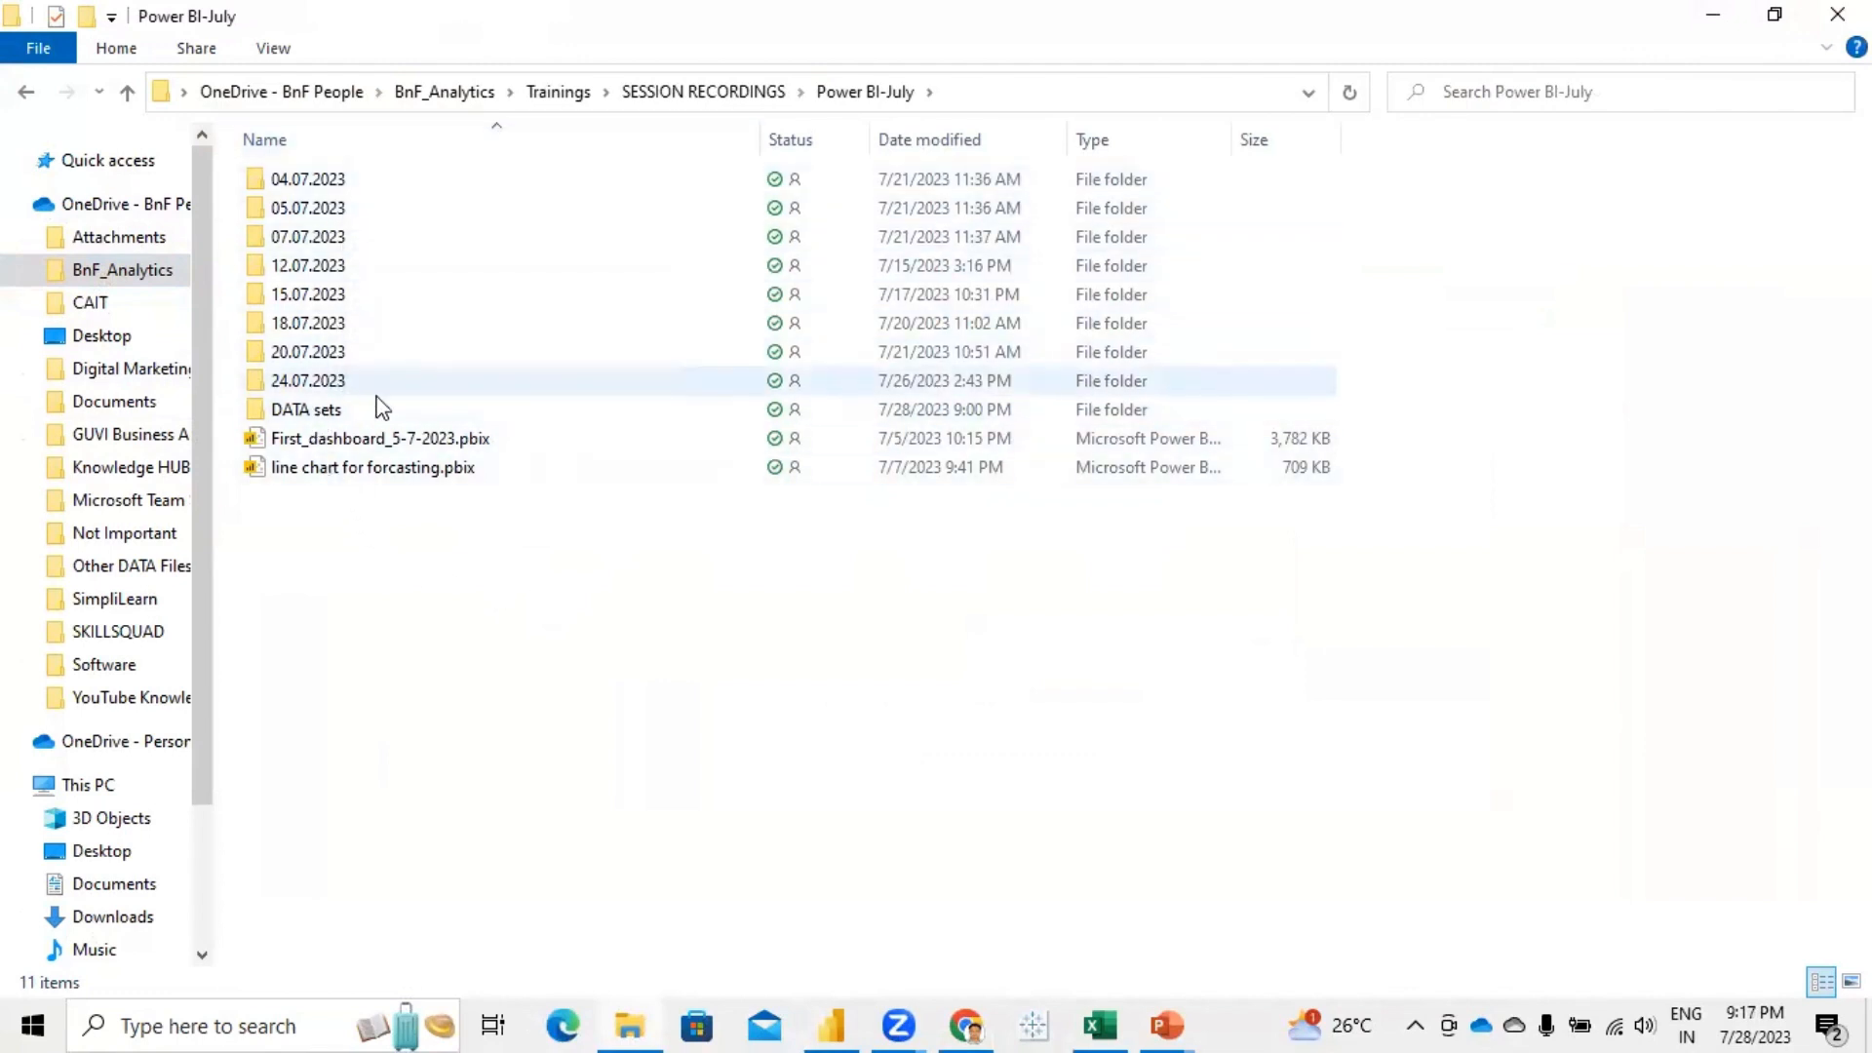
# - Browse into the DATA sets folder and its Power BI master Data subfolder to look over the source workbooks
pyautogui.doubleClick(310, 414)
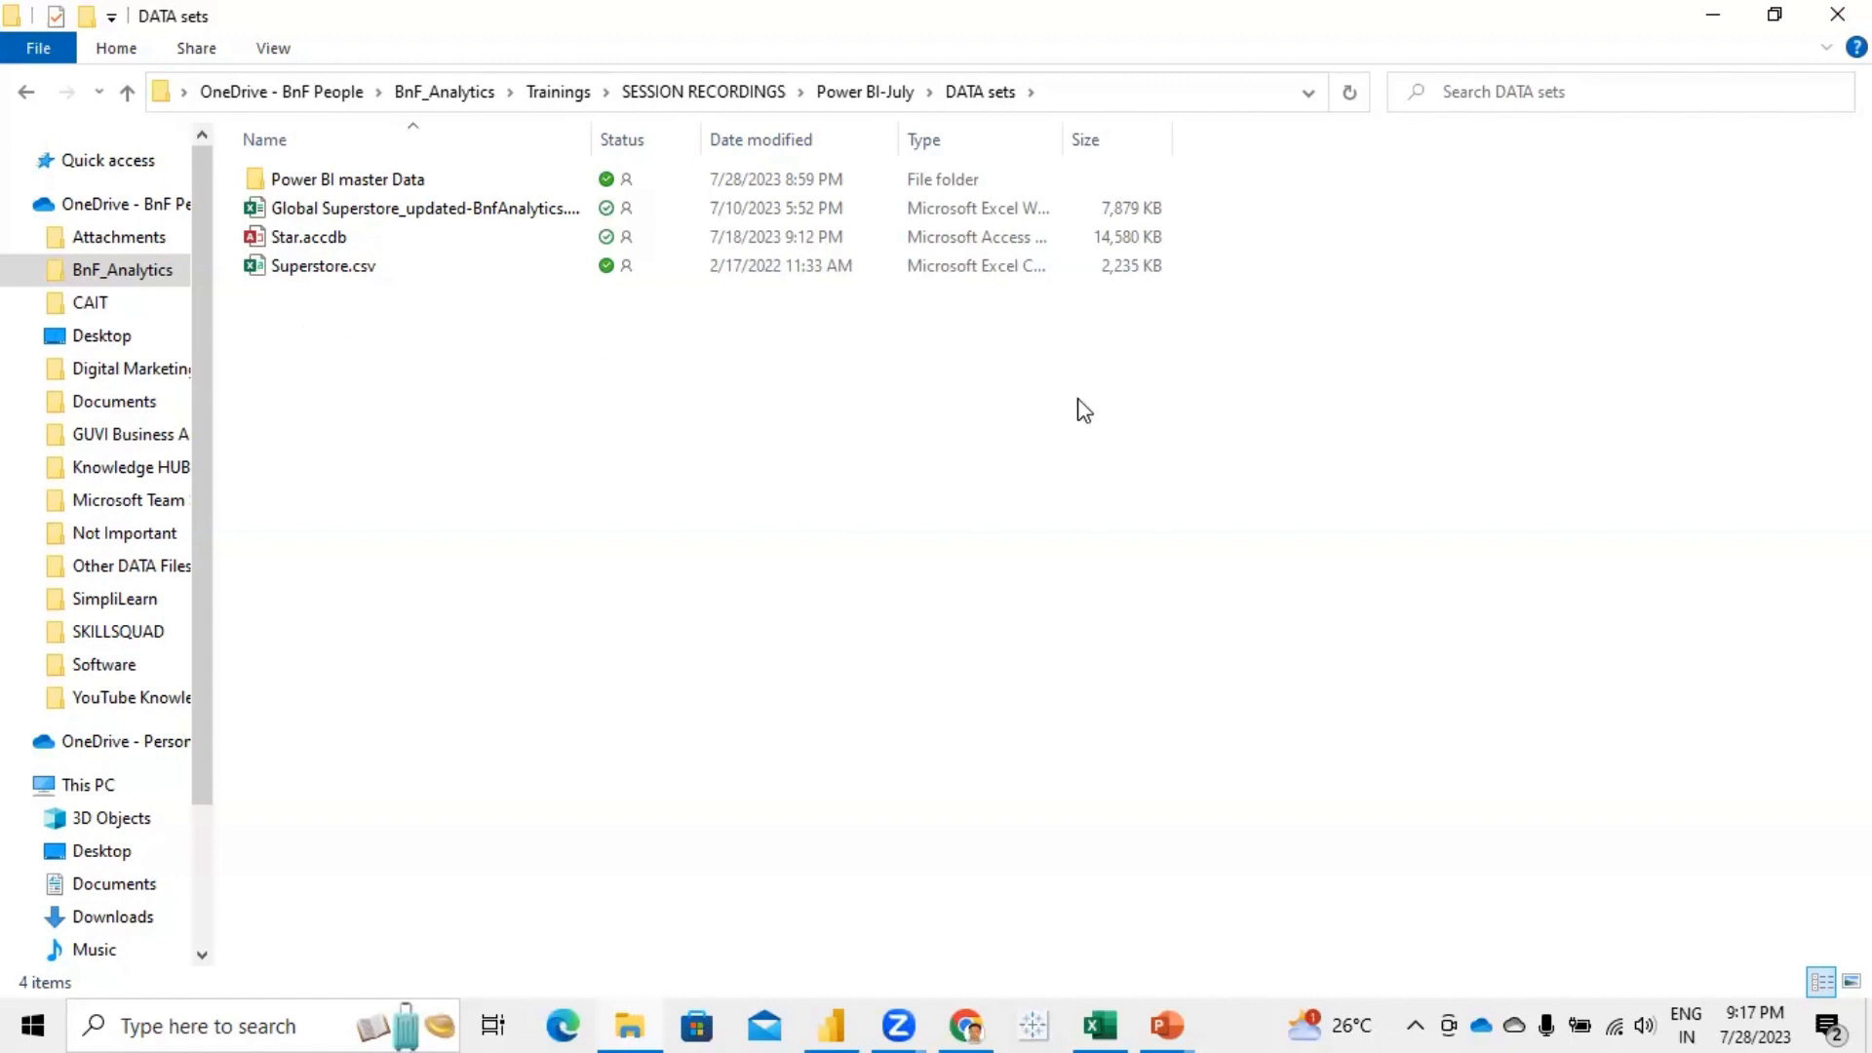
pyautogui.doubleClick(324, 189)
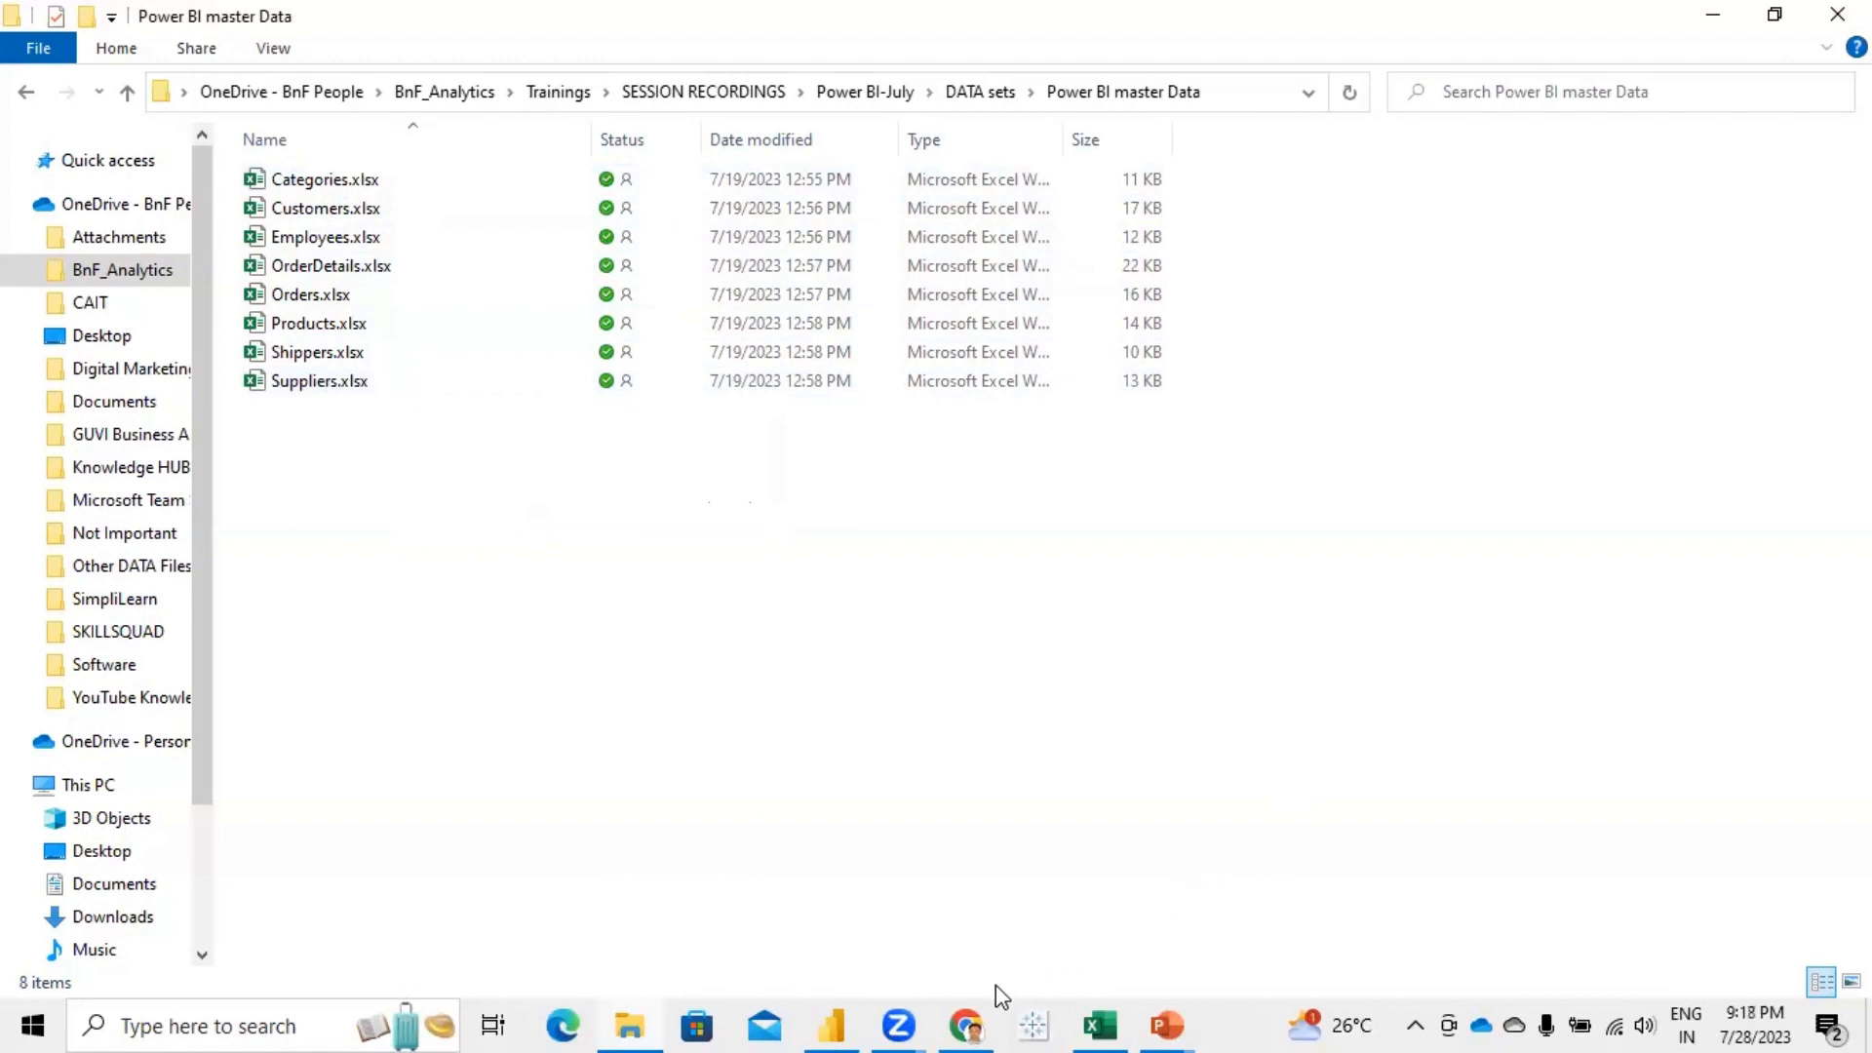
# - Switch to Power BI Desktop and load the Categories table from the Excel workbook Categories.xlsx
pyautogui.click(829, 1023)
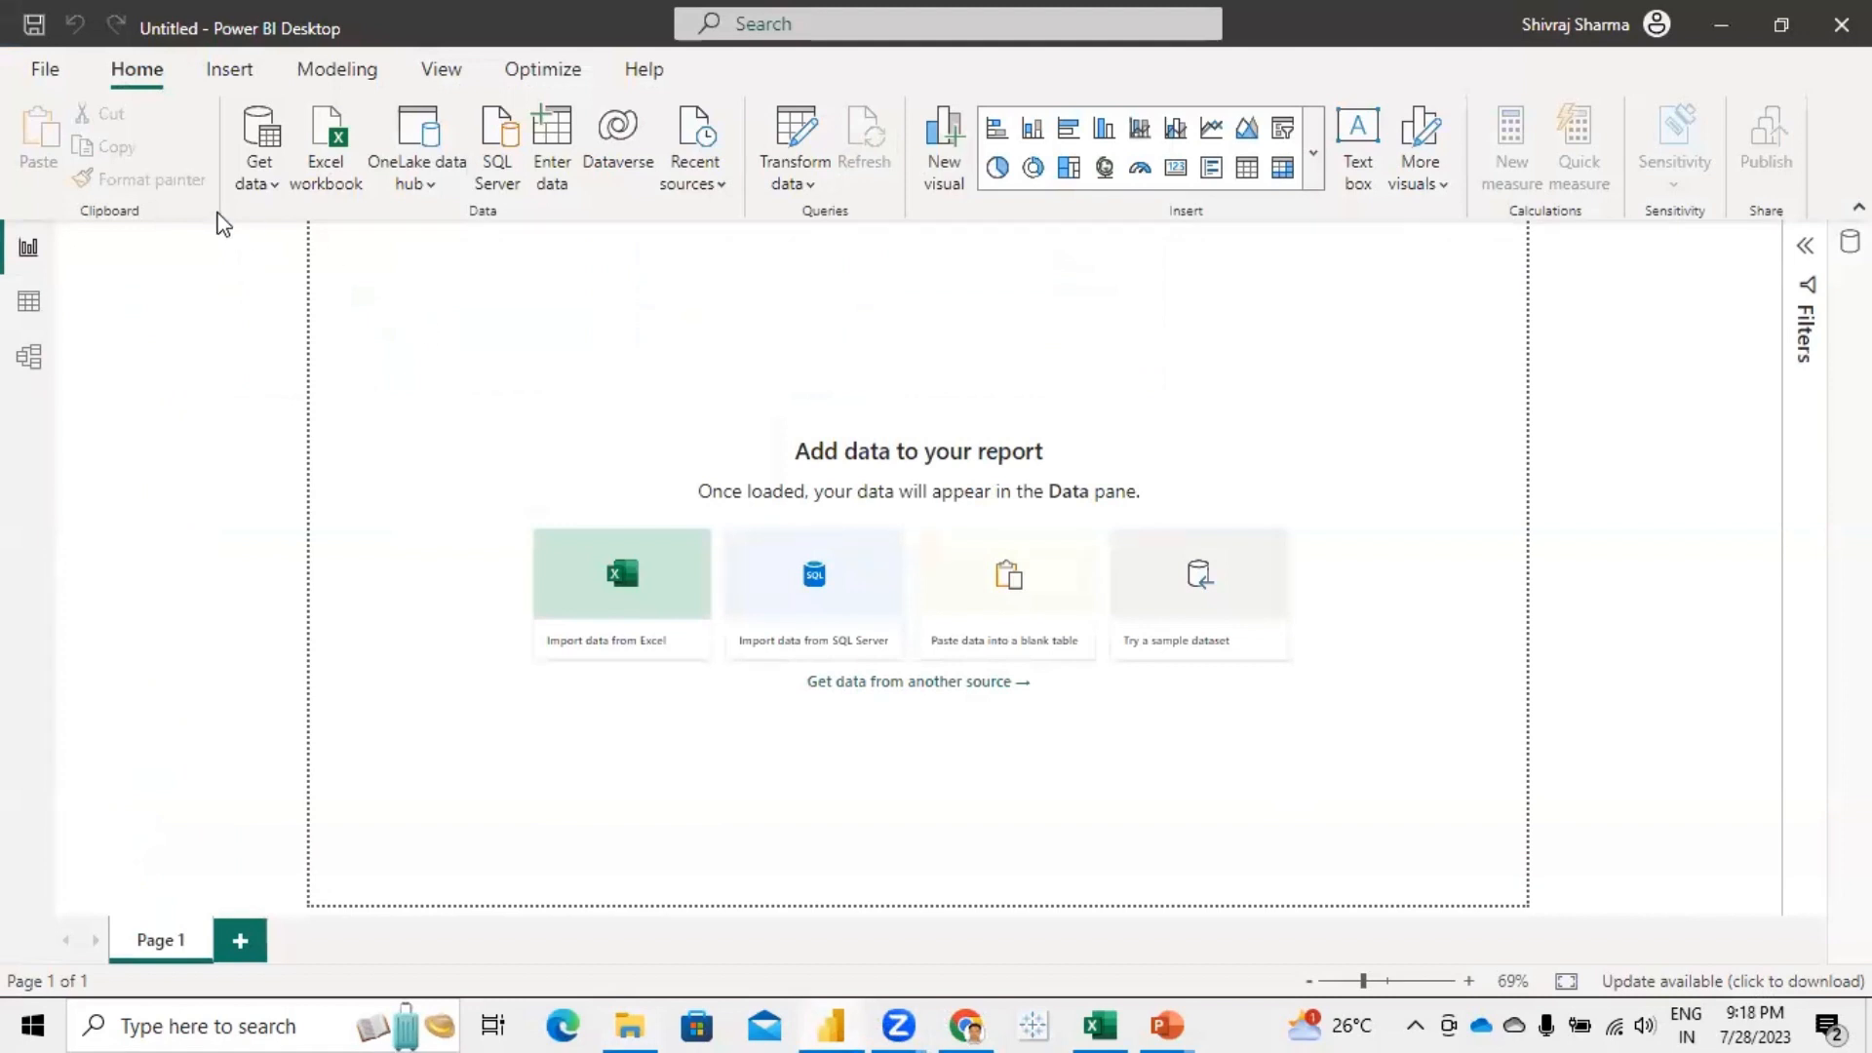
pyautogui.click(253, 190)
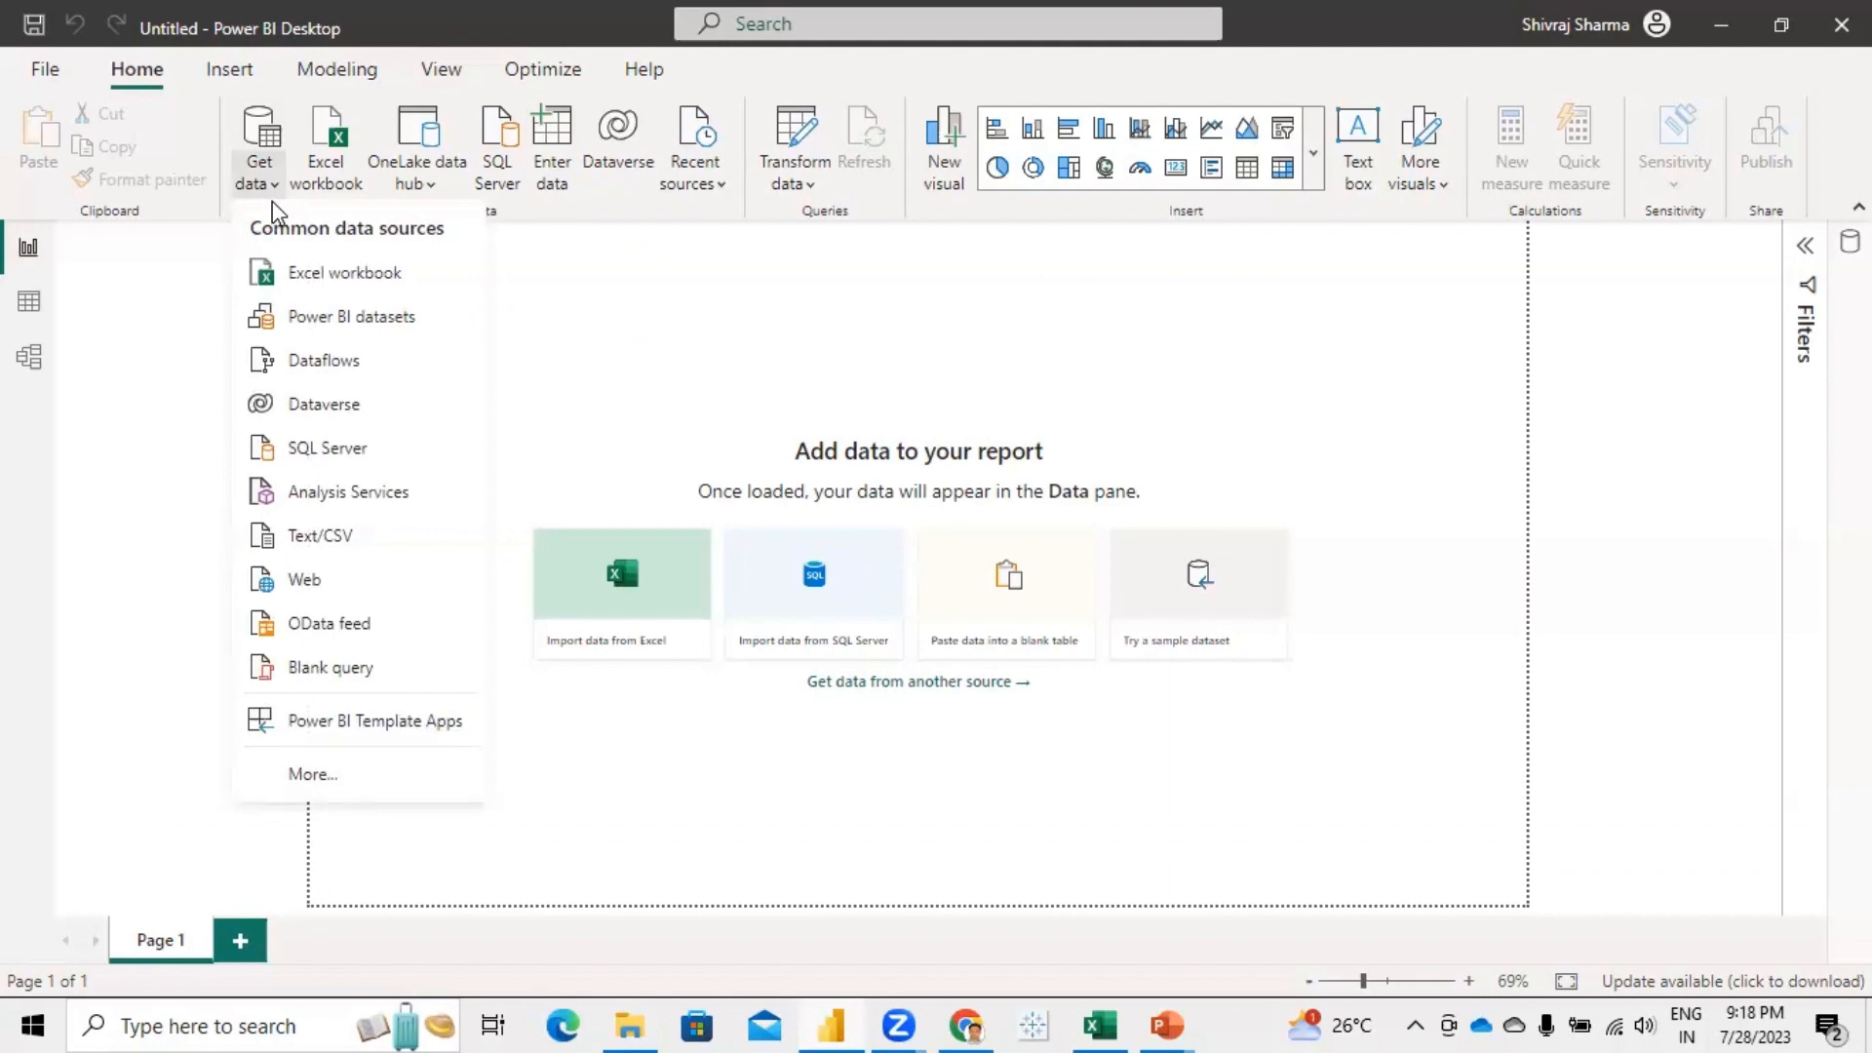
pyautogui.click(326, 276)
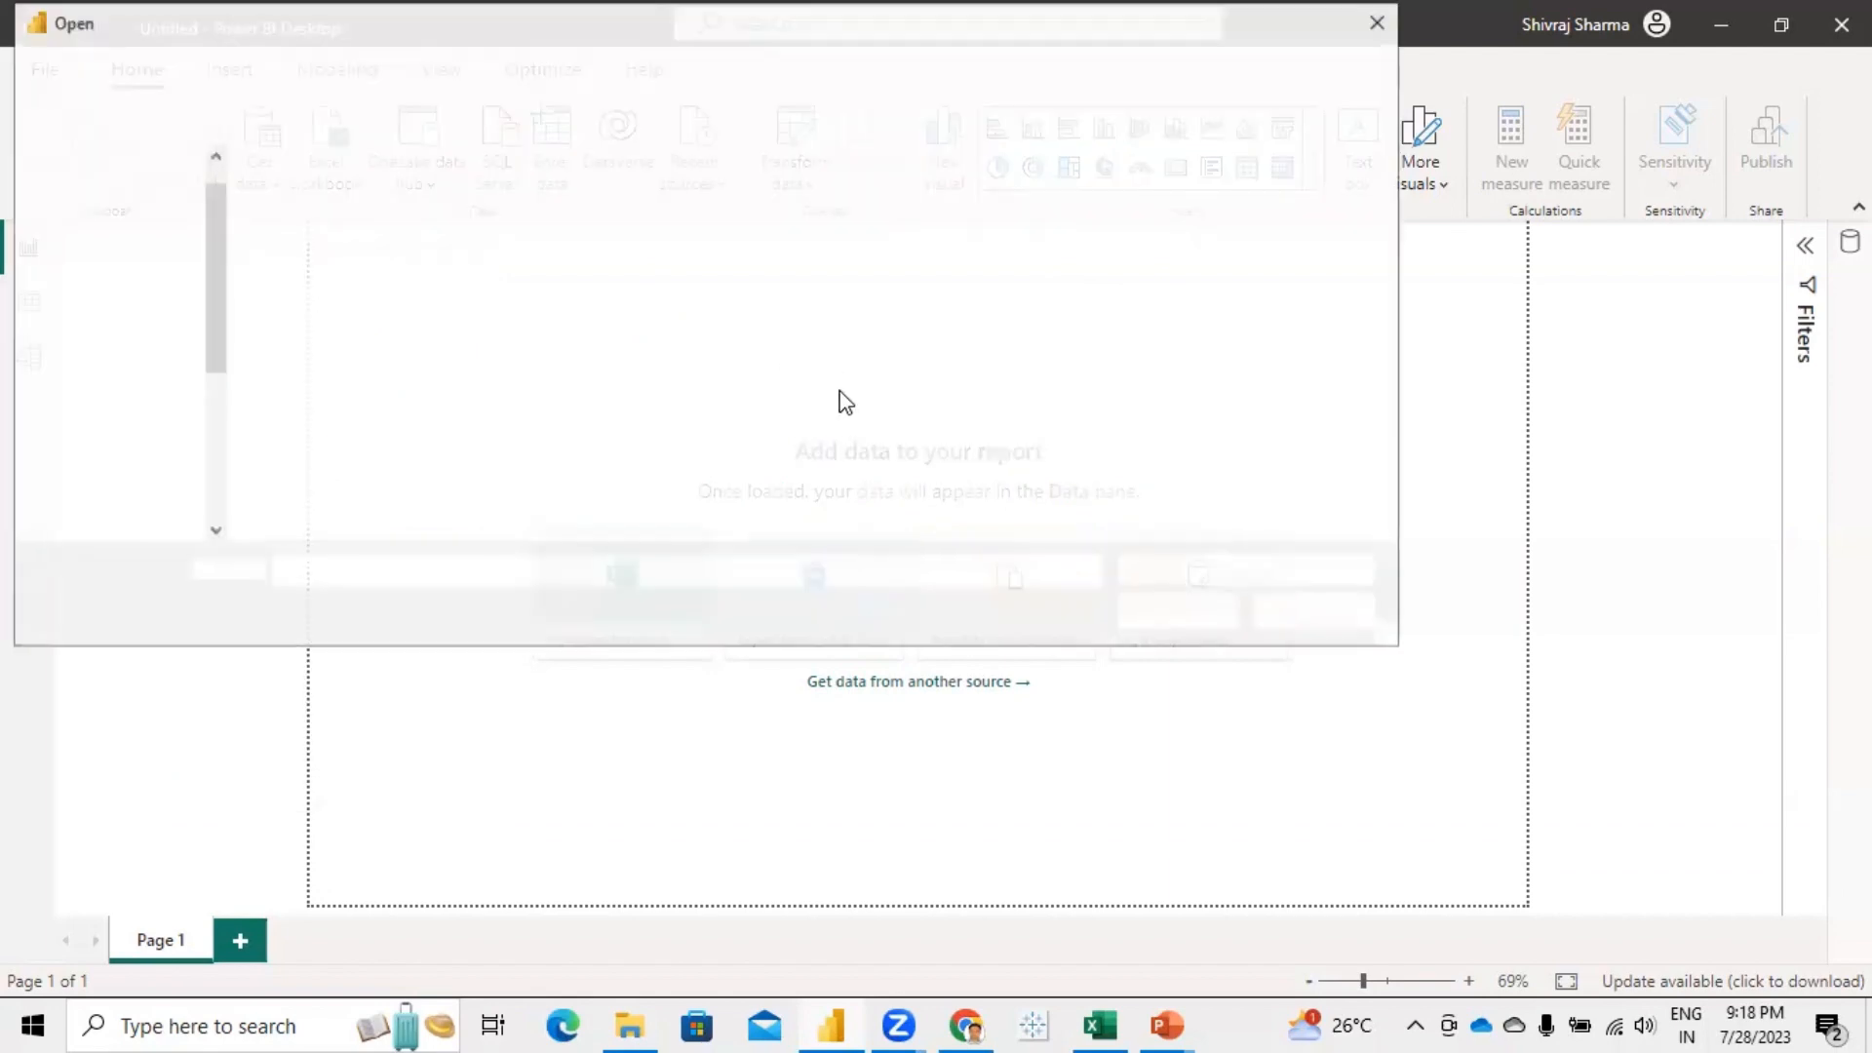
pyautogui.doubleClick(368, 199)
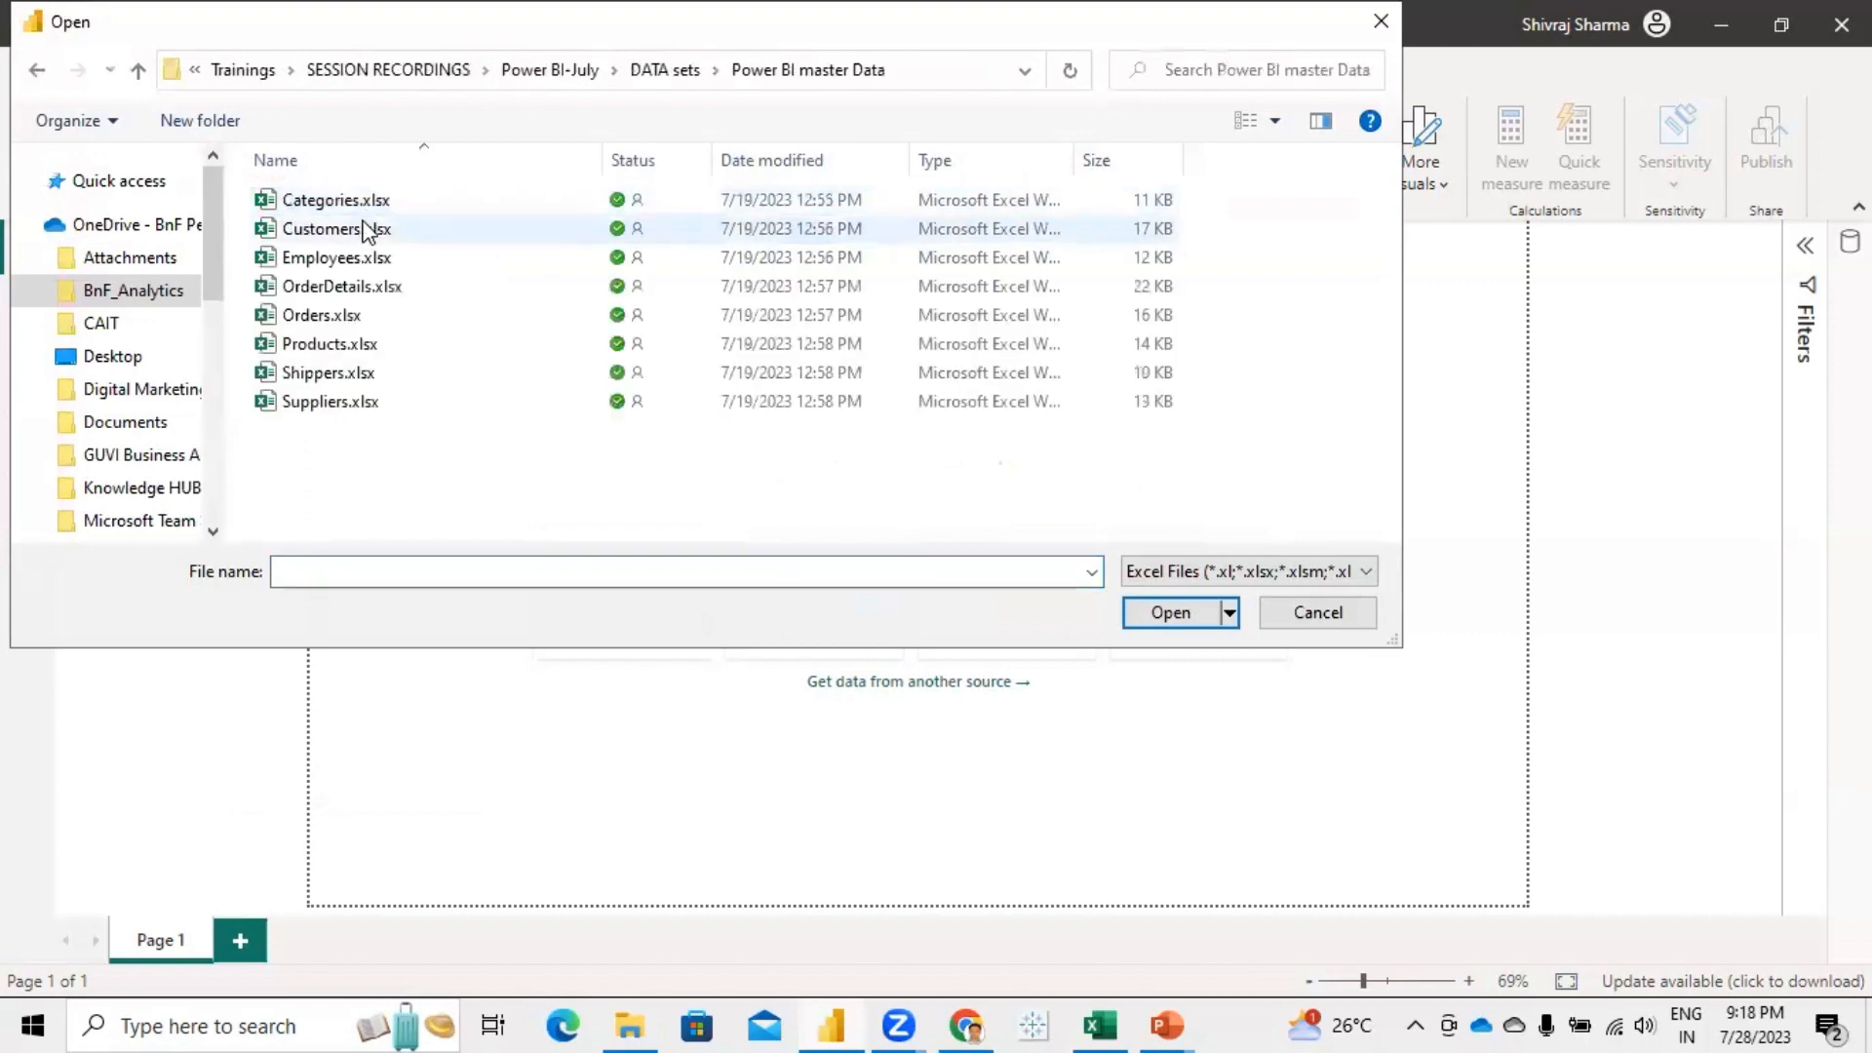
pyautogui.click(317, 200)
pyautogui.click(1170, 612)
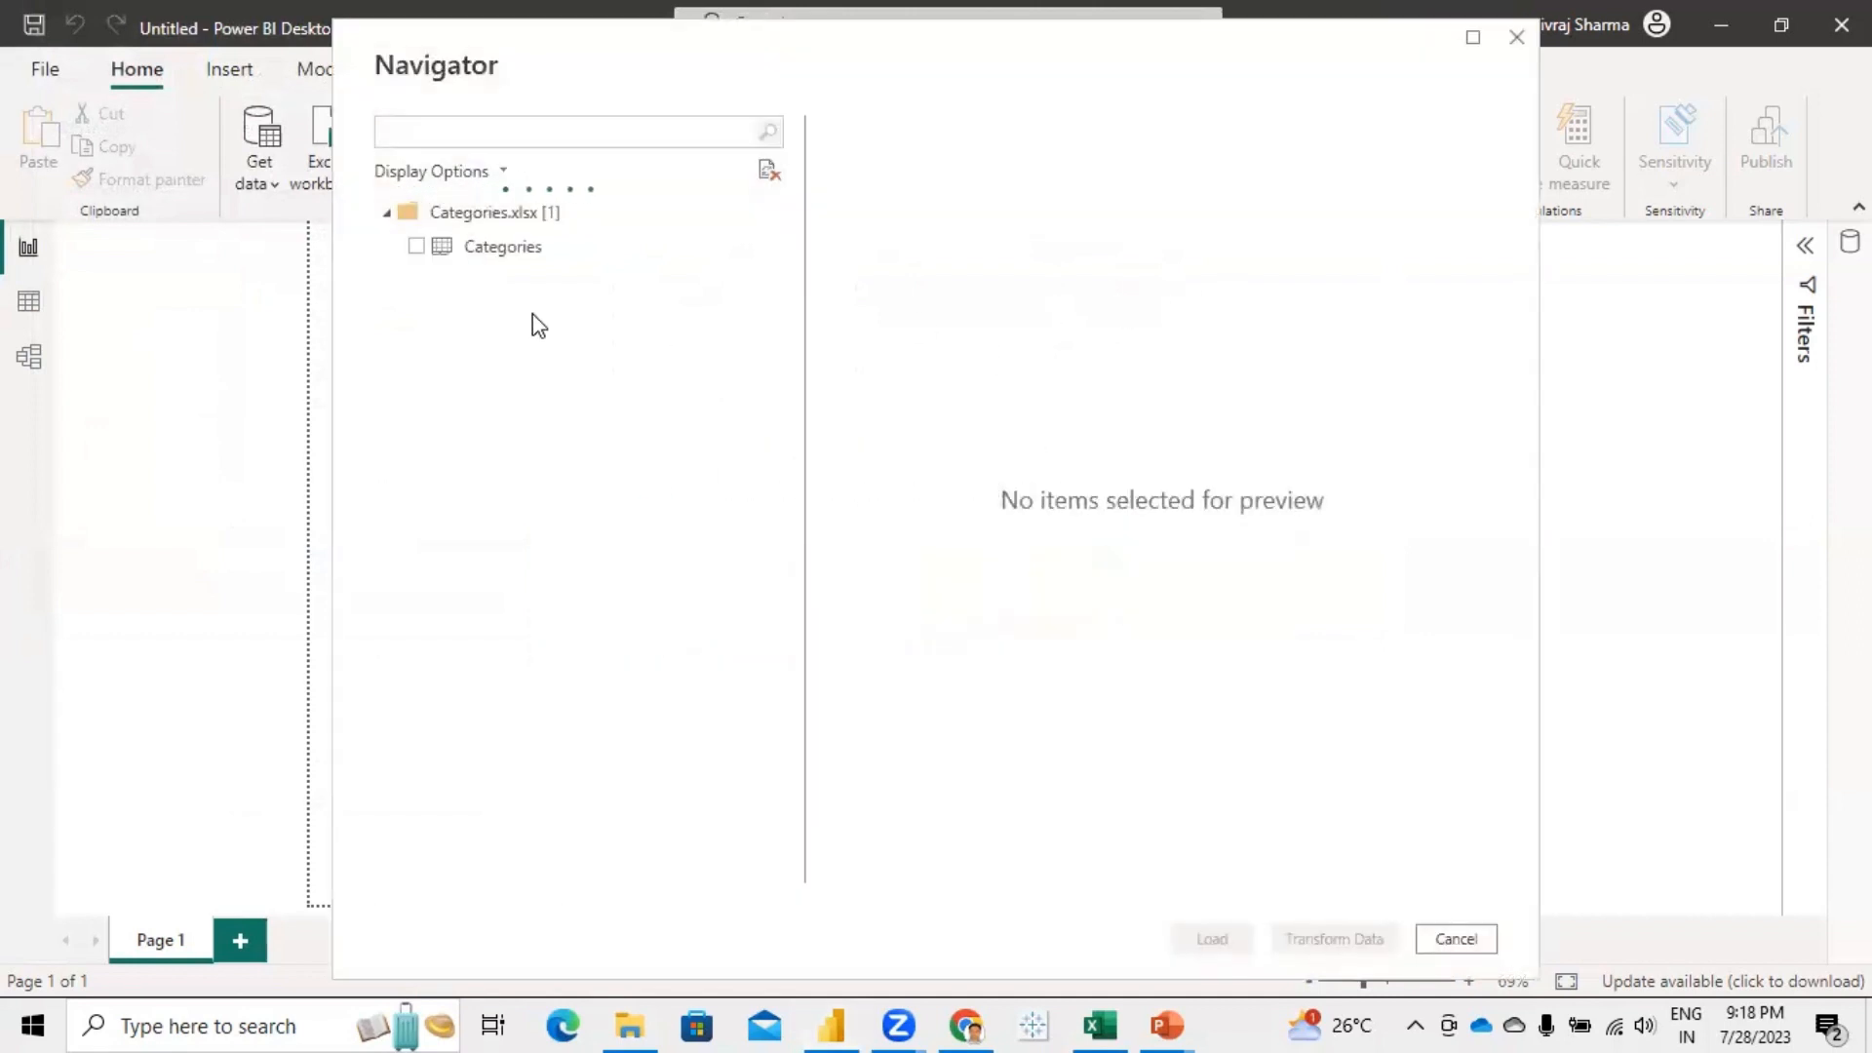
pyautogui.click(416, 247)
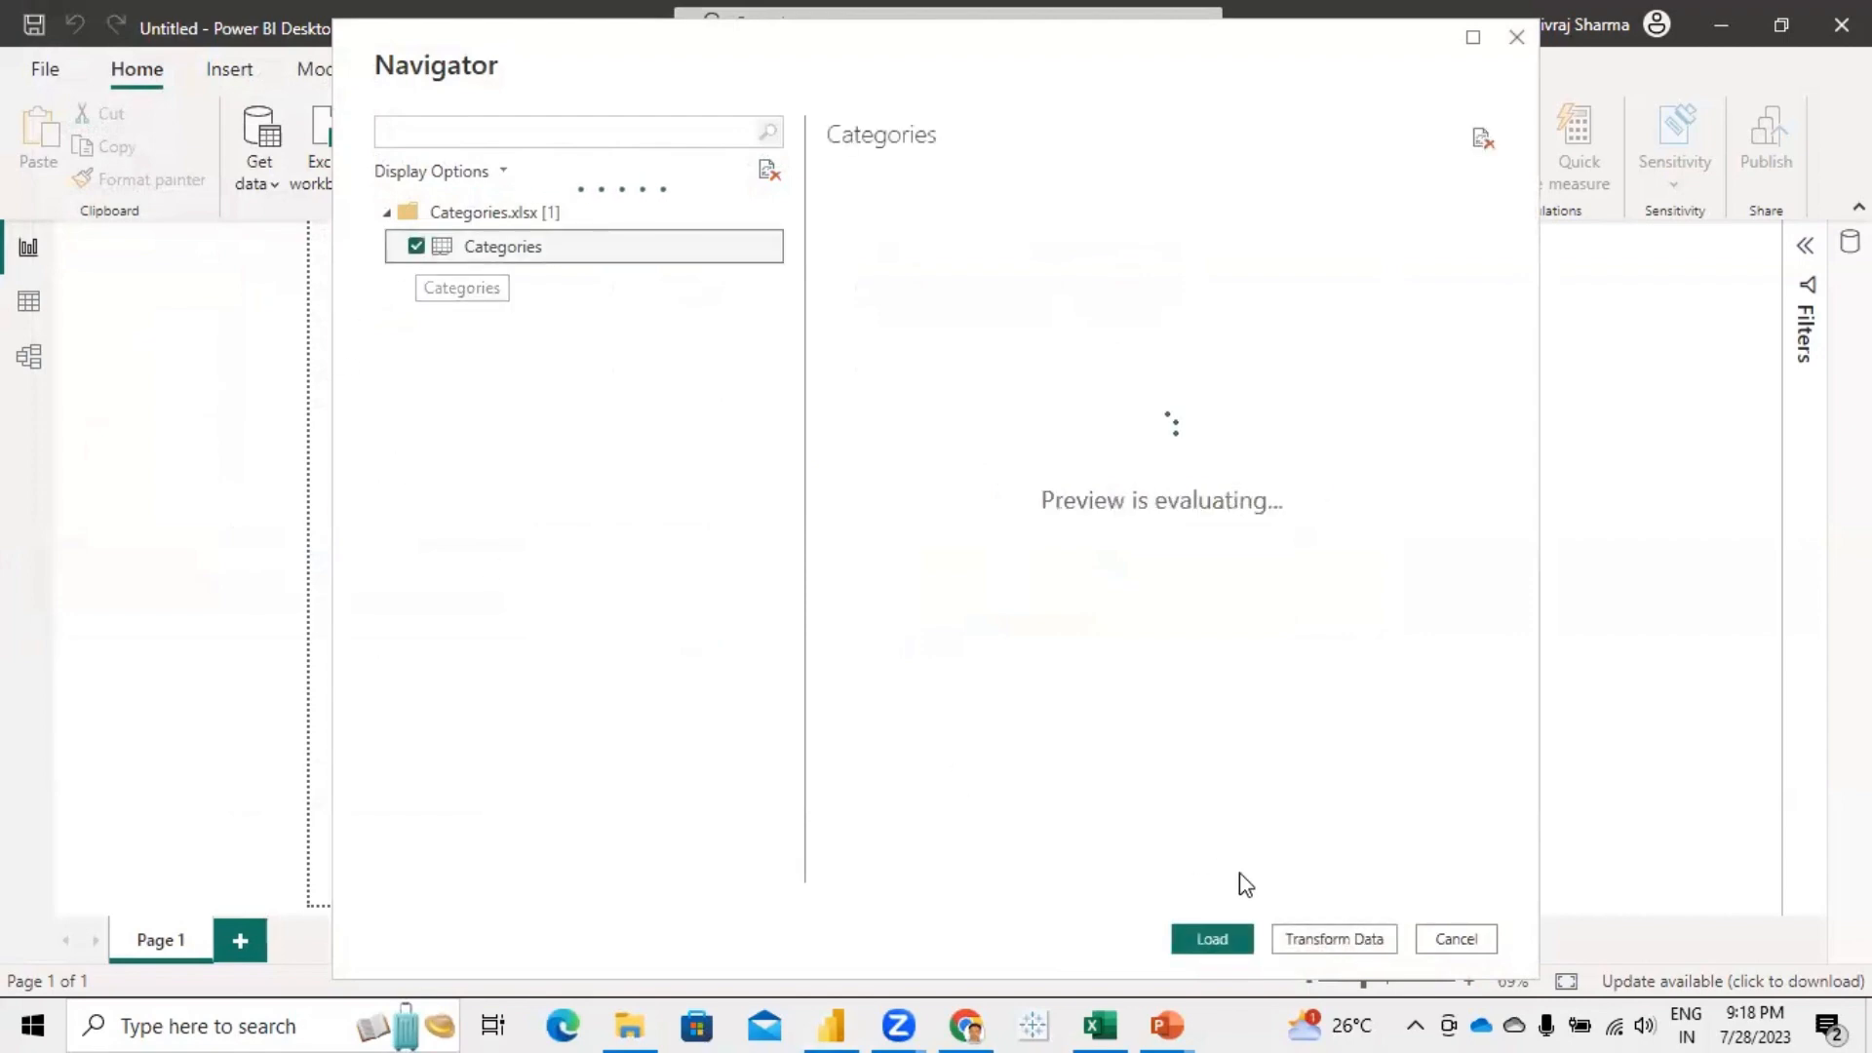
pyautogui.click(1212, 939)
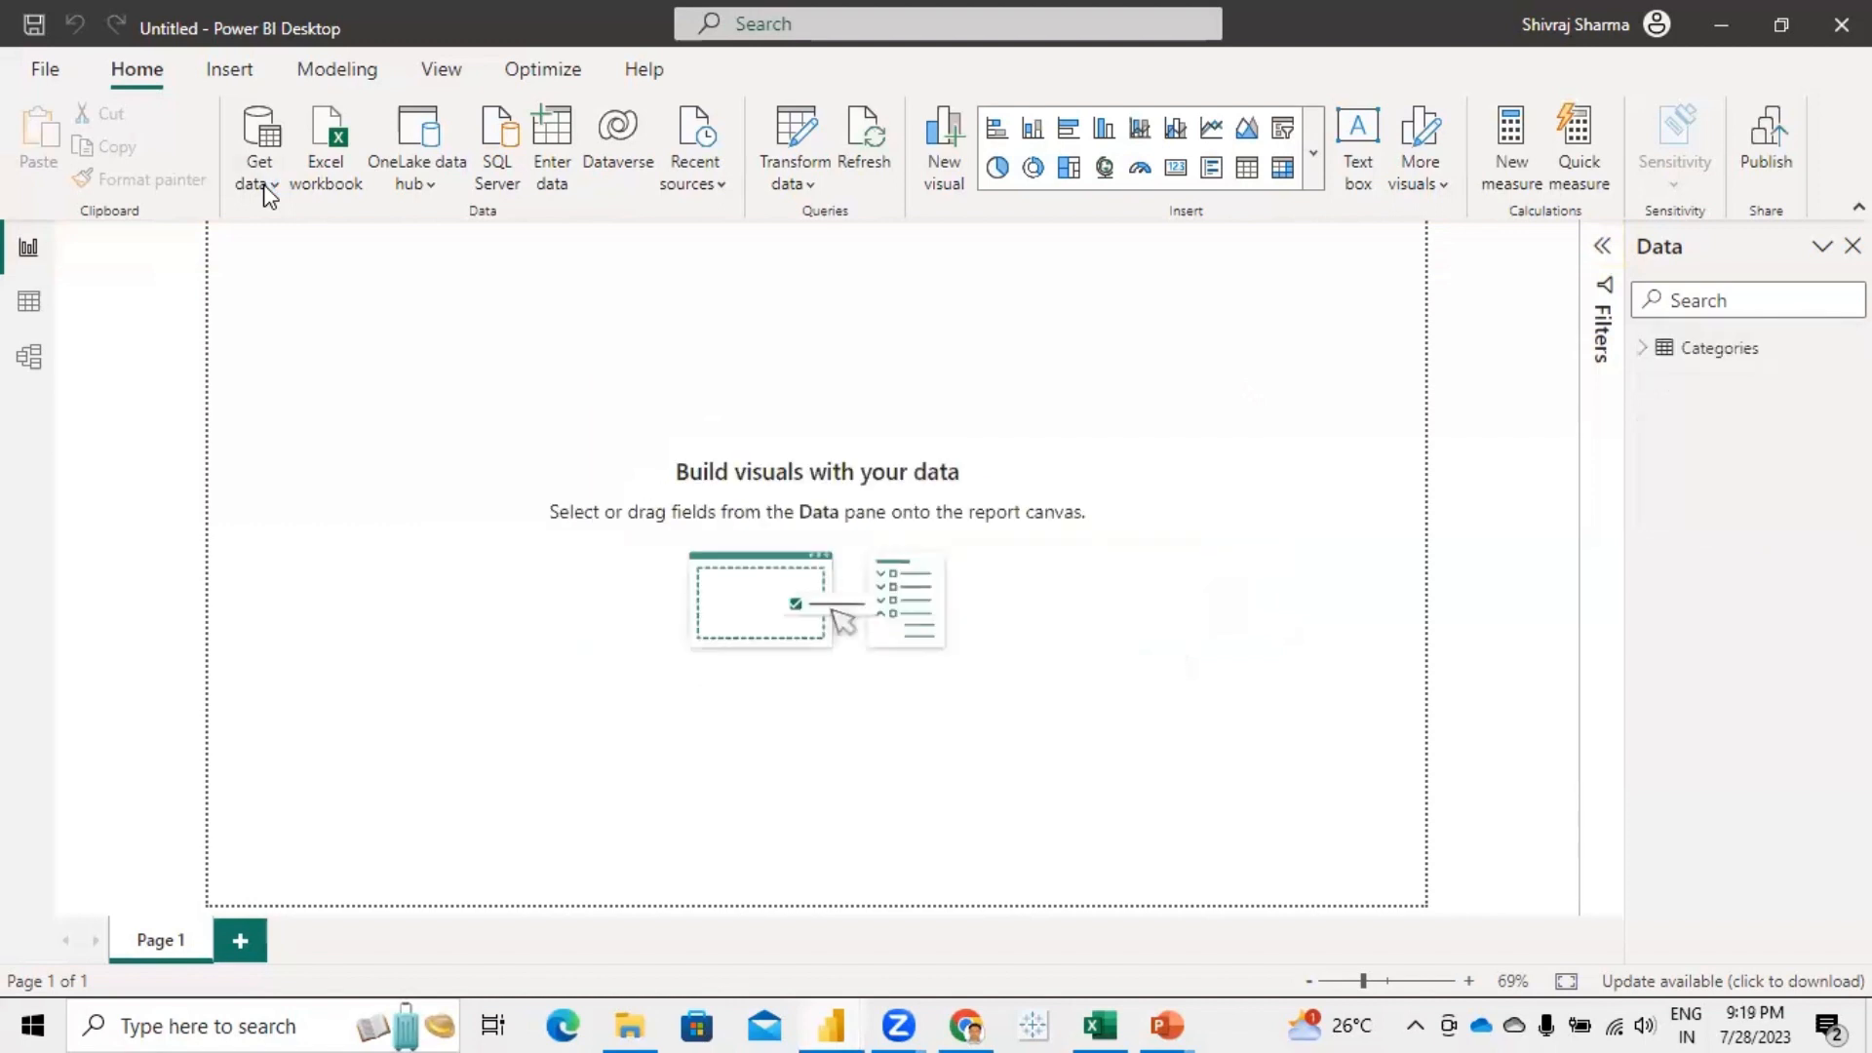
# - Import the Customers table from the Excel workbook Customers.xlsx in the Power BI master Data folder
pyautogui.click(264, 187)
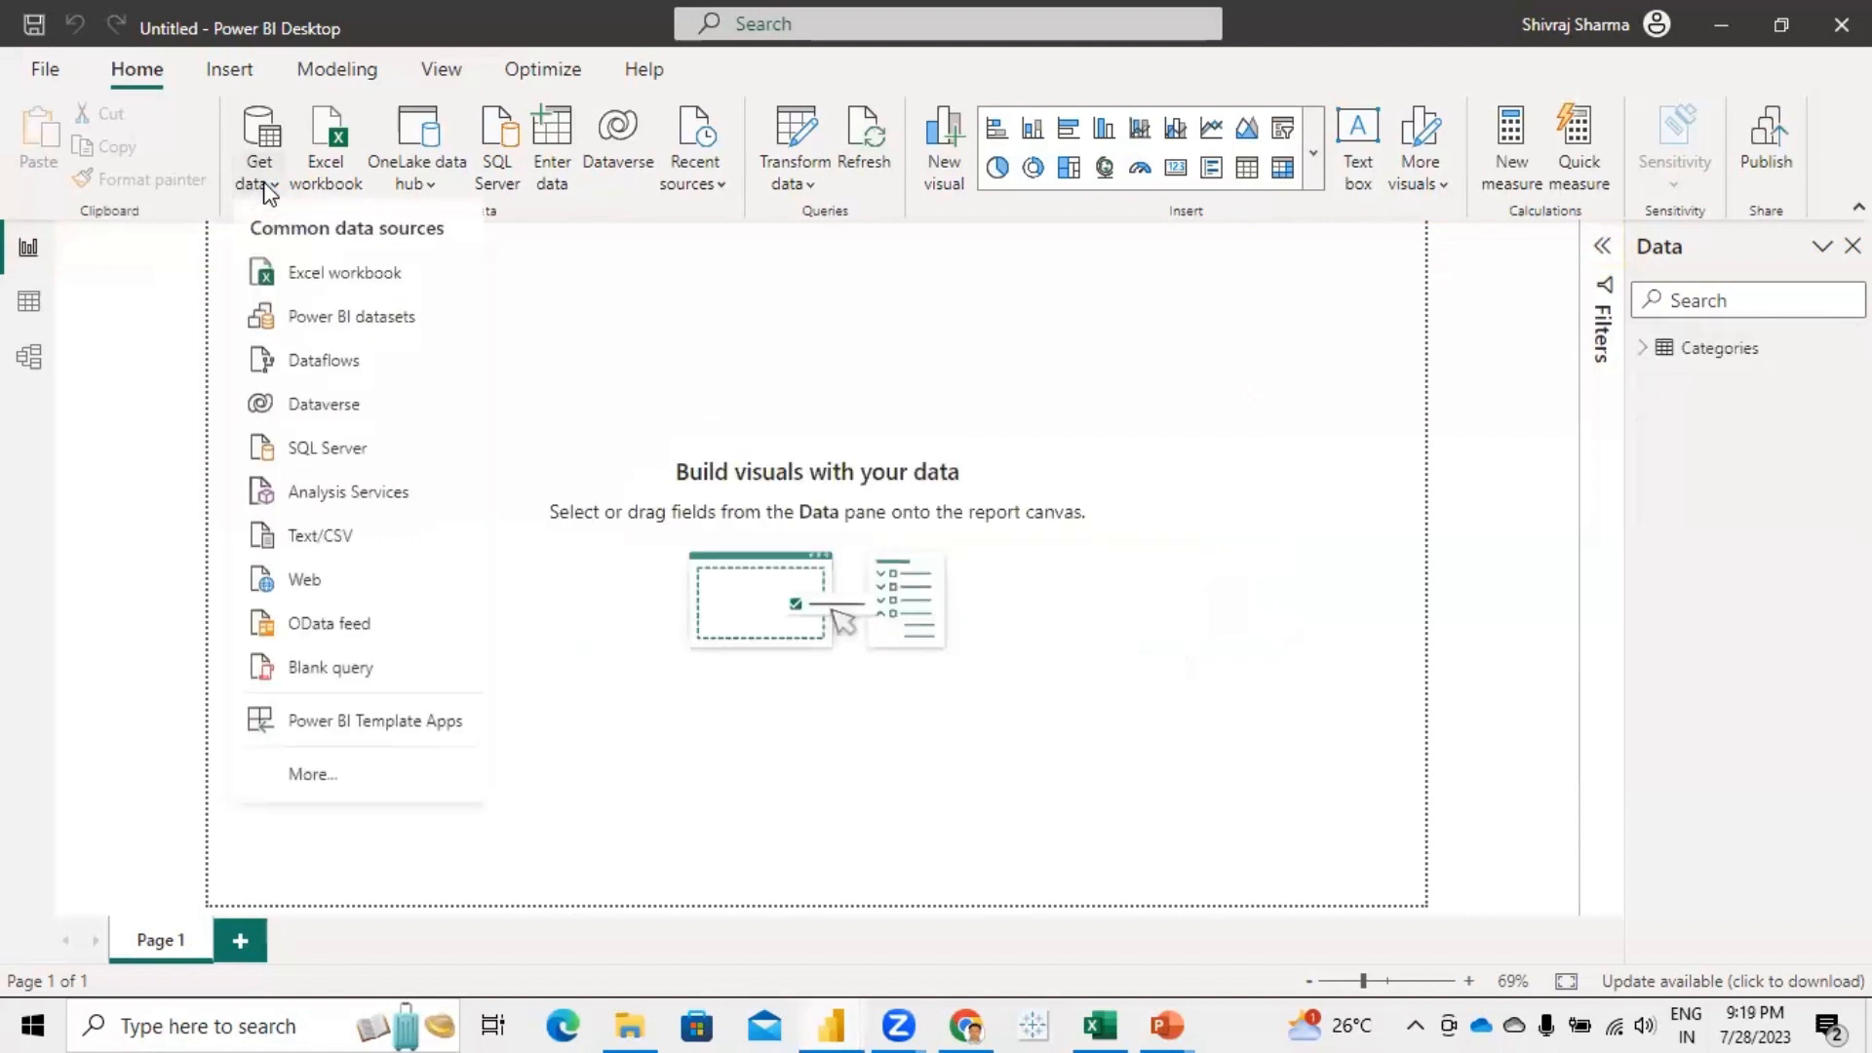
pyautogui.click(327, 275)
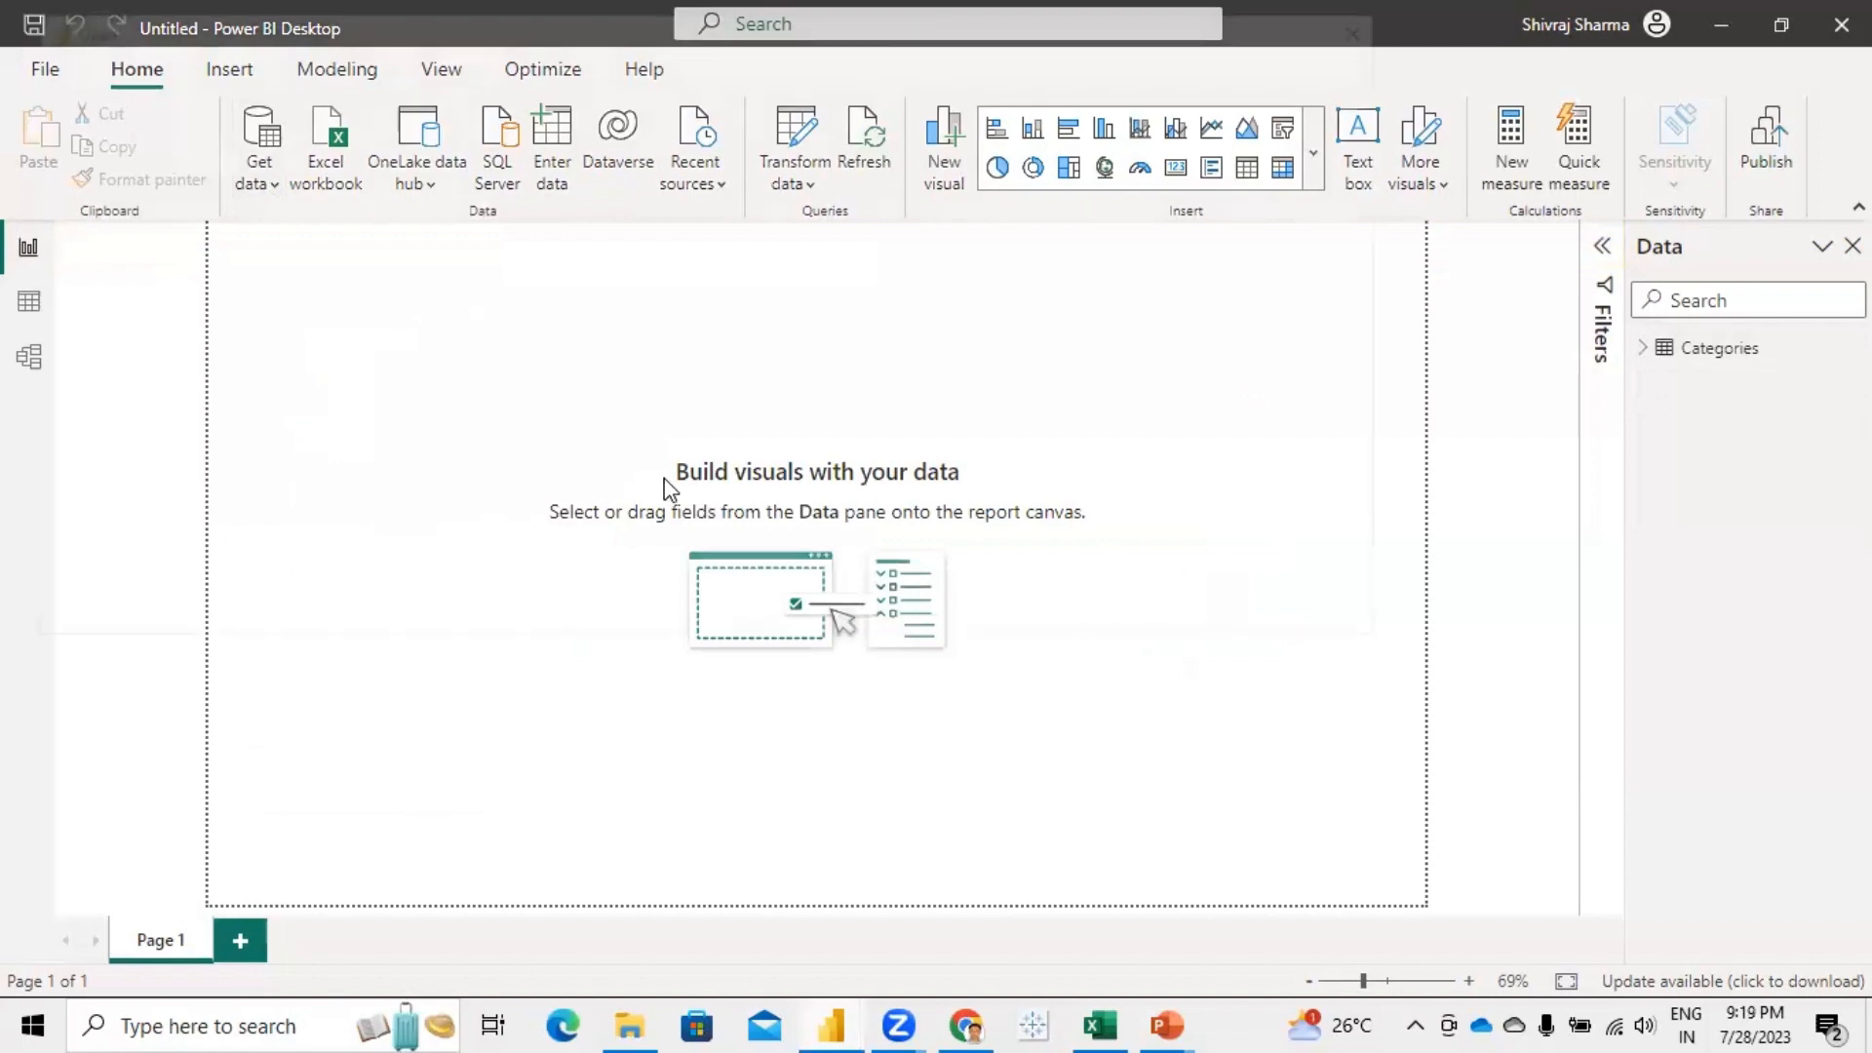
pyautogui.click(349, 232)
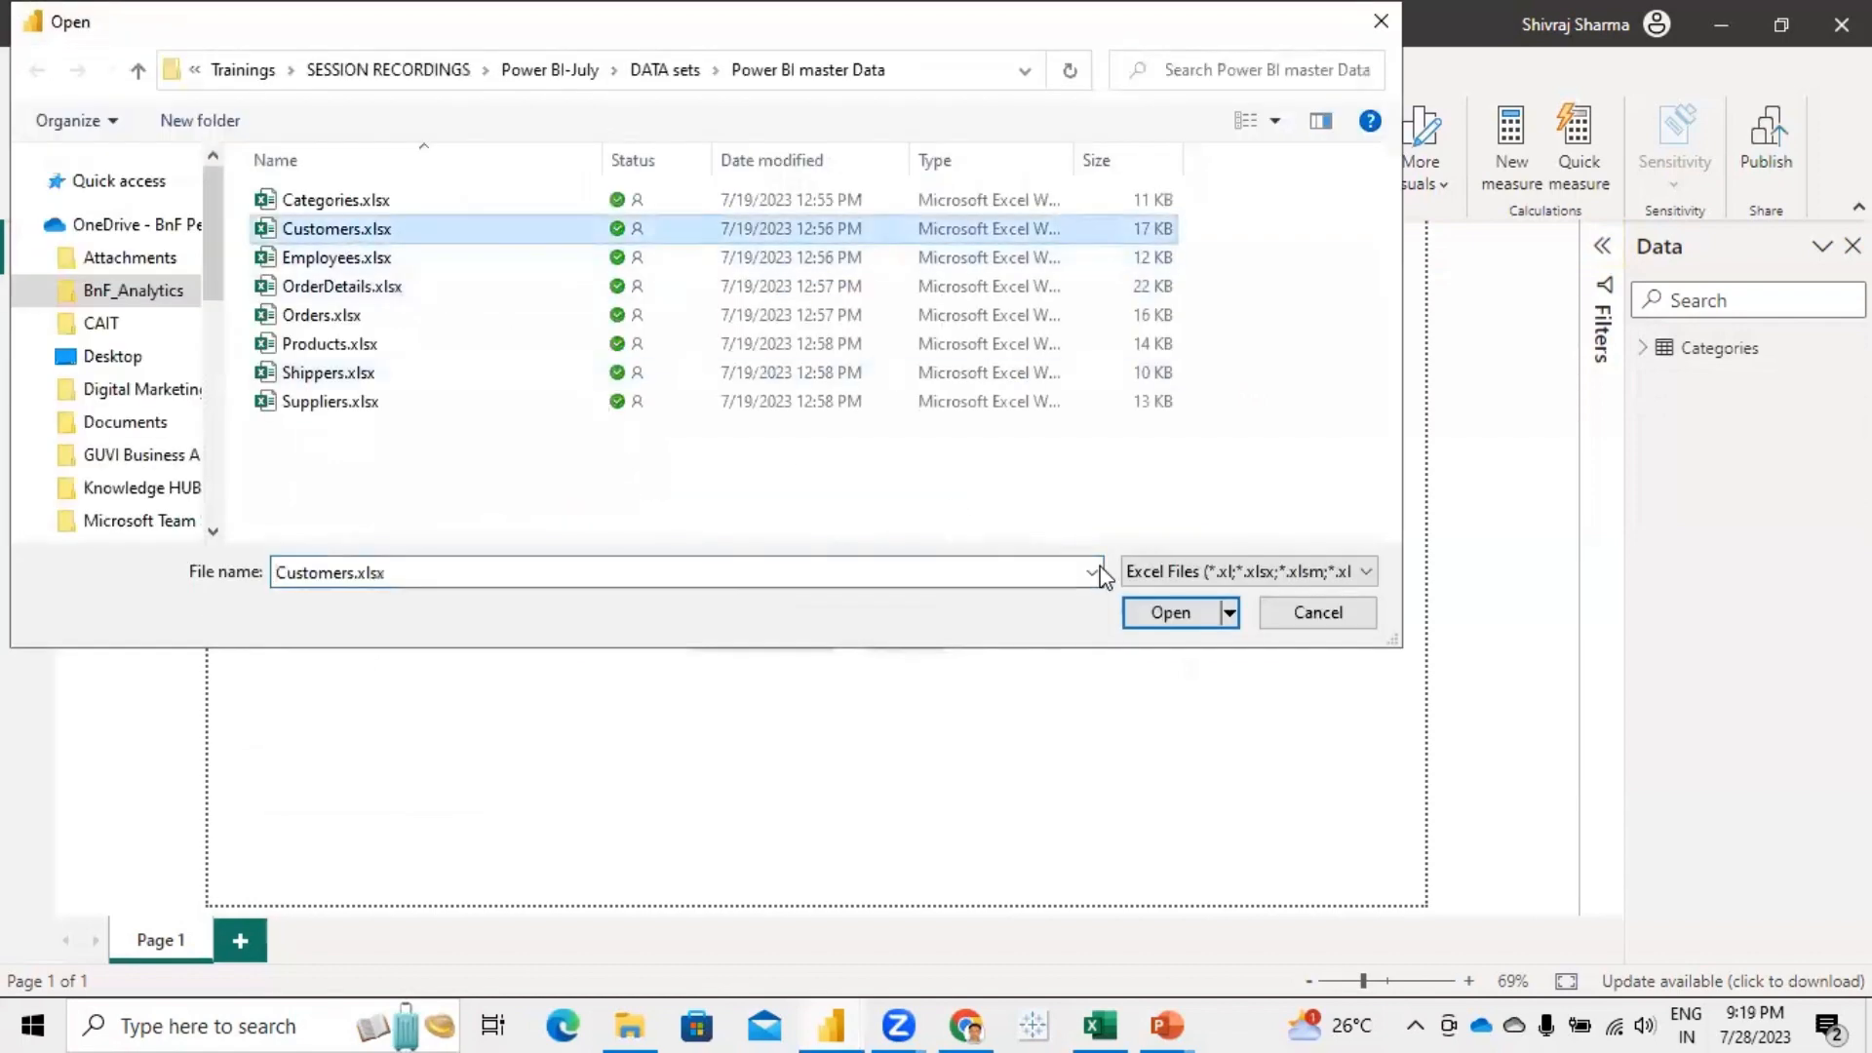
pyautogui.click(1170, 614)
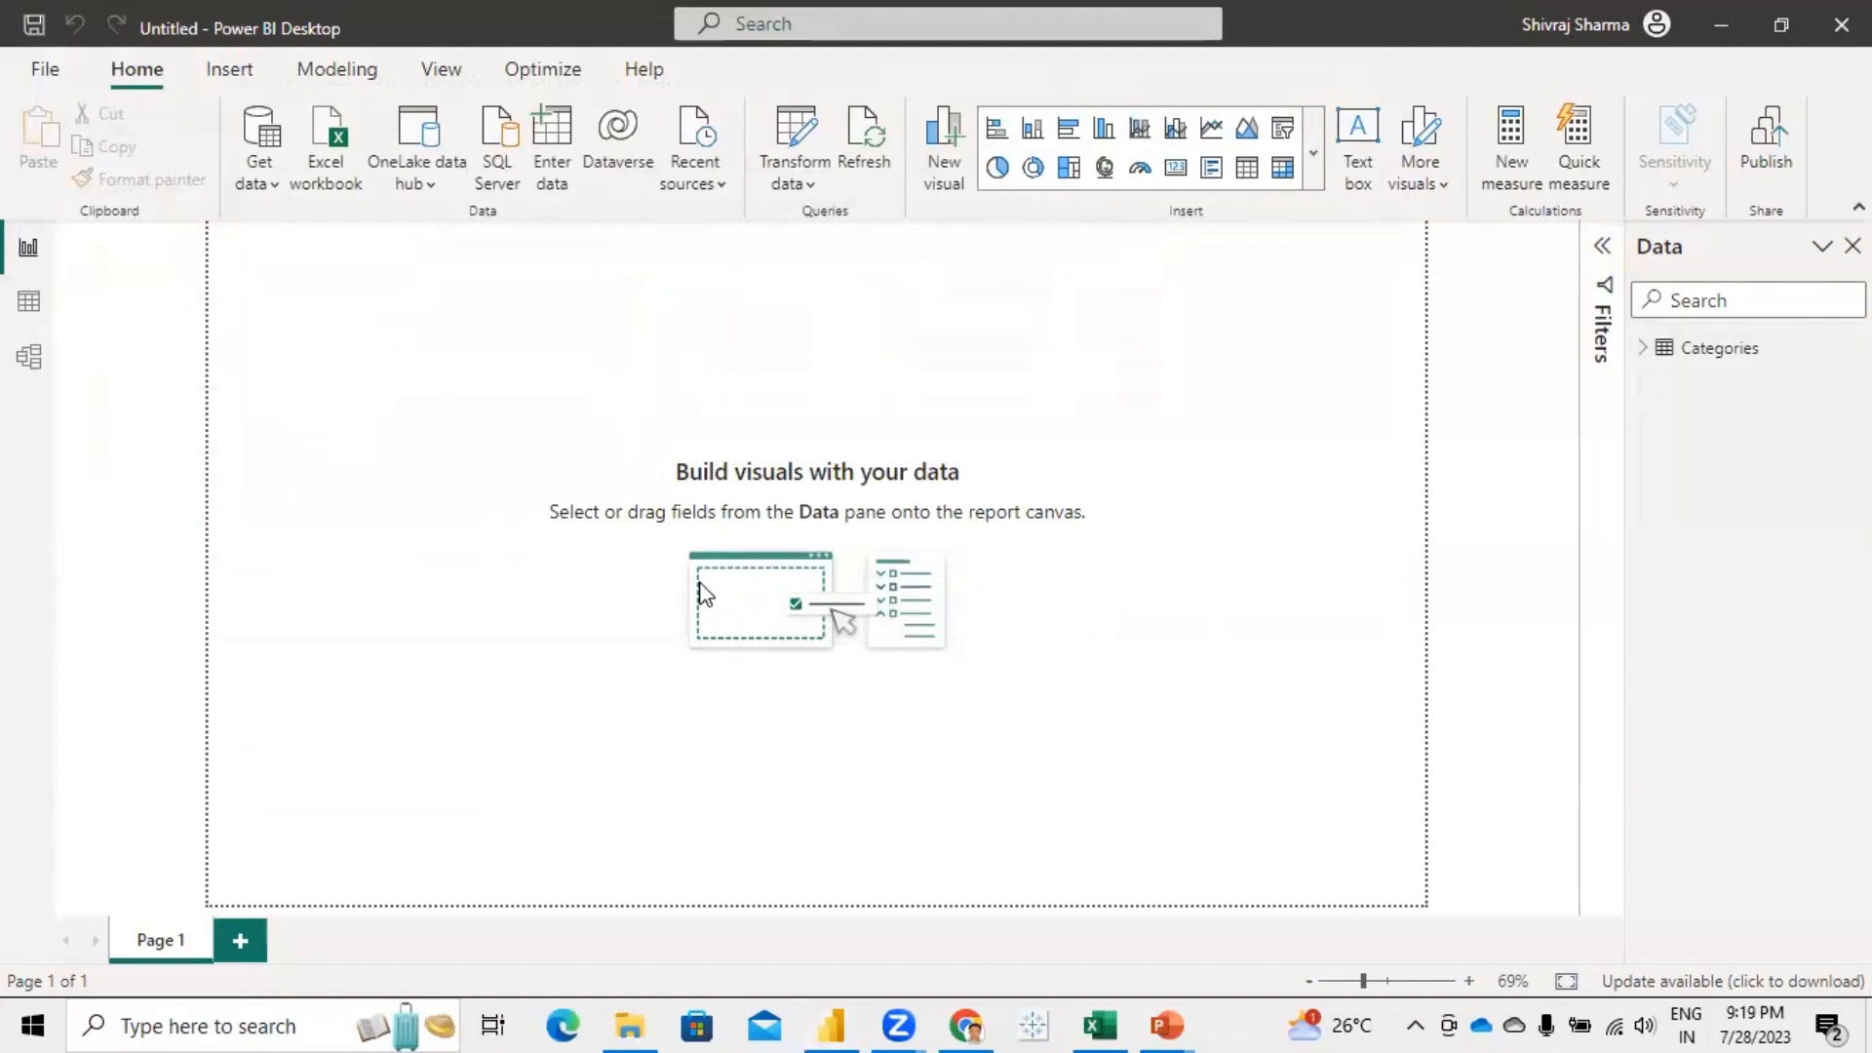
pyautogui.click(418, 249)
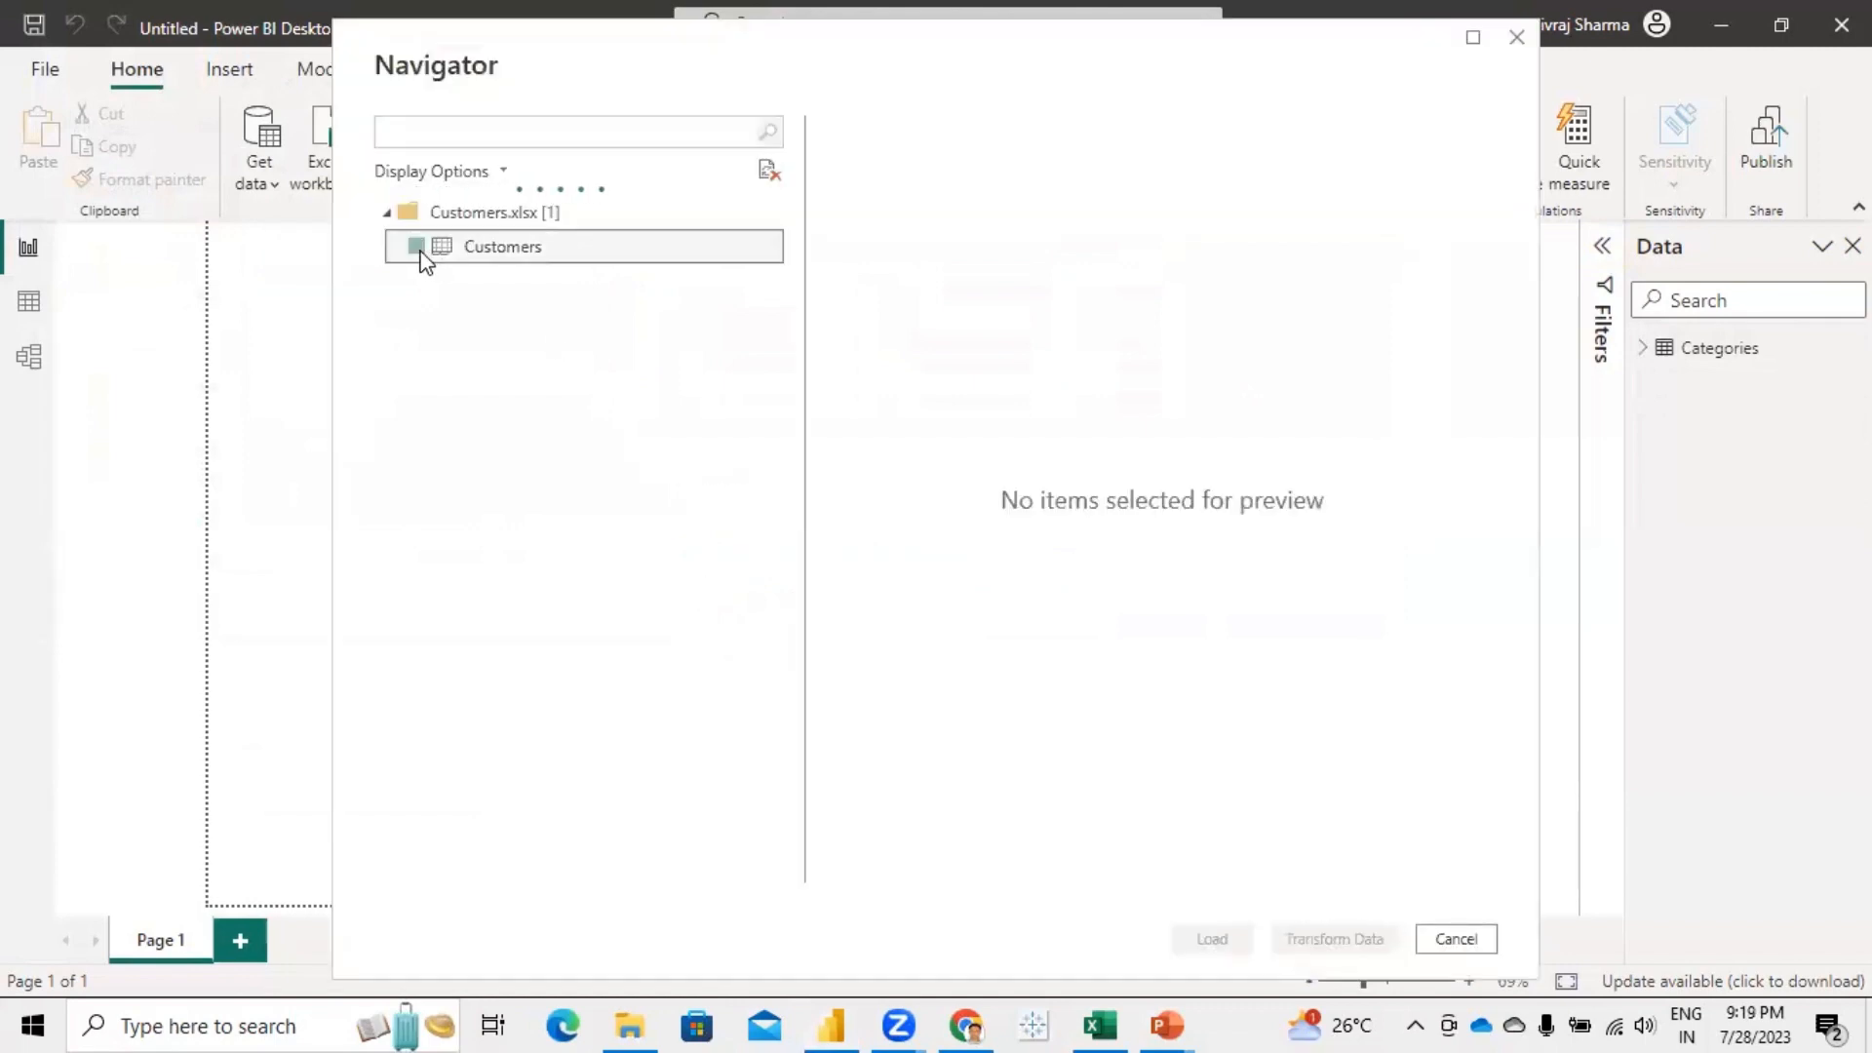
pyautogui.click(1212, 938)
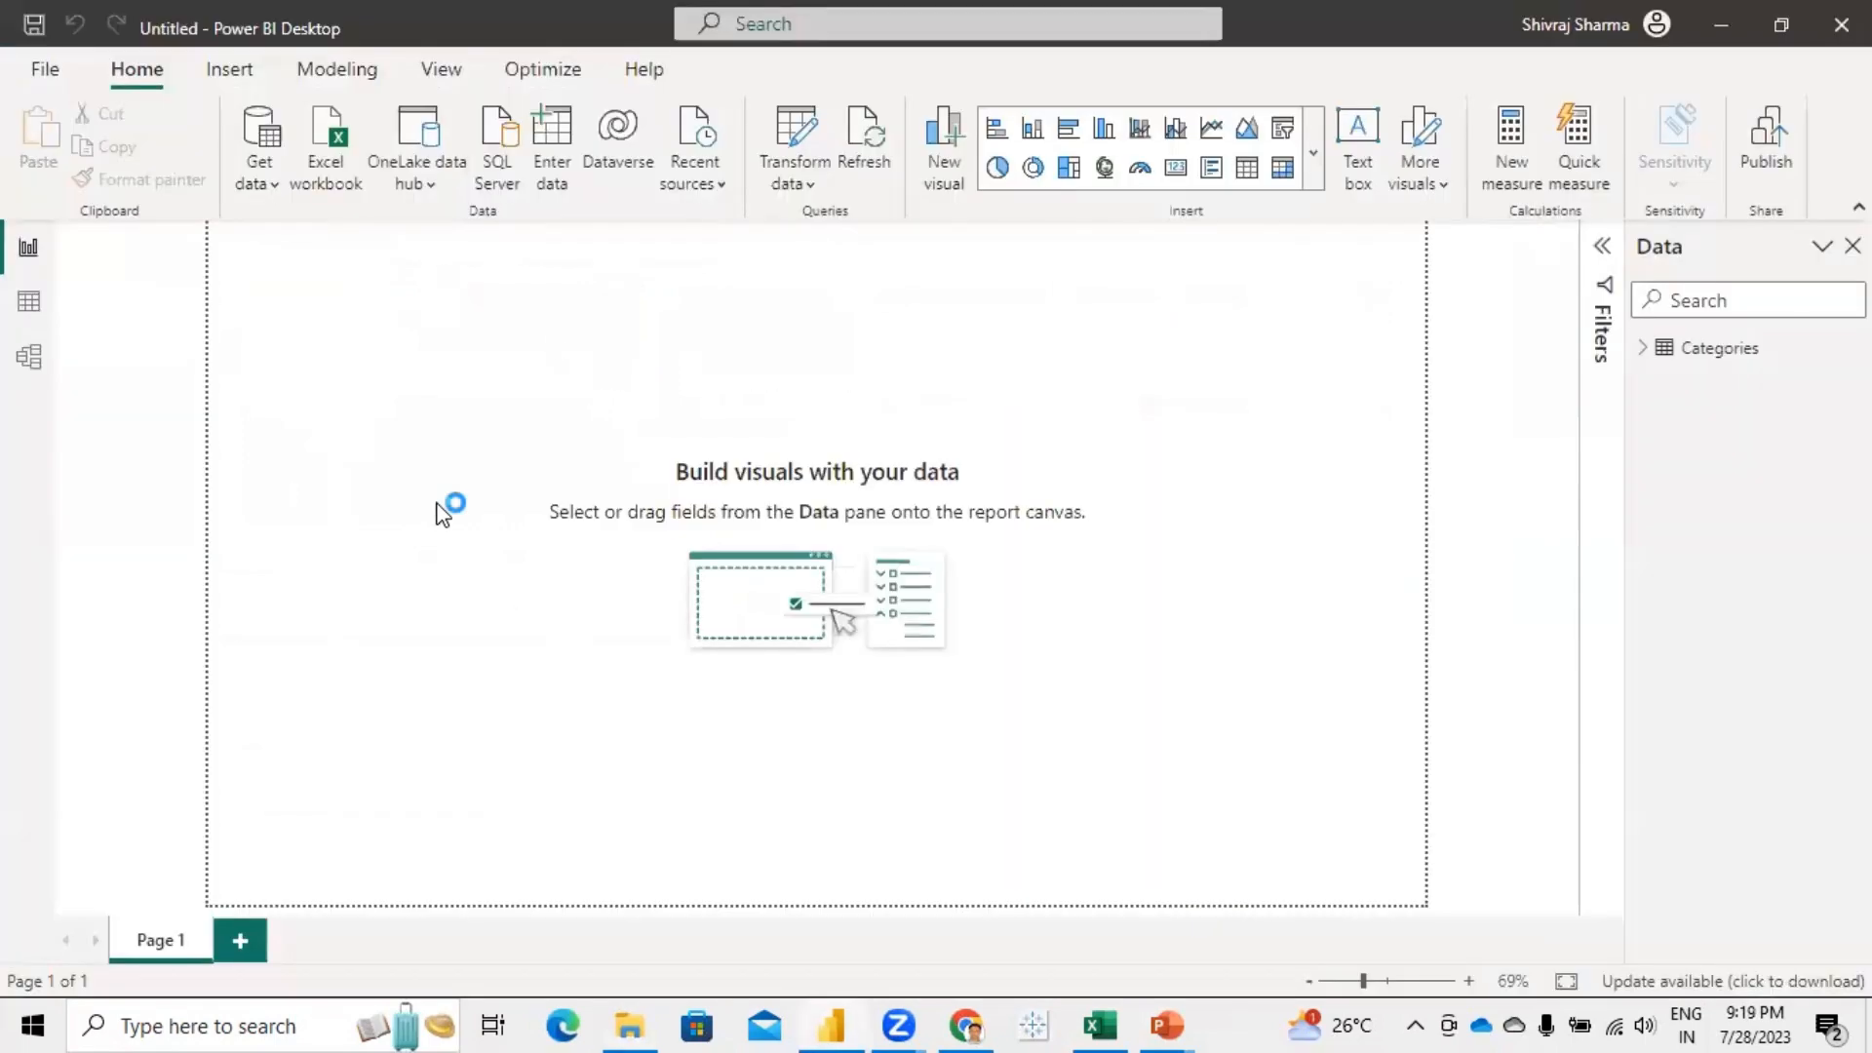
# - Import the Employees table from the Excel workbook Employees.xlsx in the Power BI master Data folder
pyautogui.click(260, 185)
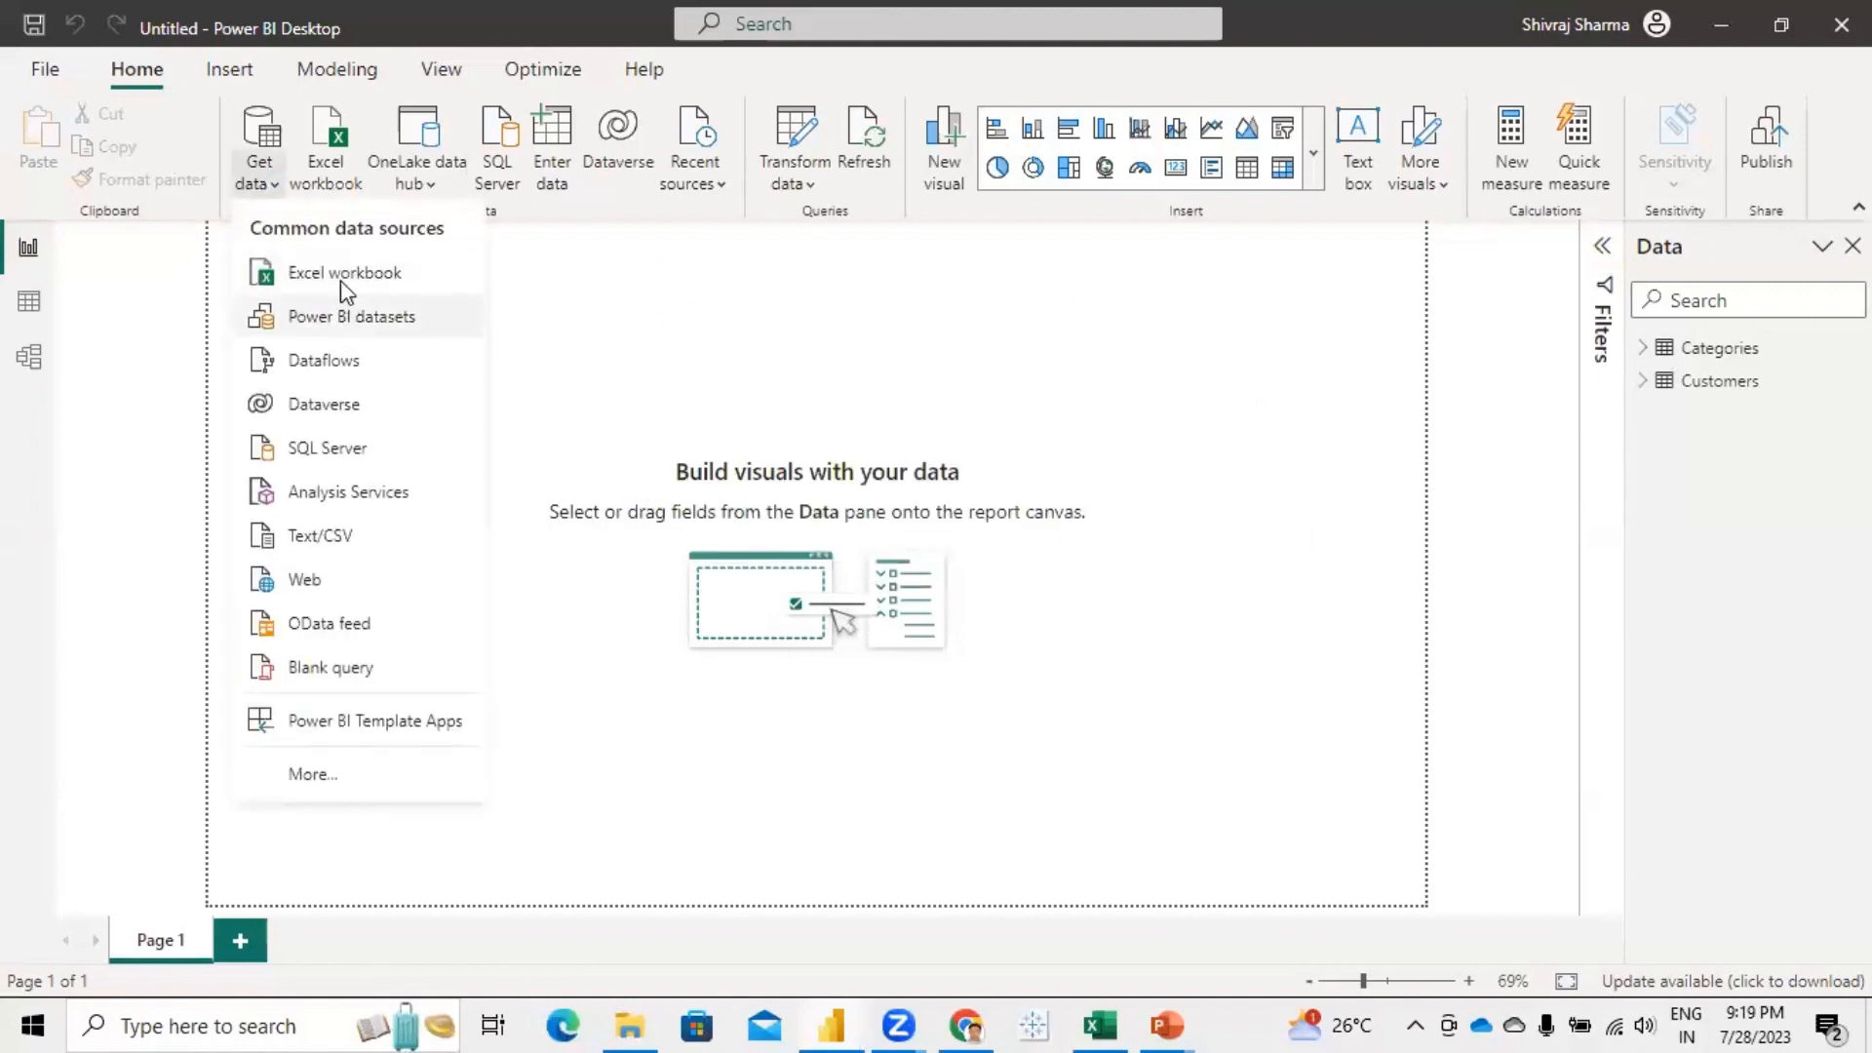
pyautogui.click(717, 441)
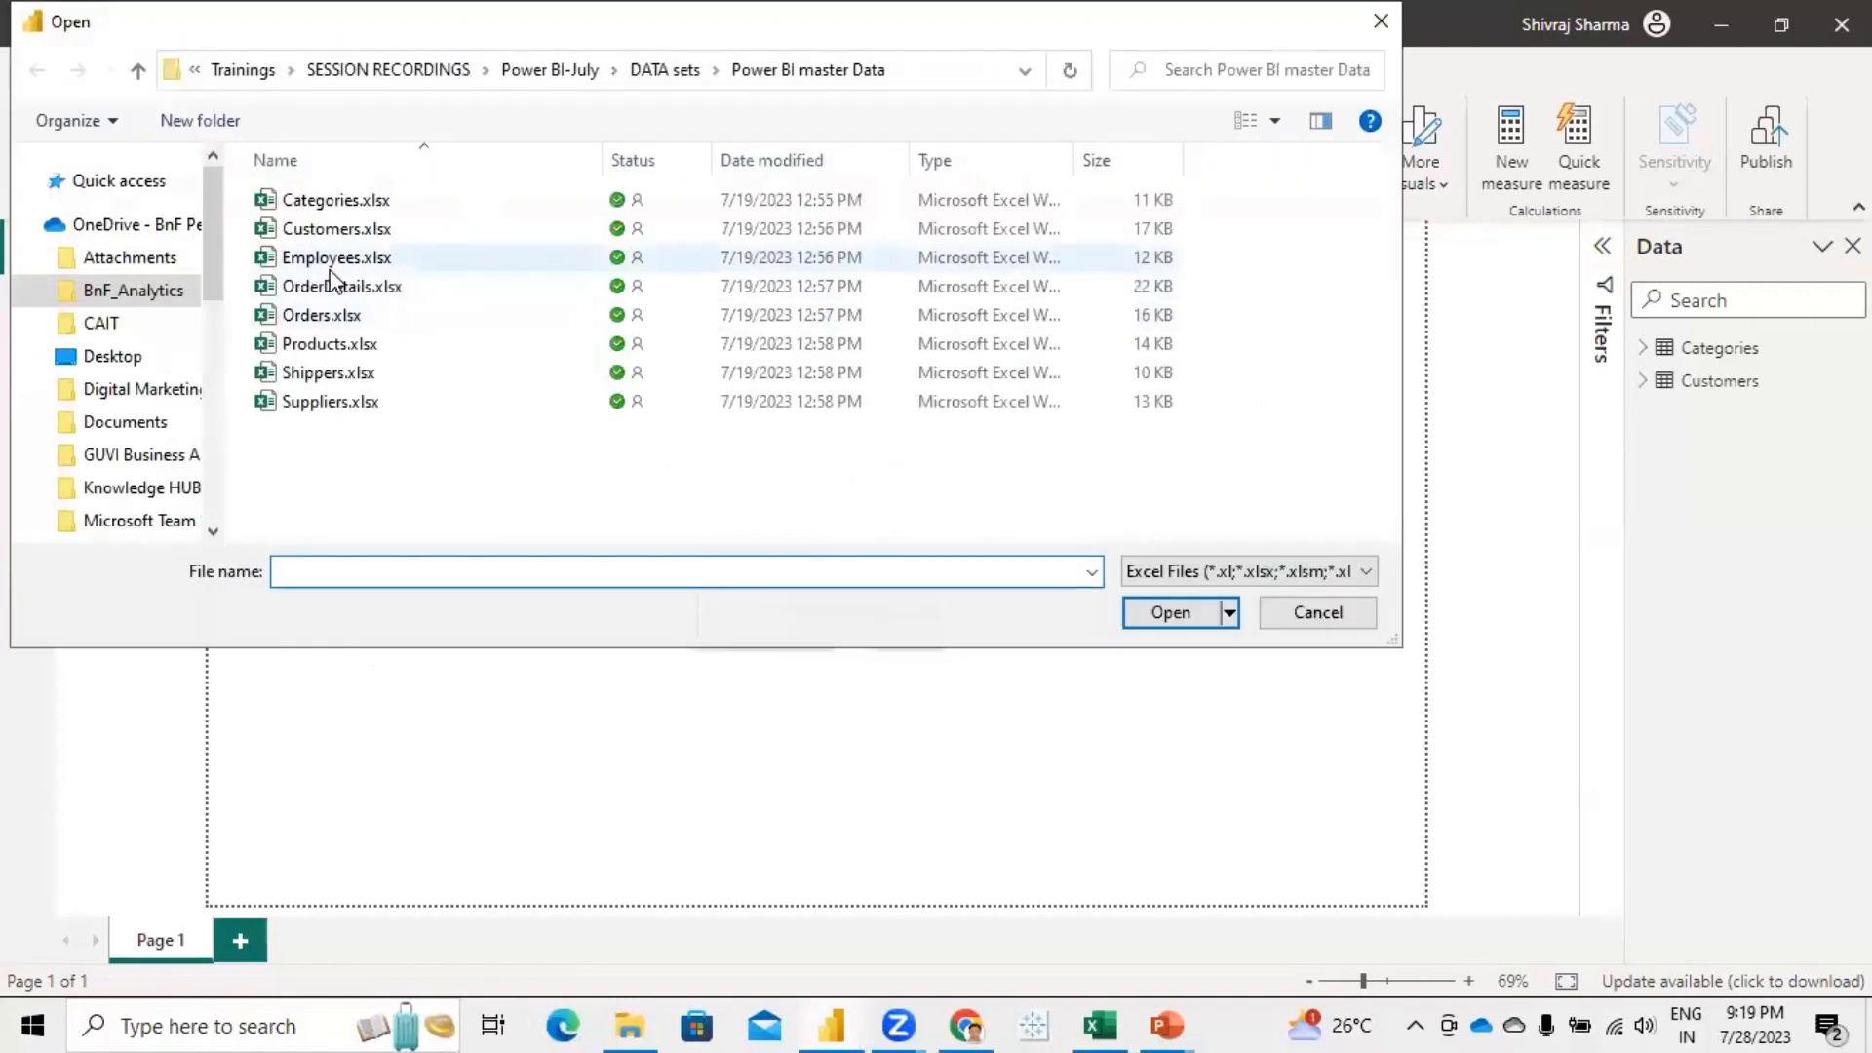
pyautogui.click(331, 259)
pyautogui.click(1160, 618)
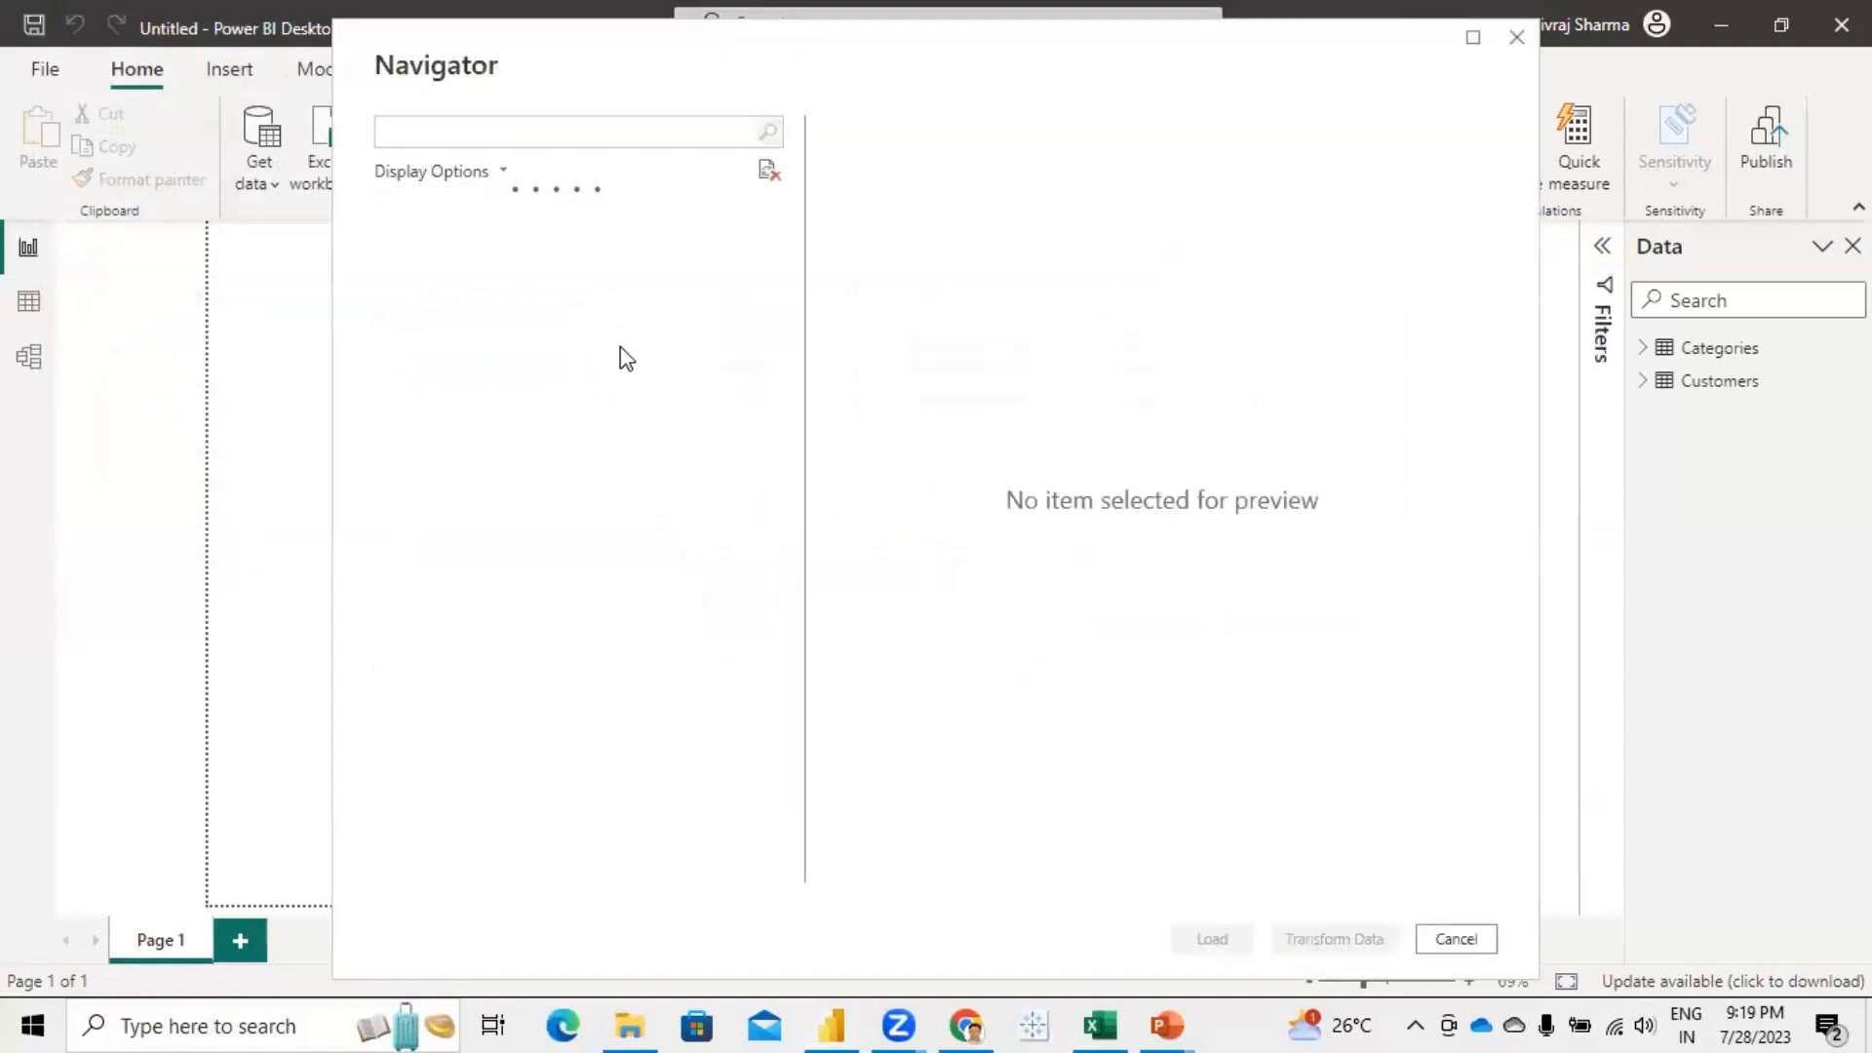
pyautogui.click(416, 246)
pyautogui.click(1209, 939)
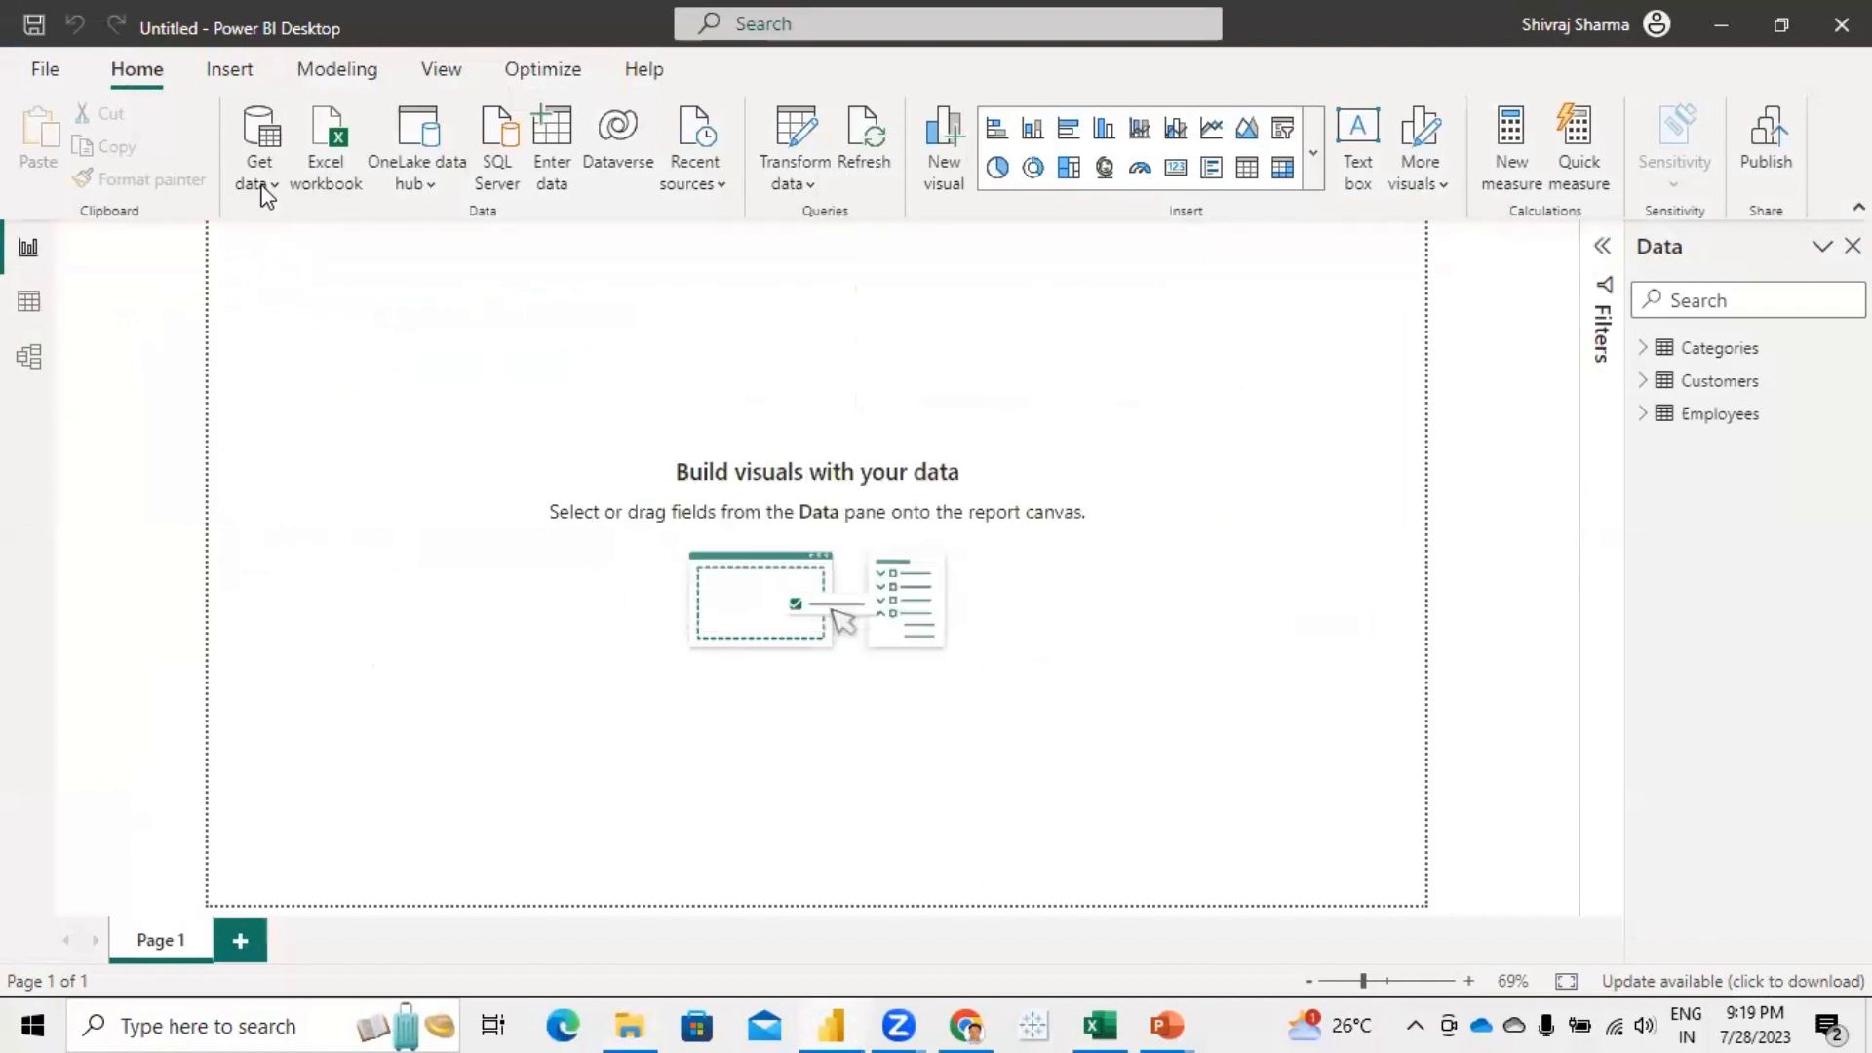
# - Import the OrderDetails table from the Excel workbook OrderDetails.xlsx in the Power BI master Data folder
pyautogui.click(263, 185)
pyautogui.click(307, 266)
pyautogui.click(376, 291)
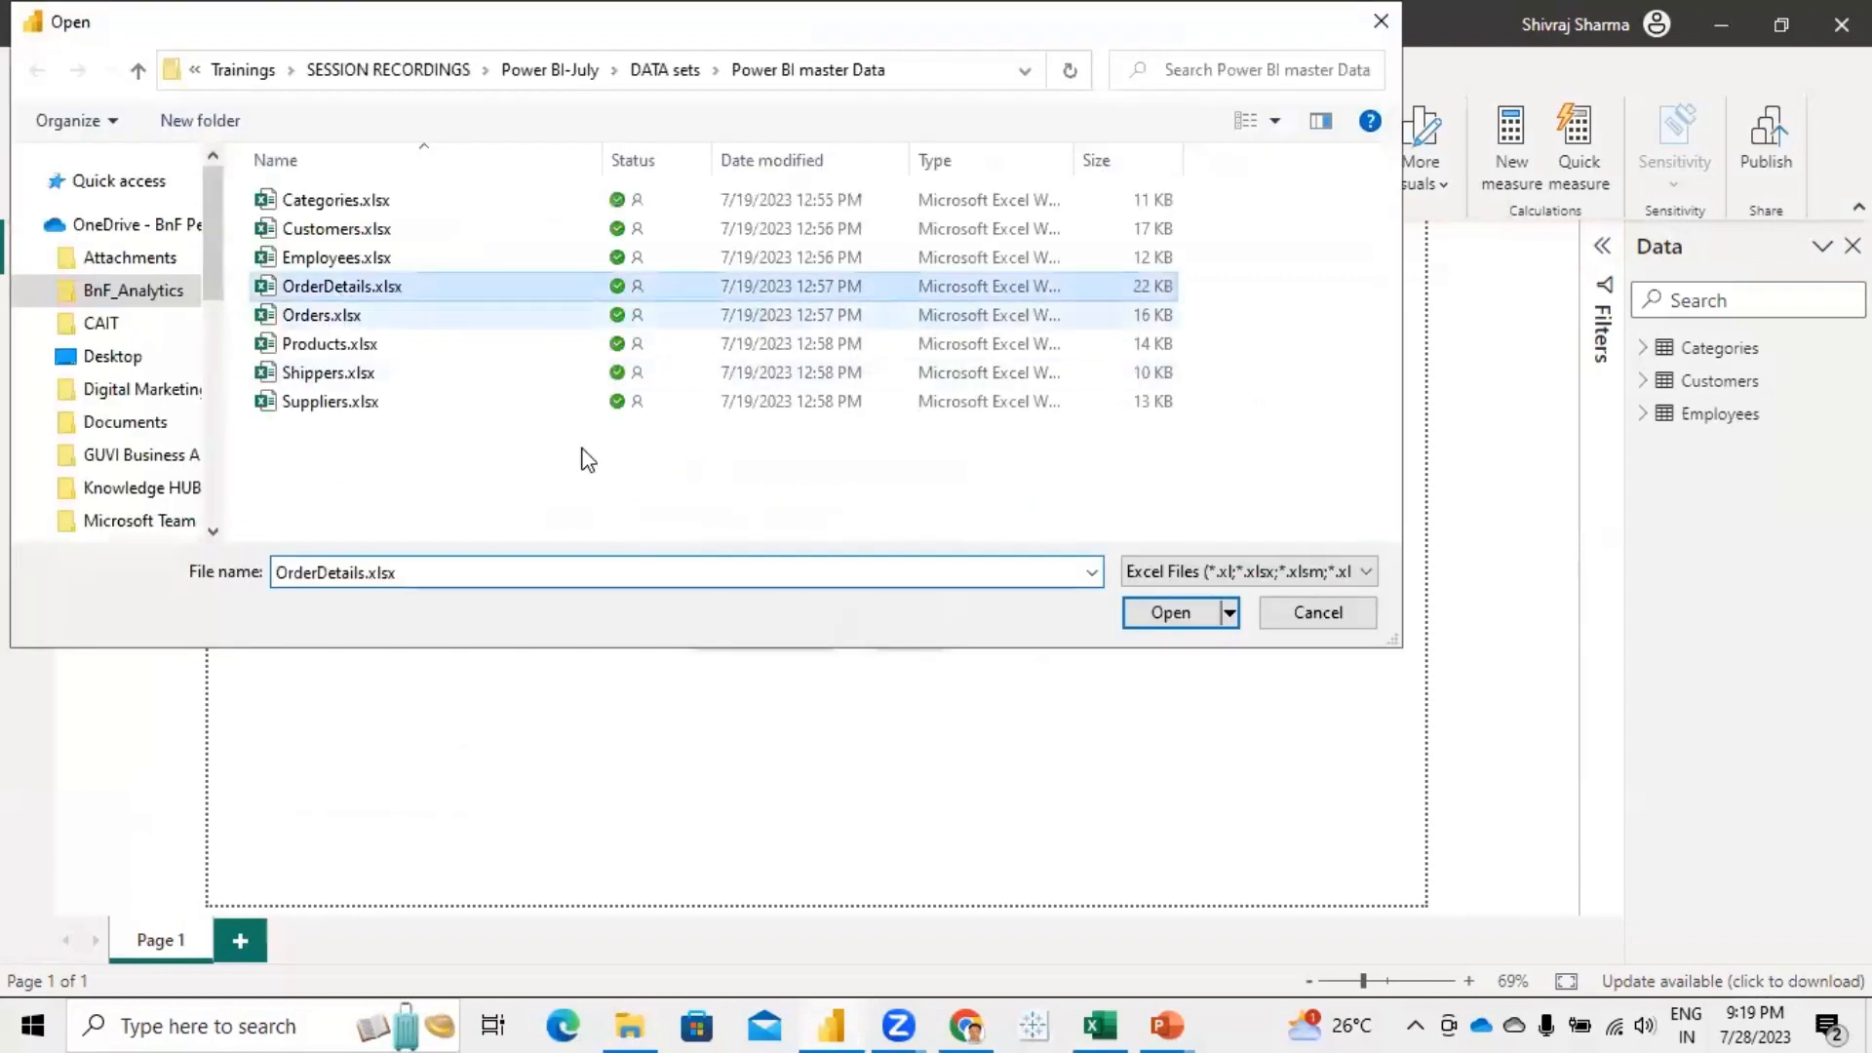
pyautogui.click(1136, 616)
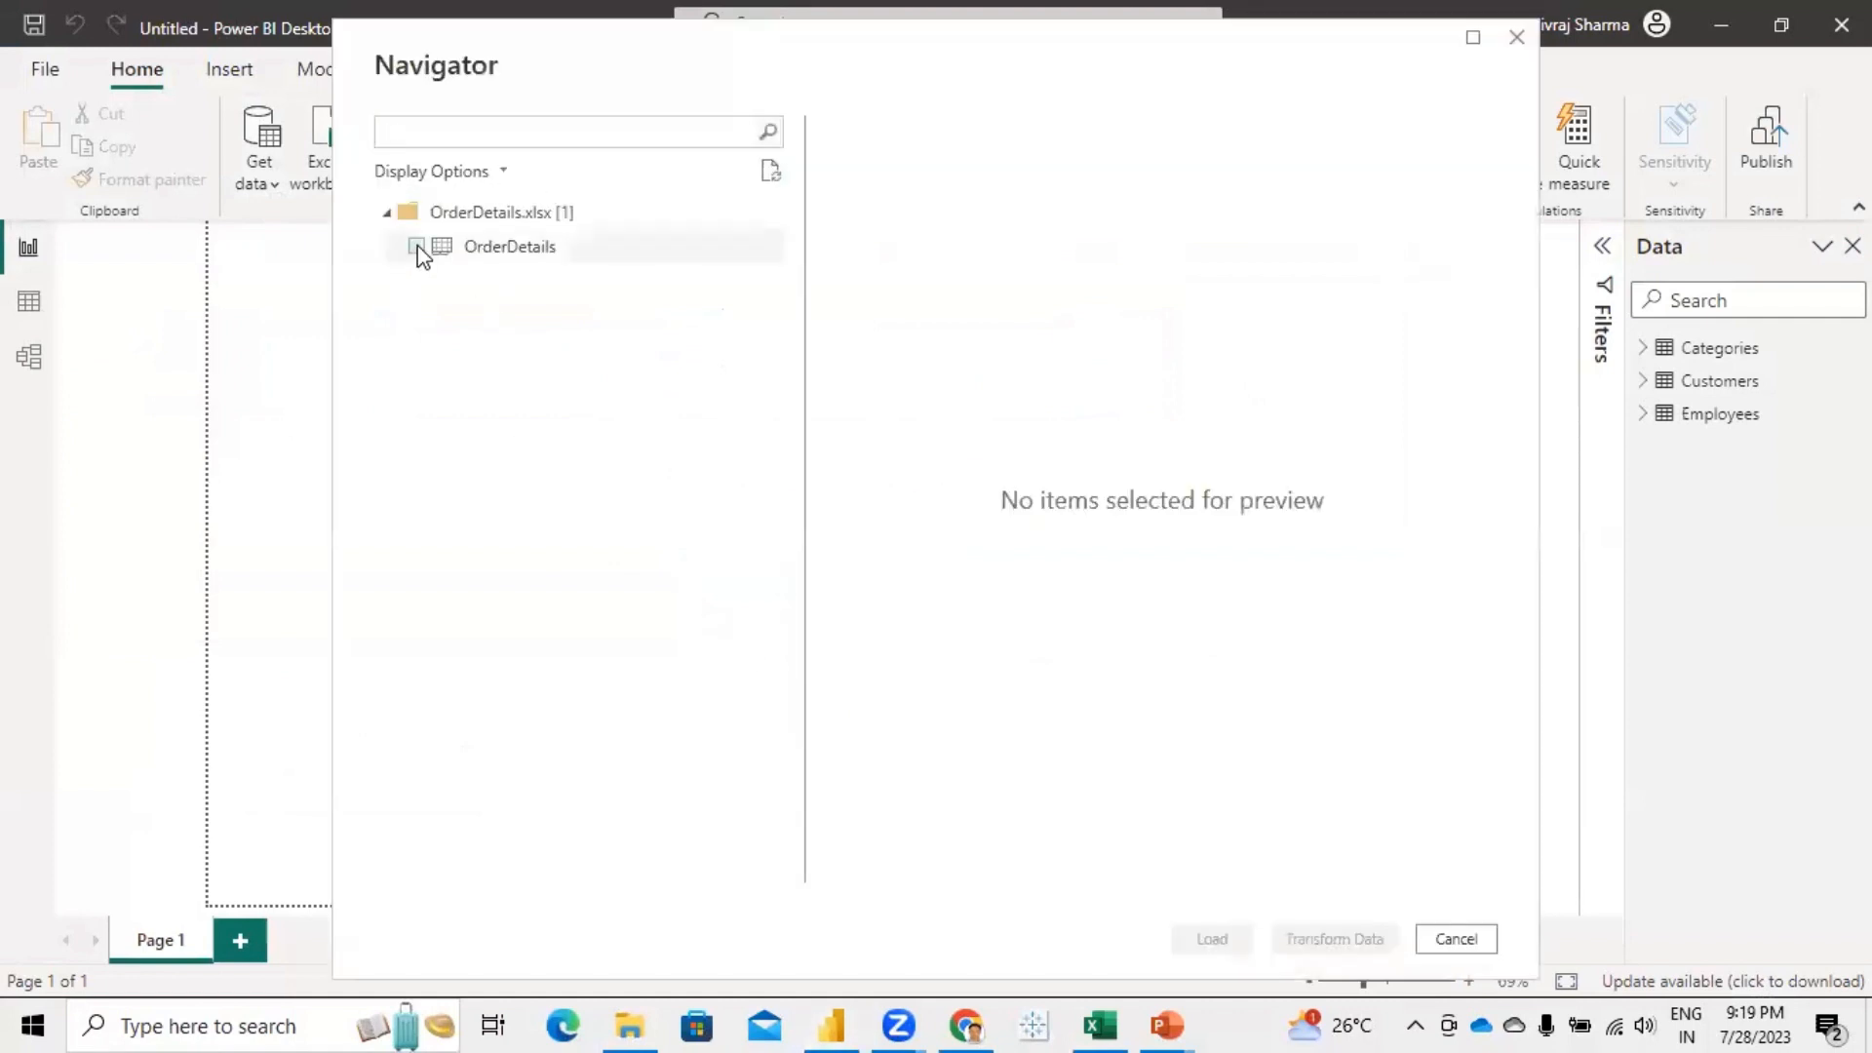
pyautogui.click(416, 246)
pyautogui.click(1231, 942)
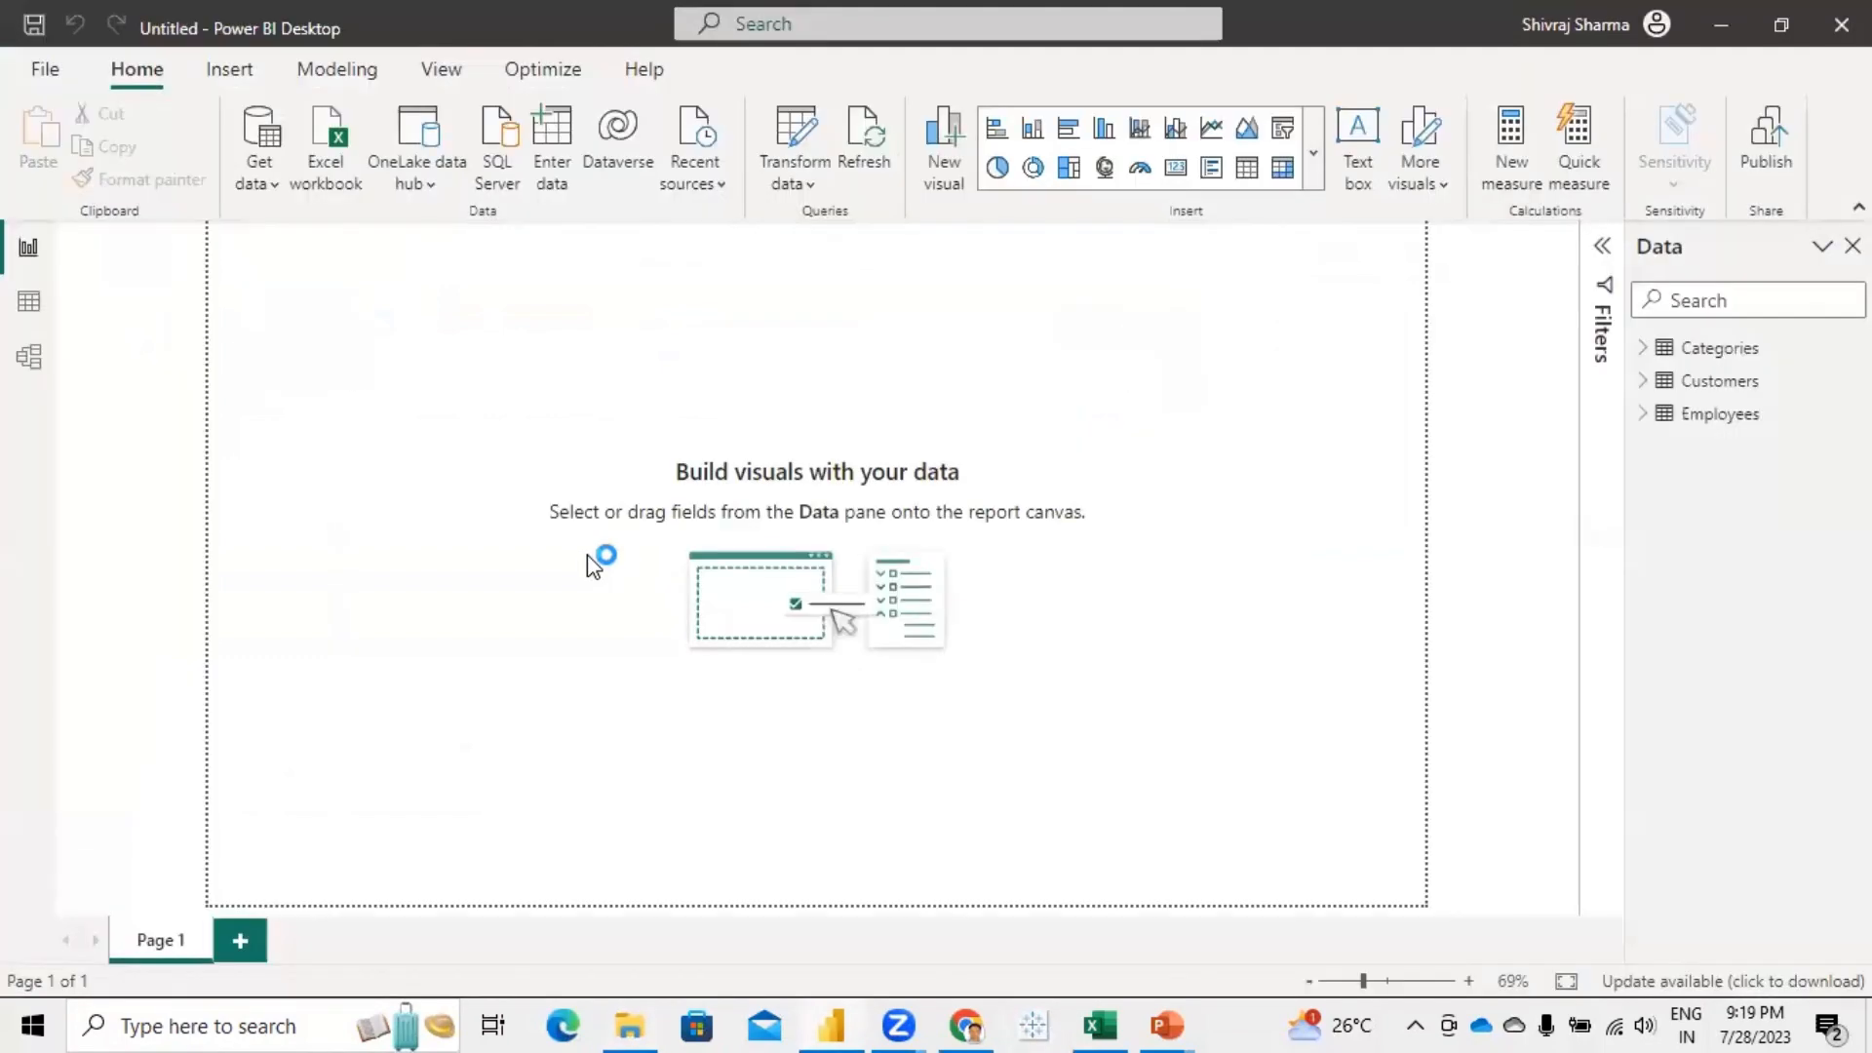
# - Import the Orders table from the Excel workbook Orders.xlsx in the Power BI master Data folder
pyautogui.click(255, 179)
pyautogui.click(316, 270)
pyautogui.click(353, 314)
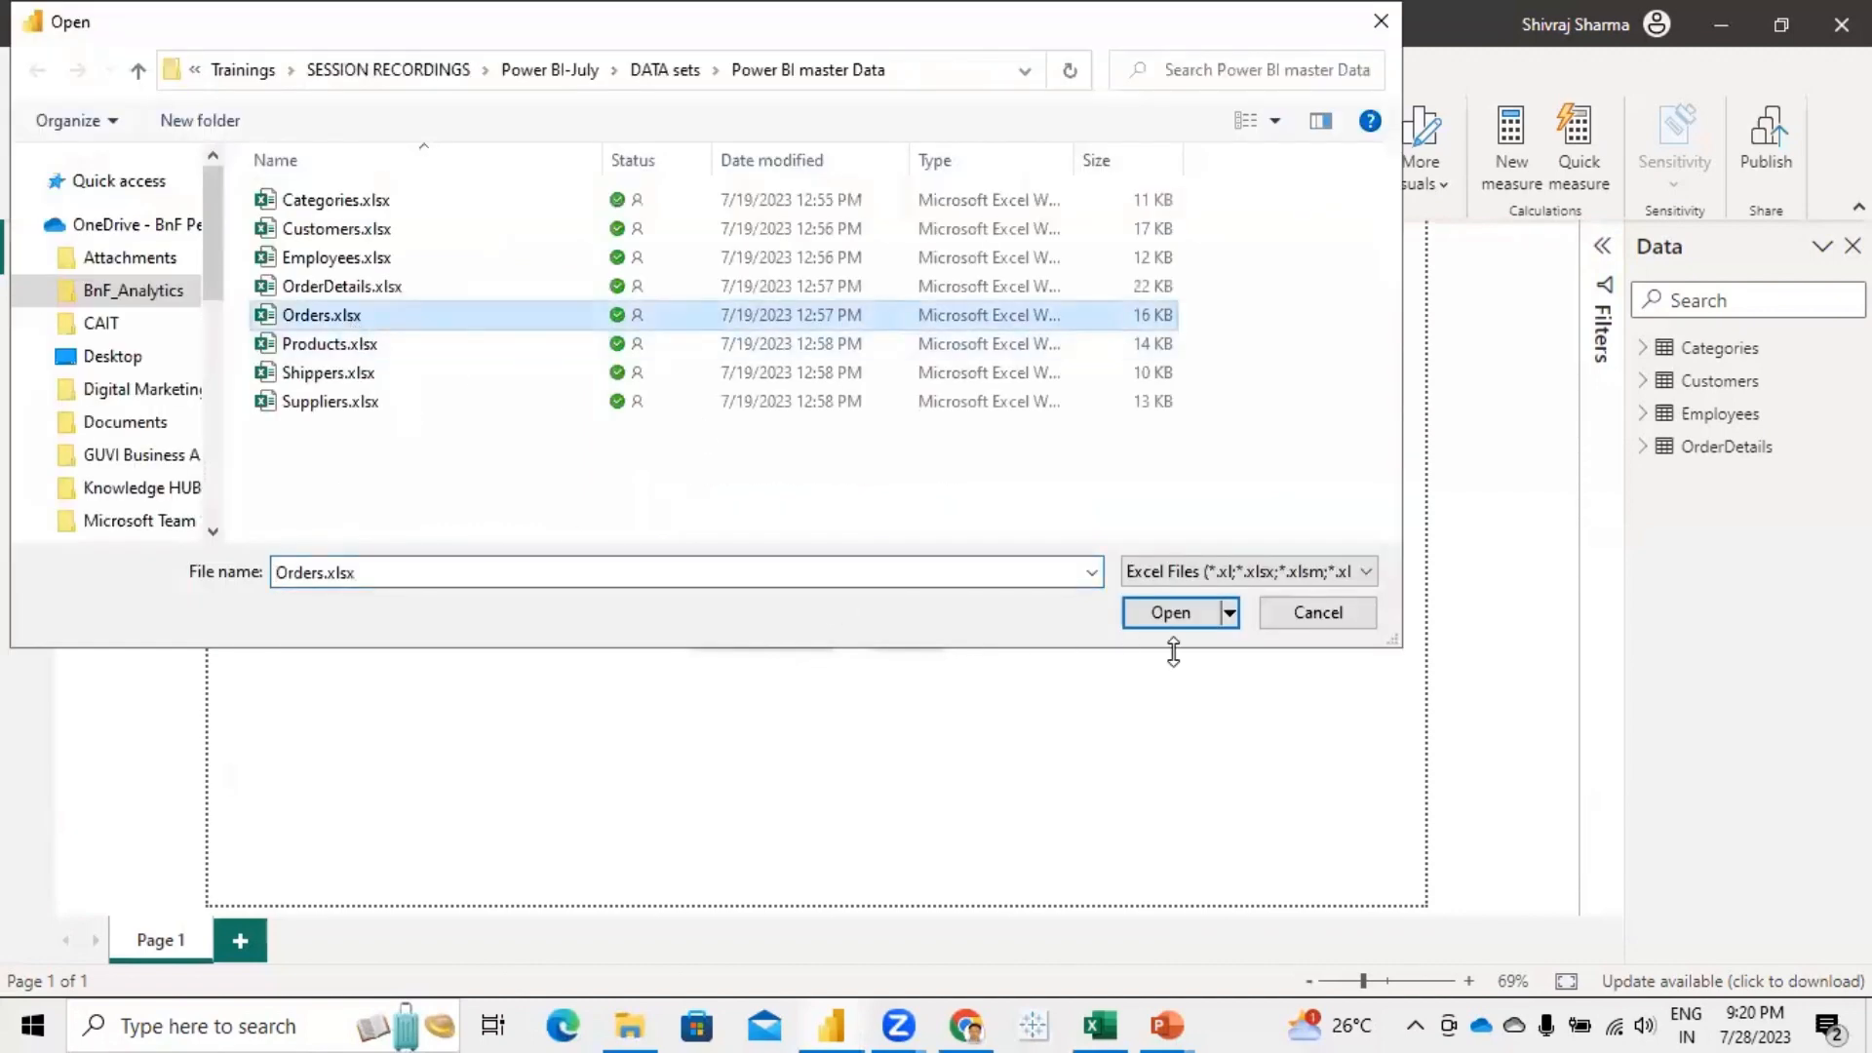
pyautogui.click(1168, 603)
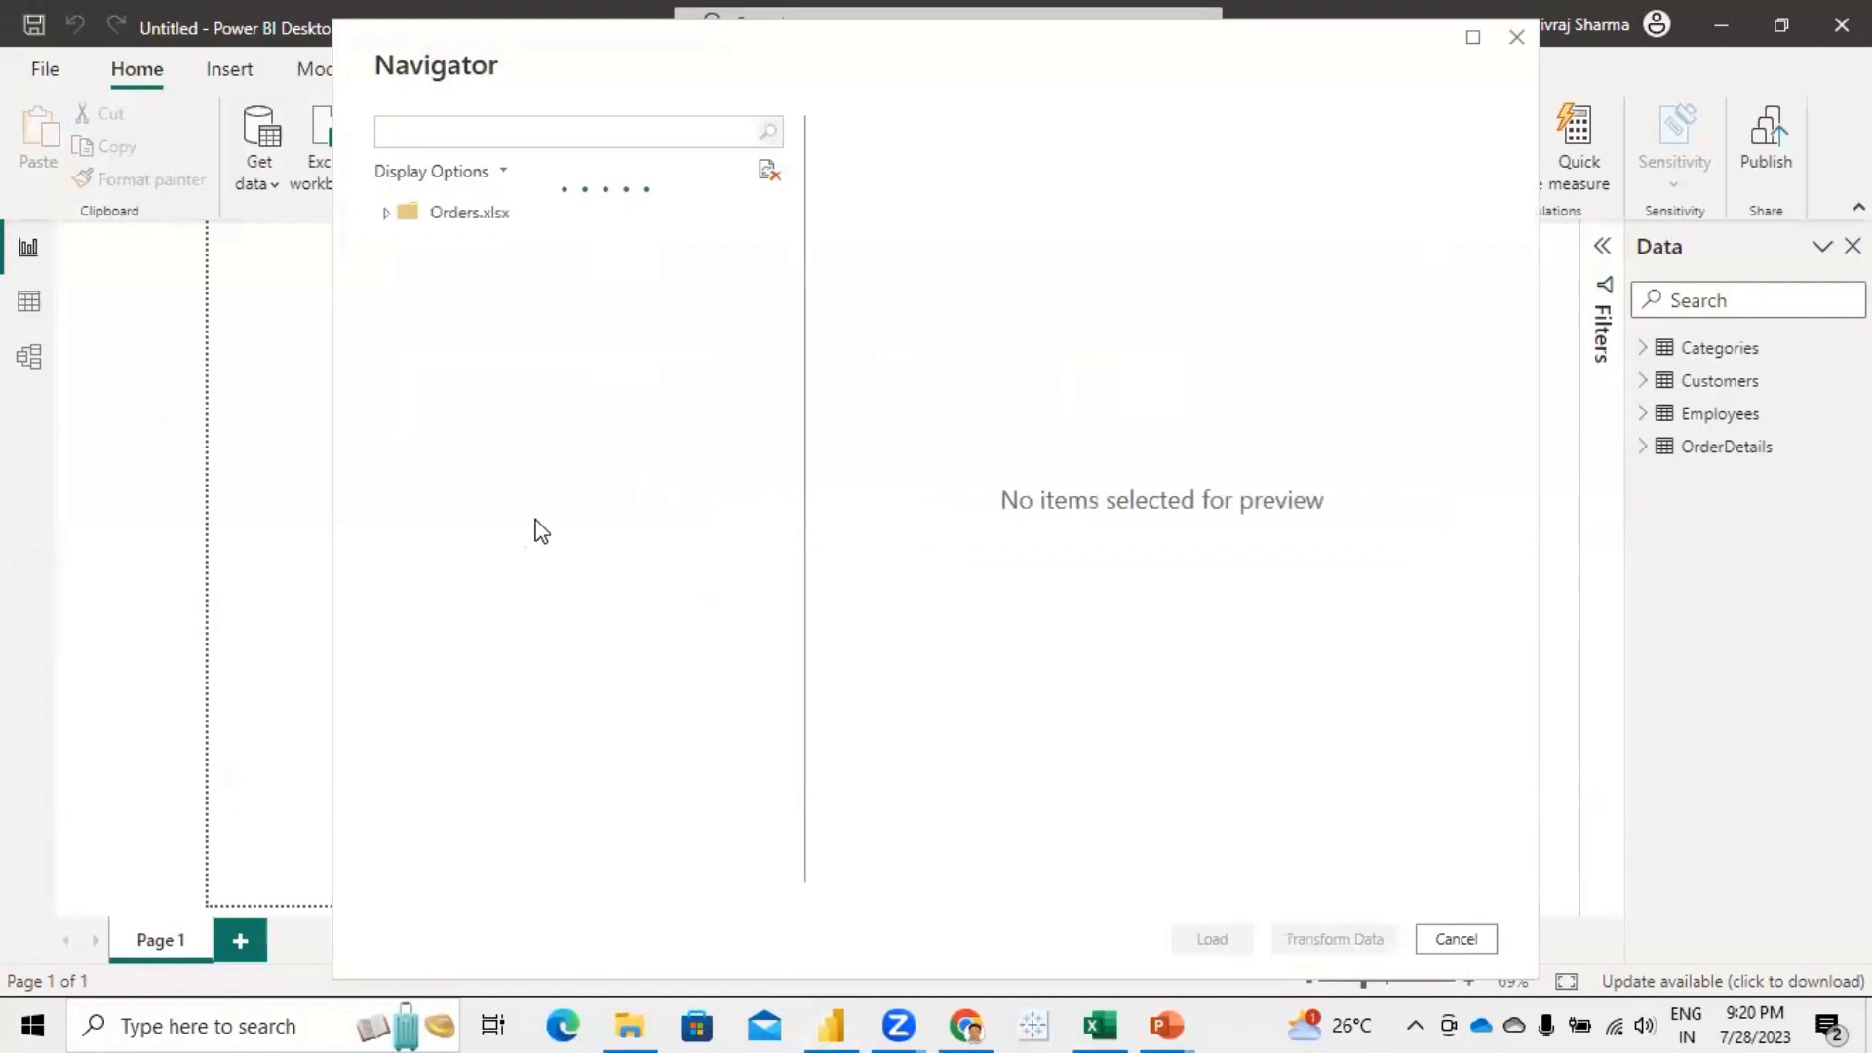
pyautogui.click(417, 245)
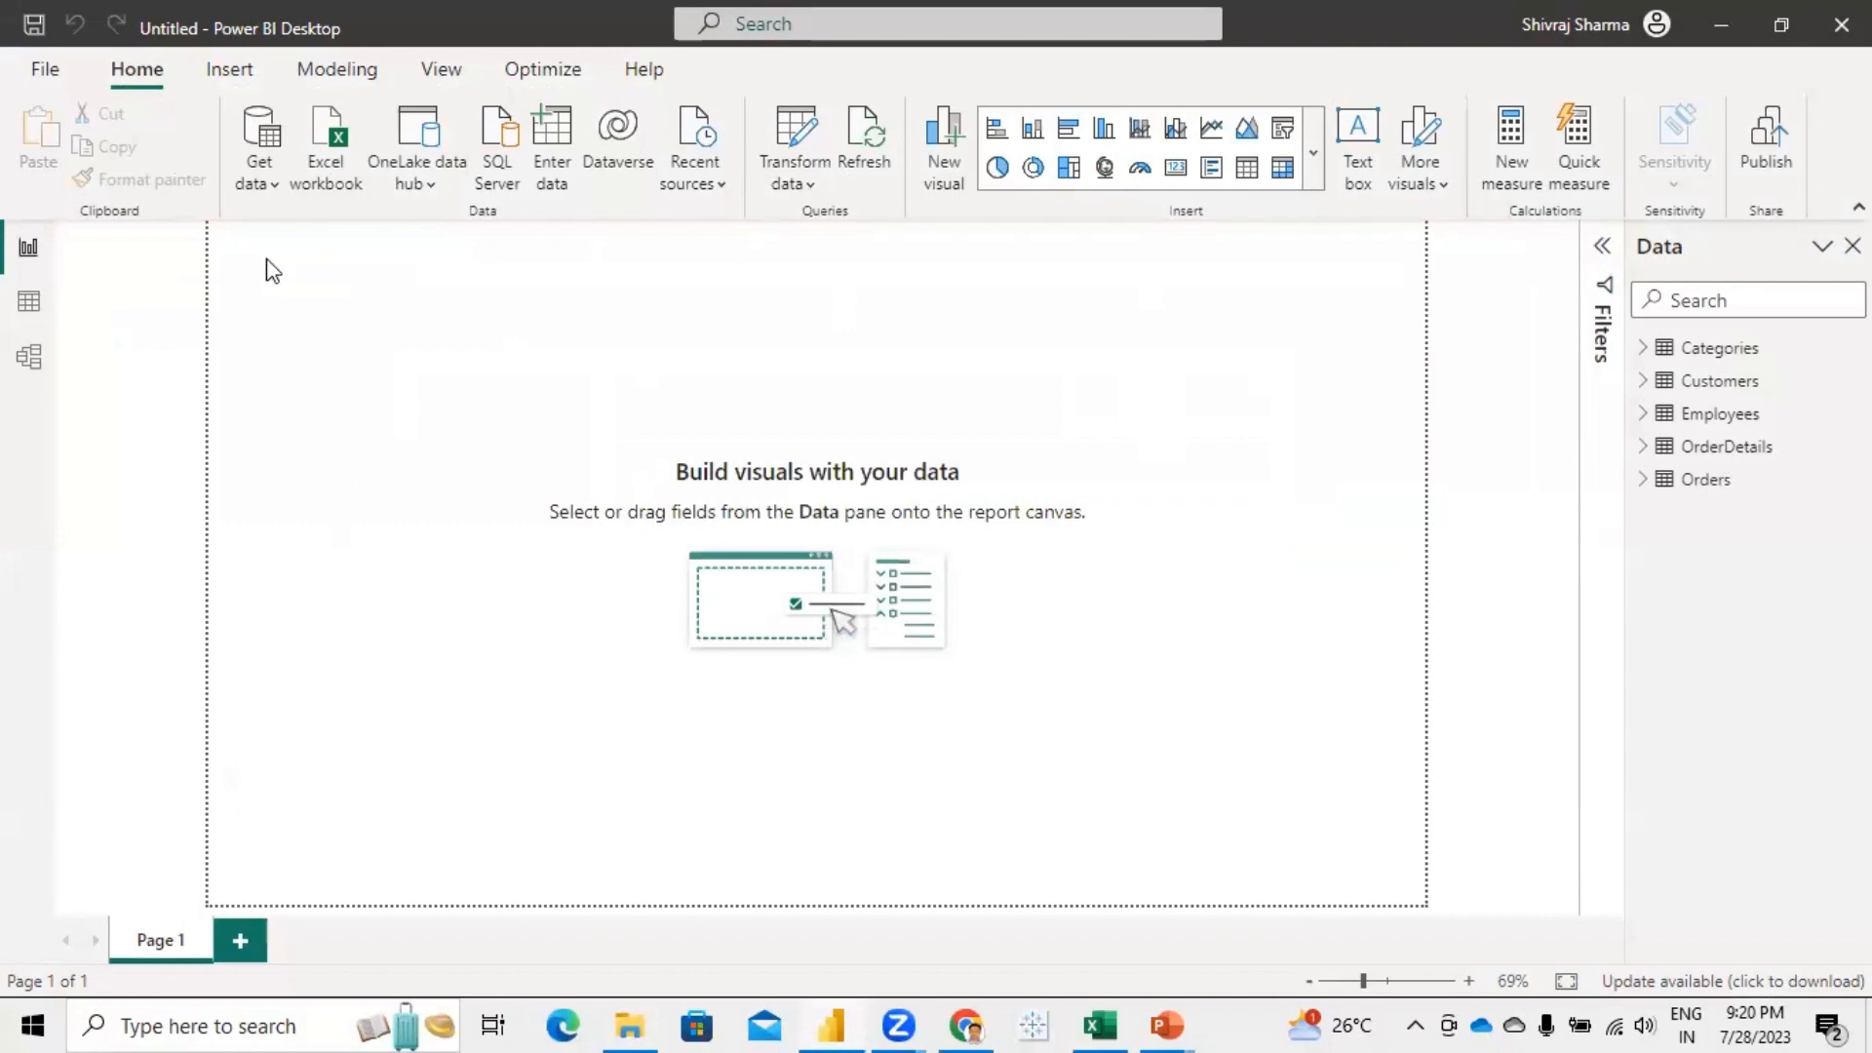
# - Import the Products table from the Excel workbook Products.xlsx in the Power BI master Data folder
pyautogui.click(249, 183)
pyautogui.click(777, 539)
pyautogui.click(365, 351)
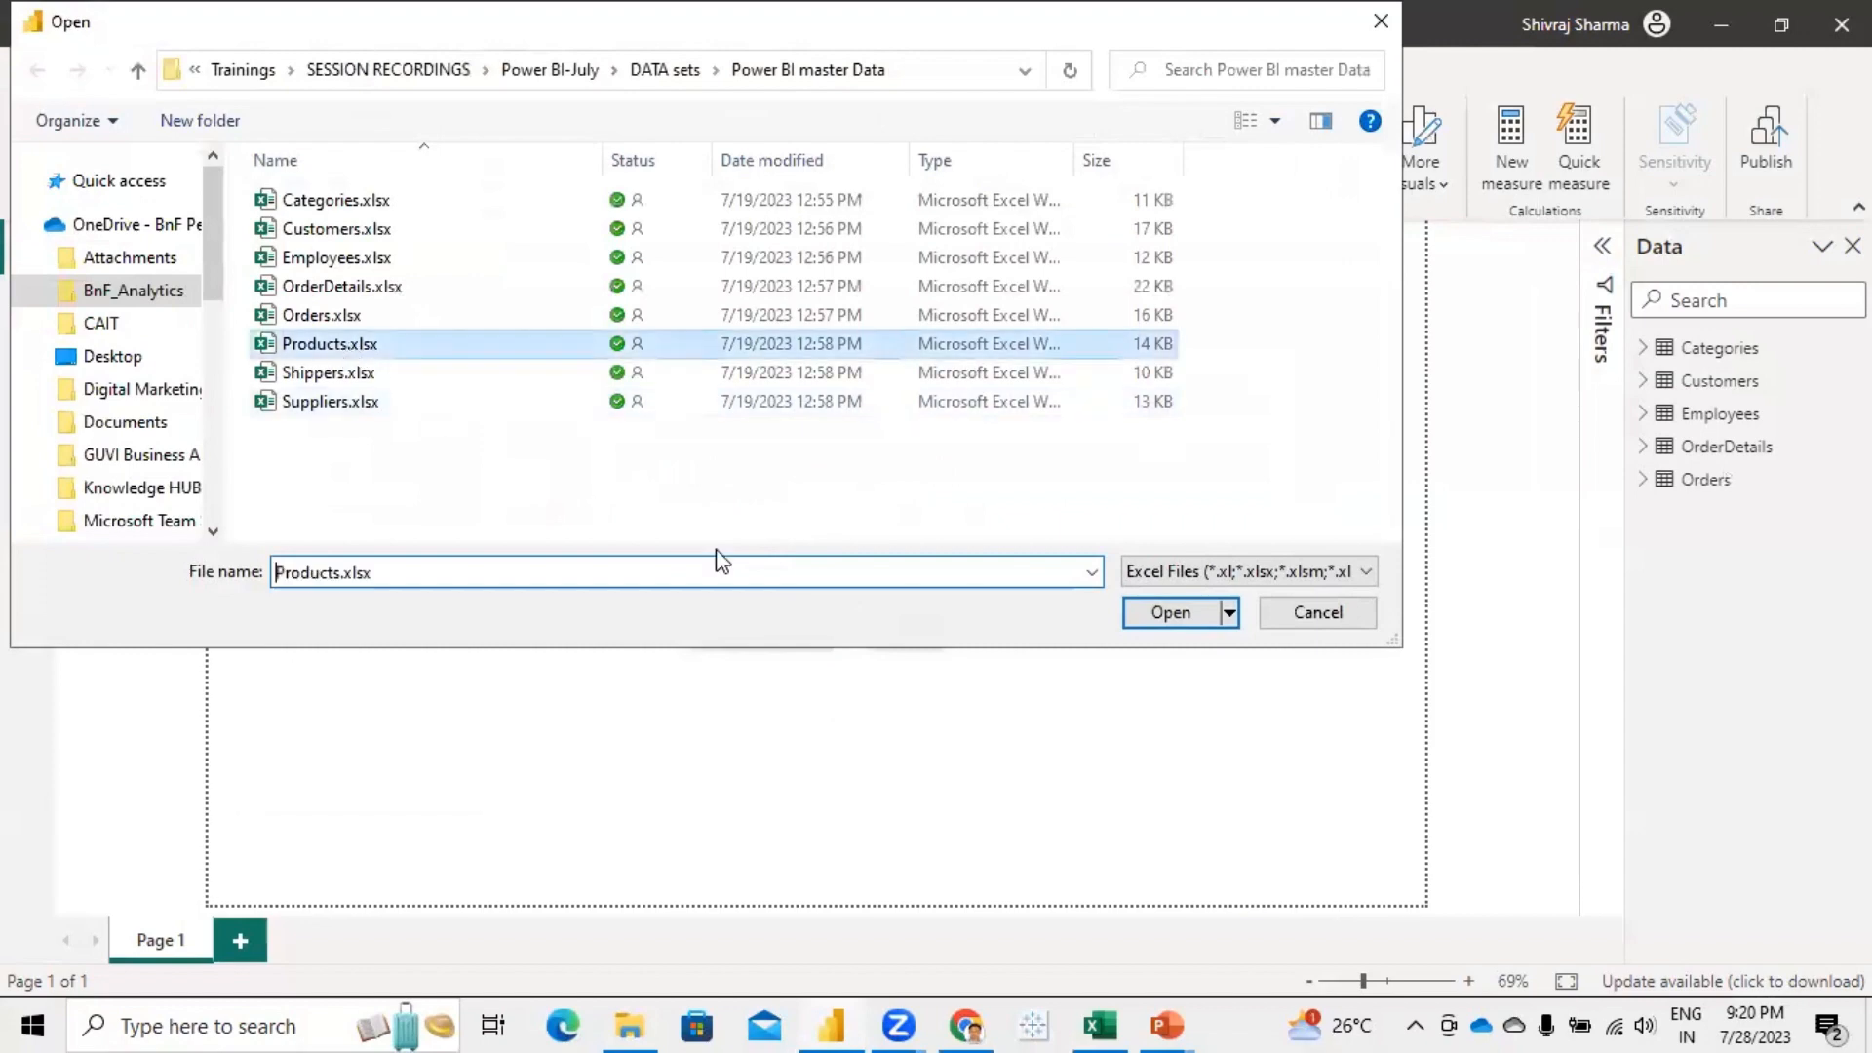
pyautogui.click(1153, 615)
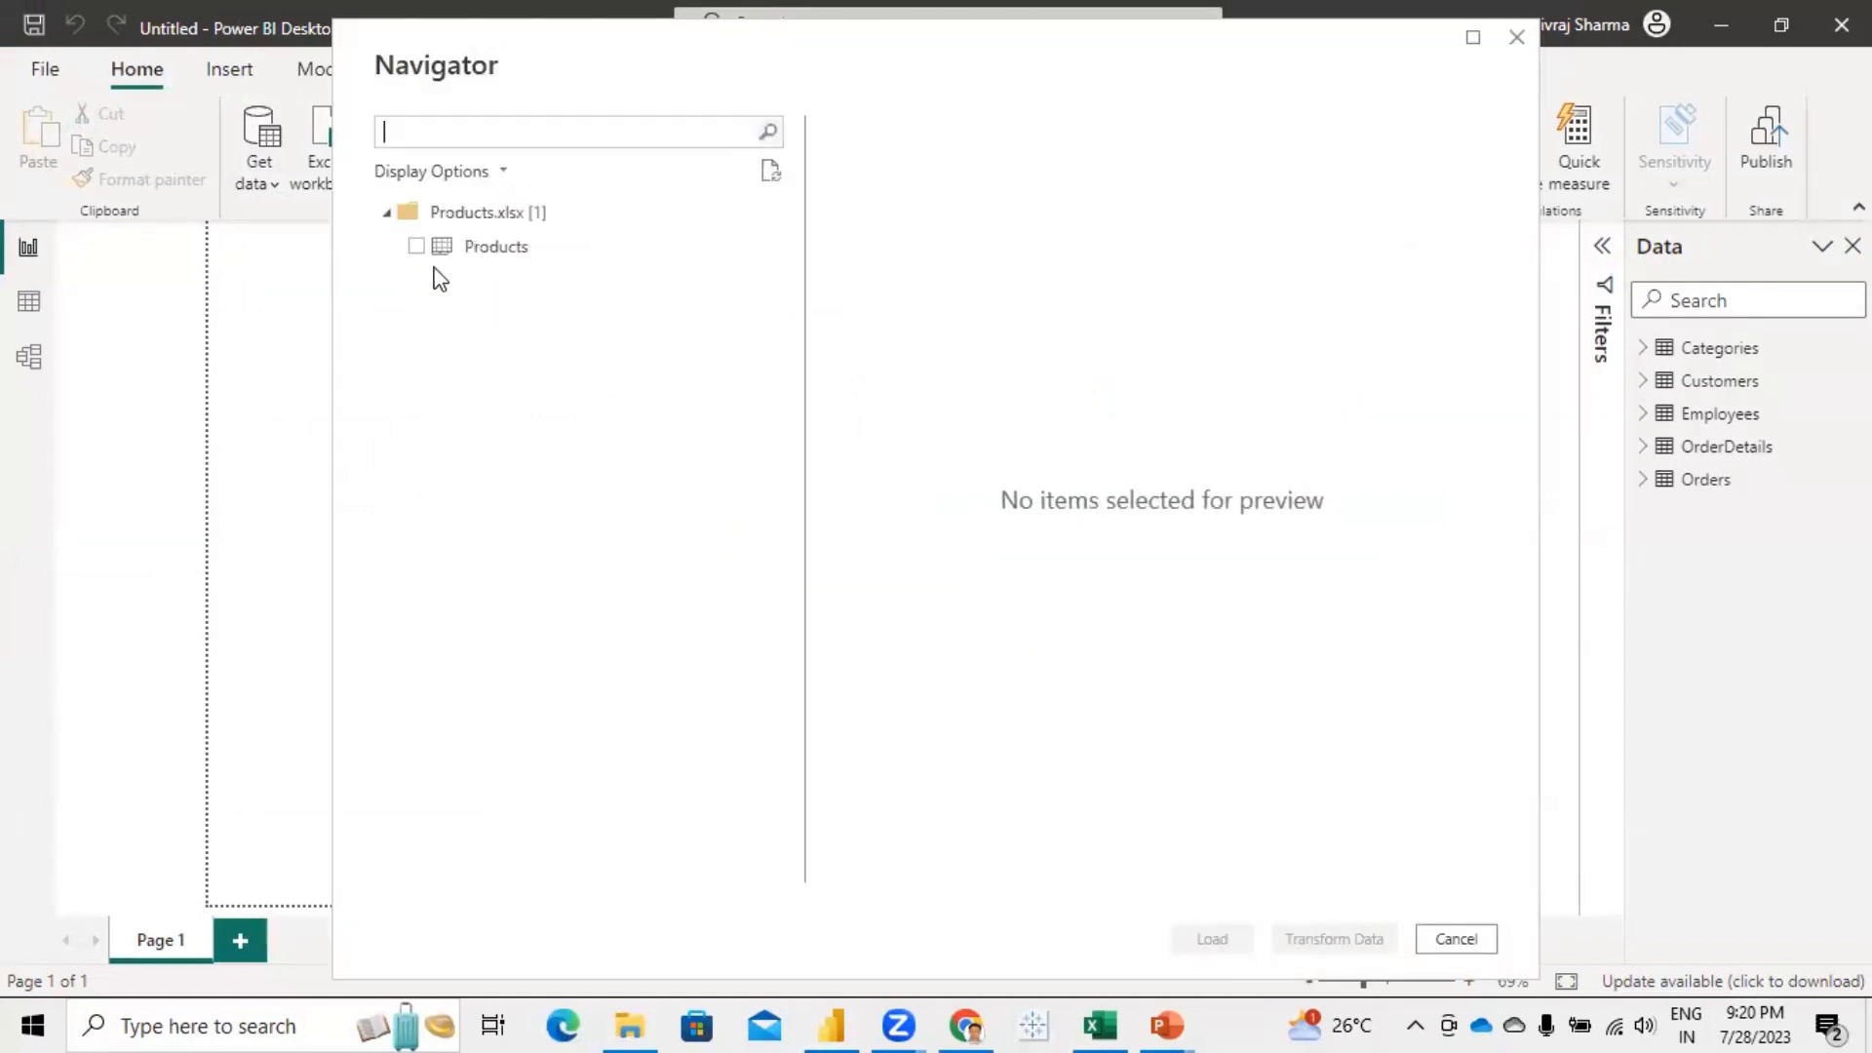
pyautogui.click(415, 246)
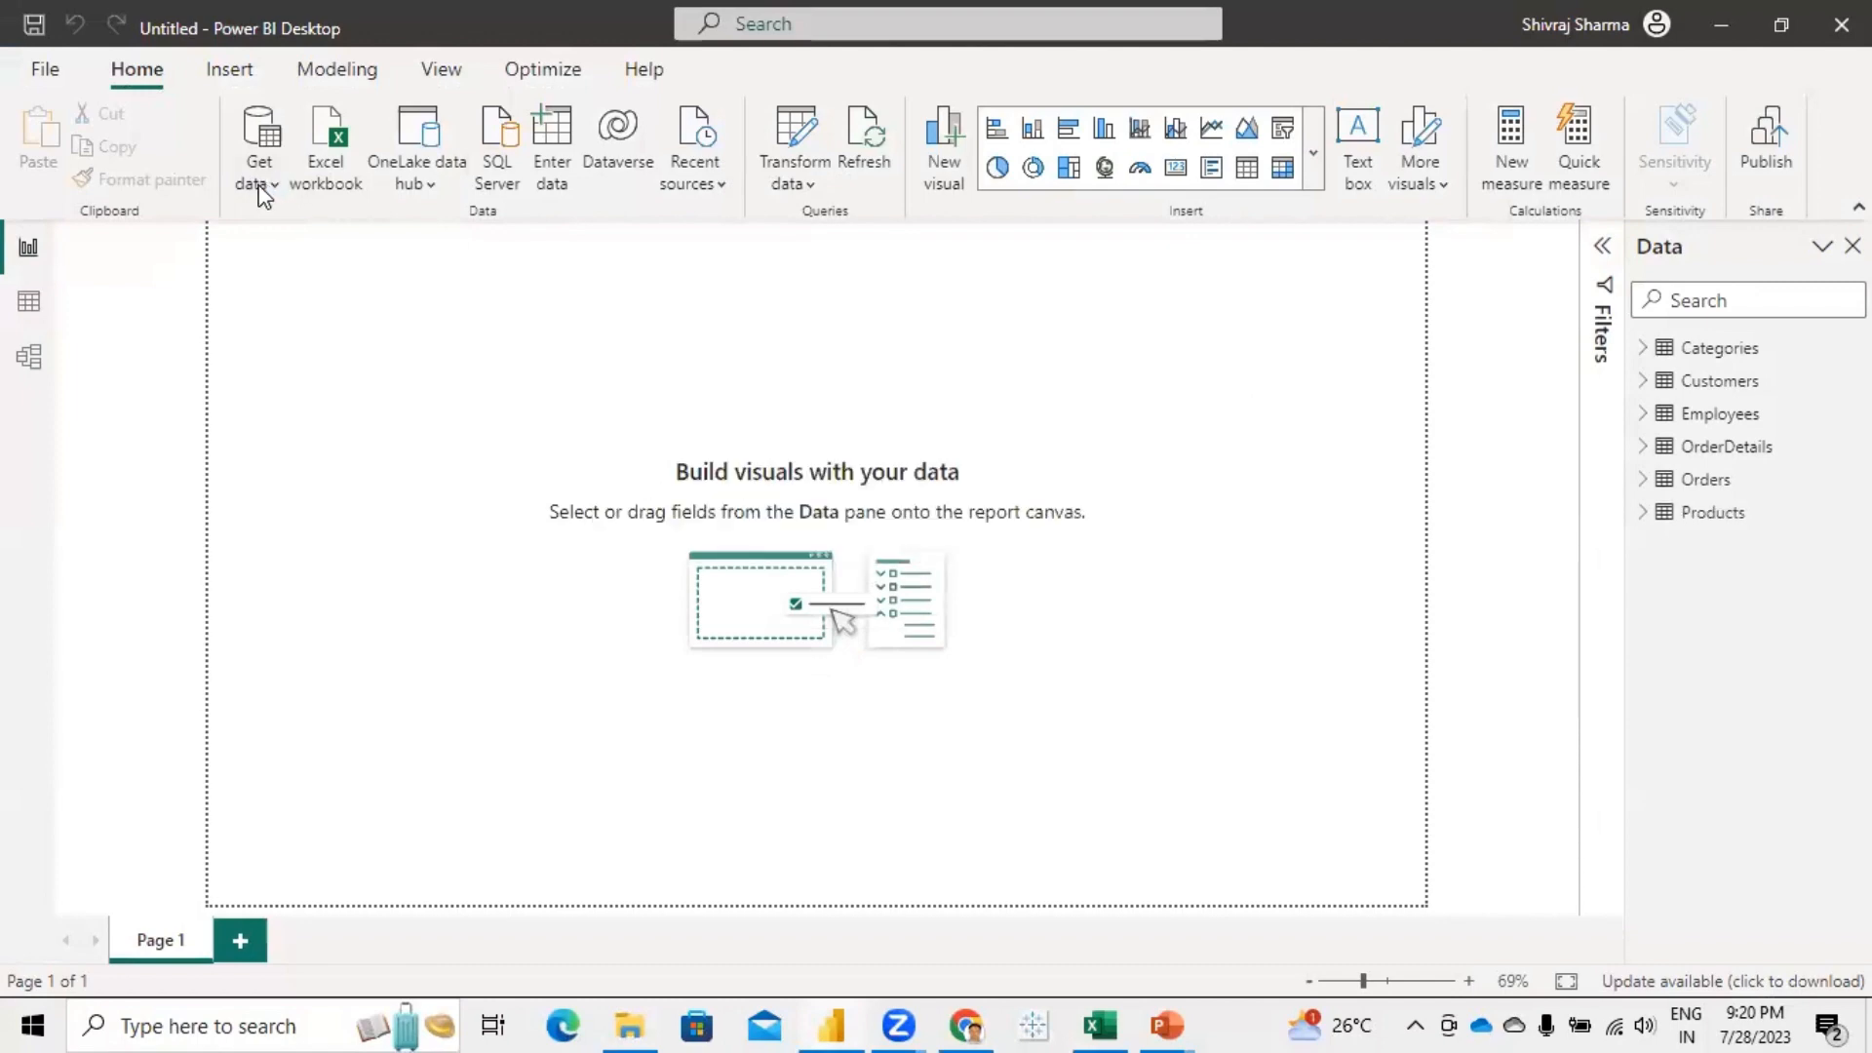
# - Import the Shippers table from the Excel workbook Shippers.xlsx in the Power BI master Data folder
pyautogui.click(259, 185)
pyautogui.click(916, 516)
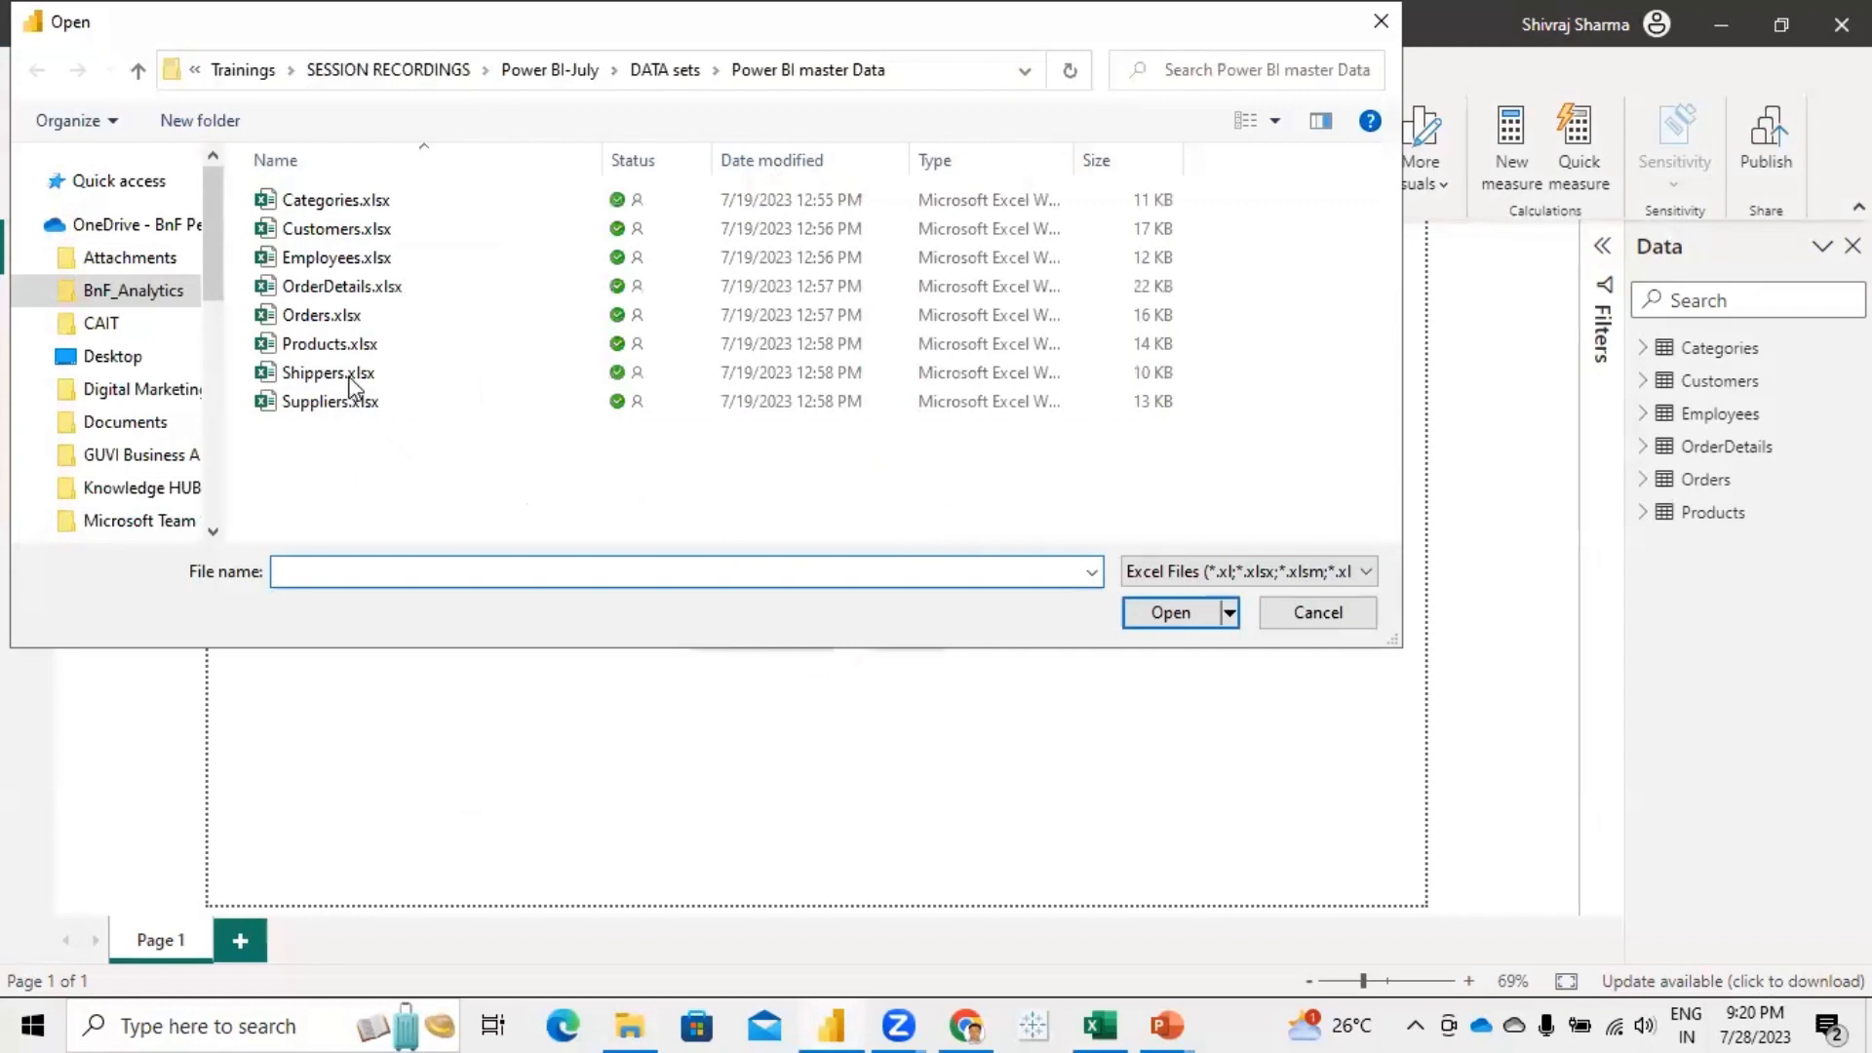
pyautogui.click(349, 375)
pyautogui.click(1182, 614)
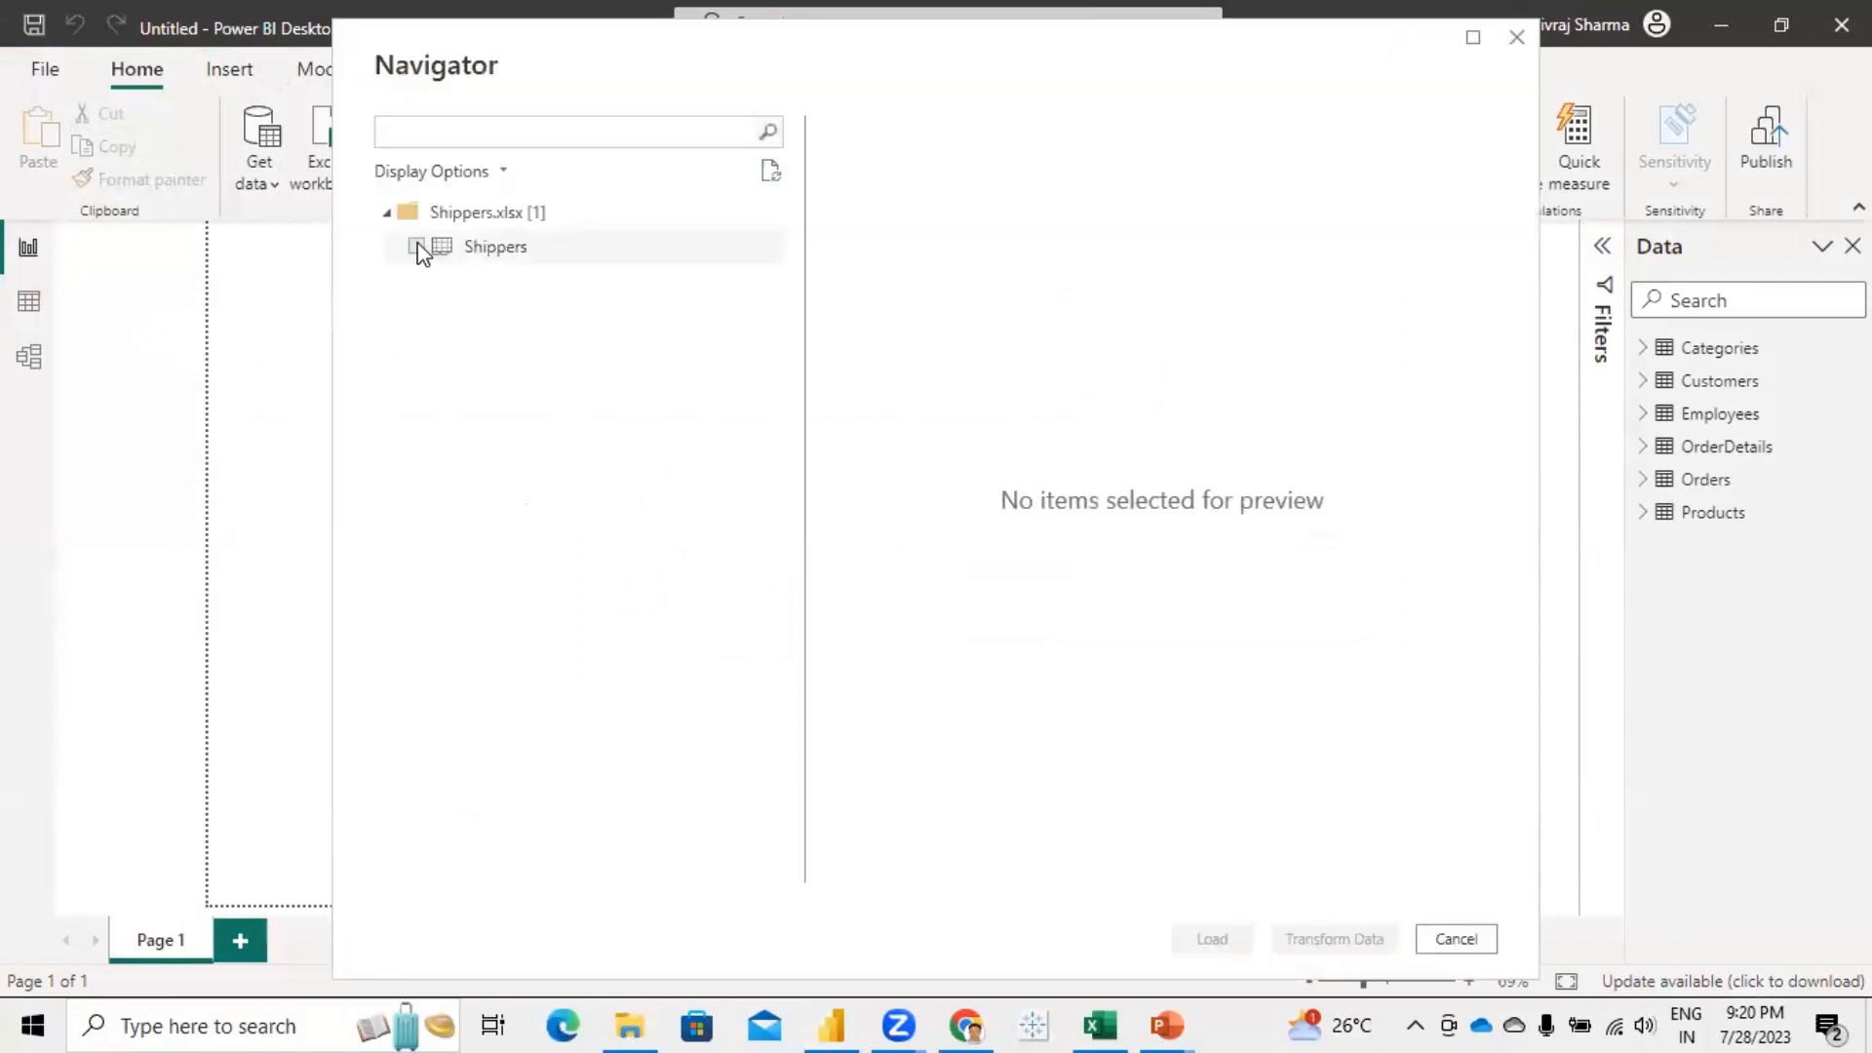
pyautogui.click(417, 246)
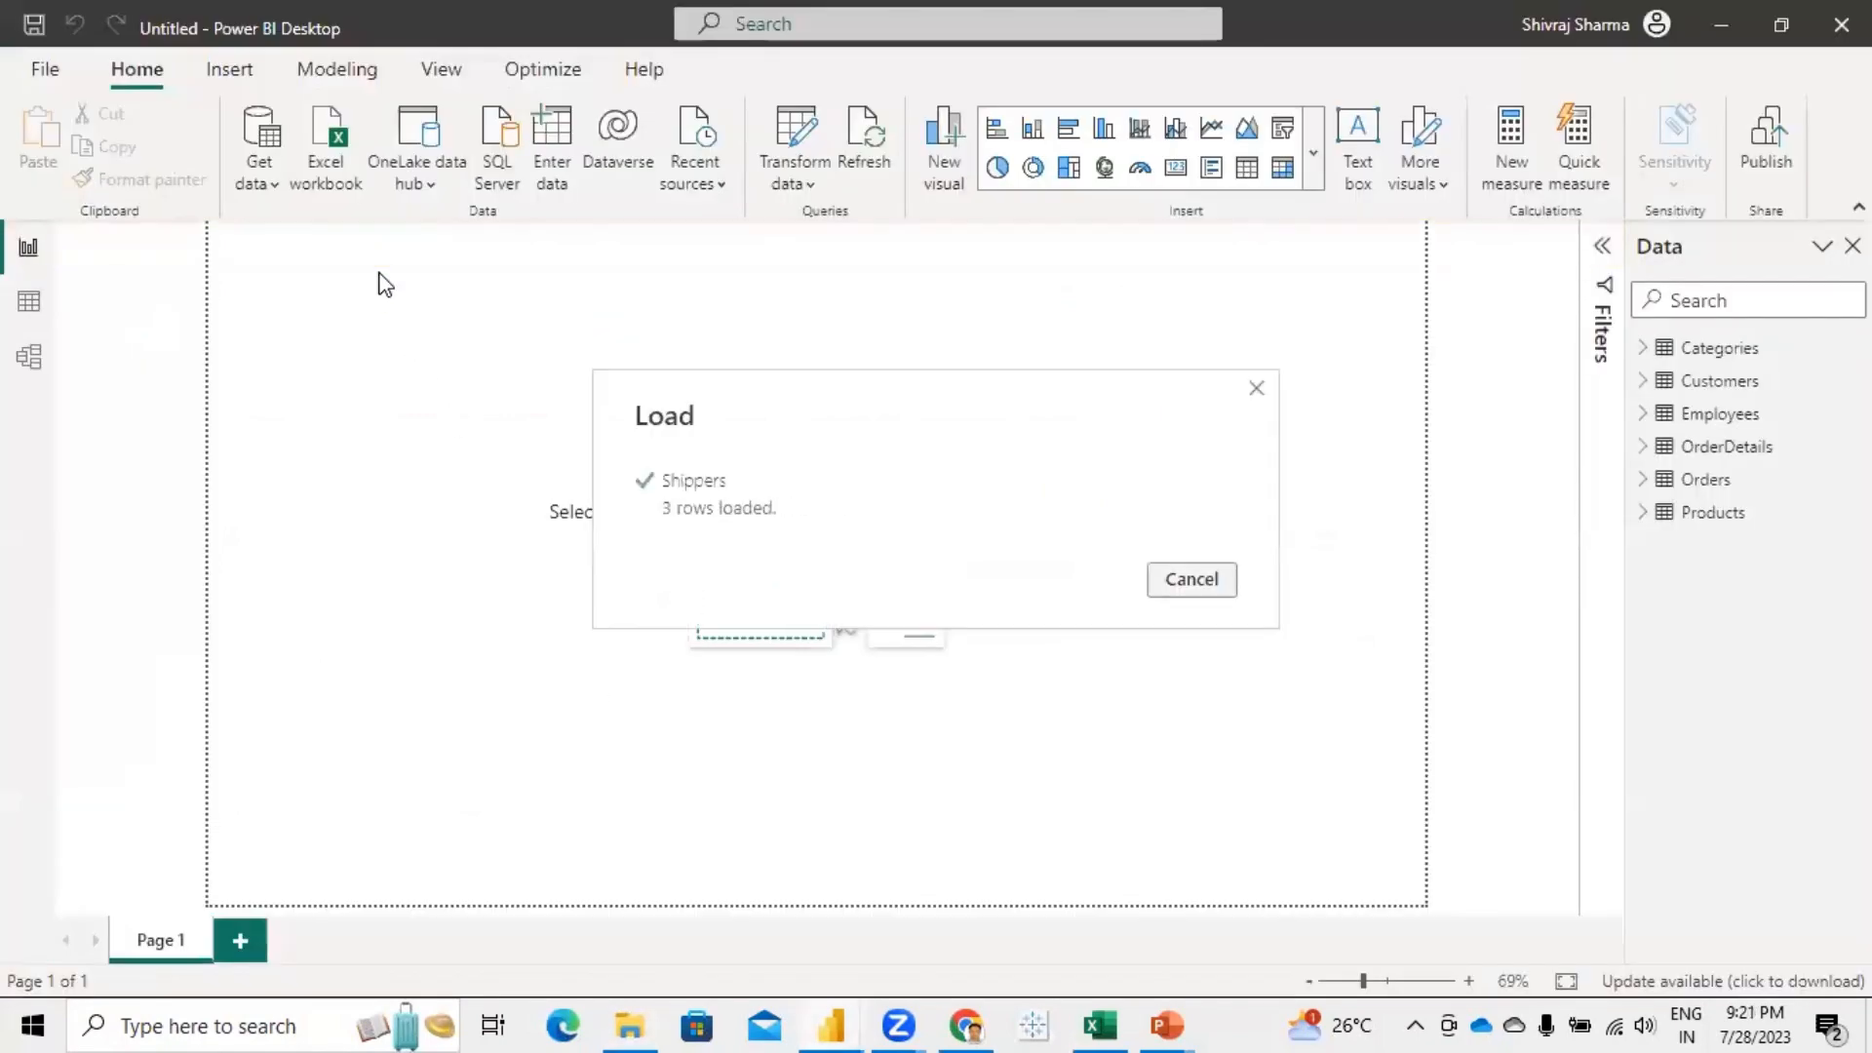
# - Import the Suppliers table from the Excel workbook Suppliers.xlsx in the Power BI master Data folder
pyautogui.click(265, 188)
pyautogui.click(297, 271)
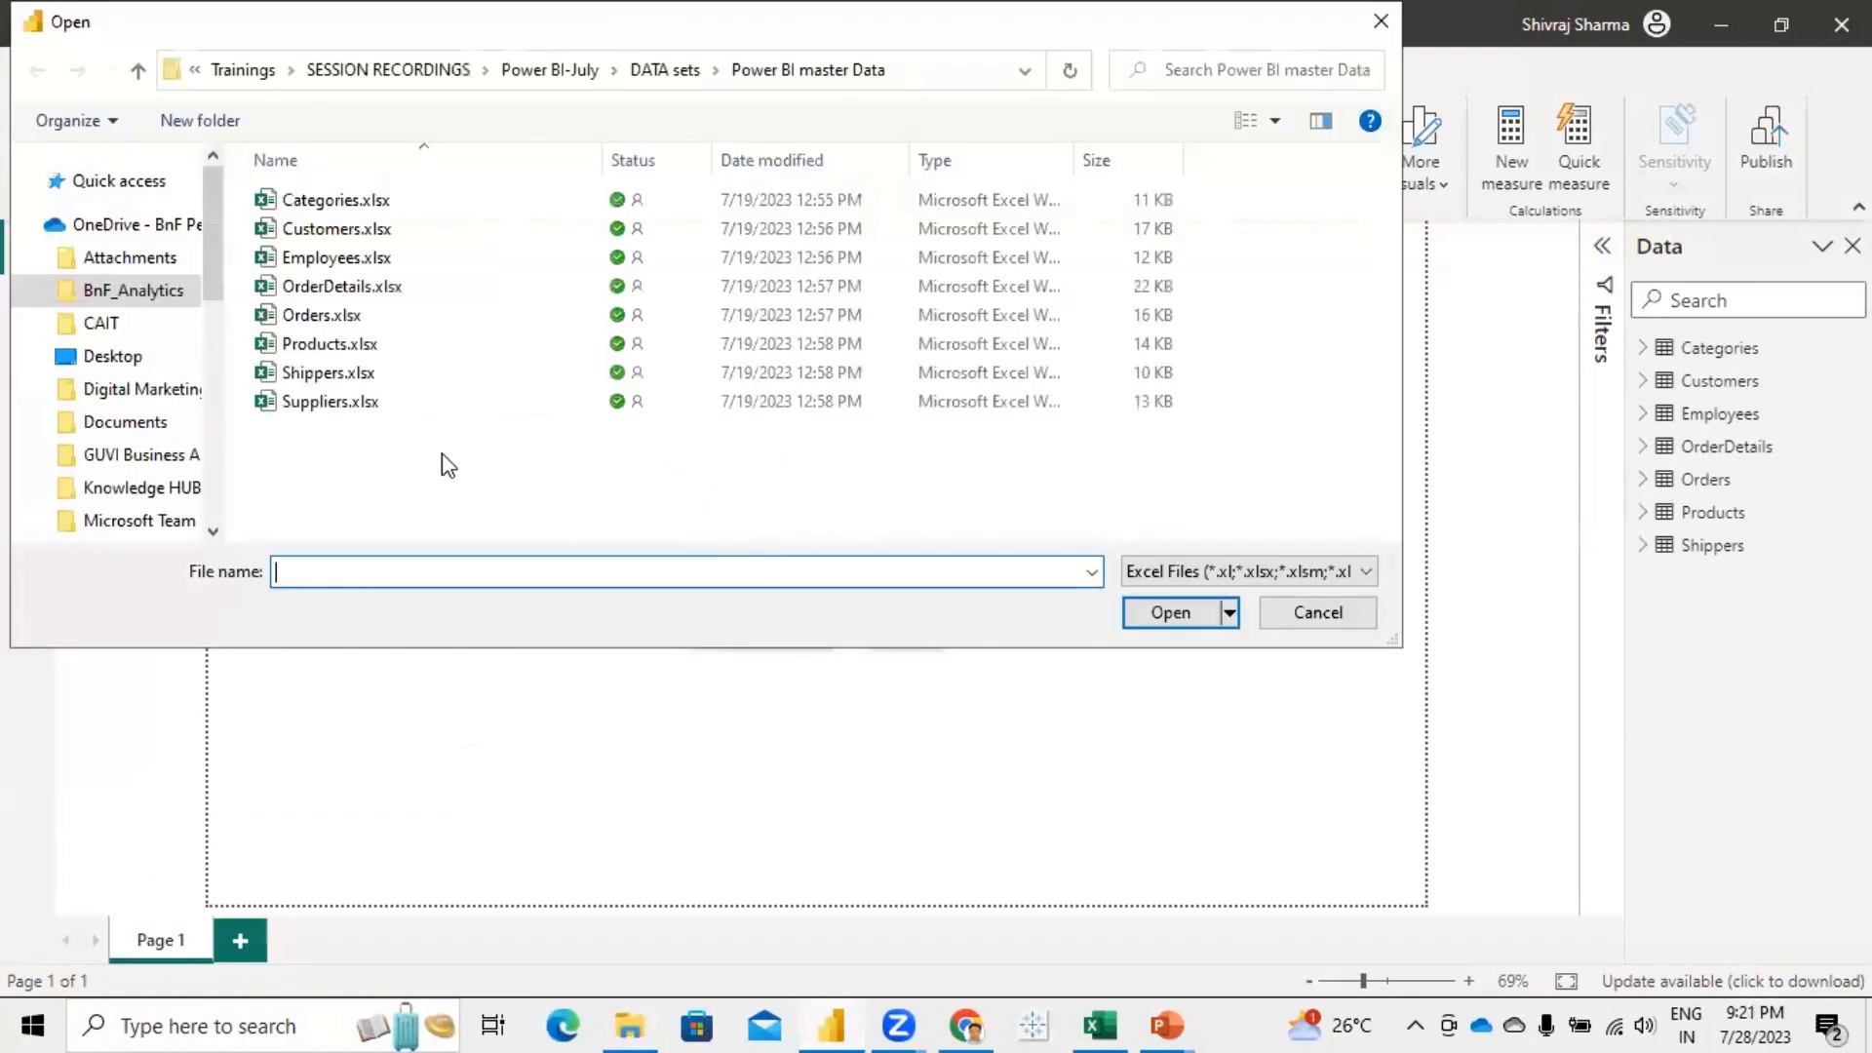
pyautogui.click(326, 403)
pyautogui.click(1170, 611)
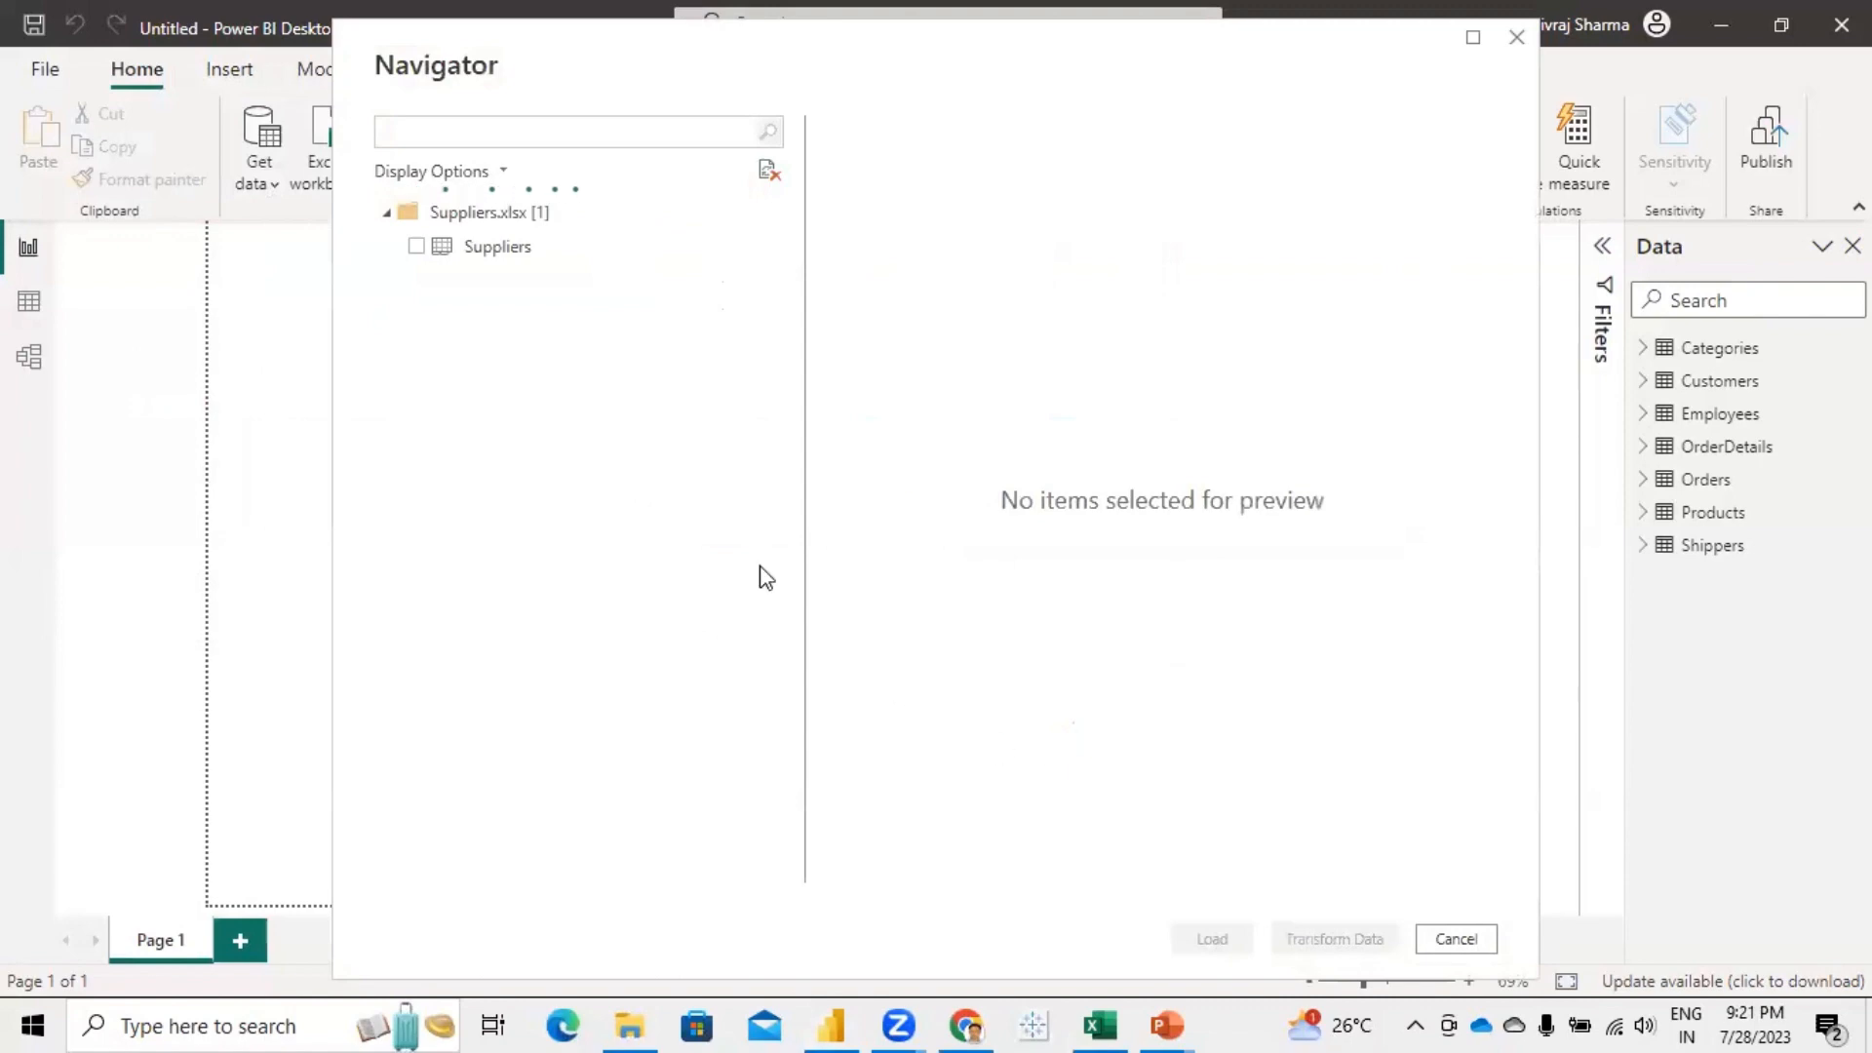
pyautogui.click(416, 248)
pyautogui.click(1222, 942)
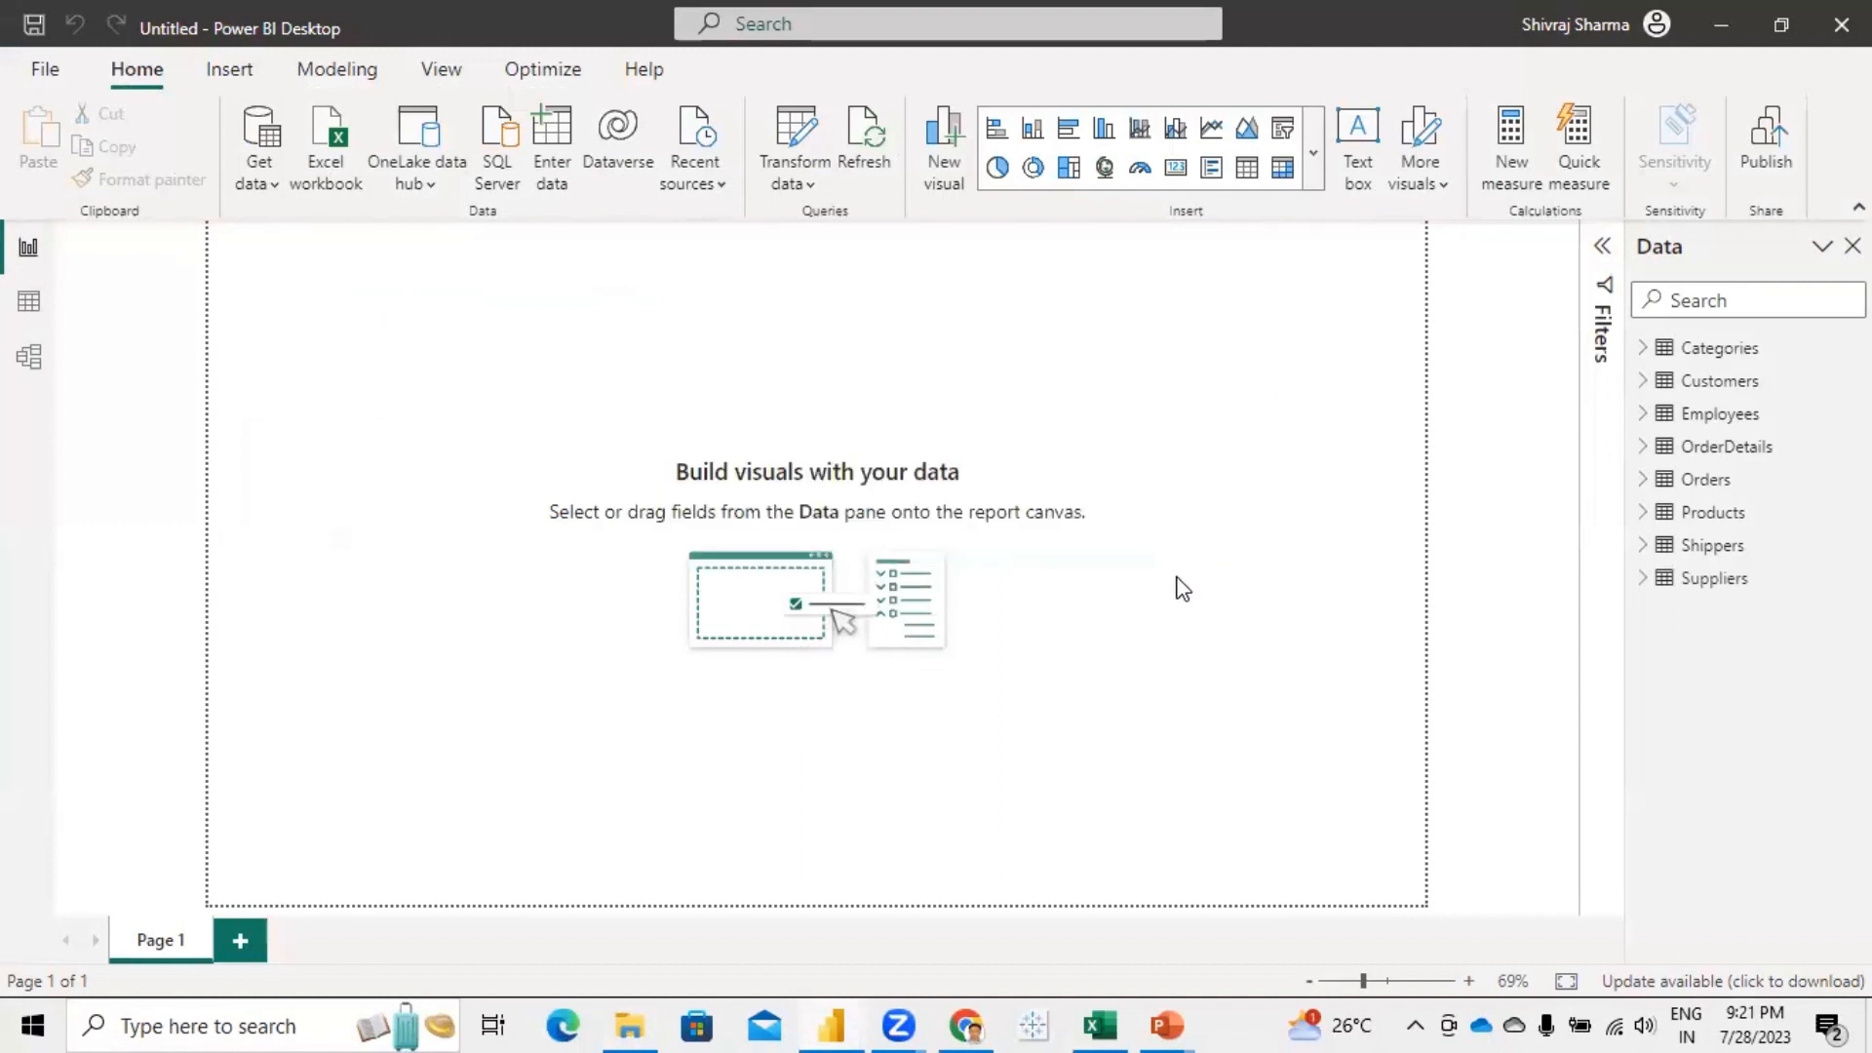
# - Review the imported rows of each table, from Categories through Suppliers, in the table data view
pyautogui.click(28, 301)
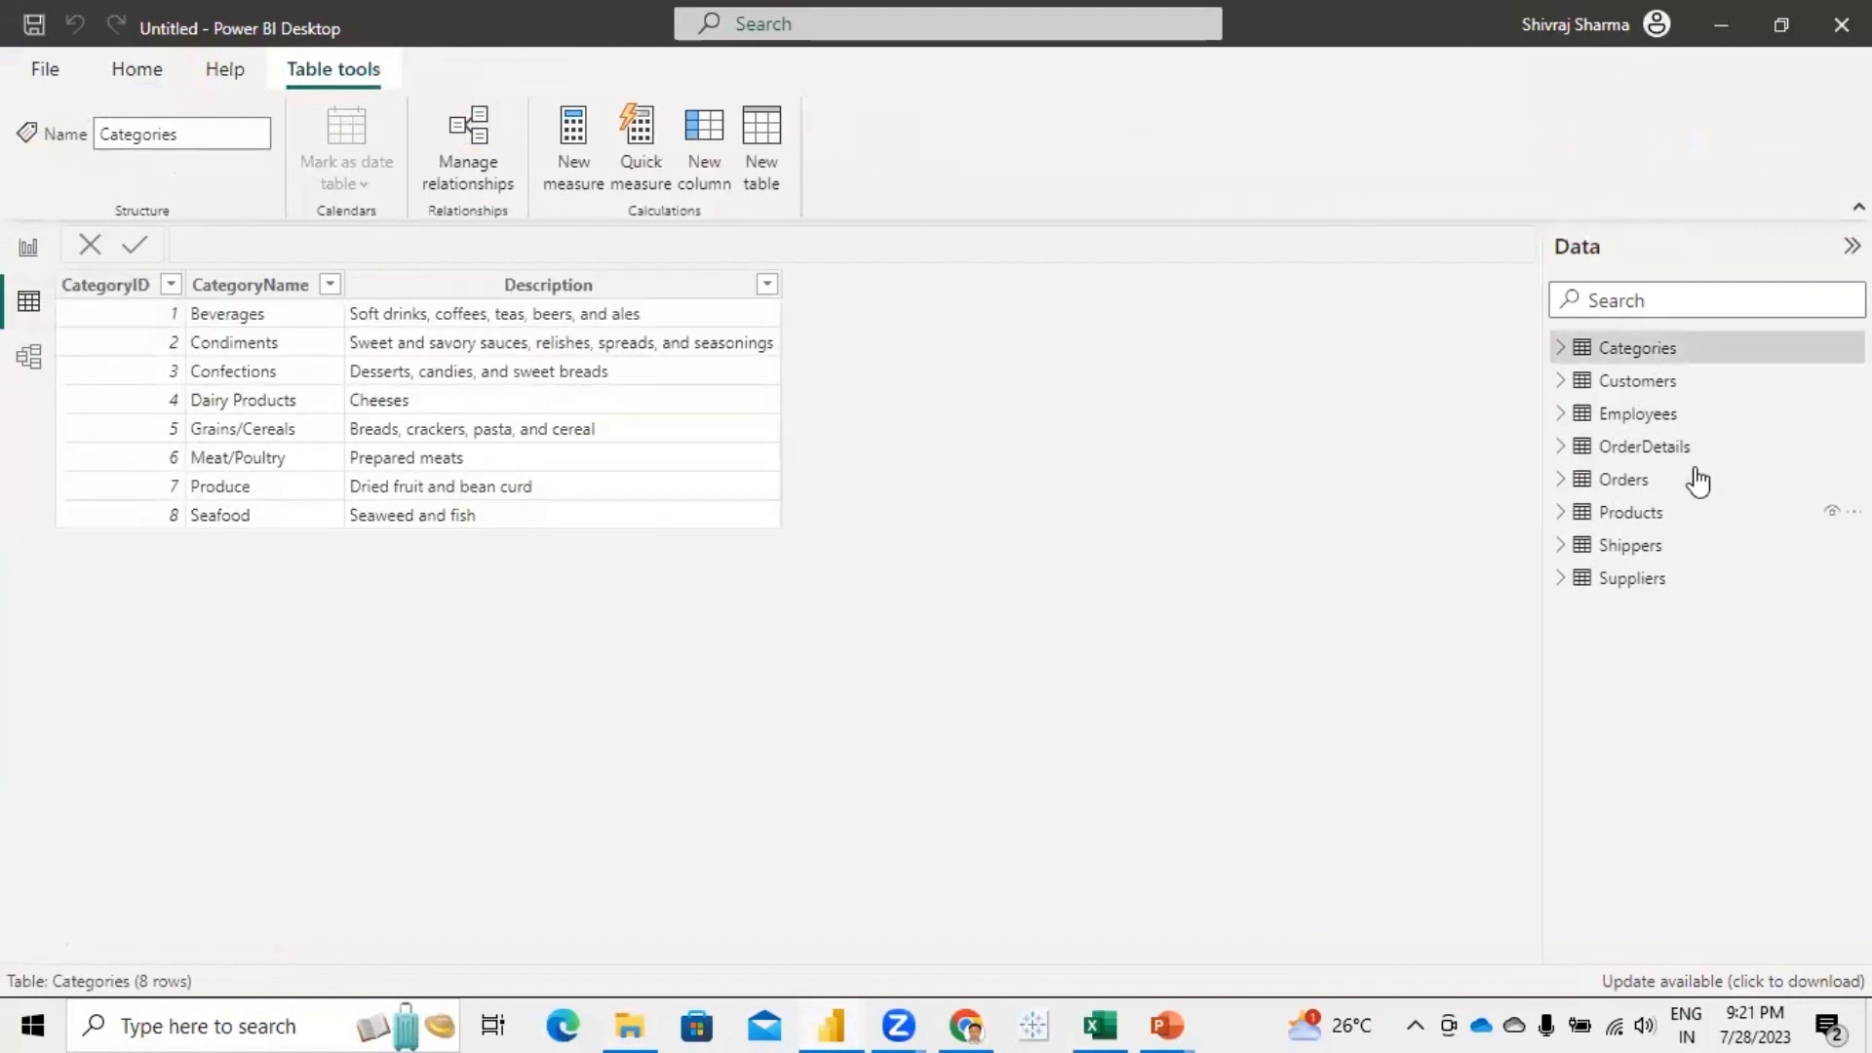
pyautogui.click(1647, 395)
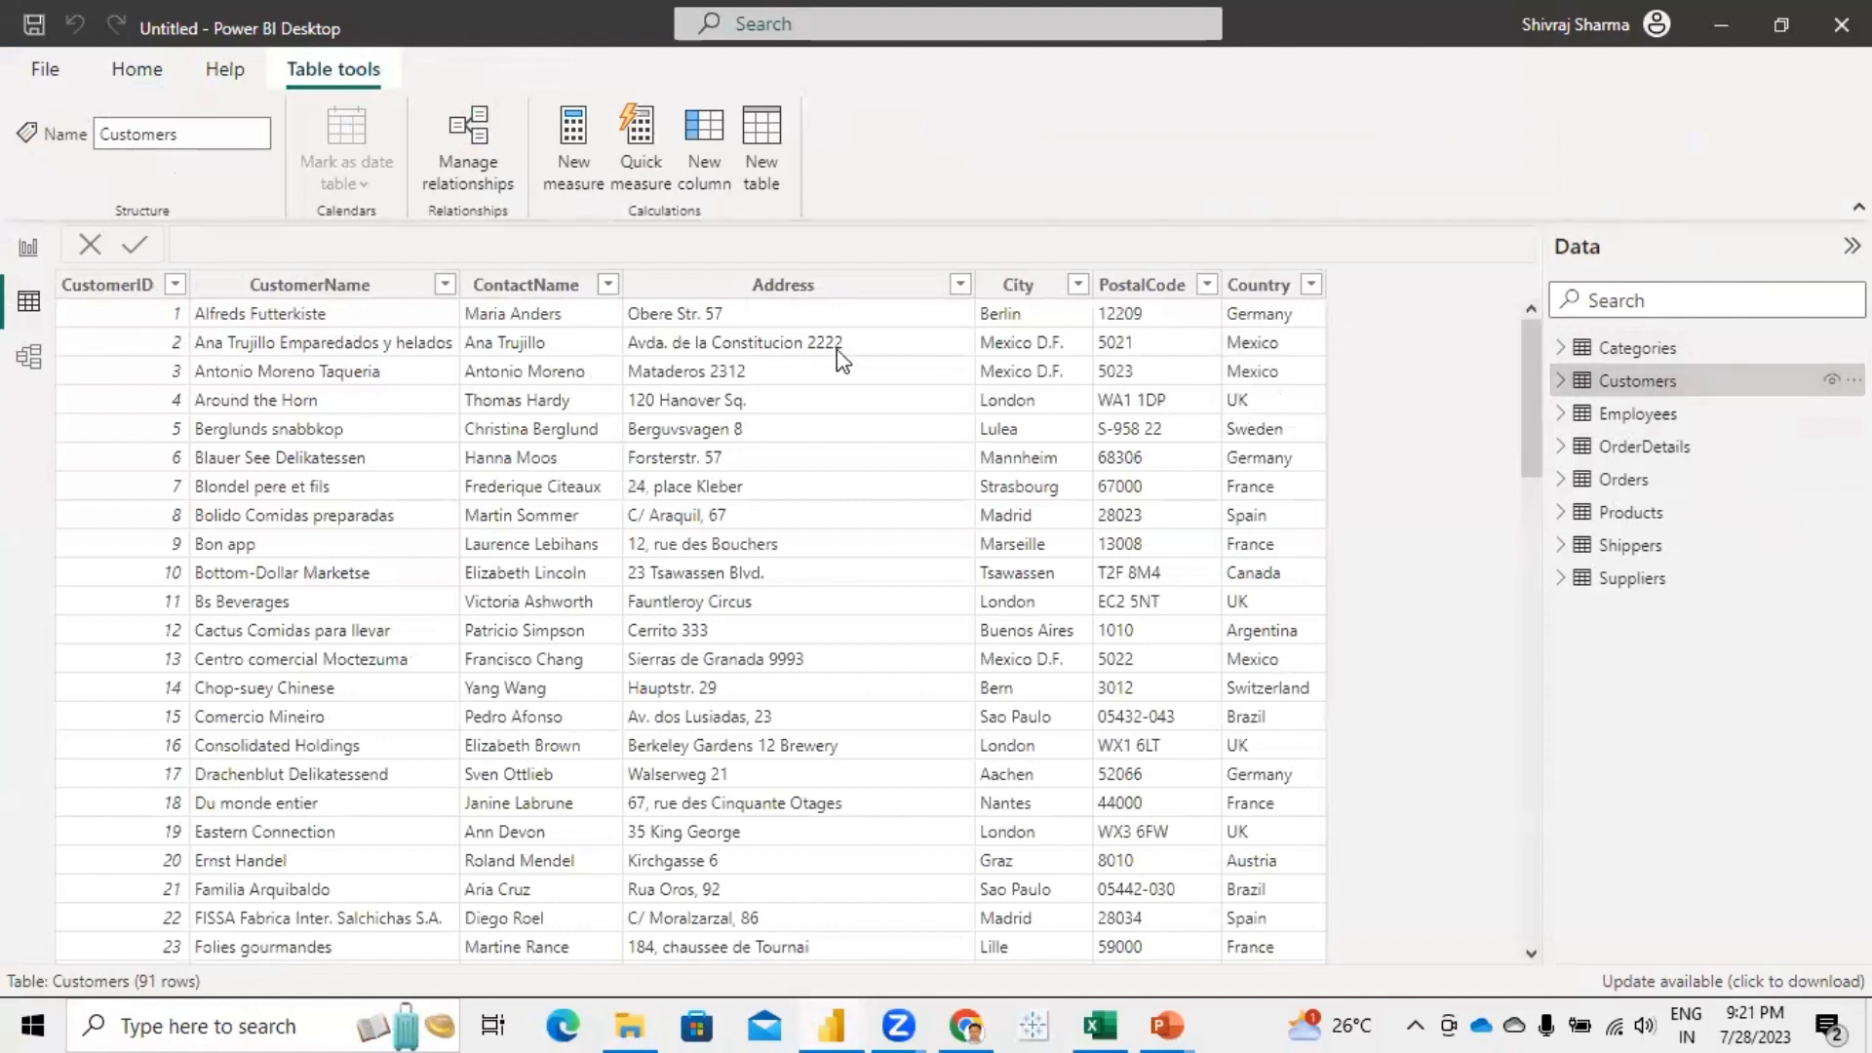
pyautogui.click(1589, 427)
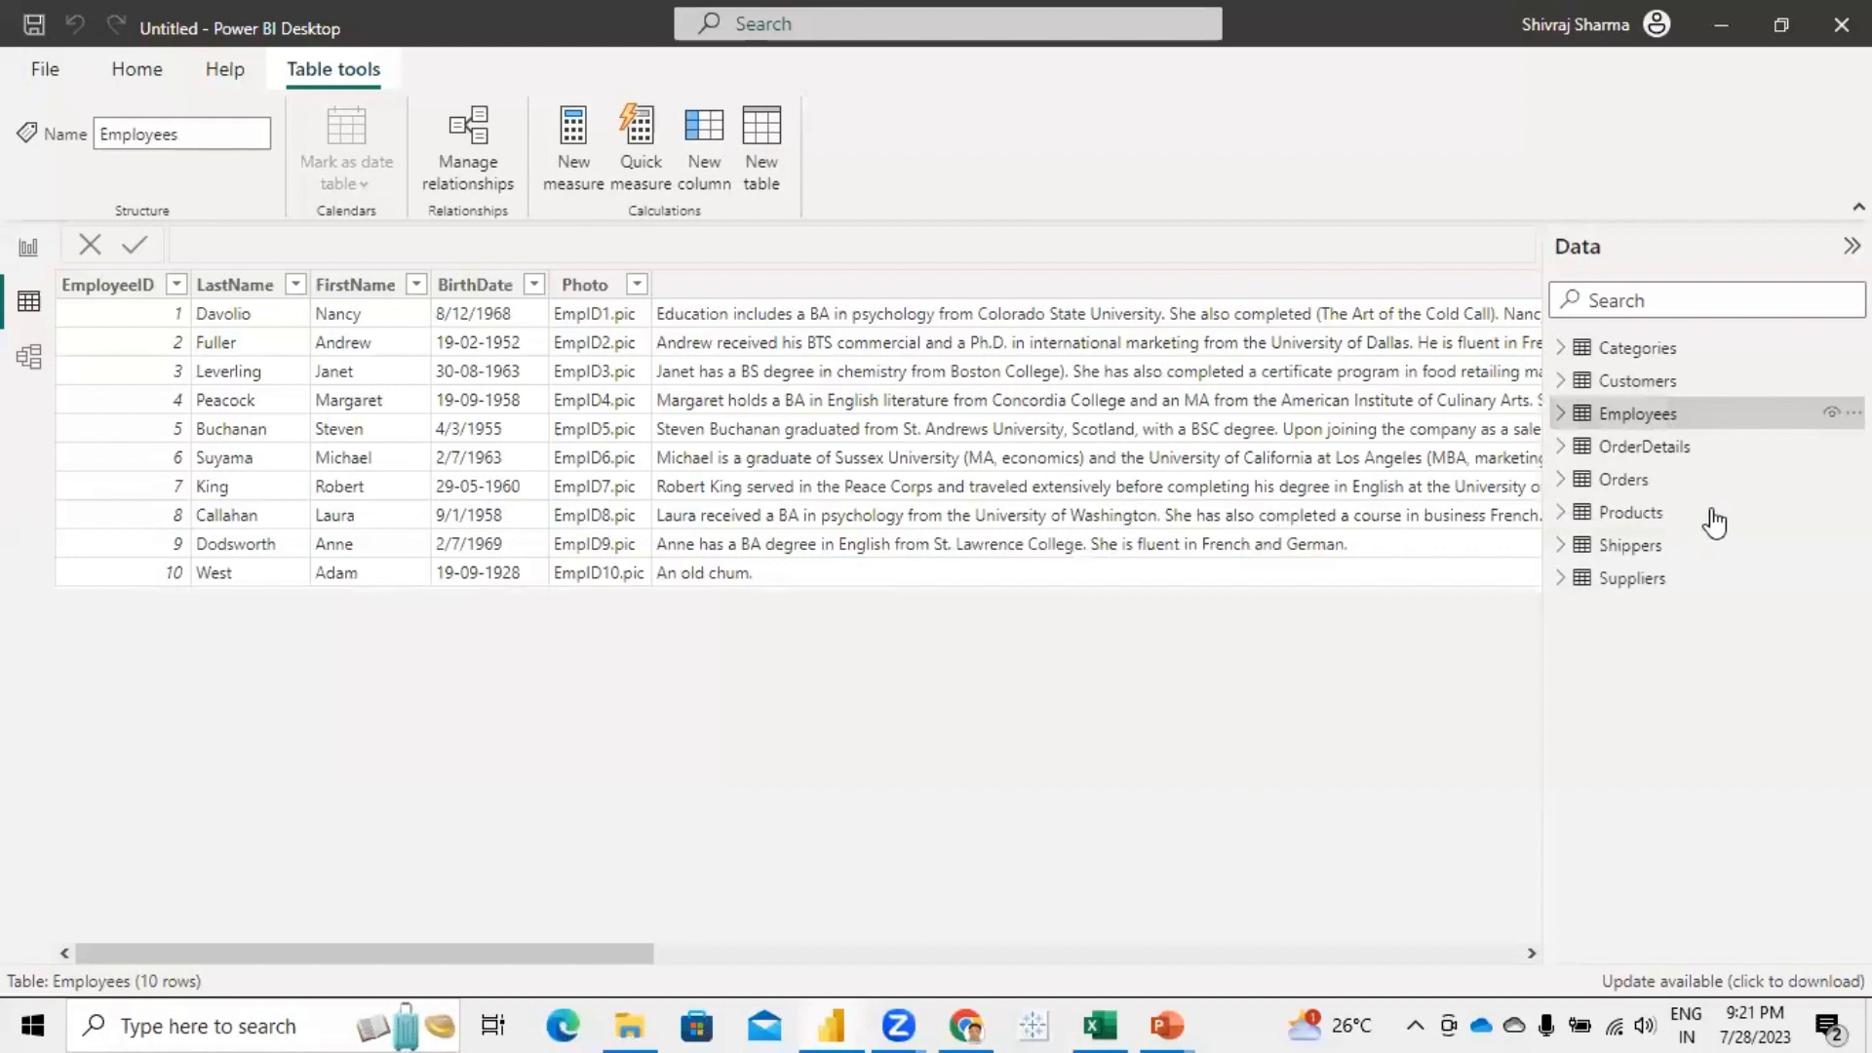
pyautogui.click(1645, 448)
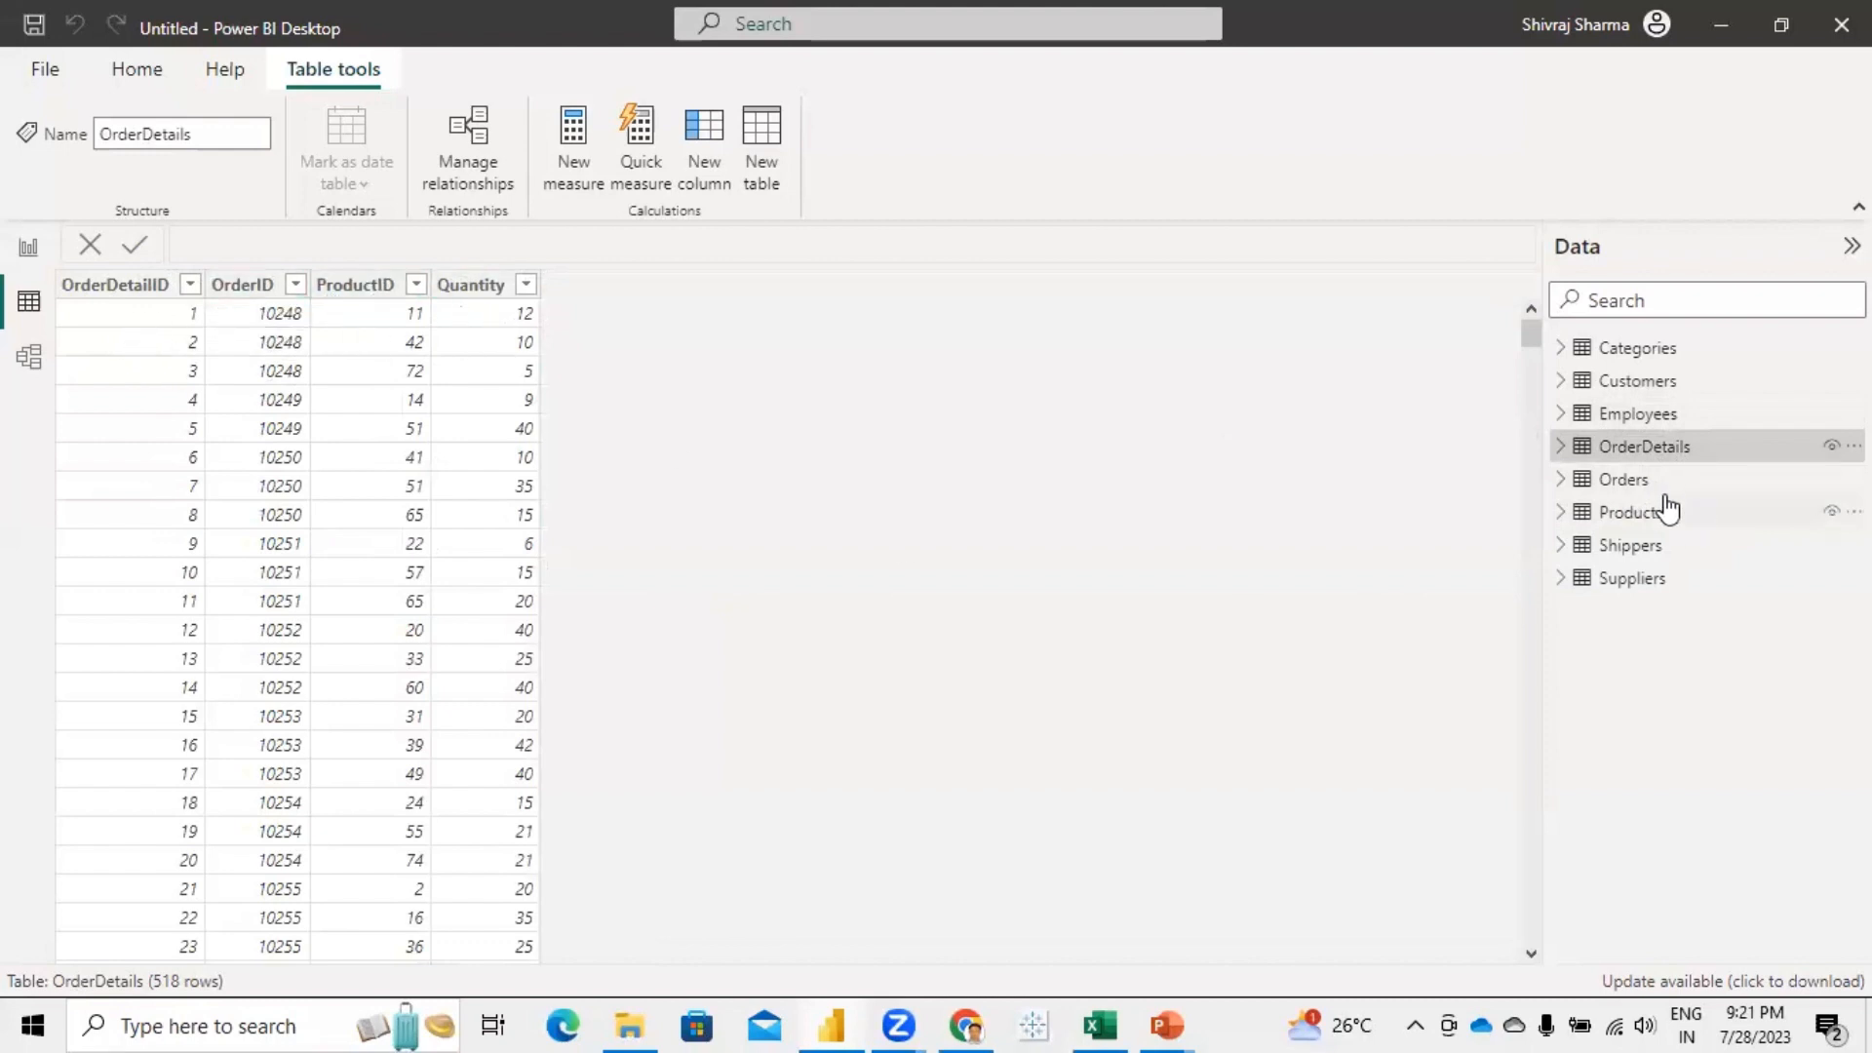
pyautogui.click(1622, 481)
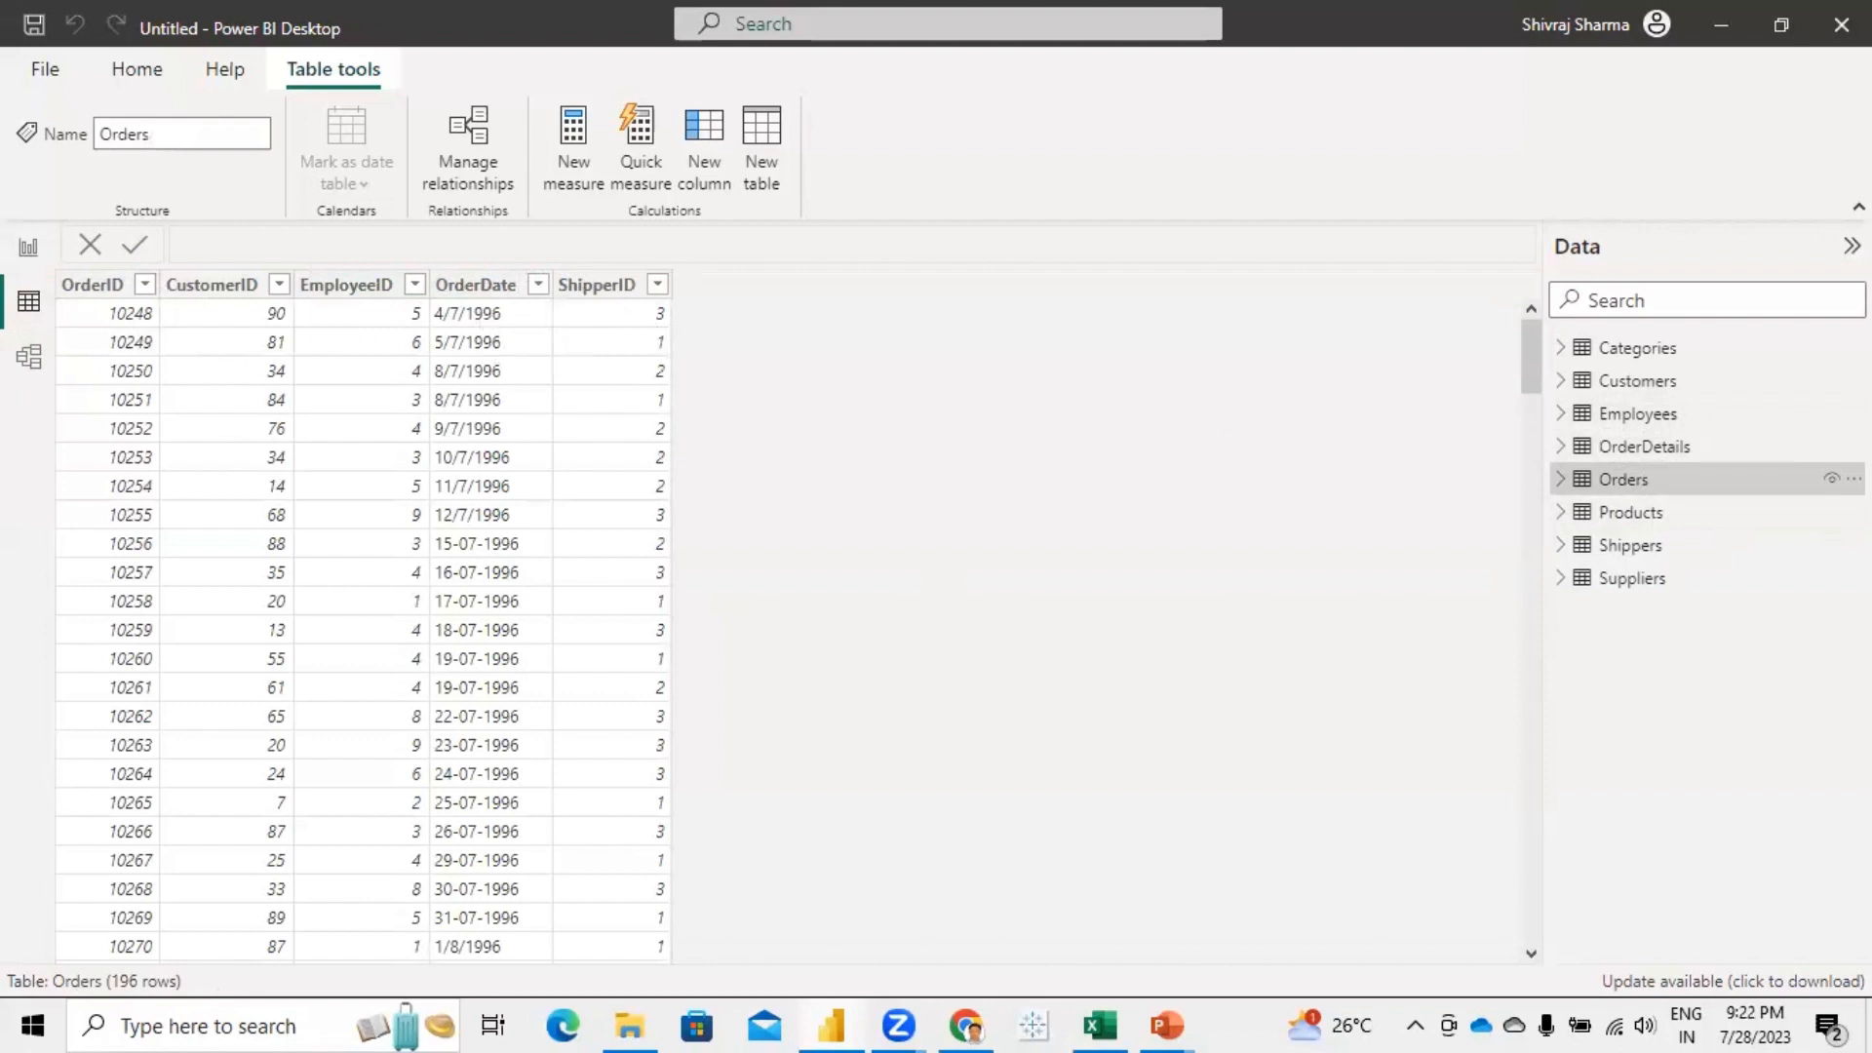
pyautogui.click(1630, 514)
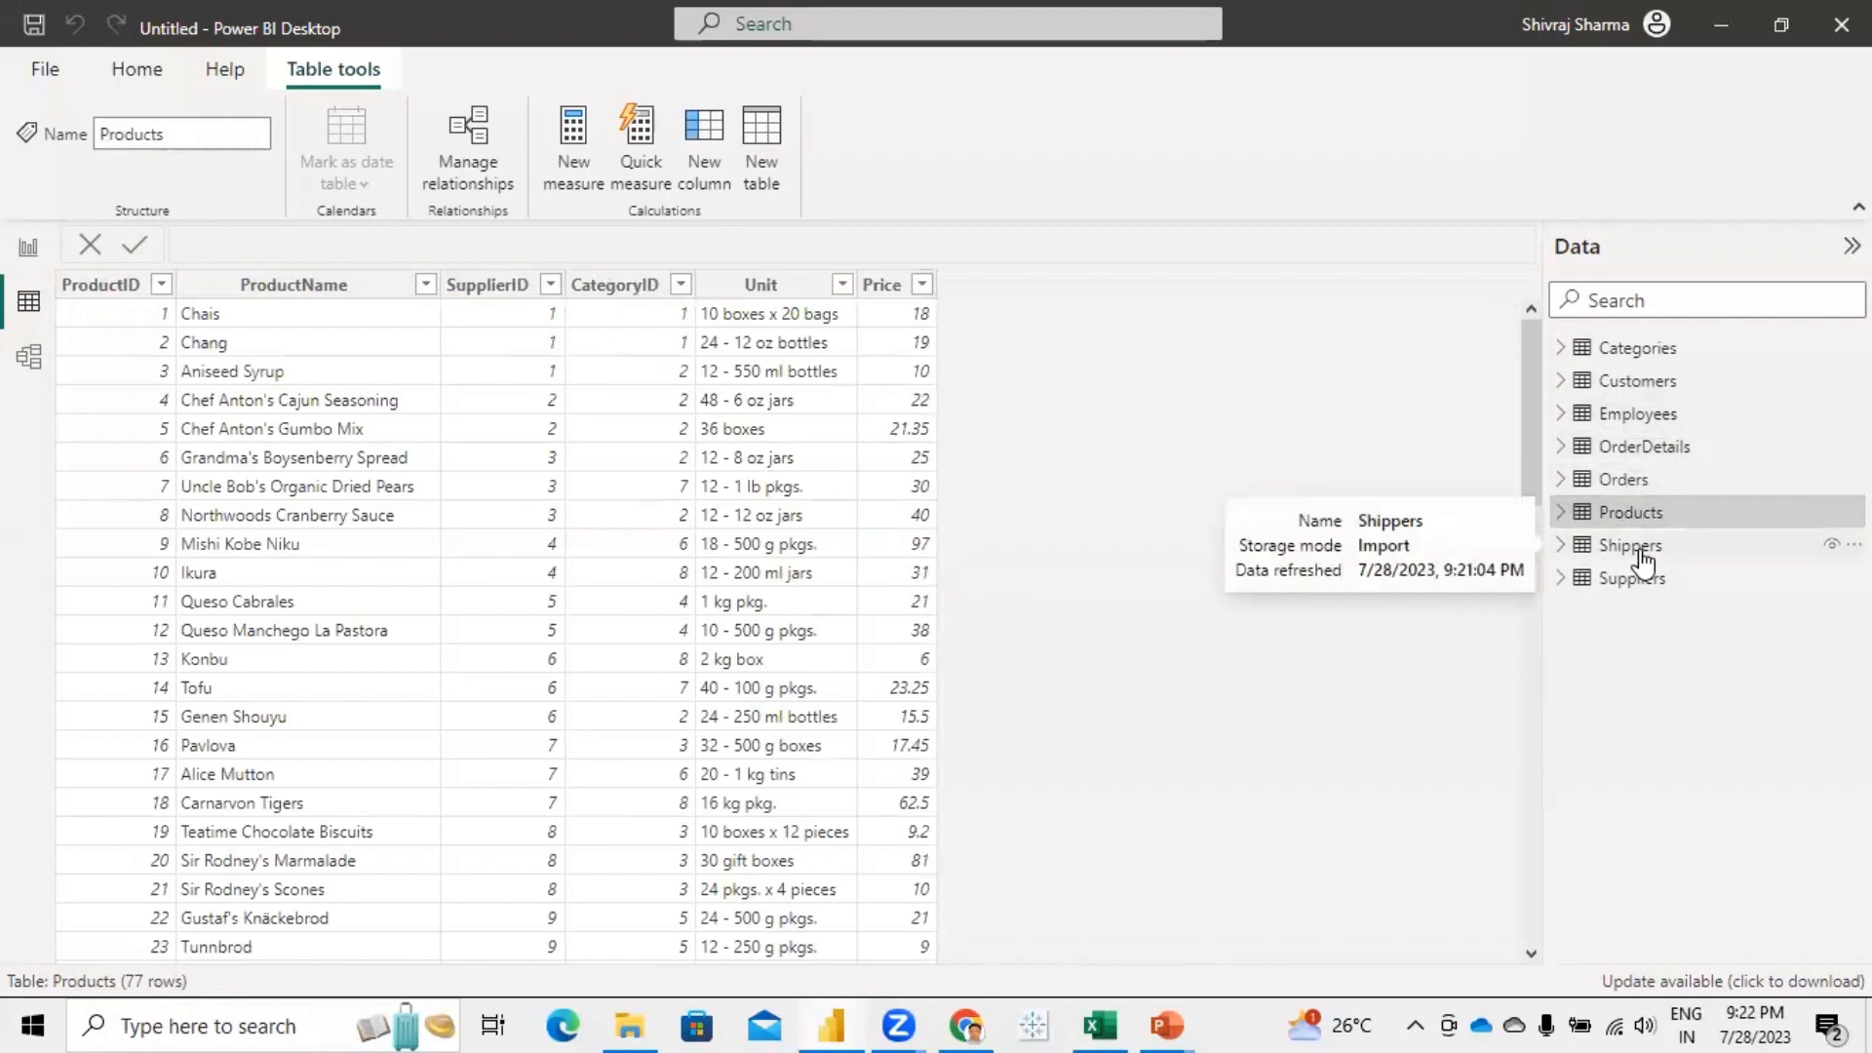
pyautogui.click(1643, 561)
pyautogui.click(1646, 587)
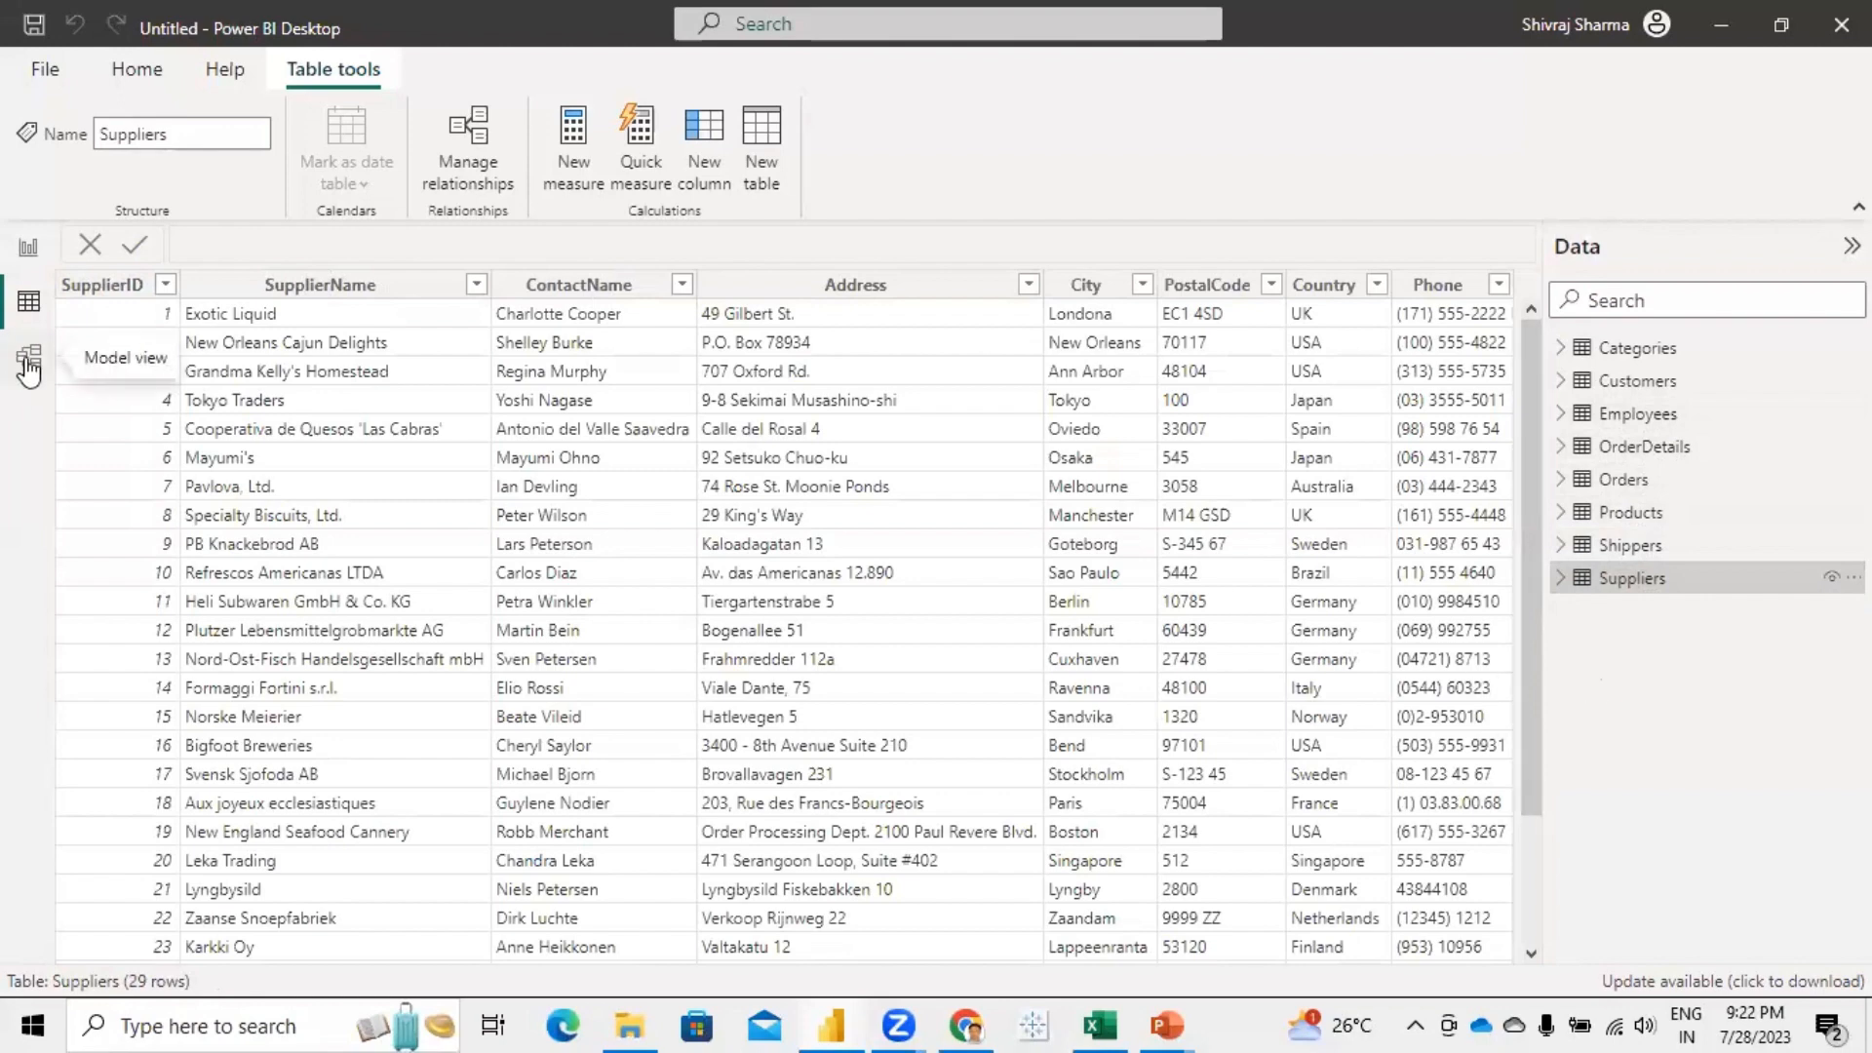
# - Open the data model diagram, collapse its properties, and fit all eight tables into view
pyautogui.click(30, 362)
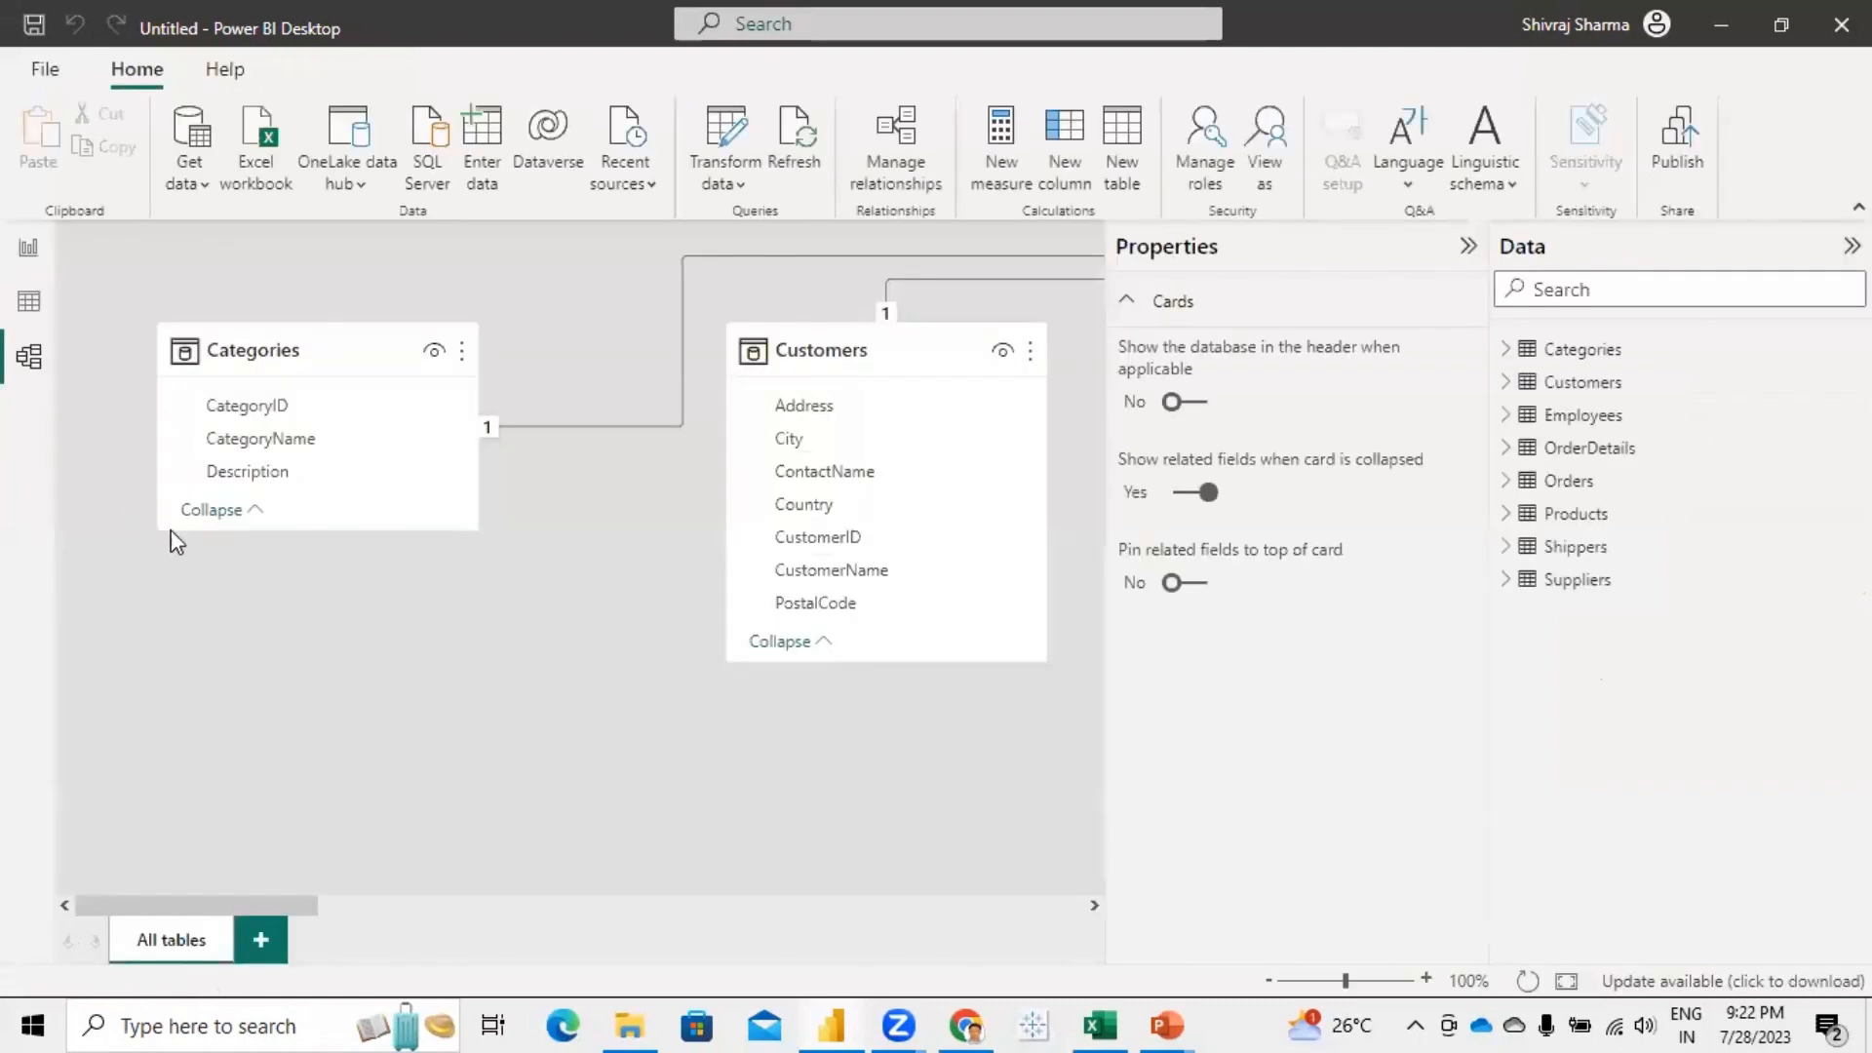
pyautogui.click(1467, 247)
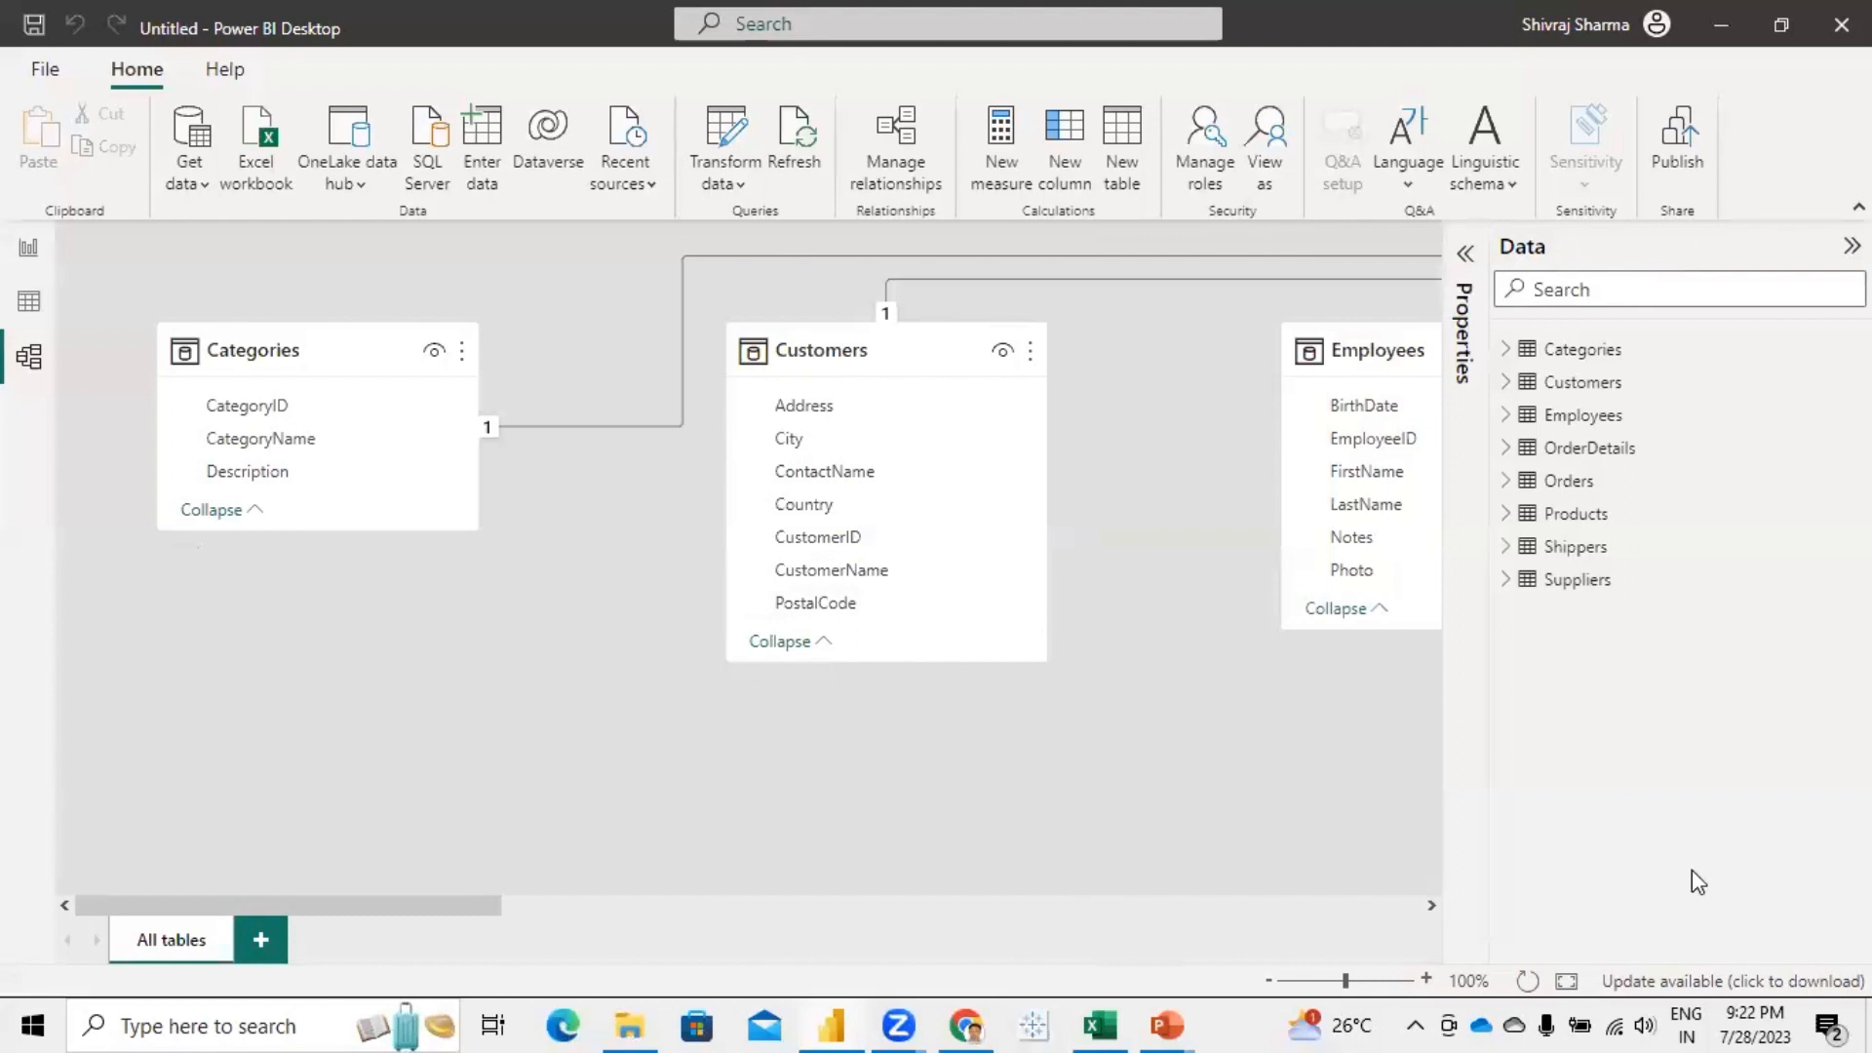
pyautogui.click(1571, 979)
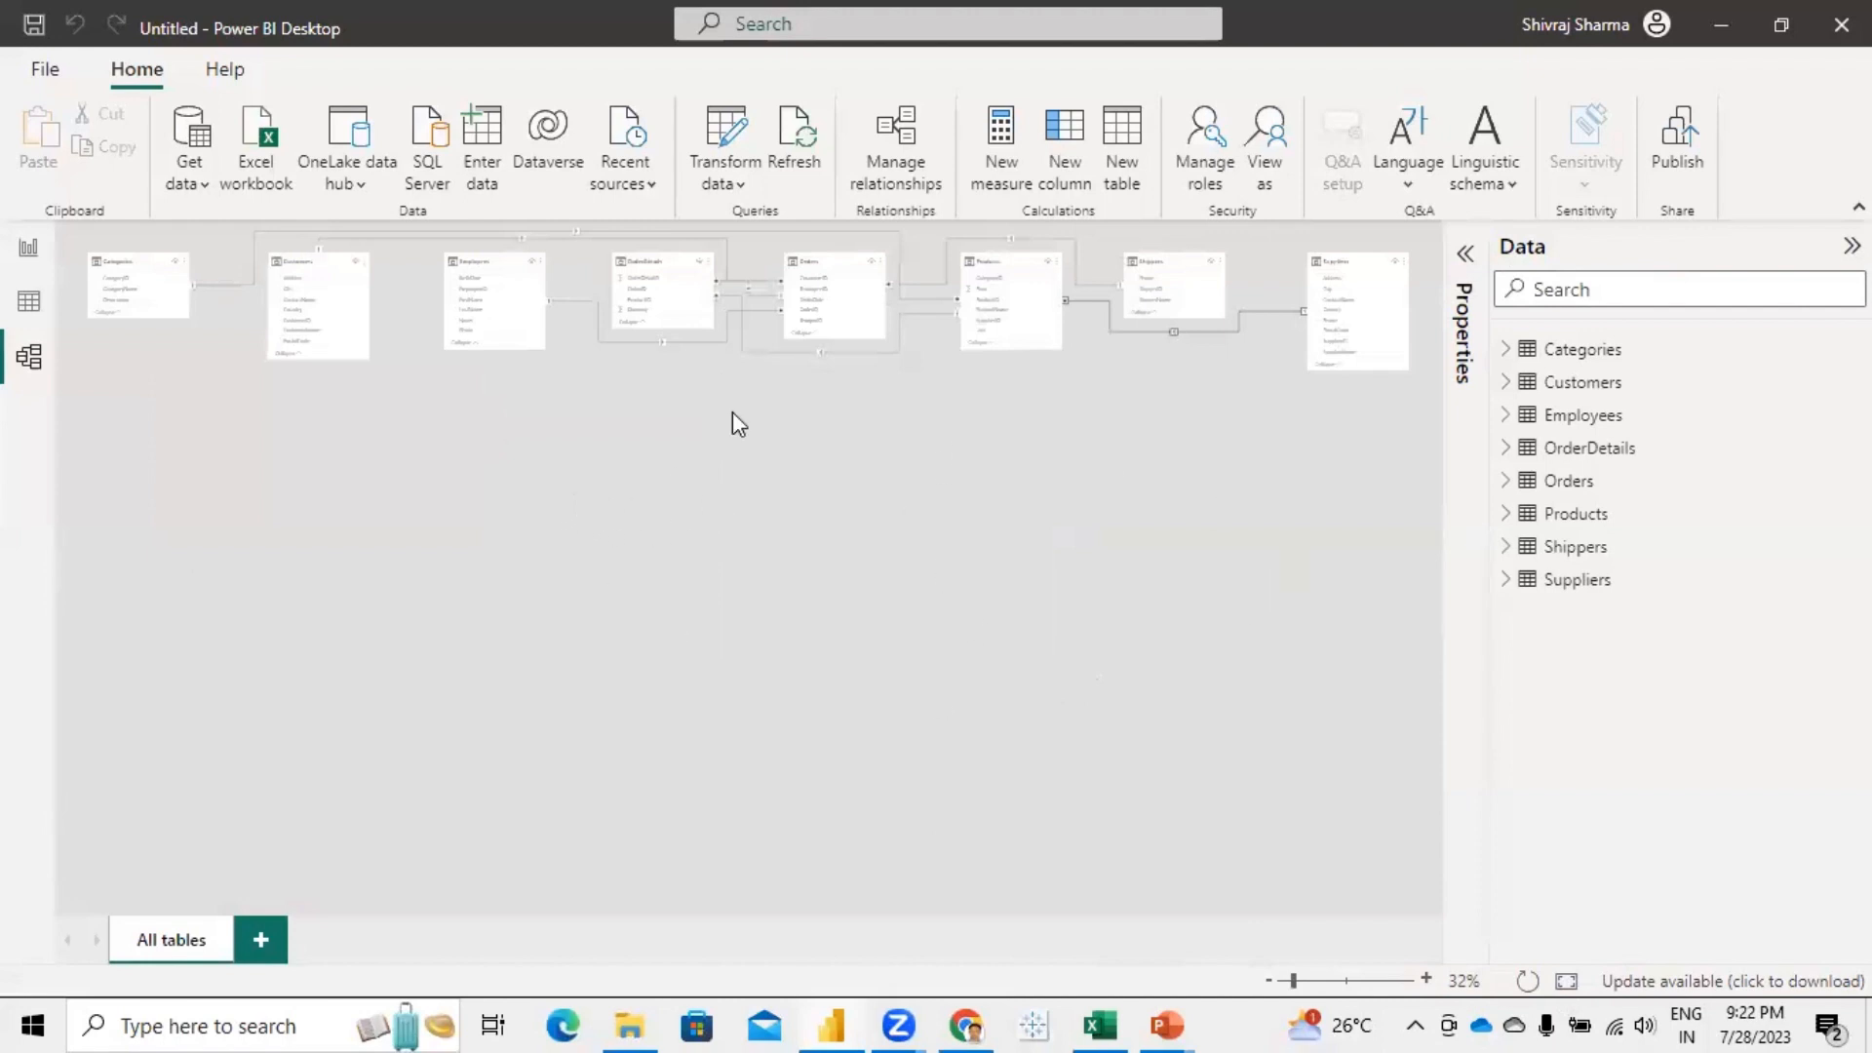
# - Move Orders, Products, OrderDetails, Shippers and Suppliers out of the single row to positions below Categories, Customers and Employees
pyautogui.click(835, 263)
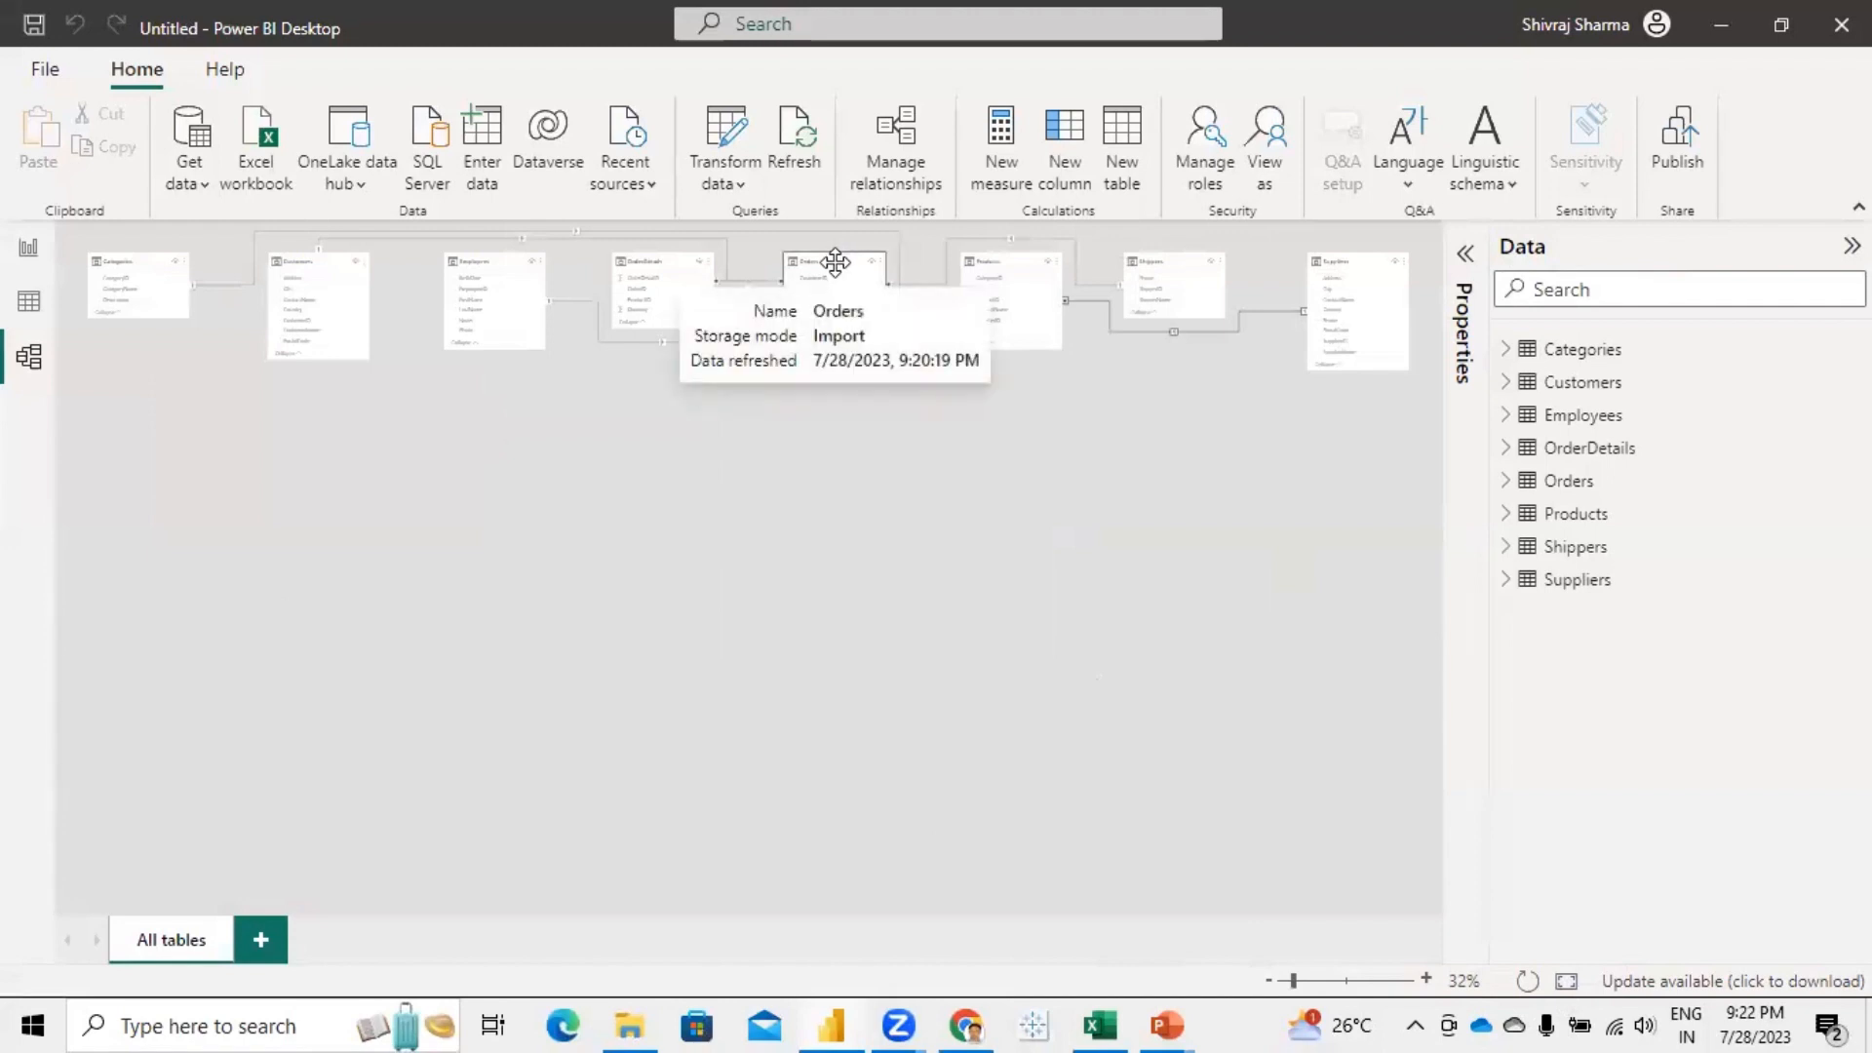
pyautogui.moveTo(823, 259); pyautogui.dragTo(447, 533)
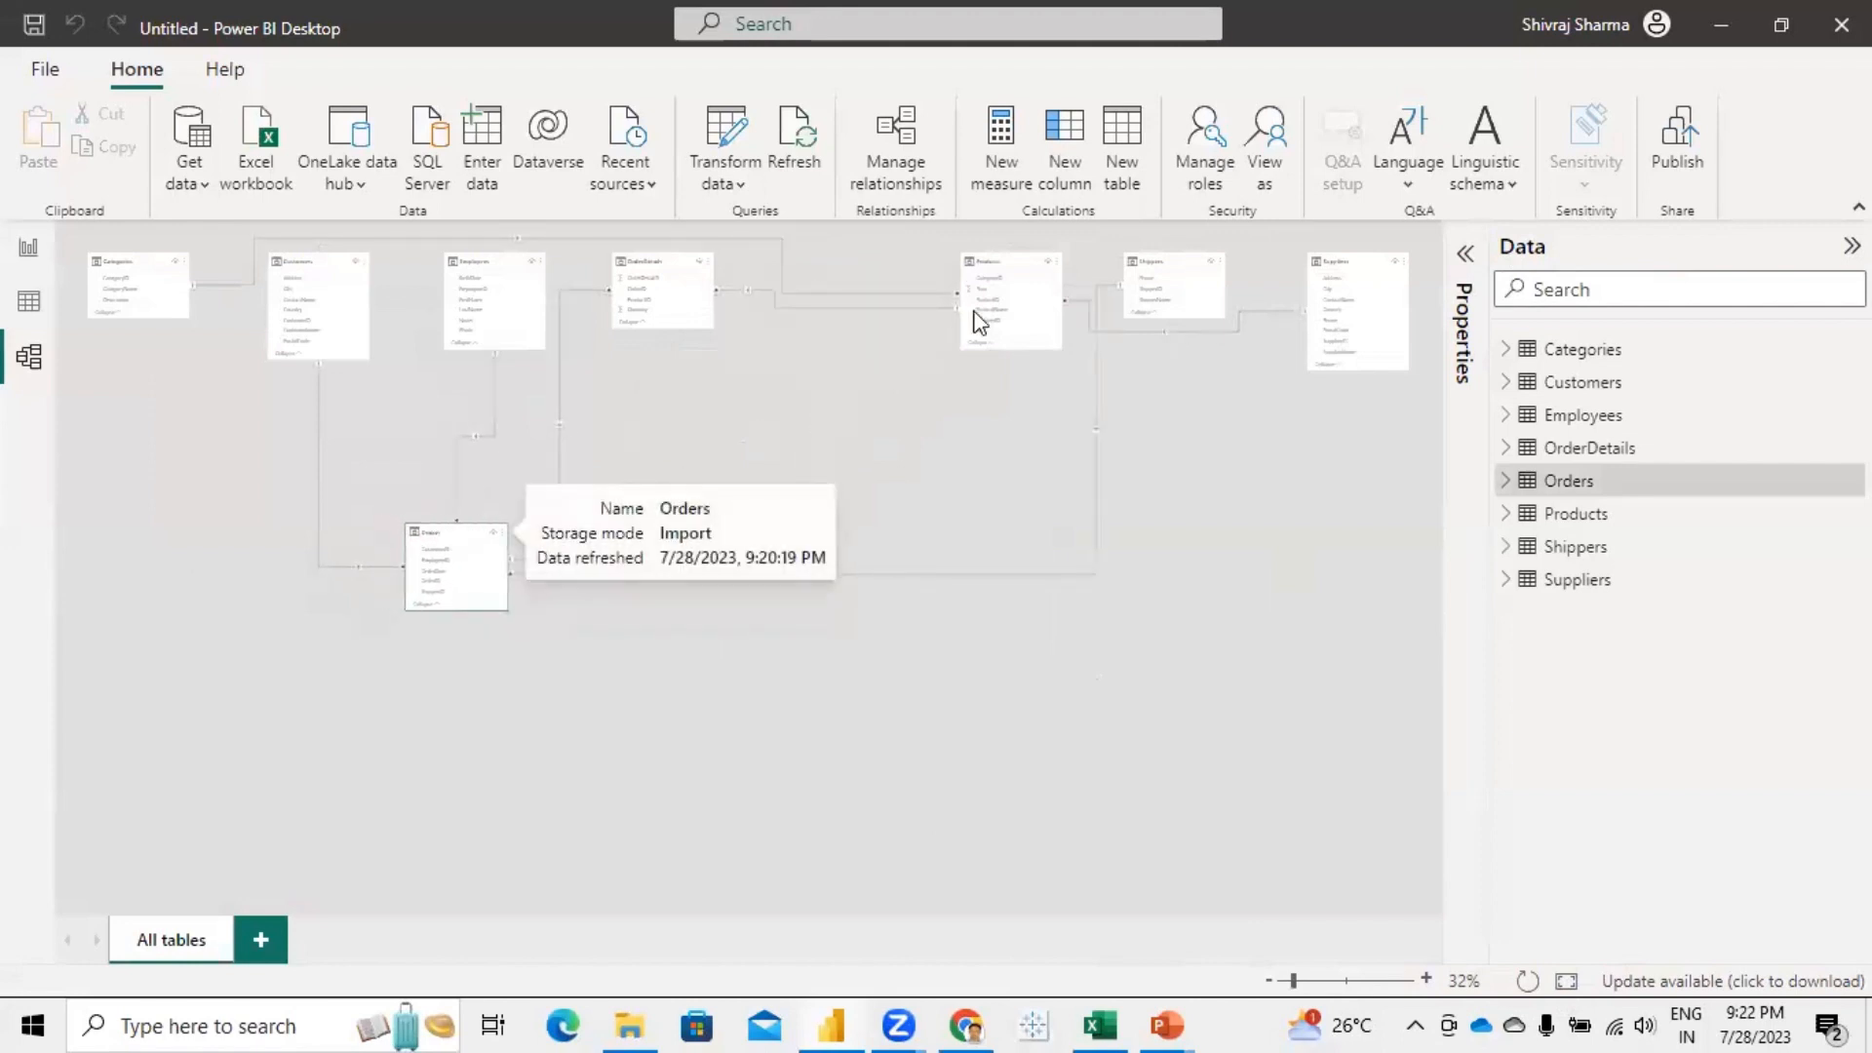
pyautogui.moveTo(993, 260); pyautogui.dragTo(153, 663)
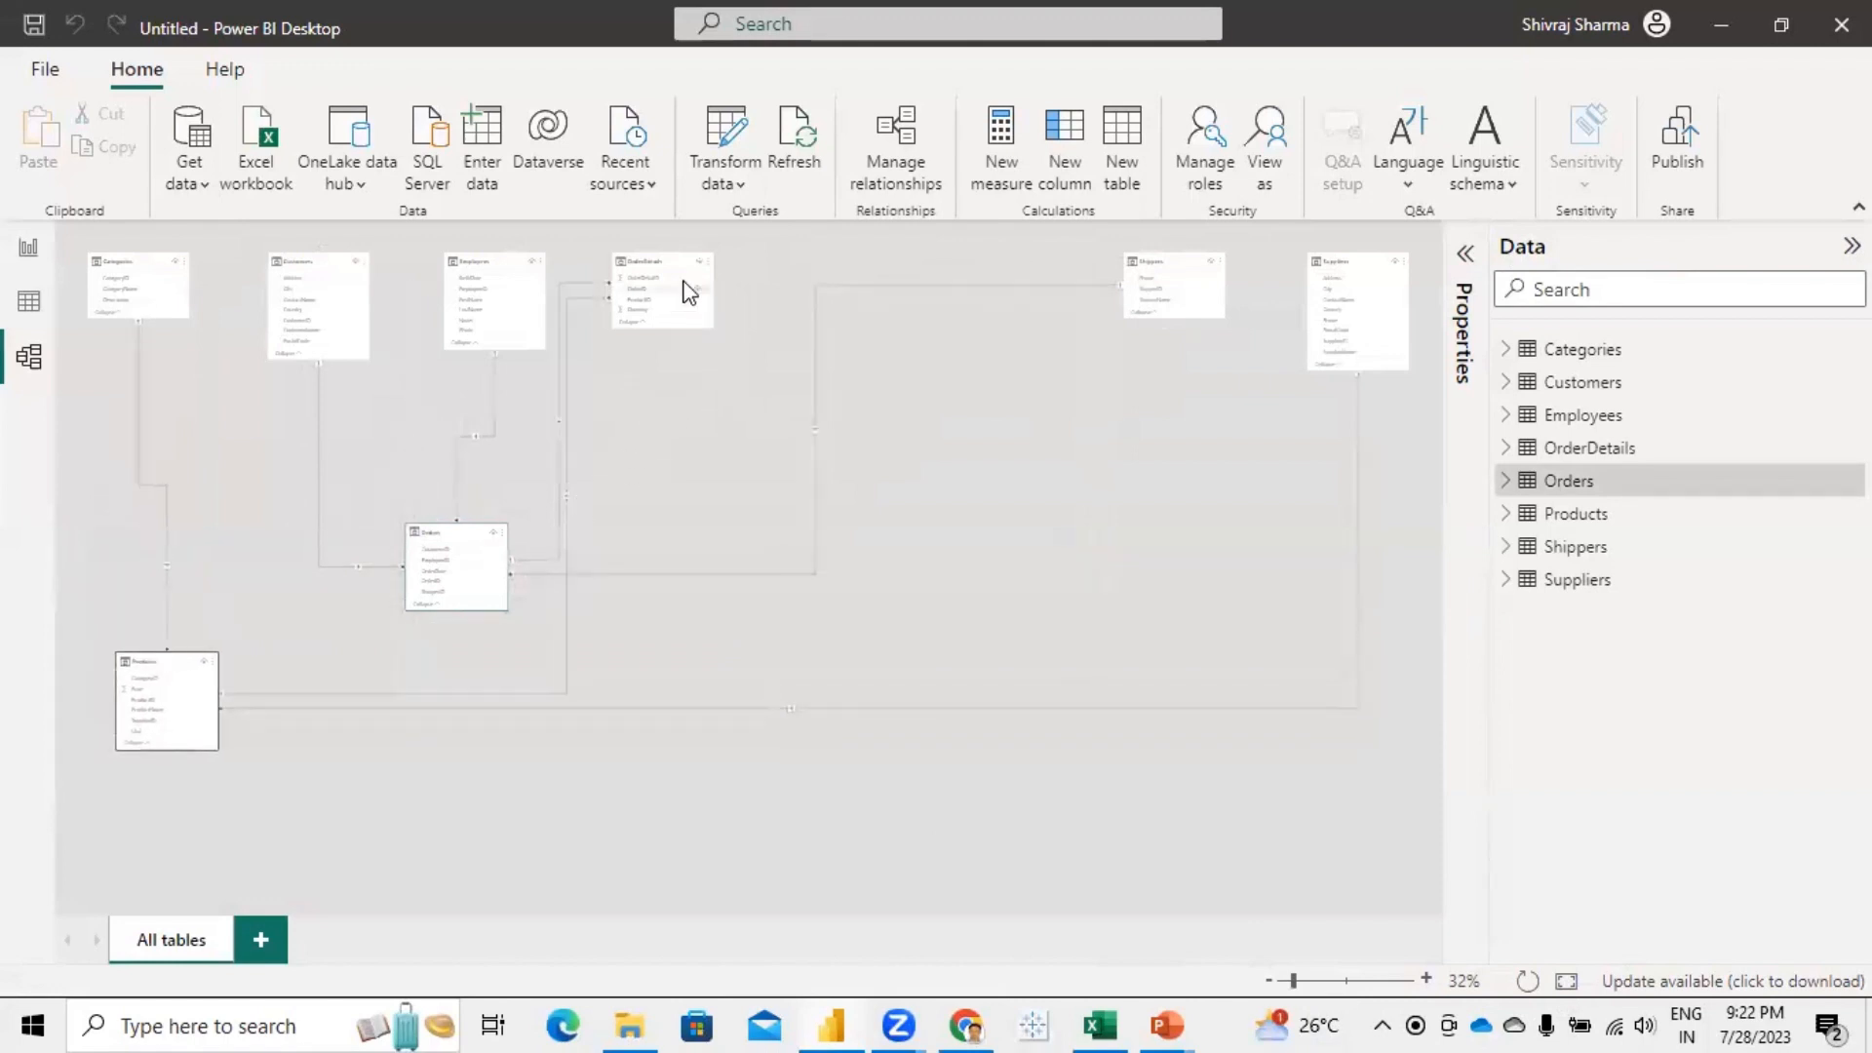
pyautogui.moveTo(656, 259); pyautogui.dragTo(622, 611)
pyautogui.moveTo(1168, 267); pyautogui.dragTo(581, 413)
pyautogui.moveTo(1337, 259); pyautogui.dragTo(334, 735)
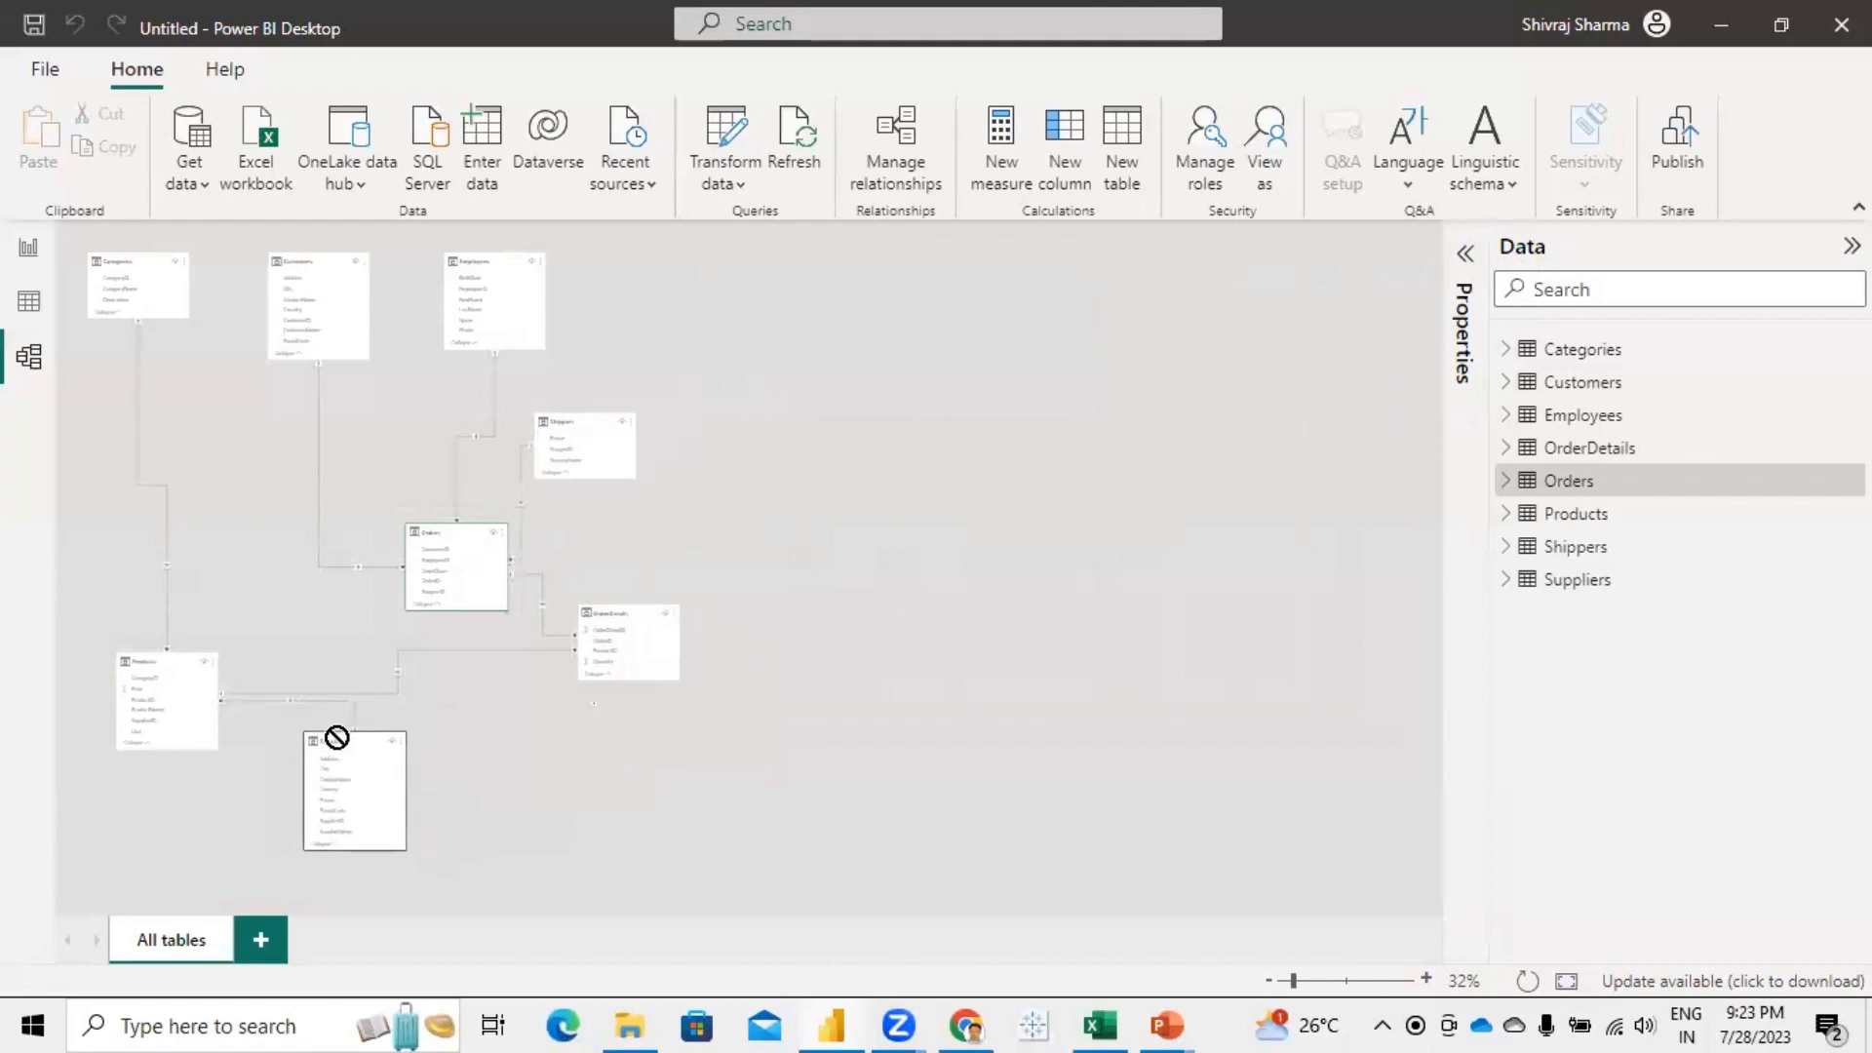
# - Stack Products and Suppliers beneath Categories, and Orders and OrderDetails beneath Customers in the model diagram
pyautogui.moveTo(155, 660); pyautogui.dragTo(158, 412)
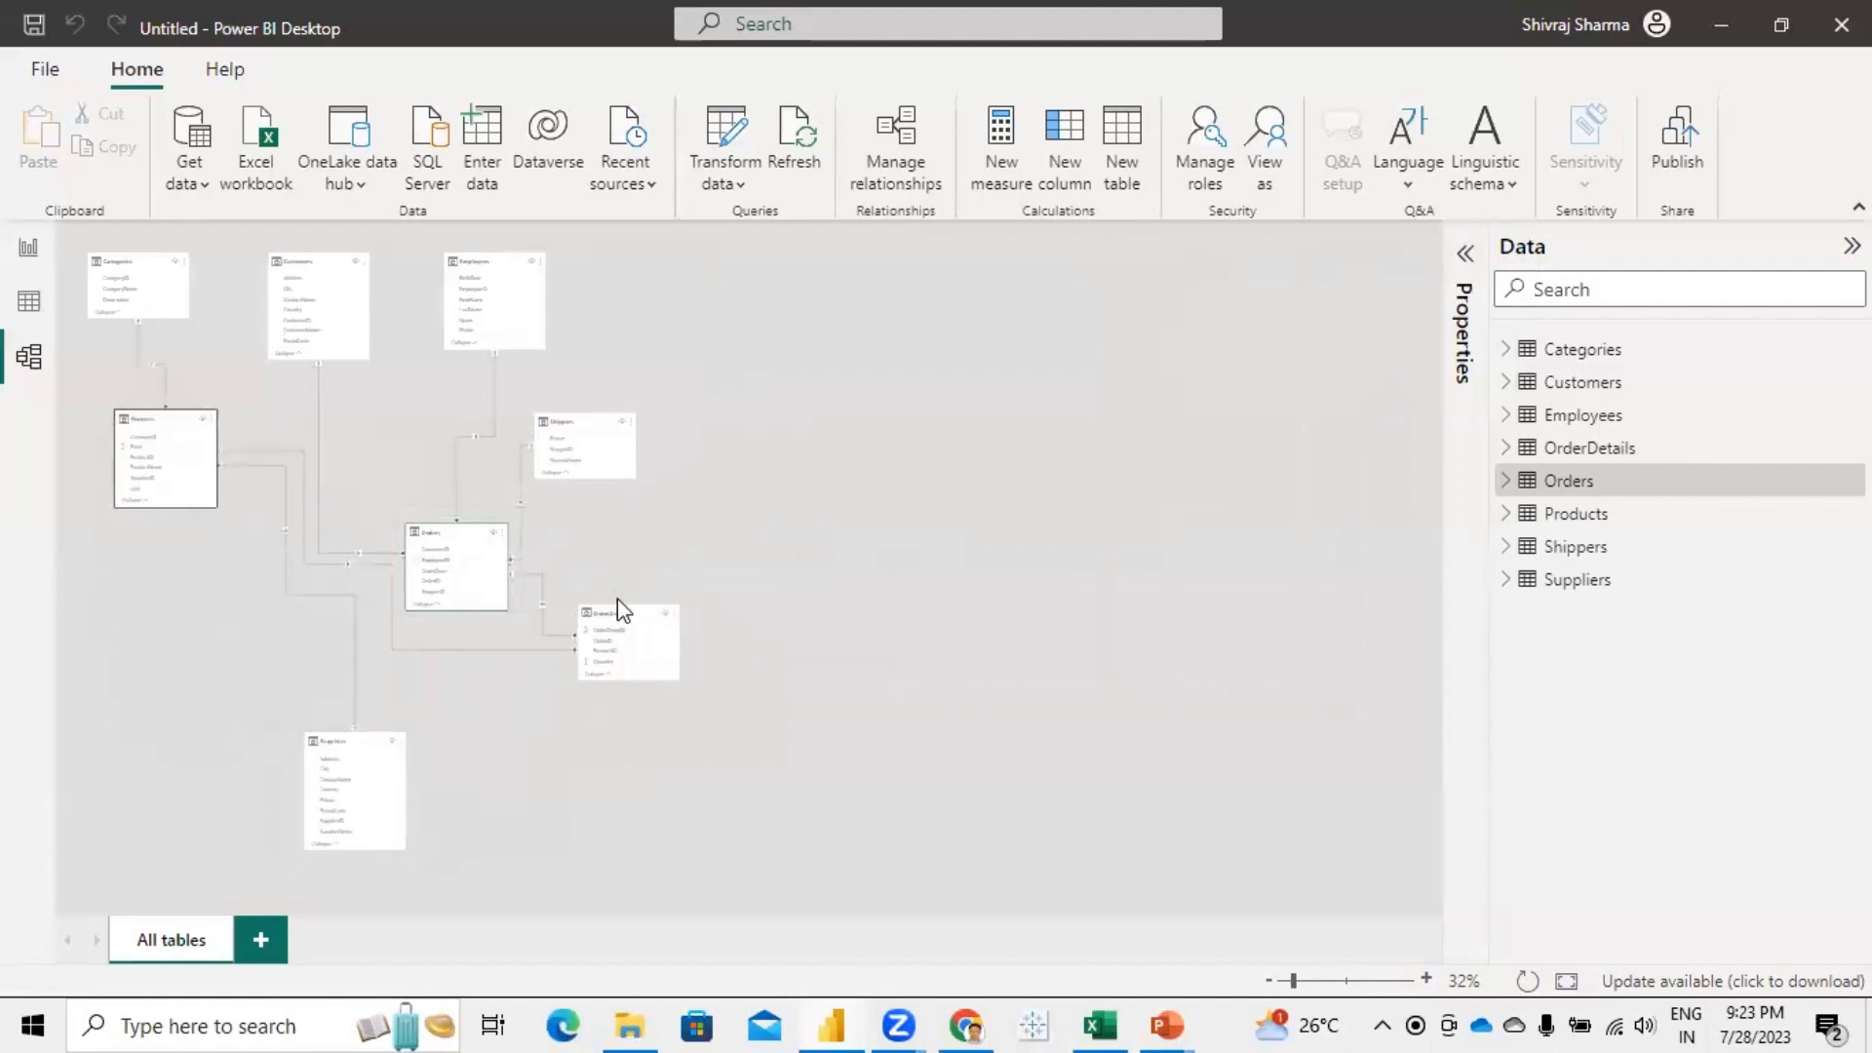
pyautogui.moveTo(627, 614); pyautogui.dragTo(459, 660)
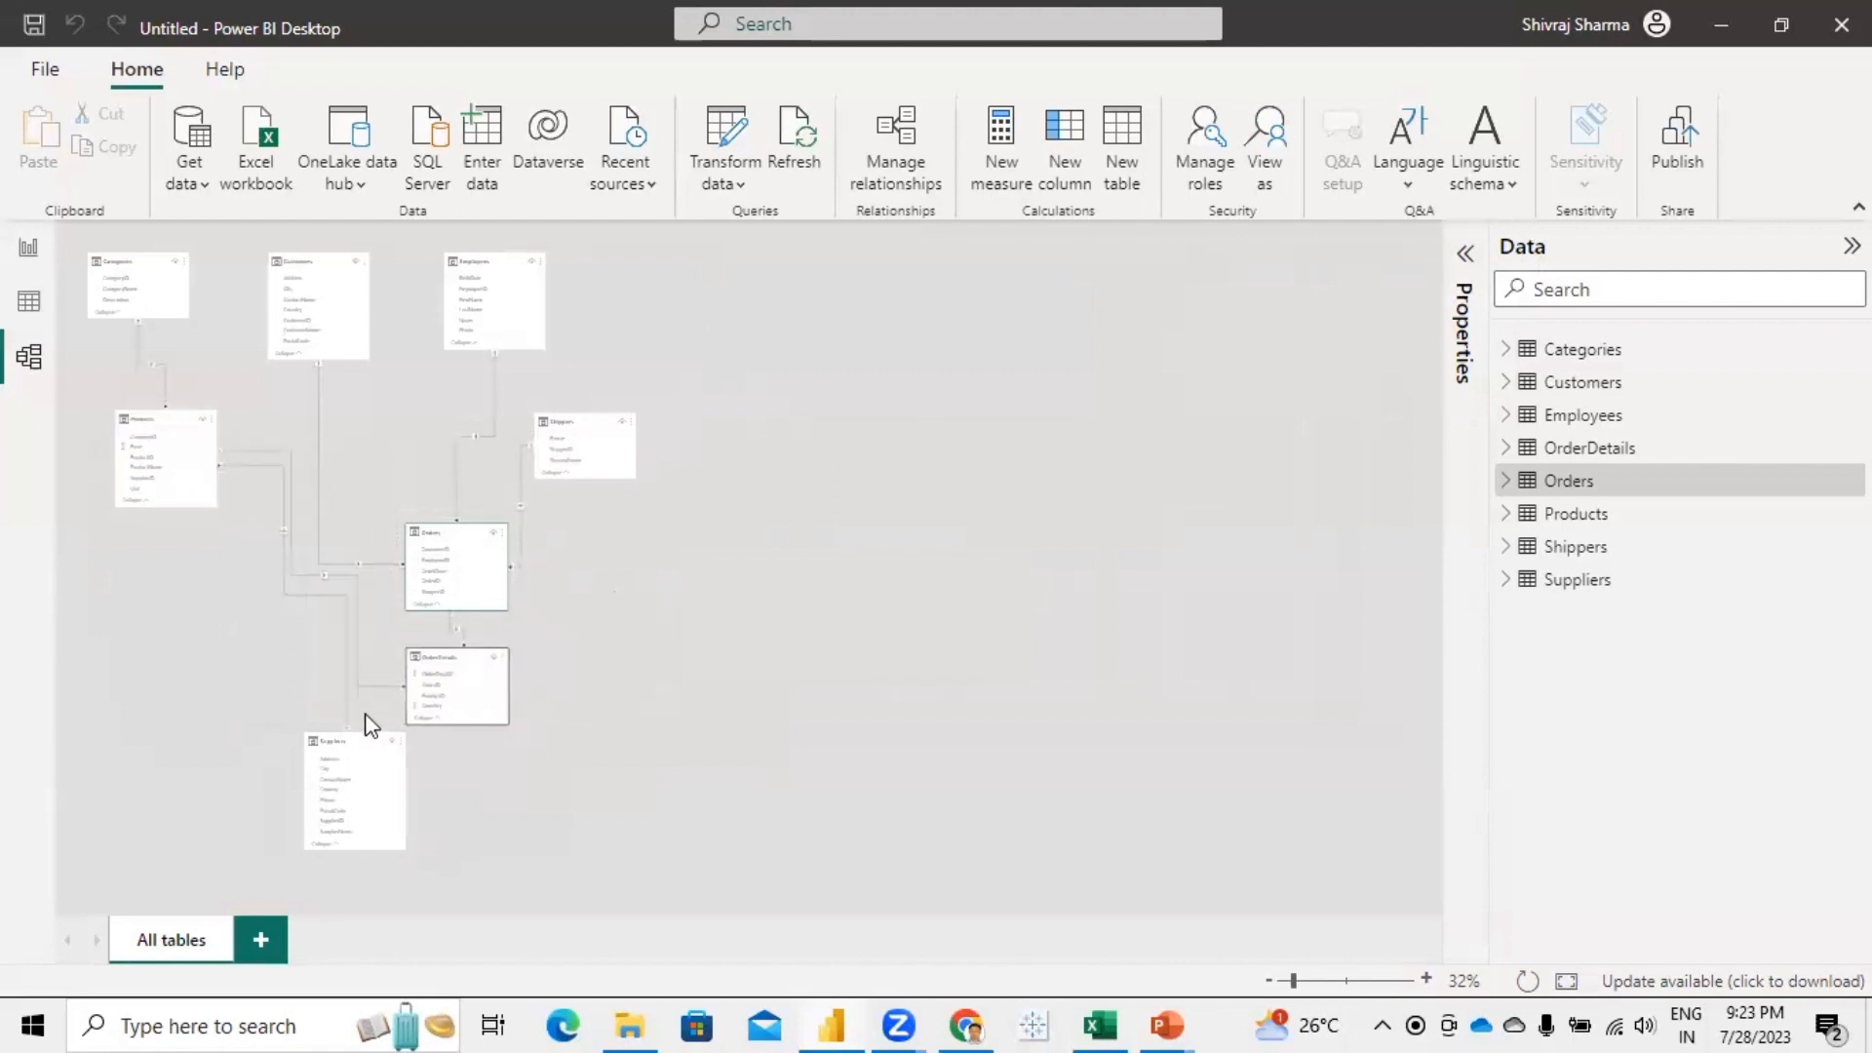
pyautogui.moveTo(347, 743); pyautogui.dragTo(145, 546)
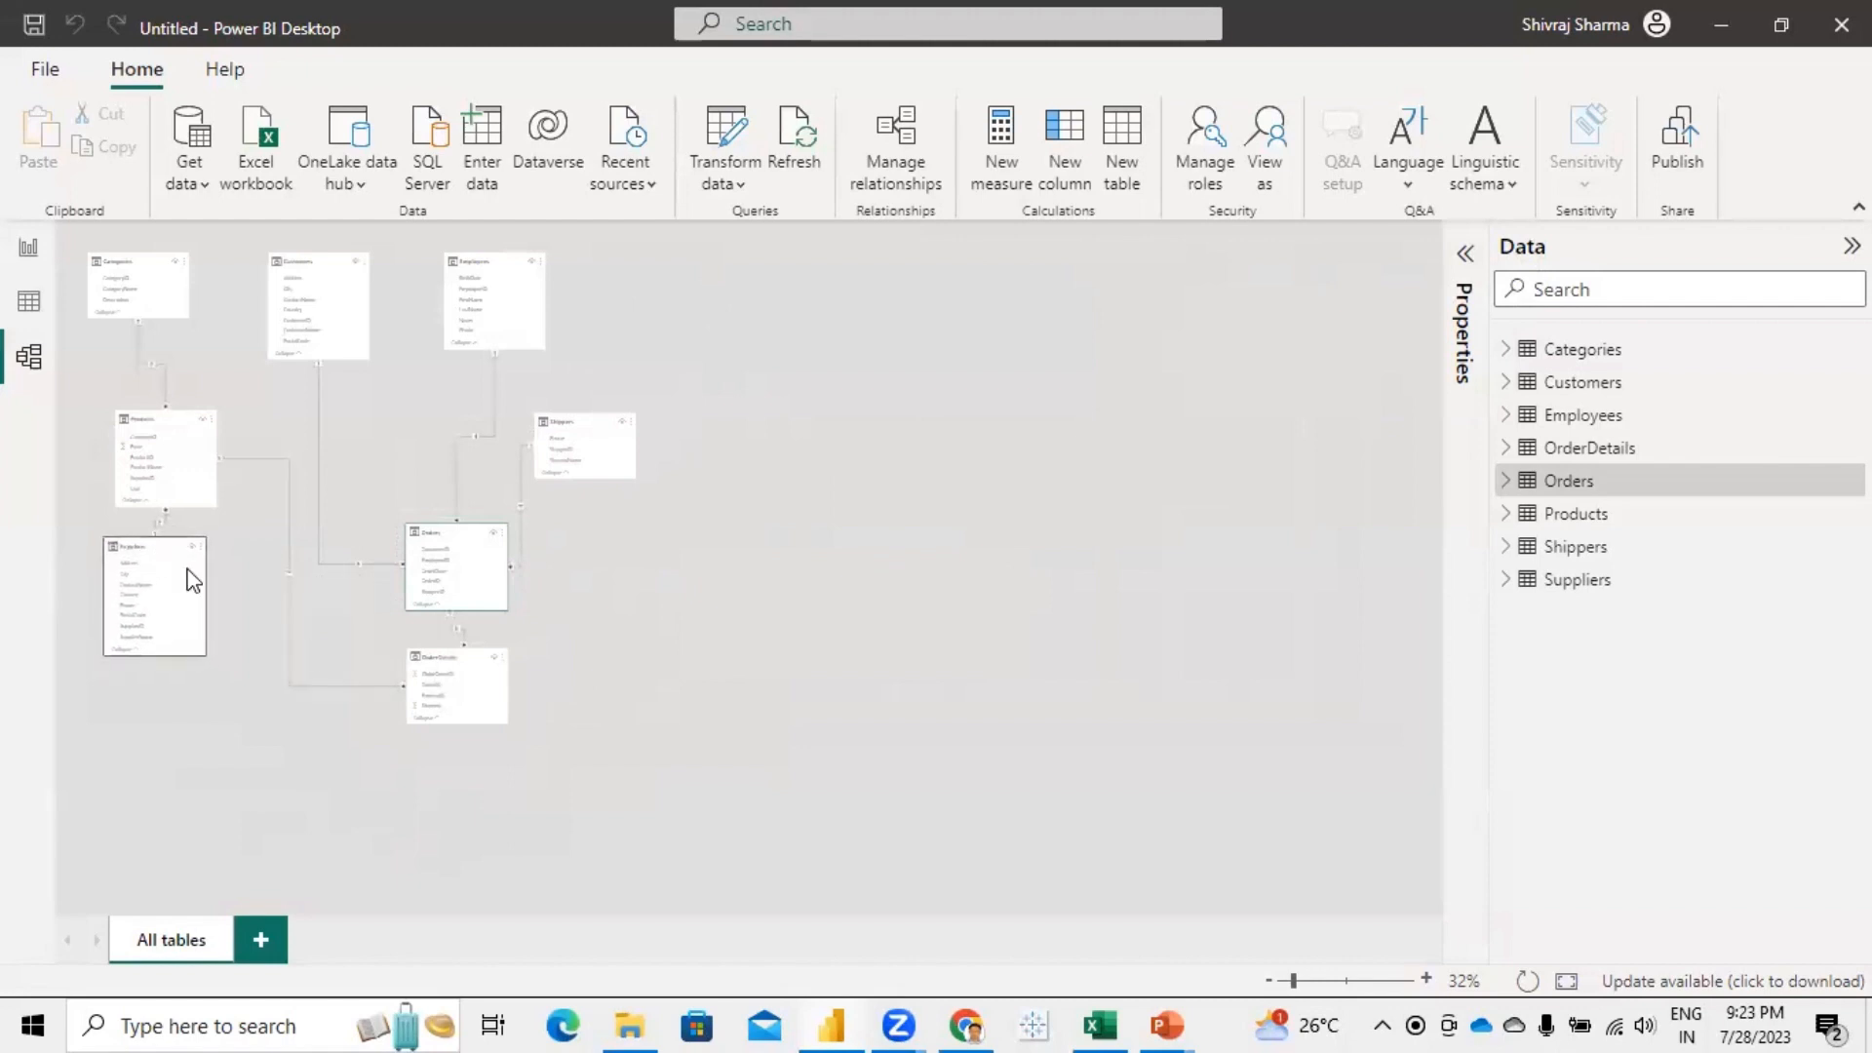
pyautogui.moveTo(459, 534); pyautogui.dragTo(394, 422)
pyautogui.moveTo(436, 657); pyautogui.dragTo(368, 549)
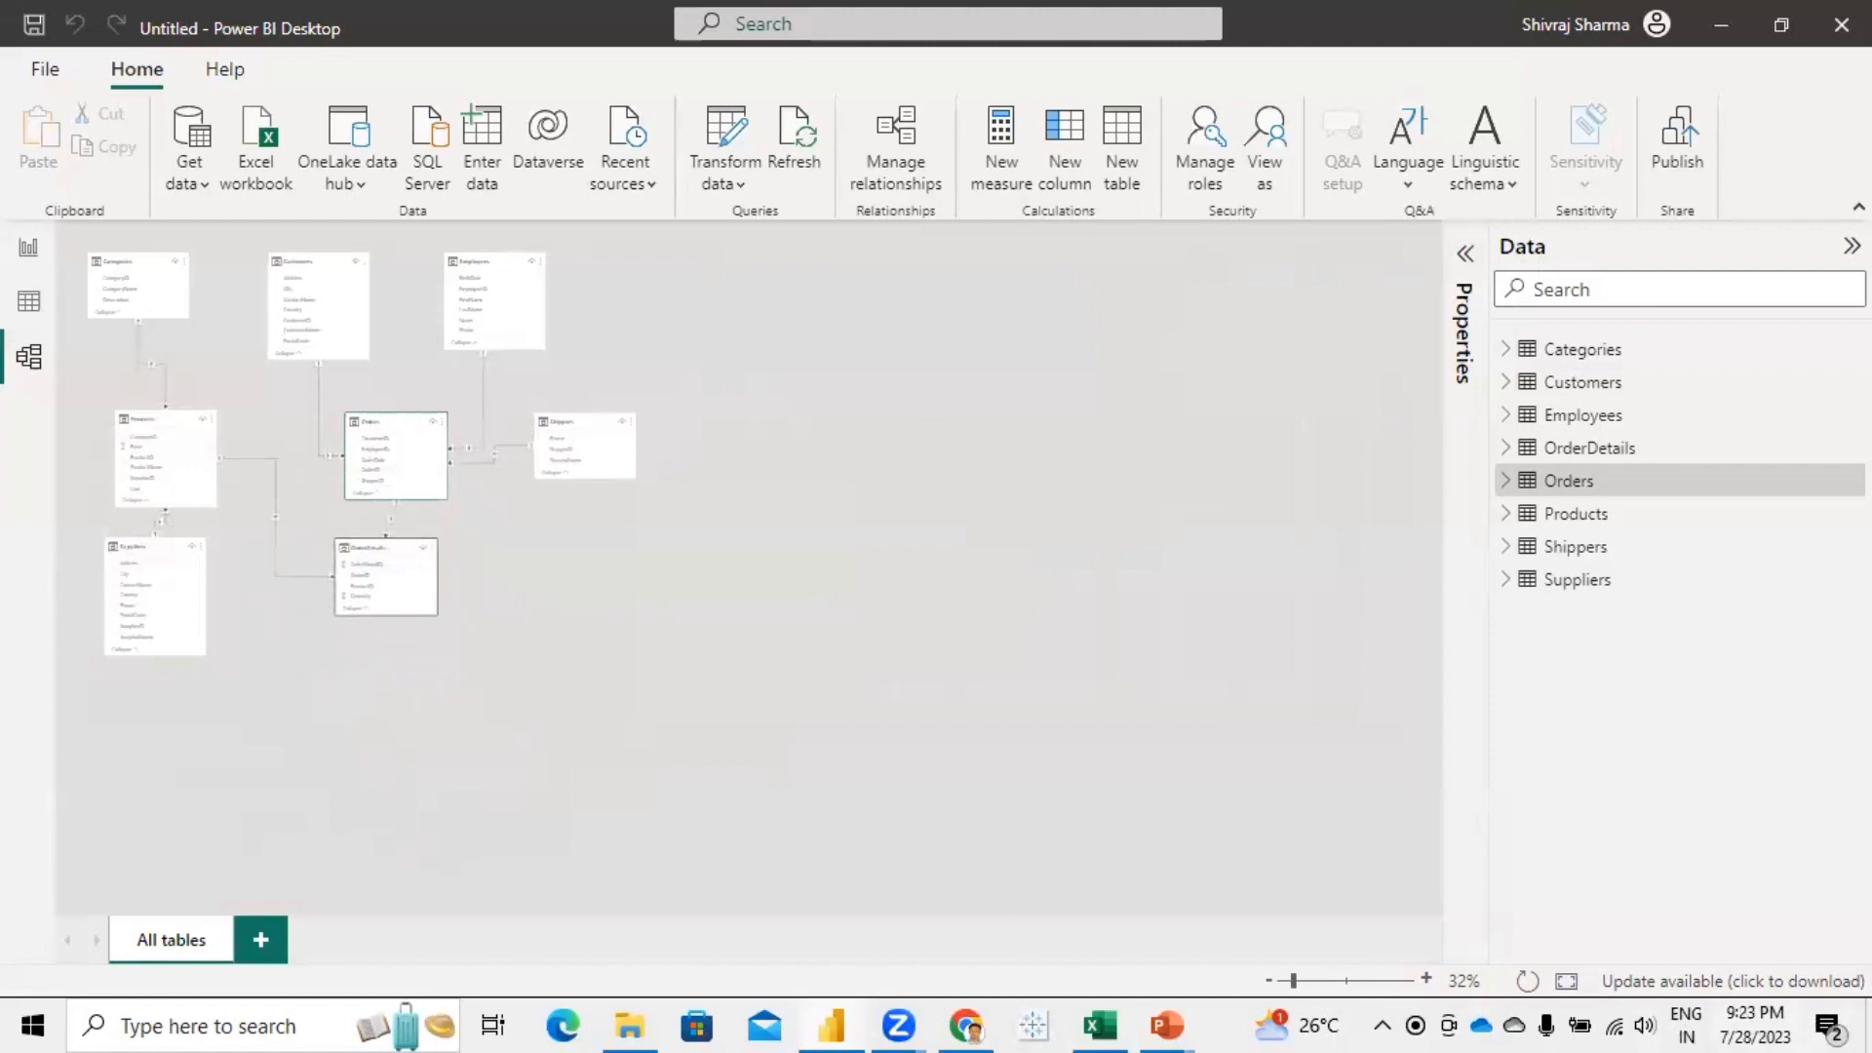
pyautogui.click(1567, 981)
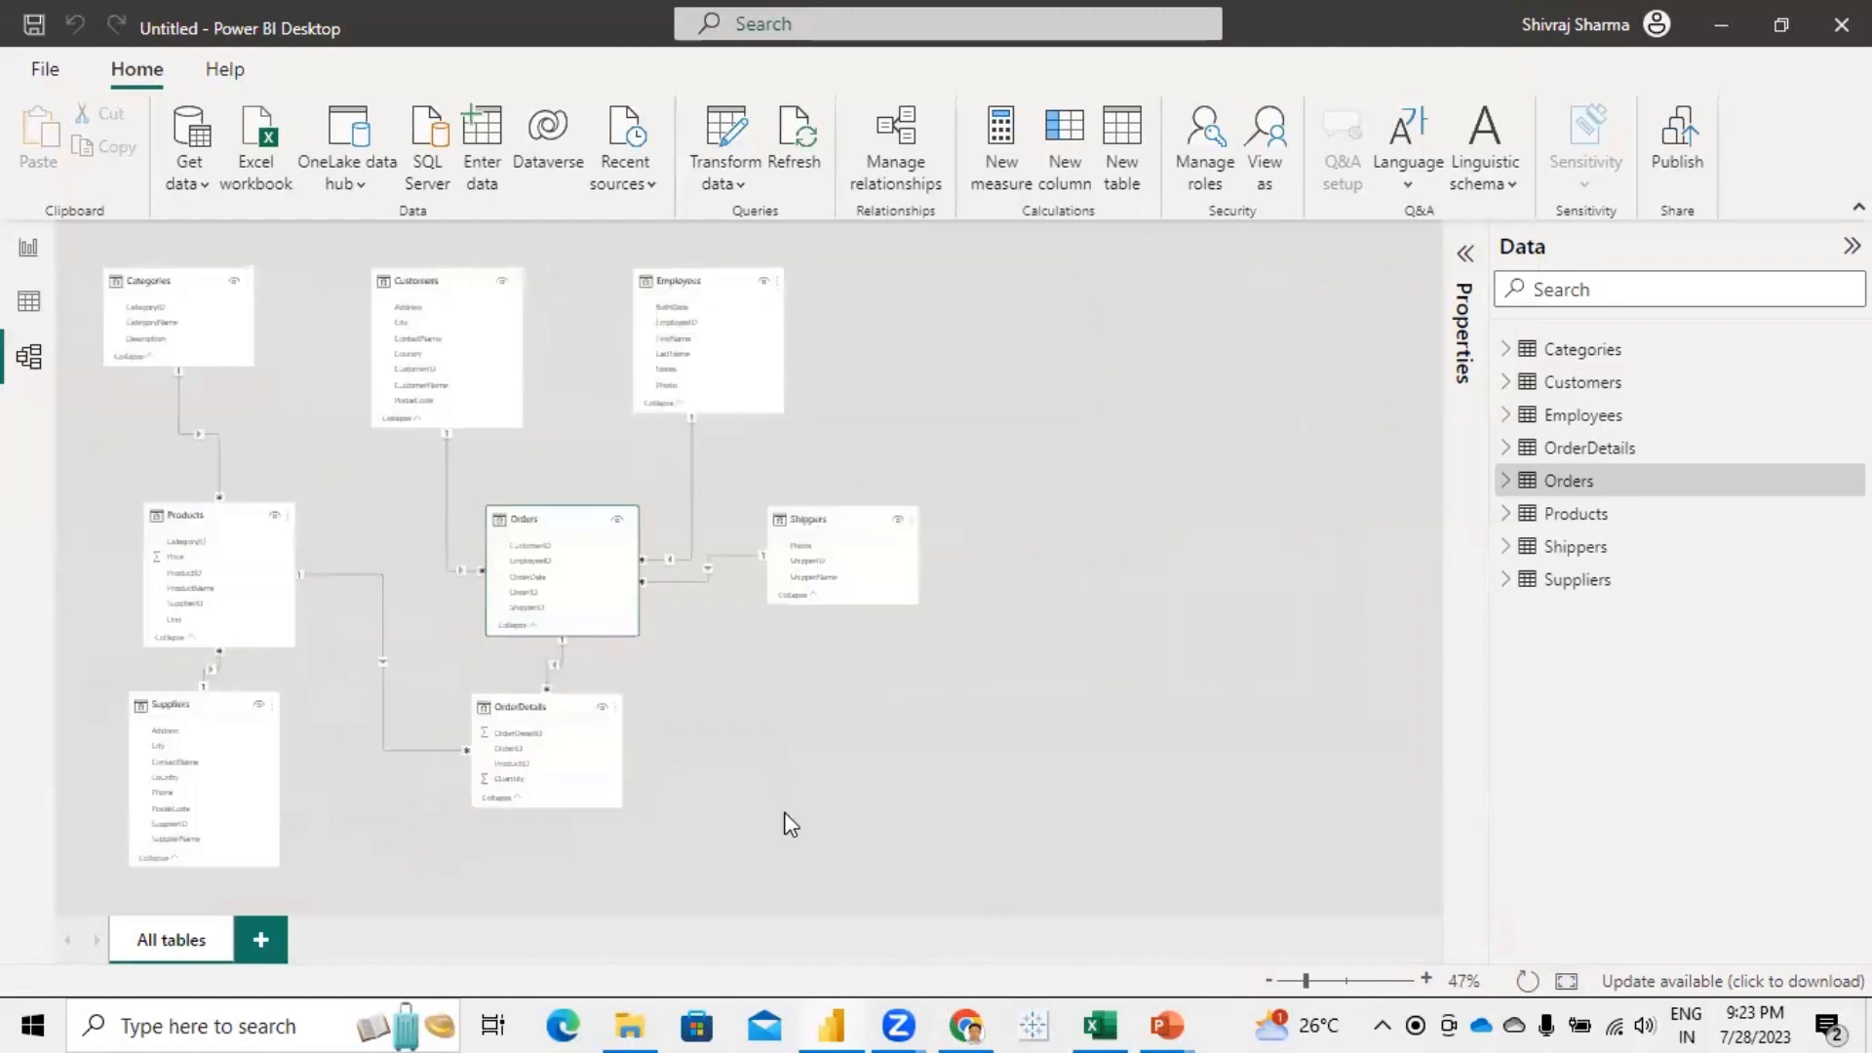
# - Move Orders up closer to Customers and Employees, with Shippers level beside it and OrderDetails just below it
pyautogui.moveTo(419, 276); pyautogui.dragTo(410, 246)
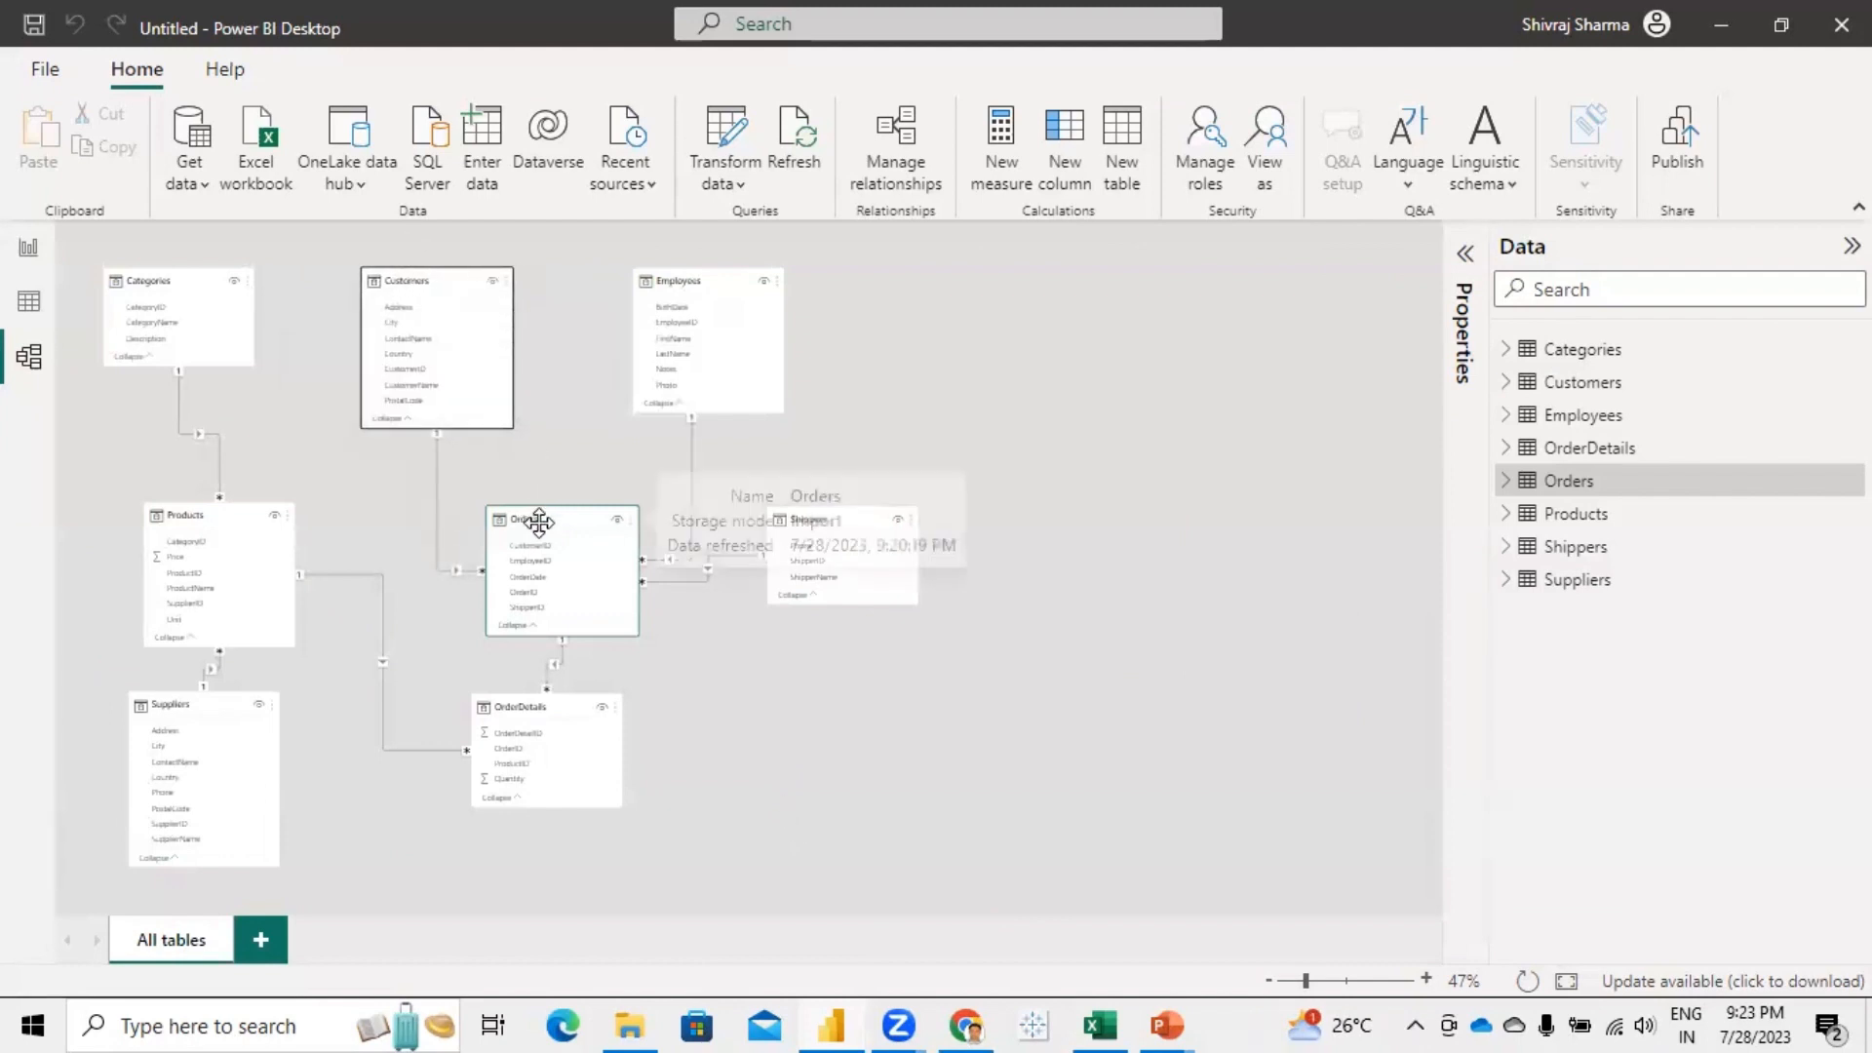
pyautogui.moveTo(533, 522); pyautogui.dragTo(519, 468)
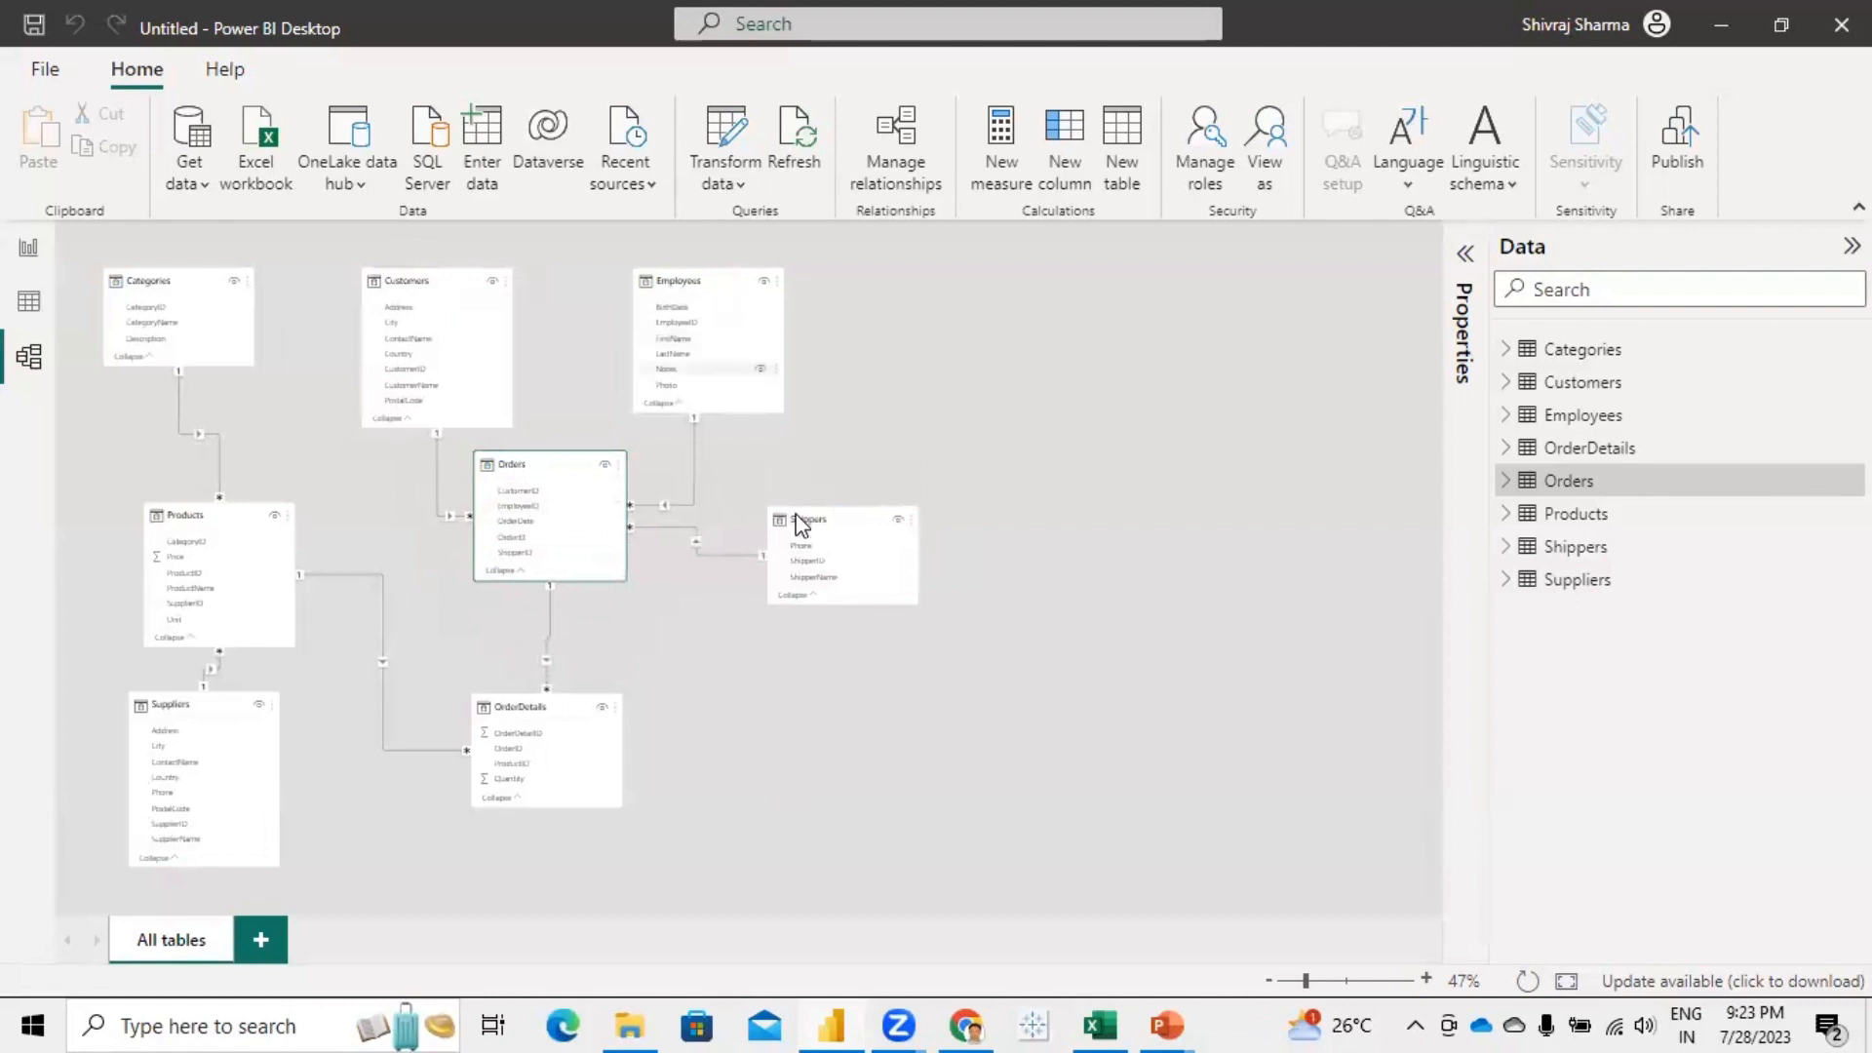
pyautogui.moveTo(814, 521); pyautogui.dragTo(797, 490)
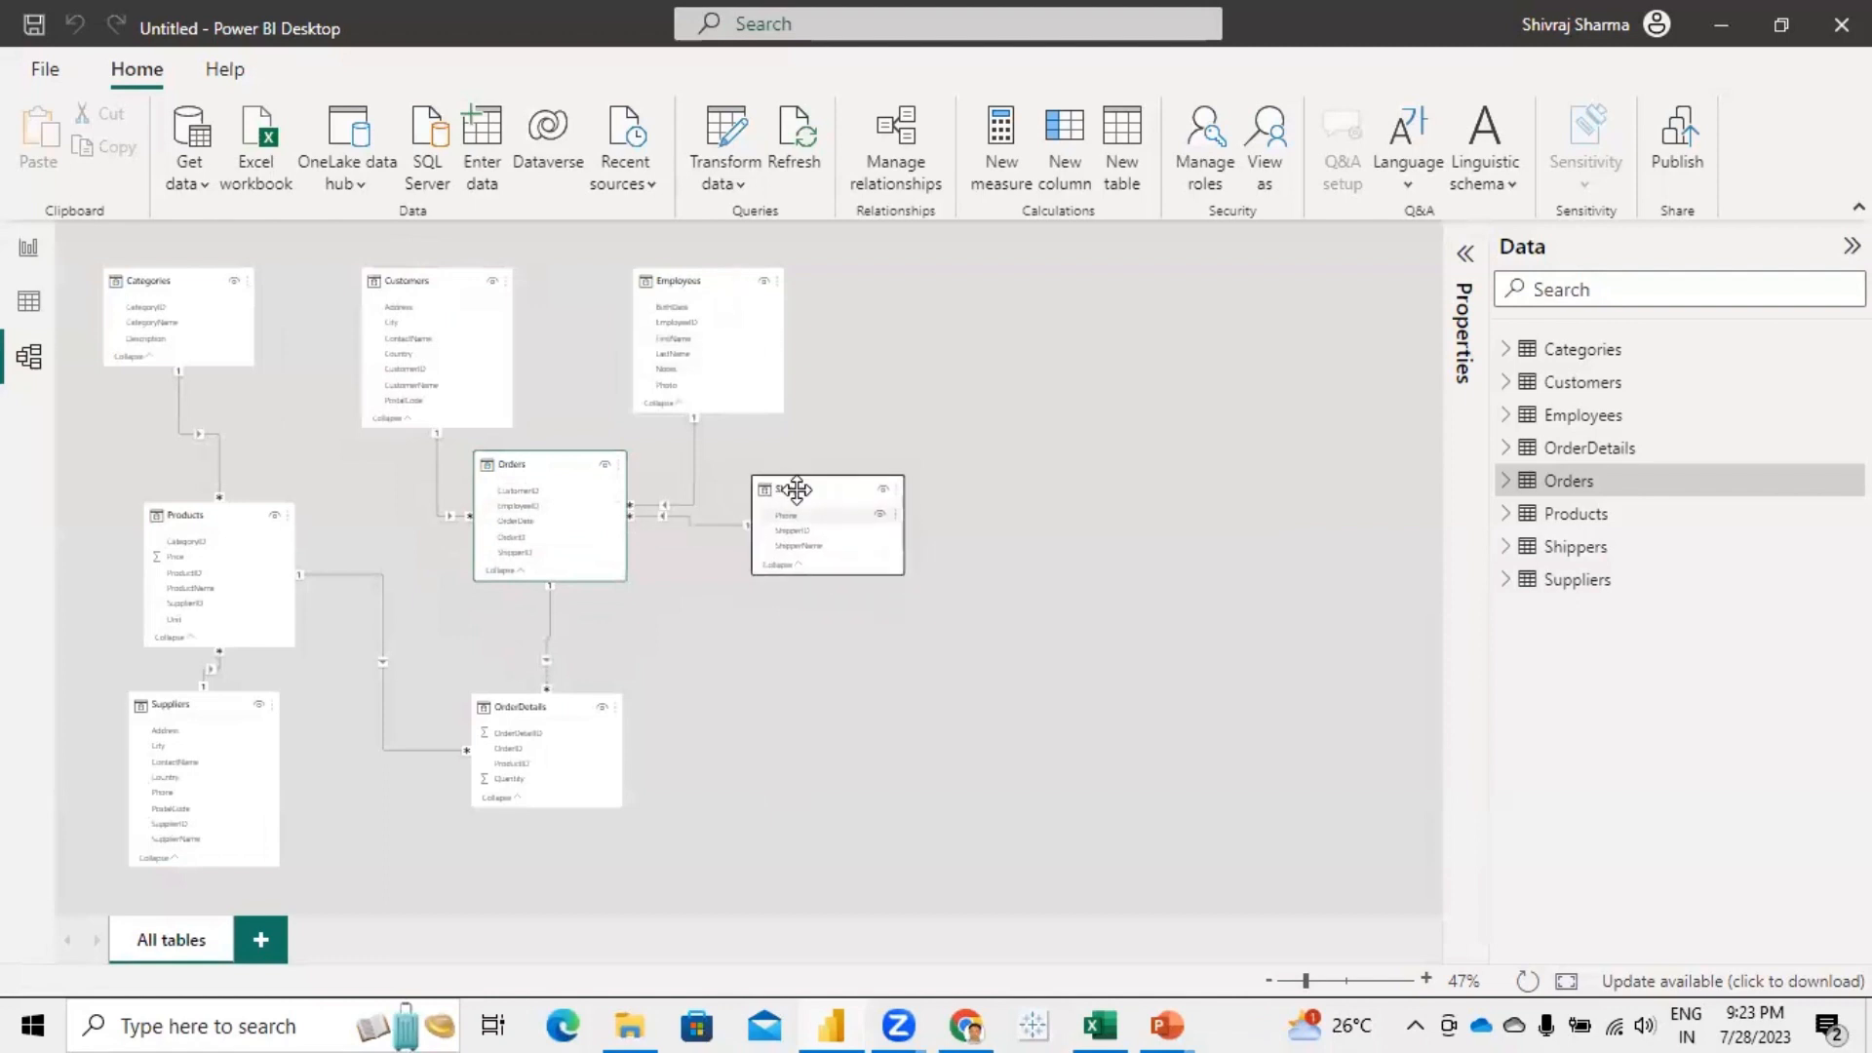
pyautogui.moveTo(535, 710); pyautogui.dragTo(555, 636)
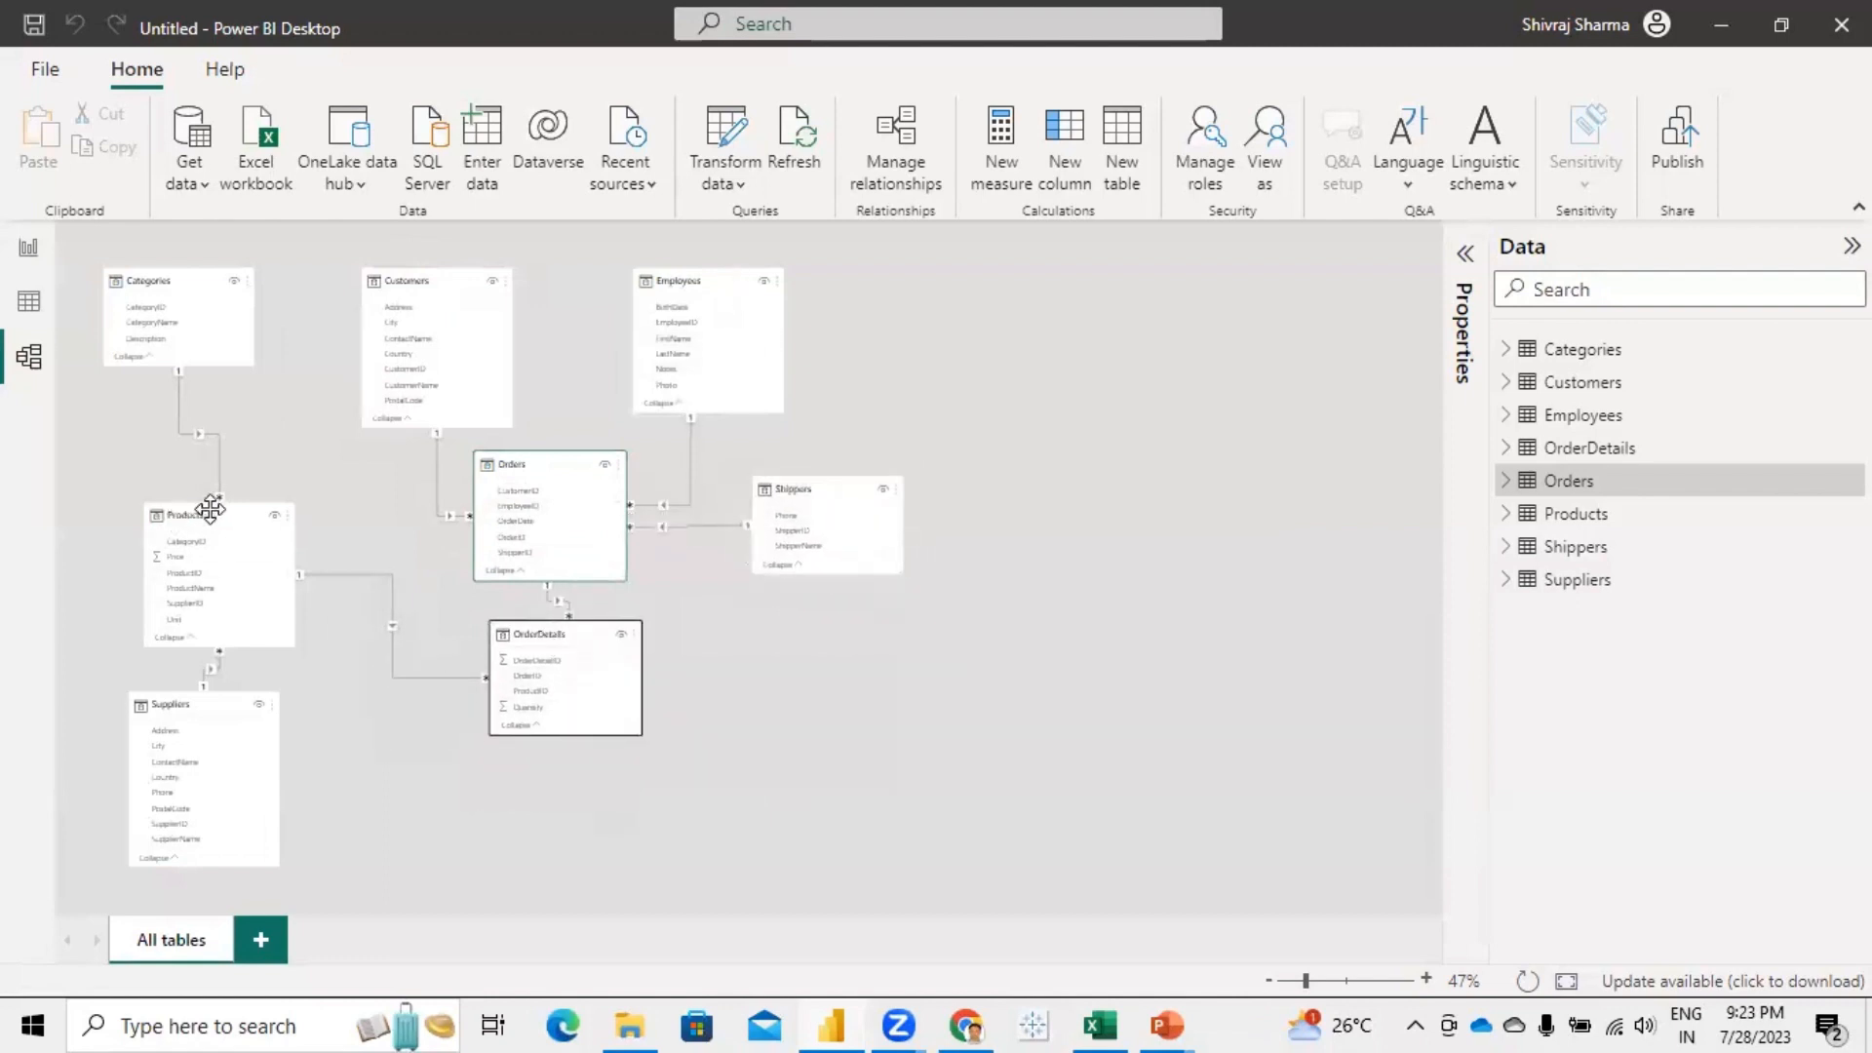
# - Align Products directly under Categories with Suppliers close below, and shift OrderDetails slightly lower beneath Orders
pyautogui.moveTo(215, 510); pyautogui.dragTo(173, 436)
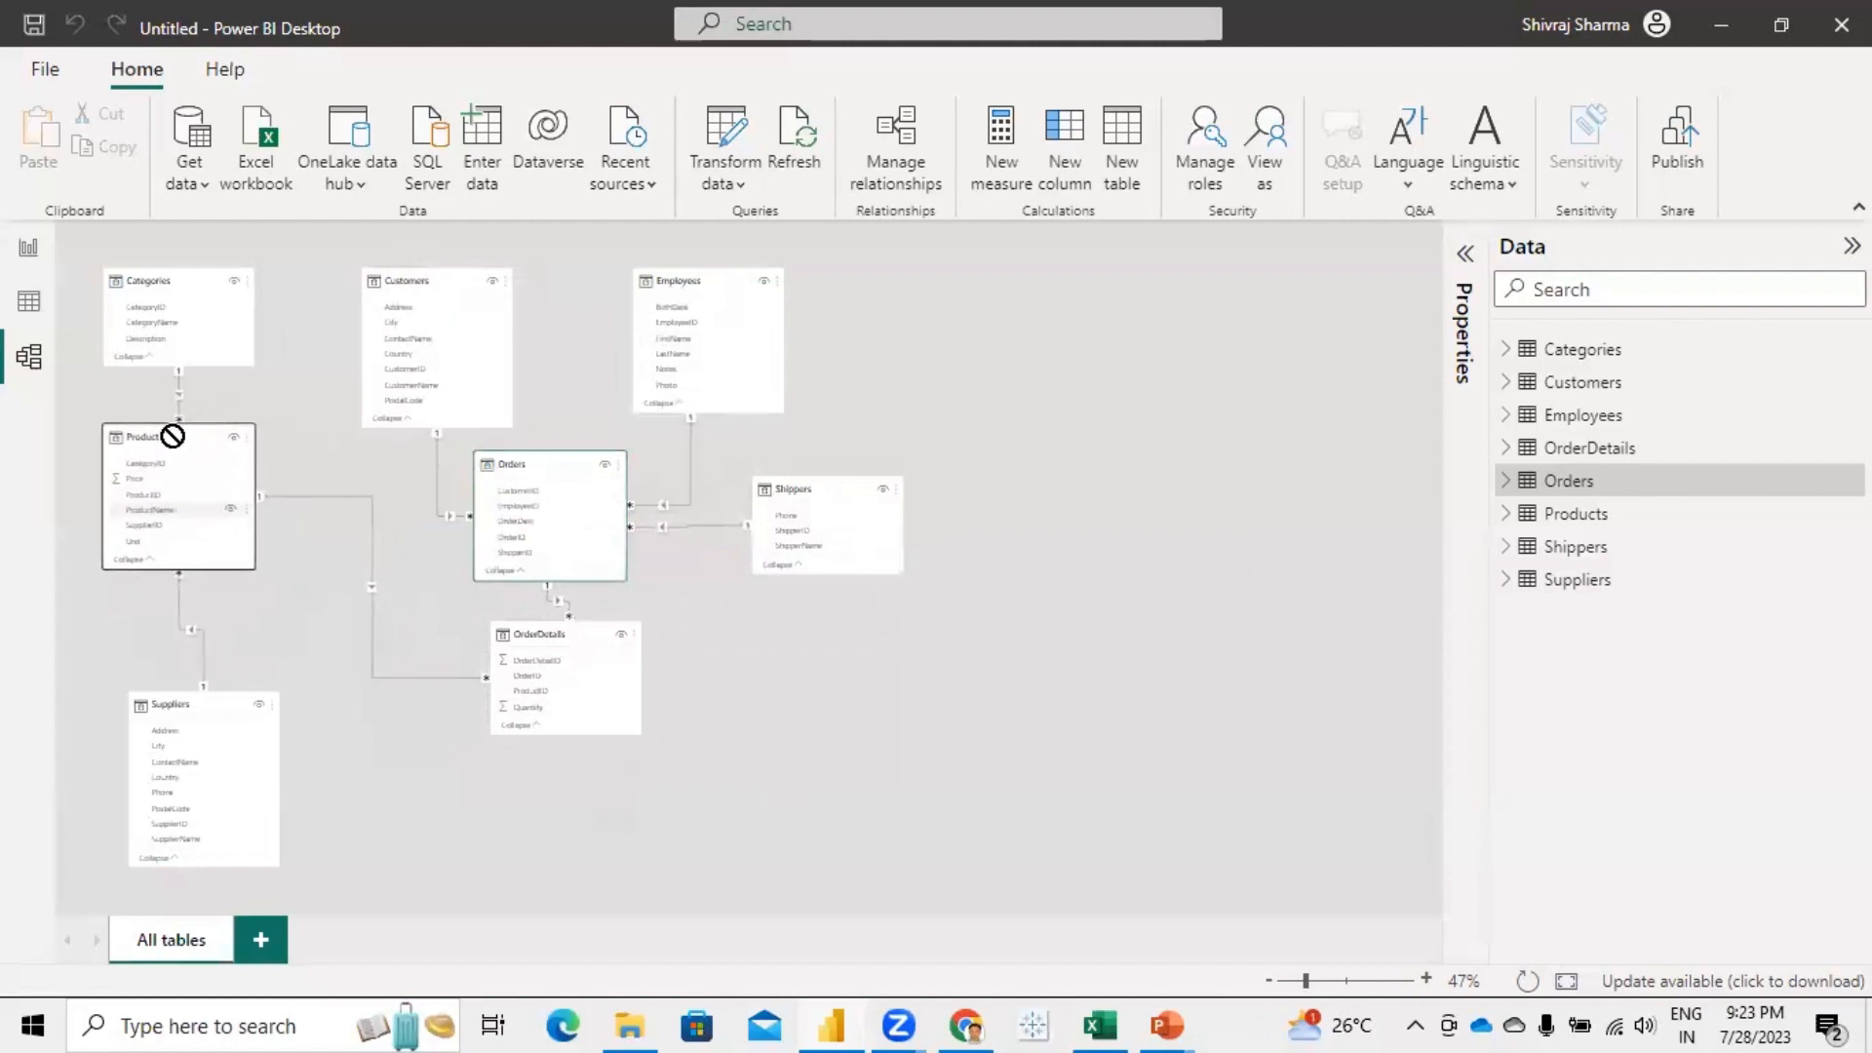
pyautogui.moveTo(176, 702); pyautogui.dragTo(189, 620)
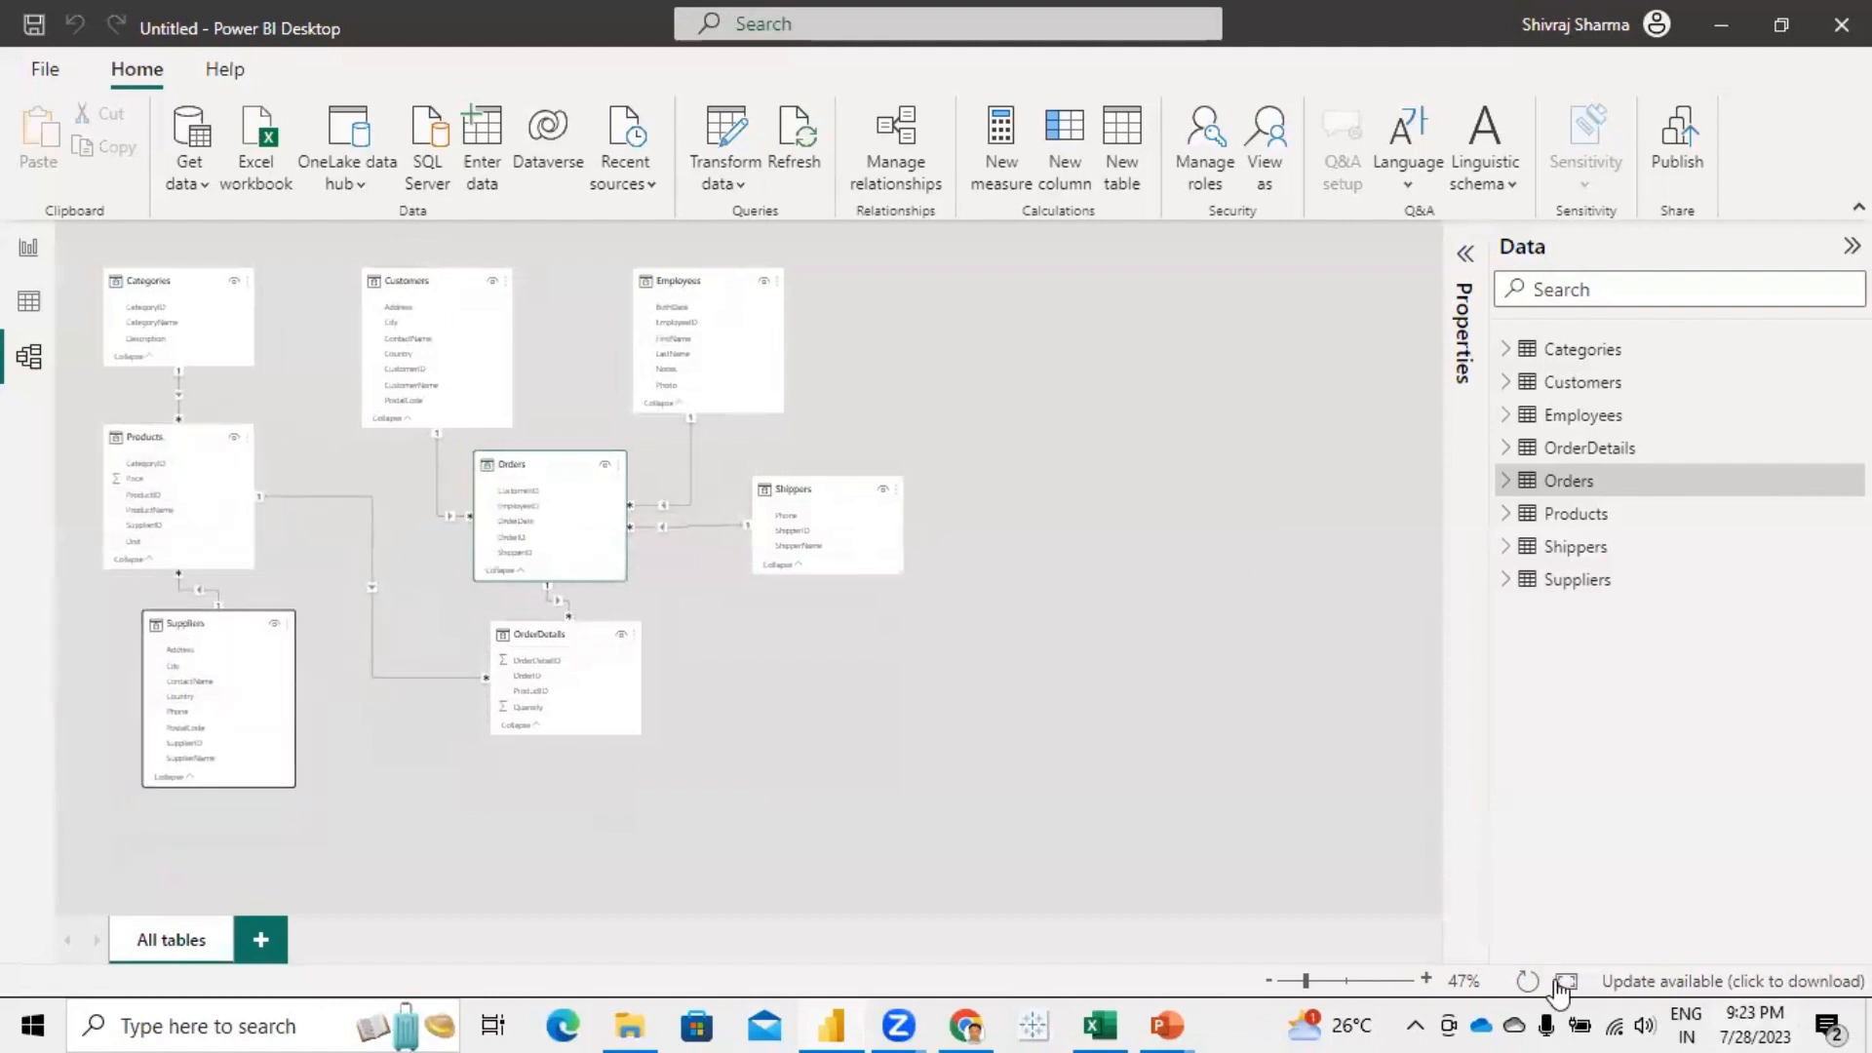
pyautogui.click(1563, 982)
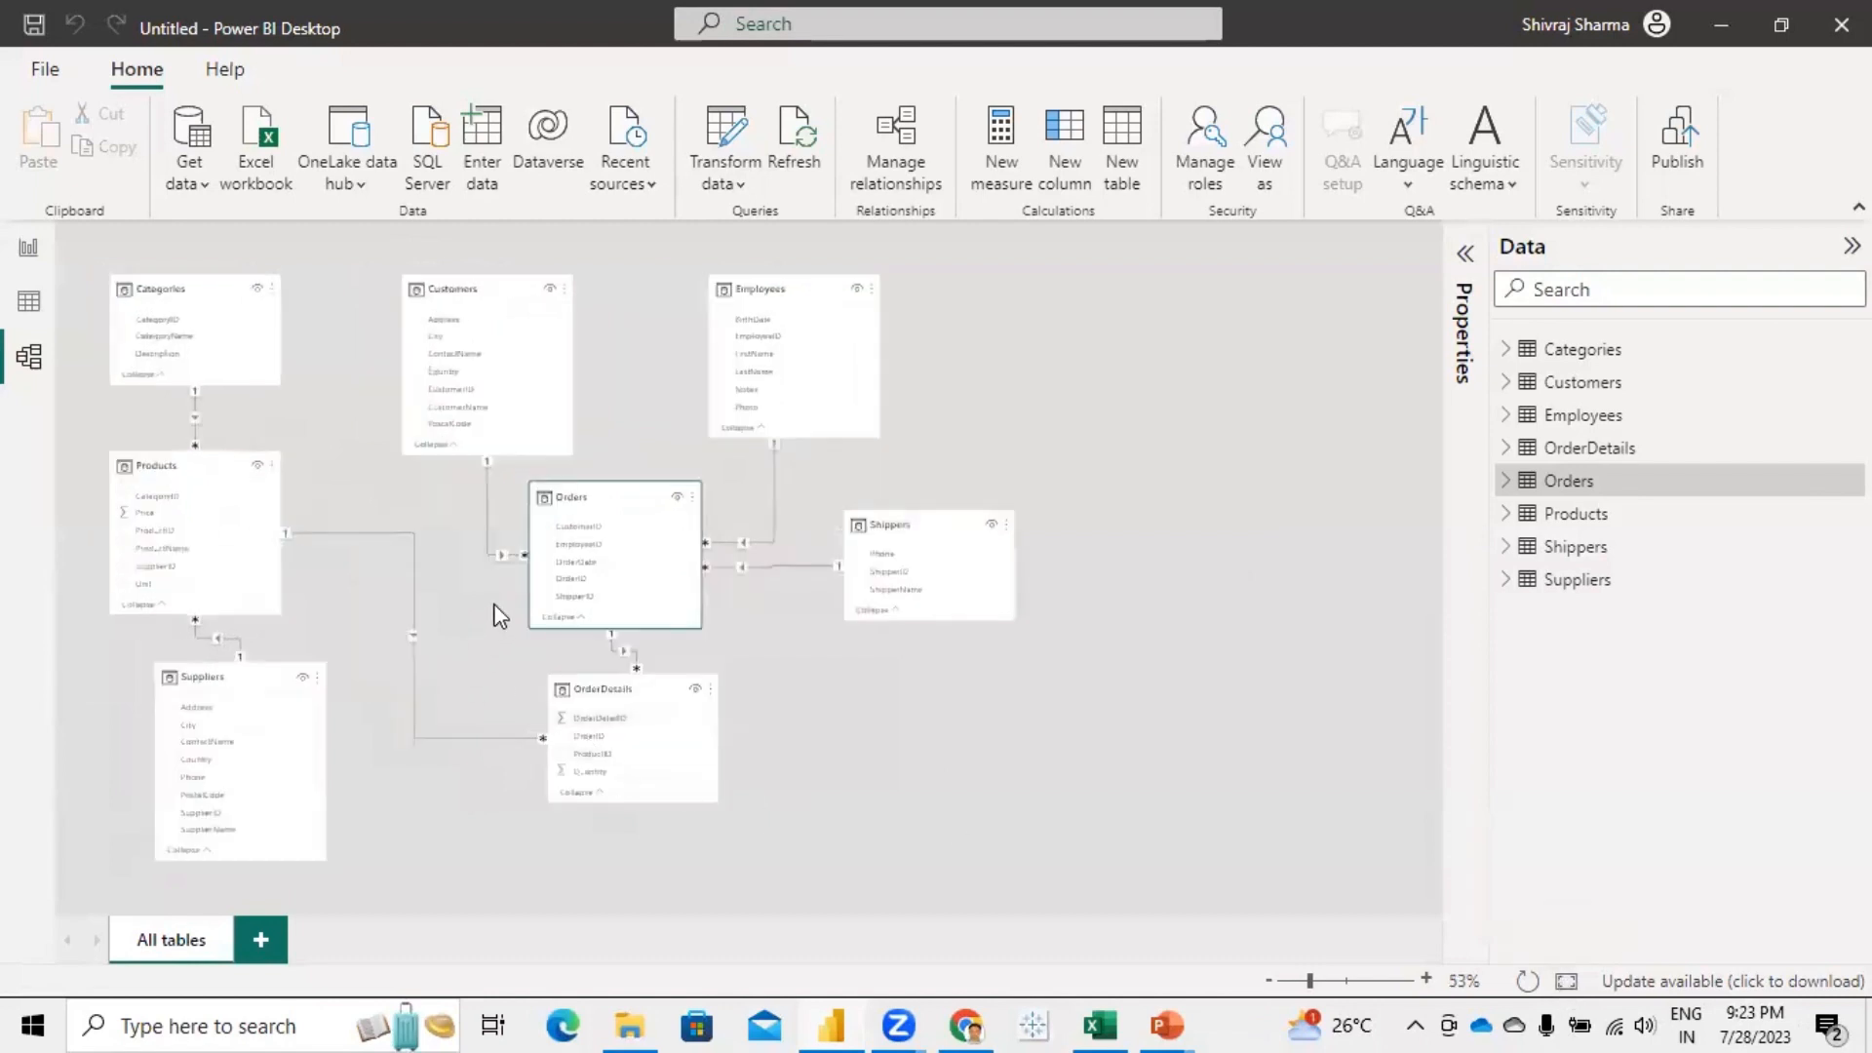
pyautogui.moveTo(604, 686); pyautogui.dragTo(575, 710)
pyautogui.moveTo(580, 721); pyautogui.dragTo(583, 724)
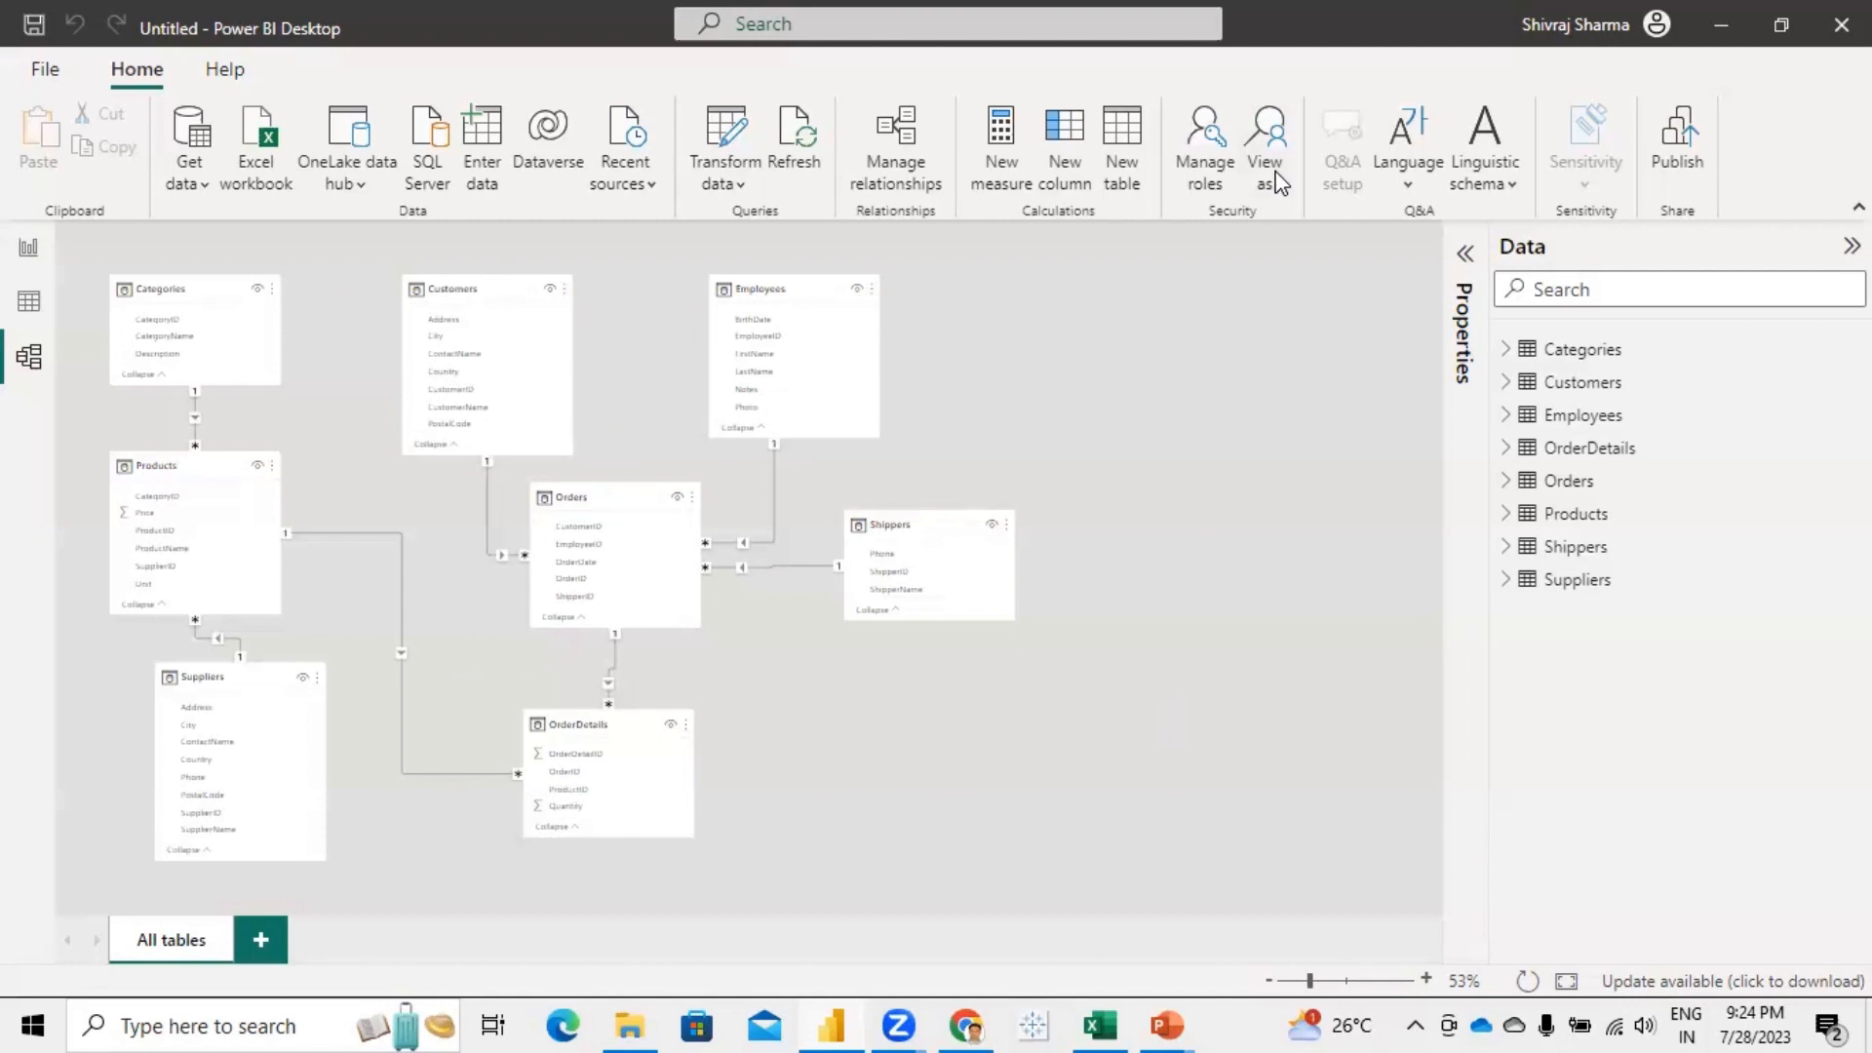
# - Examine the relationships around Orders and between Products and OrderDetails, including their one and many ends and filter directions
pyautogui.moveTo(506, 471); pyautogui.dragTo(723, 646)
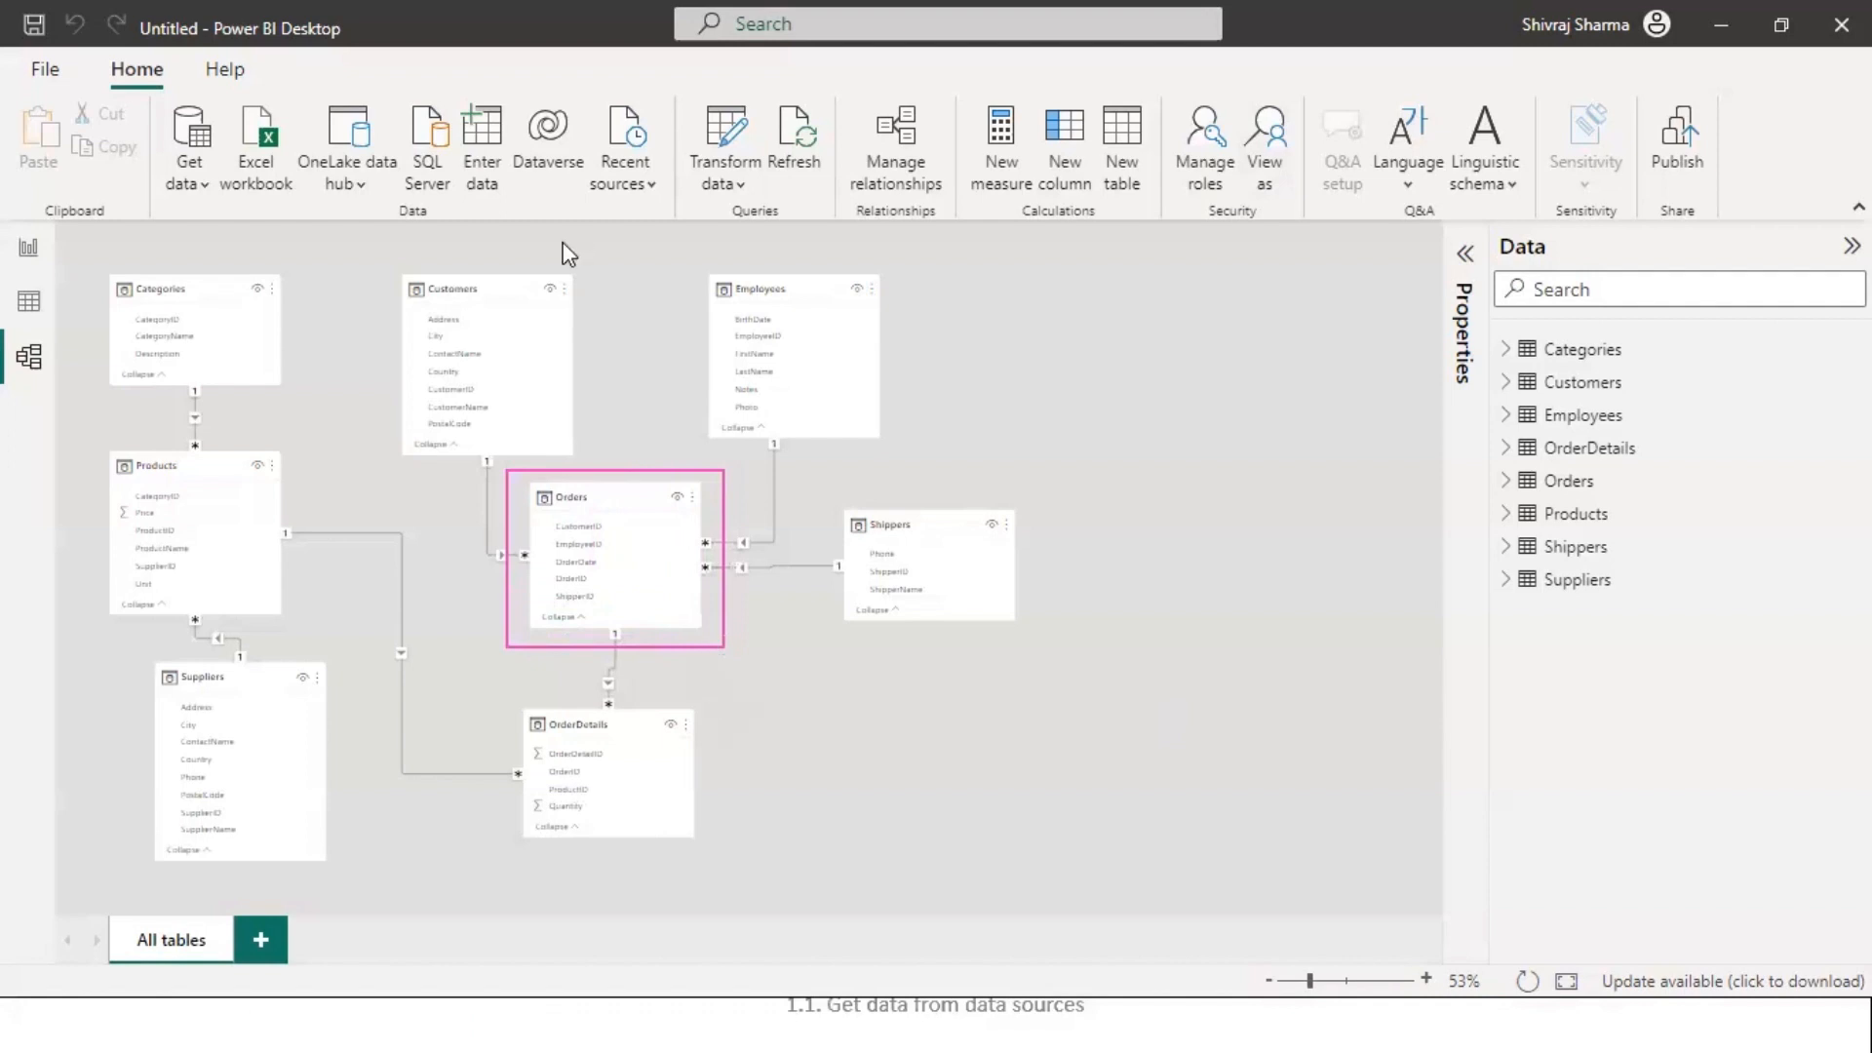
pyautogui.scroll(1, 686, 665)
pyautogui.scroll(1, 686, 665)
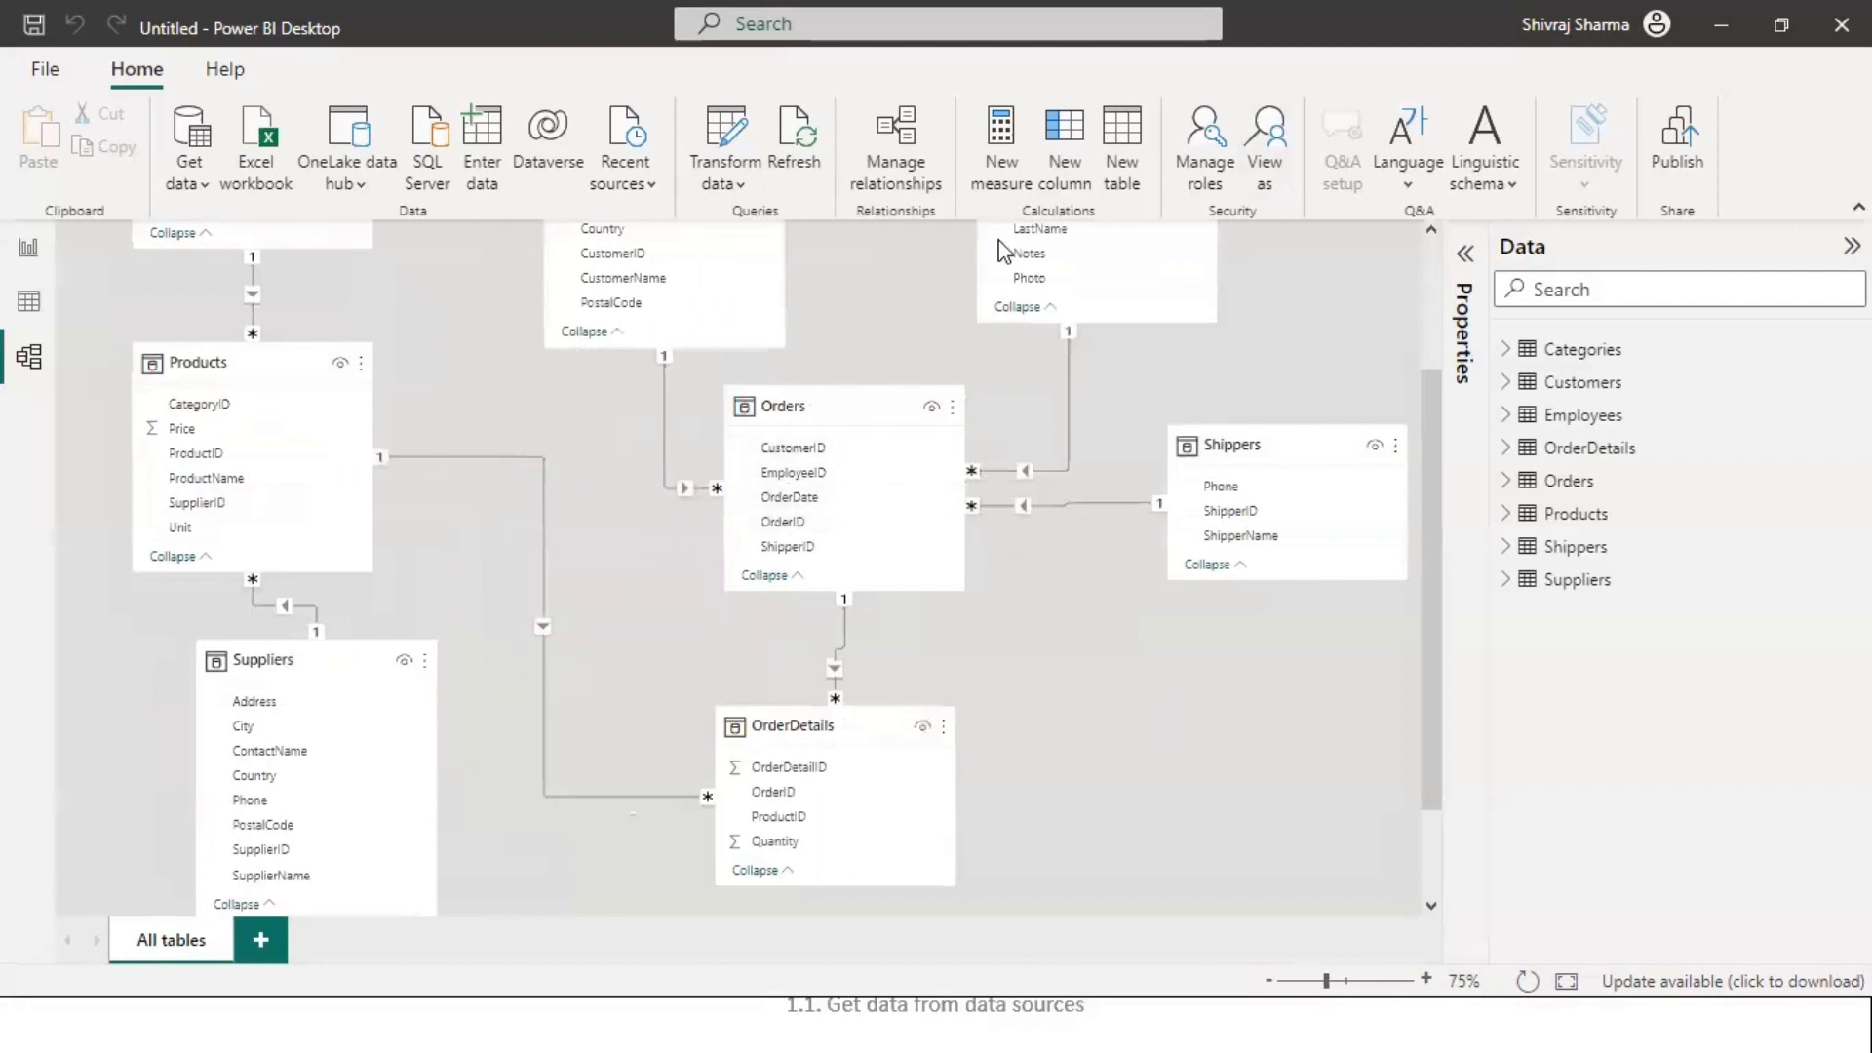
pyautogui.moveTo(710, 374); pyautogui.dragTo(1004, 629)
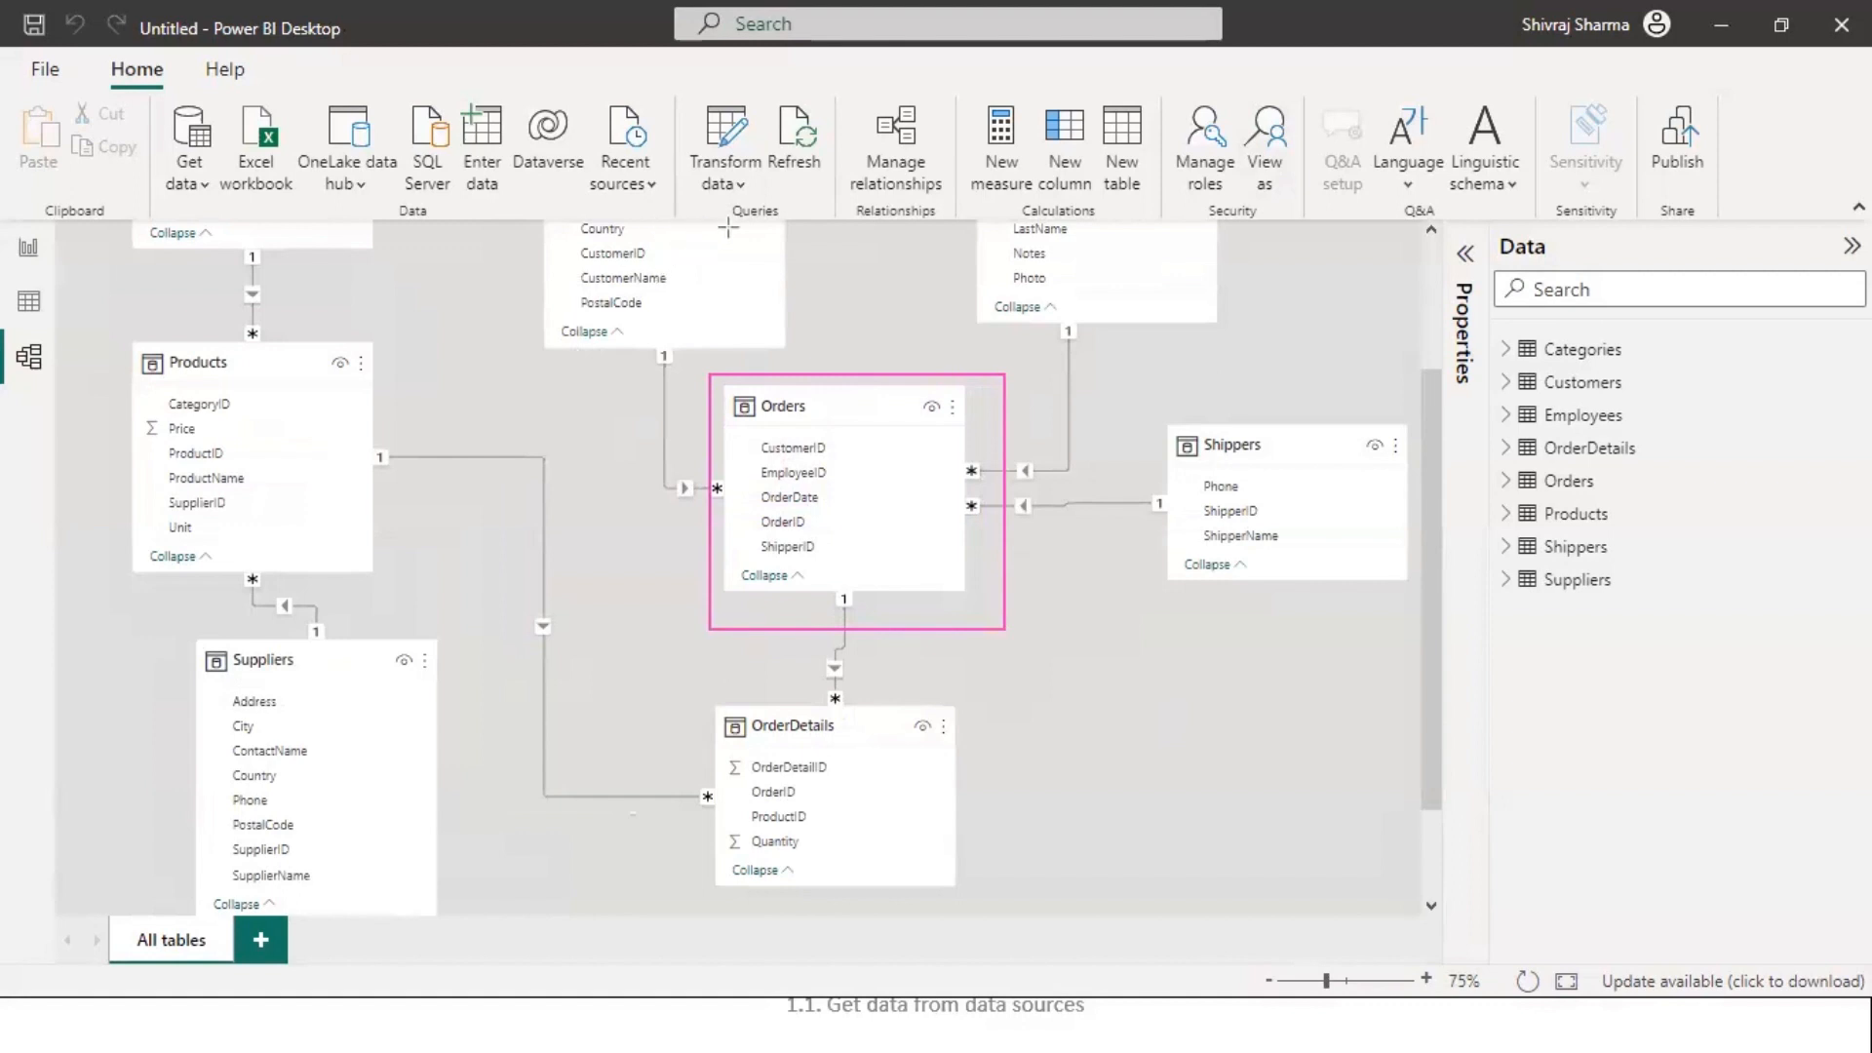
pyautogui.moveTo(551, 640)
pyautogui.mouseDown()
pyautogui.moveTo(513, 700)
pyautogui.moveTo(572, 650)
pyautogui.moveTo(569, 667)
pyautogui.mouseUp()
pyautogui.scroll(3, 567, 585)
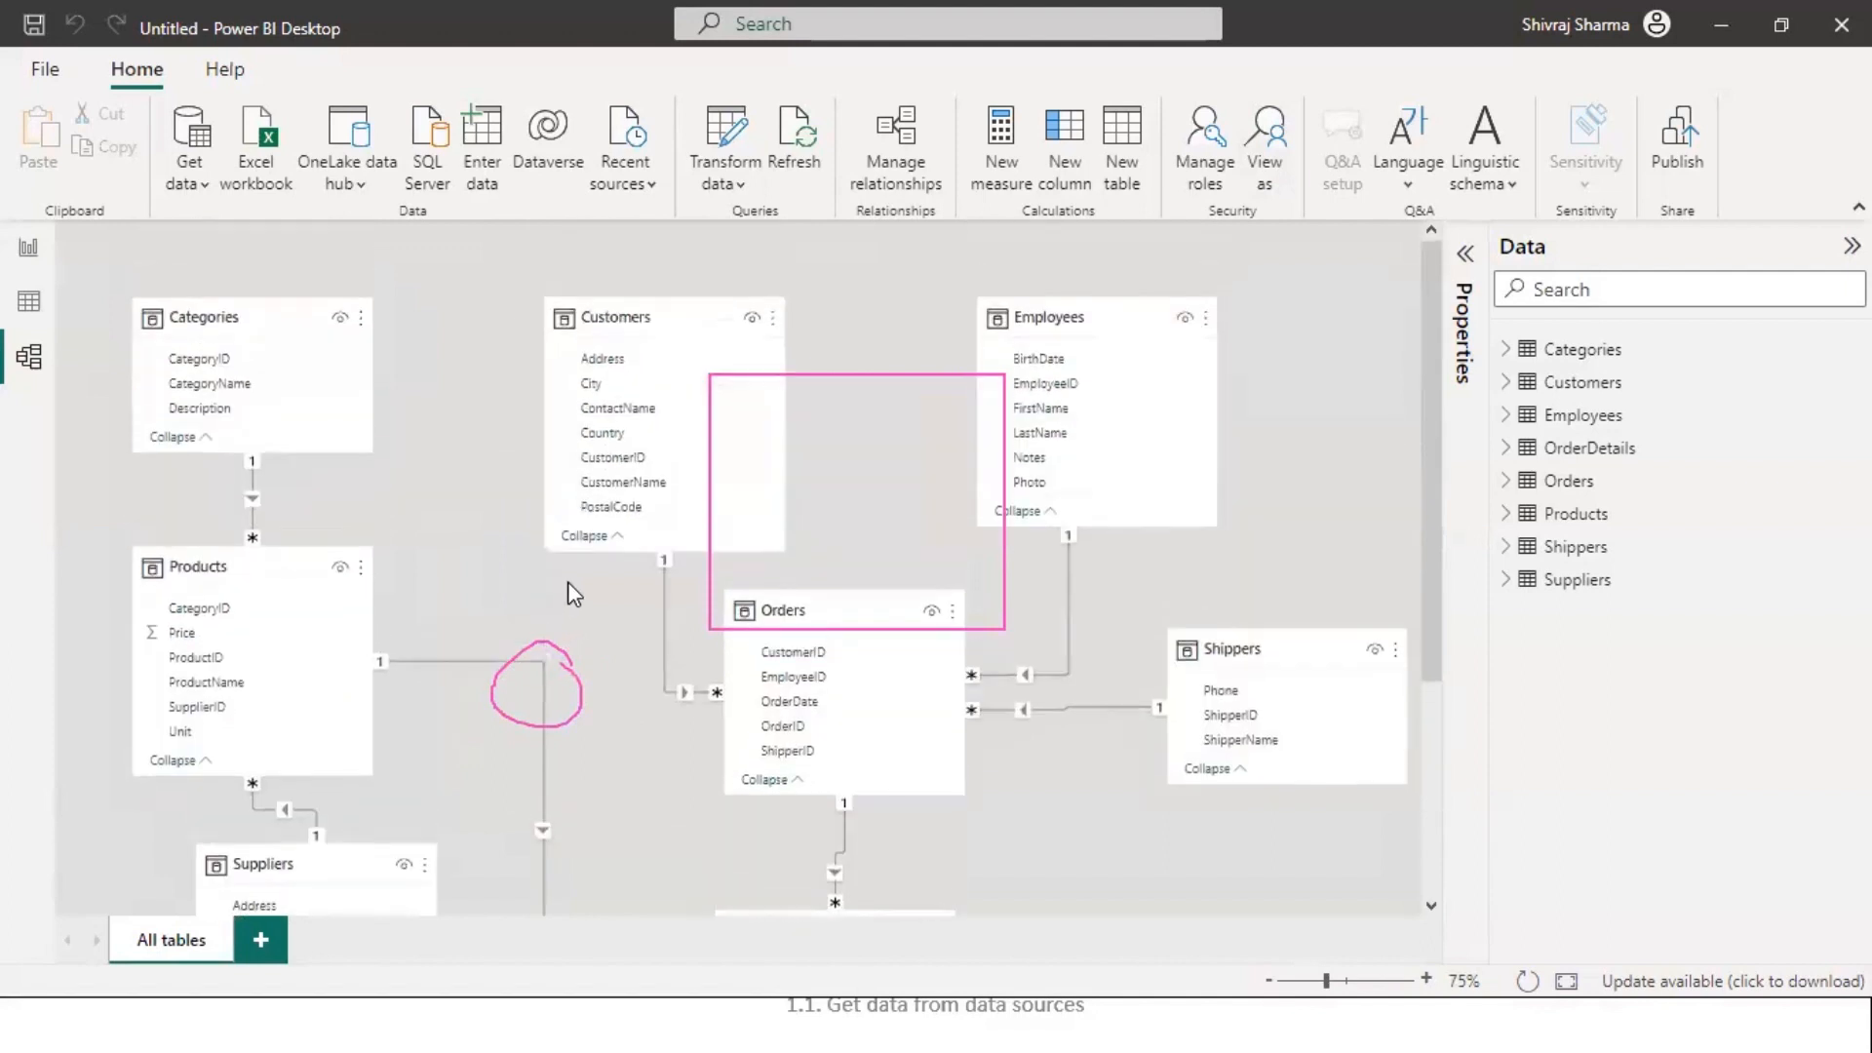
pyautogui.scroll(-5, 583, 592)
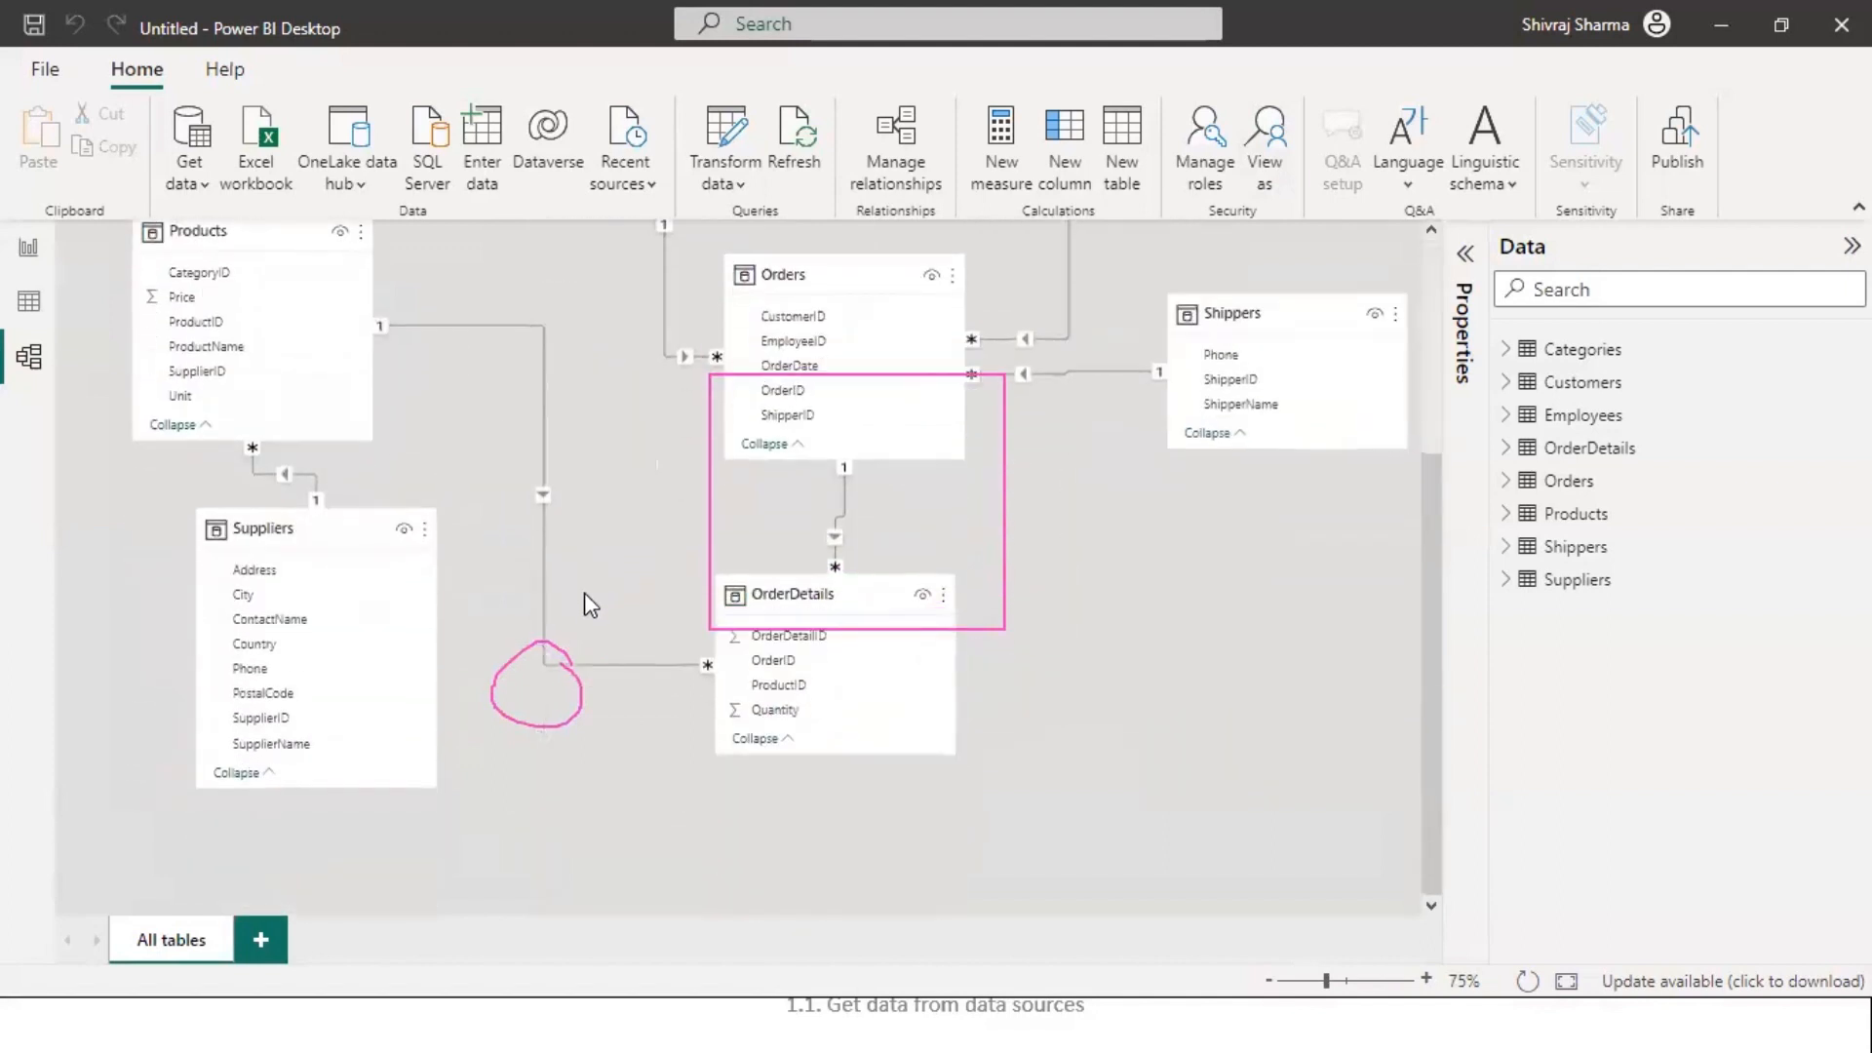
pyautogui.scroll(5, 442, 552)
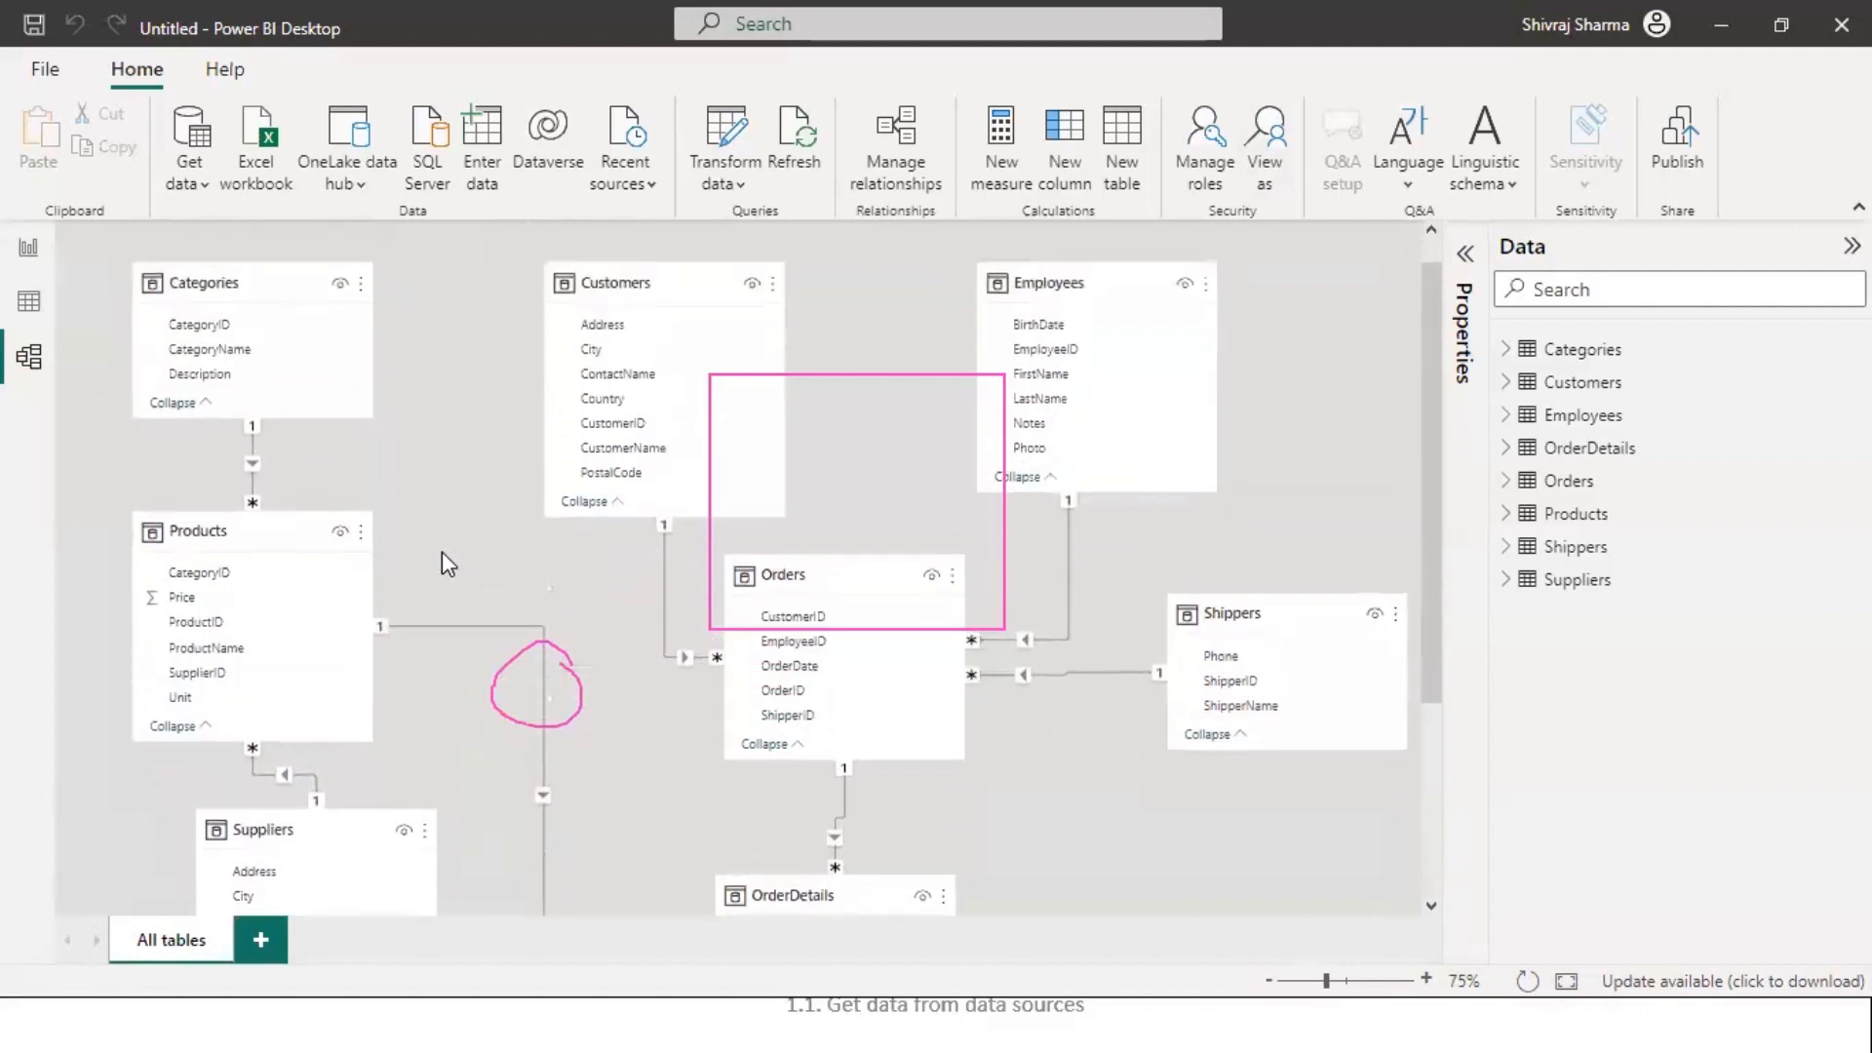
pyautogui.scroll(-3, 529, 661)
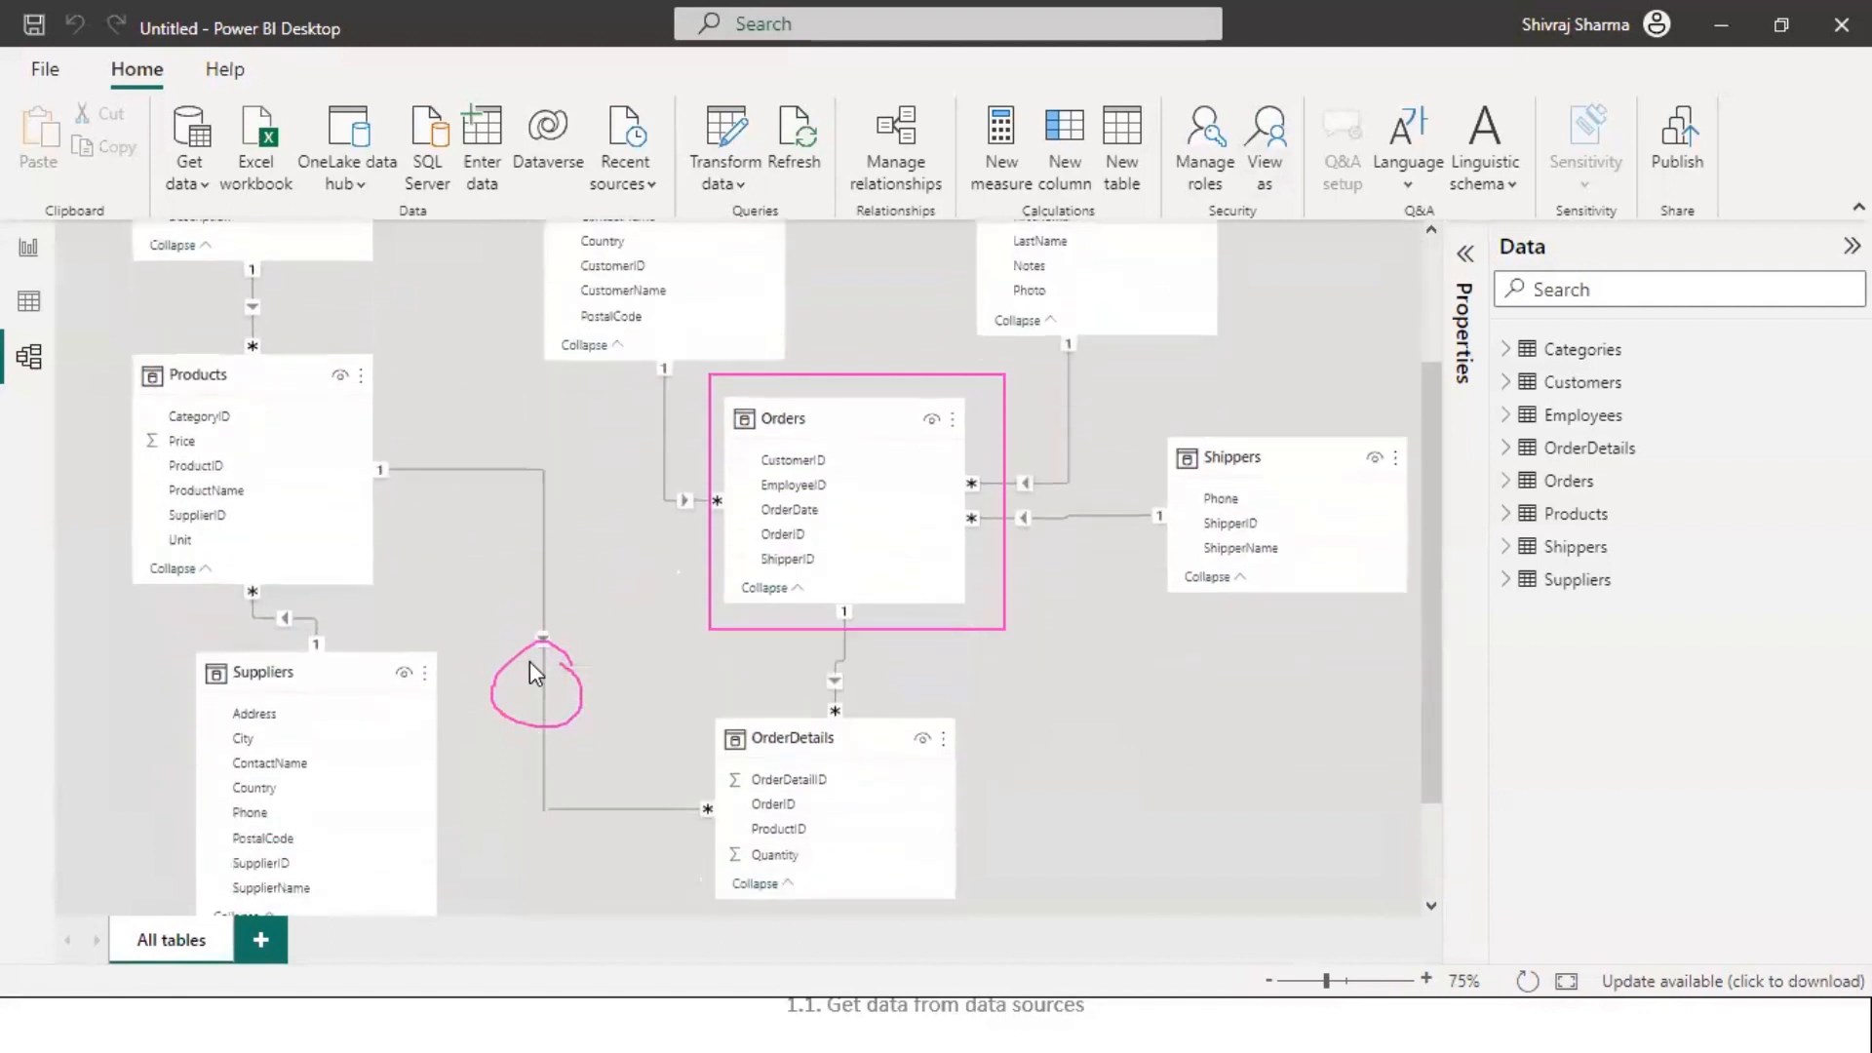
pyautogui.scroll(2, 530, 652)
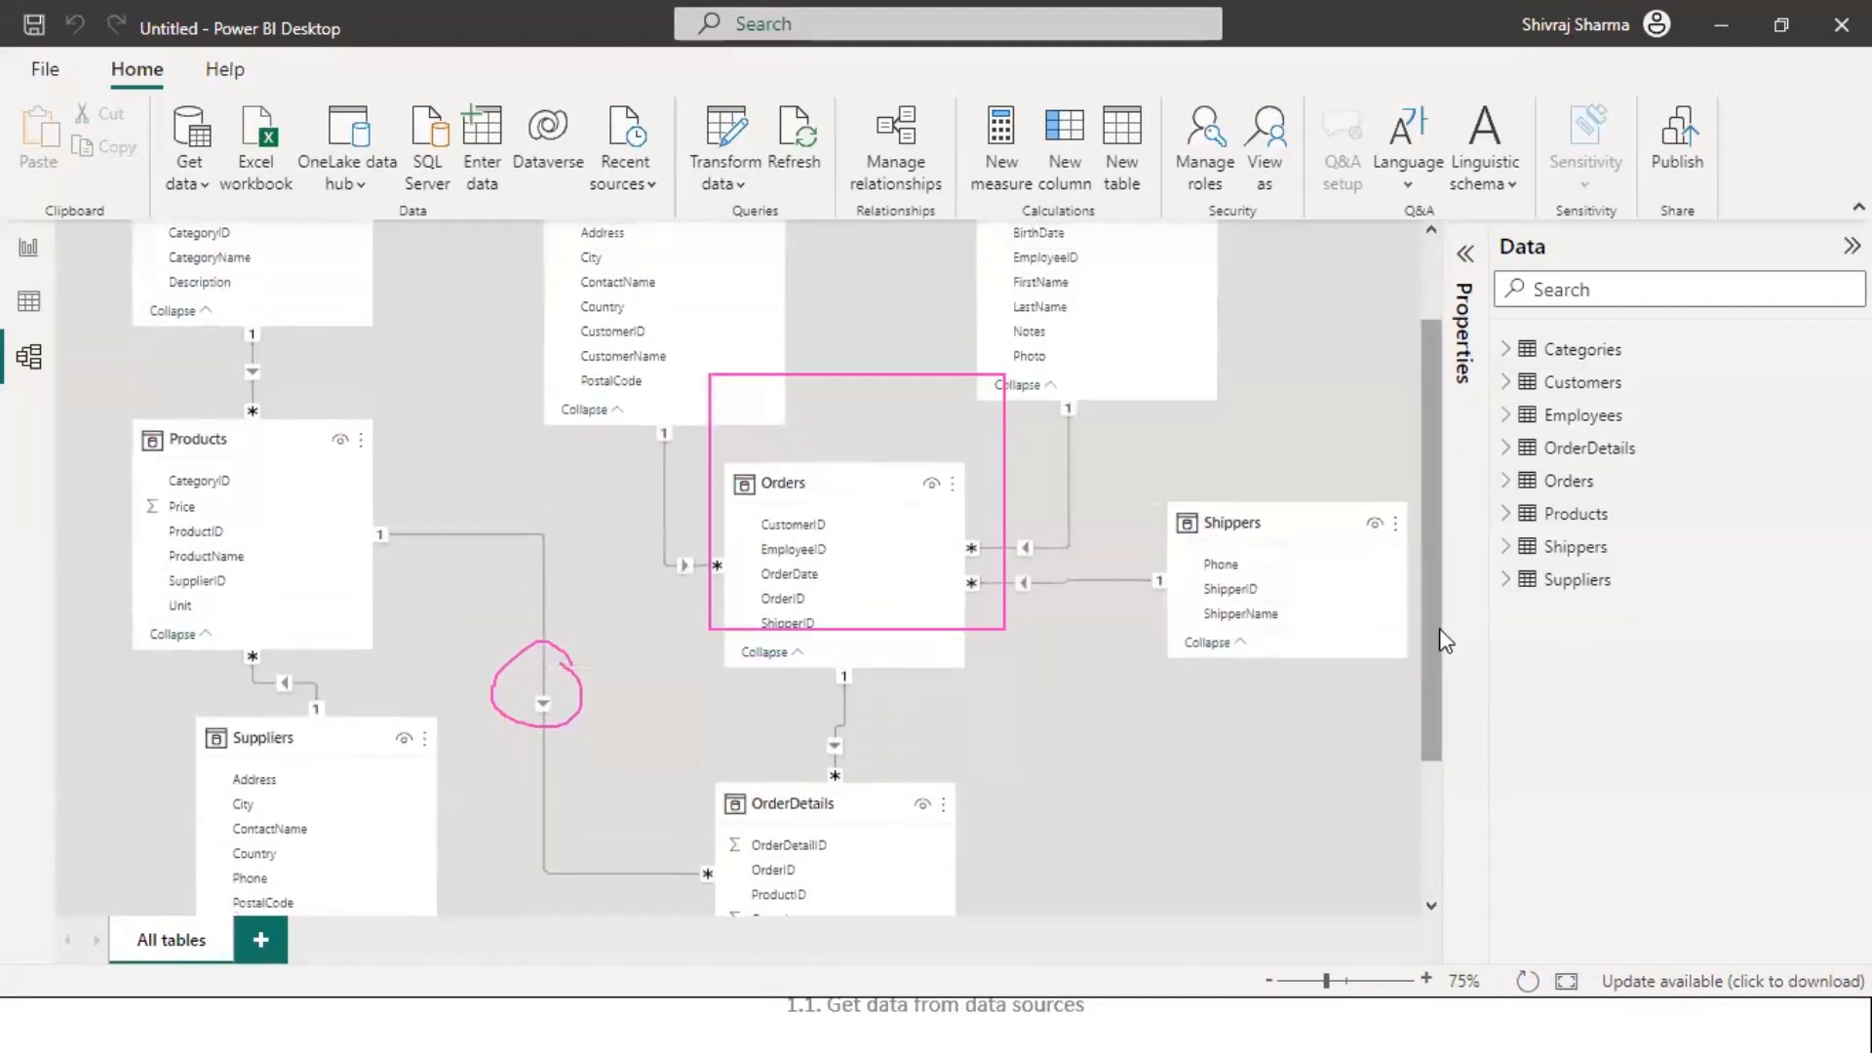
# - Examine how Orders links to Shippers and Employees in the model diagram, and check for a direct link between Employees and Shippers
pyautogui.moveTo(1434, 587)
pyautogui.mouseDown()
pyautogui.moveTo(1425, 560)
pyautogui.moveTo(1436, 648)
pyautogui.moveTo(1426, 620)
pyautogui.mouseUp()
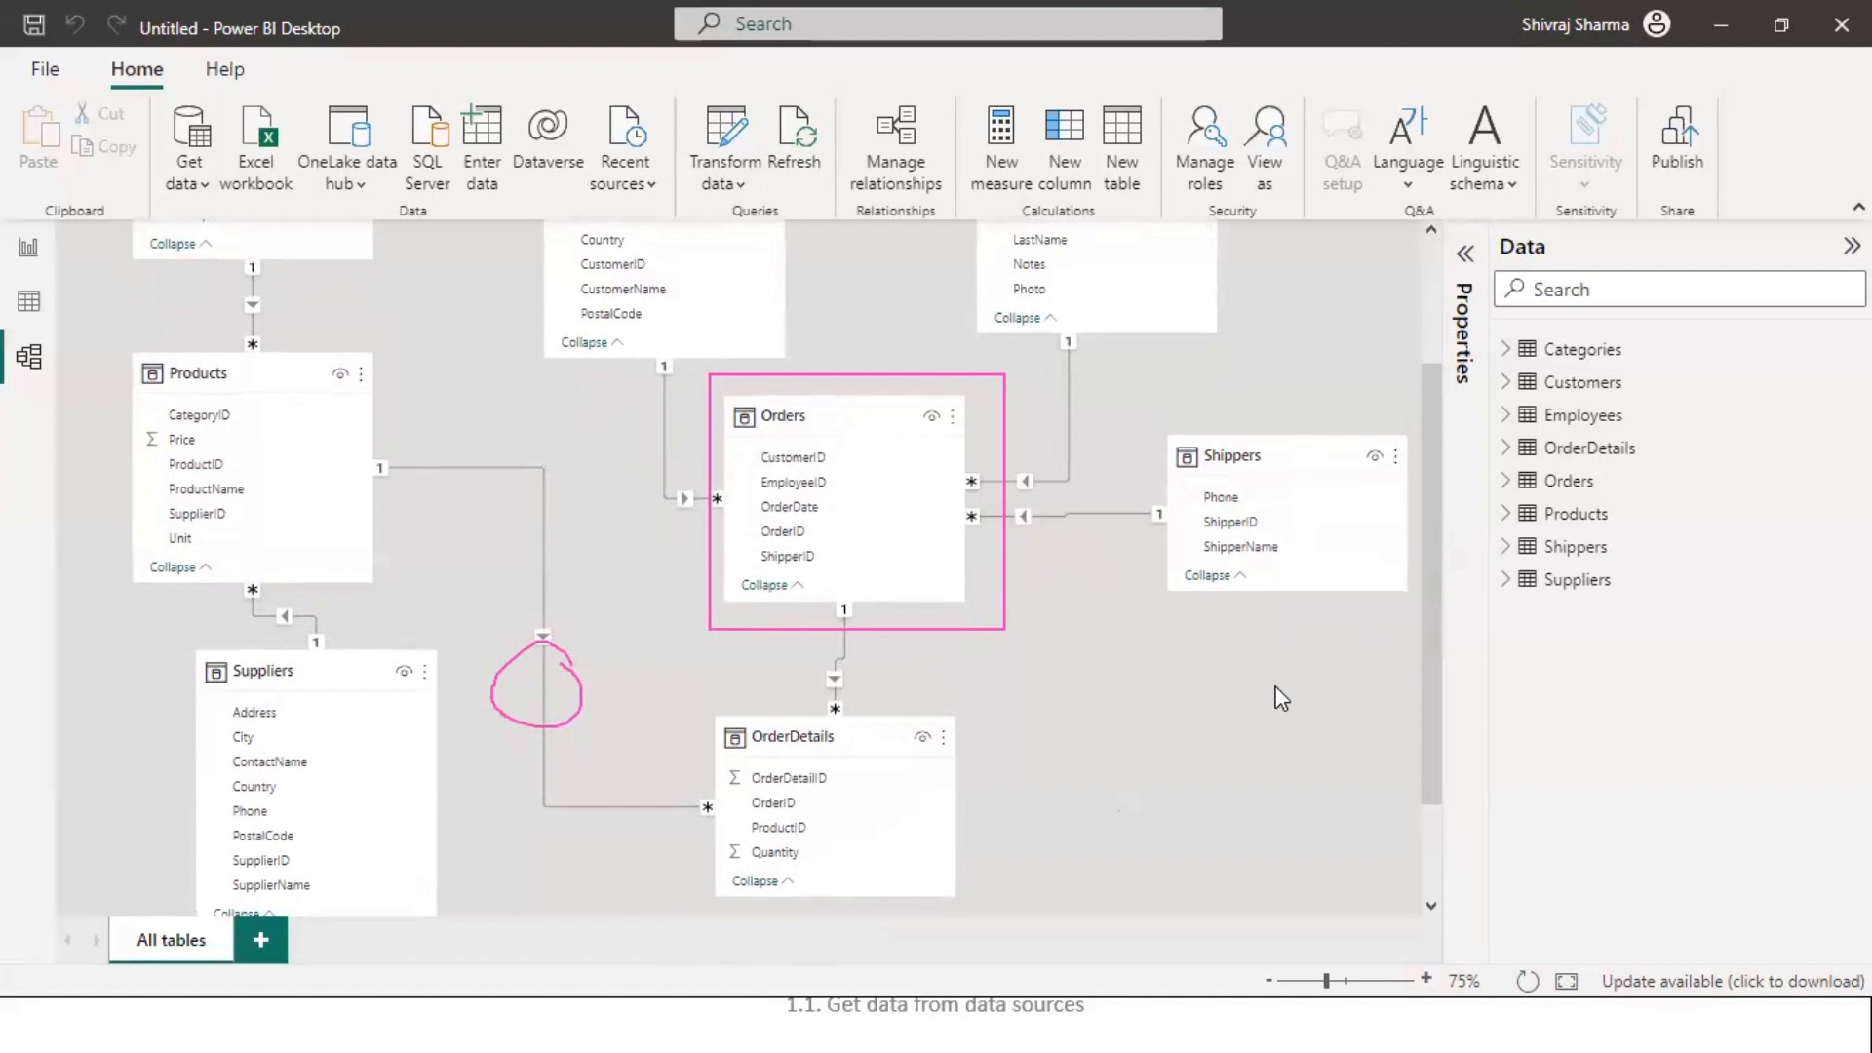
pyautogui.moveTo(216, 374)
pyautogui.moveTo(702, 727); pyautogui.dragTo(801, 690)
pyautogui.press('e')
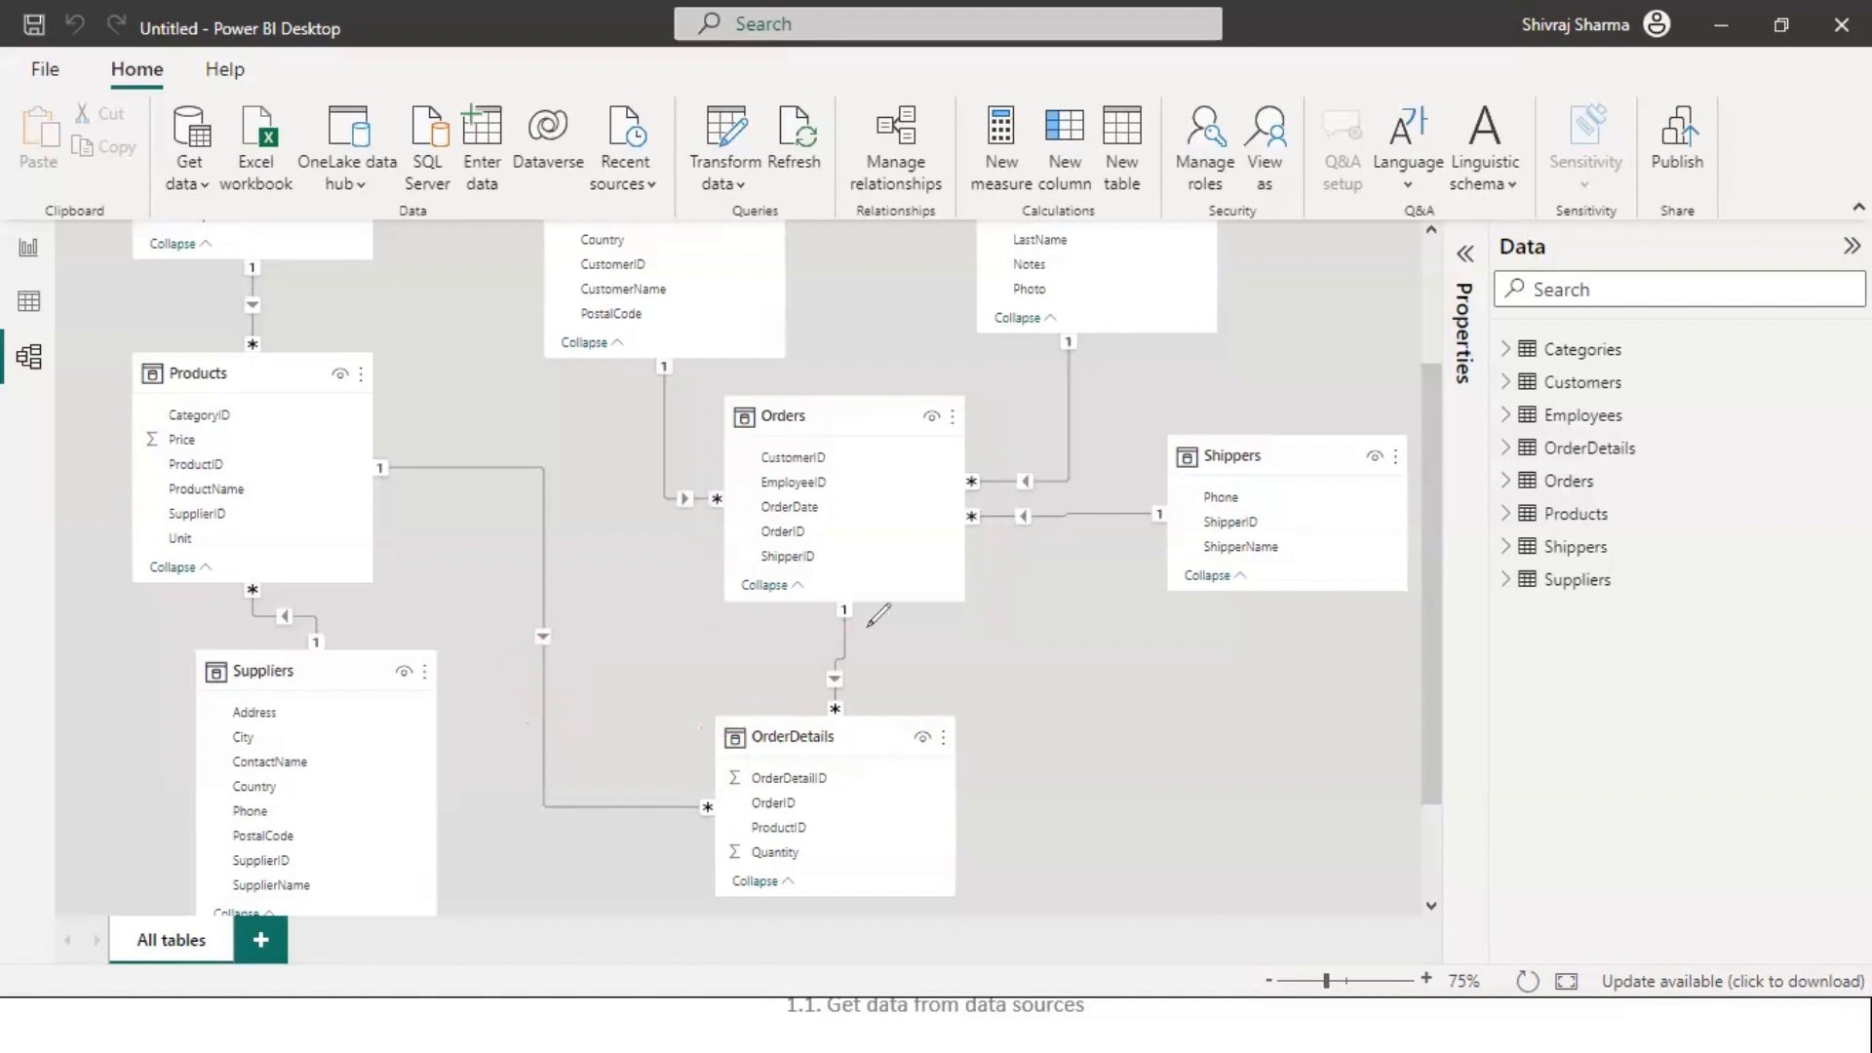
pyautogui.moveTo(916, 557)
pyautogui.mouseDown()
pyautogui.moveTo(1209, 553)
pyautogui.moveTo(1171, 576)
pyautogui.moveTo(909, 553)
pyautogui.moveTo(936, 569)
pyautogui.mouseUp()
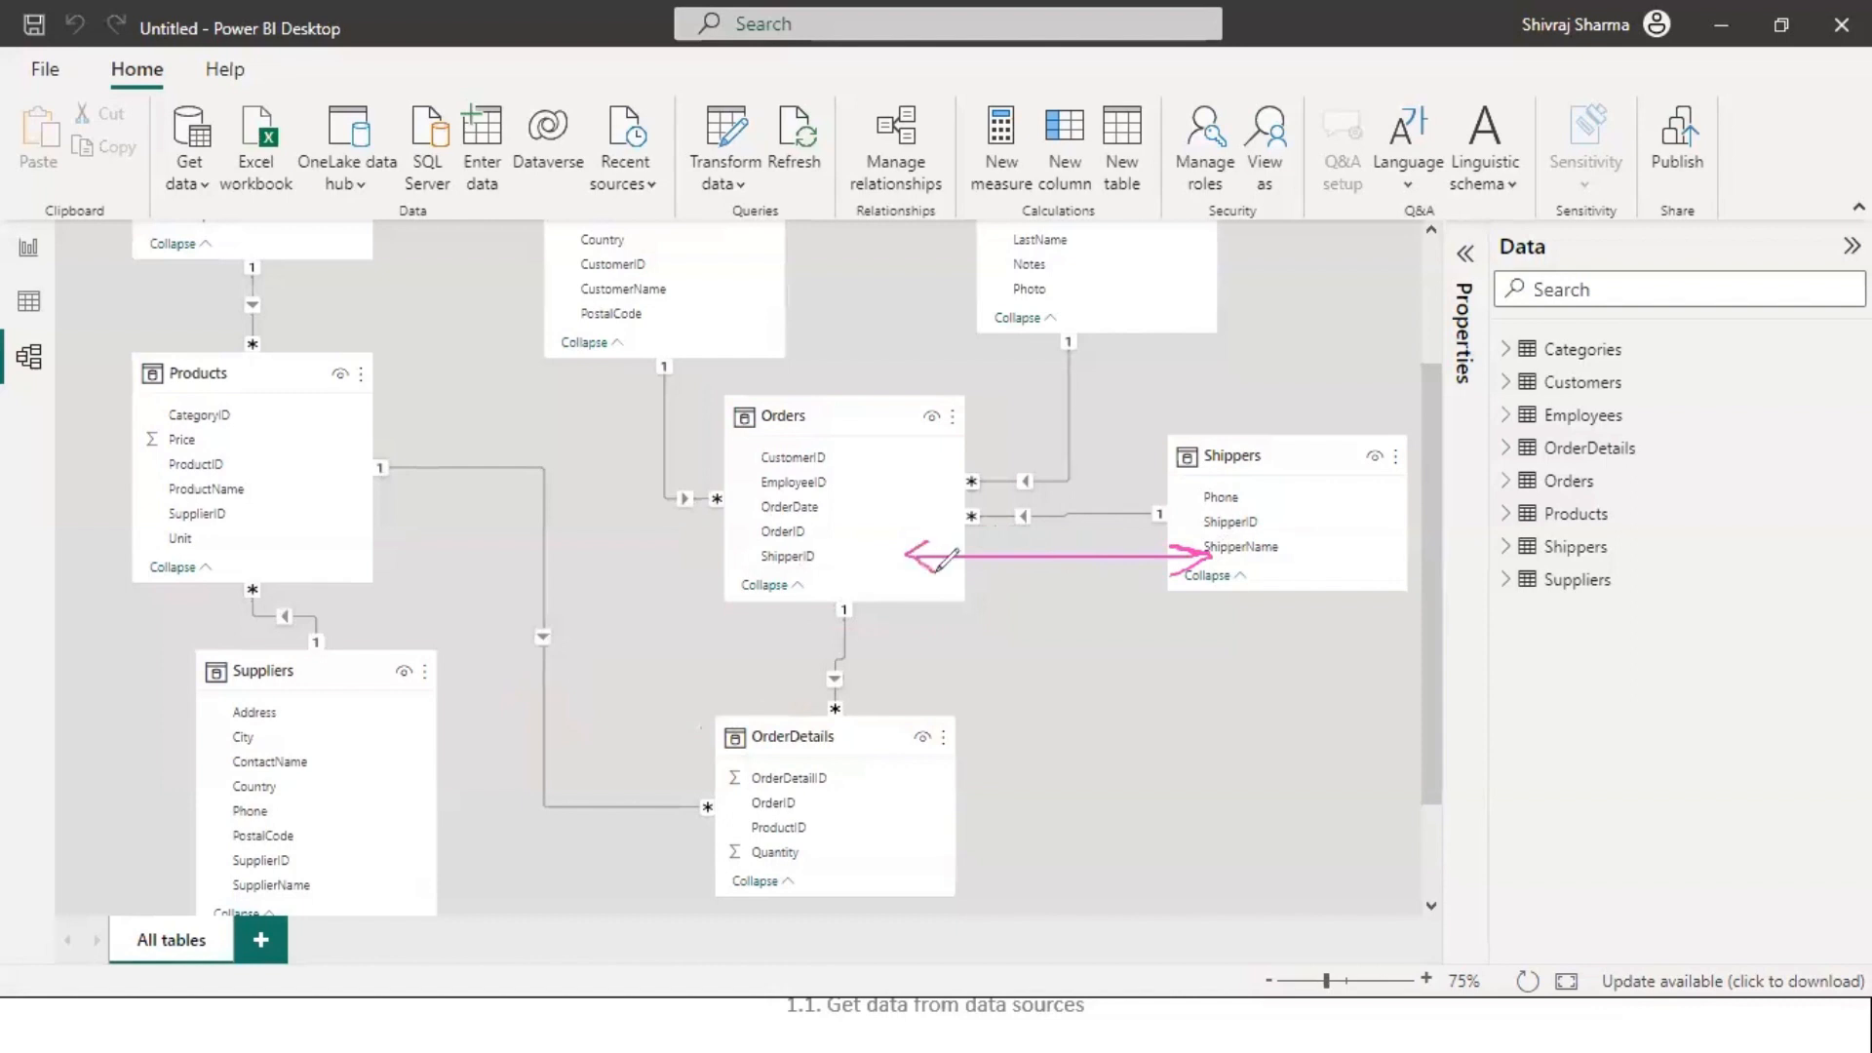
pyautogui.moveTo(909, 480)
pyautogui.mouseDown()
pyautogui.moveTo(1057, 441)
pyautogui.moveTo(1072, 265)
pyautogui.moveTo(1045, 308)
pyautogui.mouseUp()
pyautogui.moveTo(1072, 265); pyautogui.dragTo(1085, 283)
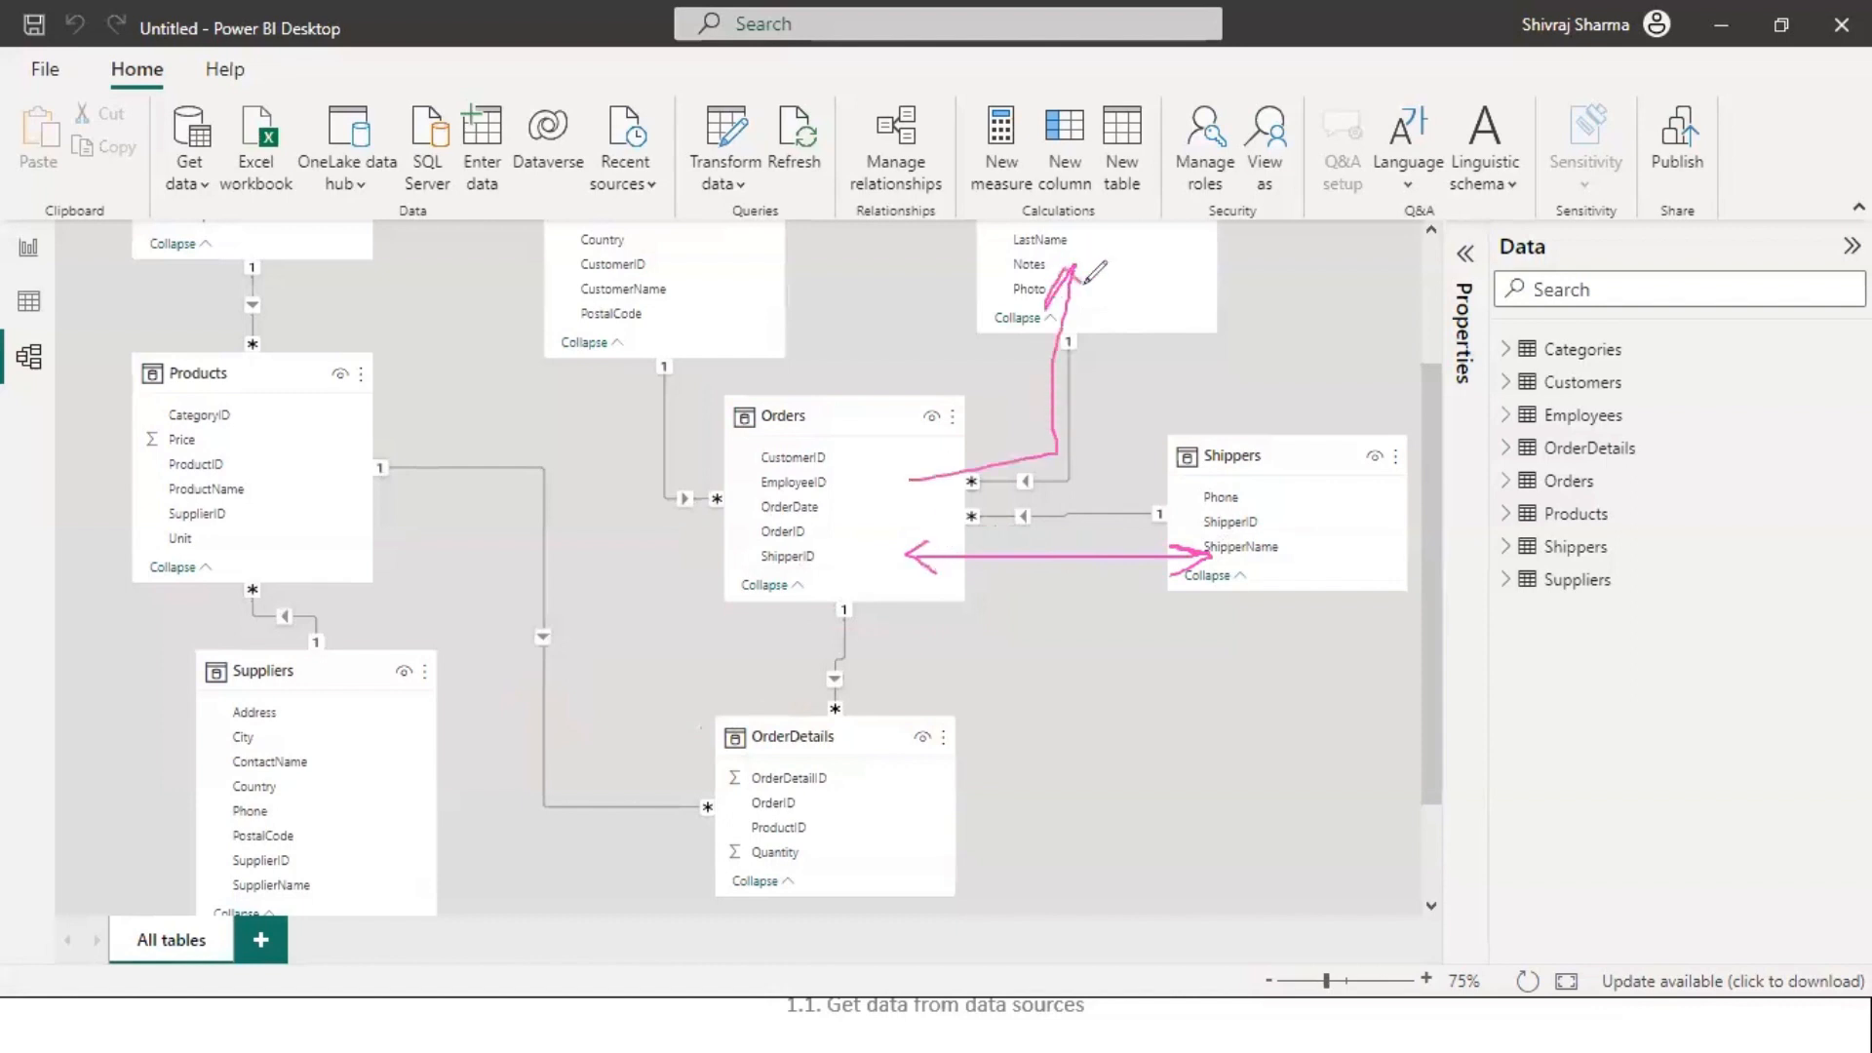
pyautogui.moveTo(924, 461)
pyautogui.mouseDown()
pyautogui.moveTo(884, 493)
pyautogui.moveTo(925, 515)
pyautogui.mouseUp()
pyautogui.moveTo(1153, 286); pyautogui.dragTo(1238, 450)
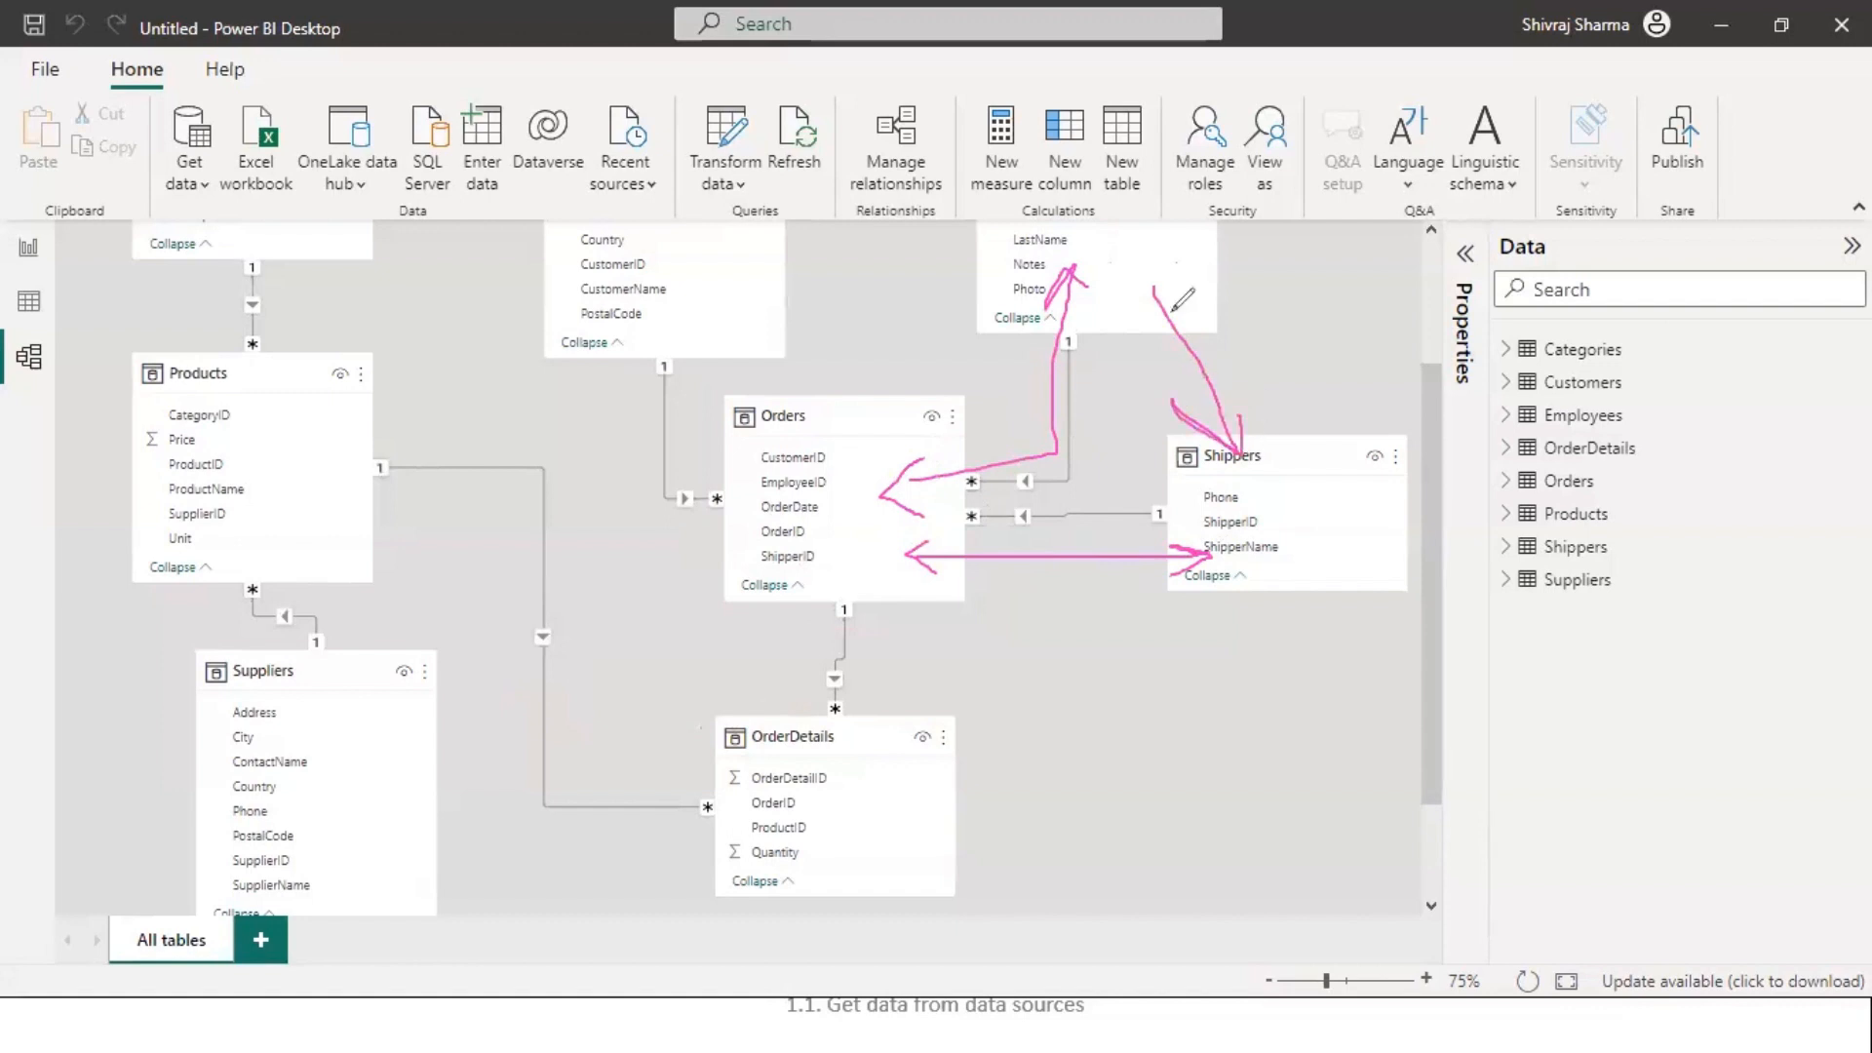
pyautogui.moveTo(1142, 336)
pyautogui.mouseDown()
pyautogui.moveTo(1155, 285)
pyautogui.moveTo(1191, 304)
pyautogui.mouseUp()
# - Examine the link between Customers and Orders, and compare the direct and indirect connections among Customers, Employees and Shippers
pyautogui.moveTo(738, 300); pyautogui.dragTo(789, 470)
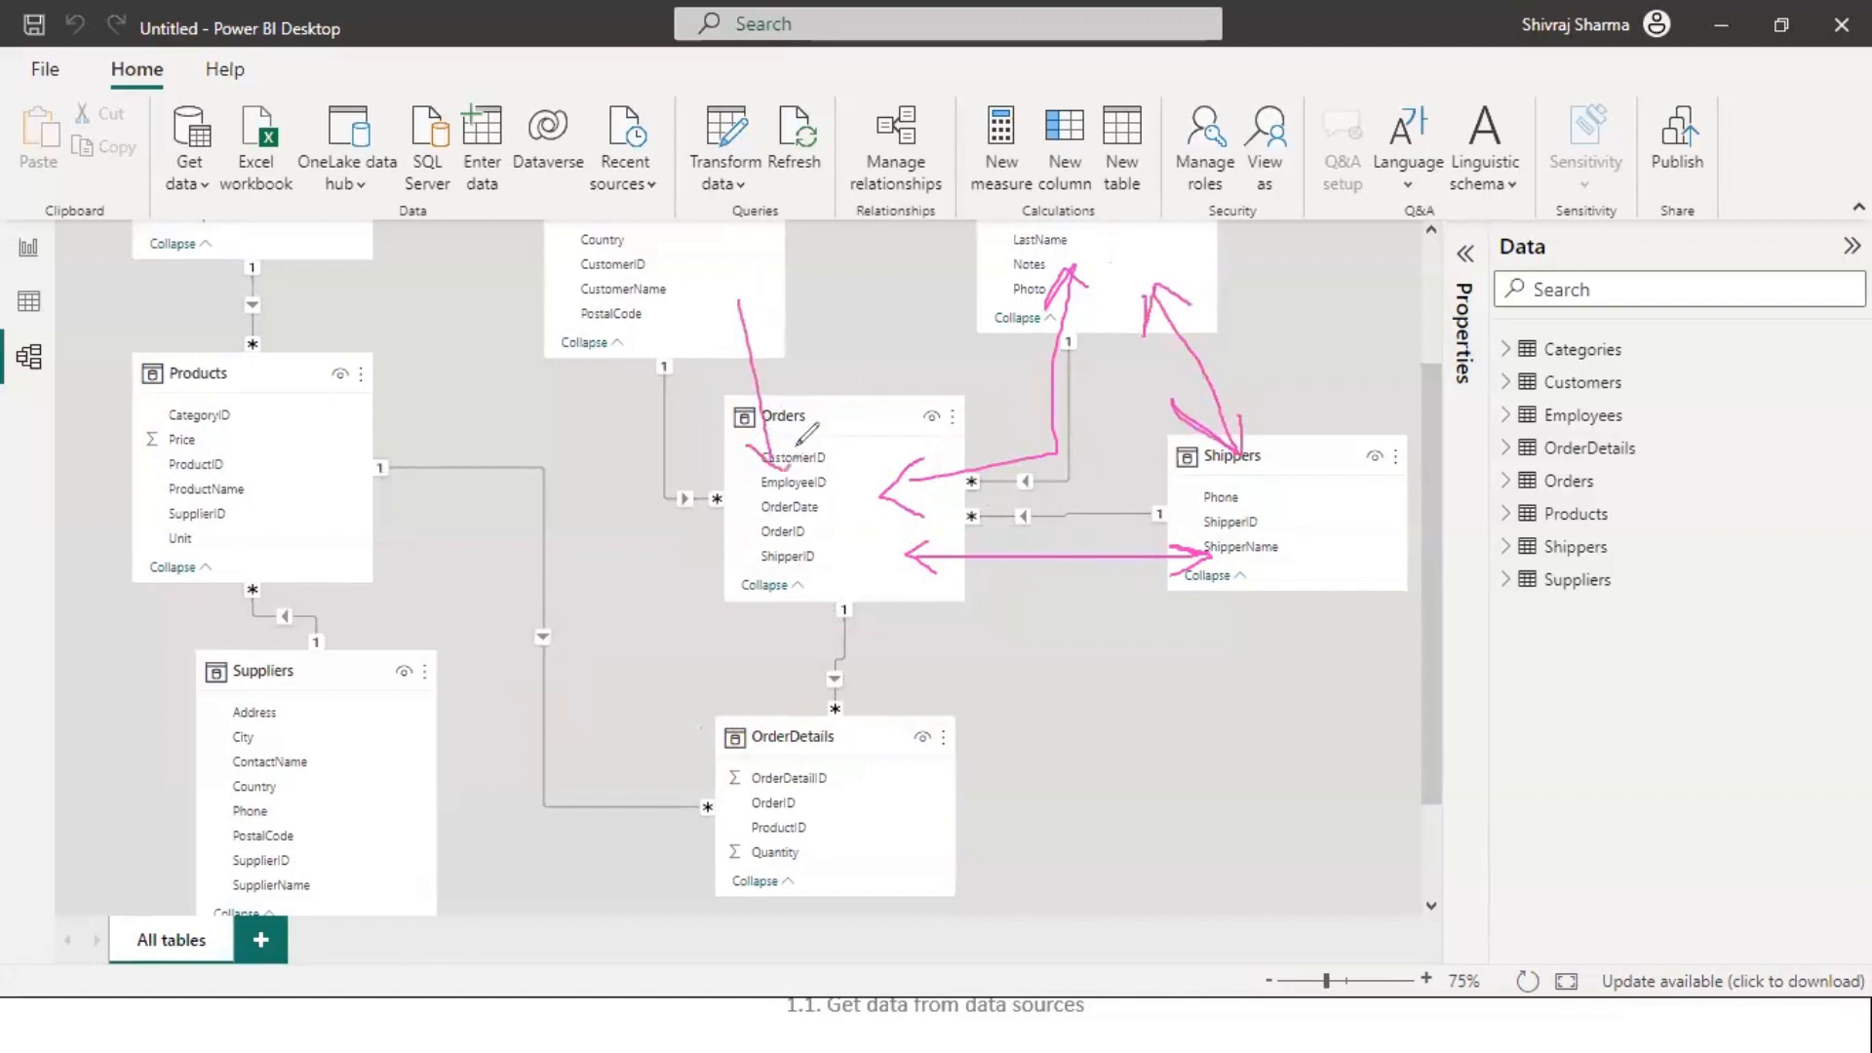
pyautogui.moveTo(726, 332)
pyautogui.mouseDown()
pyautogui.moveTo(740, 302)
pyautogui.moveTo(784, 341)
pyautogui.mouseUp()
pyautogui.moveTo(750, 260); pyautogui.dragTo(1018, 255)
pyautogui.moveTo(1019, 256); pyautogui.dragTo(983, 277)
pyautogui.moveTo(758, 242); pyautogui.dragTo(722, 260)
pyautogui.moveTo(722, 260); pyautogui.dragTo(762, 278)
pyautogui.moveTo(910, 224)
pyautogui.mouseDown()
pyautogui.moveTo(862, 295)
pyautogui.moveTo(907, 294)
pyautogui.mouseUp()
pyautogui.moveTo(1238, 325); pyautogui.dragTo(1181, 405)
pyautogui.moveTo(1176, 334); pyautogui.dragTo(1245, 386)
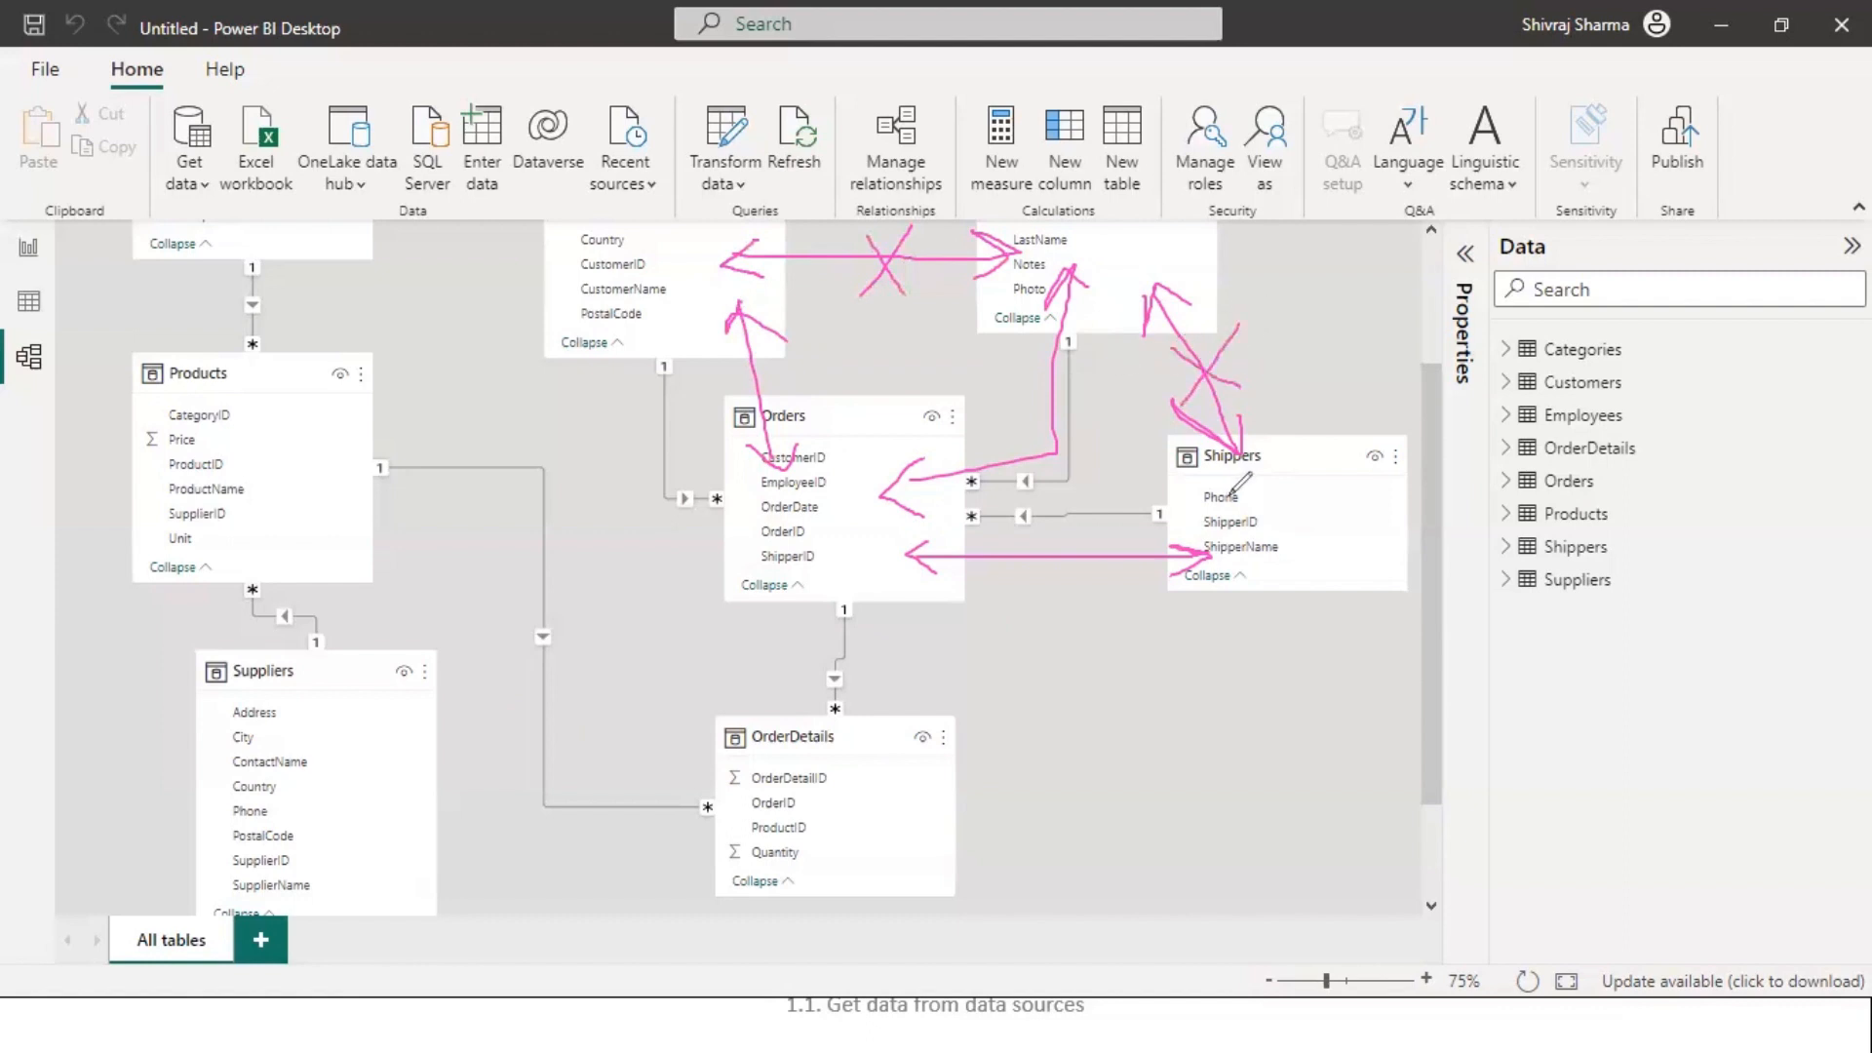
# - Examine the link between Orders and OrderDetails, check OrderDetails against Shippers, and consider the role of Orders as the fact table
pyautogui.moveTo(791, 585)
pyautogui.mouseDown()
pyautogui.moveTo(790, 753)
pyautogui.moveTo(809, 725)
pyautogui.moveTo(790, 562)
pyautogui.moveTo(808, 581)
pyautogui.mouseUp()
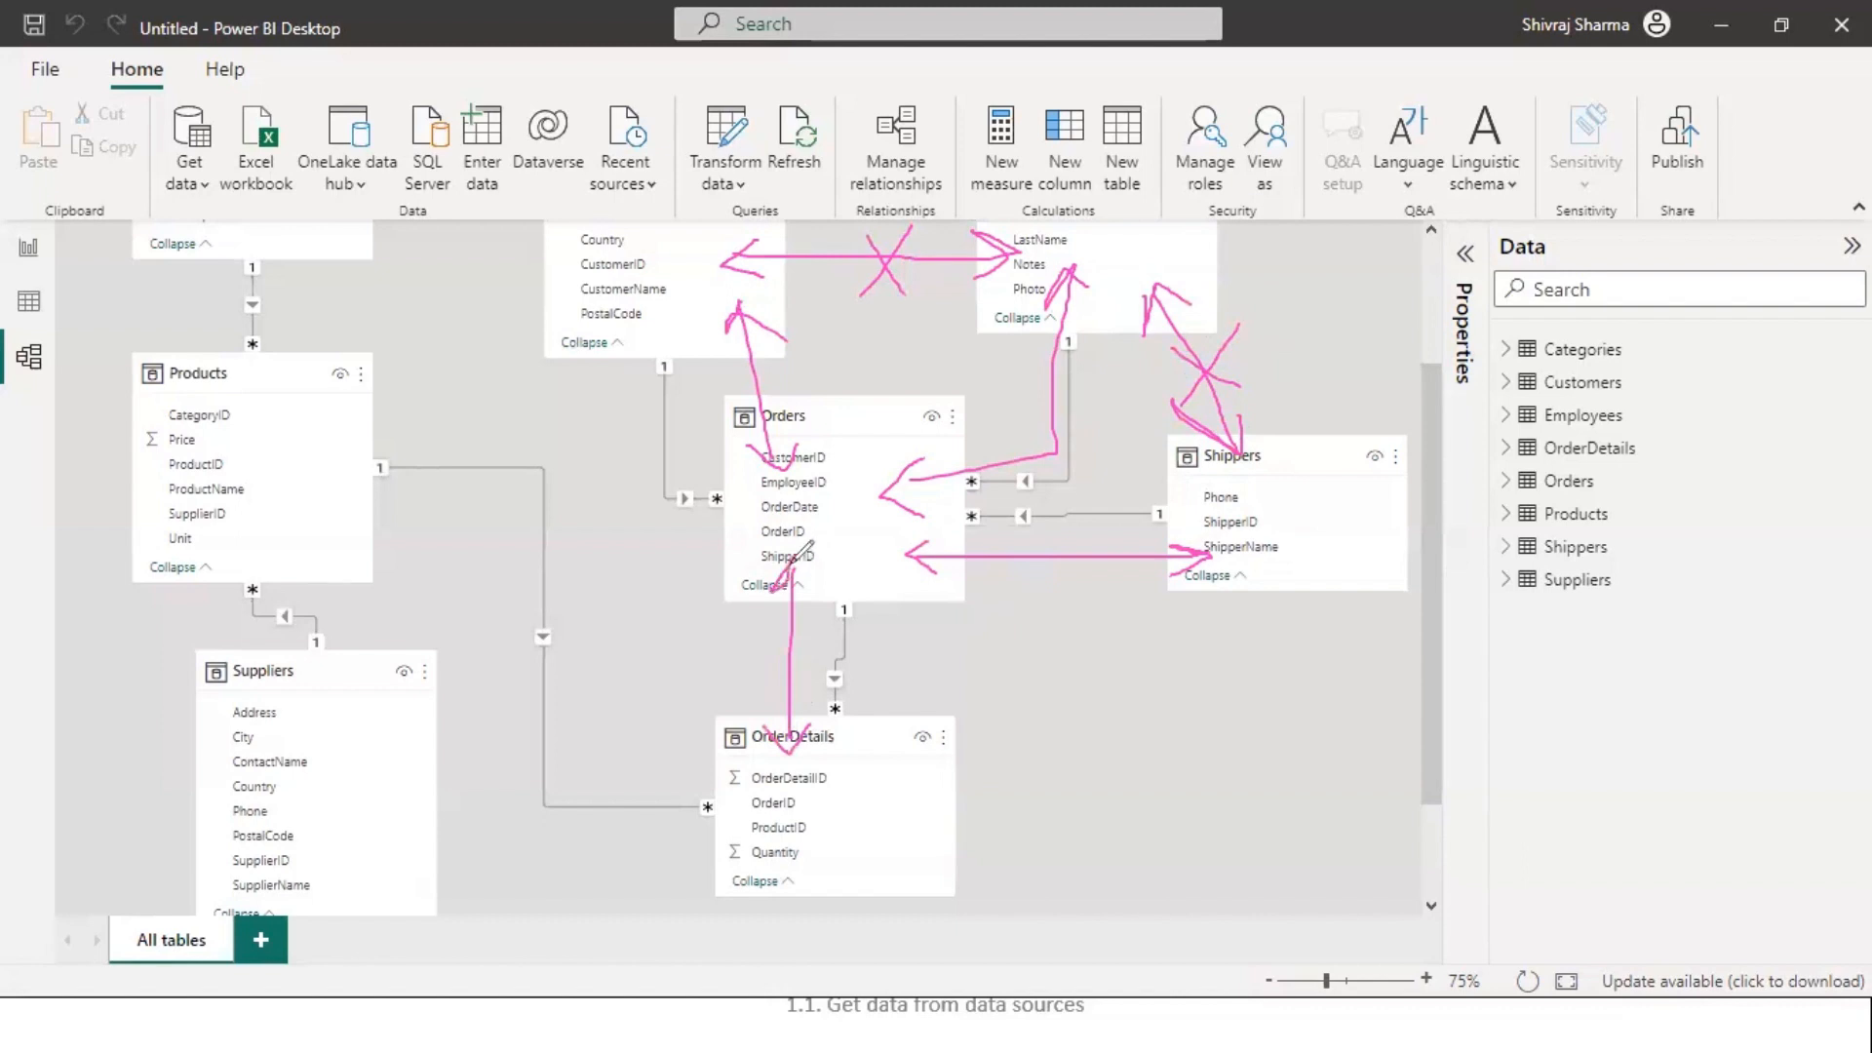
pyautogui.moveTo(916, 801)
pyautogui.mouseDown()
pyautogui.moveTo(1211, 583)
pyautogui.moveTo(1170, 573)
pyautogui.moveTo(1168, 663)
pyautogui.mouseUp()
pyautogui.moveTo(907, 770)
pyautogui.mouseDown()
pyautogui.moveTo(895, 829)
pyautogui.moveTo(970, 795)
pyautogui.mouseUp()
pyautogui.moveTo(1059, 637); pyautogui.dragTo(1025, 765)
pyautogui.moveTo(1002, 683); pyautogui.dragTo(1091, 702)
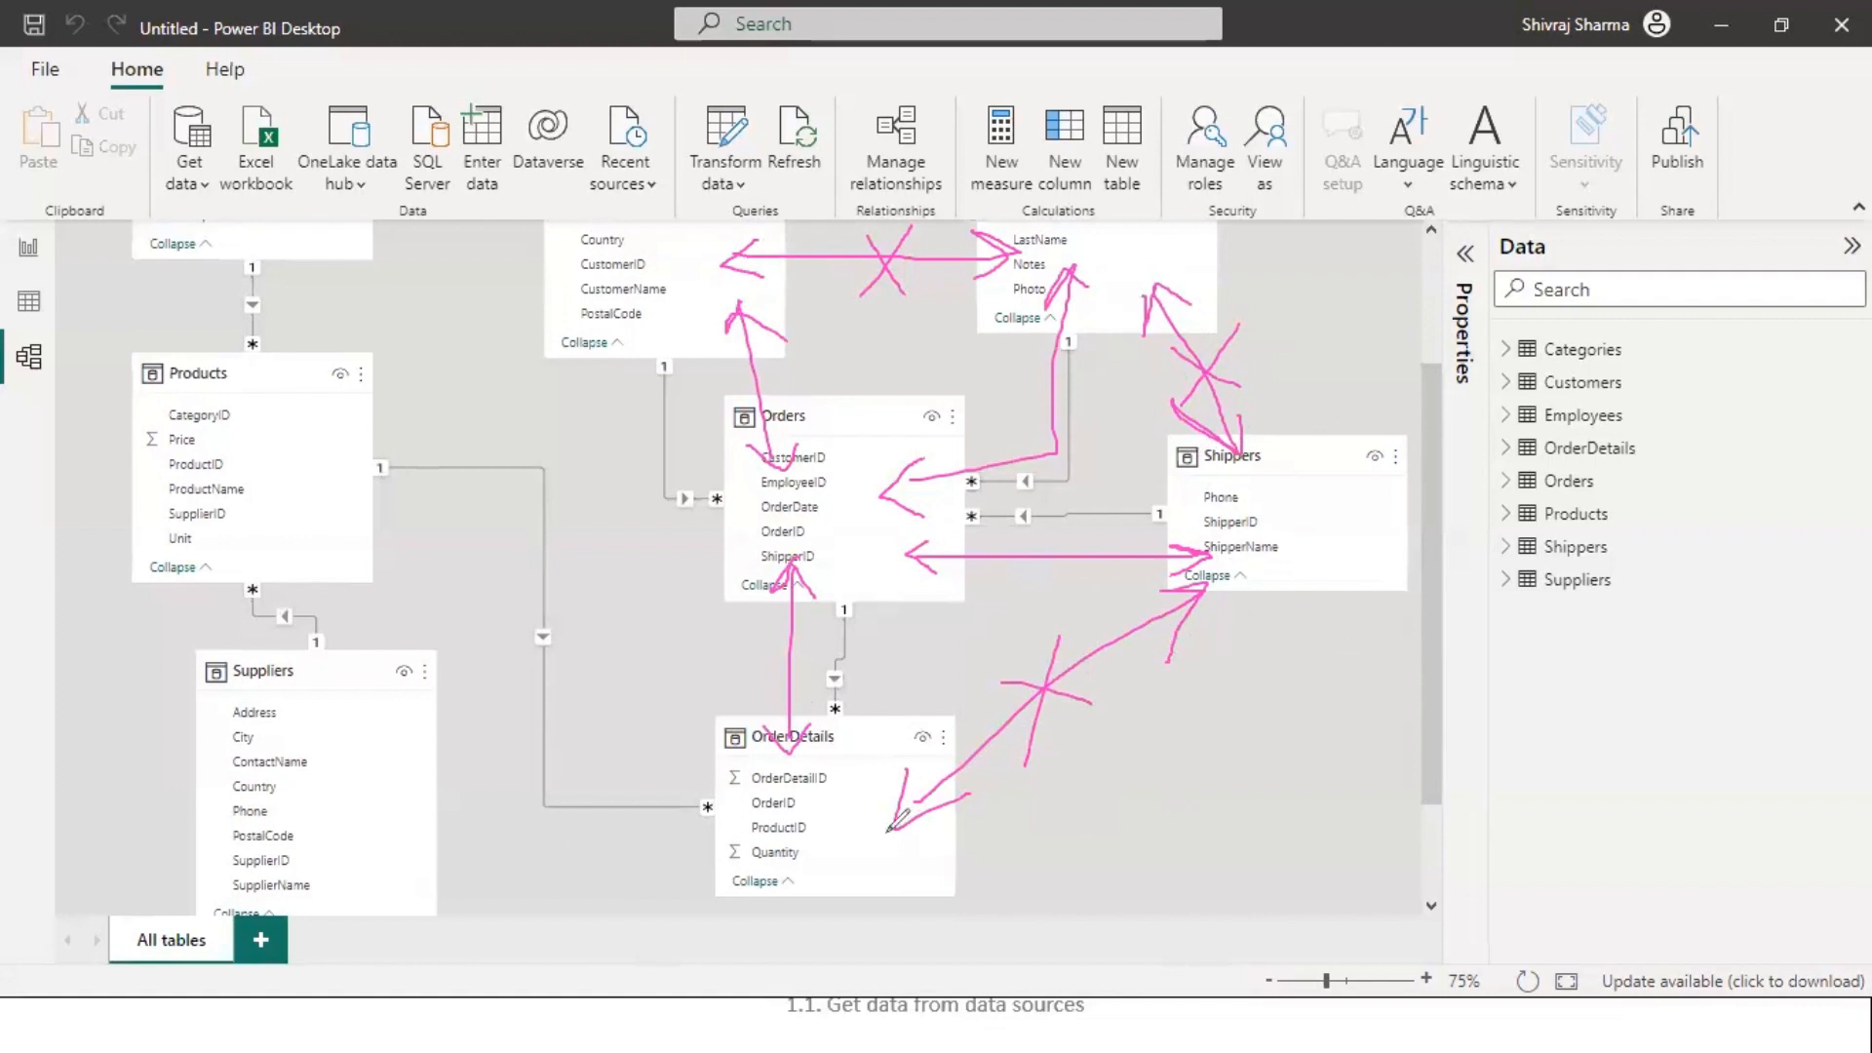
pyautogui.moveTo(833, 399)
pyautogui.mouseDown()
pyautogui.moveTo(770, 376)
pyautogui.moveTo(704, 427)
pyautogui.moveTo(785, 444)
pyautogui.moveTo(829, 394)
pyautogui.mouseUp()
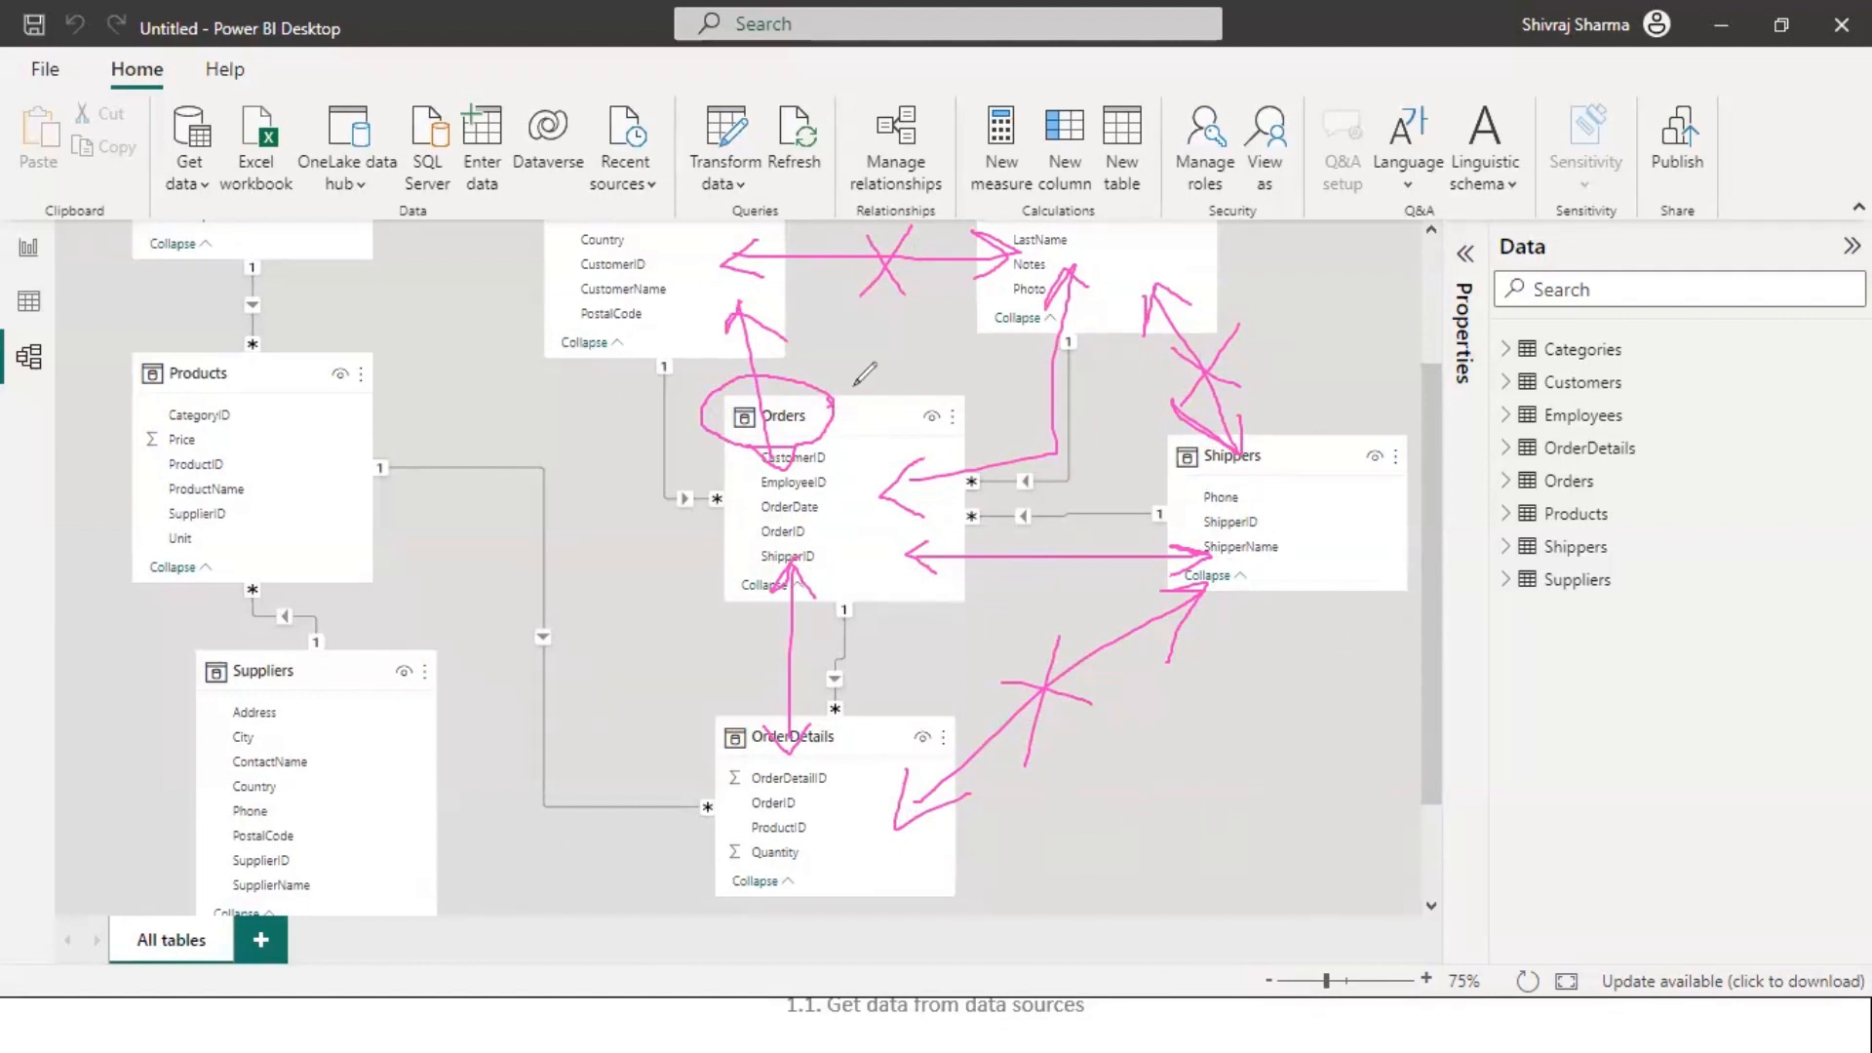
pyautogui.moveTo(859, 436)
pyautogui.mouseDown()
pyautogui.moveTo(855, 358)
pyautogui.moveTo(897, 422)
pyautogui.mouseUp()
pyautogui.moveTo(916, 397)
pyautogui.mouseDown()
pyautogui.moveTo(929, 420)
pyautogui.moveTo(952, 410)
pyautogui.moveTo(942, 370)
pyautogui.mouseUp()
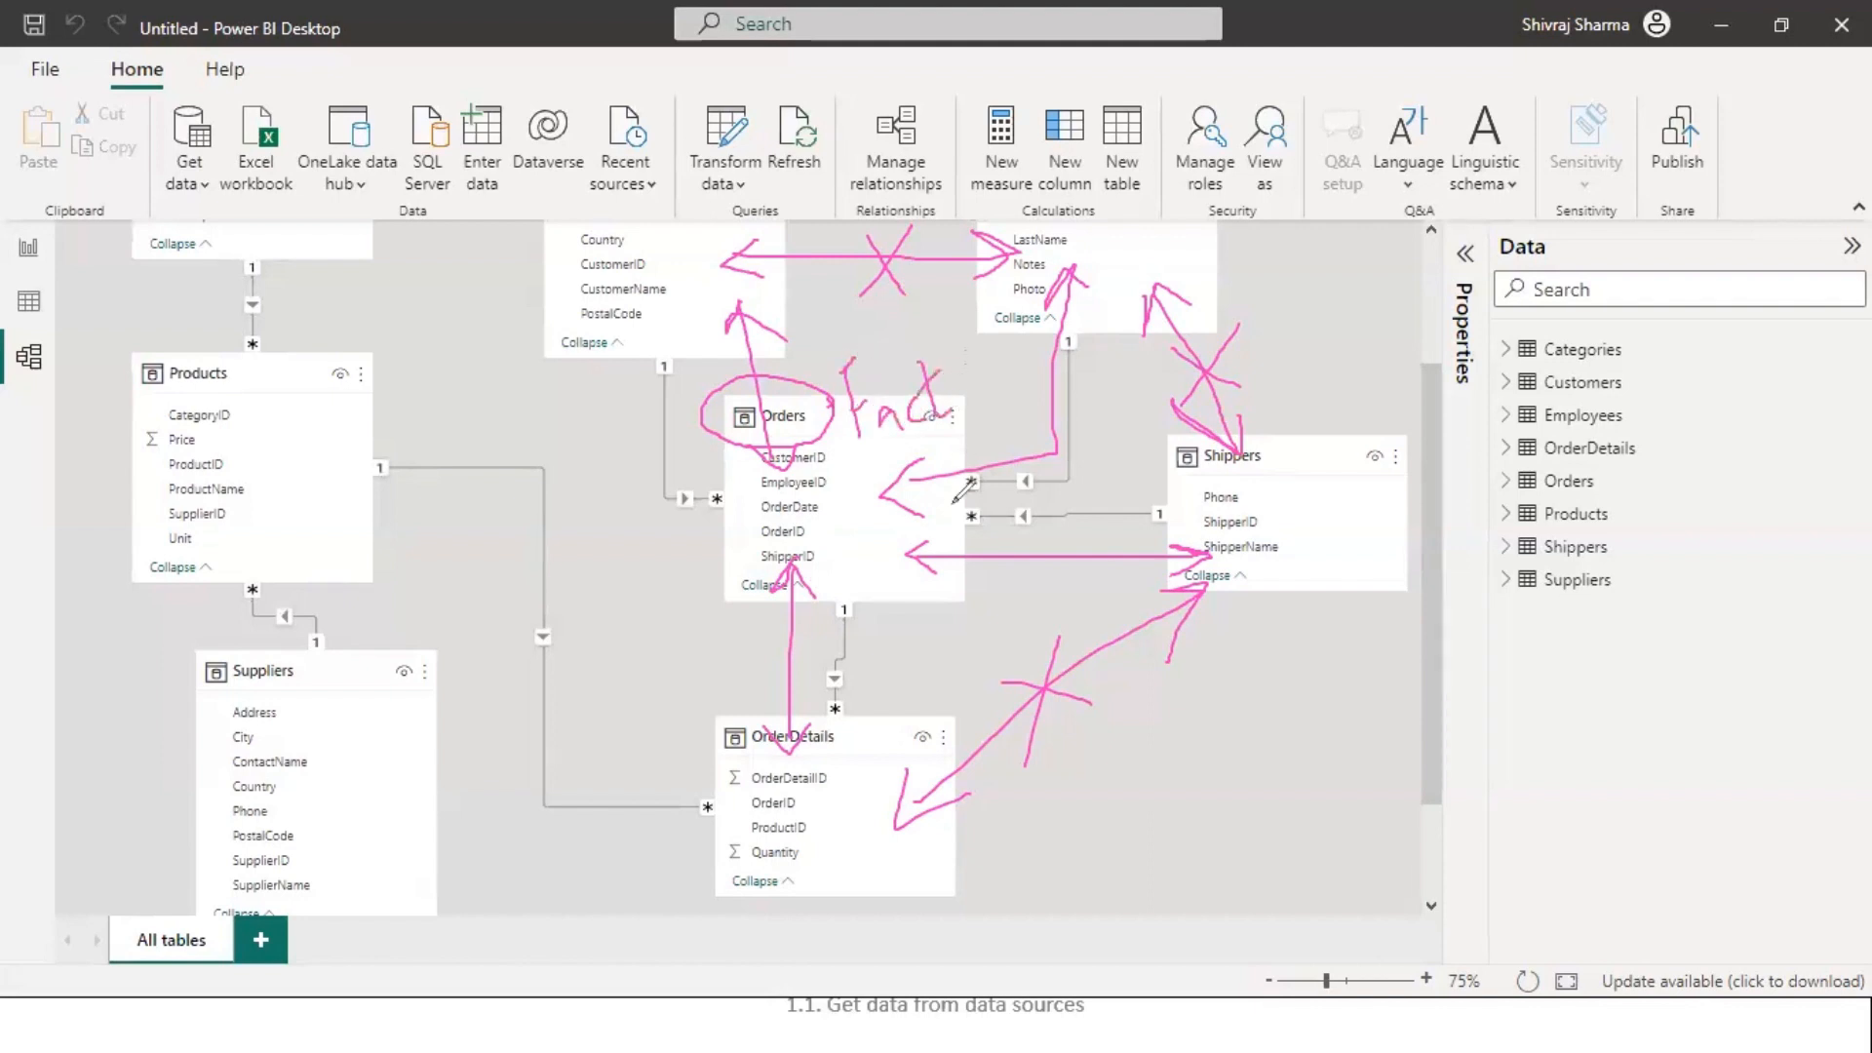
pyautogui.moveTo(861, 453); pyautogui.dragTo(967, 431)
pyautogui.press('e')
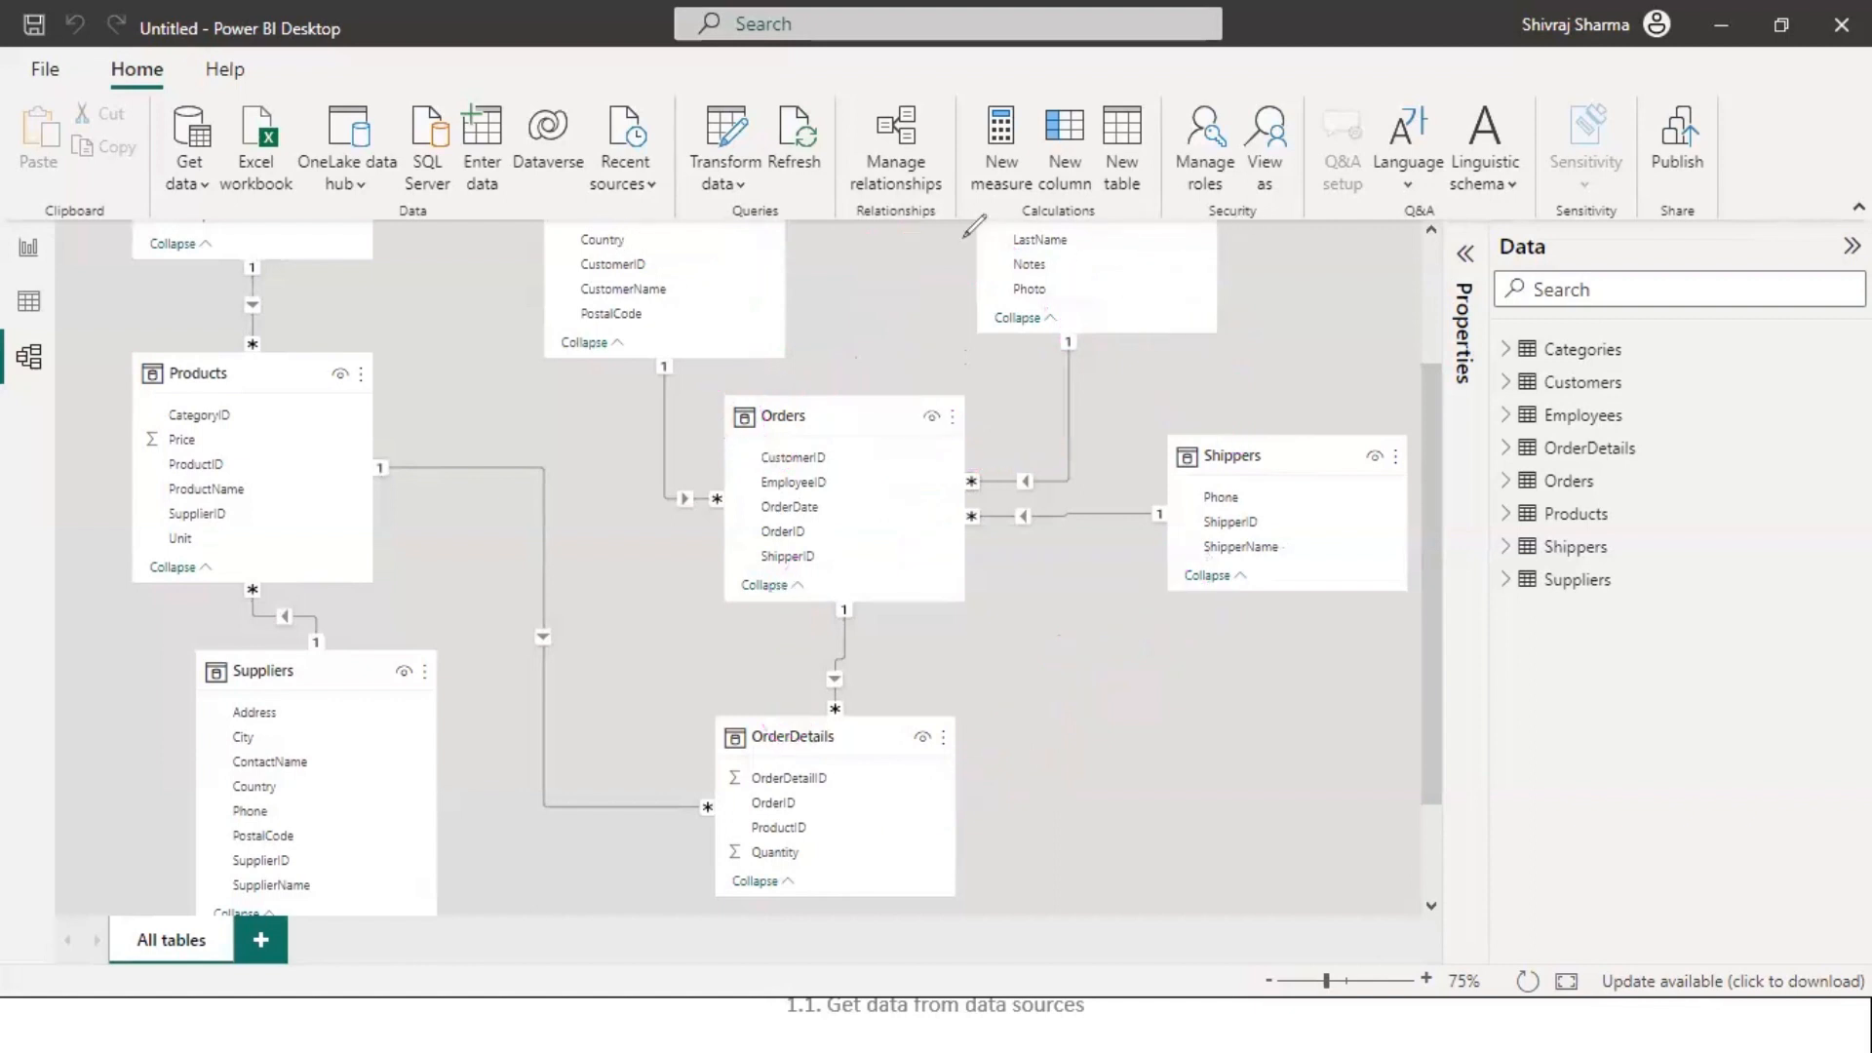
pyautogui.press('Escape')
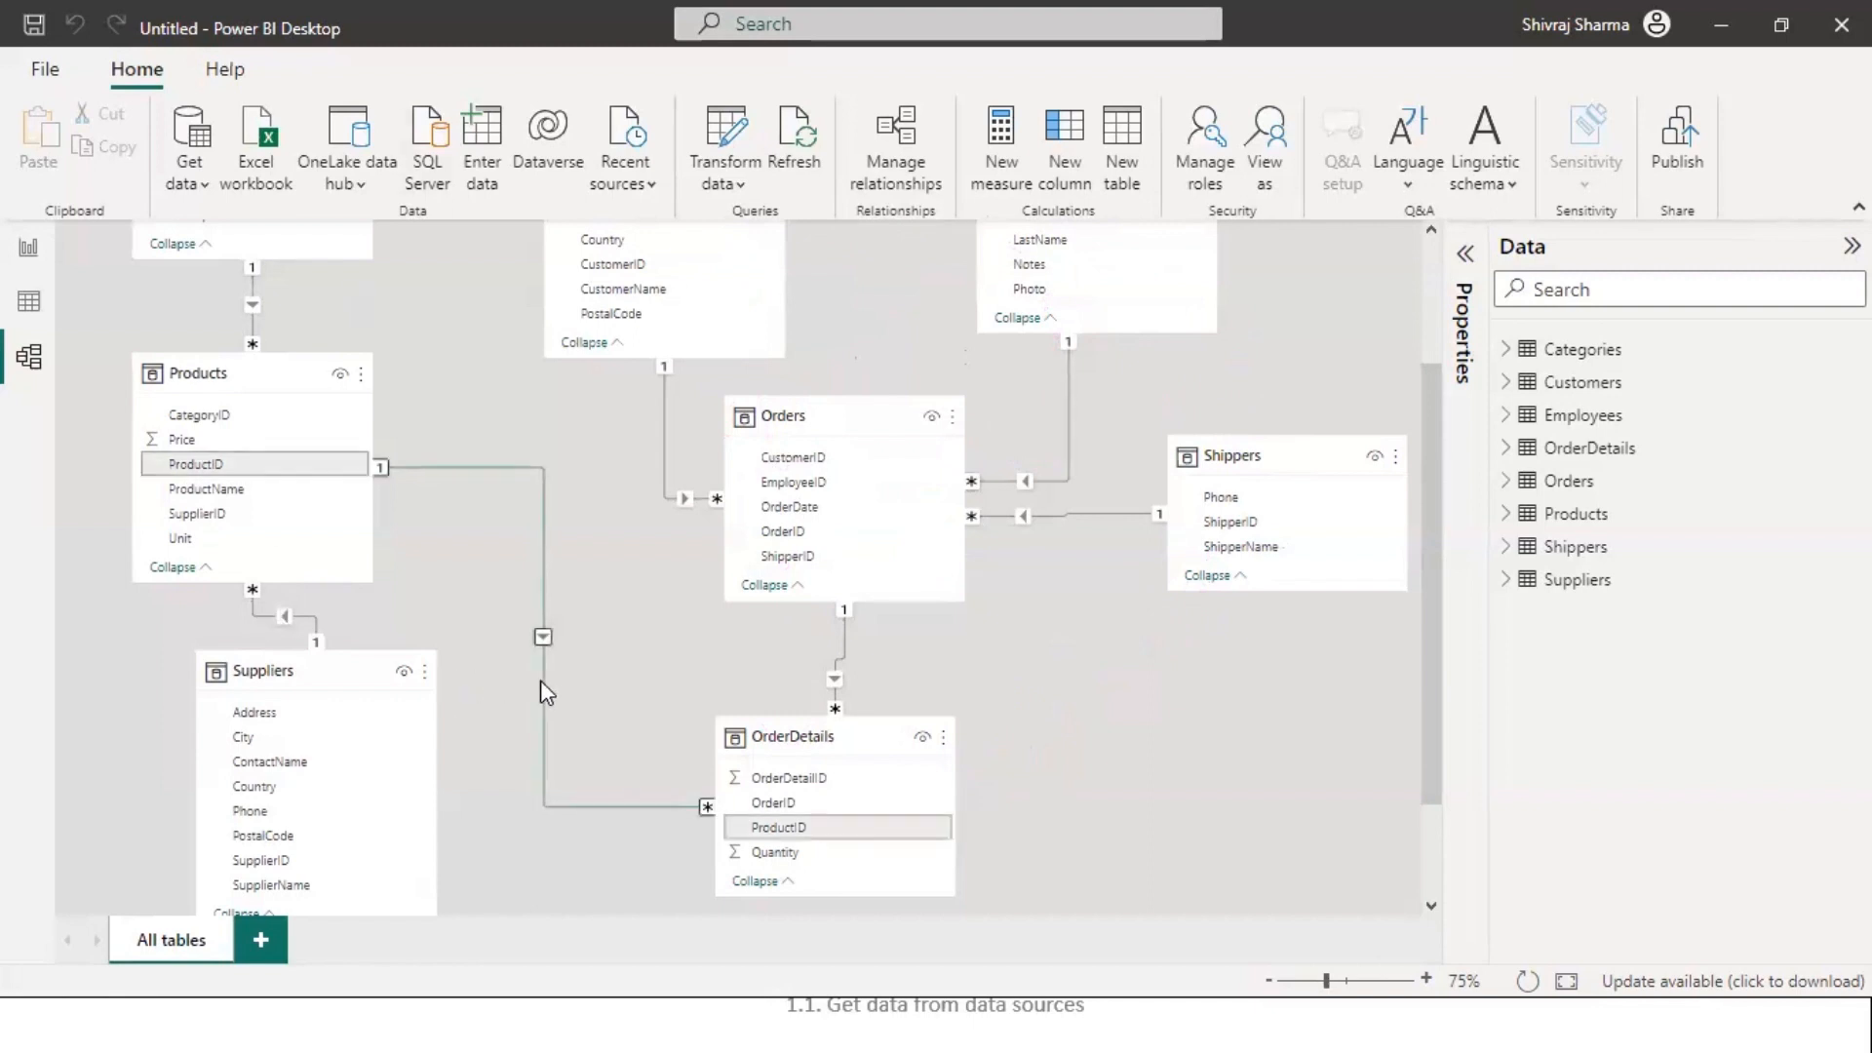
# - Delete the relationship between Products and OrderDetails
pyautogui.click(542, 681)
pyautogui.press('Delete')
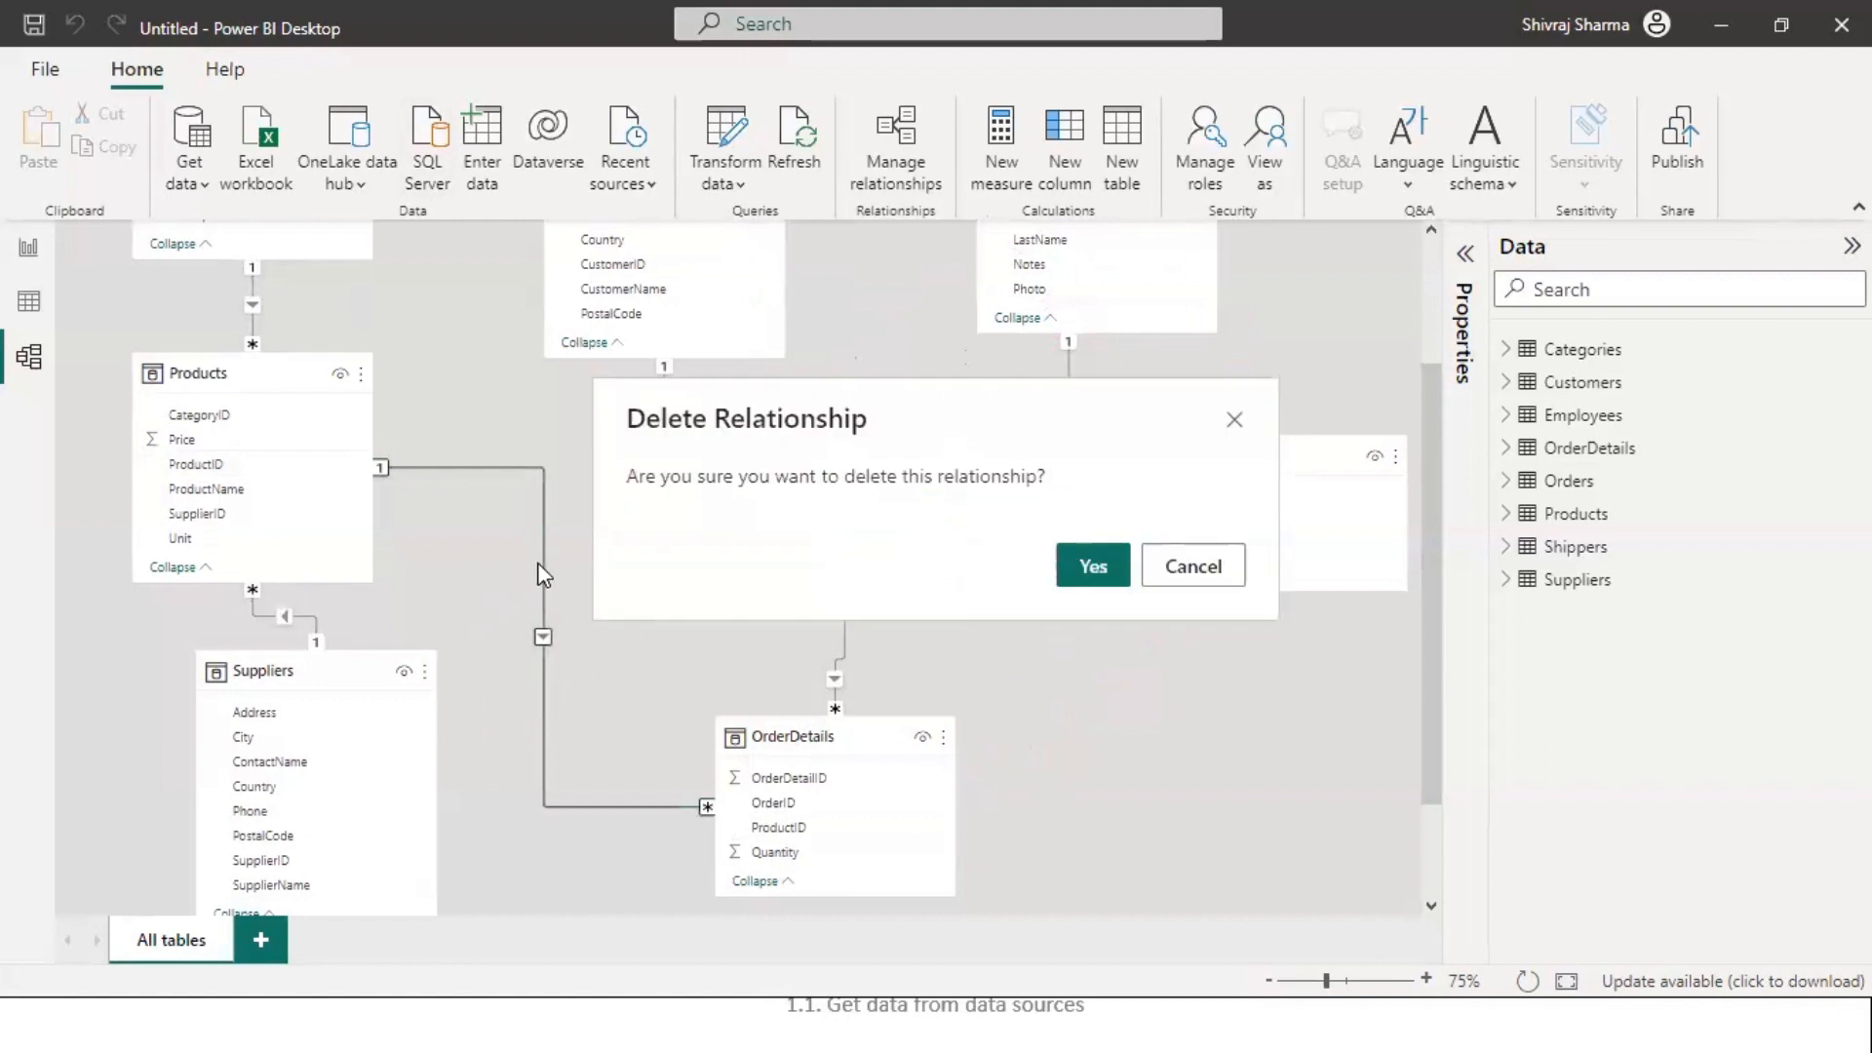
pyautogui.click(1093, 567)
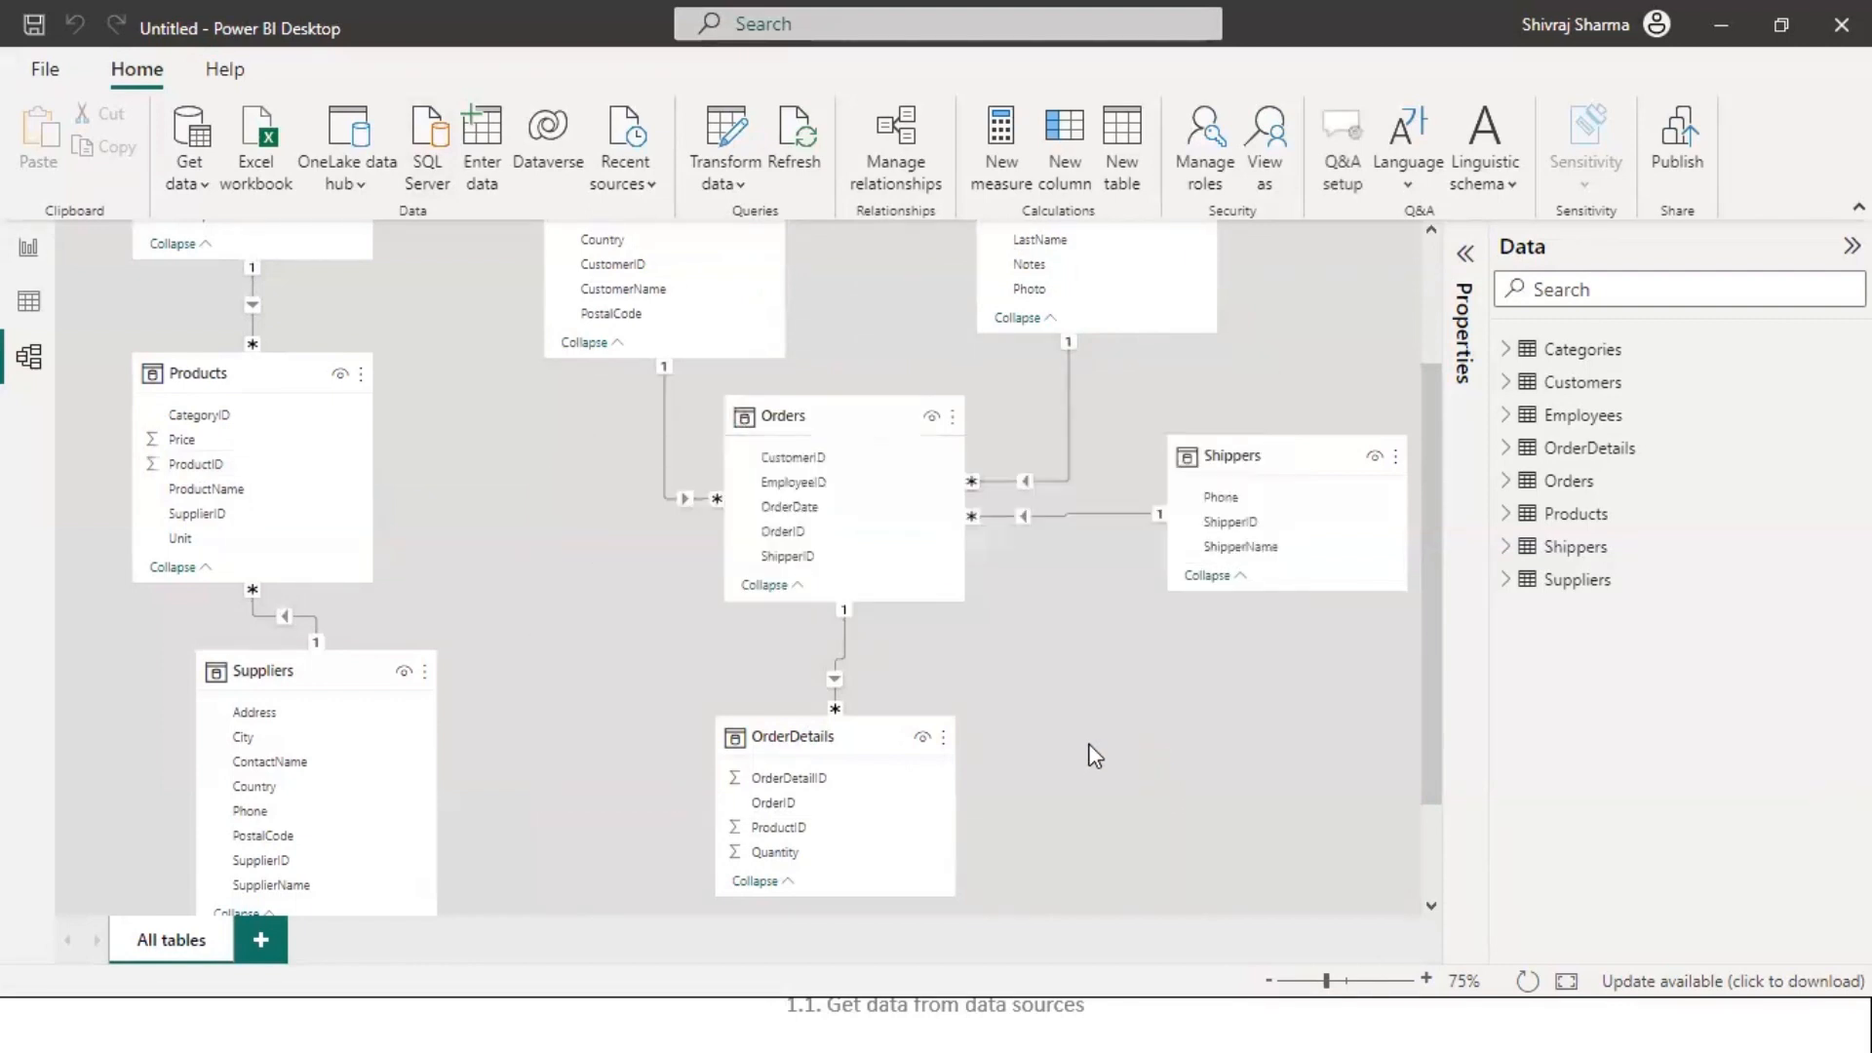
# - Examine the whole model diagram, comparing the Categories, Products and Suppliers group with the tables connected to Orders
pyautogui.scroll(2, 1095, 755)
pyautogui.scroll(-4, 1095, 756)
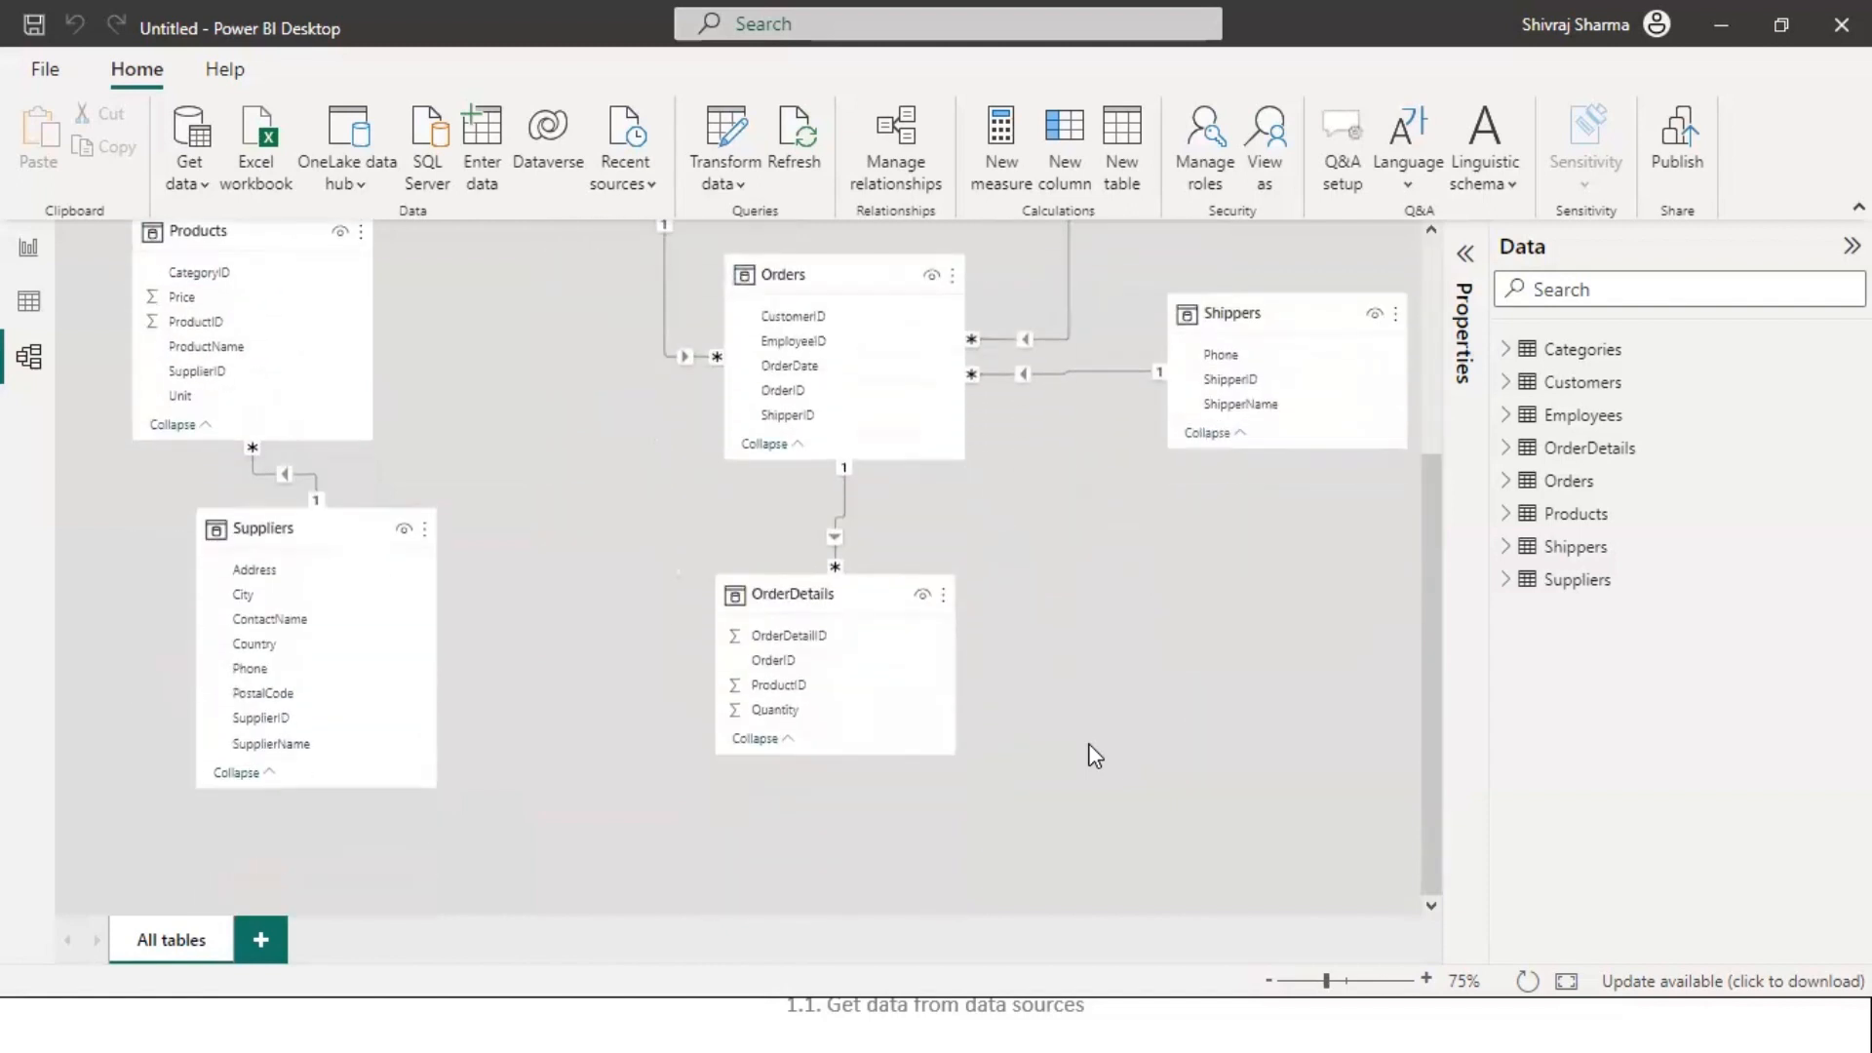
pyautogui.scroll(3, 1095, 755)
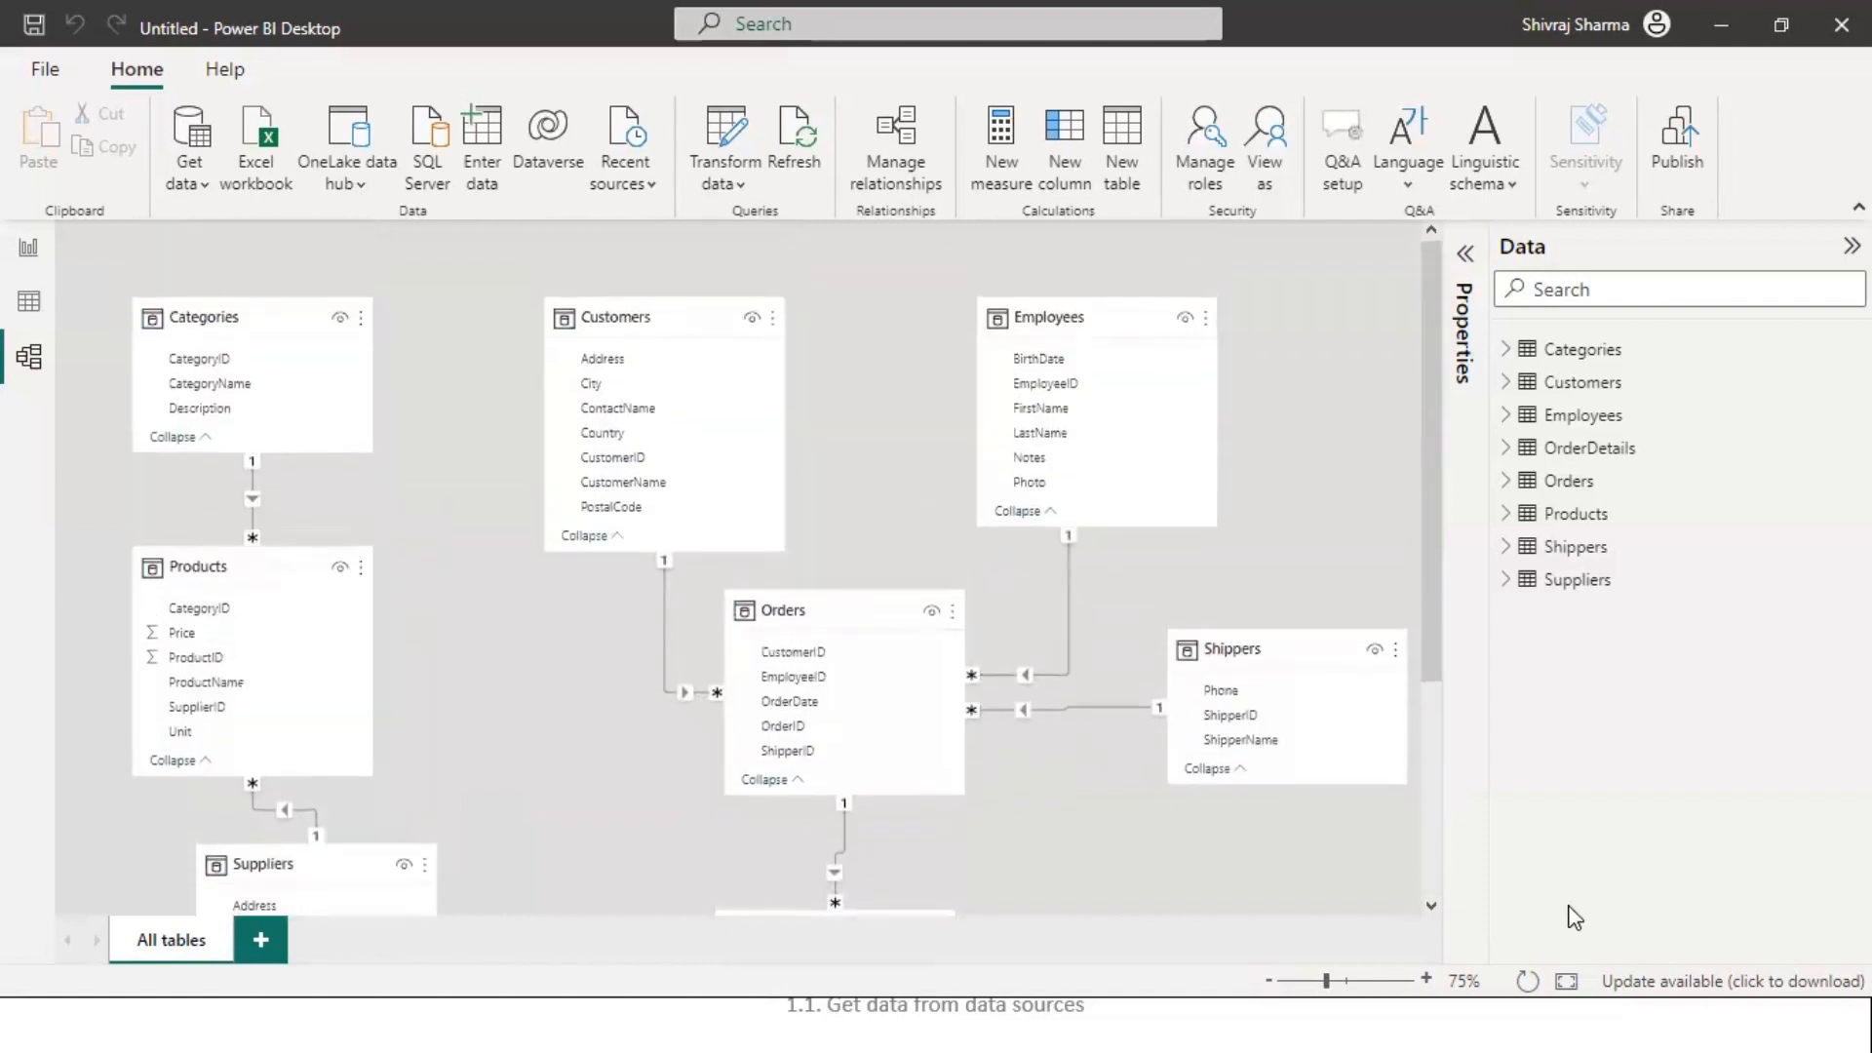
pyautogui.click(1566, 981)
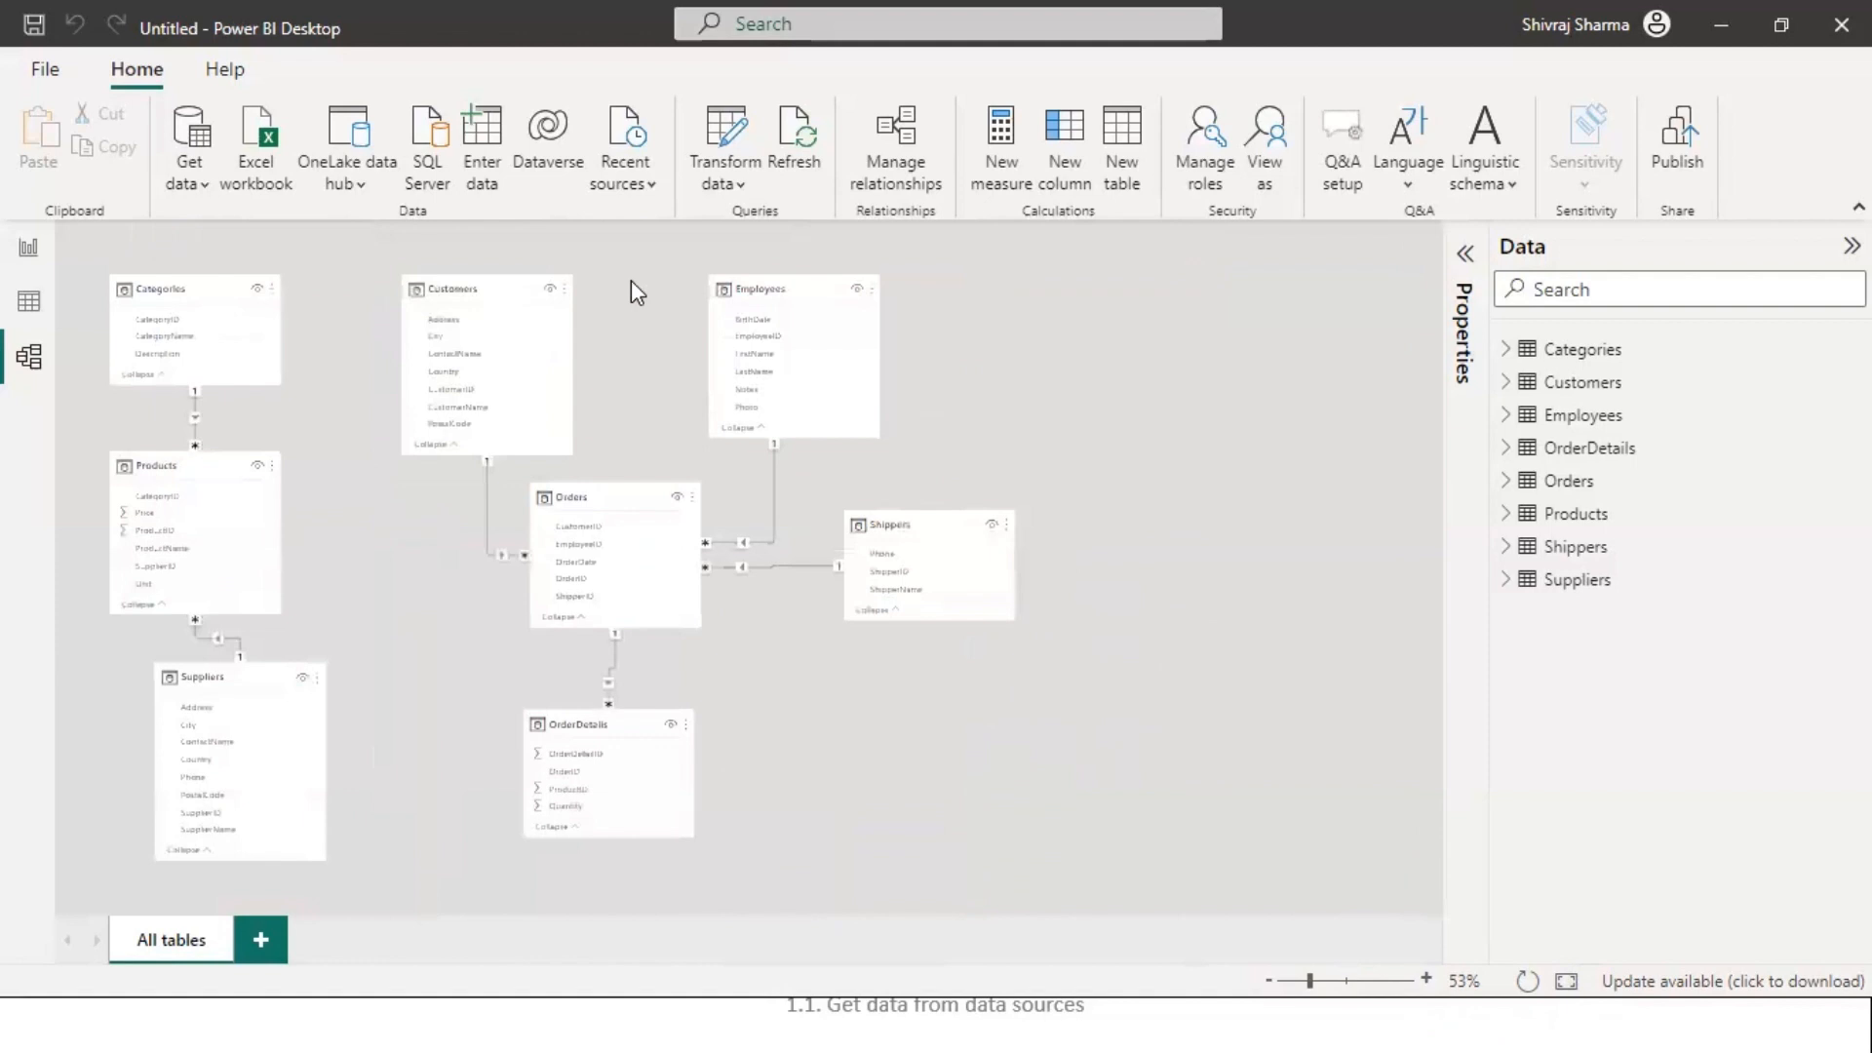
pyautogui.moveTo(350, 250); pyautogui.dragTo(1108, 850)
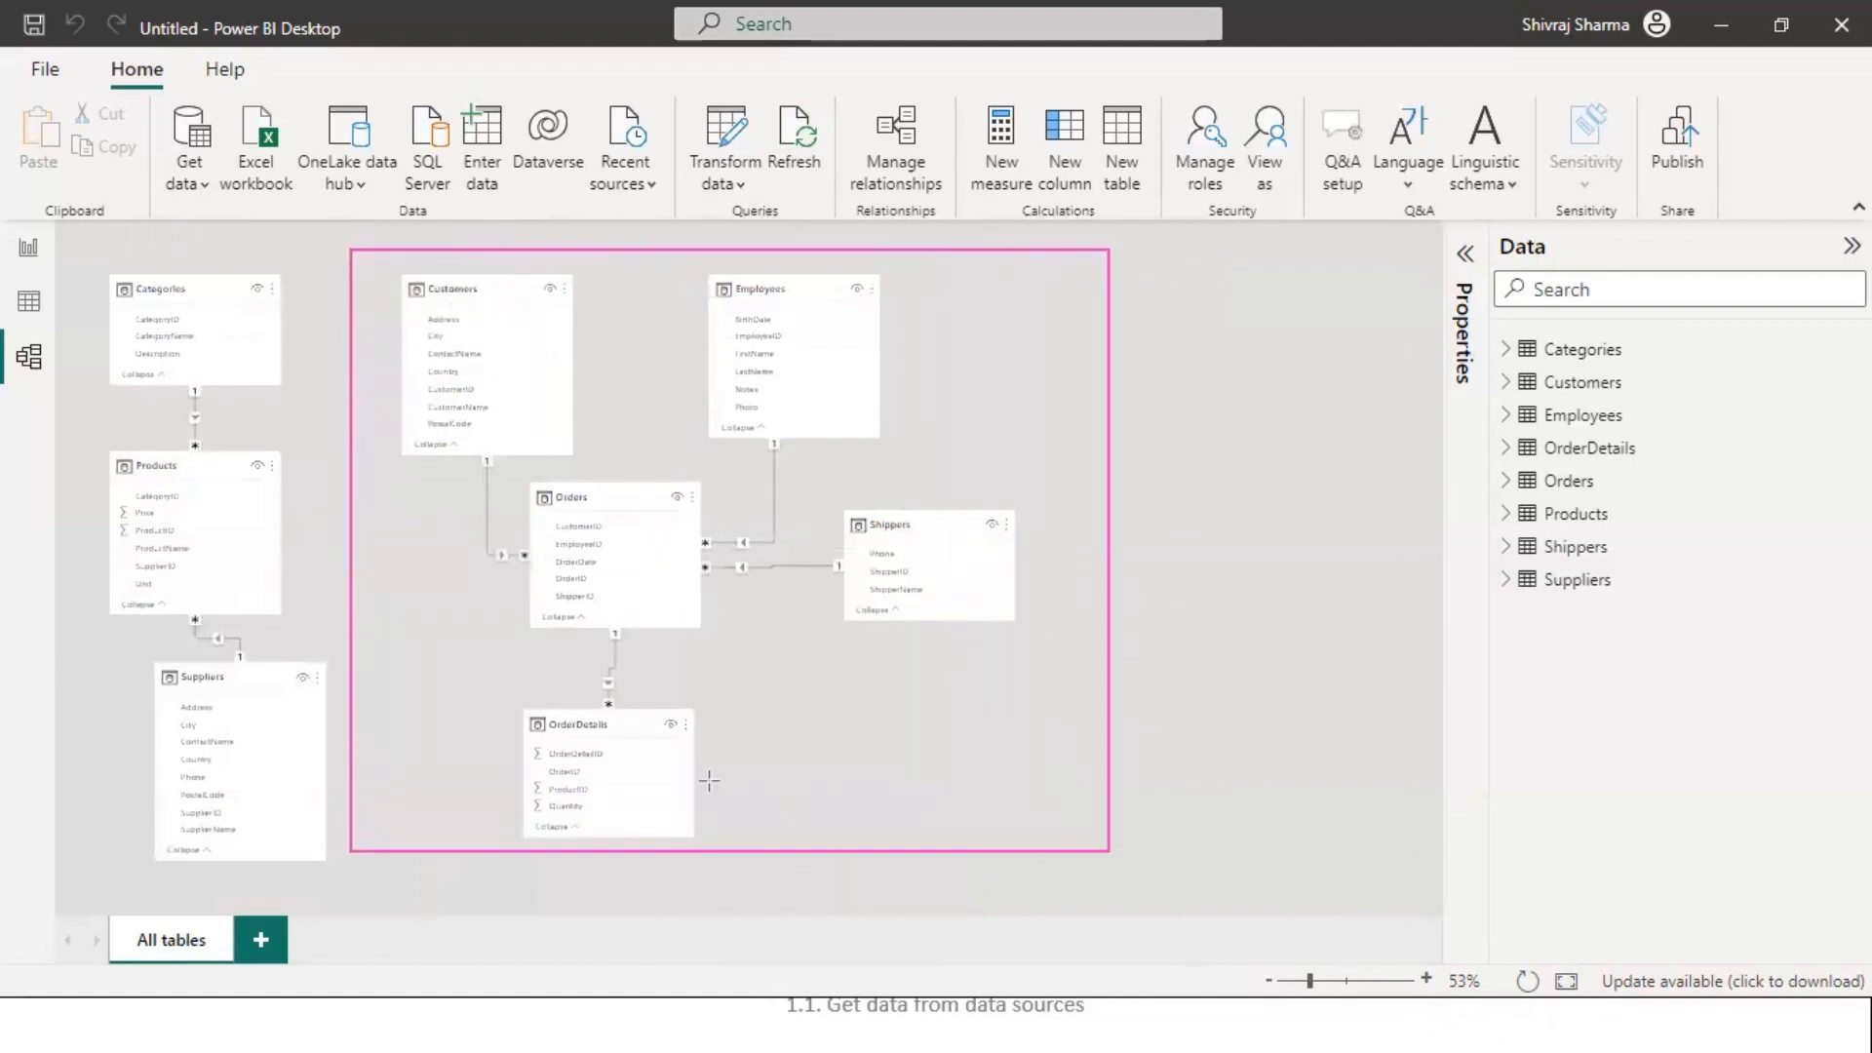
pyautogui.moveTo(64, 260); pyautogui.dragTo(333, 880)
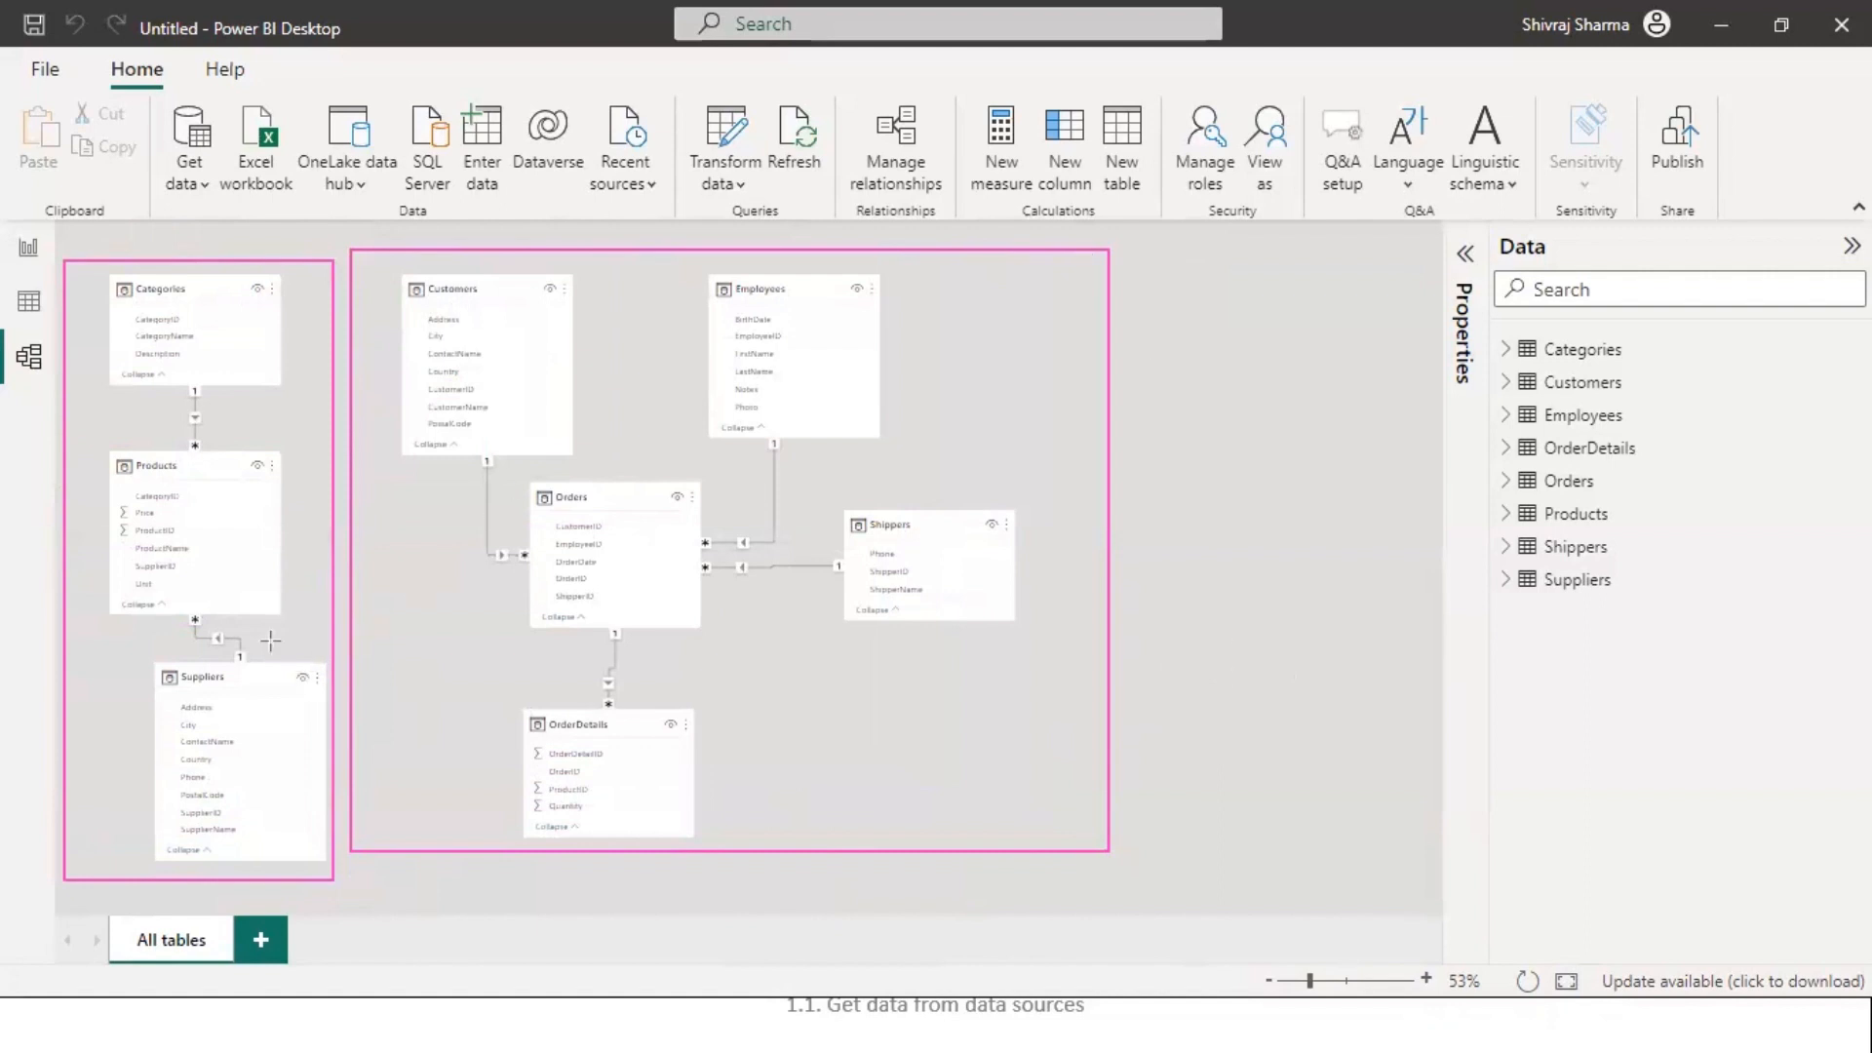
pyautogui.moveTo(249, 527)
pyautogui.mouseDown()
pyautogui.moveTo(541, 767)
pyautogui.moveTo(535, 727)
pyautogui.mouseUp()
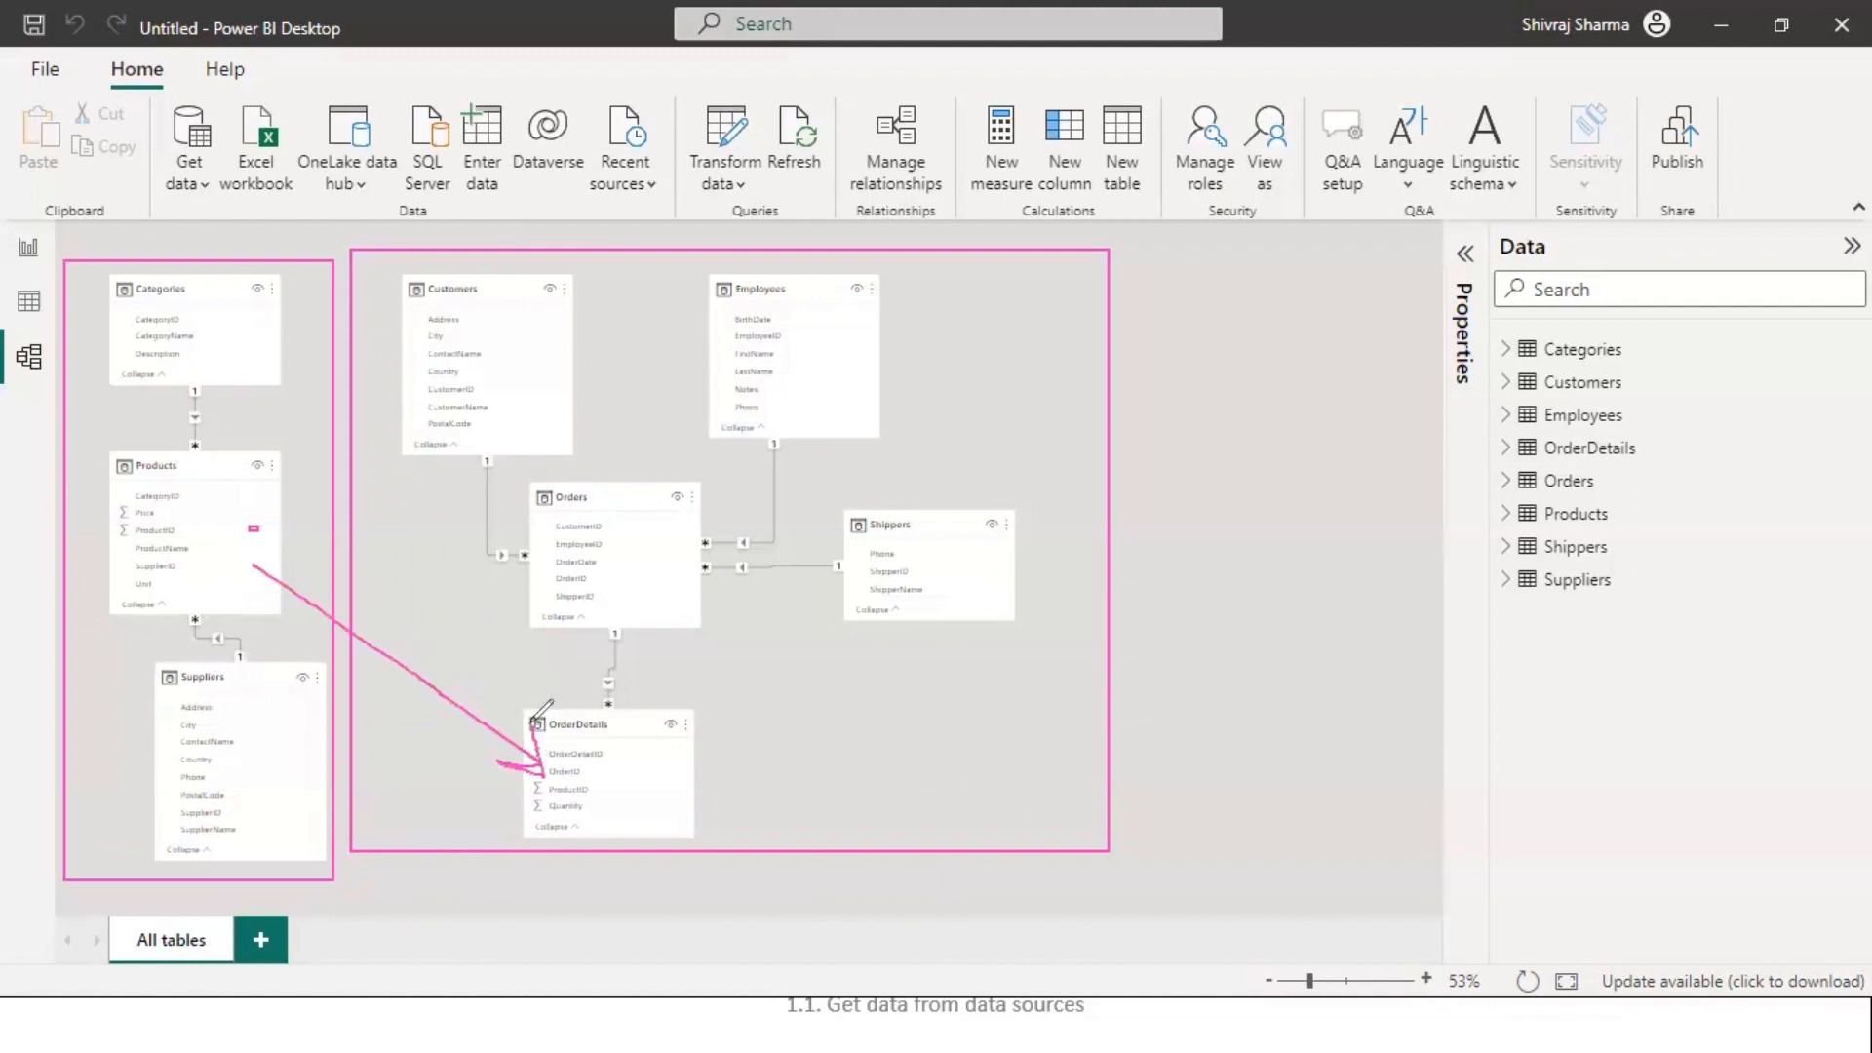
pyautogui.moveTo(252, 553)
pyautogui.mouseDown()
pyautogui.moveTo(252, 590)
pyautogui.moveTo(281, 560)
pyautogui.mouseUp()
pyautogui.click(1194, 235)
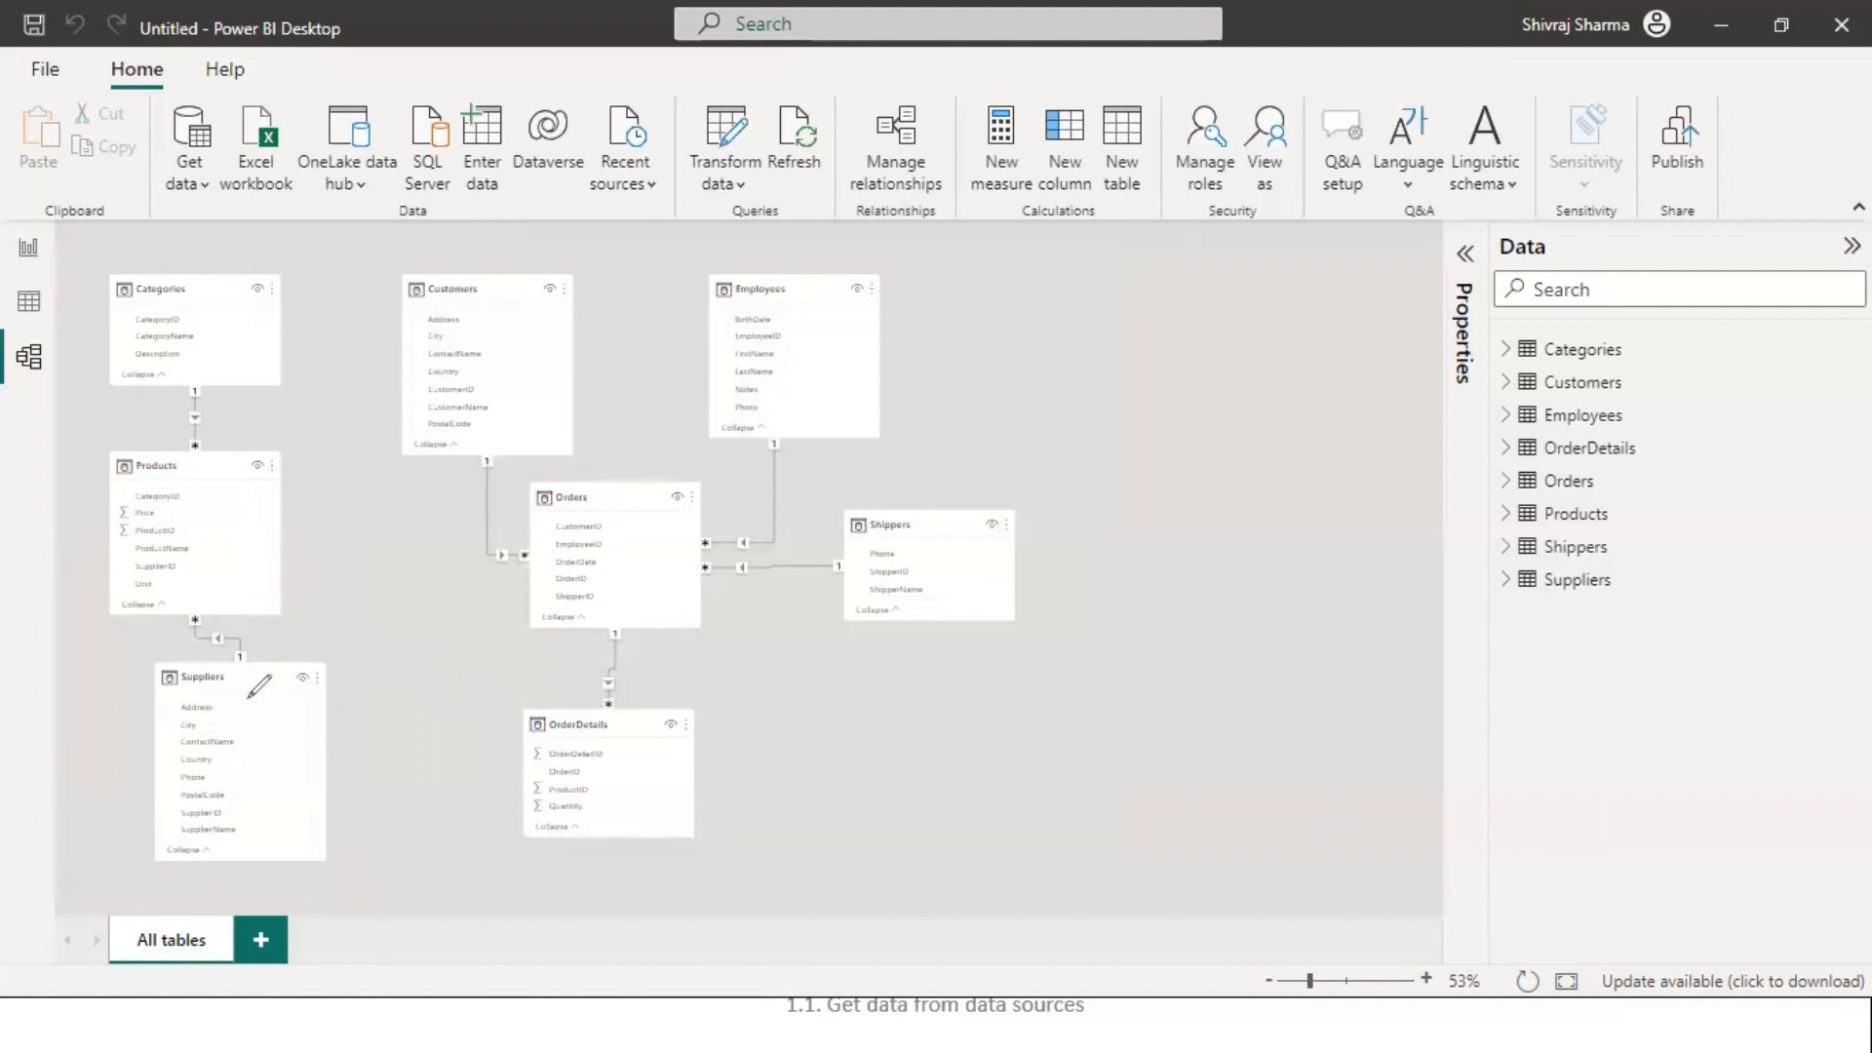
# - Create a relationship from ProductID in Products to ProductID in OrderDetails
pyautogui.scroll(2, 297, 702)
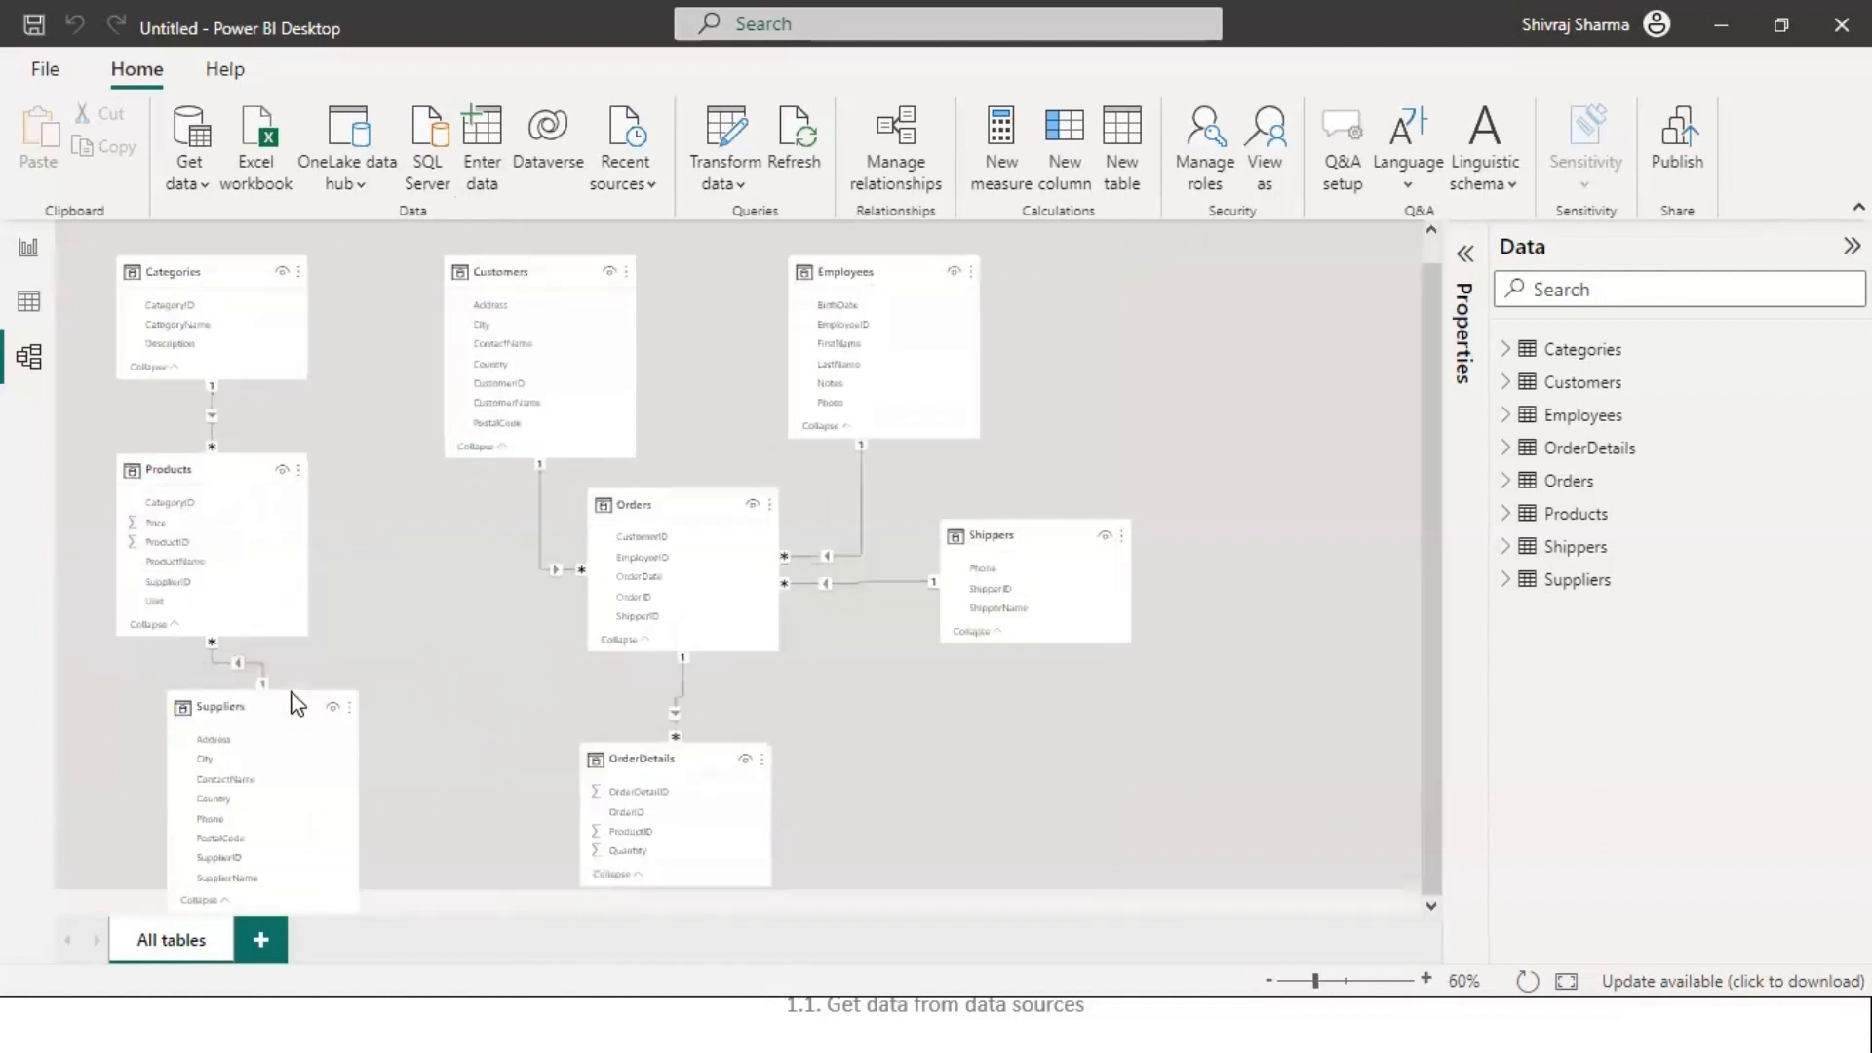
pyautogui.scroll(2, 297, 702)
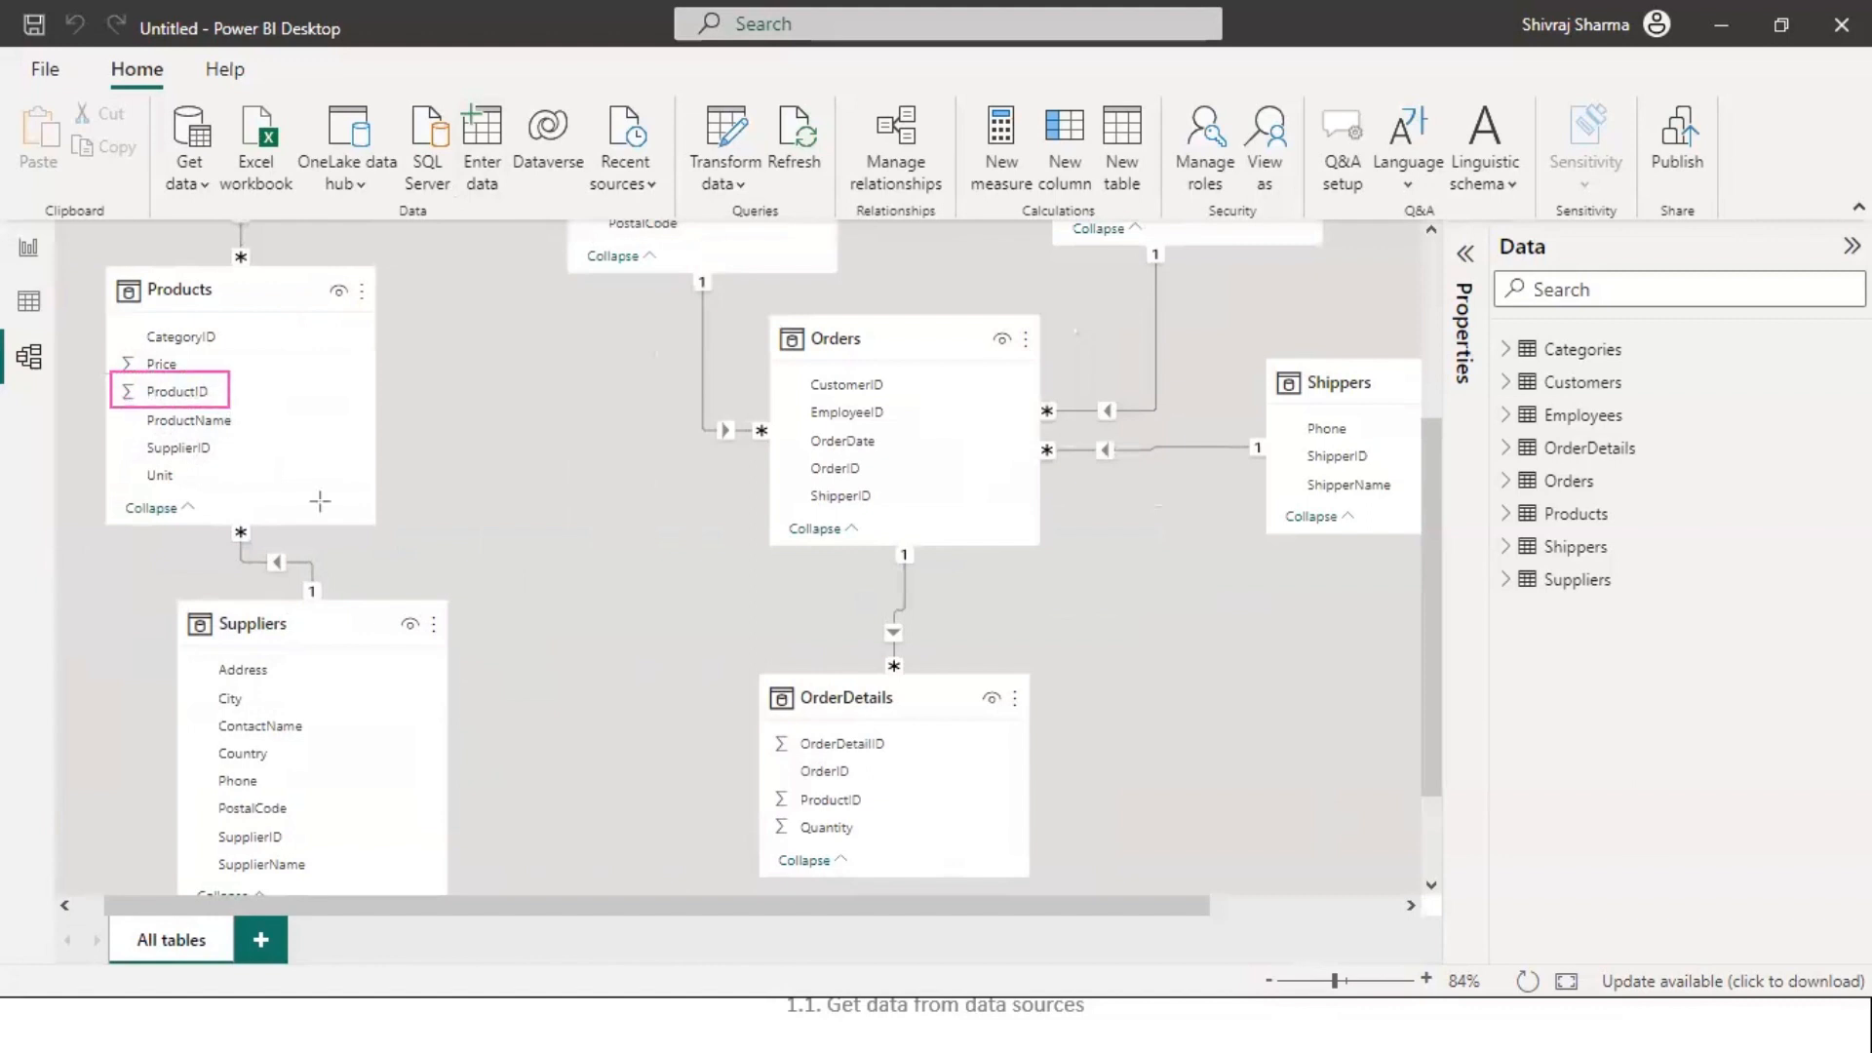
pyautogui.moveTo(767, 780)
pyautogui.mouseDown()
pyautogui.moveTo(778, 815)
pyautogui.moveTo(894, 822)
pyautogui.mouseUp()
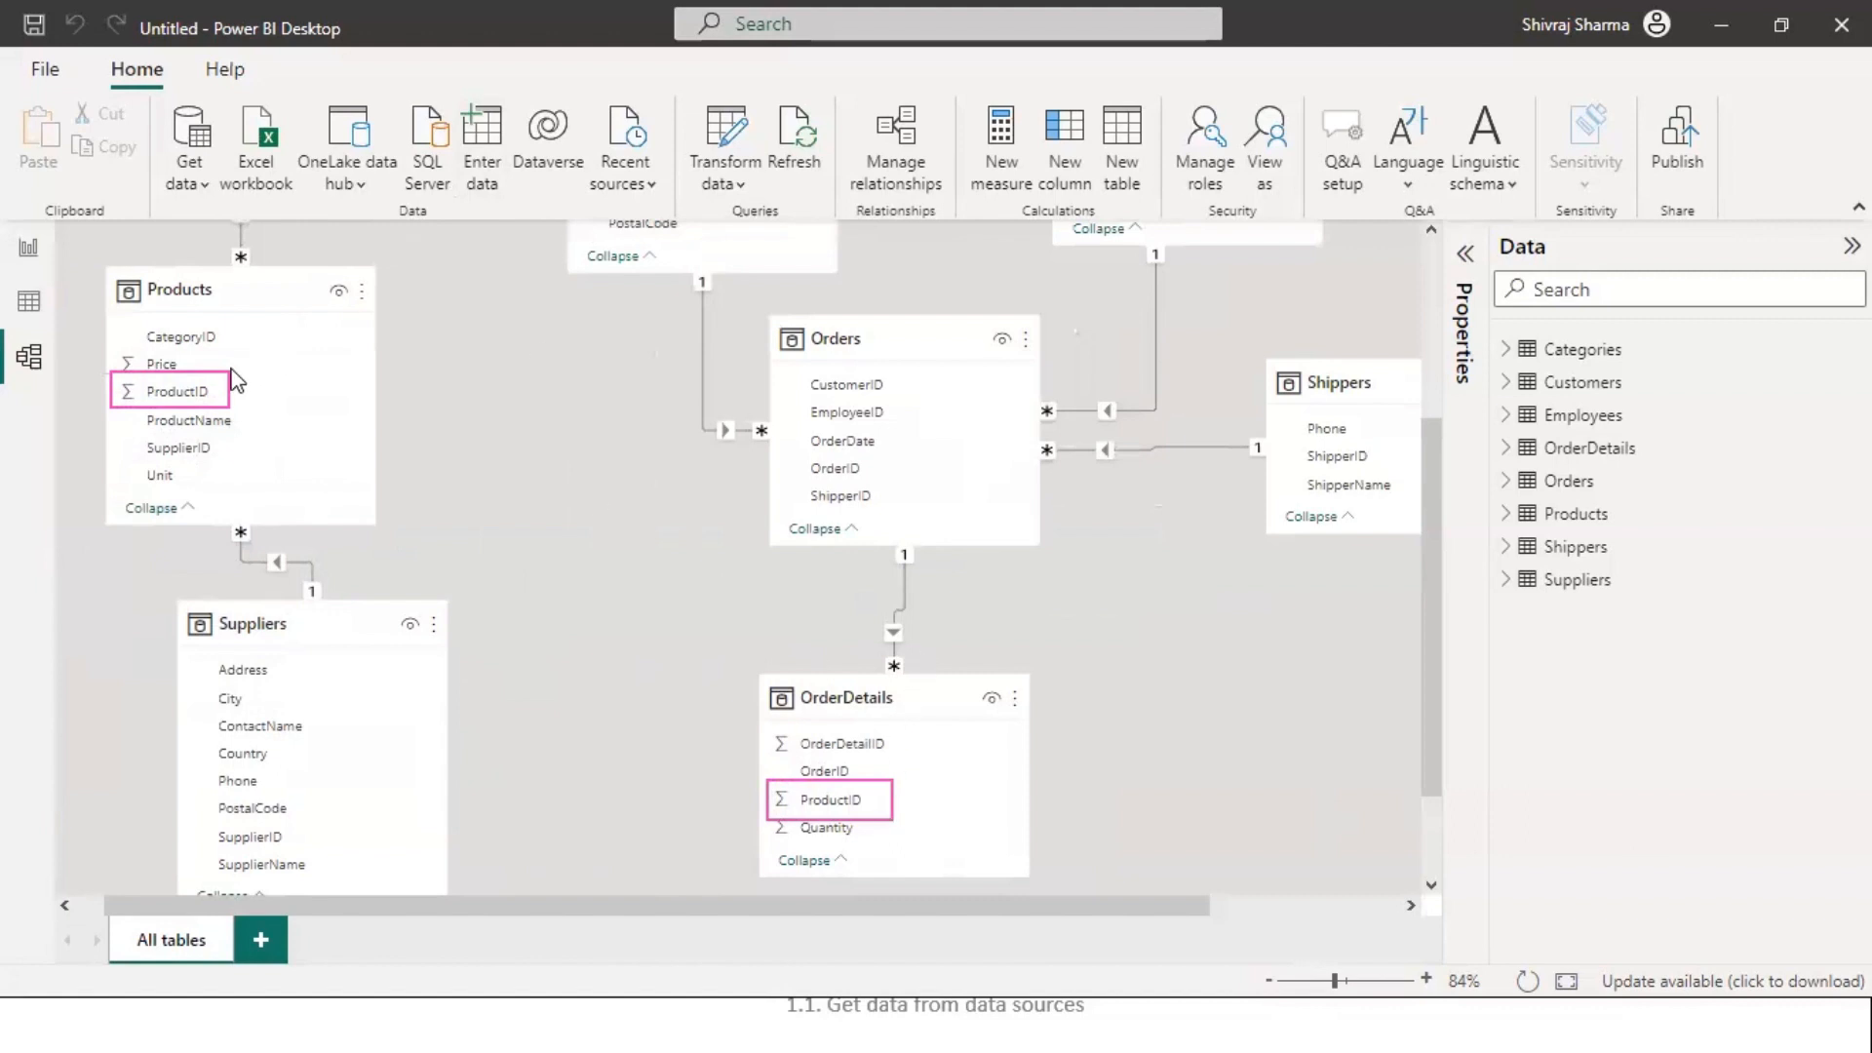
pyautogui.click(195, 391)
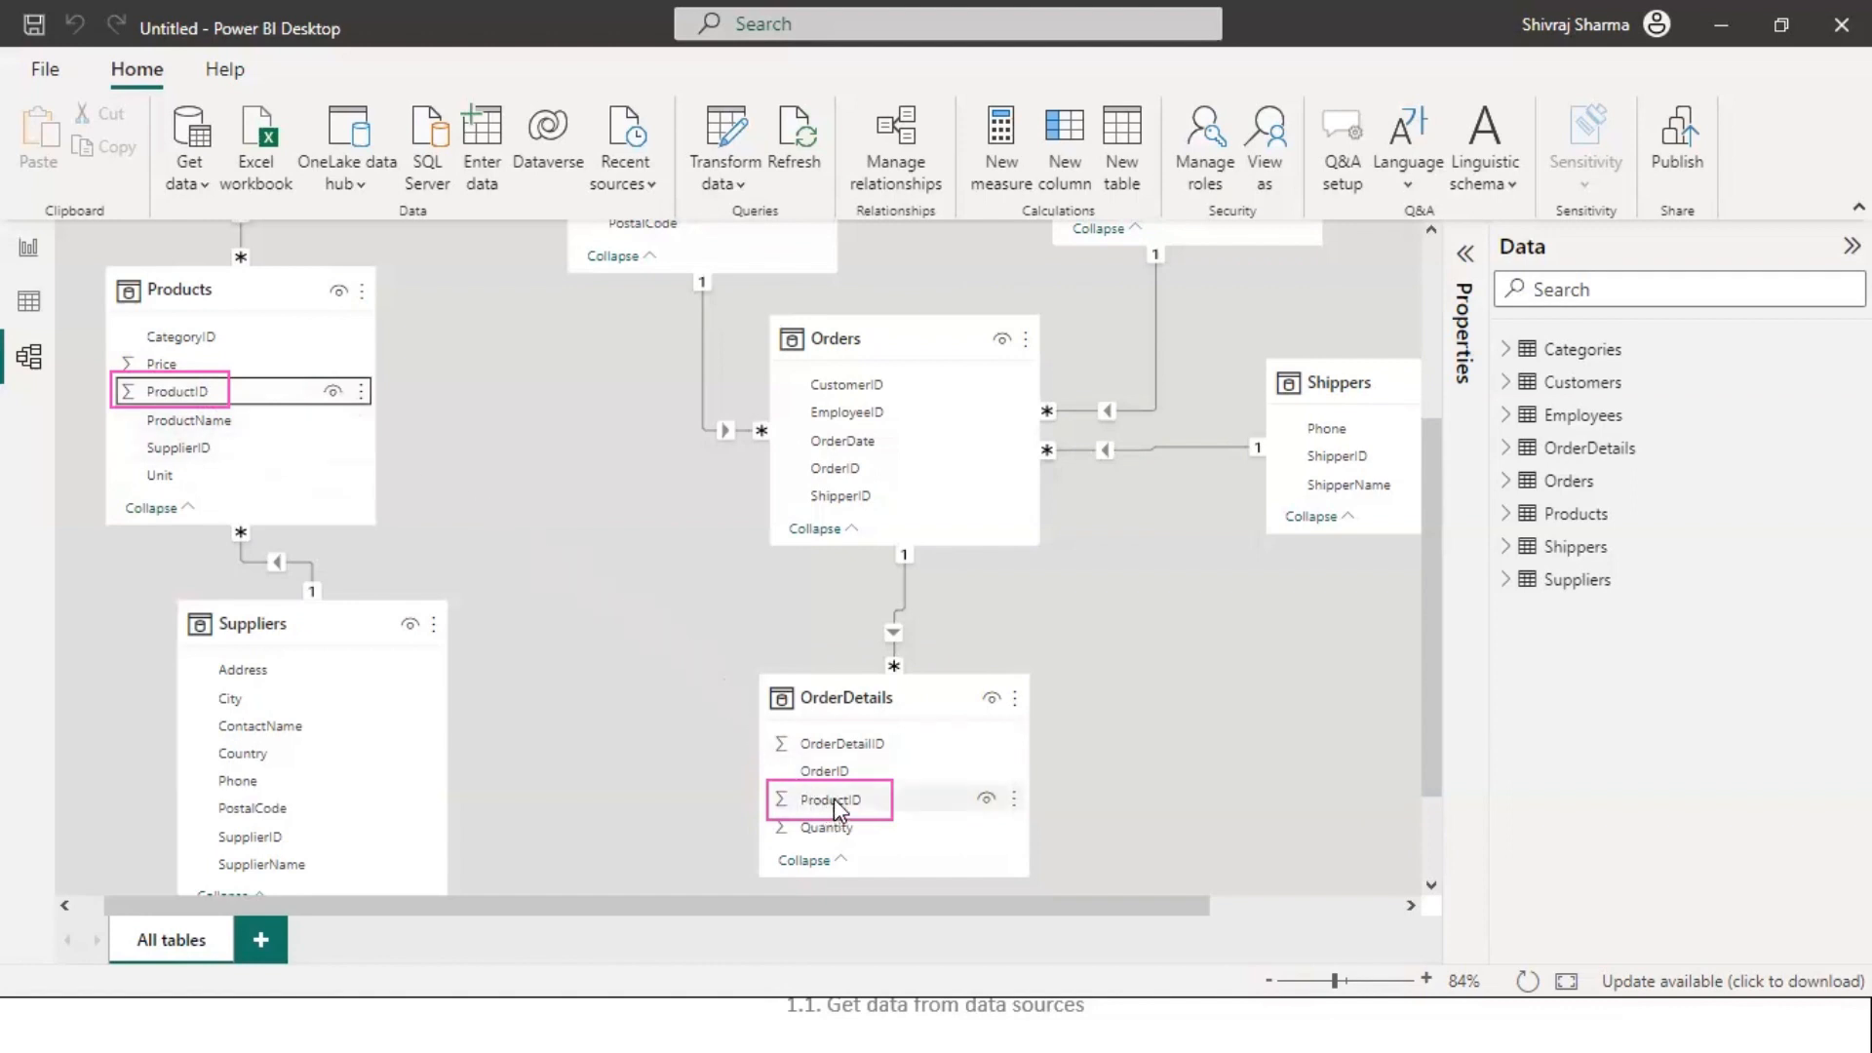
pyautogui.moveTo(182, 391); pyautogui.dragTo(836, 807)
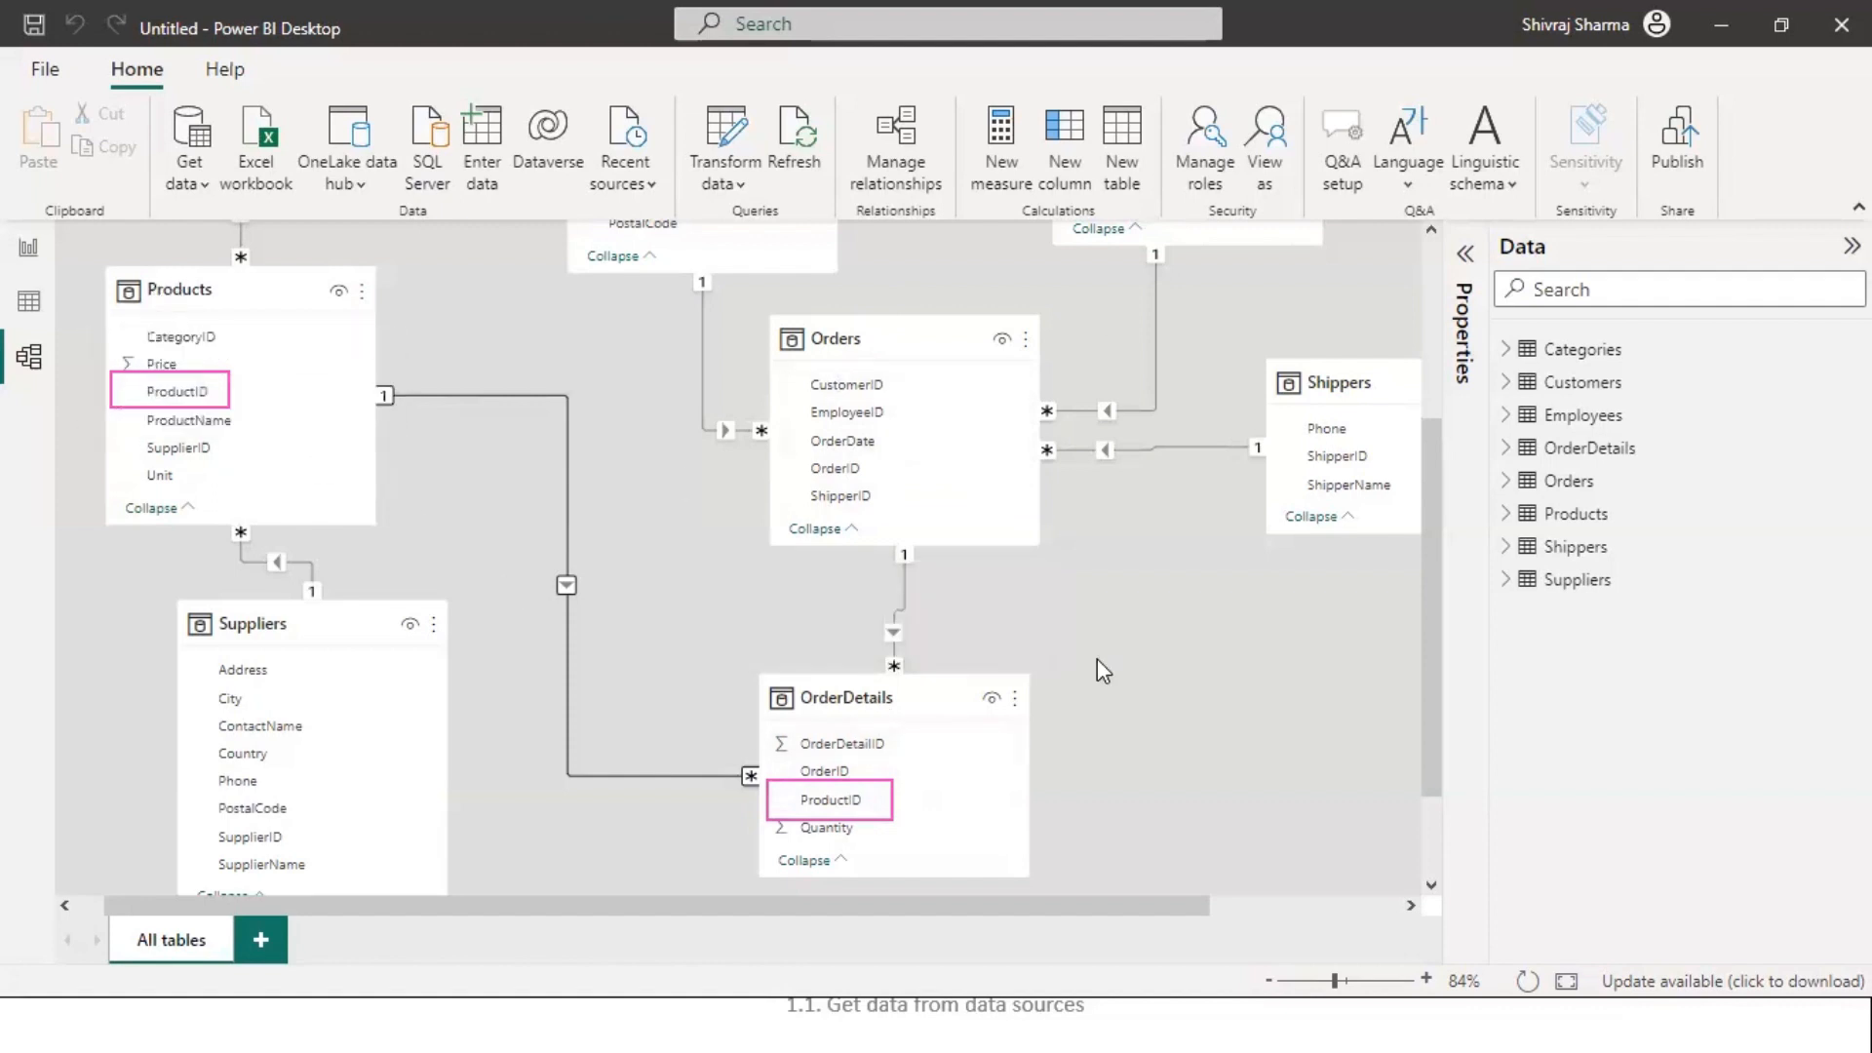
pyautogui.scroll(-4, 1064, 656)
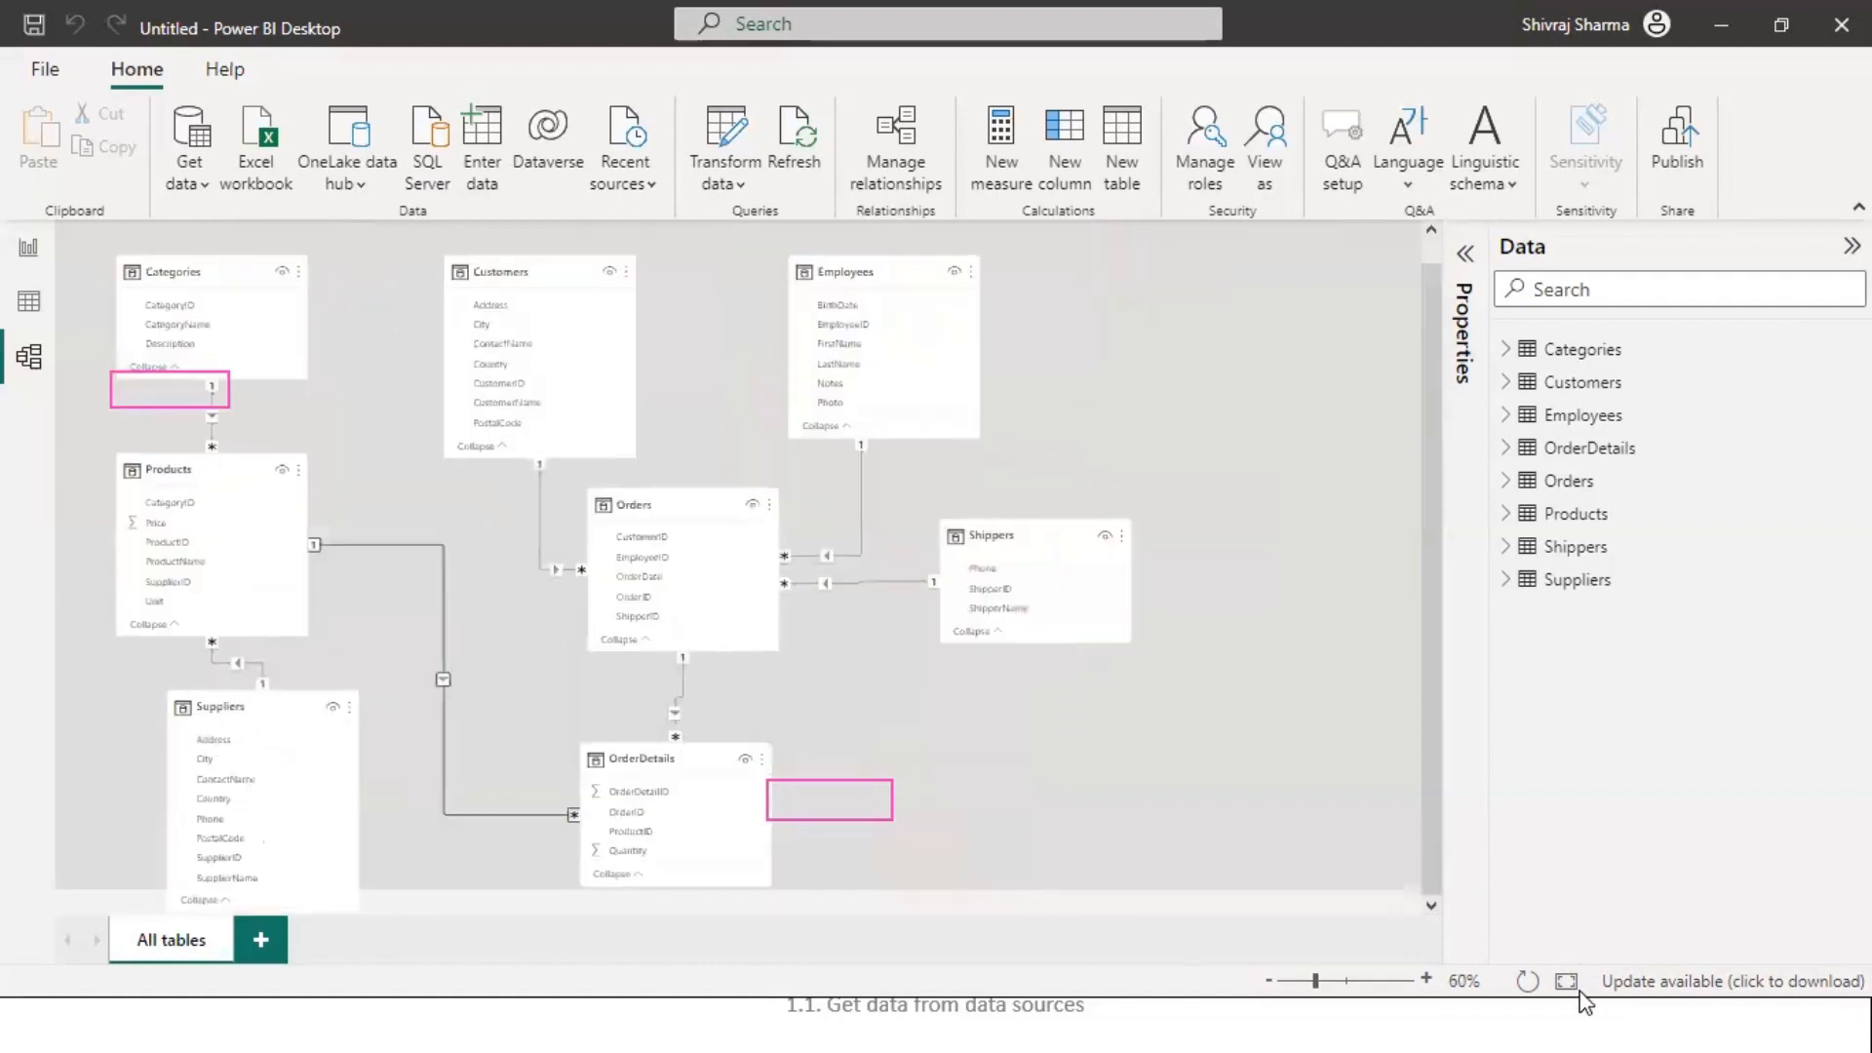
pyautogui.scroll(-1, 922, 795)
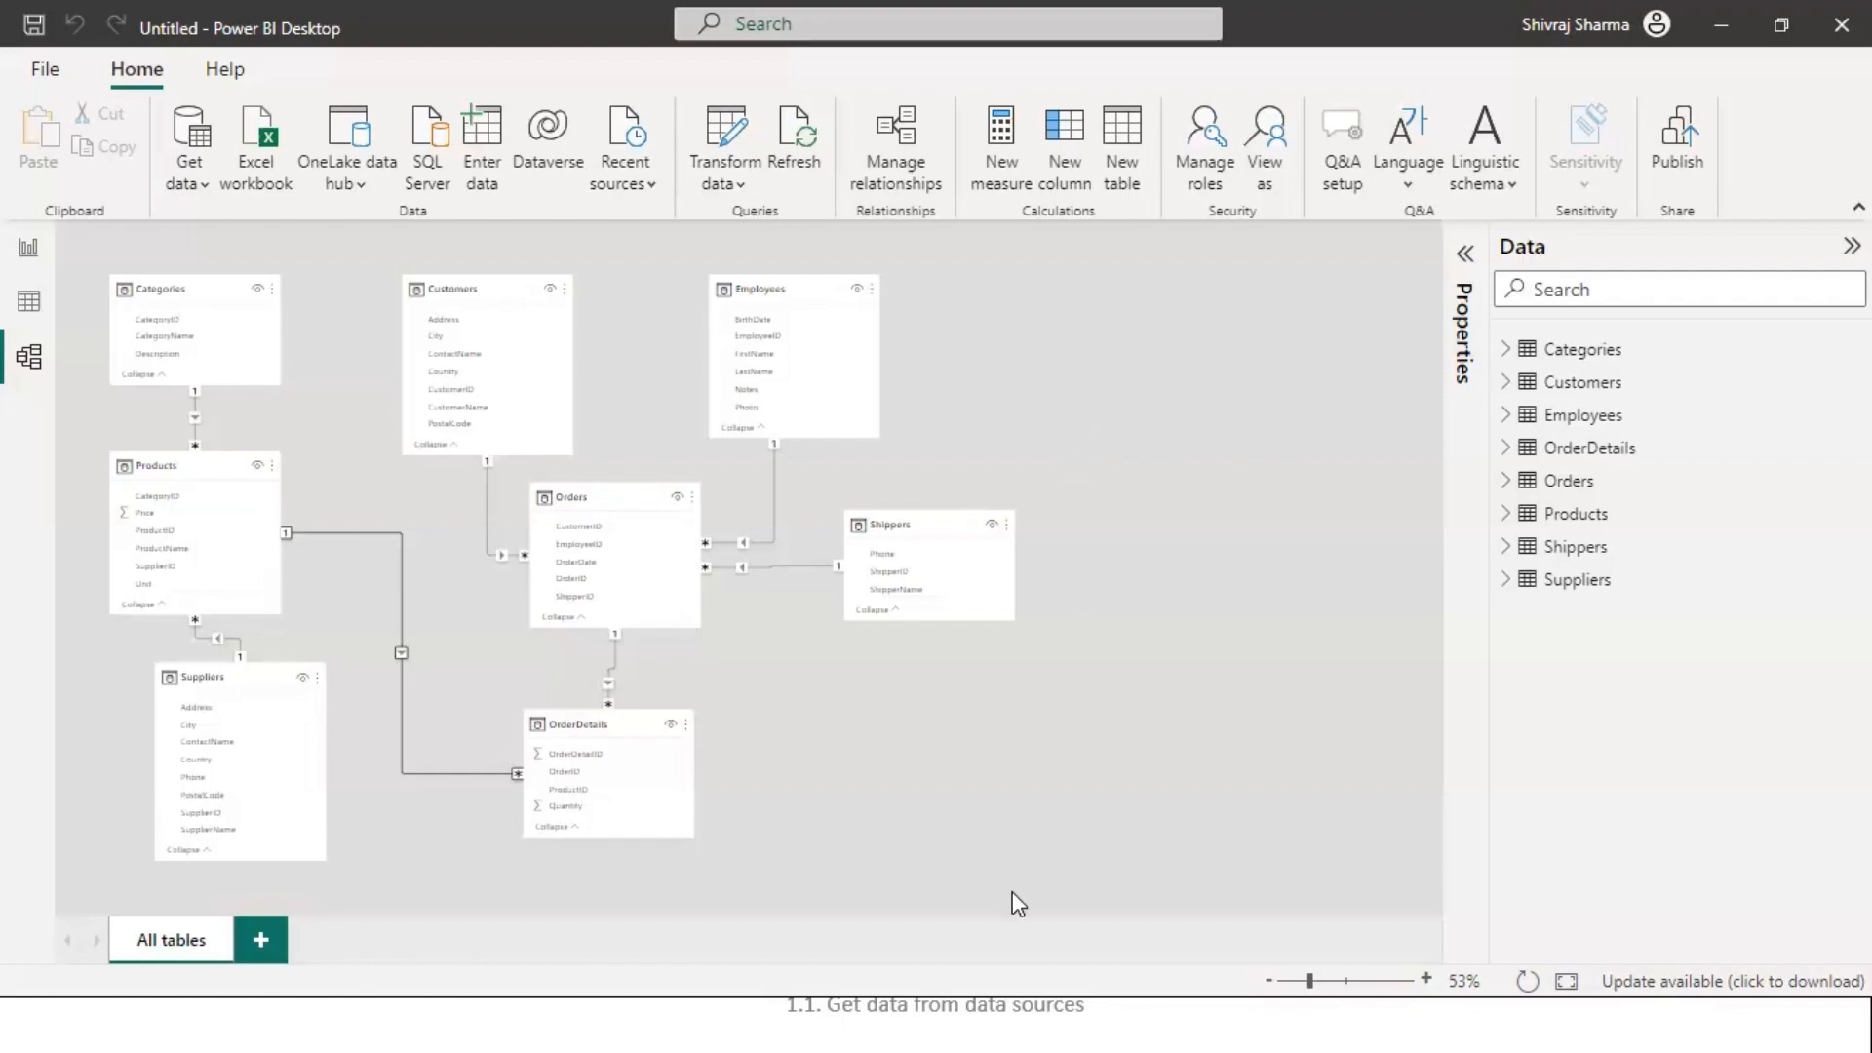
pyautogui.click(1180, 1016)
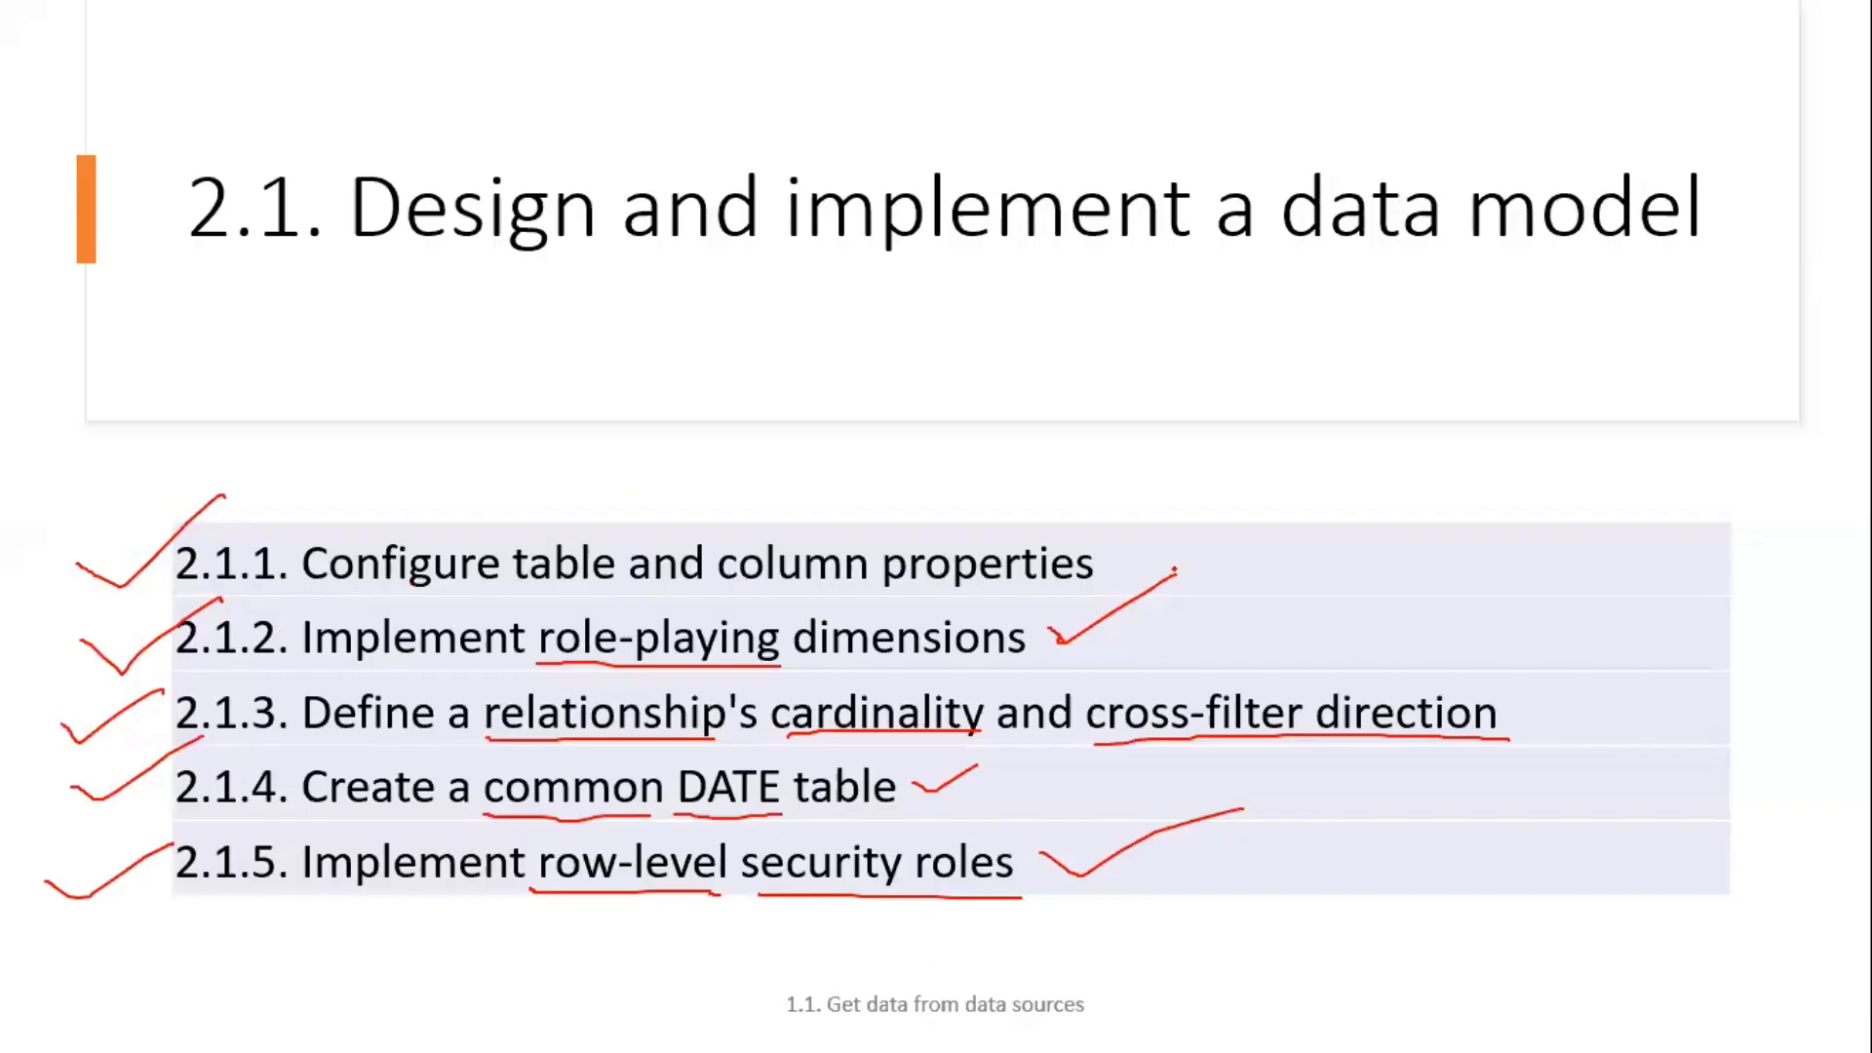
pyautogui.moveTo(1158, 548); pyautogui.dragTo(1349, 478)
pyautogui.hotkey('alt', 'Tab')
pyautogui.press('Tab')
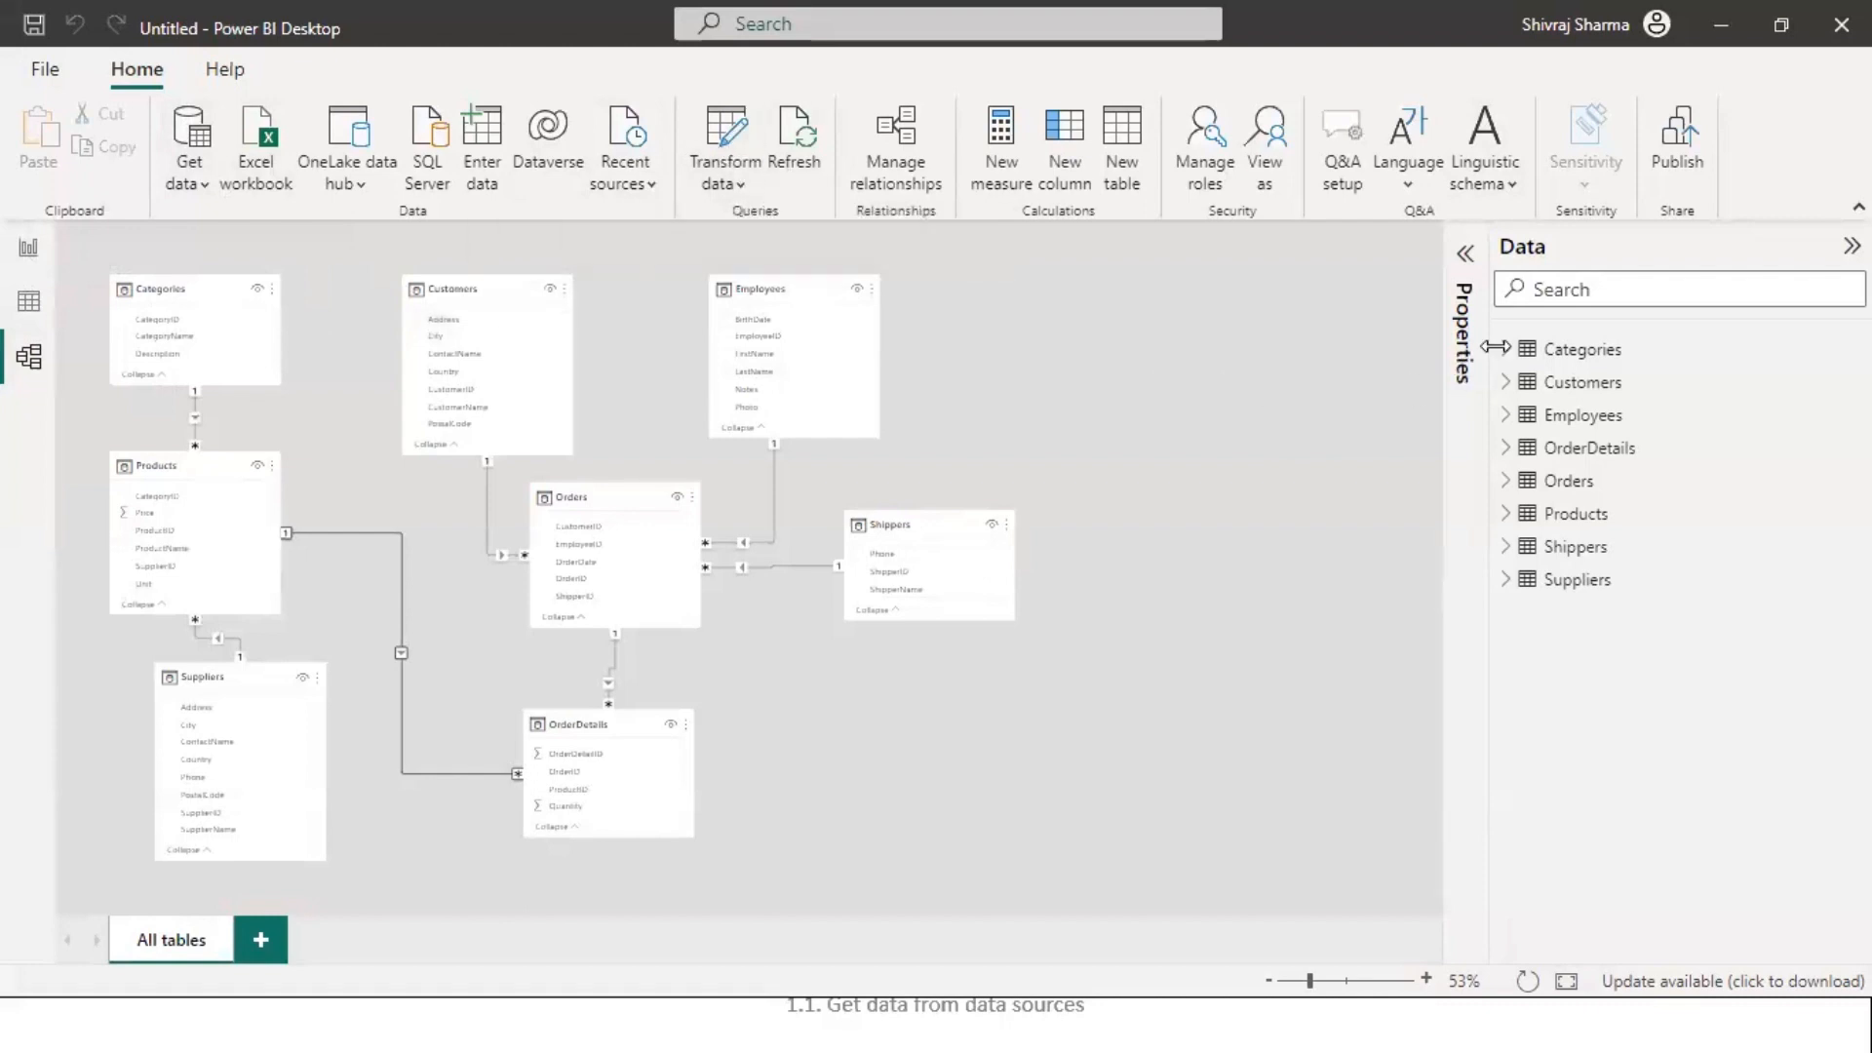
# - Open the Categories query for editing in Power Query Editor and review the OrderDetails, Orders and Products queries
pyautogui.rightClick(1552, 361)
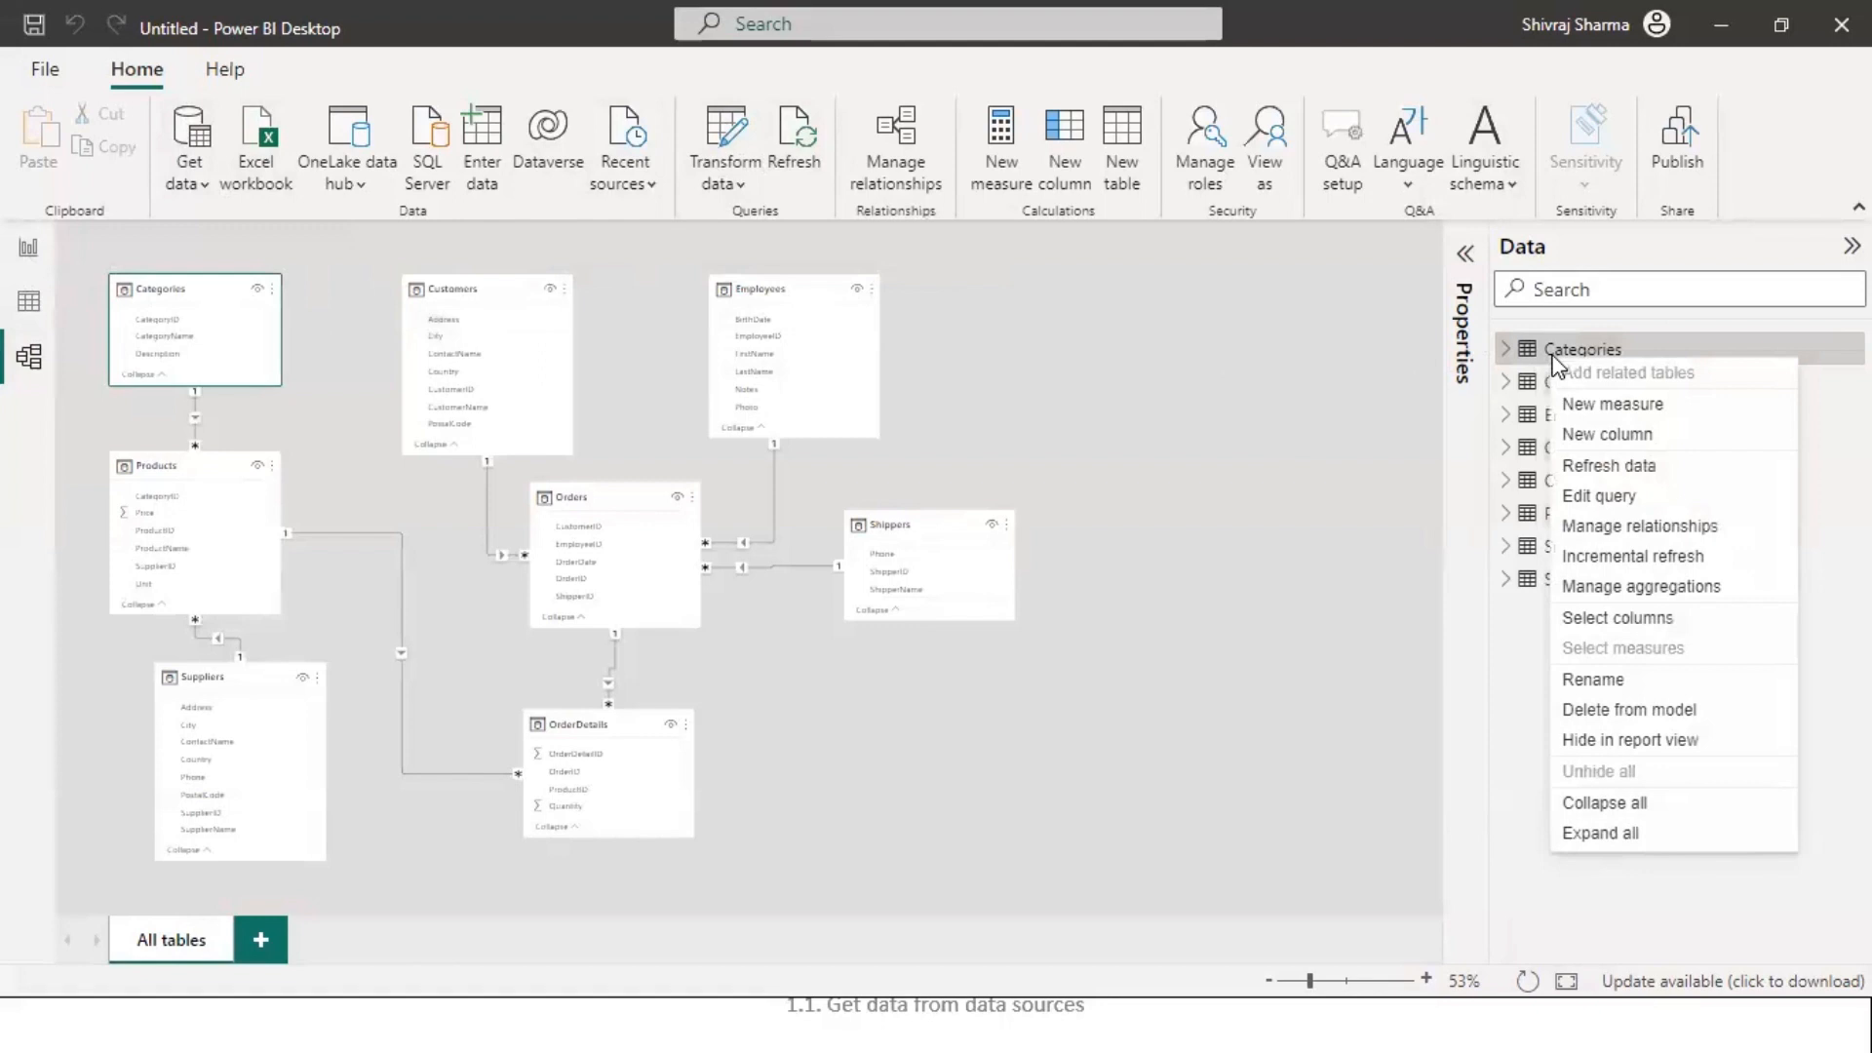
pyautogui.click(1635, 502)
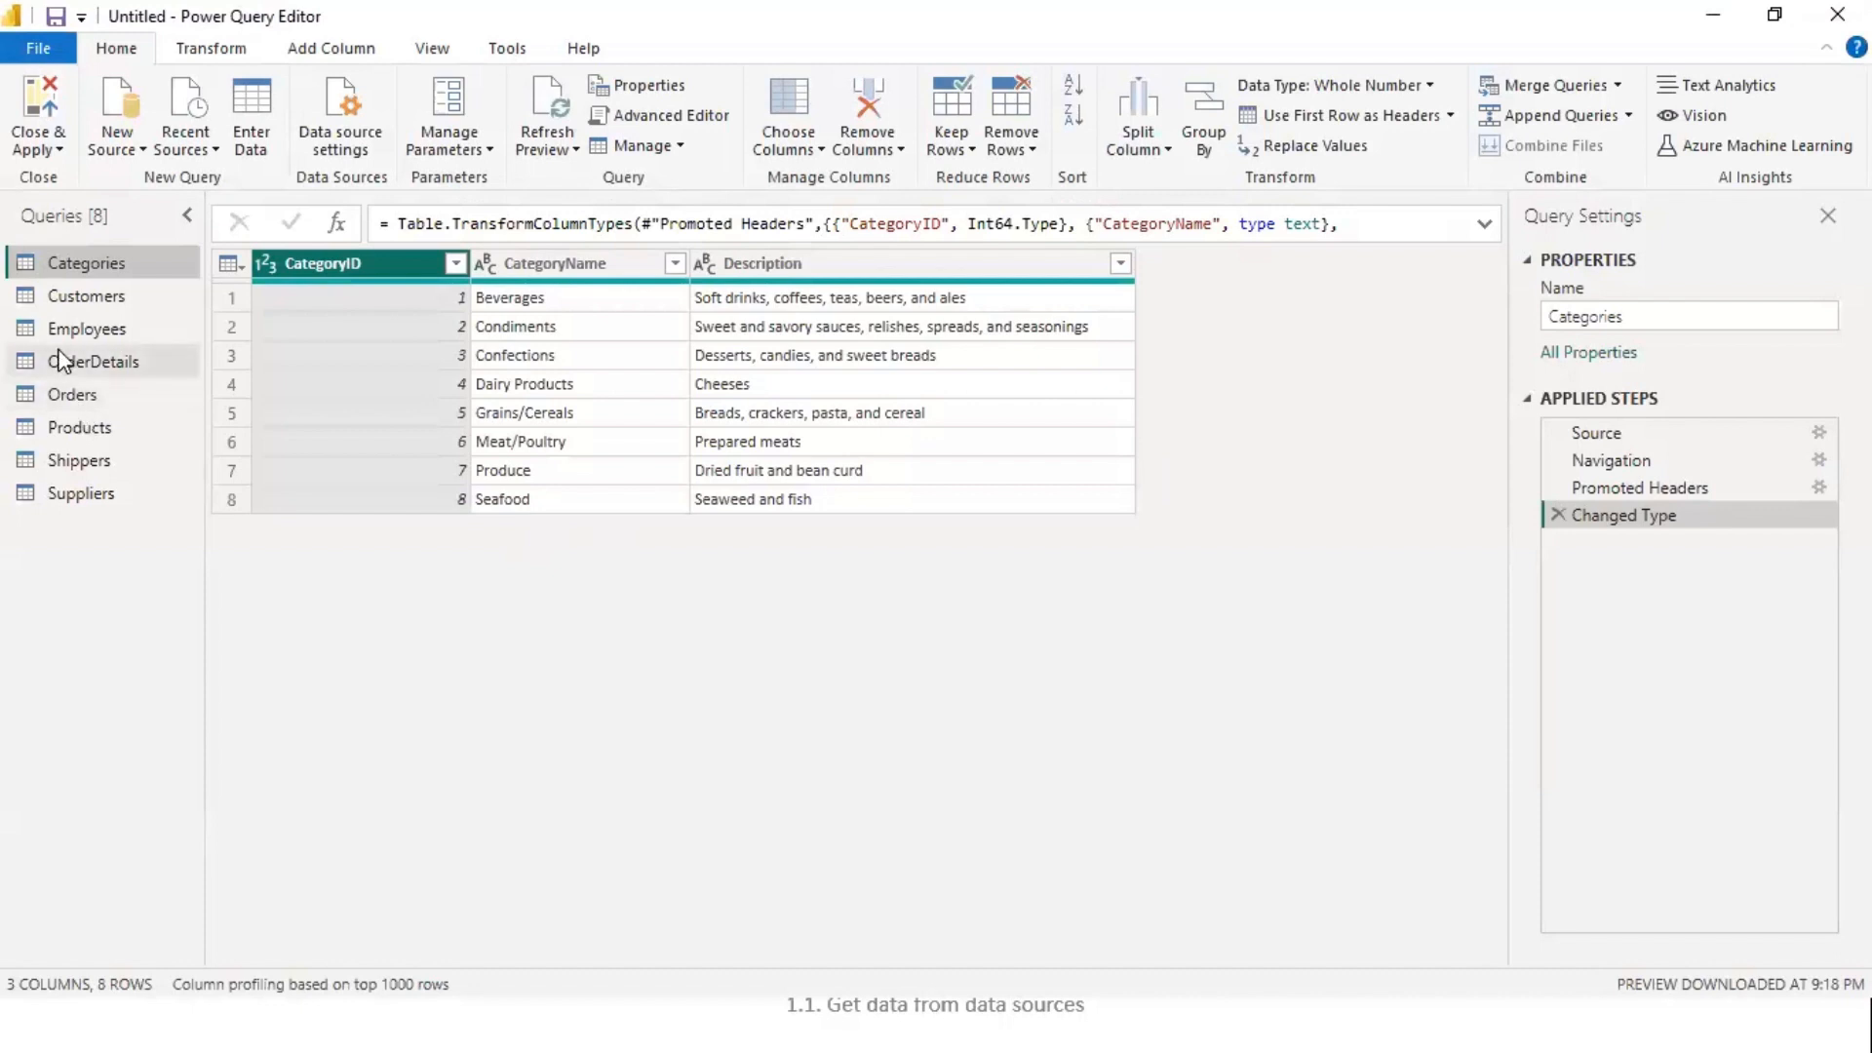
pyautogui.click(86, 365)
pyautogui.click(94, 395)
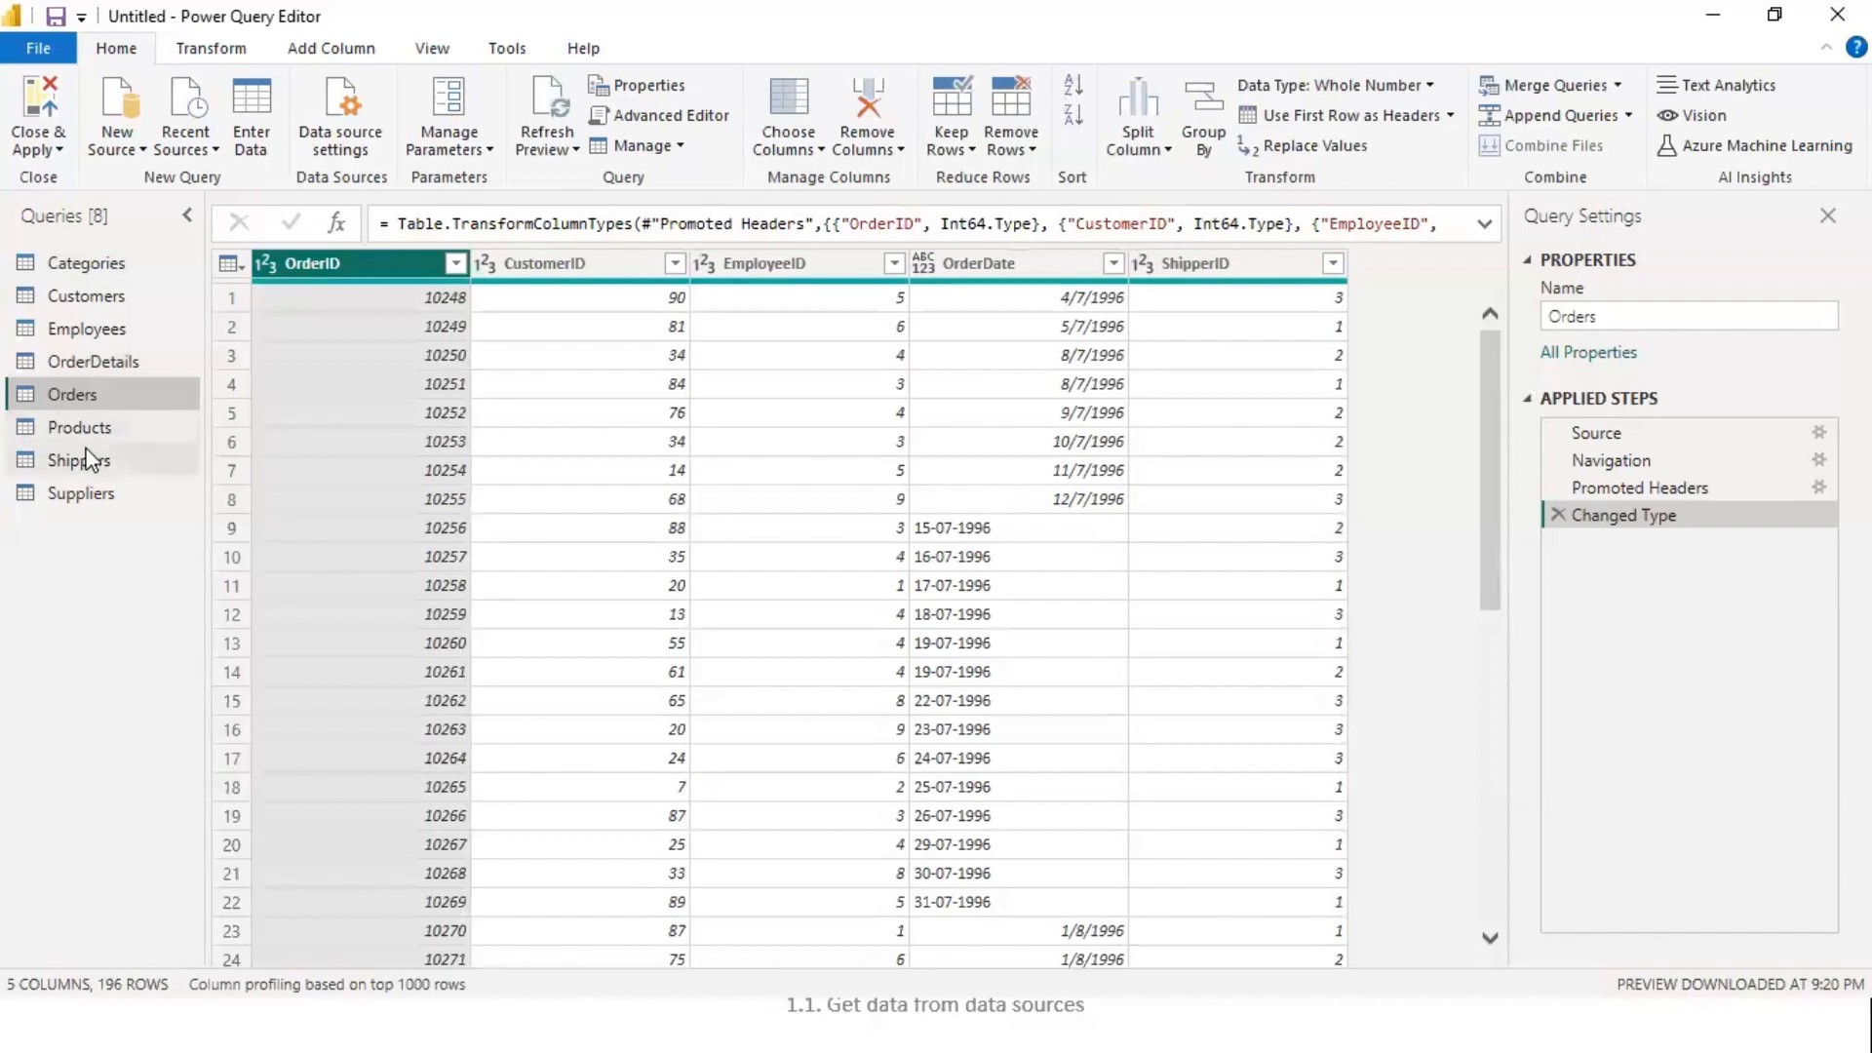
pyautogui.click(79, 436)
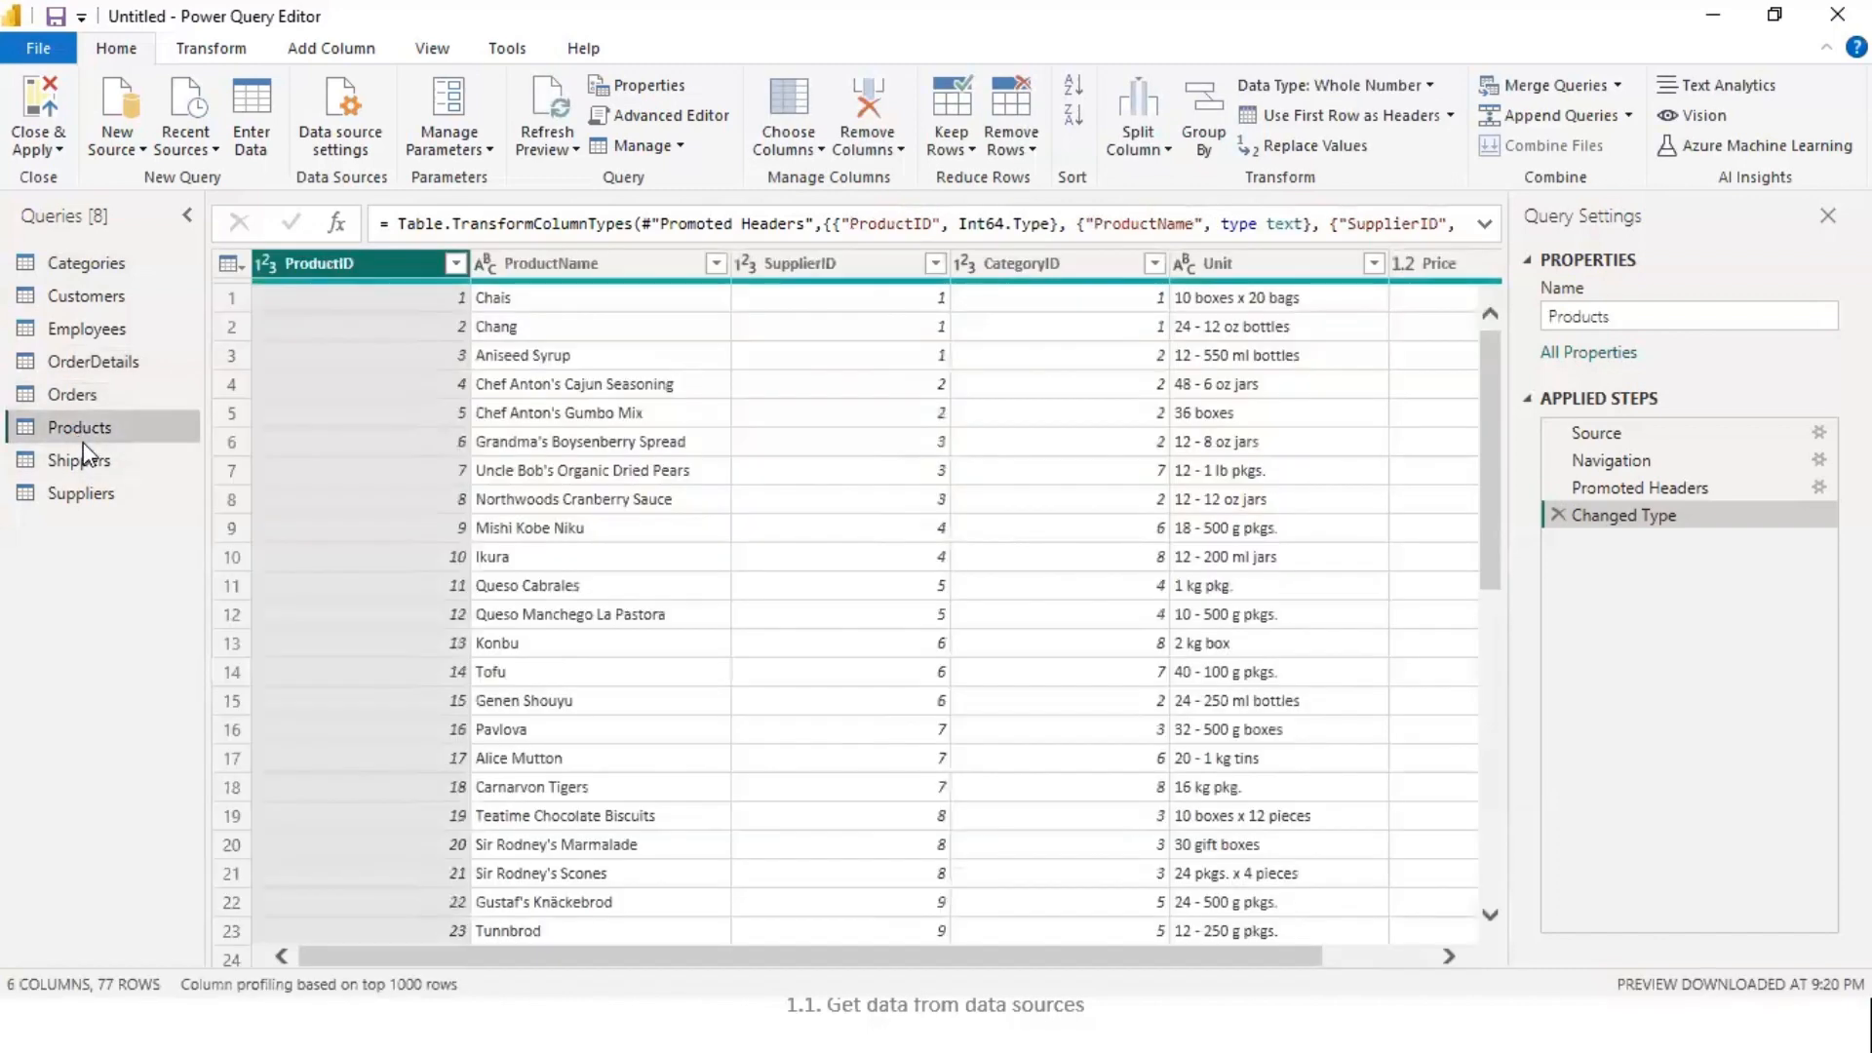
pyautogui.moveTo(687, 951); pyautogui.dragTo(546, 970)
pyautogui.click(1775, 12)
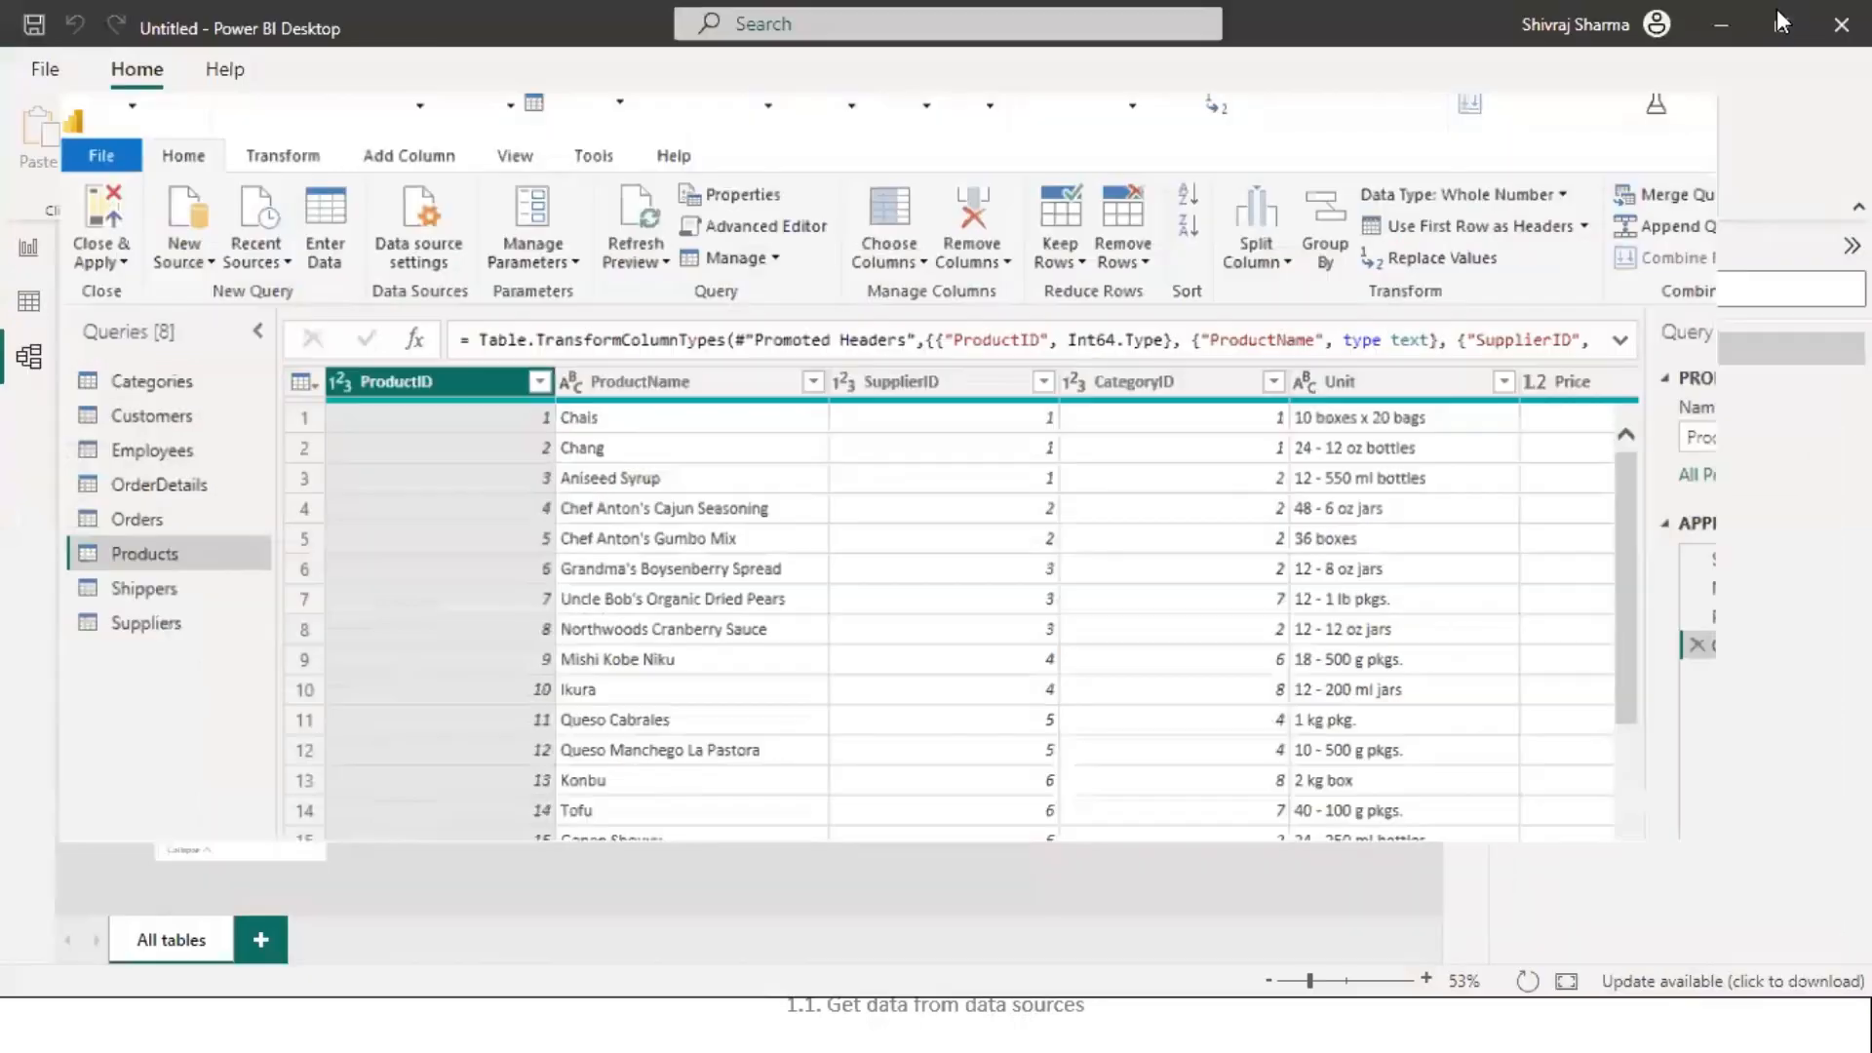
pyautogui.click(1631, 159)
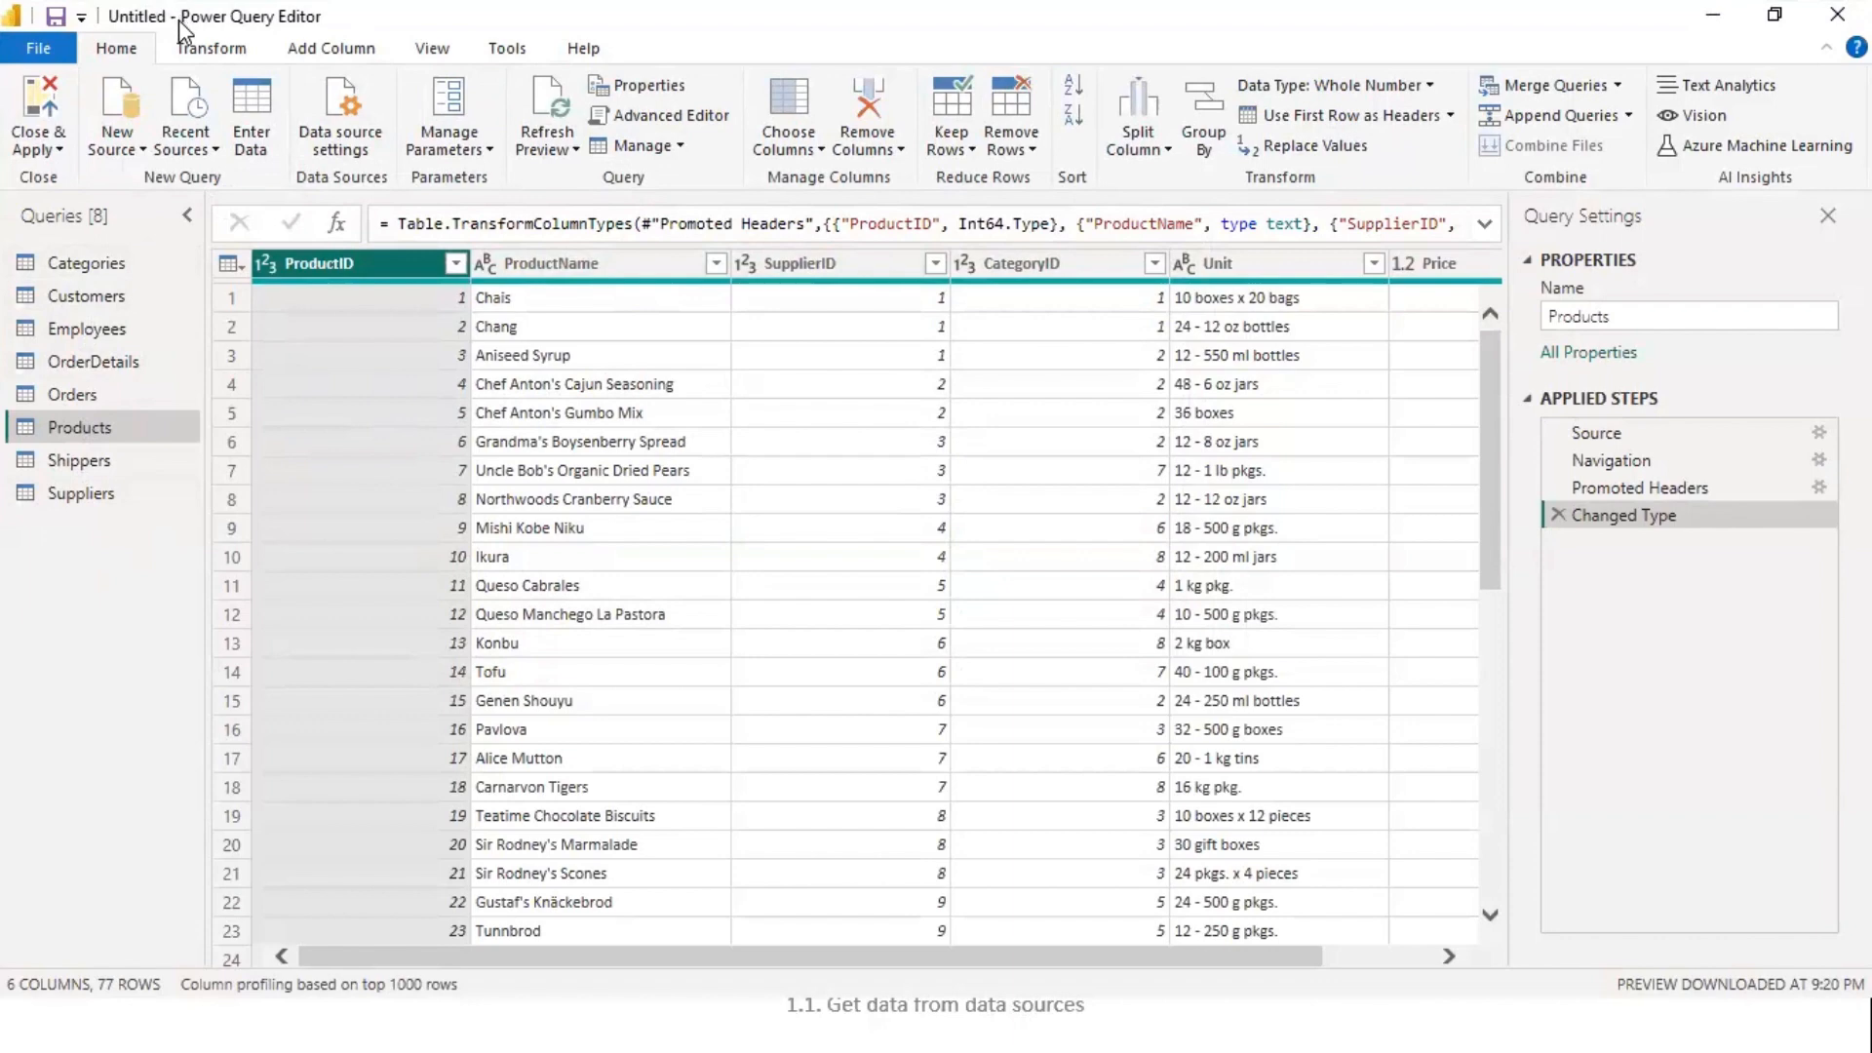
# - Try the monospaced font in the data preview, switch it off again and stop showing whitespace
pyautogui.click(433, 49)
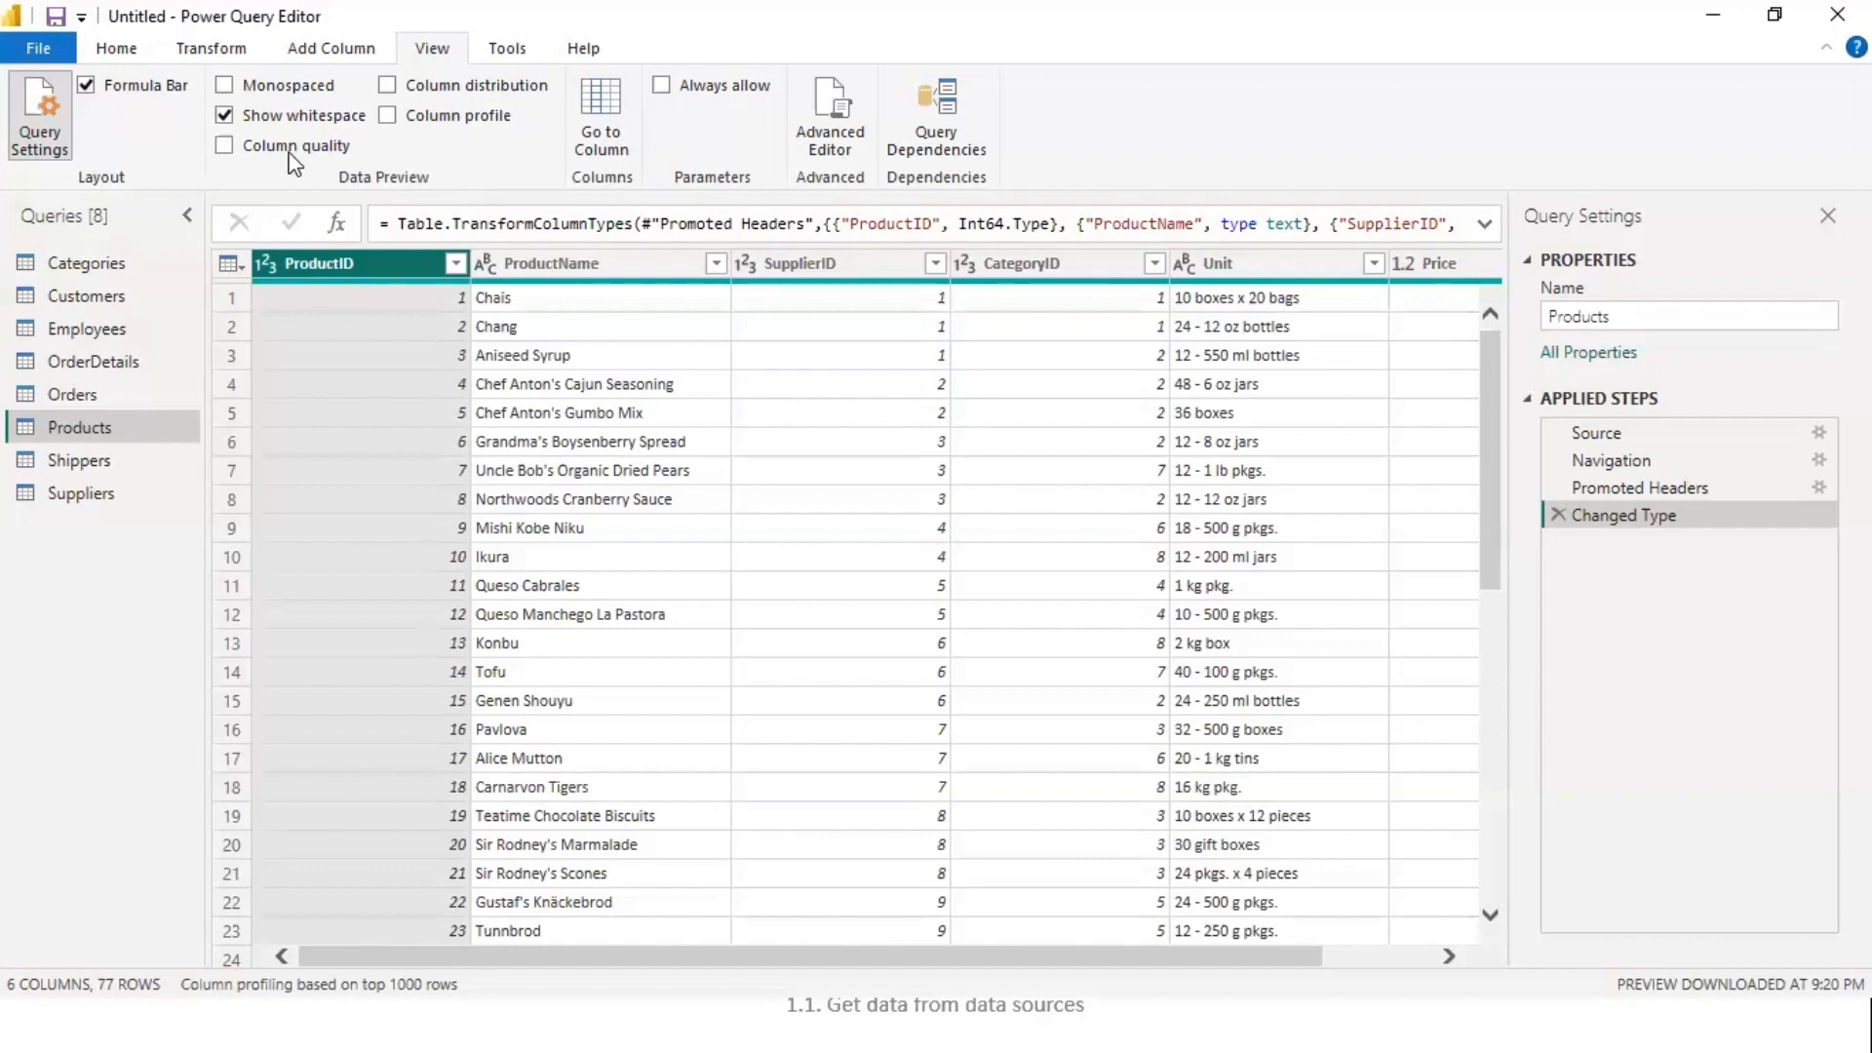
pyautogui.click(225, 87)
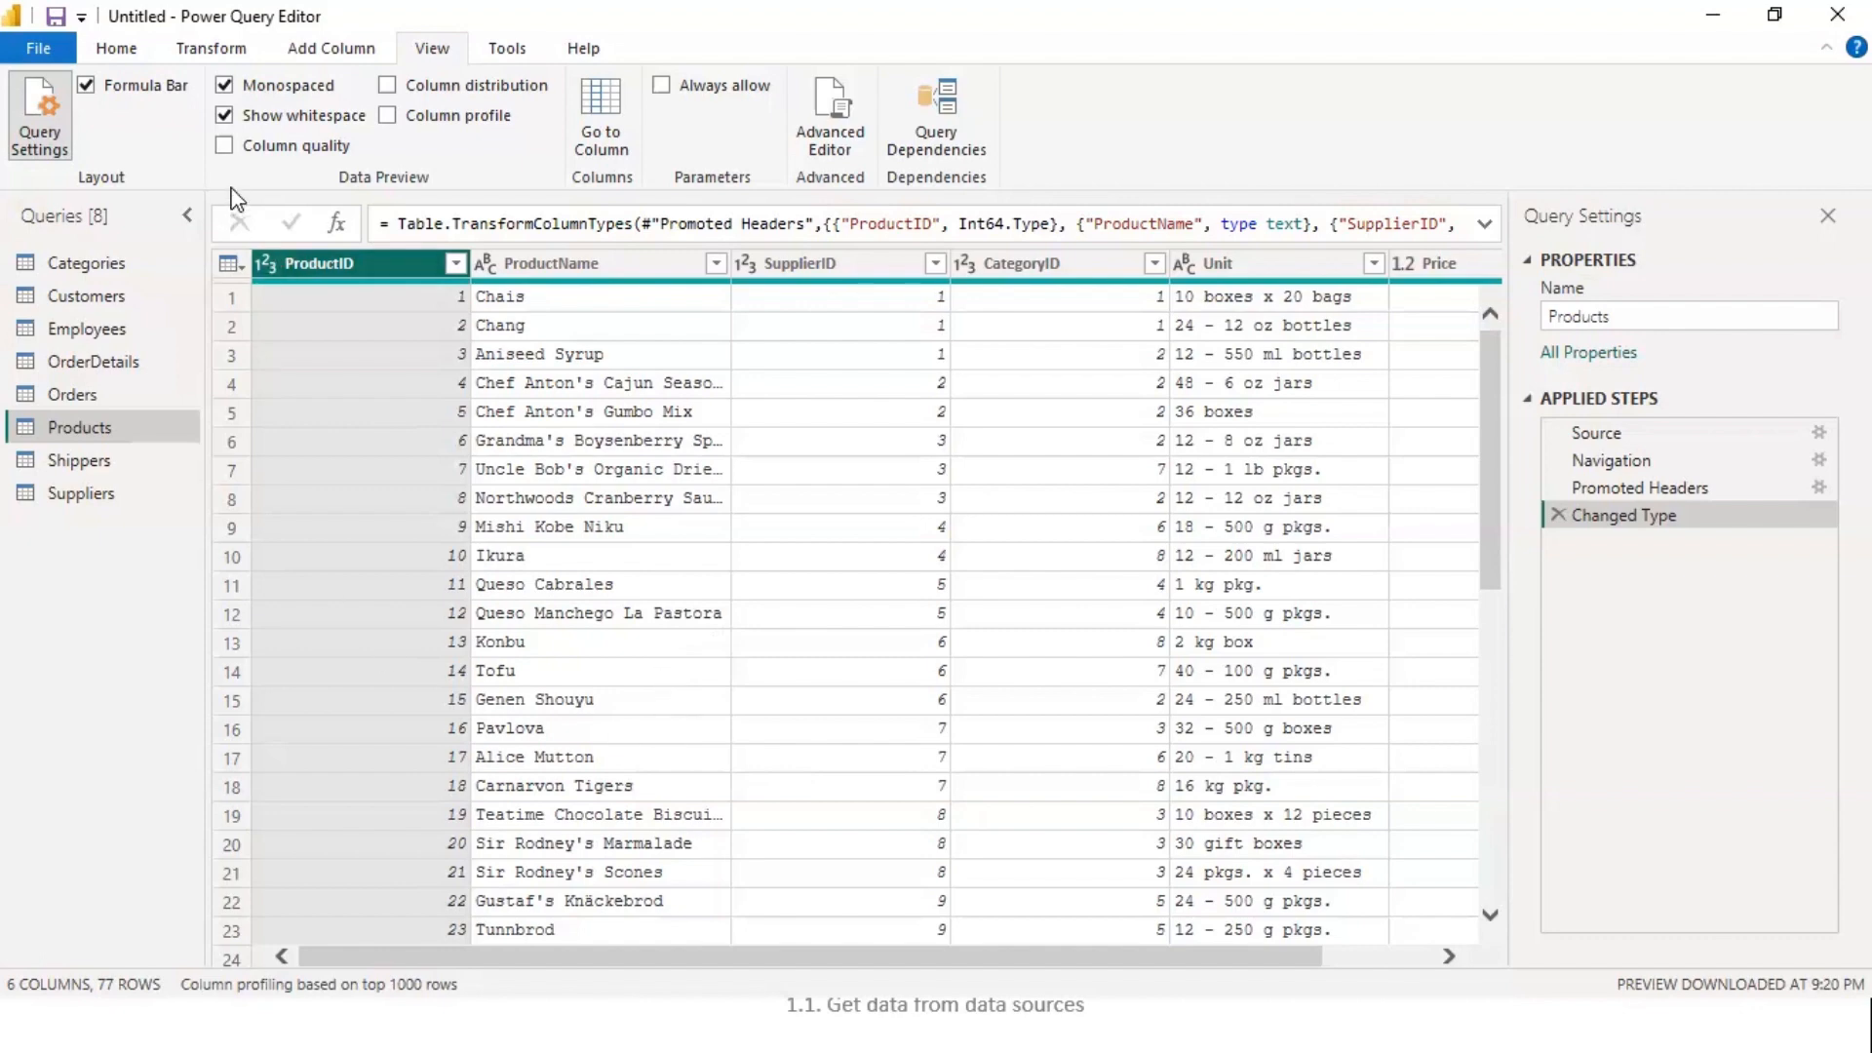
pyautogui.click(225, 118)
pyautogui.click(228, 88)
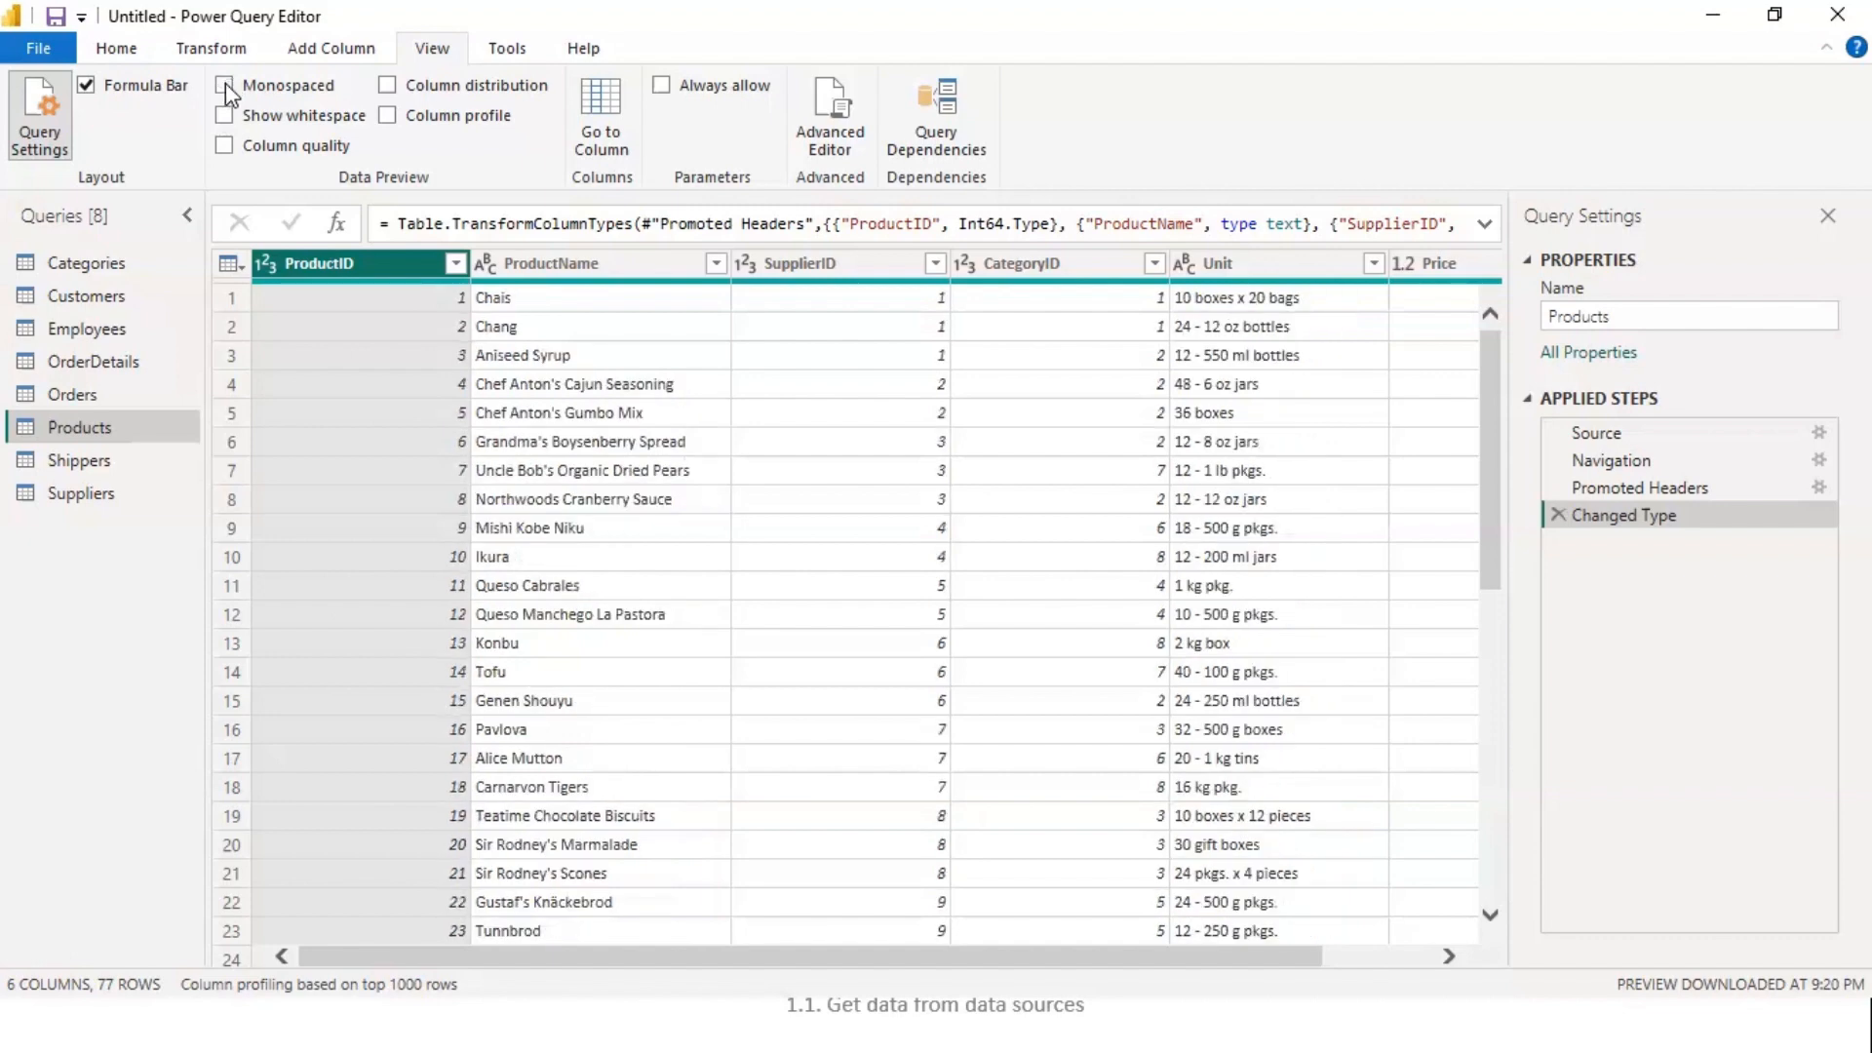
# - Show column quality in the data preview and review it across all columns of the Products query
pyautogui.click(225, 146)
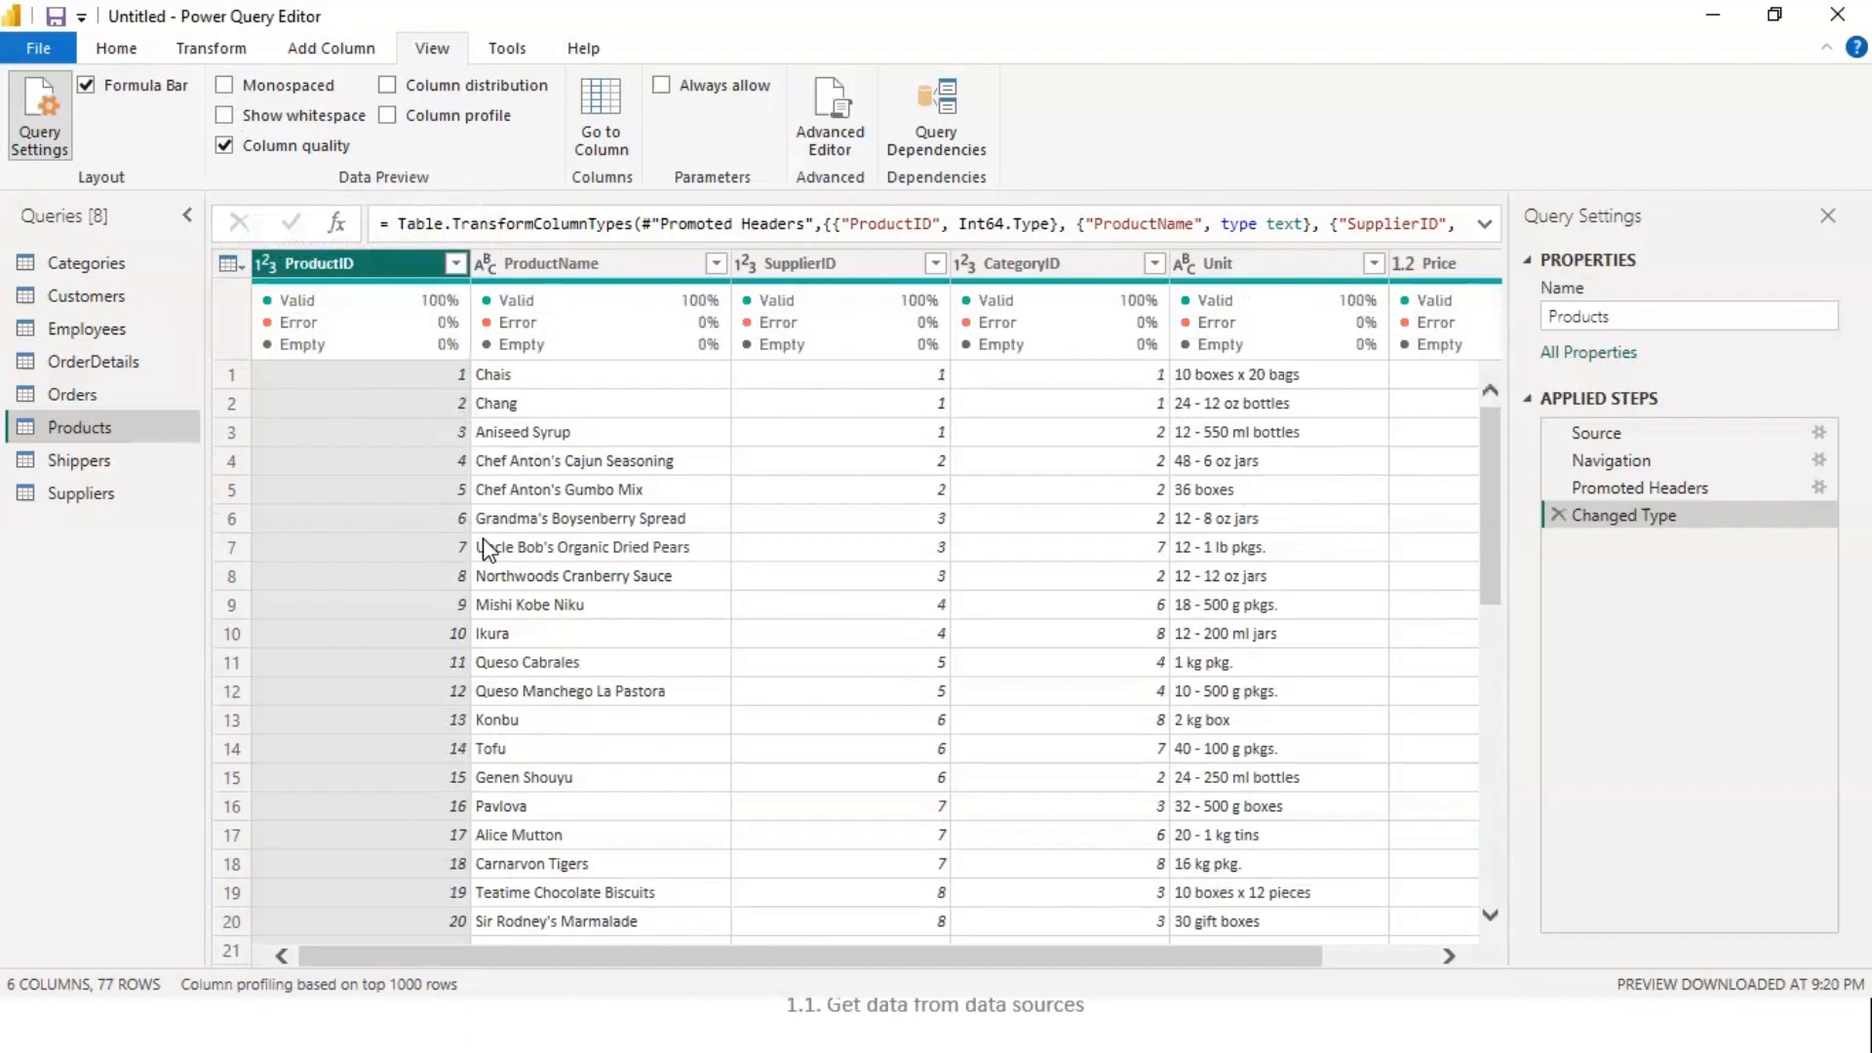
pyautogui.moveTo(527, 952); pyautogui.dragTo(774, 945)
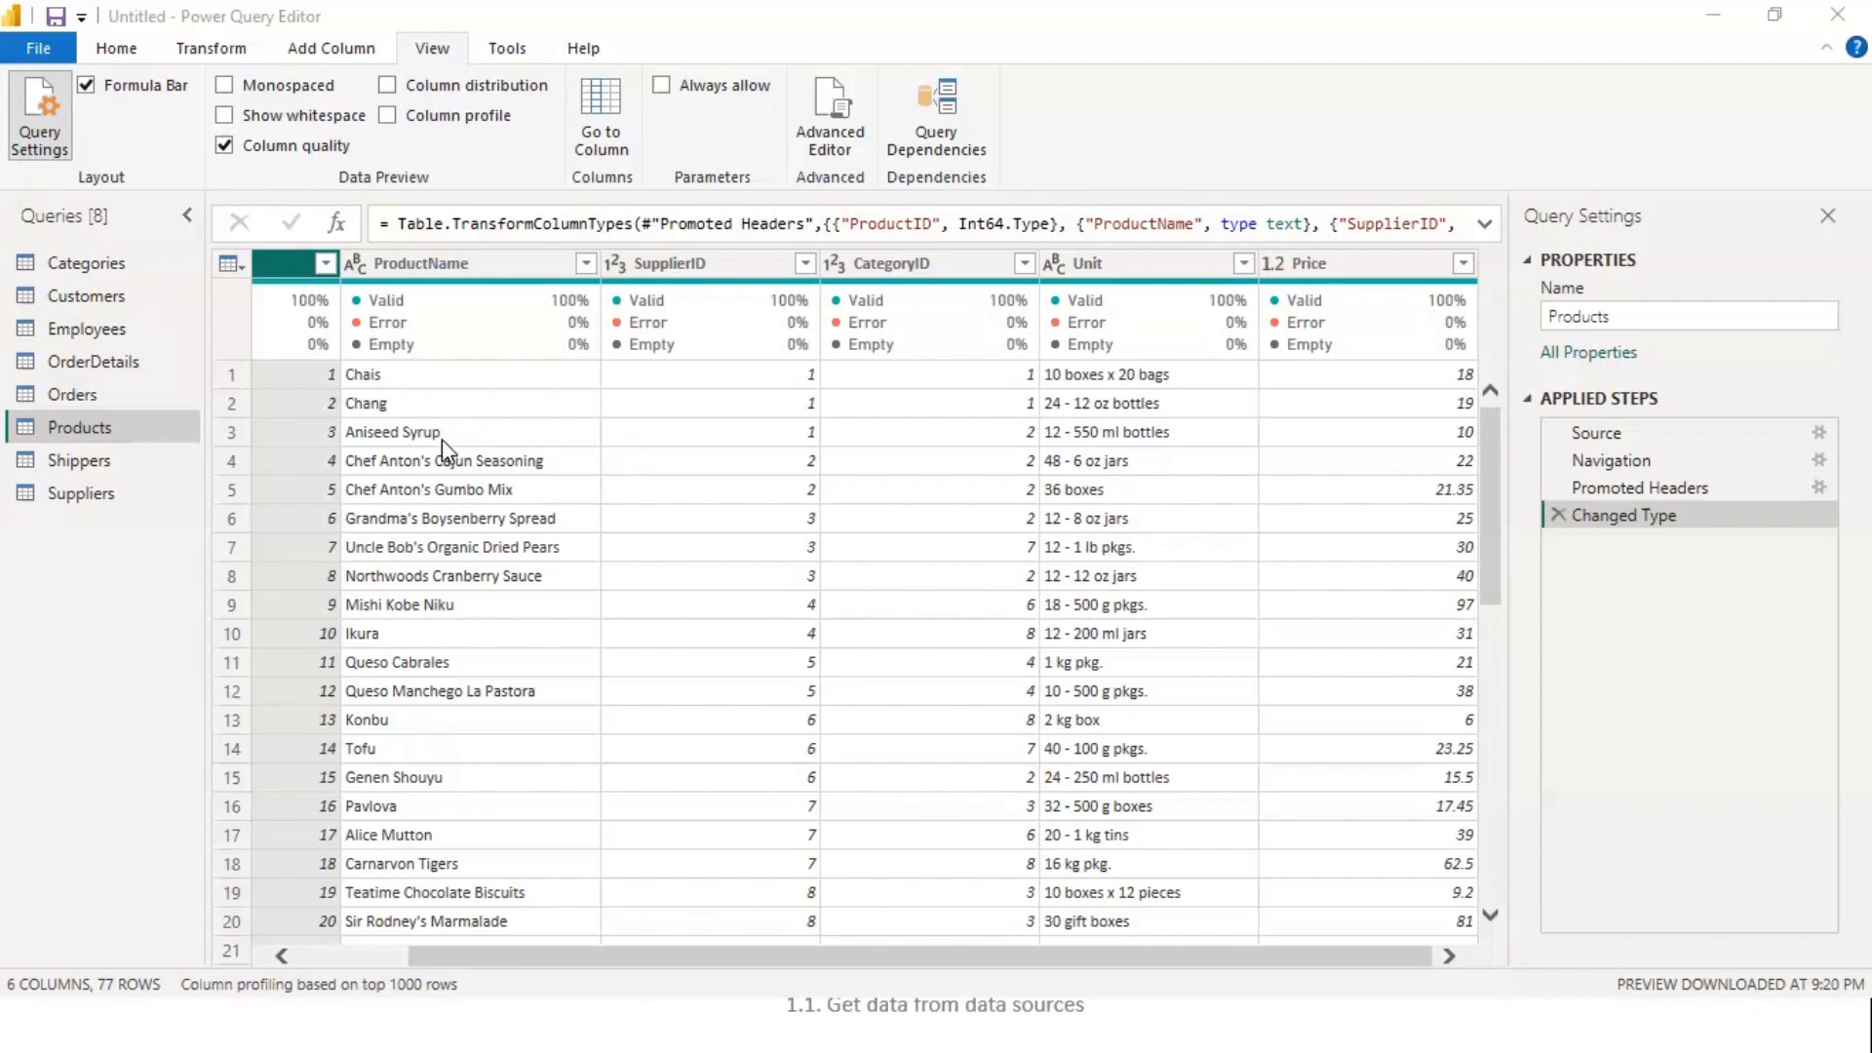
pyautogui.moveTo(543, 956); pyautogui.dragTo(323, 956)
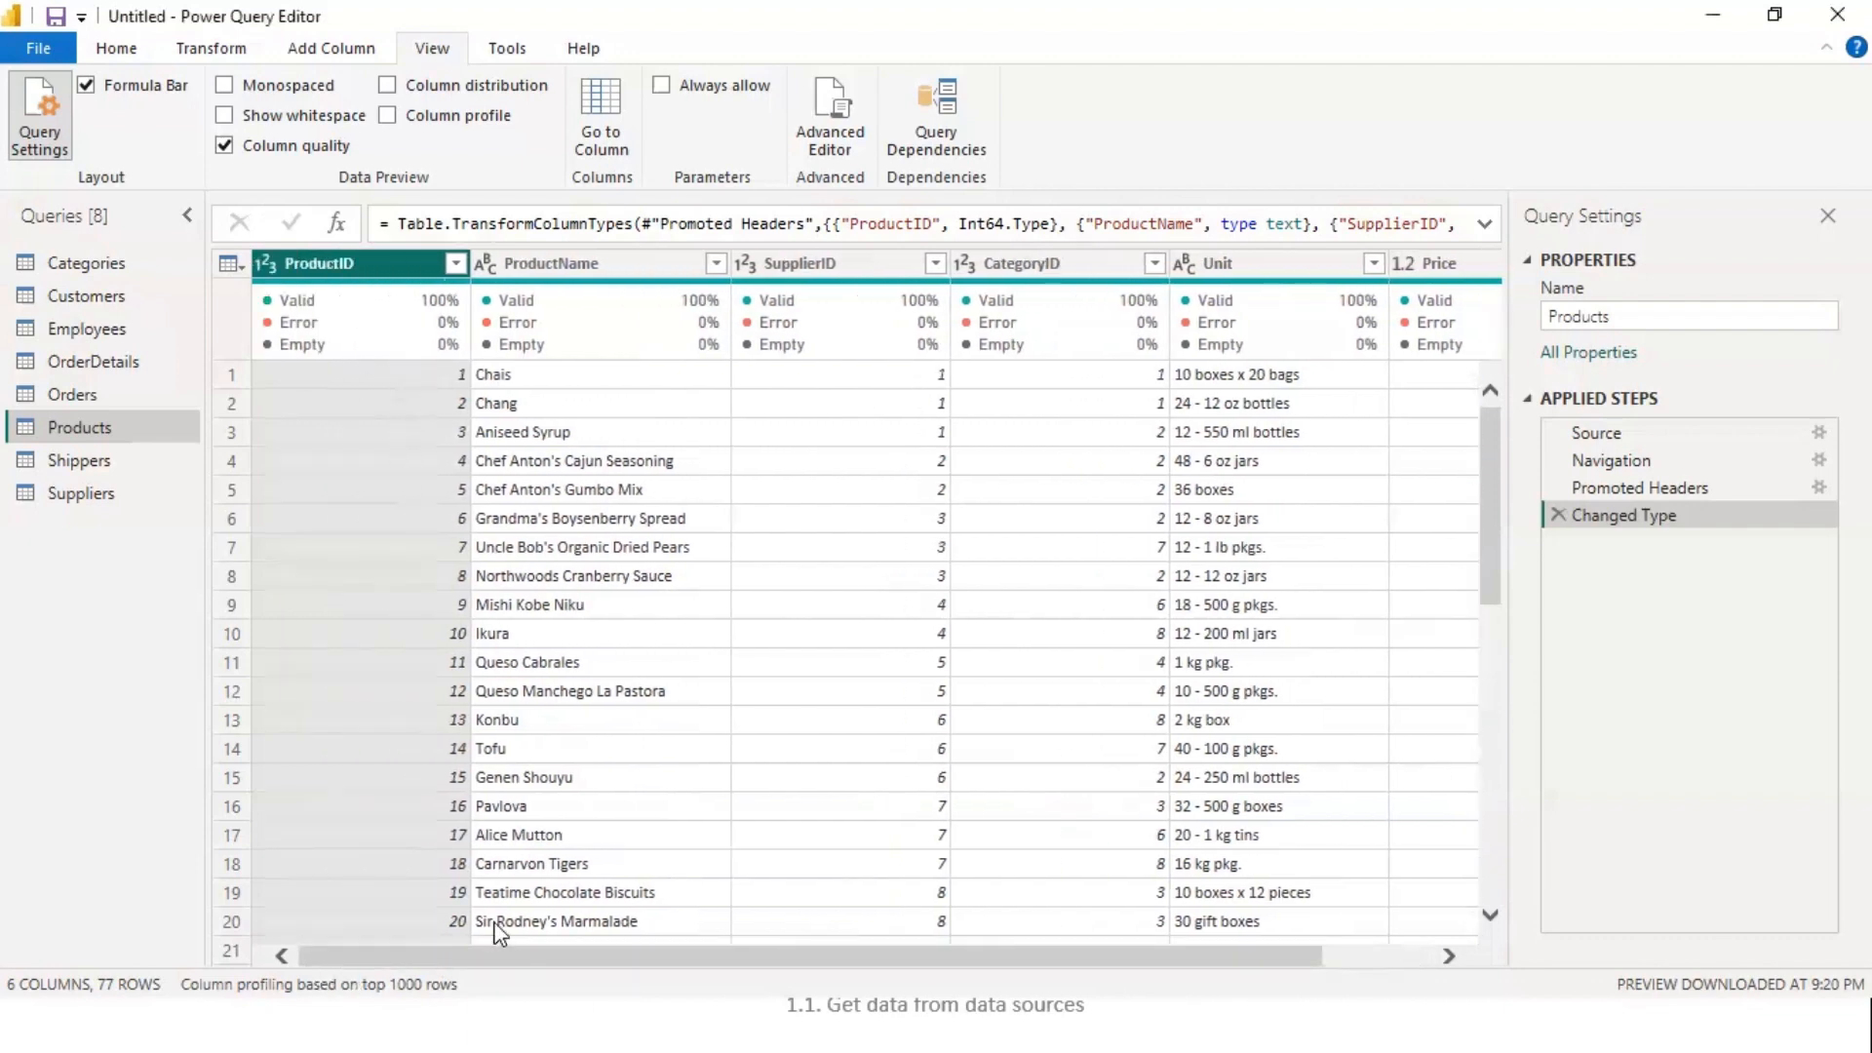
pyautogui.moveTo(494, 964); pyautogui.dragTo(841, 963)
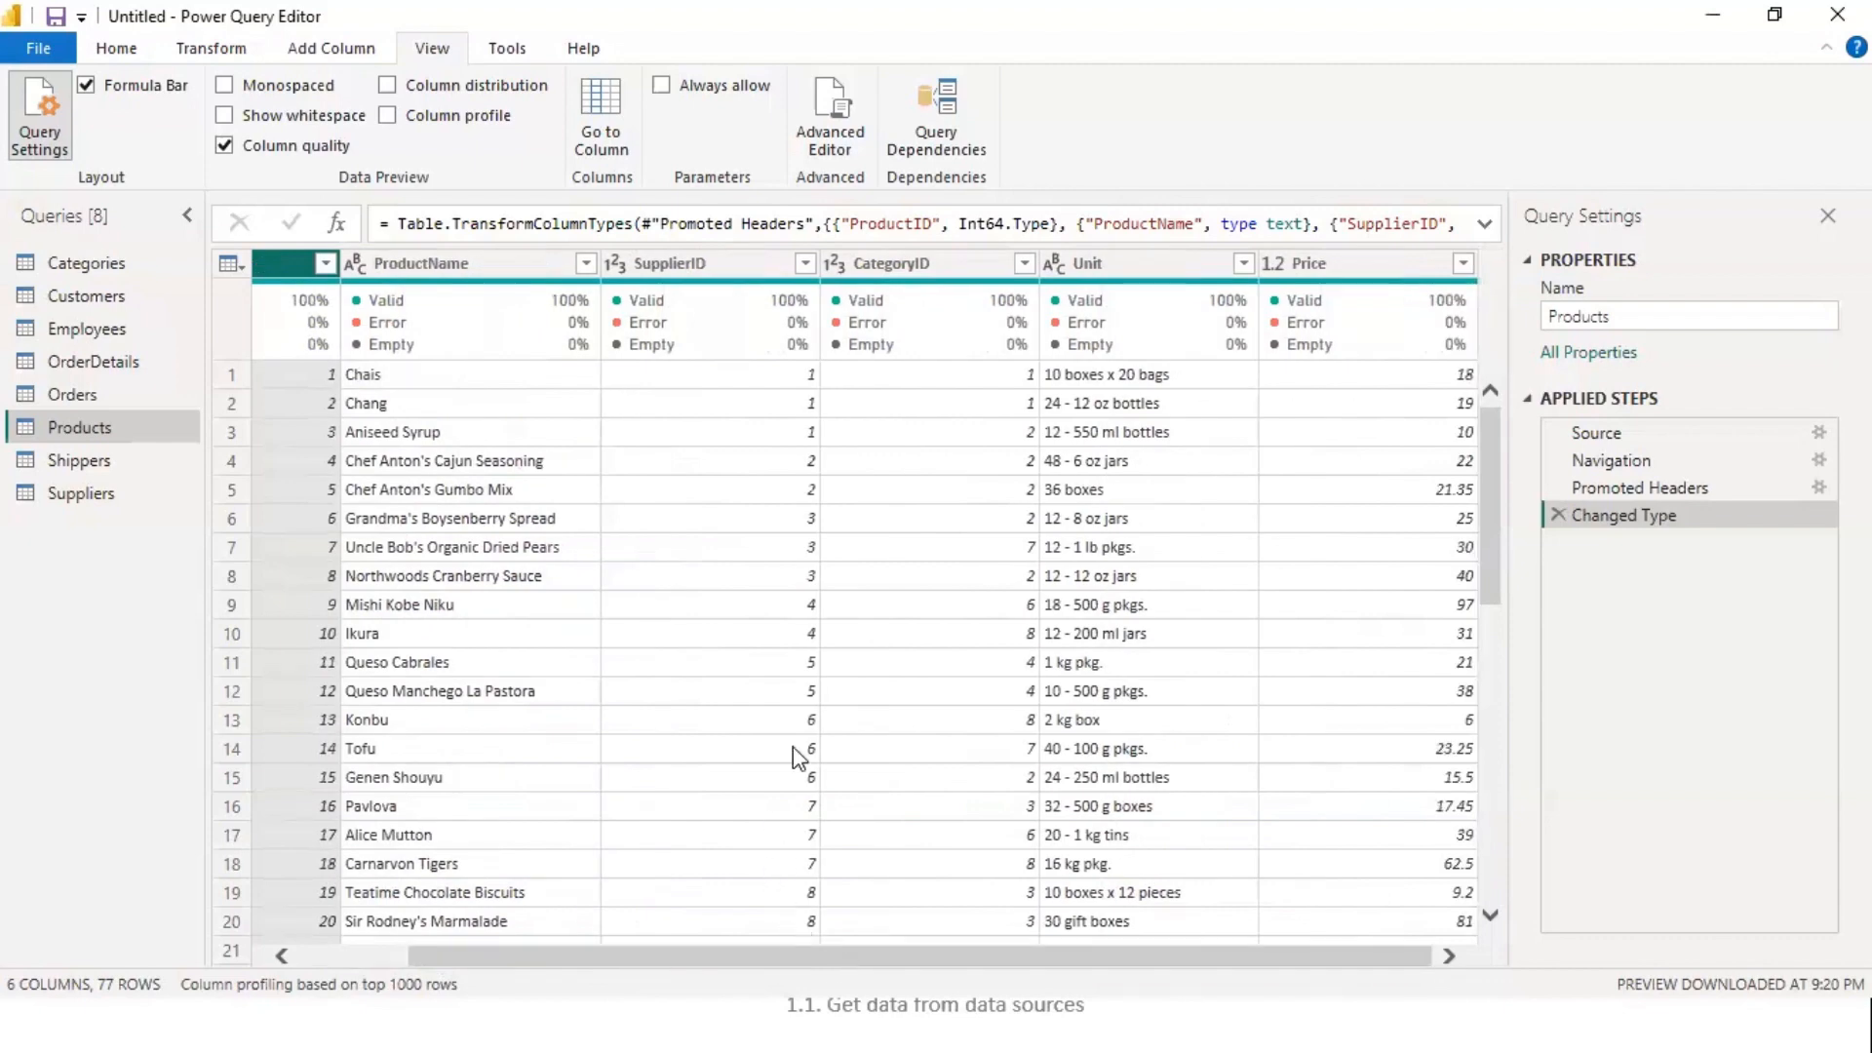
# - Replace the value 40 with 0 in the Price column of the Products query
pyautogui.click(1463, 577)
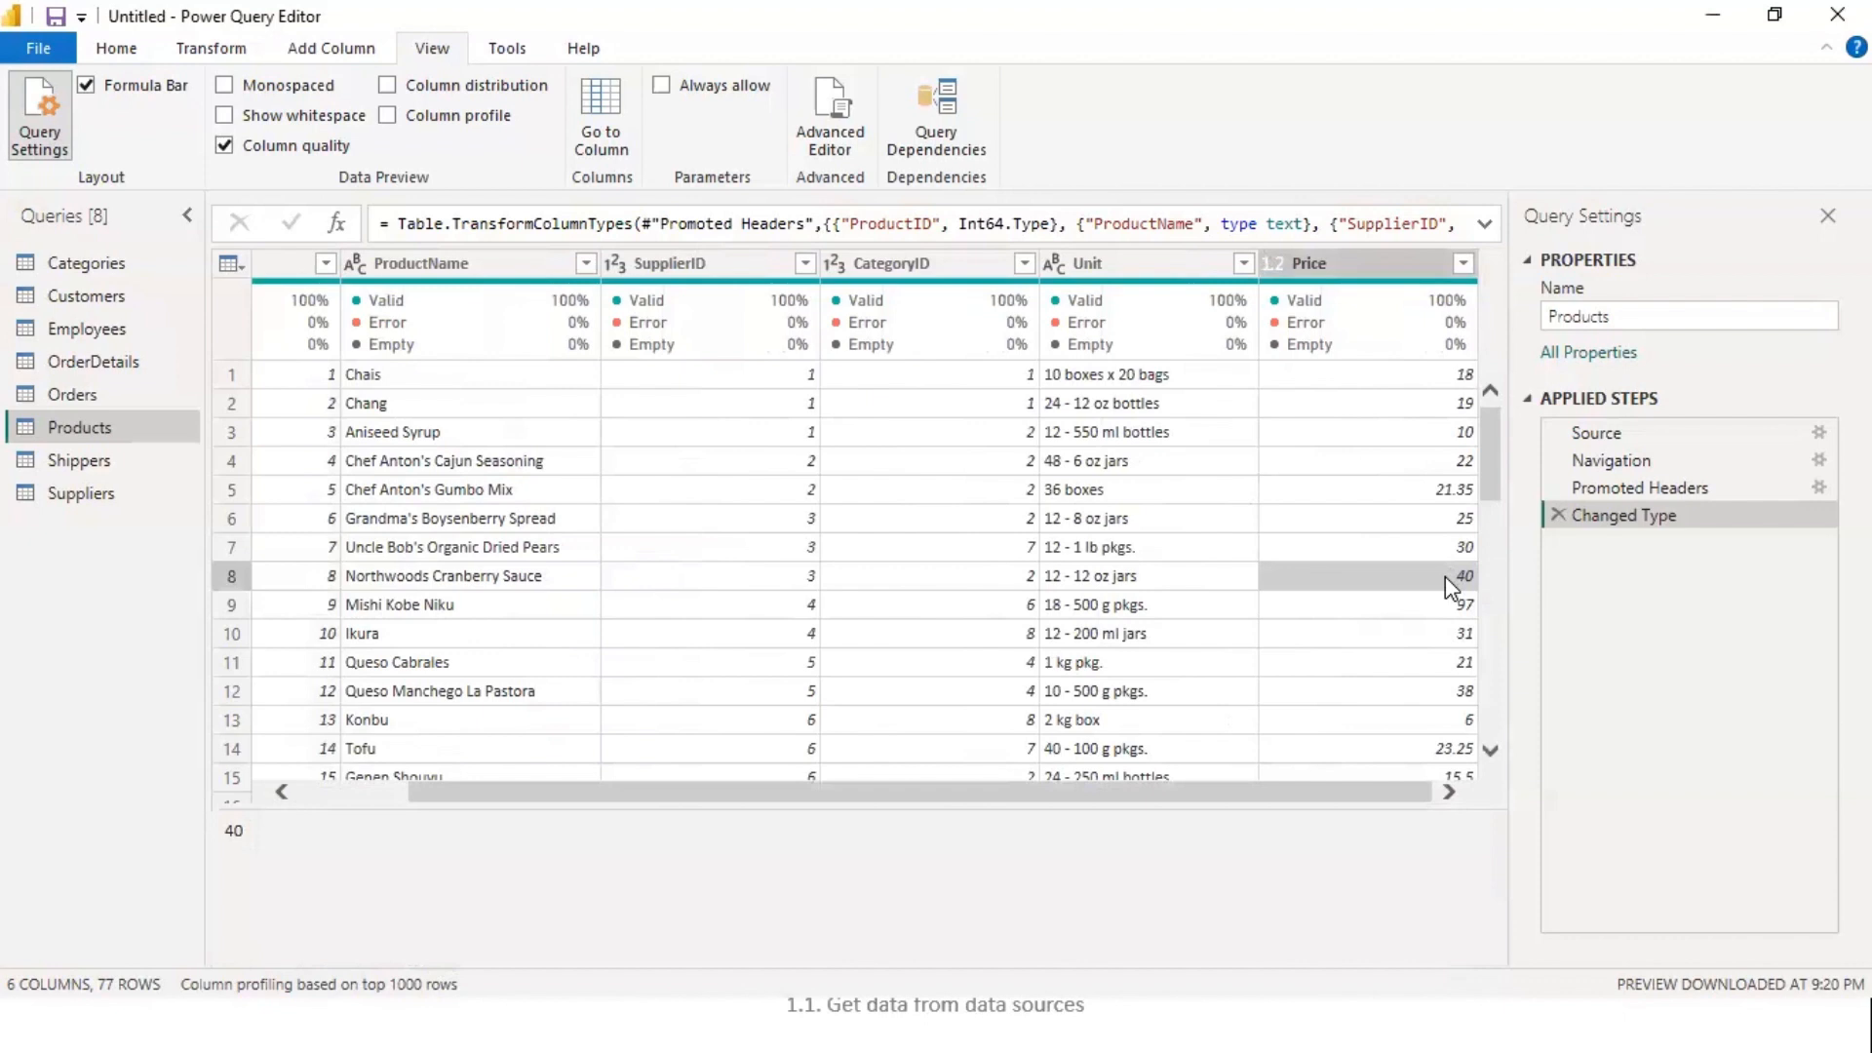
pyautogui.rightClick(1444, 581)
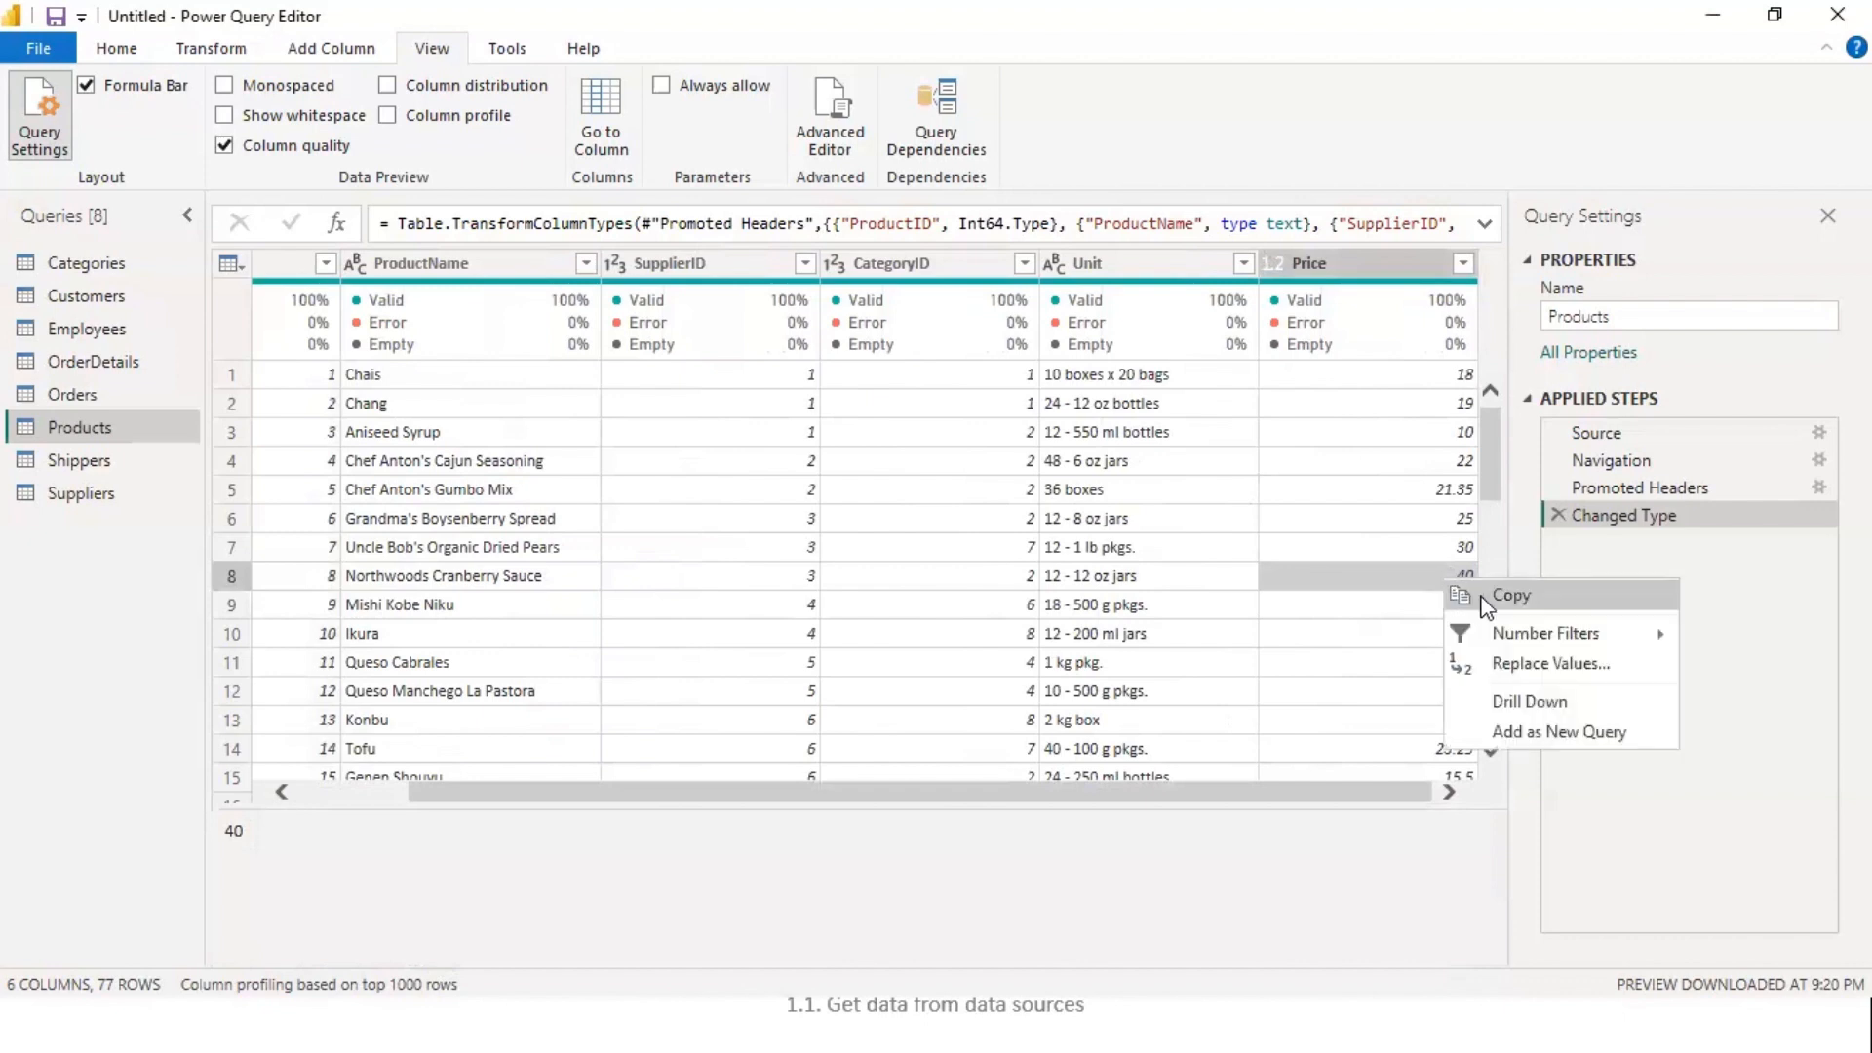
pyautogui.moveTo(1584, 639)
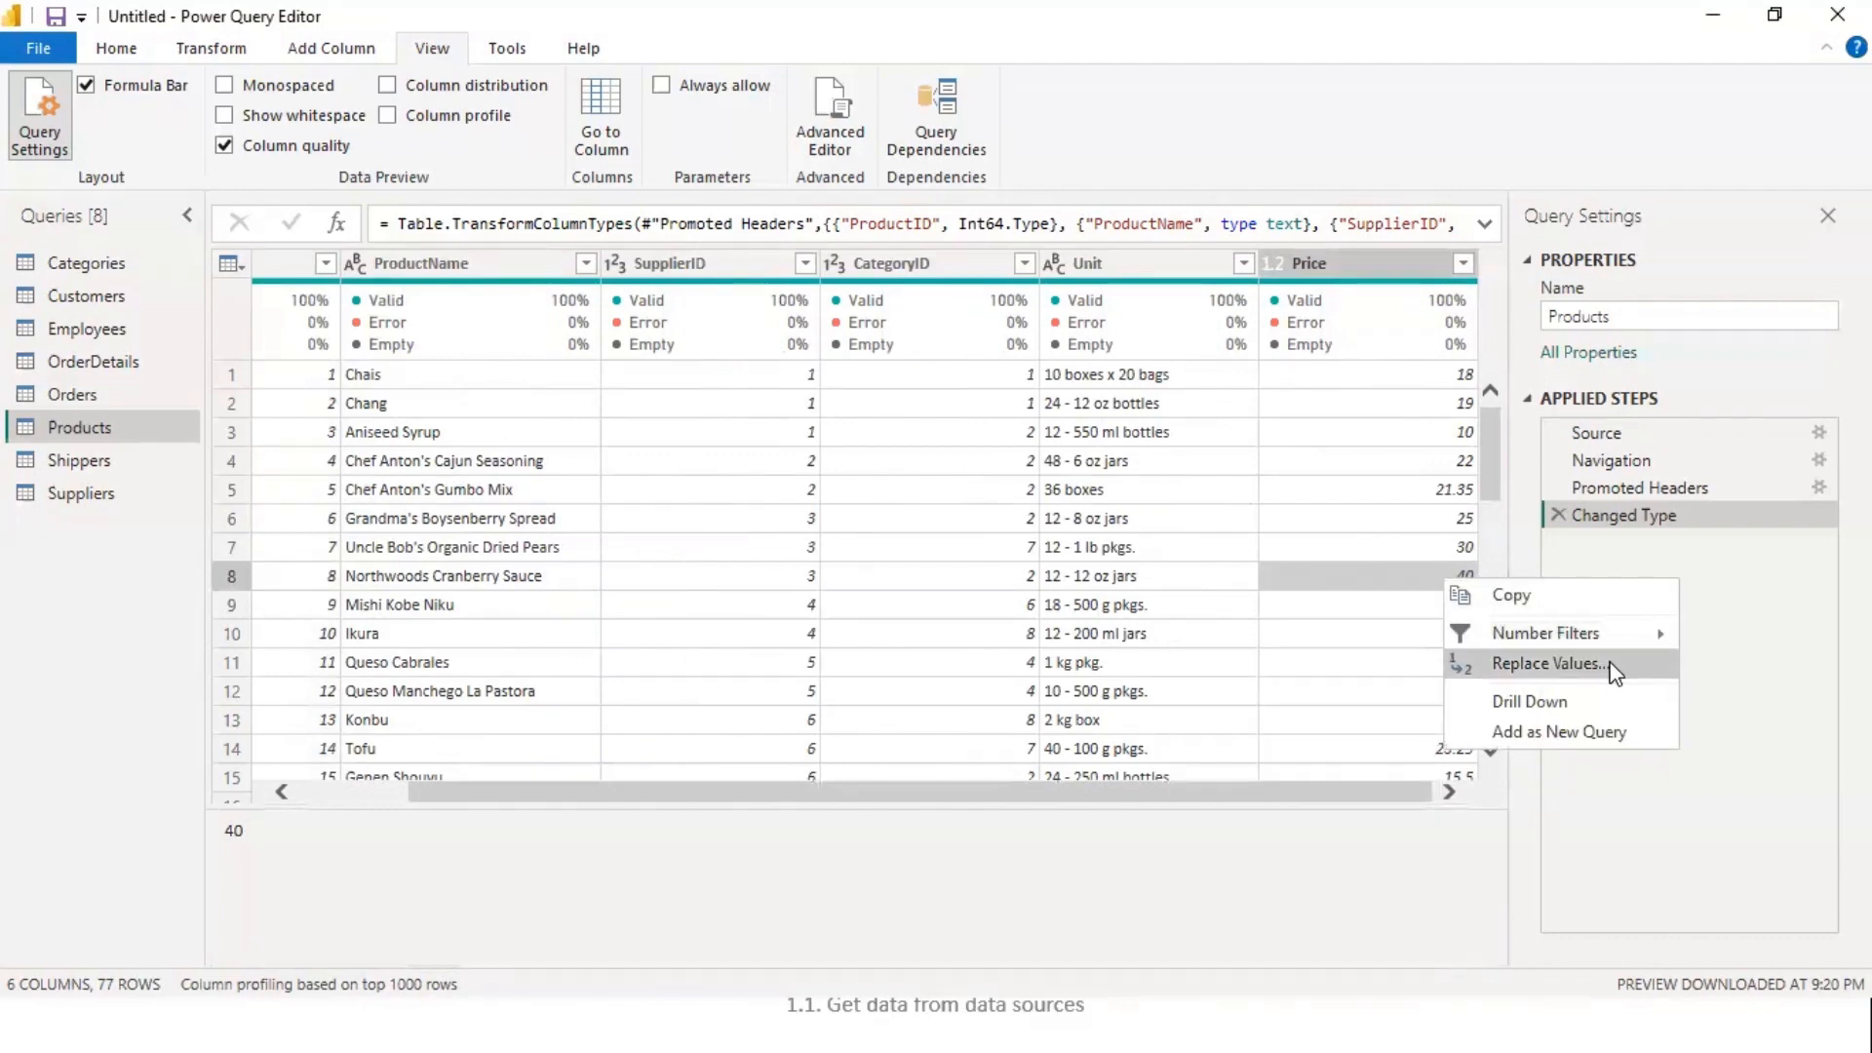
pyautogui.click(1550, 664)
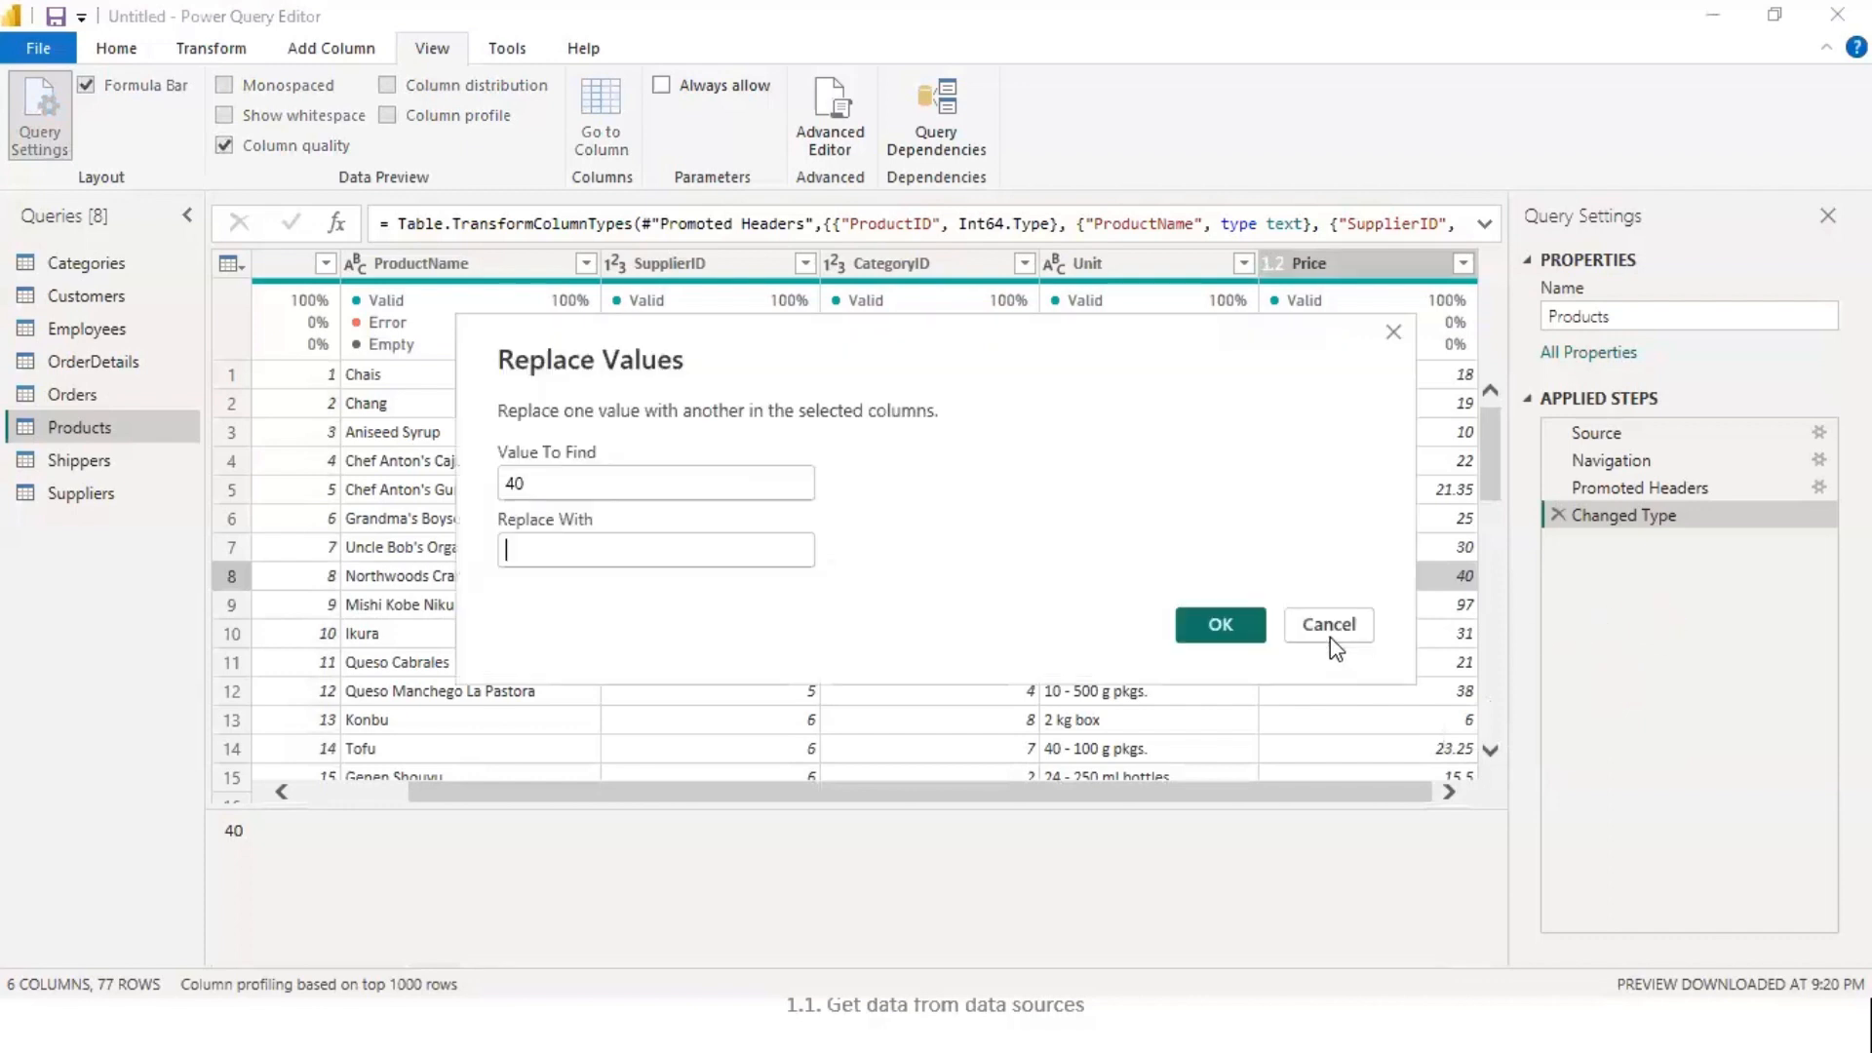
pyautogui.click(1220, 627)
pyautogui.click(628, 559)
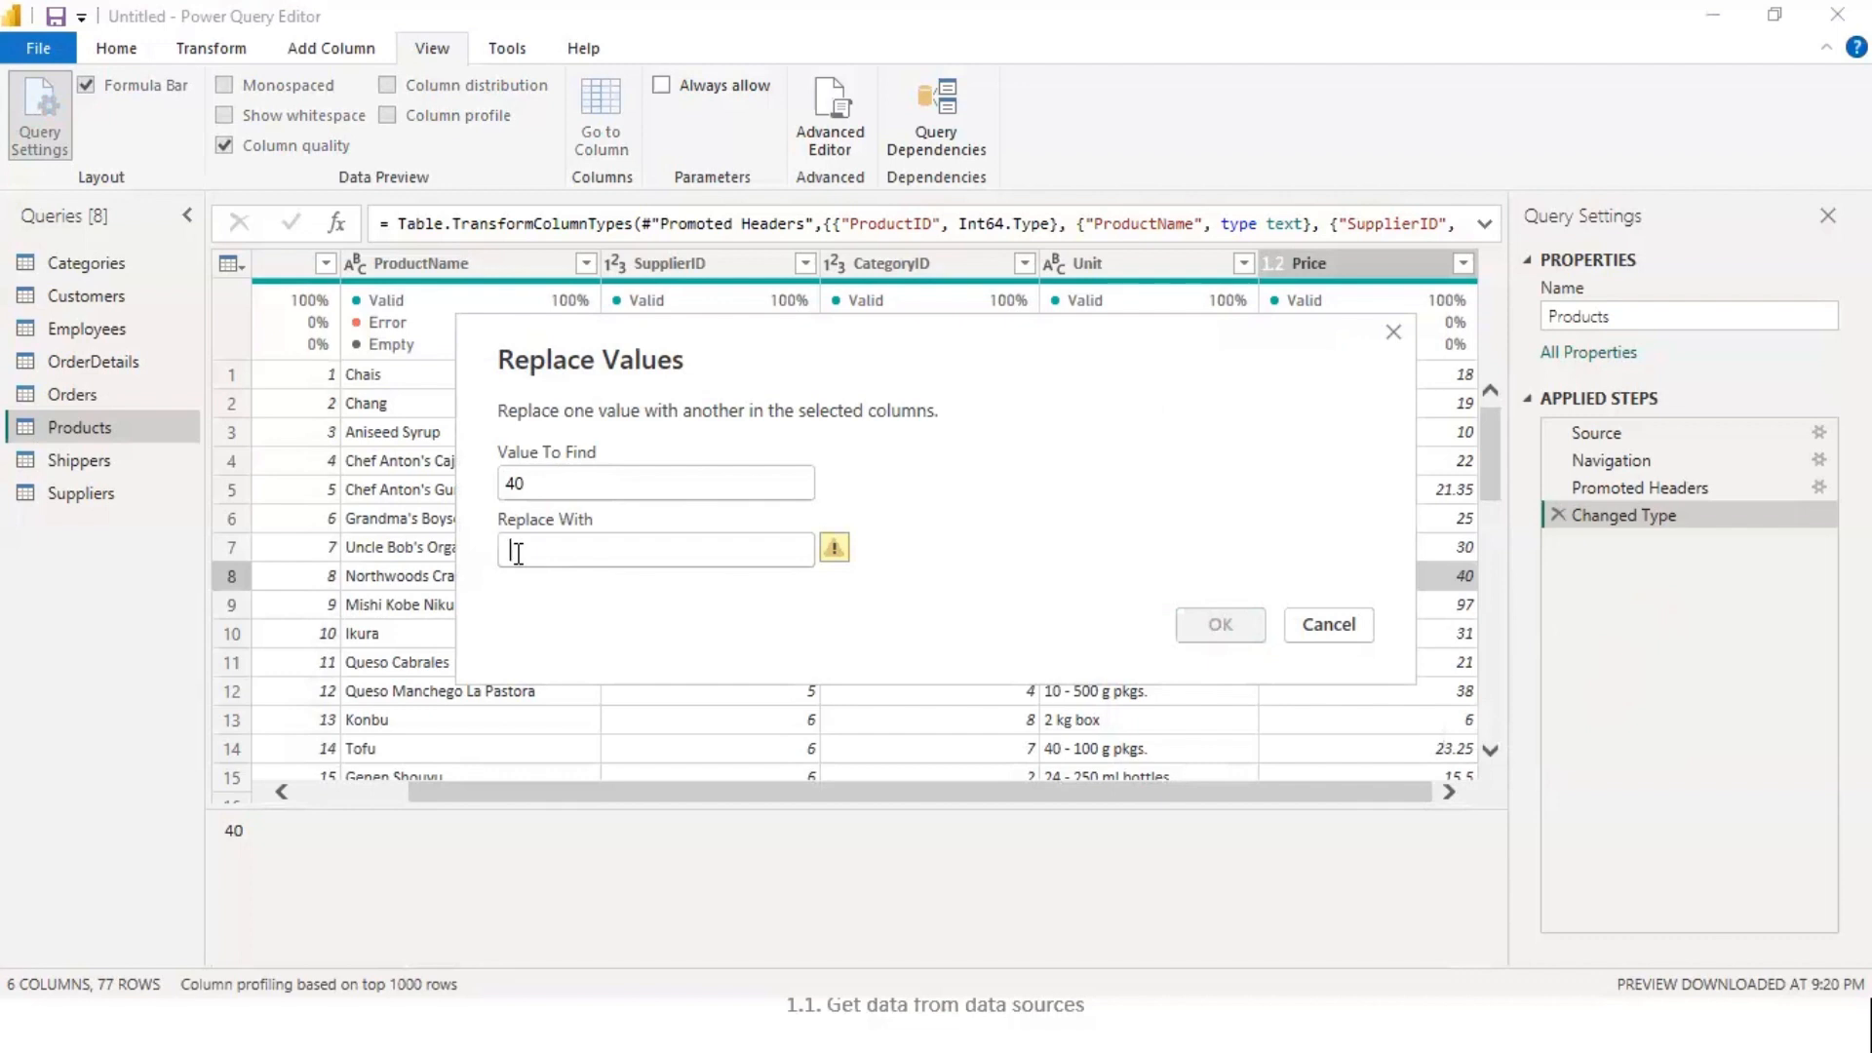
pyautogui.write('0')
pyautogui.click(1227, 625)
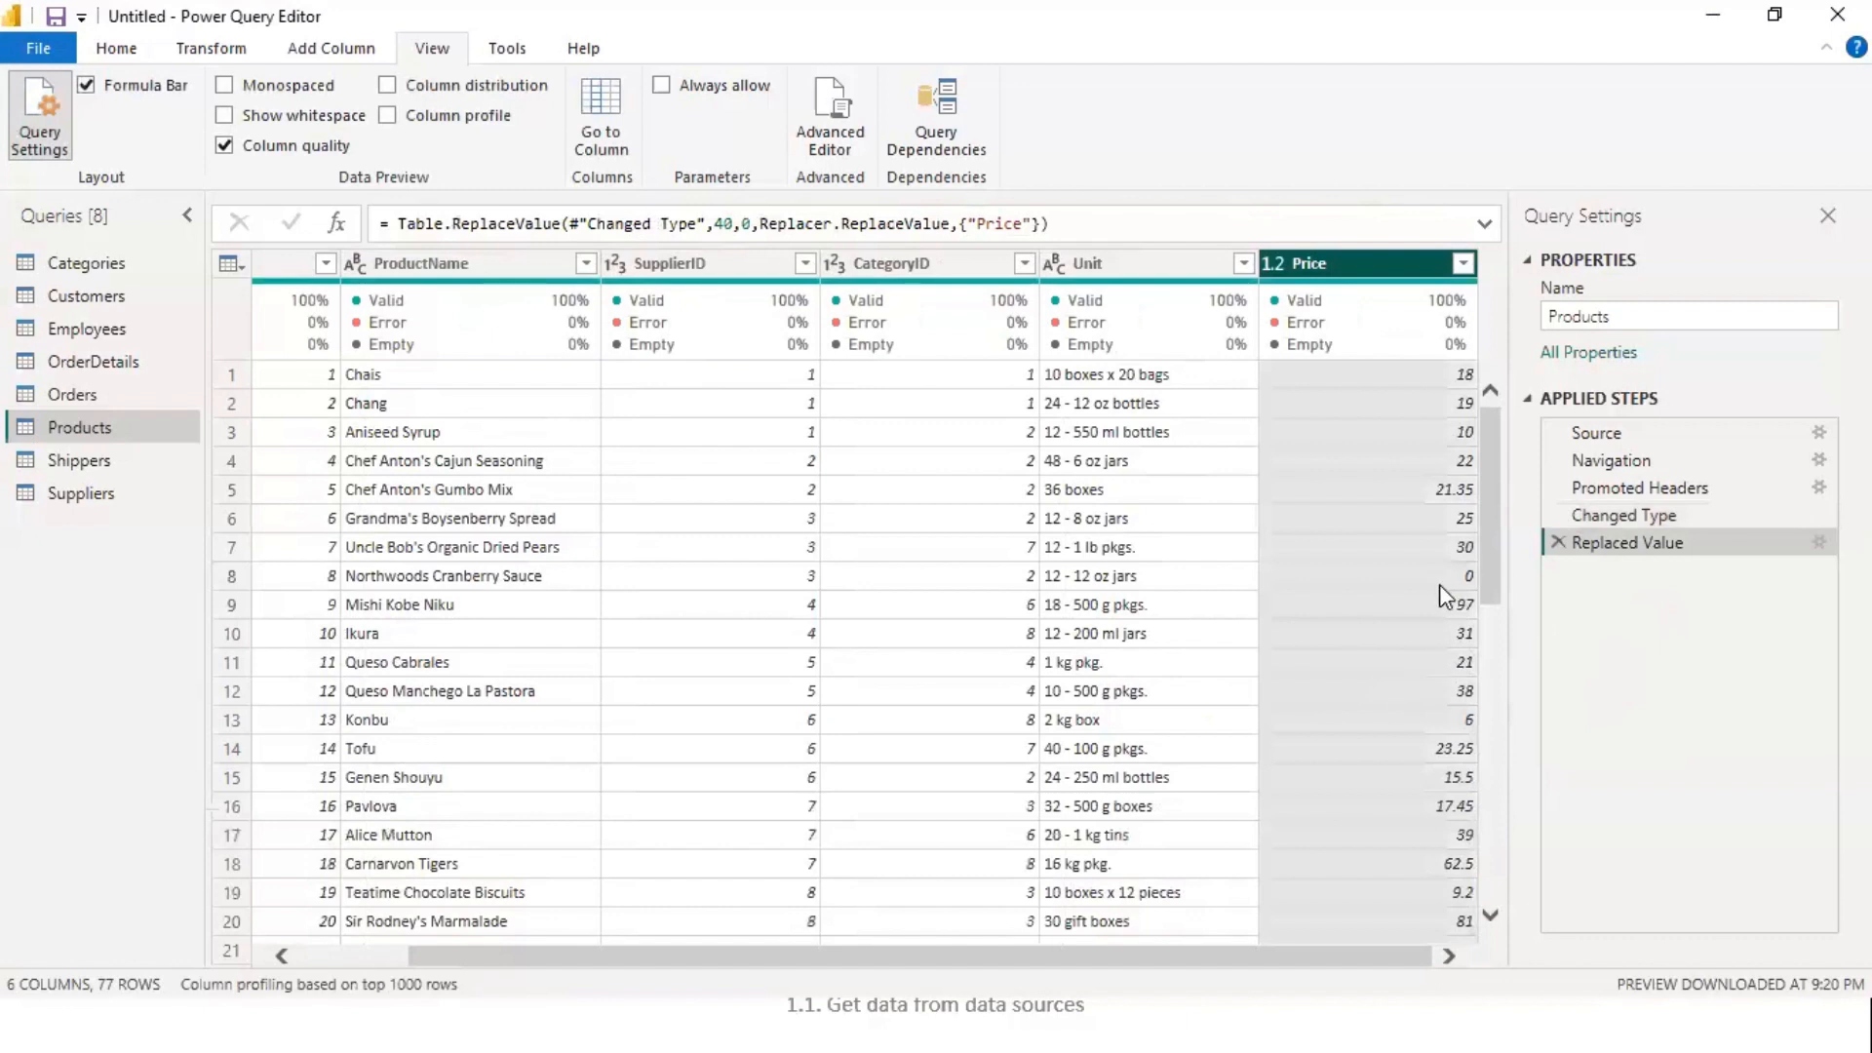
# - Delete the Replaced Value step from the Products query and return to the Price column
pyautogui.click(1558, 542)
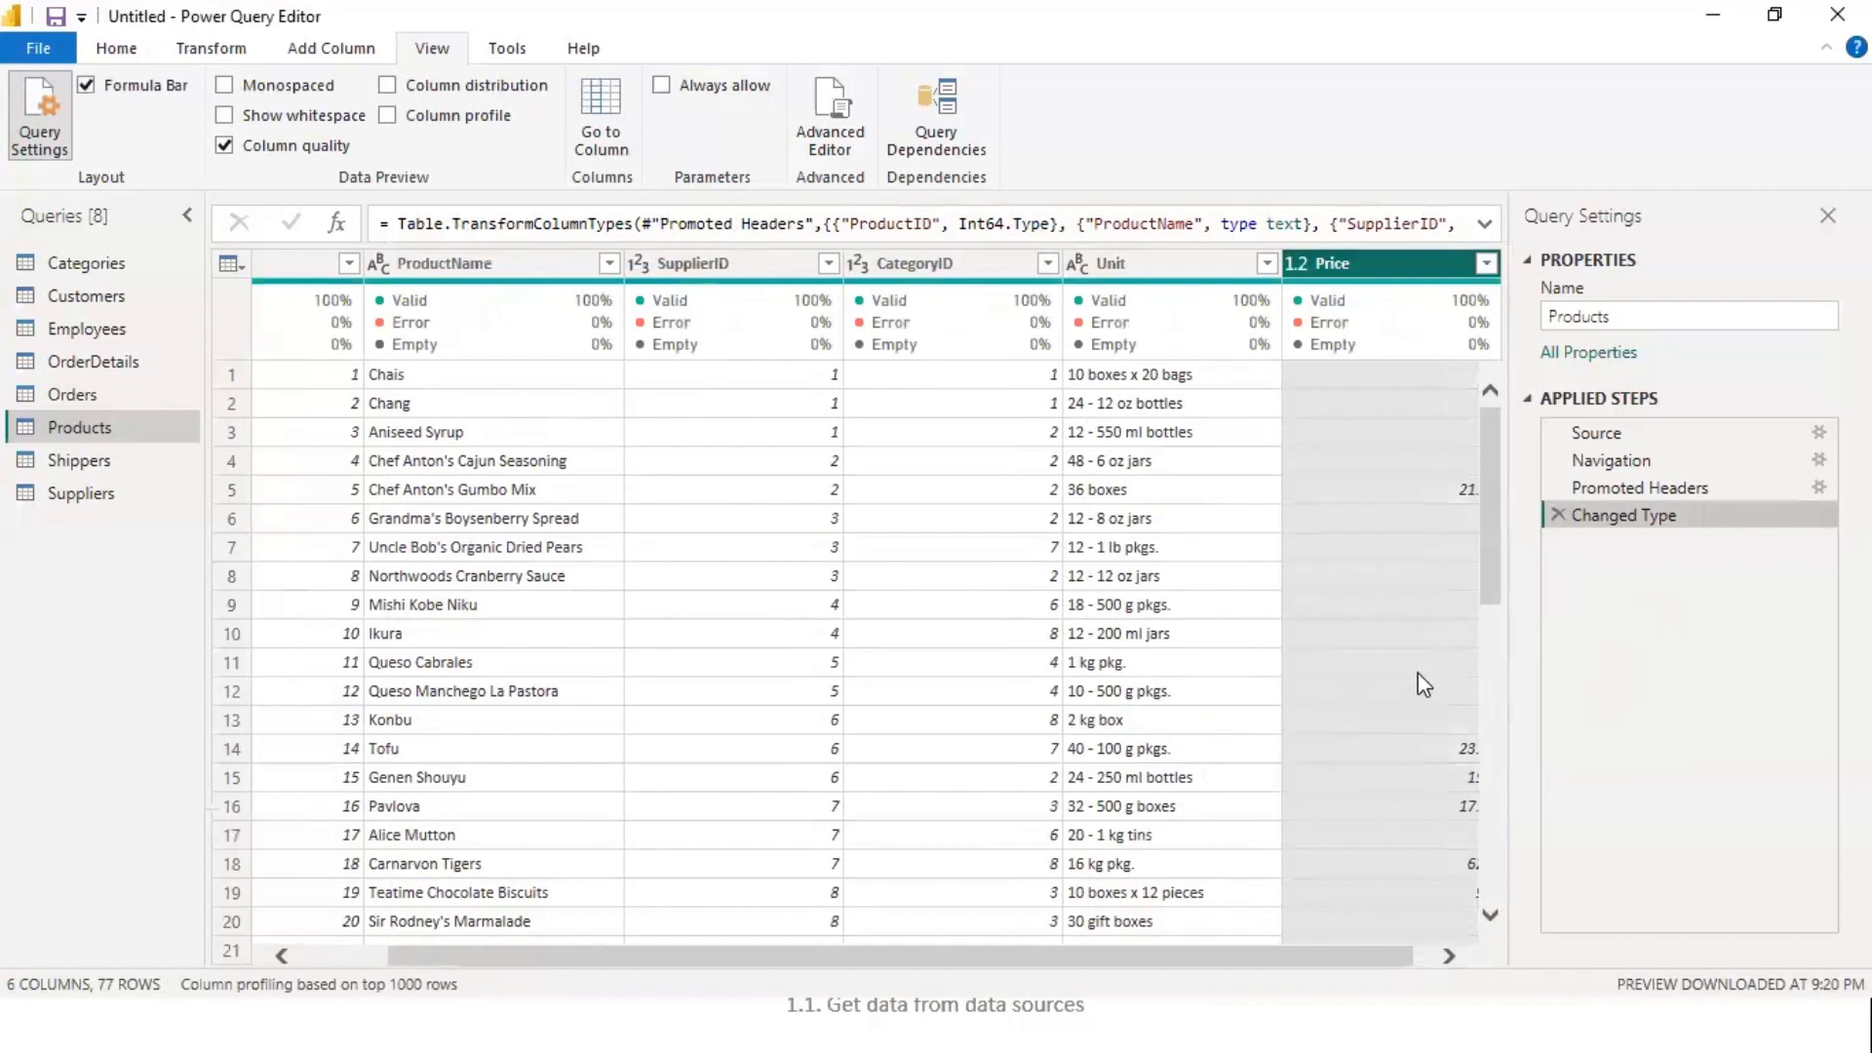
pyautogui.click(1448, 955)
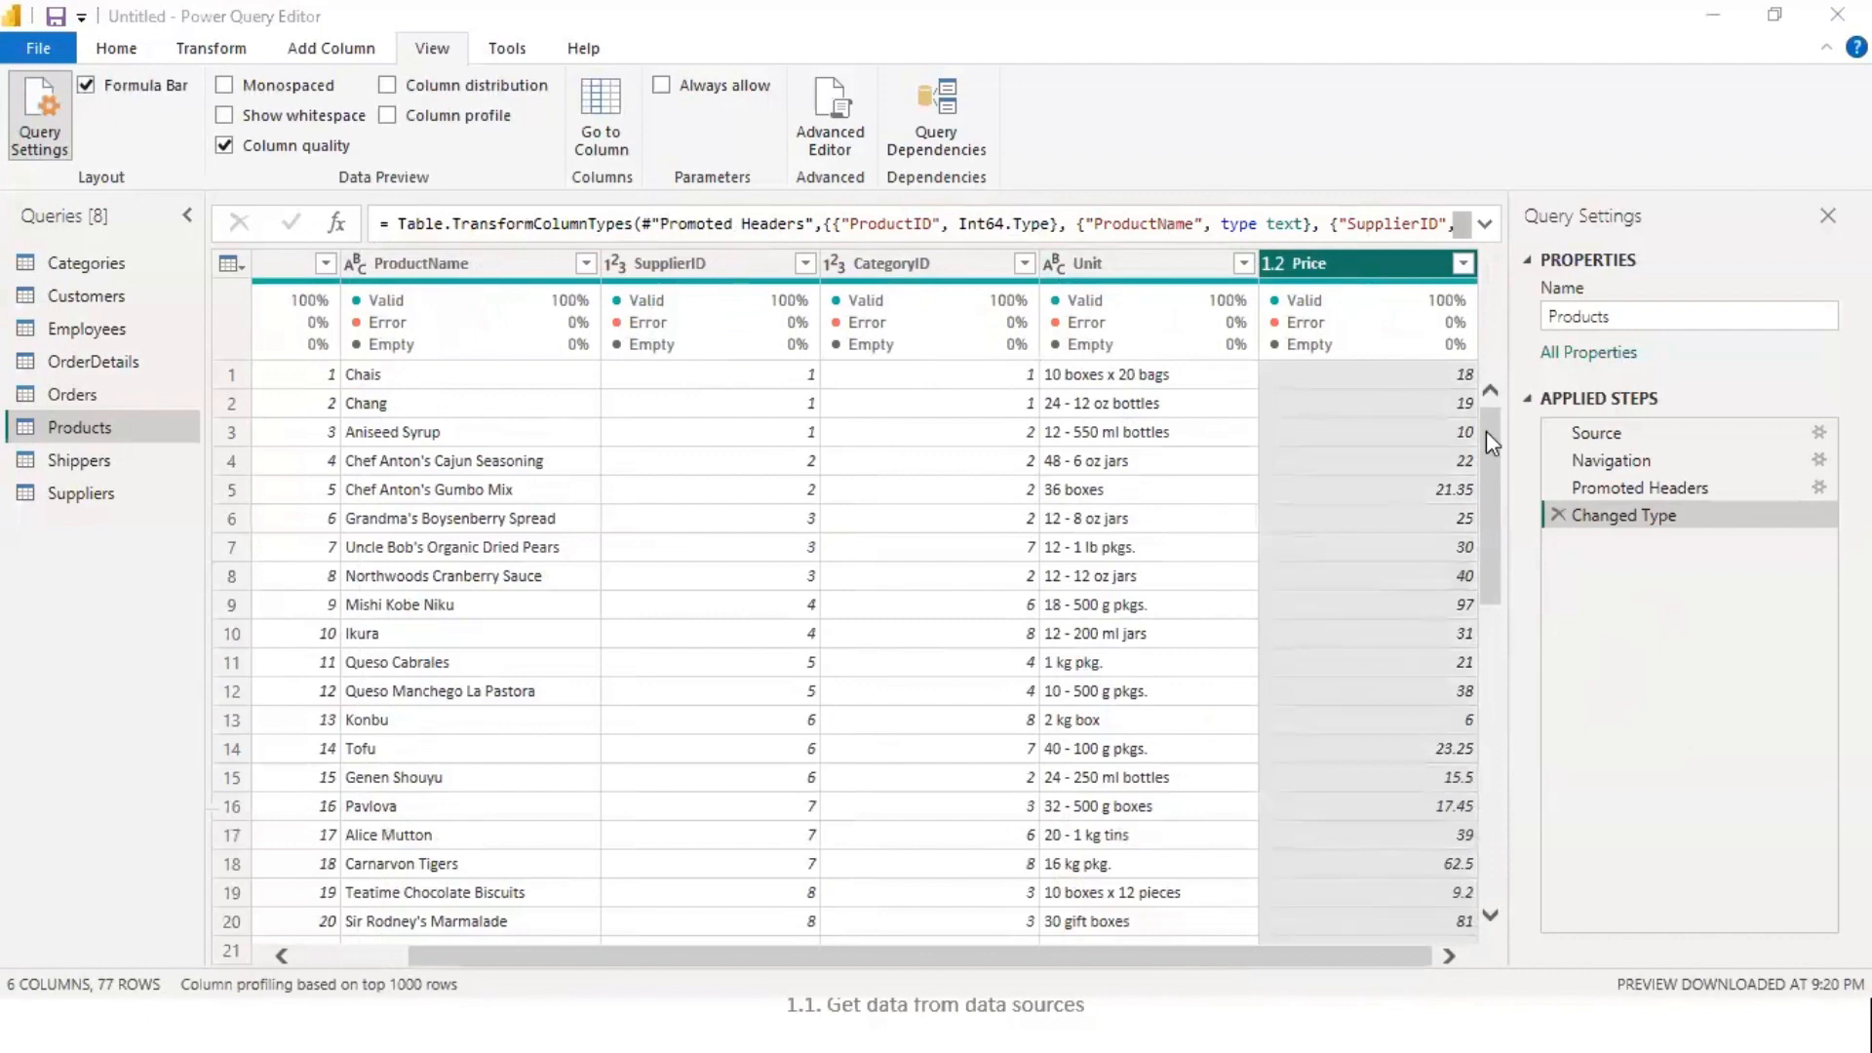
pyautogui.moveTo(1306, 341)
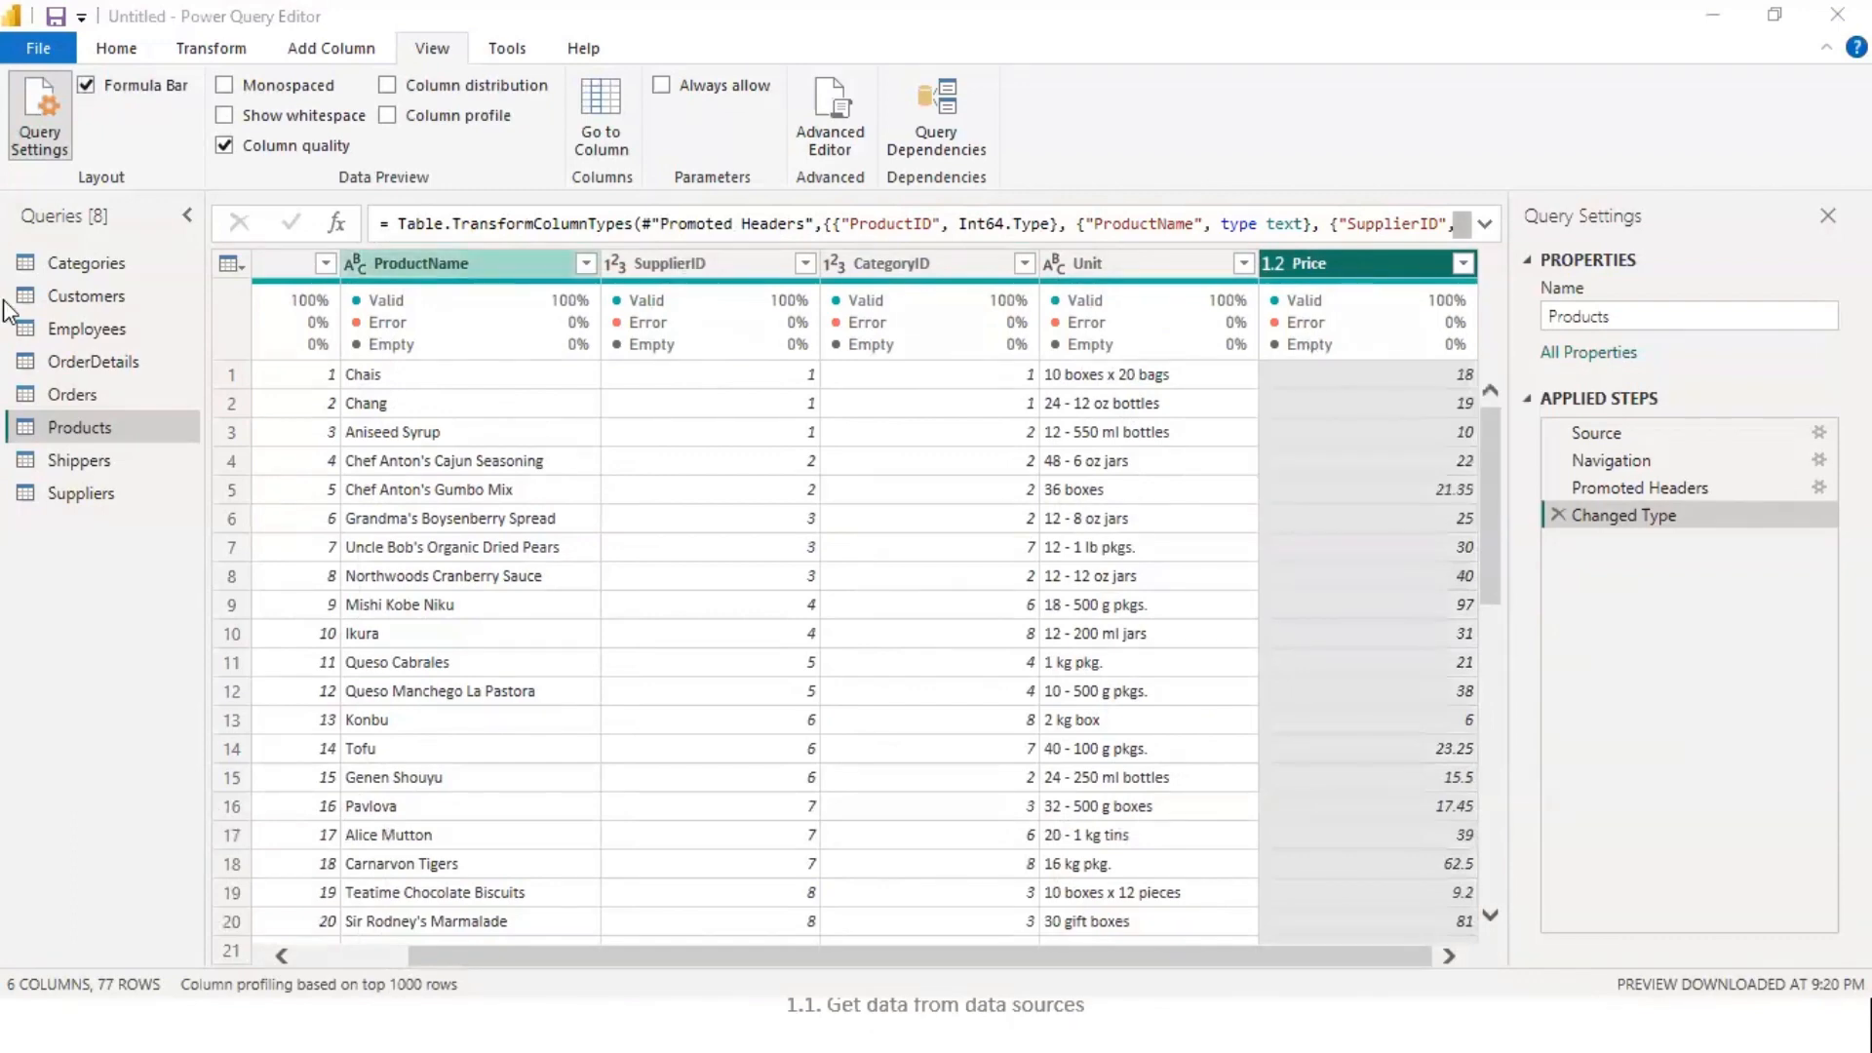
# - Review column quality in the Categories and Customers queries, focusing on the PostalCode column of Customers
pyautogui.click(86, 262)
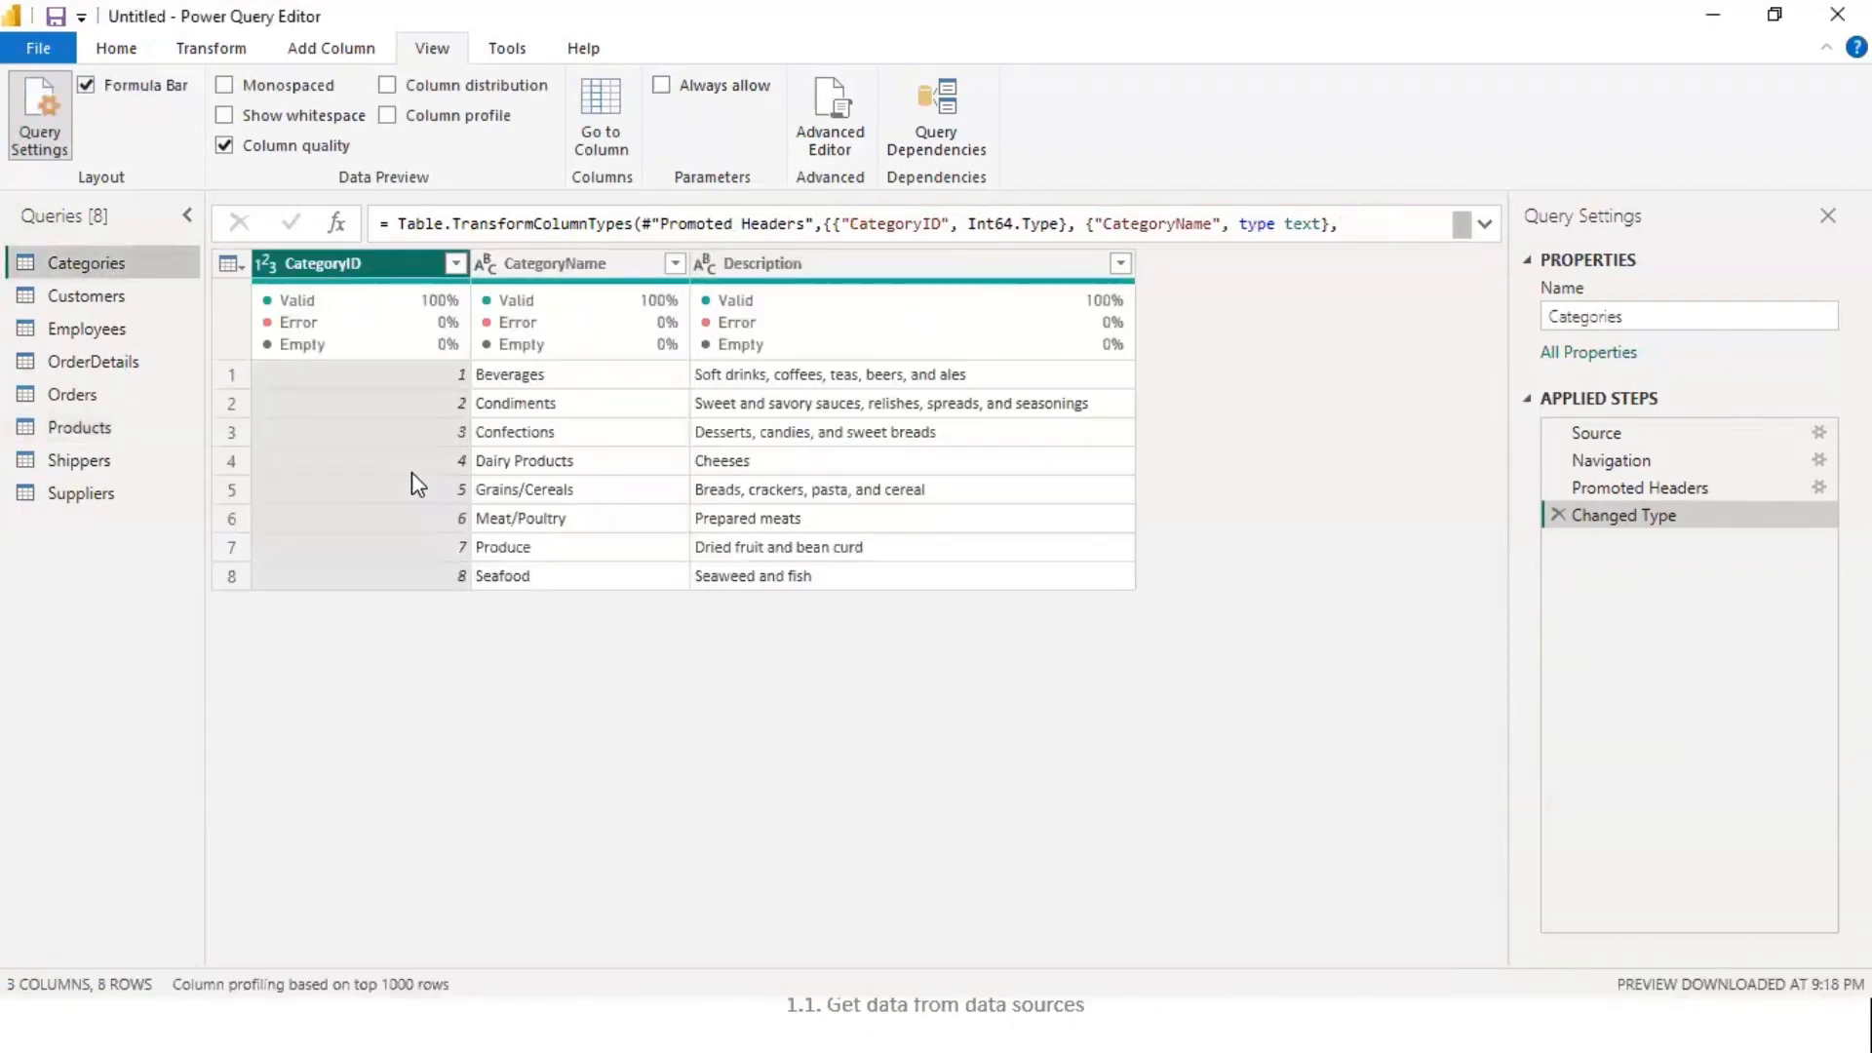
pyautogui.click(64, 299)
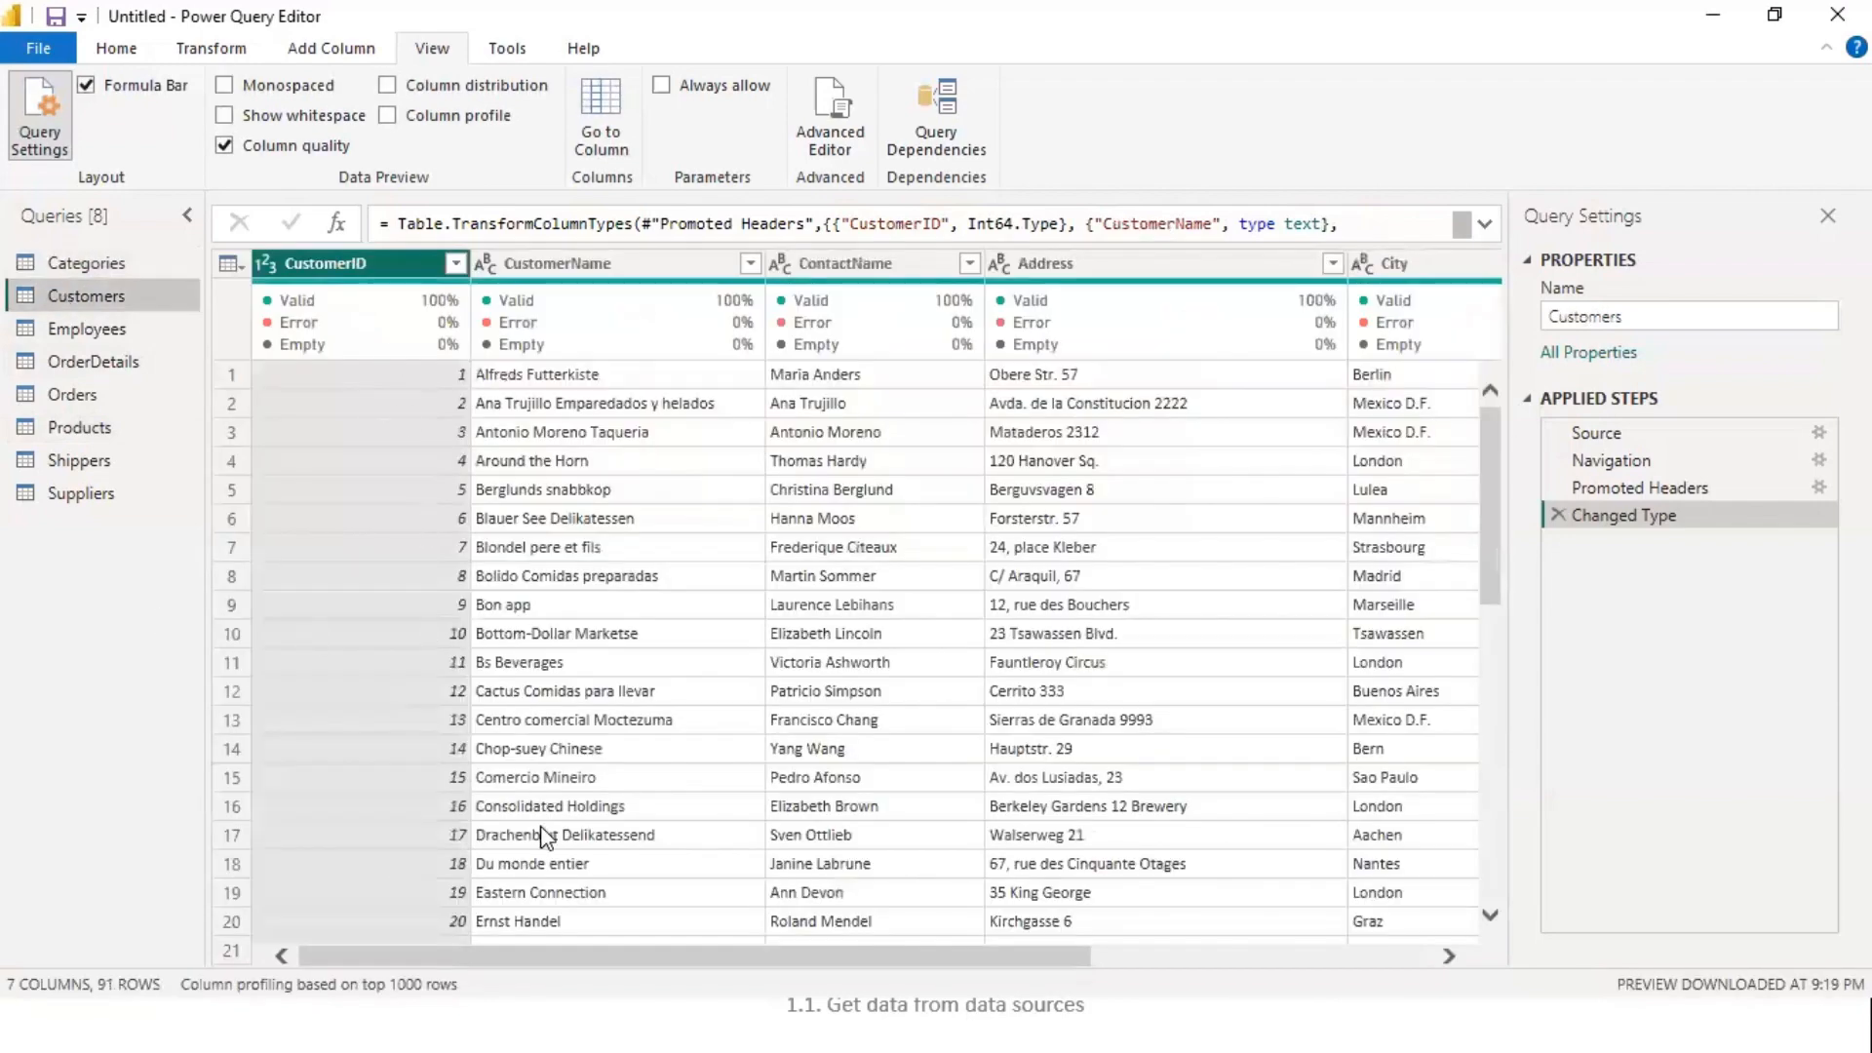
pyautogui.moveTo(512, 962); pyautogui.dragTo(1009, 1004)
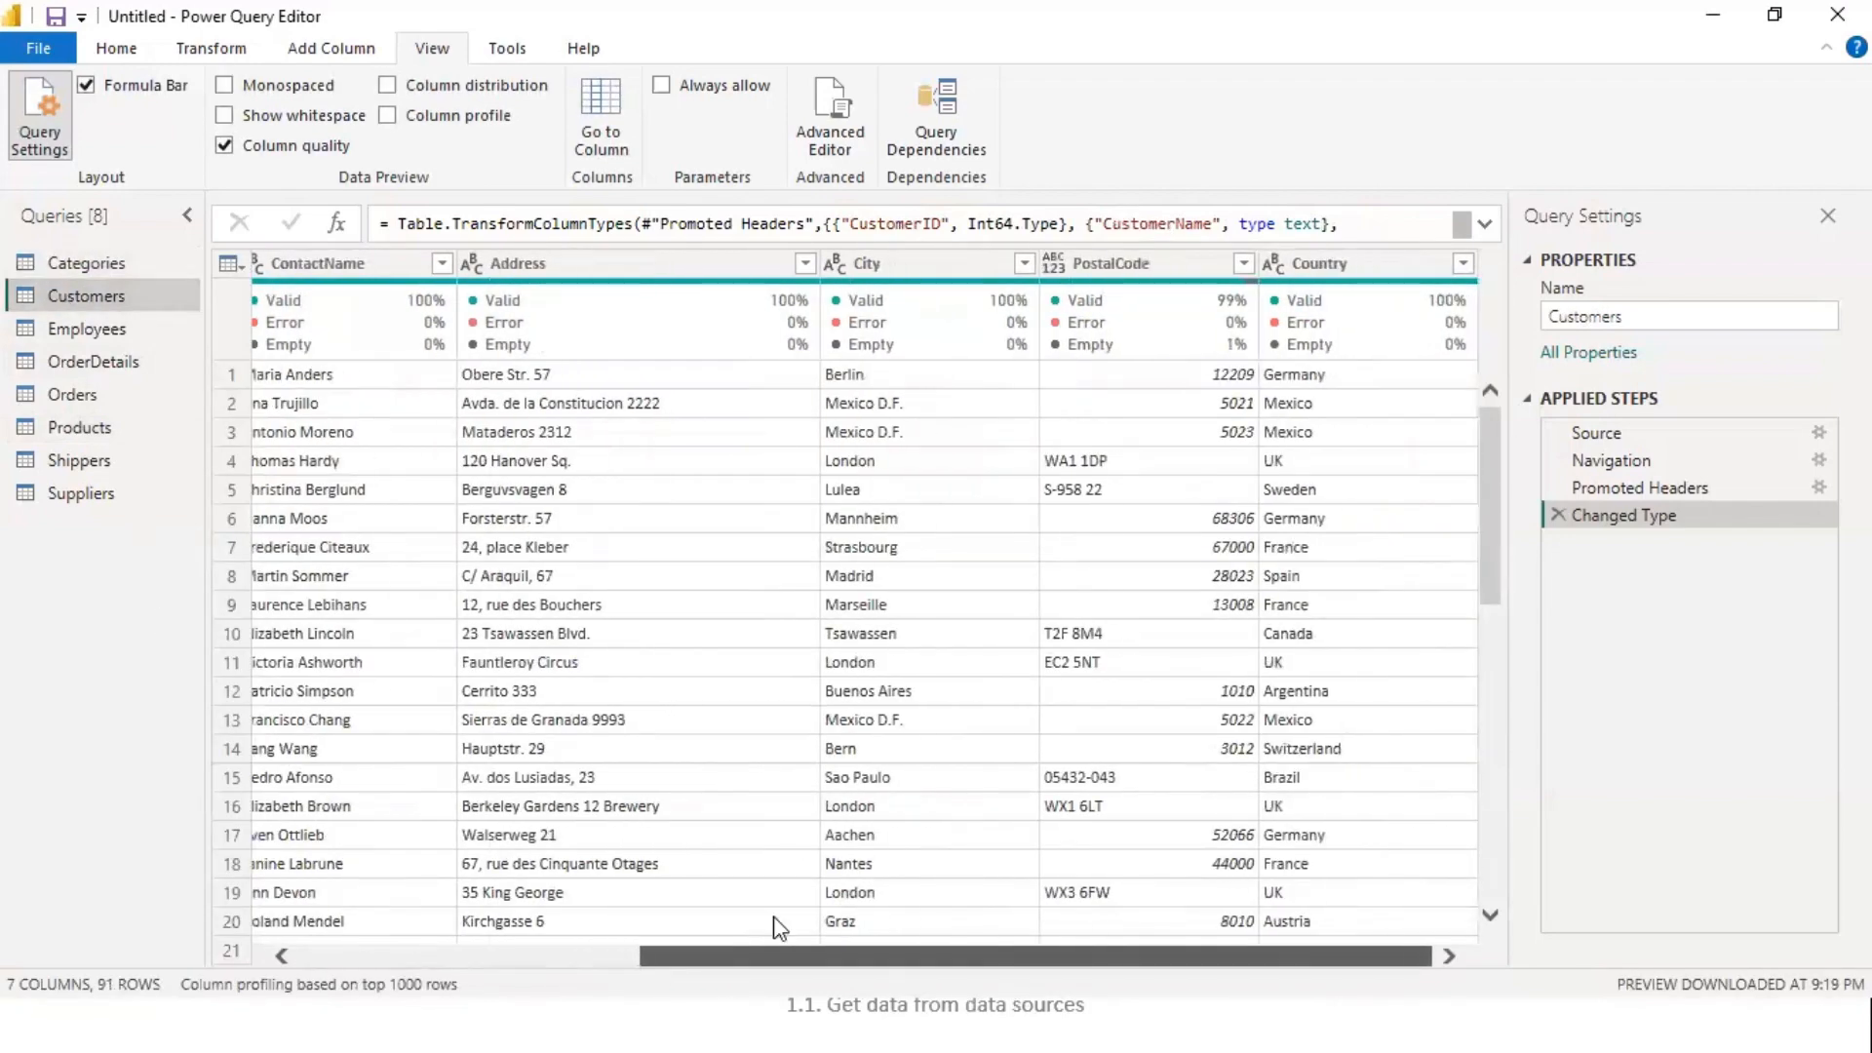
pyautogui.click(1184, 343)
pyautogui.moveTo(1110, 308)
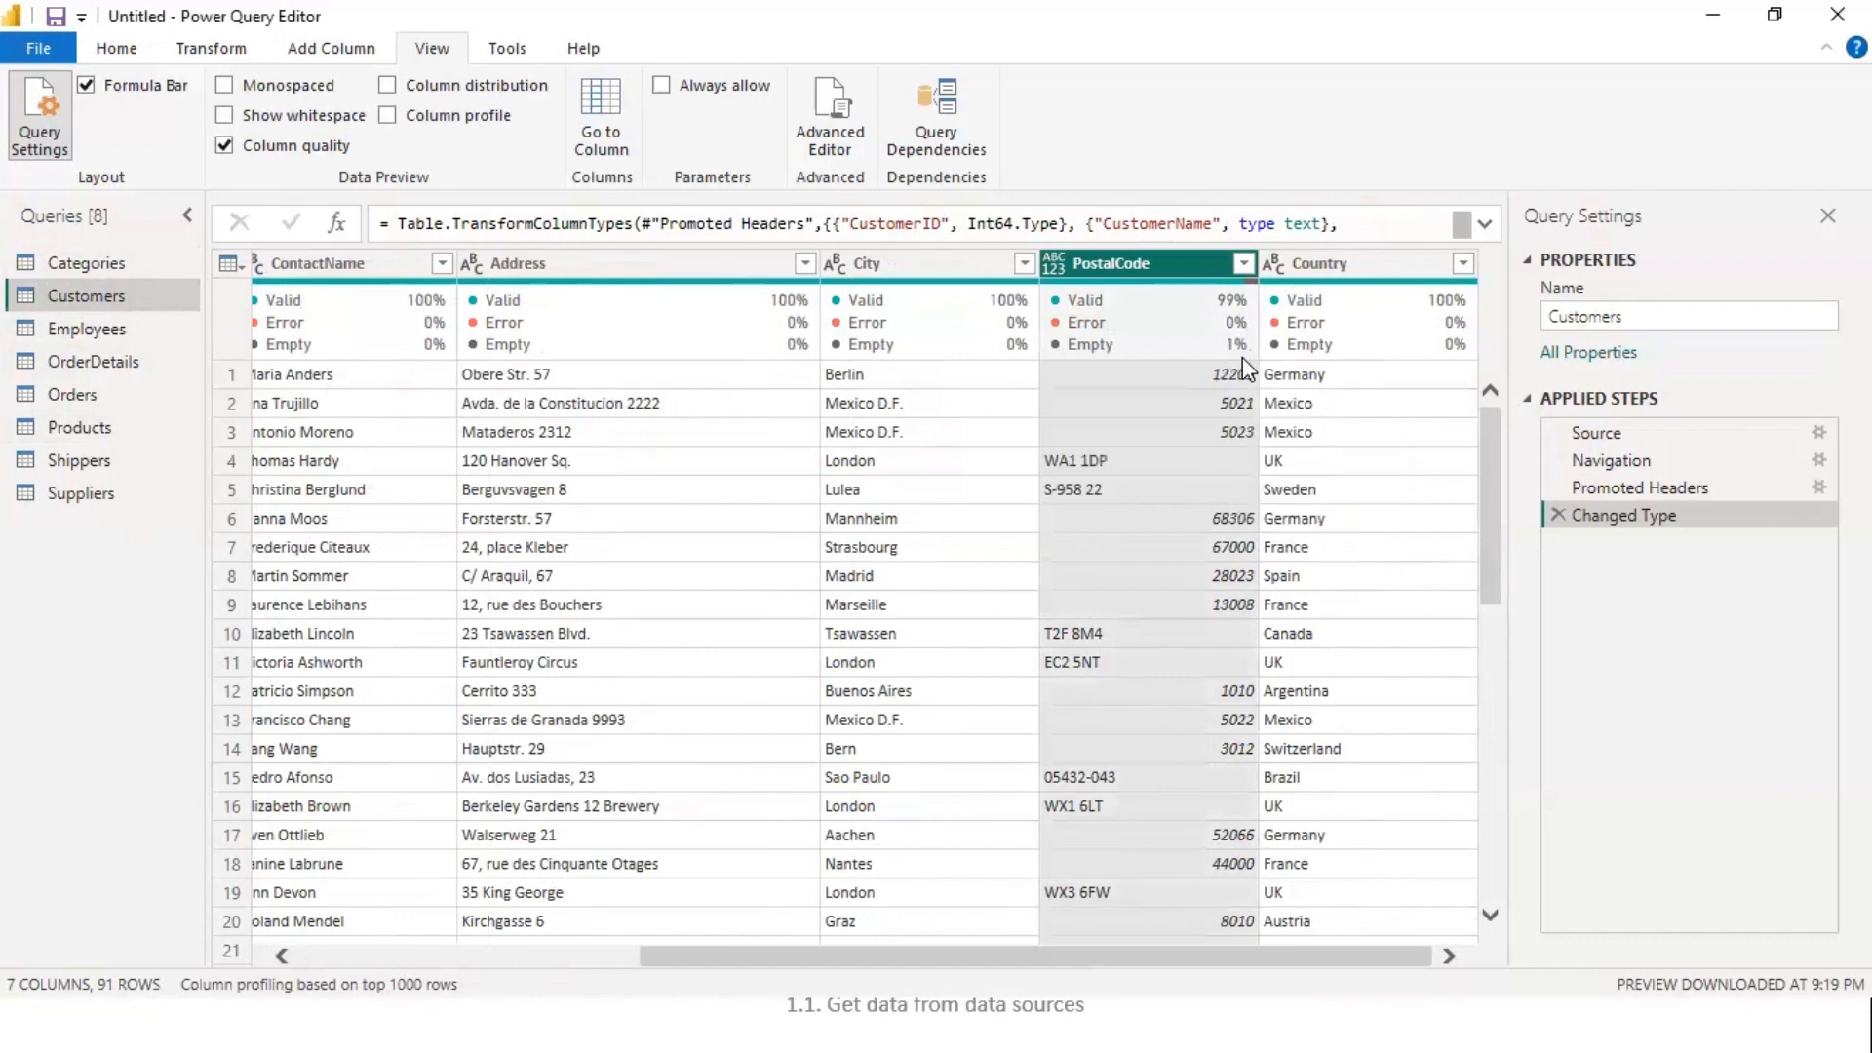
# - Filter the PostalCode column of the Customers query to null only and inspect the empty cell
pyautogui.click(1244, 264)
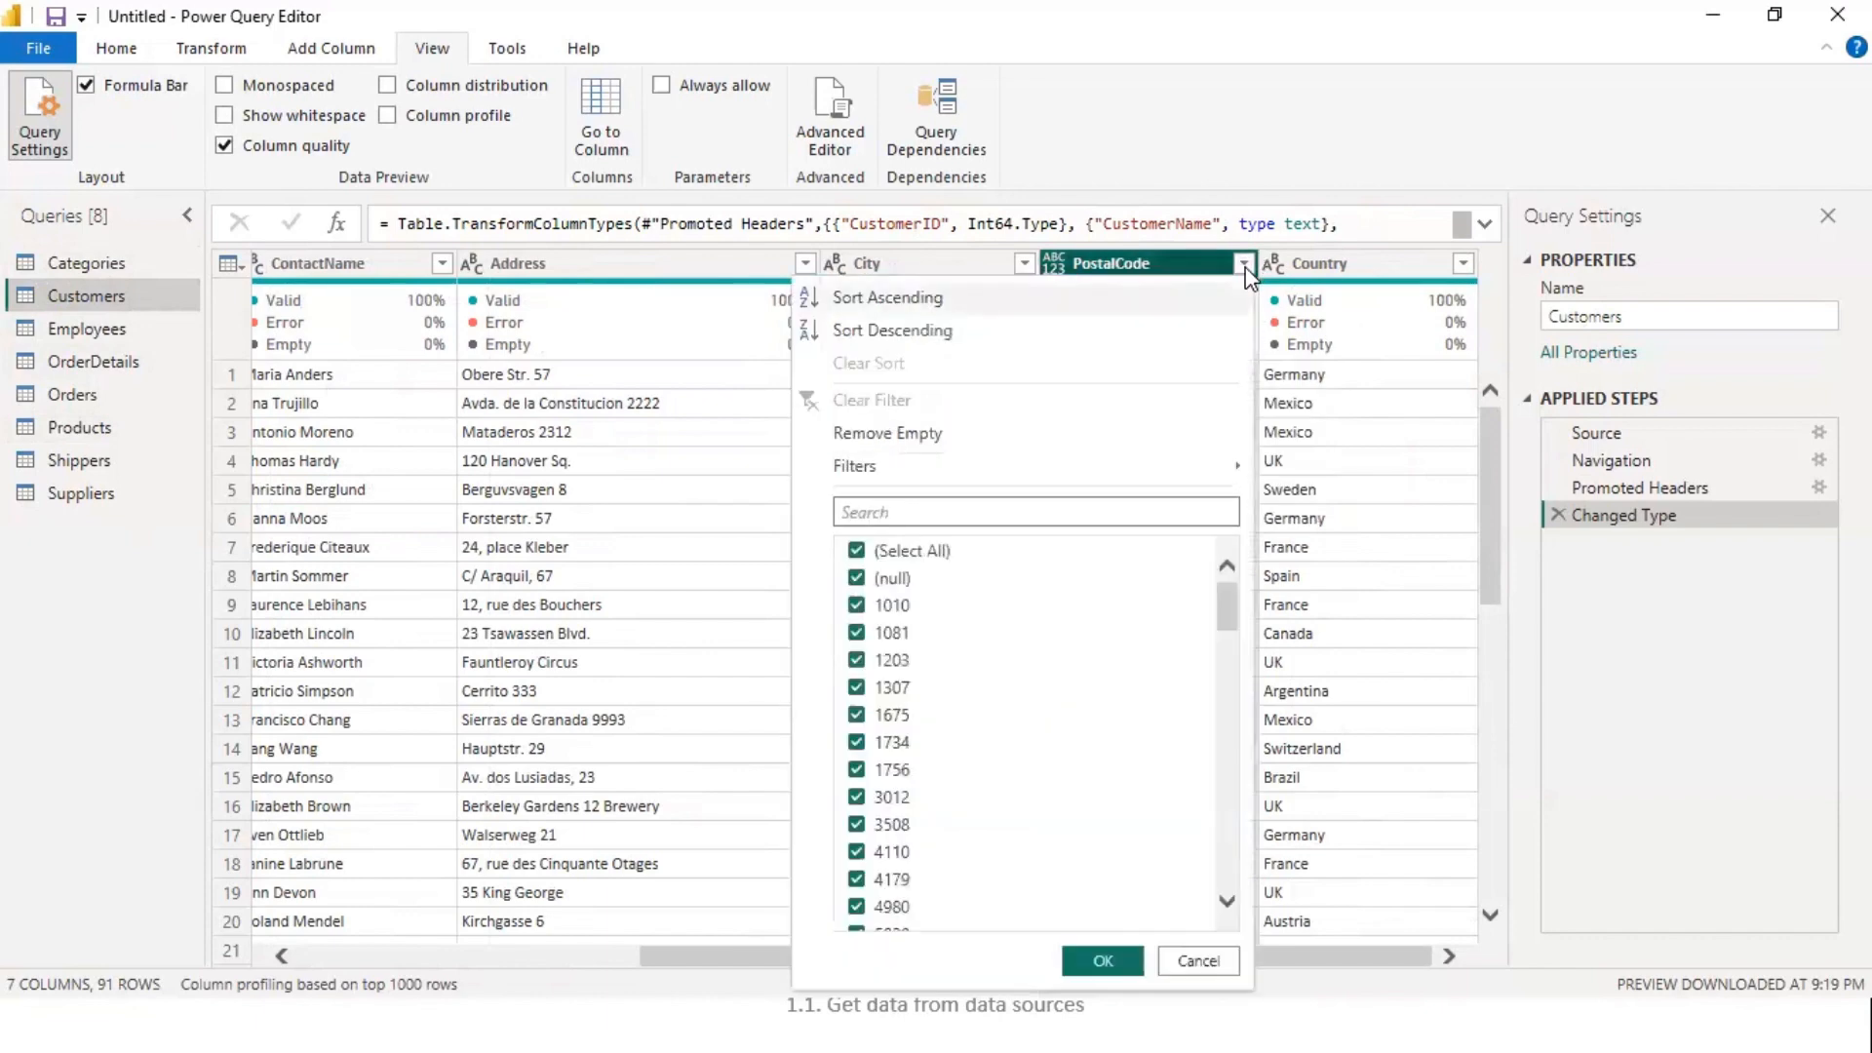
pyautogui.click(911, 550)
pyautogui.click(893, 578)
pyautogui.click(1112, 960)
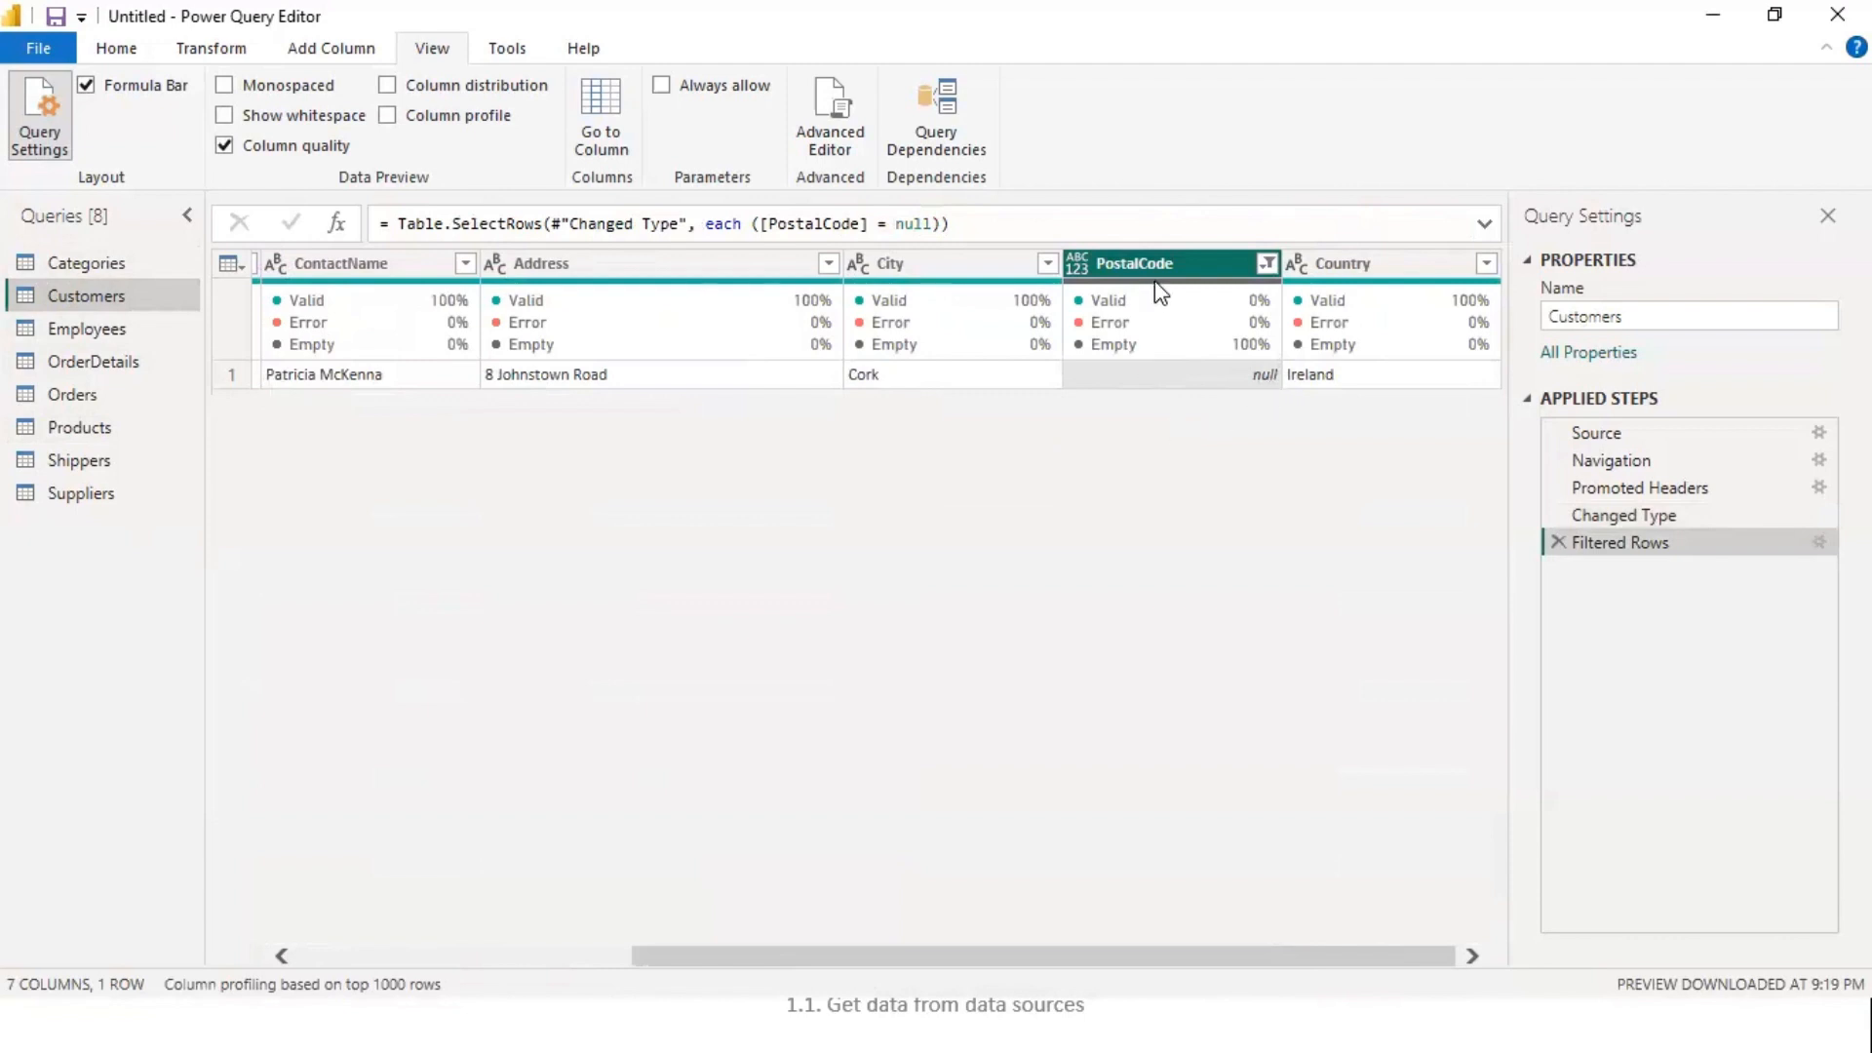
pyautogui.moveTo(1155, 284)
pyautogui.rightClick(1236, 375)
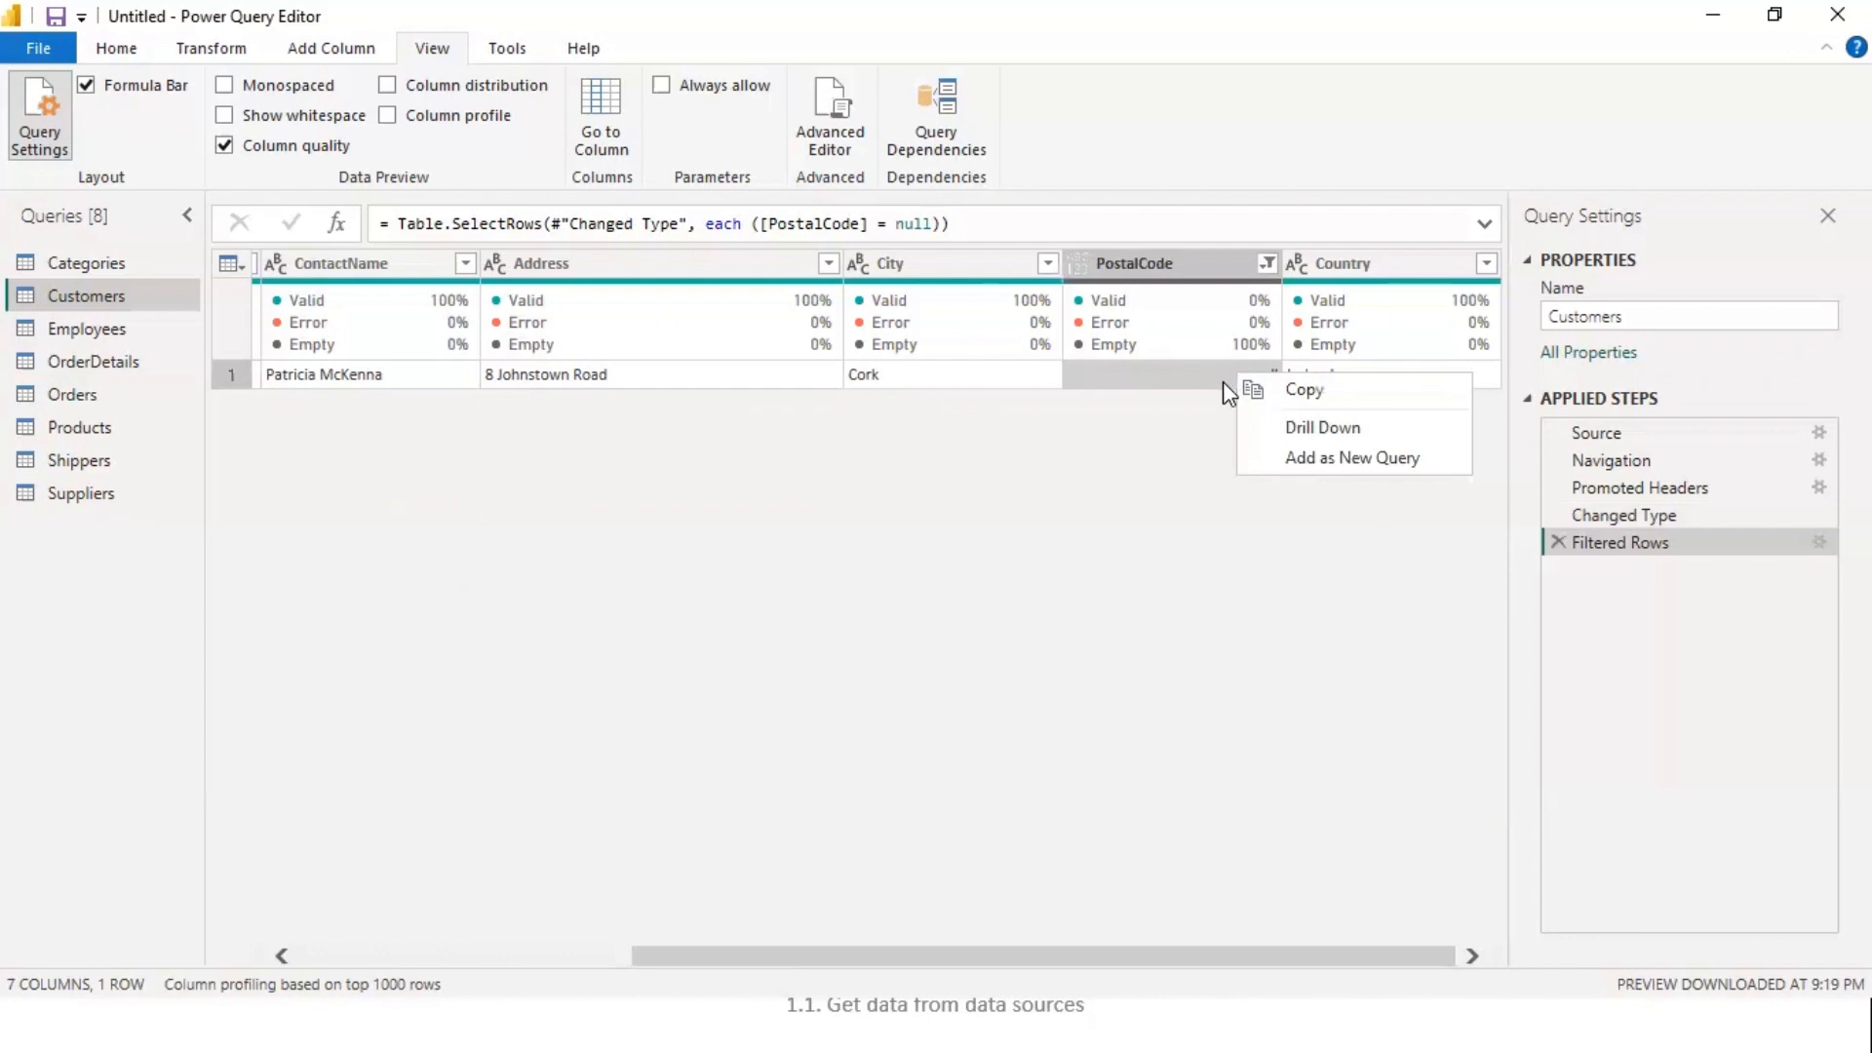
pyautogui.click(1212, 382)
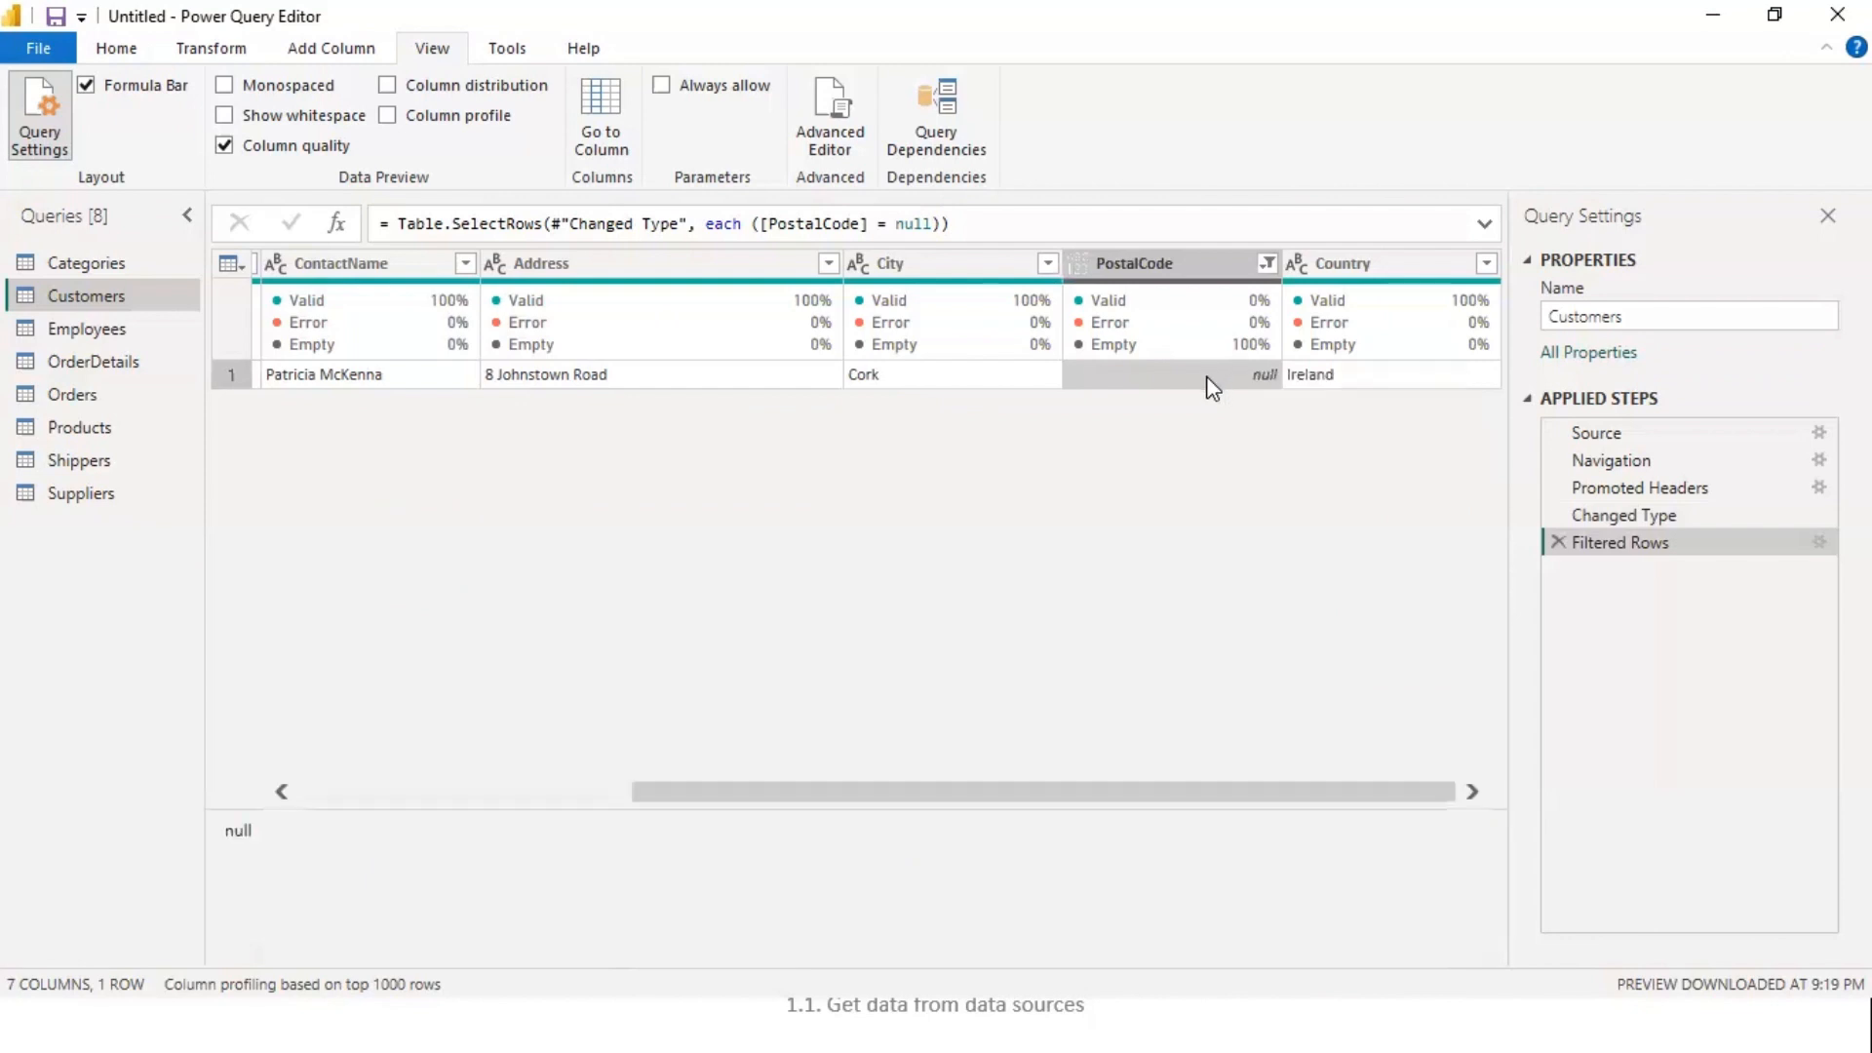
# - Reselect all values in the PostalCode filter of the Customers query to bring every row back
pyautogui.click(1266, 263)
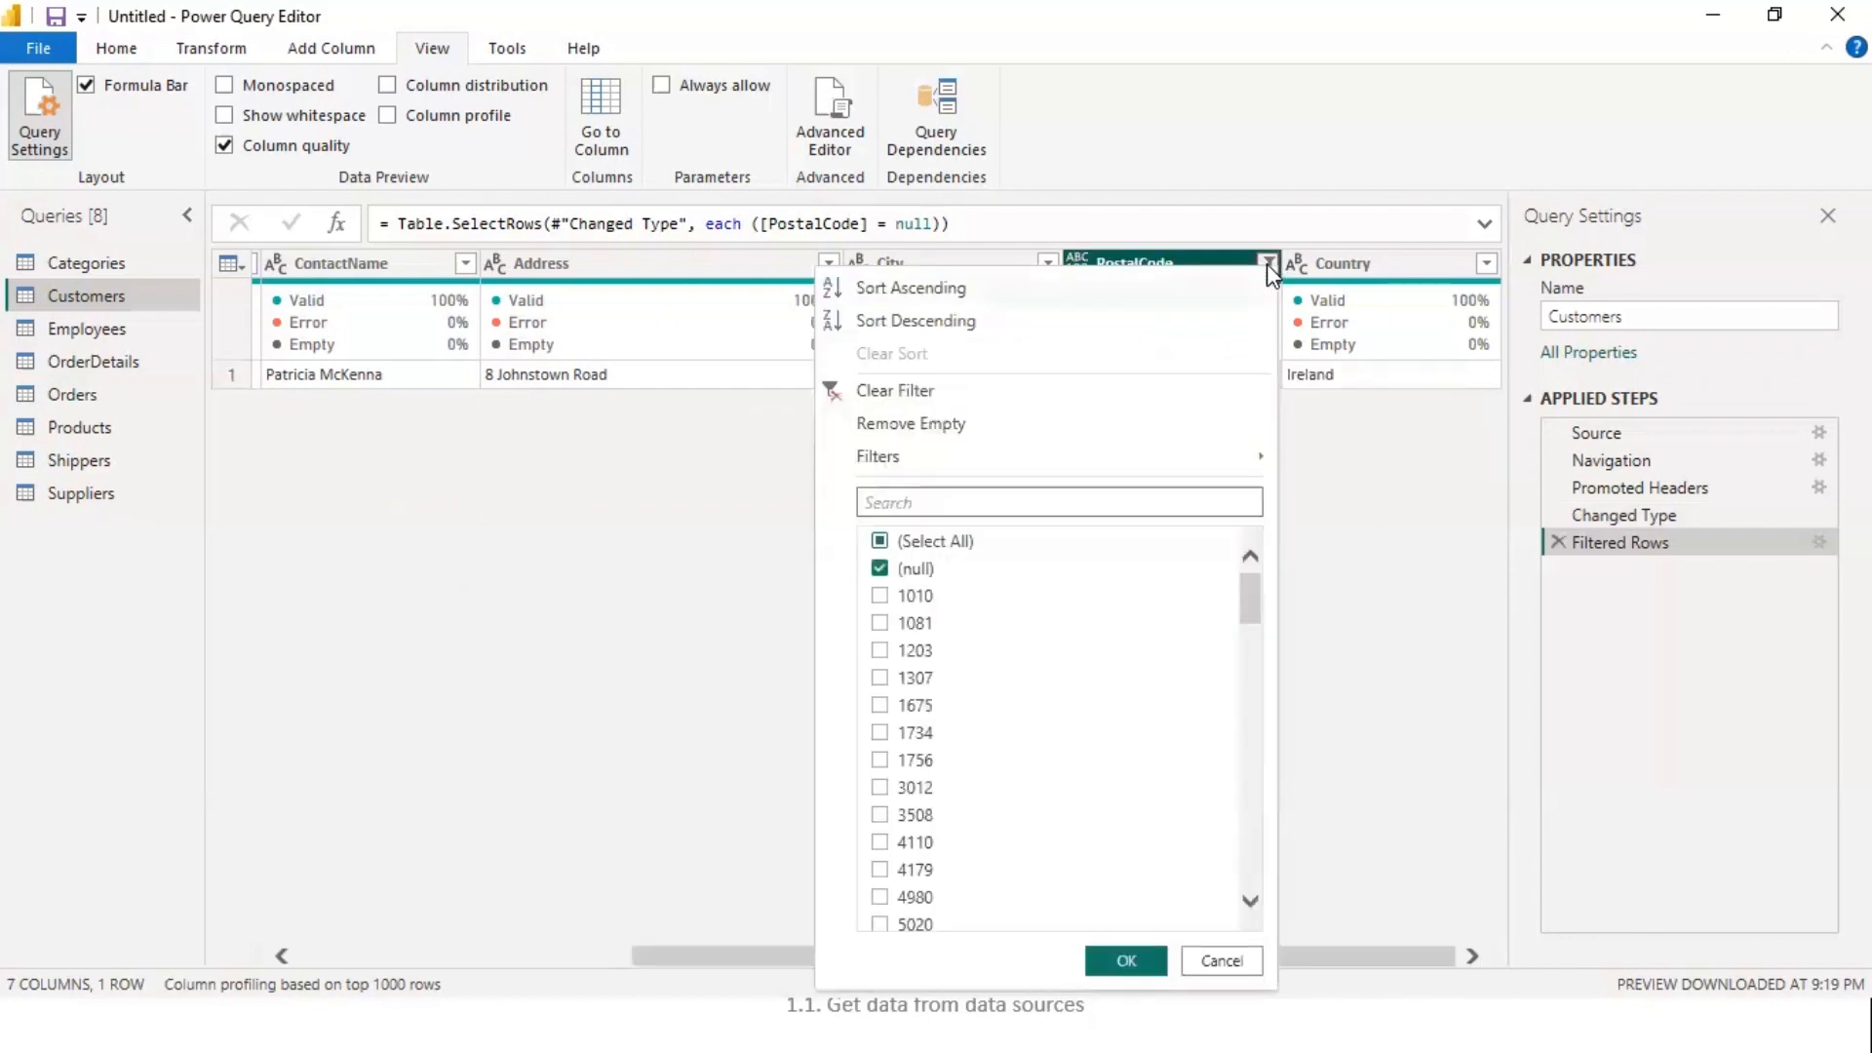
pyautogui.click(880, 542)
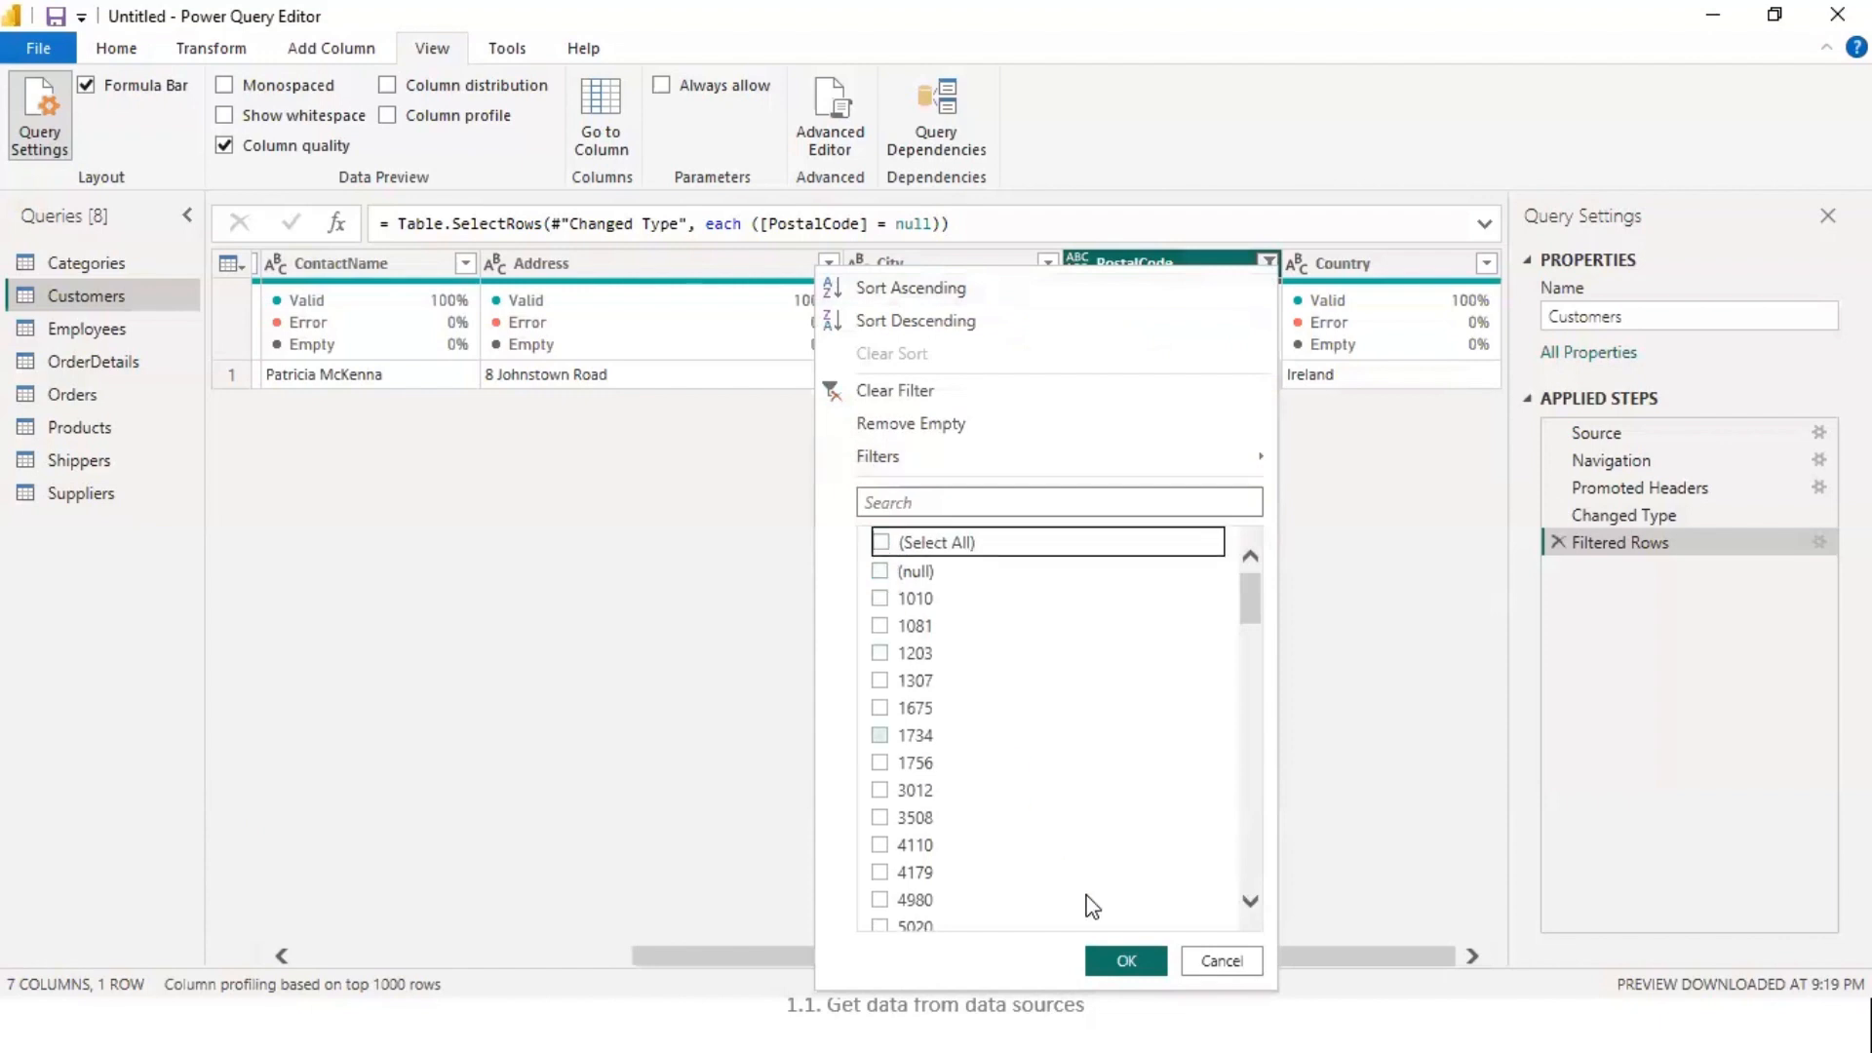
pyautogui.click(881, 542)
pyautogui.click(1127, 960)
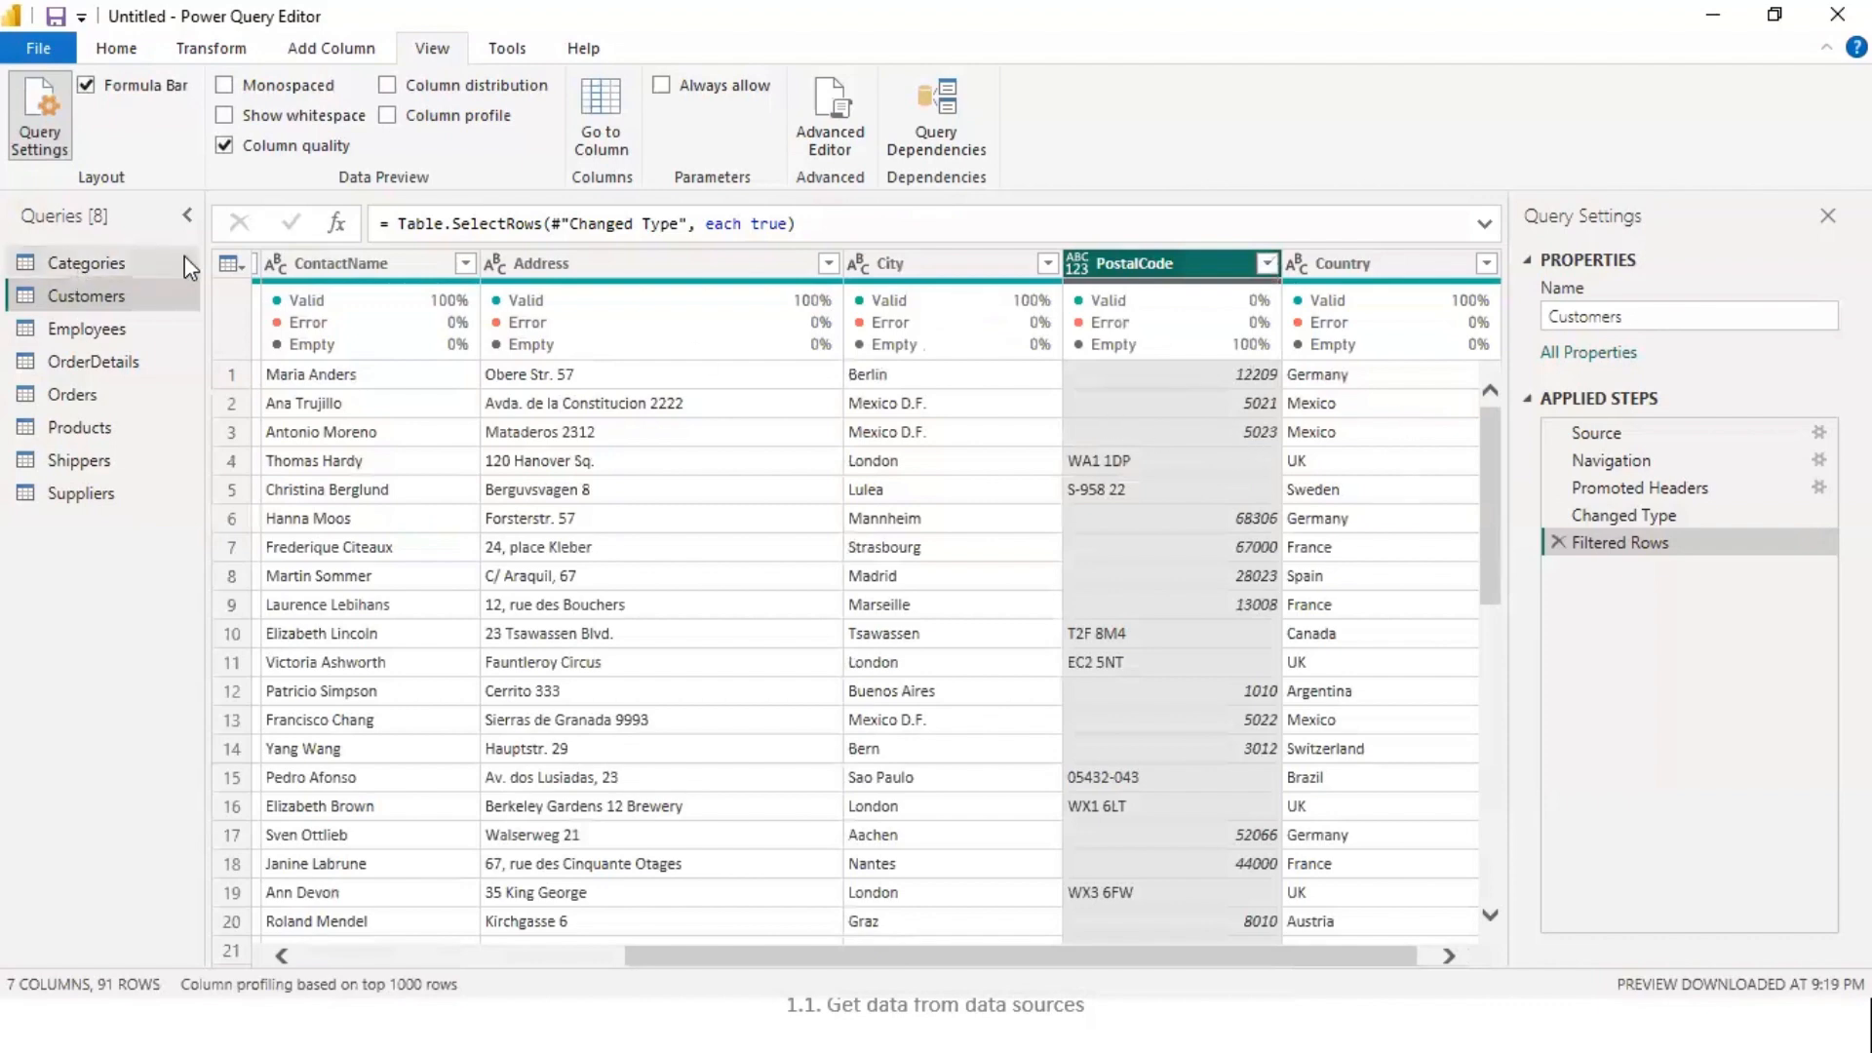
pyautogui.click(230, 263)
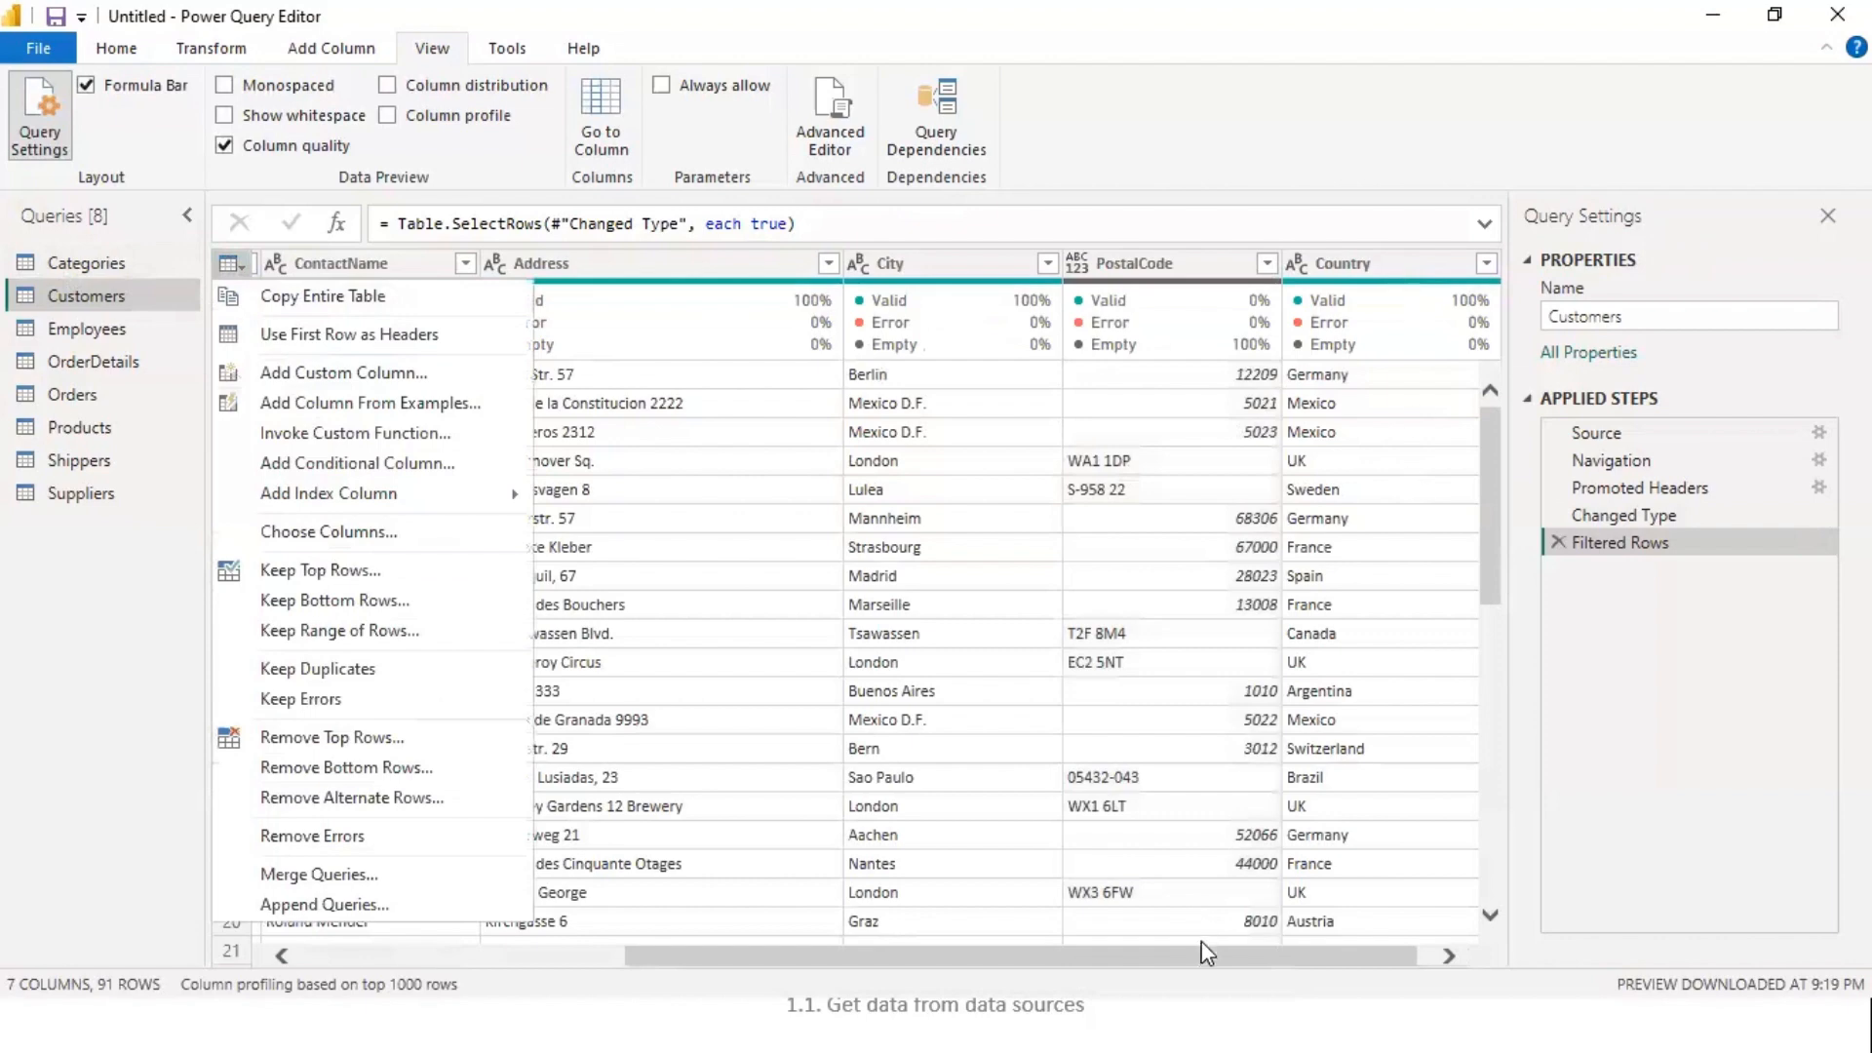
# - Review column quality in the Employees, OrderDetails, Orders and Products queries
pyautogui.click(90, 329)
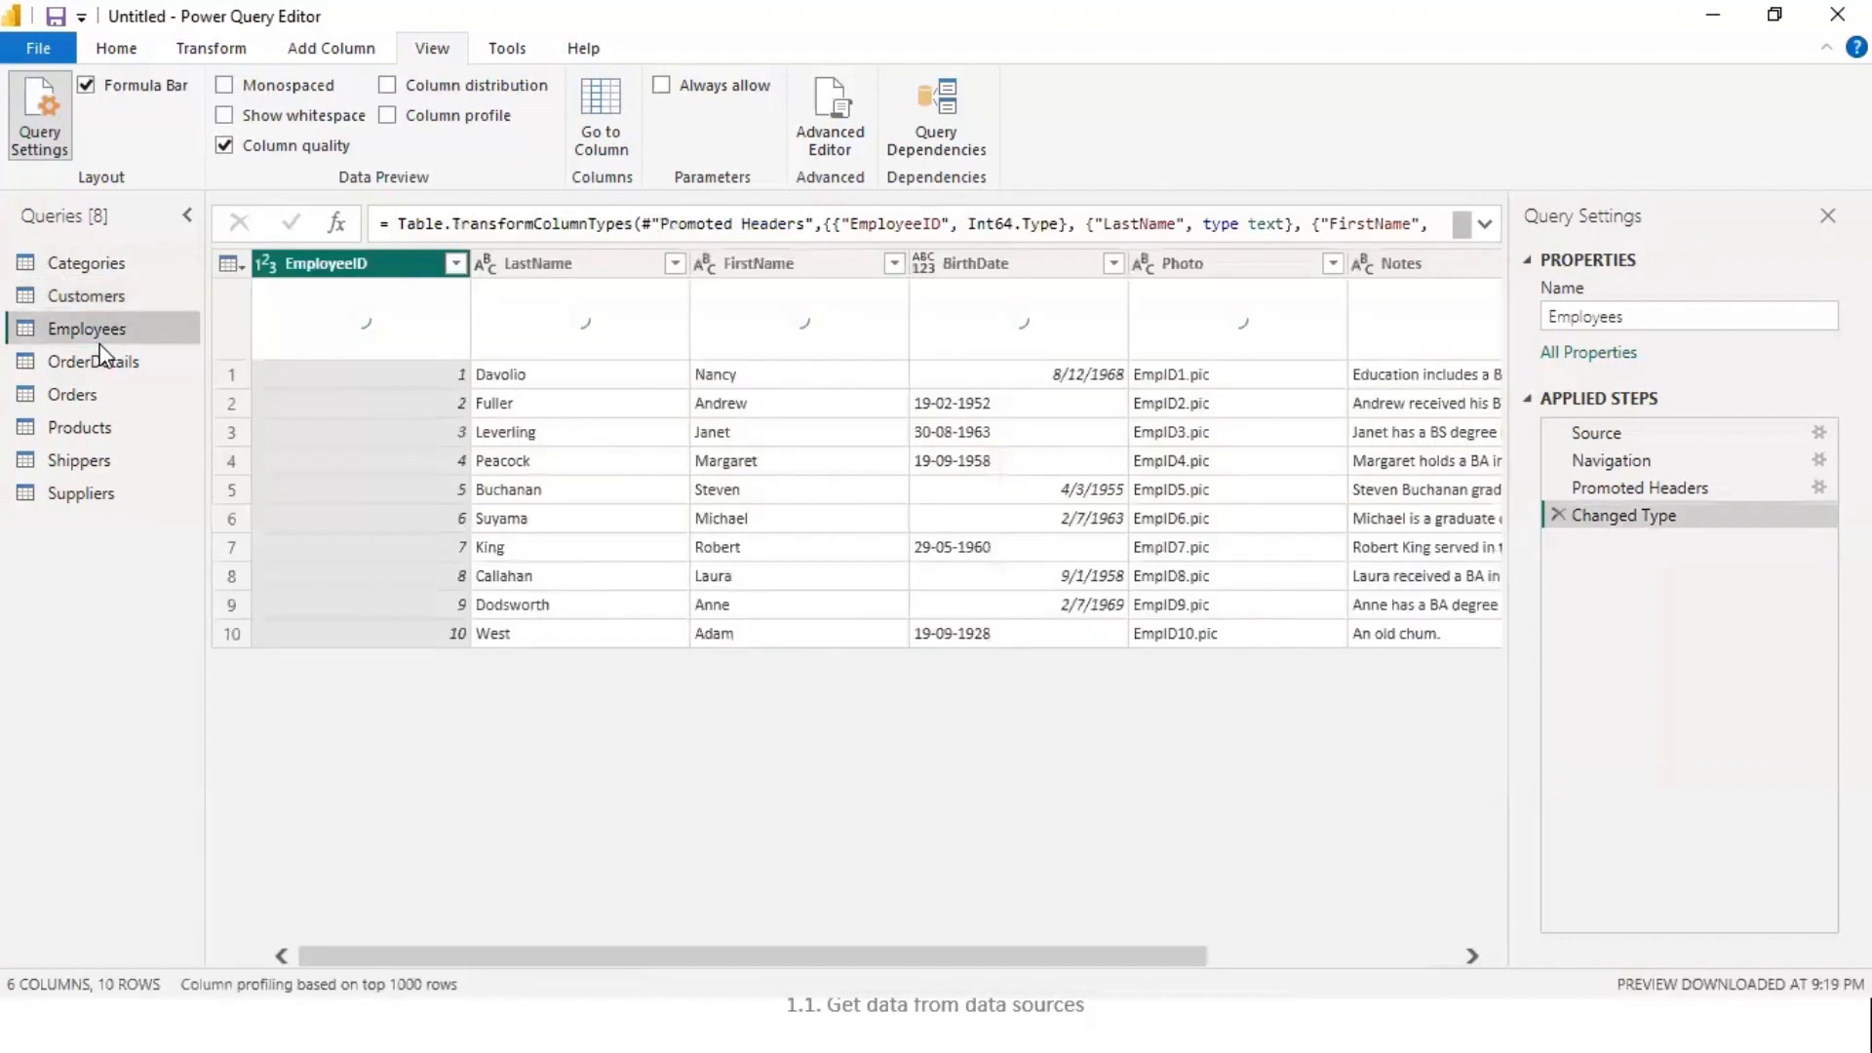
pyautogui.moveTo(731, 956); pyautogui.dragTo(401, 955)
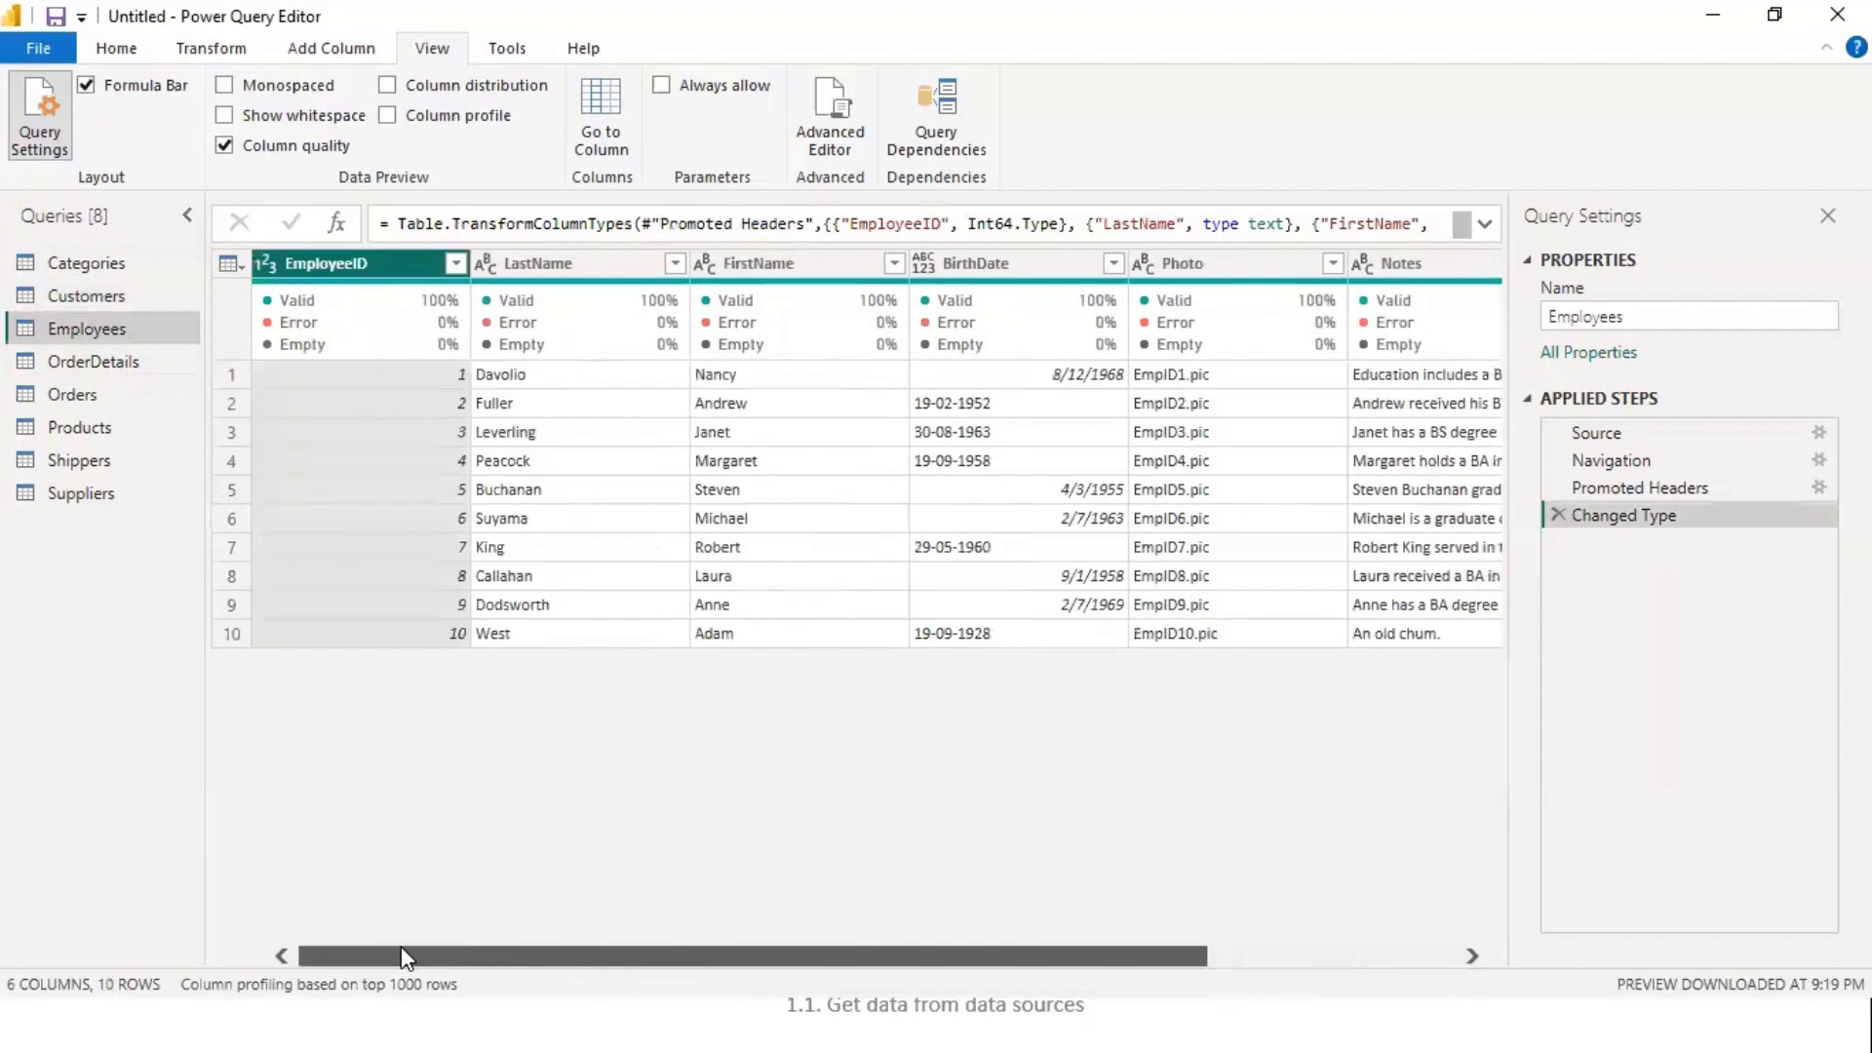
pyautogui.click(96, 363)
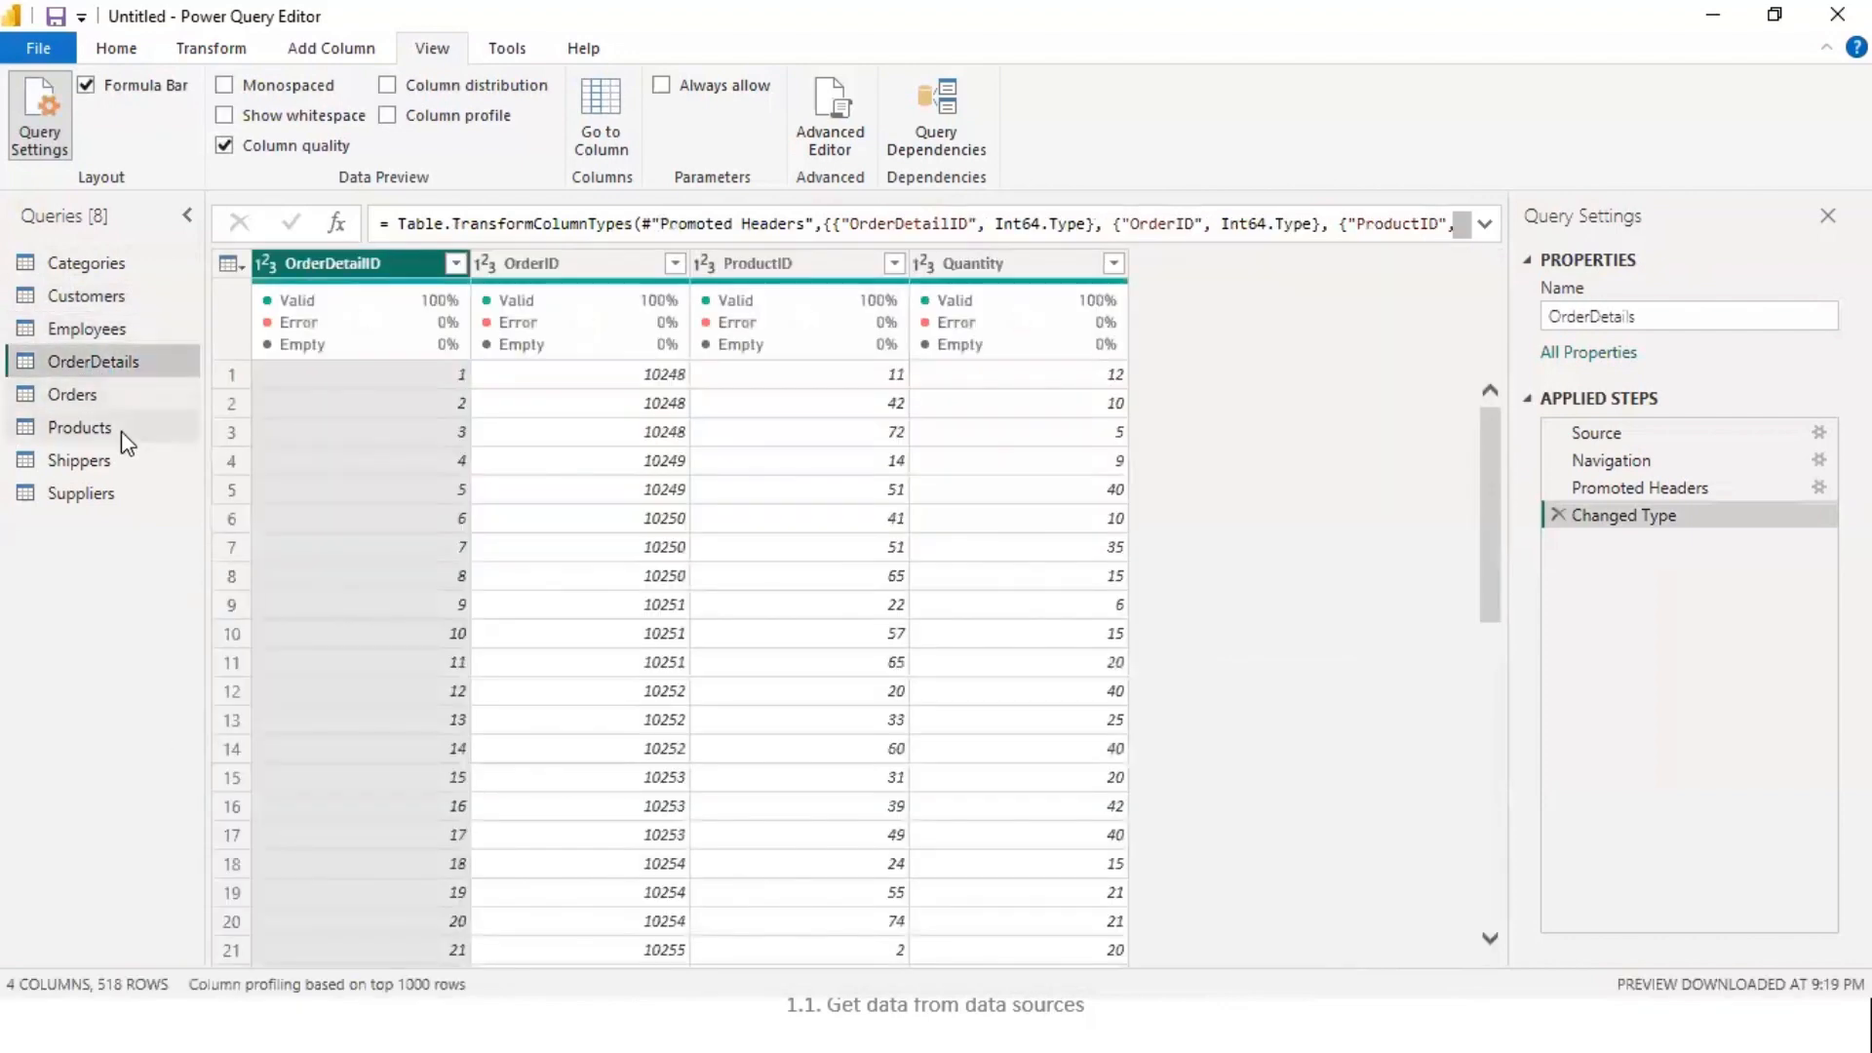
pyautogui.click(91, 397)
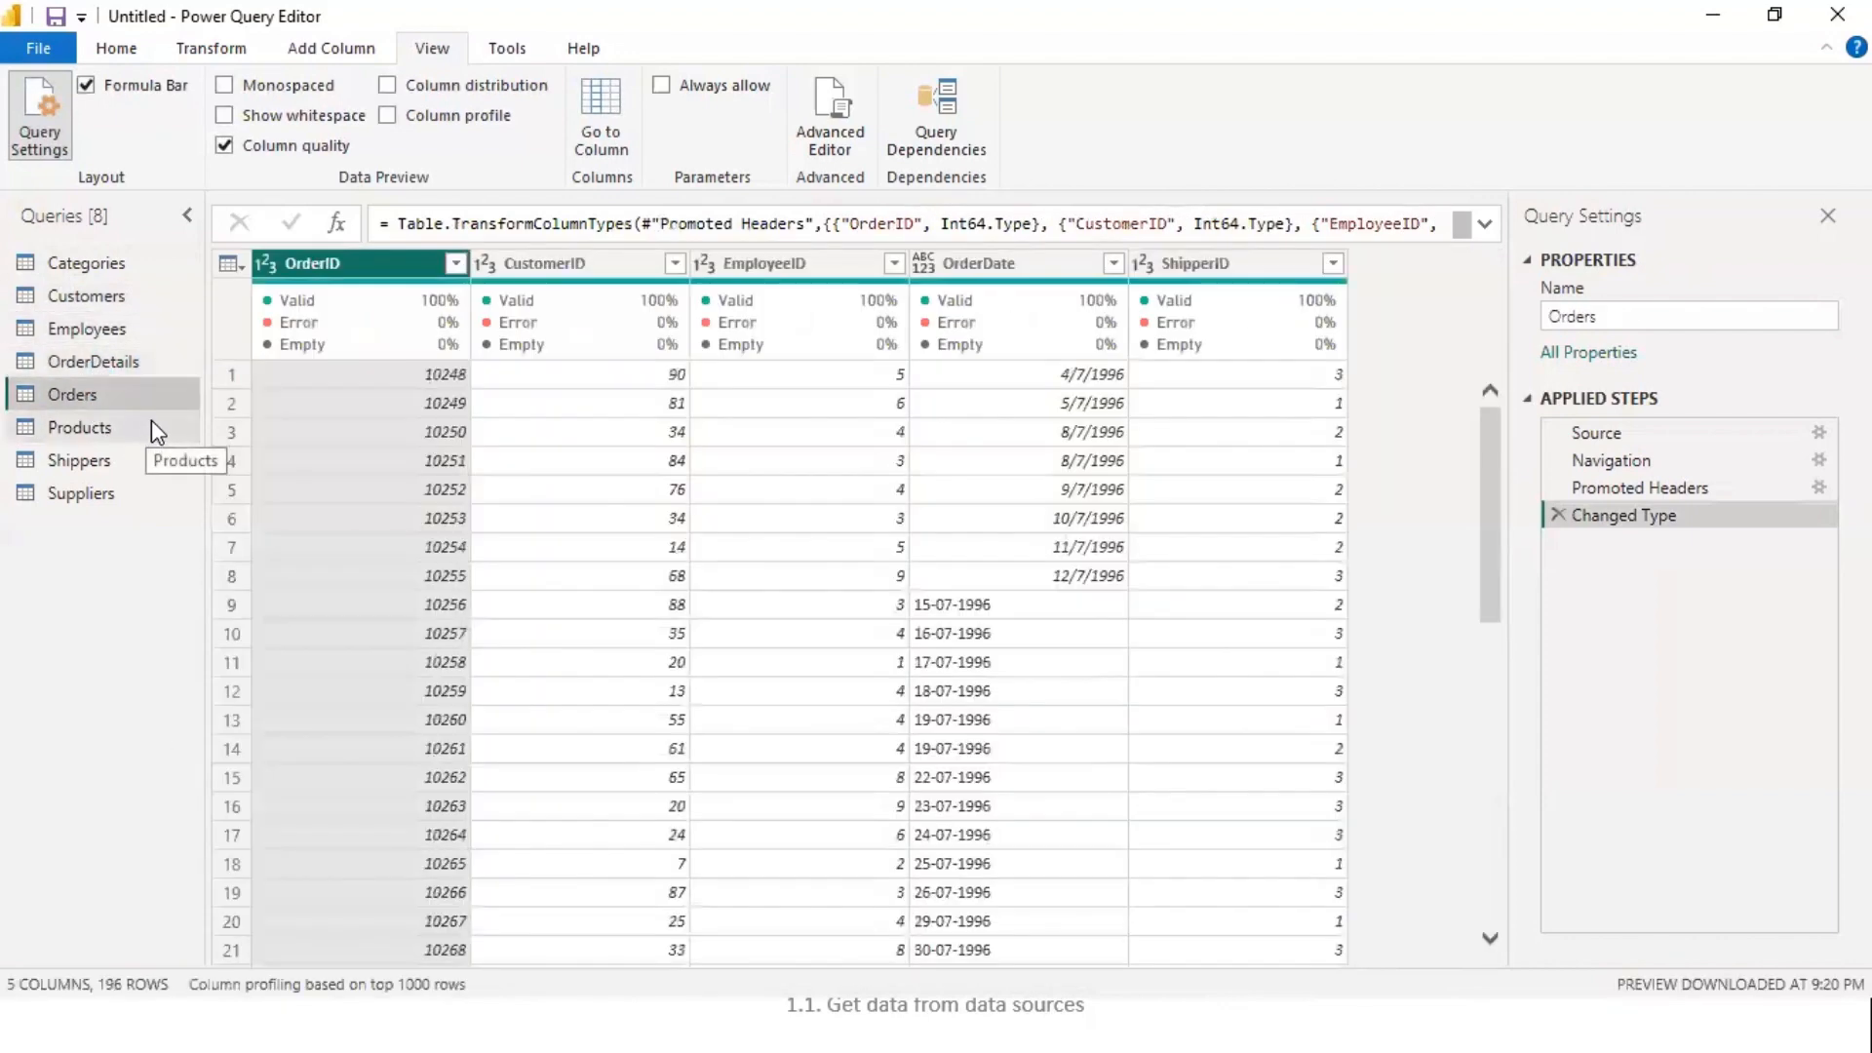
pyautogui.click(101, 428)
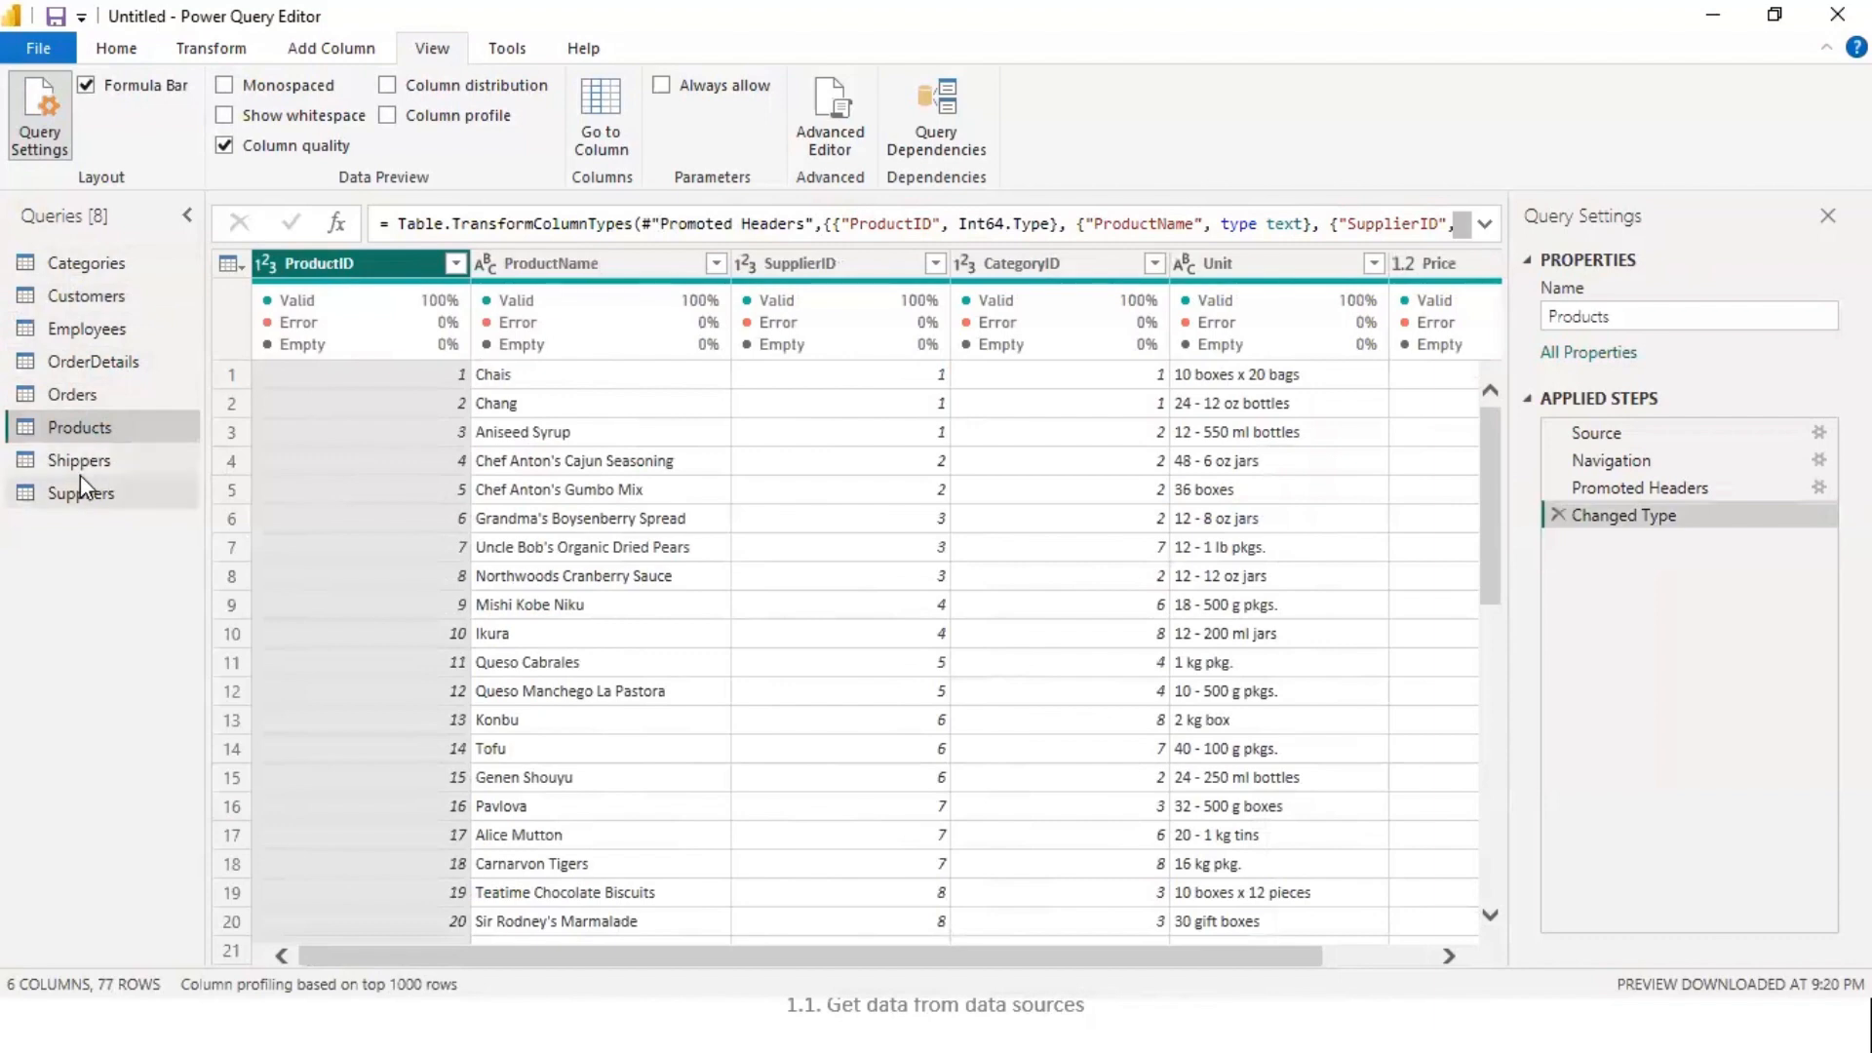
# - Review column quality in the Shippers and Suppliers queries across all their columns
pyautogui.click(81, 463)
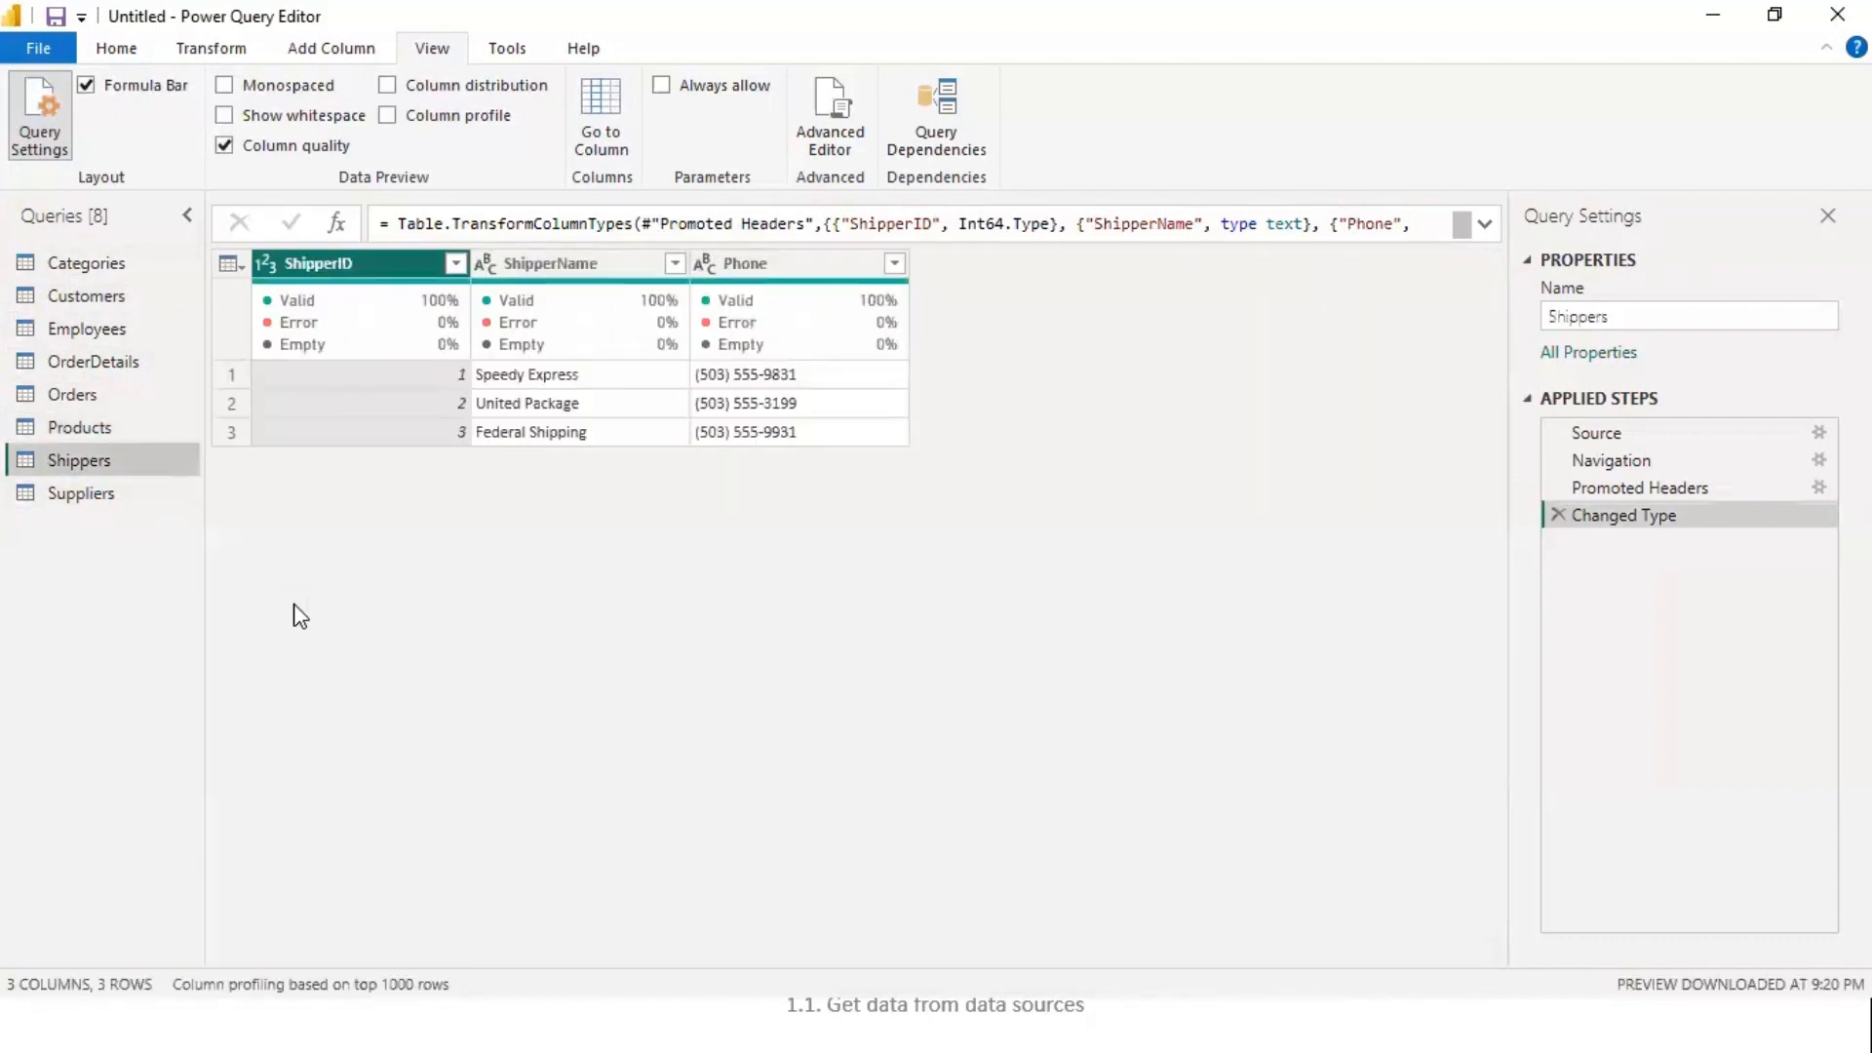
pyautogui.click(80, 490)
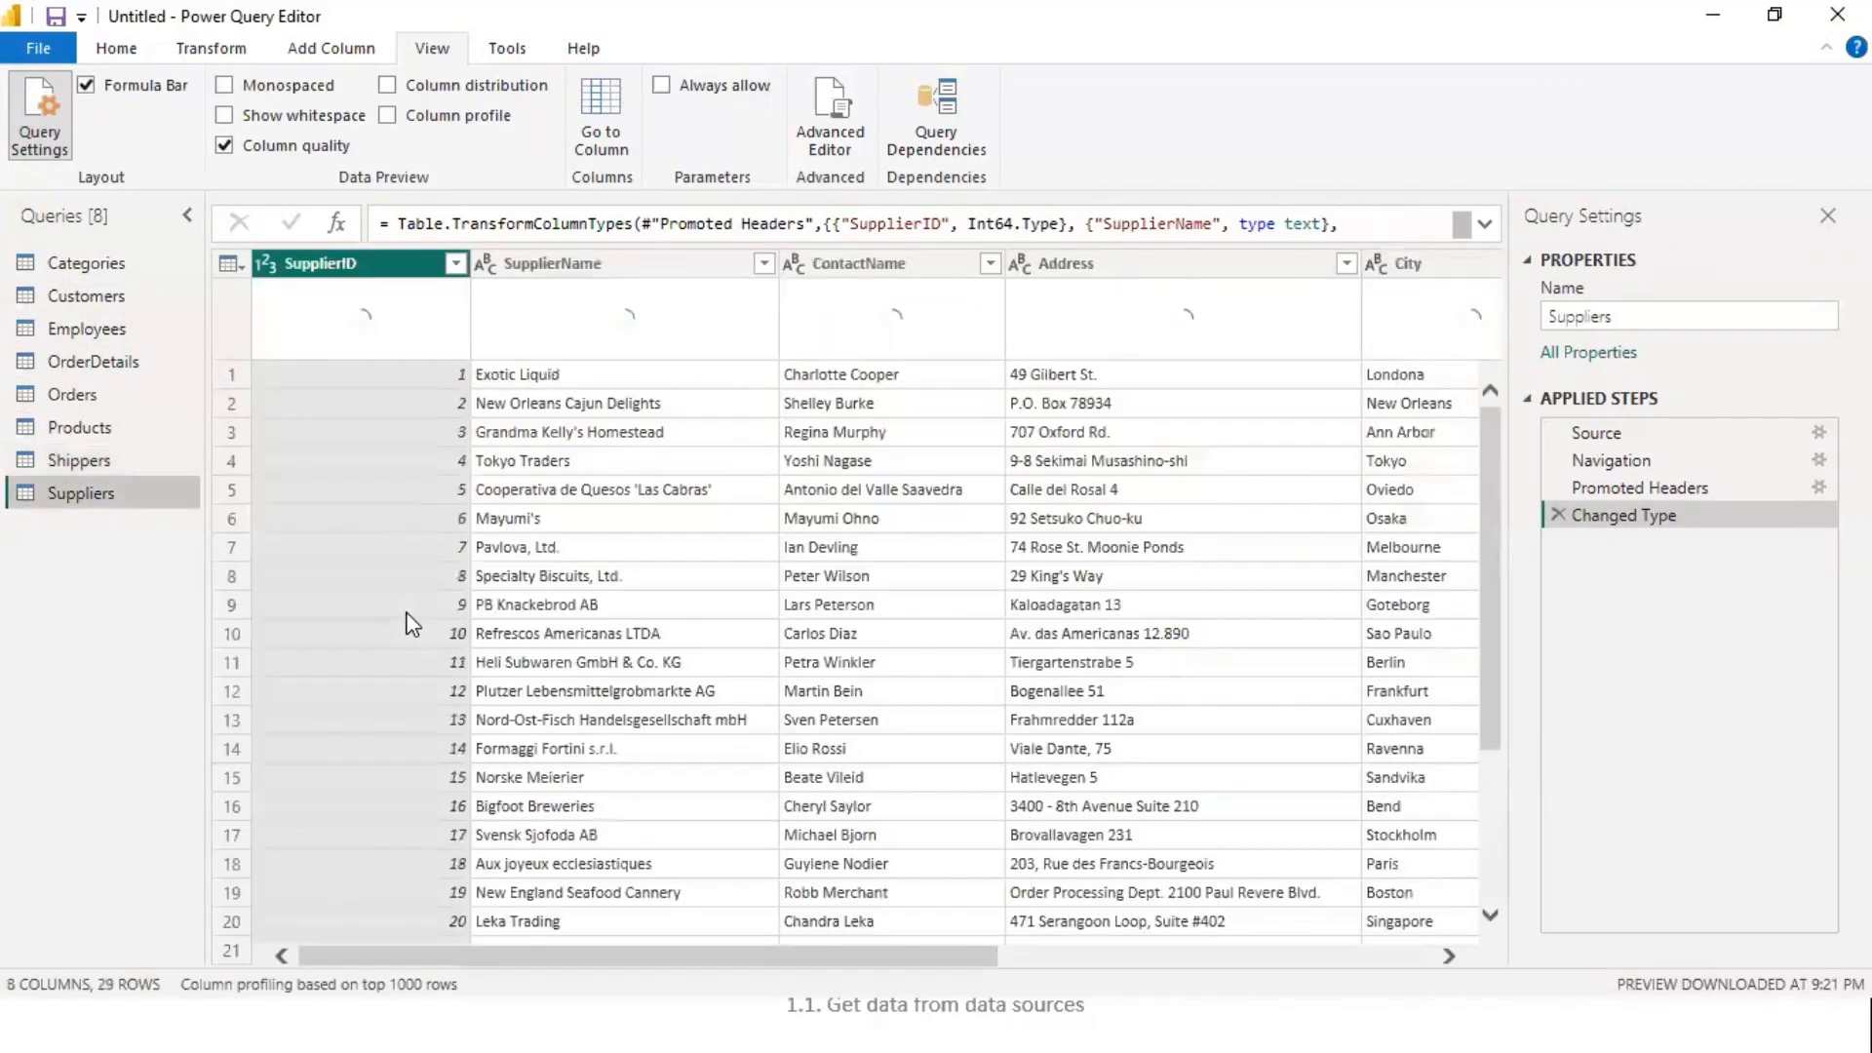
pyautogui.moveTo(629, 958); pyautogui.dragTo(209, 840)
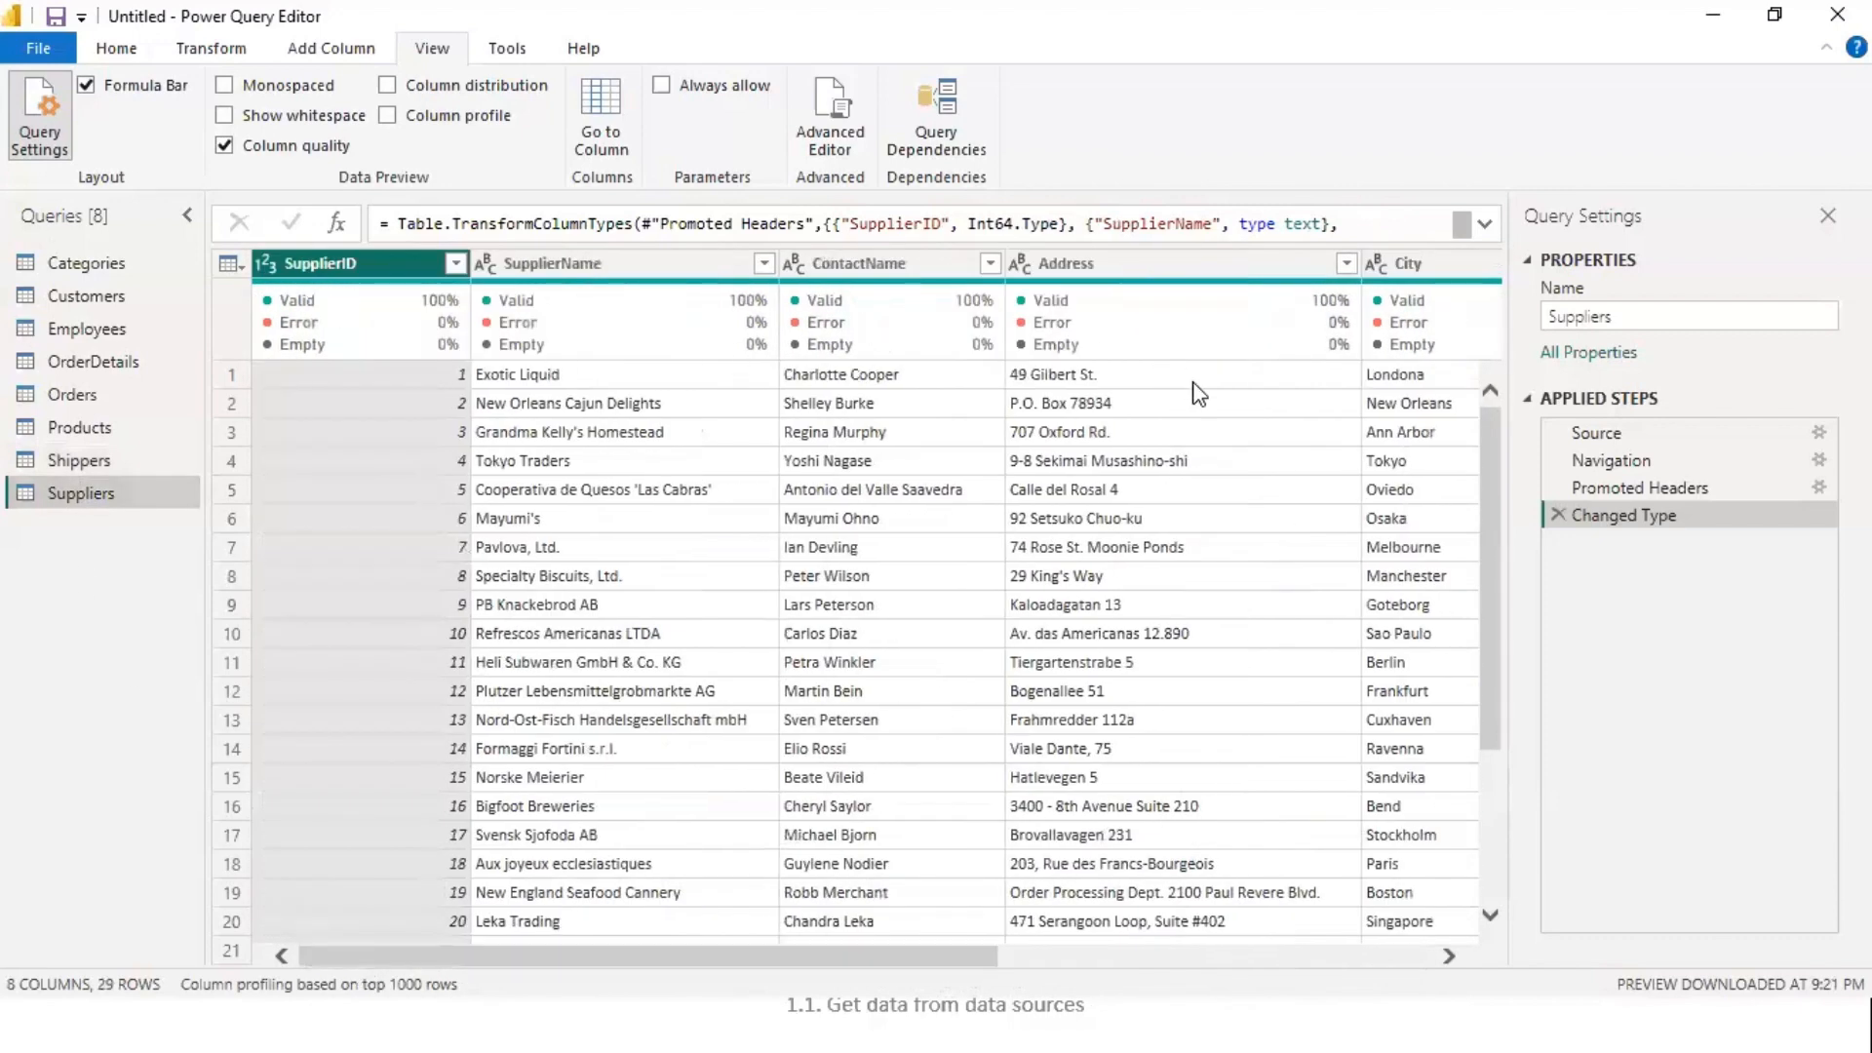
# - Replace column quality with column distribution and examine the distinct and unique values in the Suppliers and OrderDetails queries
pyautogui.click(225, 147)
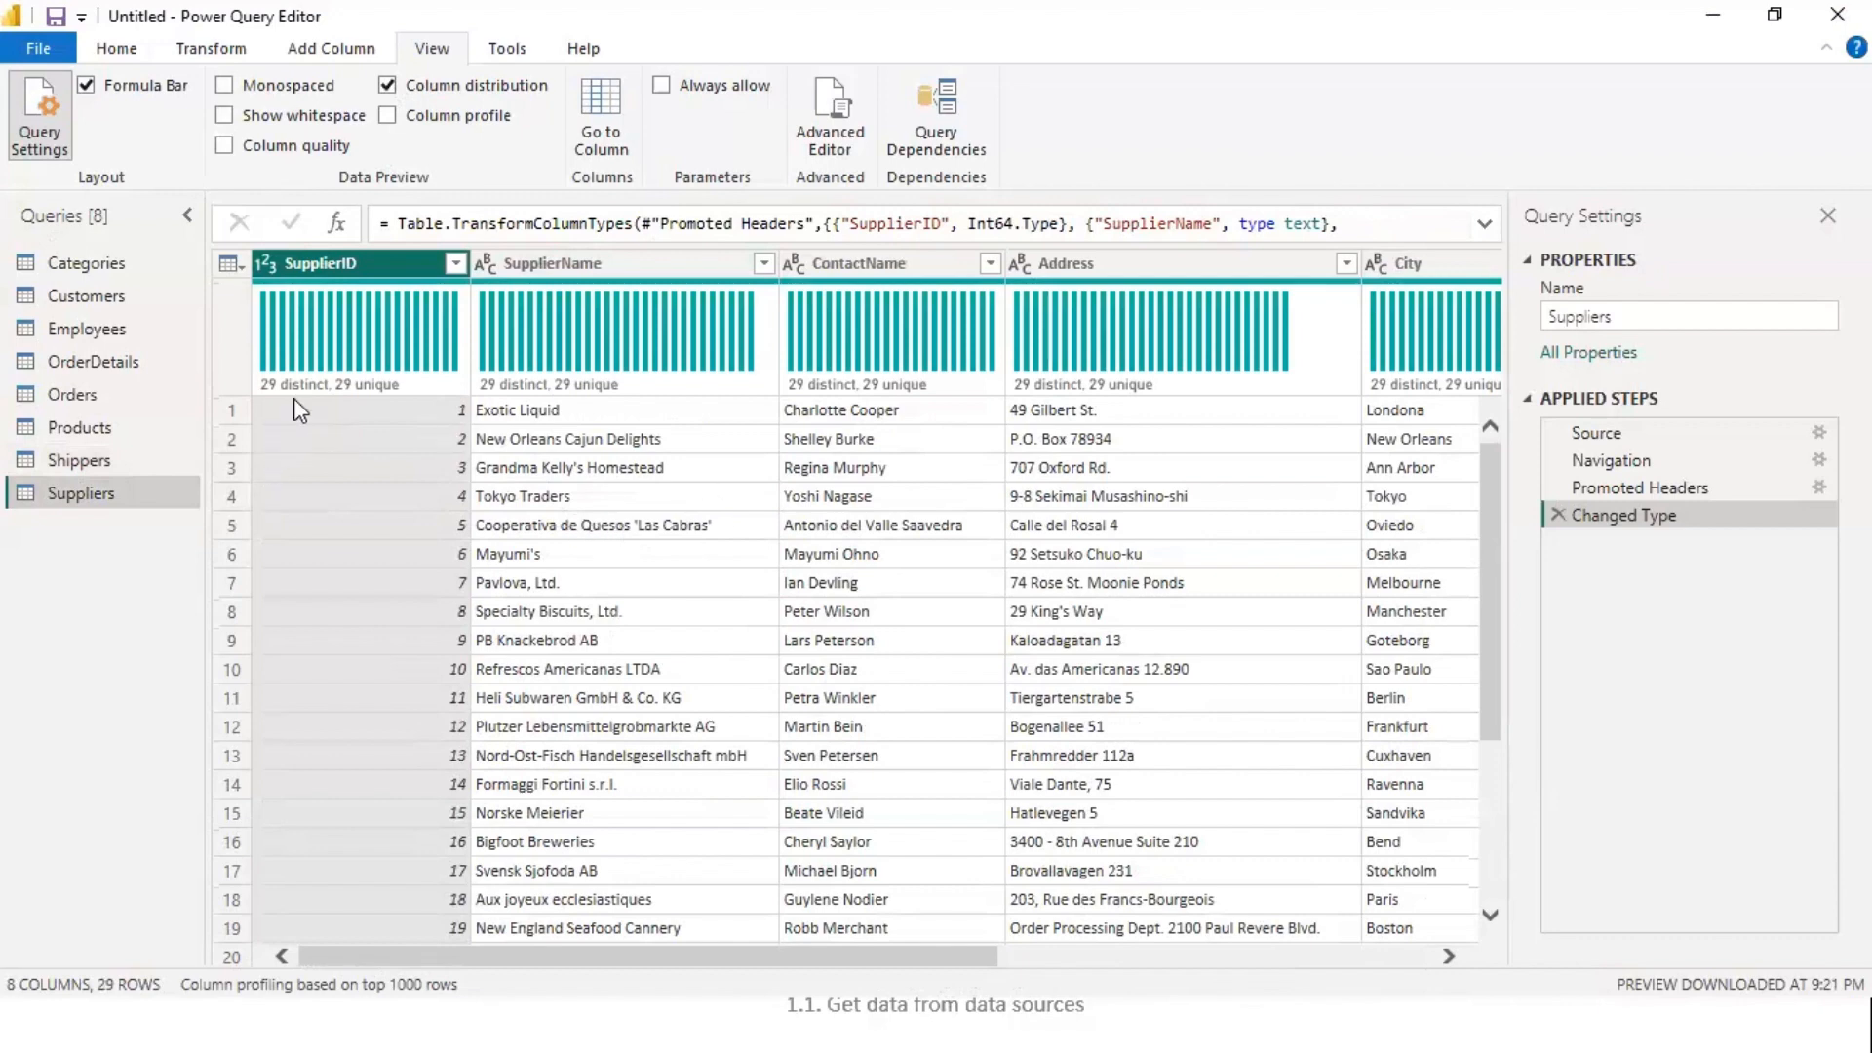
pyautogui.moveTo(393, 396)
pyautogui.moveTo(648, 961)
pyautogui.mouseDown()
pyautogui.moveTo(1157, 979)
pyautogui.moveTo(680, 970)
pyautogui.mouseUp()
pyautogui.click(90, 362)
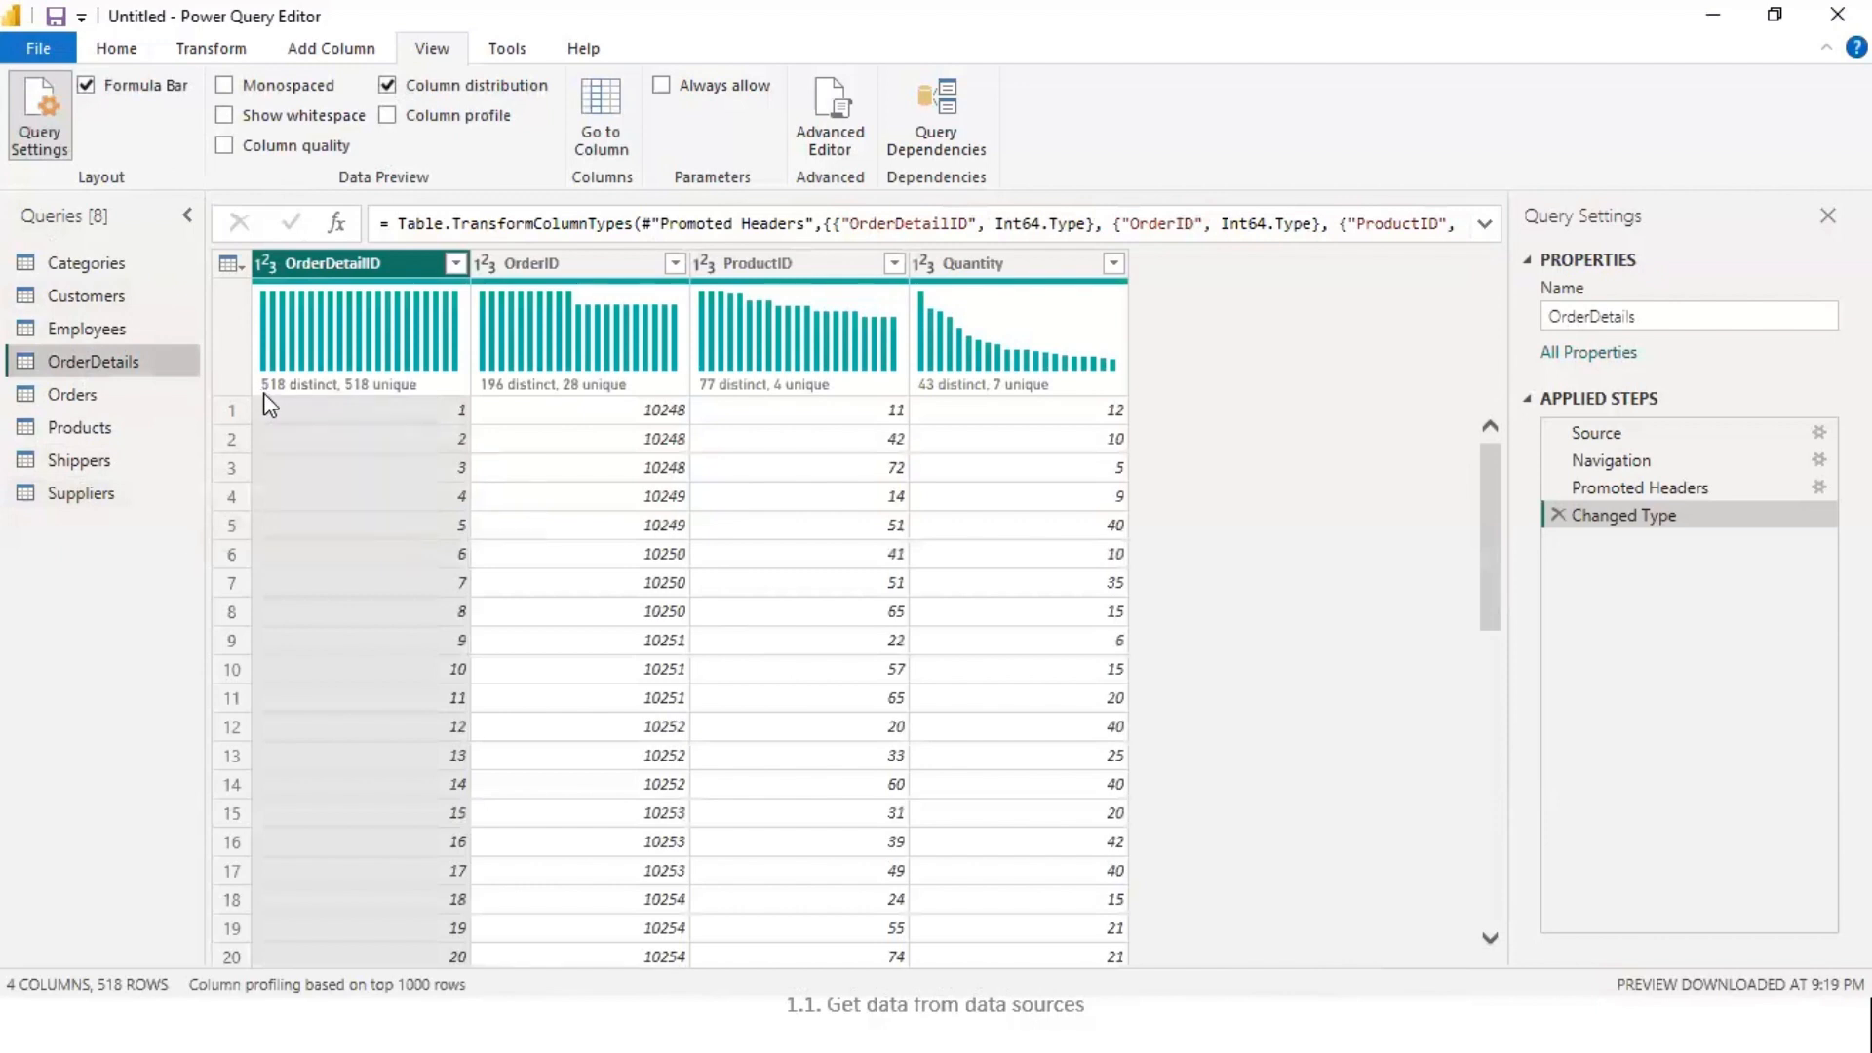
pyautogui.moveTo(263, 392)
pyautogui.moveTo(795, 400)
pyautogui.moveTo(1049, 398)
# - Replace column distribution with column profile and examine the statistics of OrderID and Quantity in the OrderDetails query
pyautogui.click(387, 86)
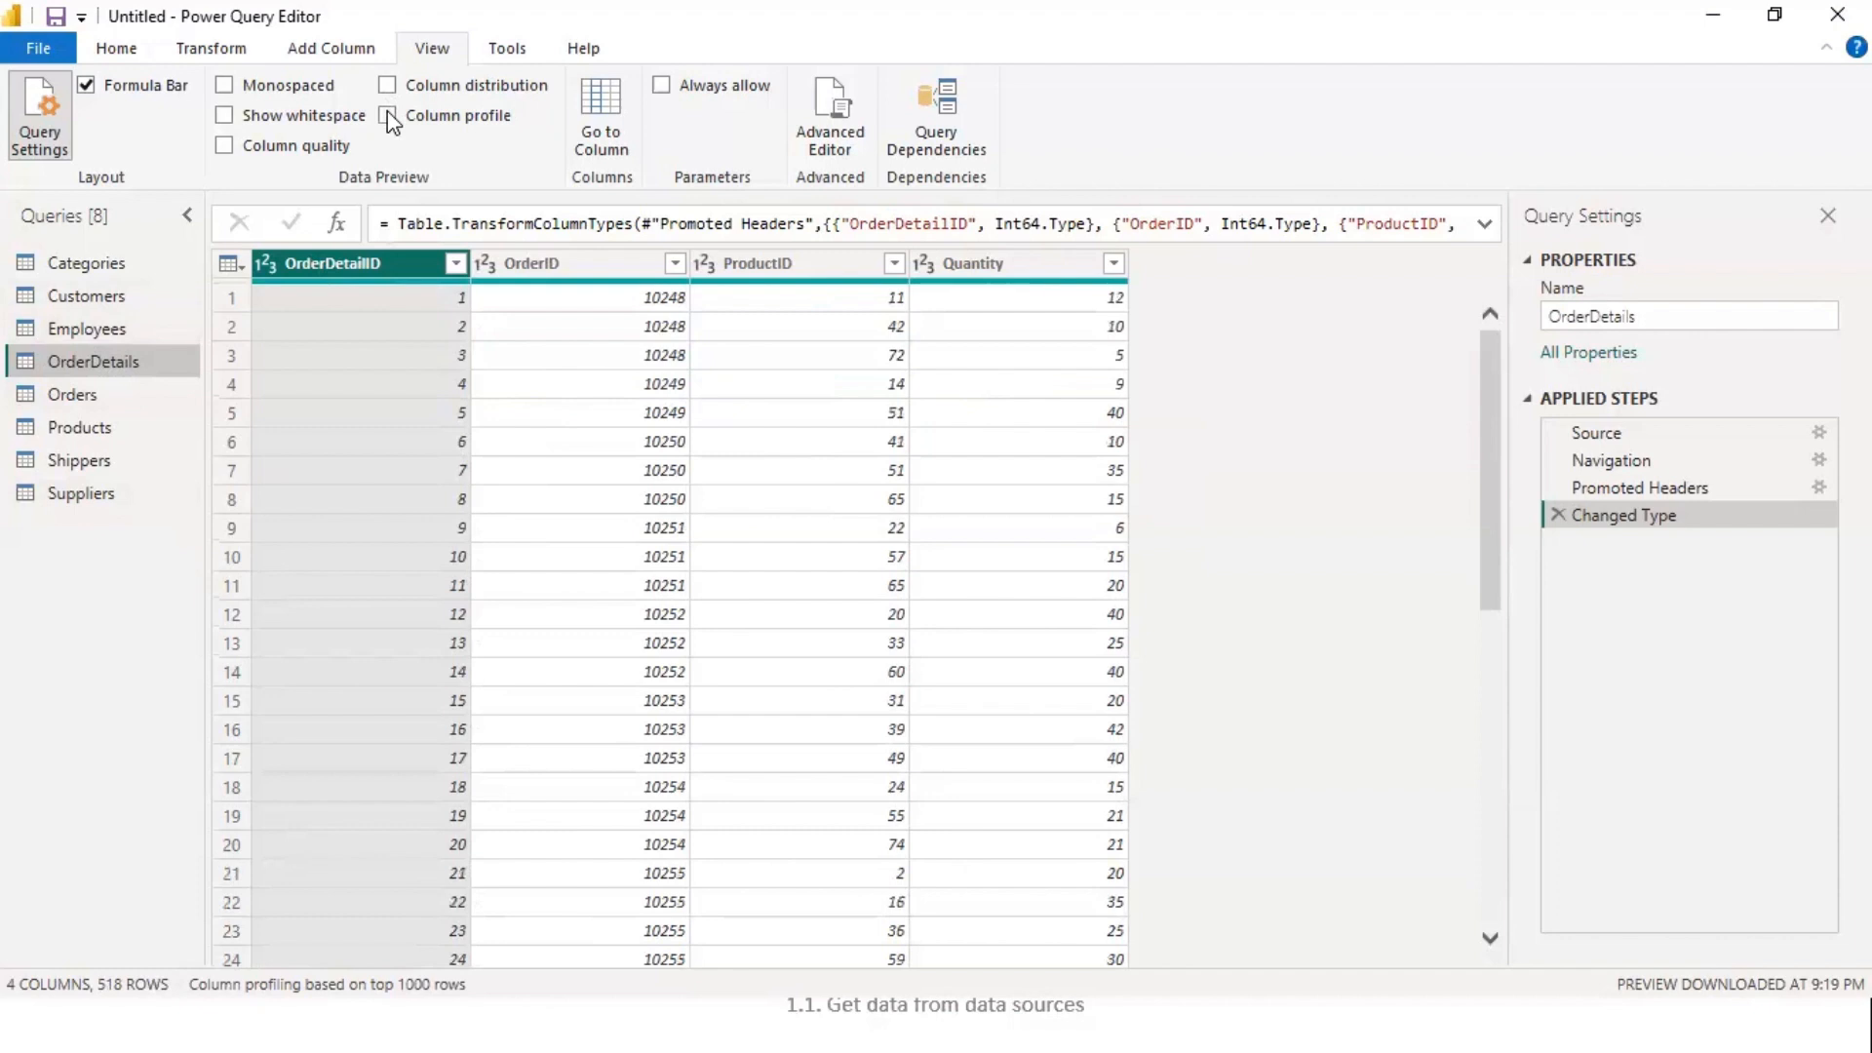
pyautogui.click(388, 116)
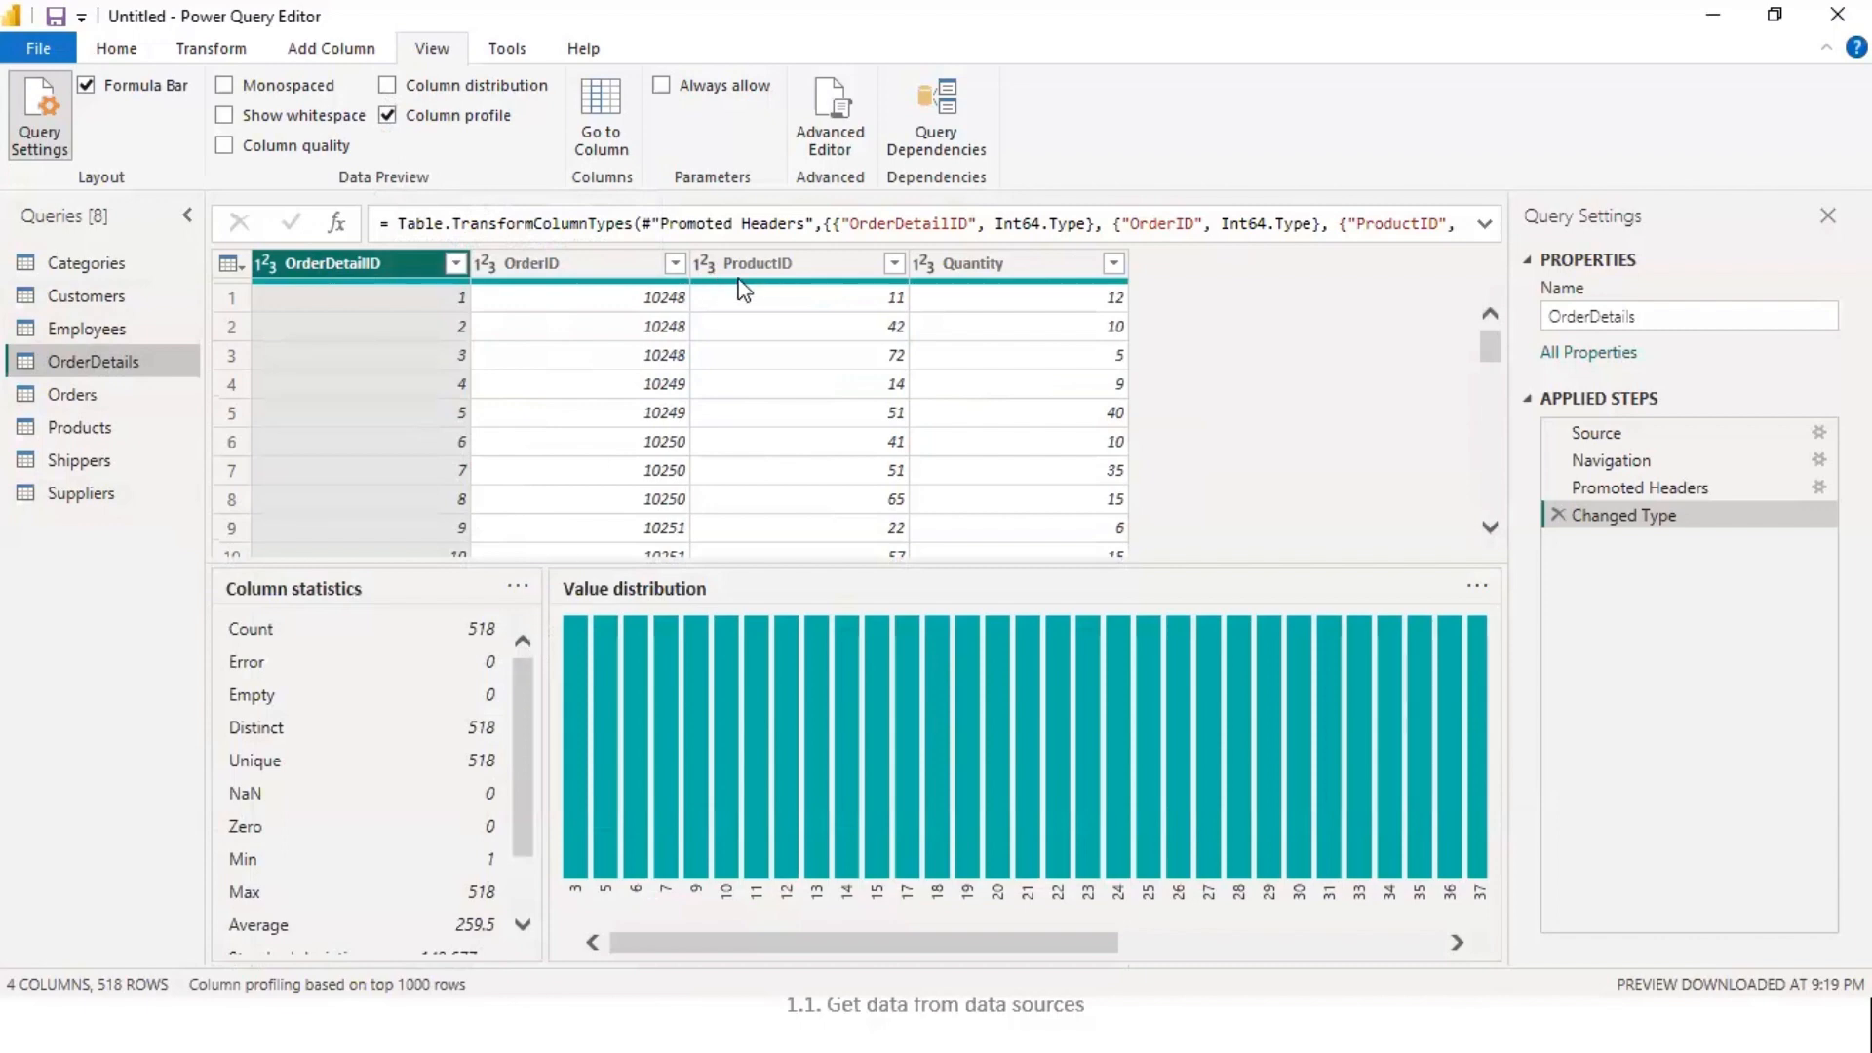
pyautogui.click(554, 260)
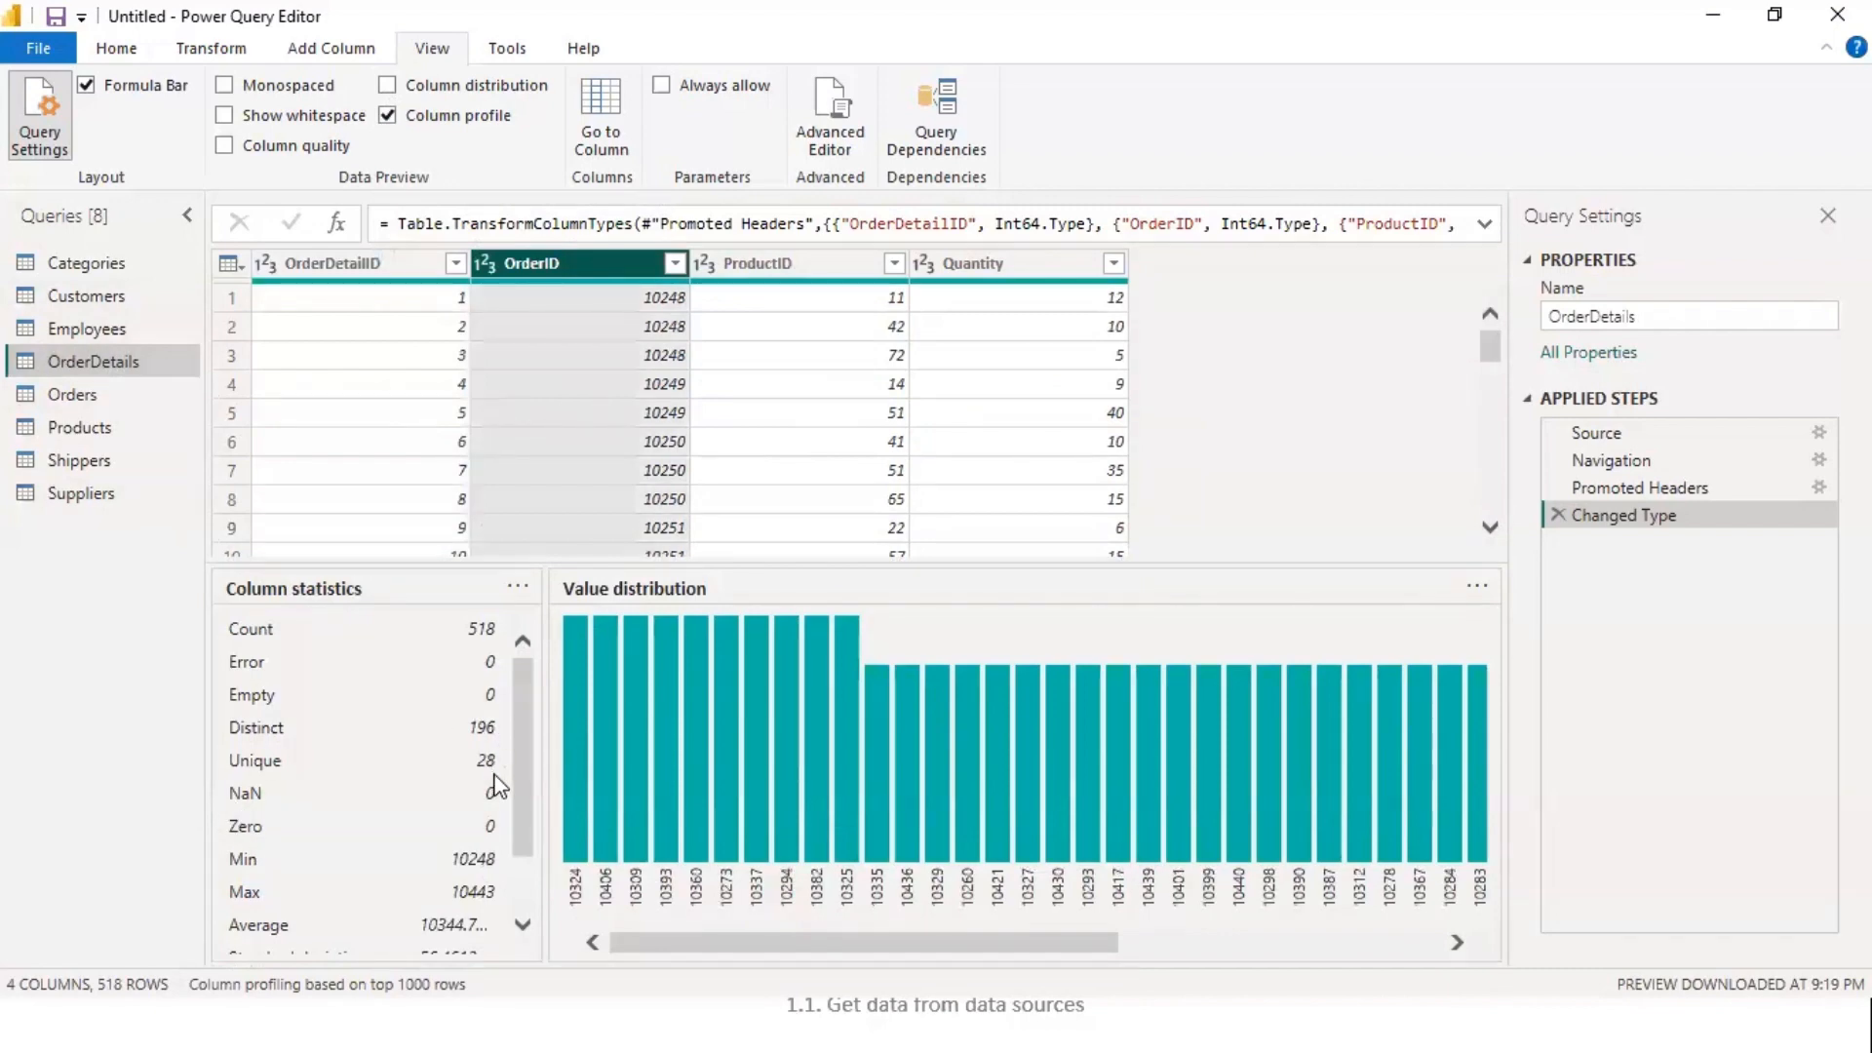
pyautogui.scroll(-3, 517, 751)
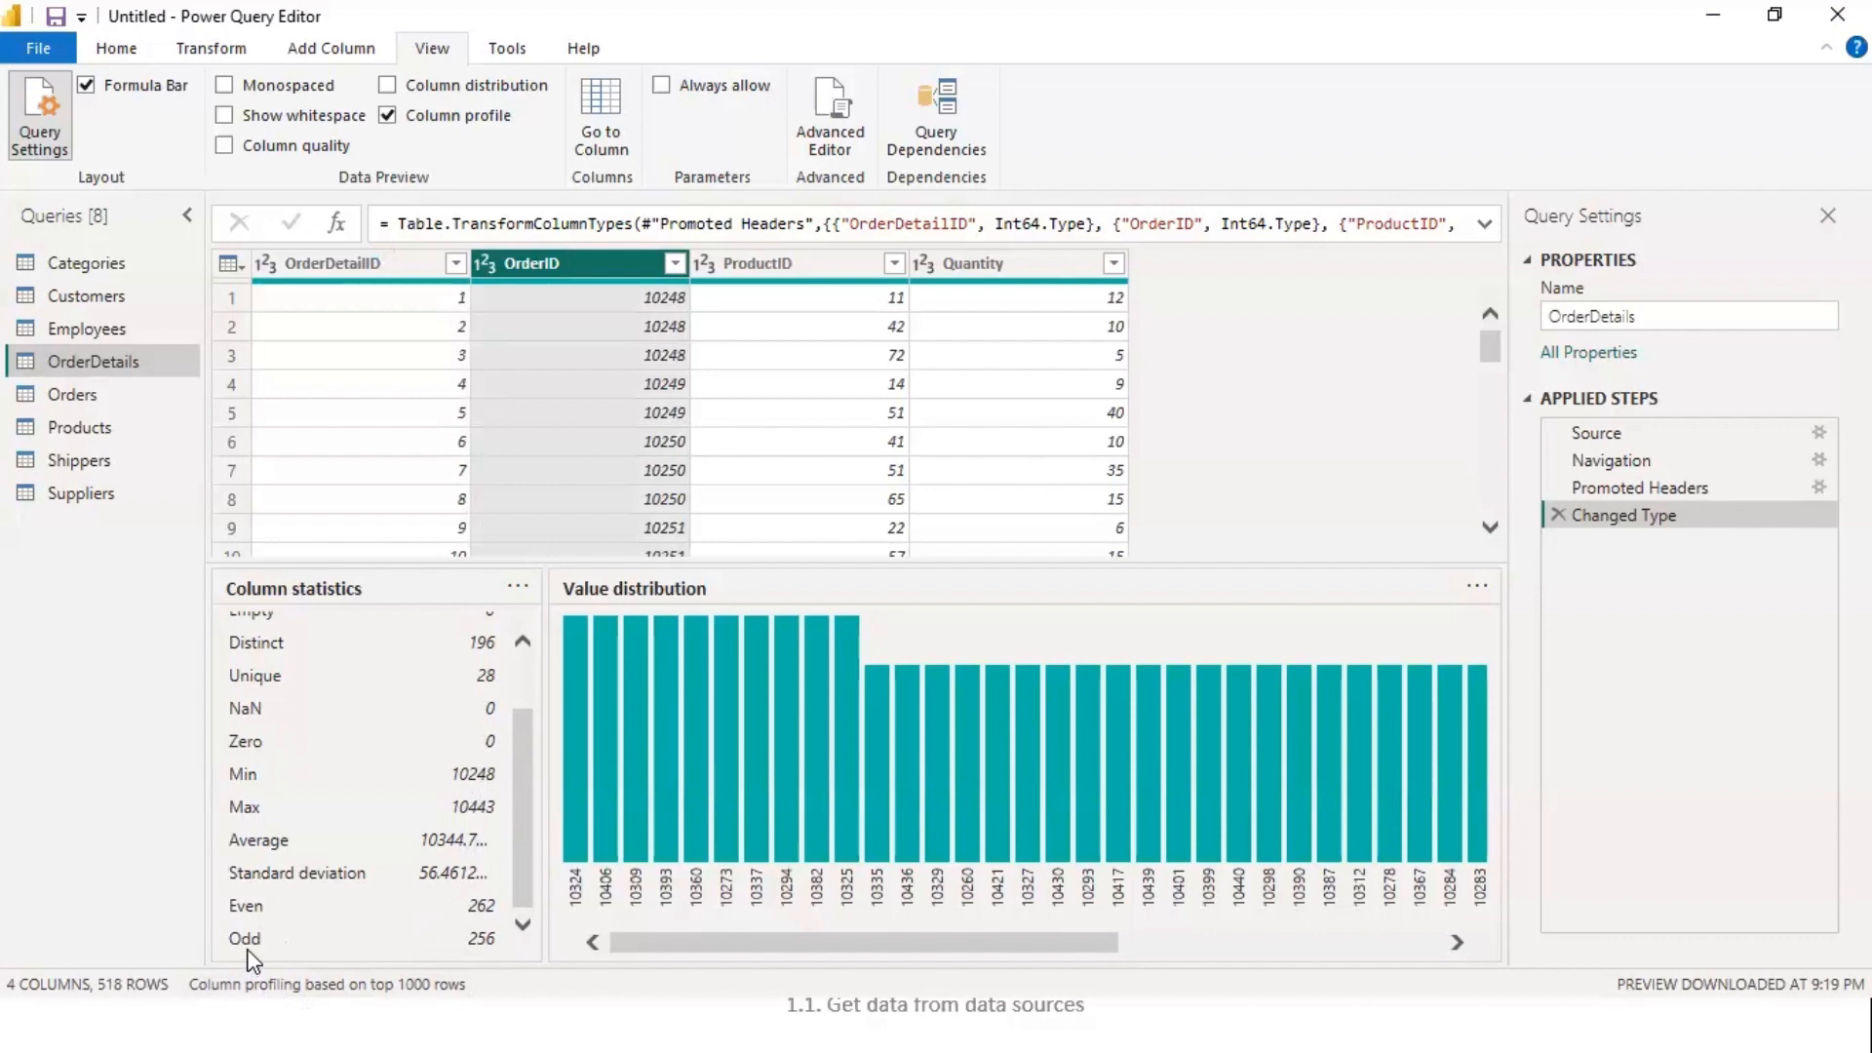
pyautogui.click(970, 264)
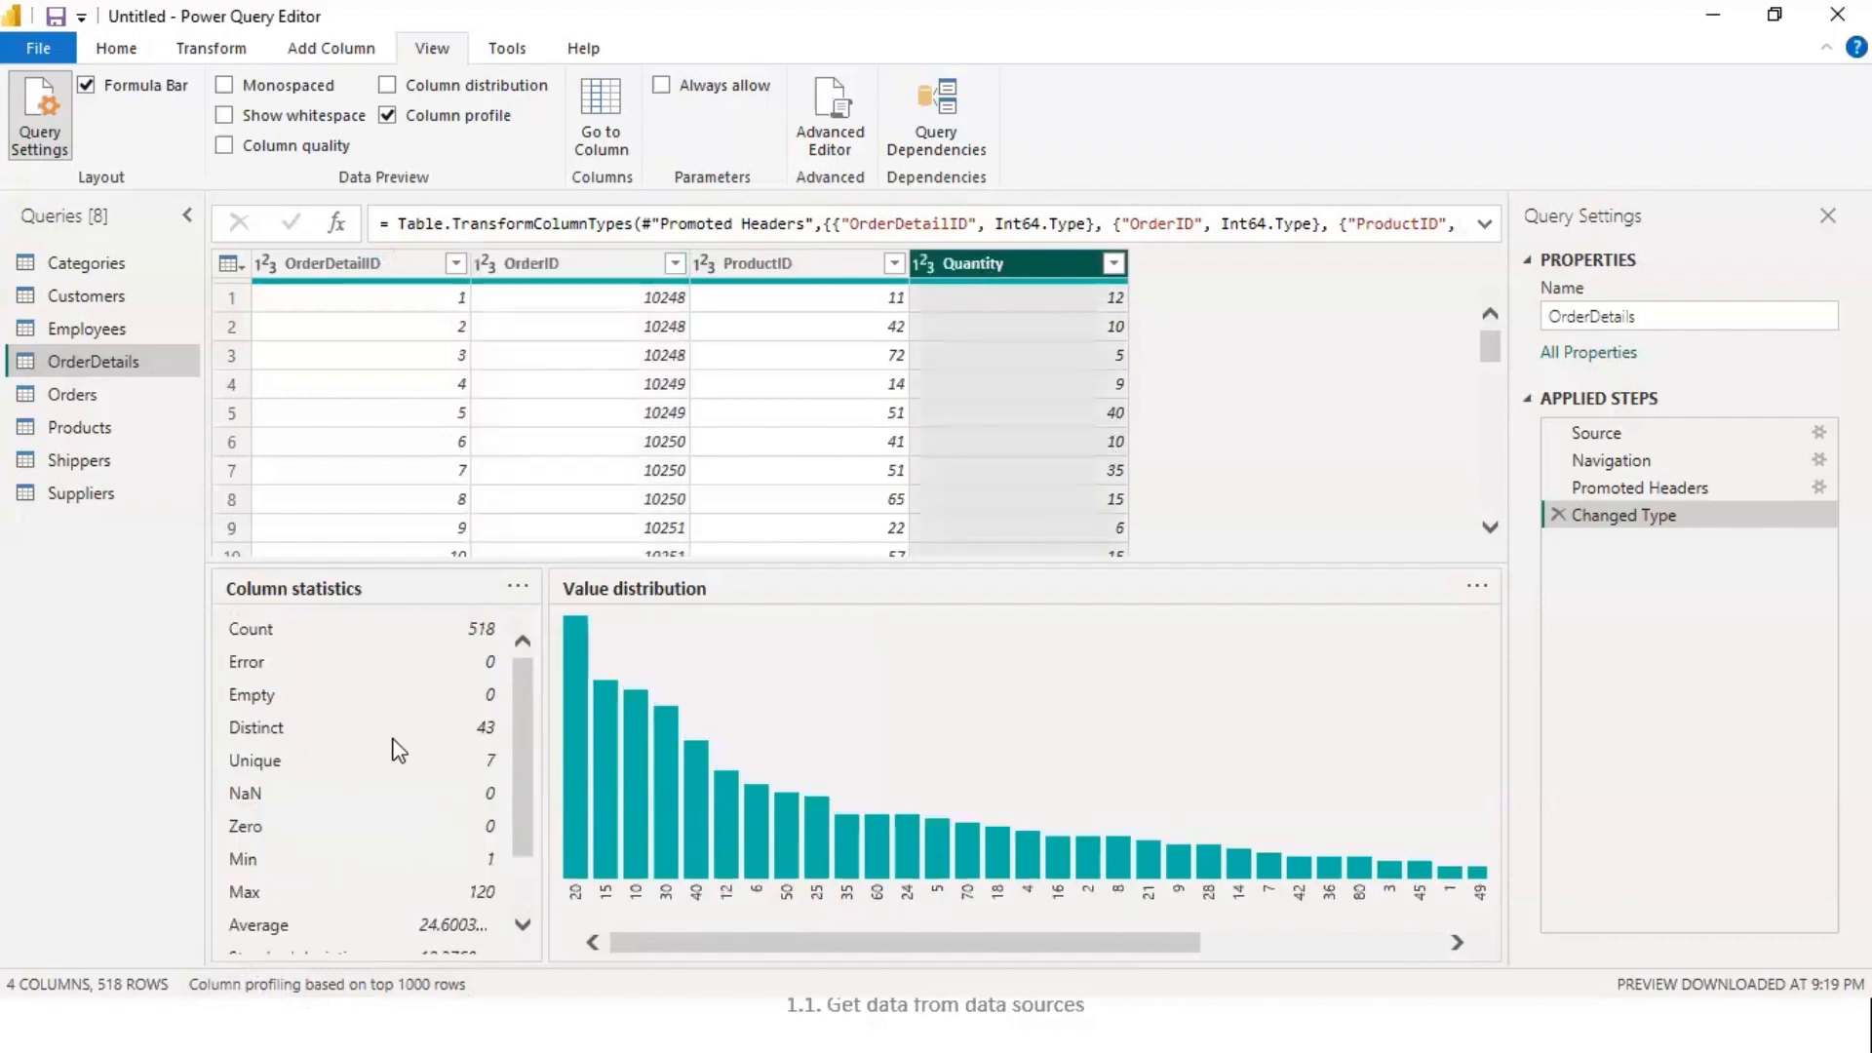
pyautogui.scroll(-3, 400, 751)
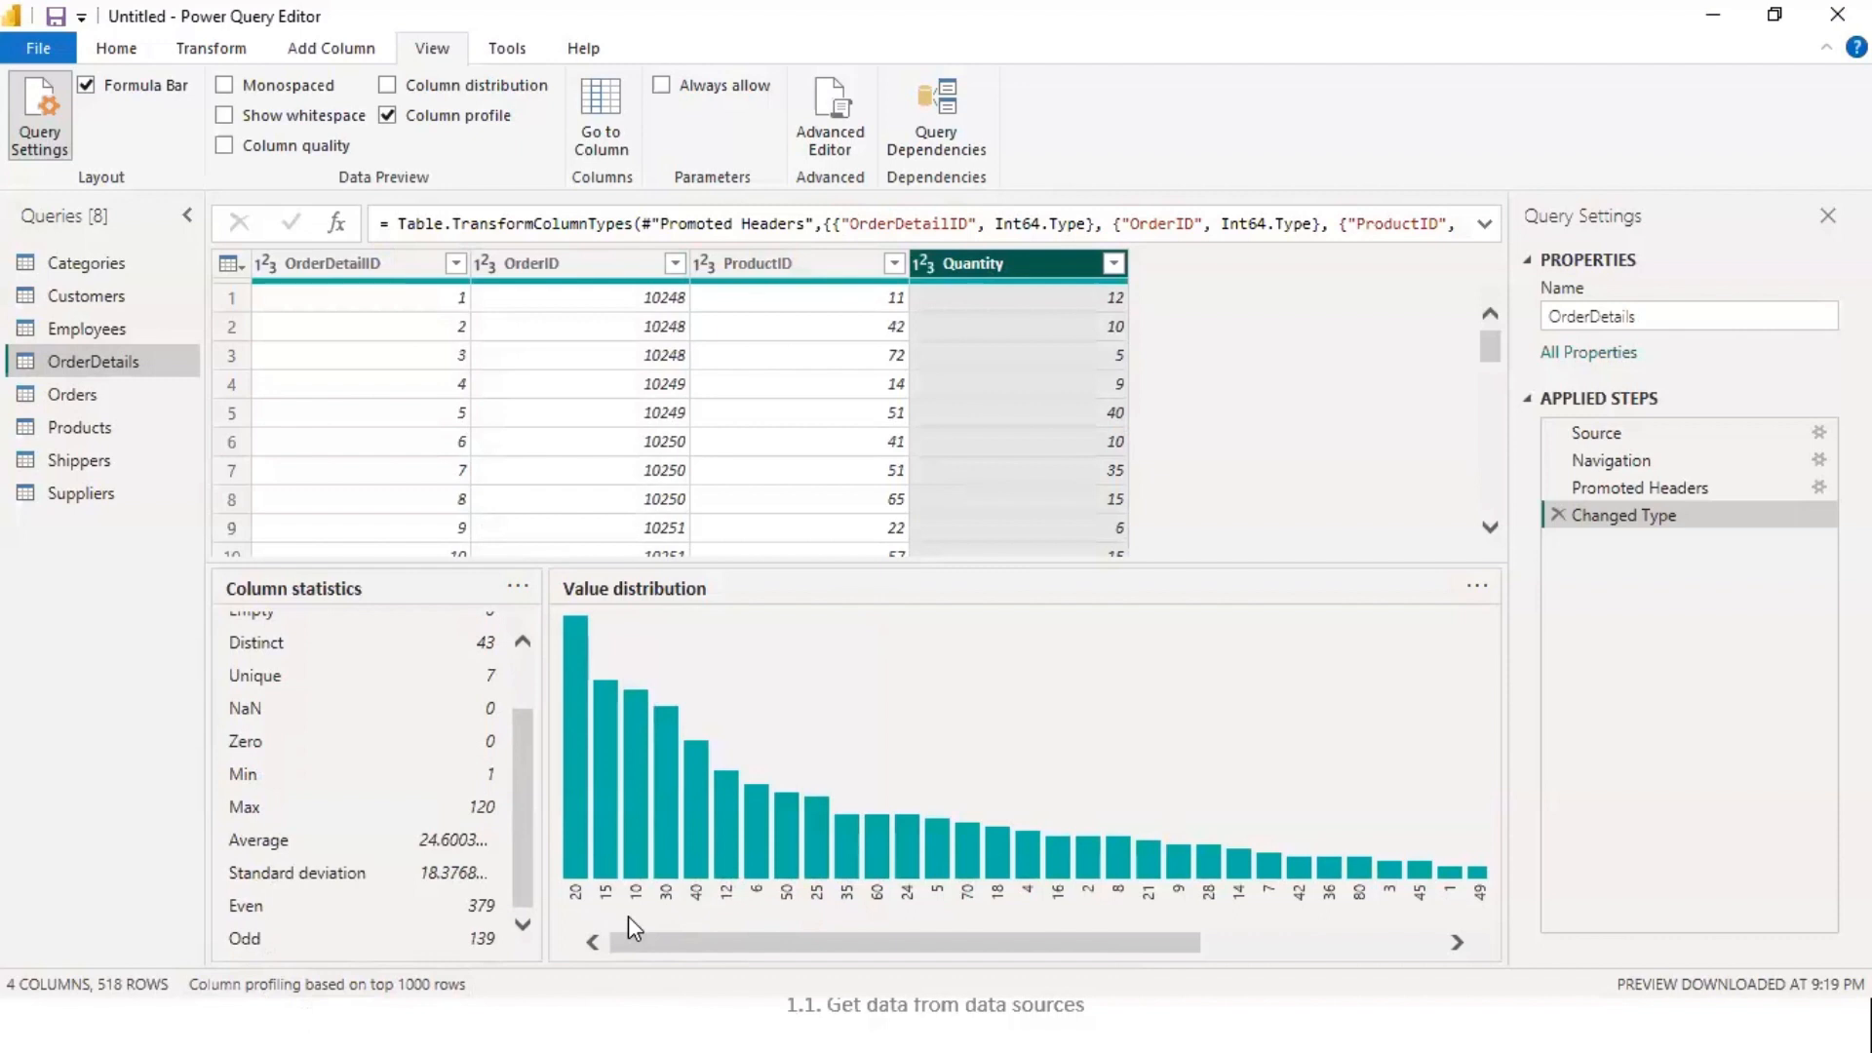
# - Look through the columns of the Orders, Employees and Customers queries with column profile enabled
pyautogui.click(73, 395)
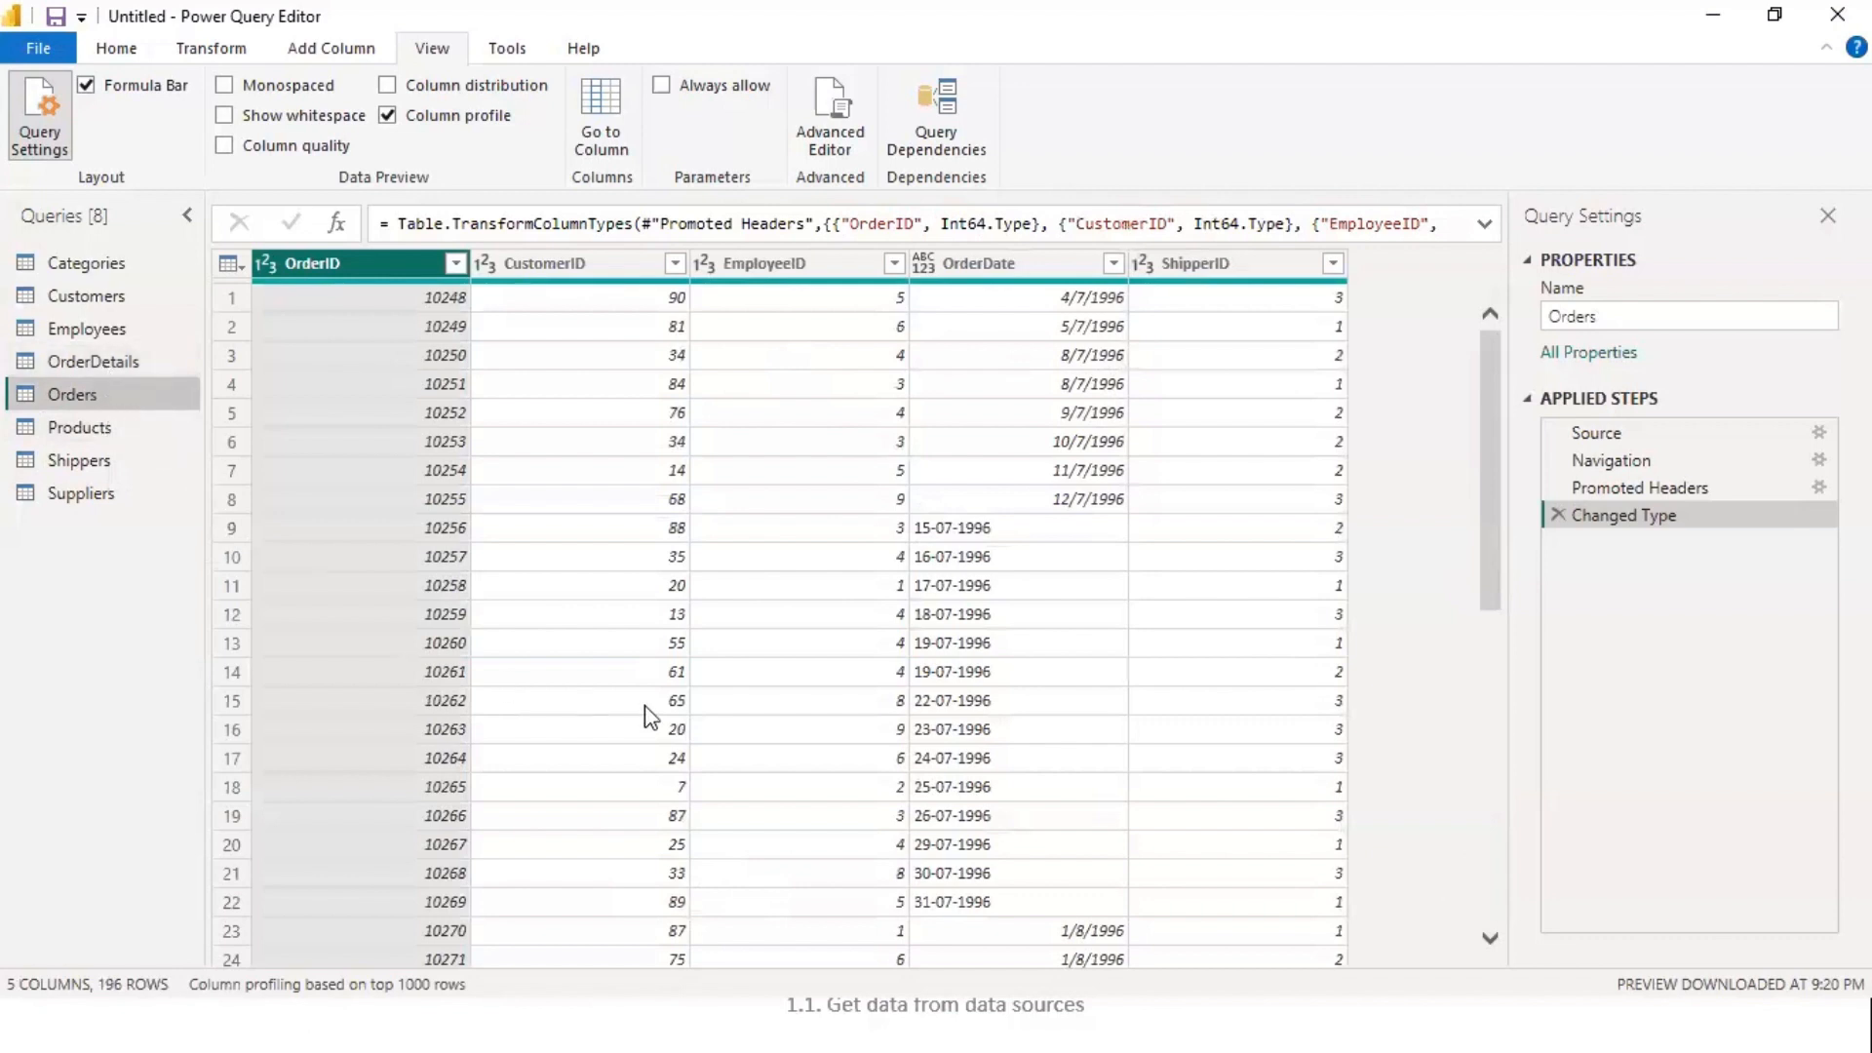
pyautogui.click(100, 363)
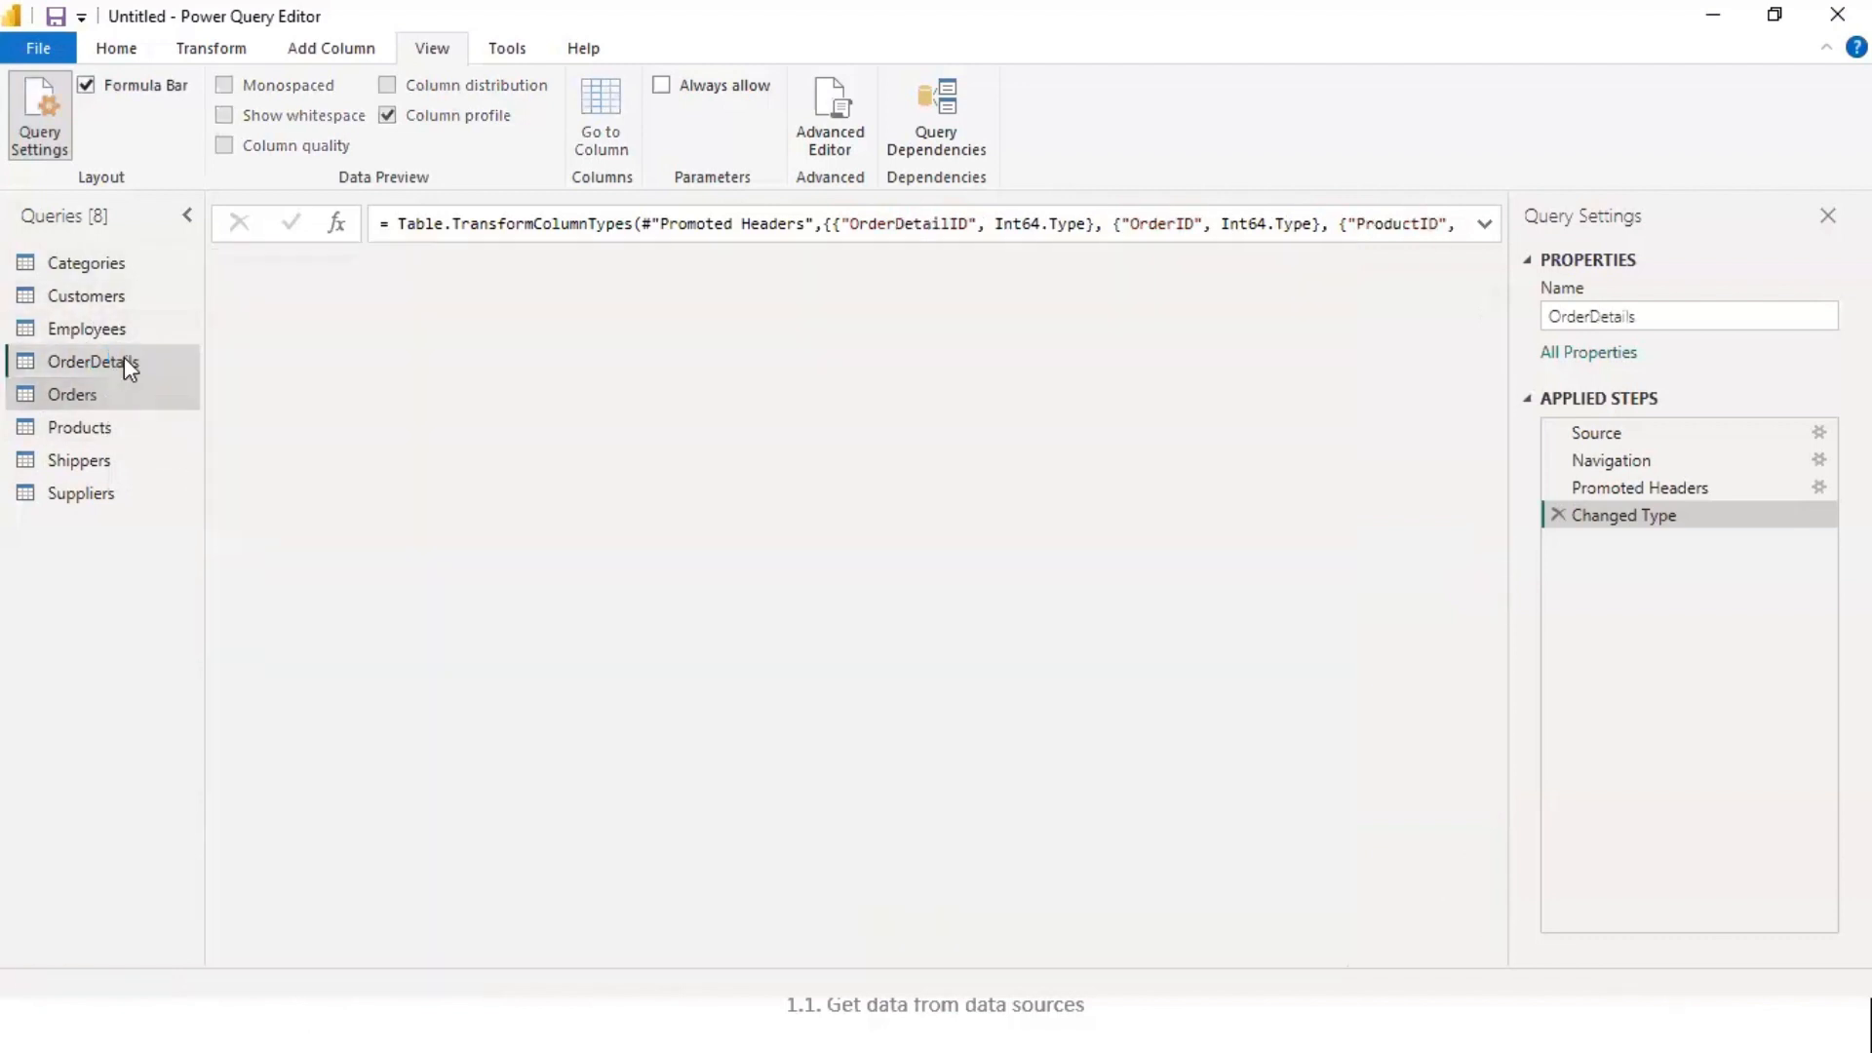
pyautogui.click(88, 327)
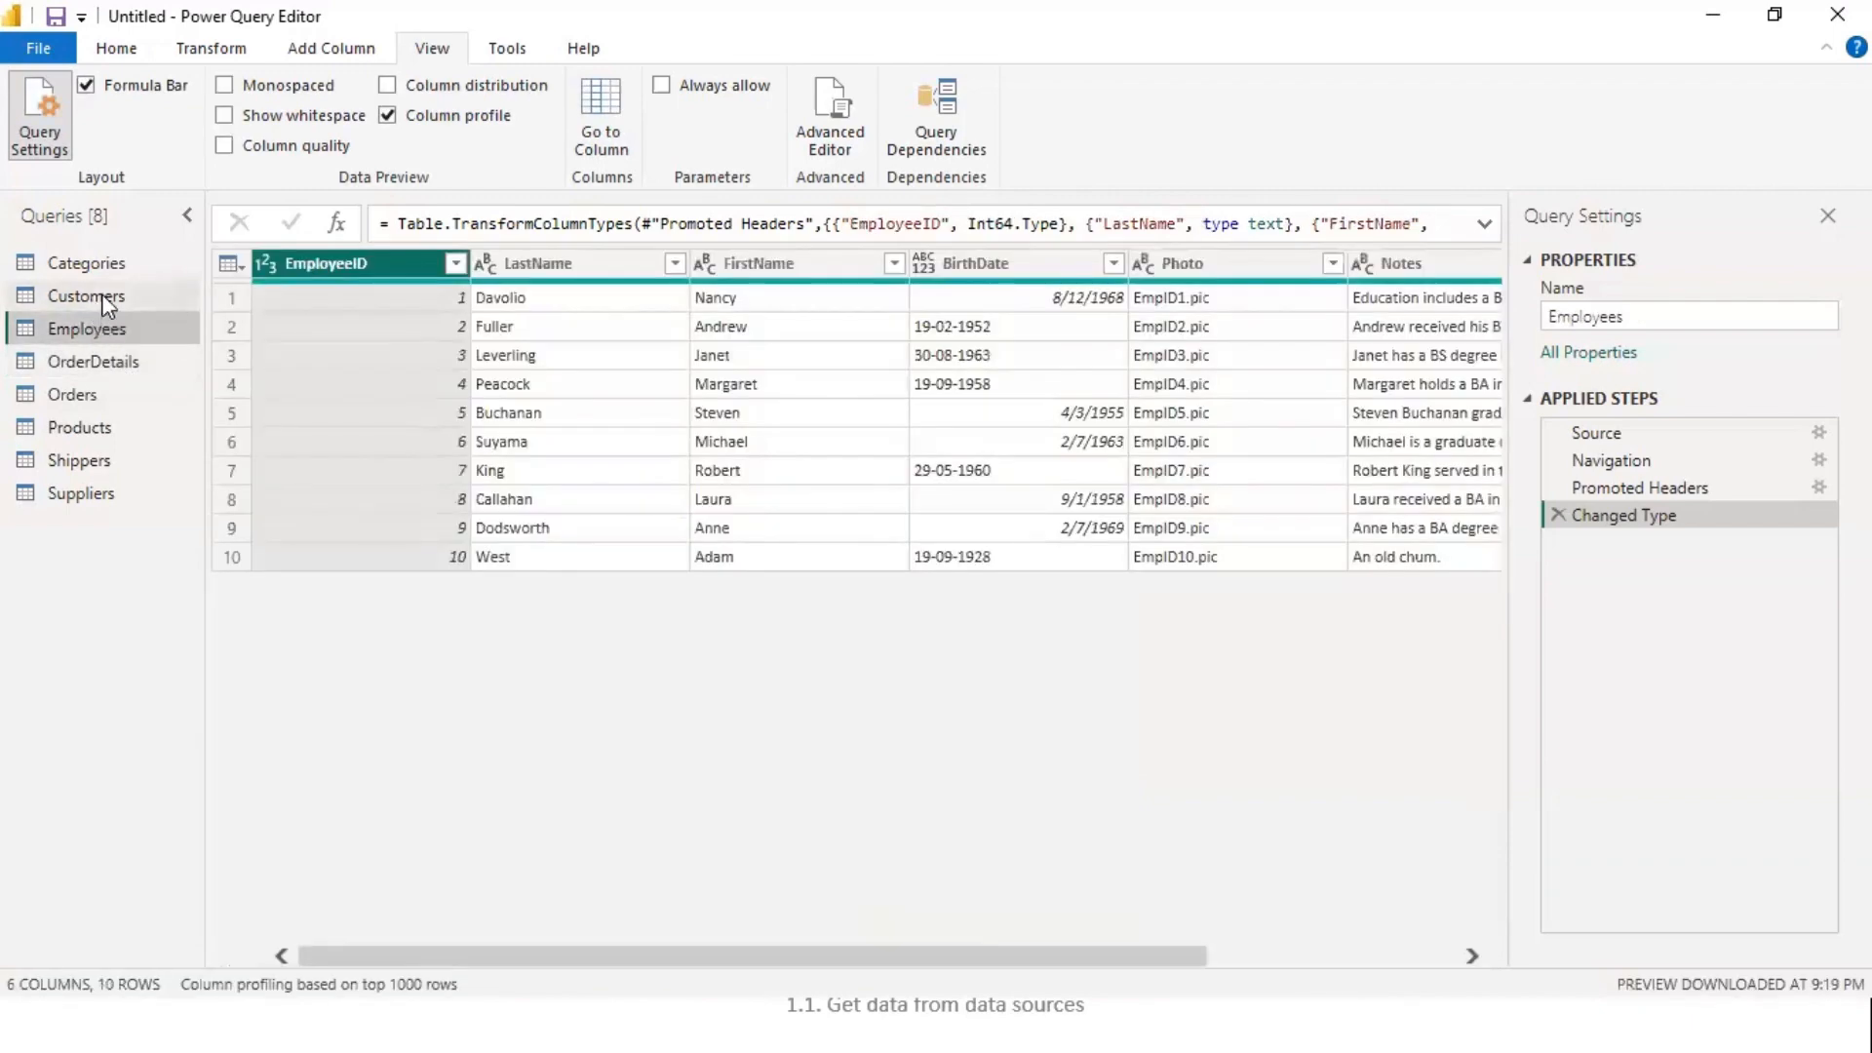
pyautogui.click(97, 295)
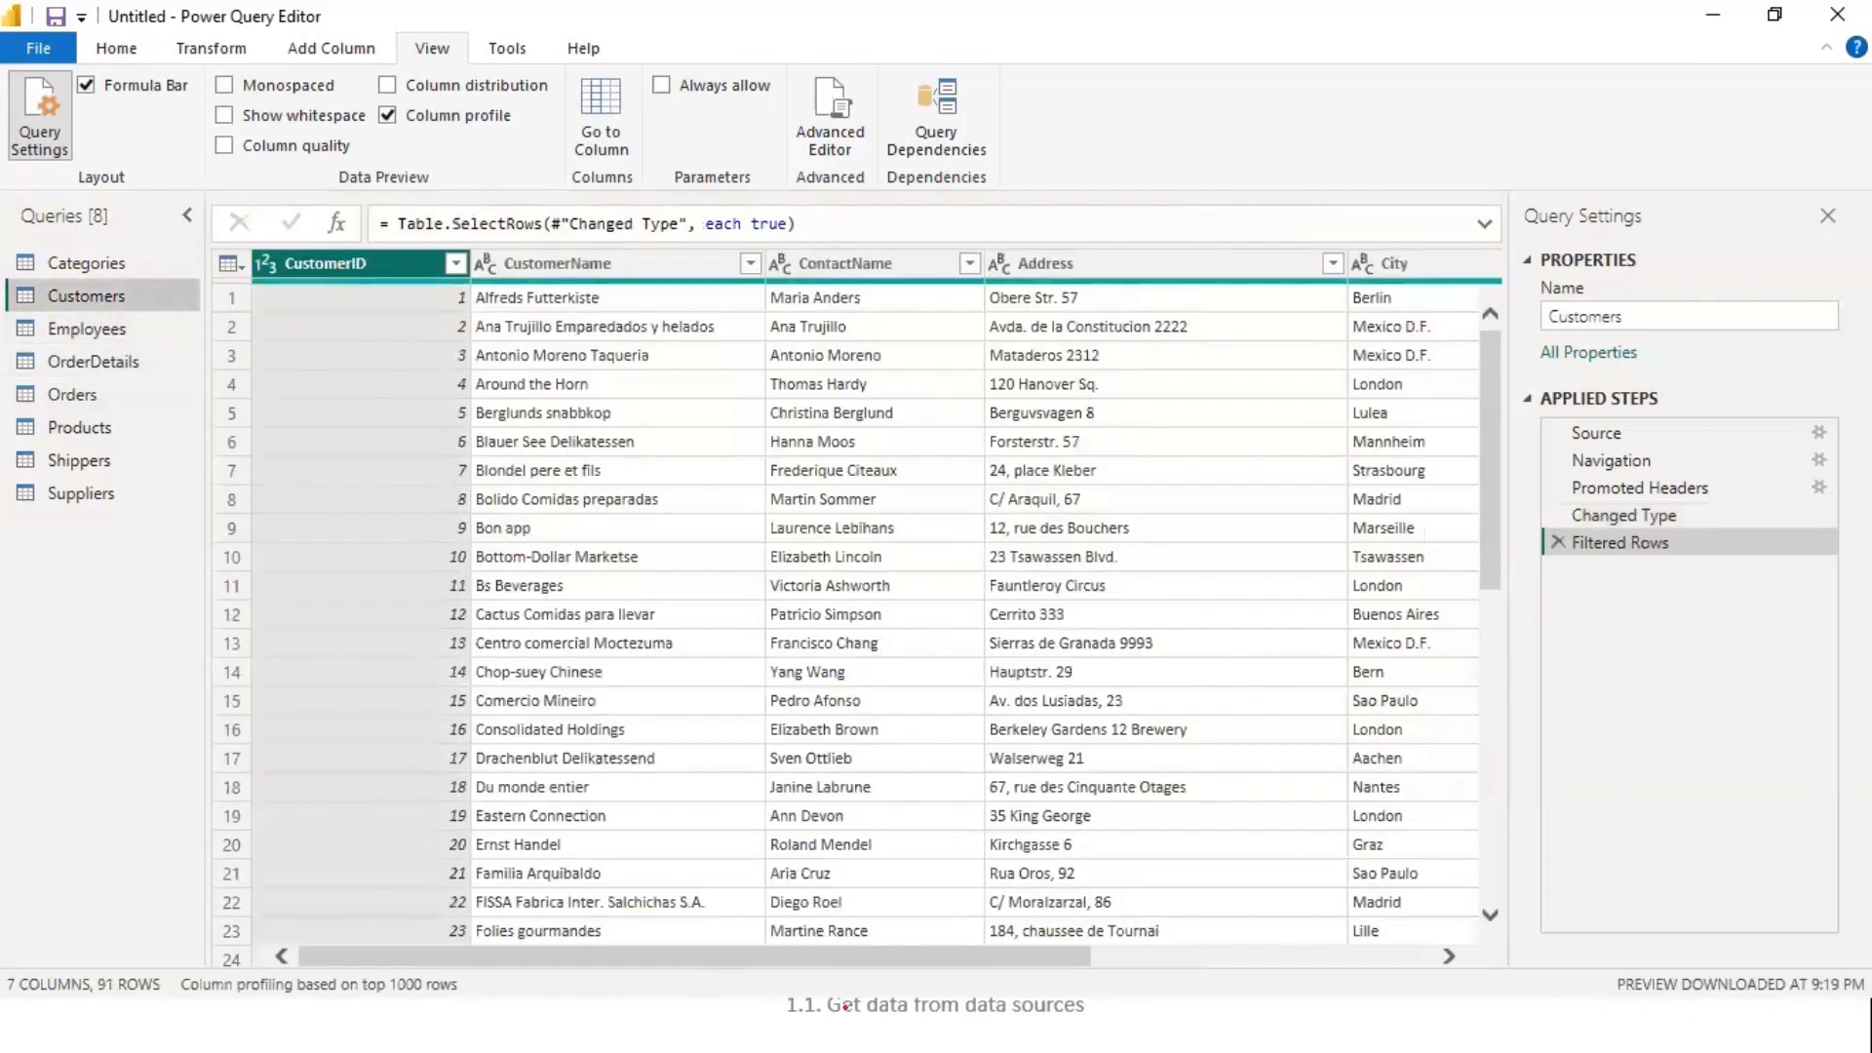
pyautogui.moveTo(793, 956); pyautogui.dragTo(1343, 968)
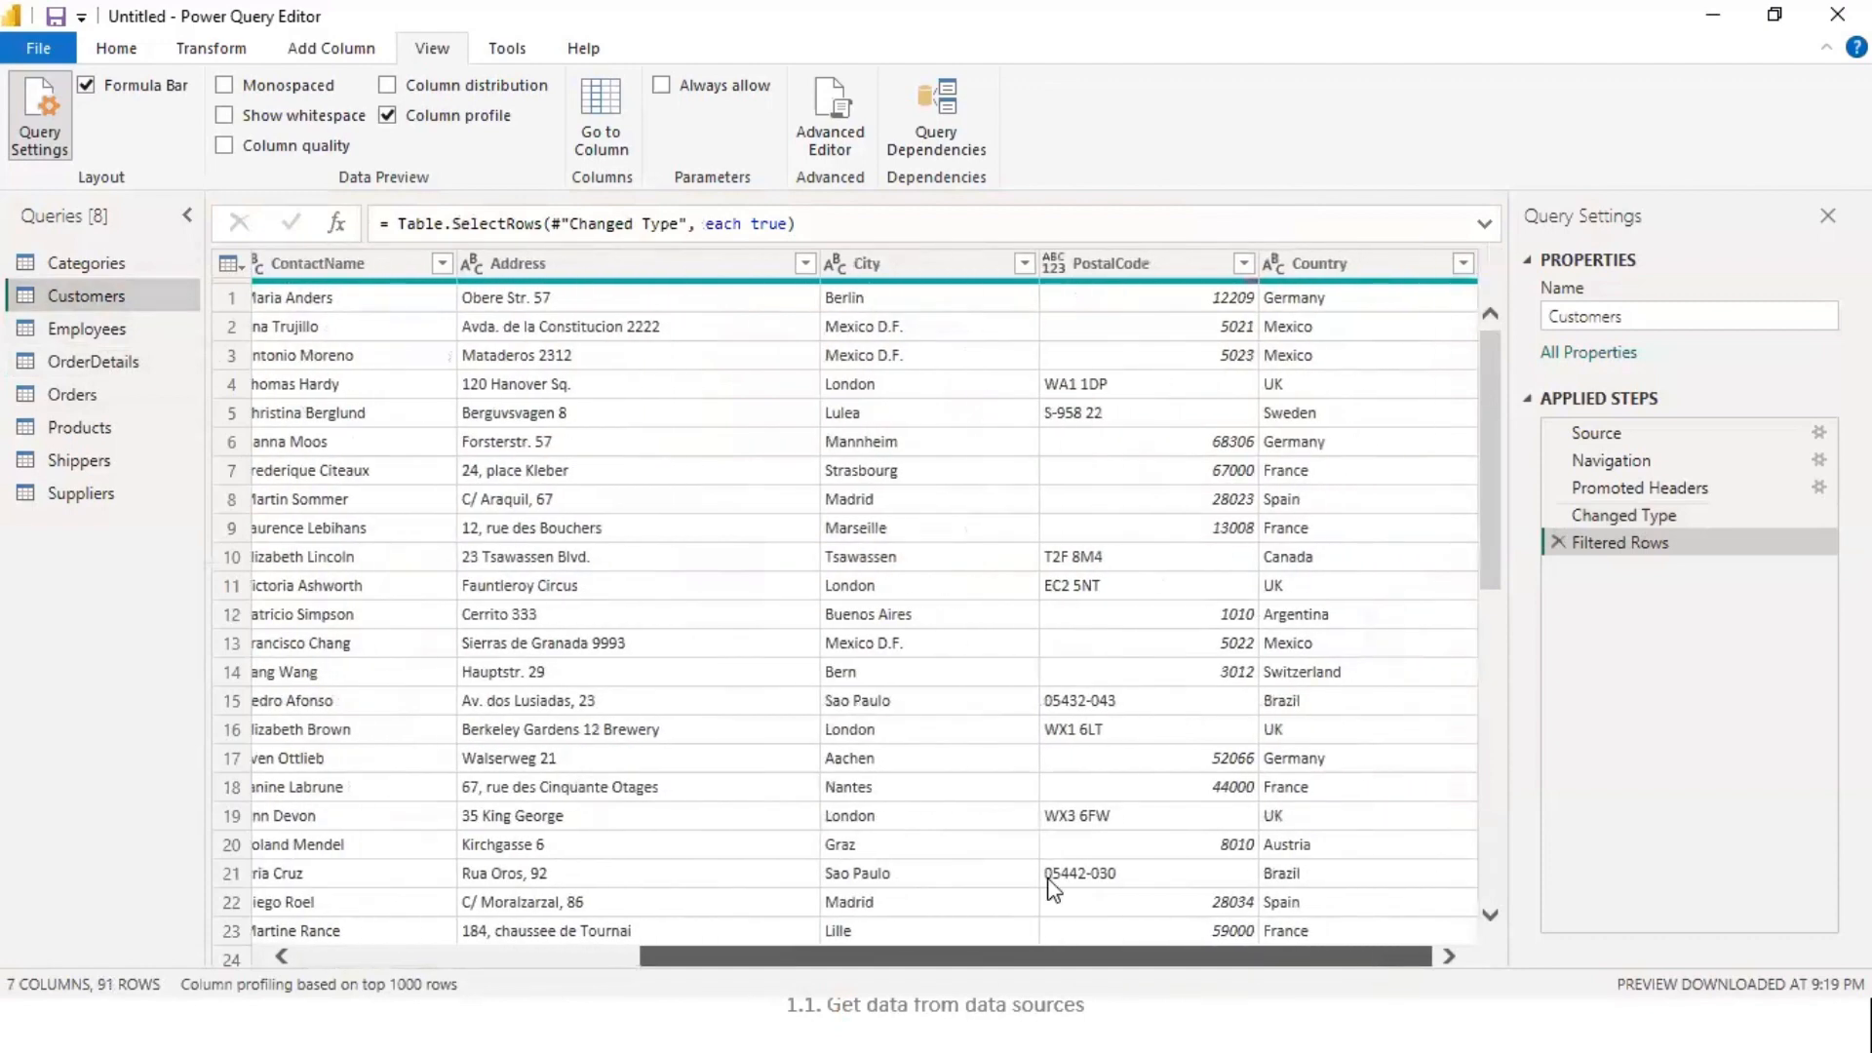
# - Examine the column statistics and value distribution of the Price column in the Products query and compare them with its rows
pyautogui.click(88, 436)
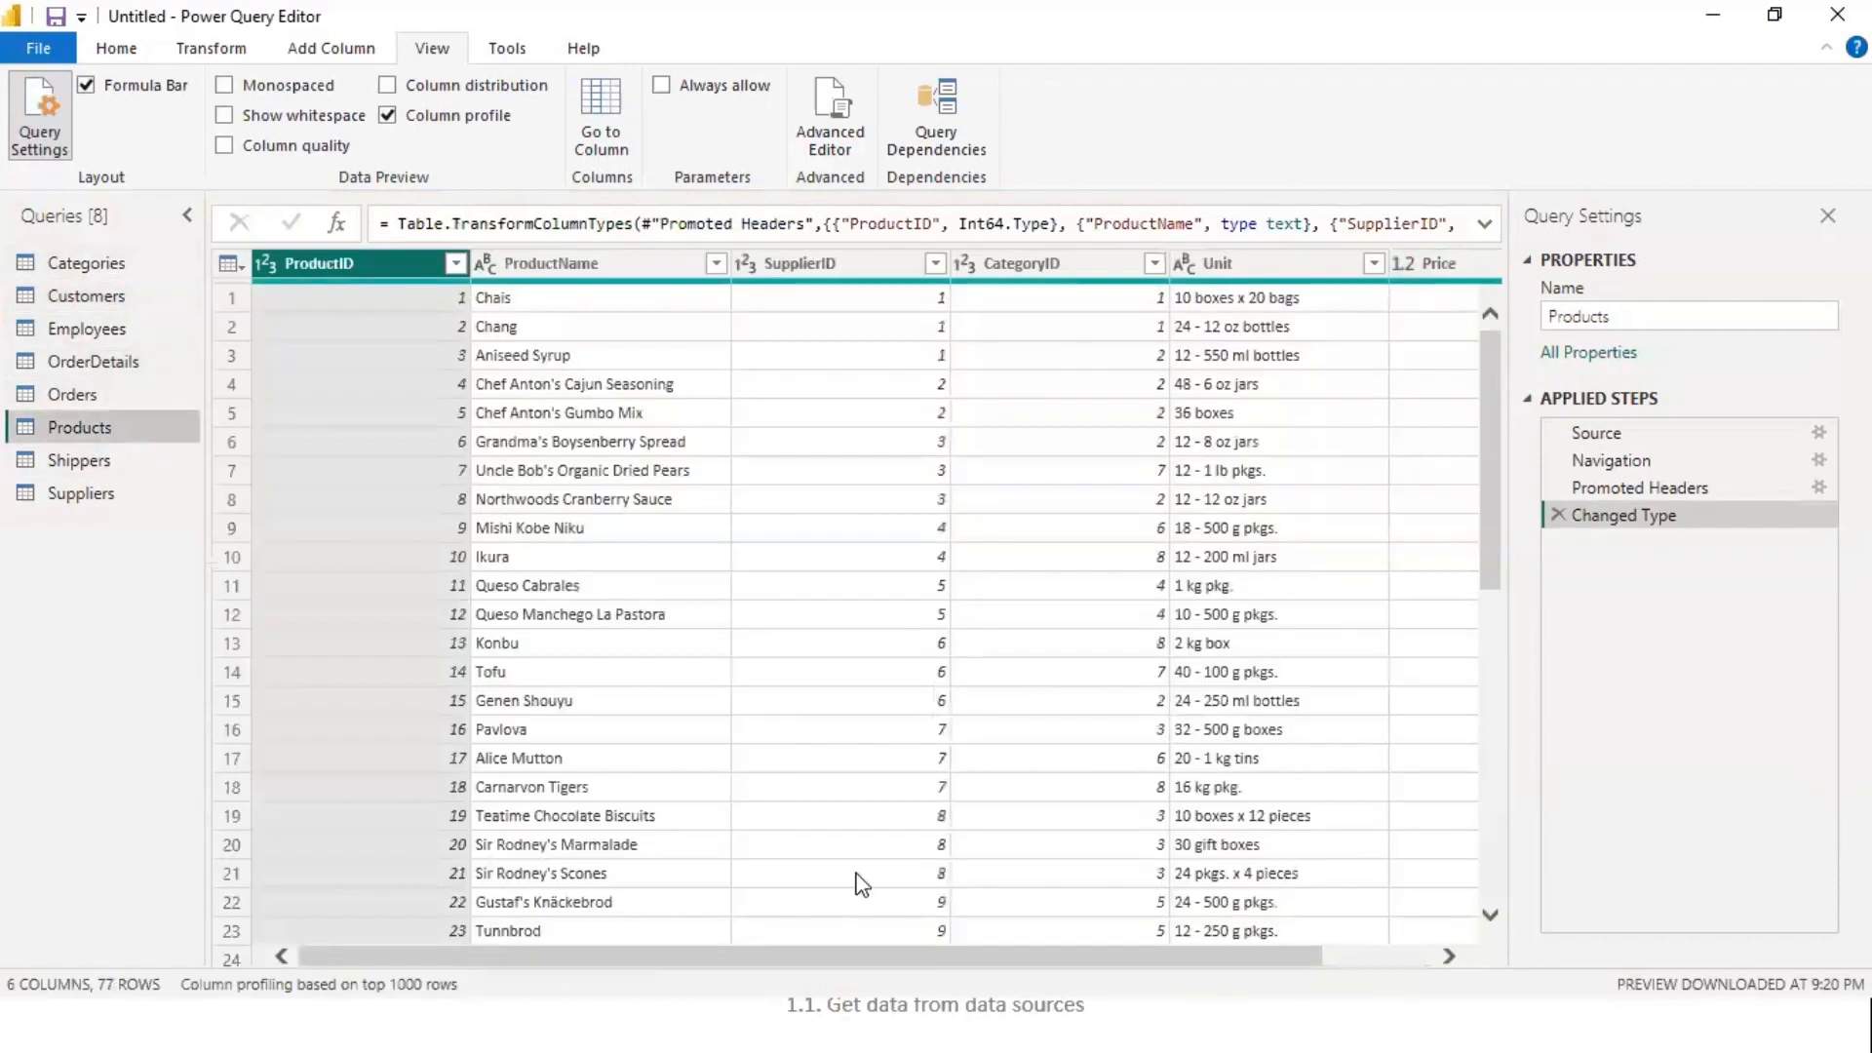
pyautogui.moveTo(858, 959); pyautogui.dragTo(1316, 961)
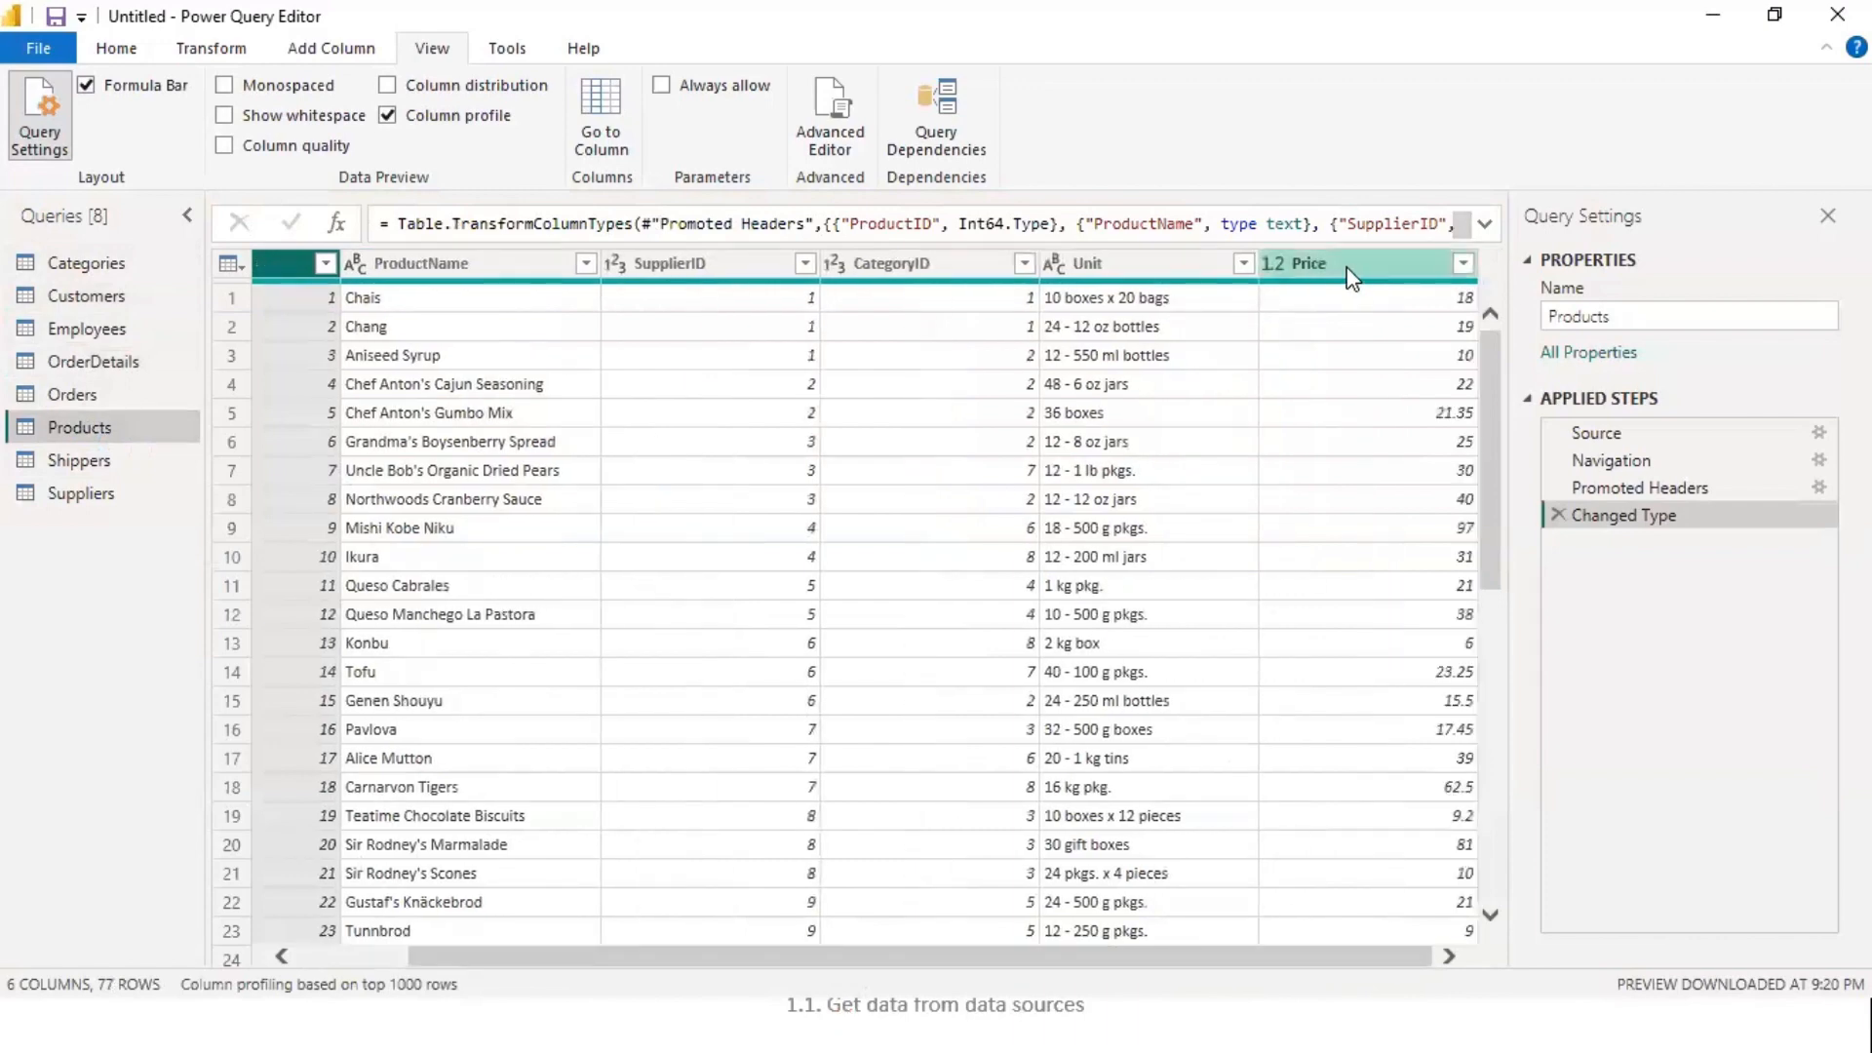
pyautogui.click(1311, 263)
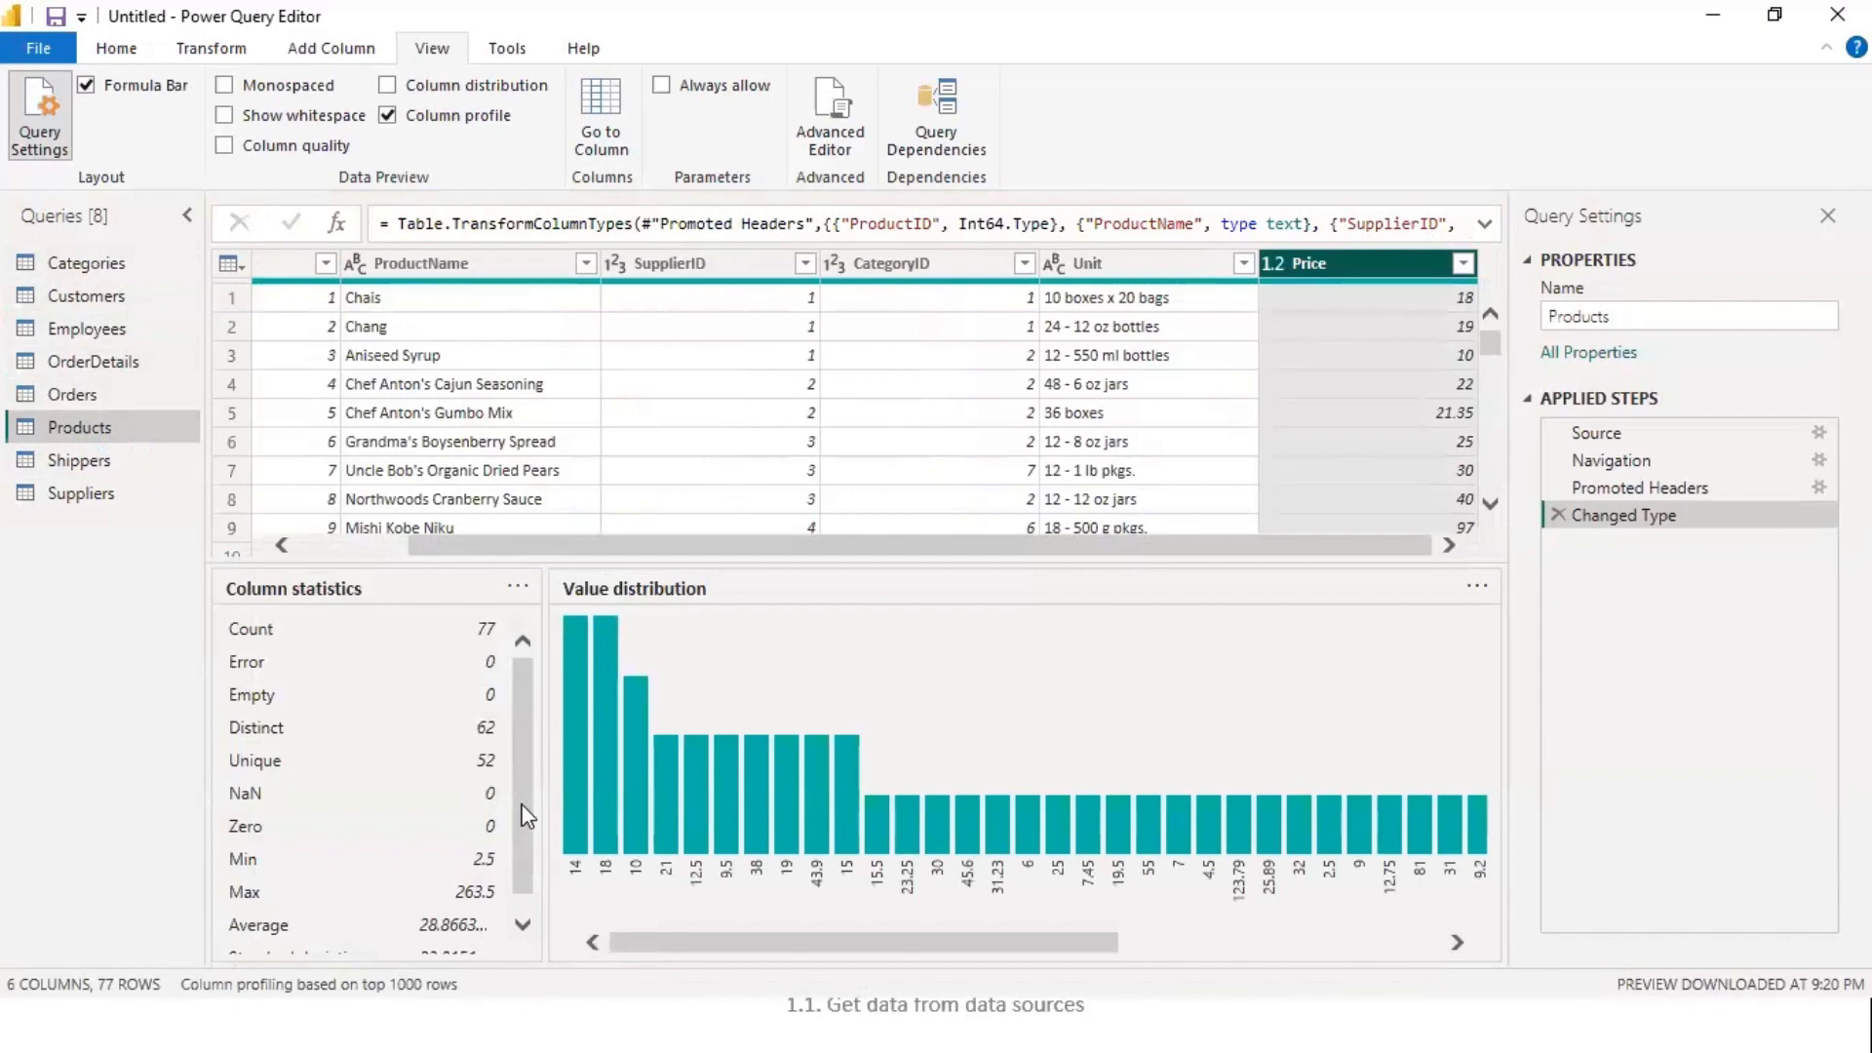
pyautogui.scroll(-1, 511, 809)
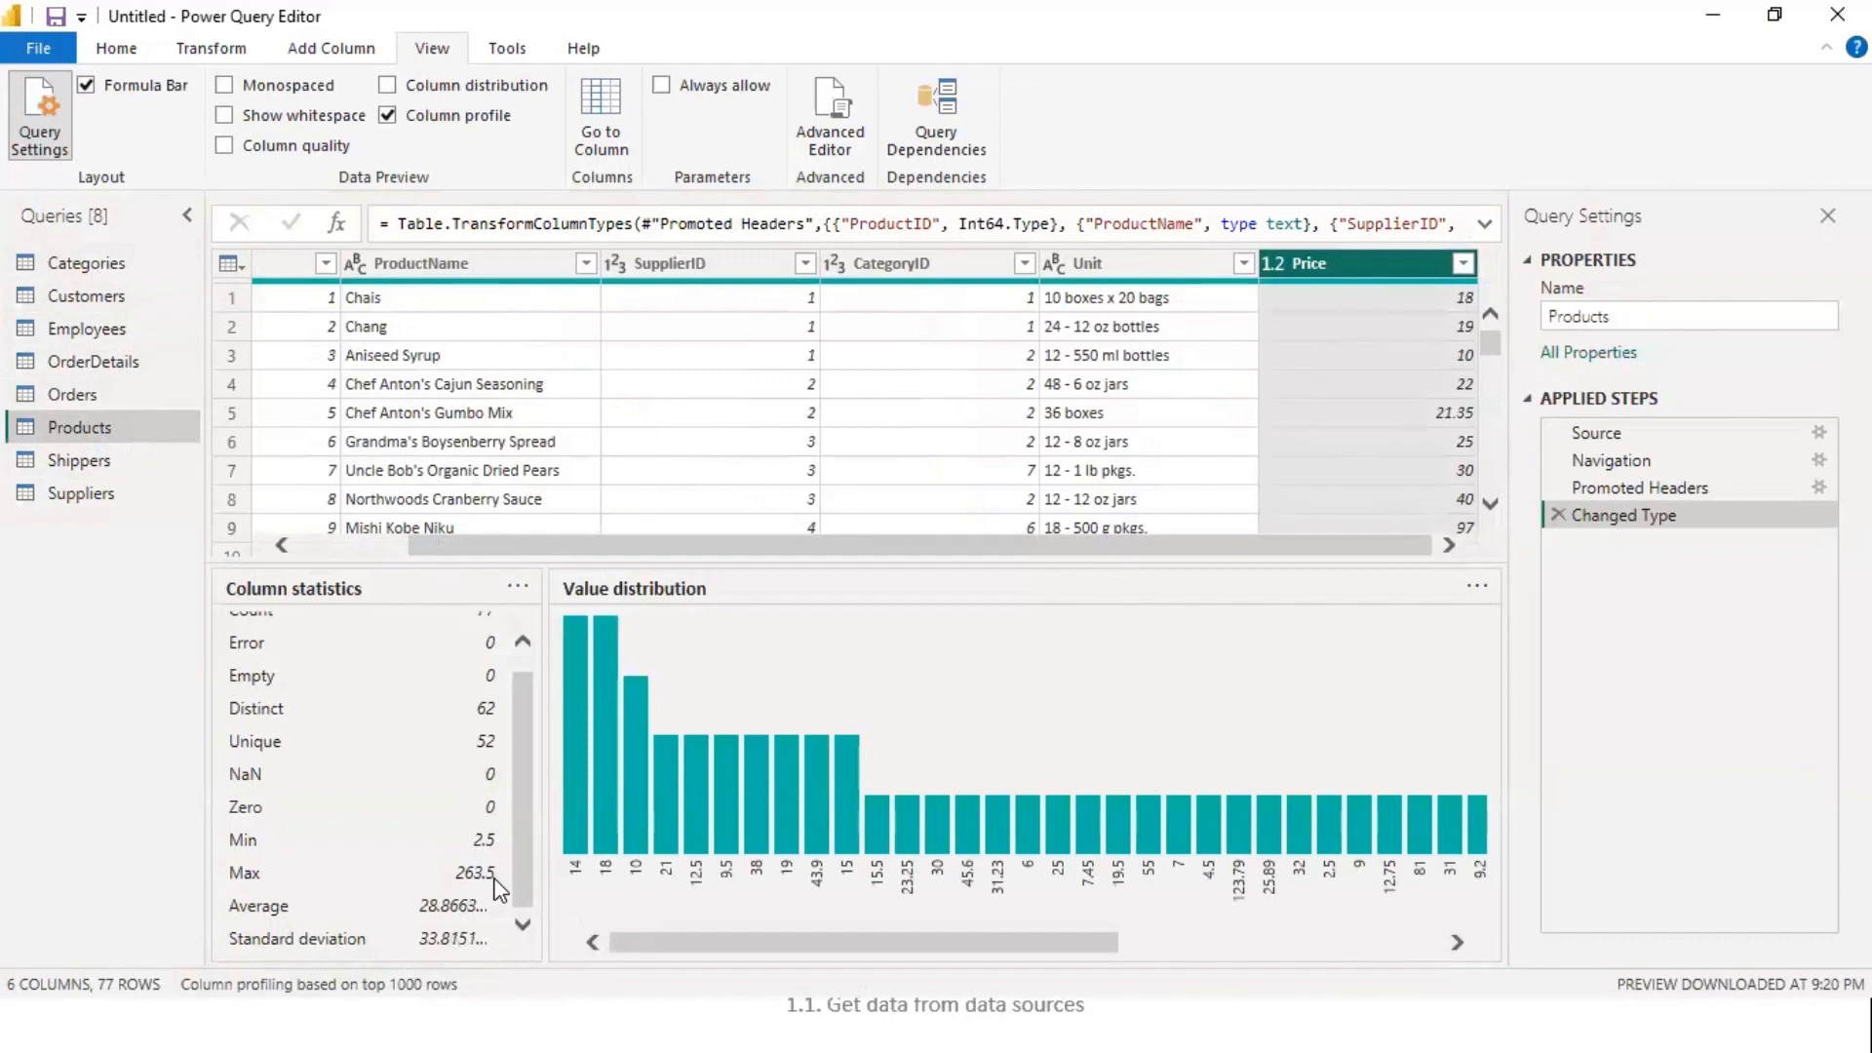
pyautogui.scroll(1, 498, 889)
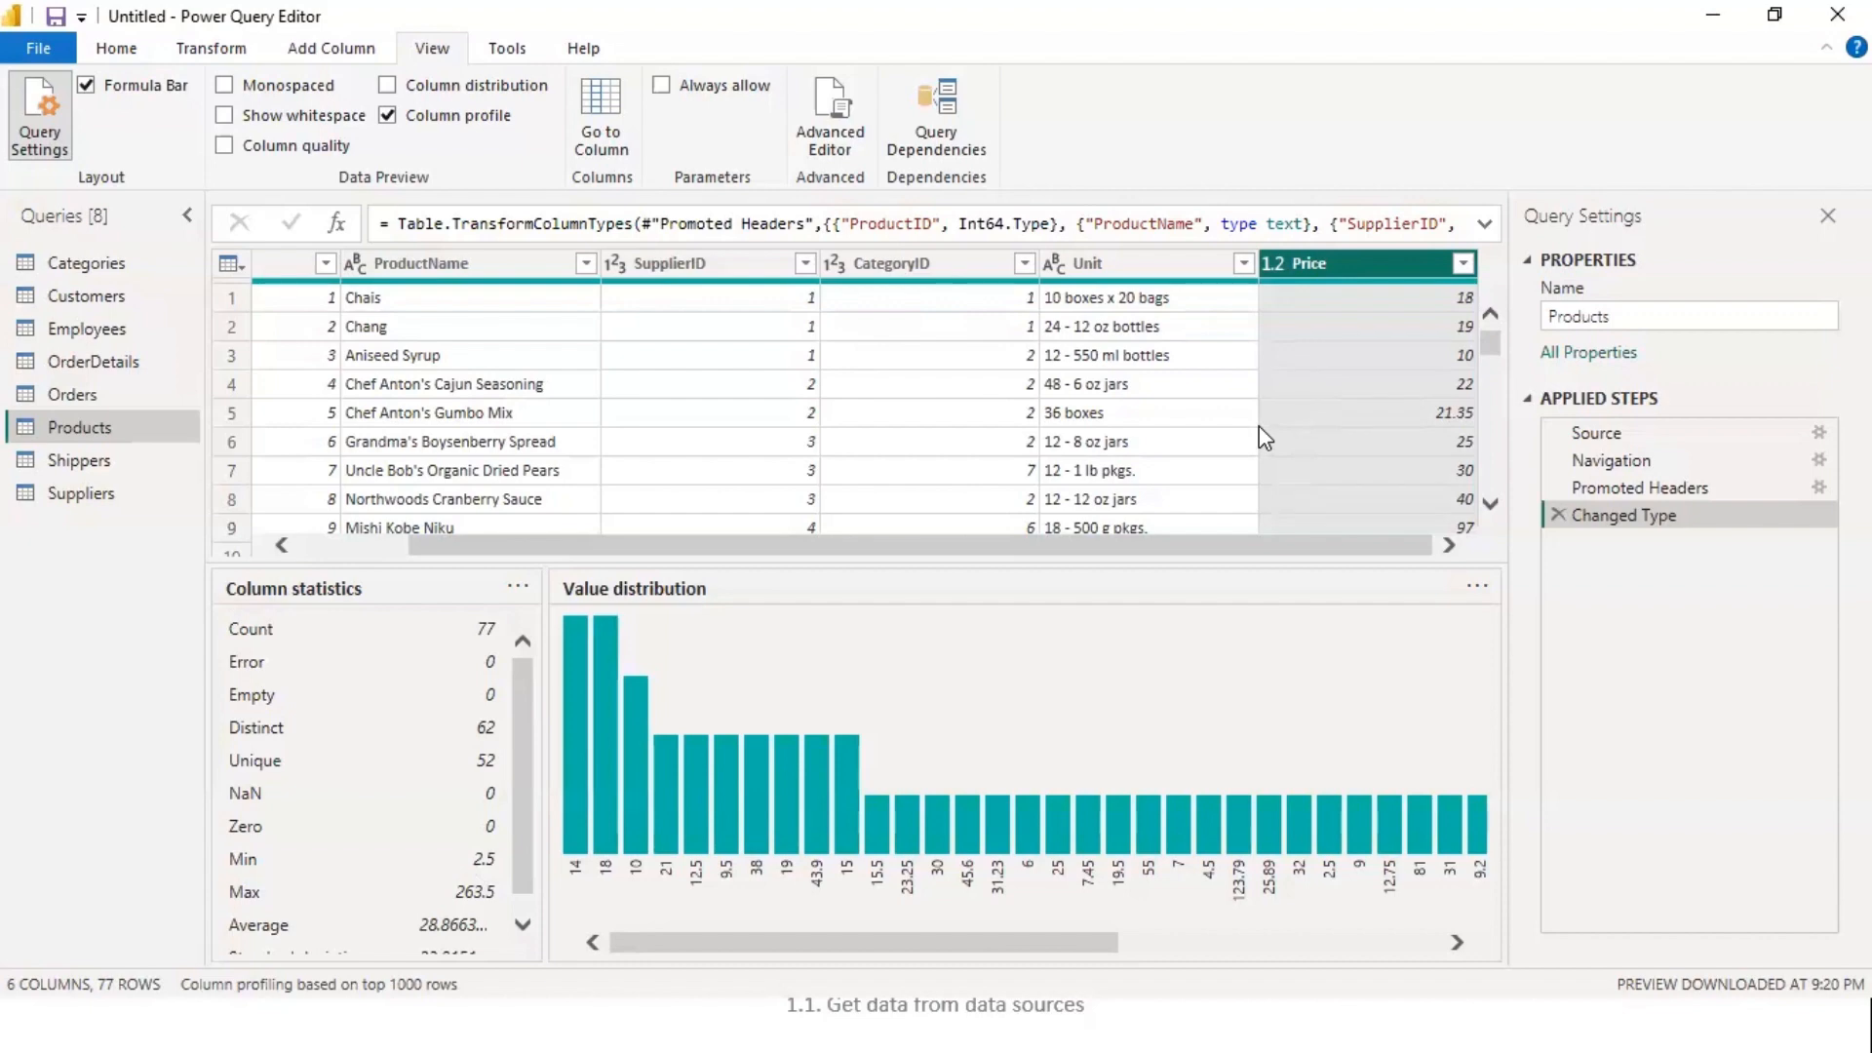
pyautogui.scroll(-2, 1253, 430)
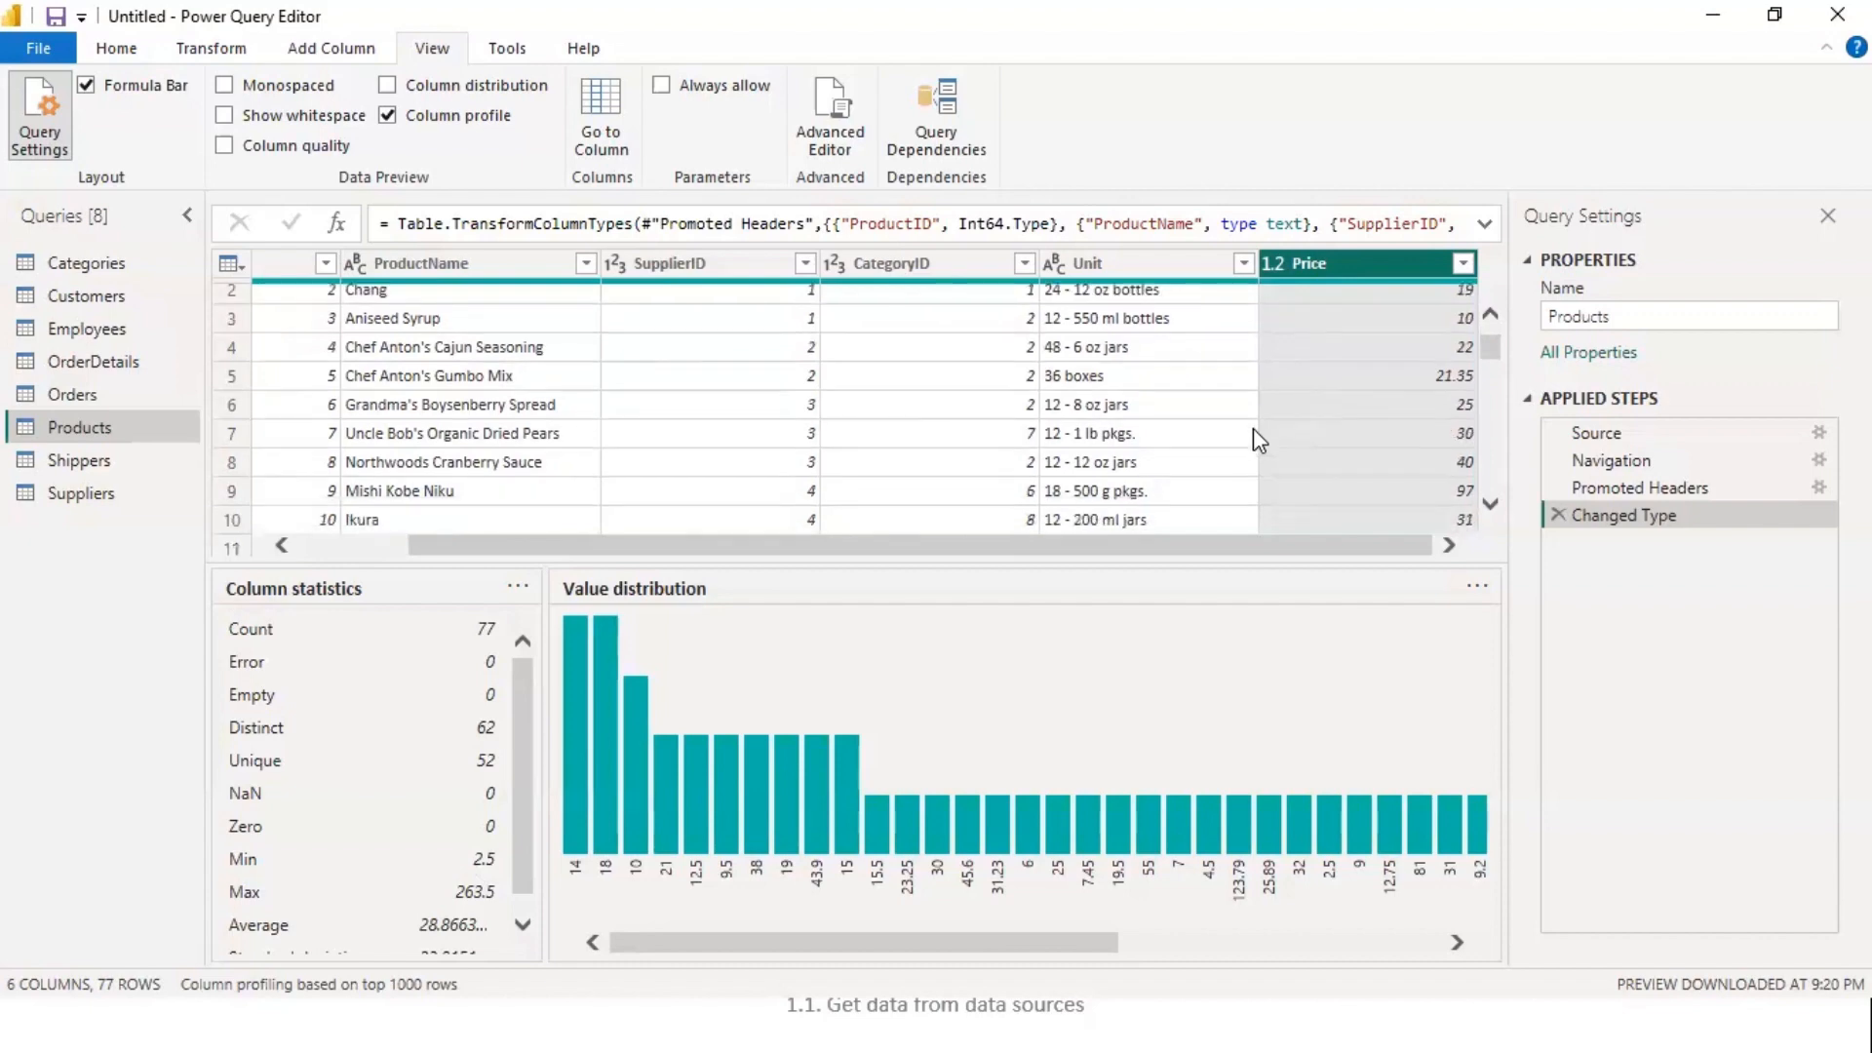
pyautogui.scroll(-4, 1253, 429)
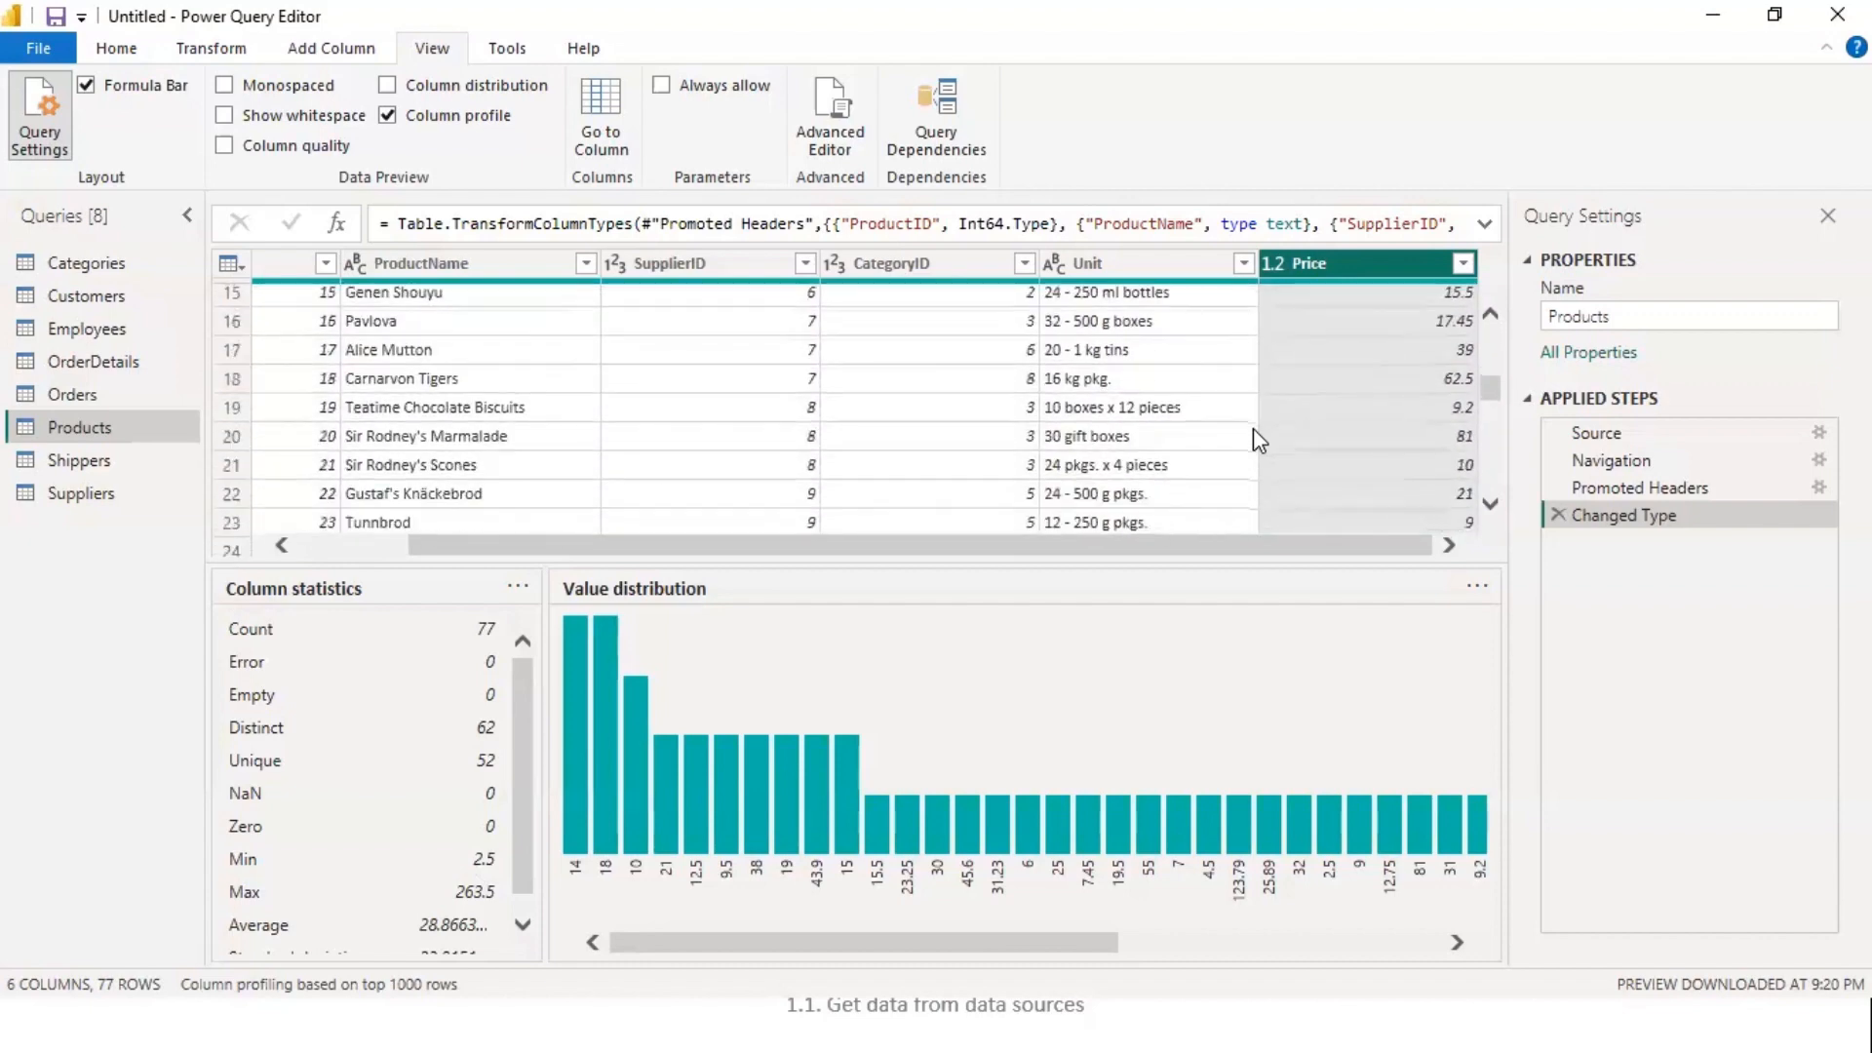
pyautogui.scroll(3, 1254, 429)
pyautogui.scroll(3, 1254, 429)
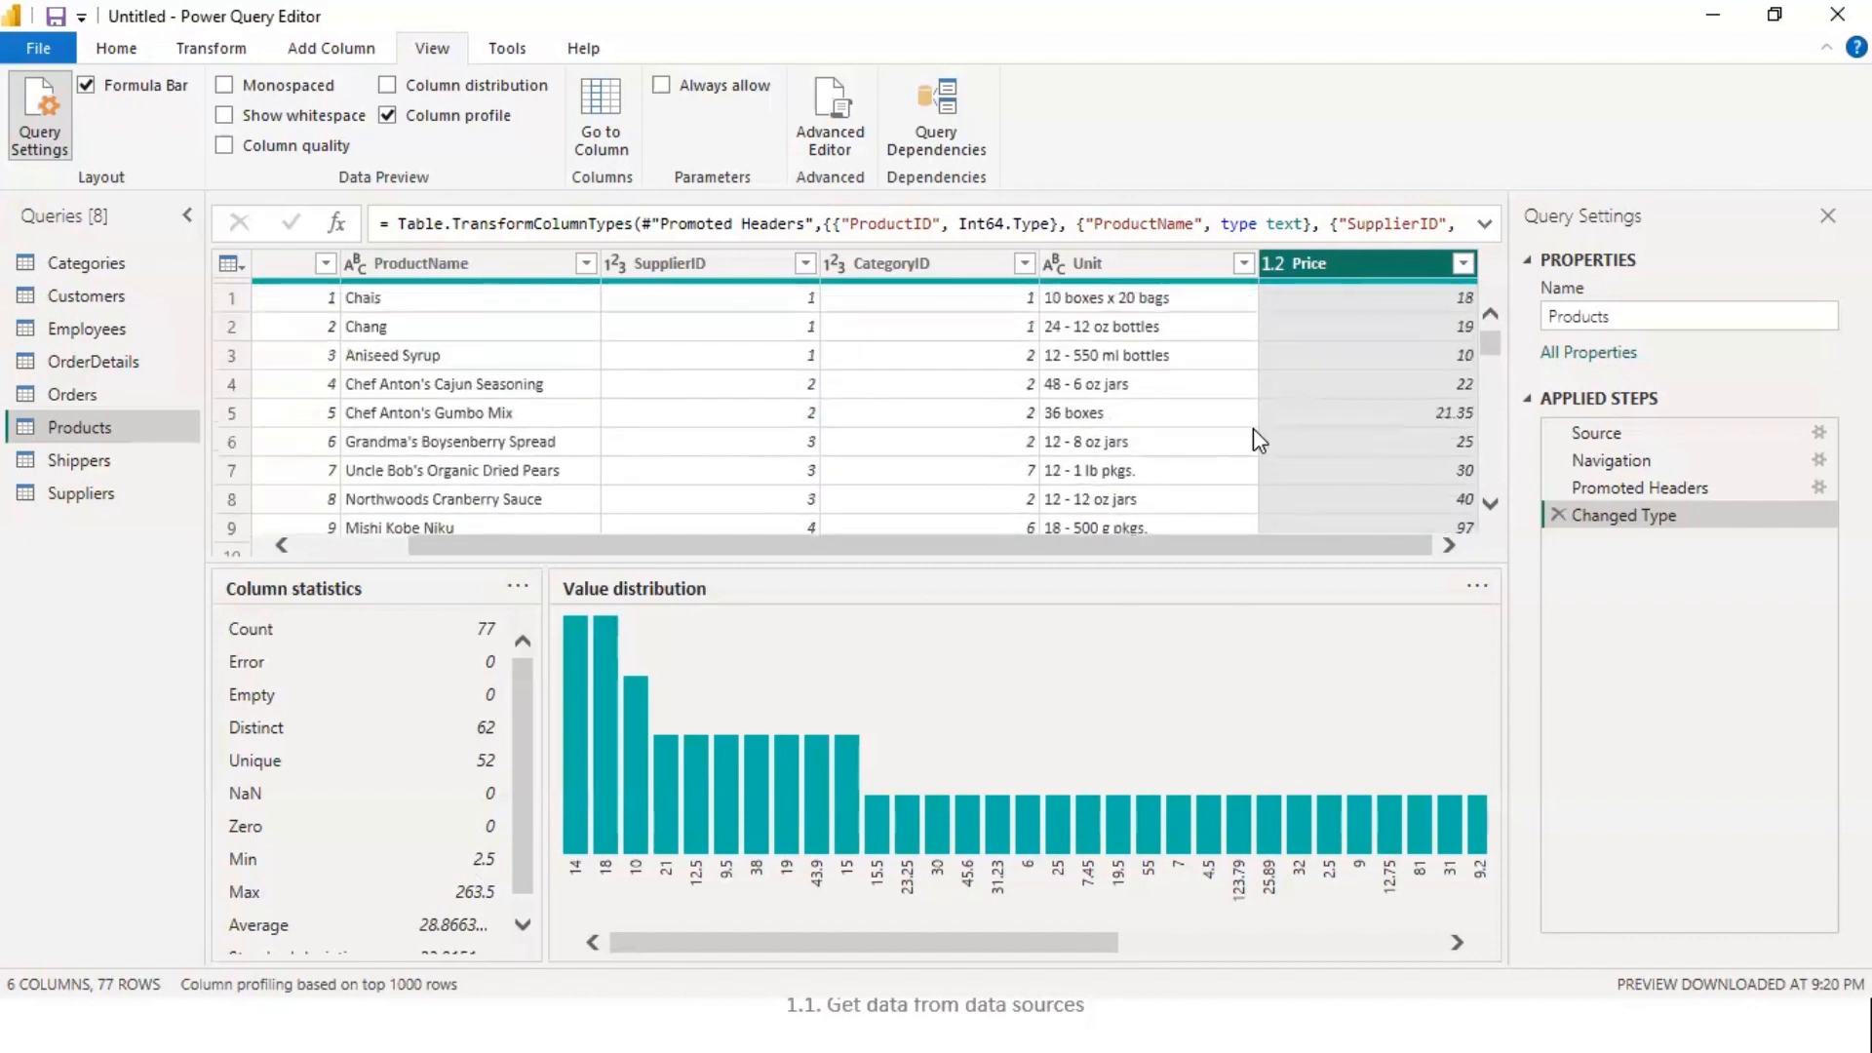
# - Examine the column profiles of SupplierID and CategoryID in the Products query
pyautogui.click(715, 261)
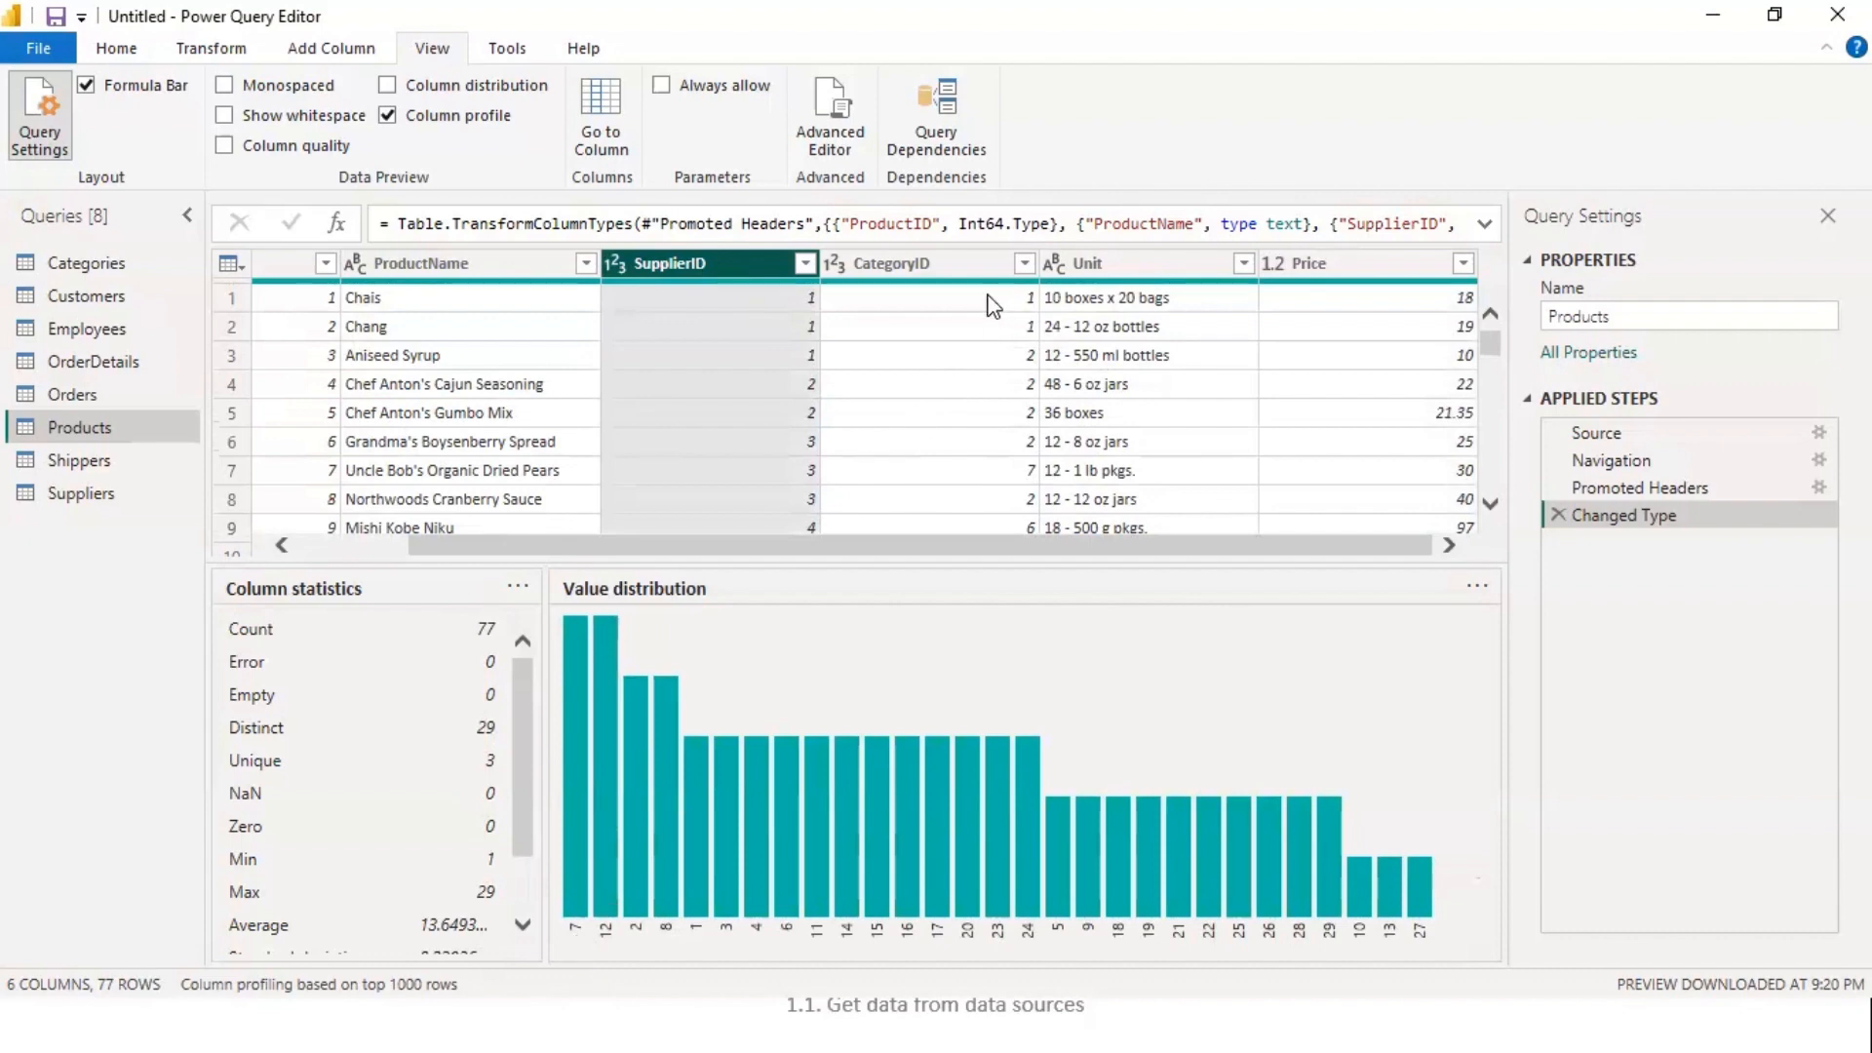
pyautogui.click(917, 272)
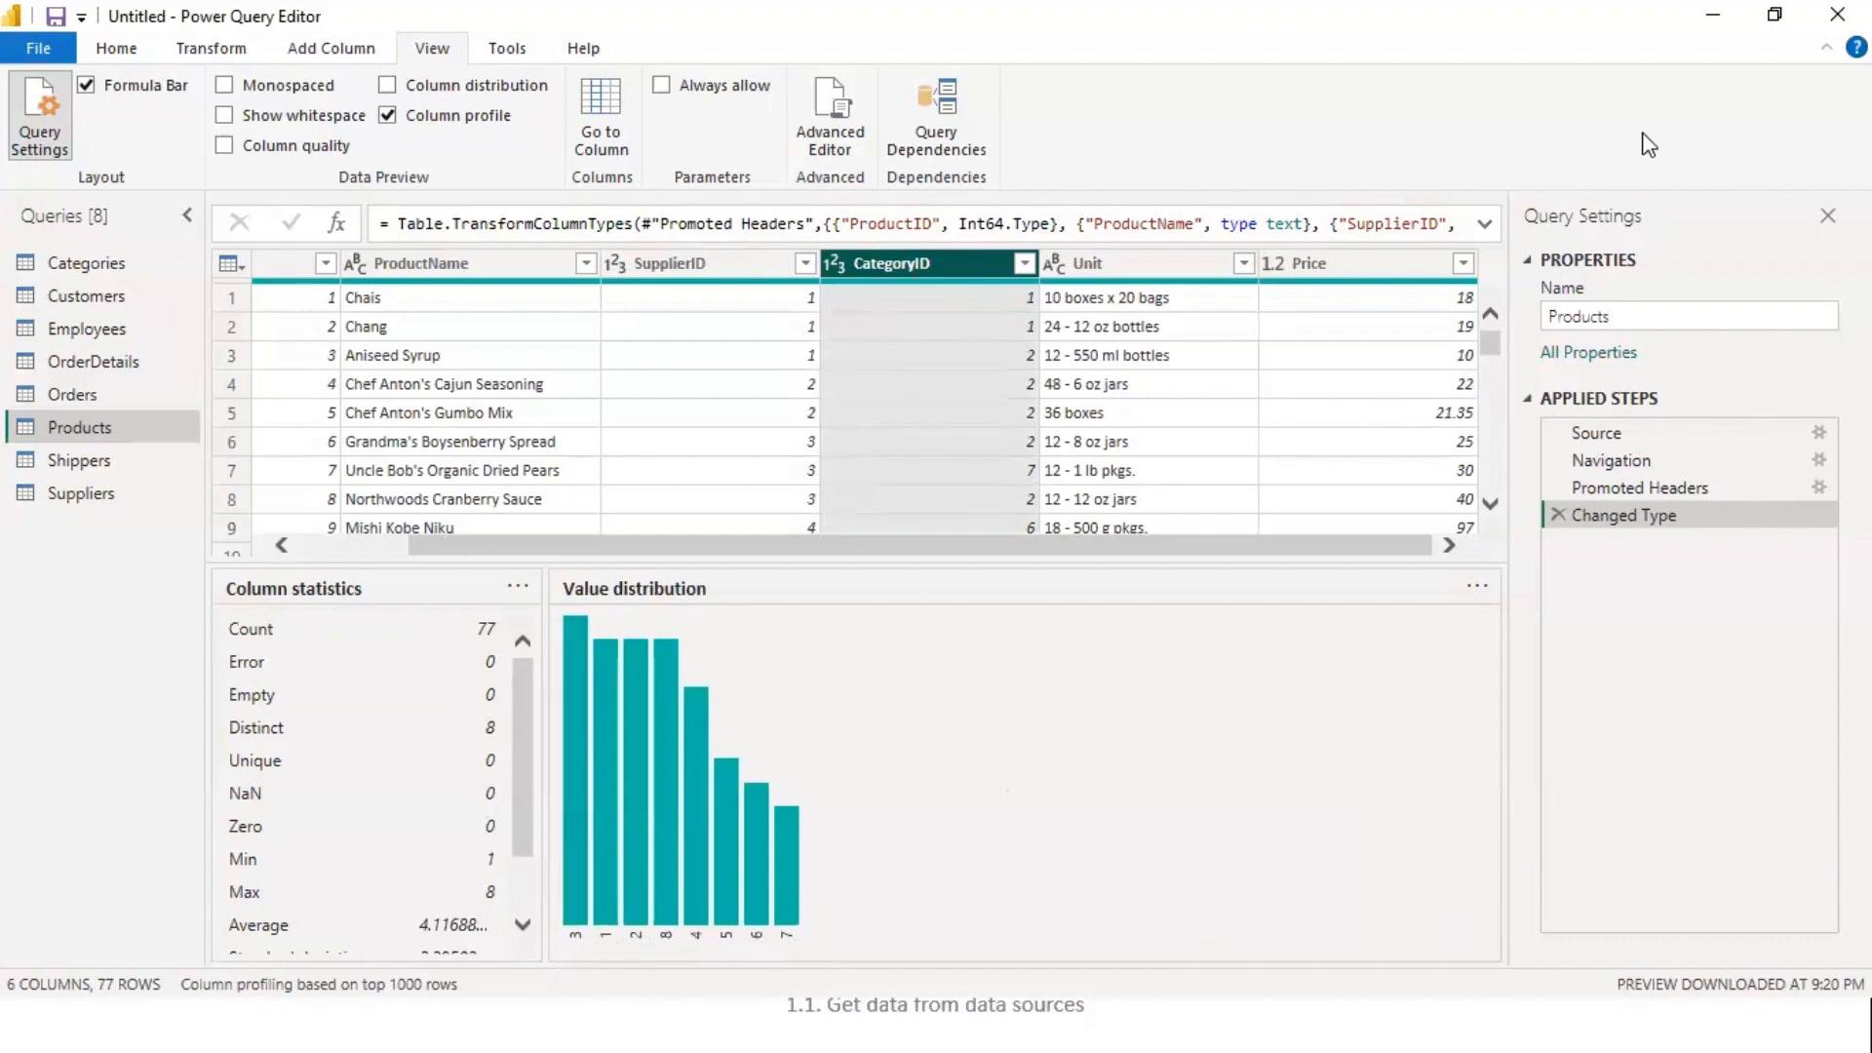
pyautogui.hotkey('alt', 'Tab')
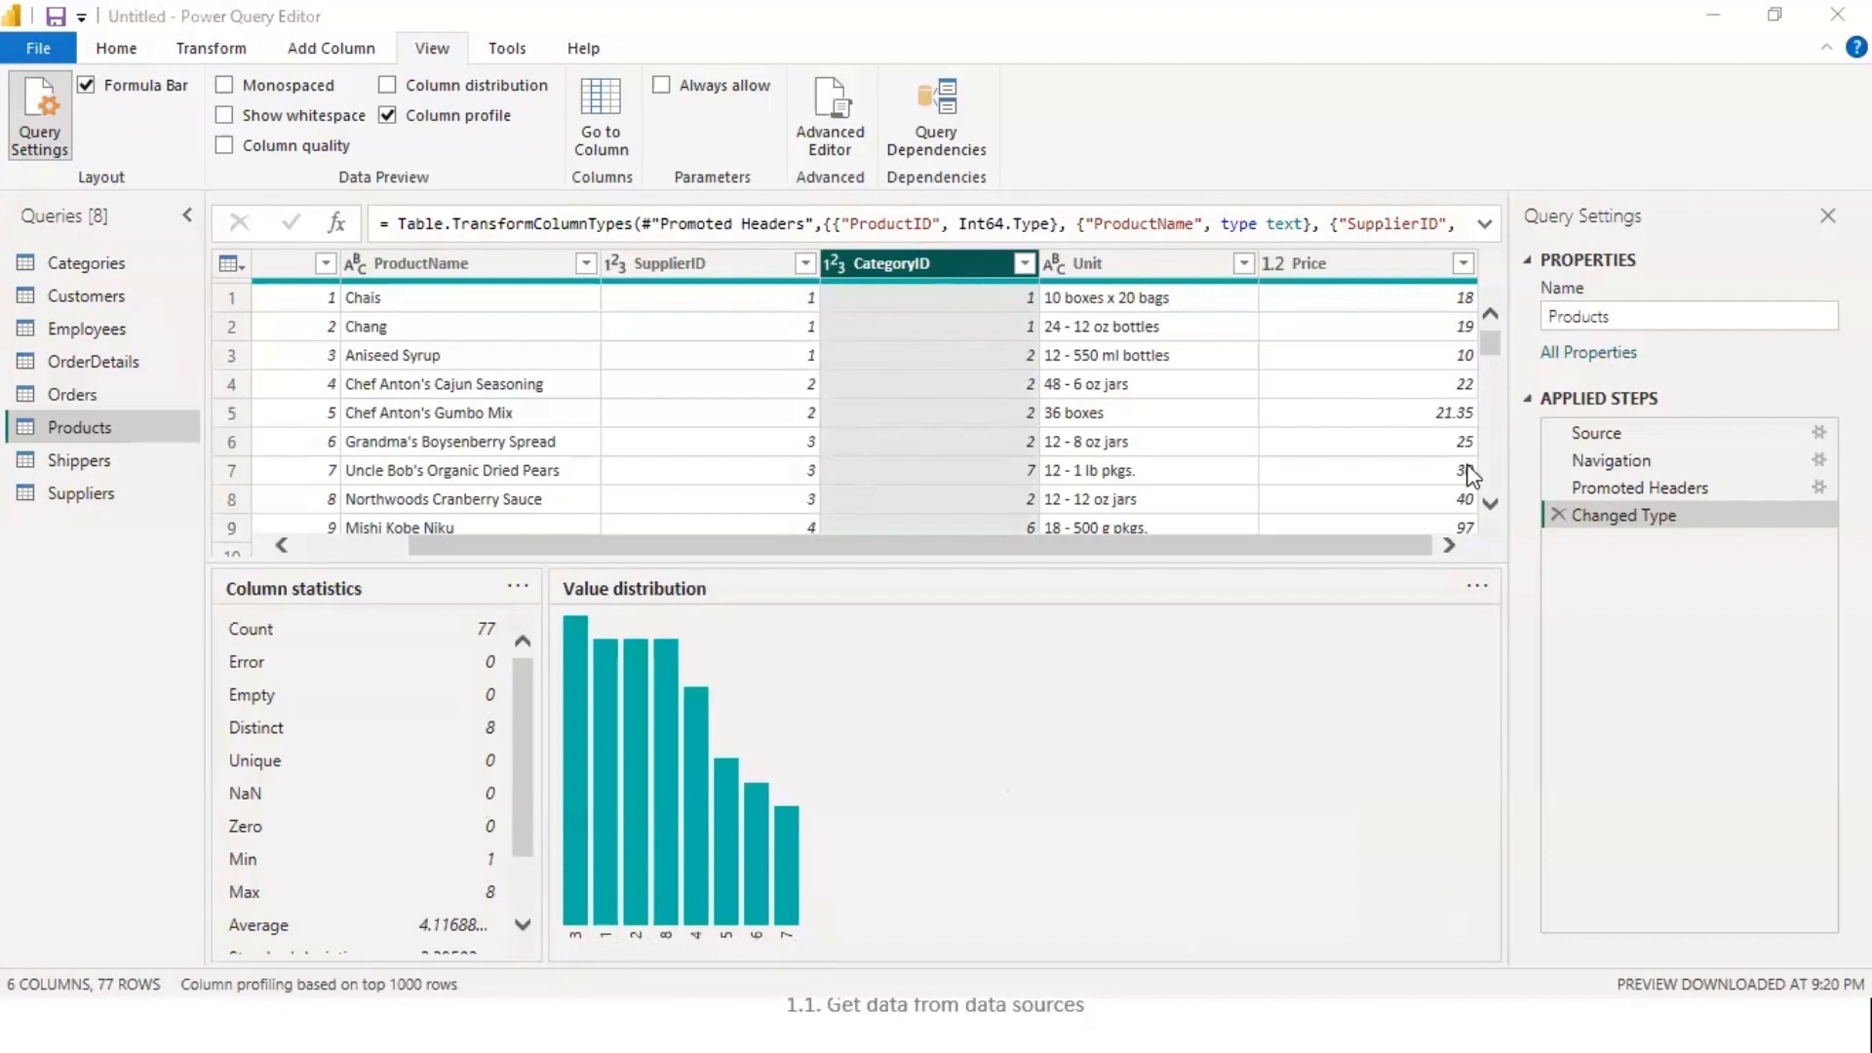
# - Review the table-level commands available for the Products query
pyautogui.click(230, 264)
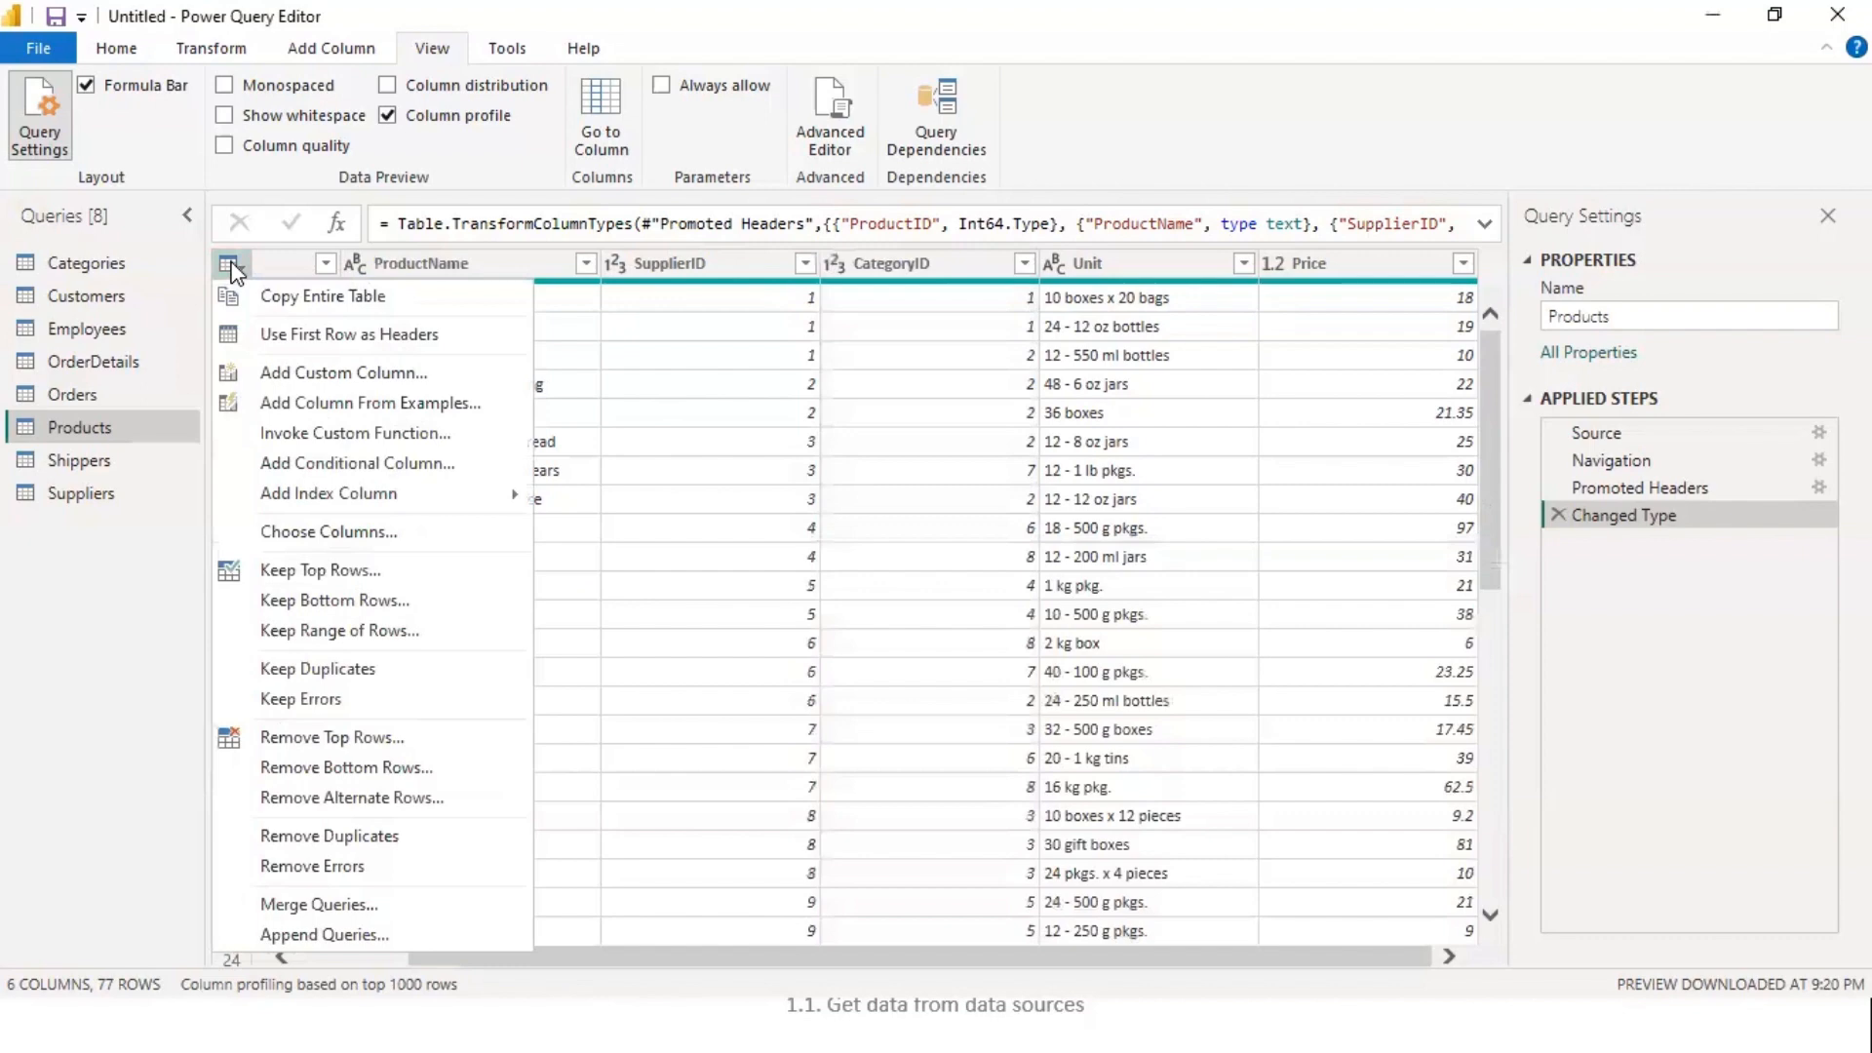
pyautogui.click(1236, 68)
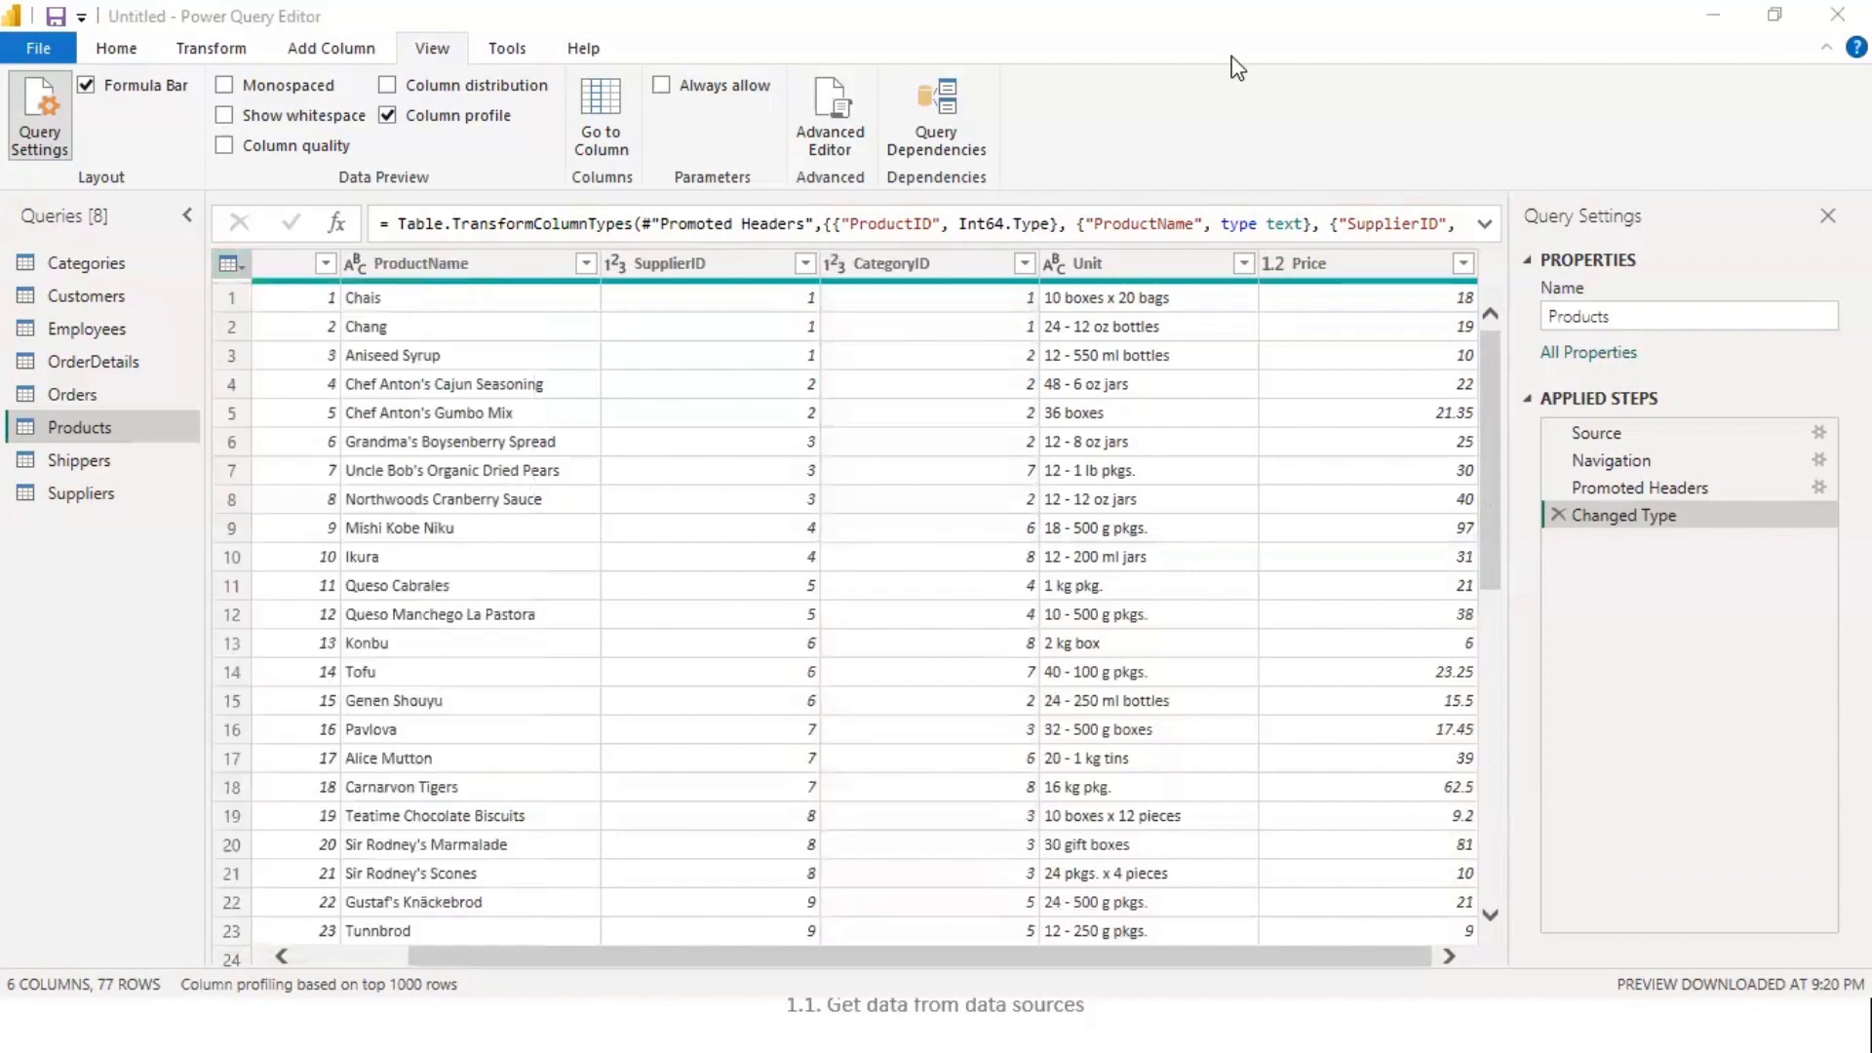
pyautogui.click(235, 279)
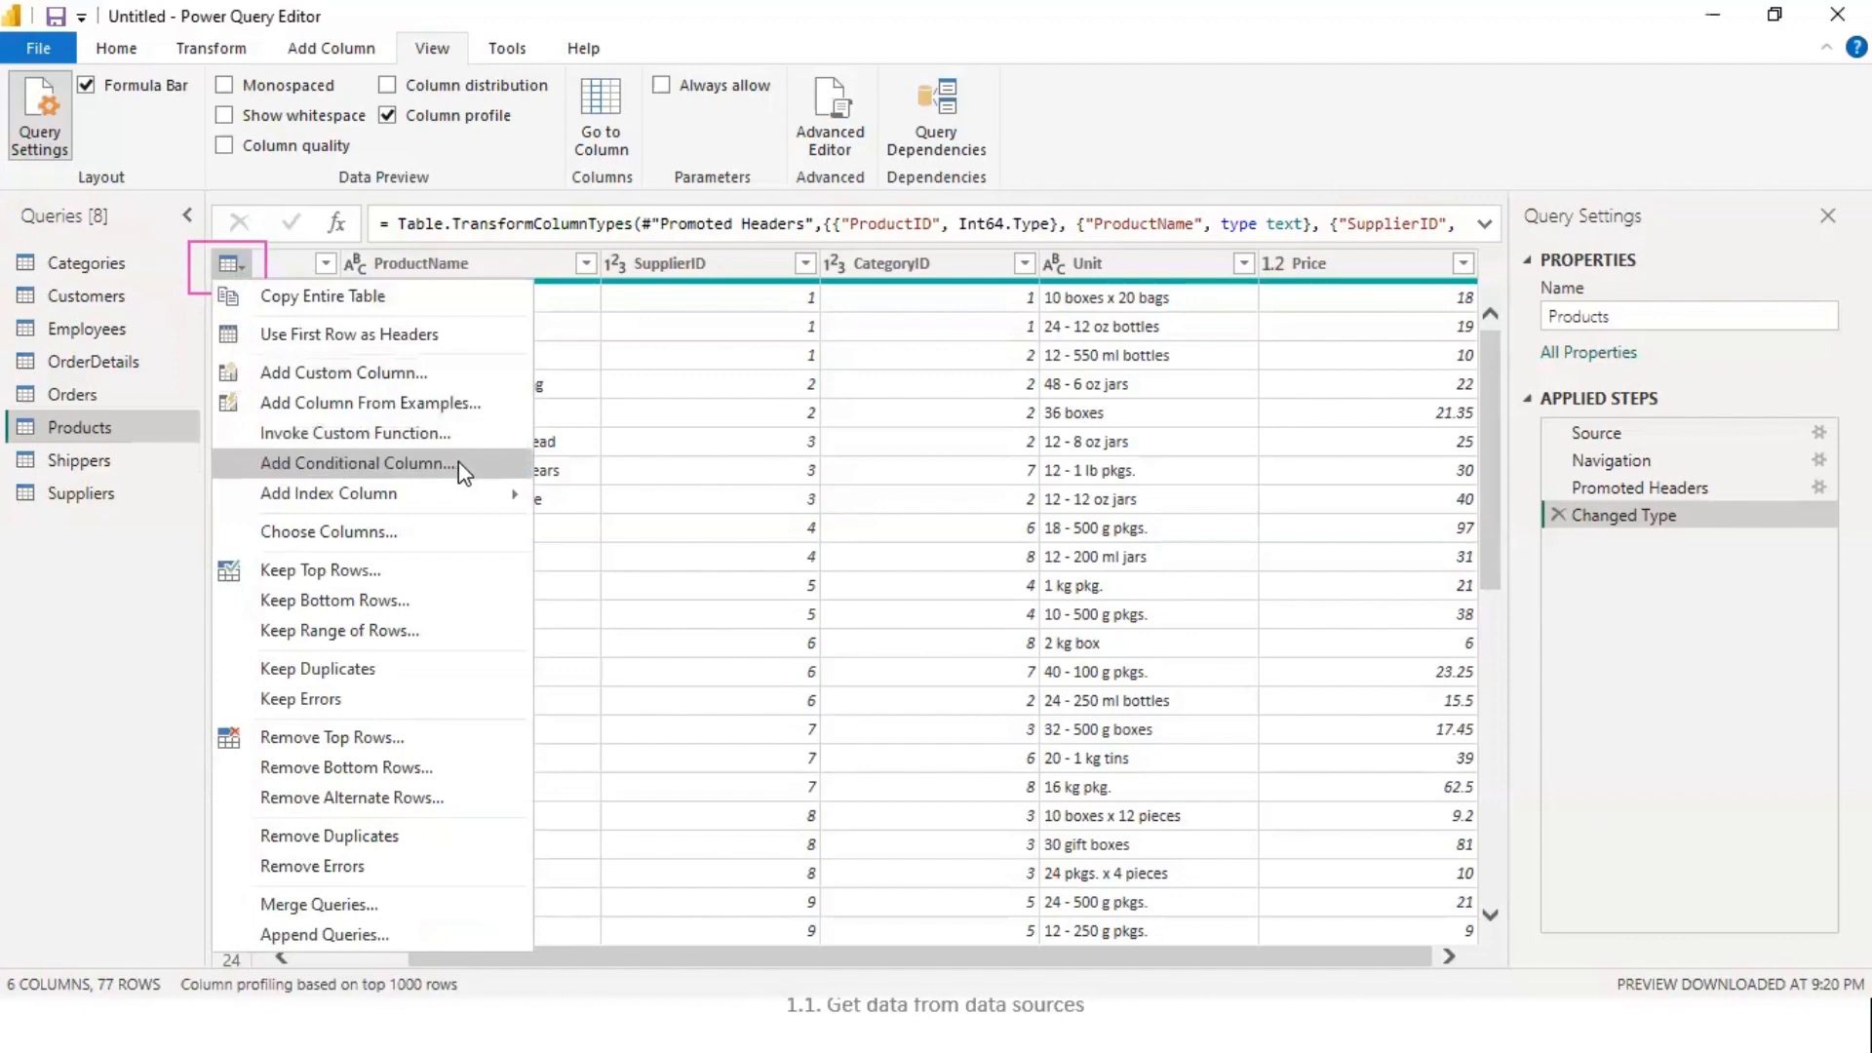
pyautogui.moveTo(458, 493)
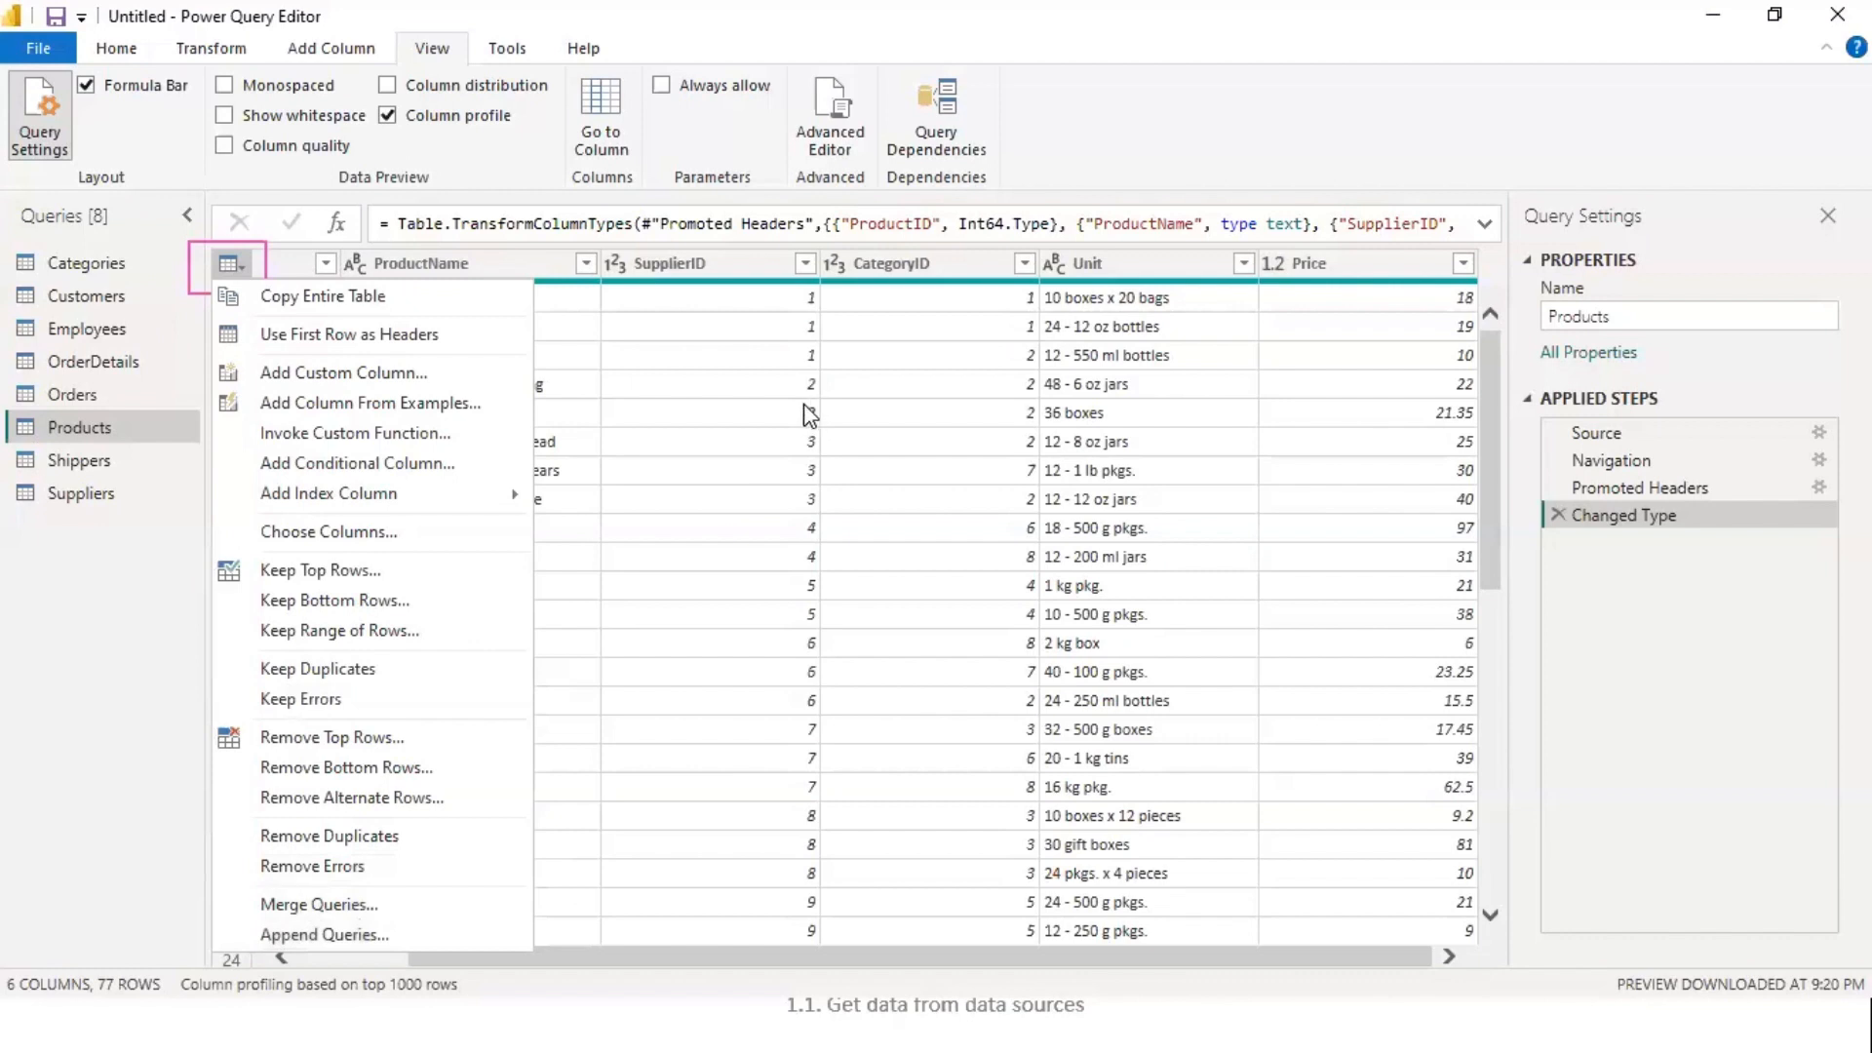
# - Review the properties dialog and the available query-level commands of the Products query without changing anything
pyautogui.click(61, 427)
pyautogui.rightClick(61, 429)
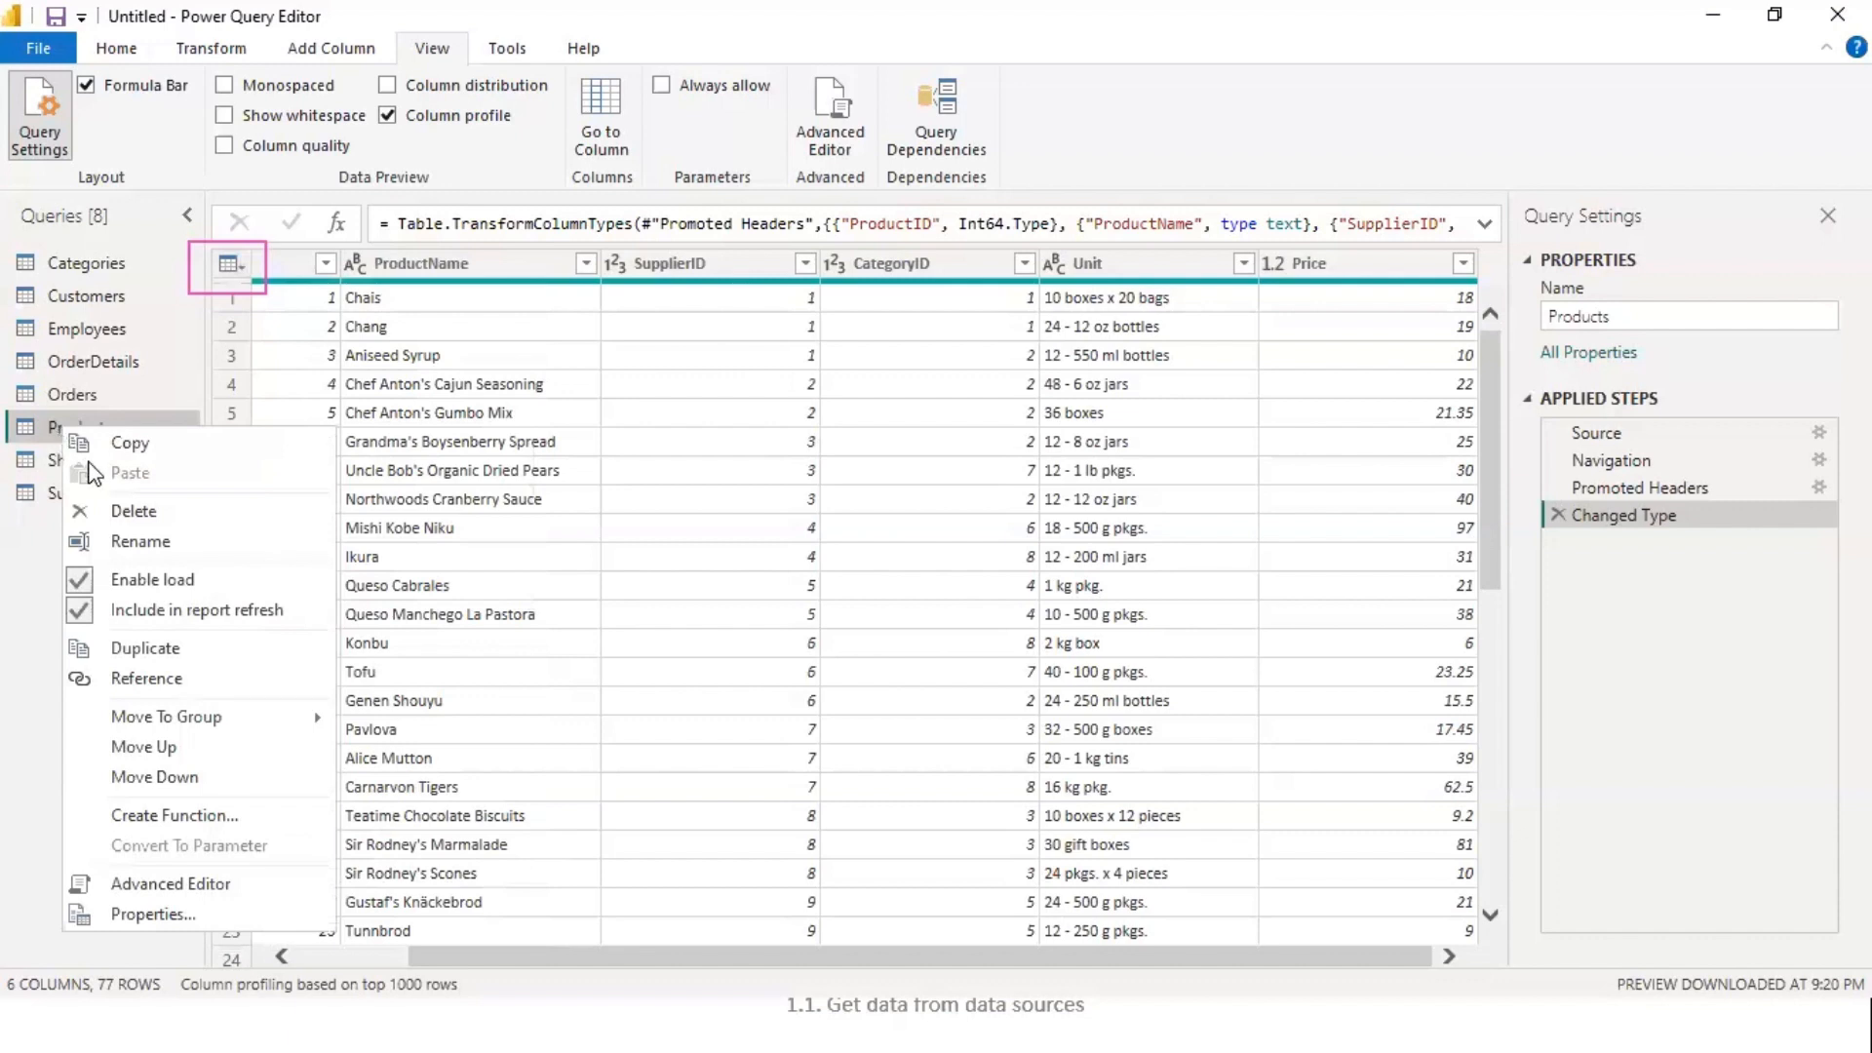
pyautogui.rightClick(46, 429)
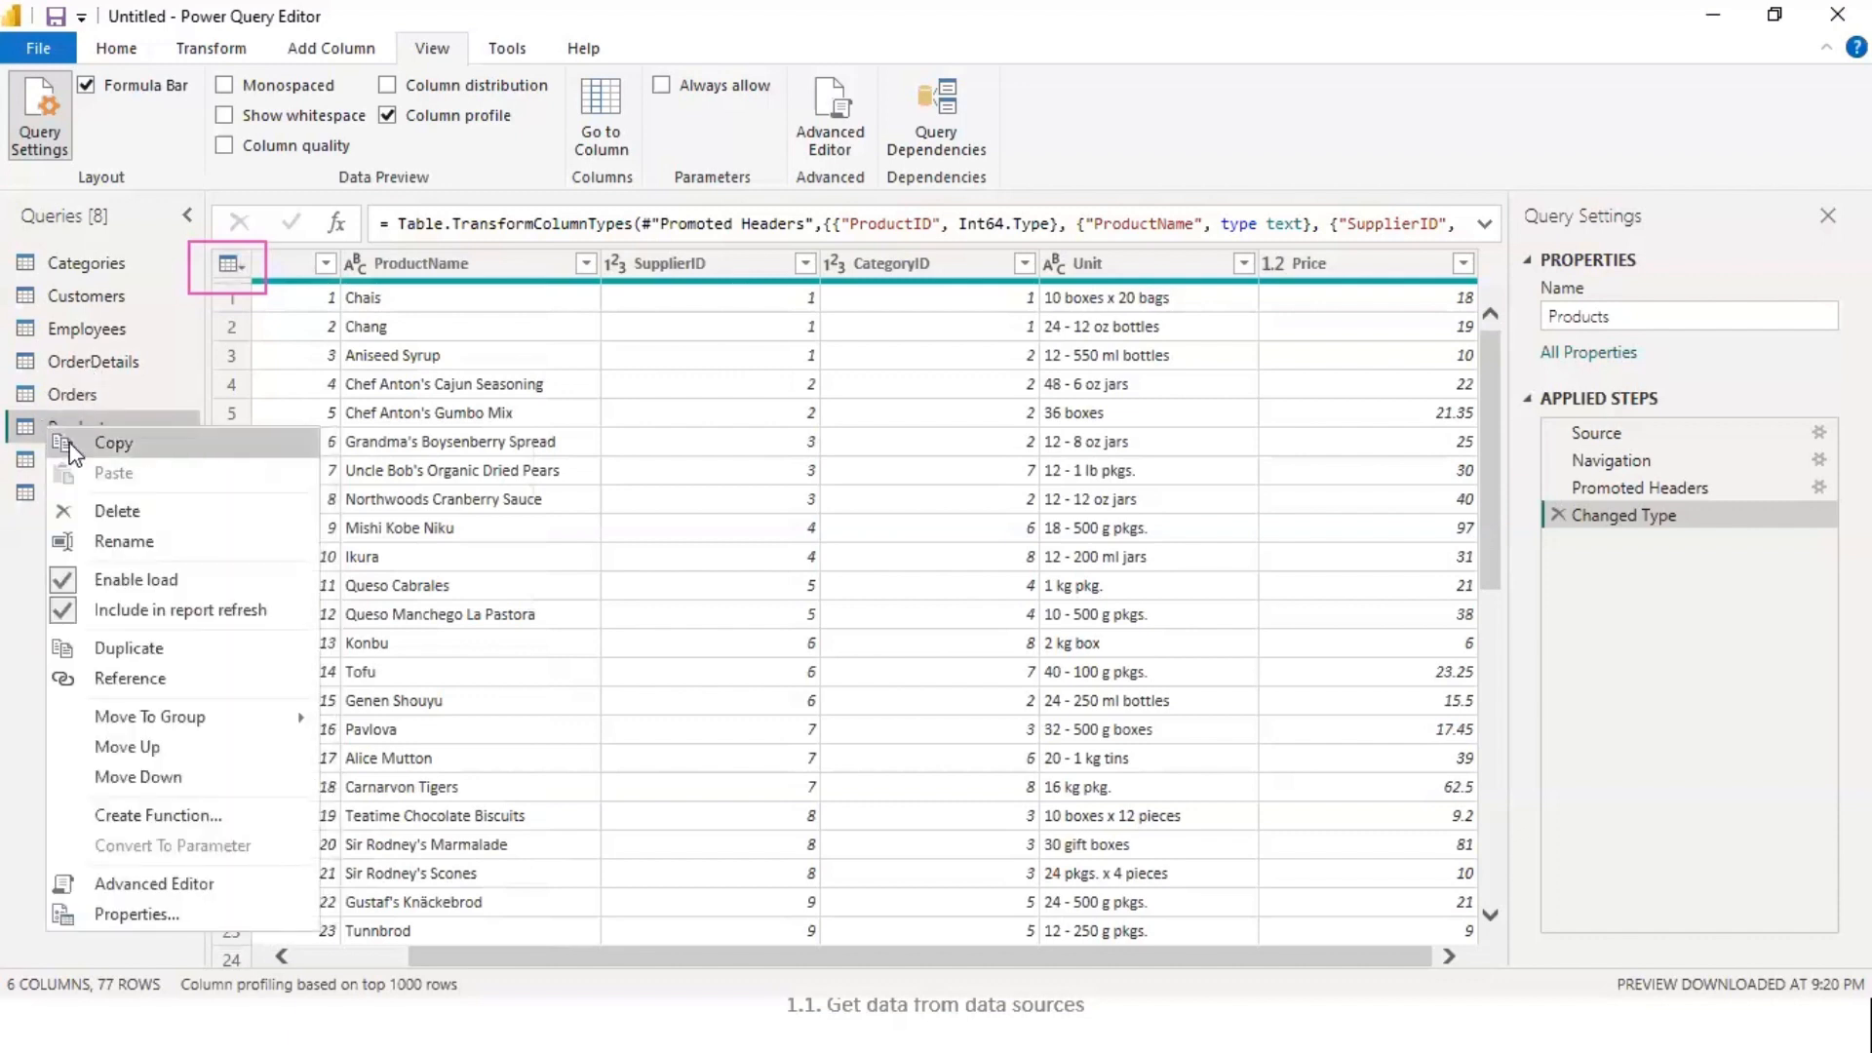
pyautogui.click(134, 915)
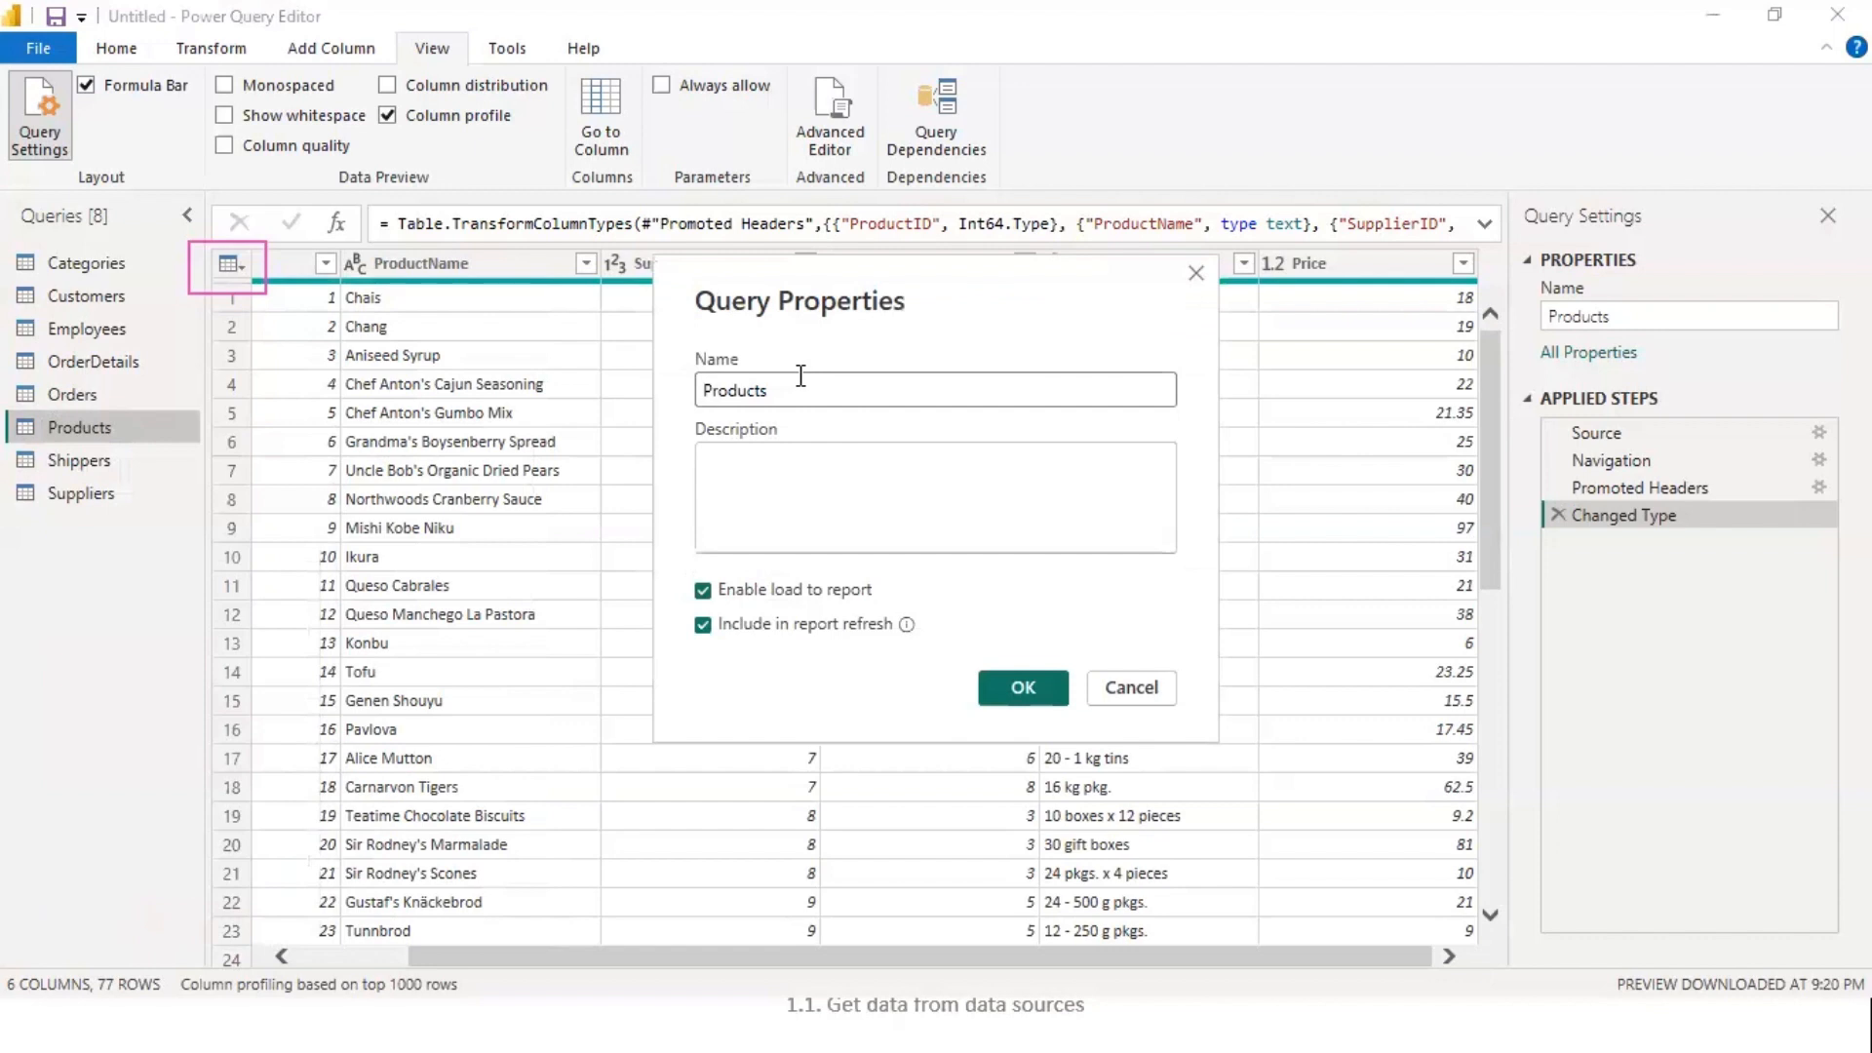
pyautogui.click(775, 467)
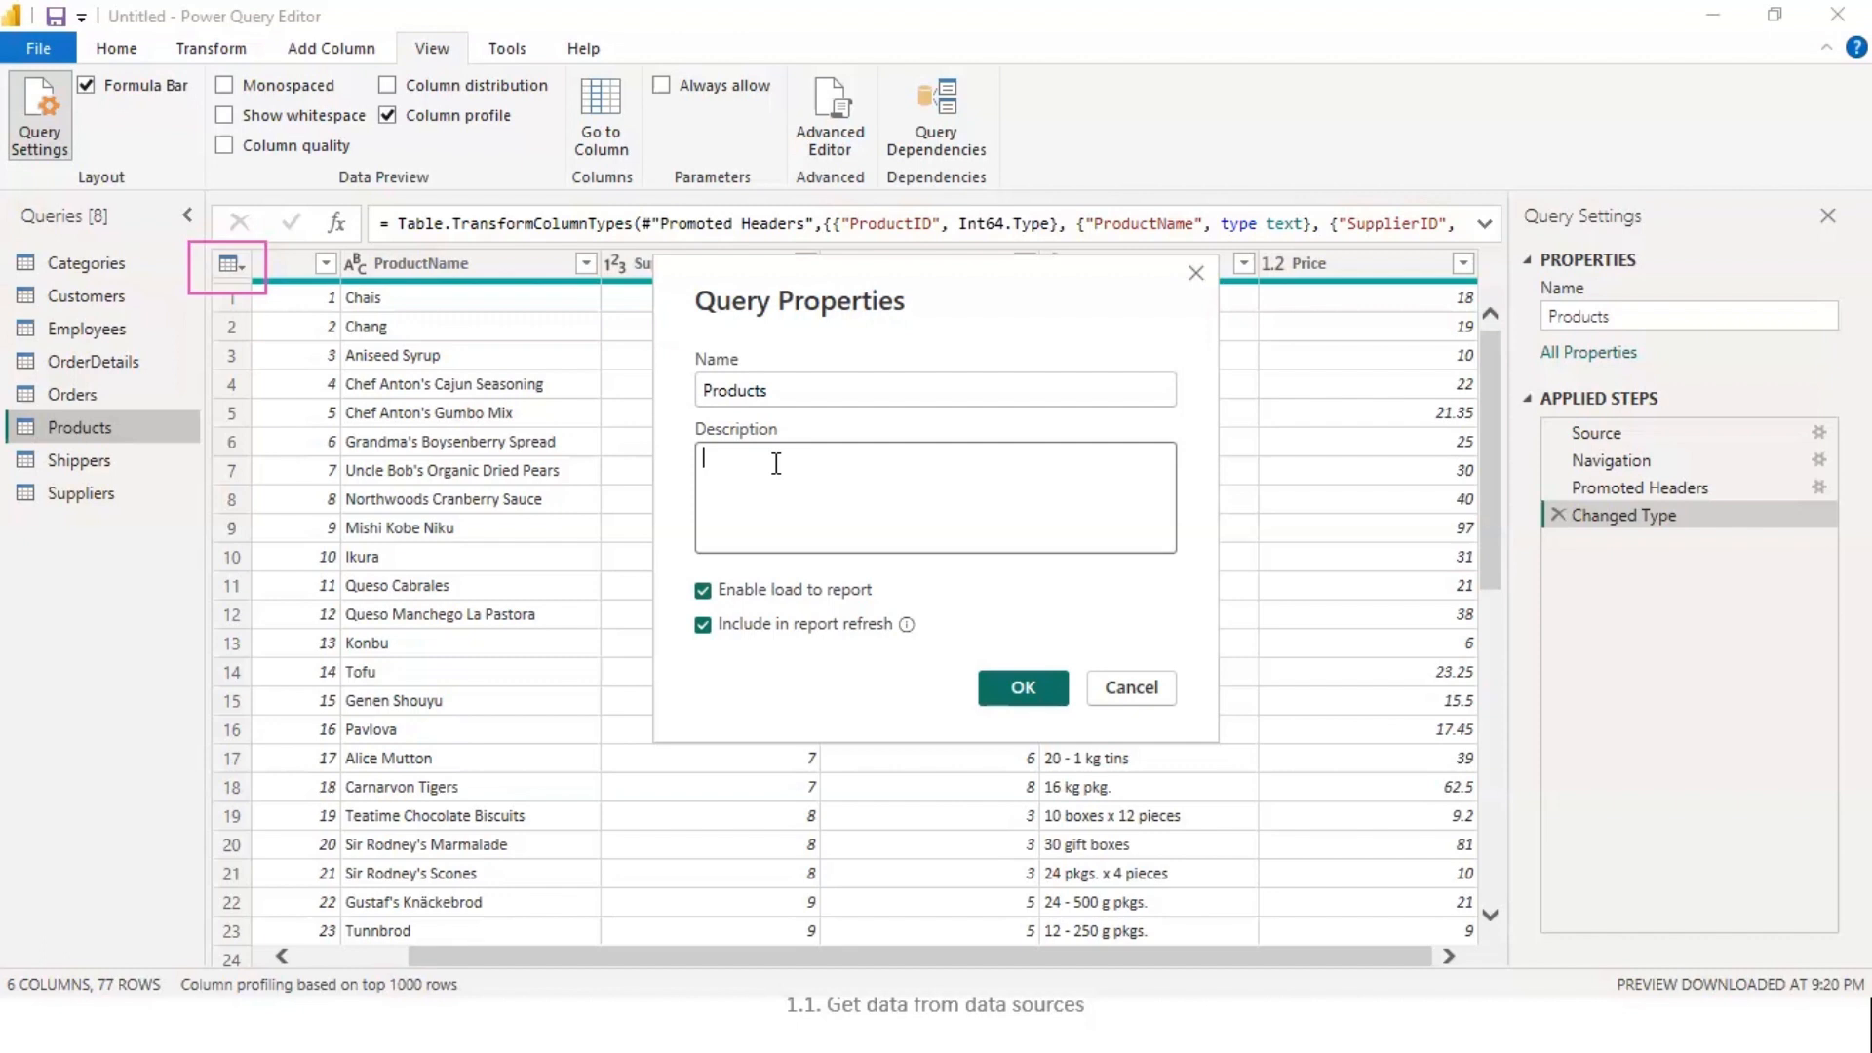
pyautogui.click(1131, 689)
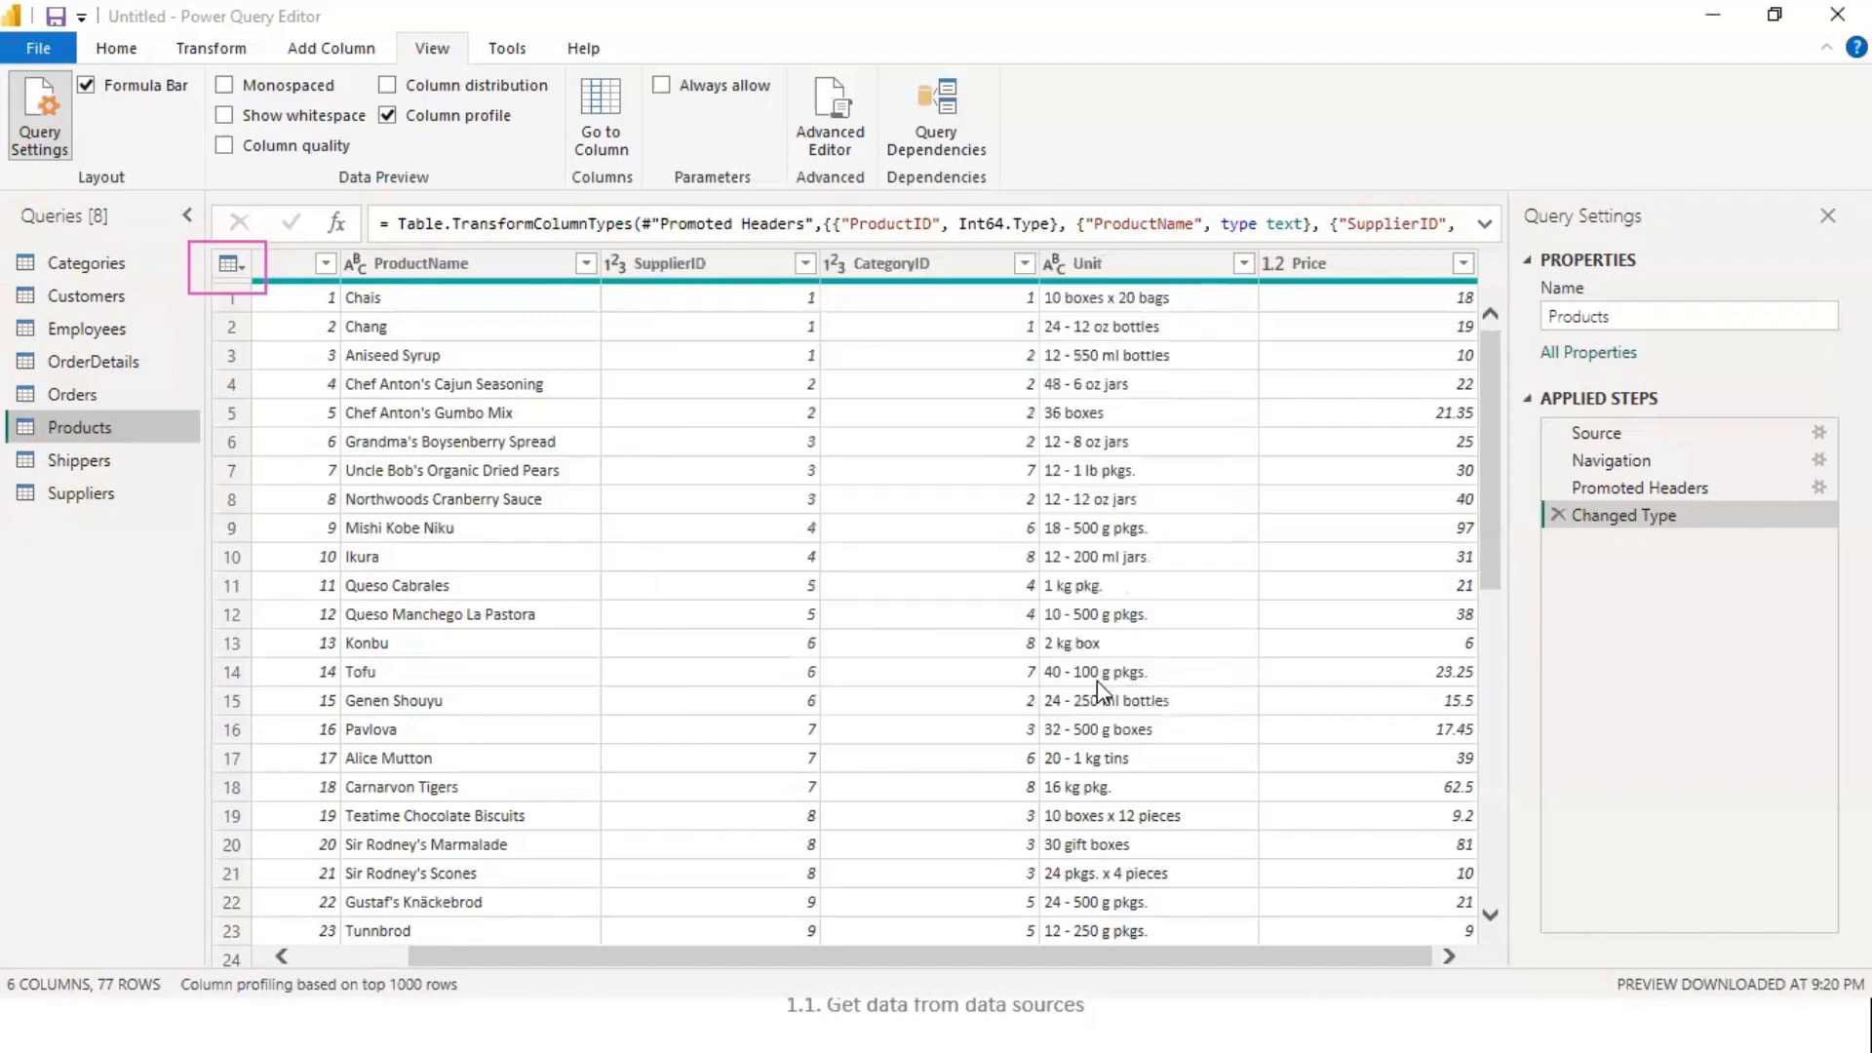
pyautogui.rightClick(77, 433)
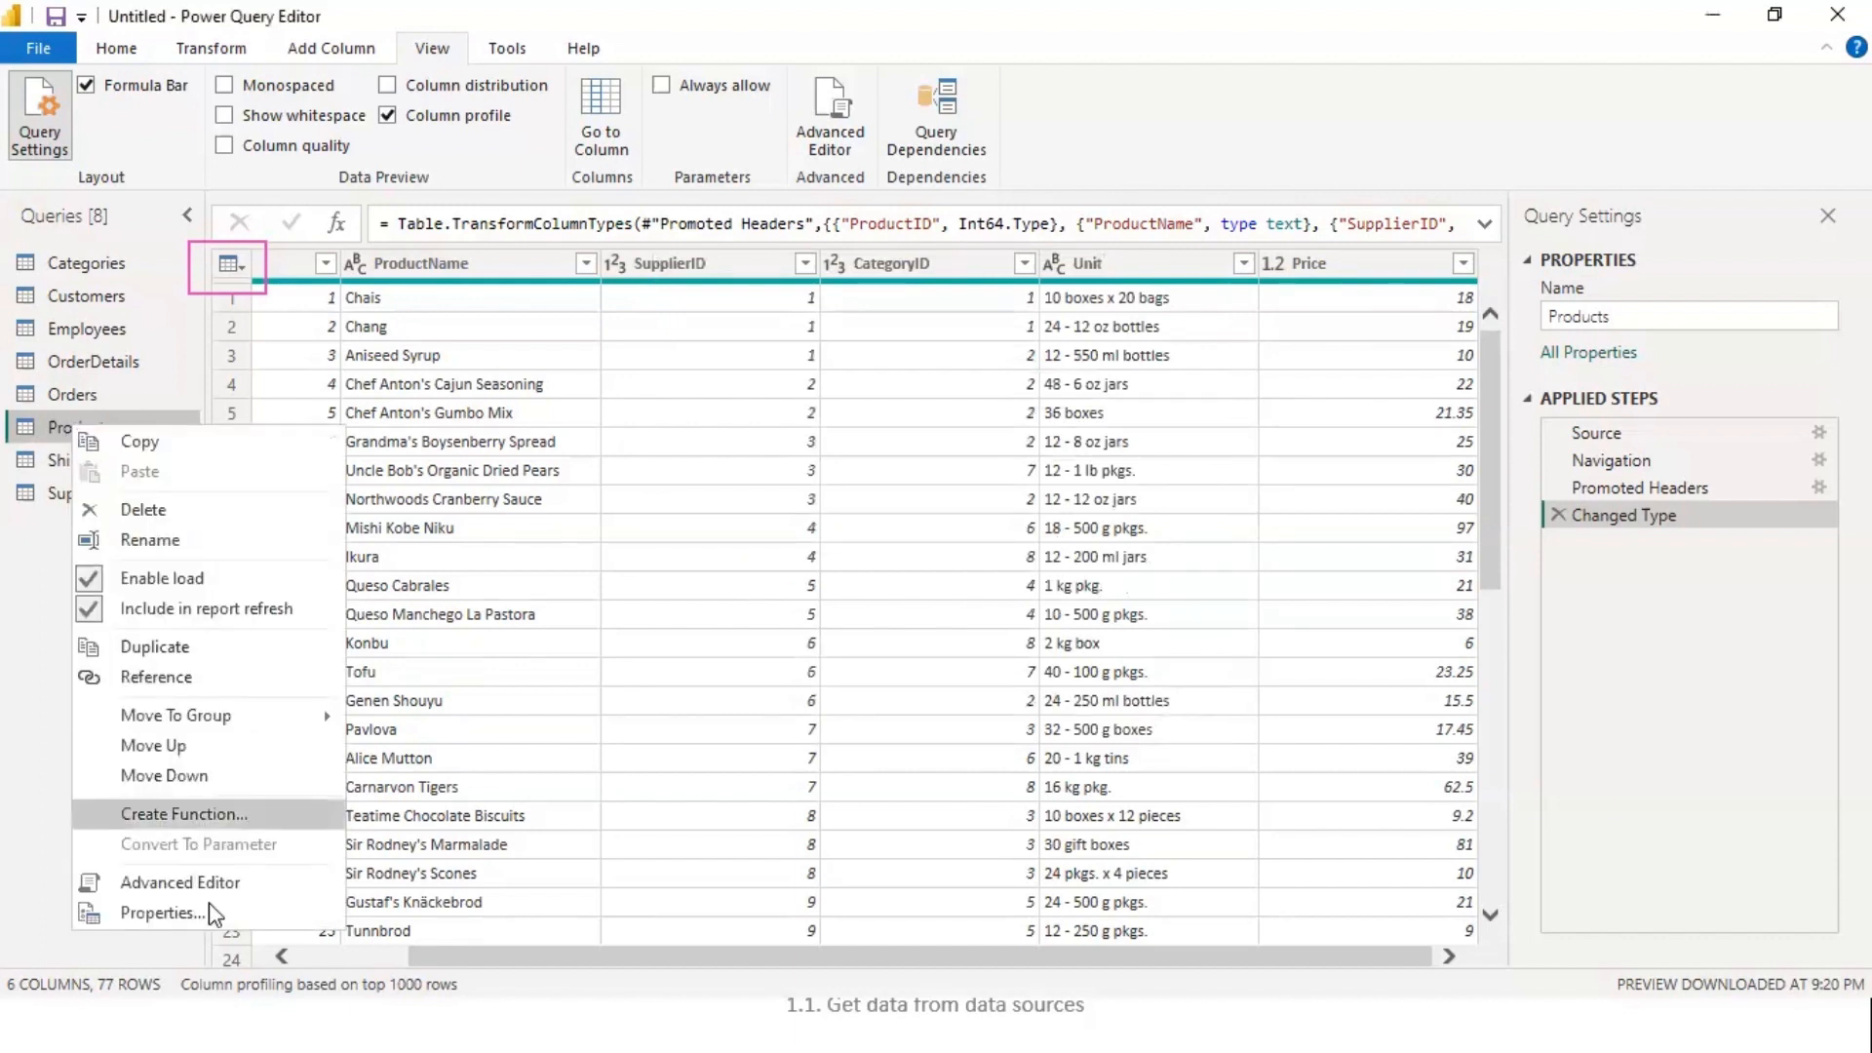
pyautogui.moveTo(250, 725)
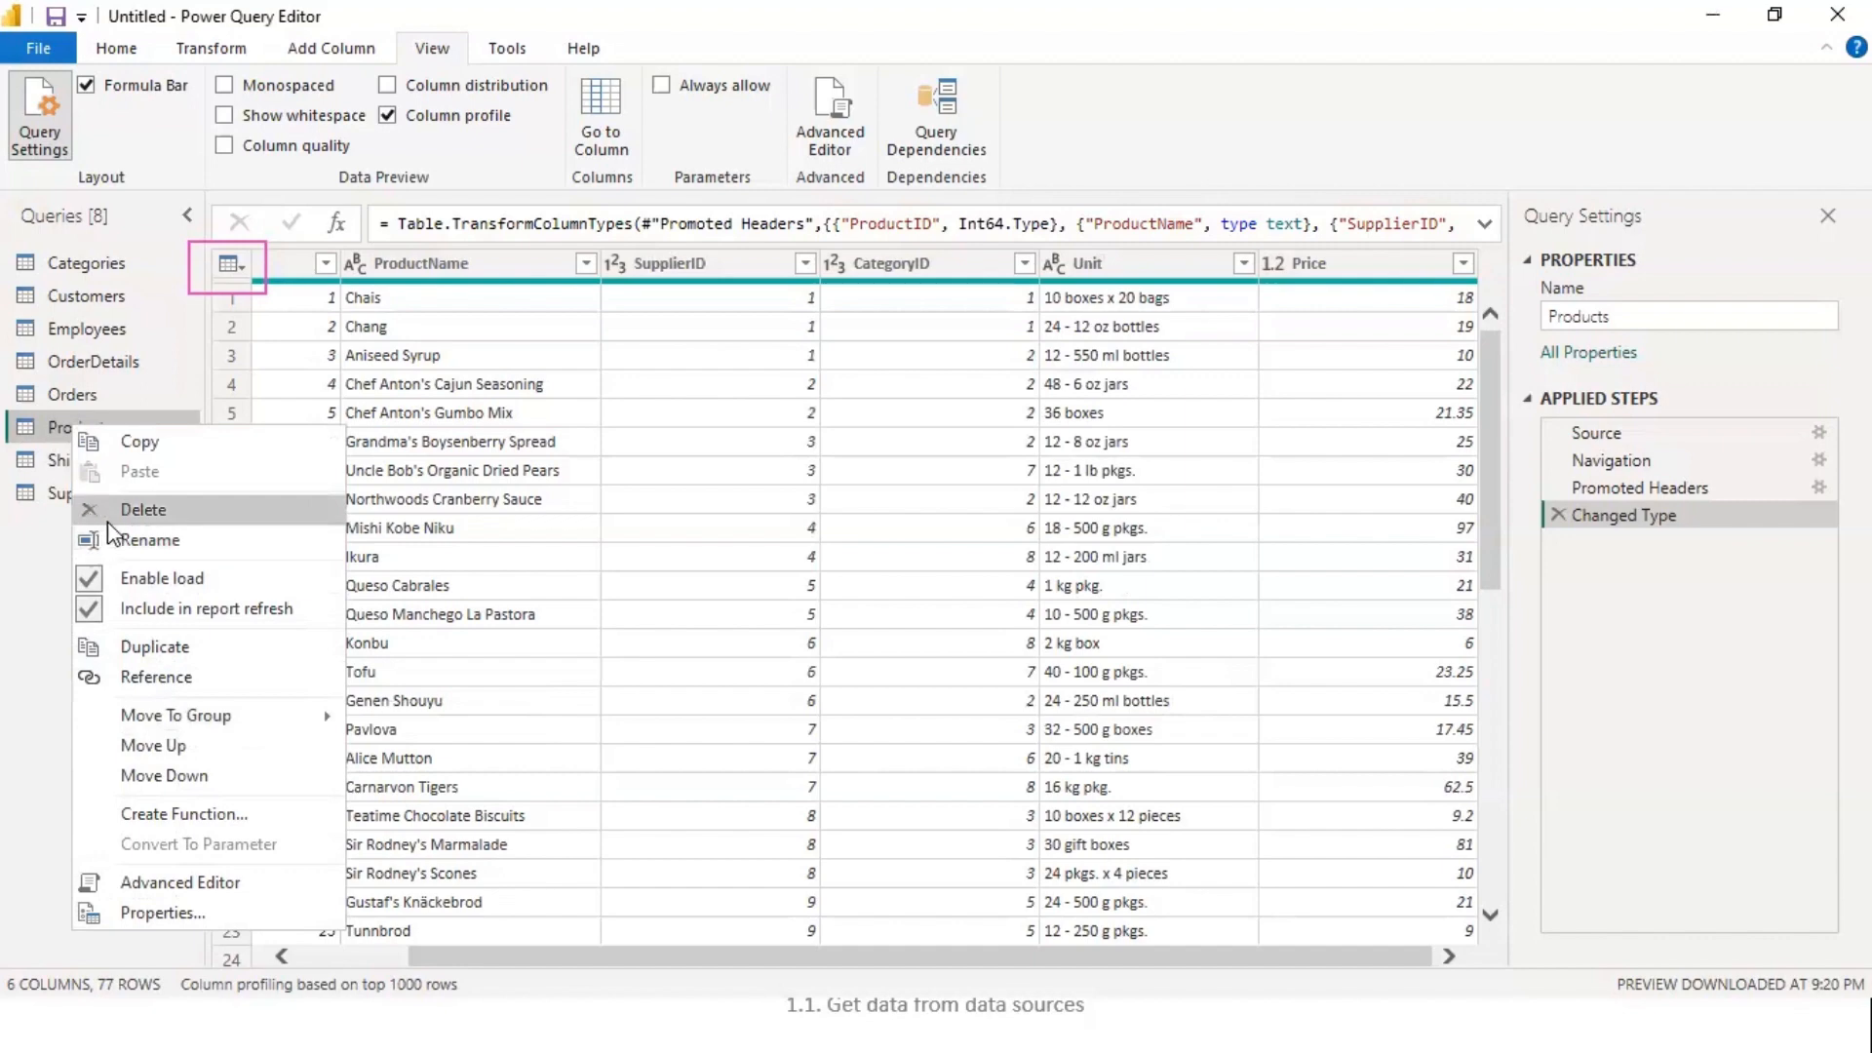
pyautogui.click(1607, 661)
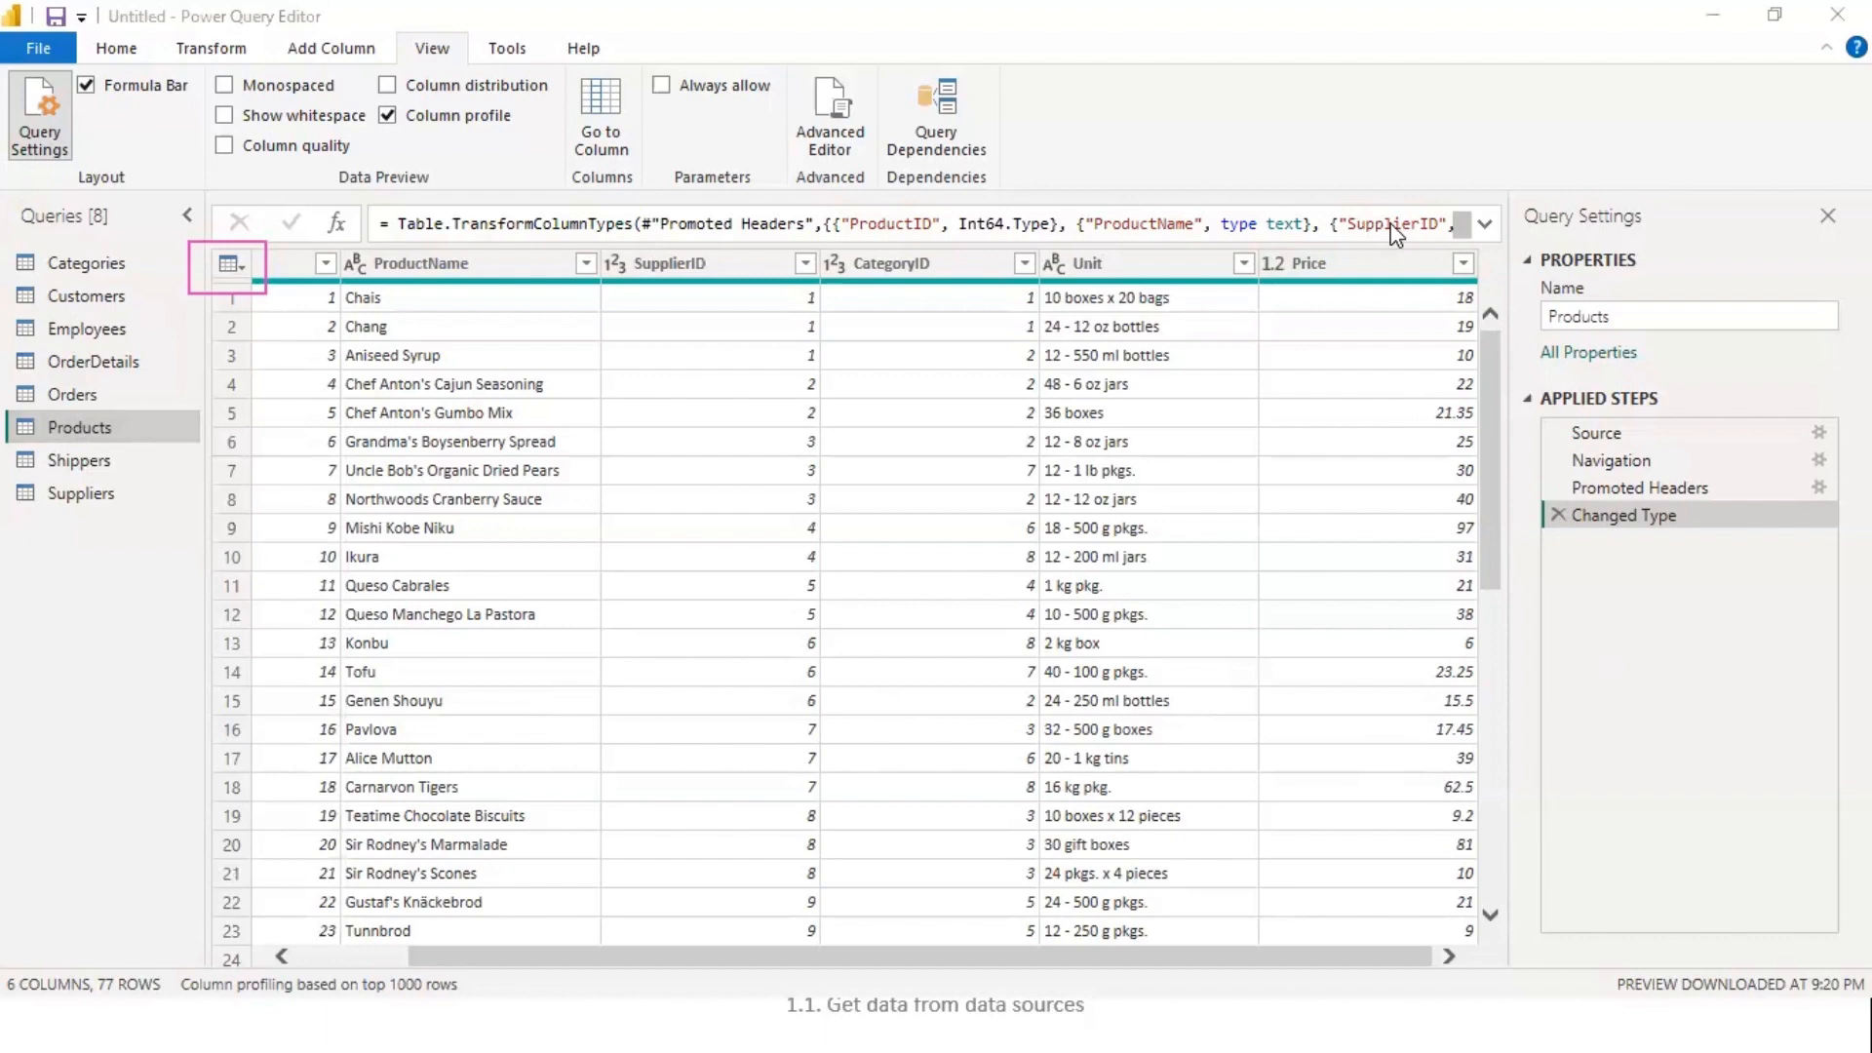
# - Add the description "Products details with prices,unit value,names." to the Products query's properties and check its tooltip
pyautogui.rightClick(92, 427)
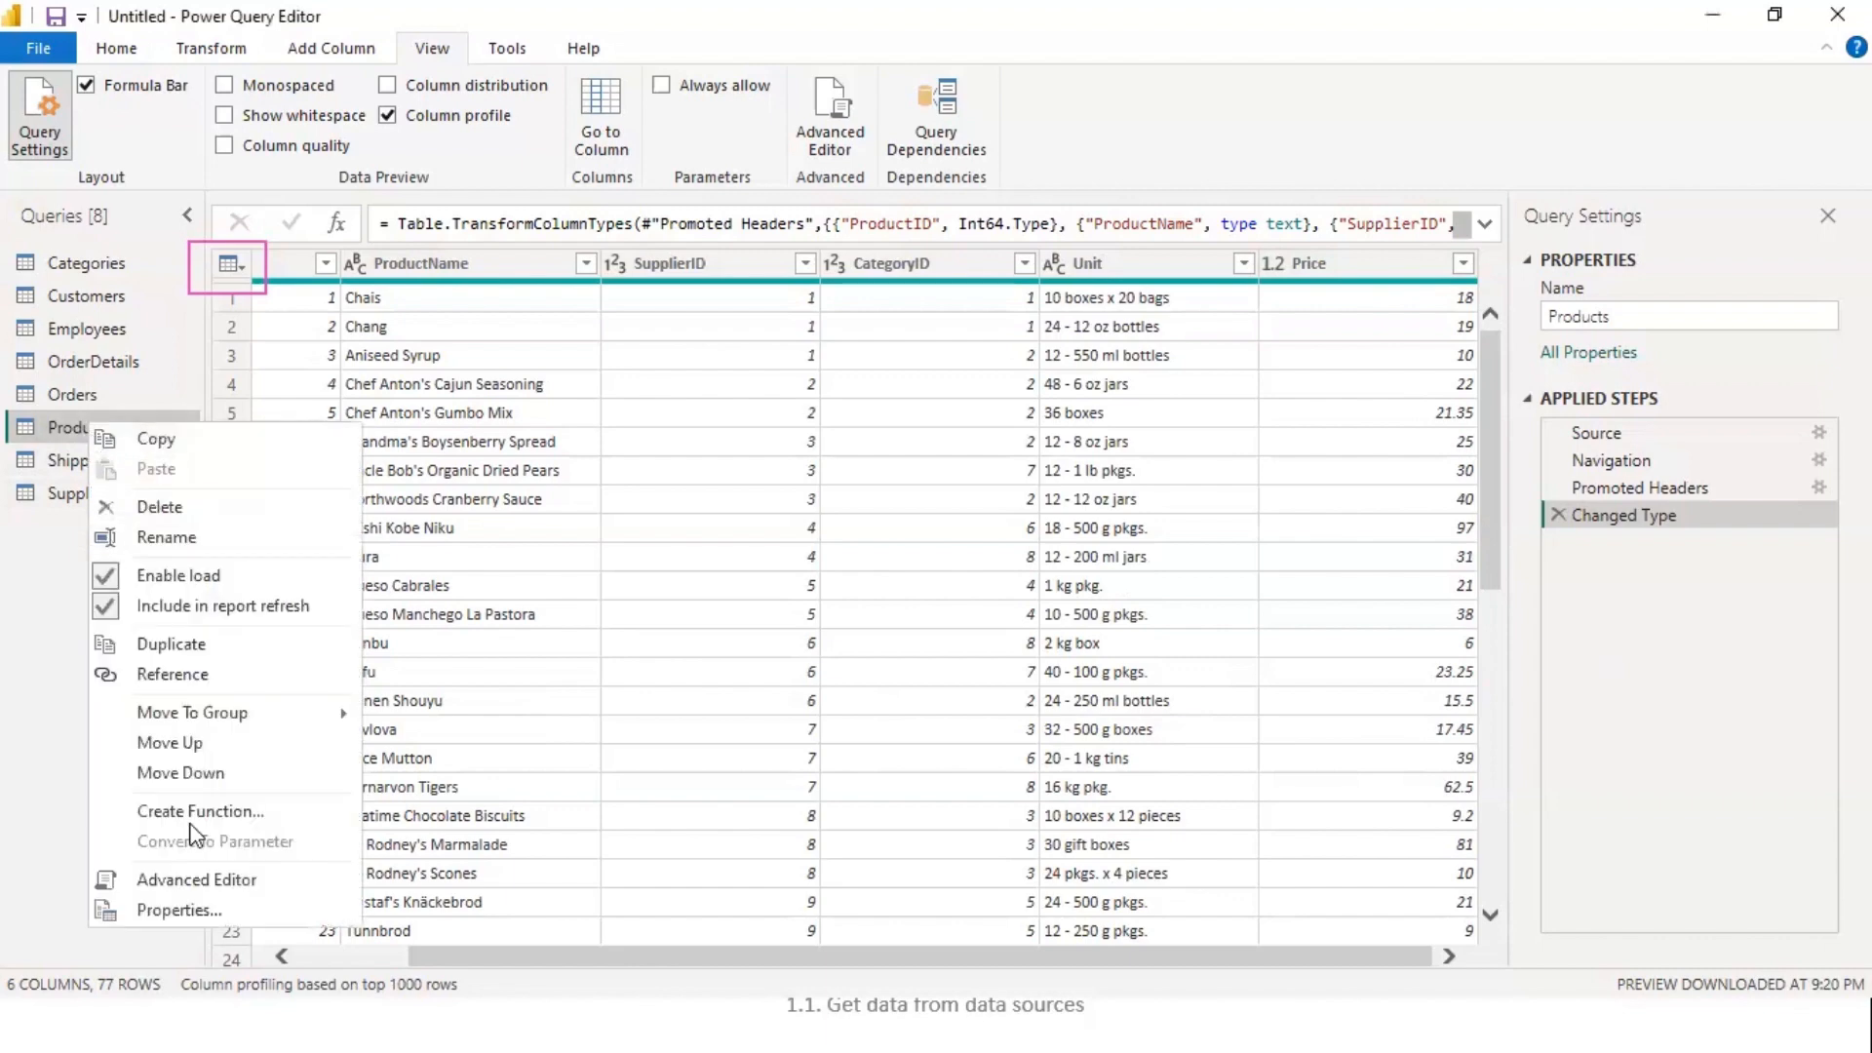
pyautogui.click(195, 911)
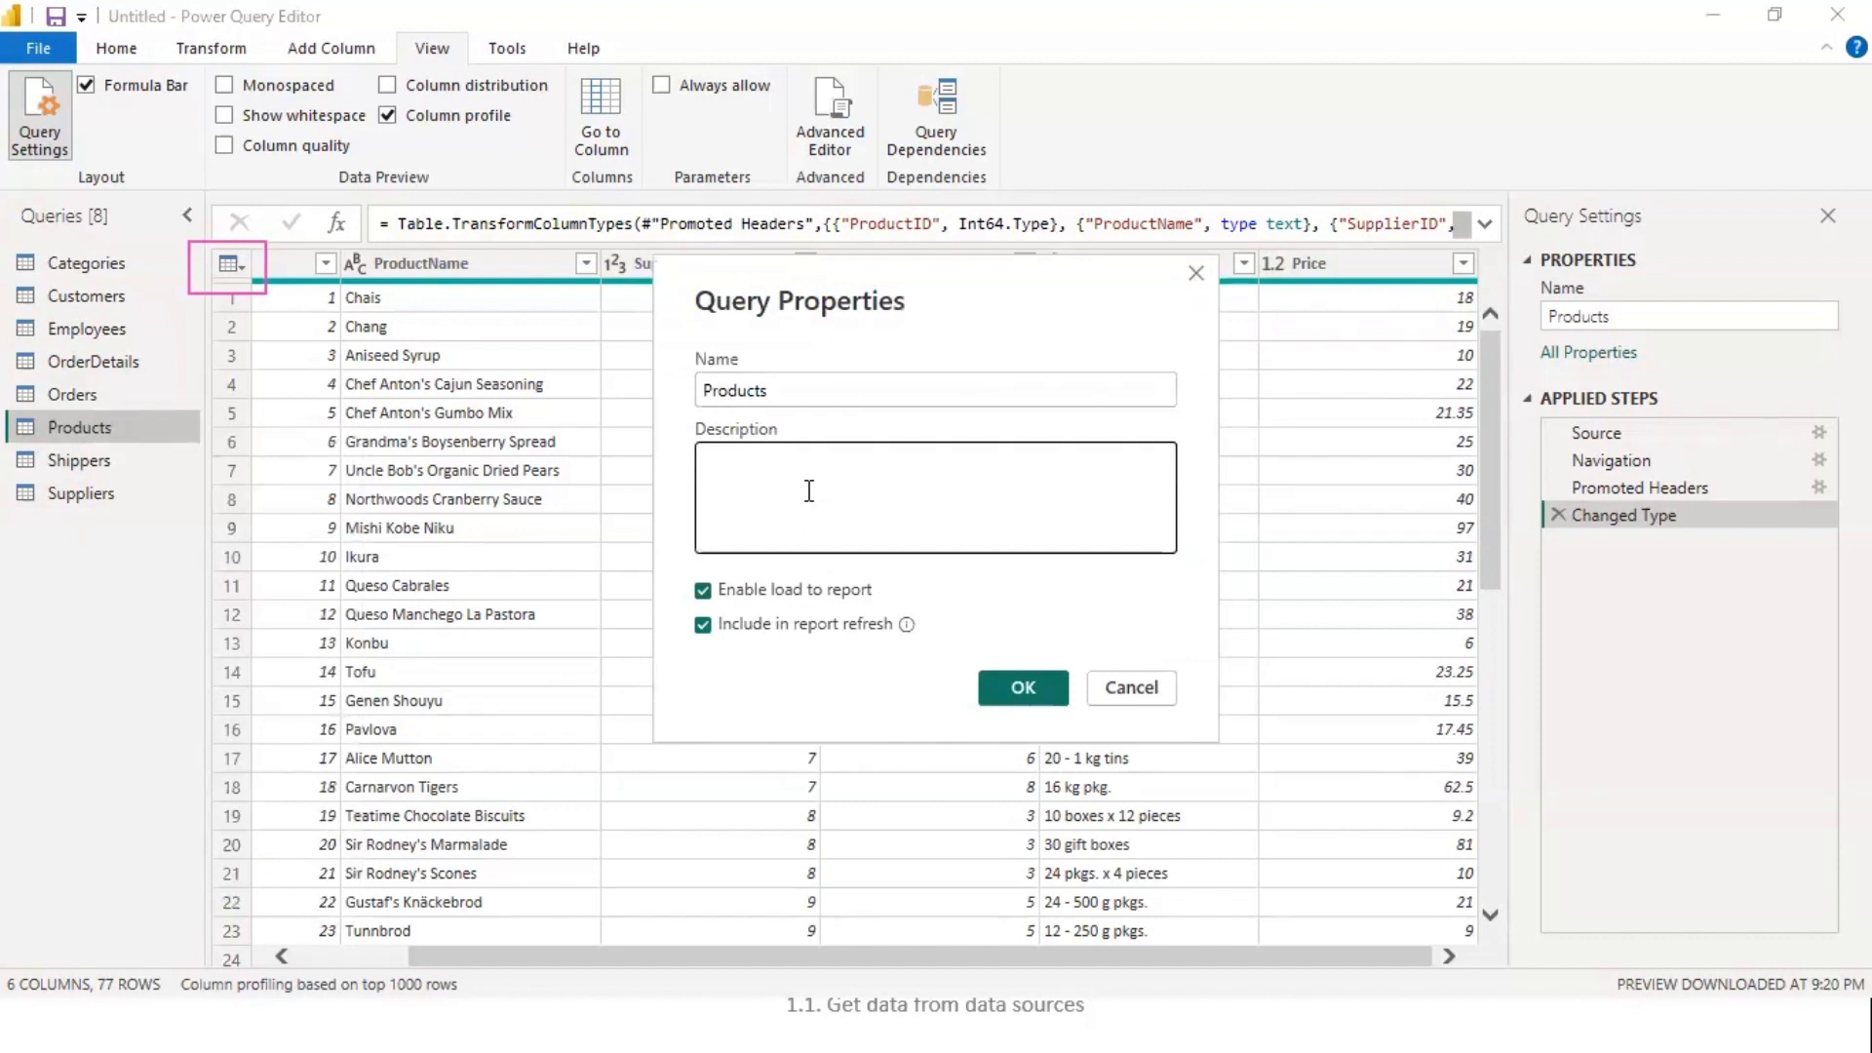
pyautogui.write('Products details with prices')
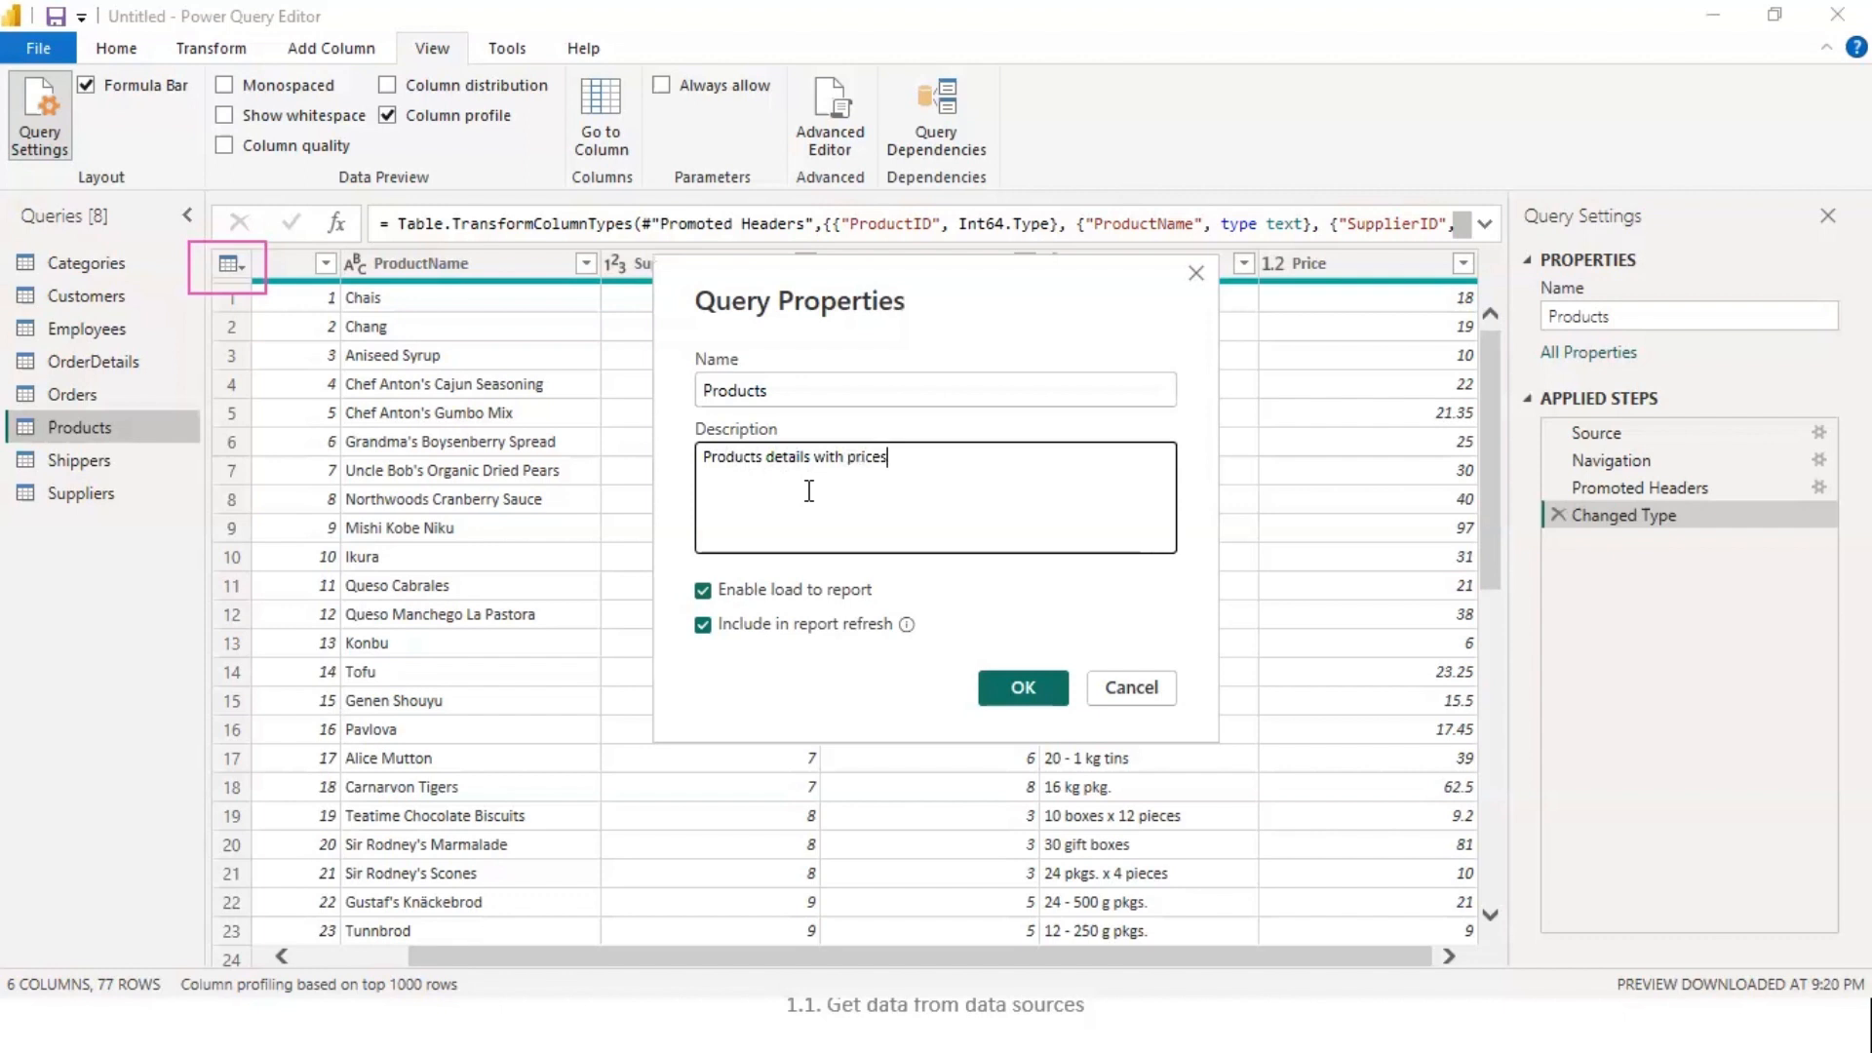
pyautogui.moveTo(996, 267); pyautogui.dragTo(989, 438)
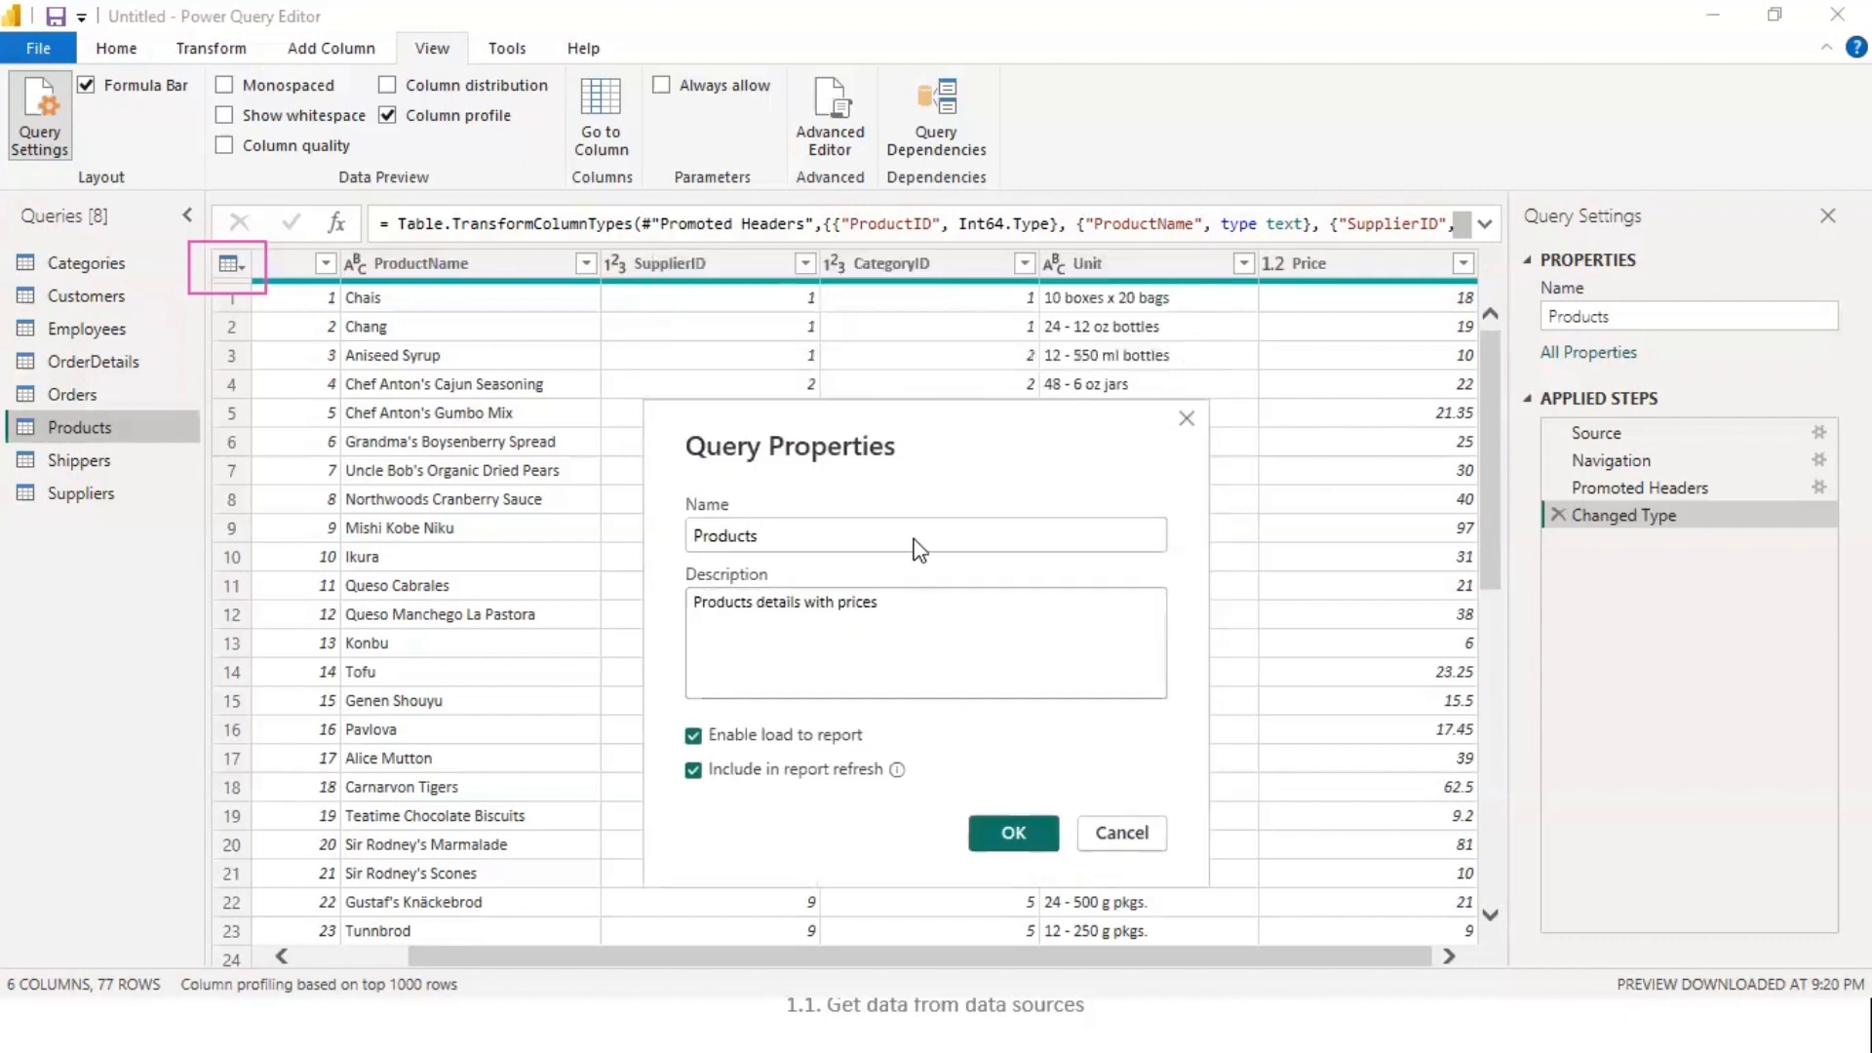
pyautogui.click(905, 606)
pyautogui.write(',')
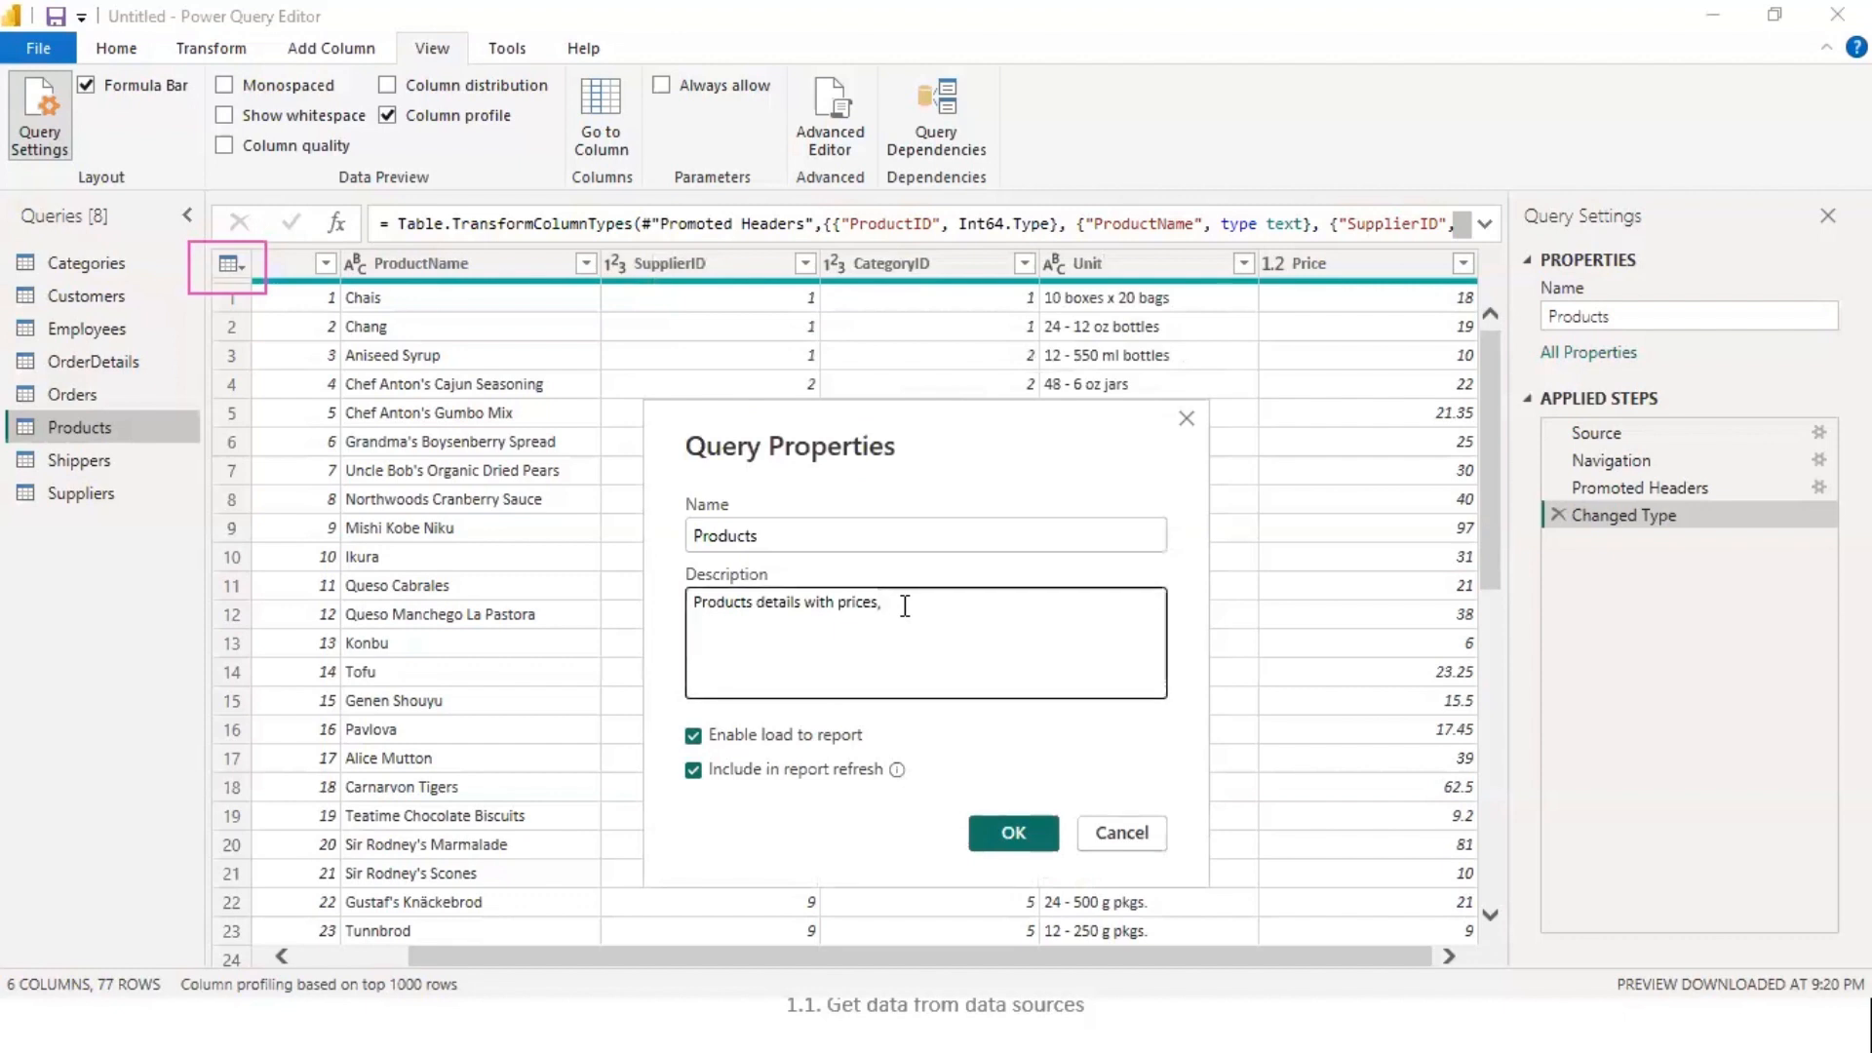
pyautogui.write('unit value,names')
pyautogui.click(1014, 835)
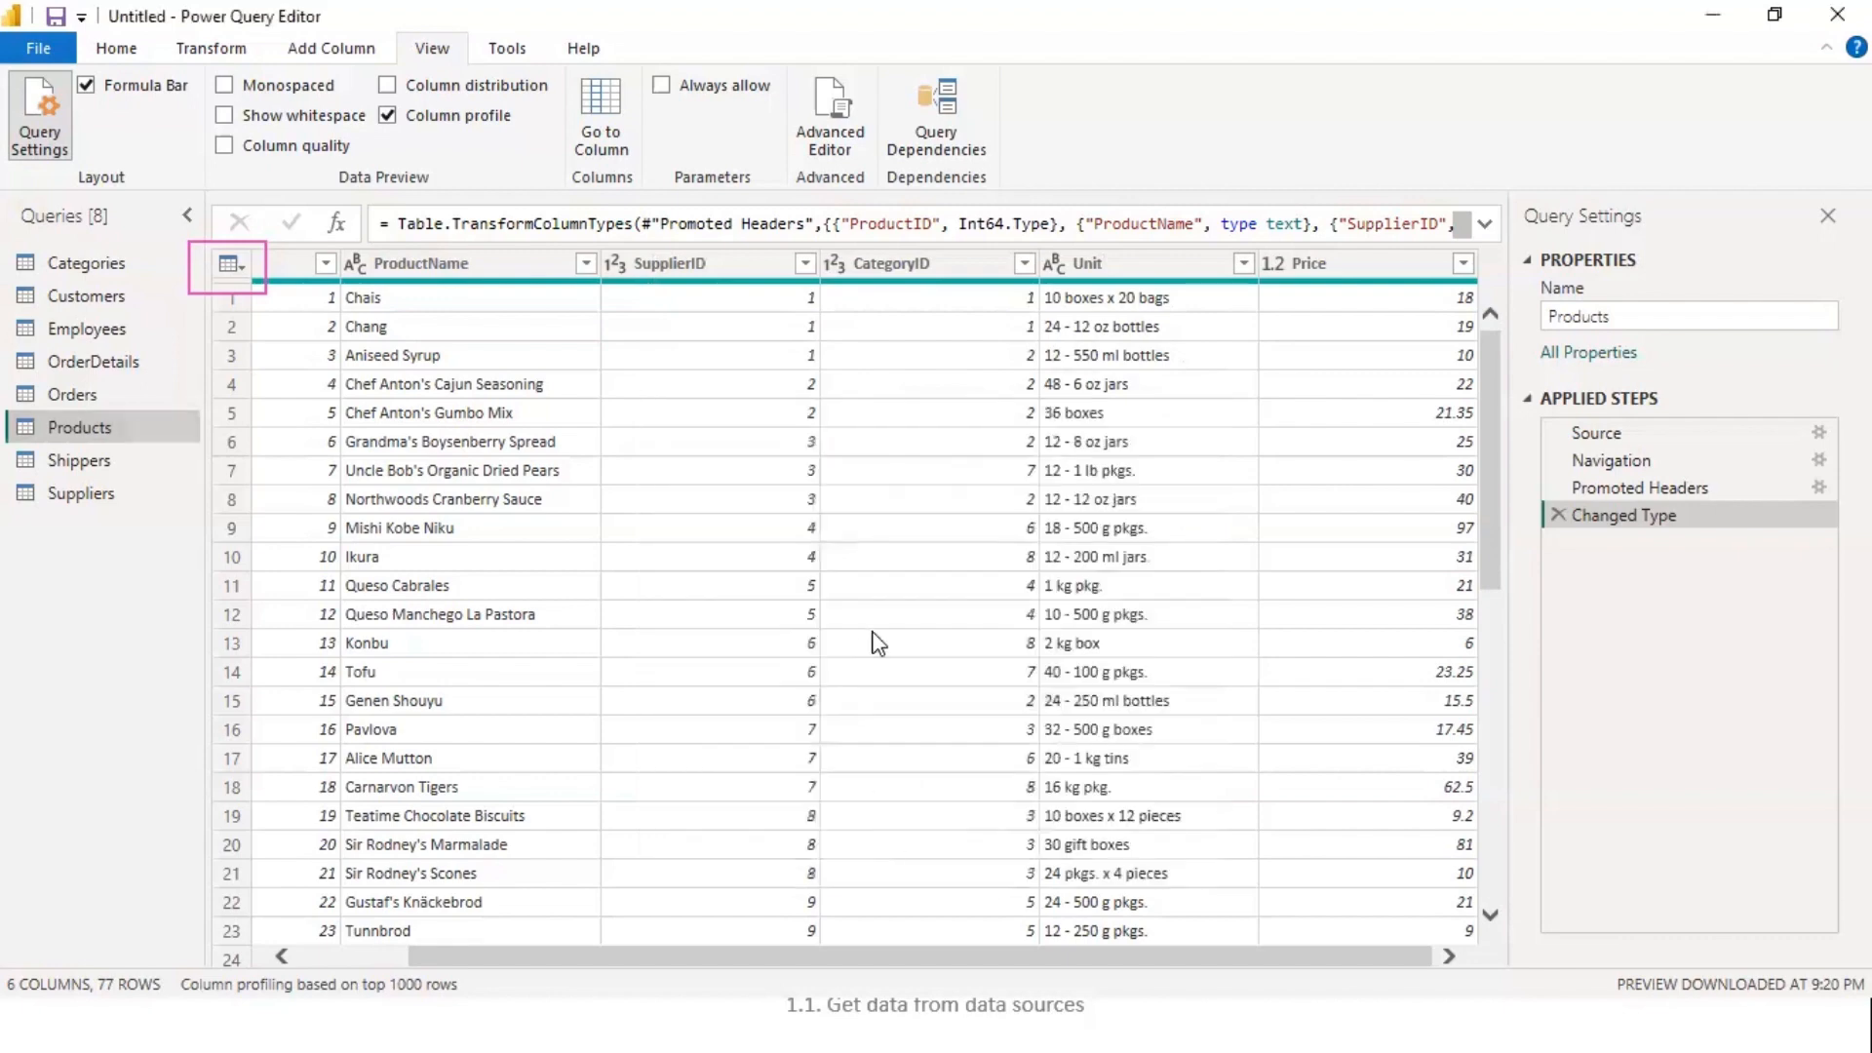
pyautogui.moveTo(69, 429)
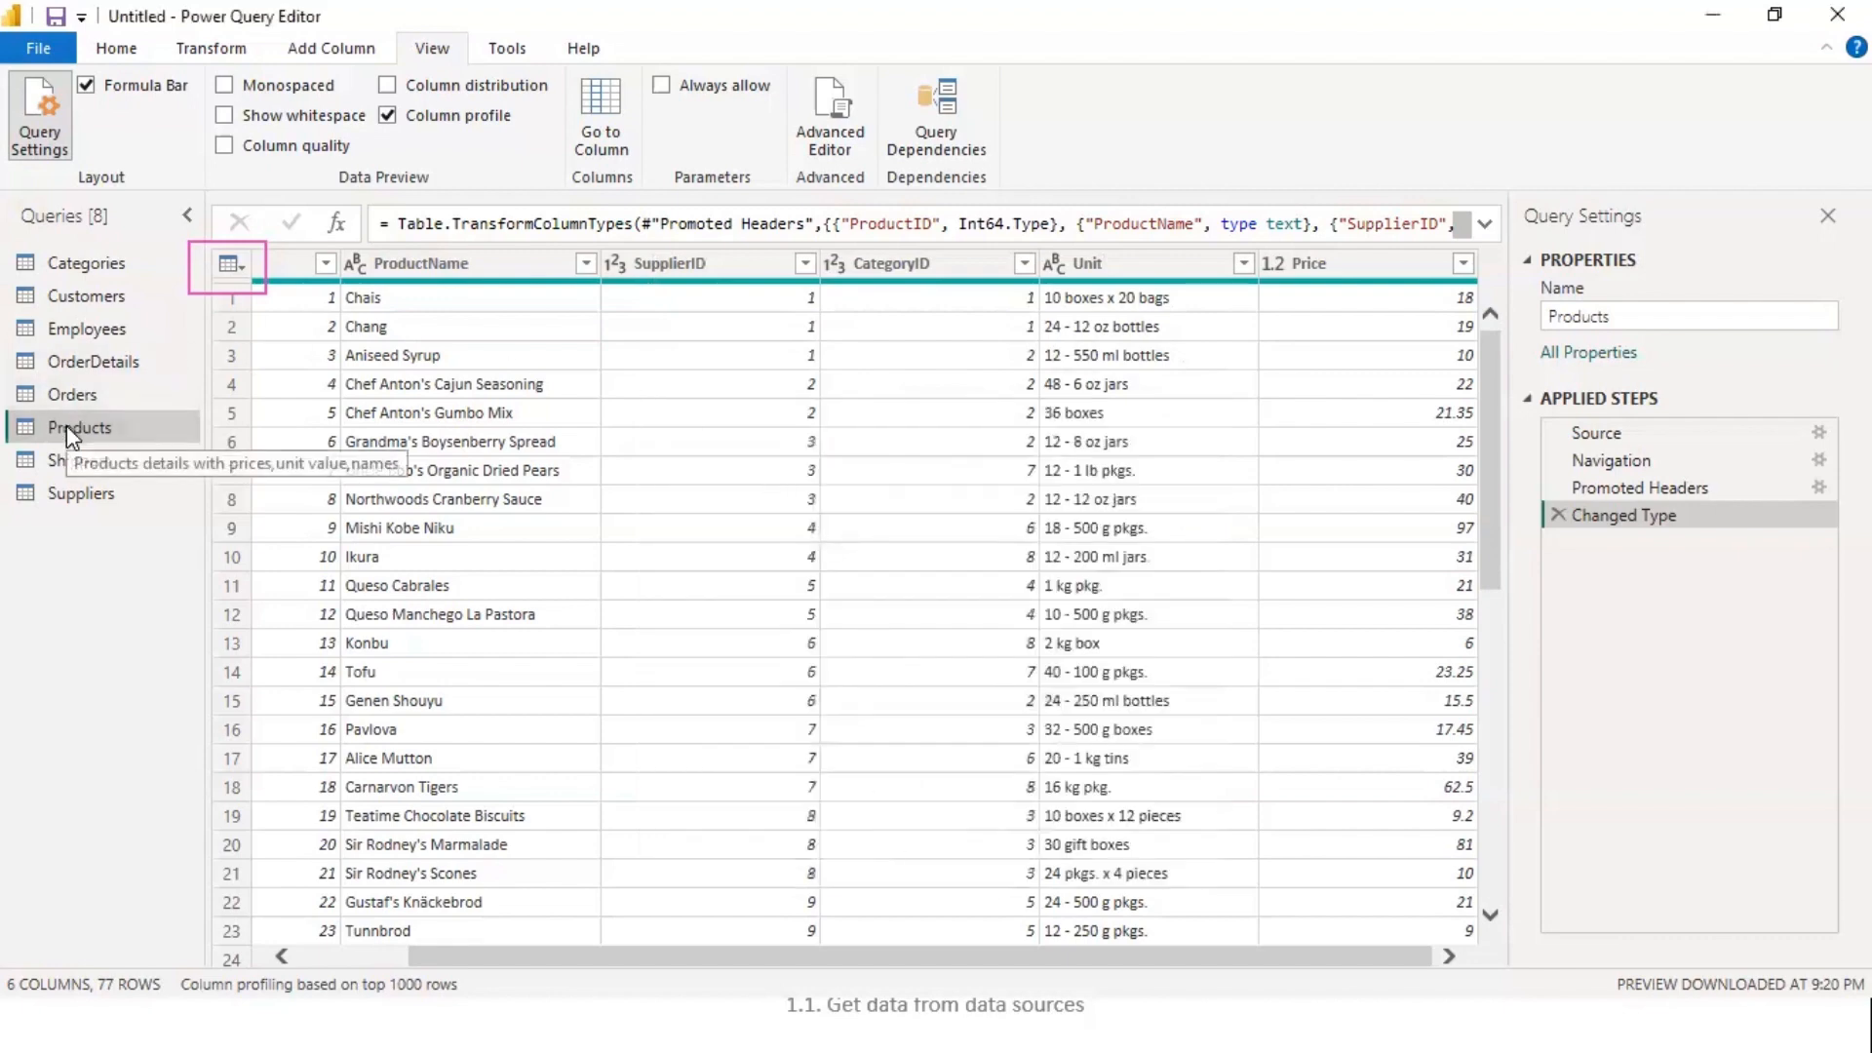
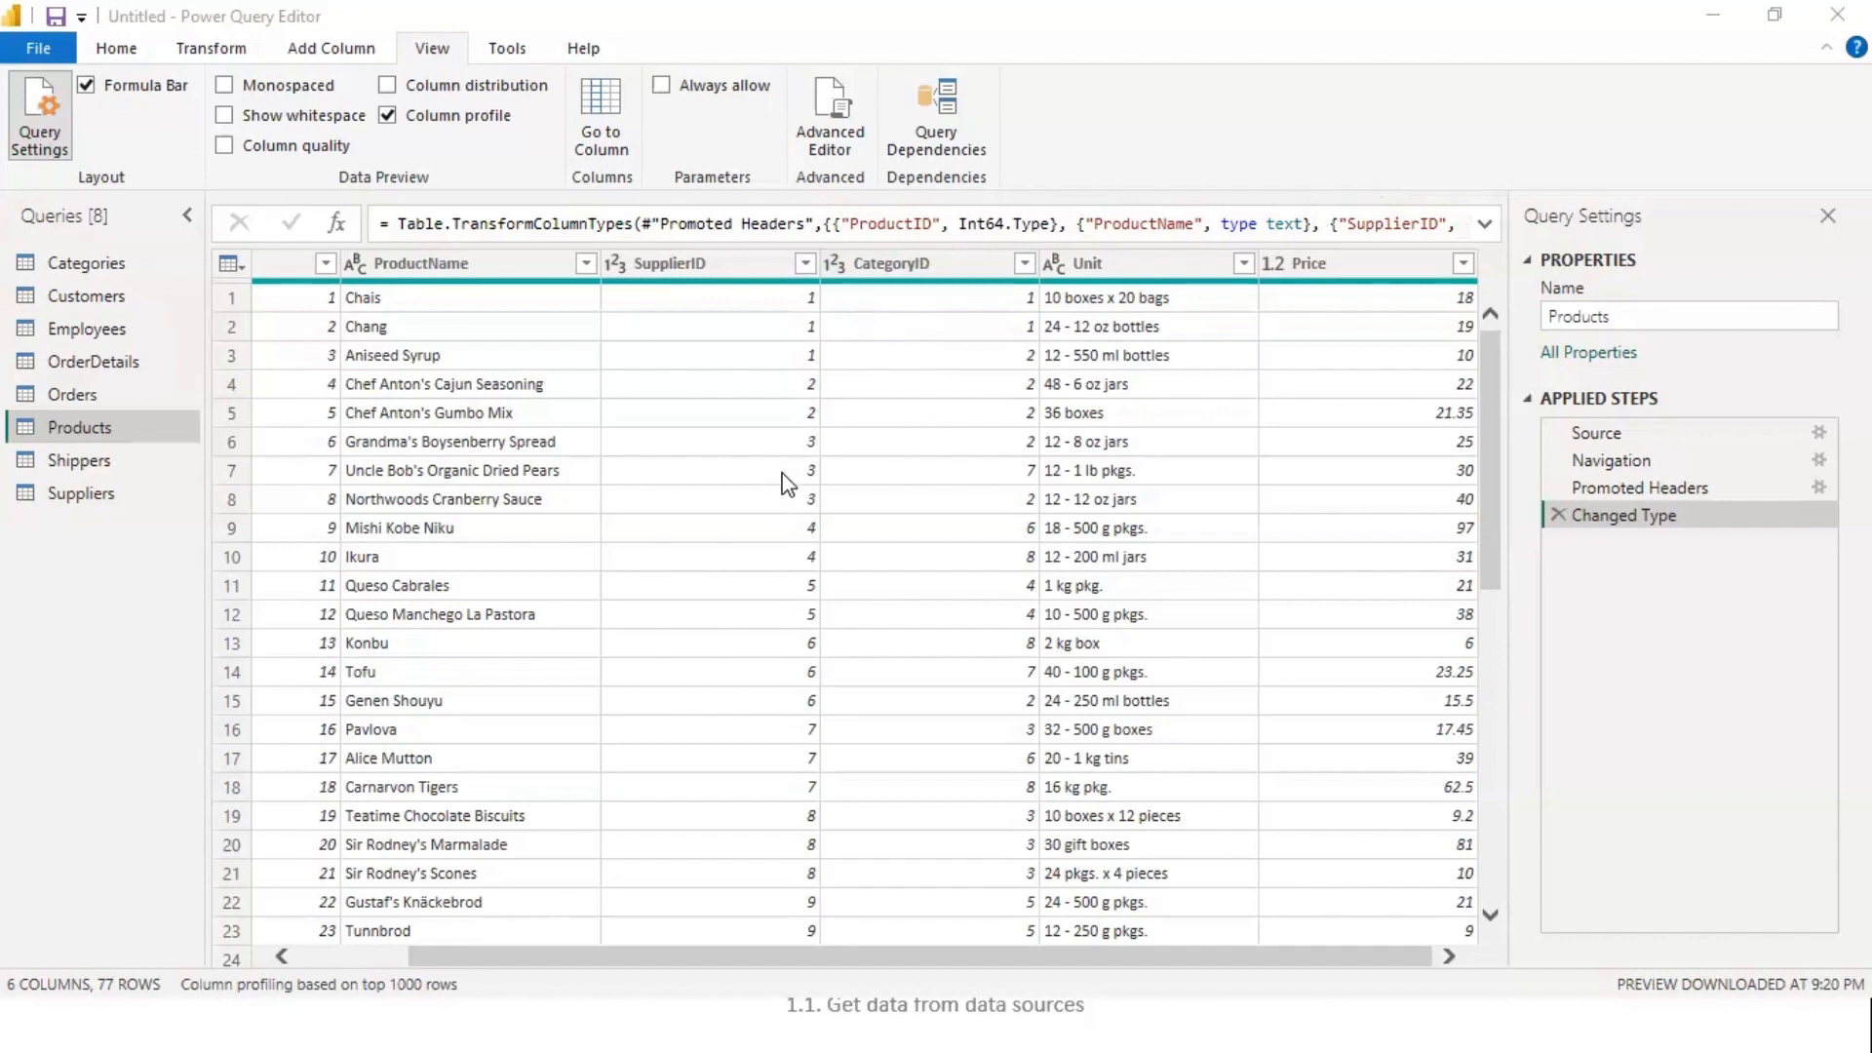
# - View the section 2.1 data model slide and the Power BI Desktop model view, and return to Power Query
pyautogui.click(1117, 1002)
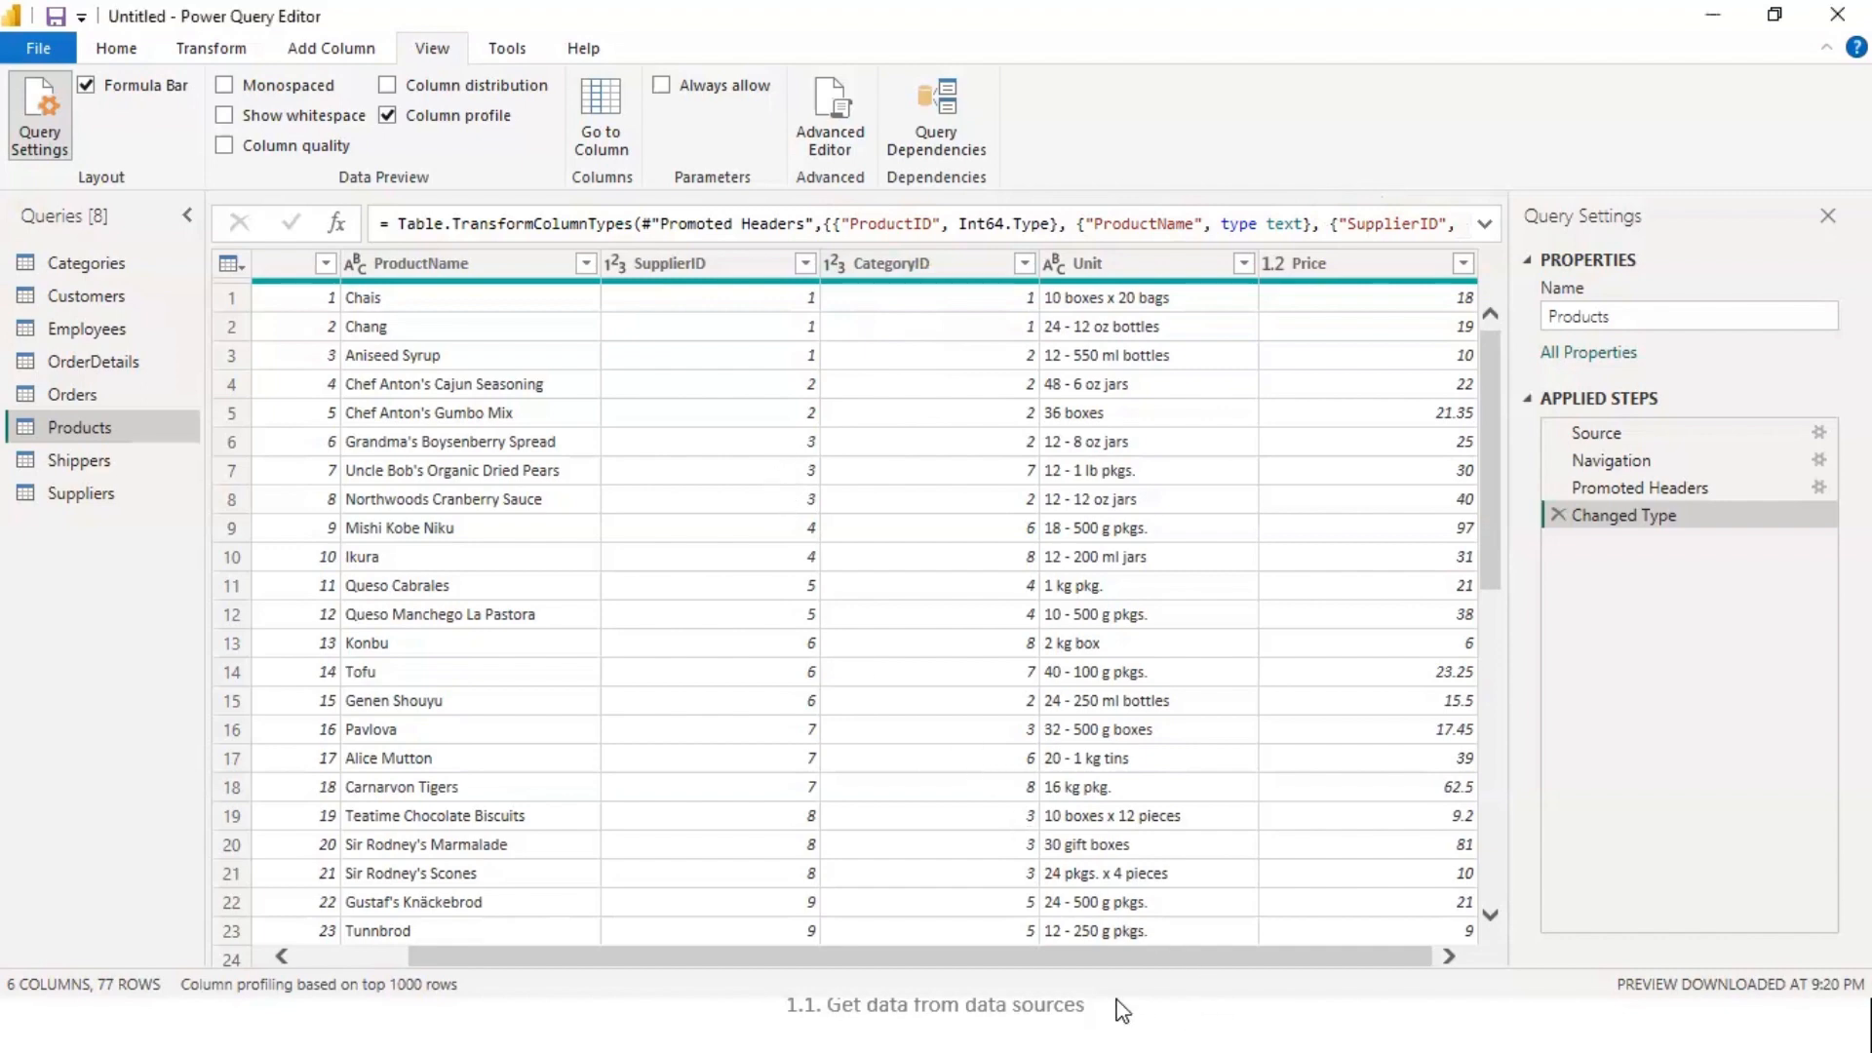
pyautogui.click(1708, 30)
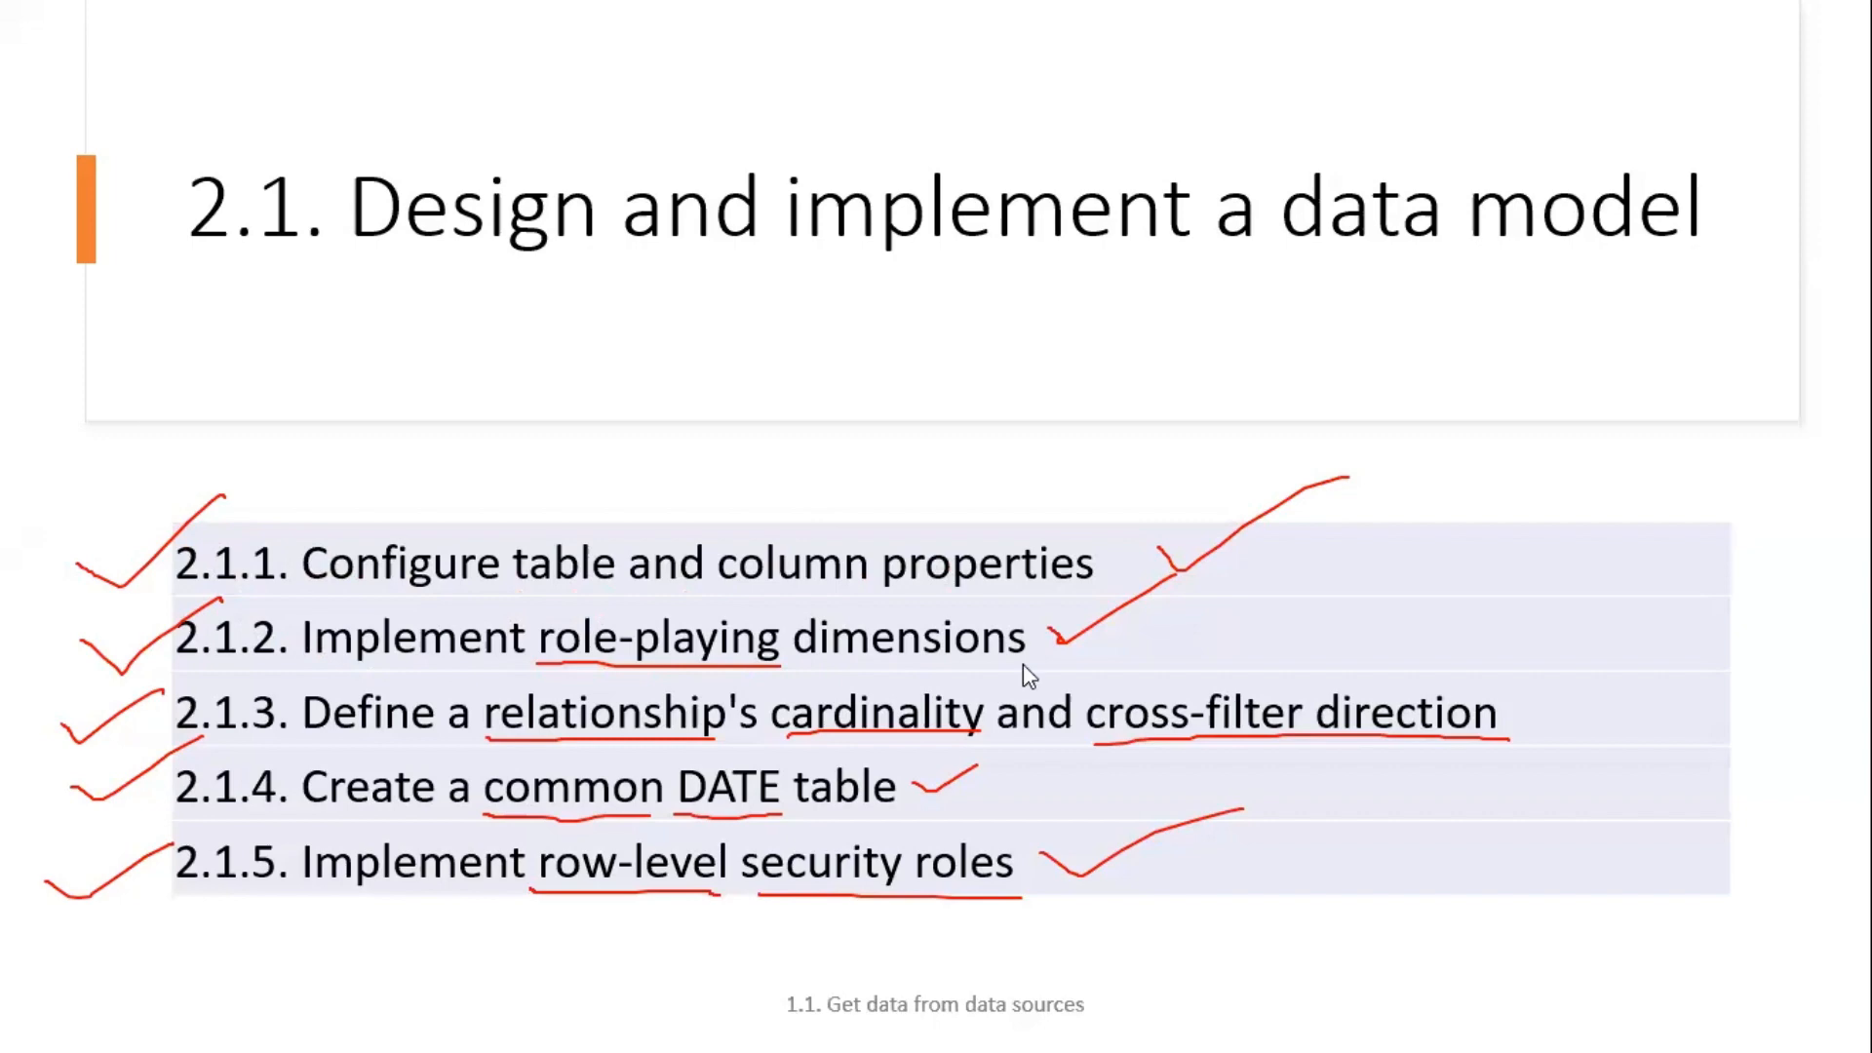
pyautogui.hotkey('alt', 'Tab')
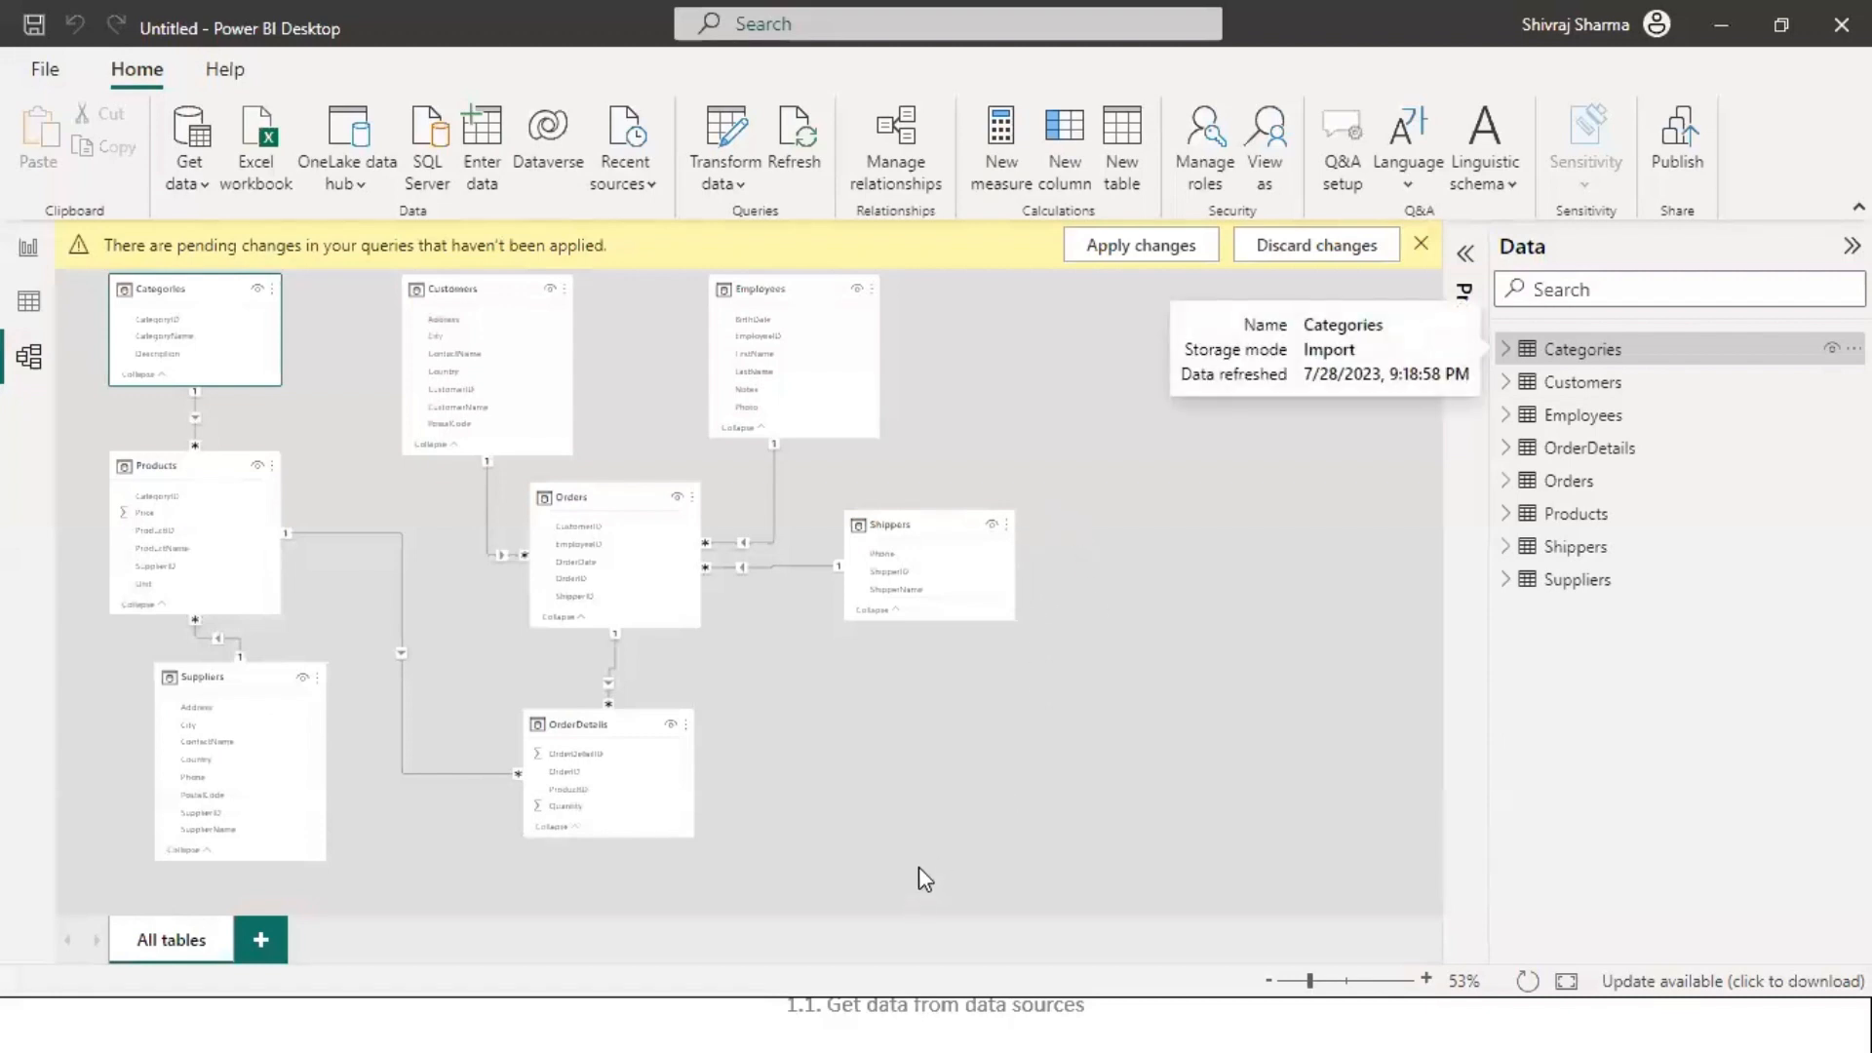
pyautogui.hotkey('alt', 'Tab')
pyautogui.hotkey('alt', 'Tab')
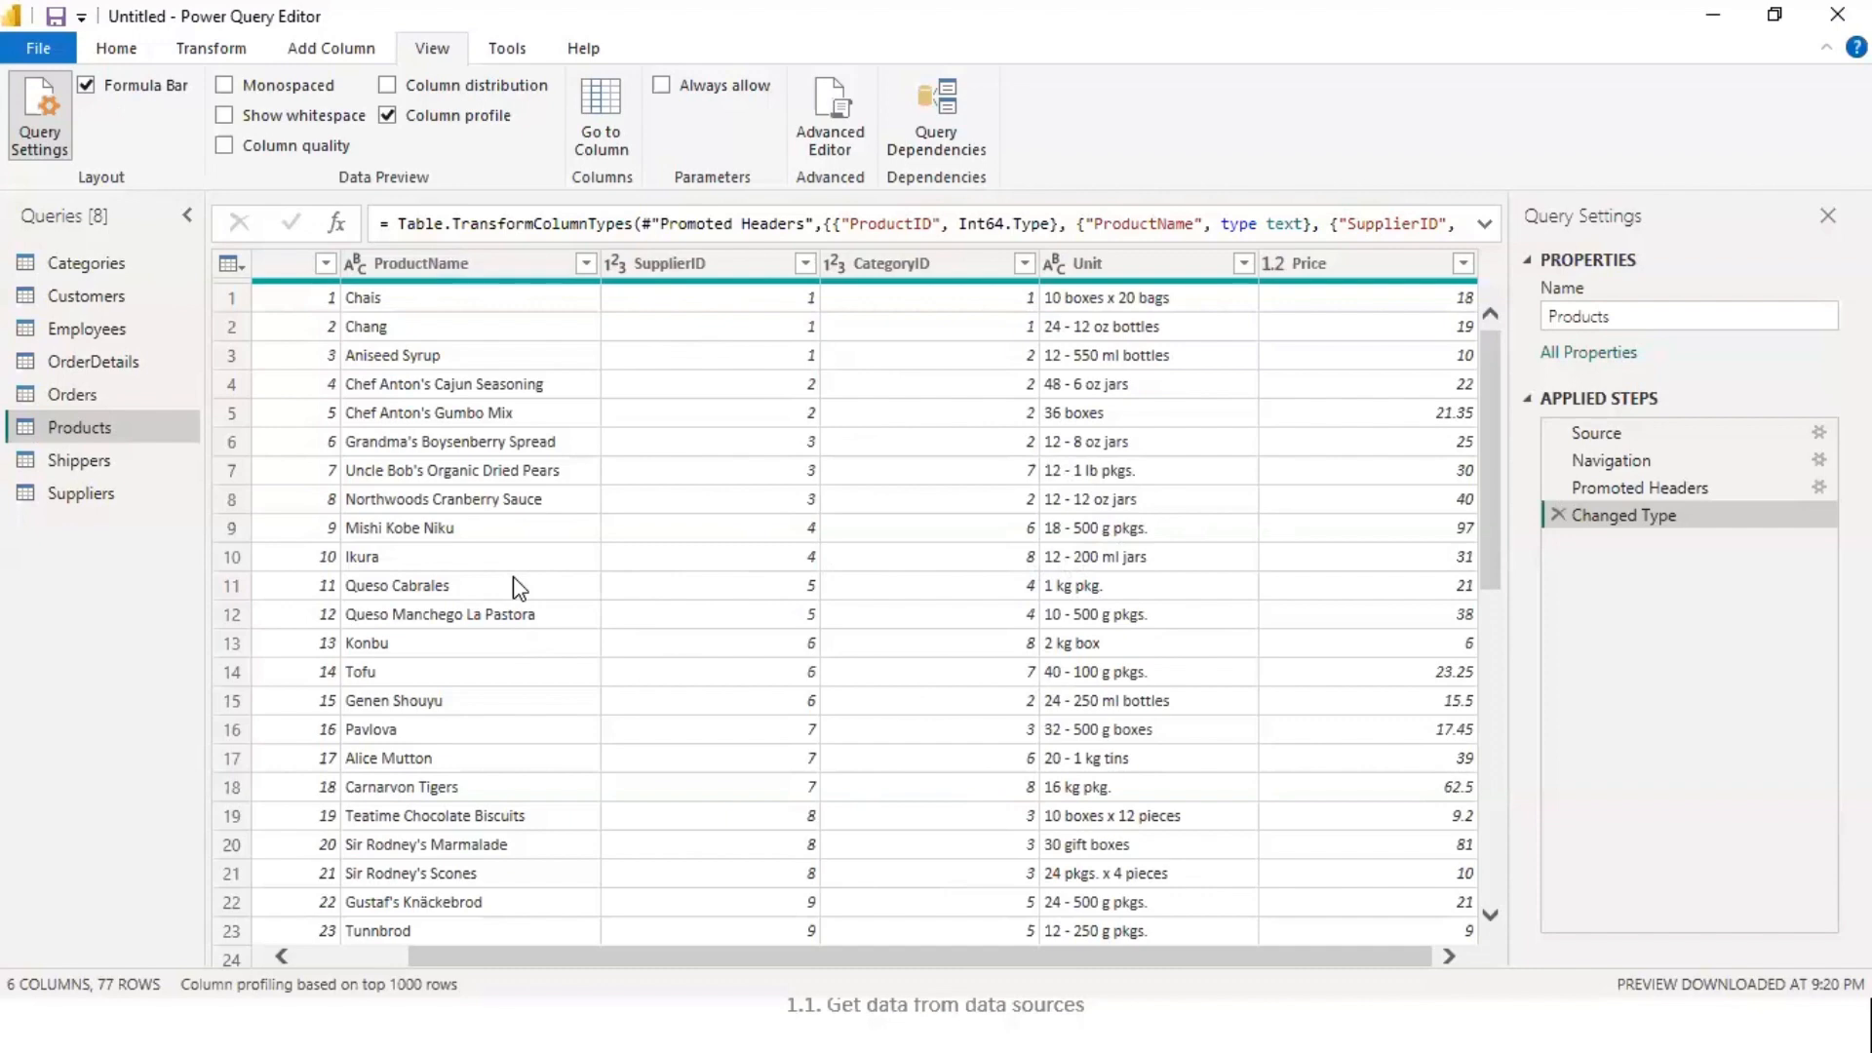
# - Look through the Products rows and examine the column profile of ProductID
pyautogui.scroll(-8, 351, 371)
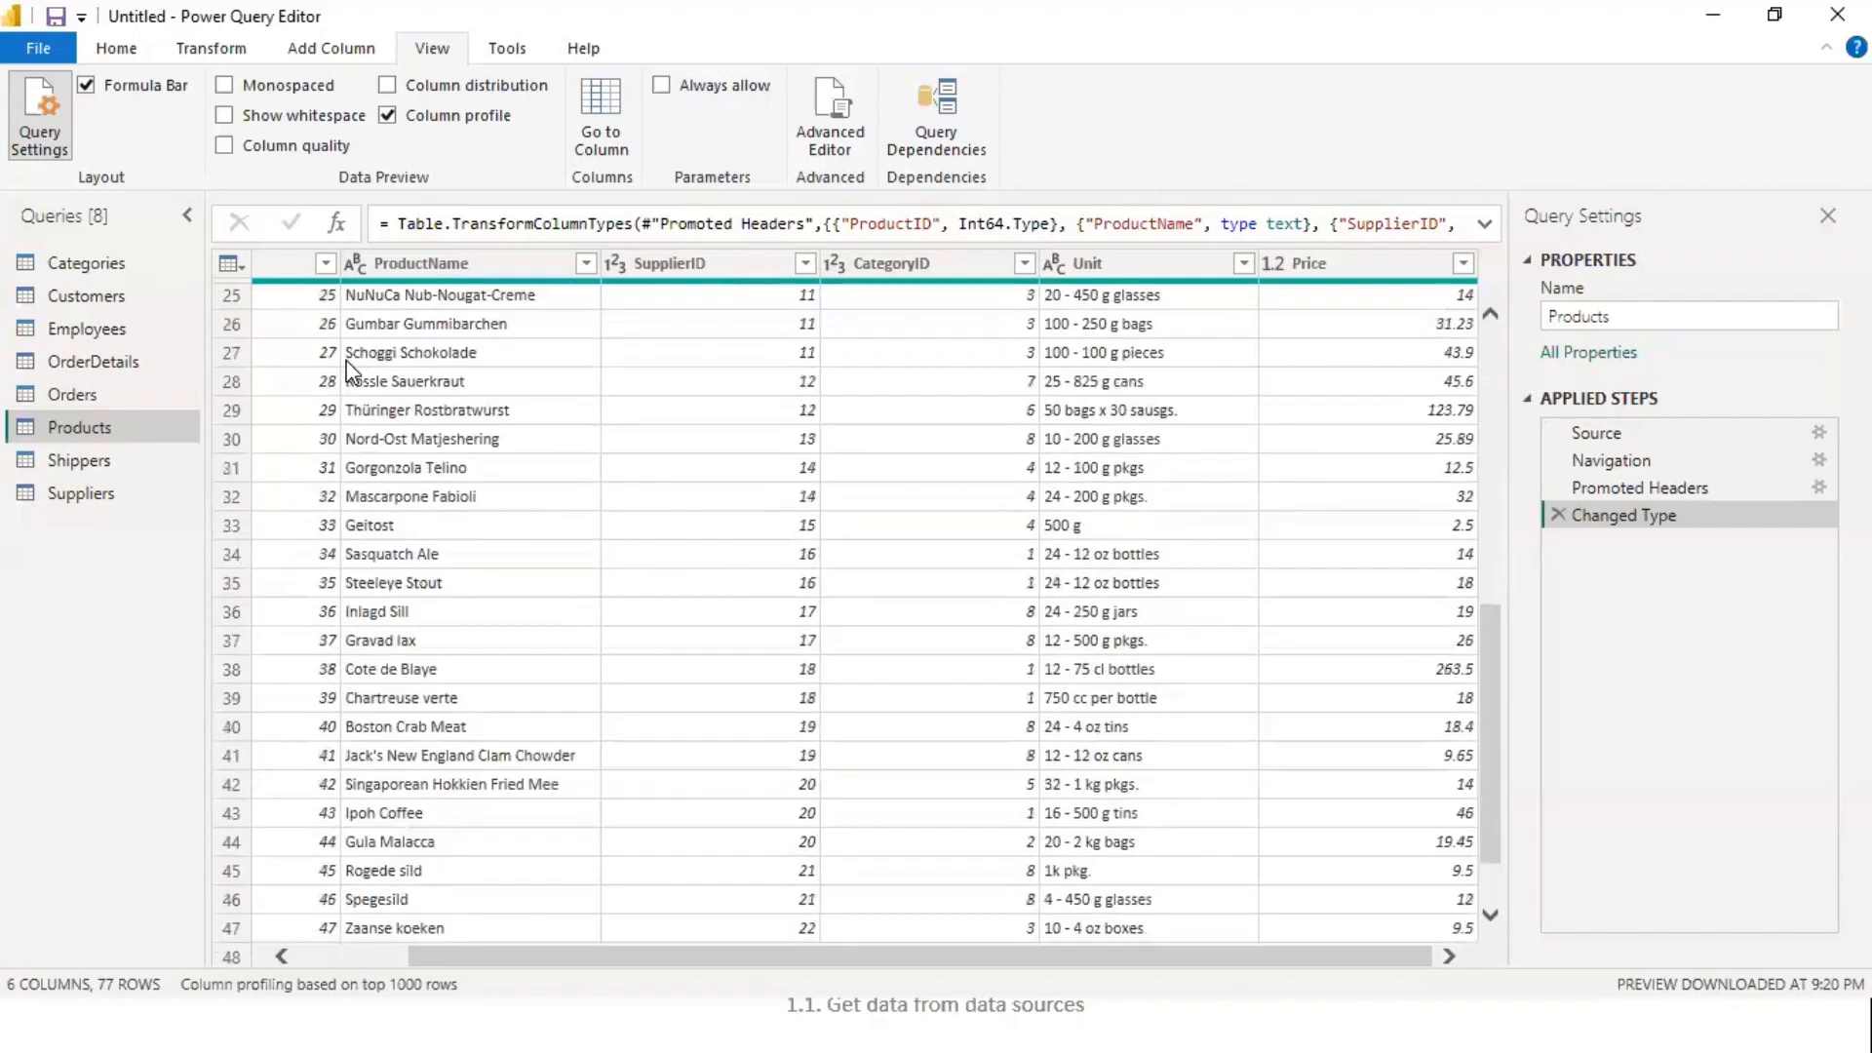
pyautogui.scroll(8, 351, 370)
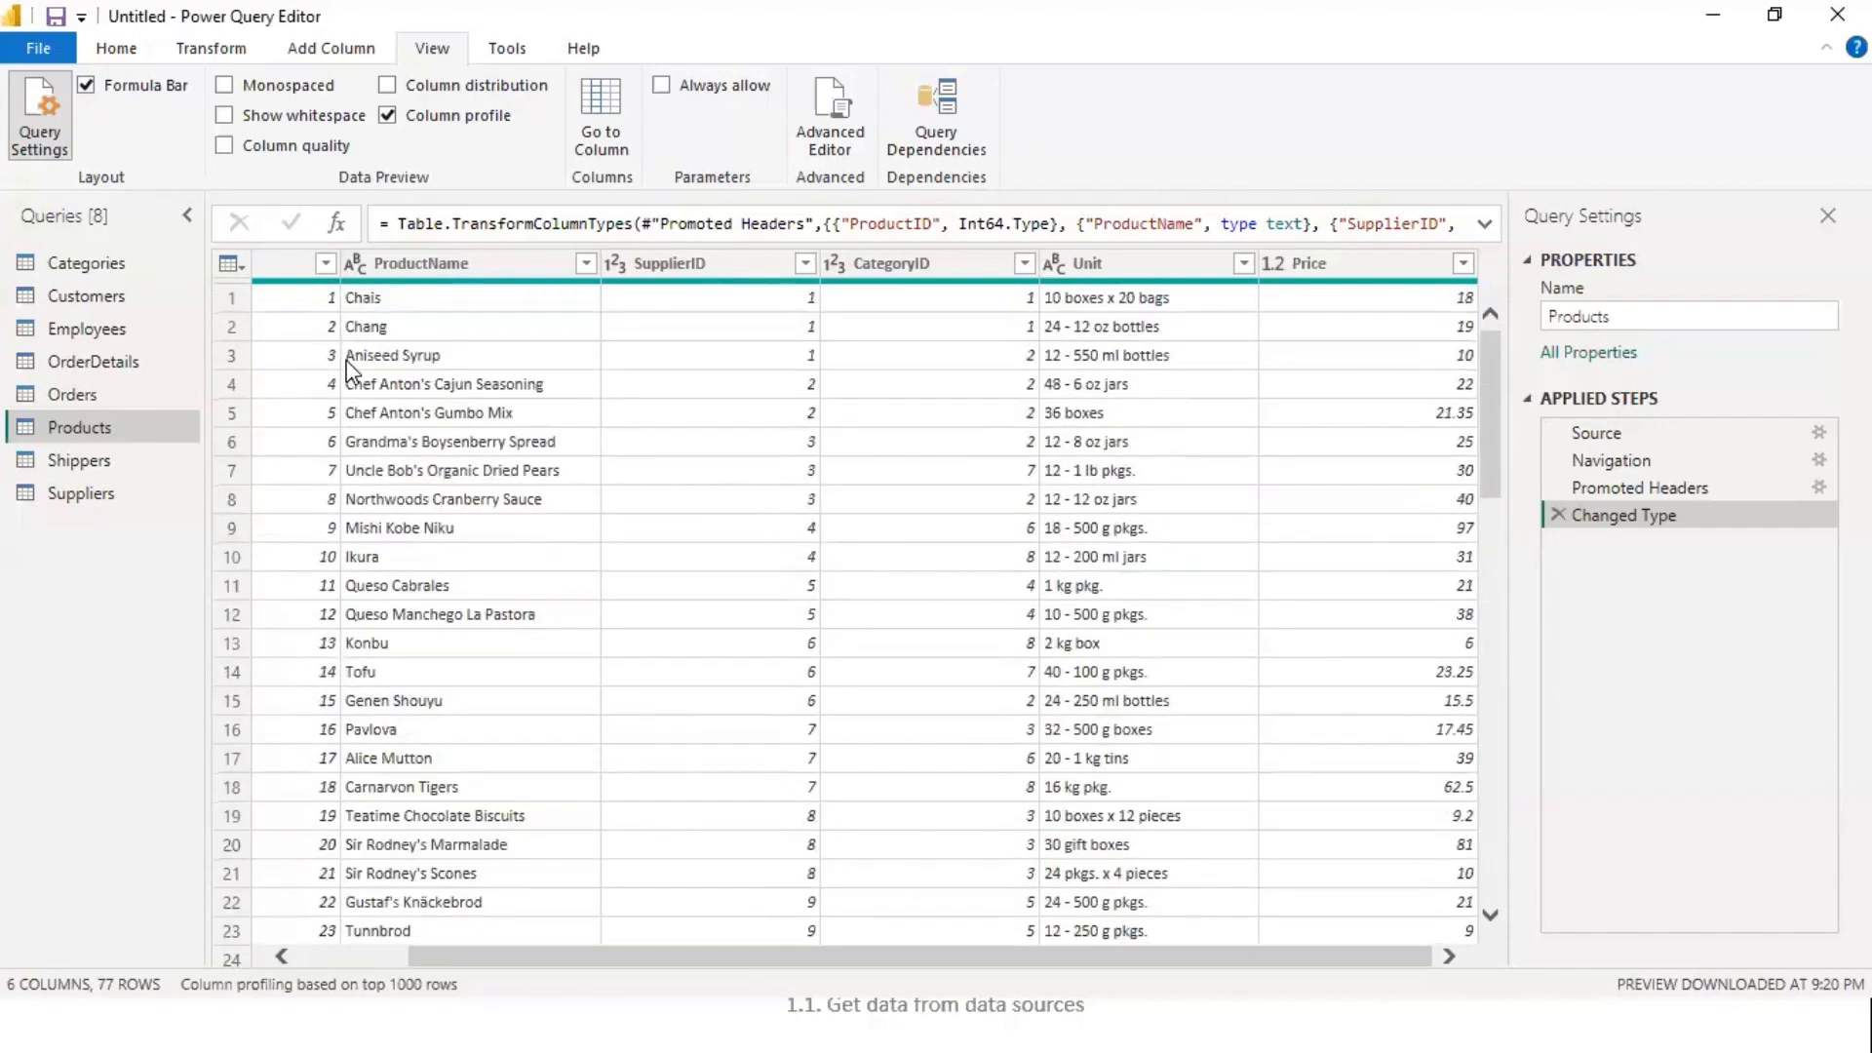
pyautogui.click(293, 264)
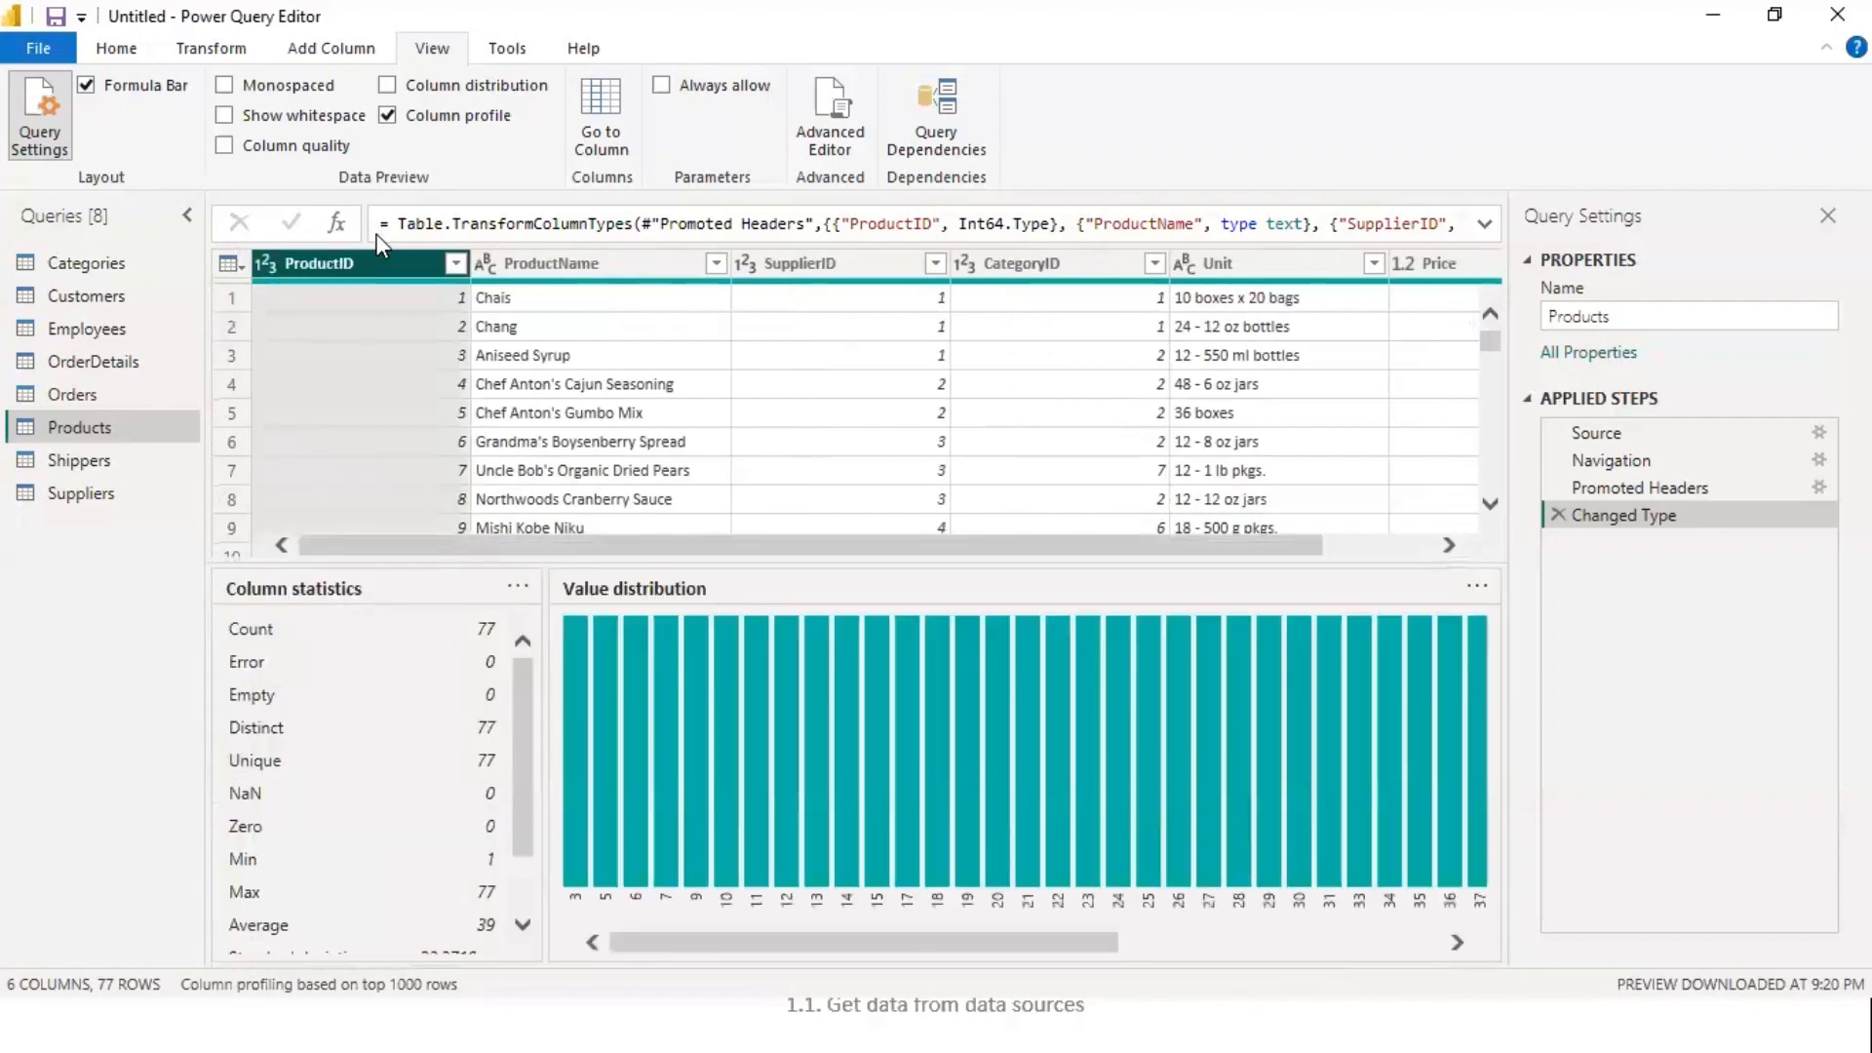
# - Close the Power Query Editor and apply the pending query changes to the model
pyautogui.click(114, 49)
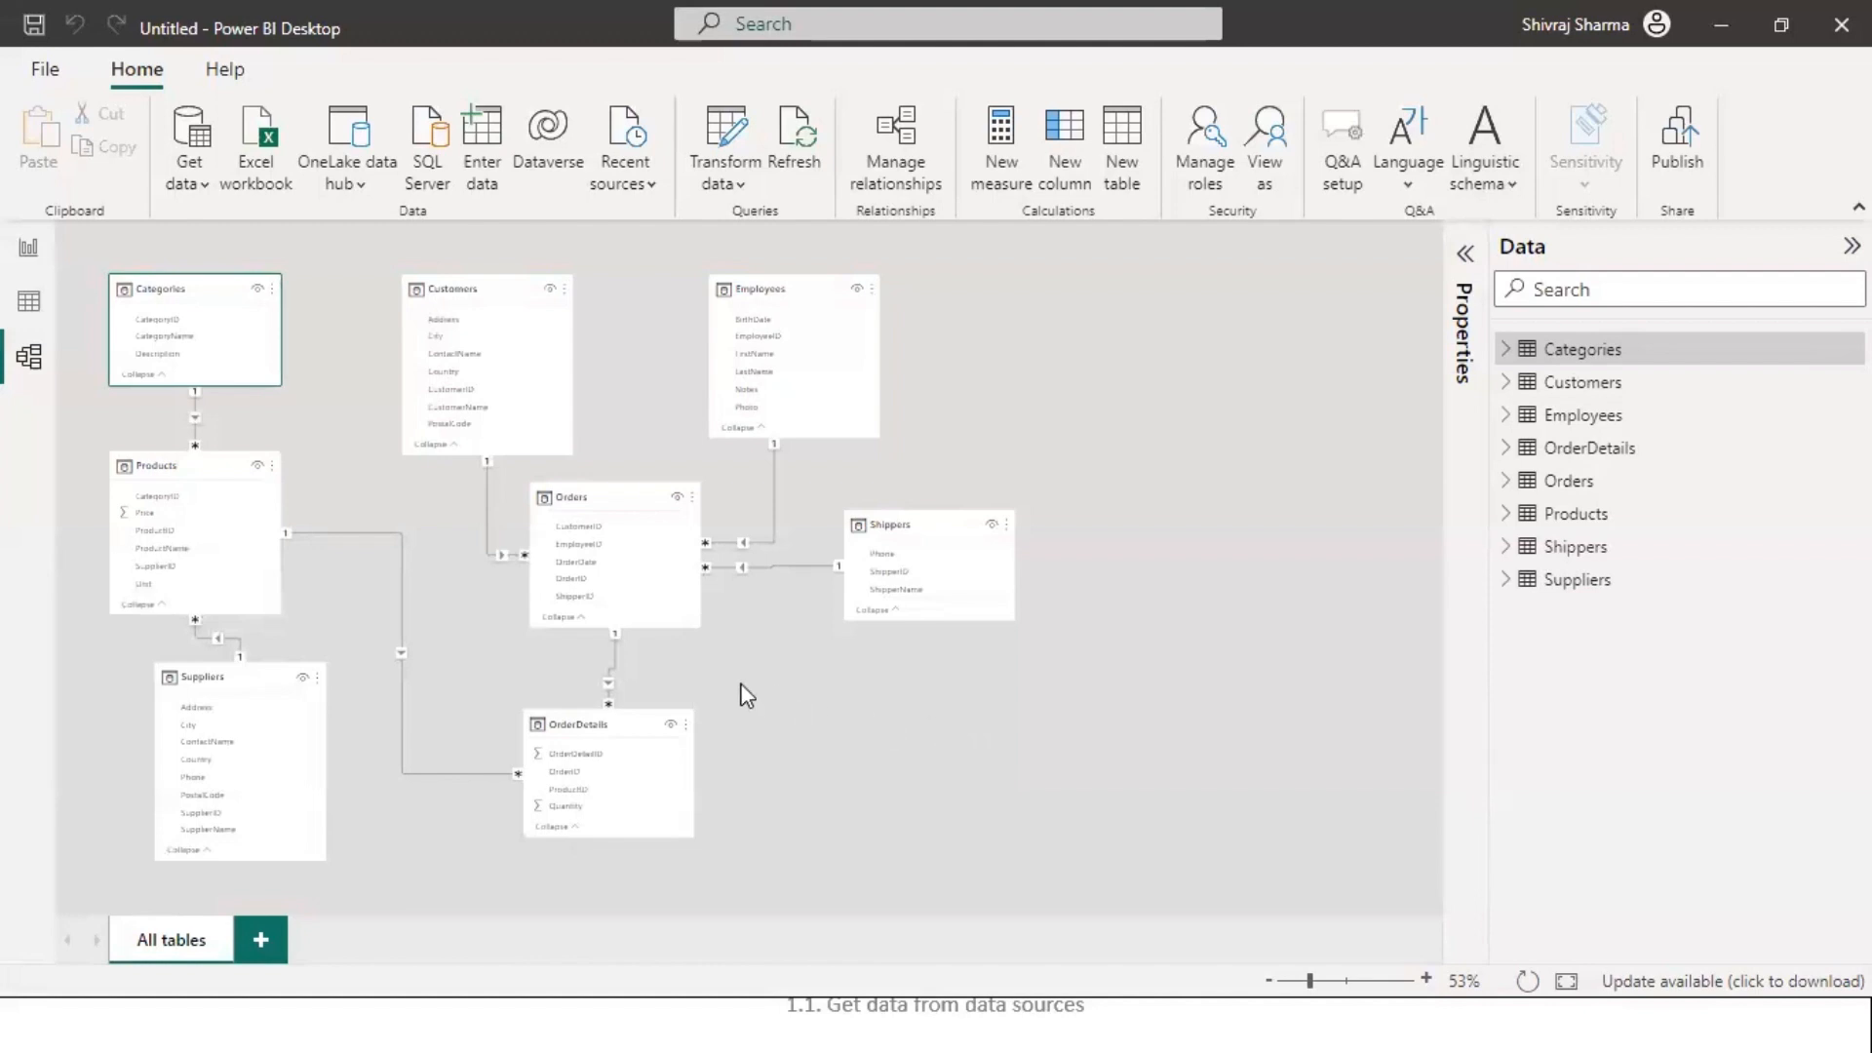
# - Examine the relationships between the eight tables in the model view at a closer zoom
pyautogui.click(694, 695)
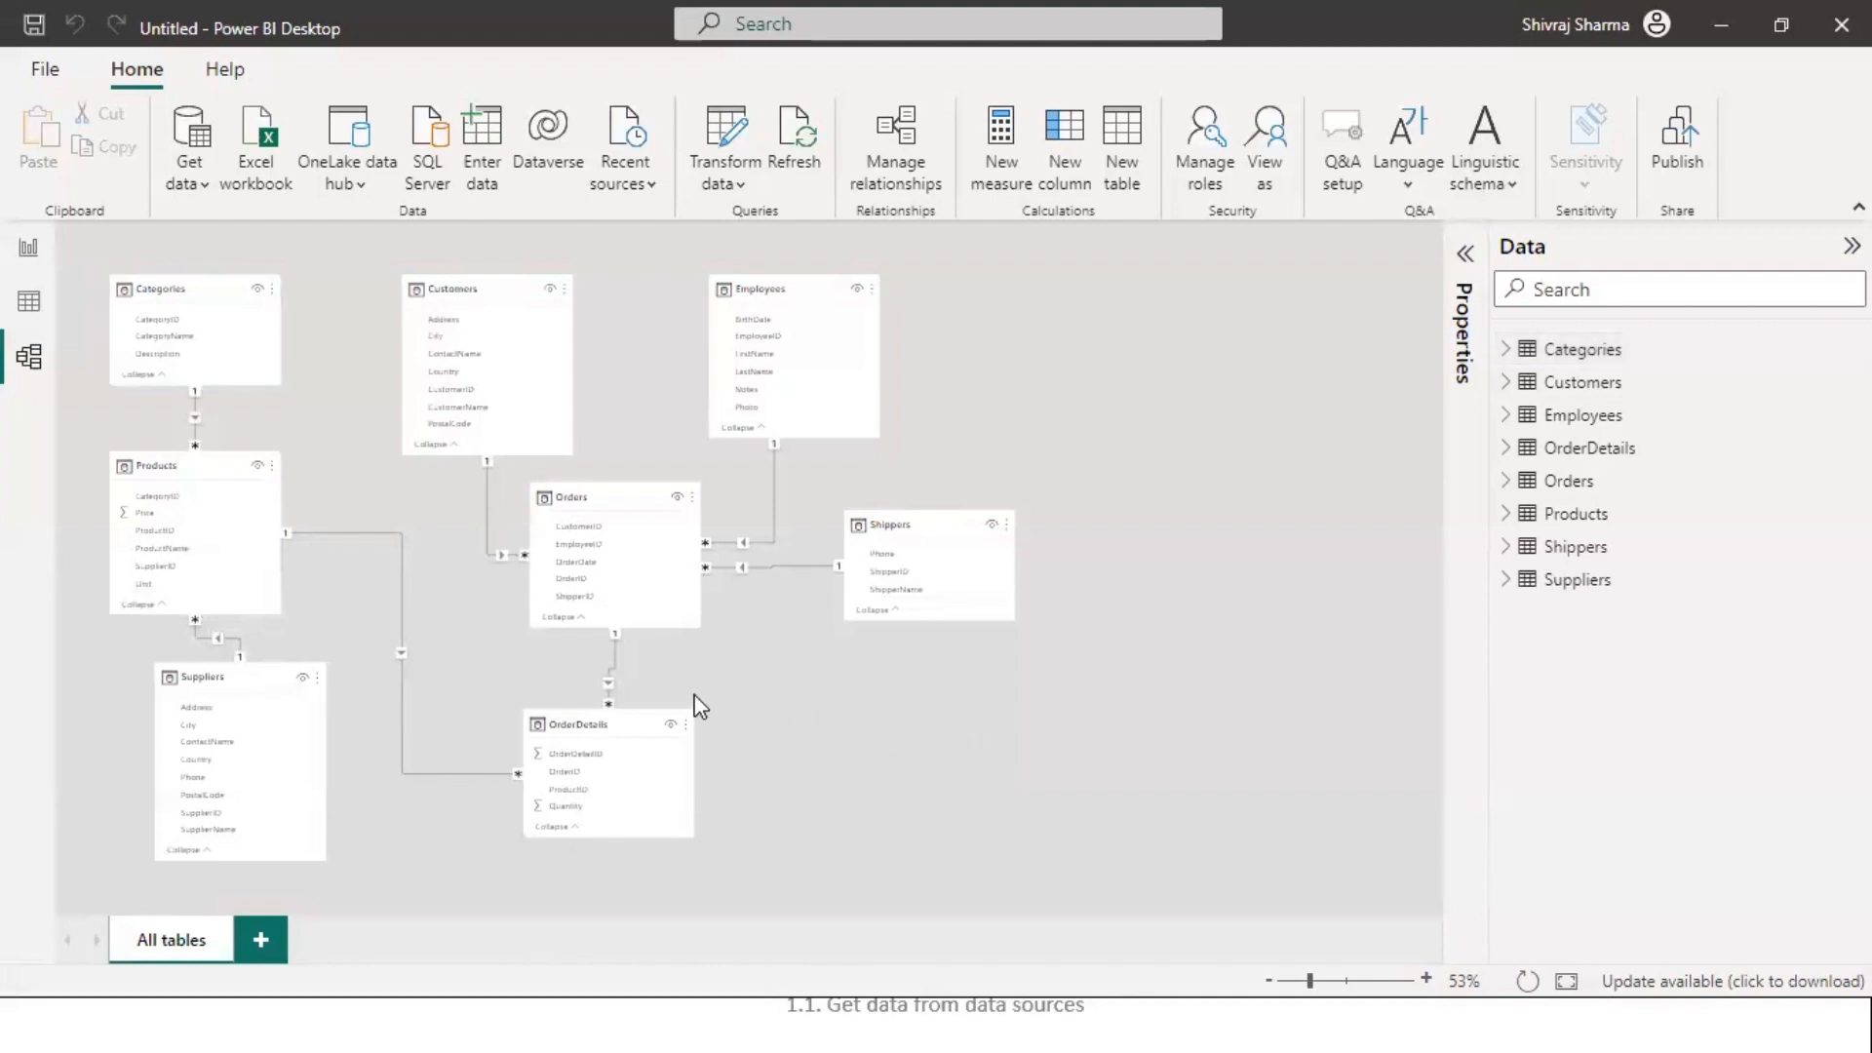
pyautogui.scroll(2, 698, 704)
pyautogui.scroll(2, 698, 704)
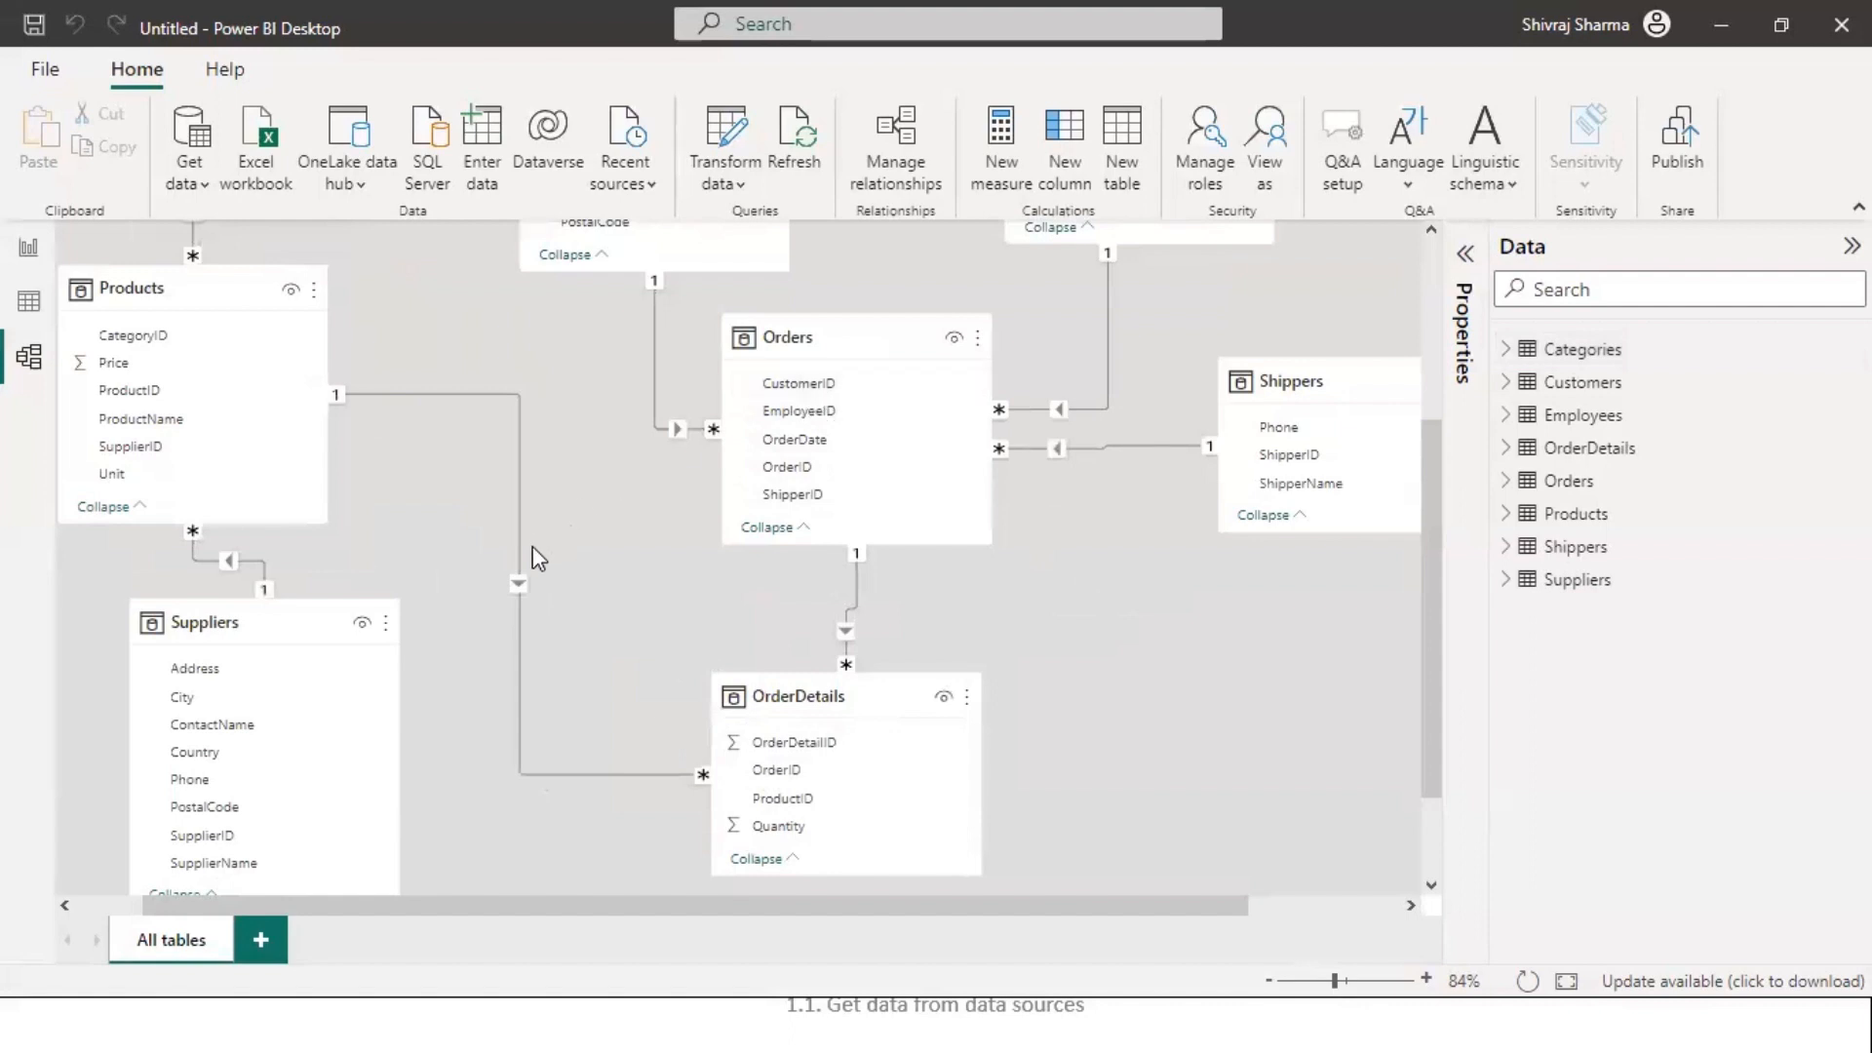
pyautogui.scroll(3, 532, 557)
pyautogui.scroll(2, 532, 558)
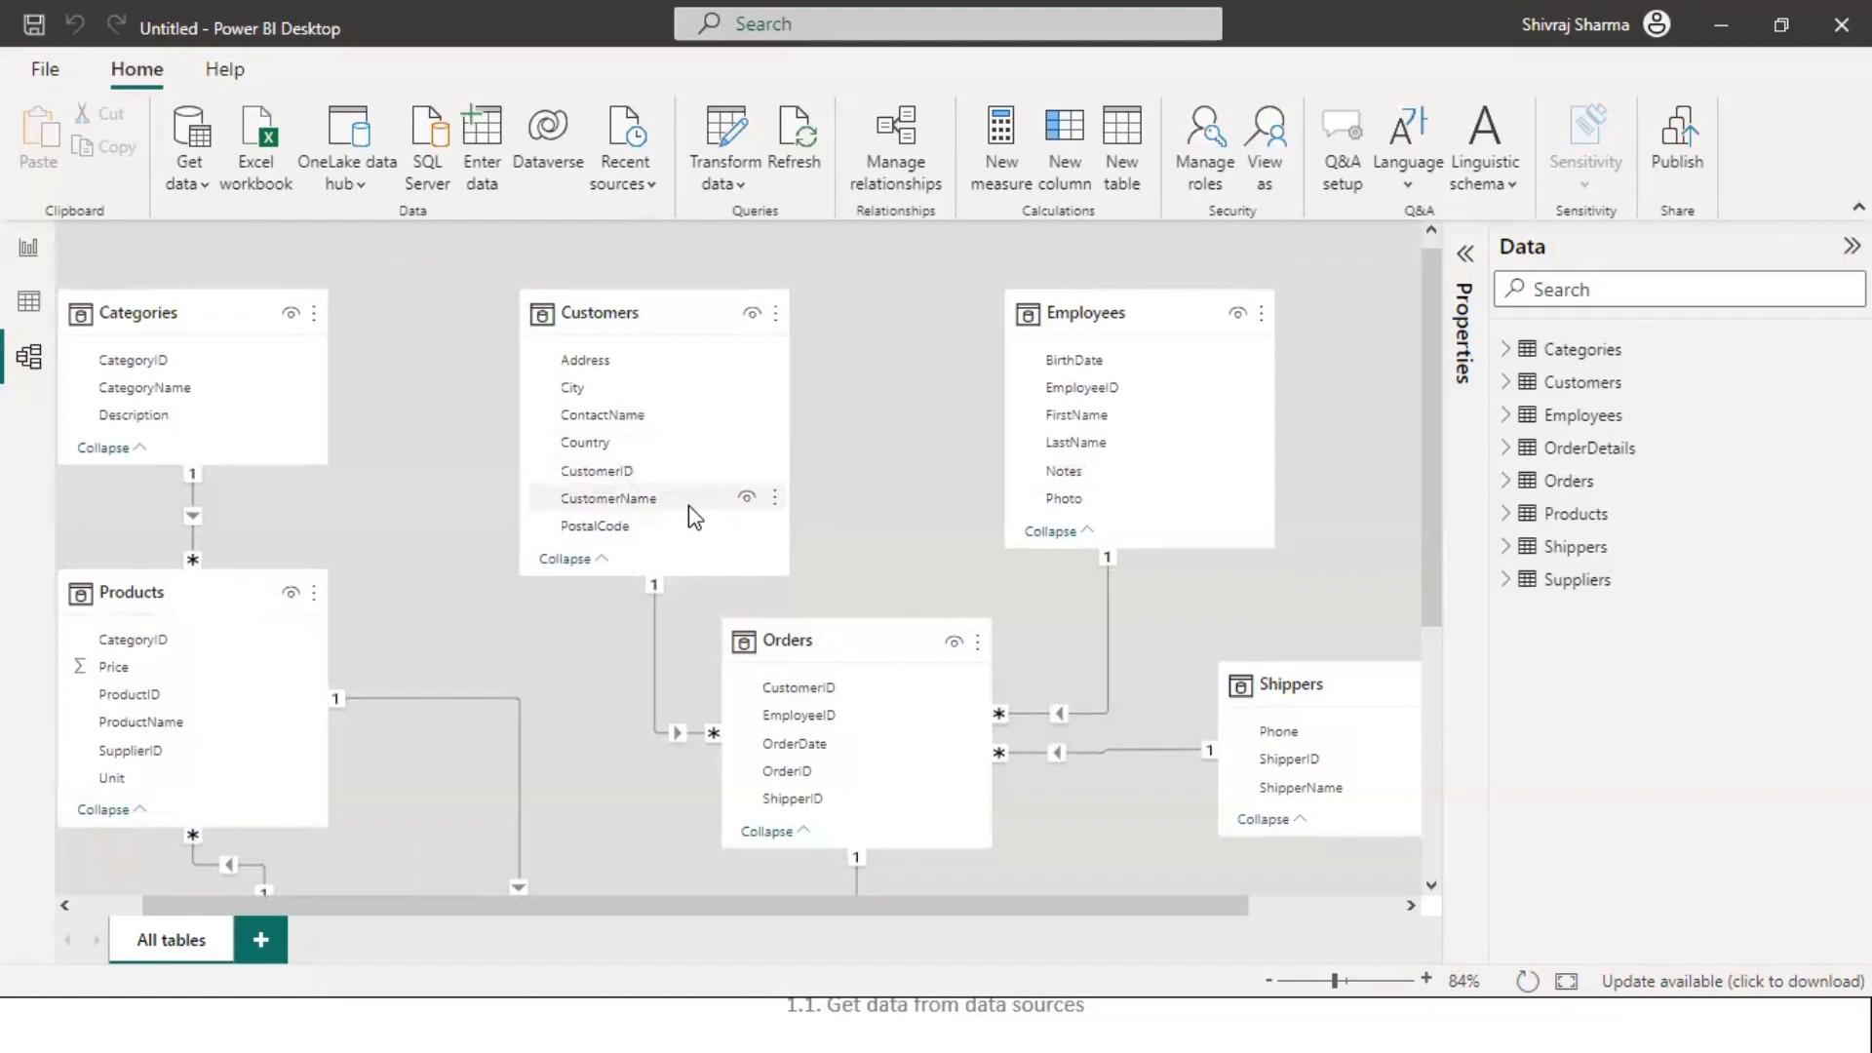
# - Switch to relationship.xlsx in Excel and look over the table names in A2:A9
pyautogui.hotkey('alt', 'Tab')
pyautogui.hotkey('alt', 'Tab')
pyautogui.hotkey('alt', 'Tab')
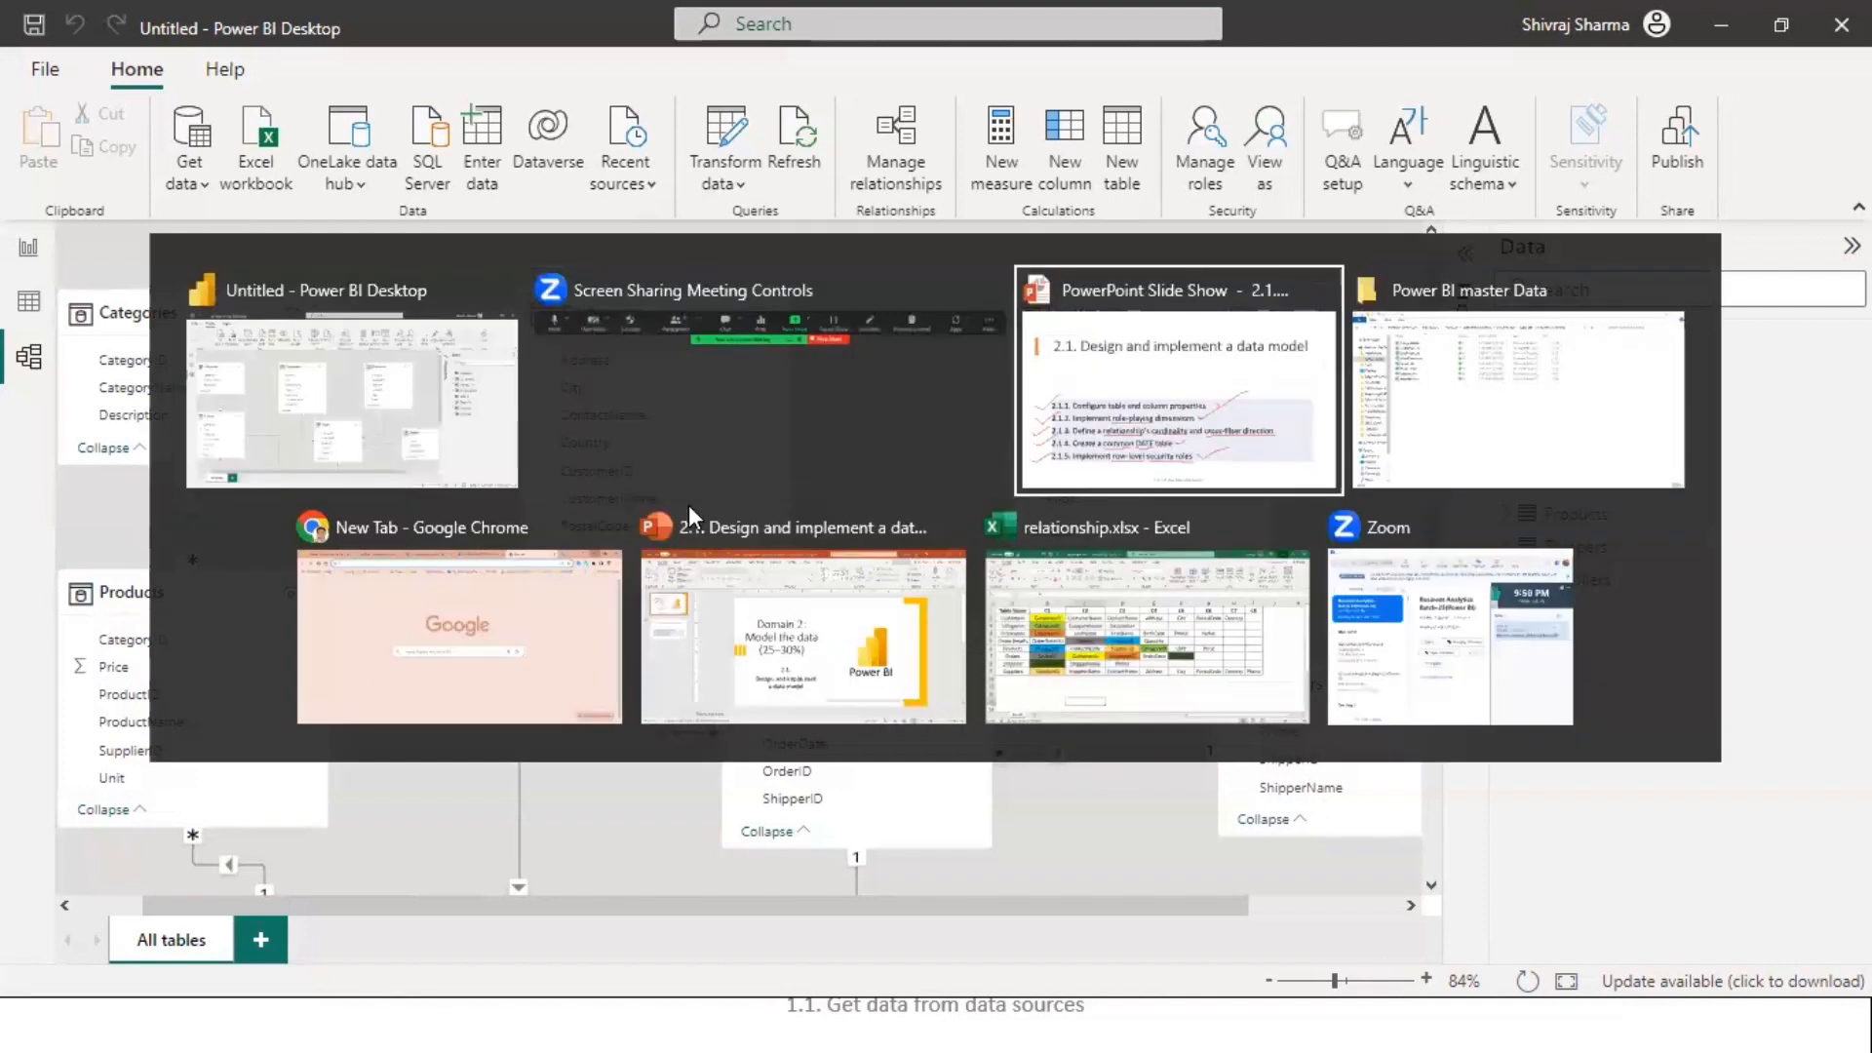
pyautogui.hotkey('alt', 'Tab')
pyautogui.hotkey('alt', 'Tab')
pyautogui.hotkey('alt', 'Tab')
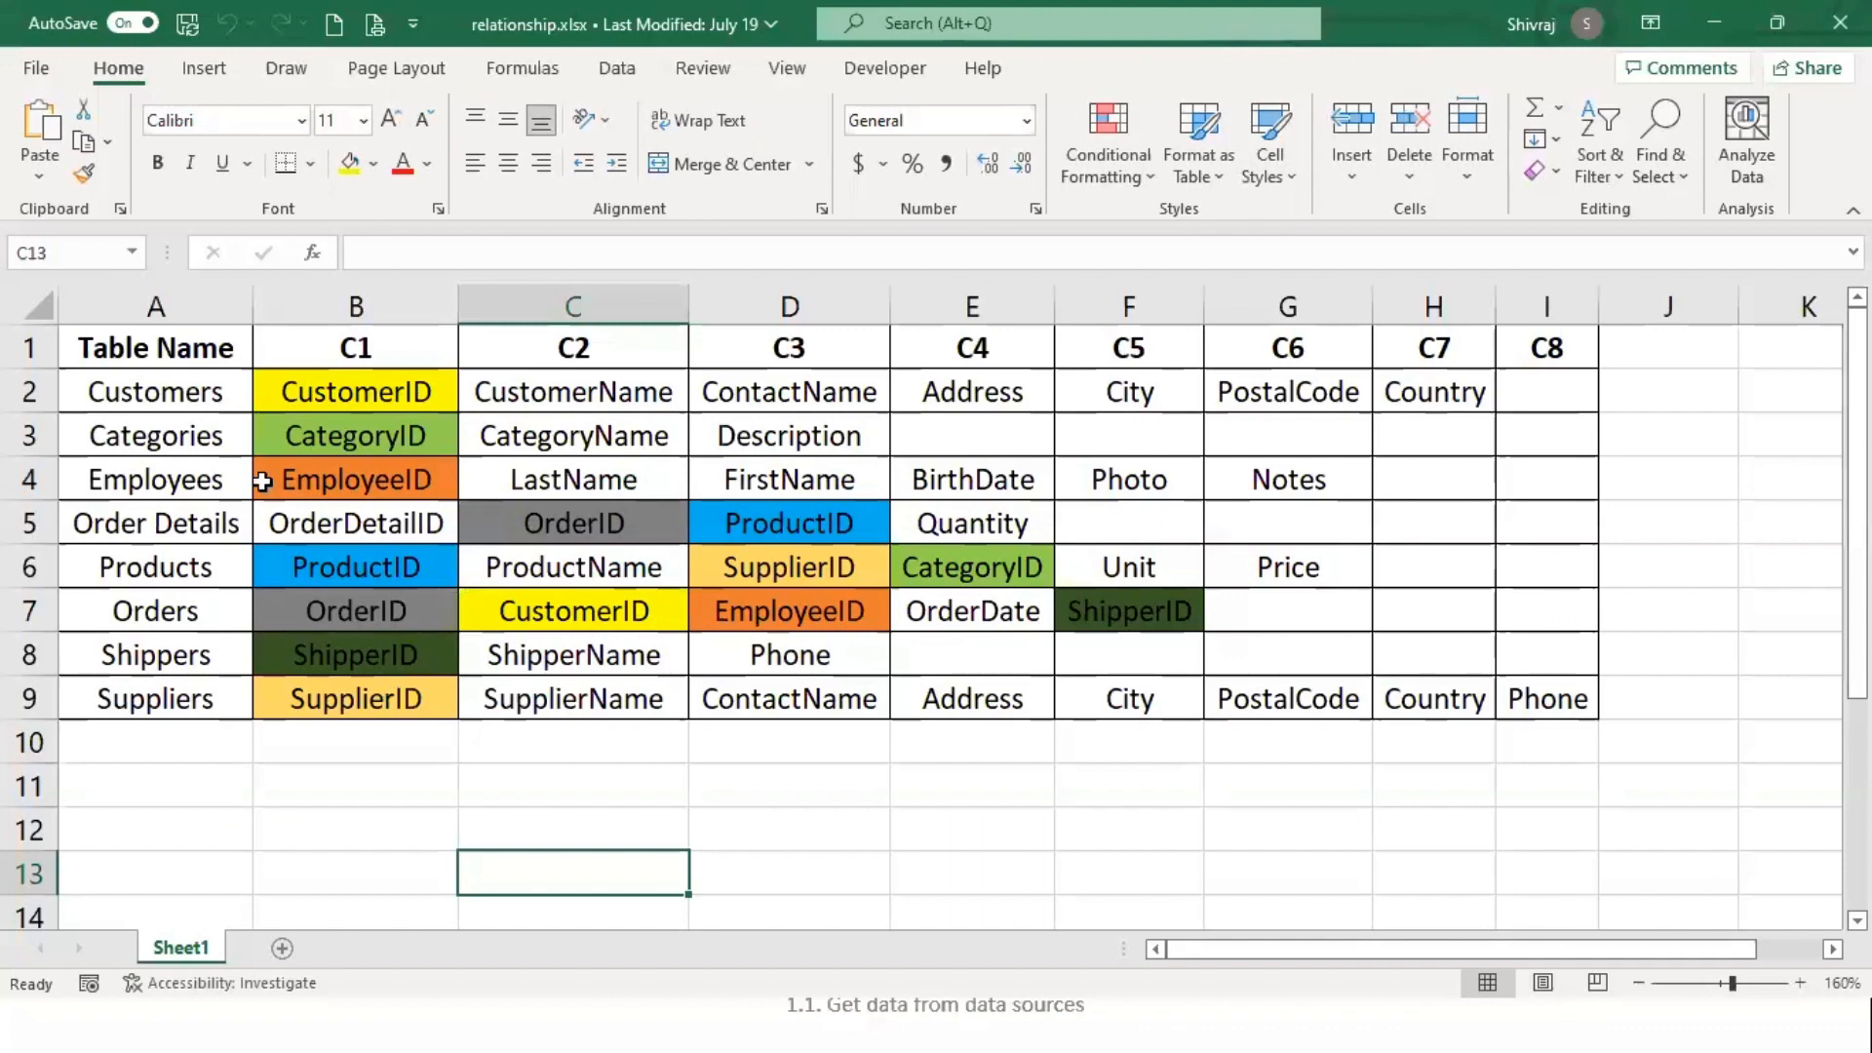
pyautogui.moveTo(209, 390); pyautogui.dragTo(189, 704)
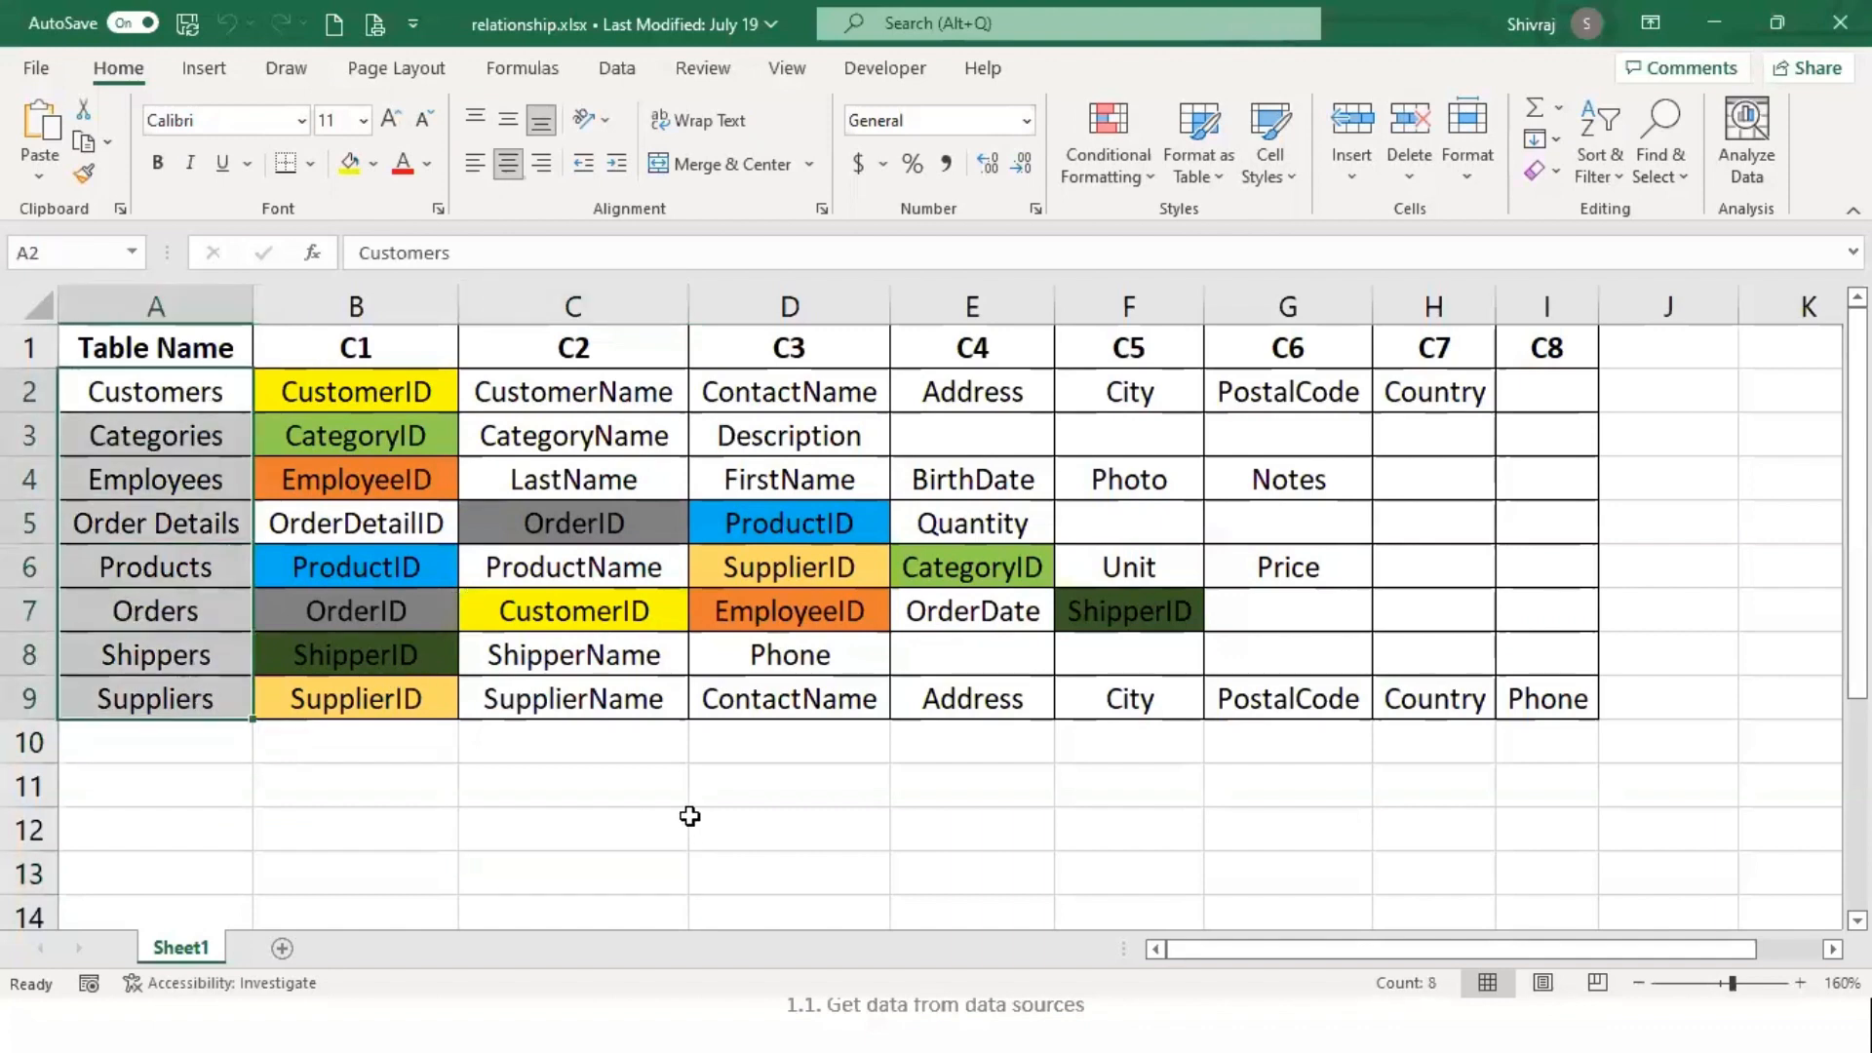
pyautogui.click(687, 817)
# - Trace the OrderID, CustomerID, EmployeeID and ShipperID keys of the Orders row to their matching cells in the other table rows
pyautogui.moveTo(90, 611); pyautogui.dragTo(1109, 617)
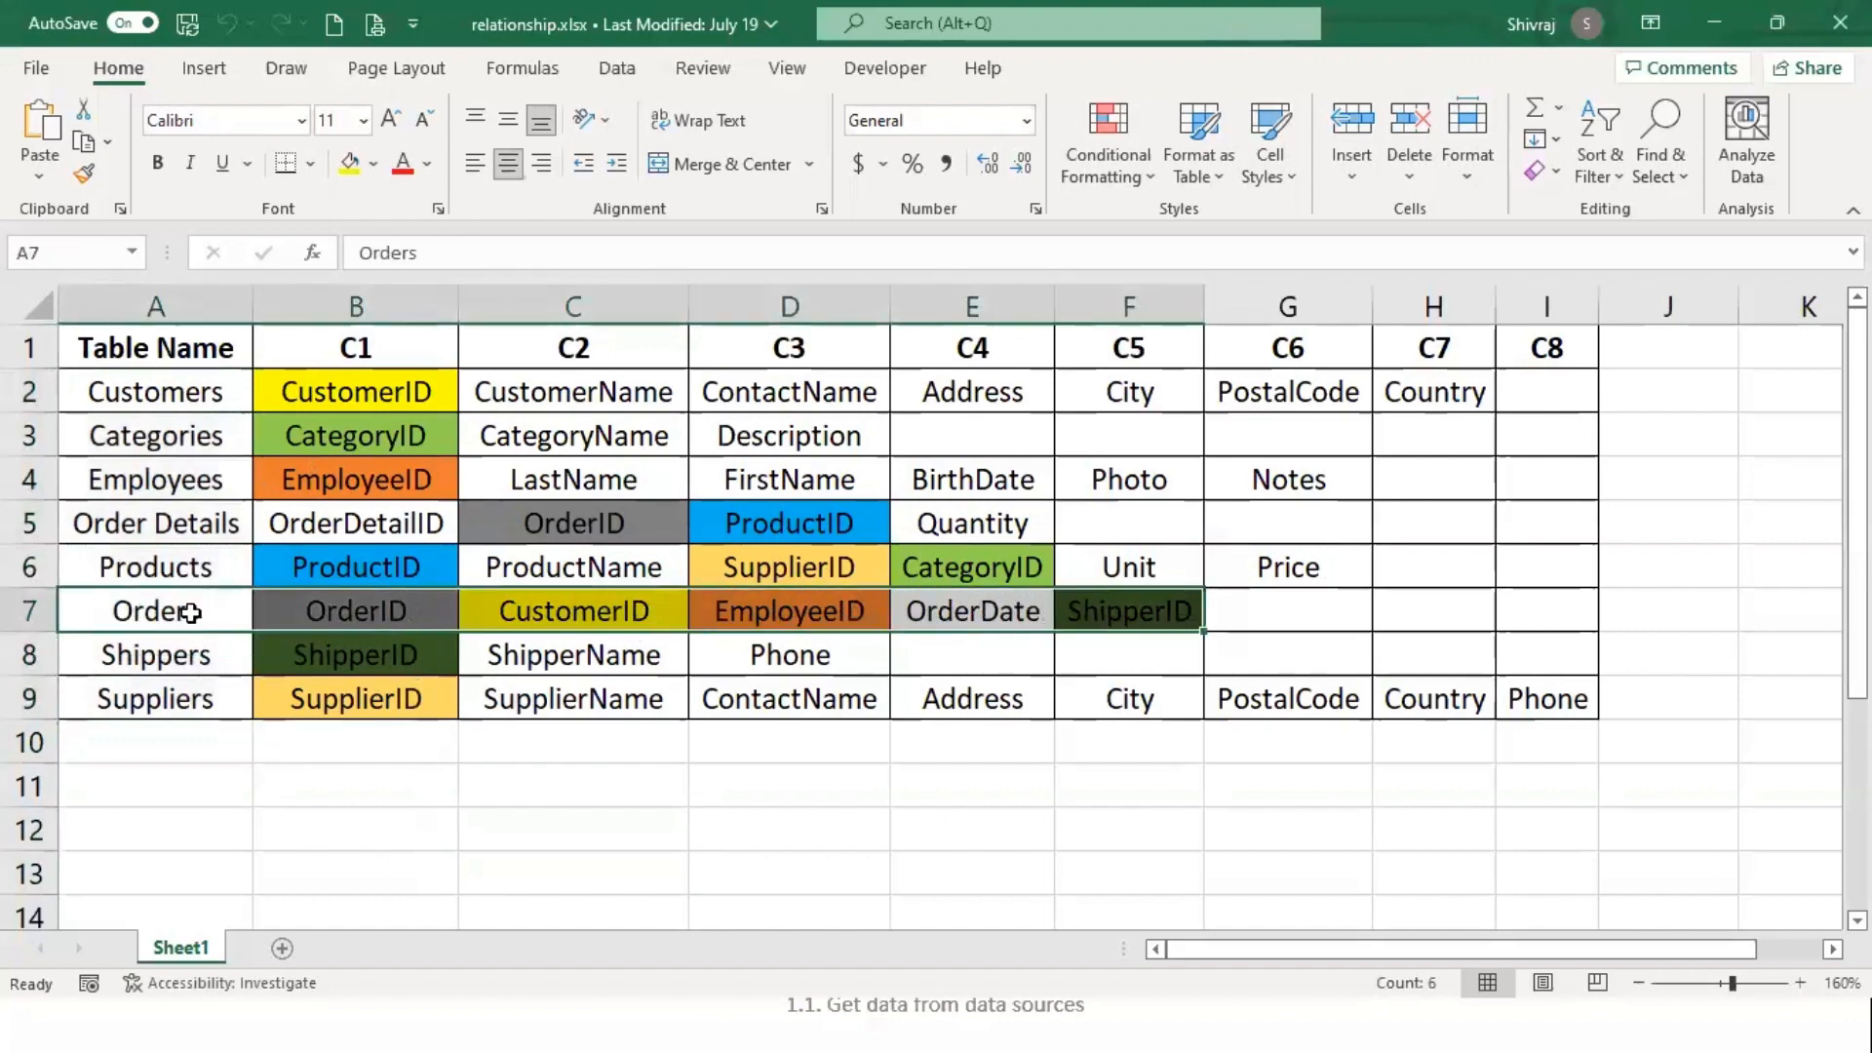
pyautogui.click(416, 612)
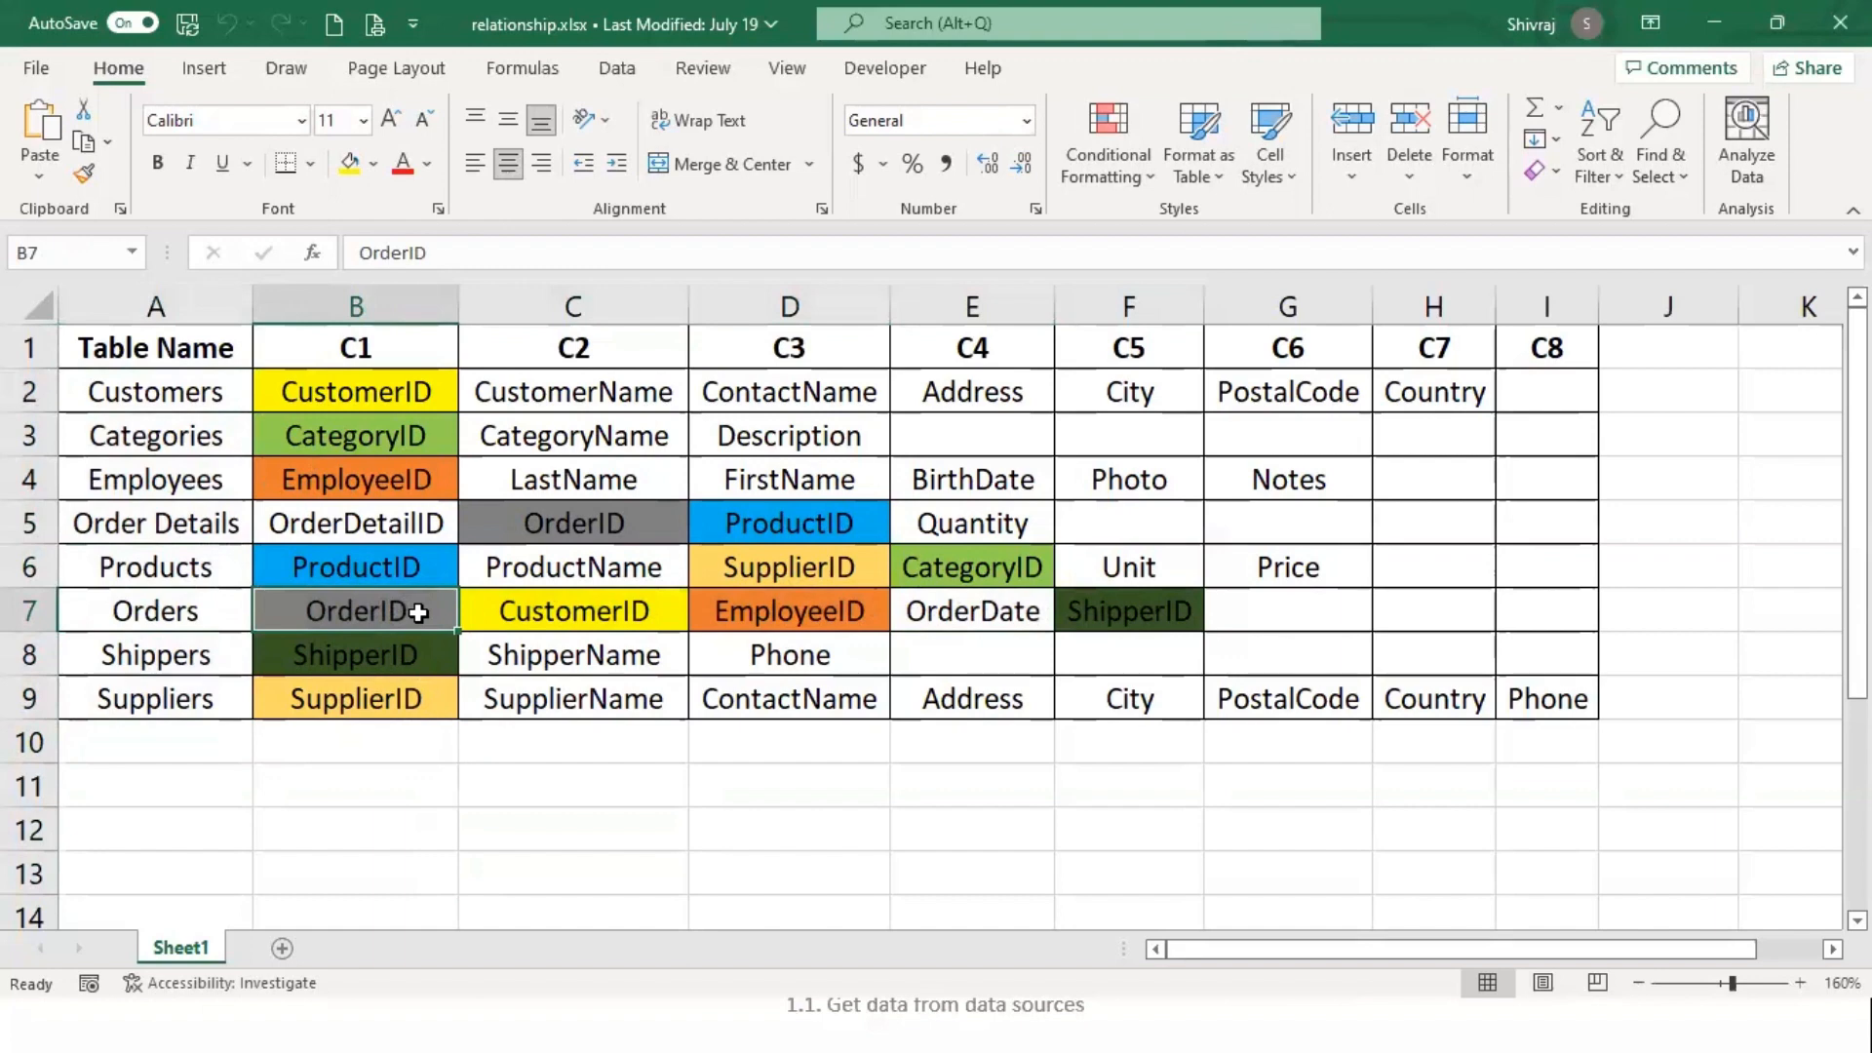
pyautogui.click(616, 525)
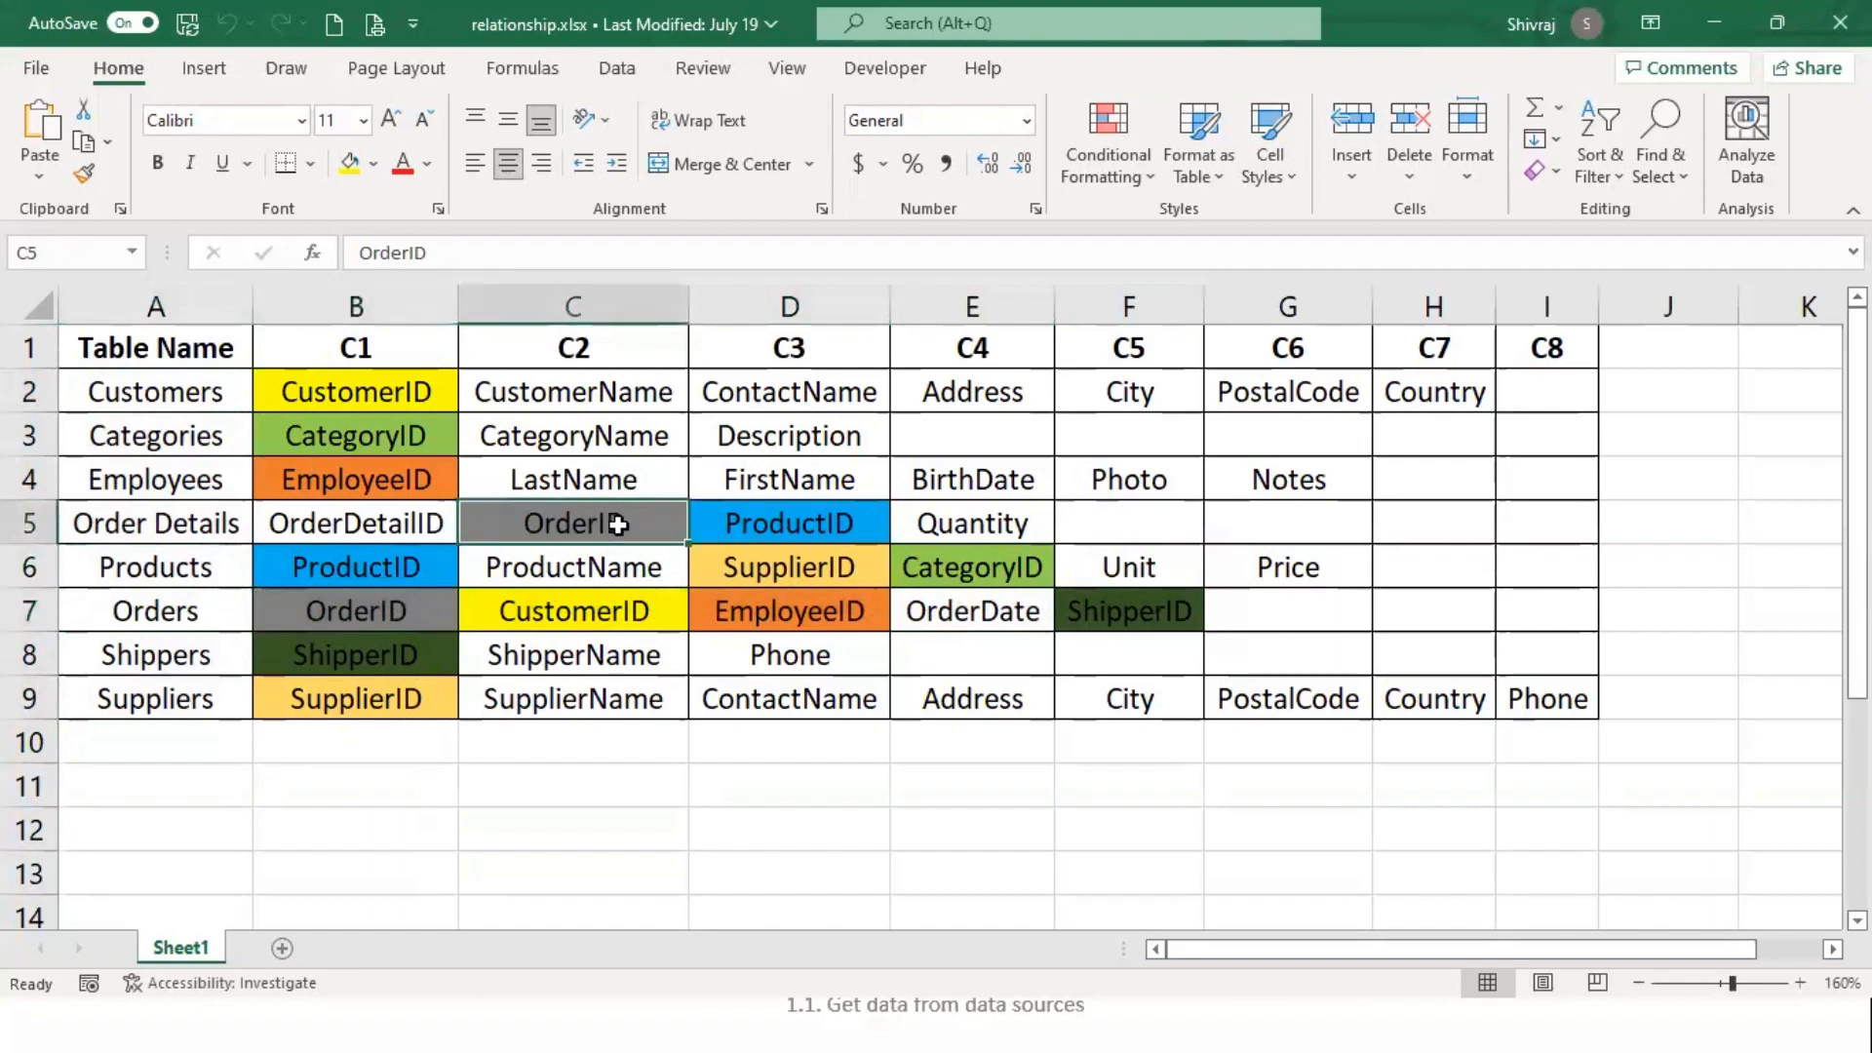
pyautogui.click(646, 613)
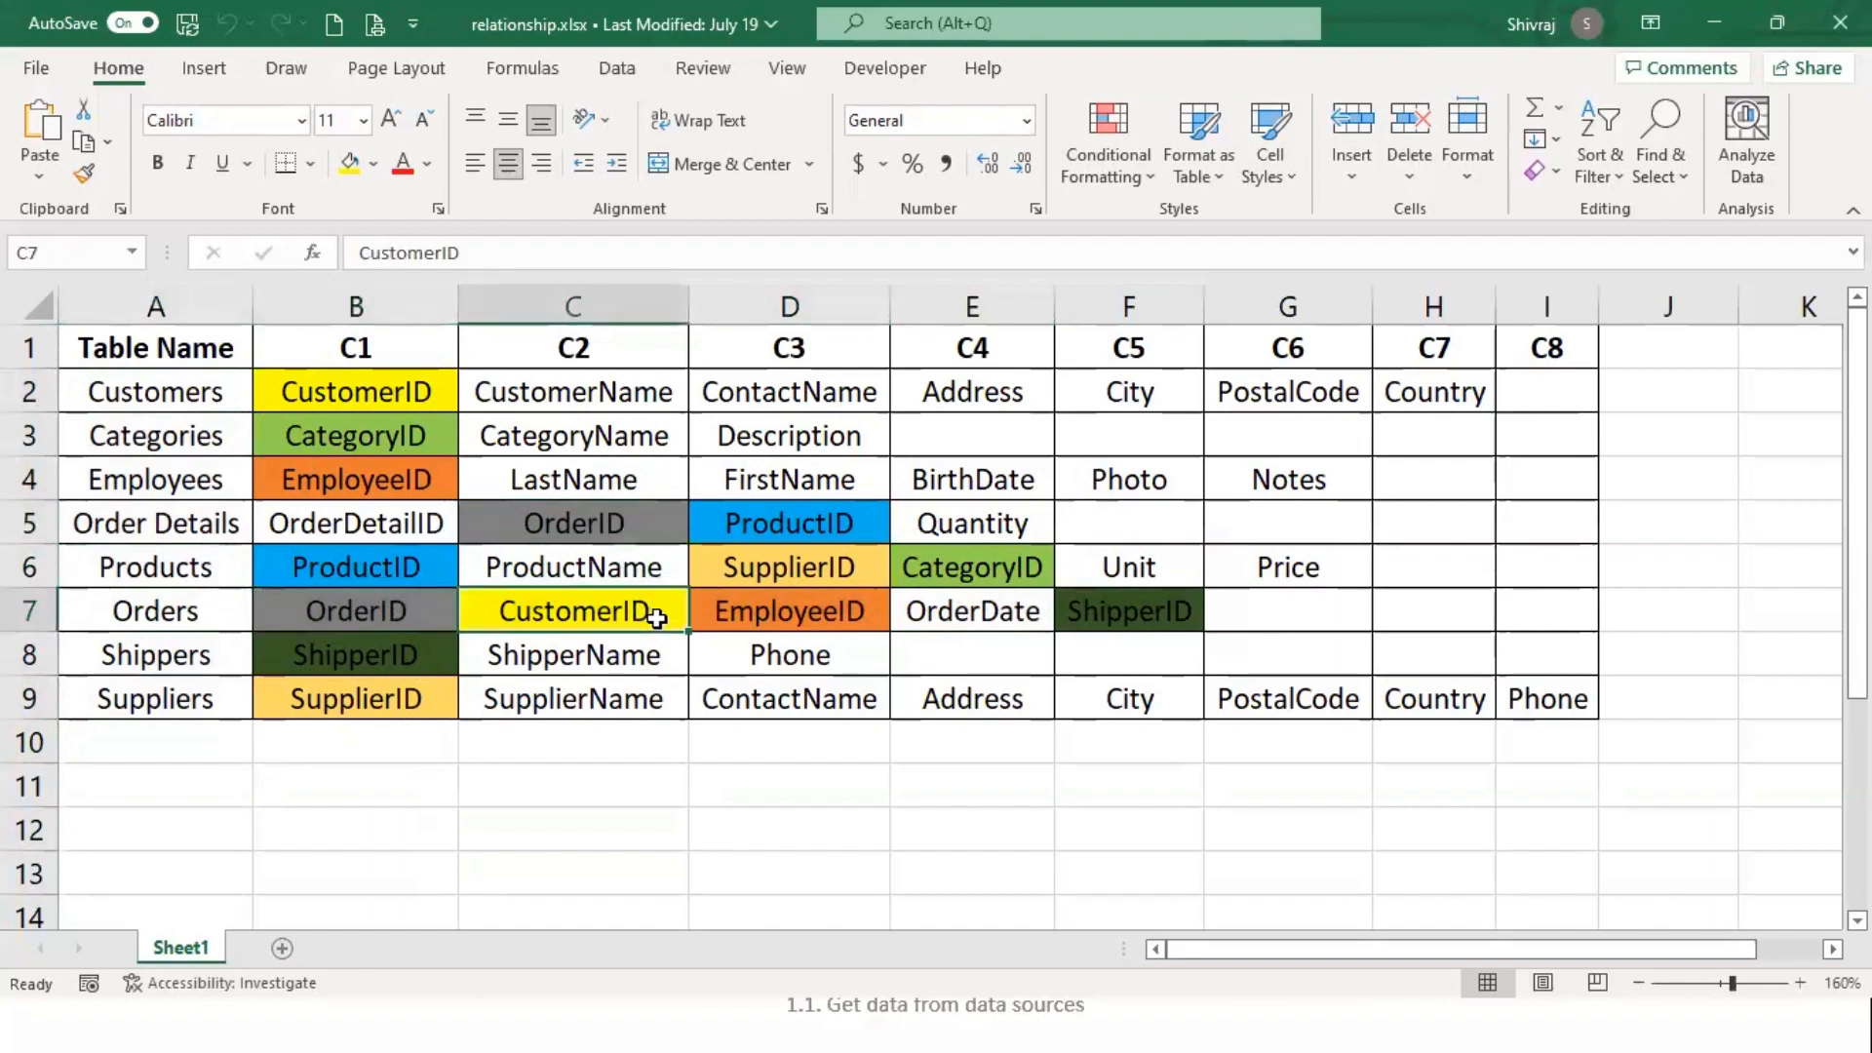
pyautogui.click(345, 388)
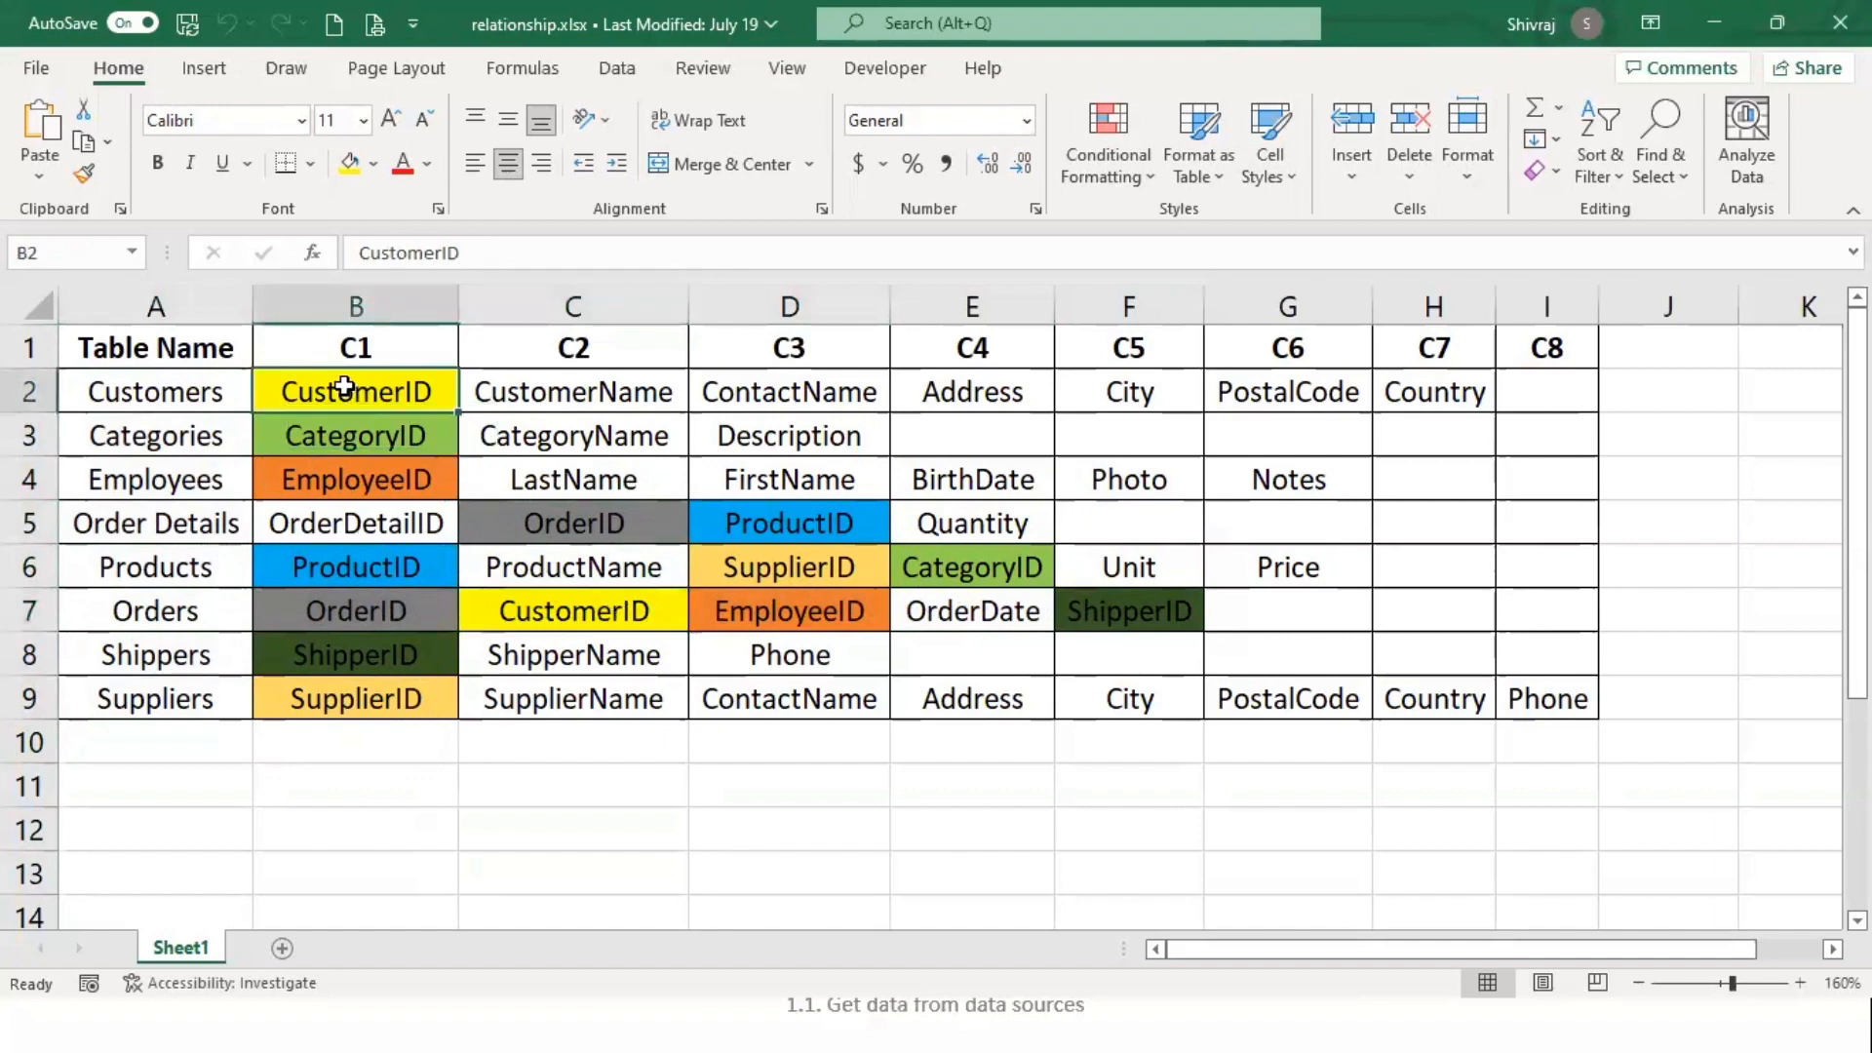
pyautogui.click(831, 623)
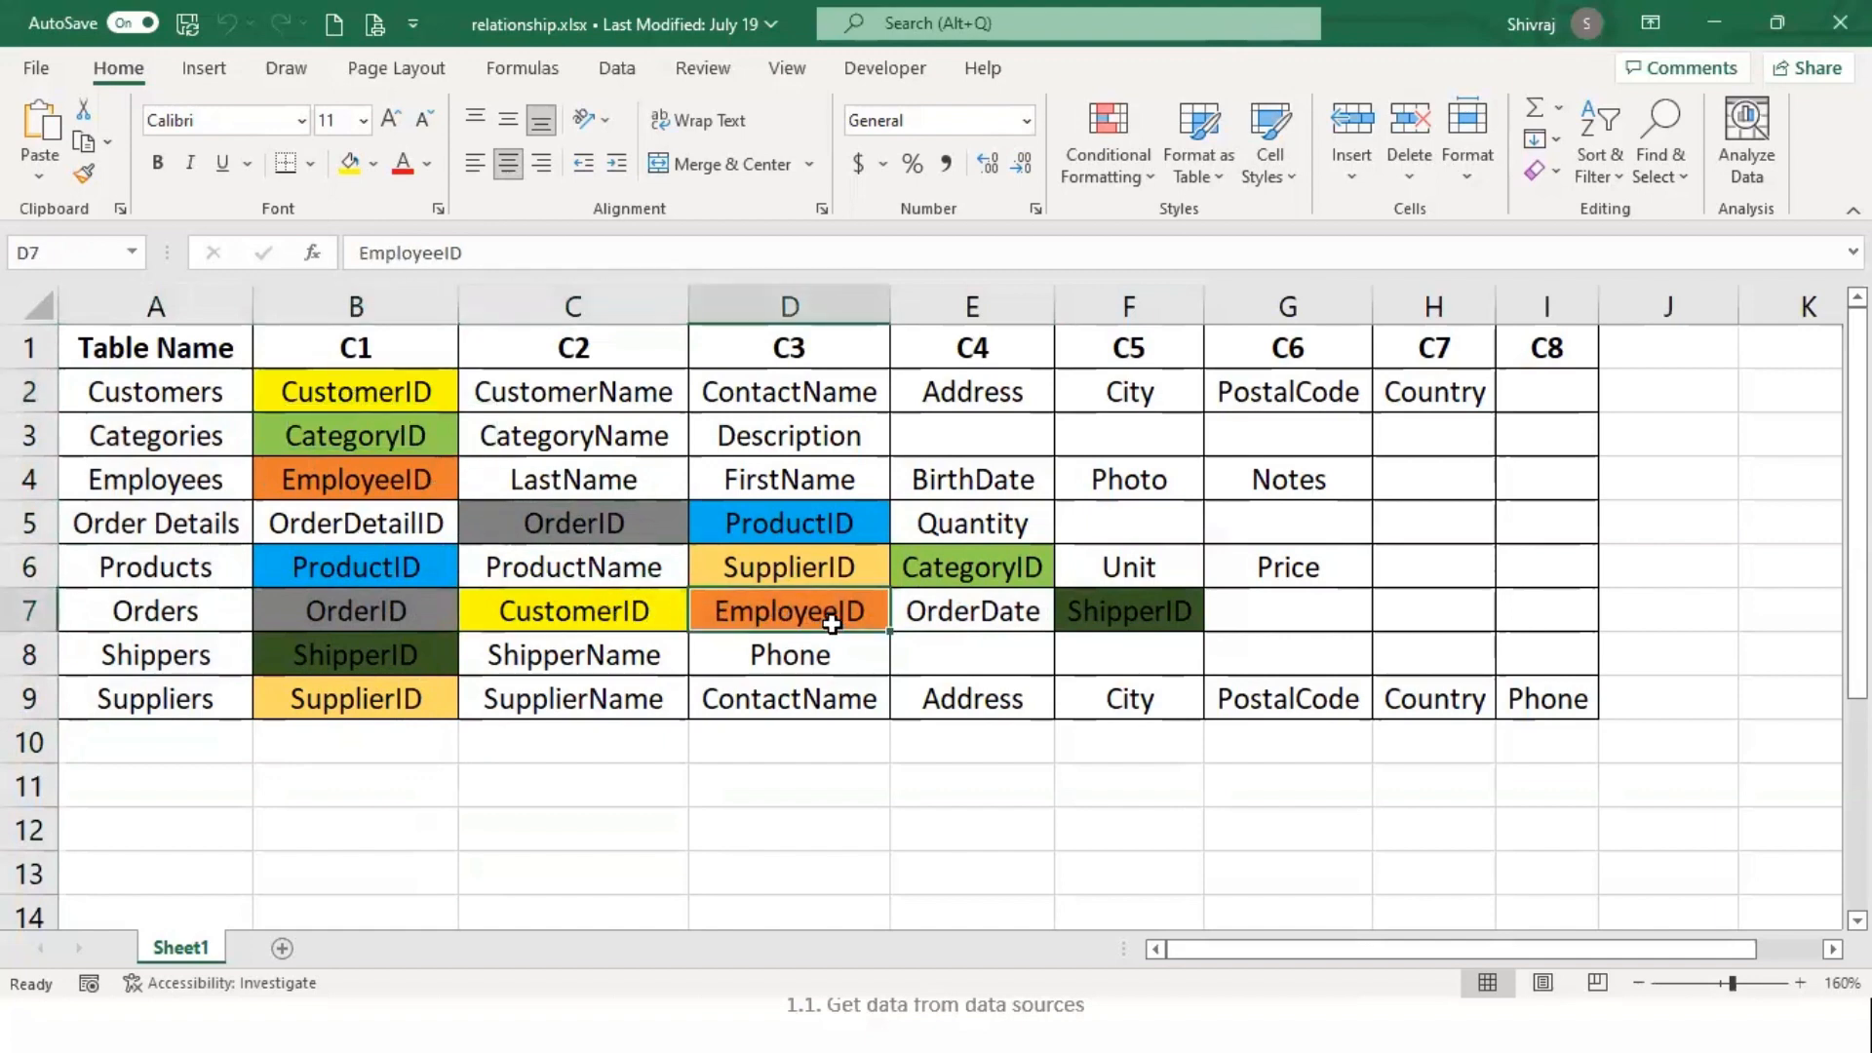
pyautogui.click(345, 479)
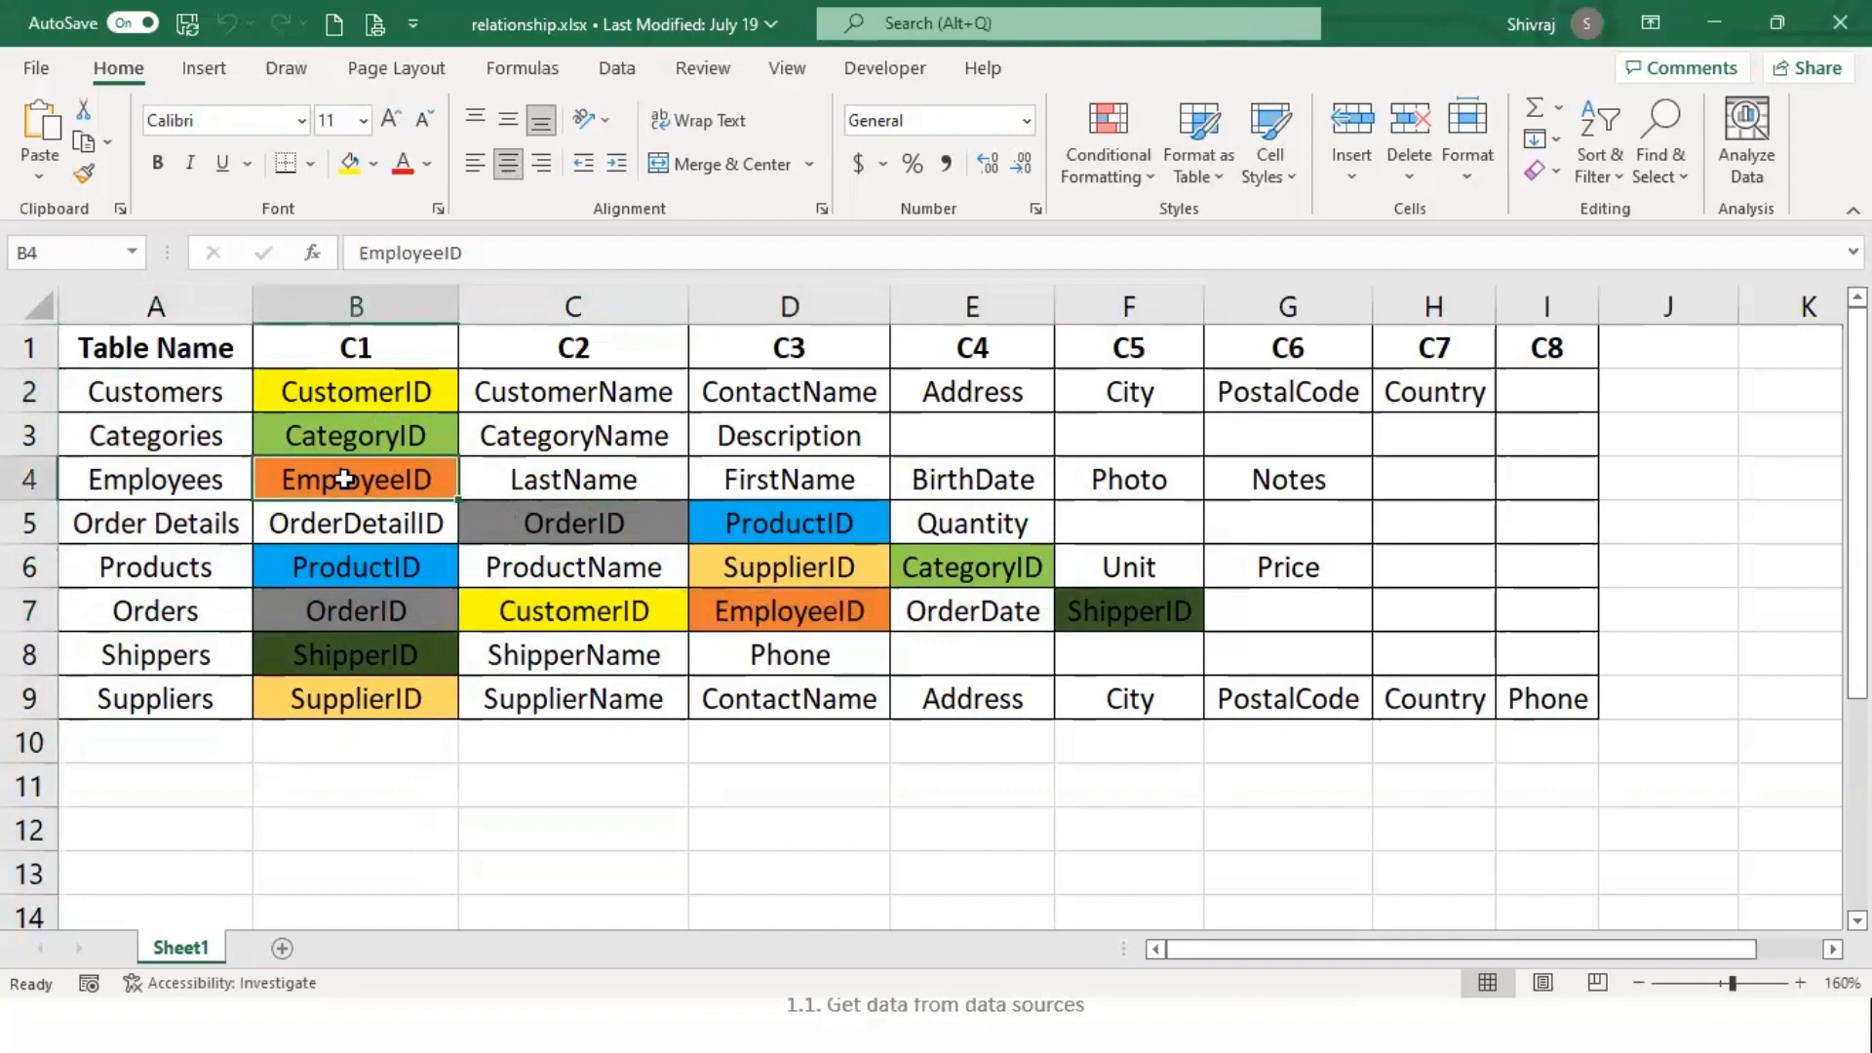
pyautogui.click(1184, 614)
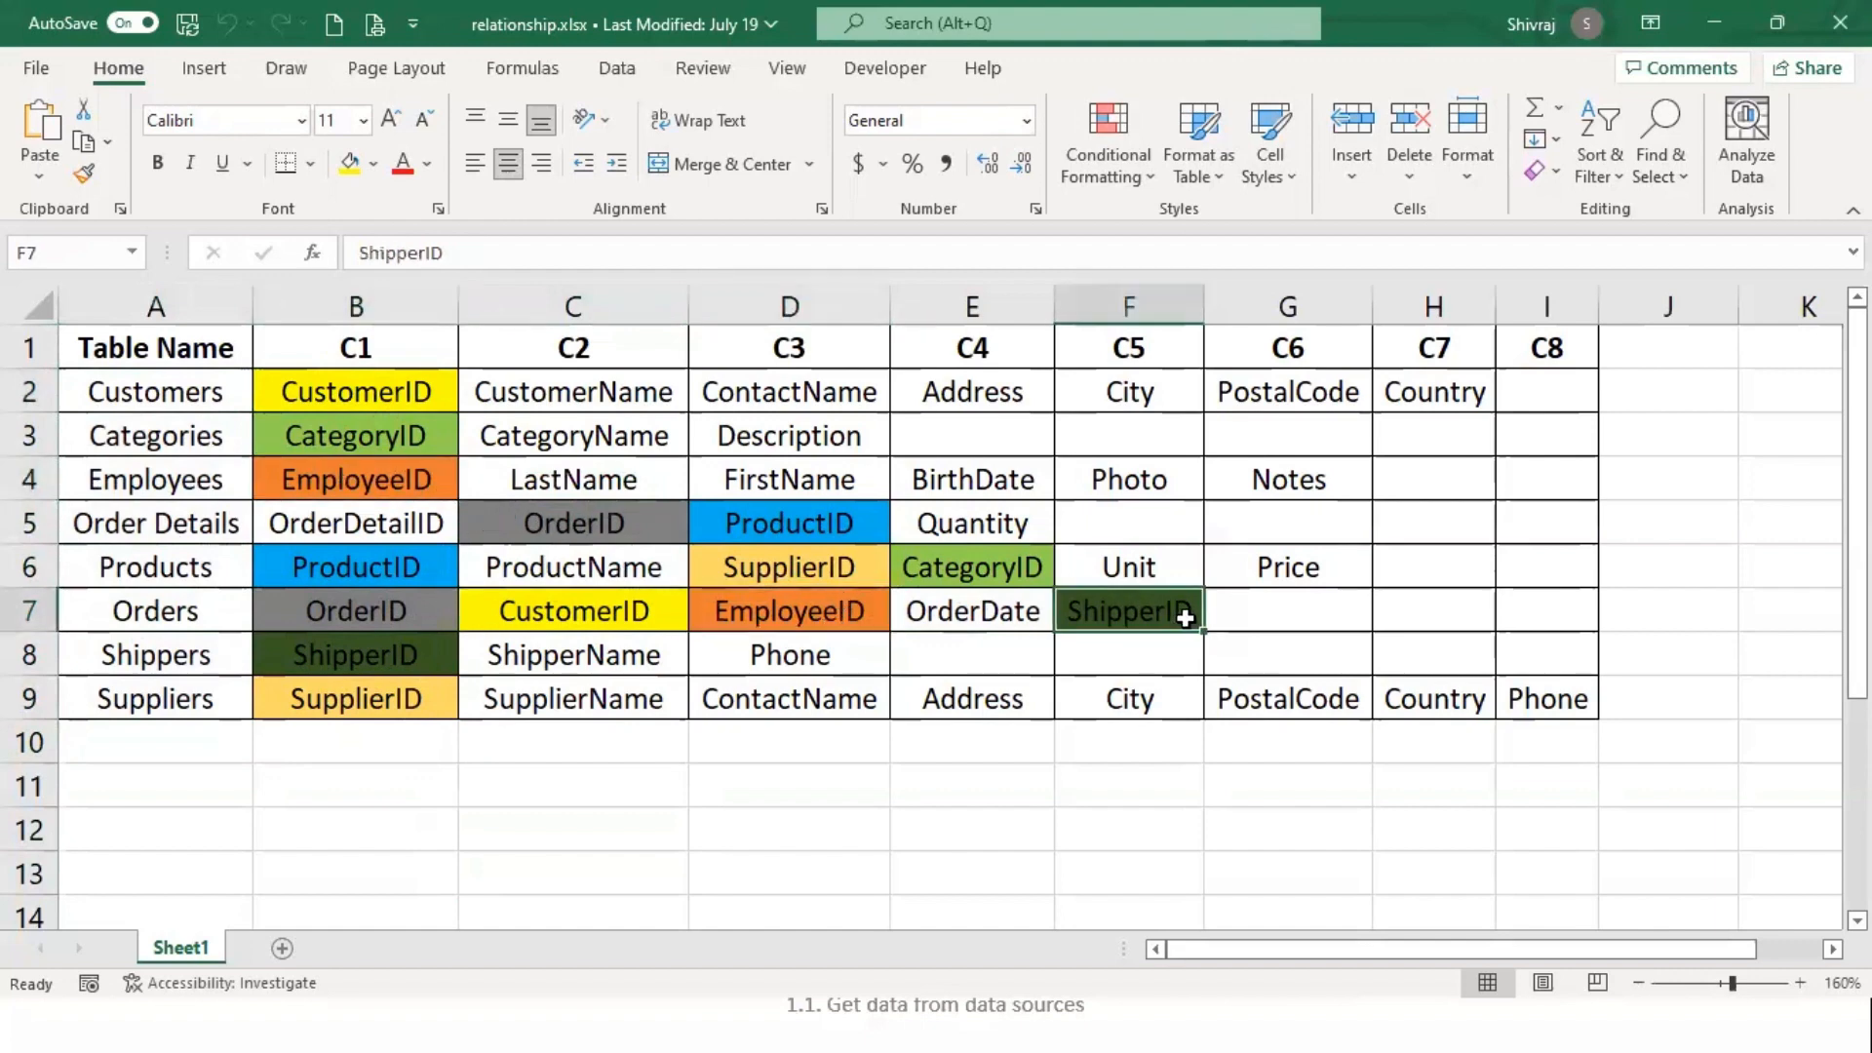
pyautogui.click(393, 663)
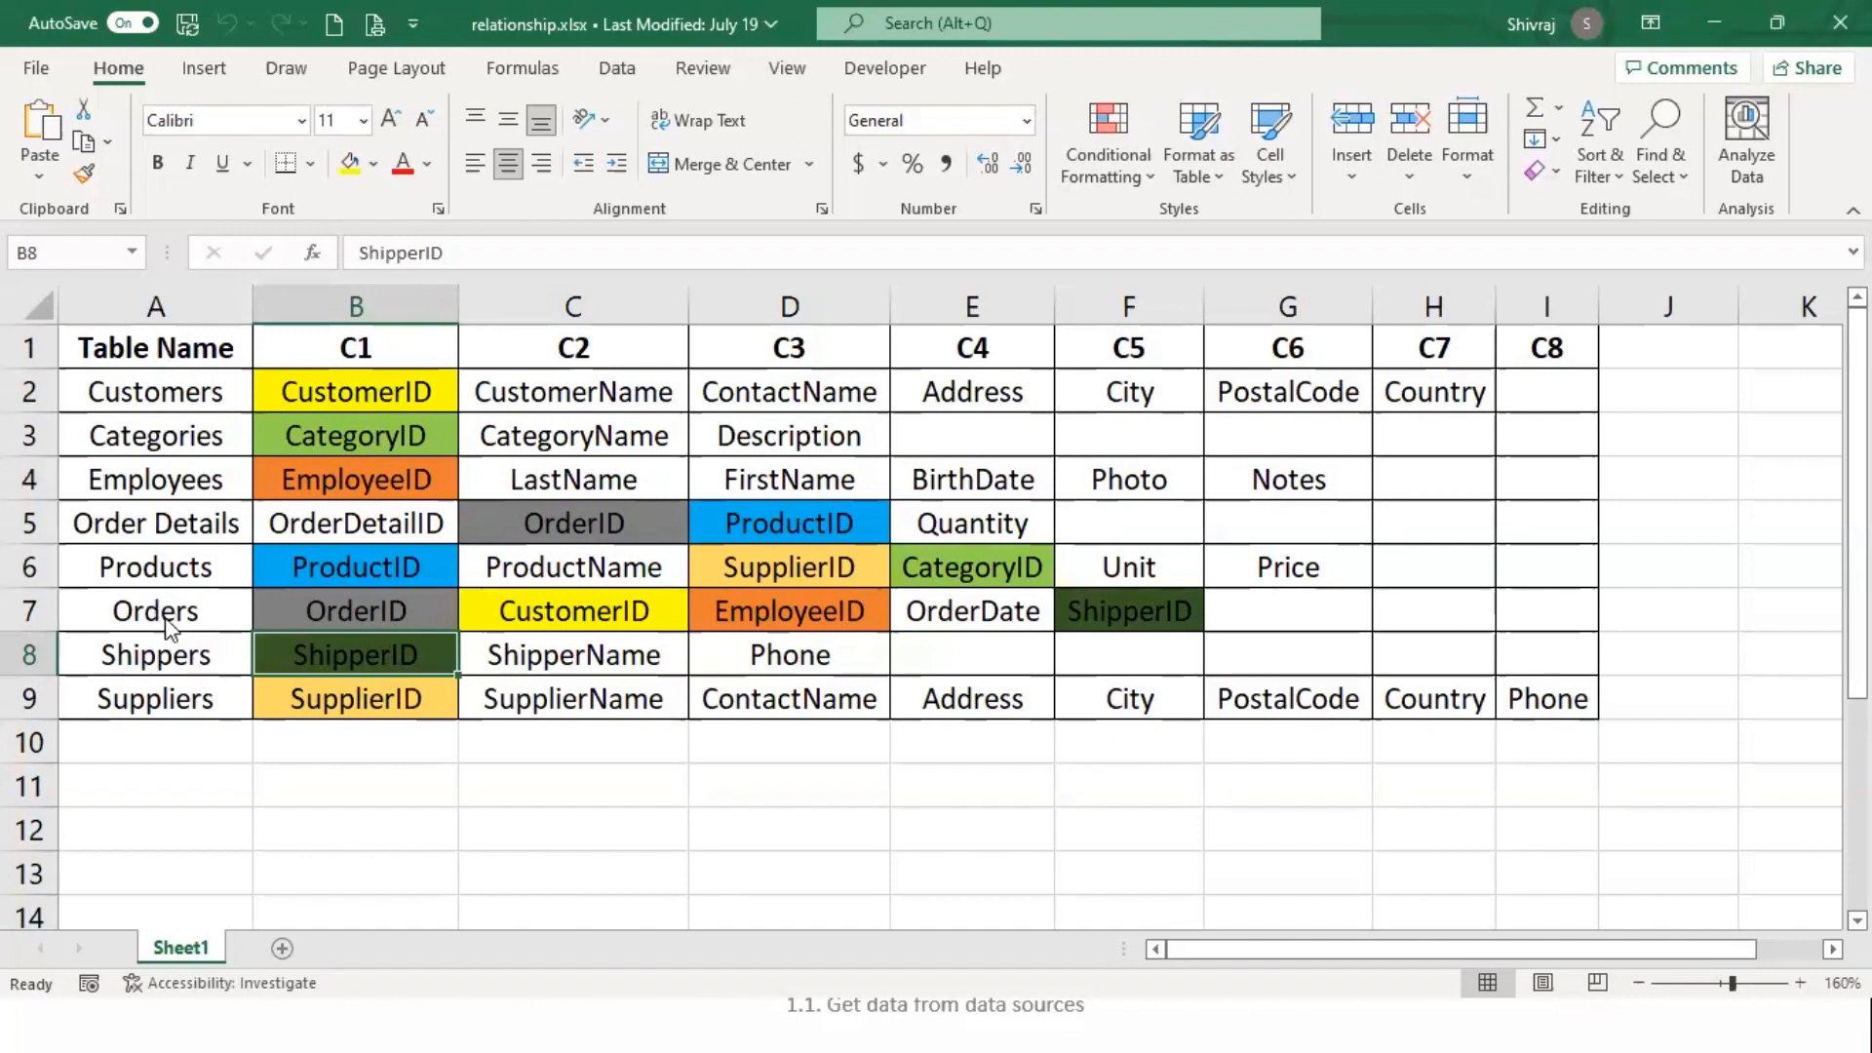
# - Look over the table relationships in the Power BI model, and compare them with the ProductID and OrderID keys in relationship.xlsx
pyautogui.hotkey('alt', 'Tab')
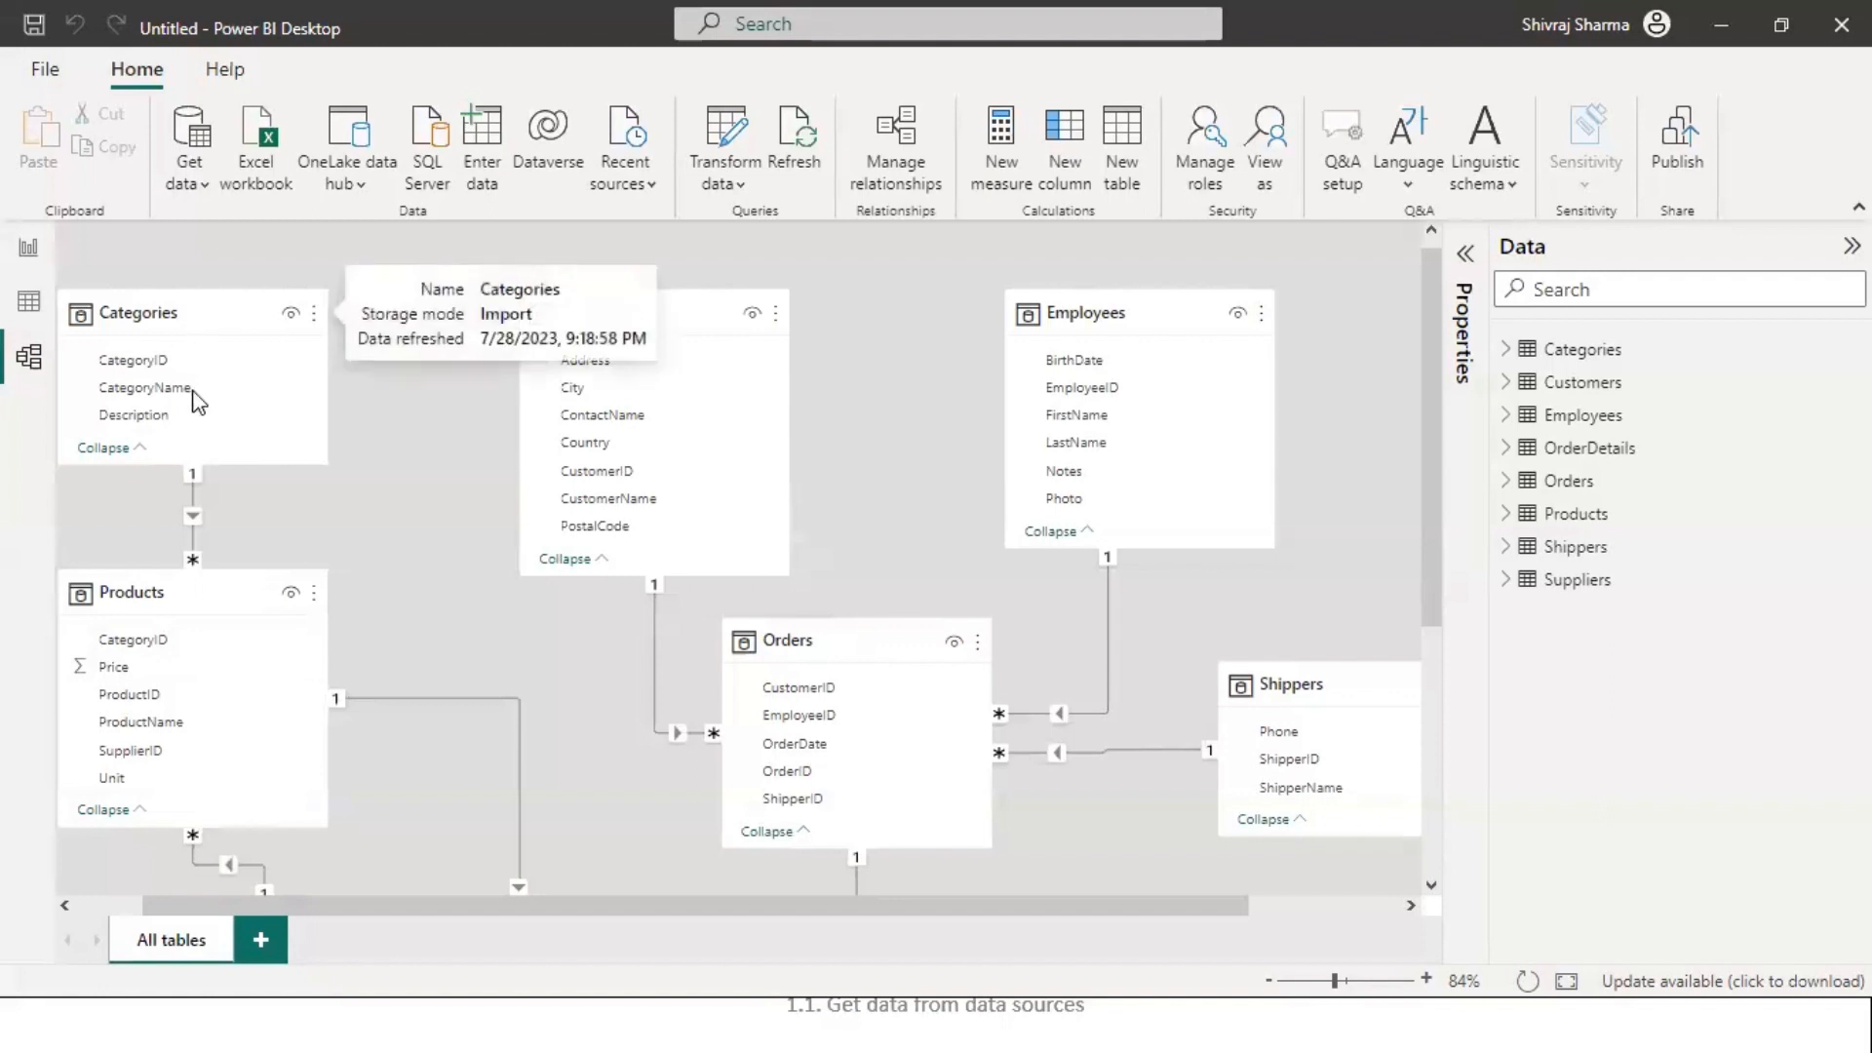
pyautogui.scroll(-3, 223, 658)
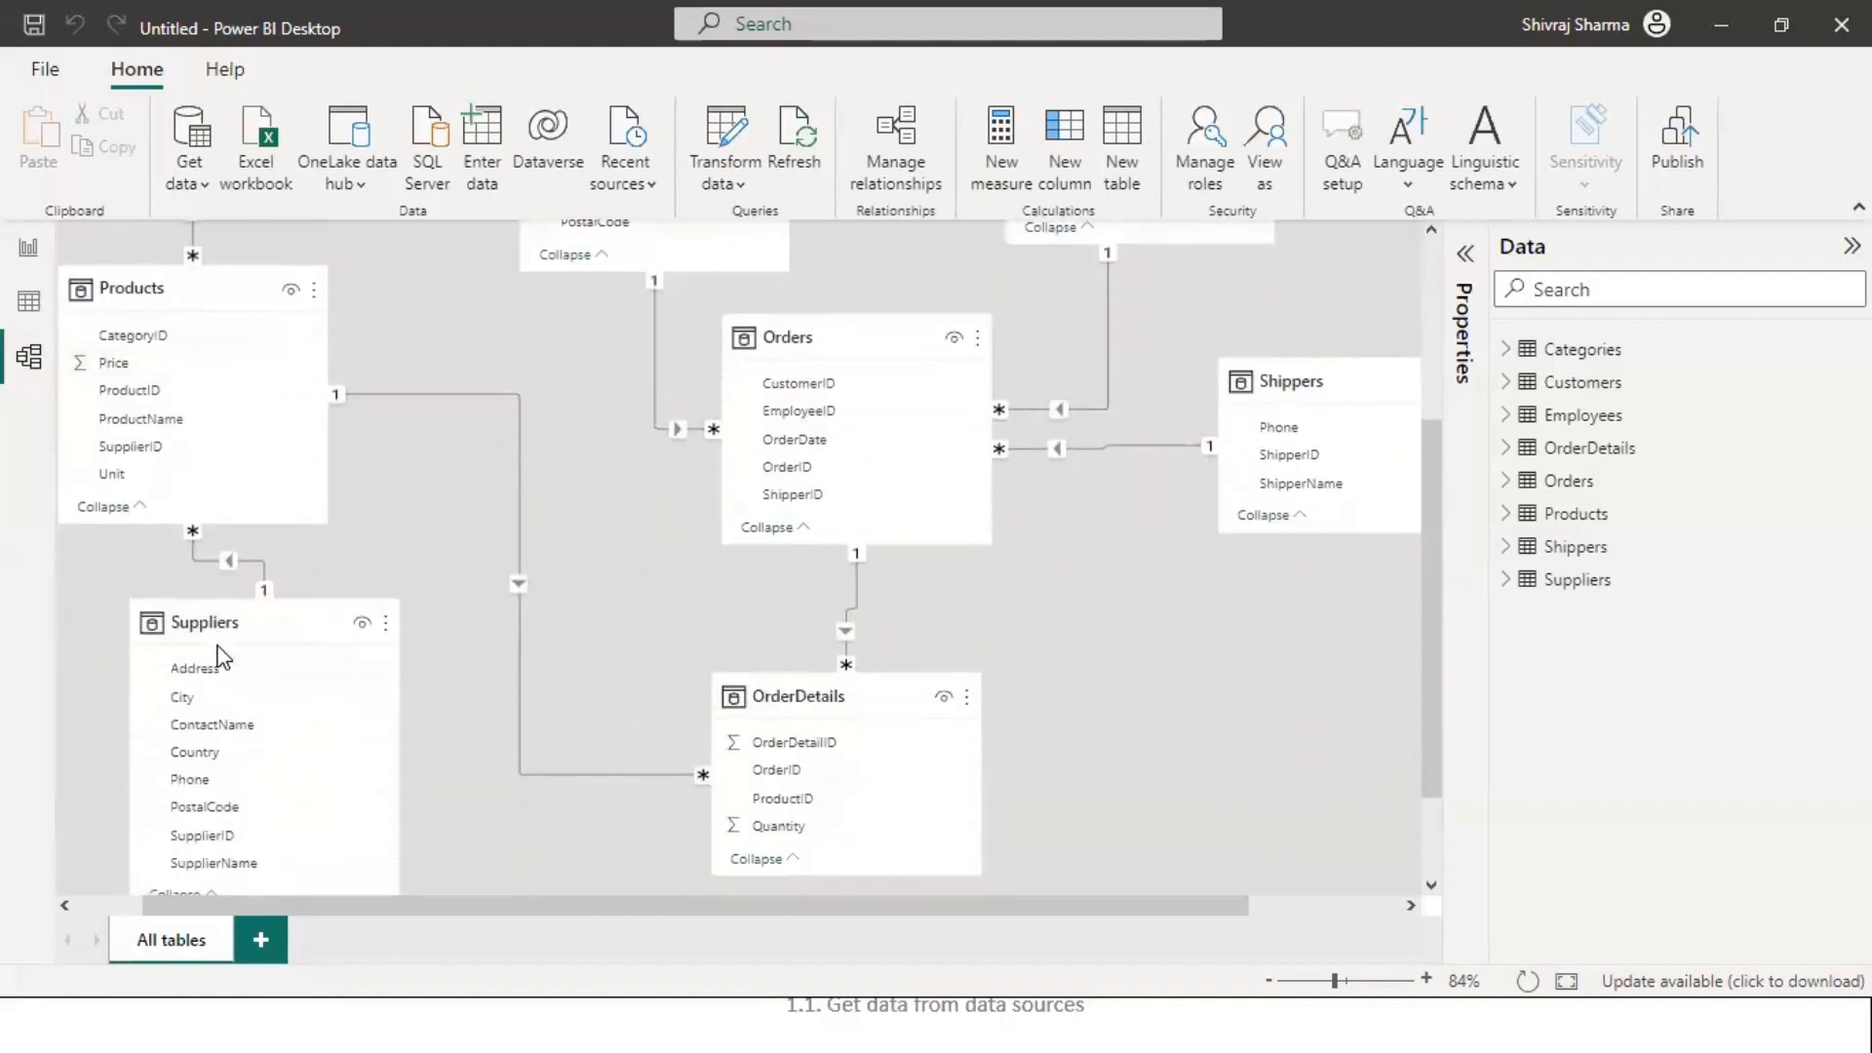
pyautogui.hotkey('alt', 'Tab')
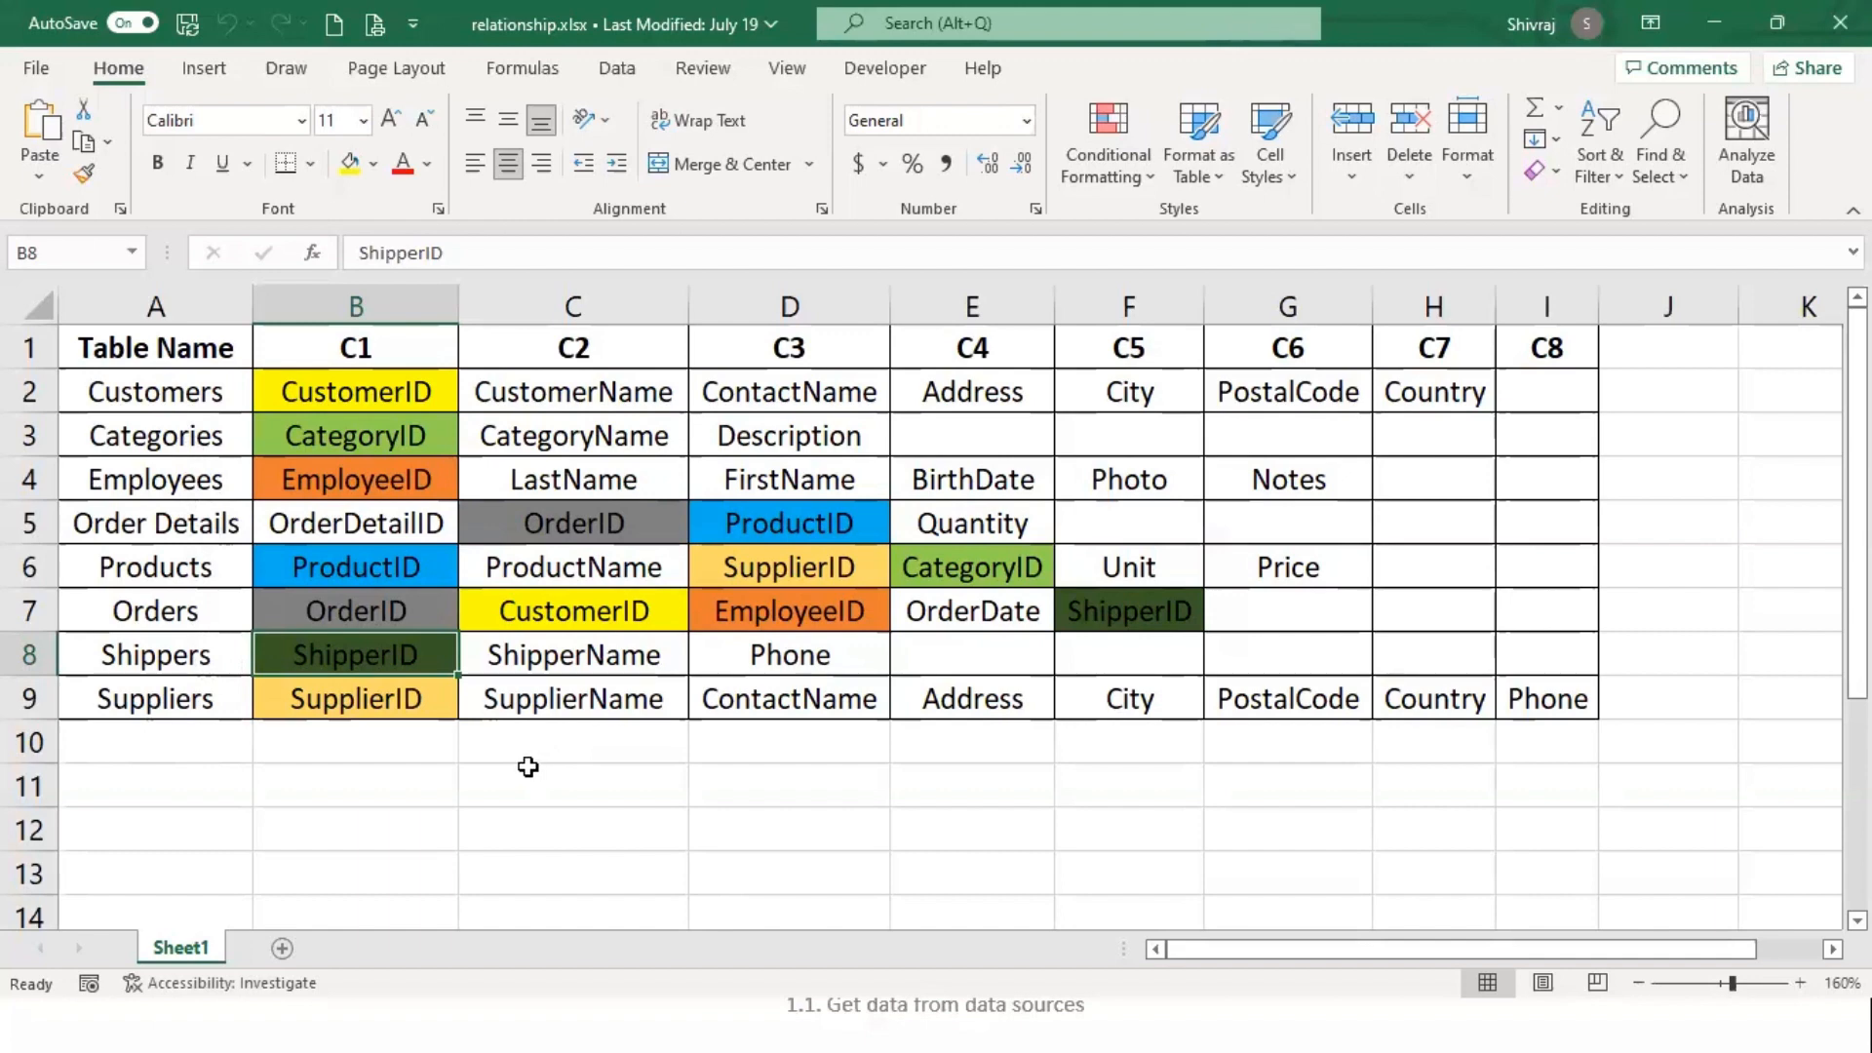
pyautogui.click(371, 565)
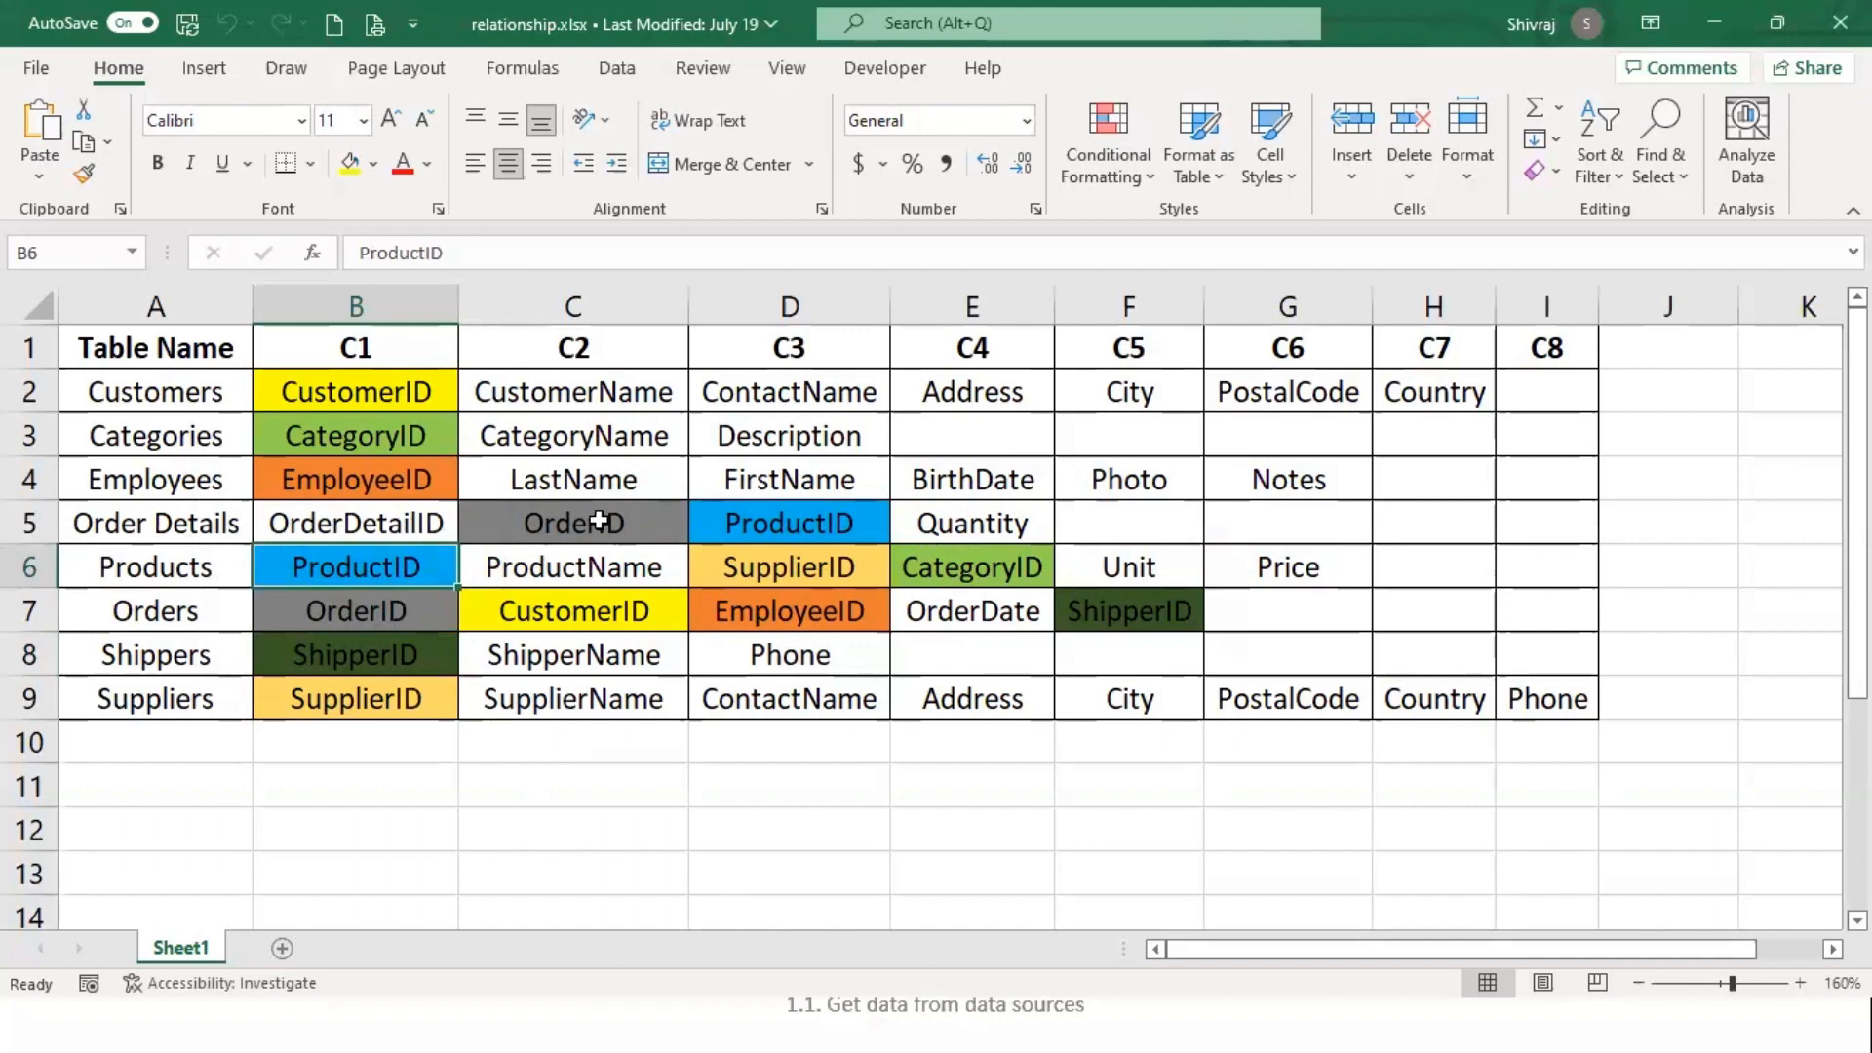
pyautogui.click(669, 524)
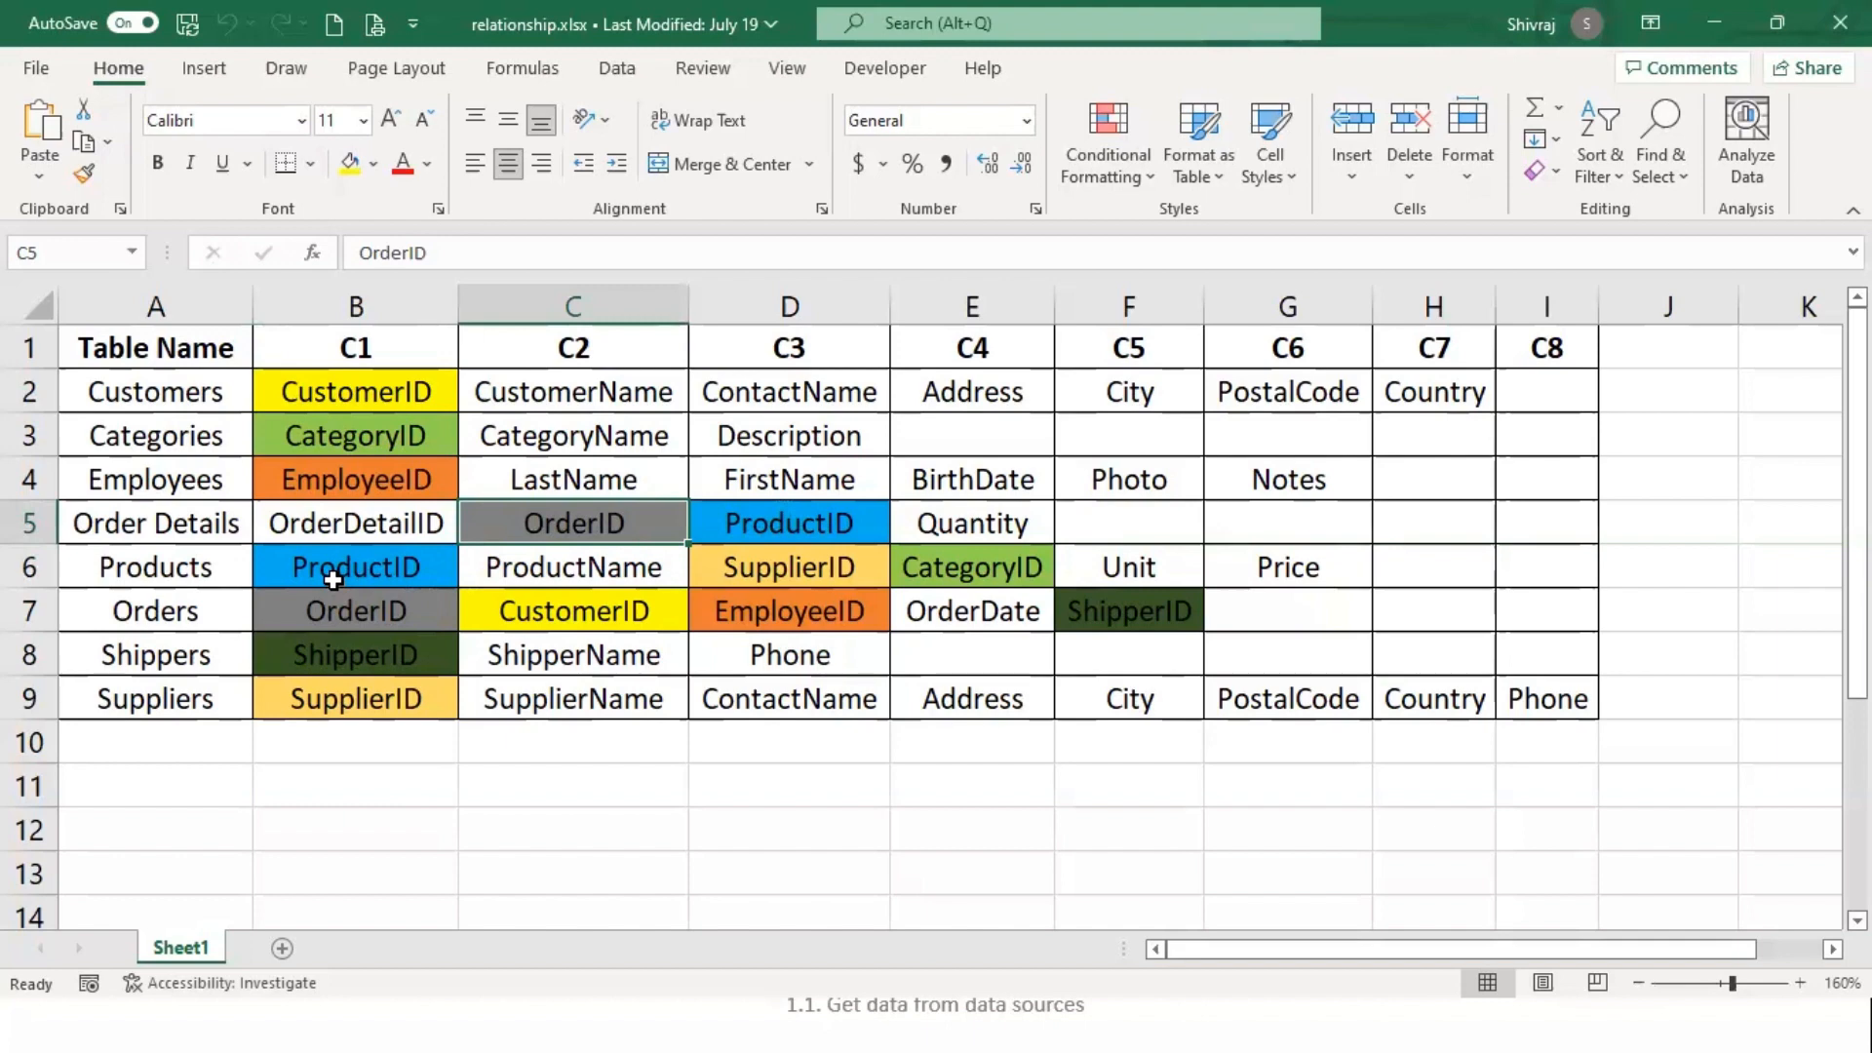
# - Switch back to Power BI and examine how Orders and OrderDetails connect to the surrounding tables in the model view
pyautogui.hotkey('alt', 'Tab')
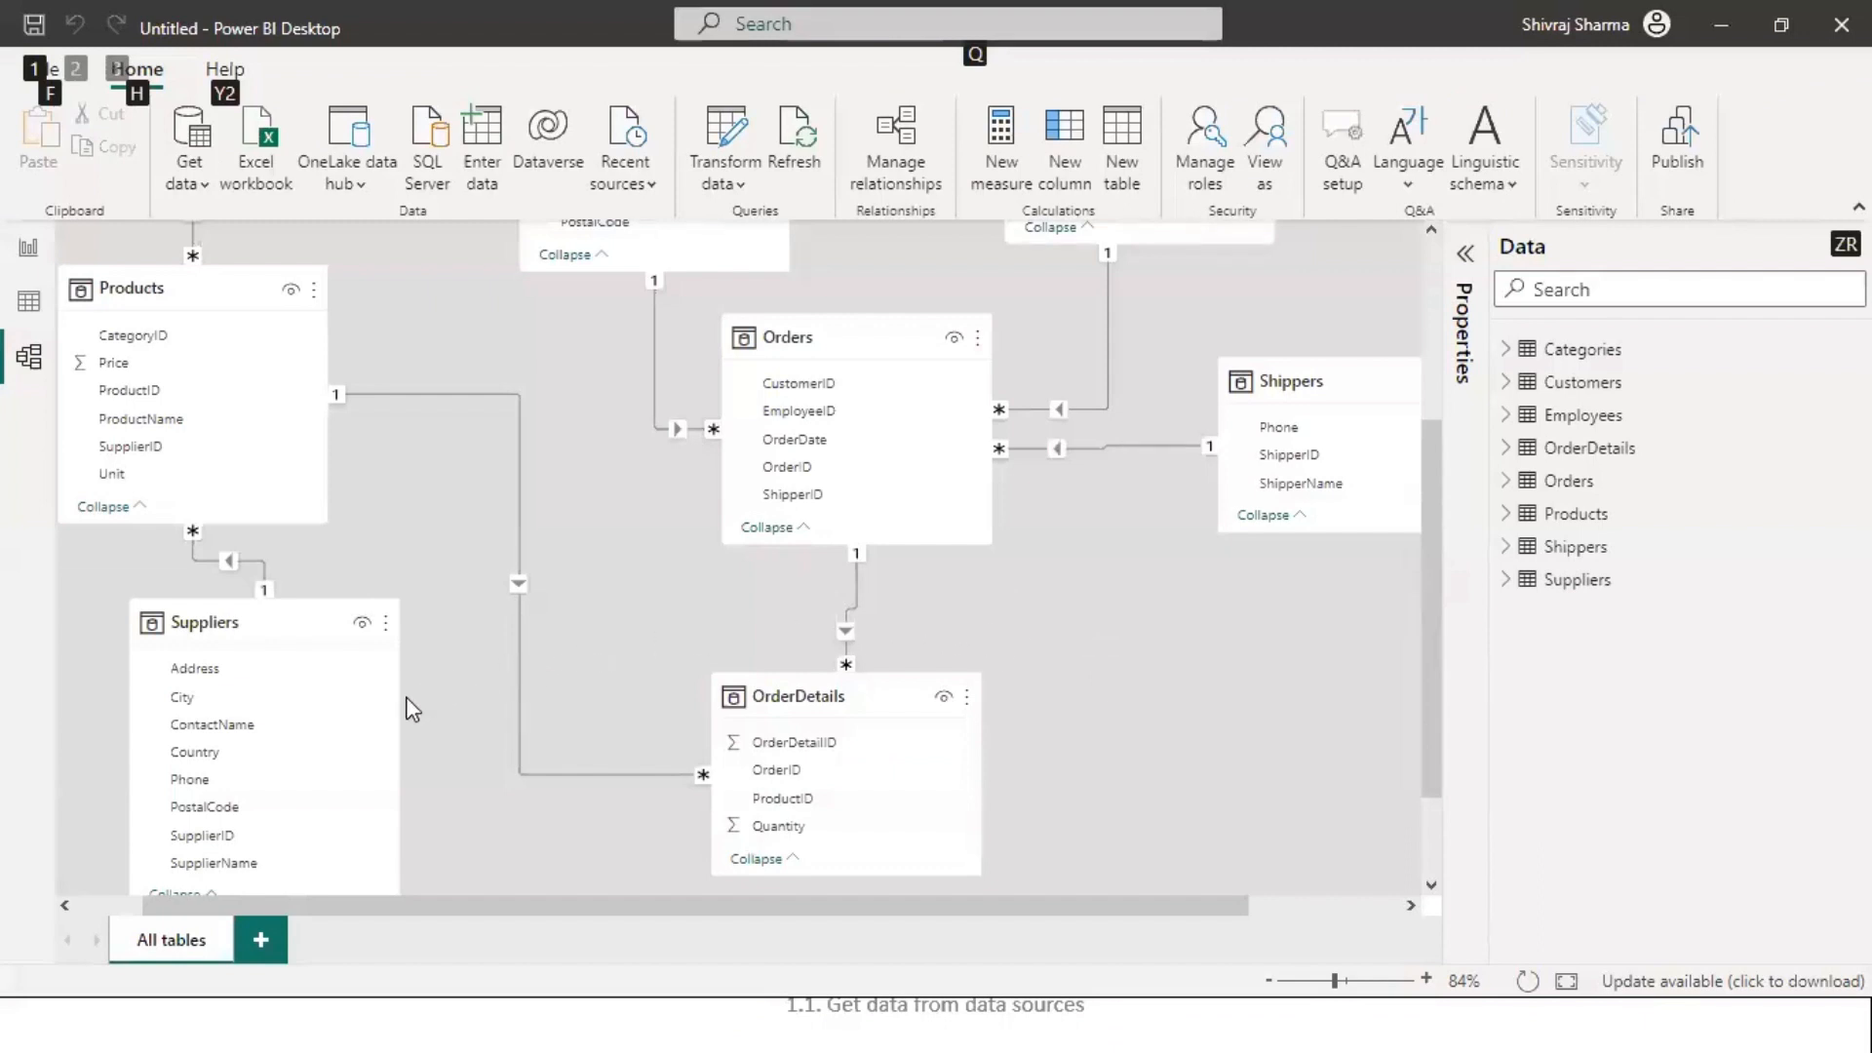
pyautogui.scroll(-1, 399, 702)
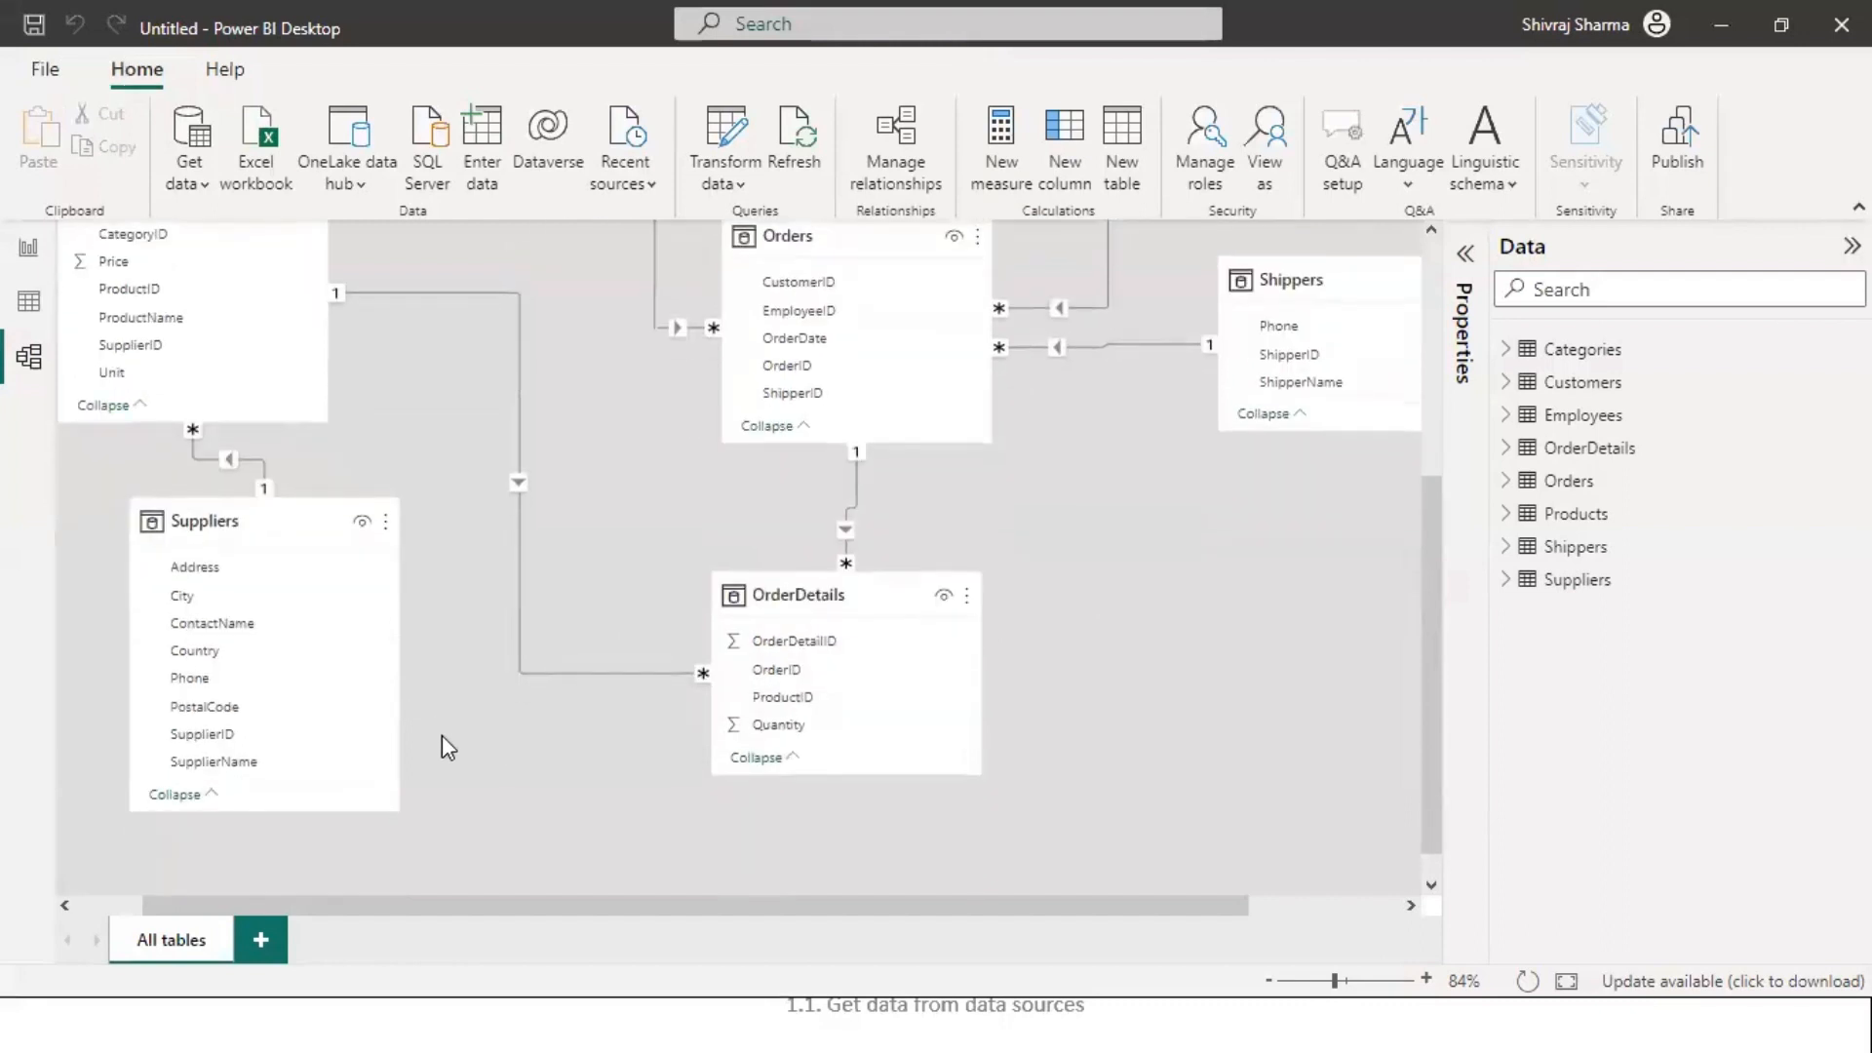
pyautogui.scroll(1, 441, 735)
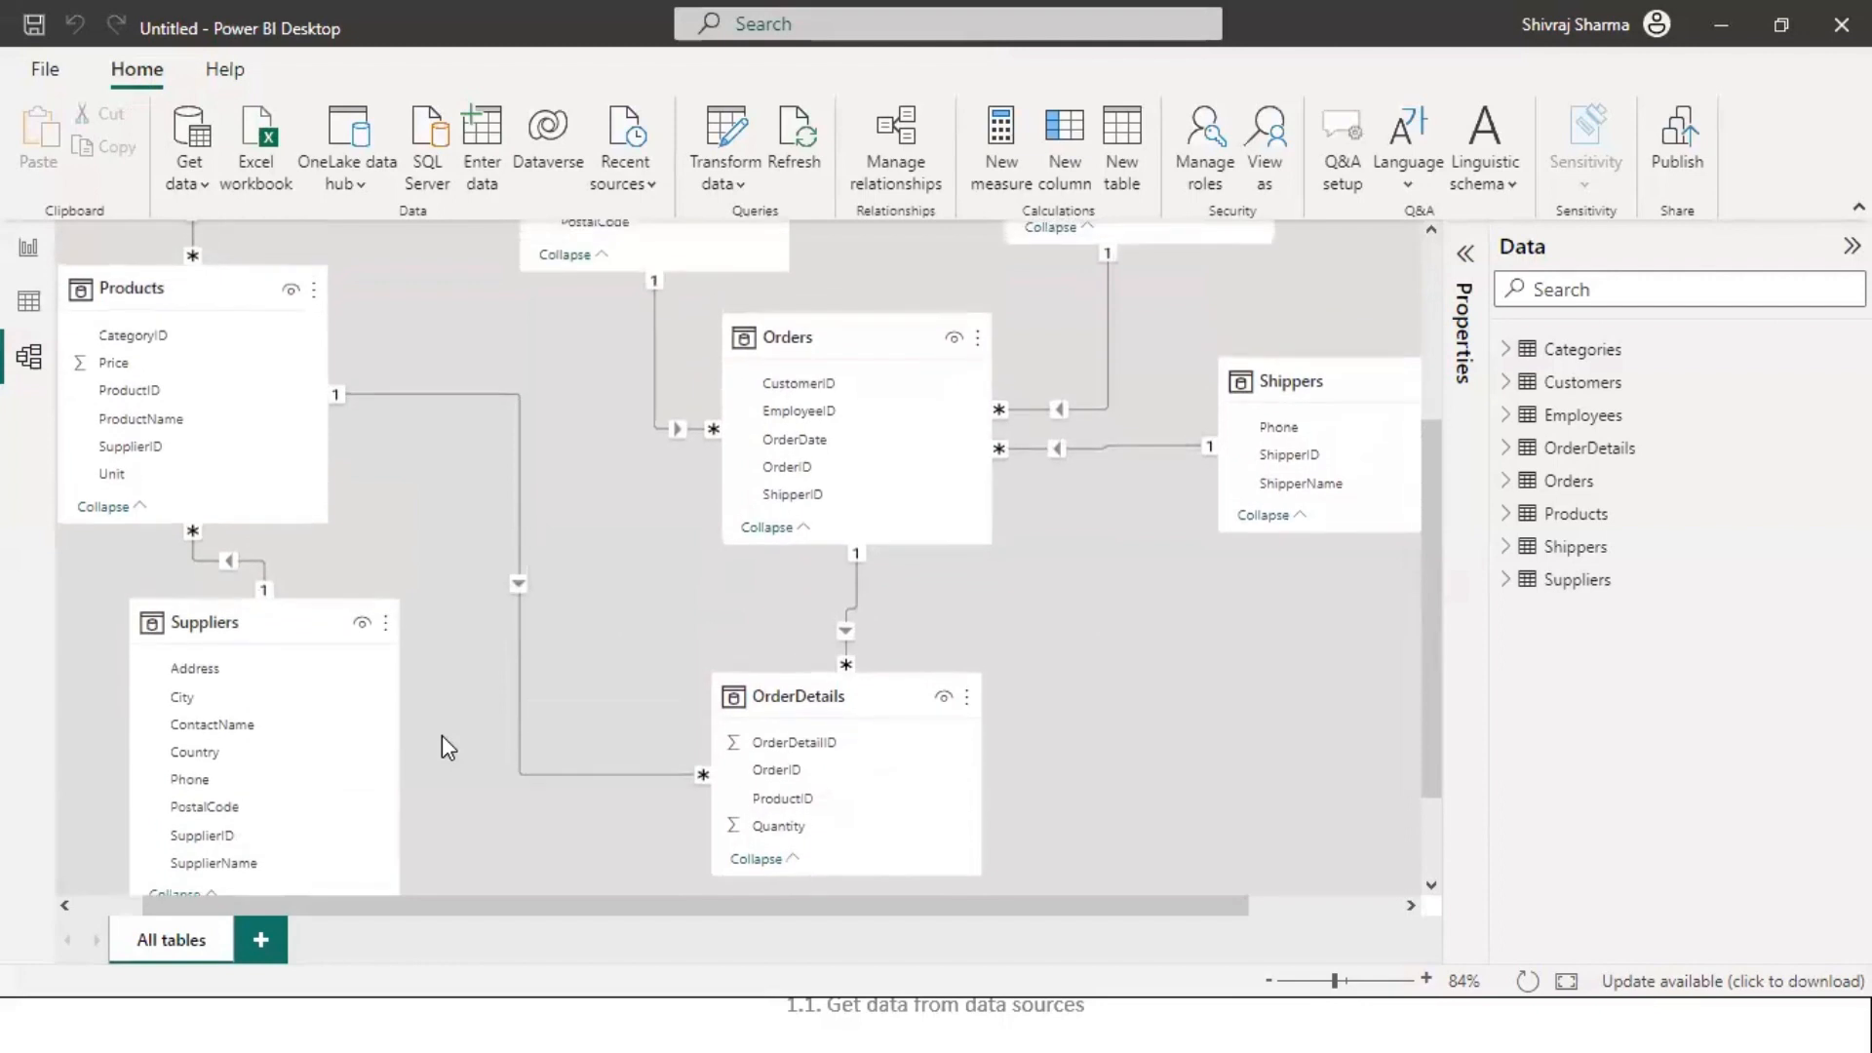
pyautogui.scroll(3, 441, 737)
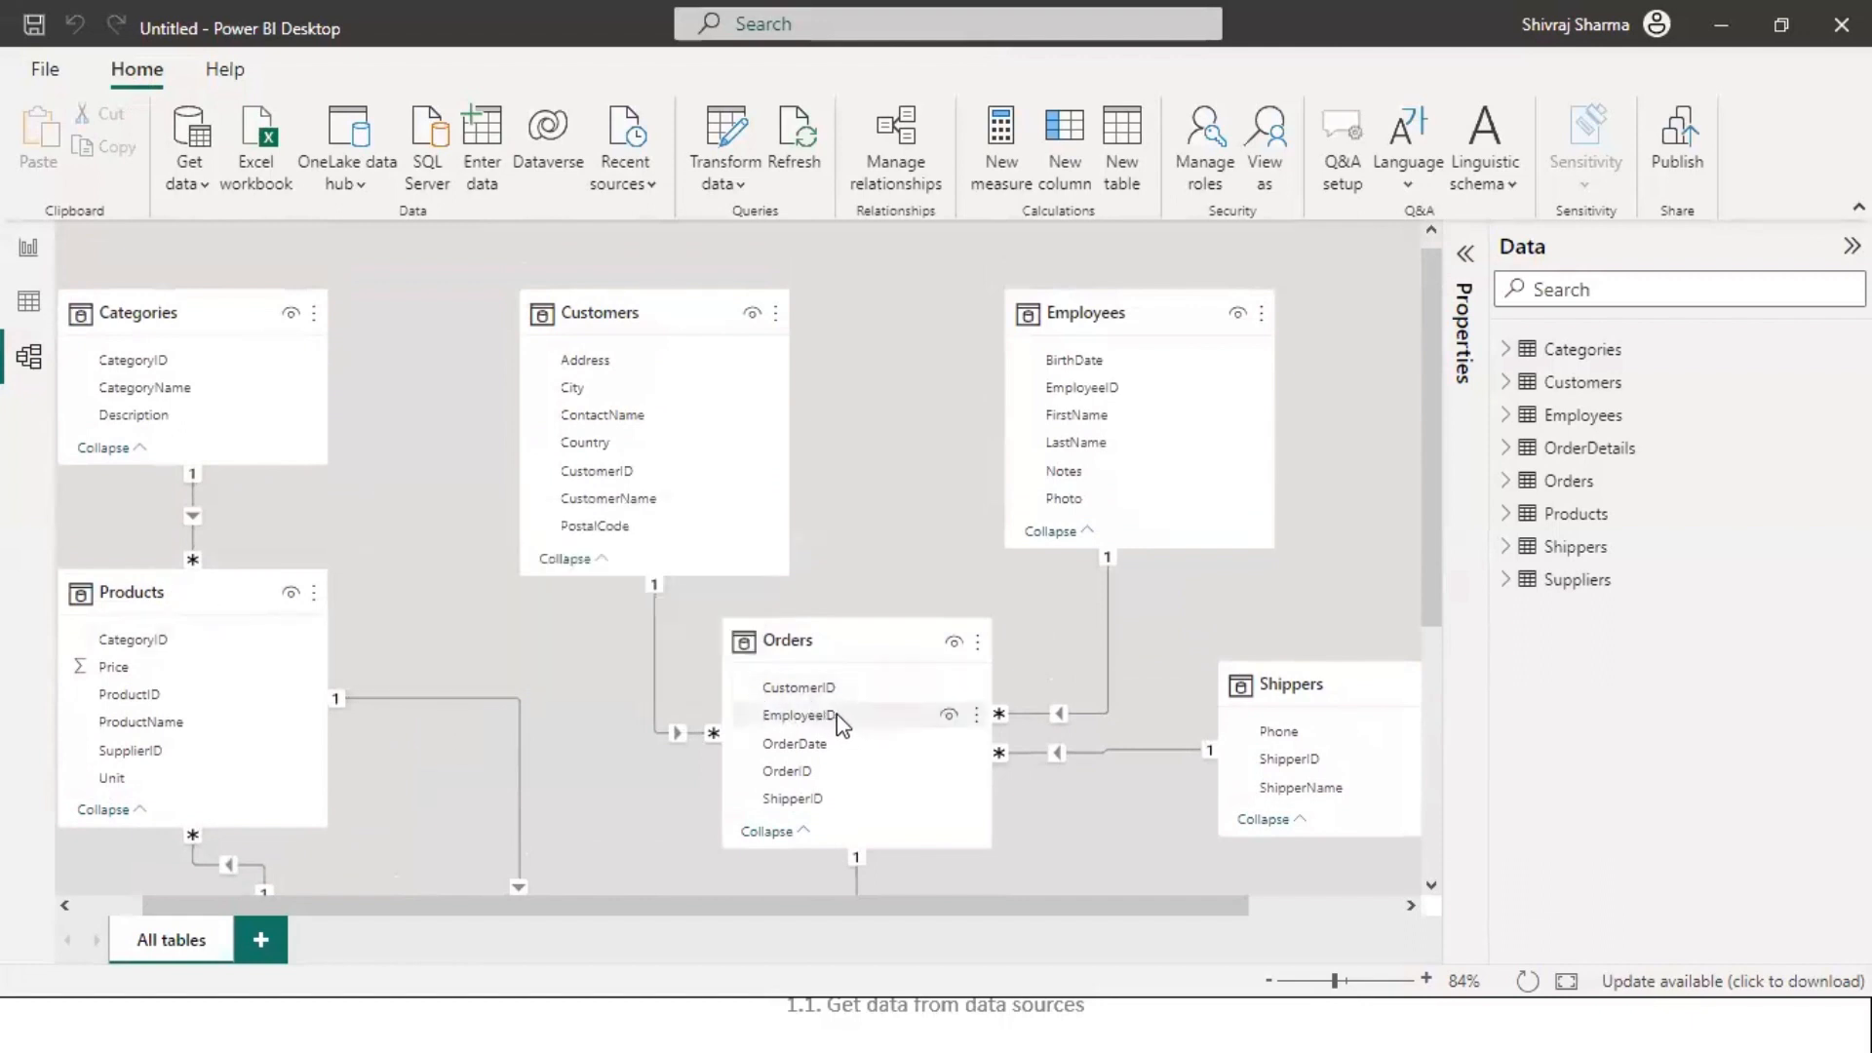
pyautogui.scroll(-3, 836, 714)
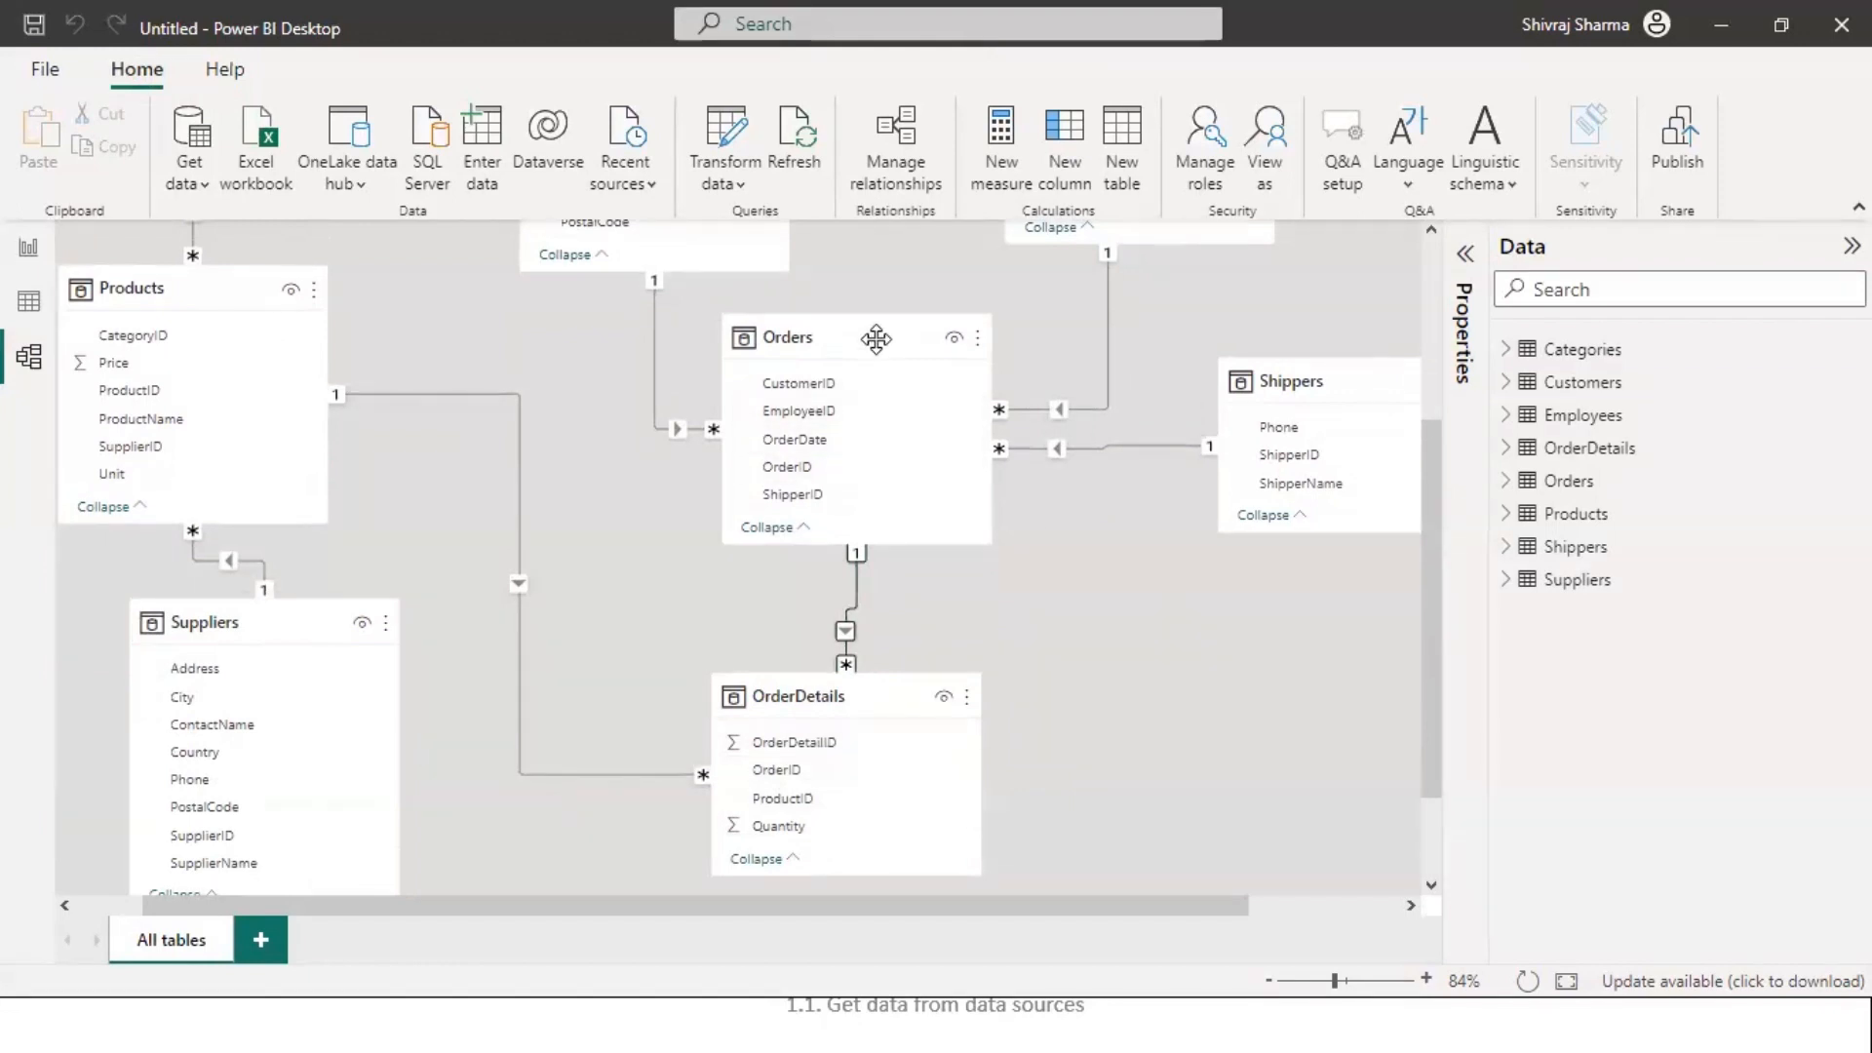
pyautogui.moveTo(876, 338)
# - Open the available actions for the Categories table
pyautogui.rightClick(1543, 356)
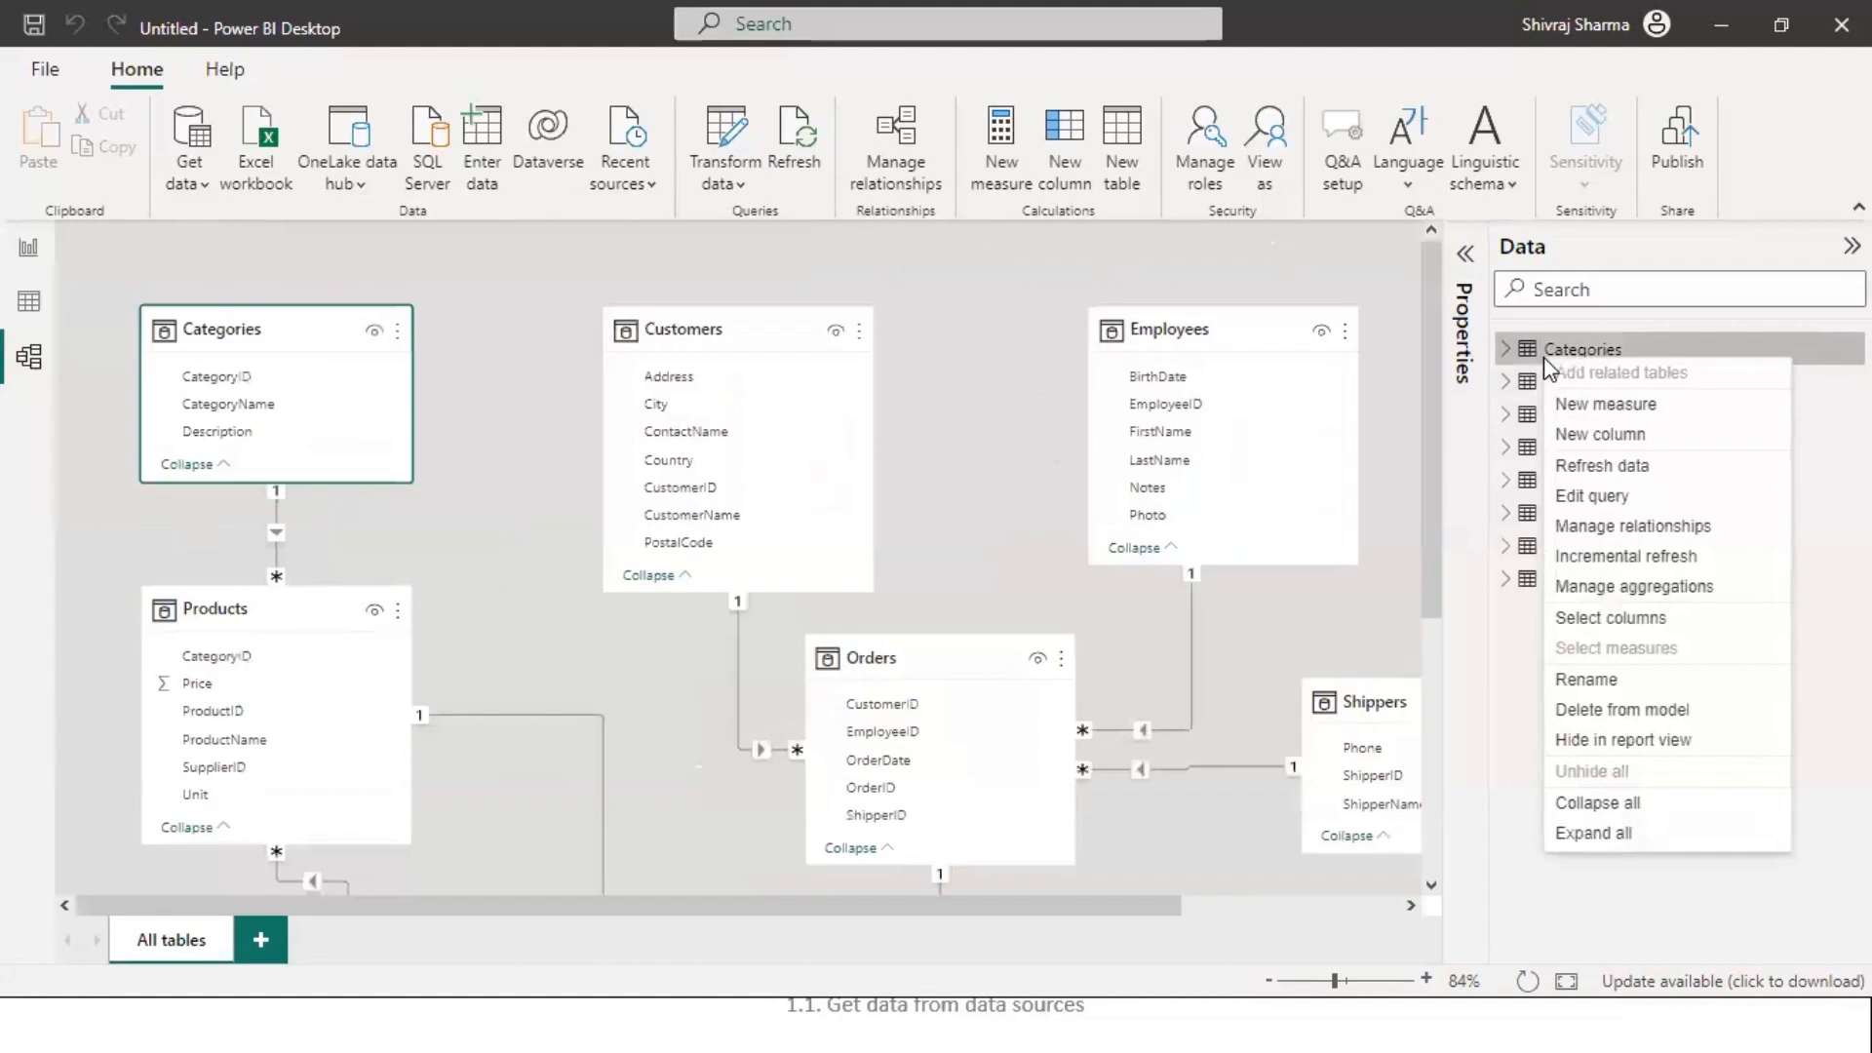
# - Open the Categories table's query for editing and duplicate the Products query
pyautogui.click(1599, 496)
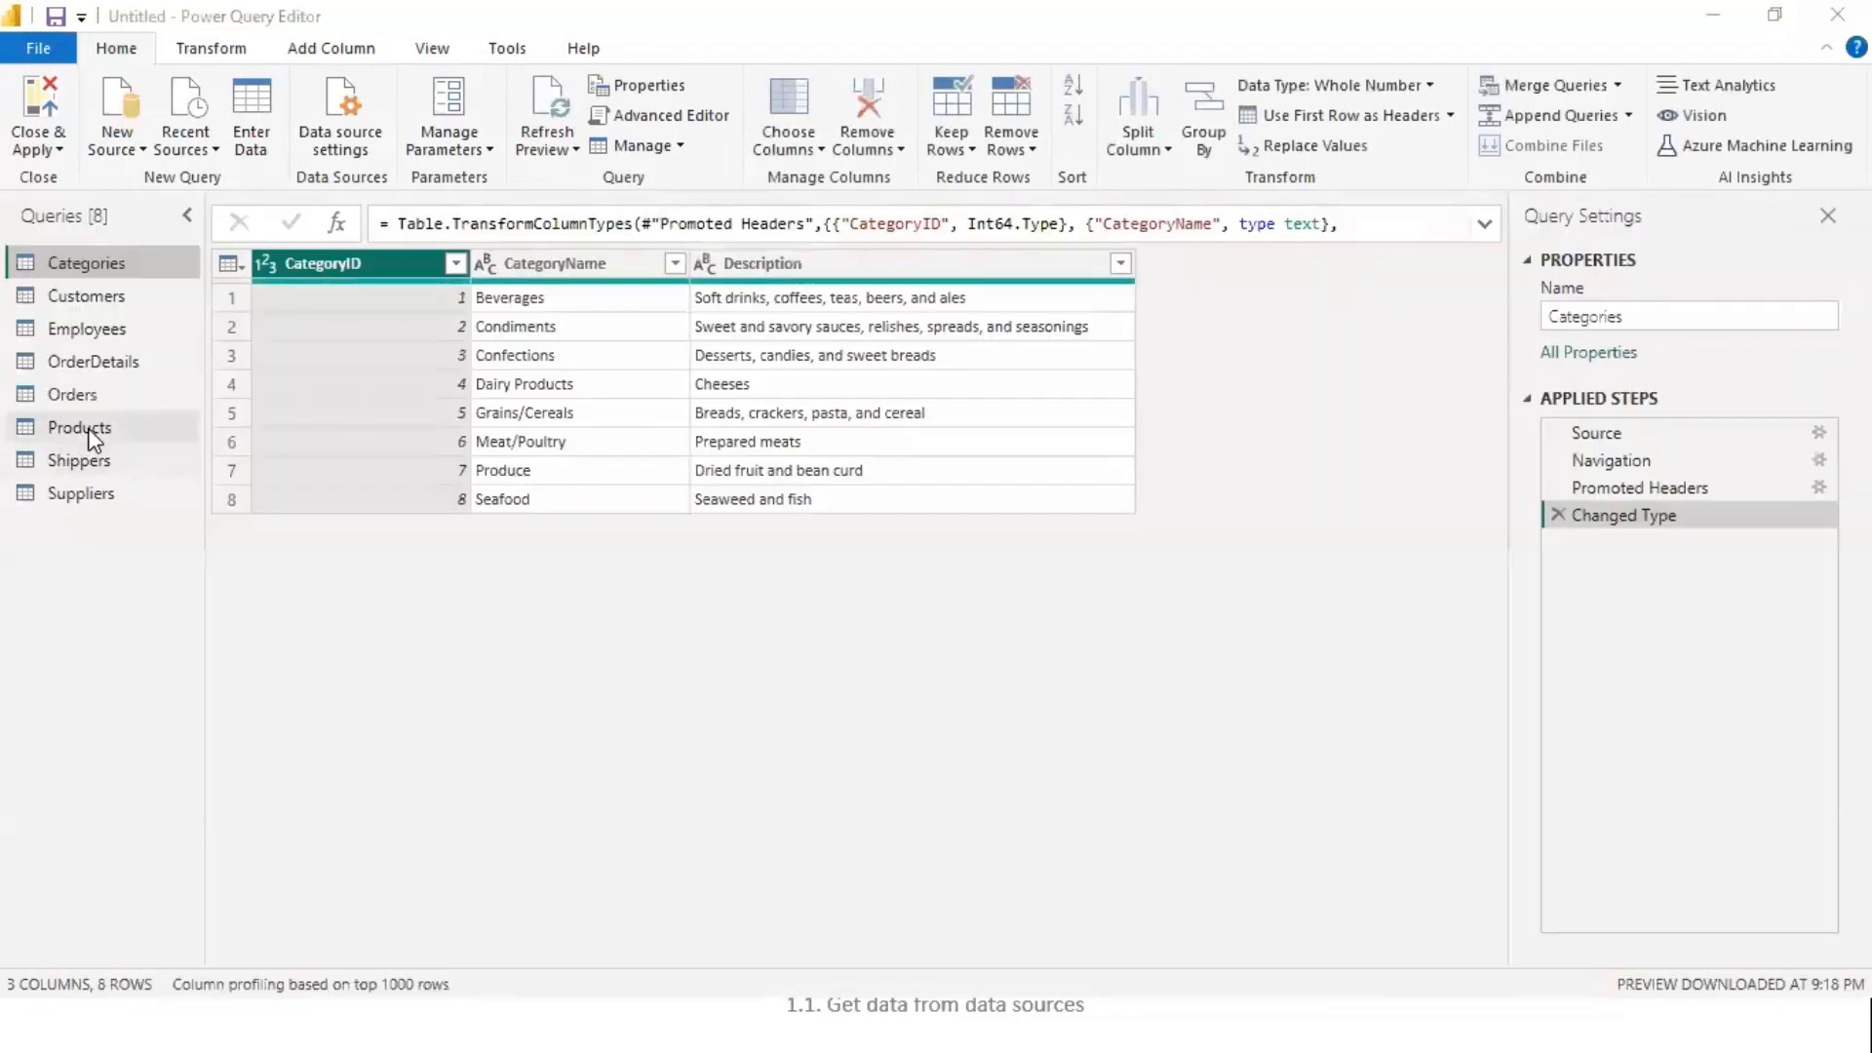
pyautogui.click(93, 434)
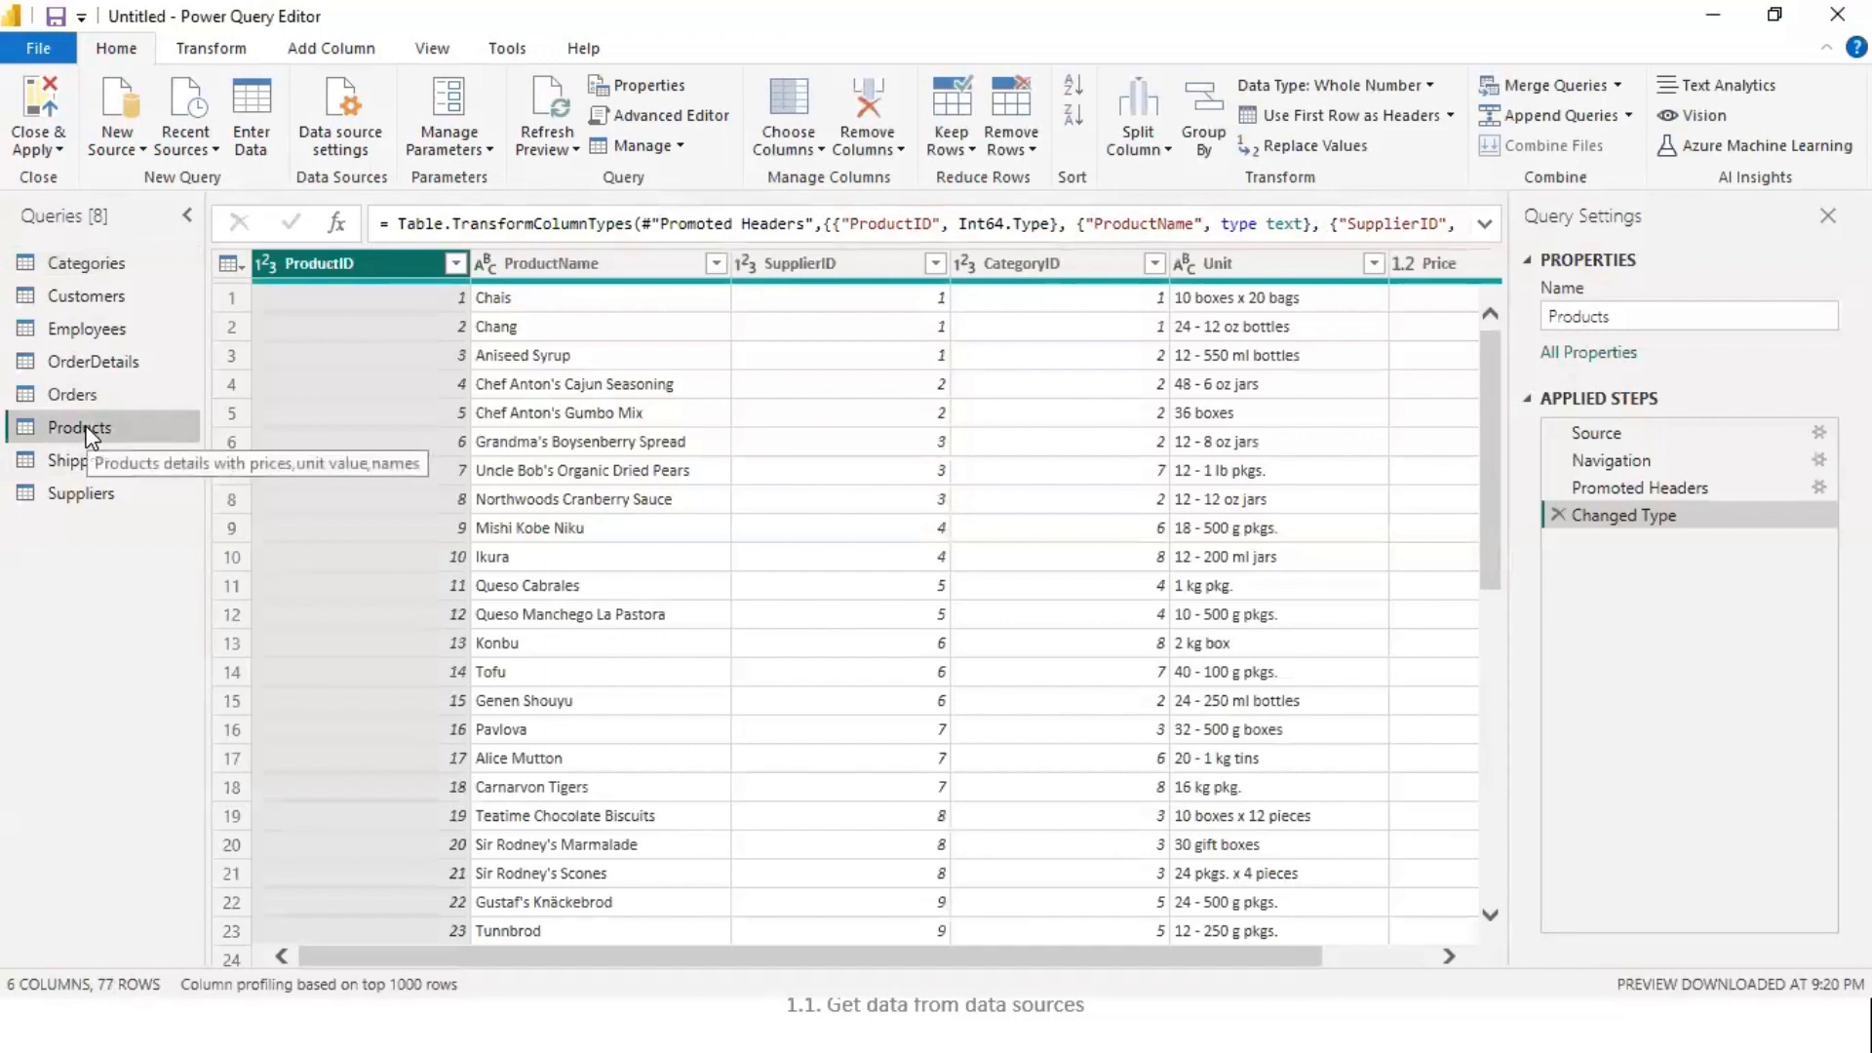
pyautogui.rightClick(91, 435)
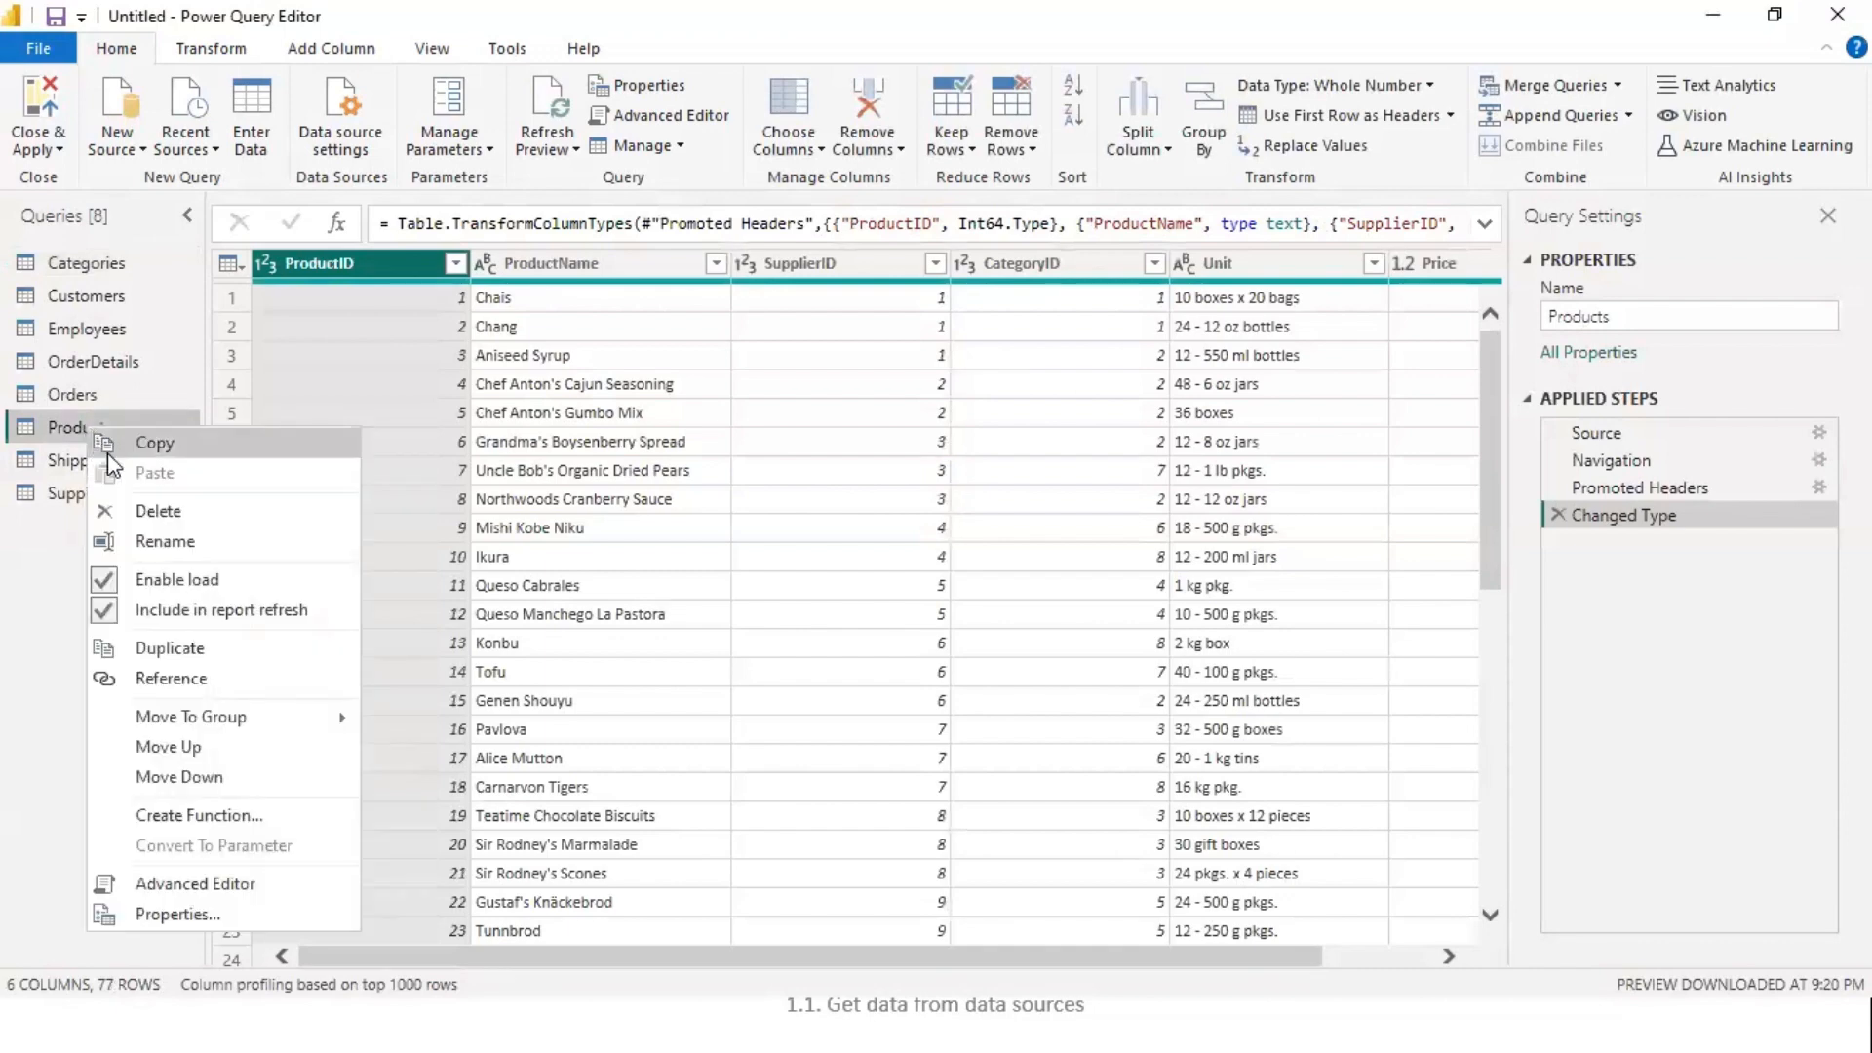
pyautogui.click(191, 650)
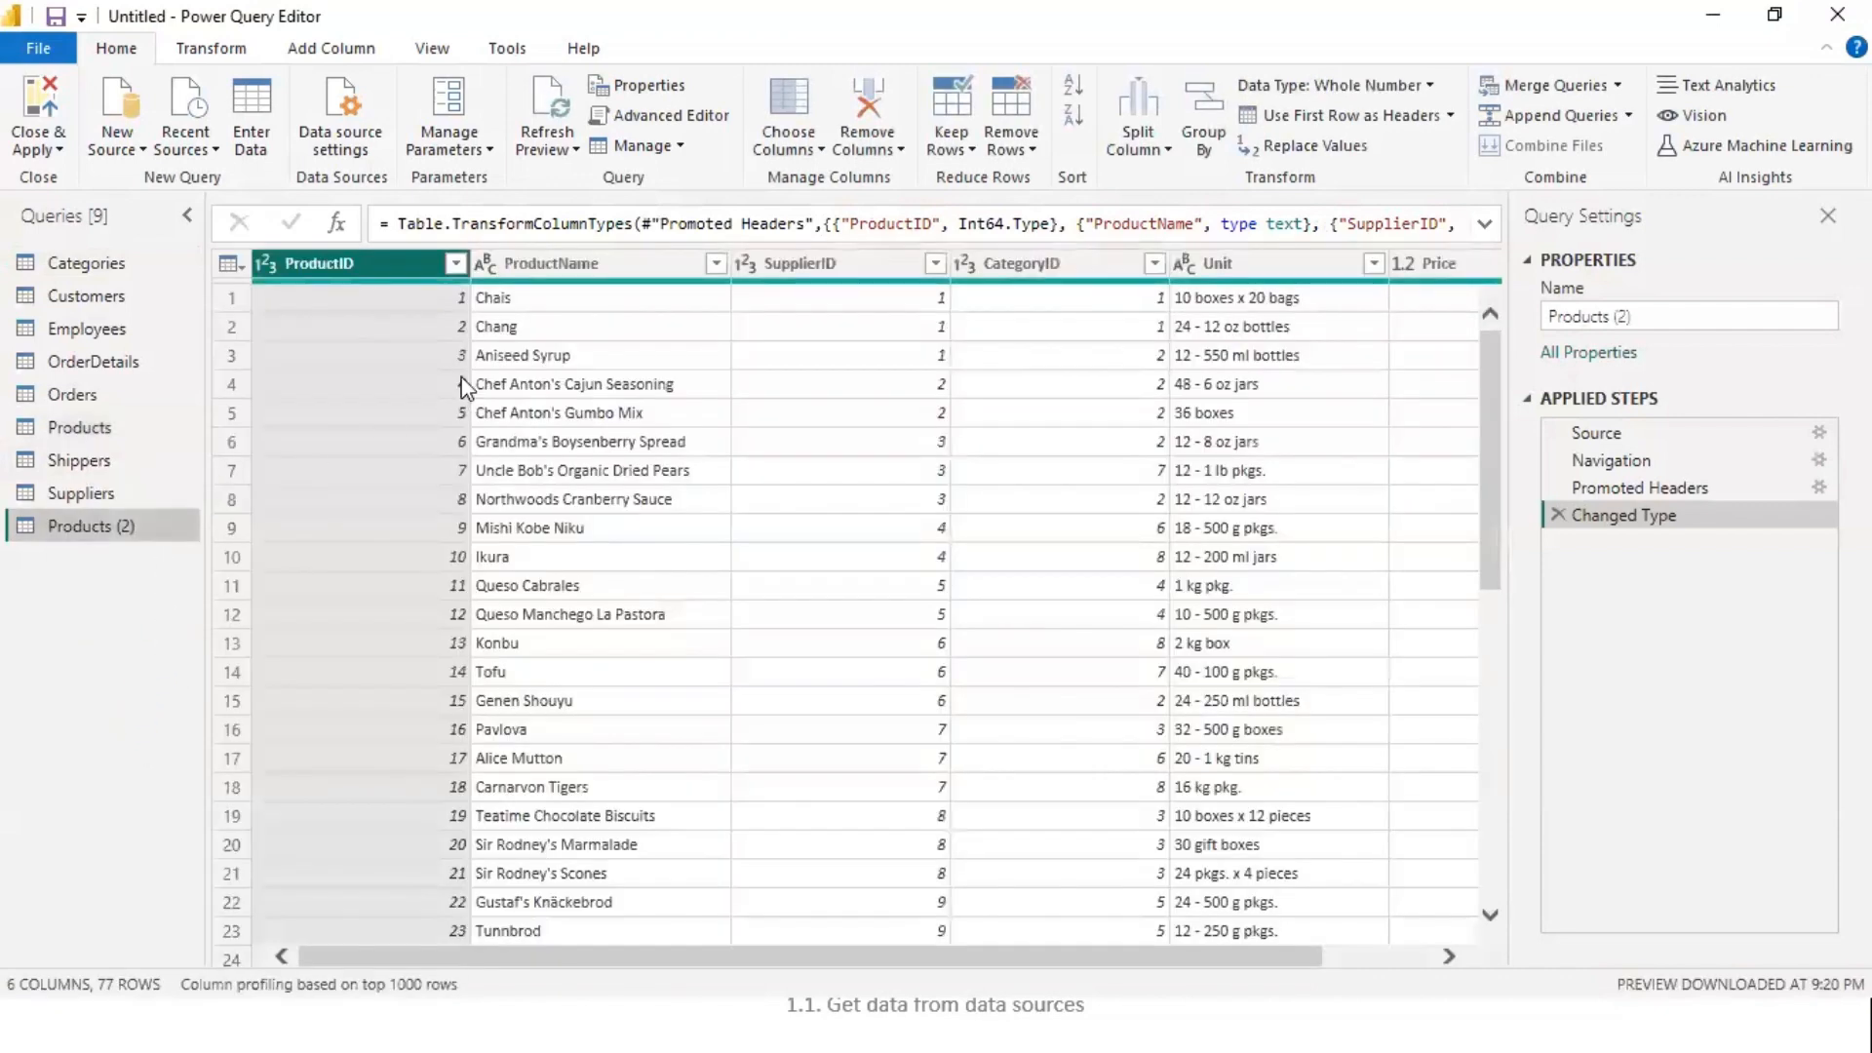
# - Turn off the column profile display in the data preview of the duplicated Products query
pyautogui.click(864, 259)
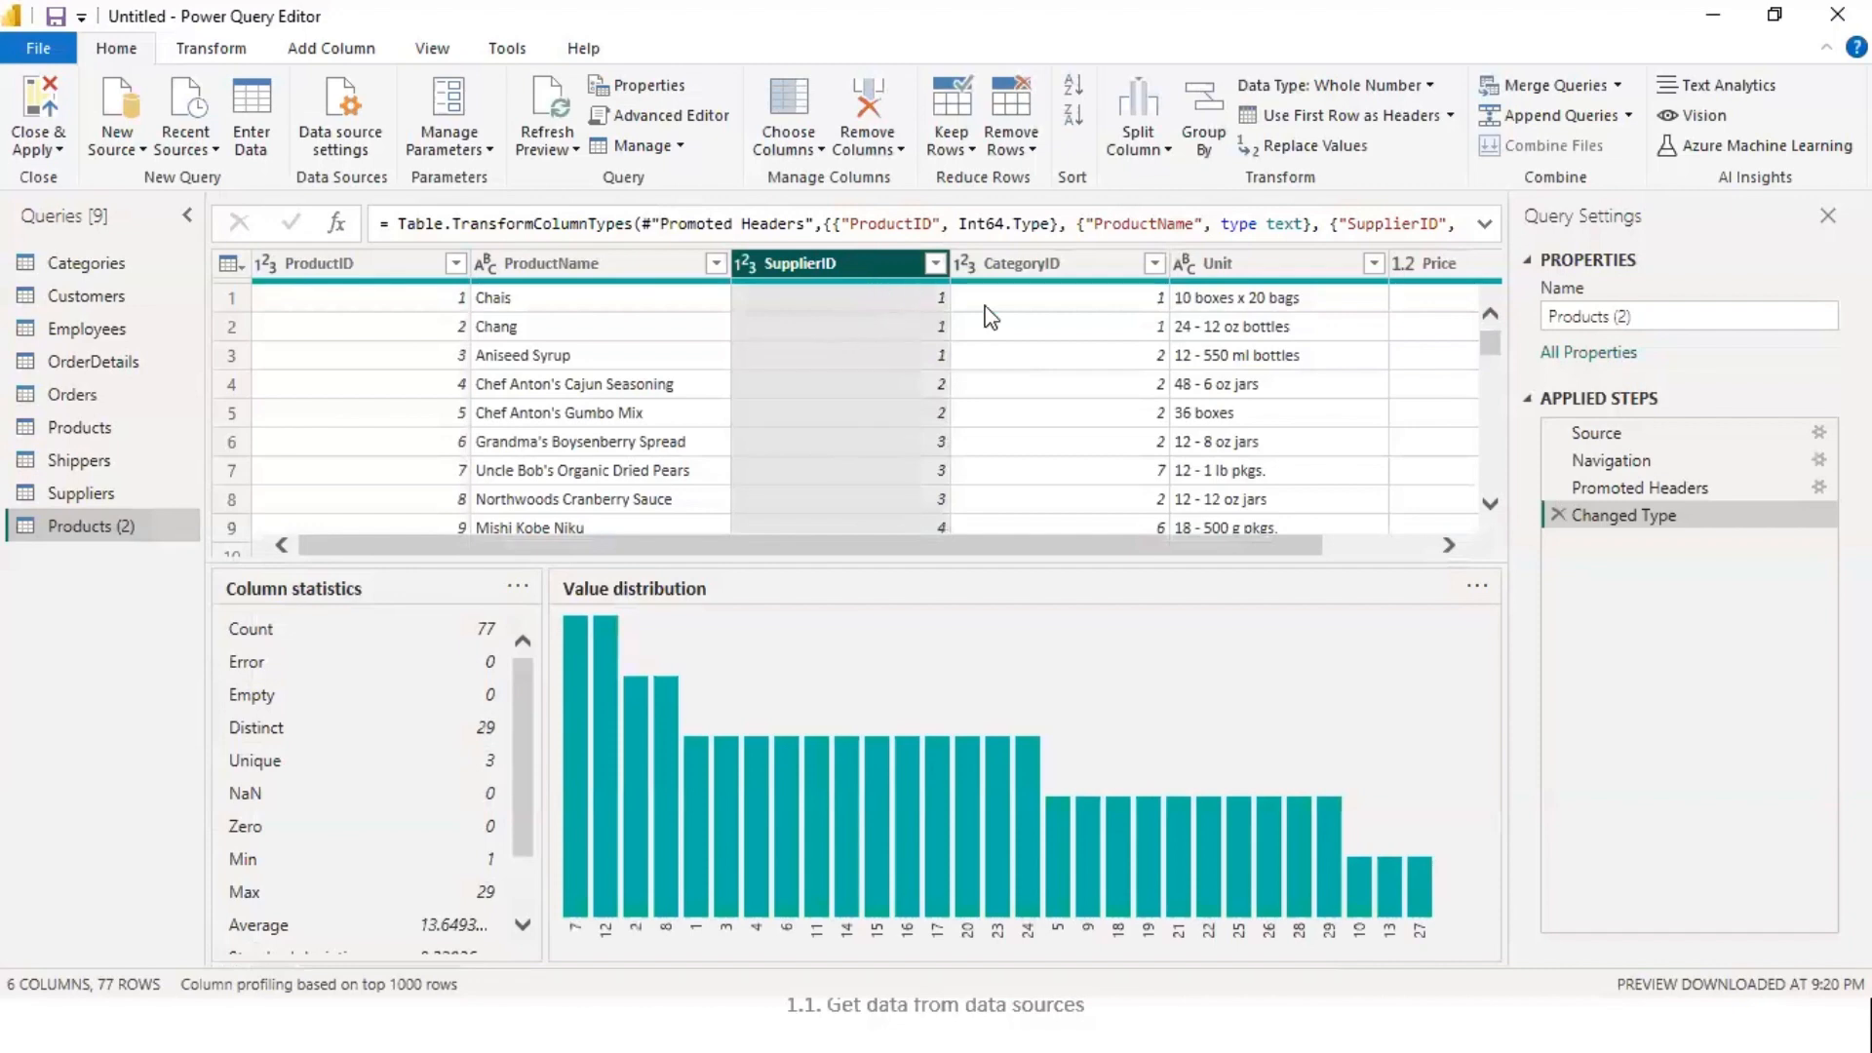
pyautogui.click(344, 265)
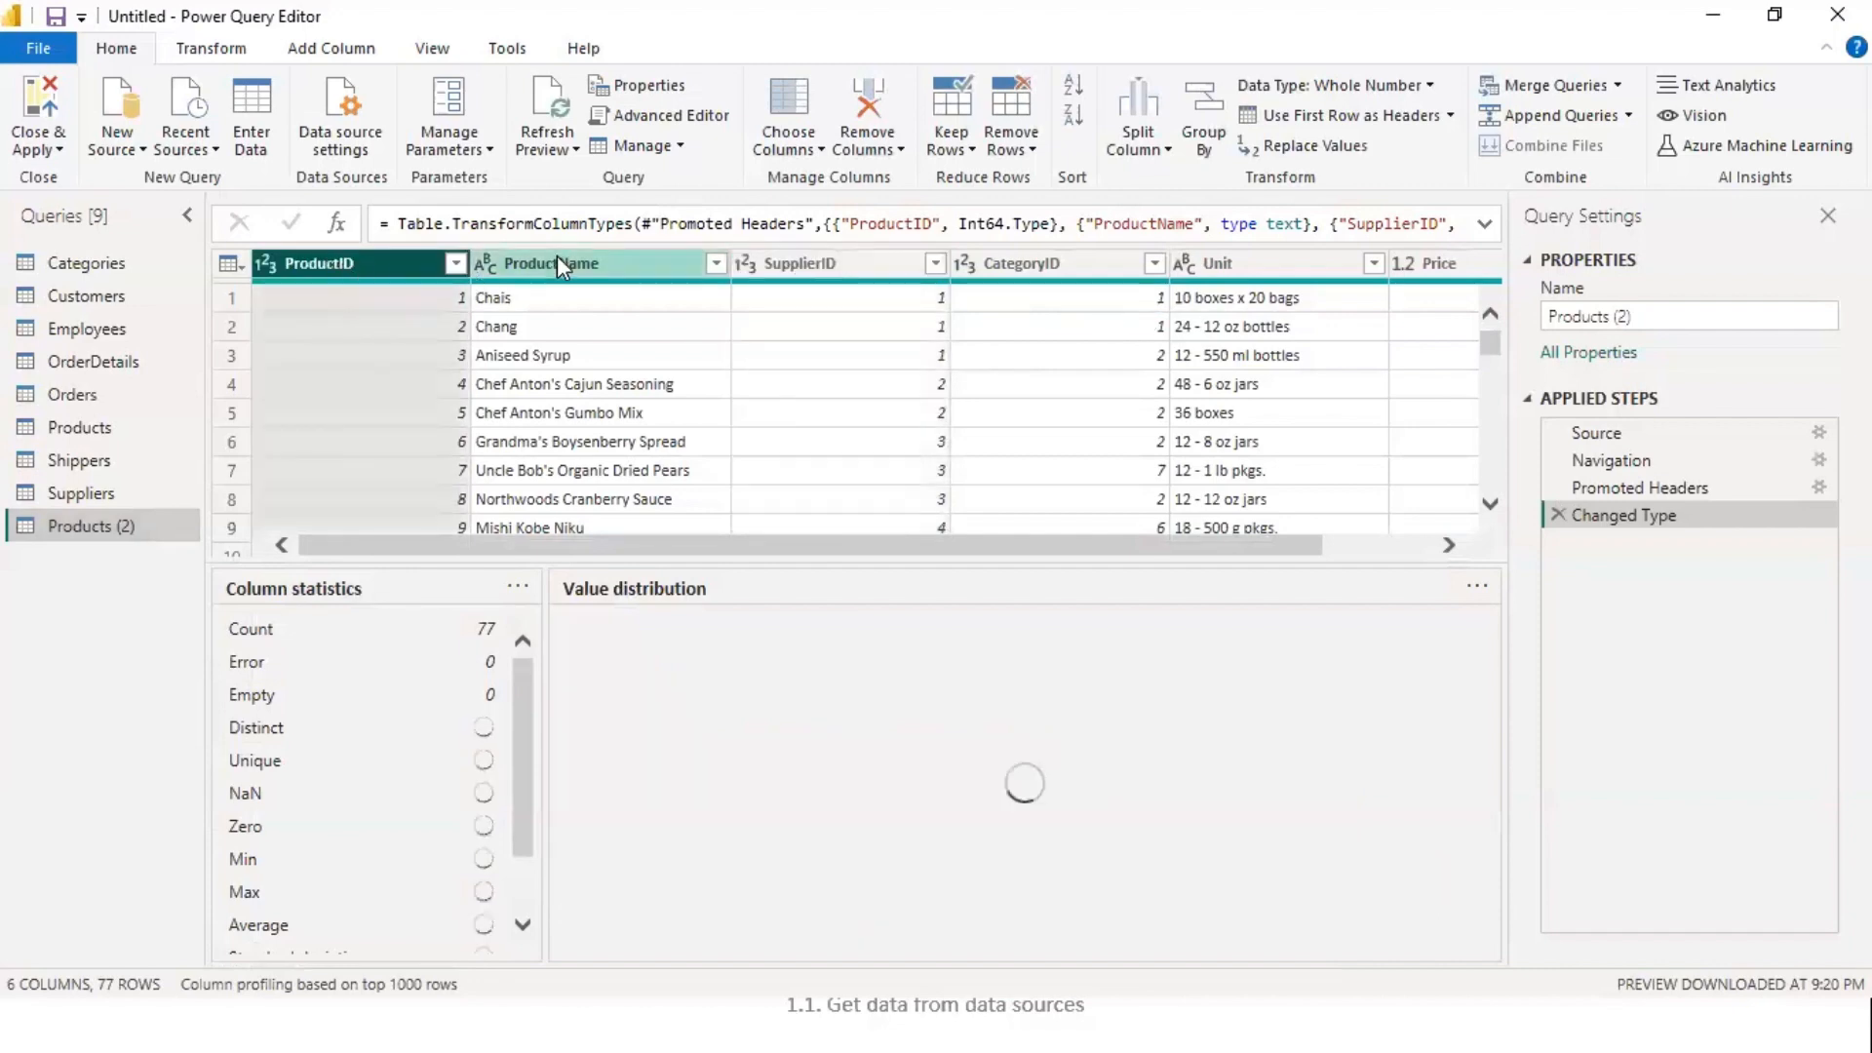
pyautogui.click(434, 50)
pyautogui.click(387, 115)
pyautogui.click(225, 115)
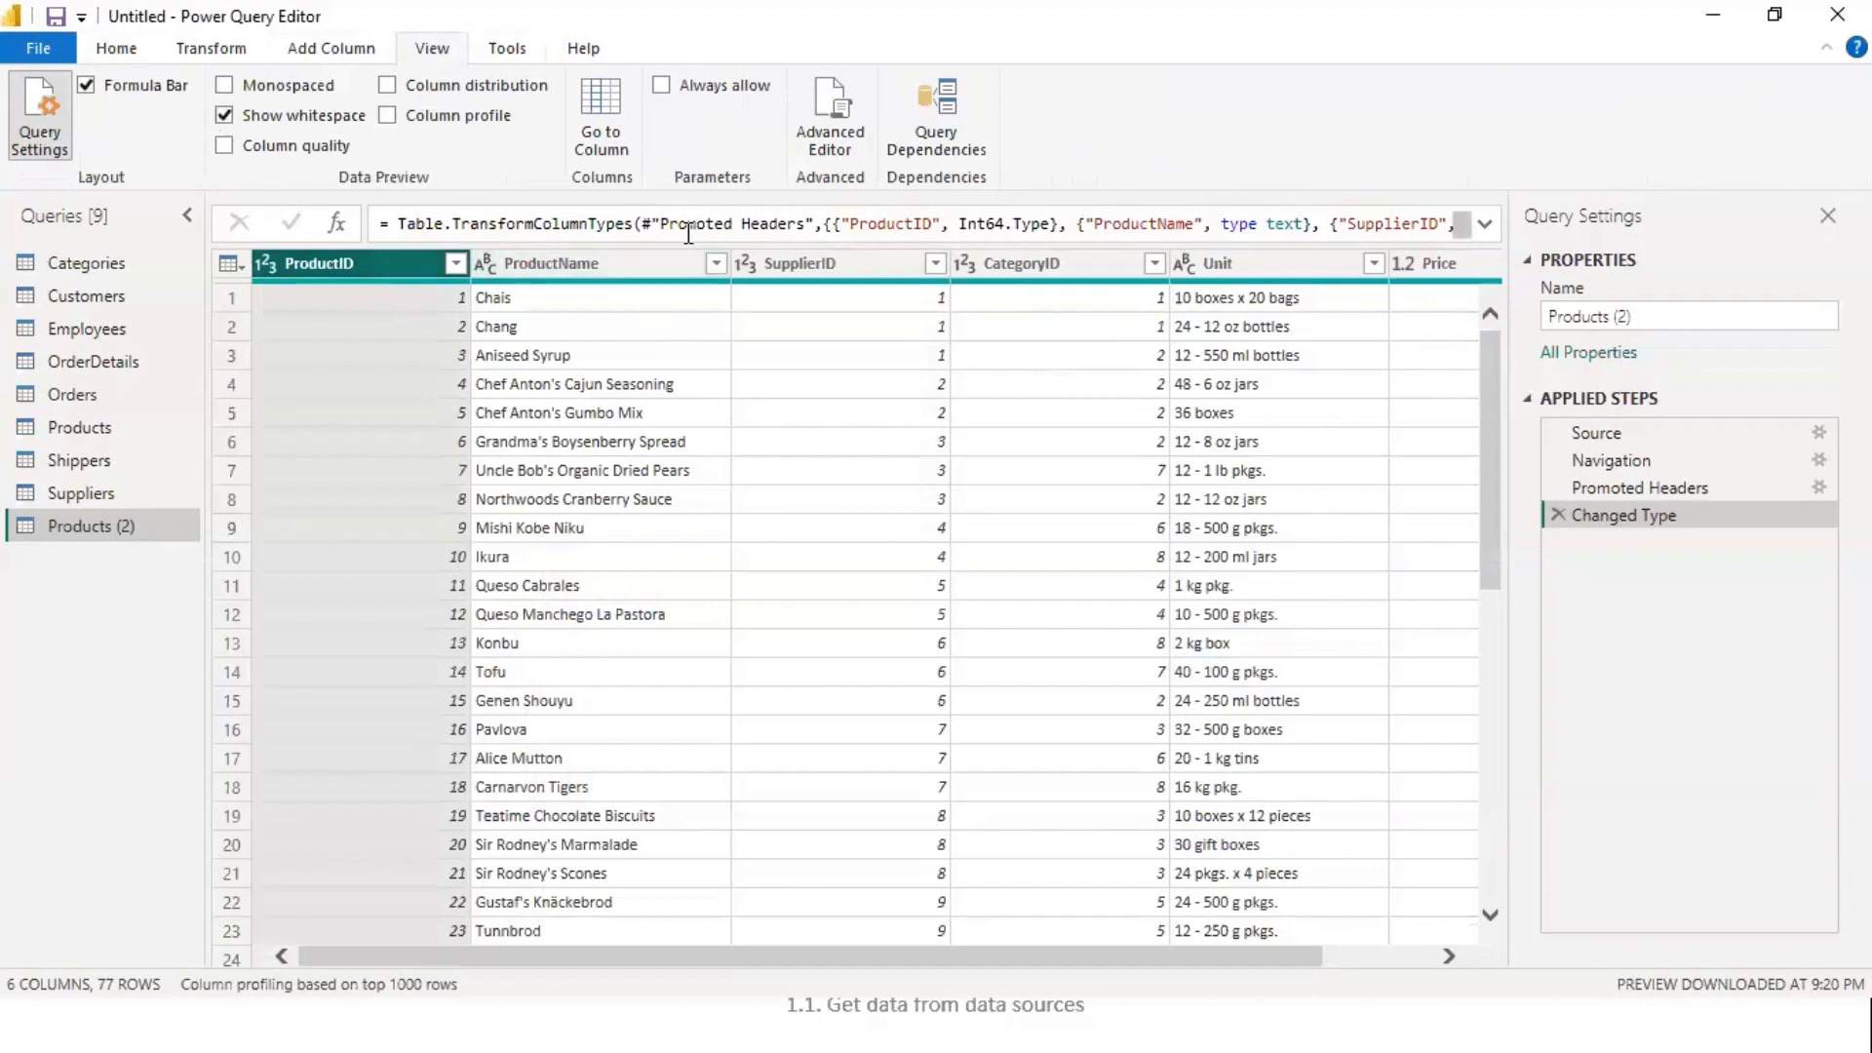
# - Keep only the ProductID, ProductName, SupplierID and CategoryID columns in the duplicated query, removing all other columns
pyautogui.keyDown('ctrl'); pyautogui.click(635, 266); pyautogui.keyUp('ctrl')
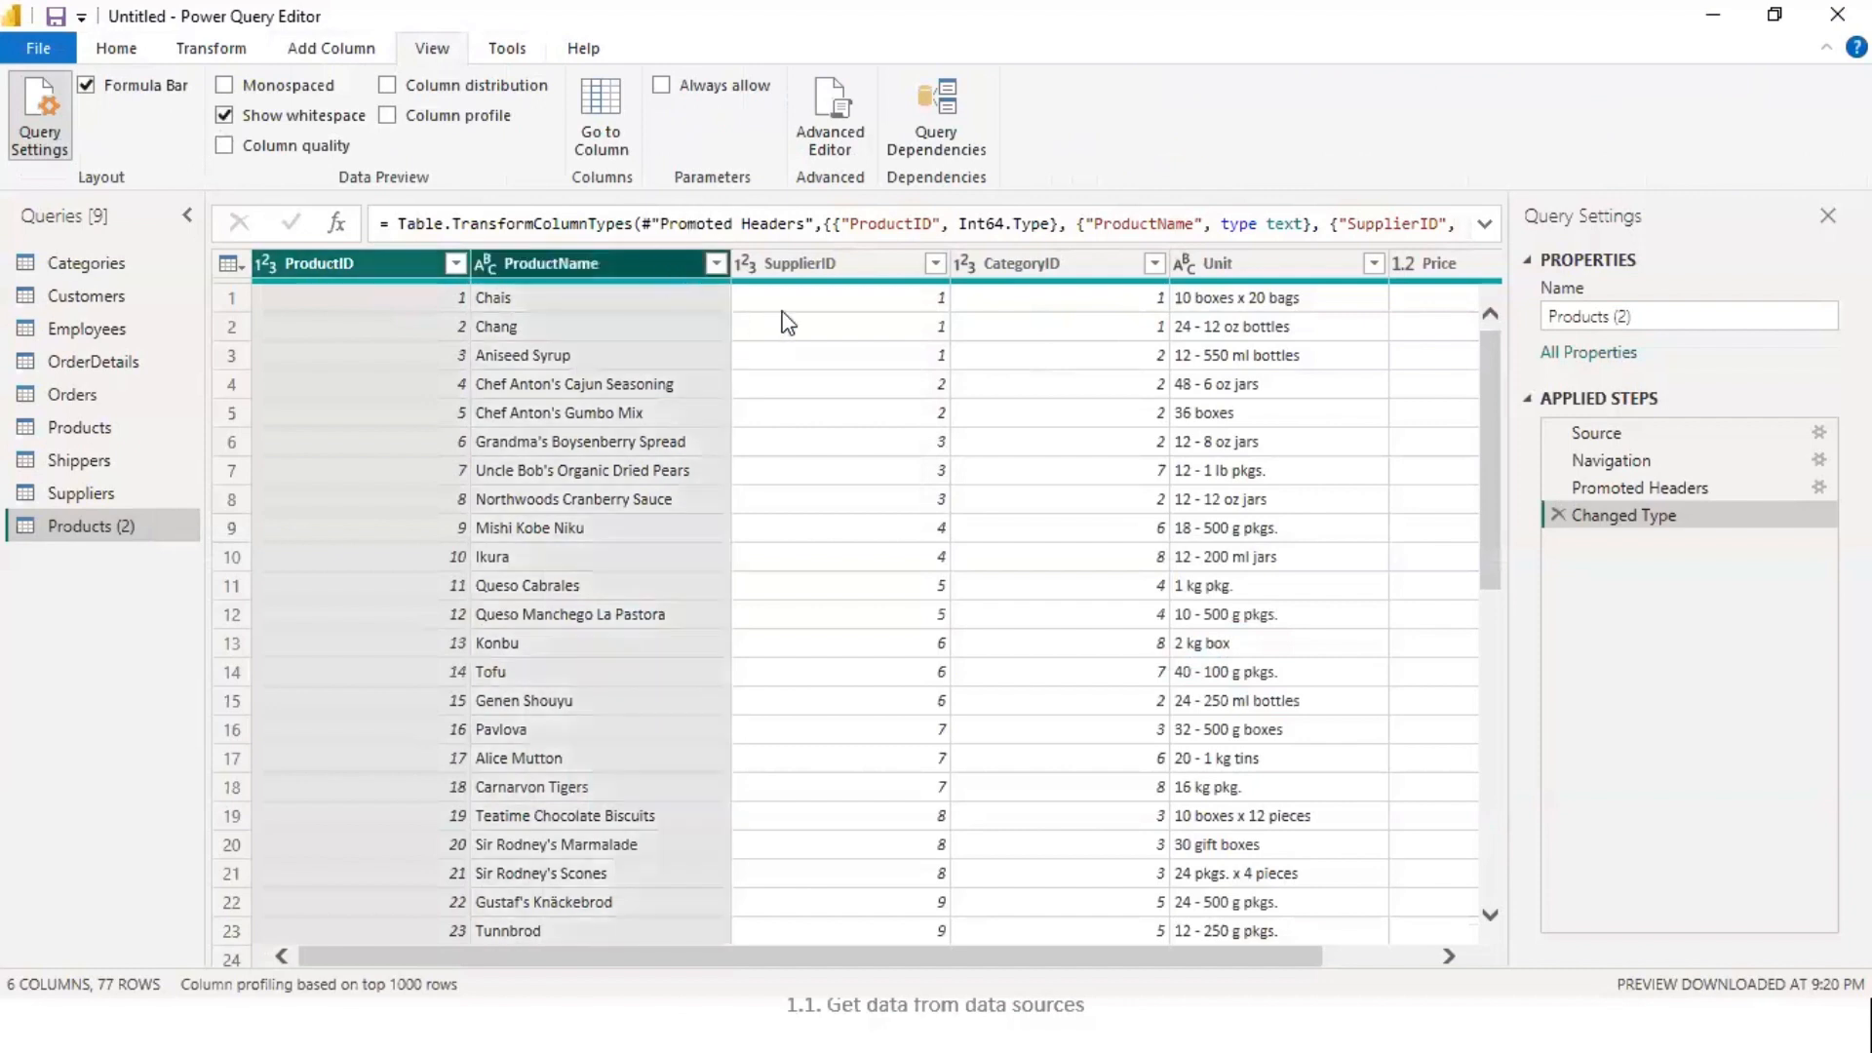
pyautogui.keyDown('ctrl'); pyautogui.click(861, 263); pyautogui.keyUp('ctrl')
pyautogui.keyDown('ctrl'); pyautogui.click(1066, 267); pyautogui.keyUp('ctrl')
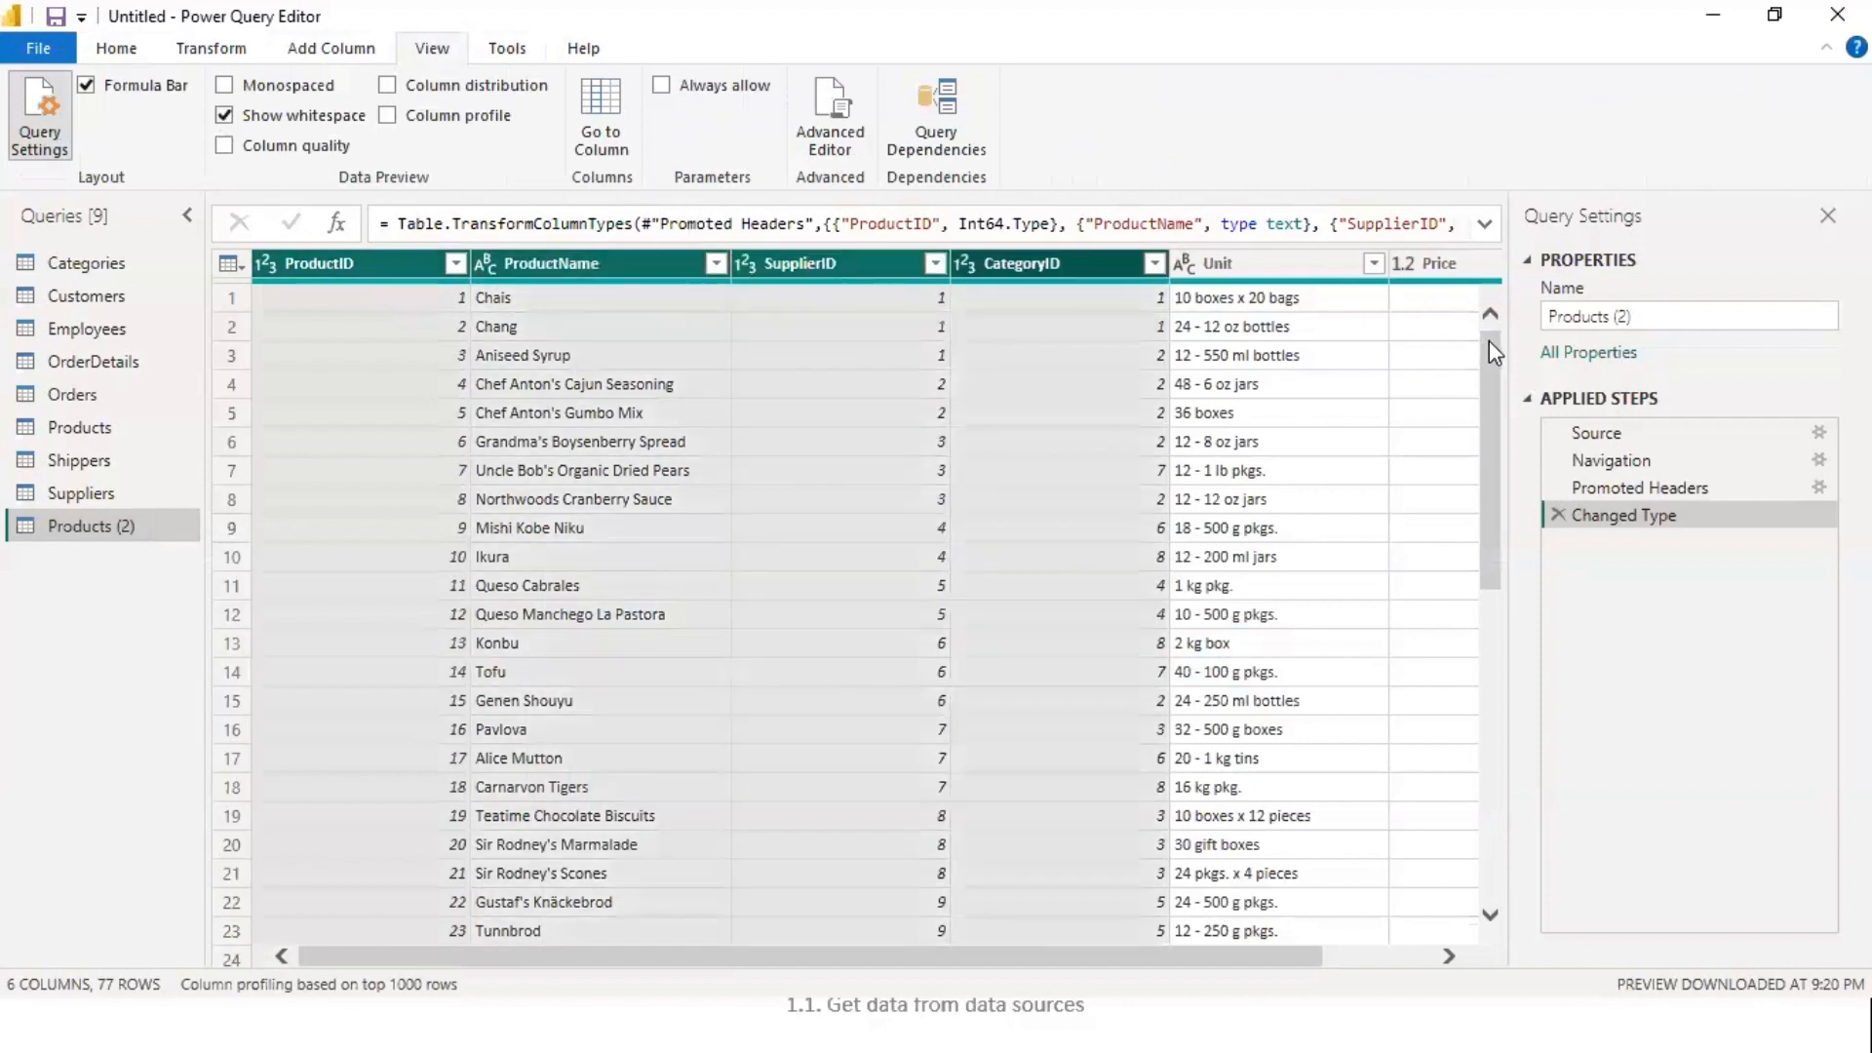
pyautogui.rightClick(1031, 273)
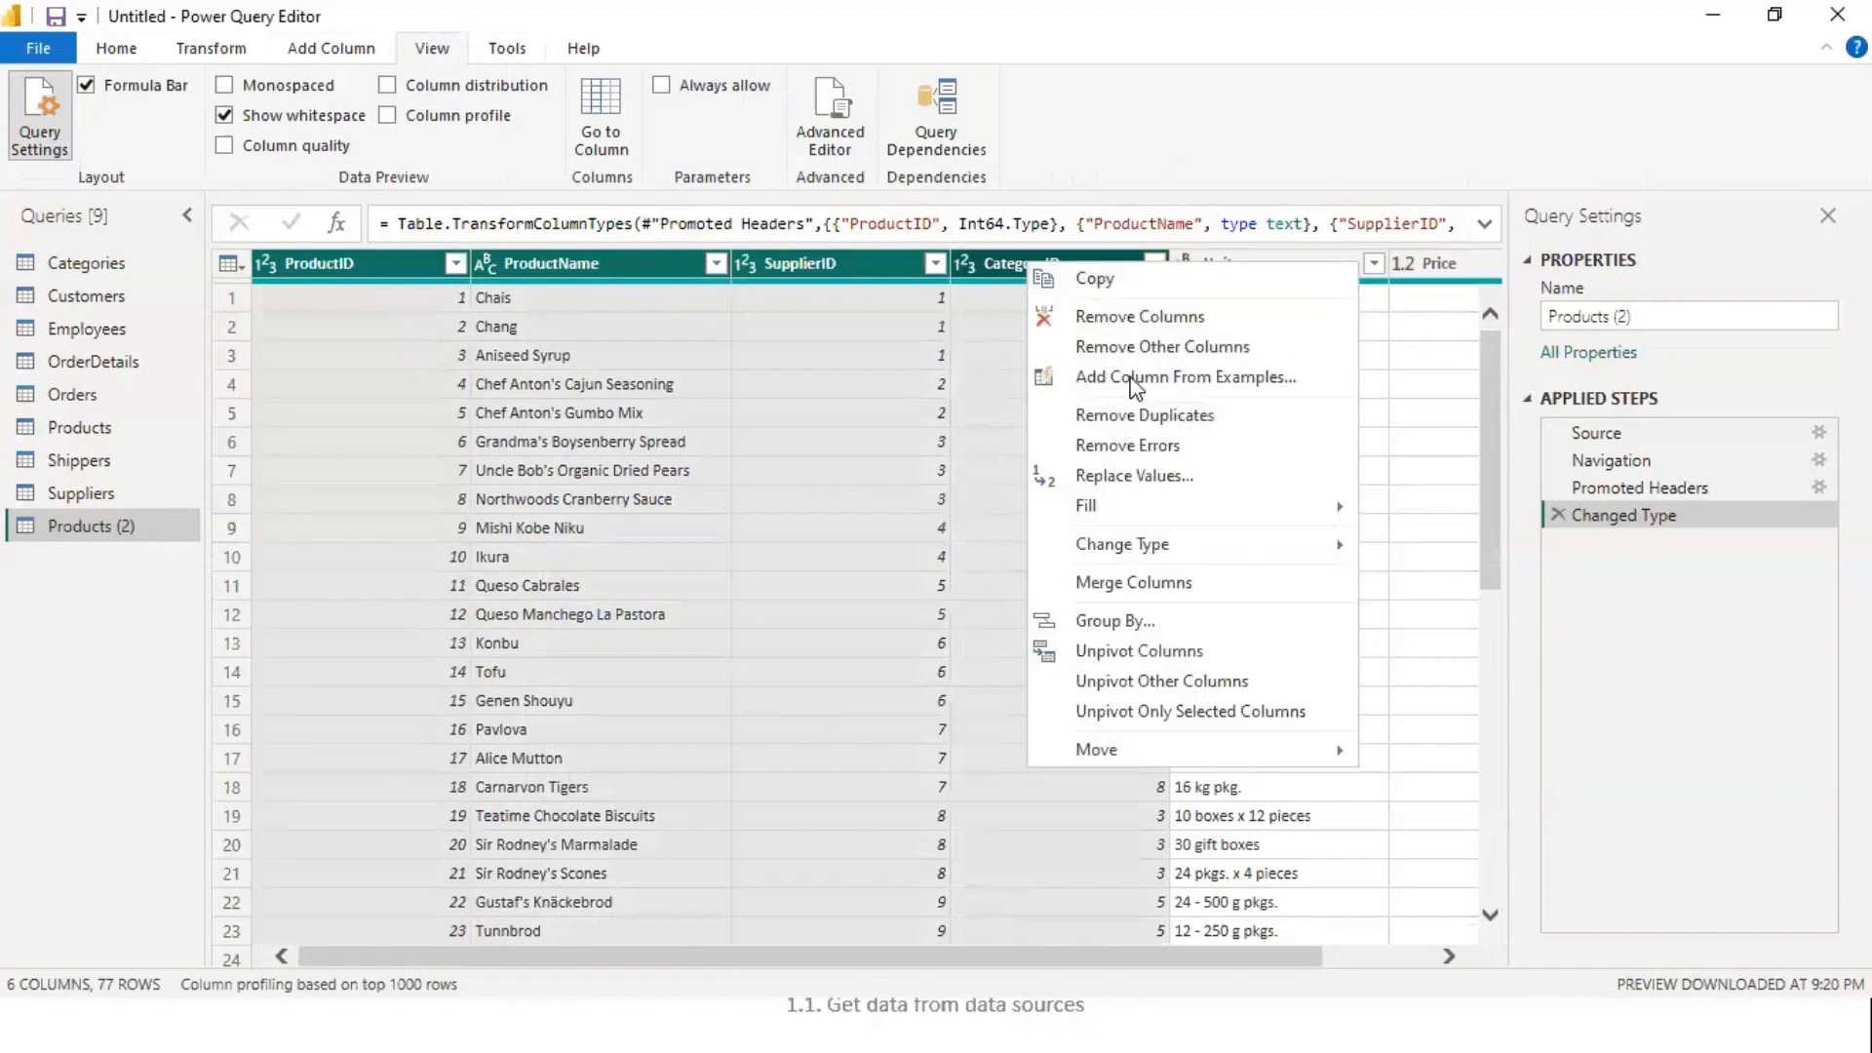
pyautogui.click(1148, 348)
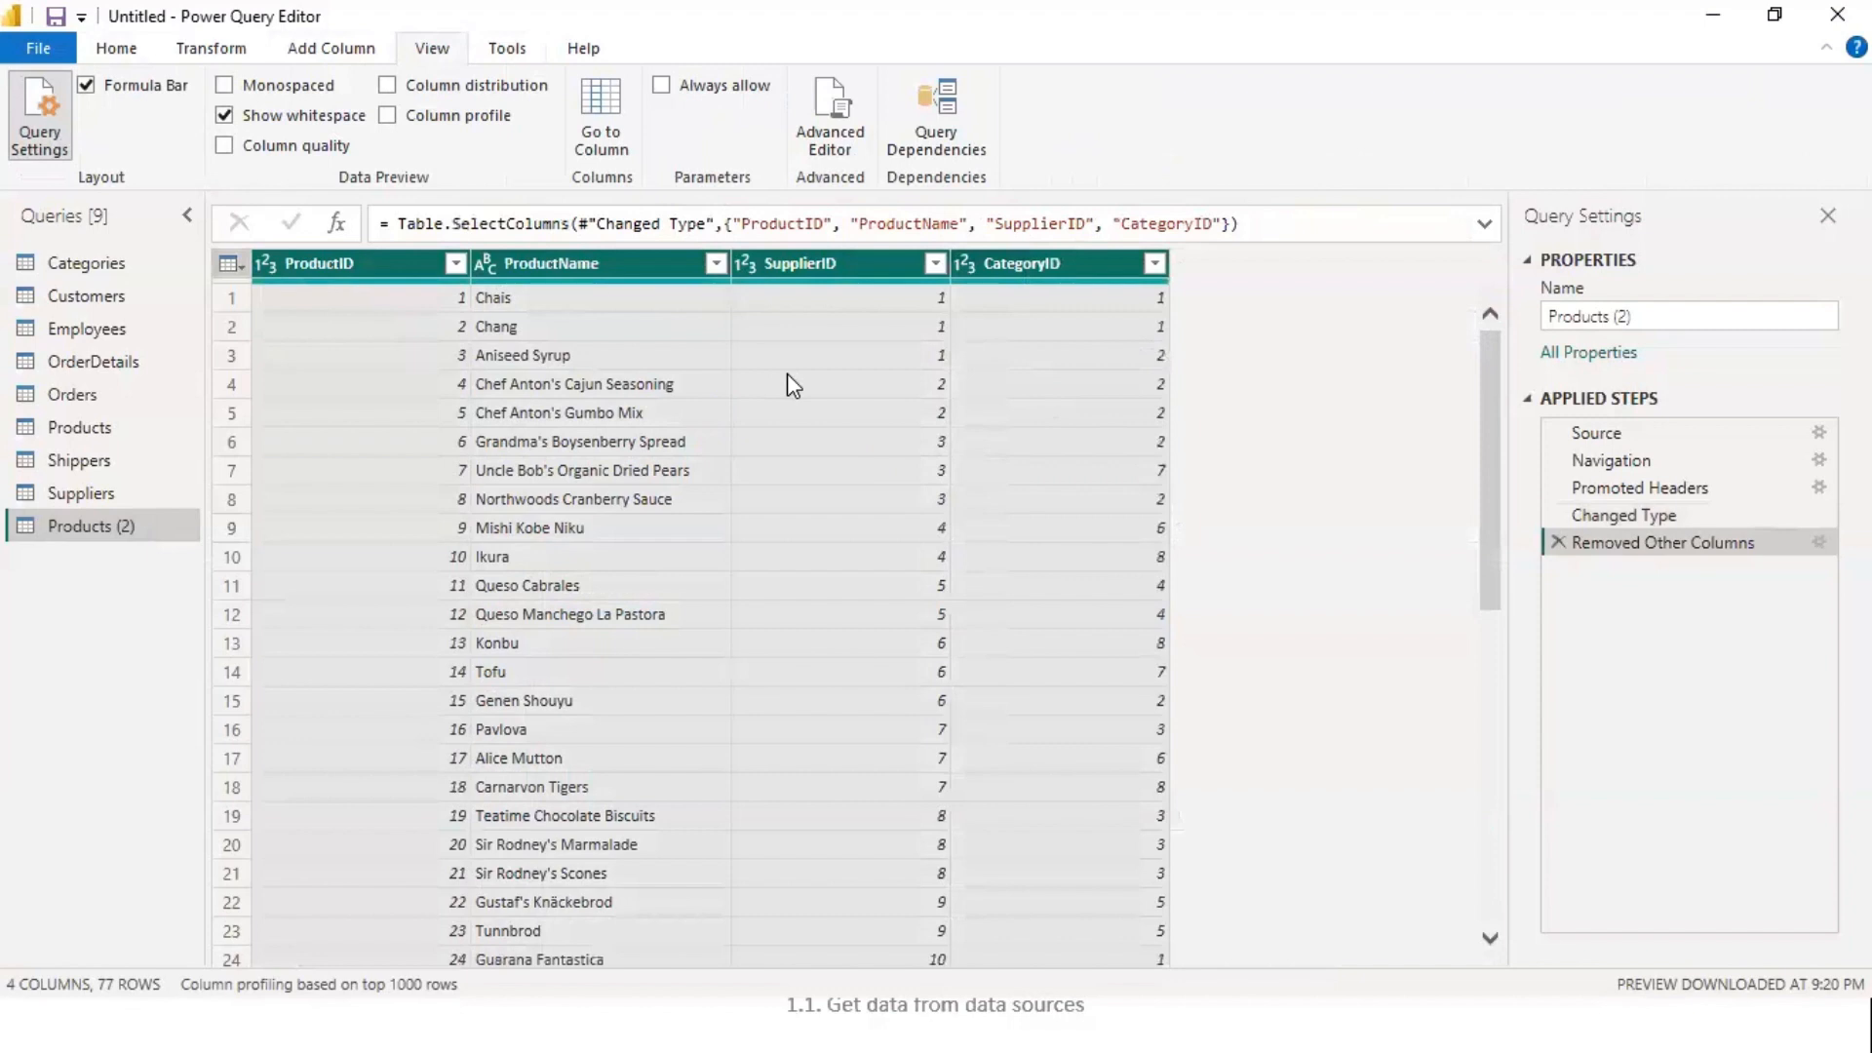
# - Rename the duplicated Products query as IDs and apply the query changes to the model
pyautogui.rightClick(89, 532)
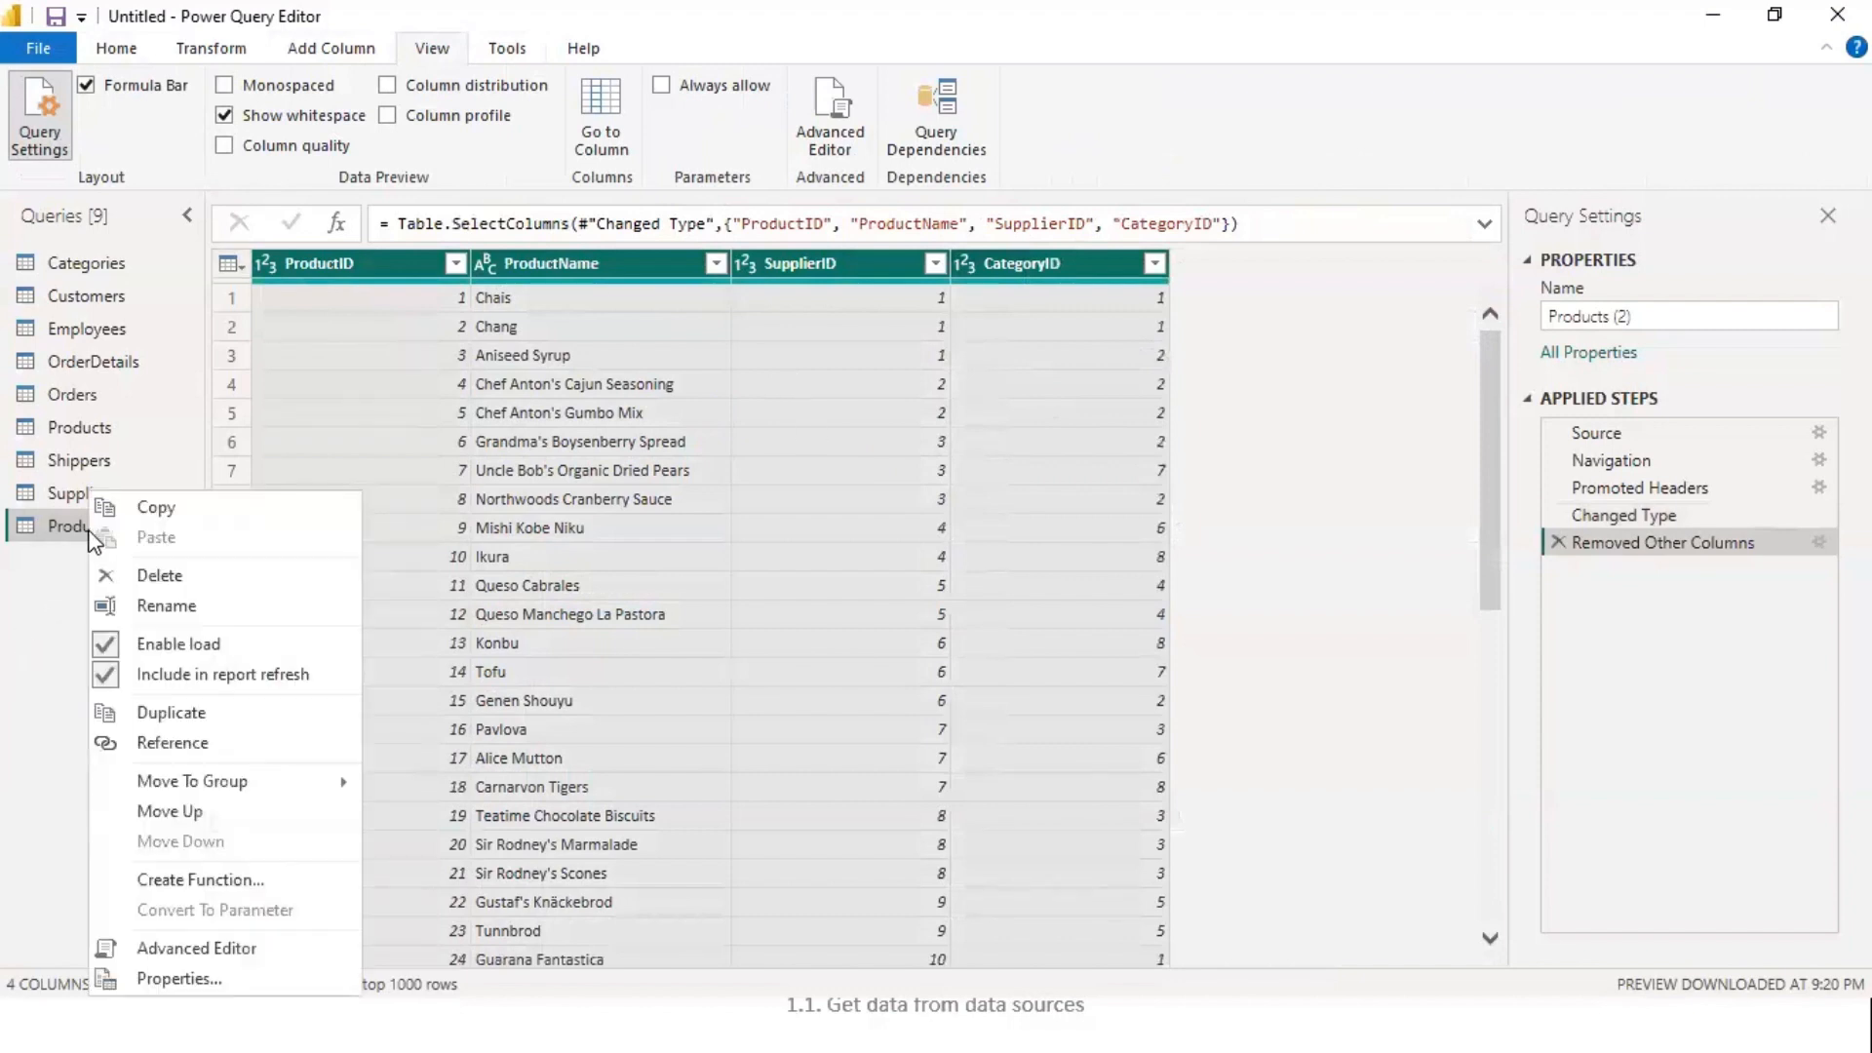
pyautogui.click(161, 605)
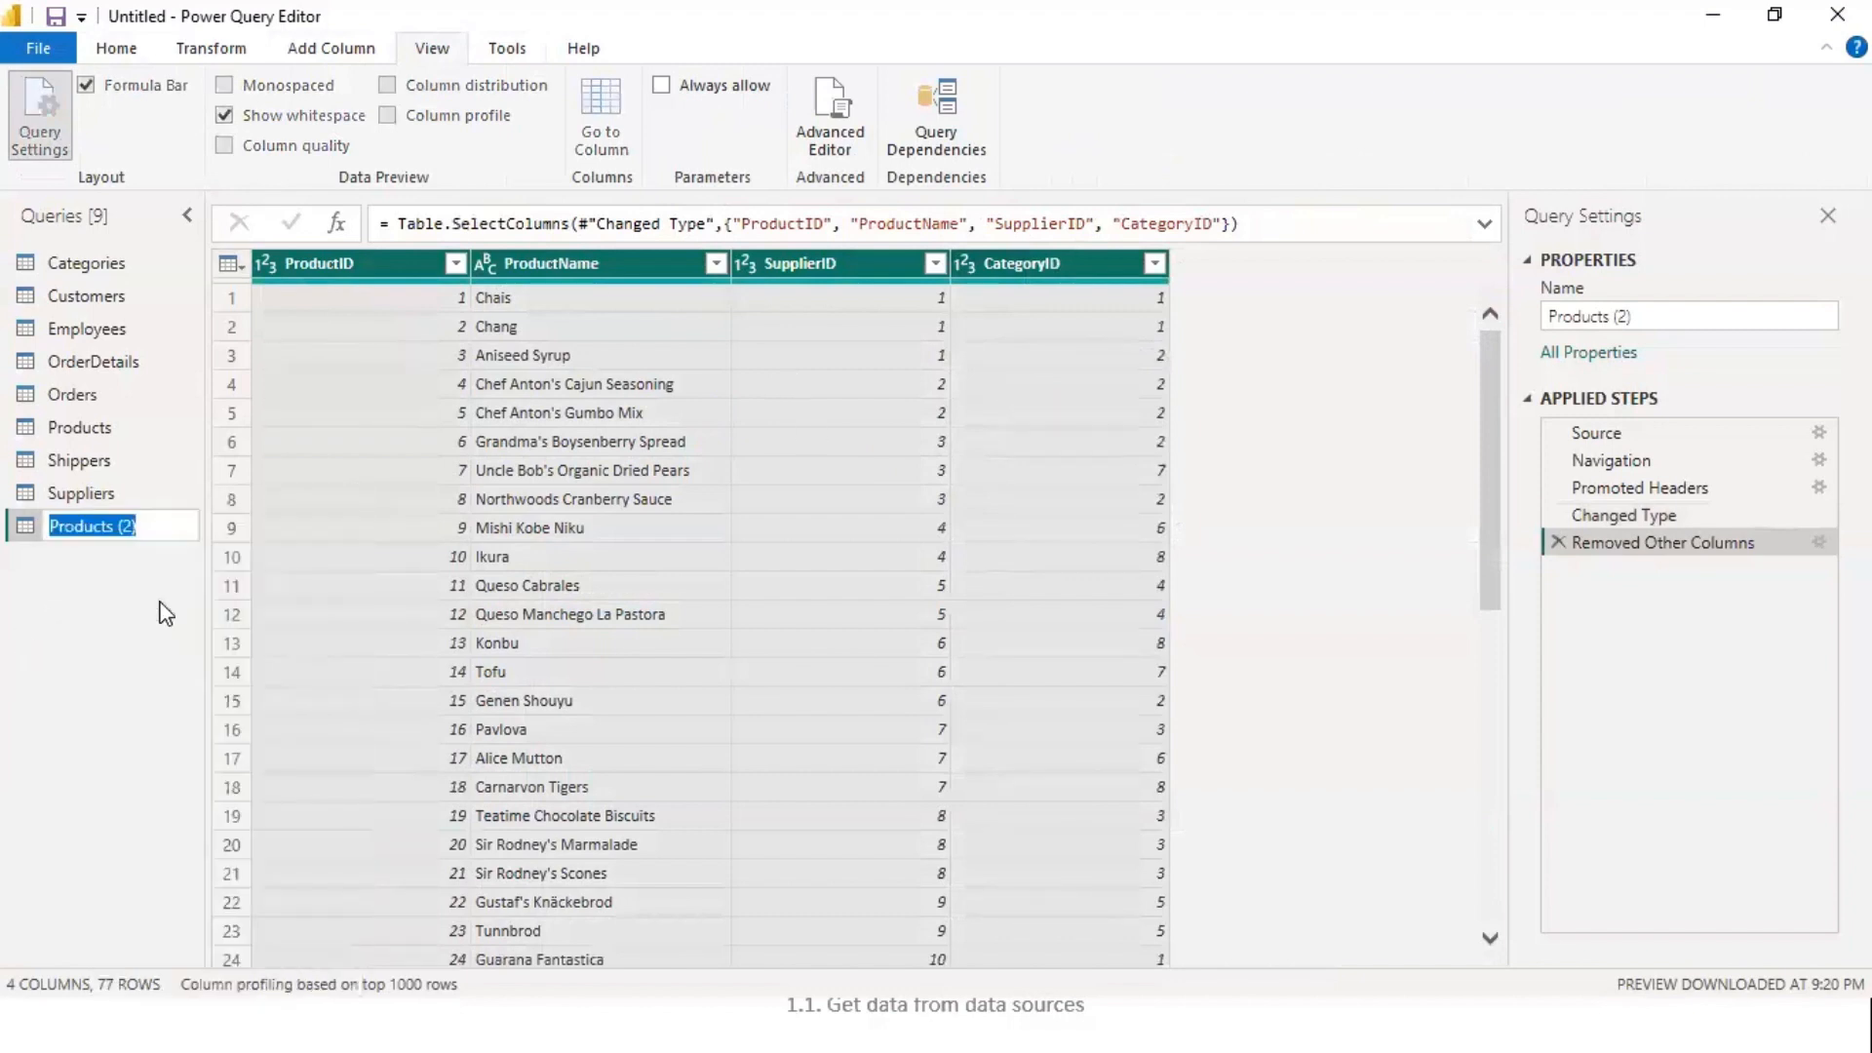
pyautogui.write('IDs')
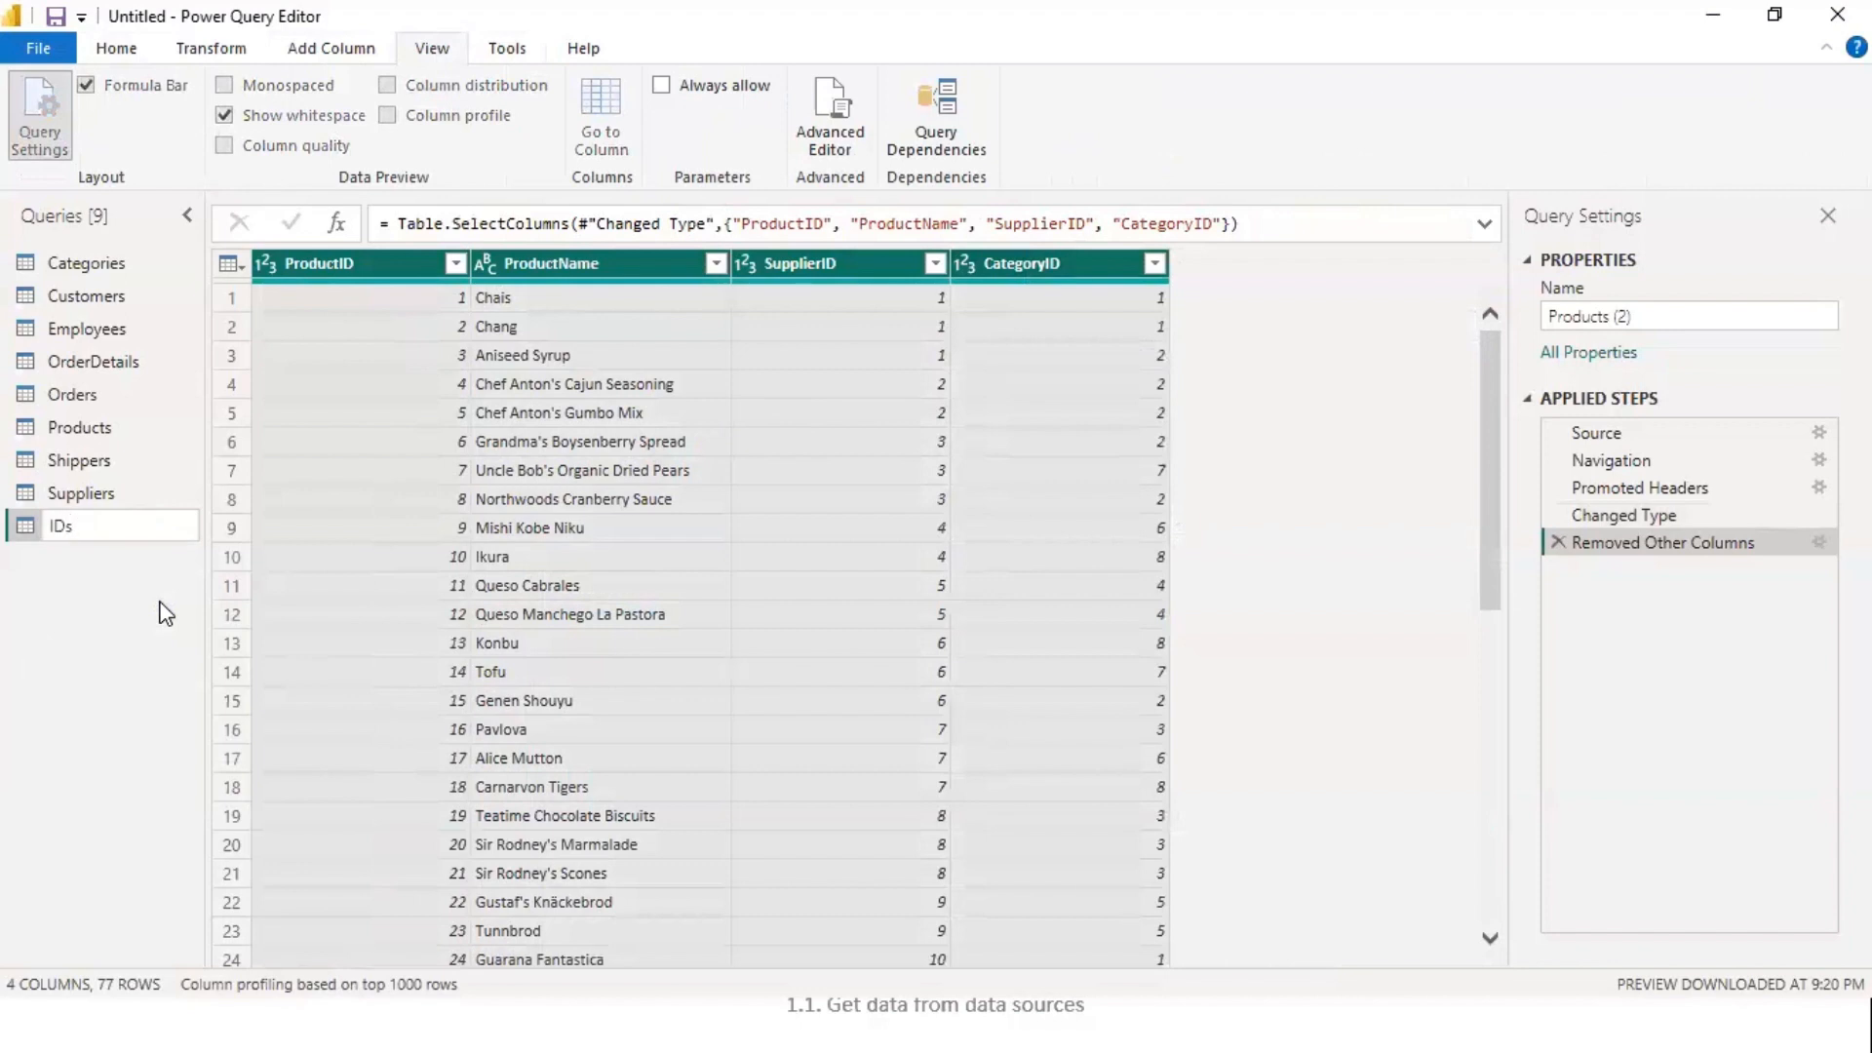
pyautogui.press('Return')
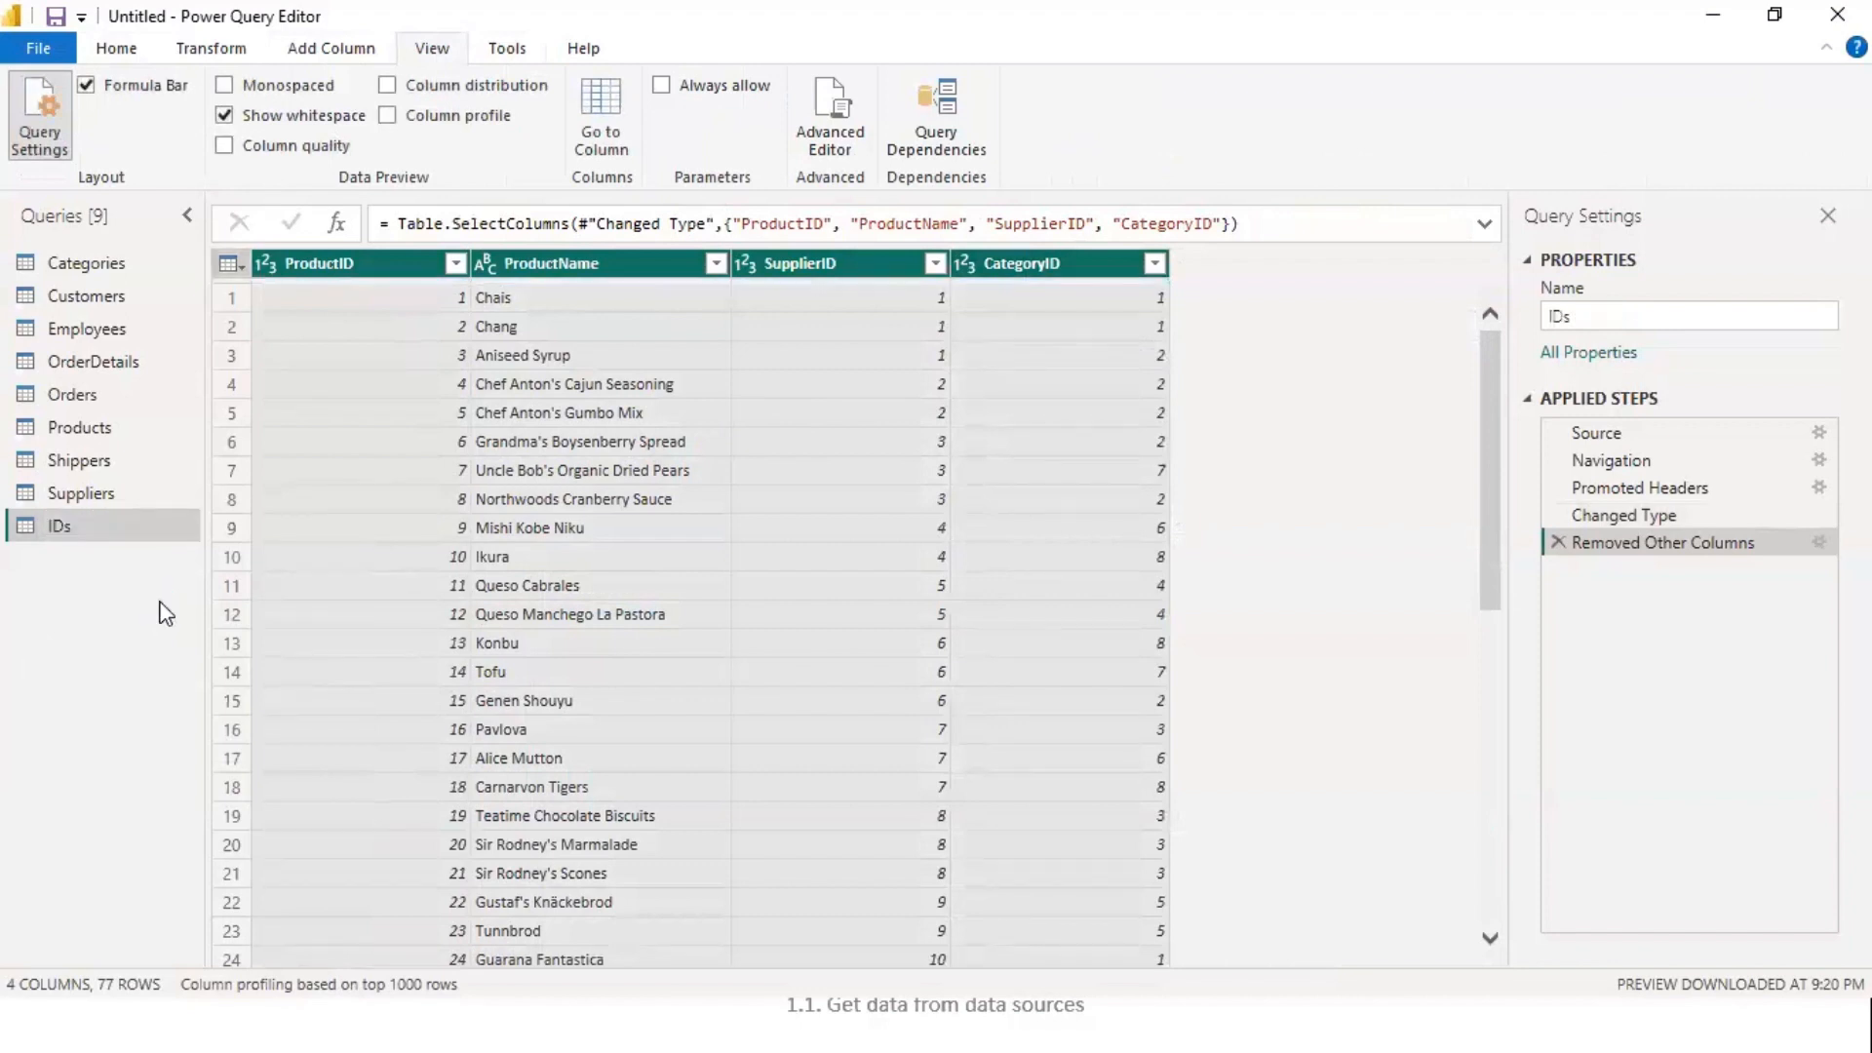
pyautogui.click(122, 53)
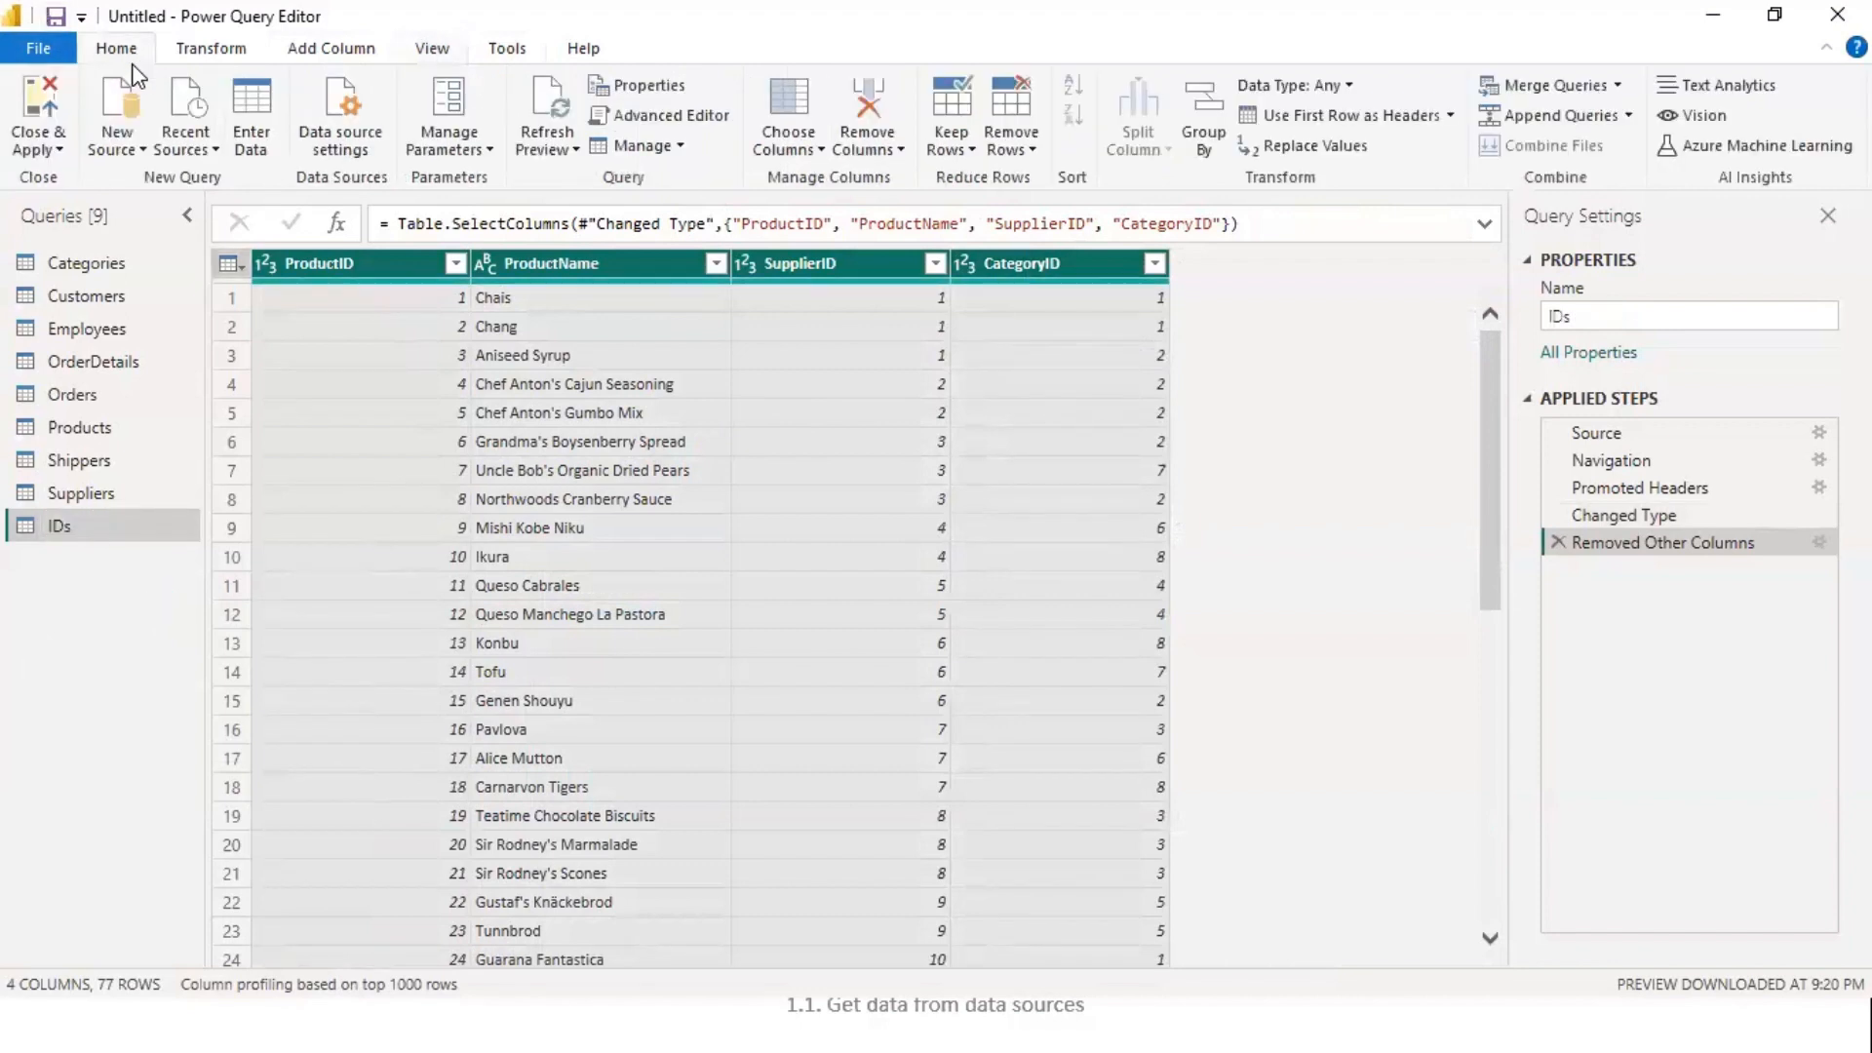
pyautogui.click(35, 123)
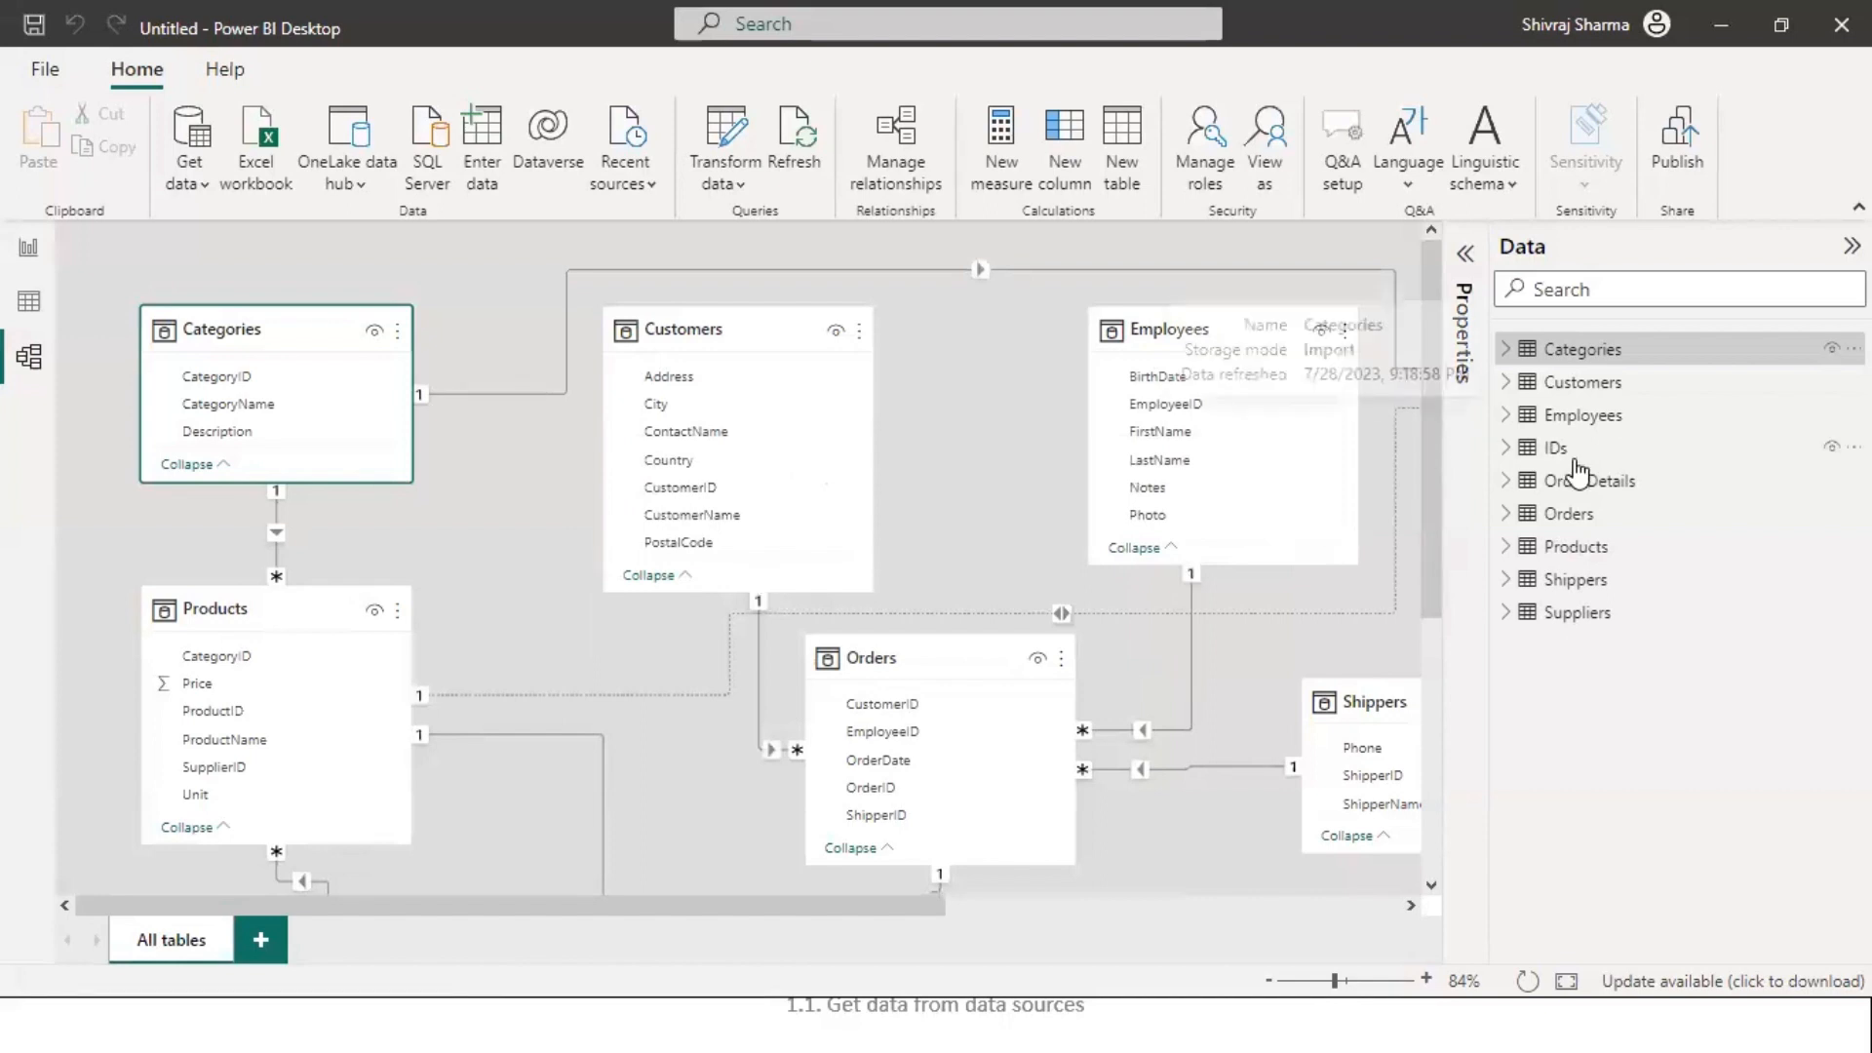
# - Fit the whole model diagram in view, look at the report view and return to the model view
pyautogui.click(1563, 982)
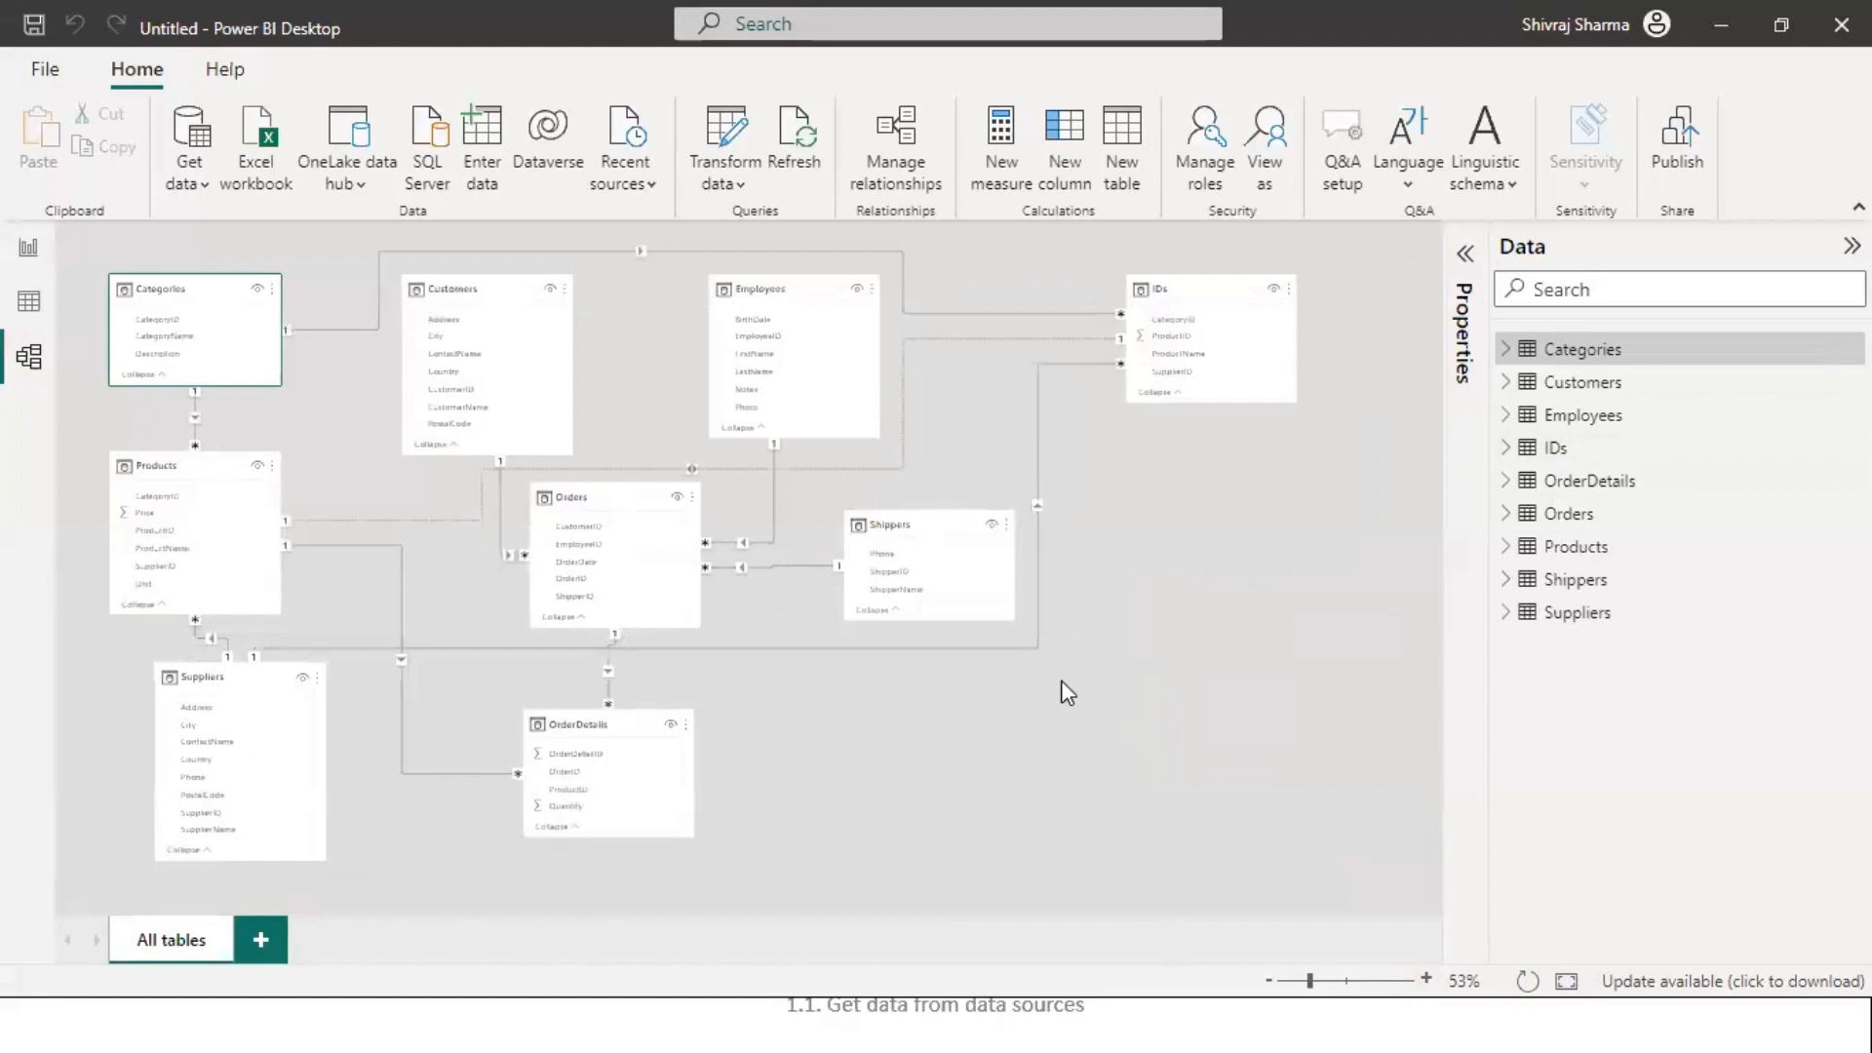
pyautogui.click(918, 726)
pyautogui.scroll(-3, 921, 727)
pyautogui.scroll(3, 921, 727)
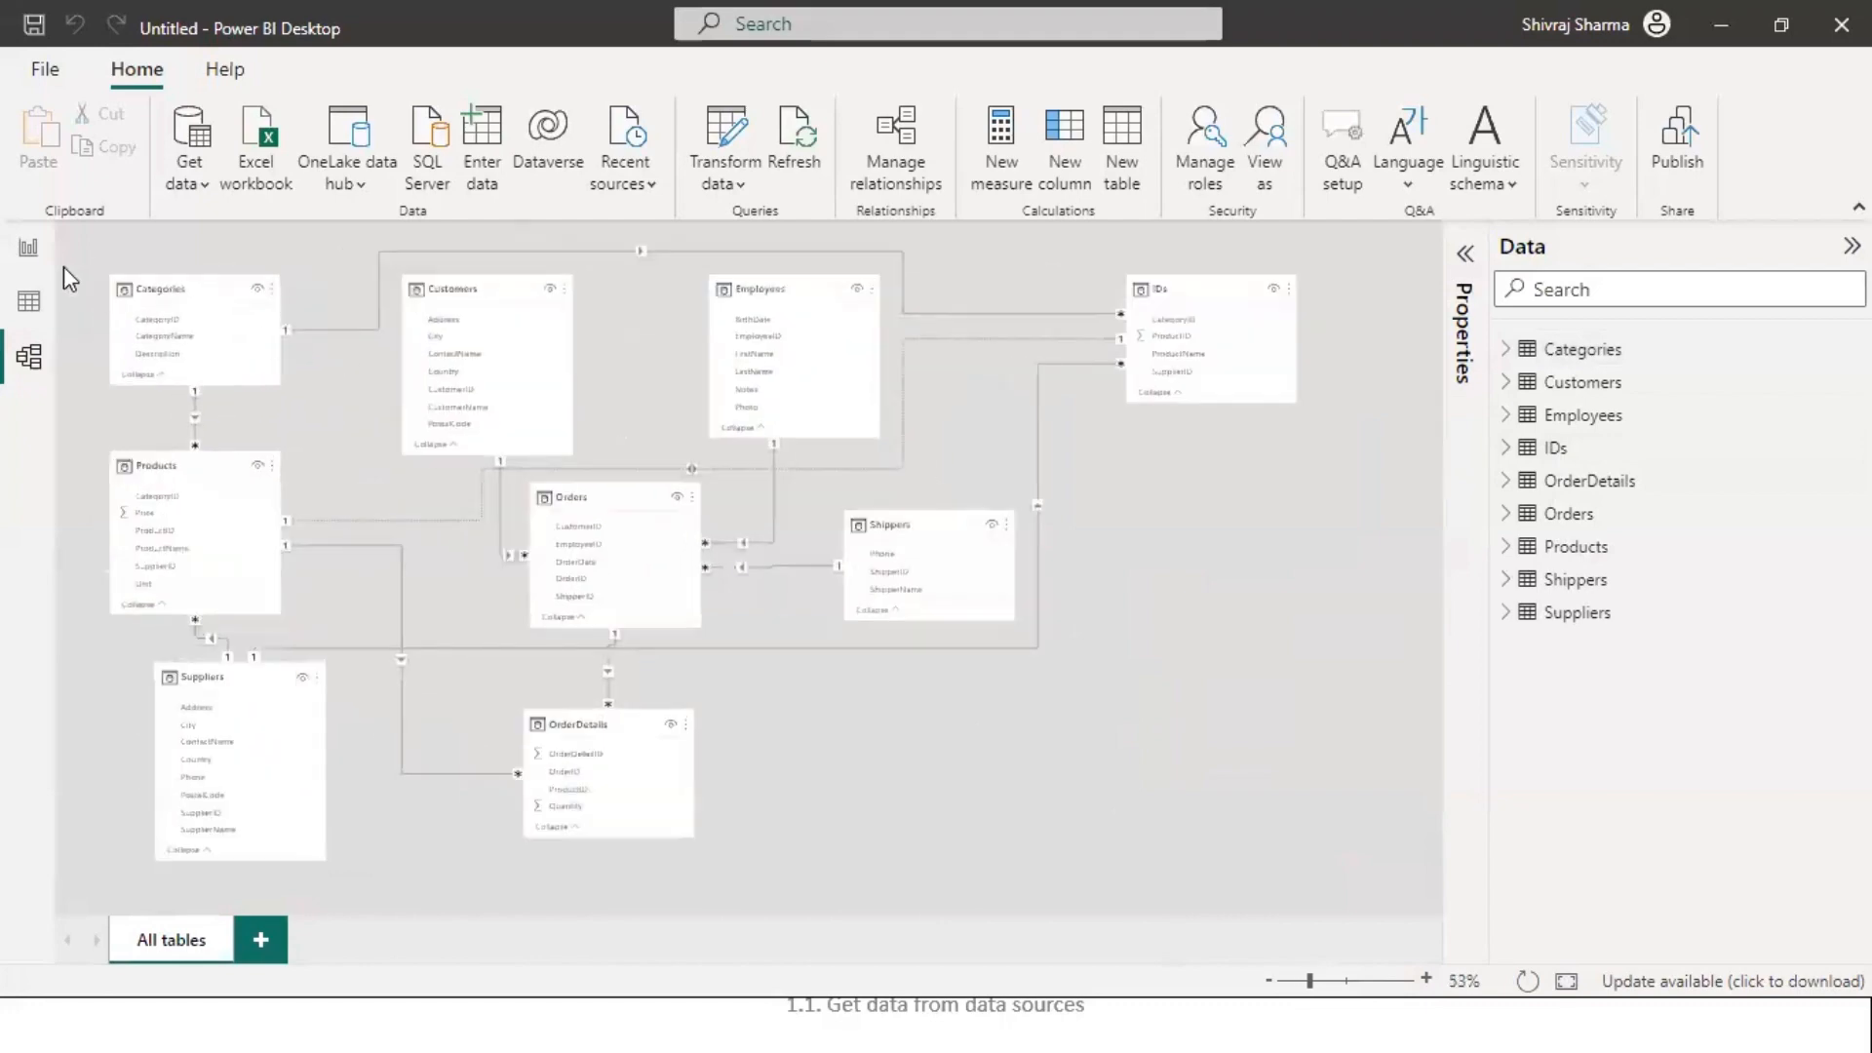
pyautogui.click(29, 248)
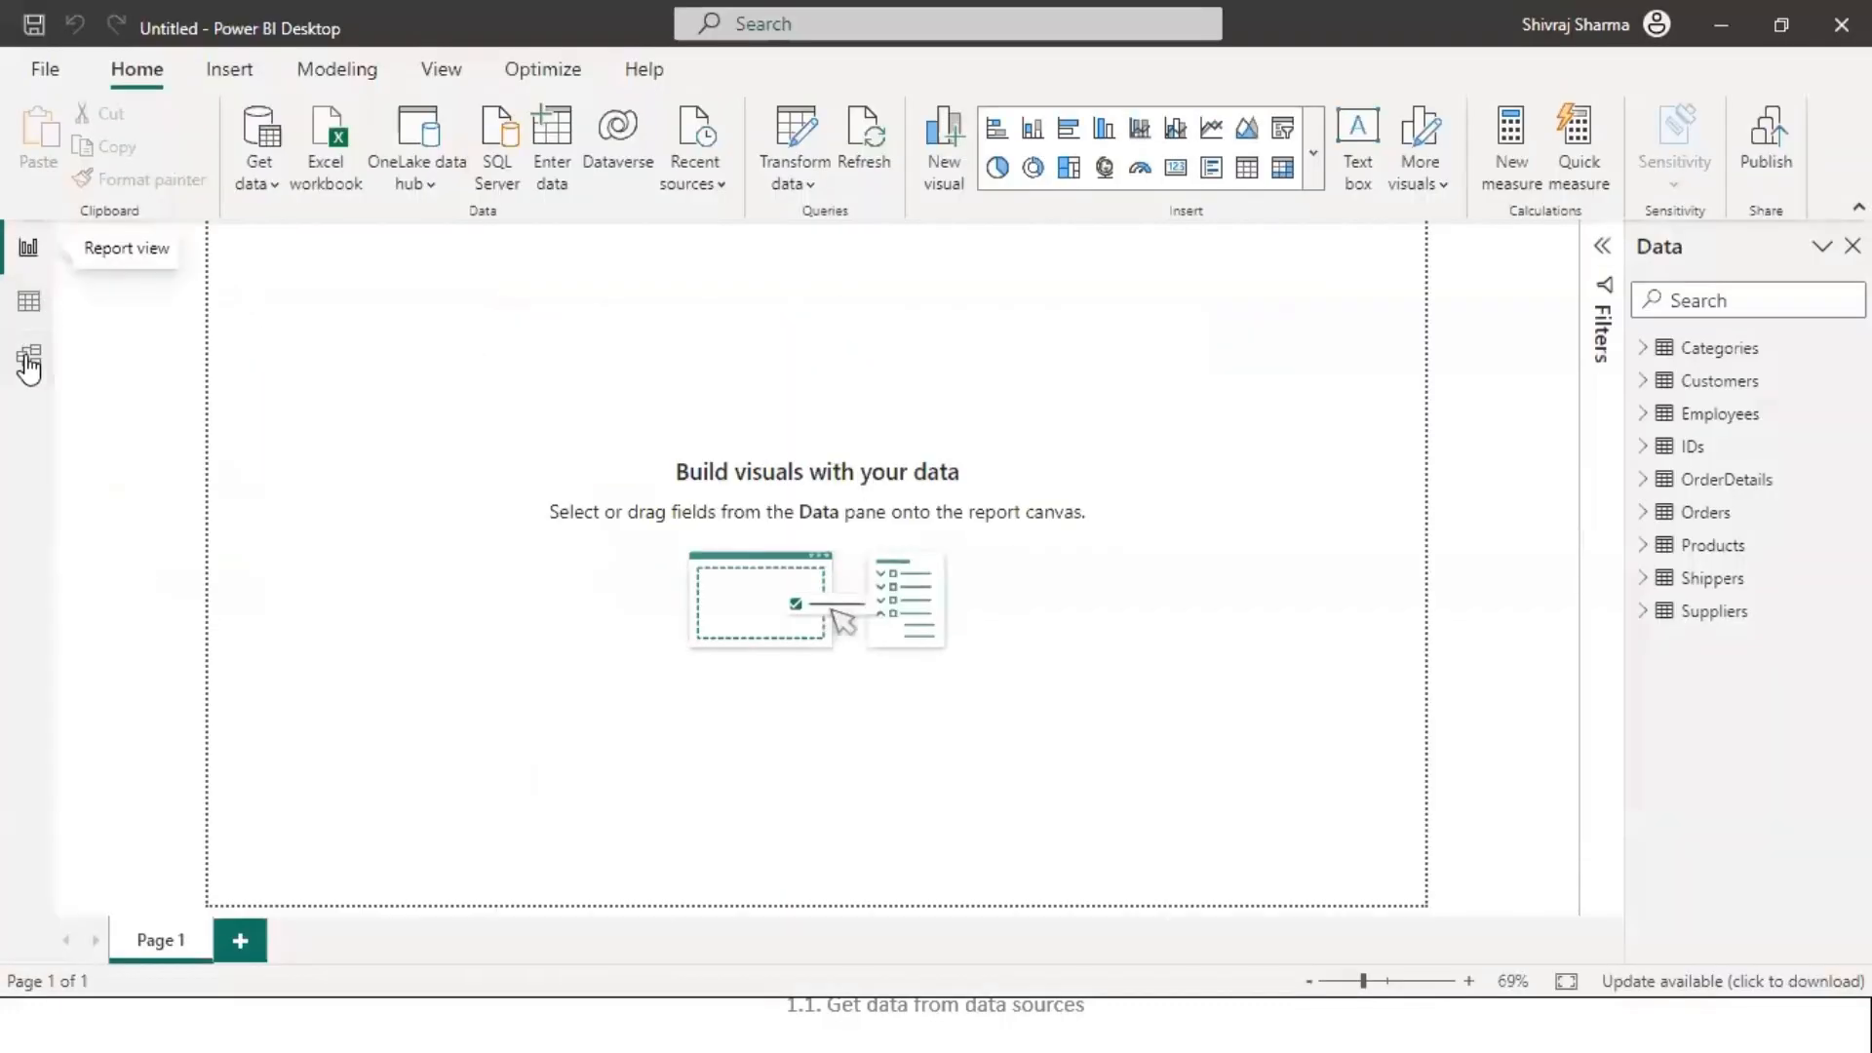
pyautogui.click(29, 359)
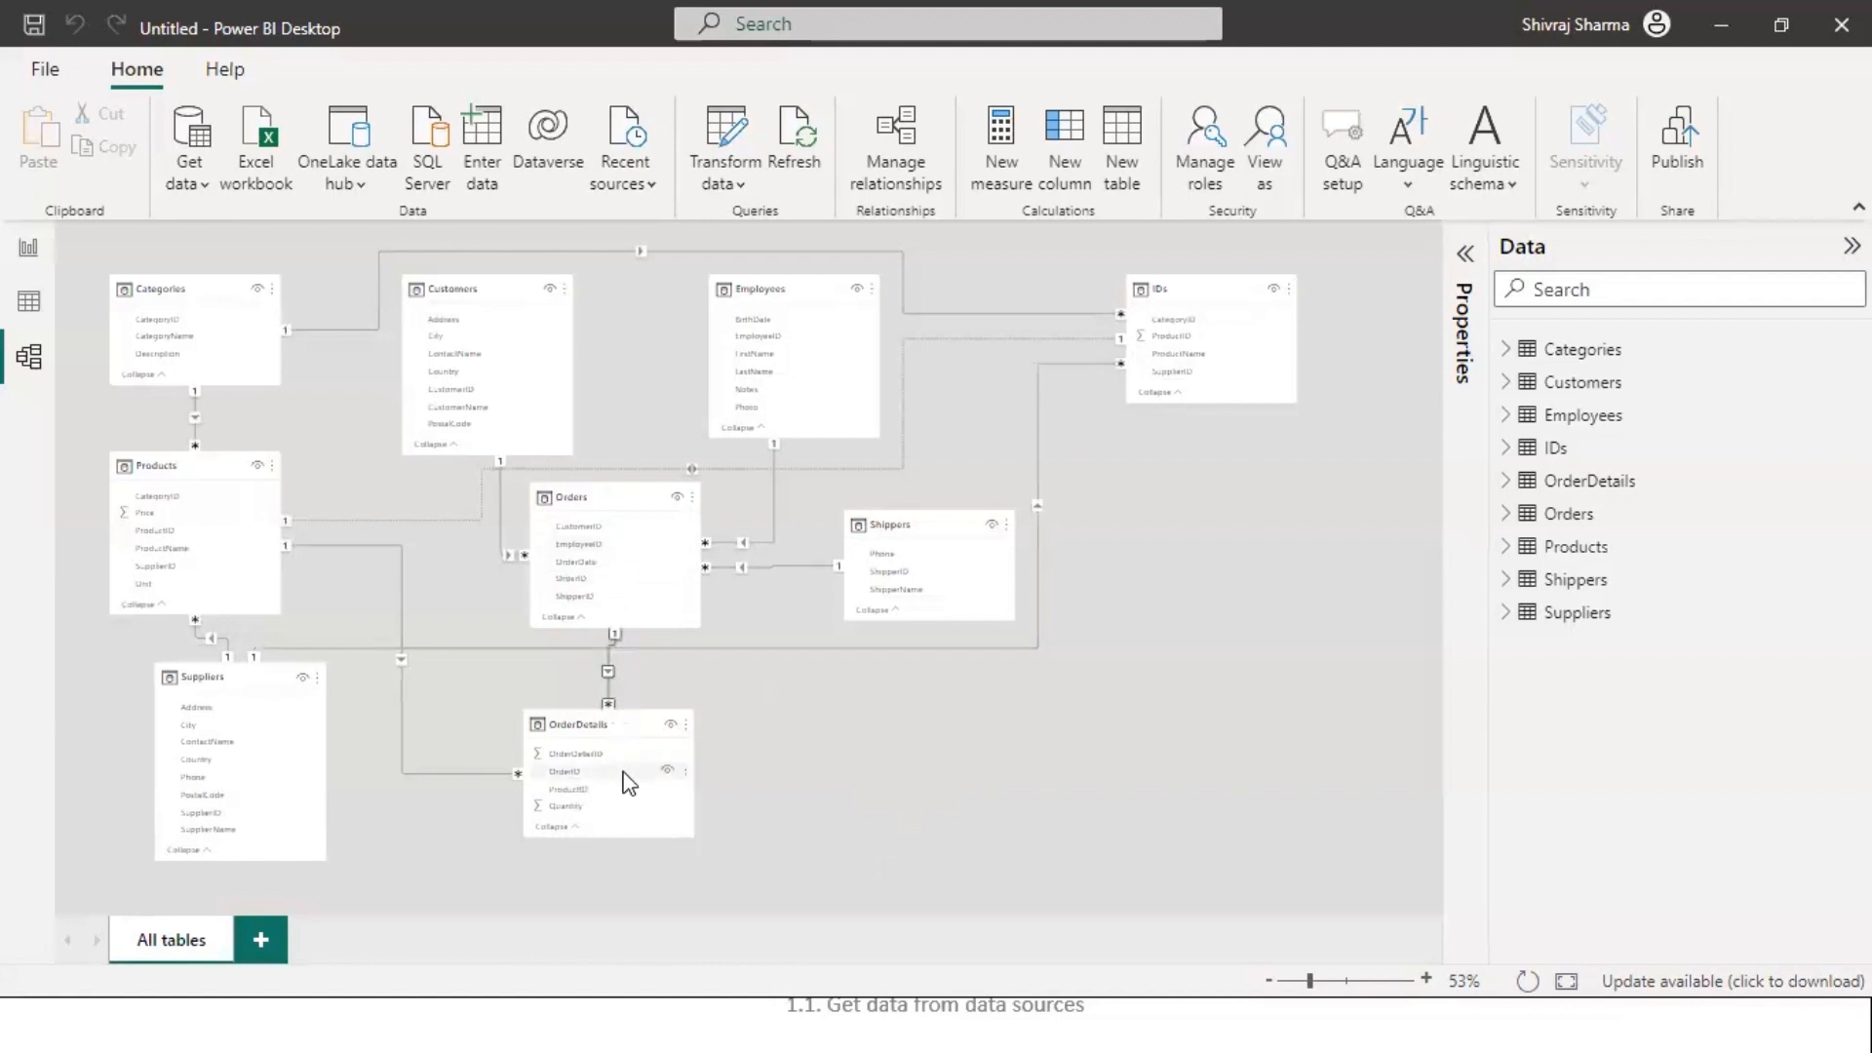
# - Delete the three relationships linking the IDs table to Categories, Products and Suppliers in the model diagram
pyautogui.moveTo(619, 736)
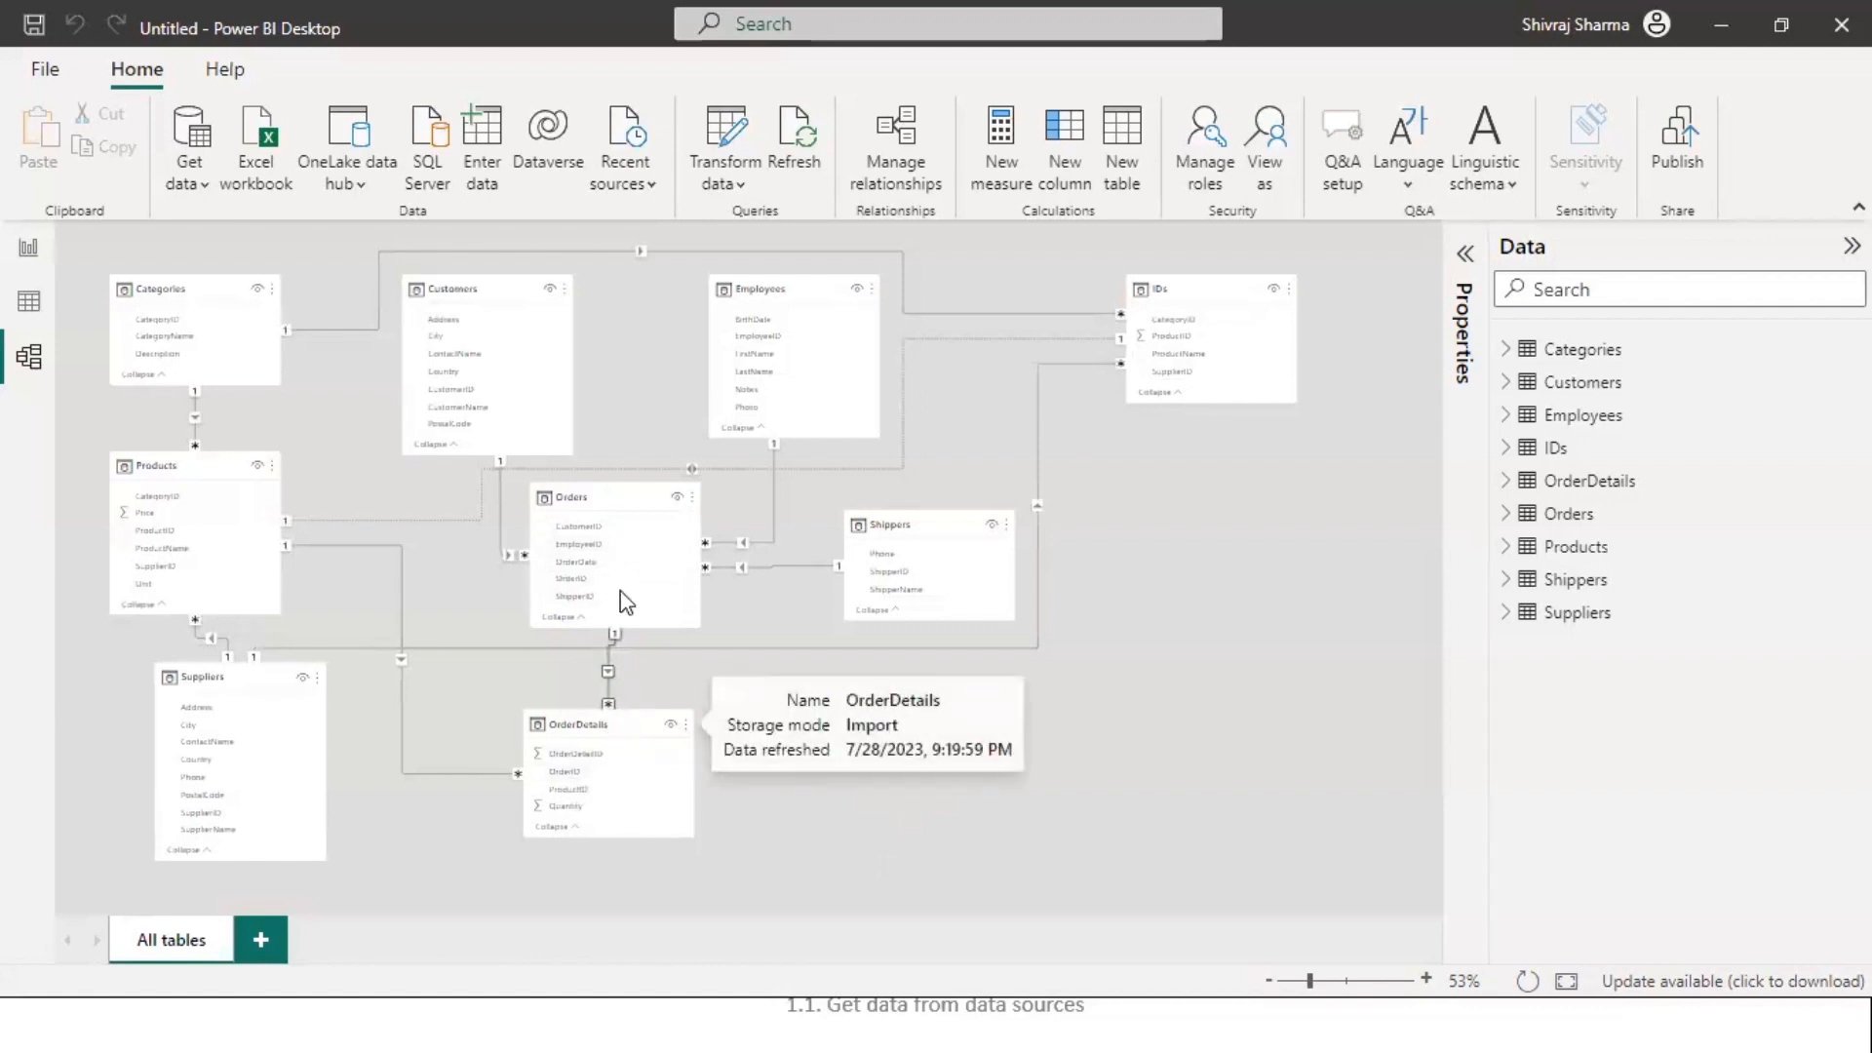
pyautogui.click(1219, 282)
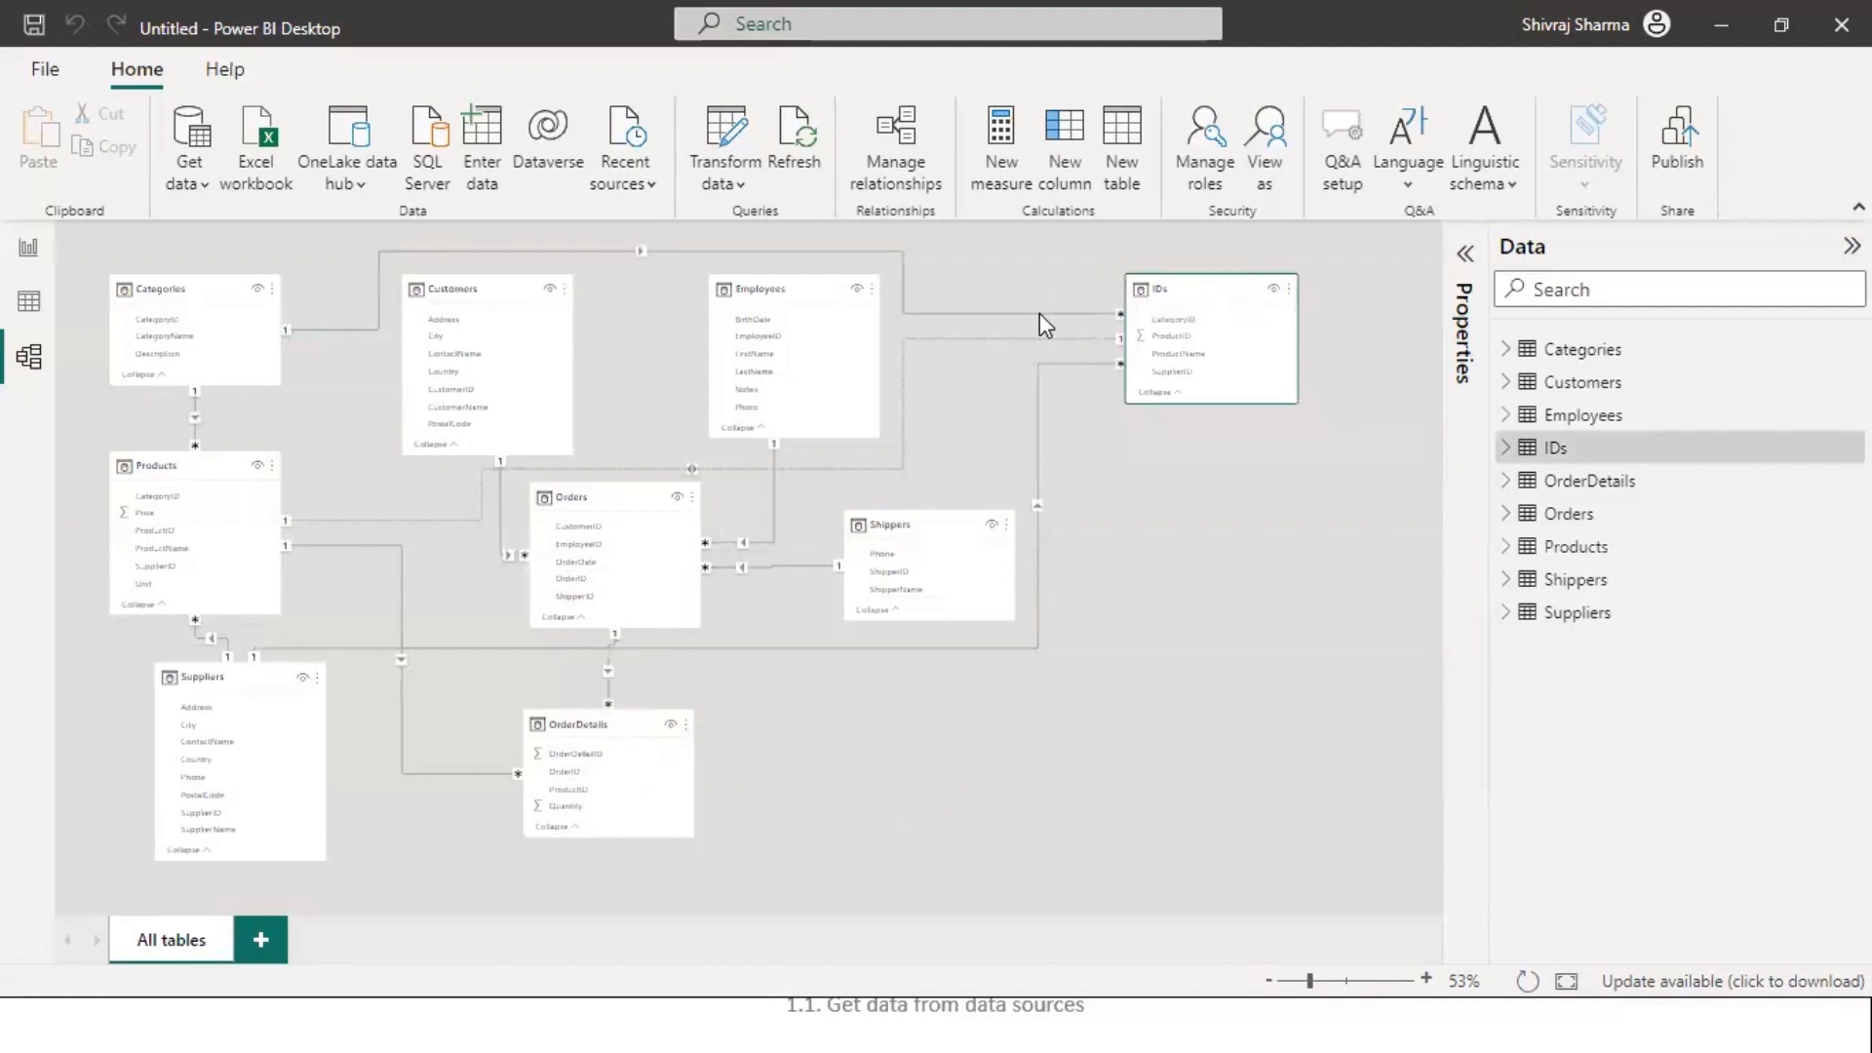
pyautogui.click(1050, 310)
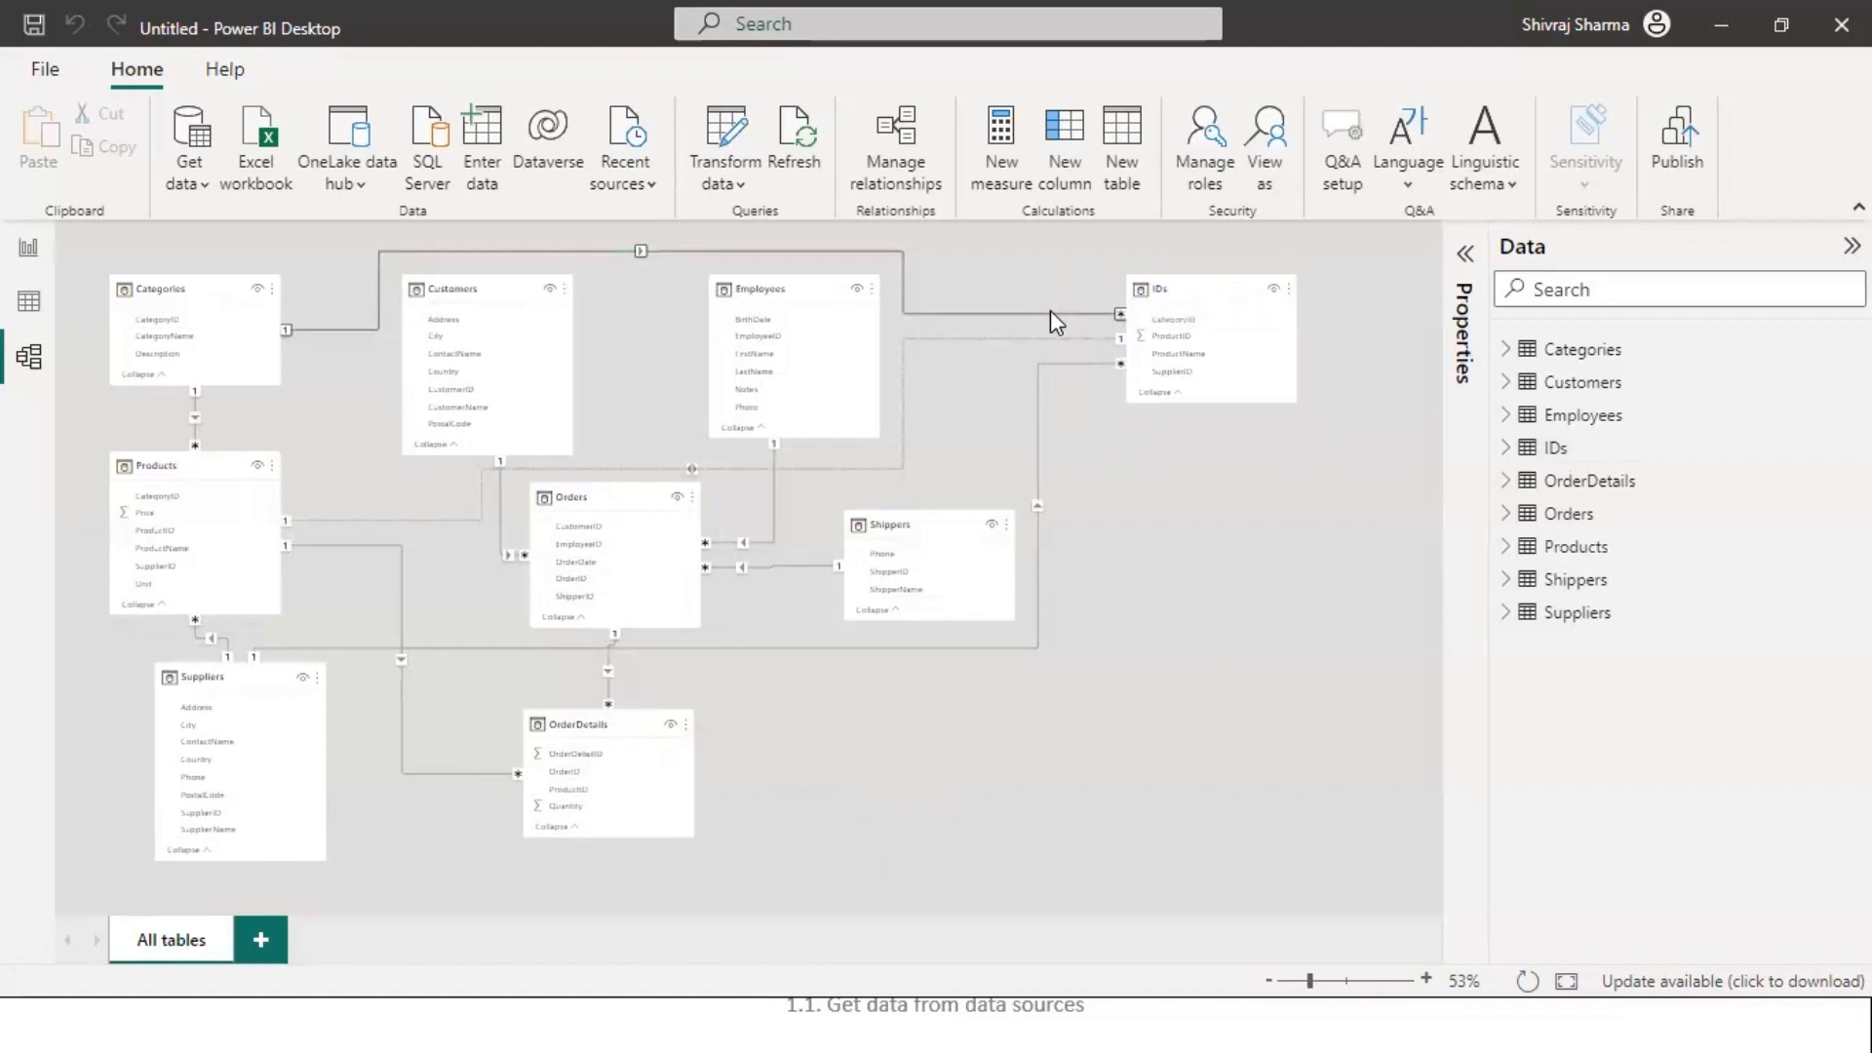
pyautogui.press('Delete')
pyautogui.click(1094, 567)
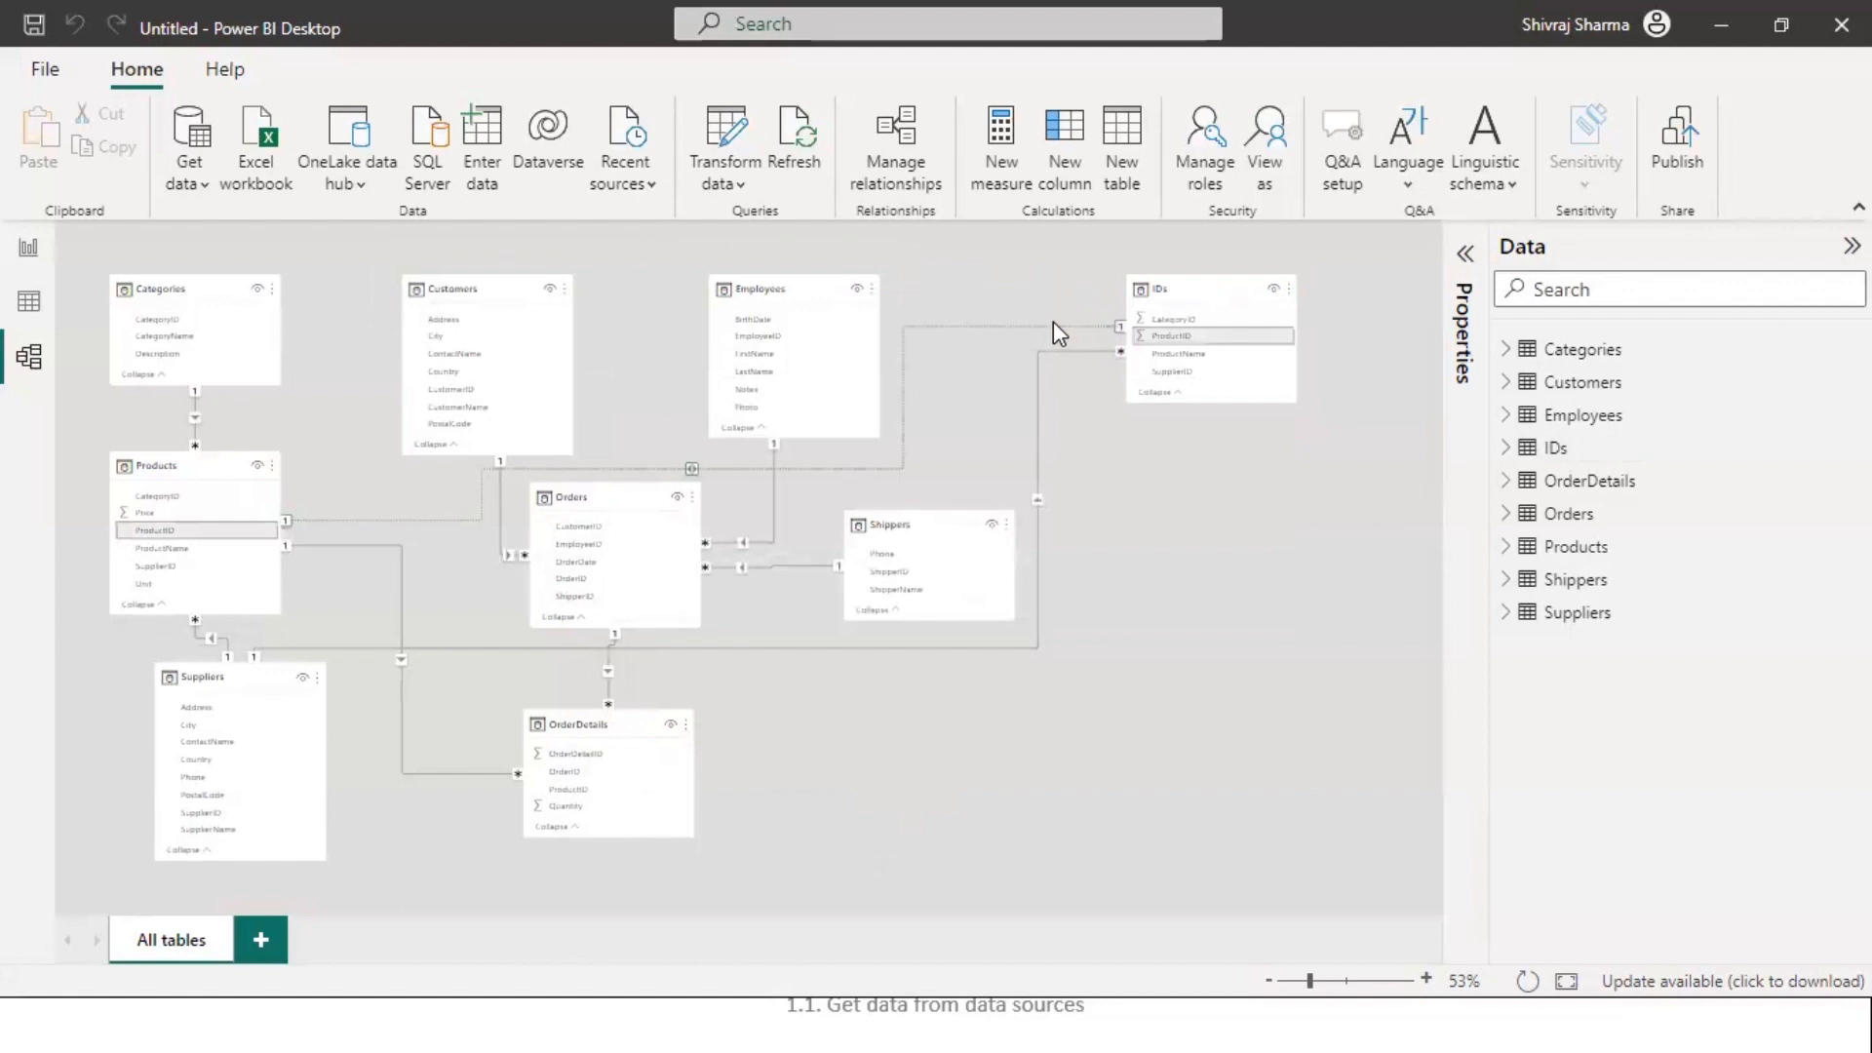
pyautogui.click(1056, 326)
pyautogui.press('Delete')
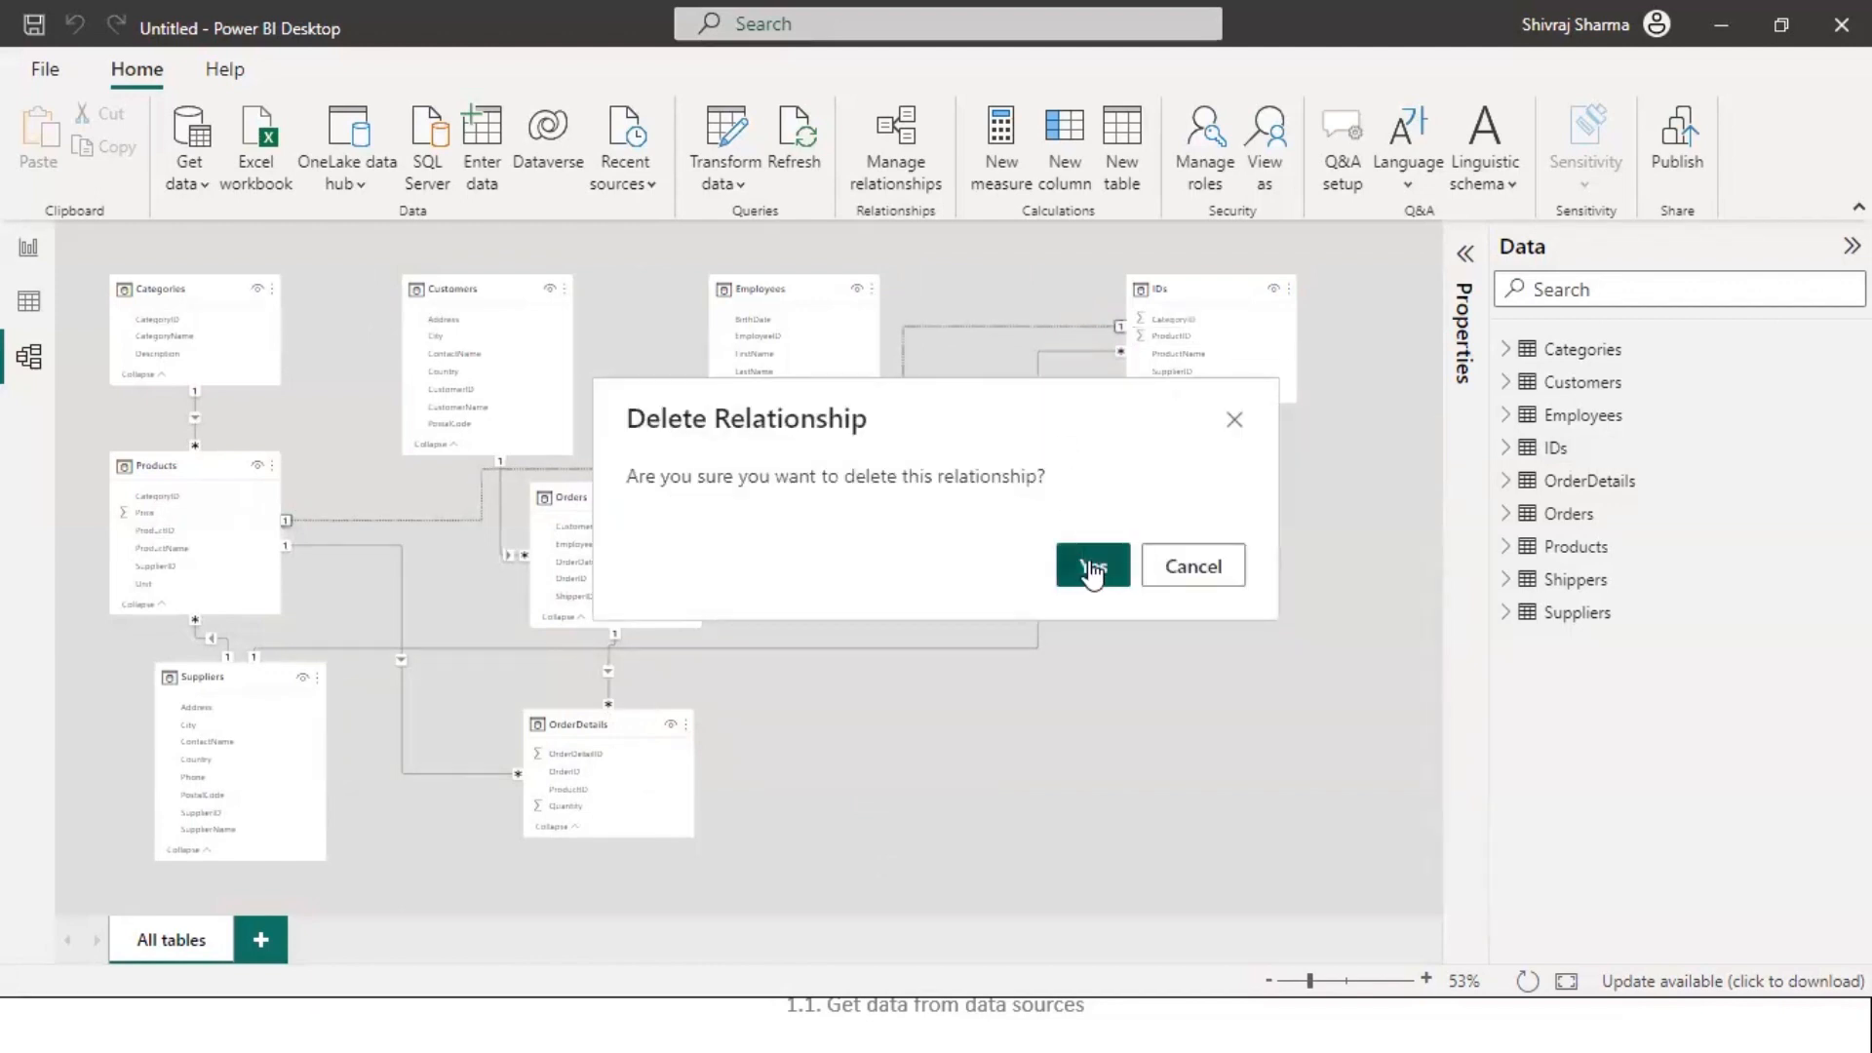
pyautogui.click(1092, 567)
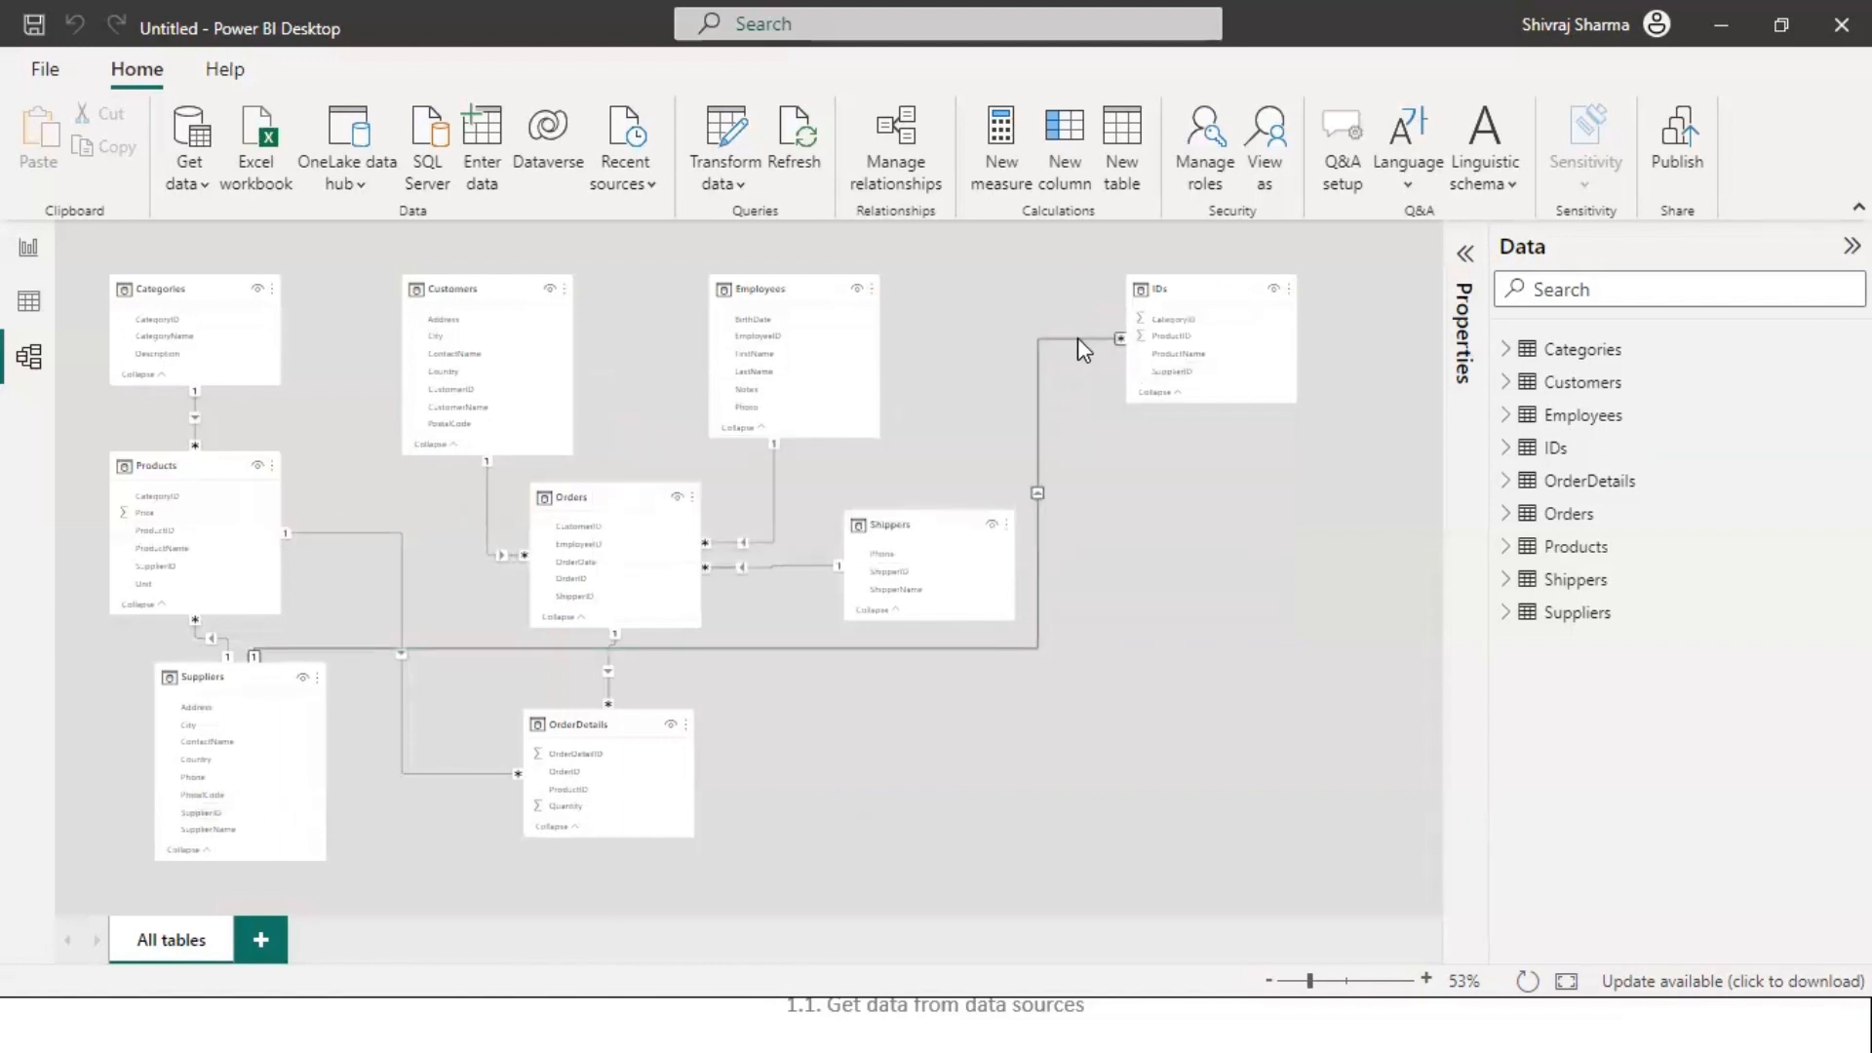
pyautogui.press('Delete')
pyautogui.click(1094, 563)
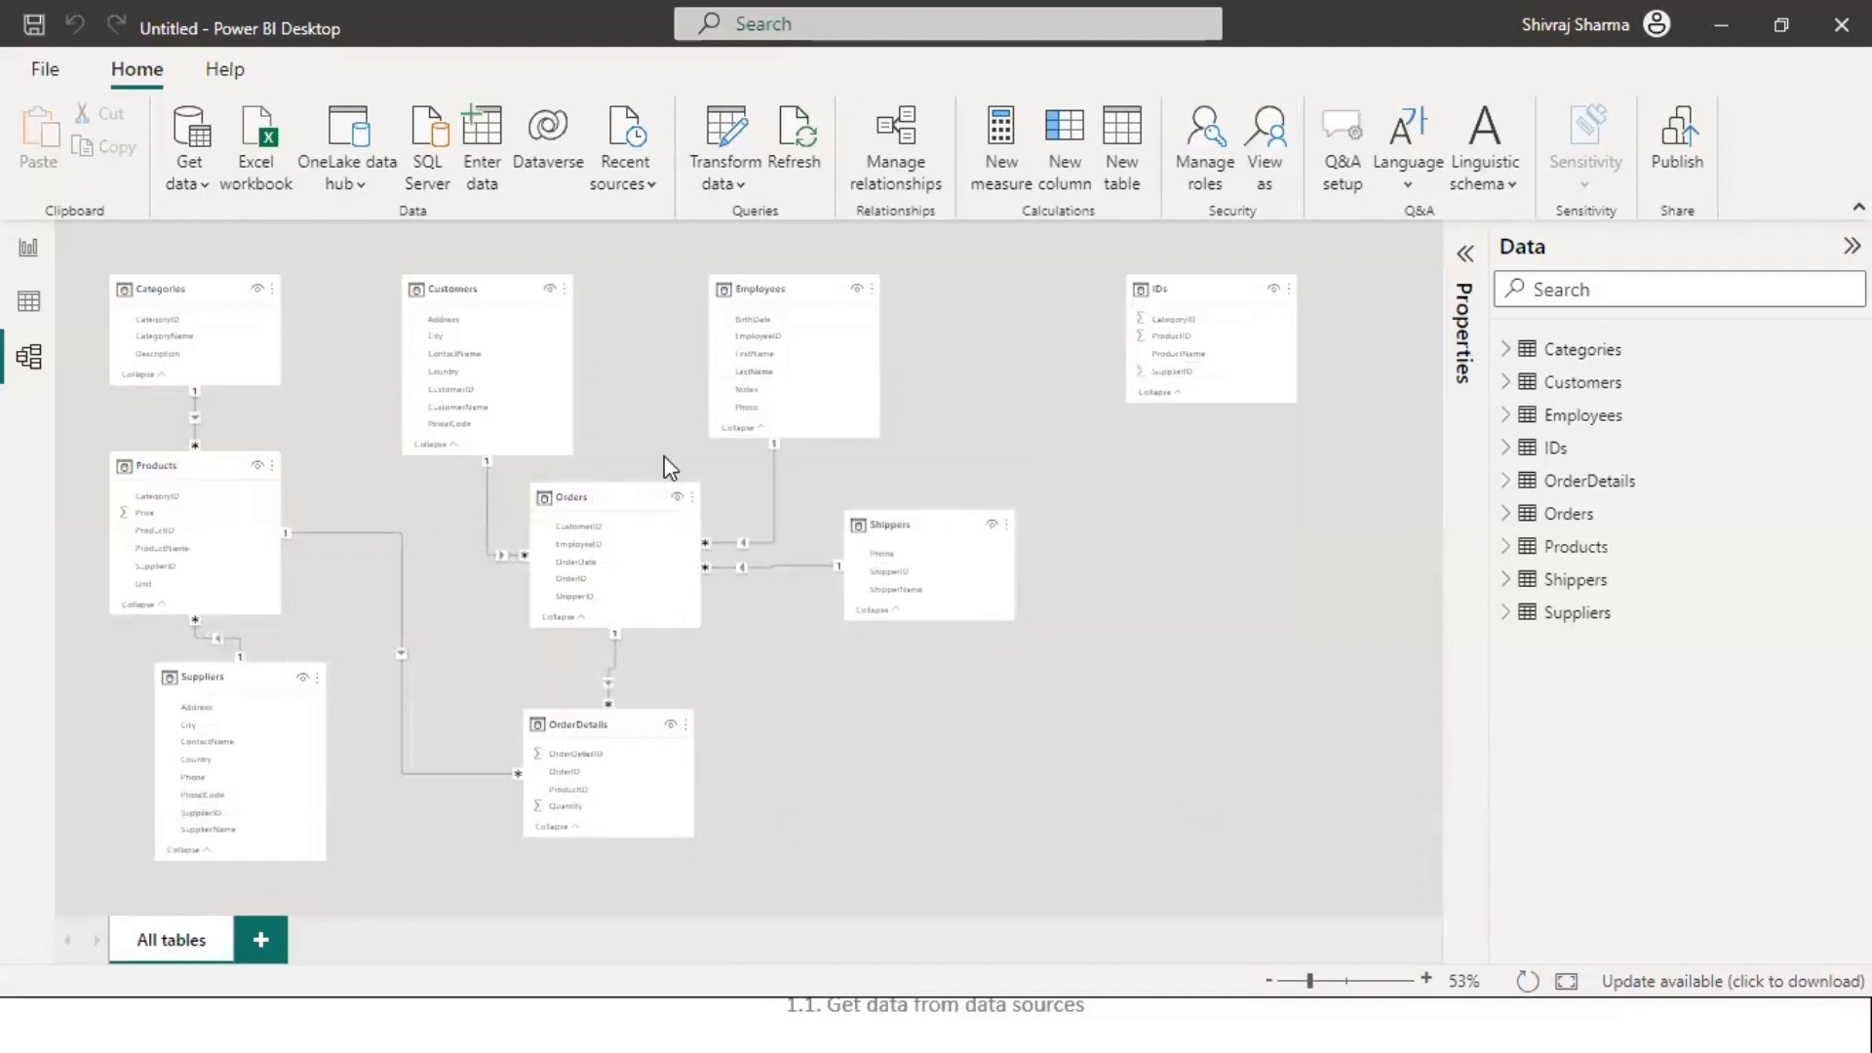
# - Reopen the query editor from the Categories table and delete the IDs query
pyautogui.moveTo(624, 501)
pyautogui.rightClick(1557, 351)
pyautogui.click(1603, 489)
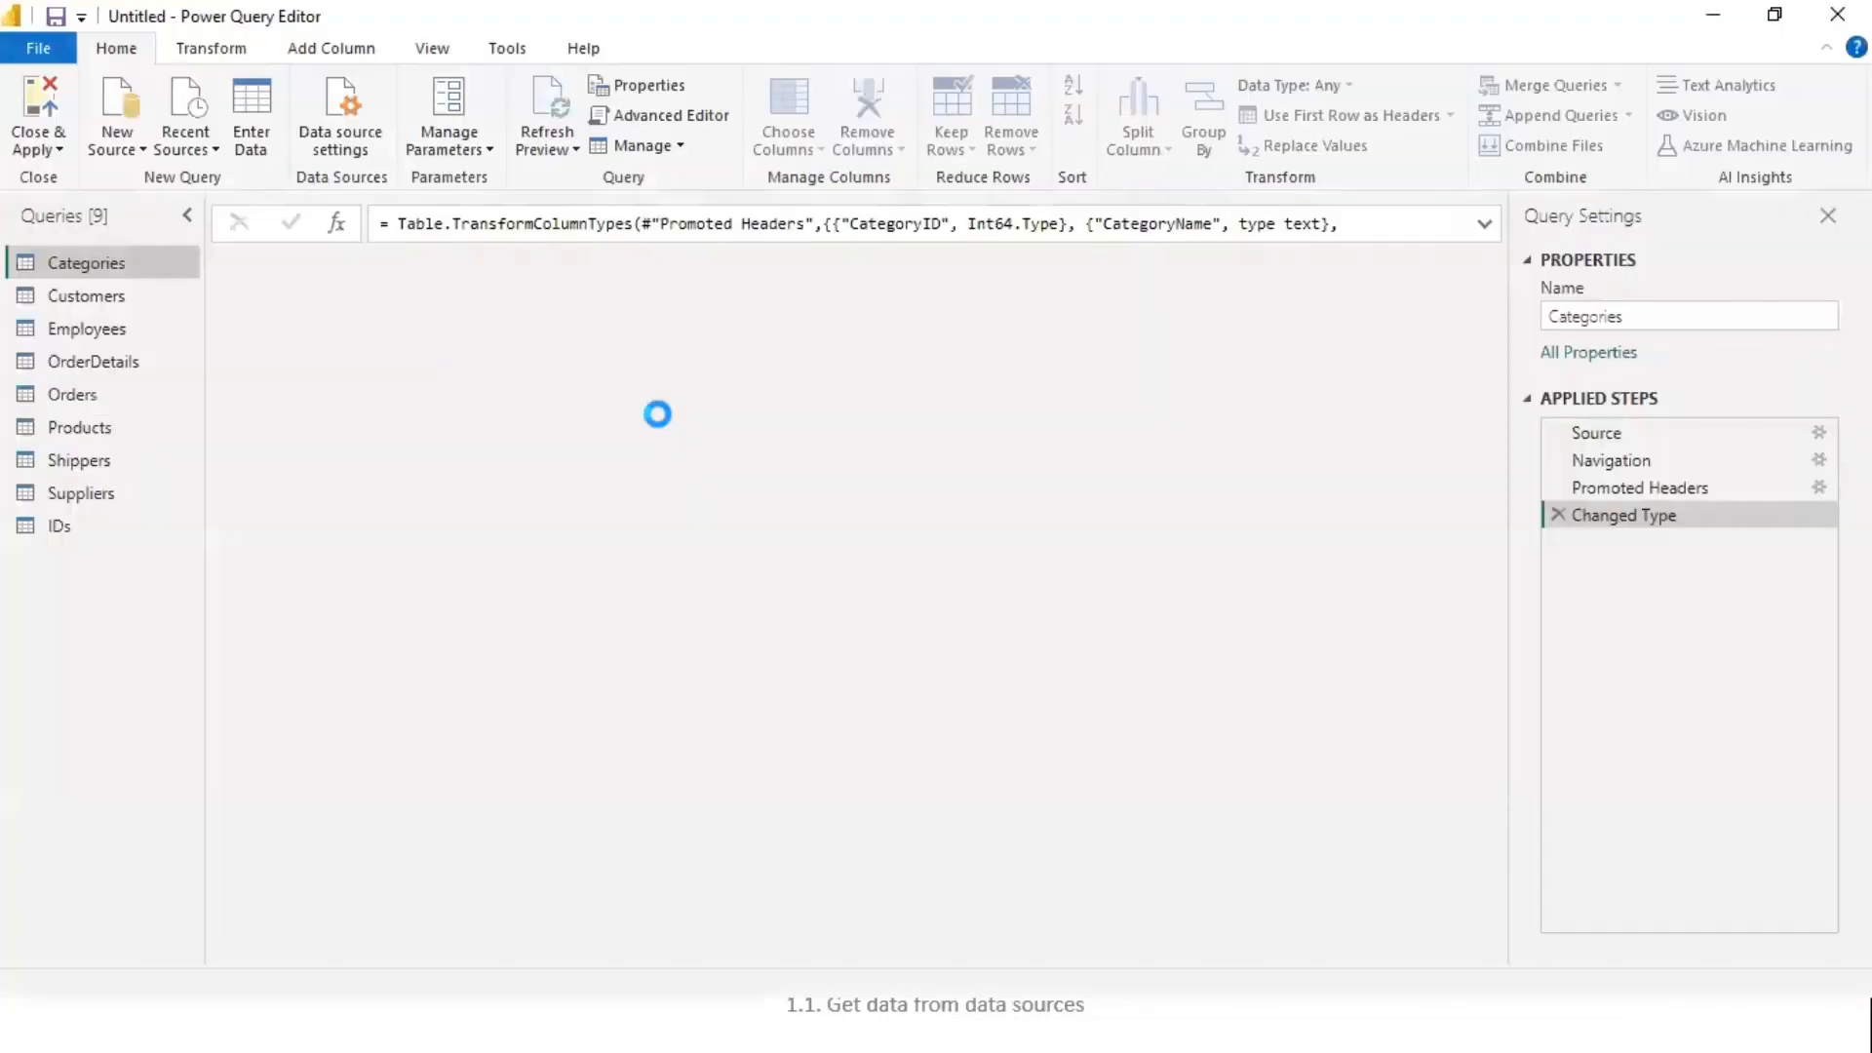
pyautogui.click(61, 533)
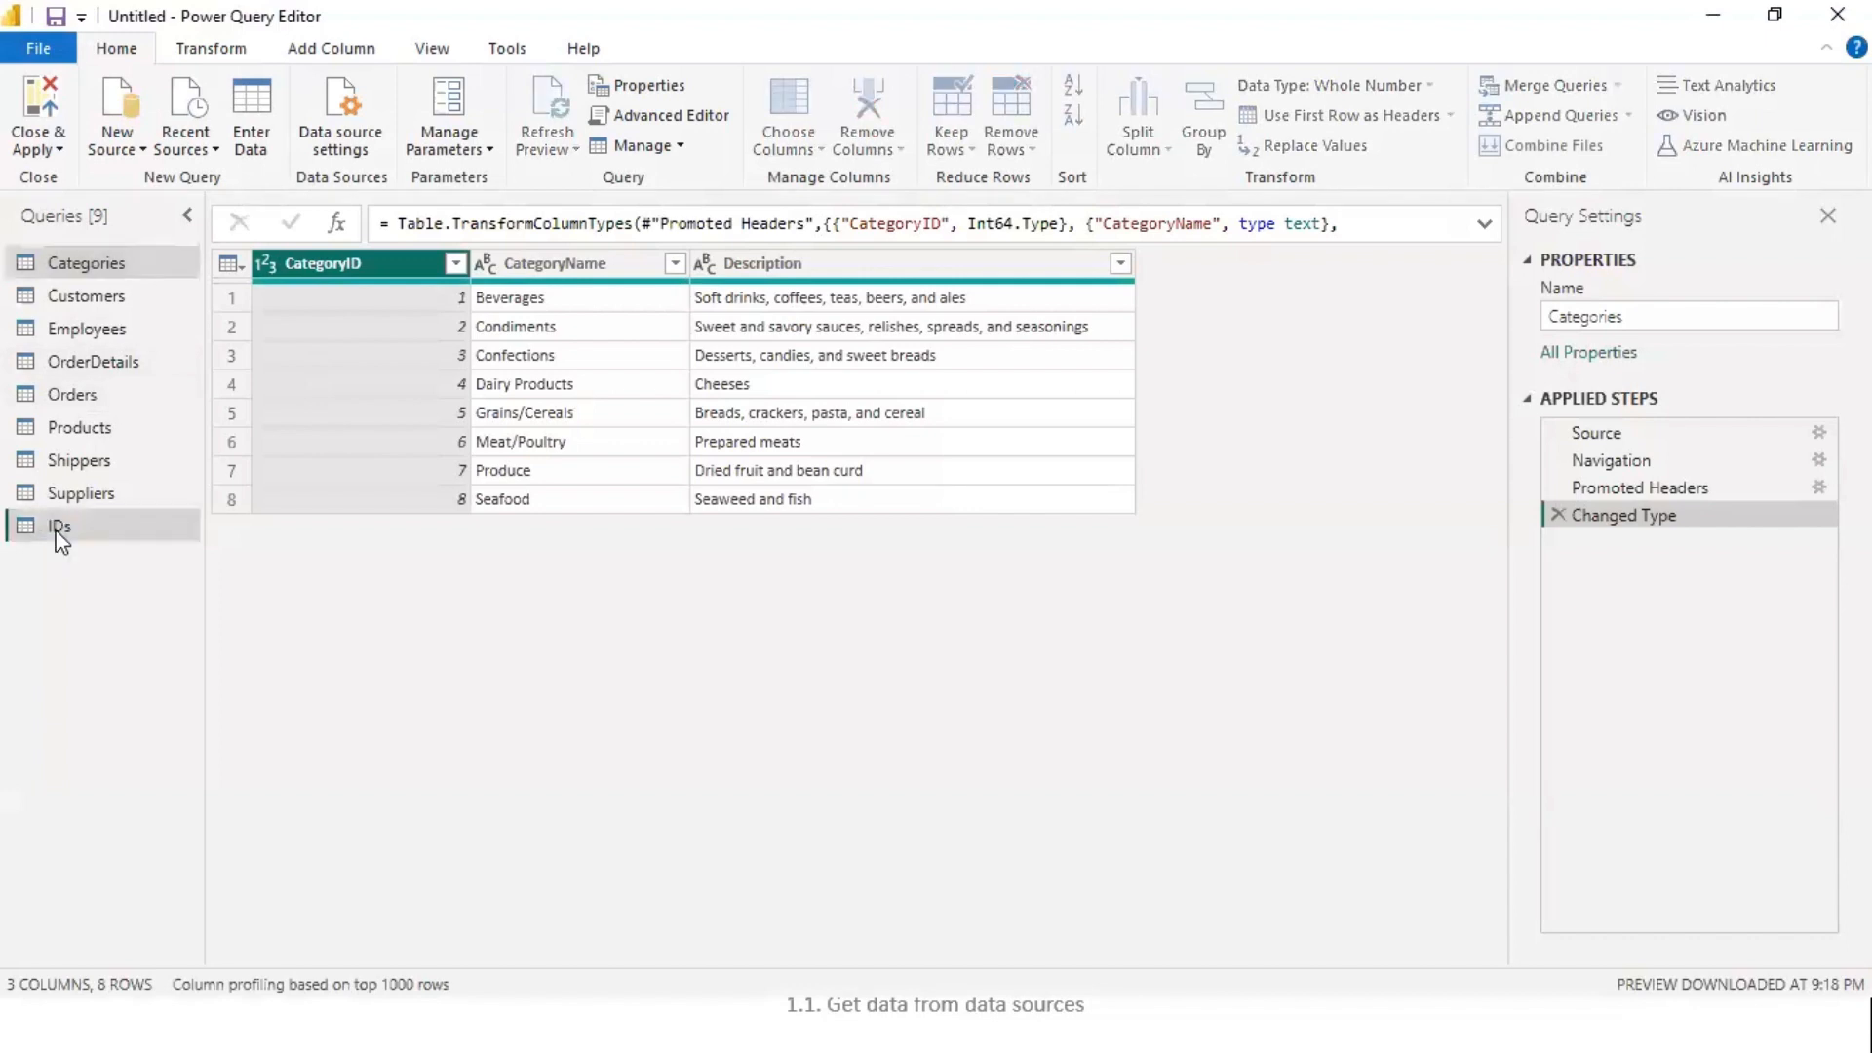
pyautogui.rightClick(63, 535)
pyautogui.click(141, 577)
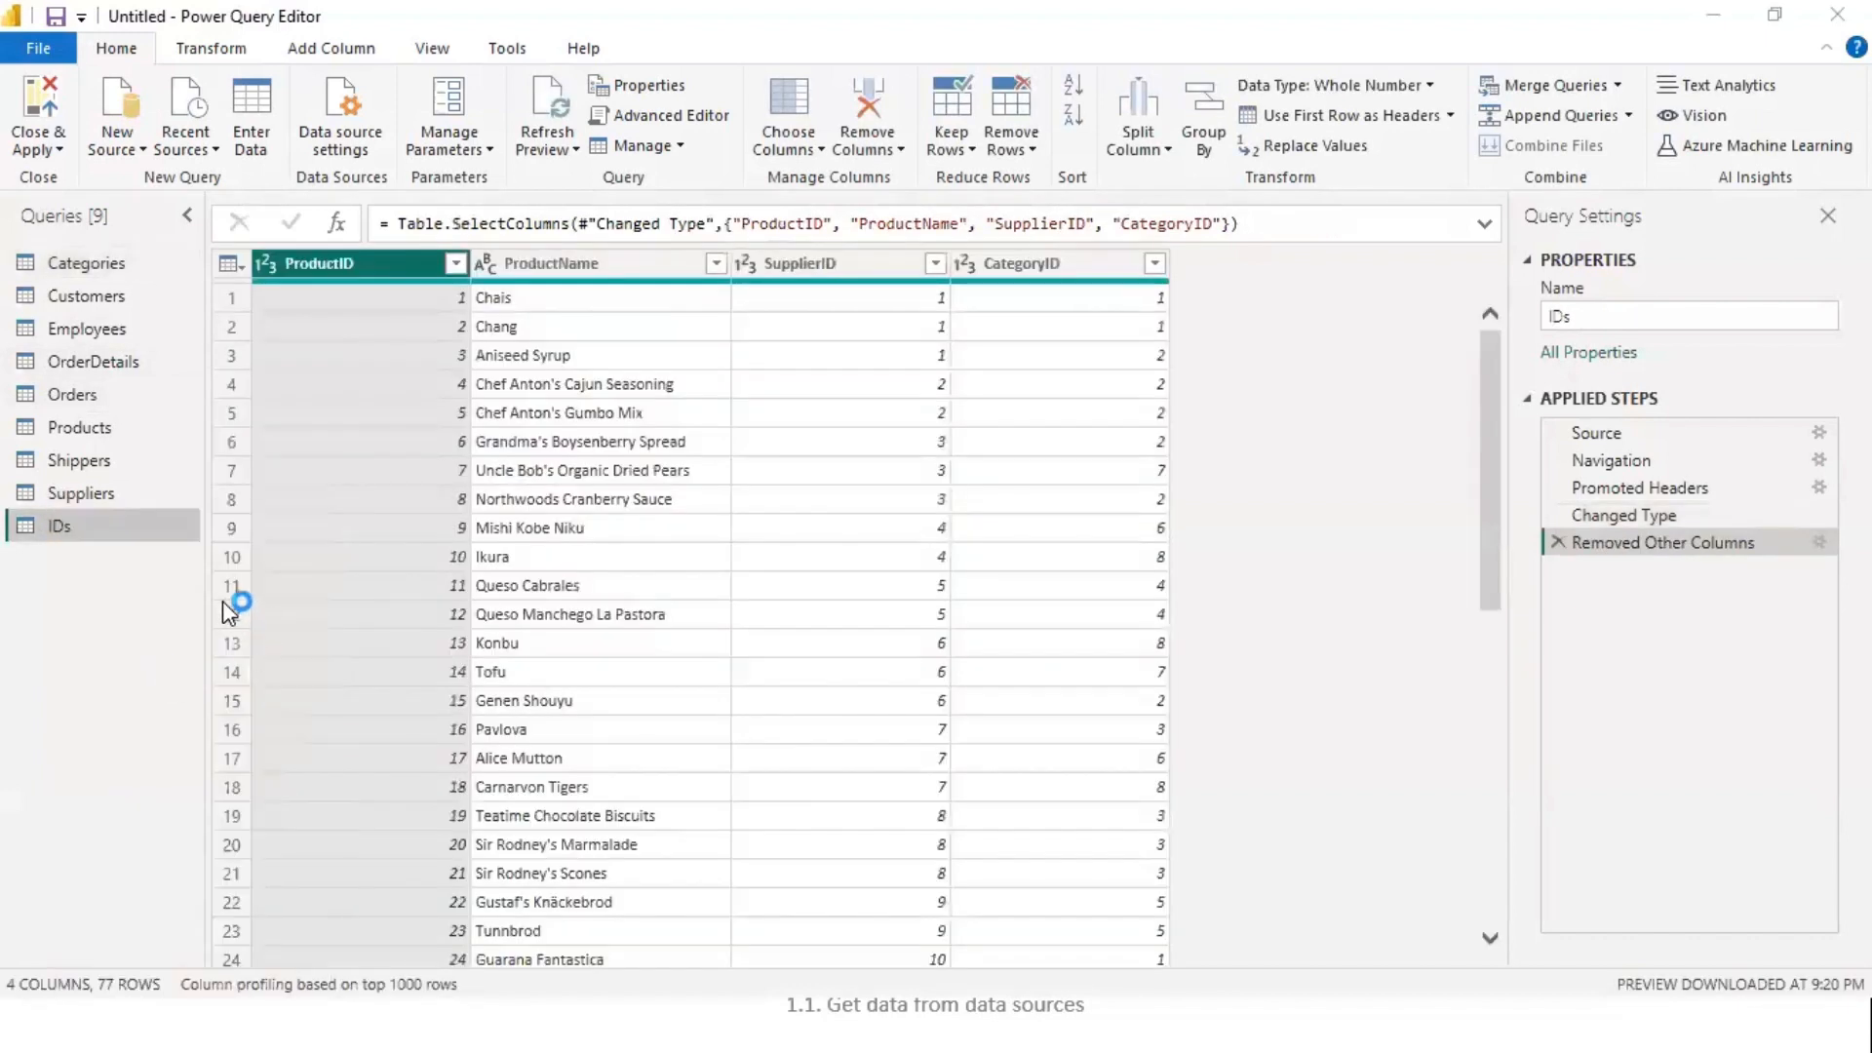
pyautogui.click(1043, 564)
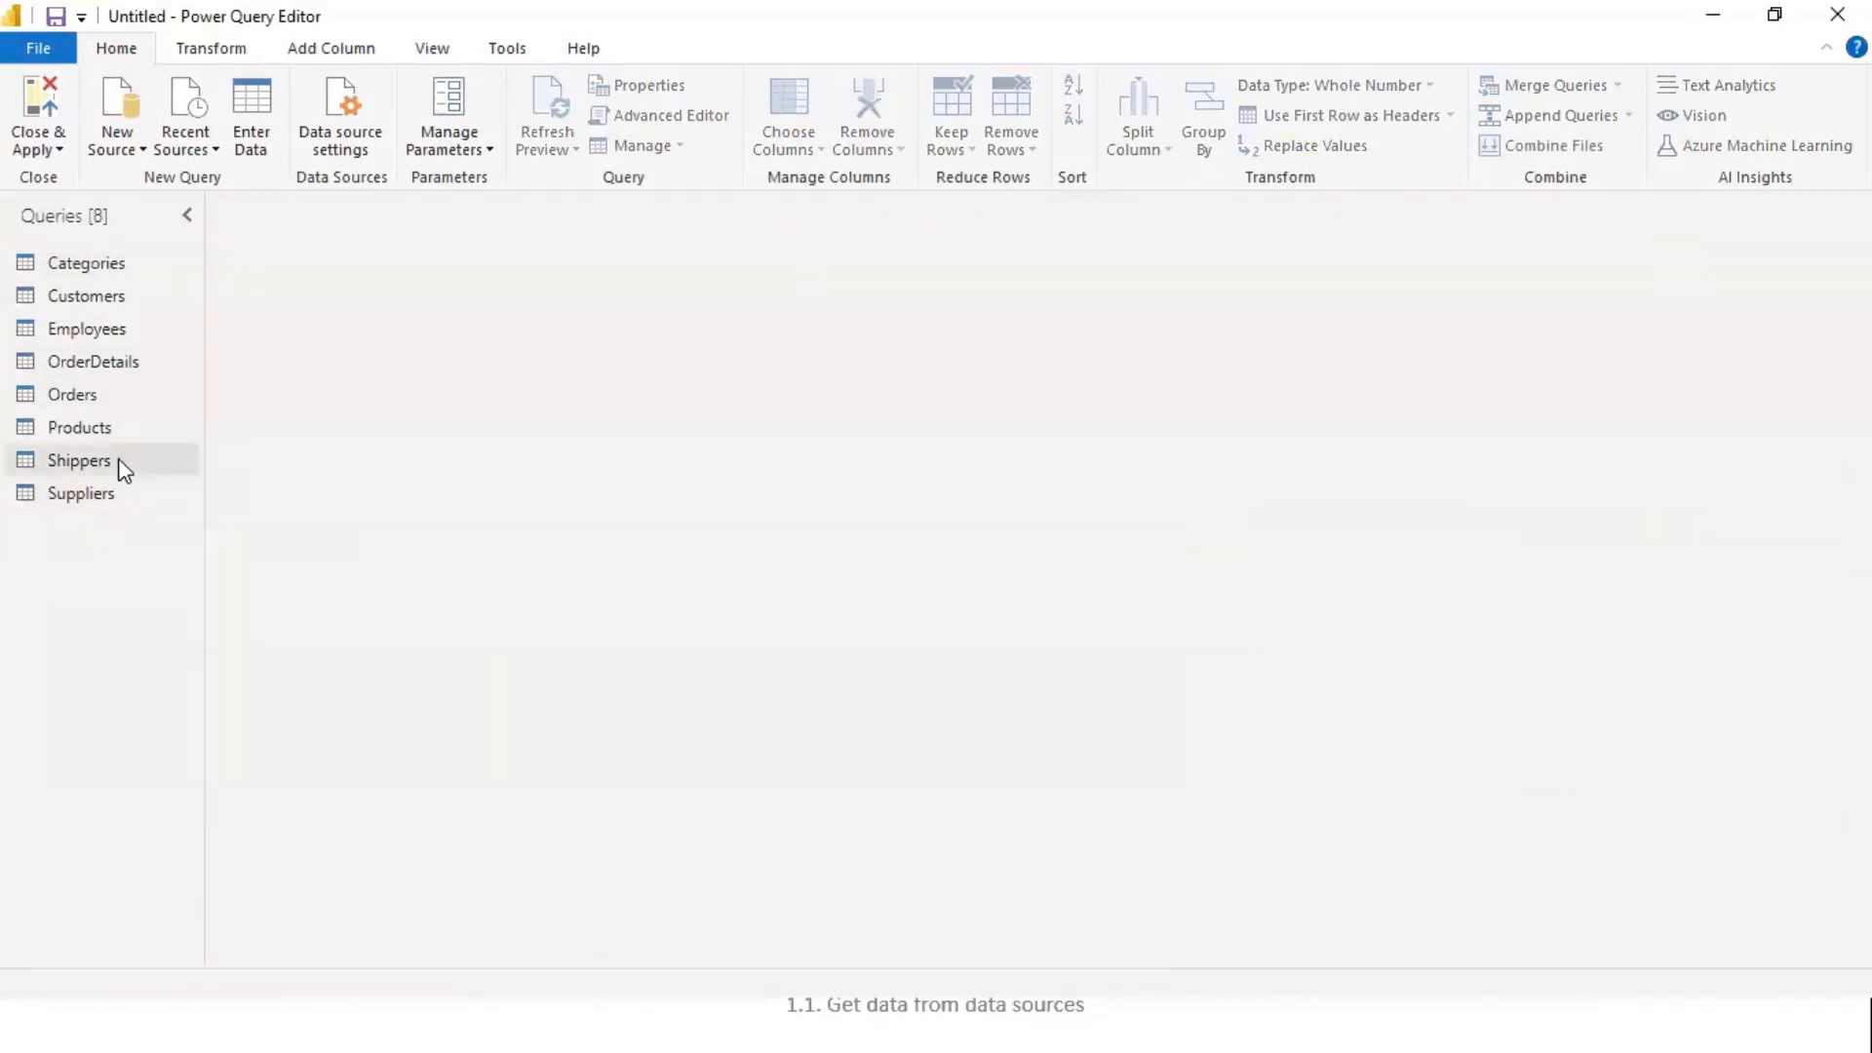
# - View the Orders query's data and compare it with the Orders and OrderDetails tables in the model diagram
pyautogui.click(87, 394)
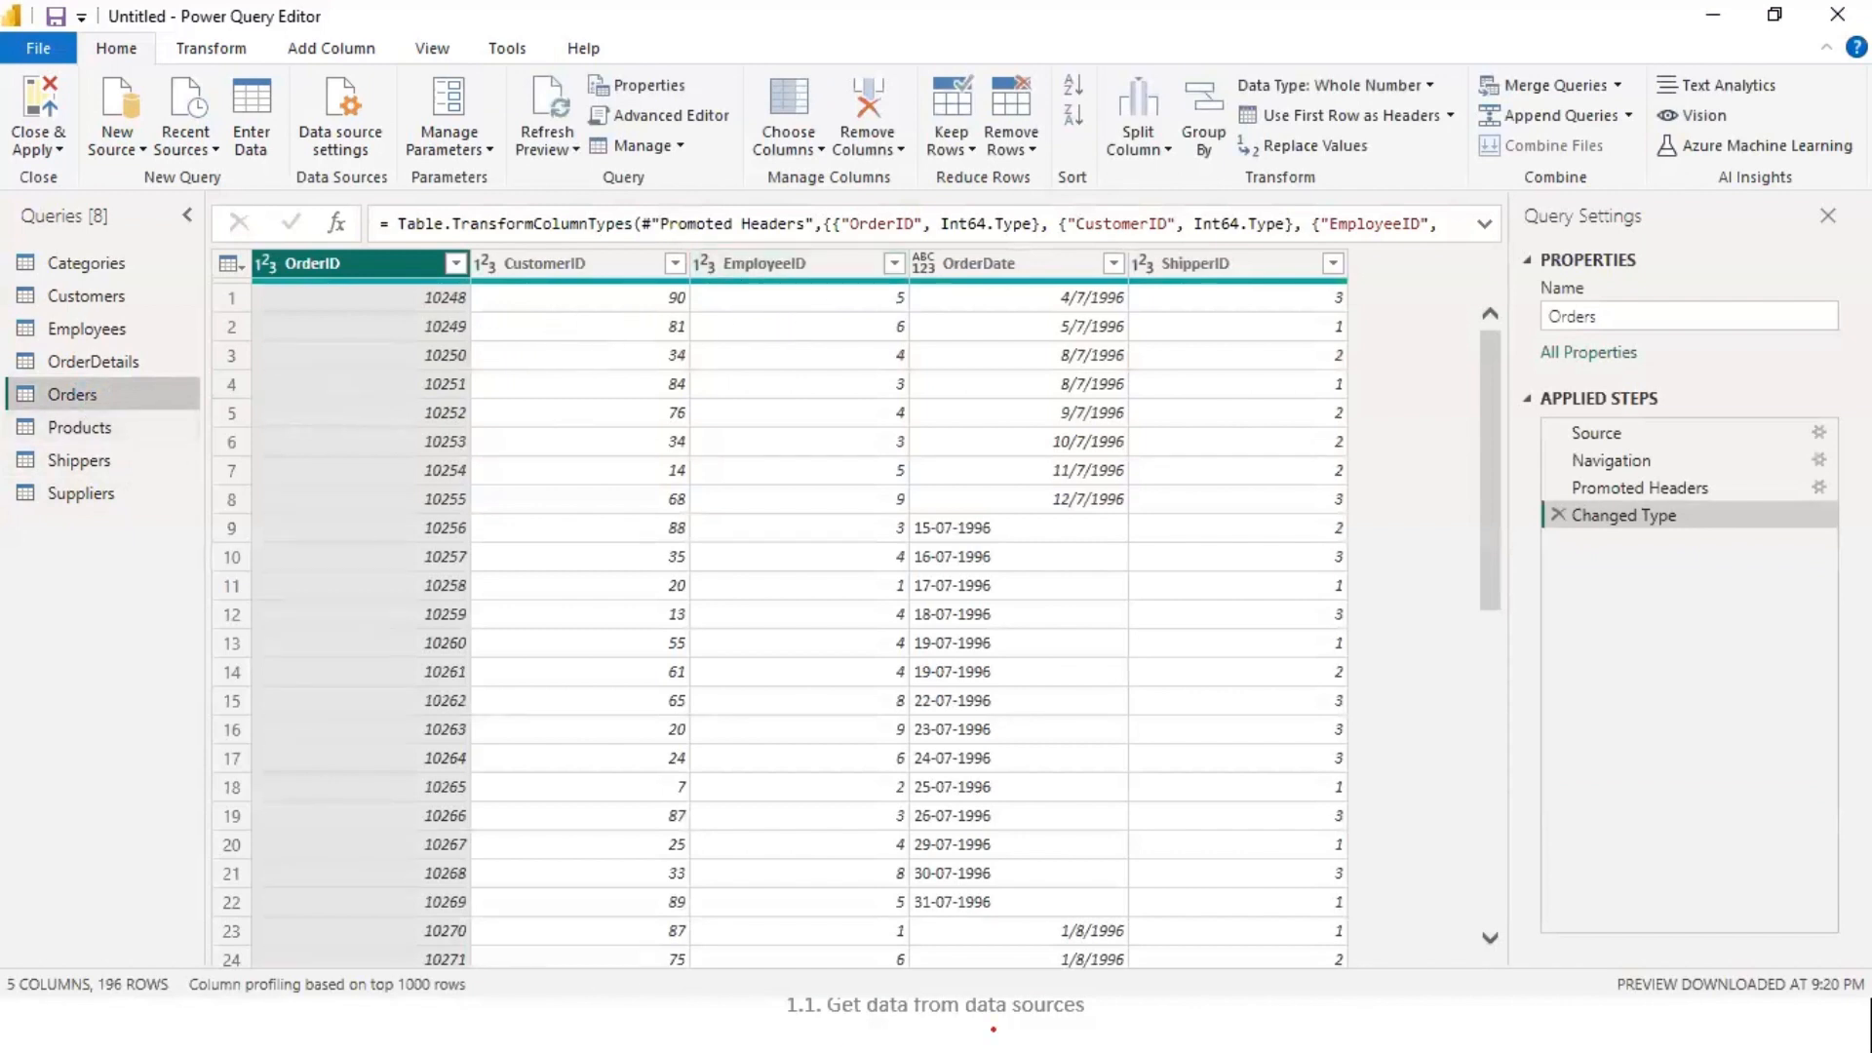
pyautogui.hotkey('alt', 'Tab')
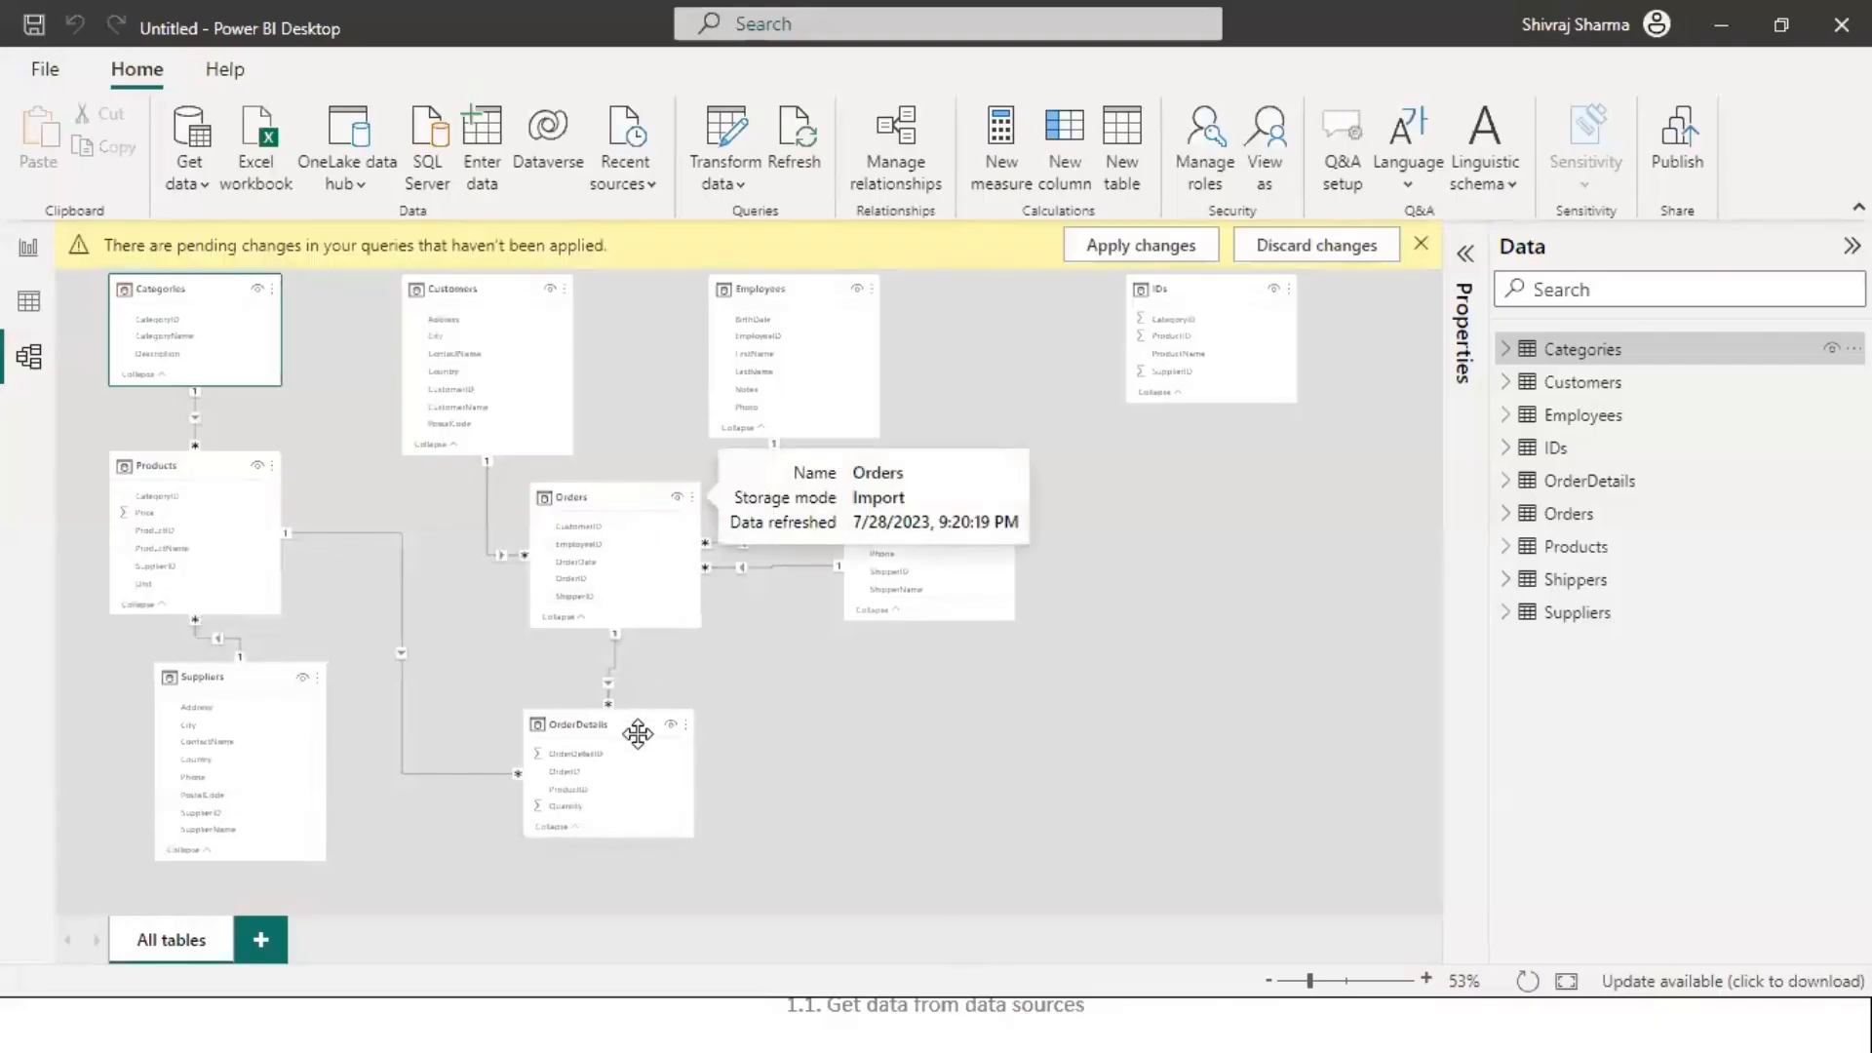
pyautogui.hotkey('alt', 'Tab')
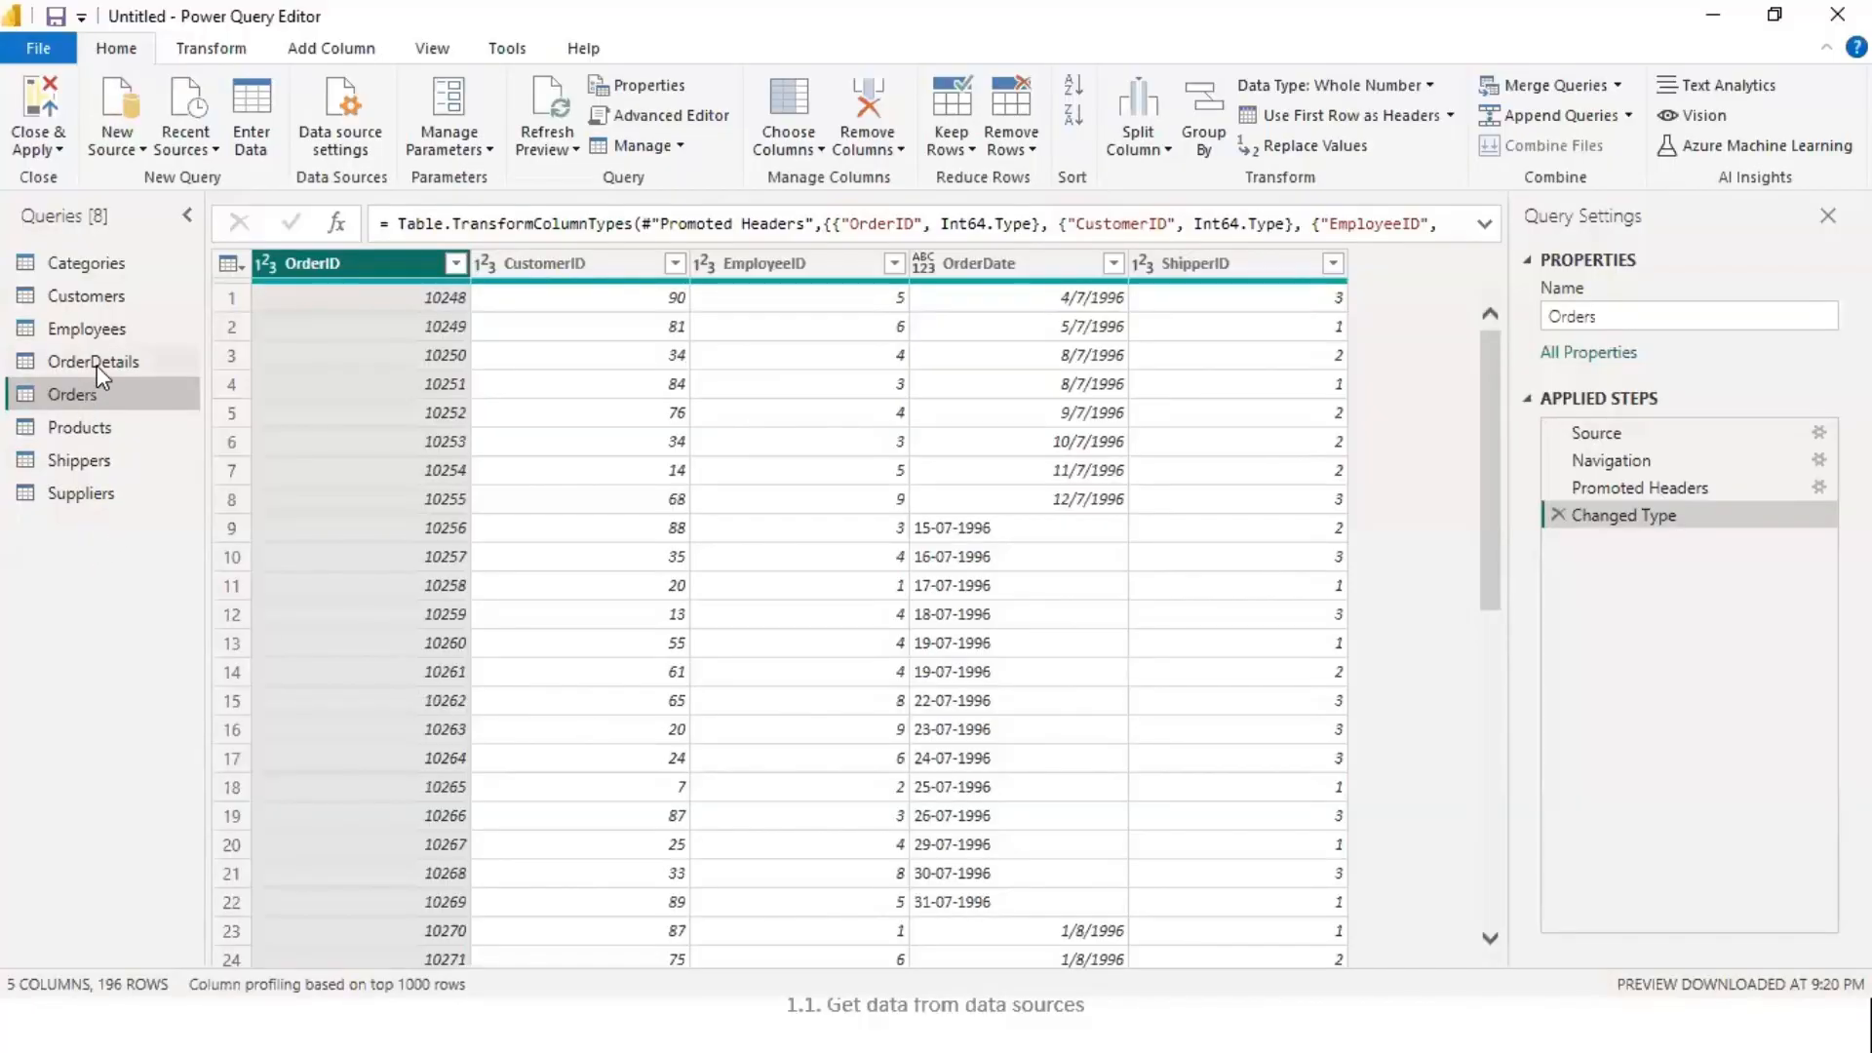
# - Merge the Orders query into OrderDetails, matching on OrderID with a left outer join
pyautogui.click(84, 373)
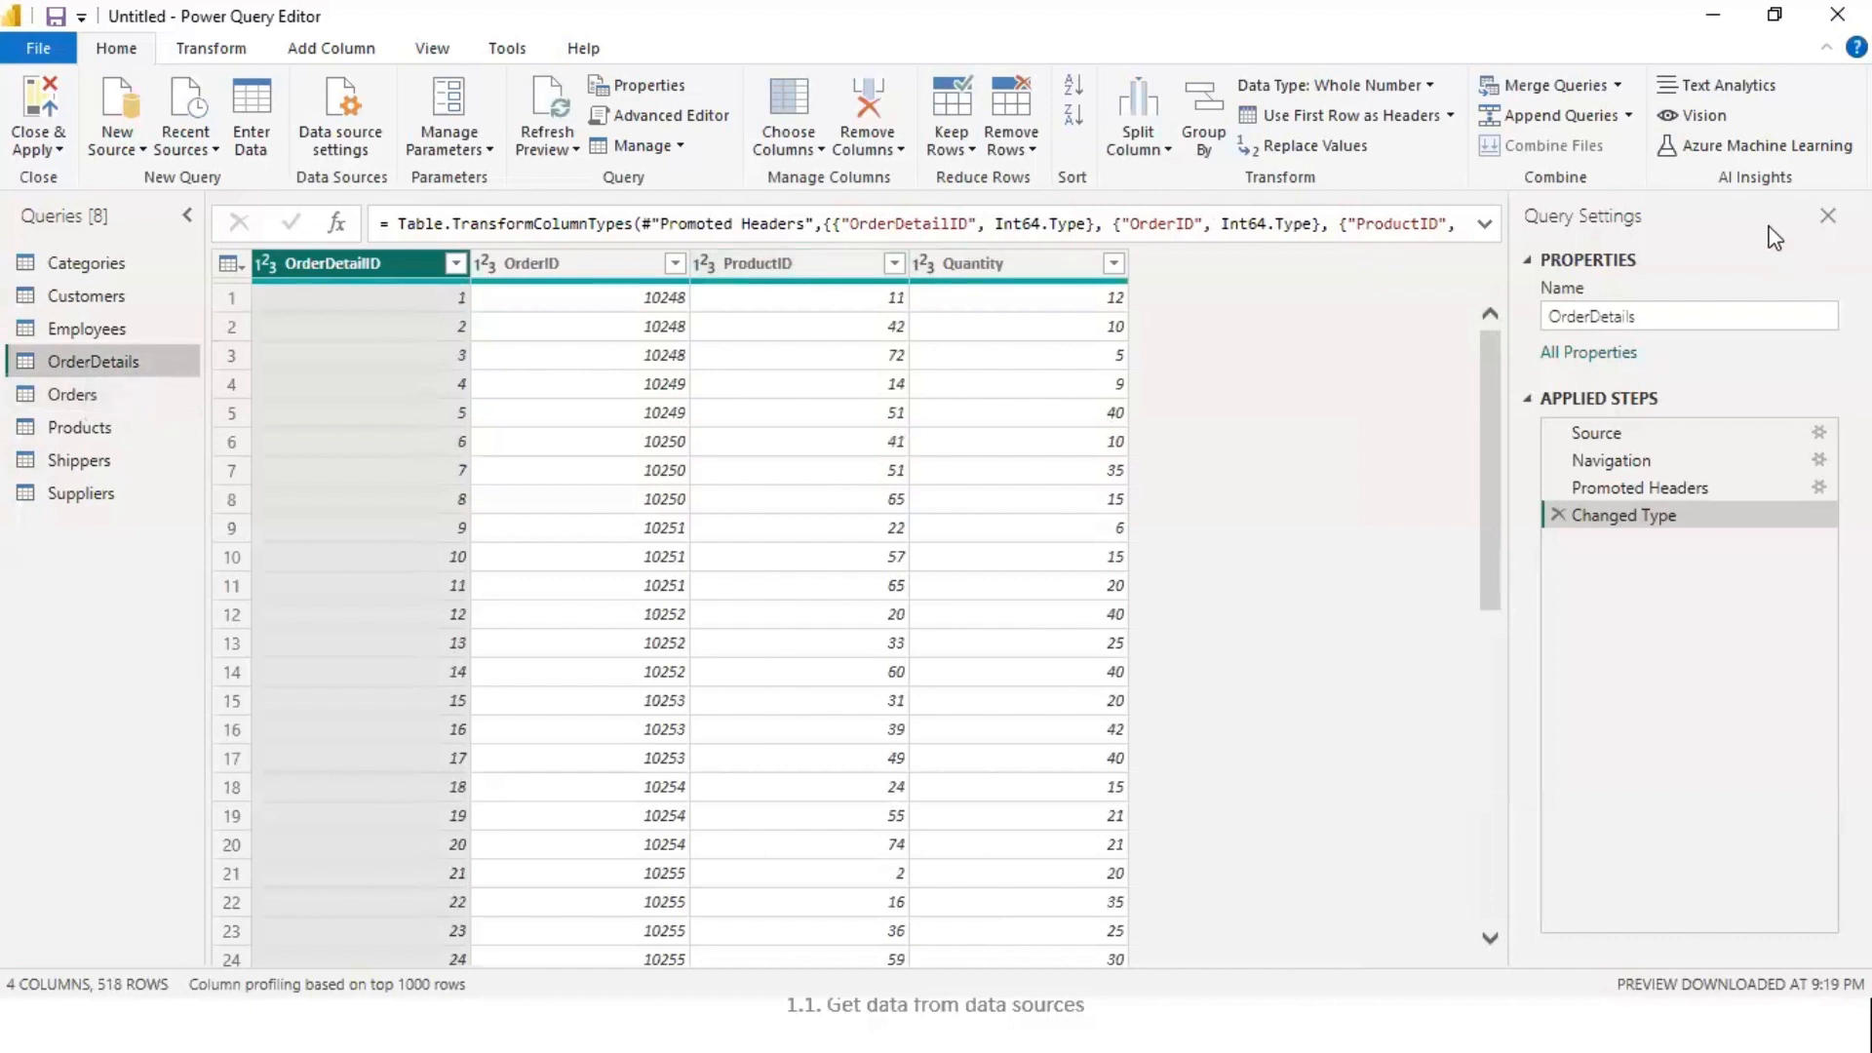
pyautogui.click(1545, 90)
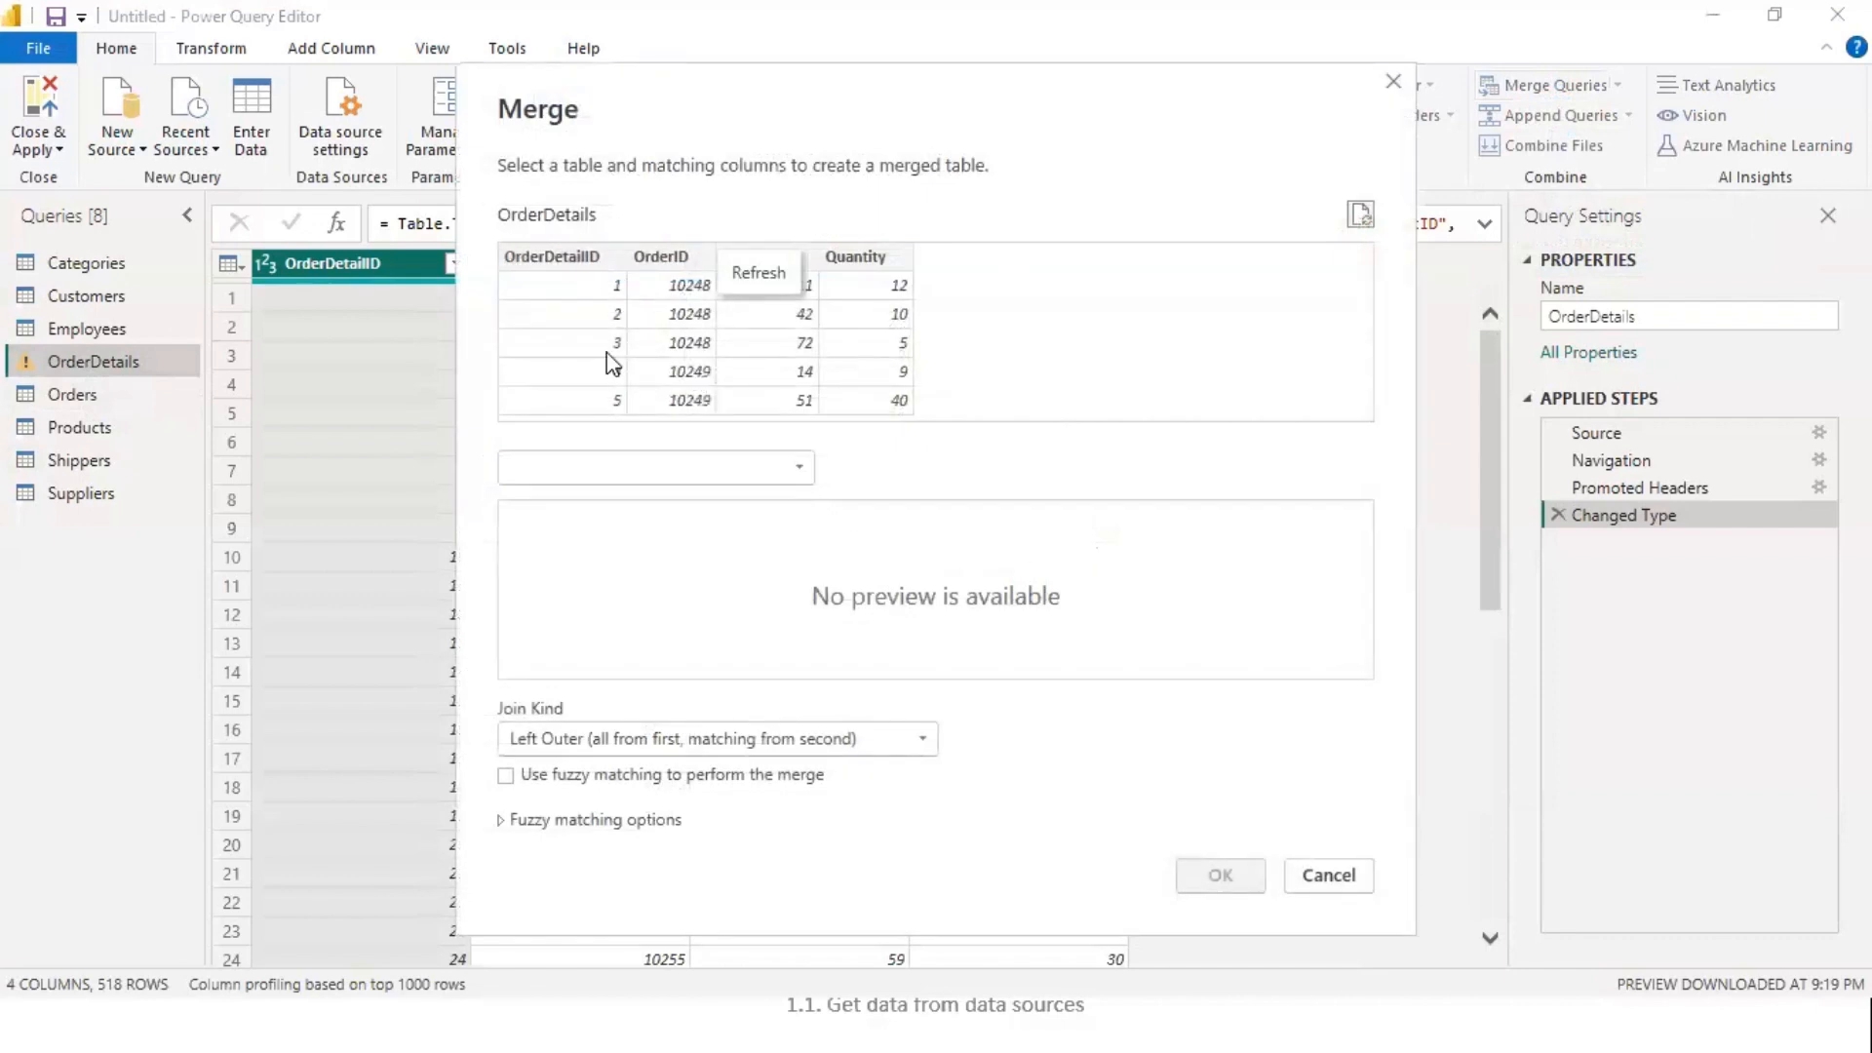
pyautogui.click(801, 474)
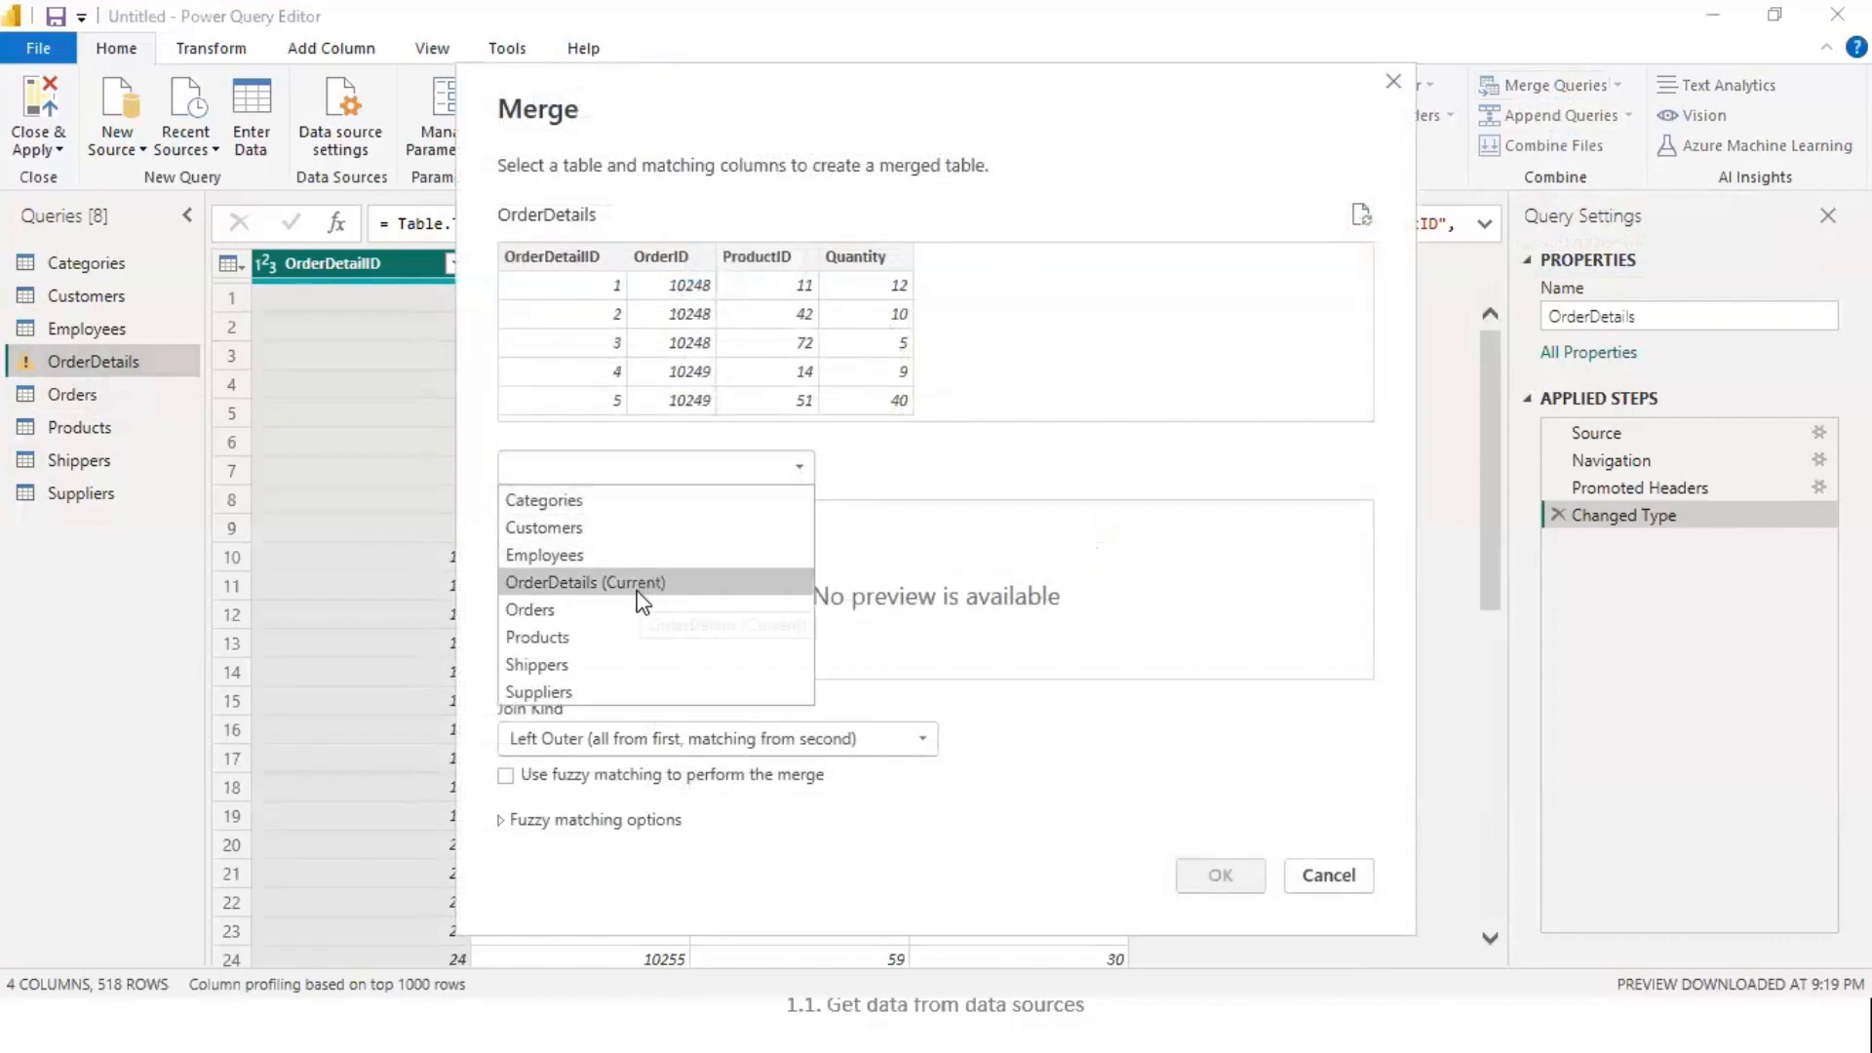
pyautogui.click(589, 611)
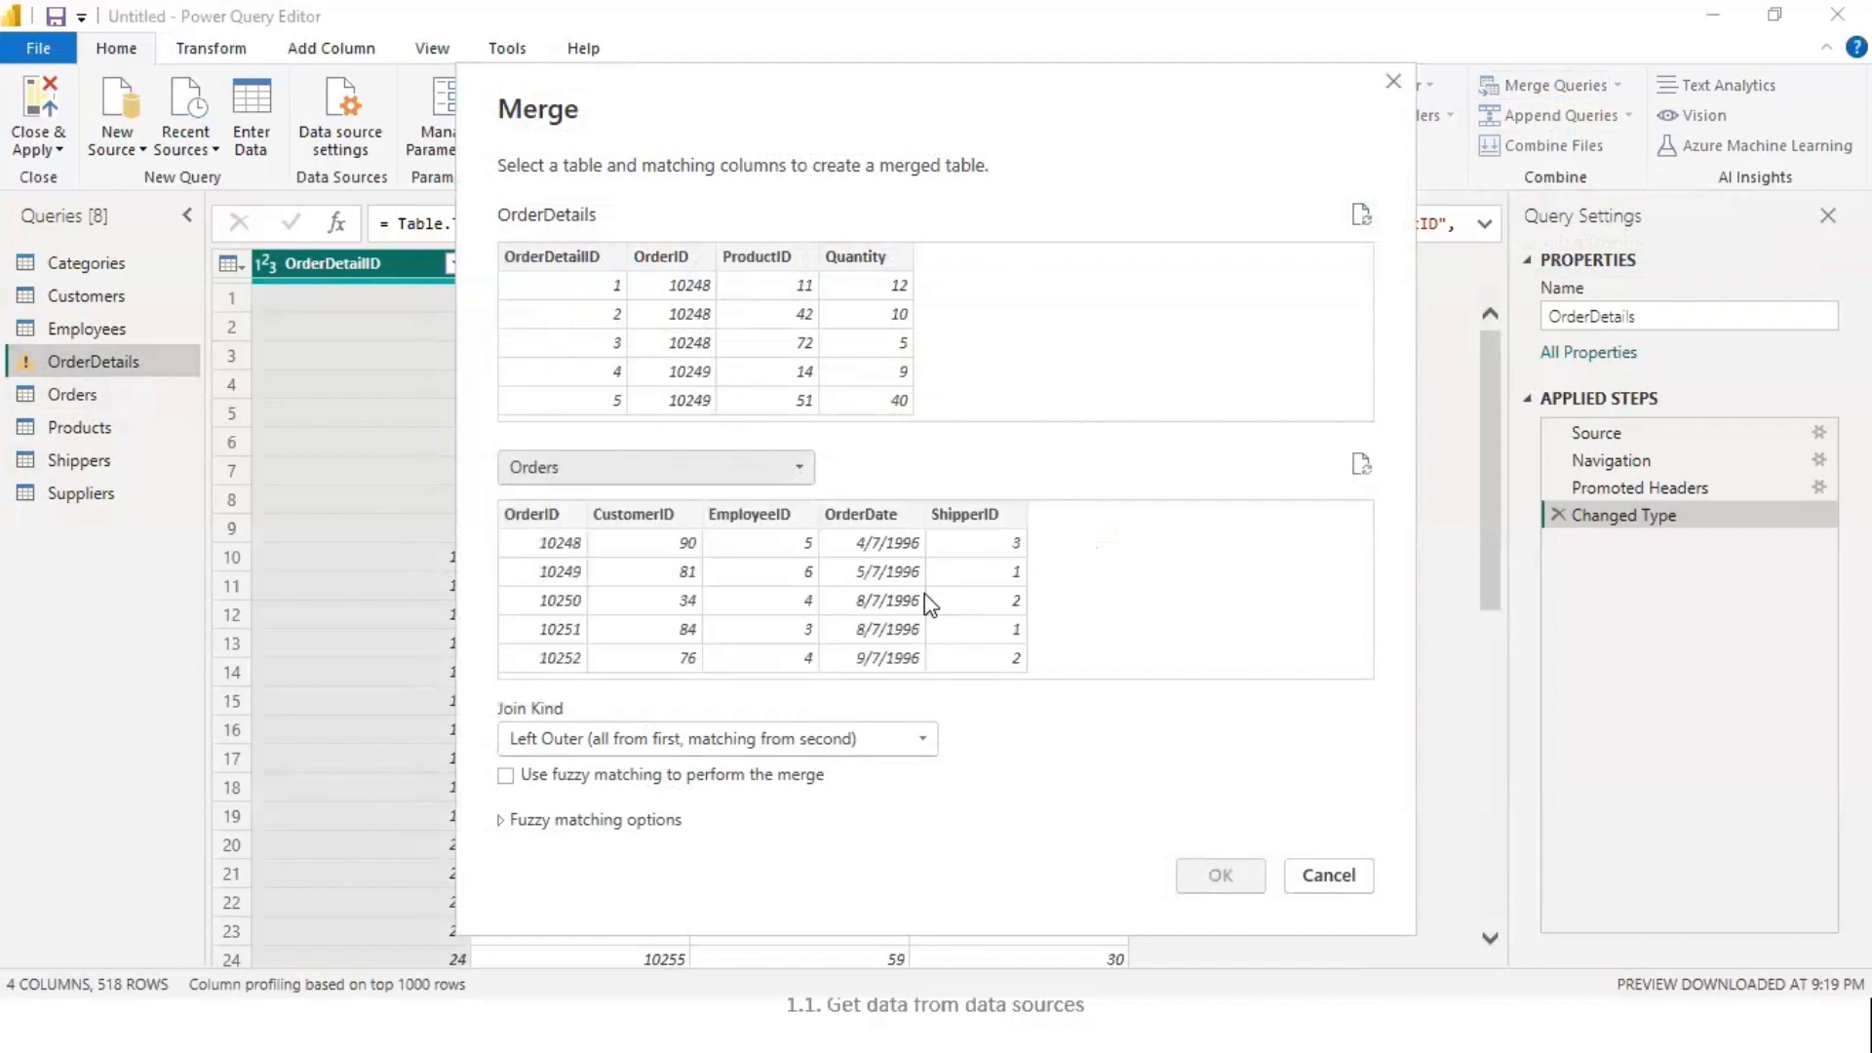
pyautogui.click(687, 260)
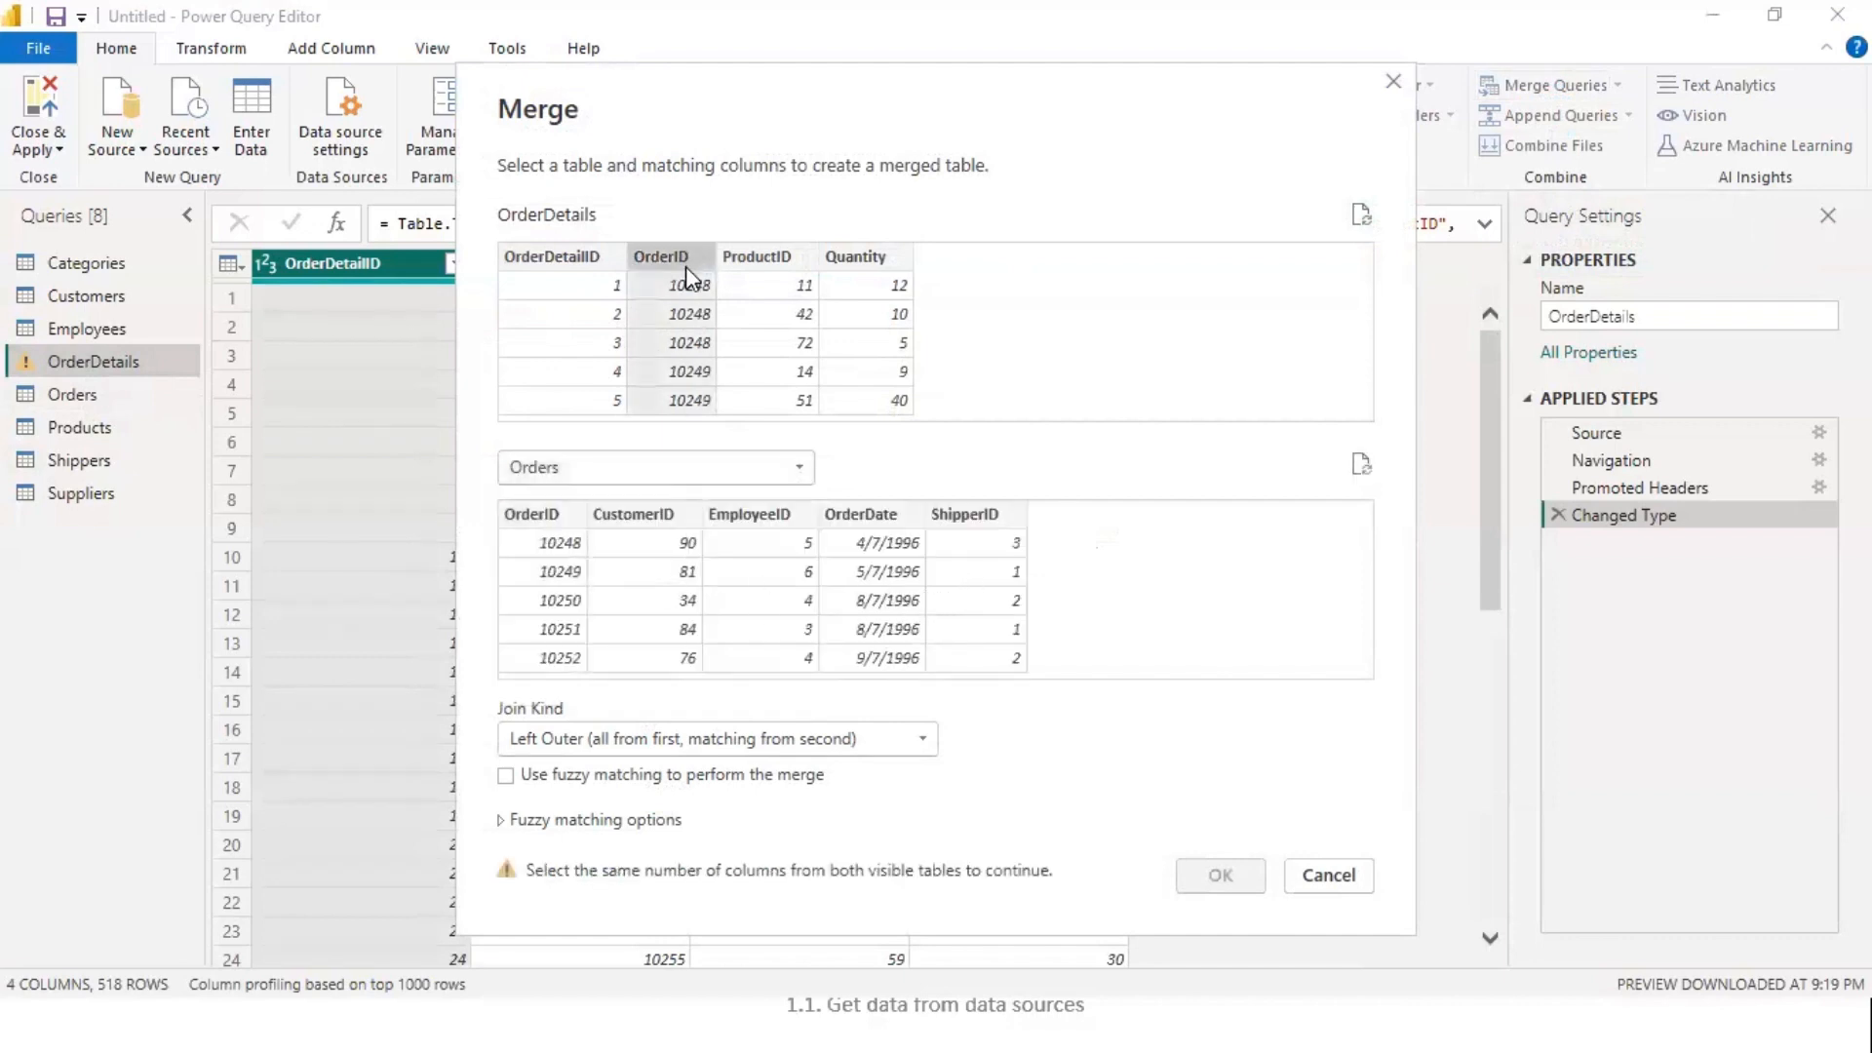
pyautogui.click(542, 512)
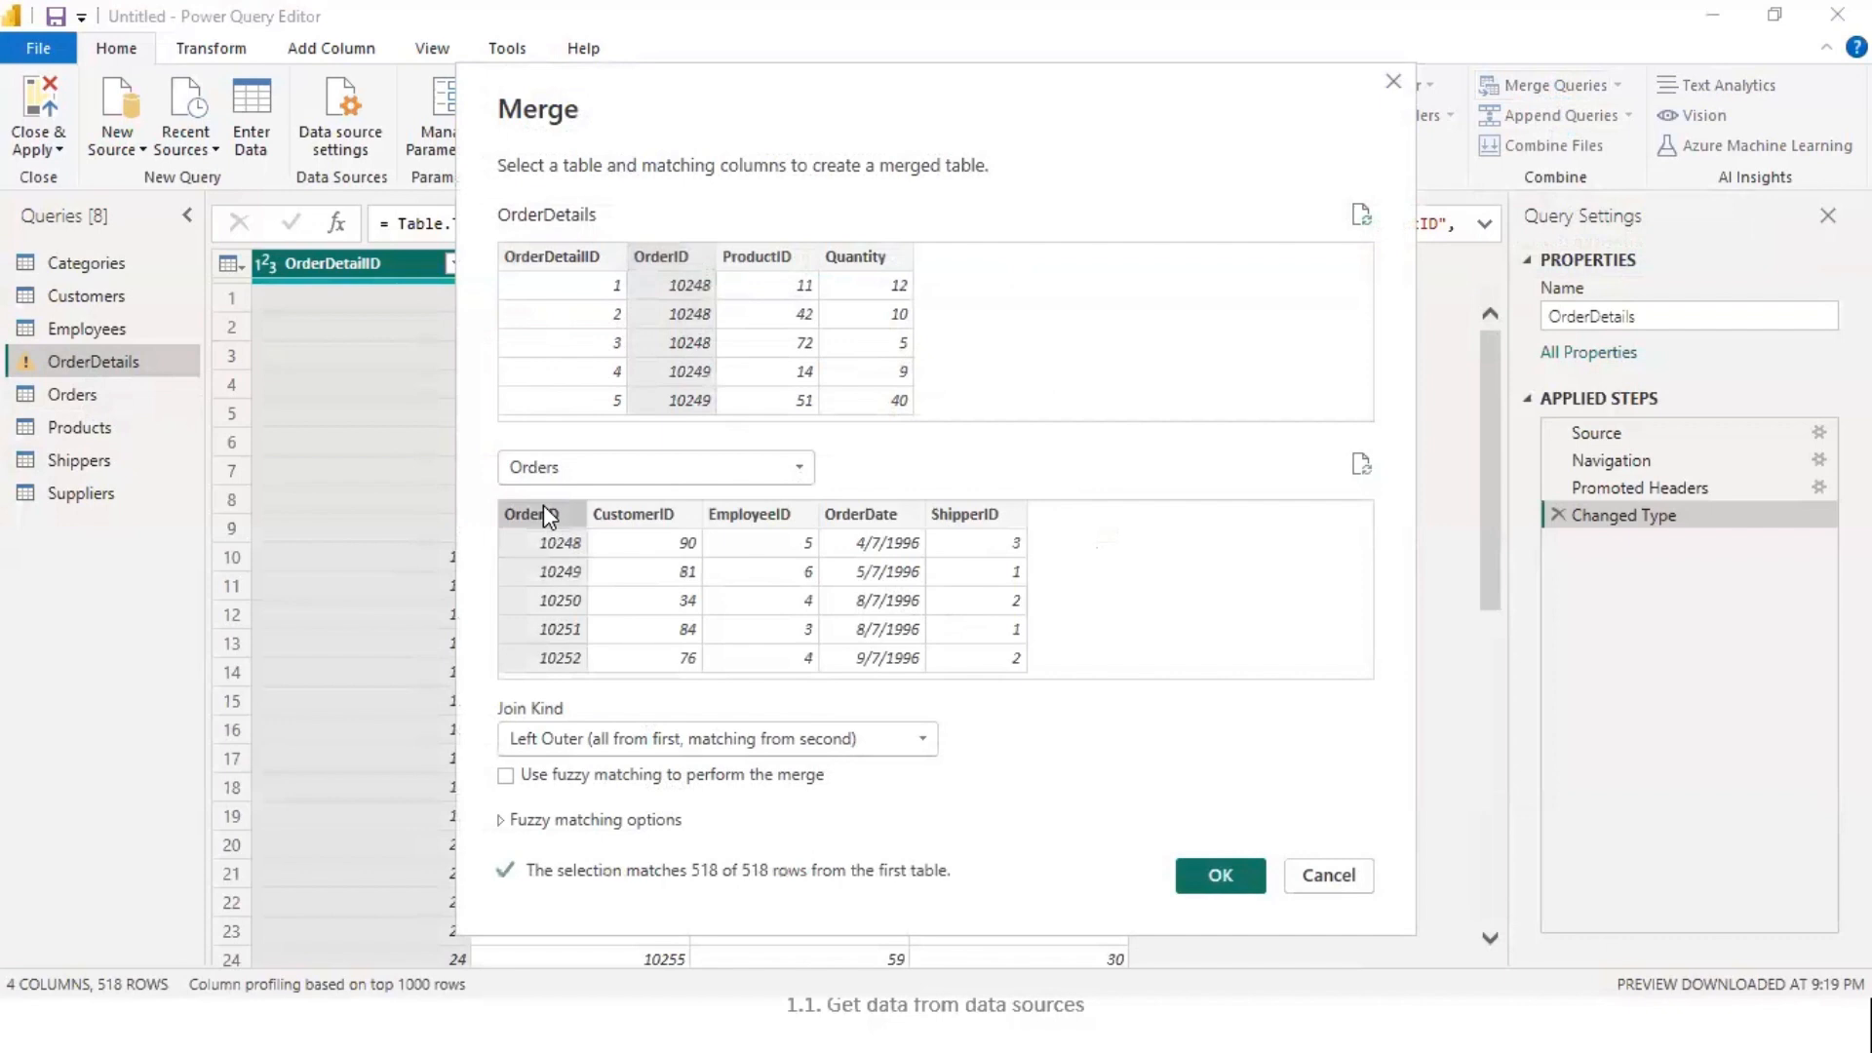
pyautogui.click(1221, 874)
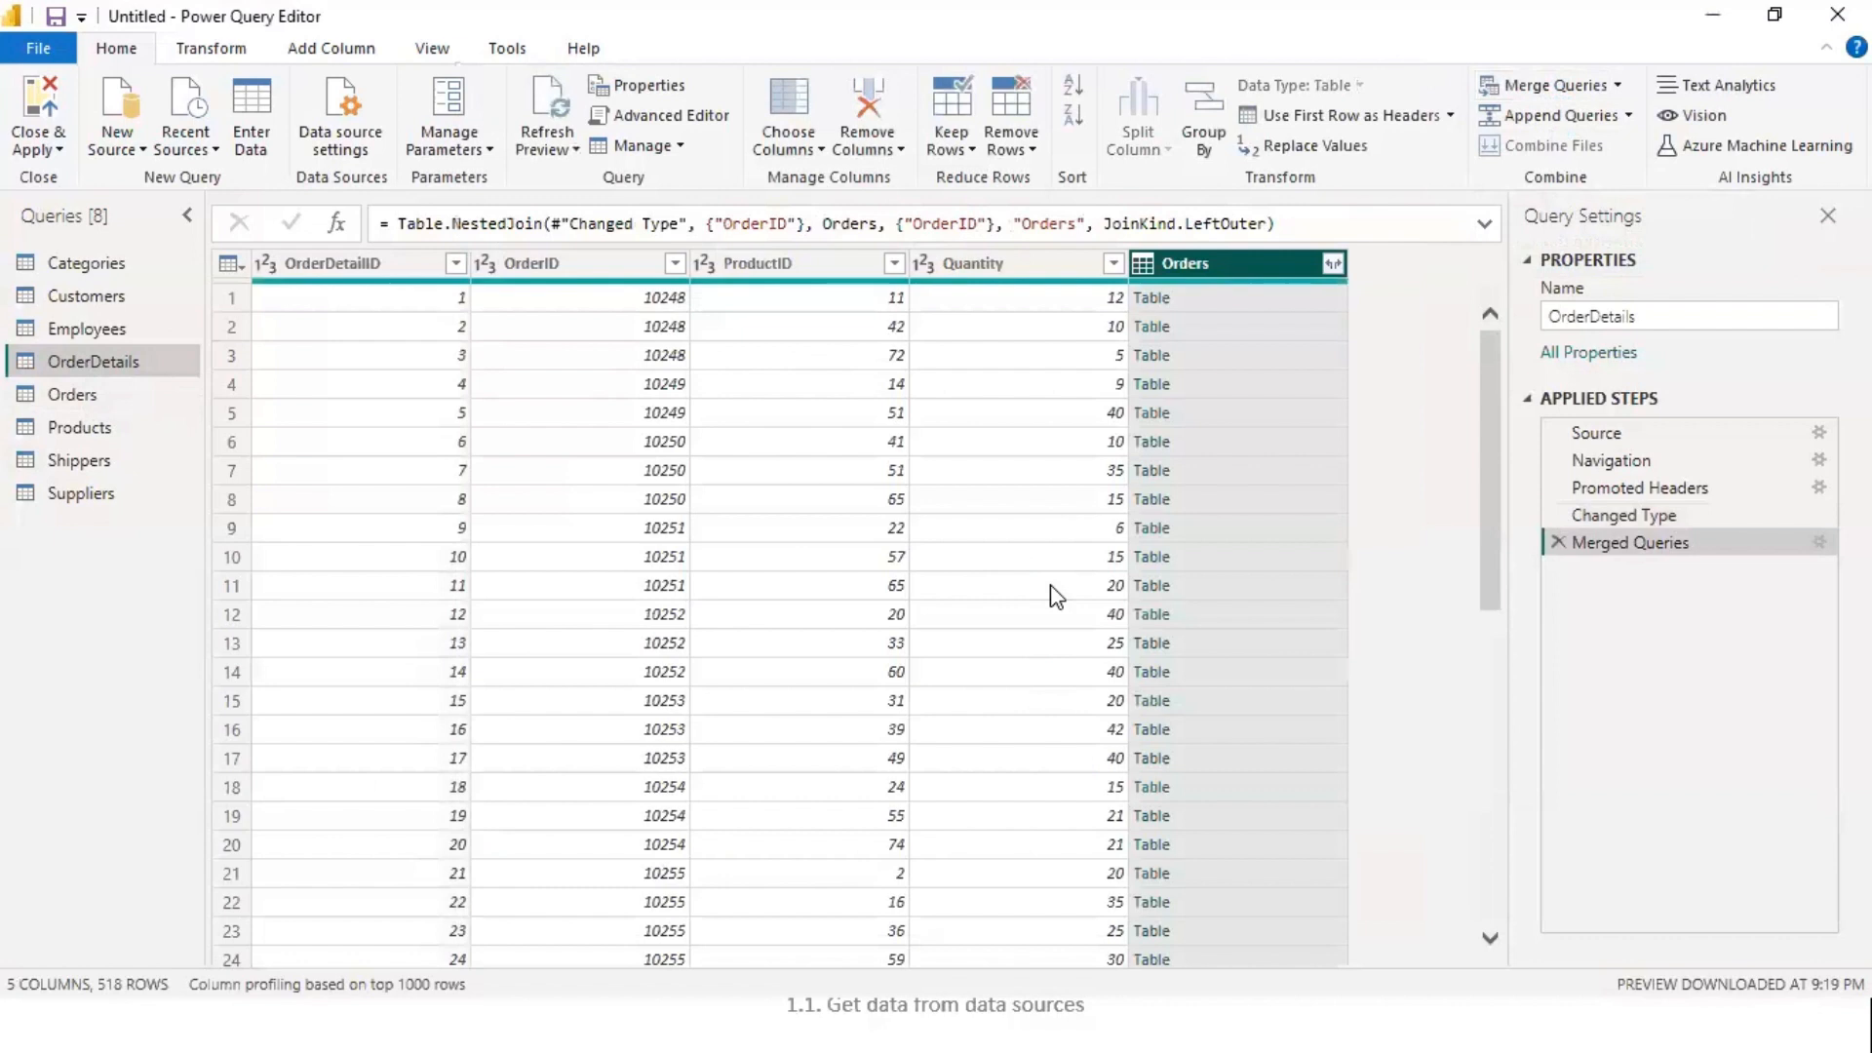
# - Expand only EmployeeID from the merged Orders column, keeping the original column name as prefix, and apply the query changes to the model
pyautogui.click(1333, 264)
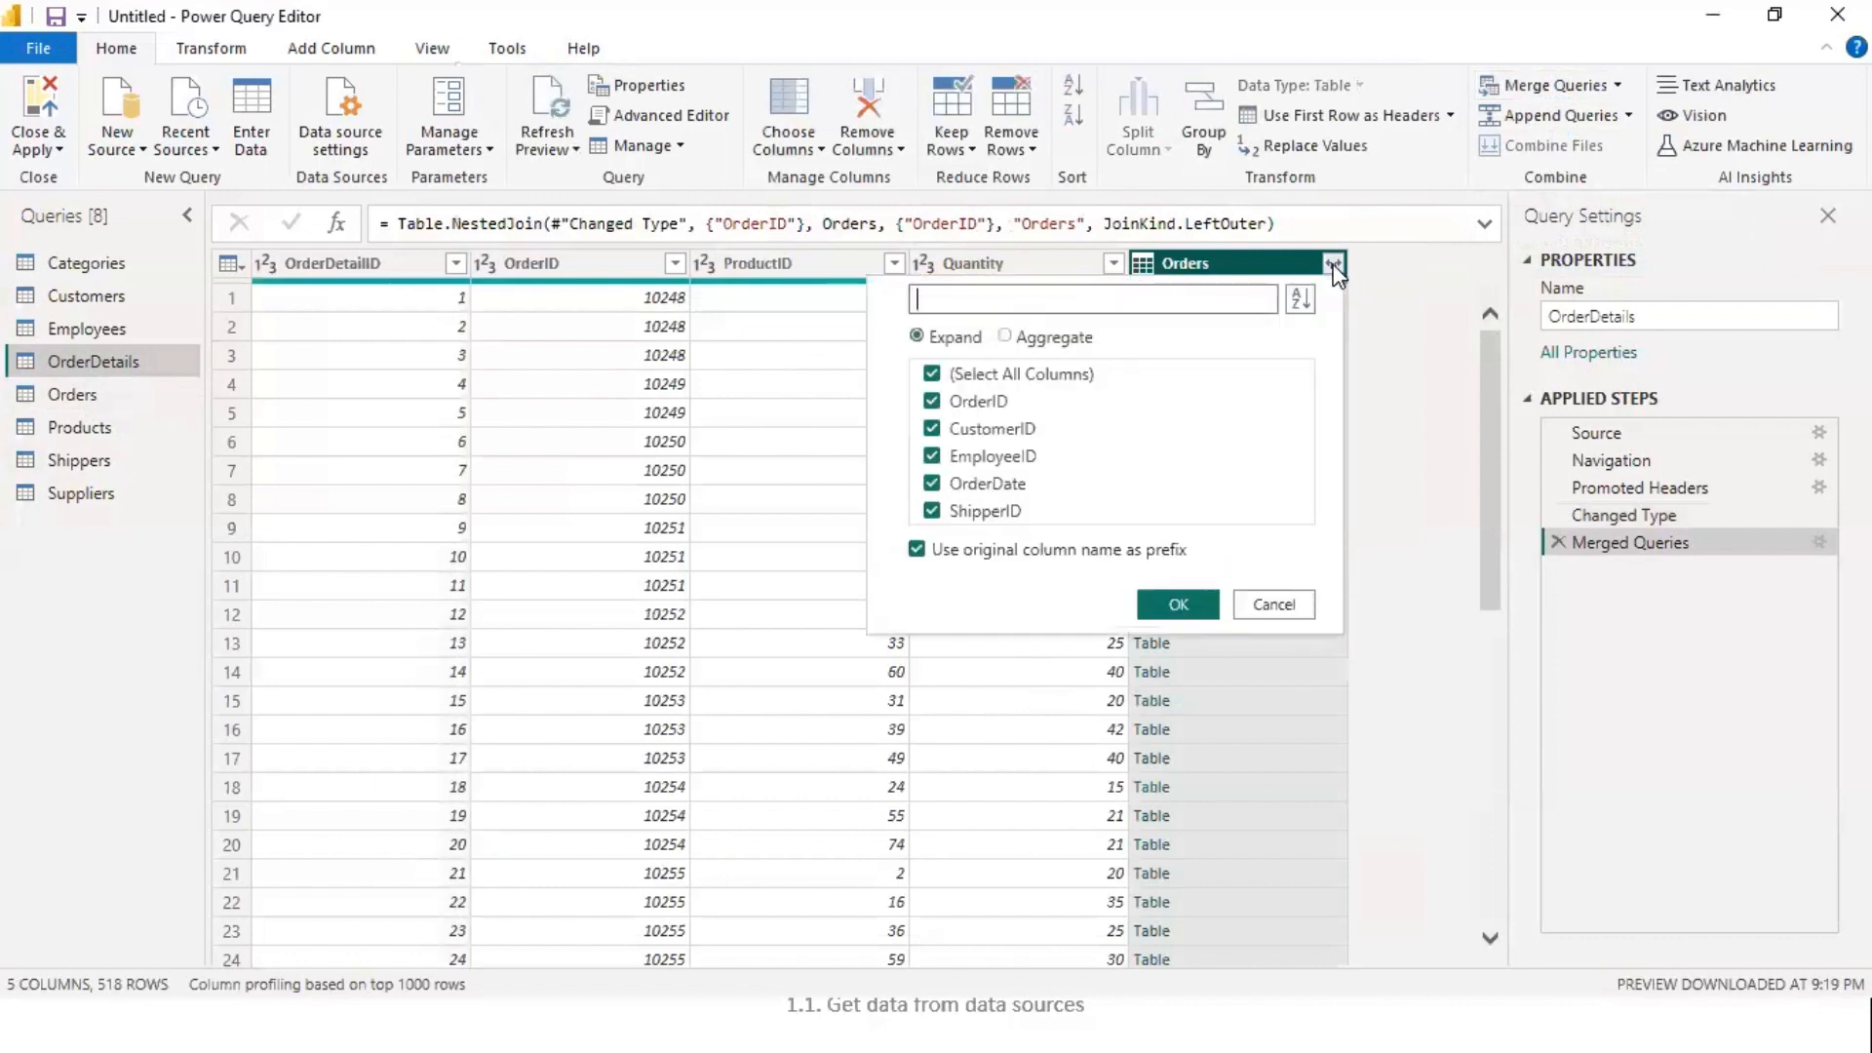
pyautogui.click(932, 374)
pyautogui.click(932, 457)
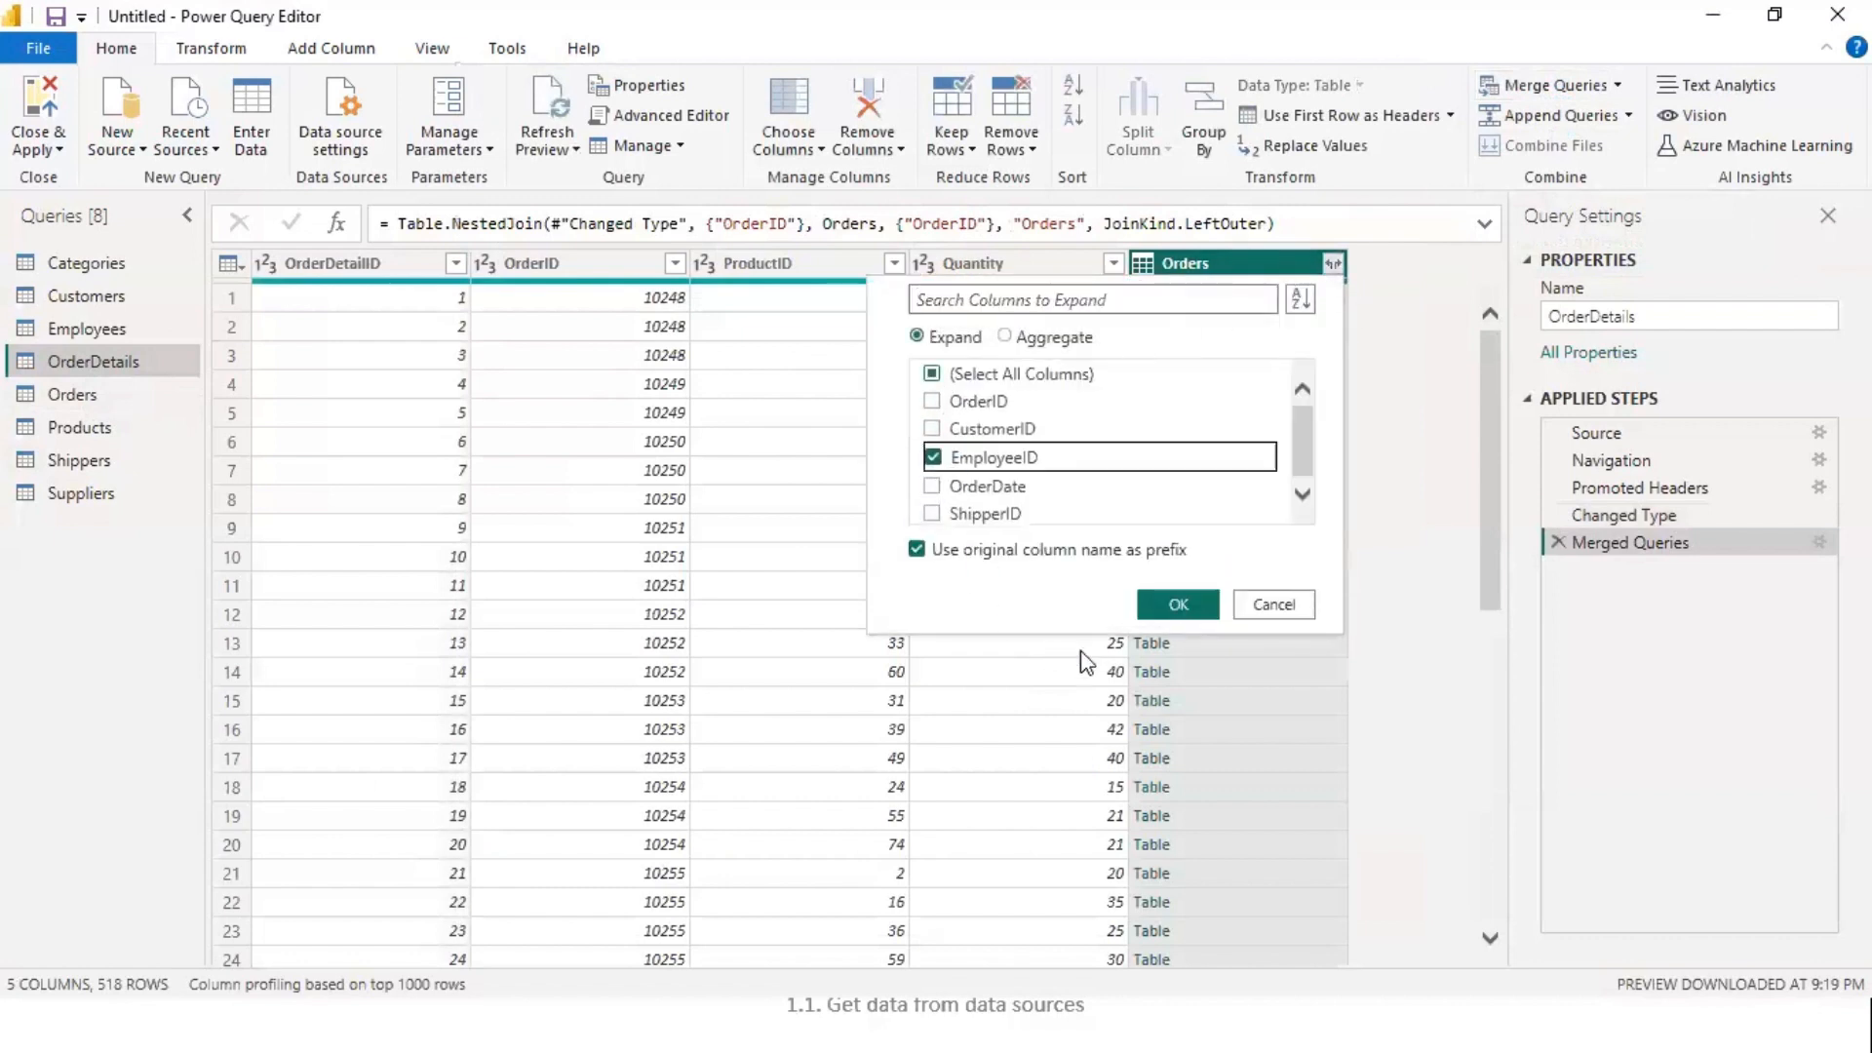
pyautogui.click(1179, 604)
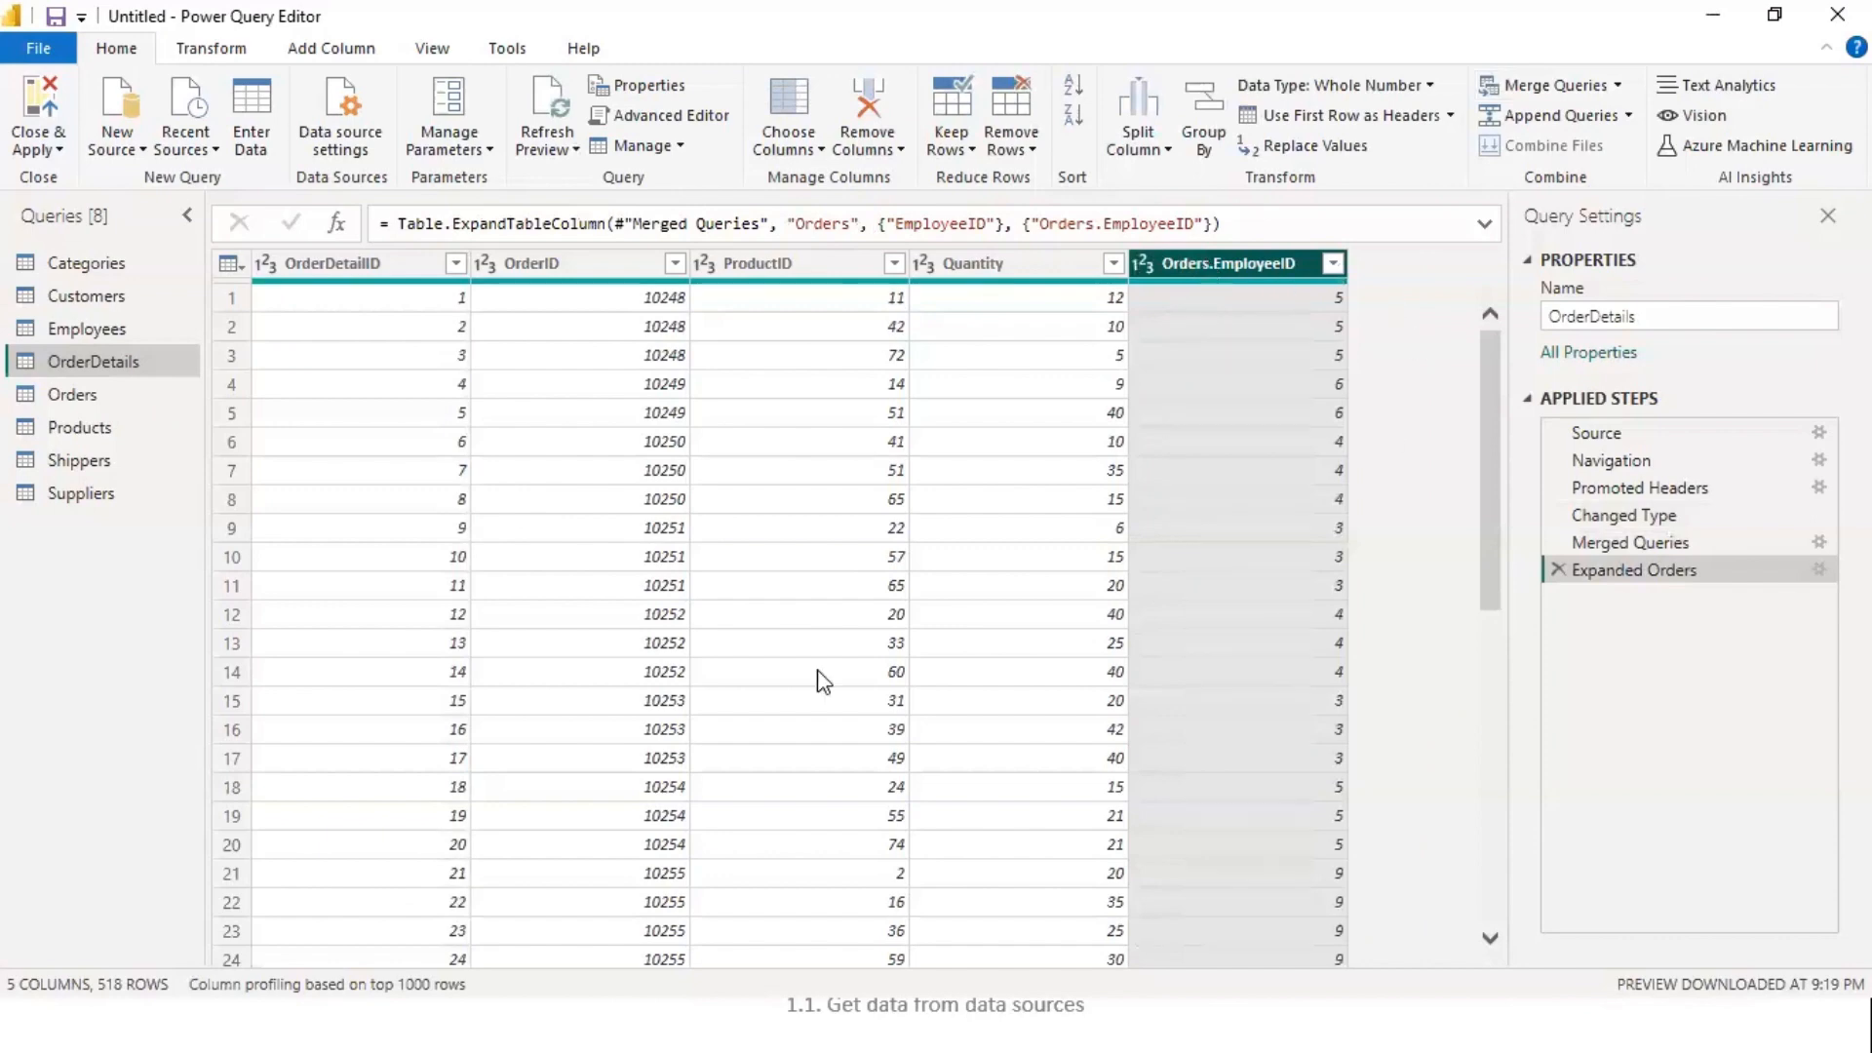
pyautogui.click(46, 101)
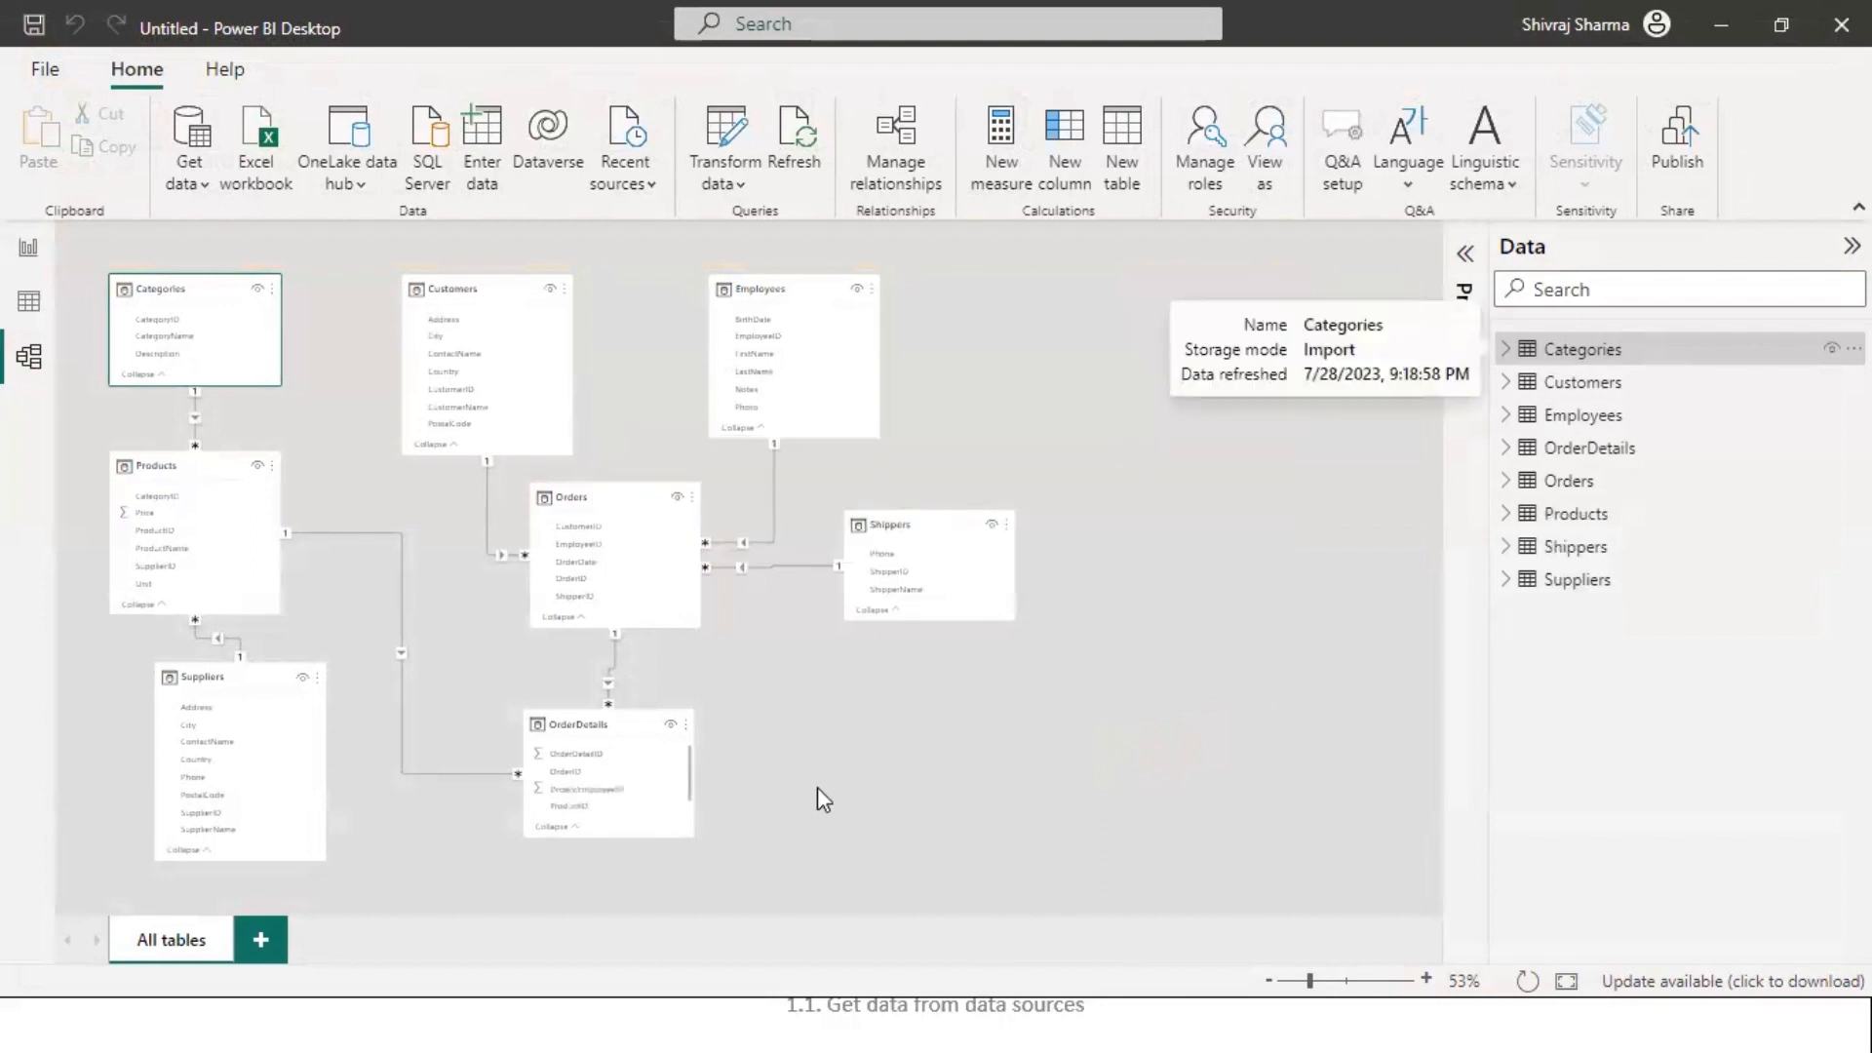
# - Create an inactive many-to-many relationship from EmployeeID in Orders to Orders.EmployeeID in OrderDetails, with cross filter direction Both
pyautogui.scroll(5, 670, 868)
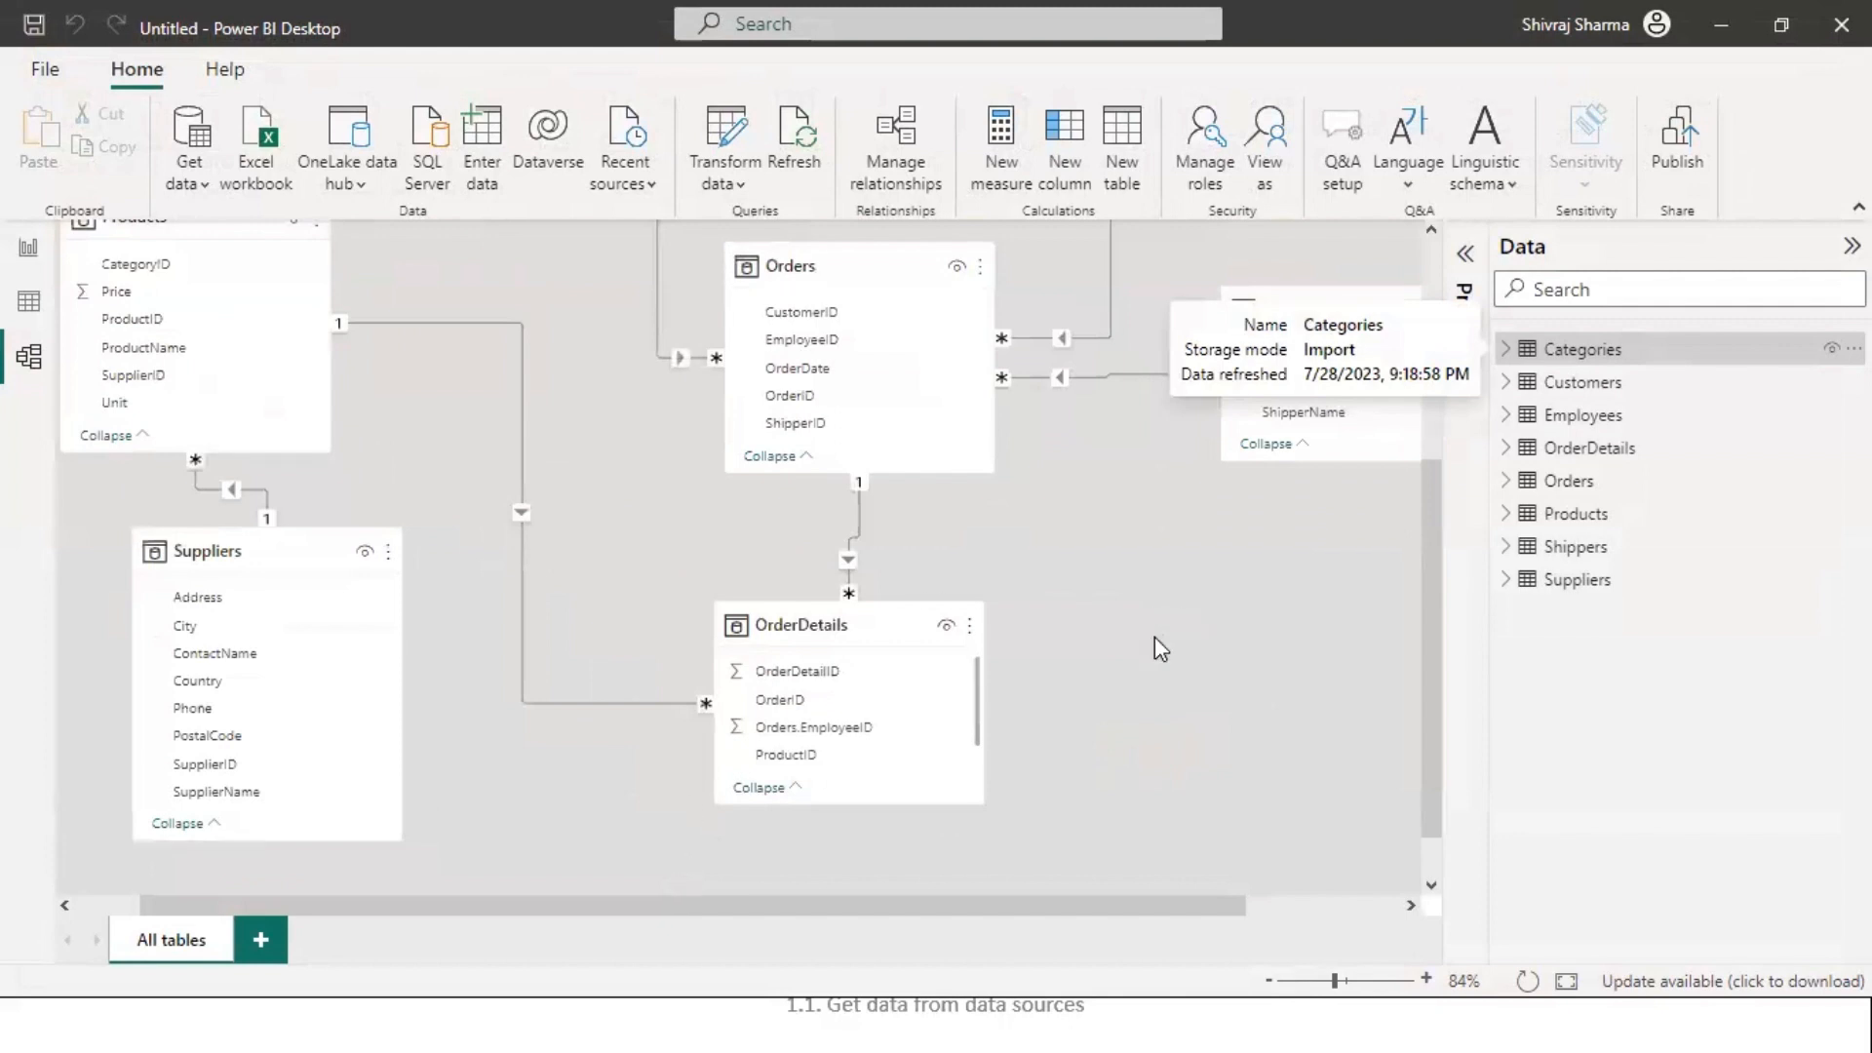
pyautogui.scroll(1, 1155, 636)
pyautogui.scroll(-1, 1116, 546)
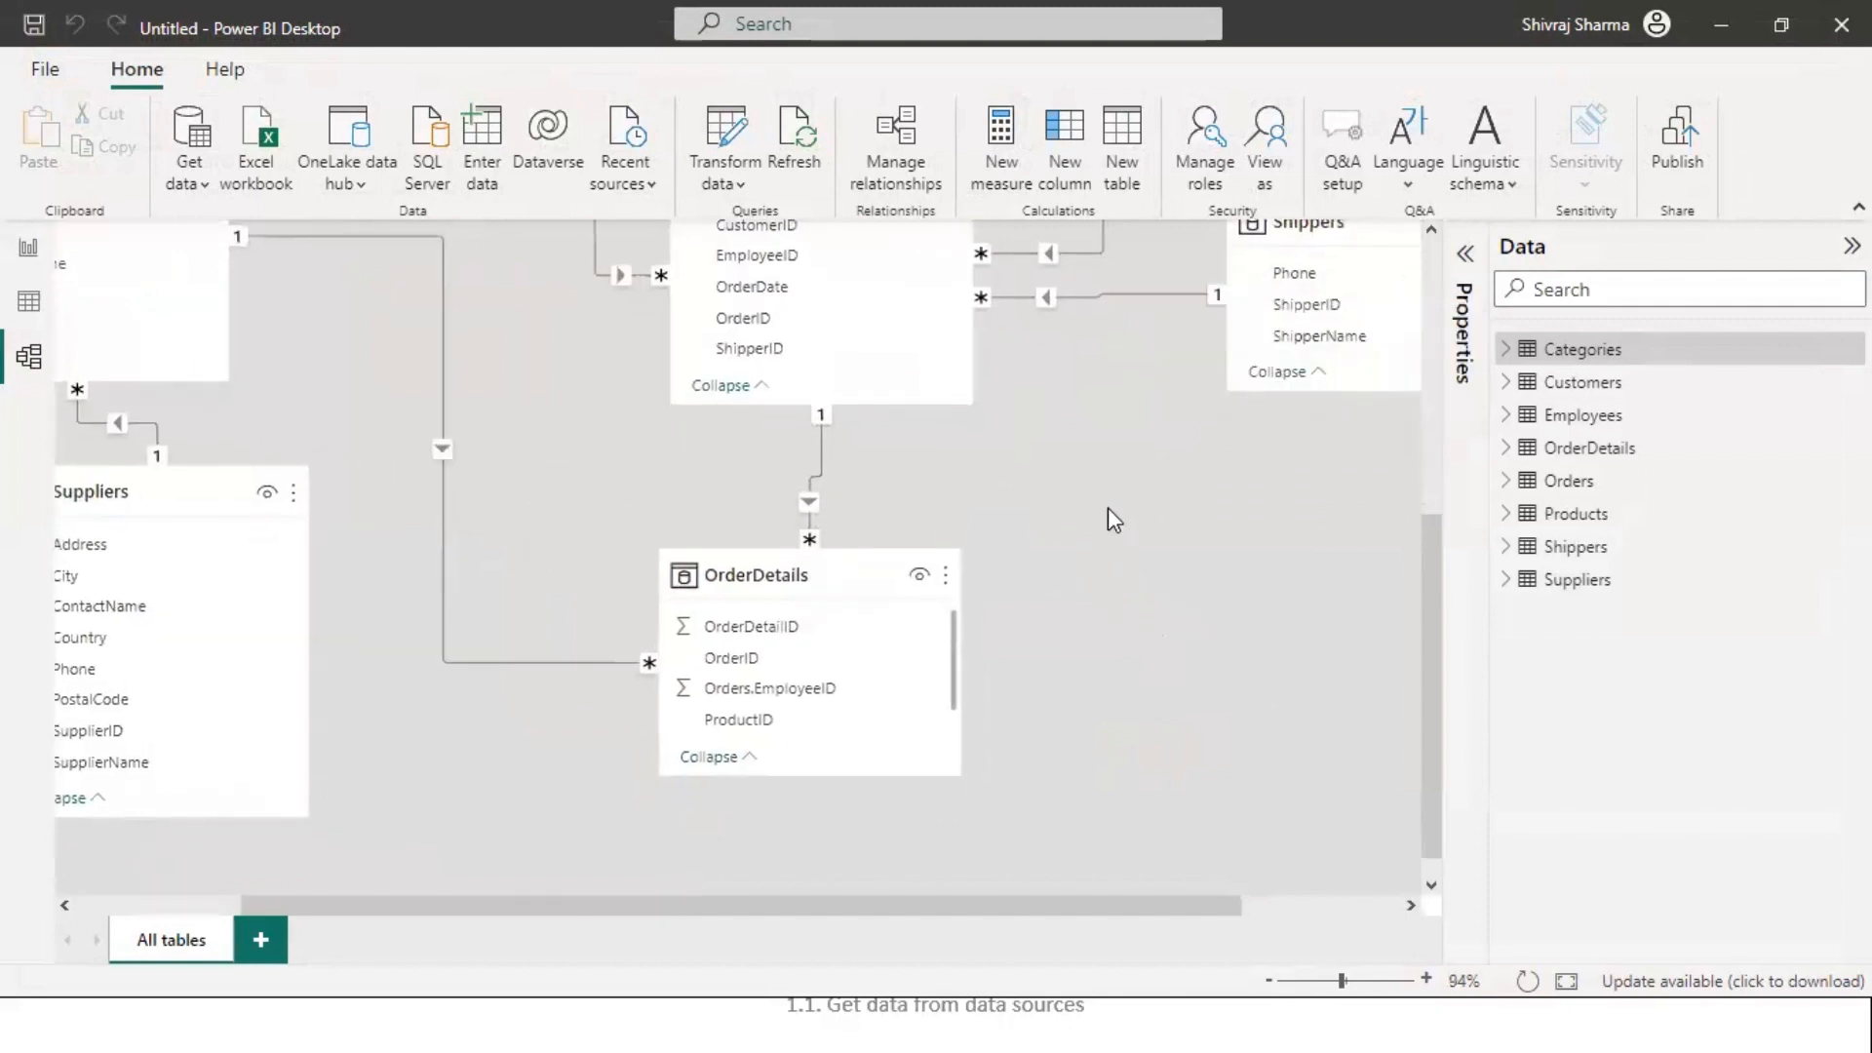
pyautogui.scroll(2, 1078, 641)
pyautogui.hscroll(1, 1079, 641)
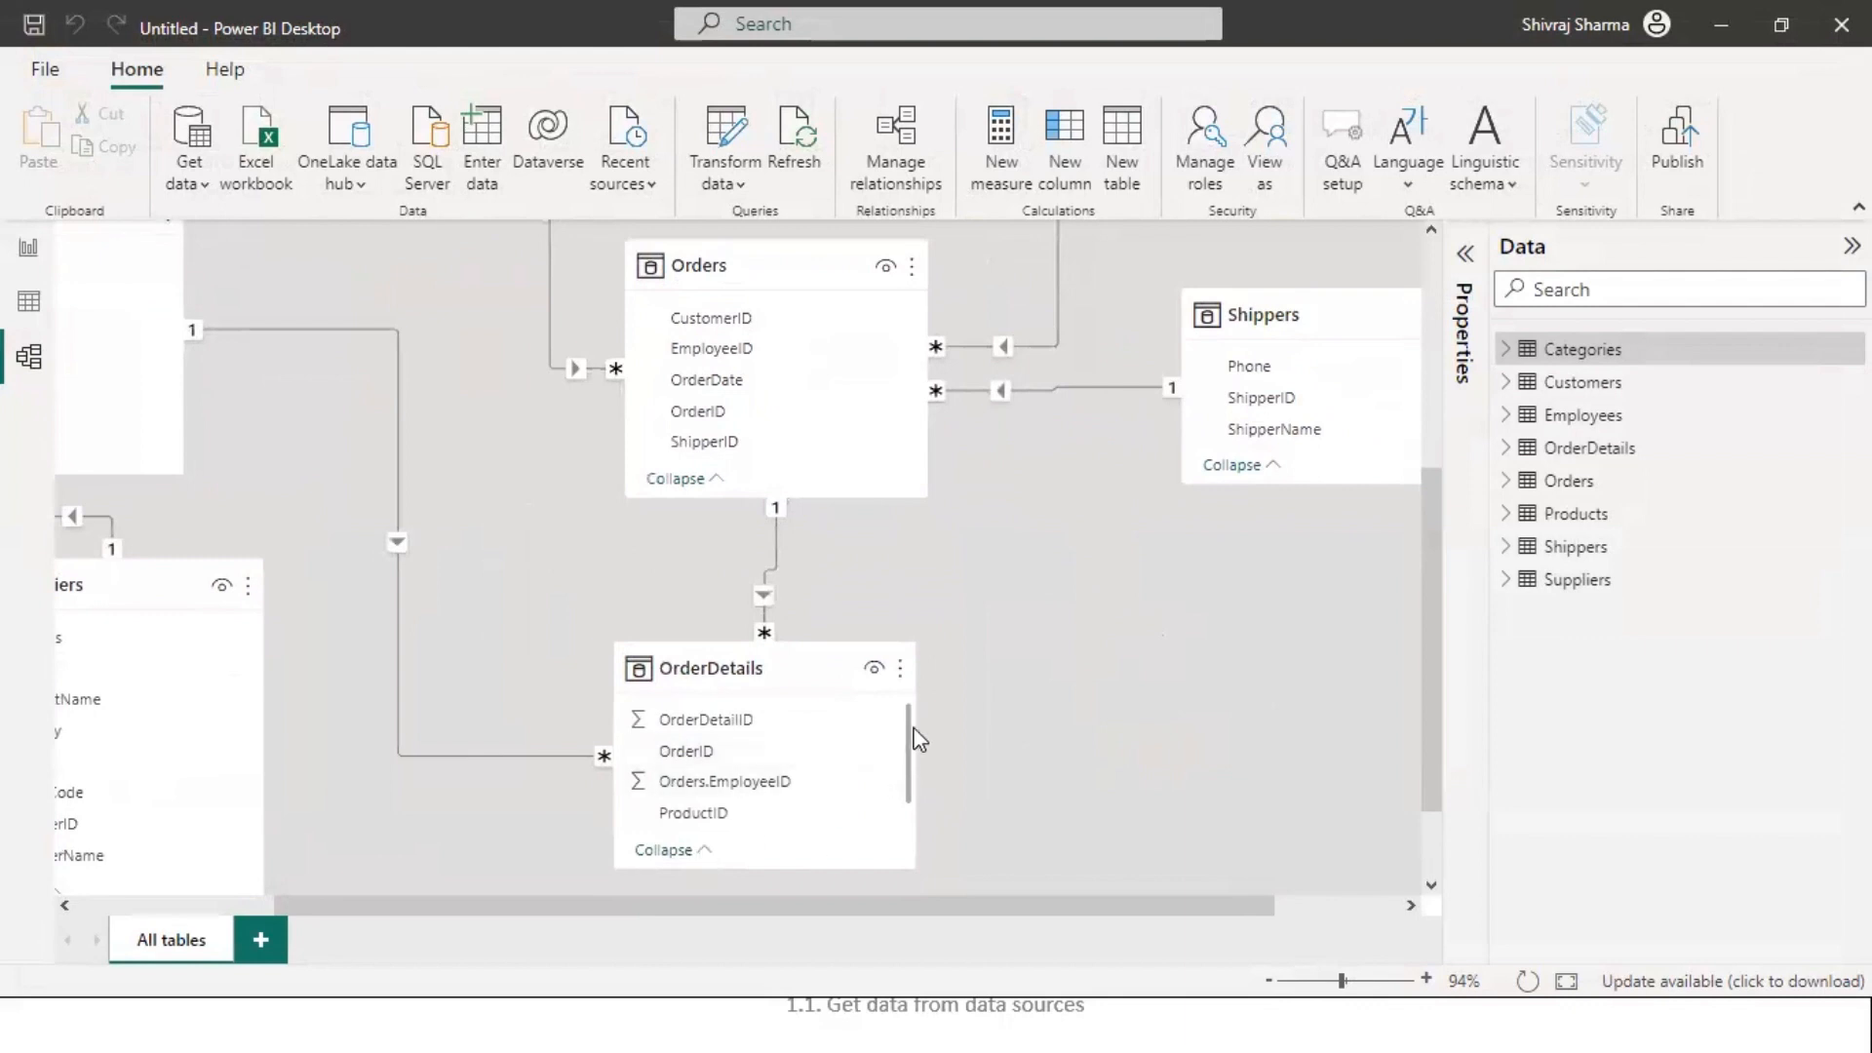
pyautogui.moveTo(909, 729); pyautogui.dragTo(915, 799)
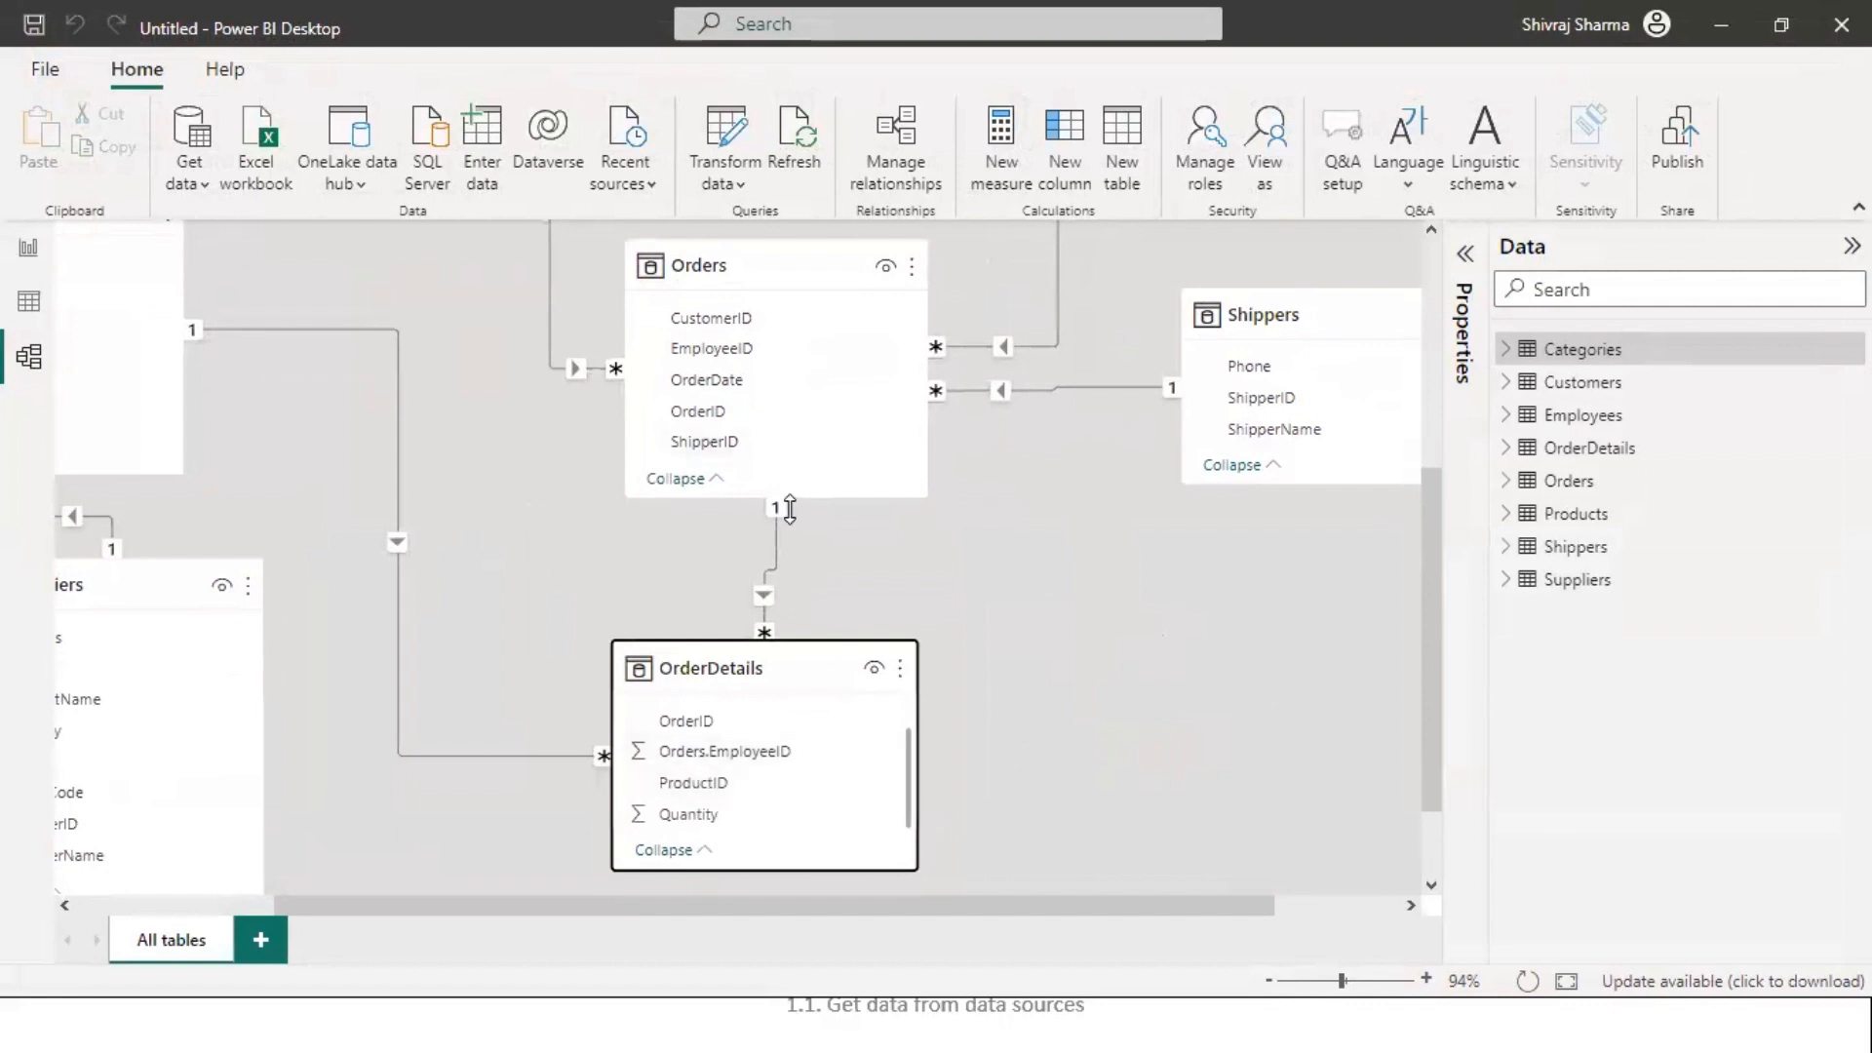
pyautogui.click(777, 543)
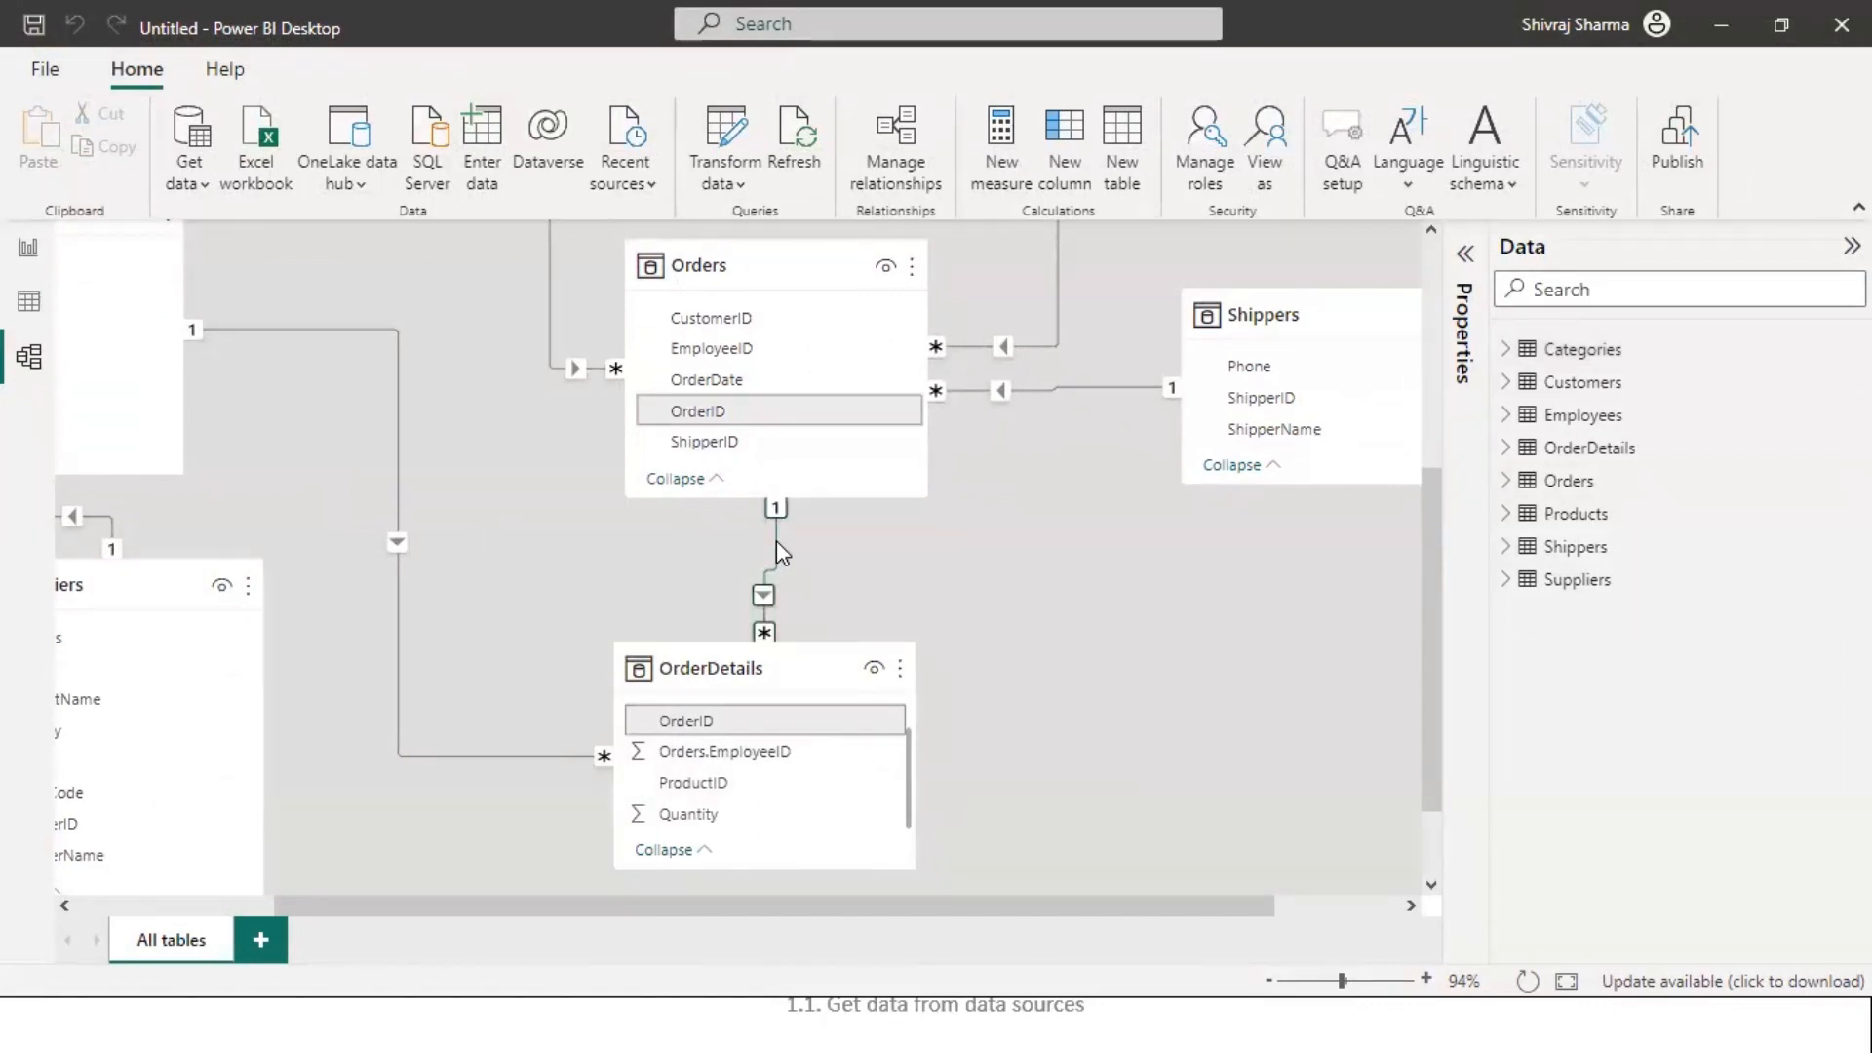
pyautogui.click(726, 351)
pyautogui.moveTo(727, 351); pyautogui.dragTo(716, 750)
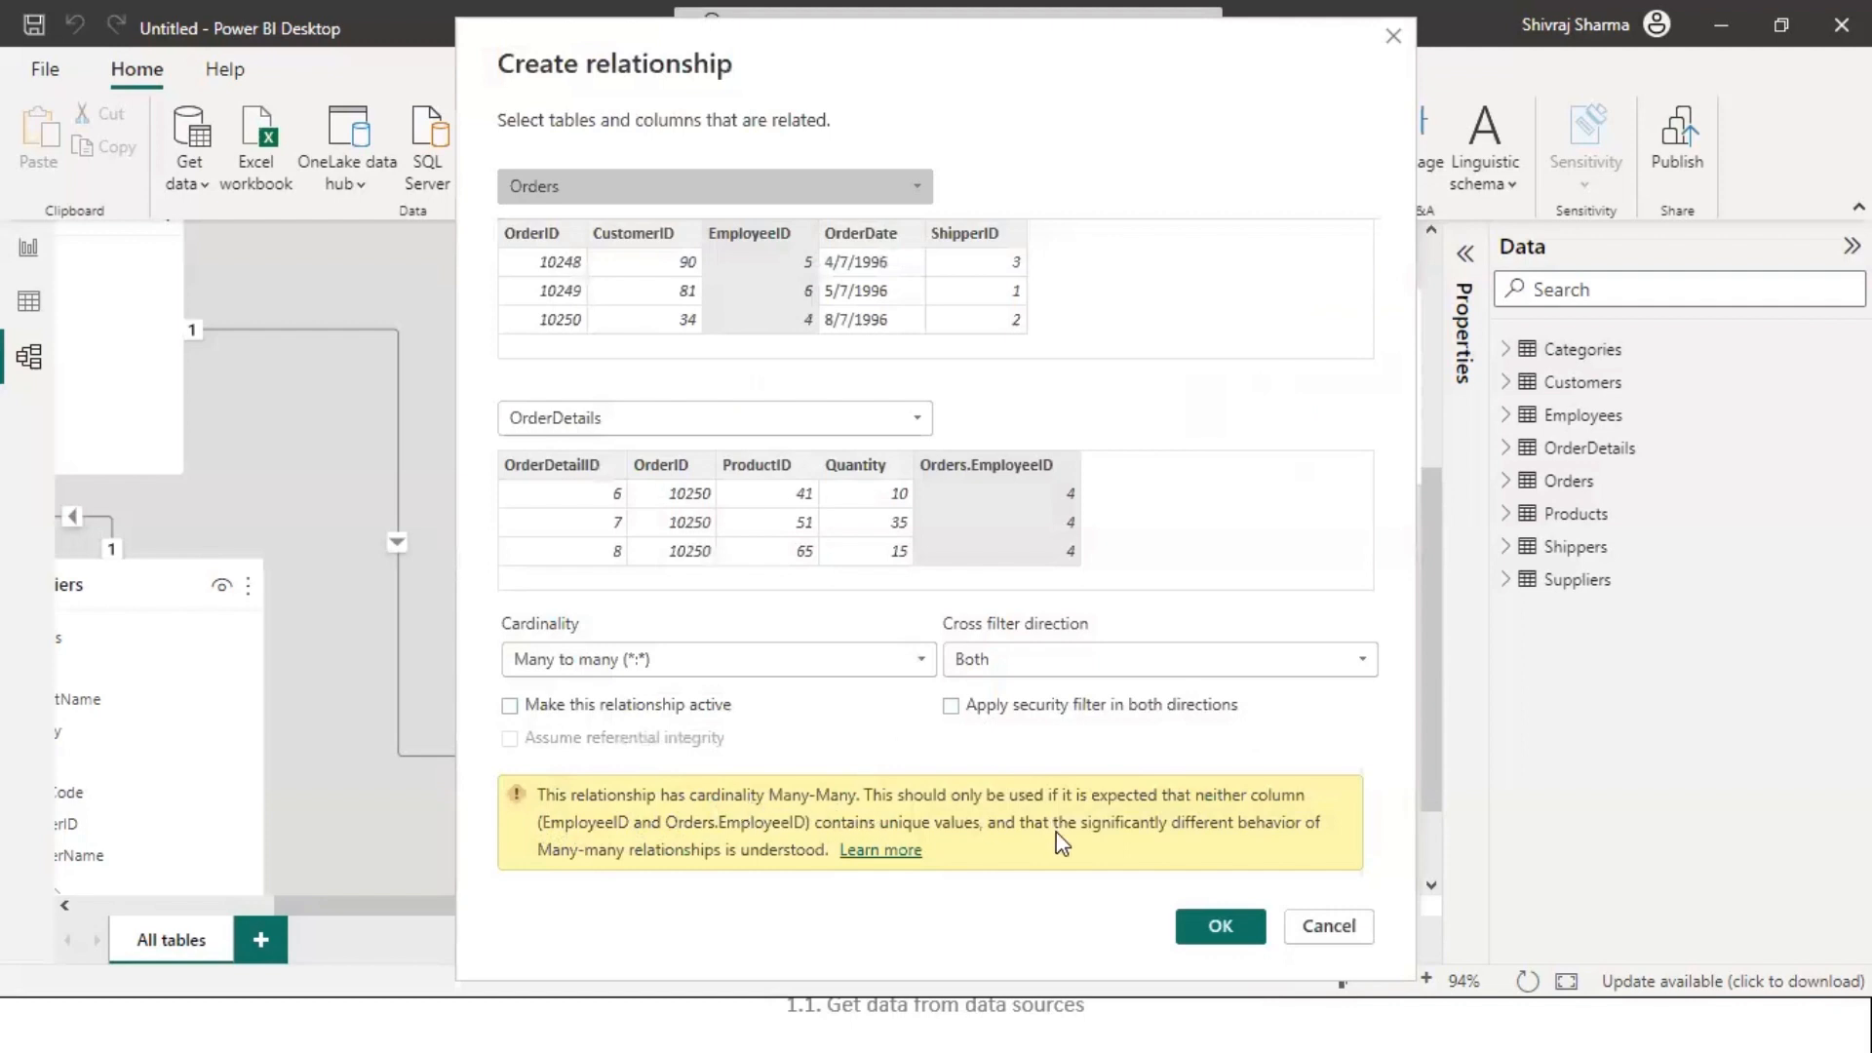
pyautogui.click(1215, 926)
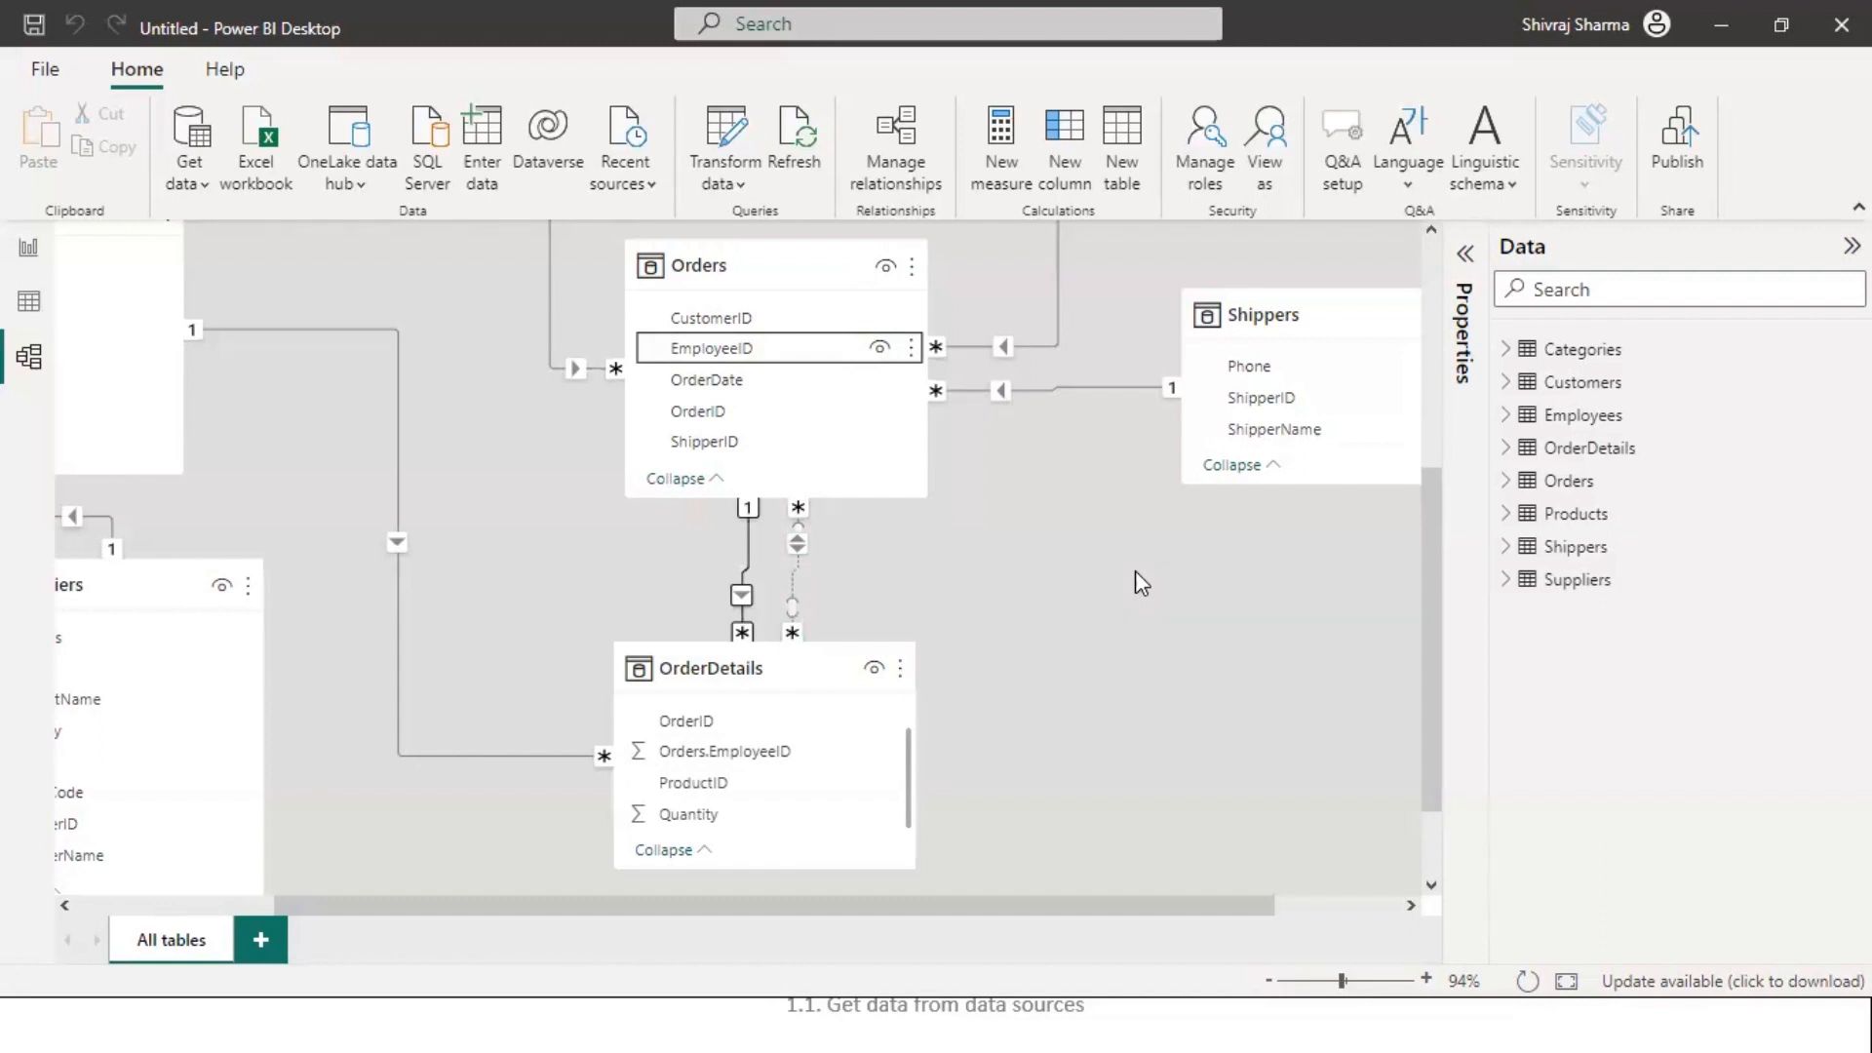
# - Open the list of model relationships, deactivate the ShipperID relationship between Orders and Shippers, and reactivate it
pyautogui.click(747, 548)
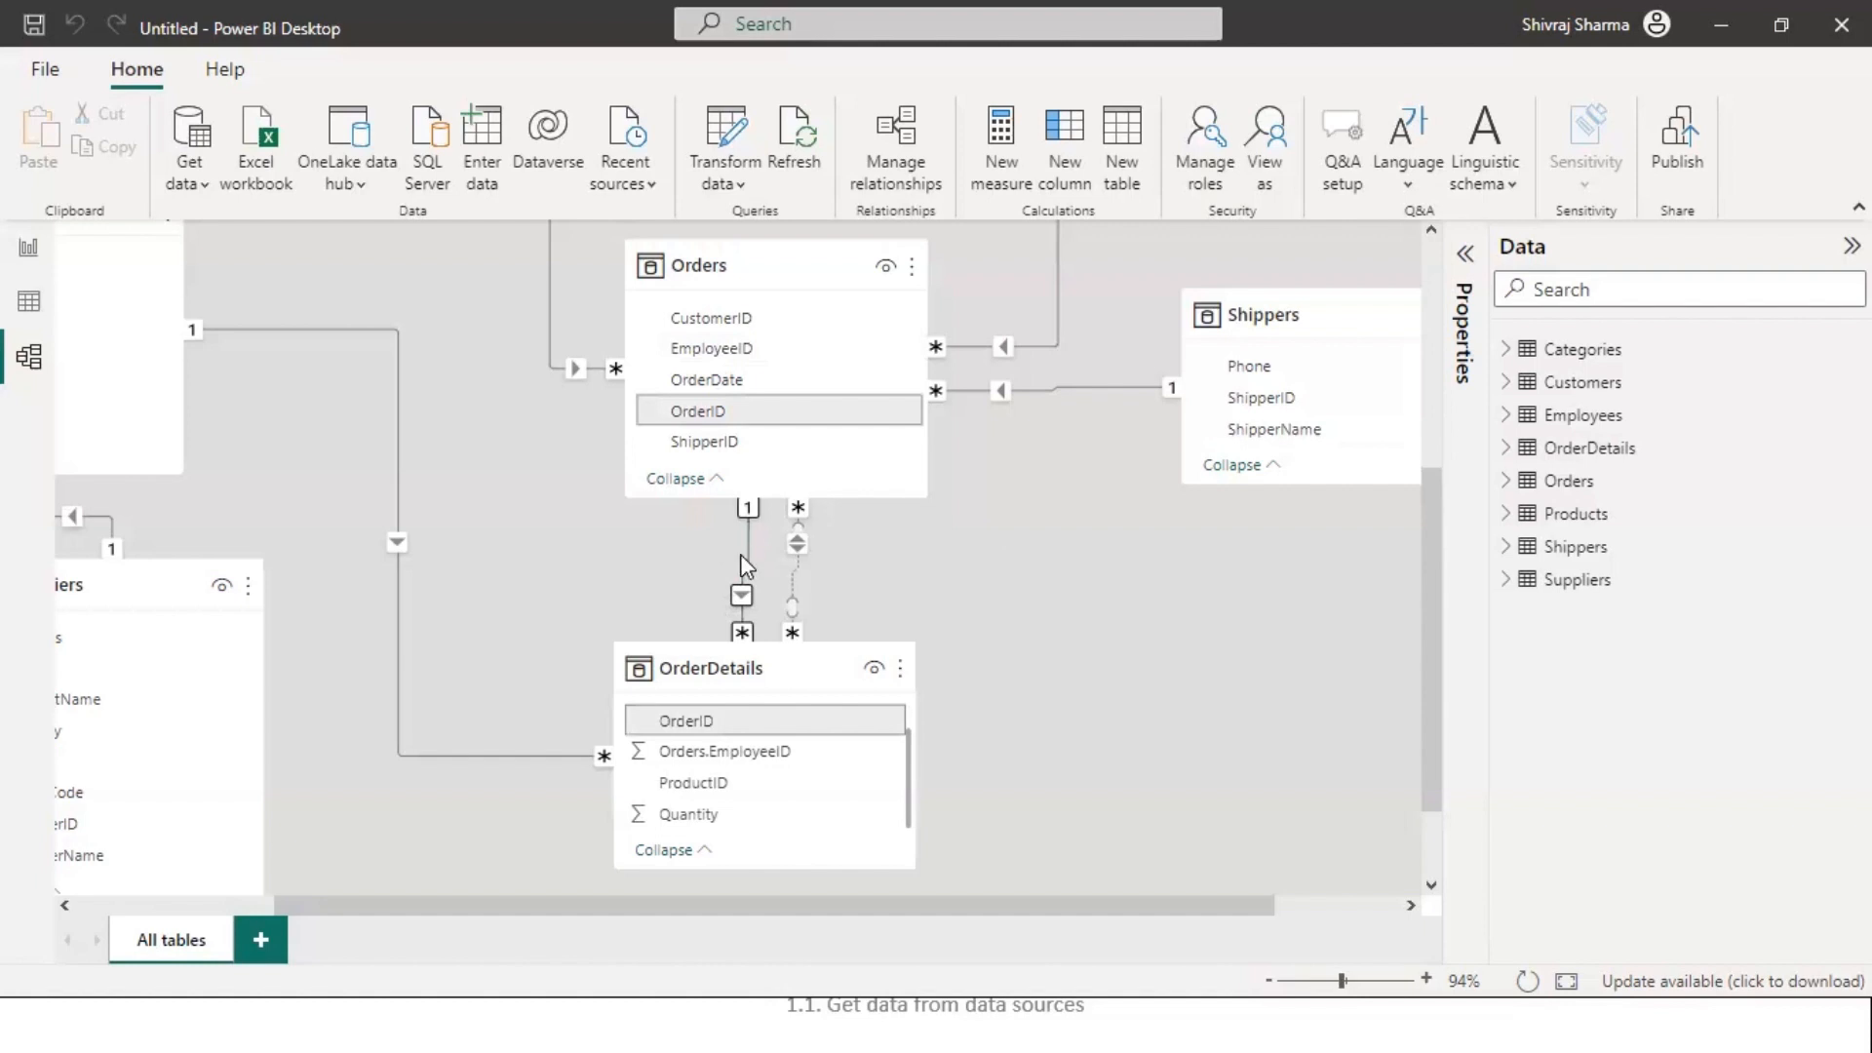
pyautogui.click(888, 145)
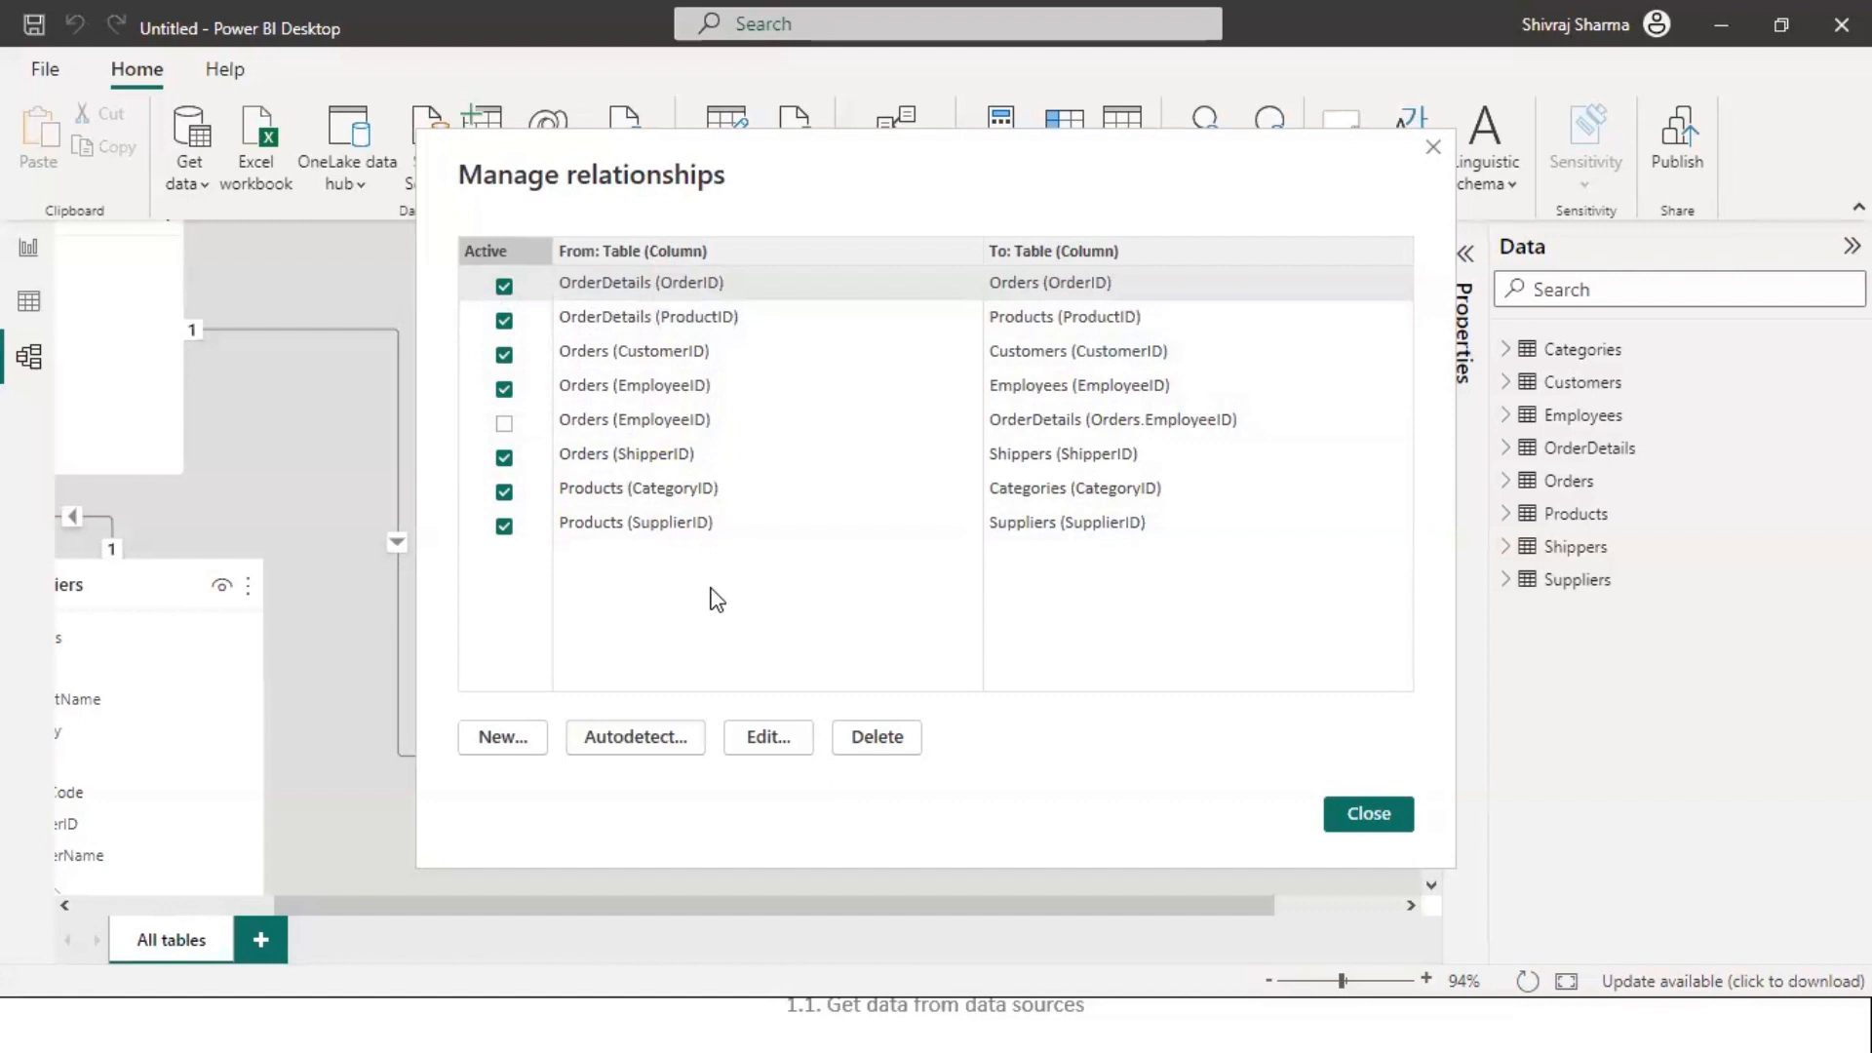
pyautogui.click(504, 456)
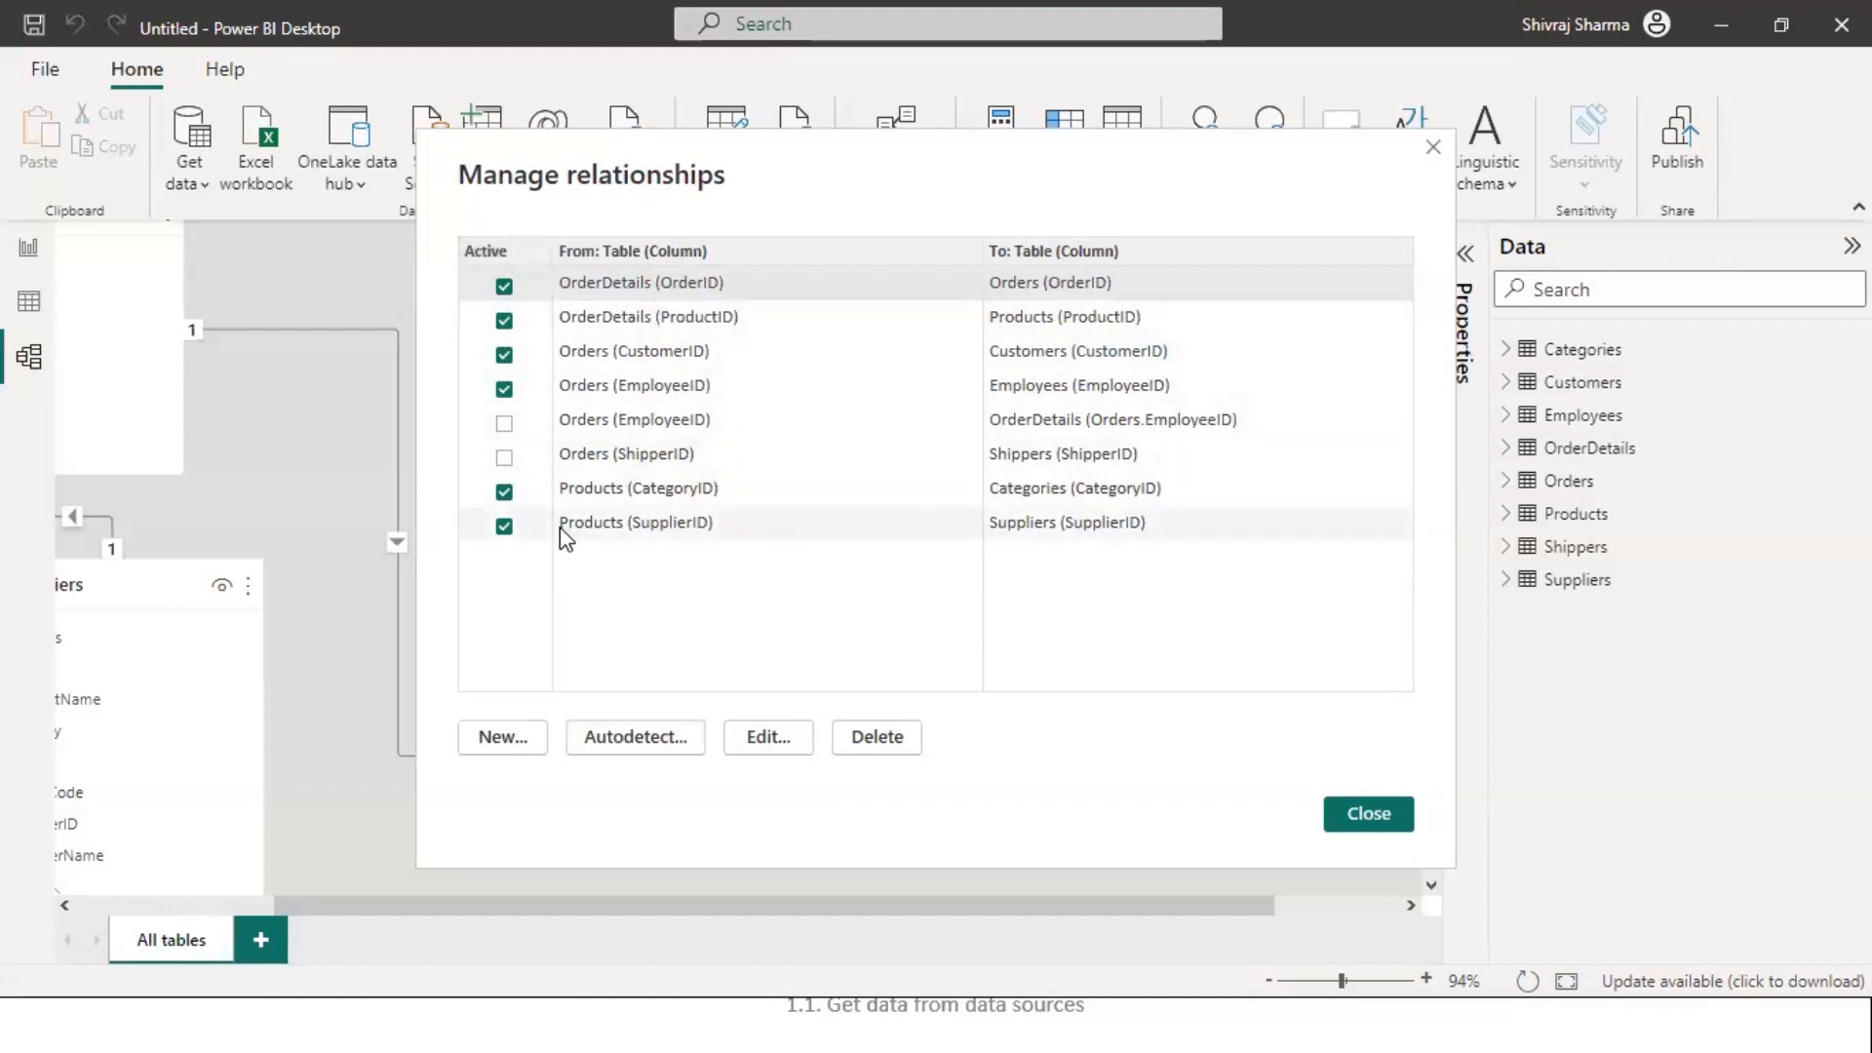
pyautogui.click(504, 456)
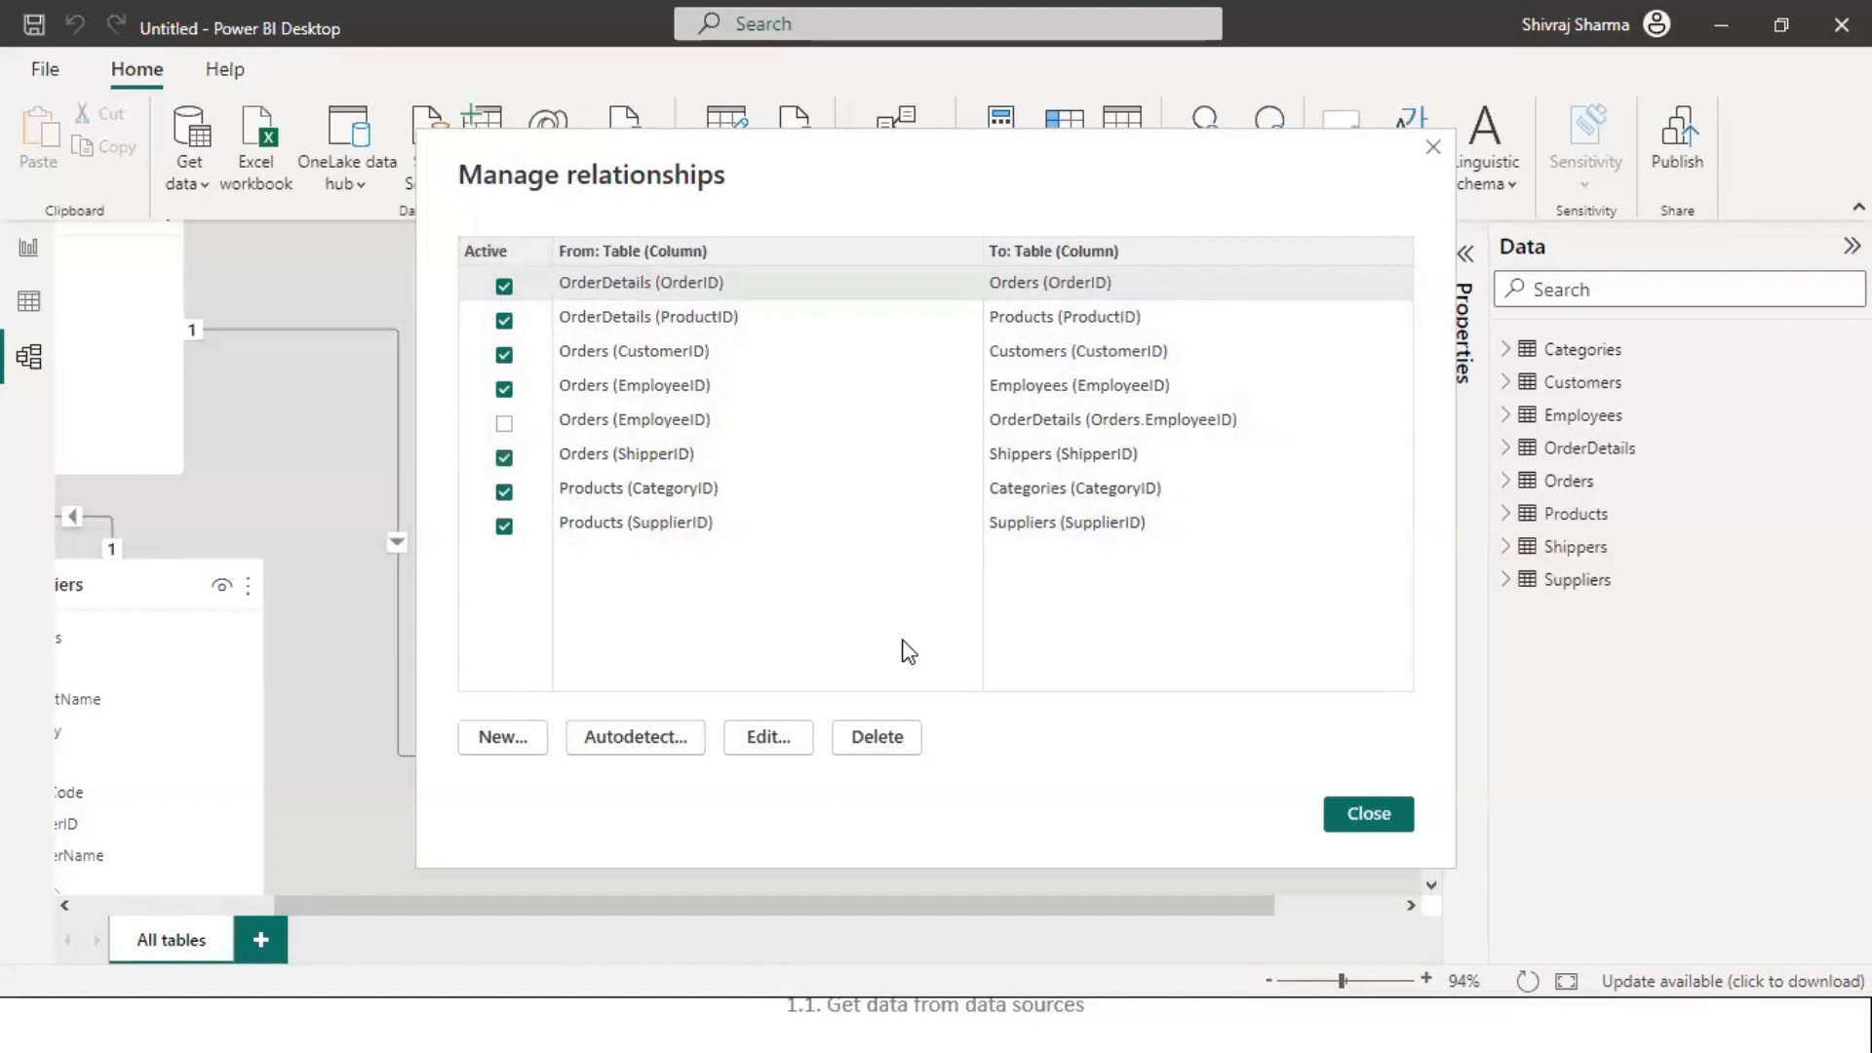
pyautogui.click(507, 736)
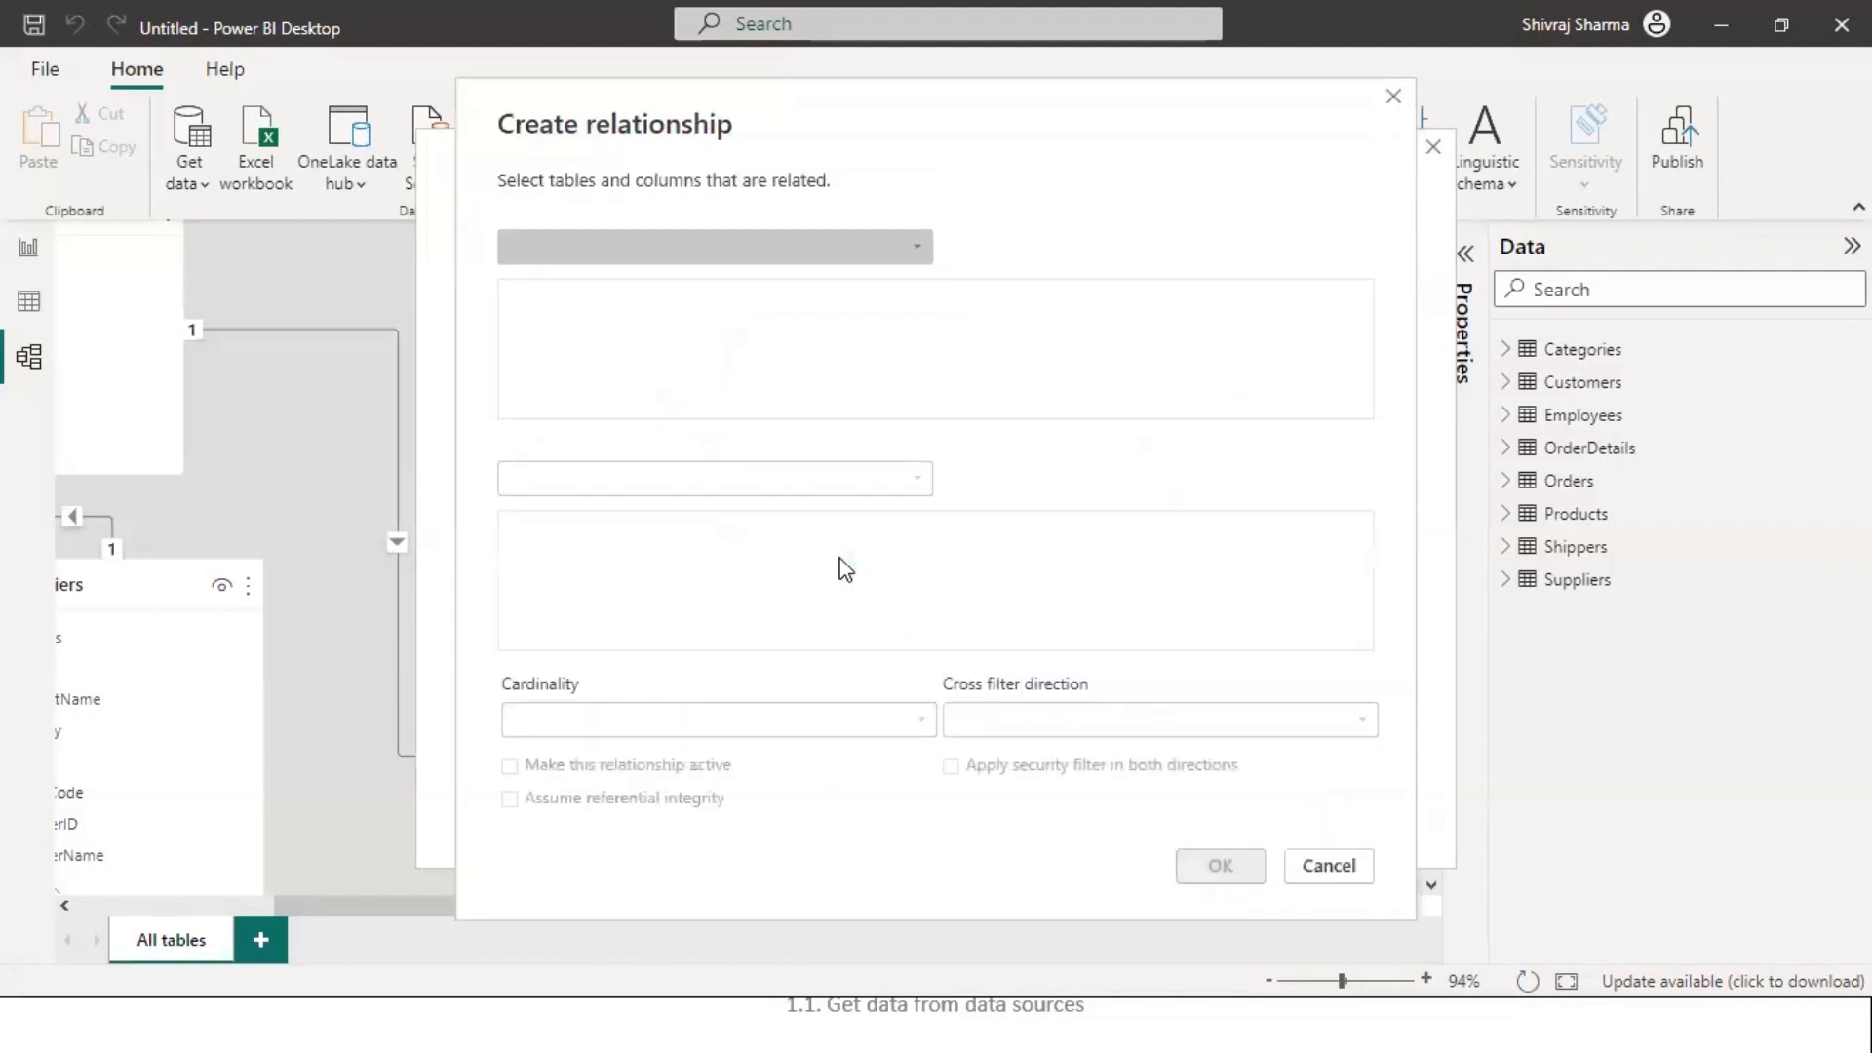
pyautogui.click(914, 247)
pyautogui.click(552, 361)
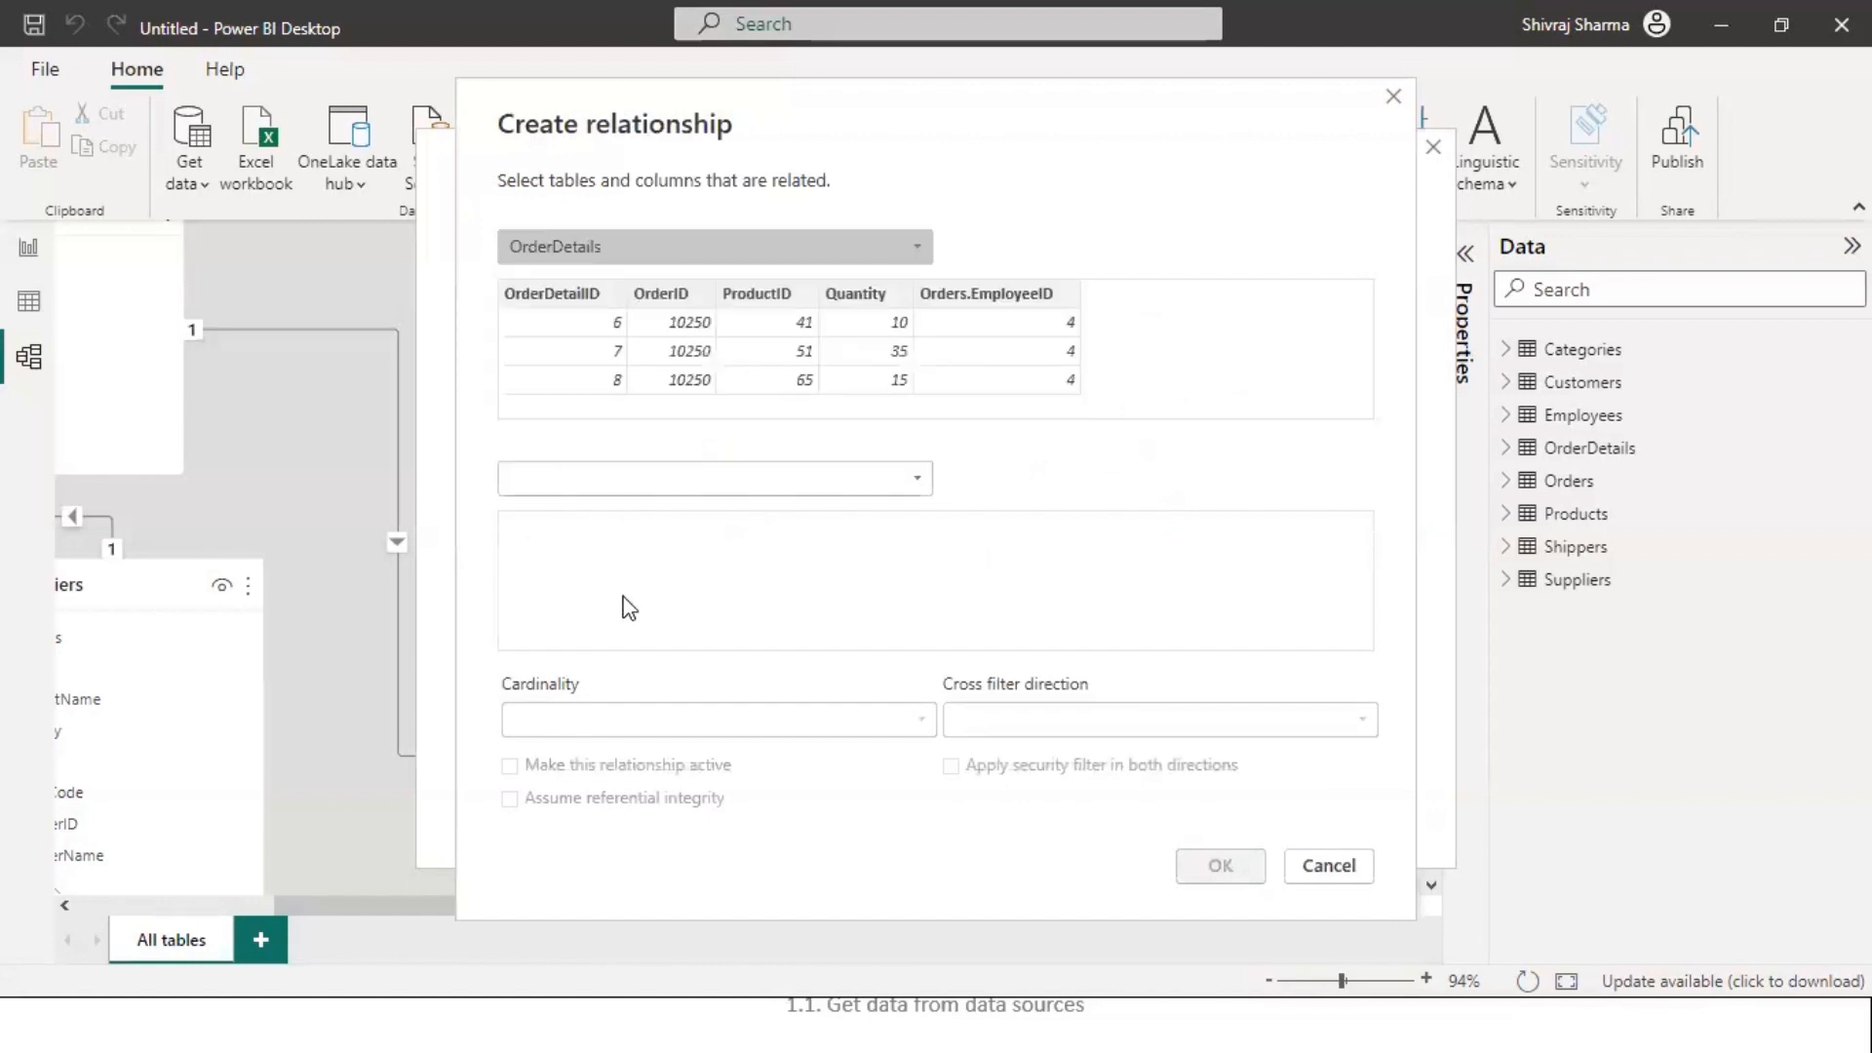
pyautogui.click(672, 490)
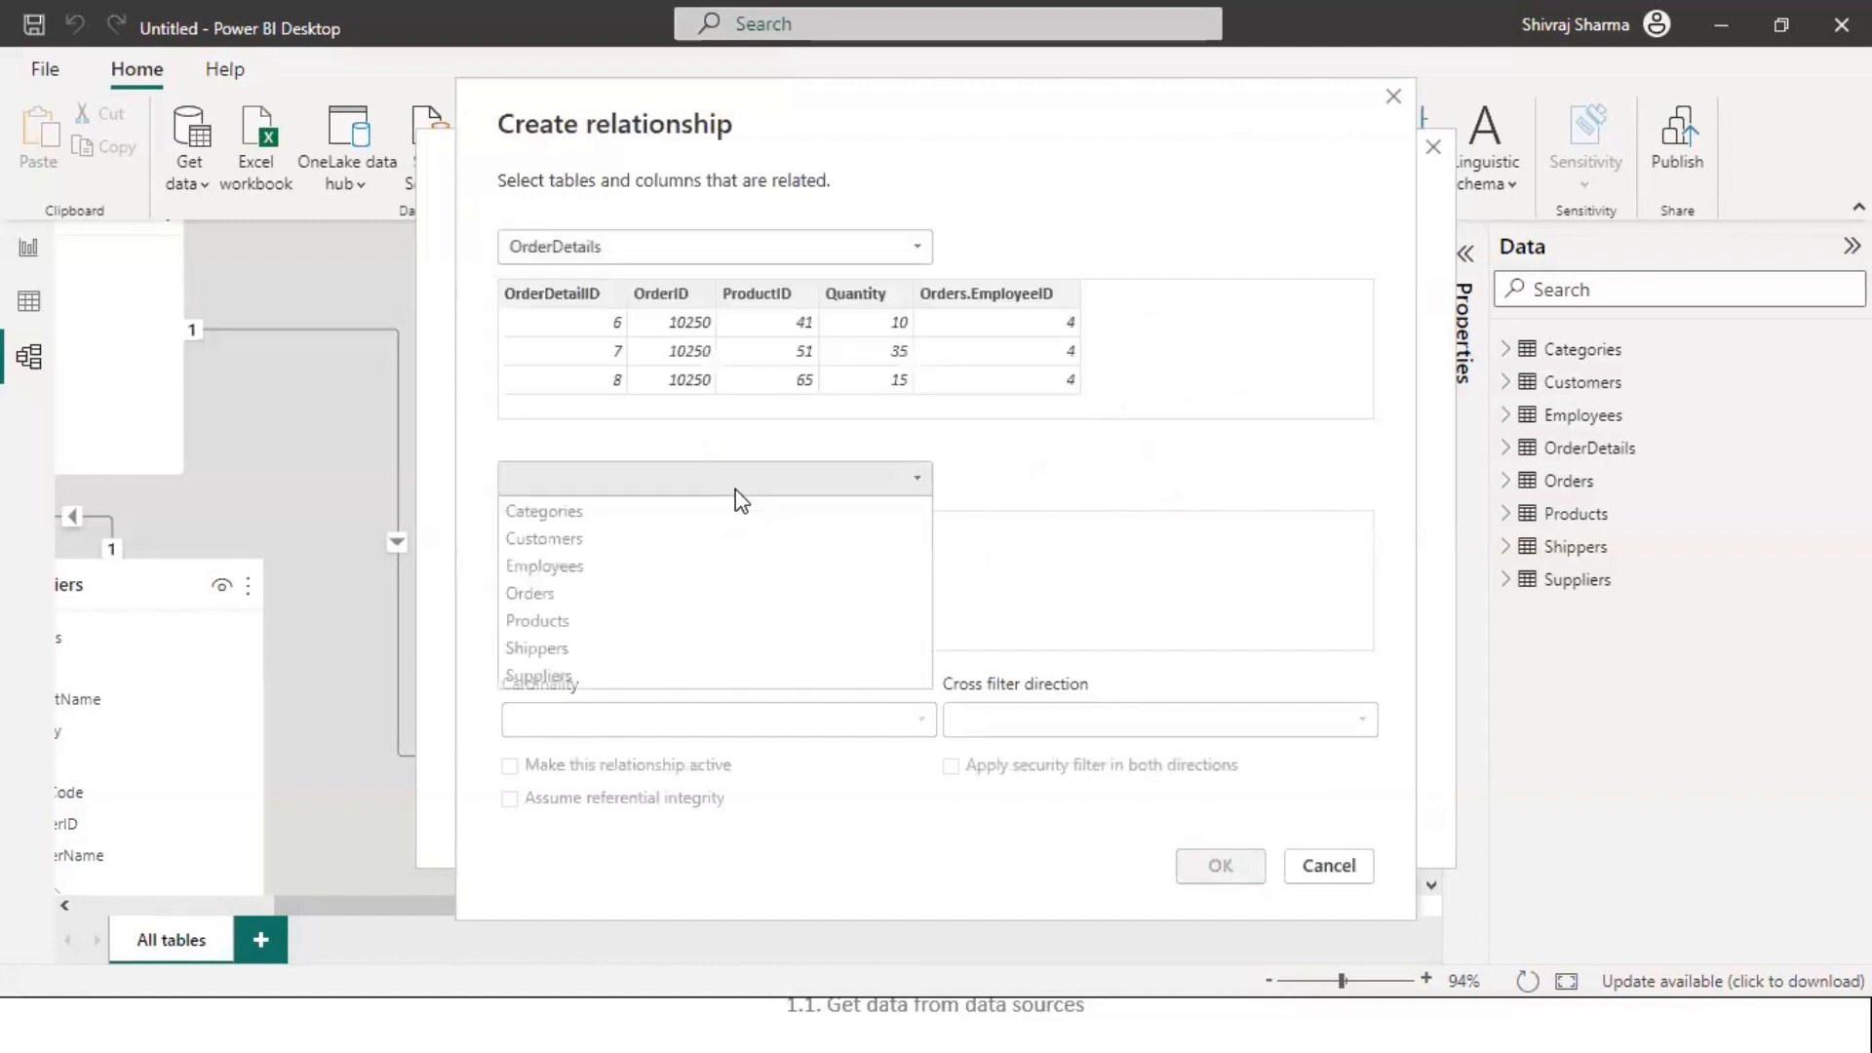
pyautogui.click(554, 648)
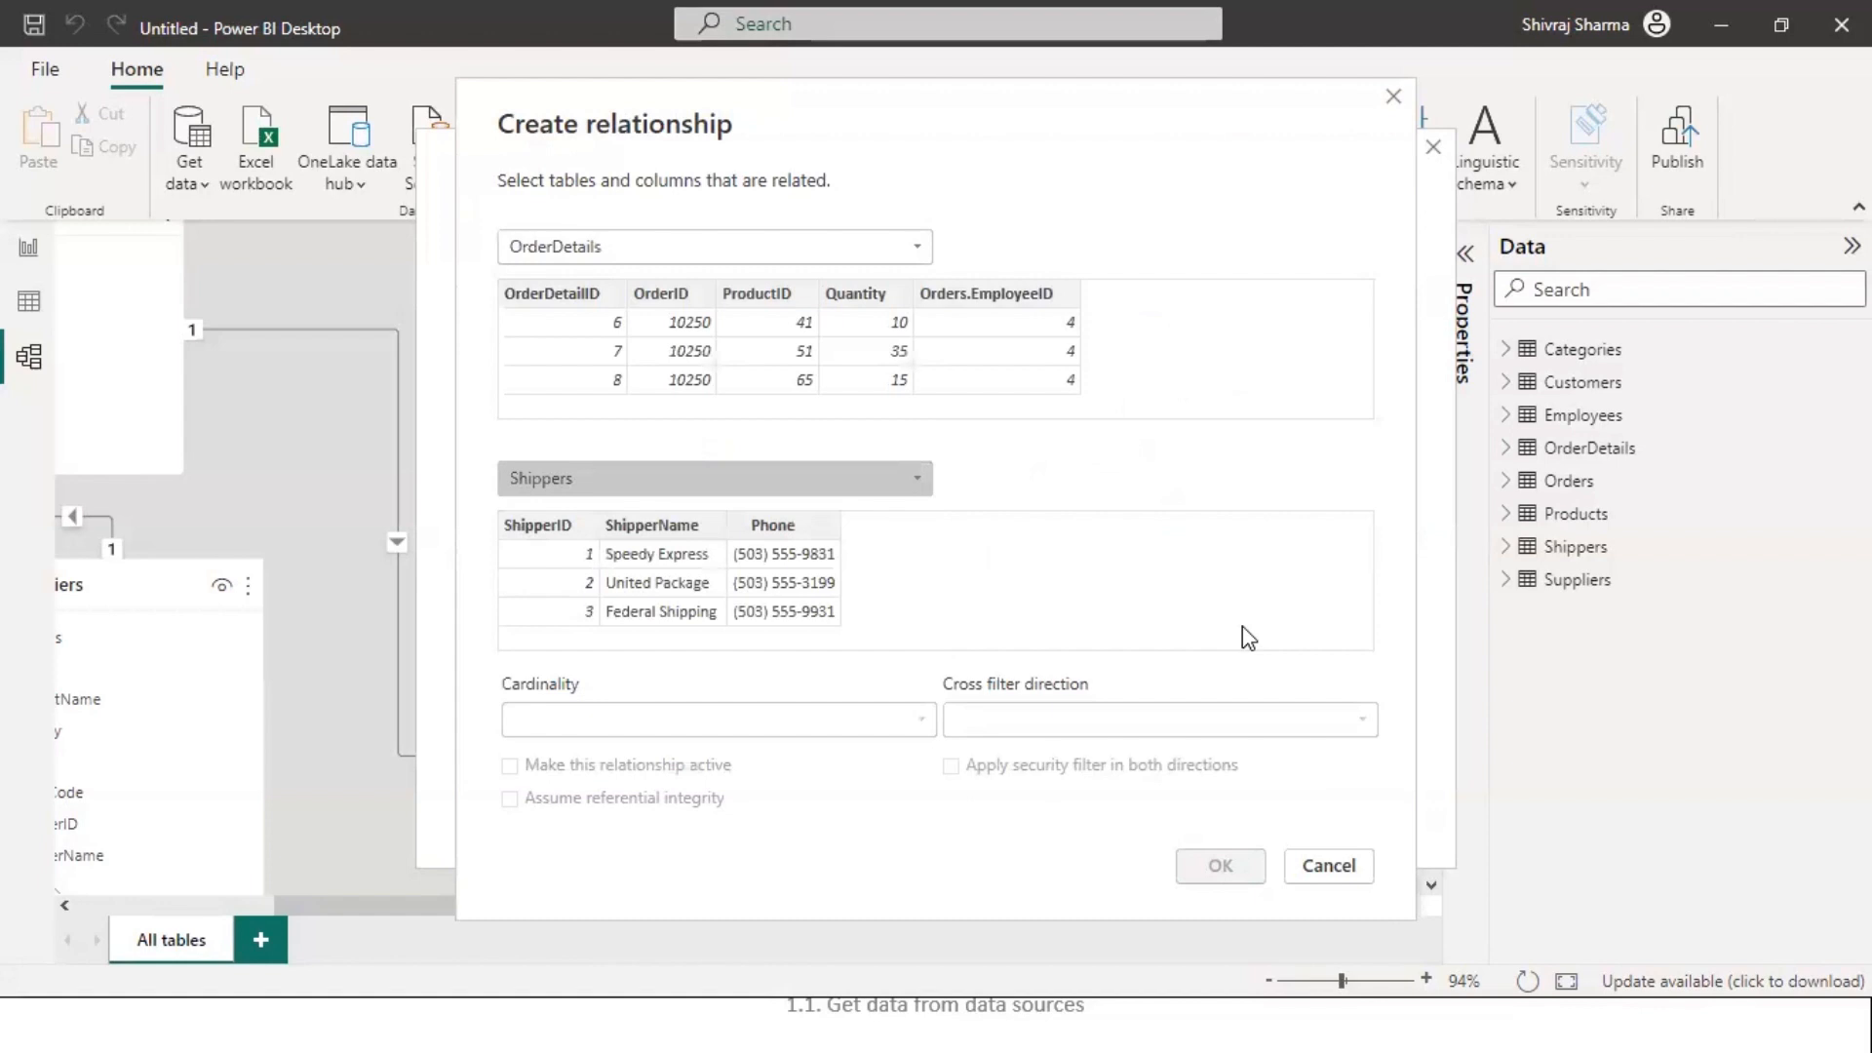
pyautogui.click(1318, 865)
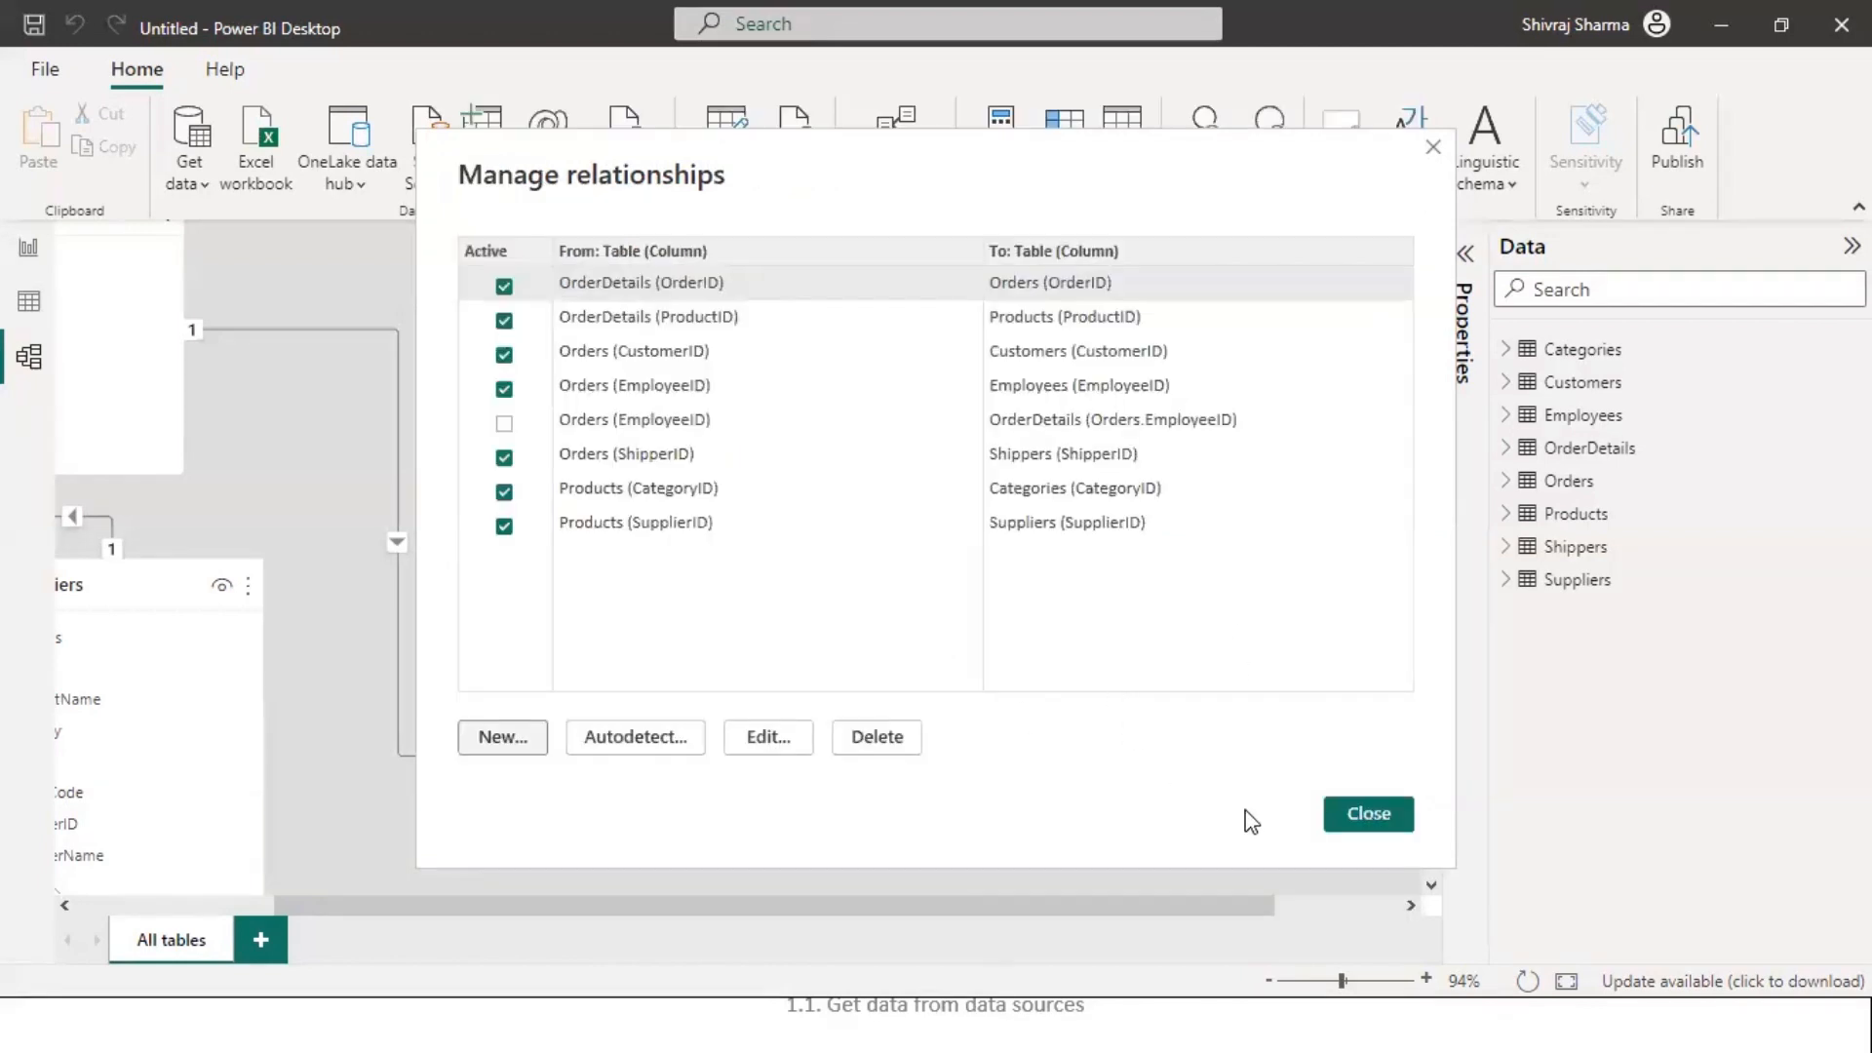
pyautogui.click(1381, 817)
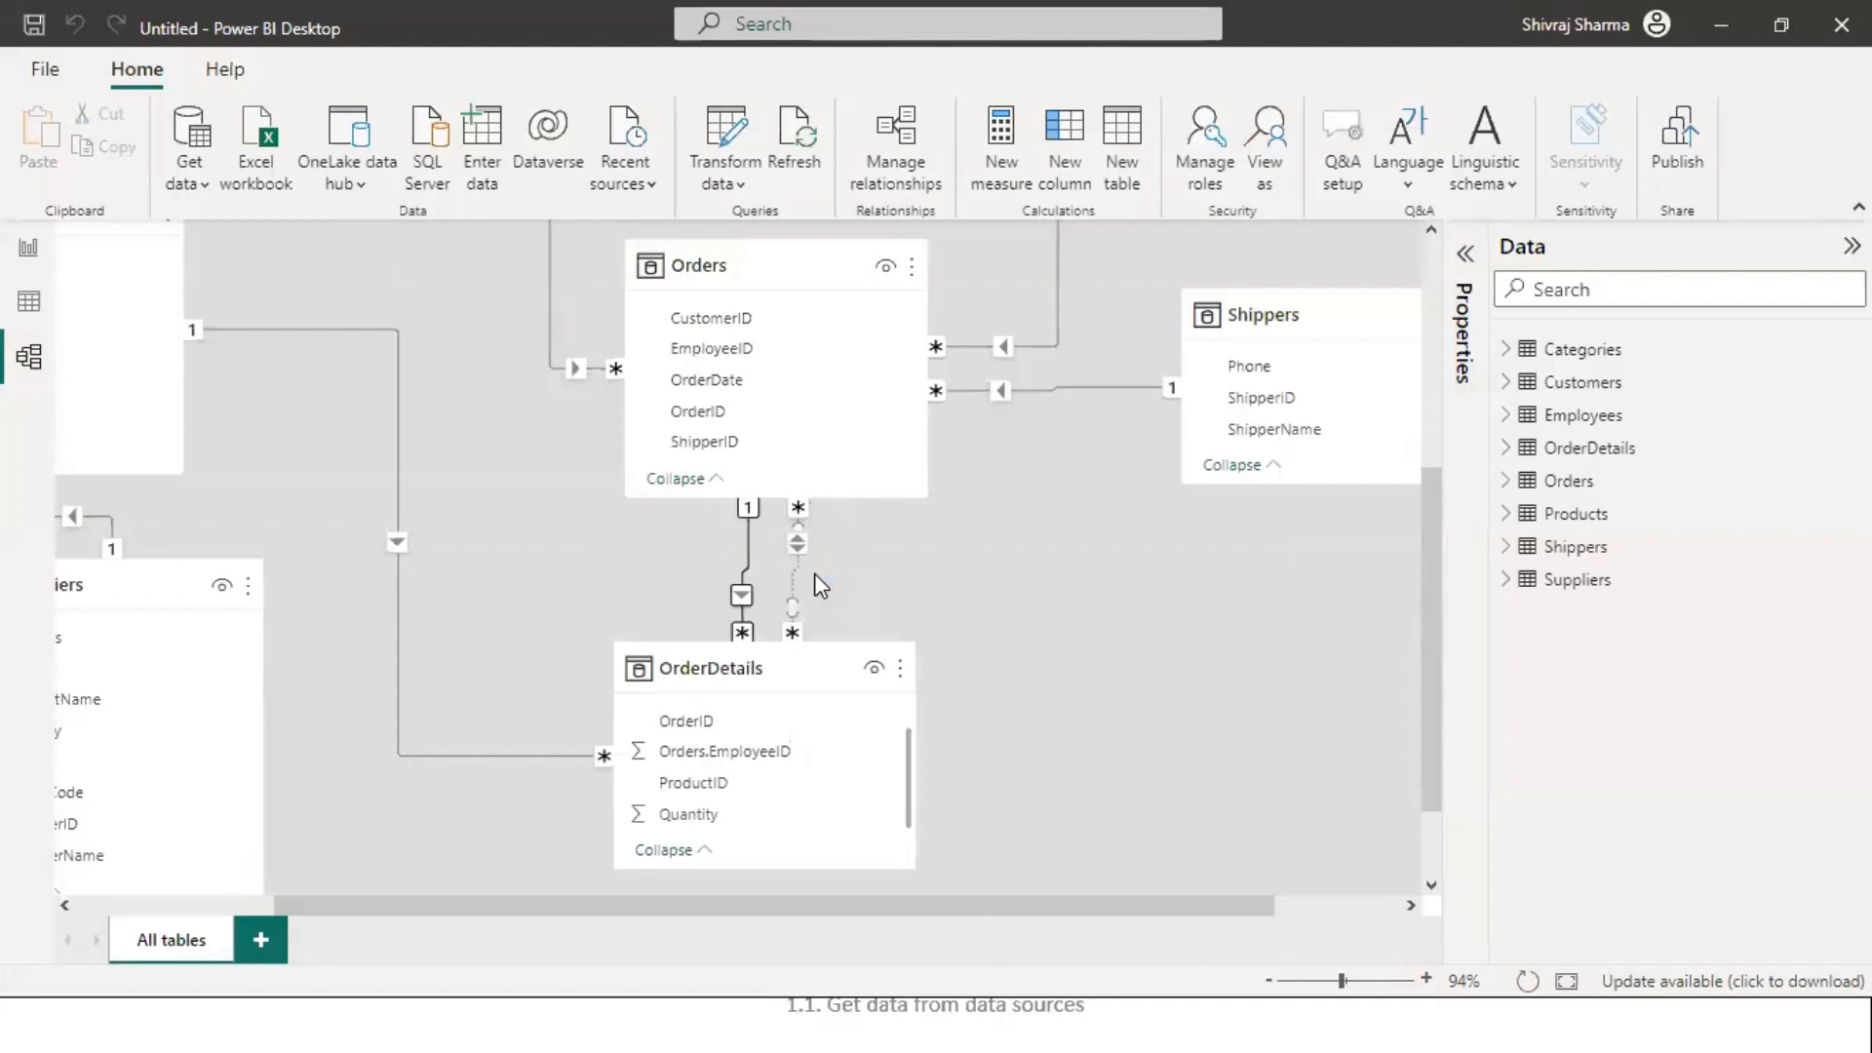
# - Inspect both Orders–OrderDetails relationships in the diagram and try to activate the EmployeeID one from the relationship list
pyautogui.click(798, 578)
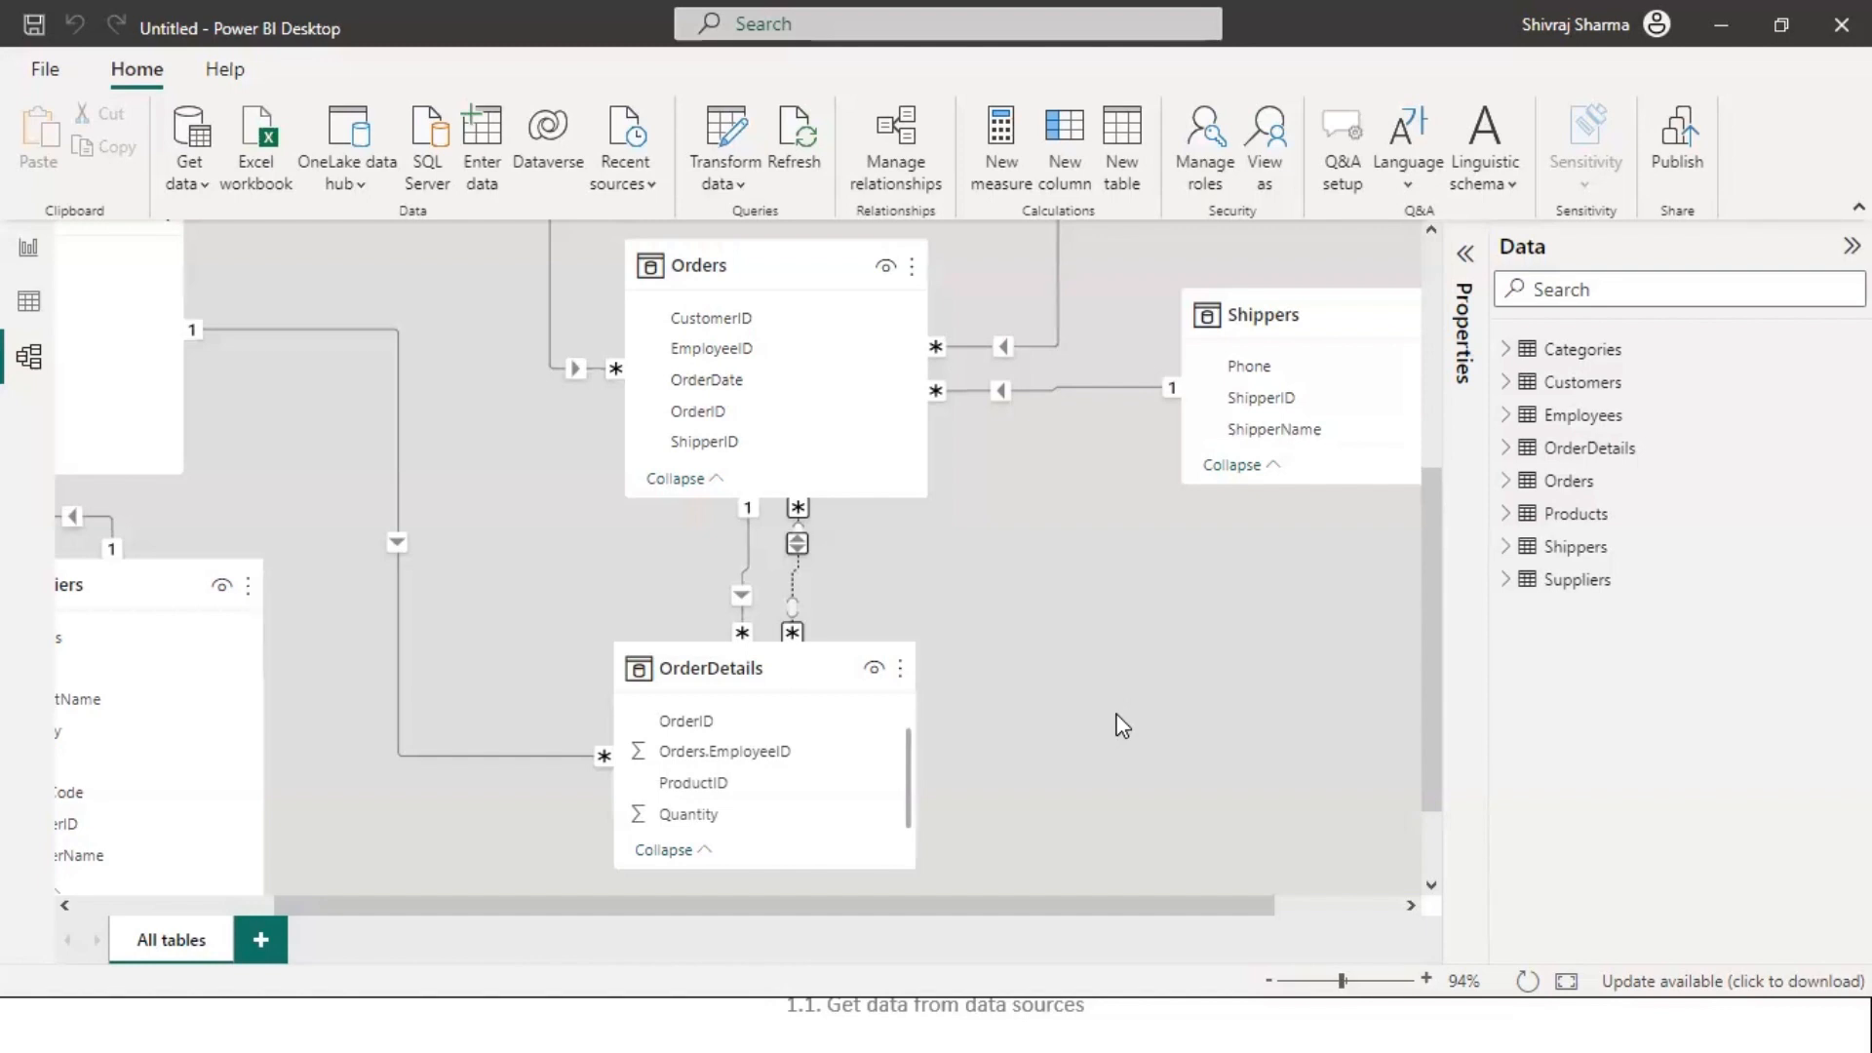
pyautogui.click(749, 565)
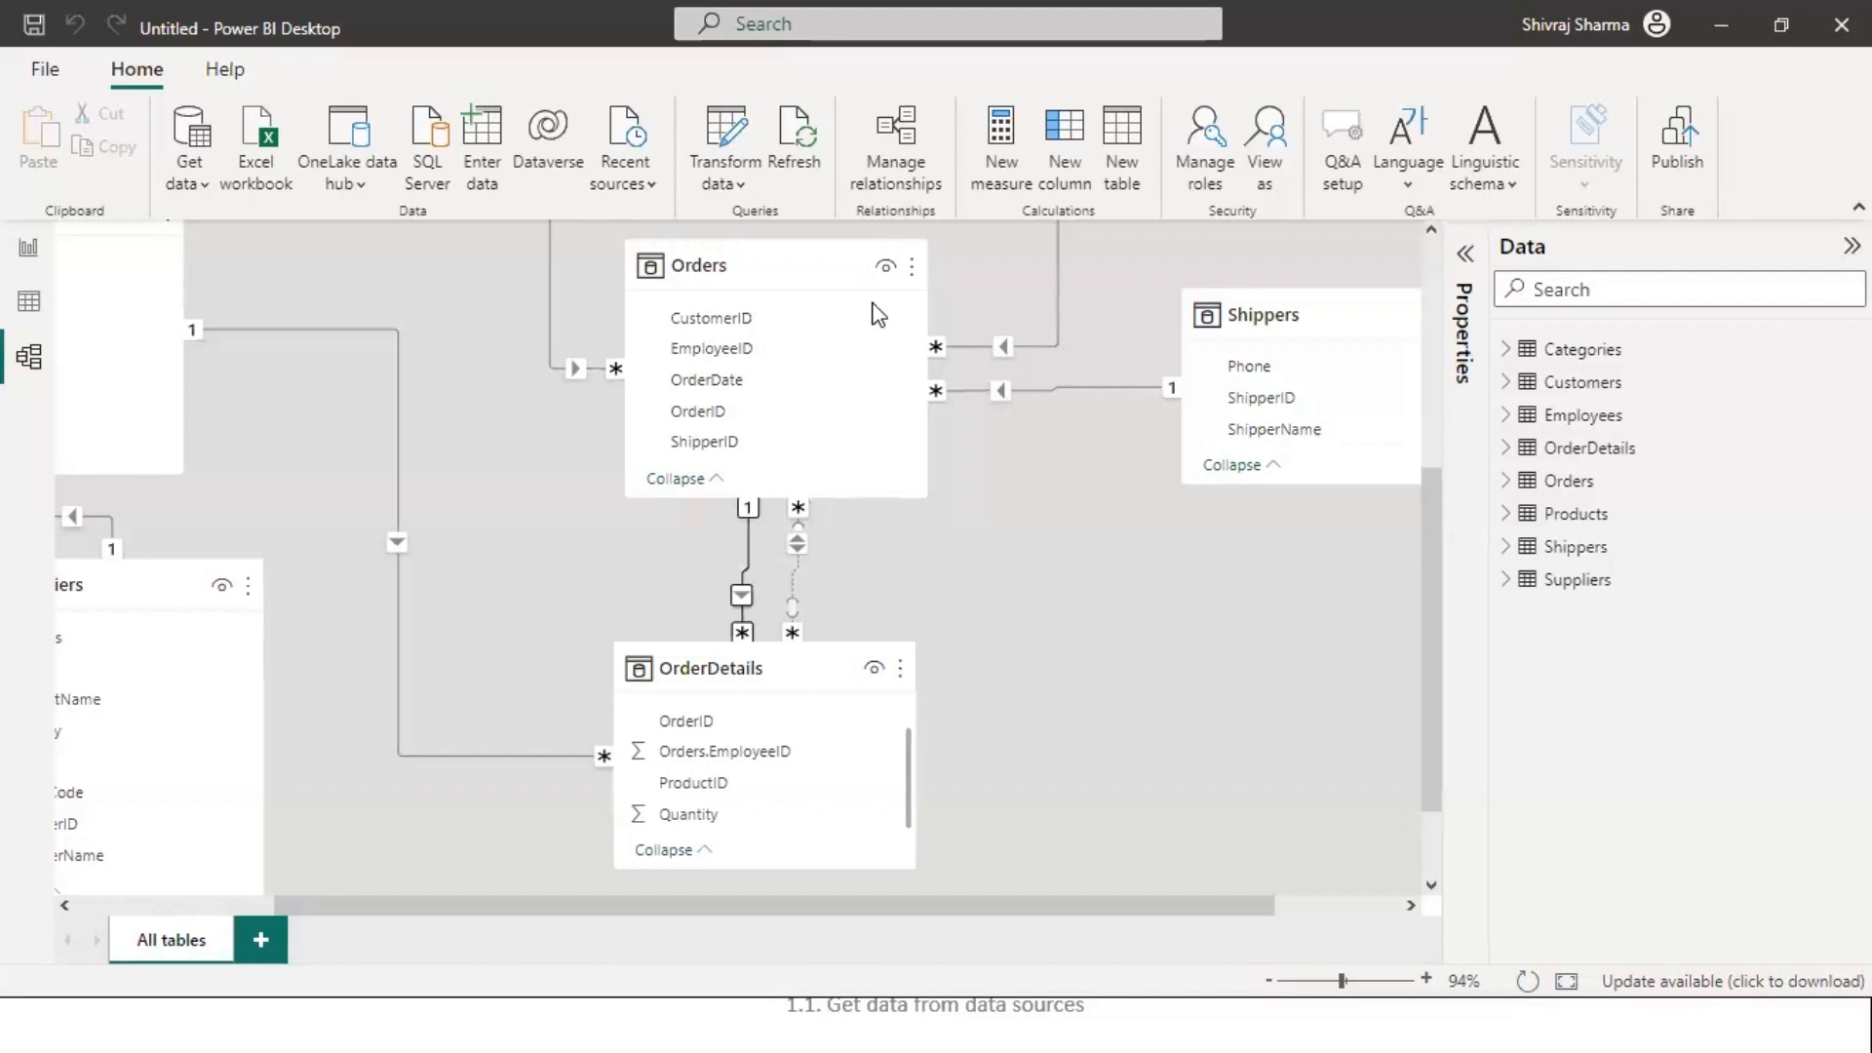
pyautogui.click(904, 181)
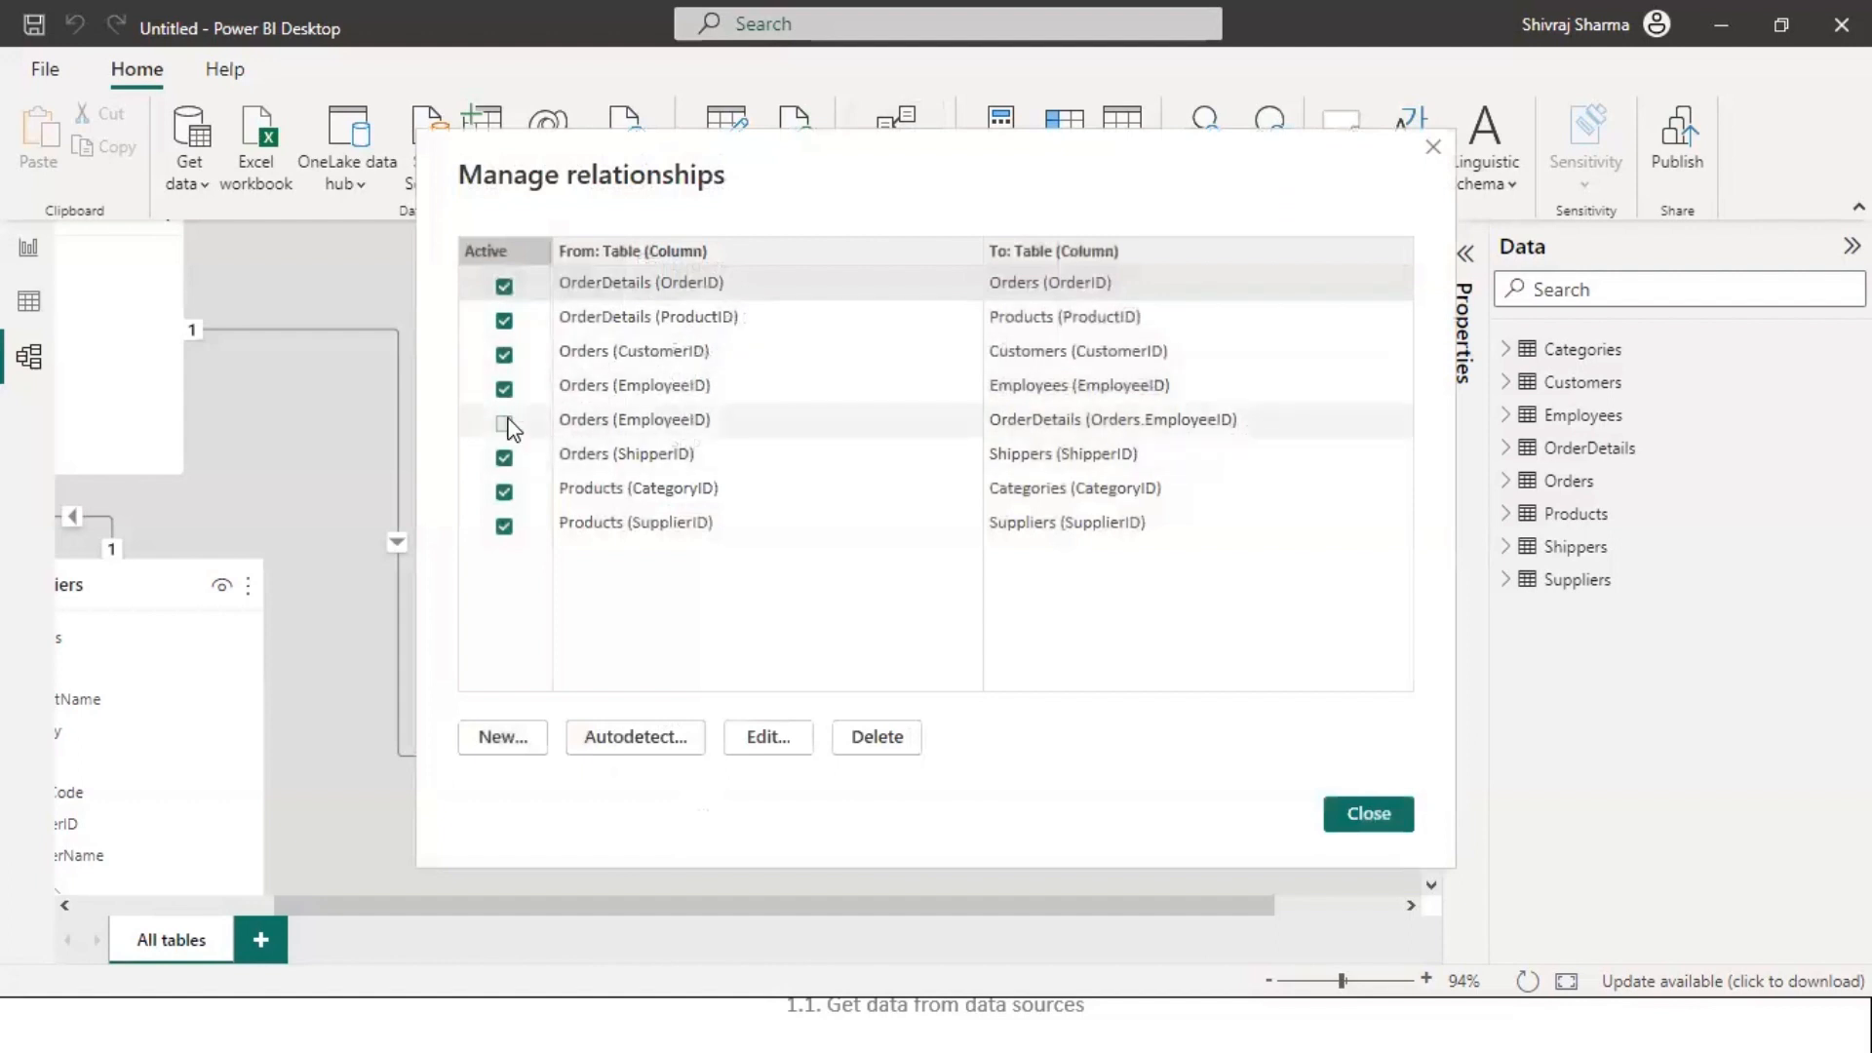
pyautogui.click(504, 423)
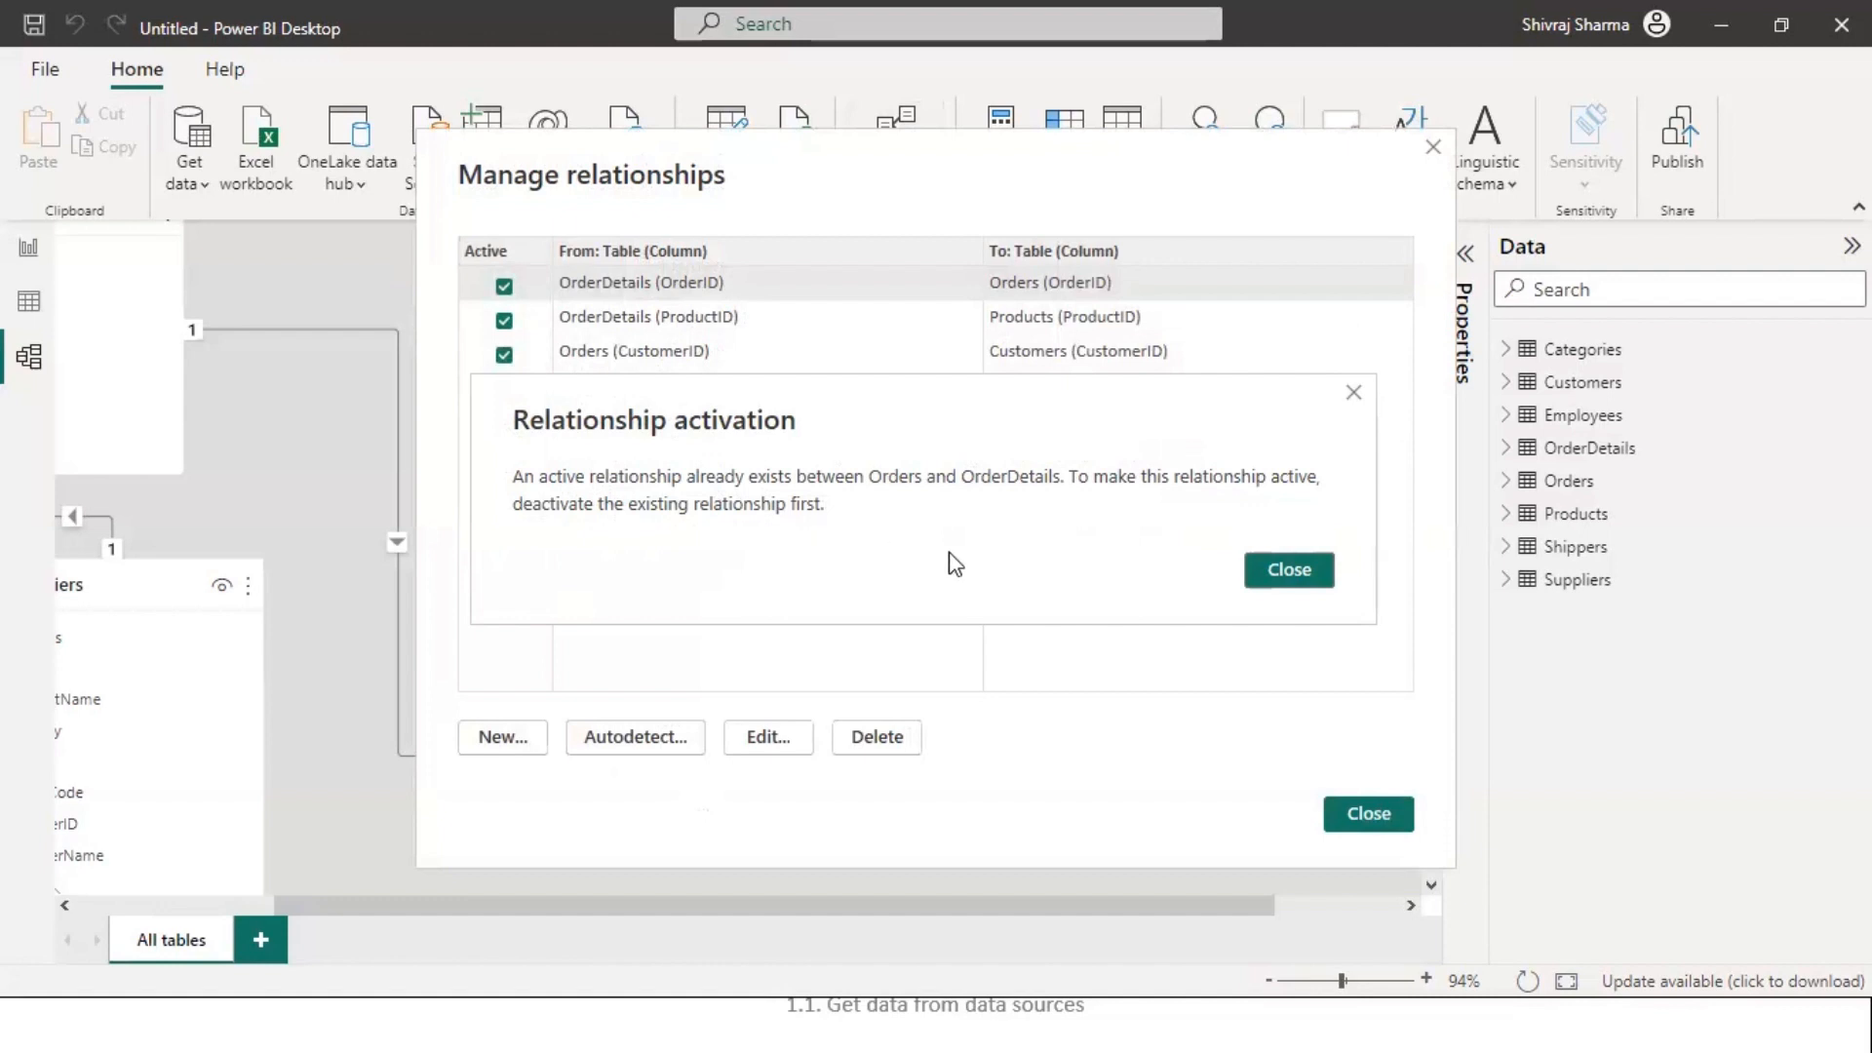
pyautogui.click(1289, 571)
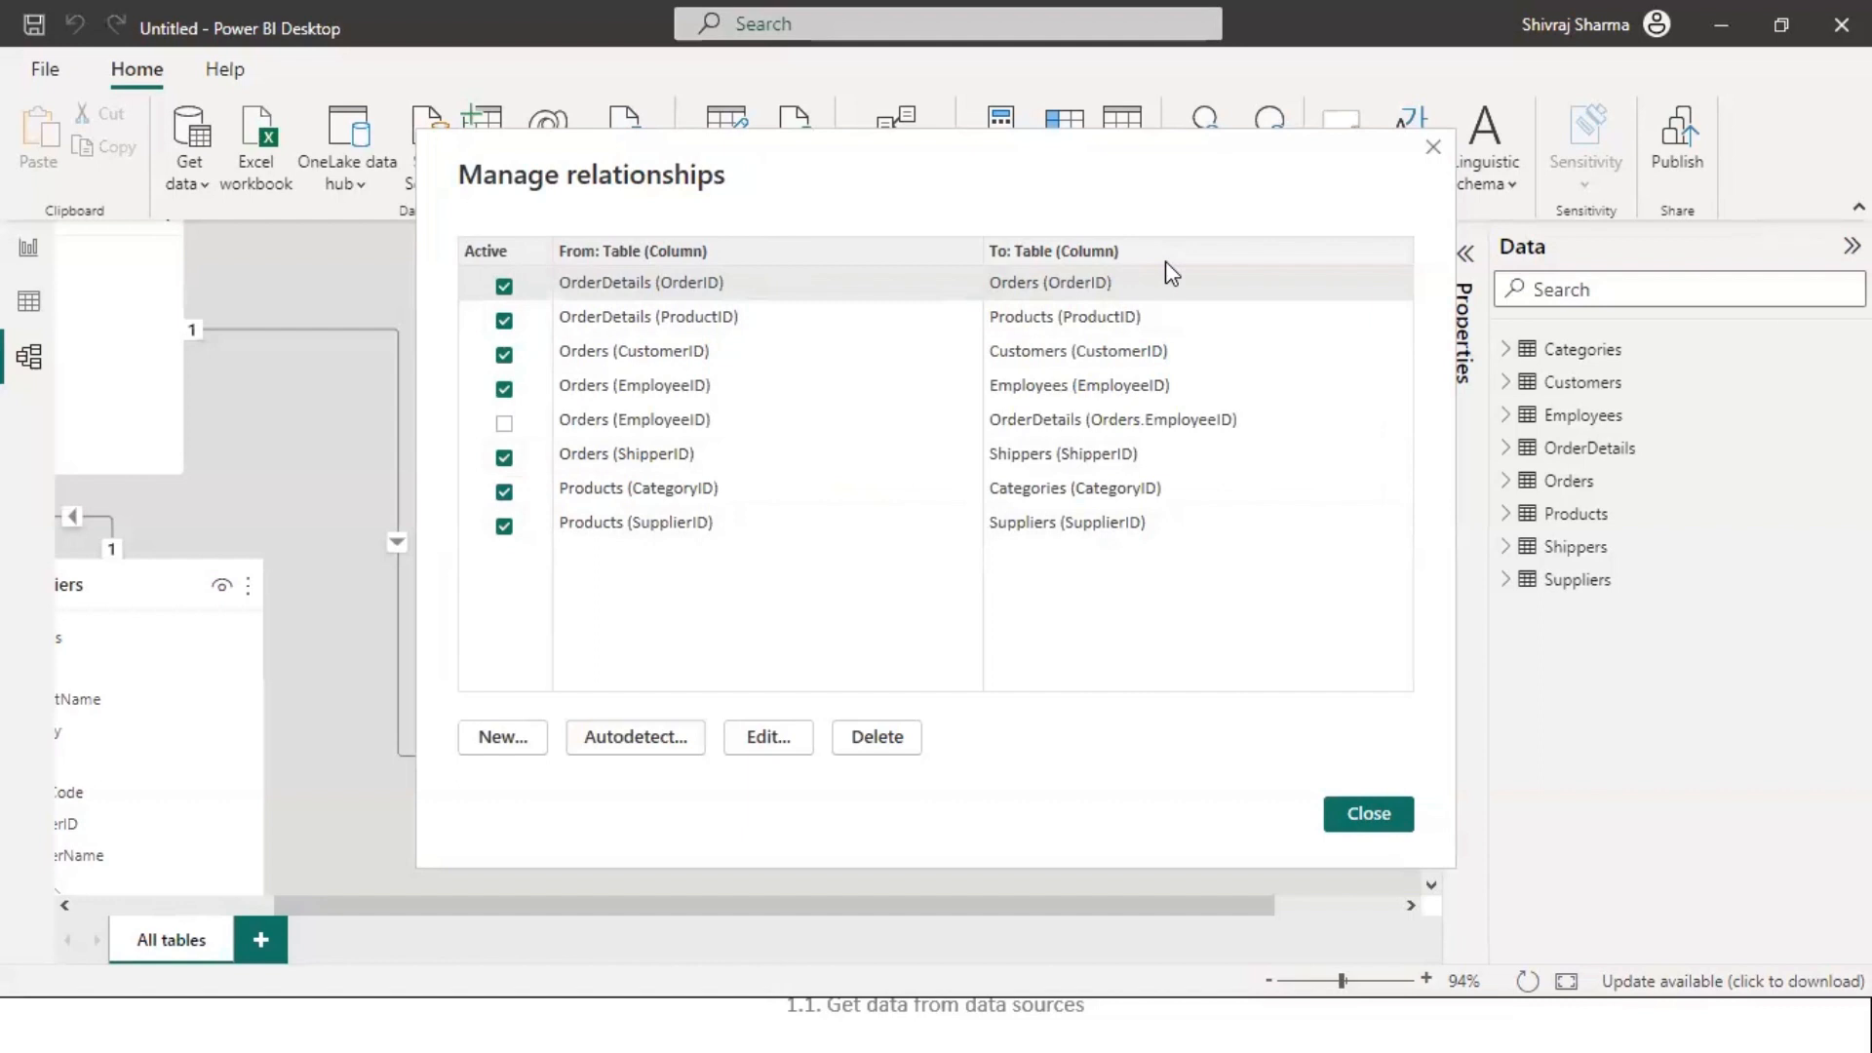
pyautogui.click(1365, 817)
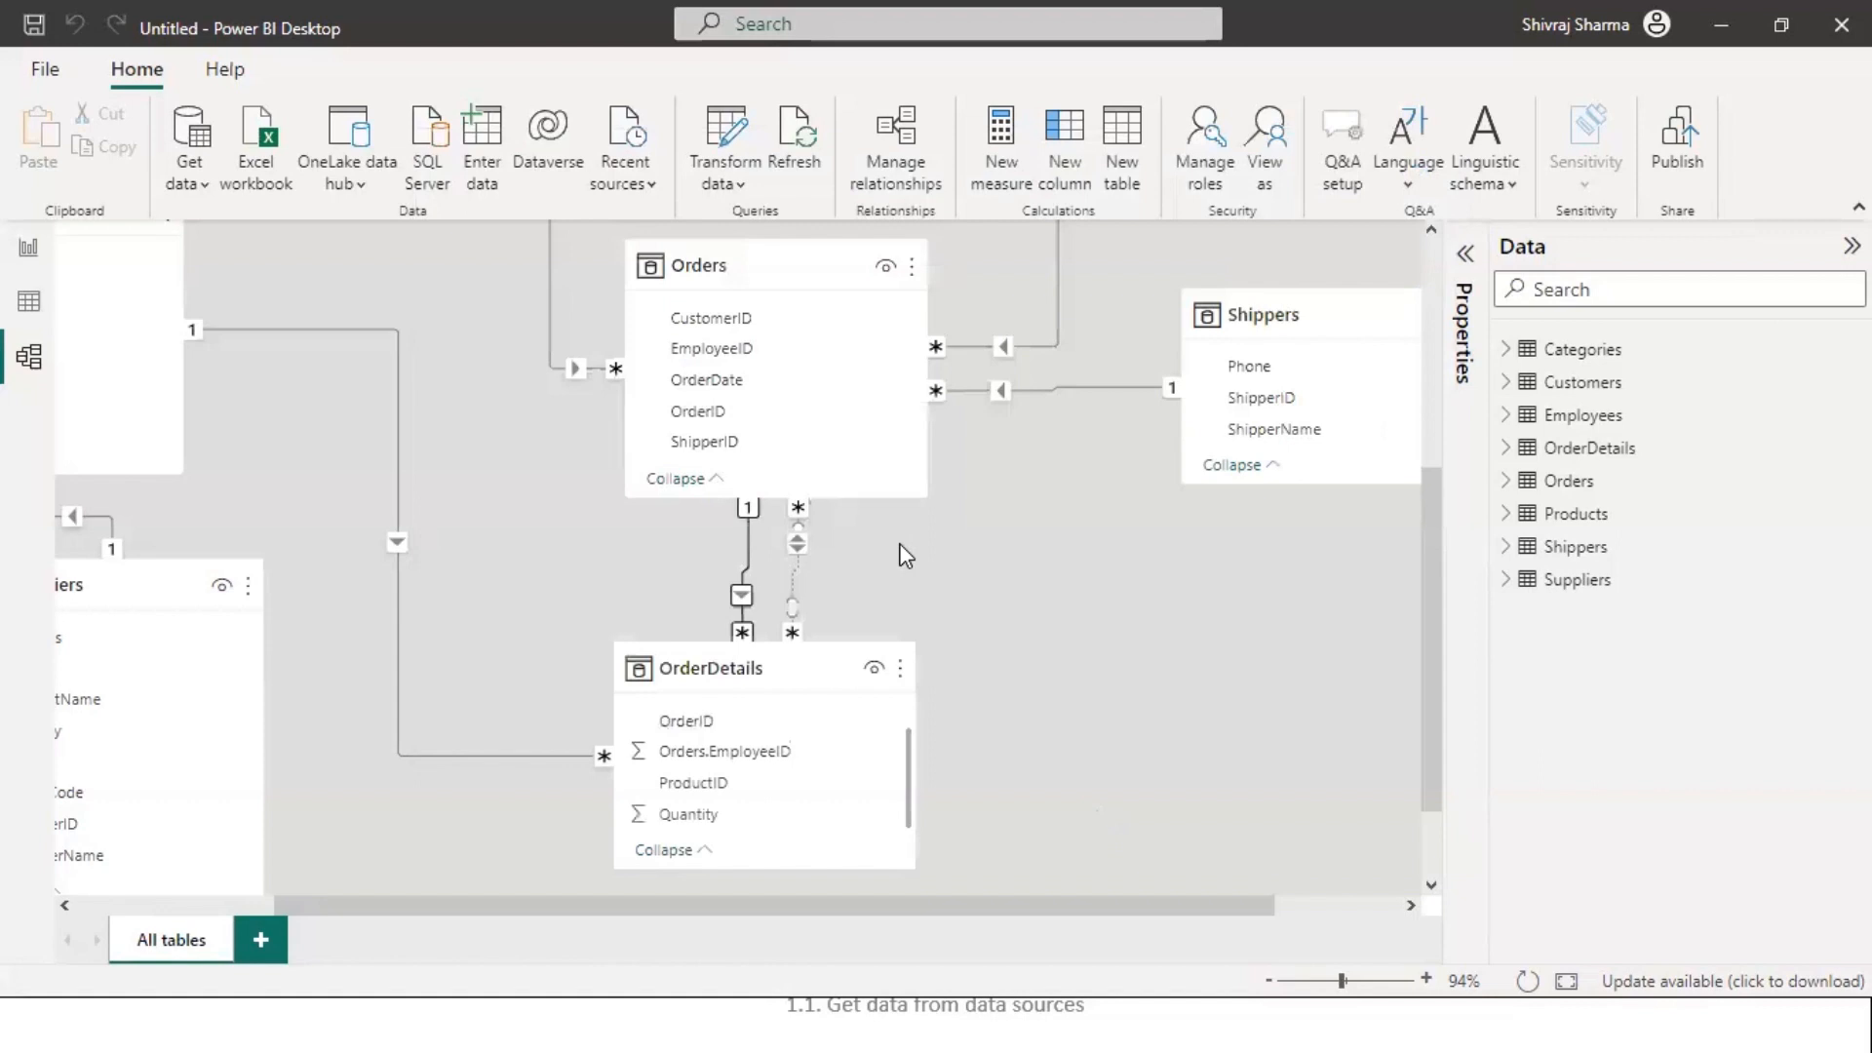
pyautogui.scroll(-1, 903, 549)
pyautogui.scroll(1, 905, 559)
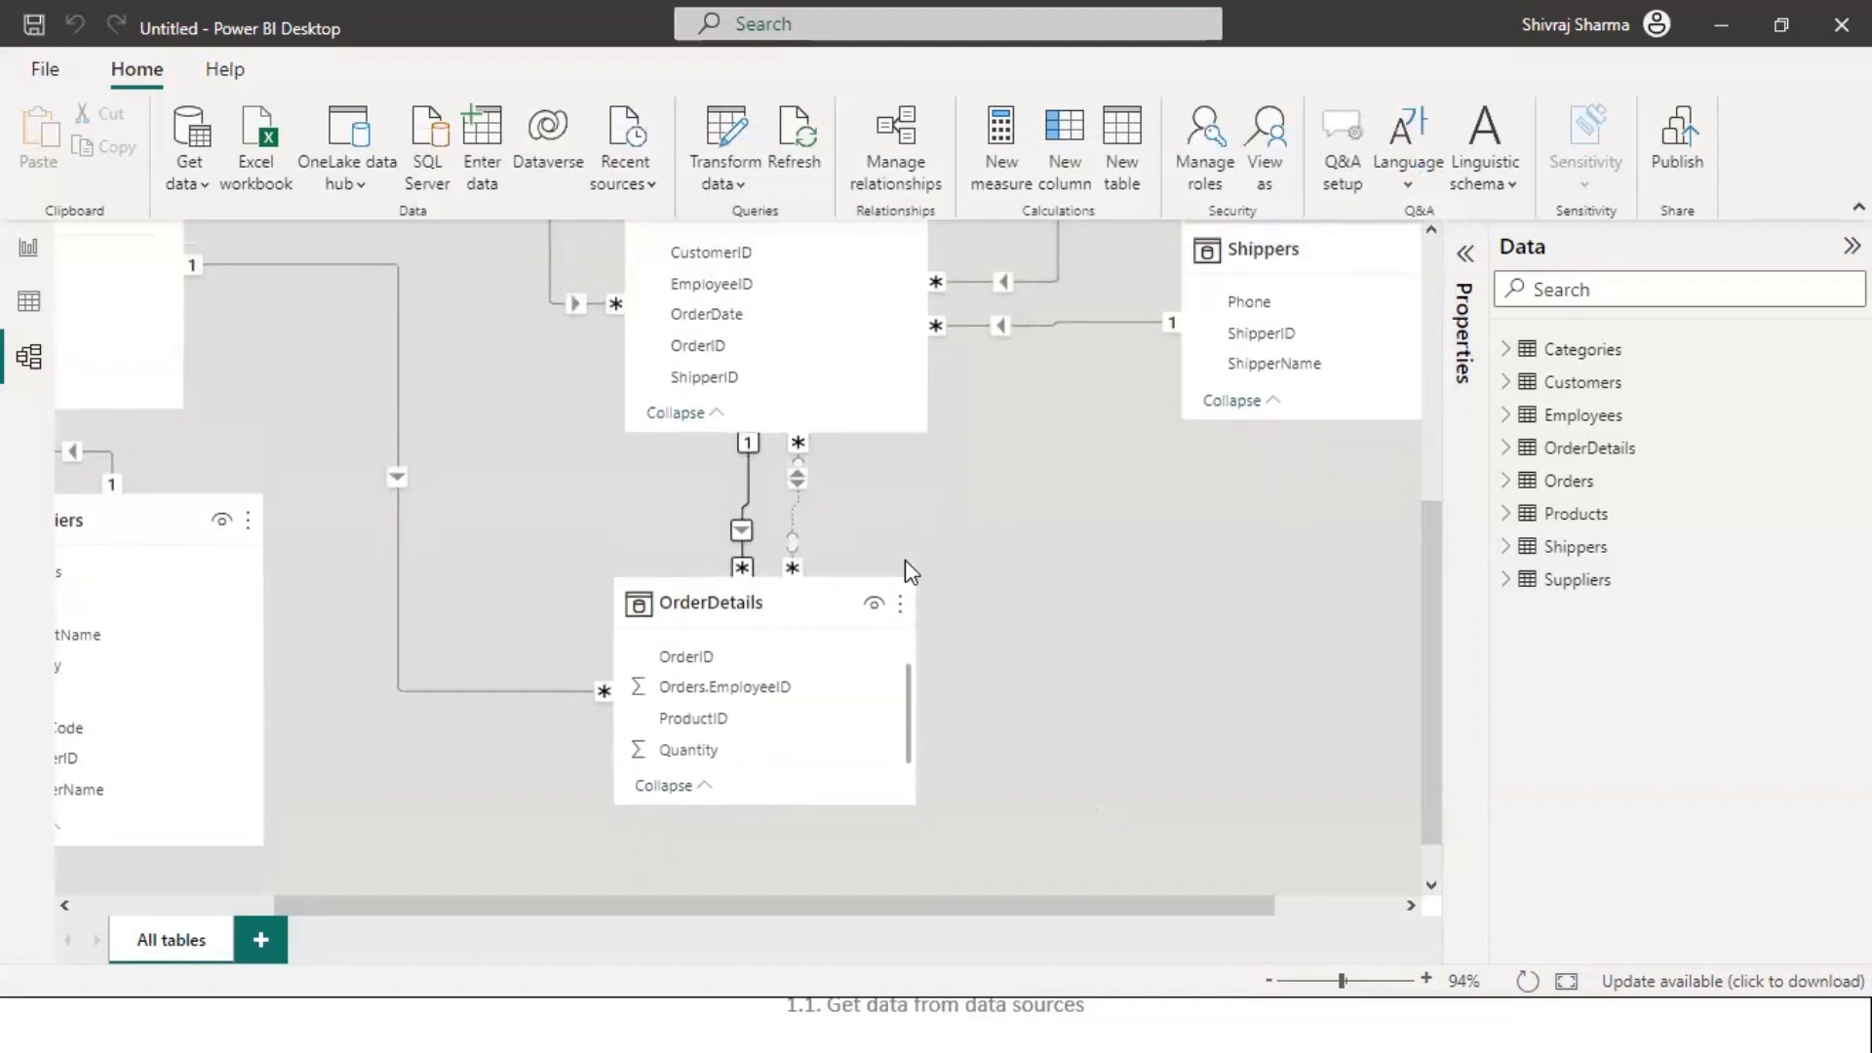
# - Examine how the Employees, Orders, OrderDetails and Products tables are linked across the whole model diagram
pyautogui.scroll(-1, 907, 560)
pyautogui.scroll(-1, 916, 573)
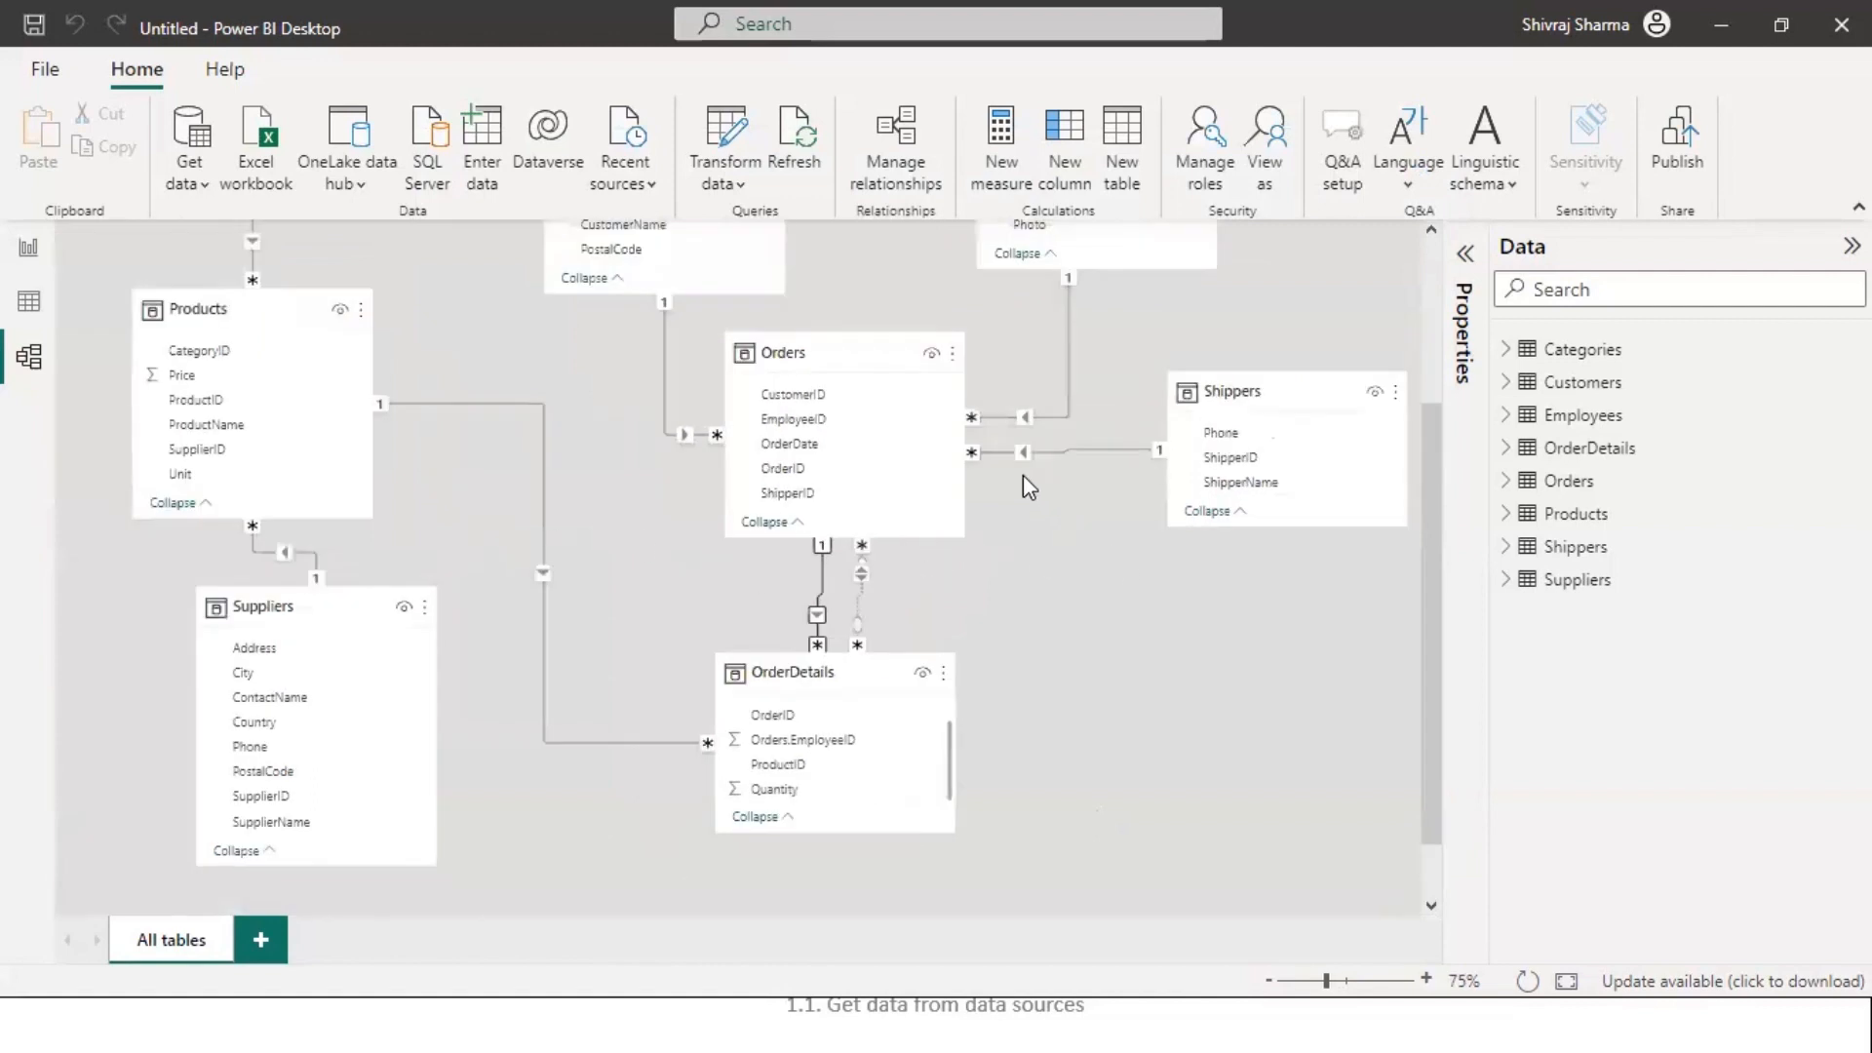
pyautogui.scroll(3, 1019, 488)
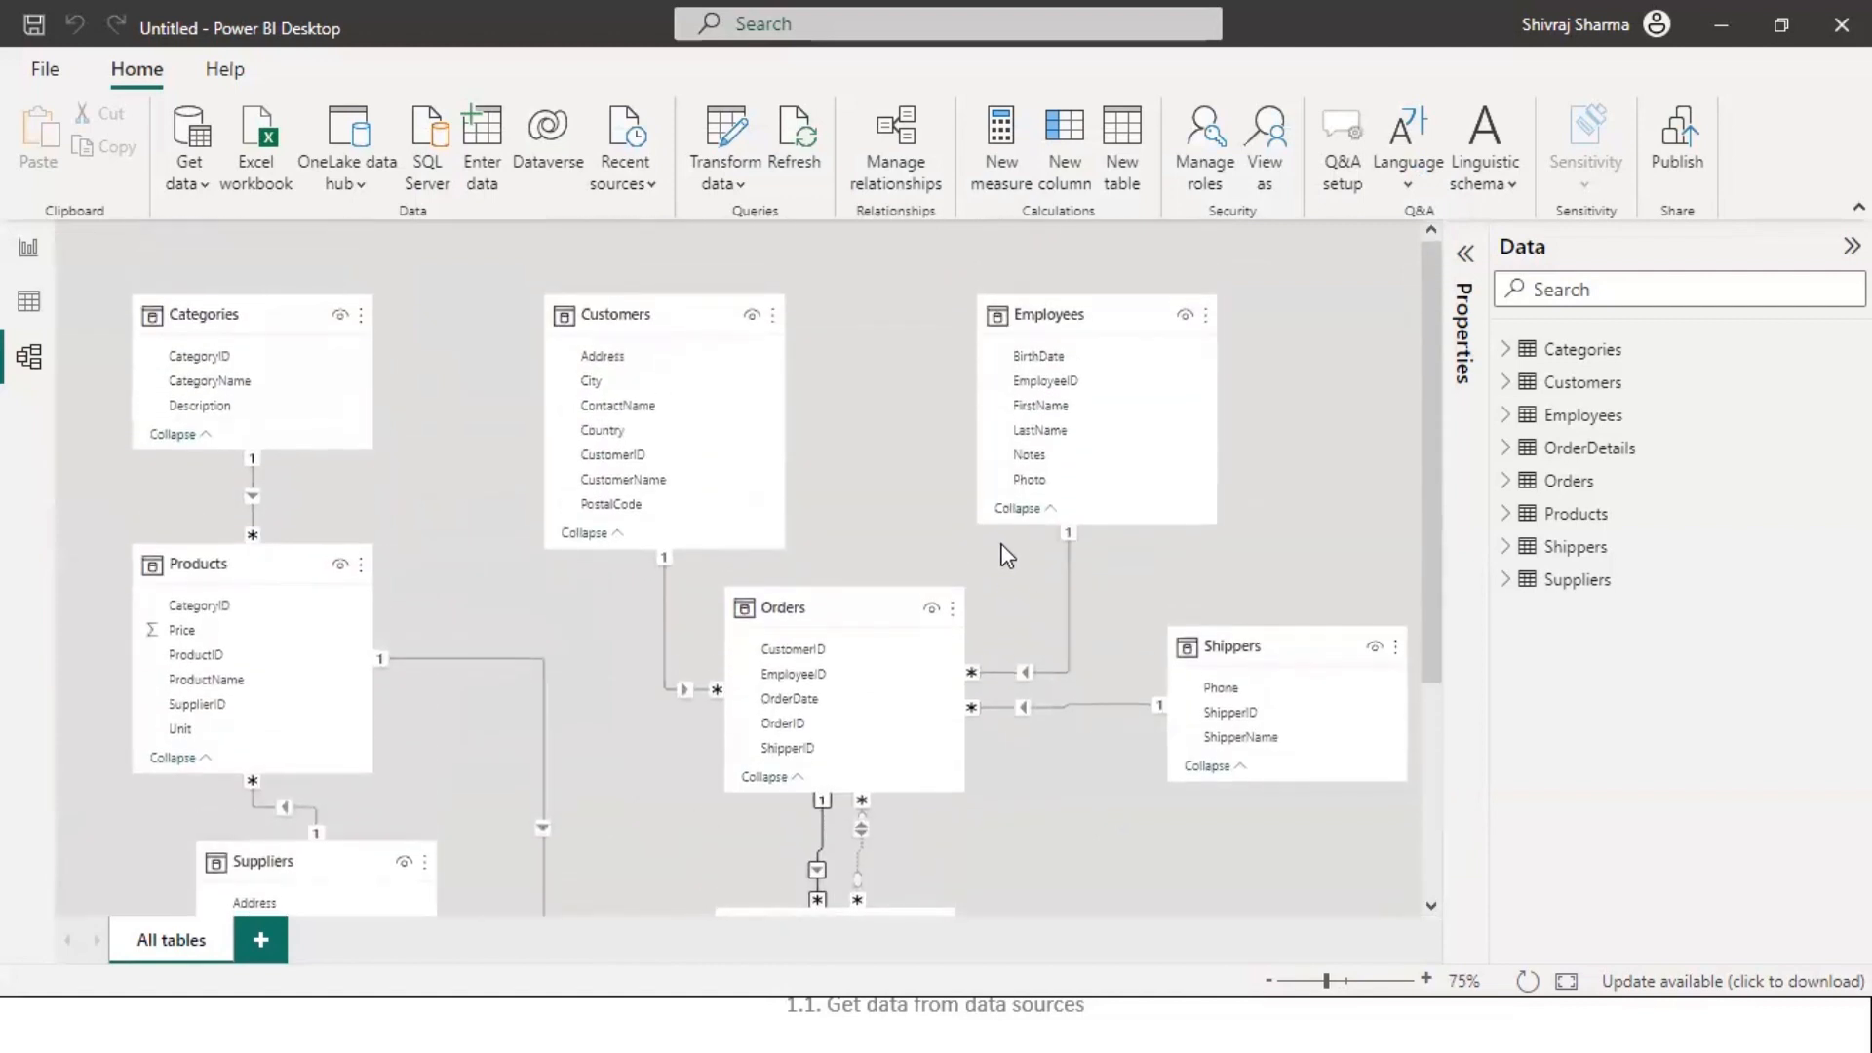
pyautogui.scroll(-1, 1009, 546)
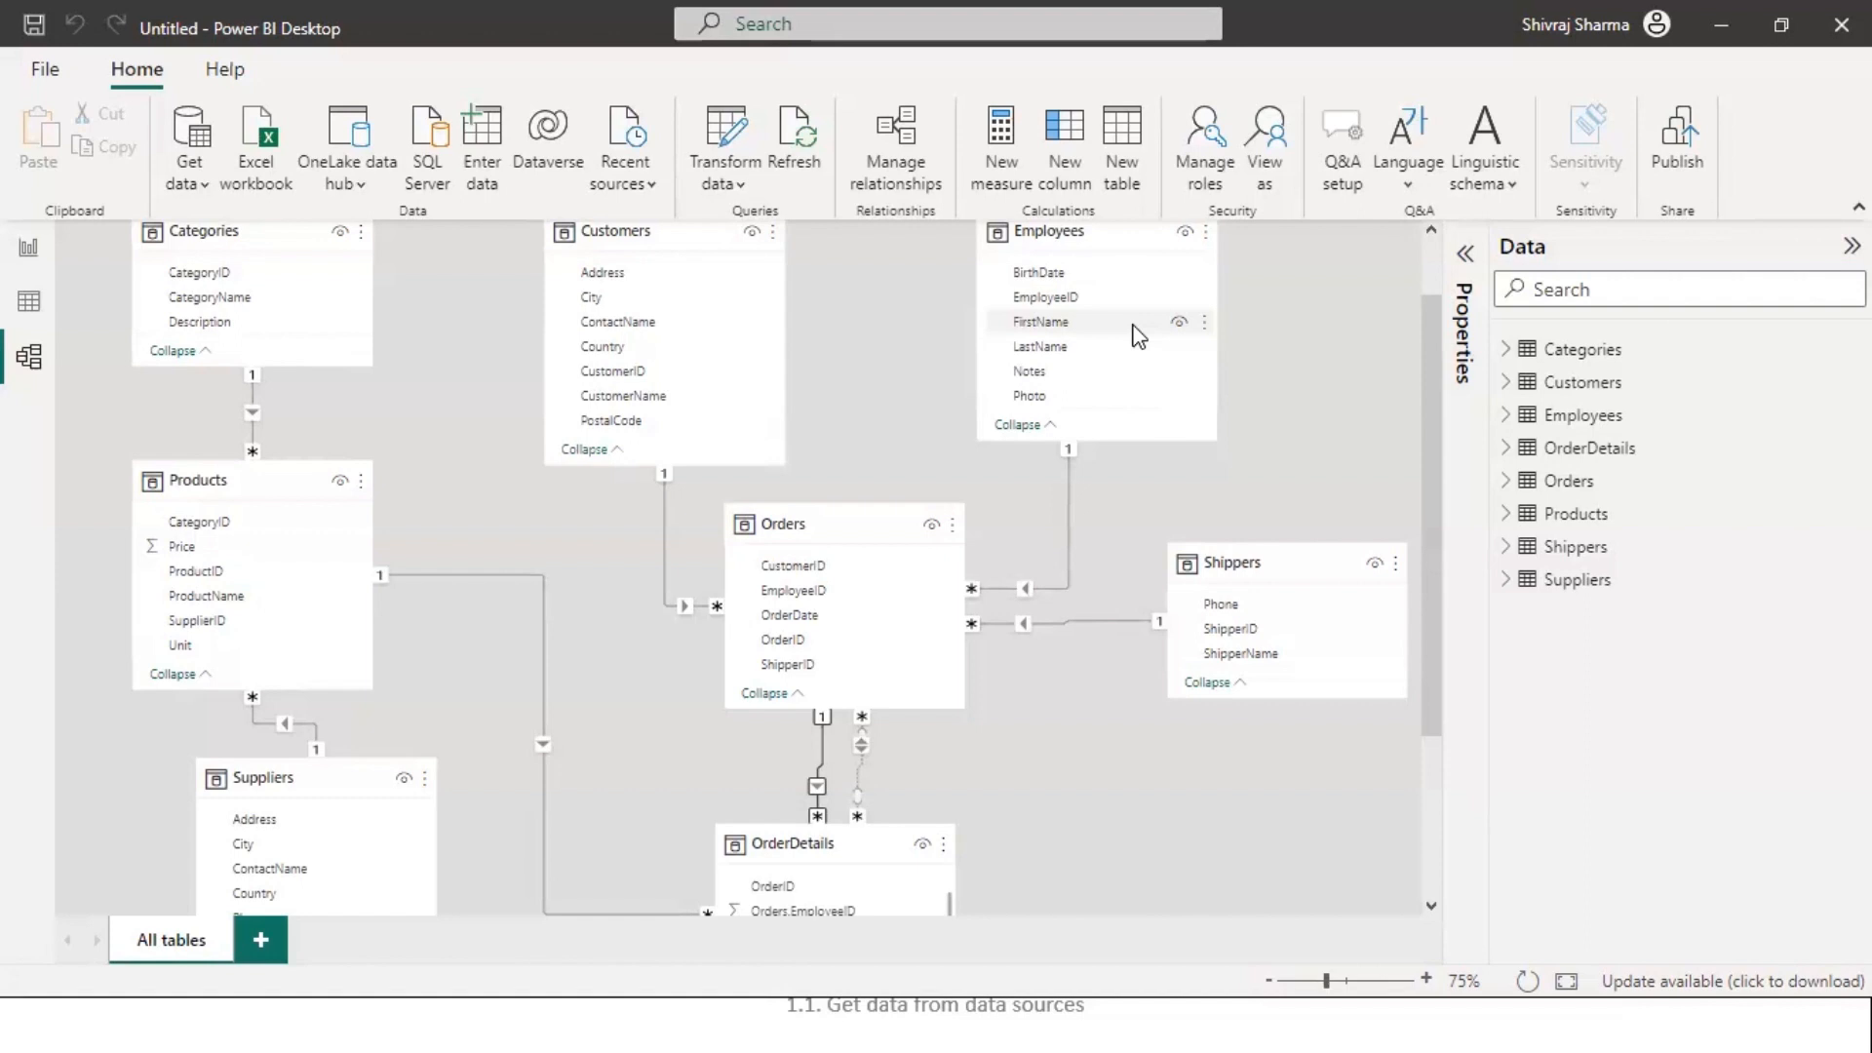
pyautogui.moveTo(1092, 237)
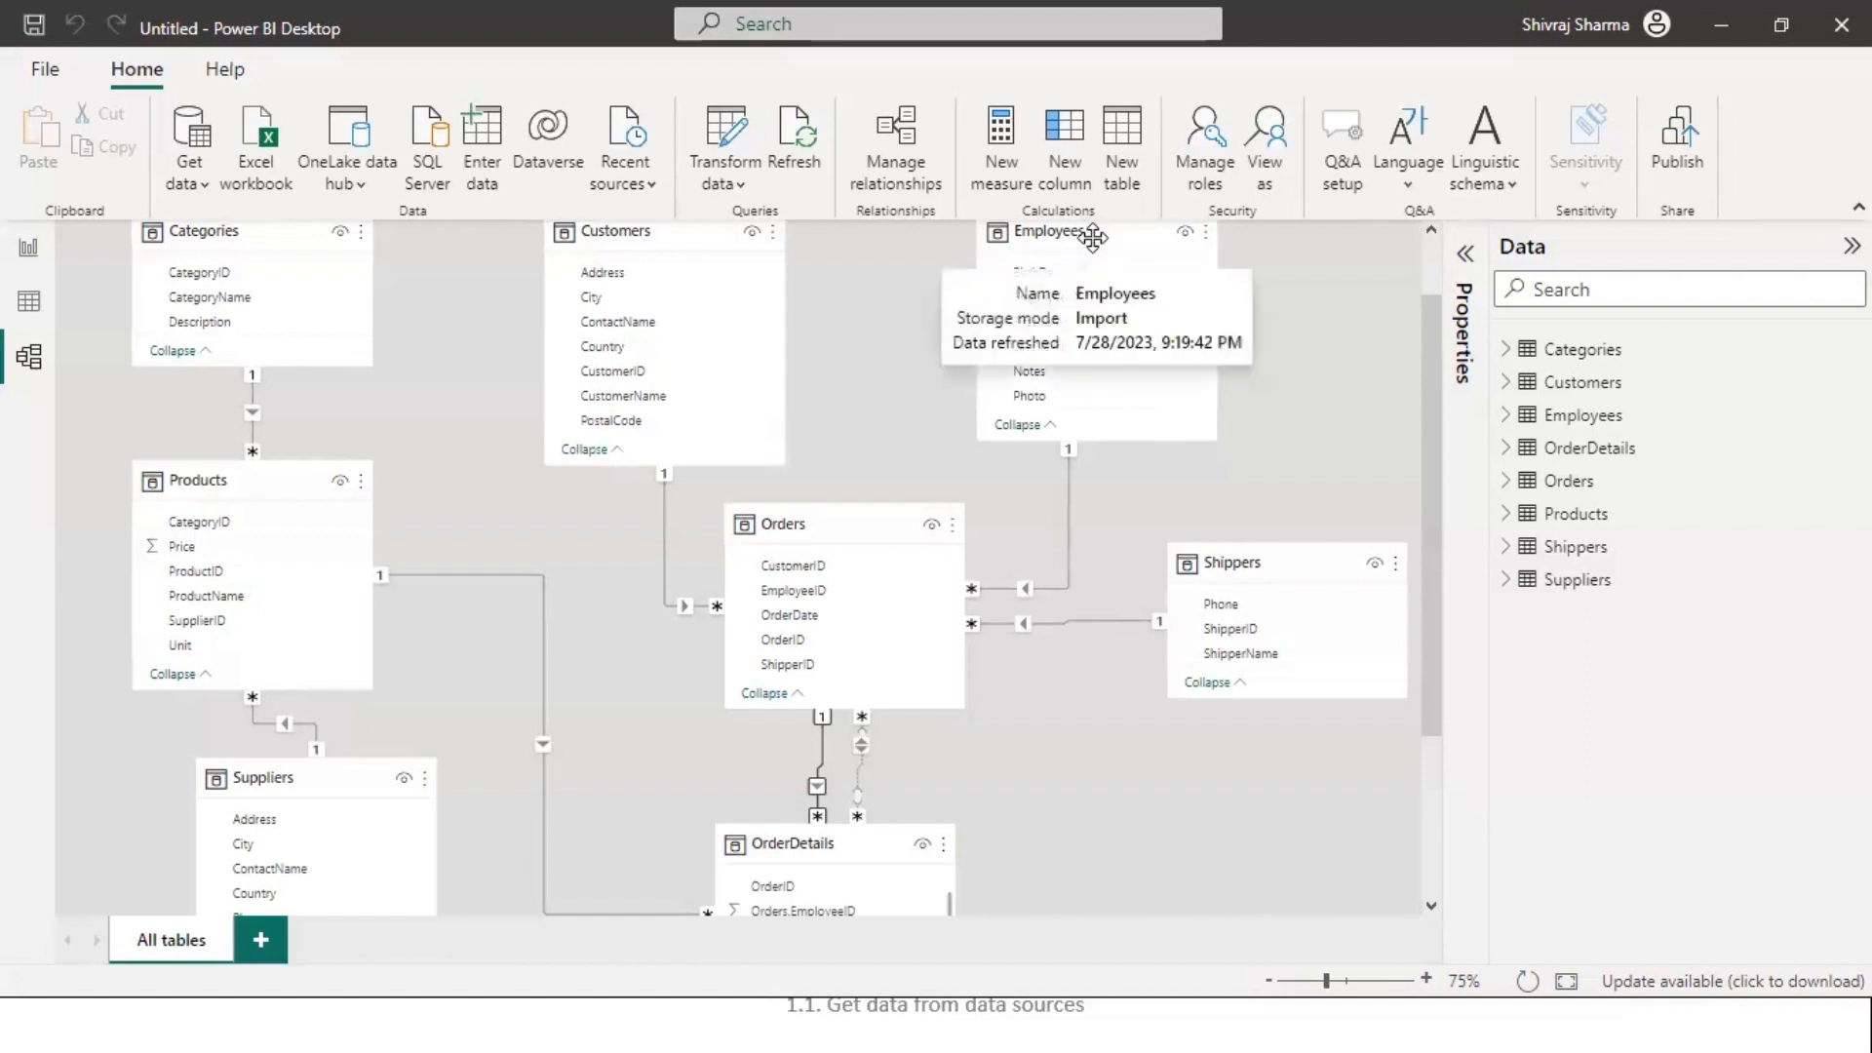
pyautogui.moveTo(1092, 237); pyautogui.dragTo(1058, 258)
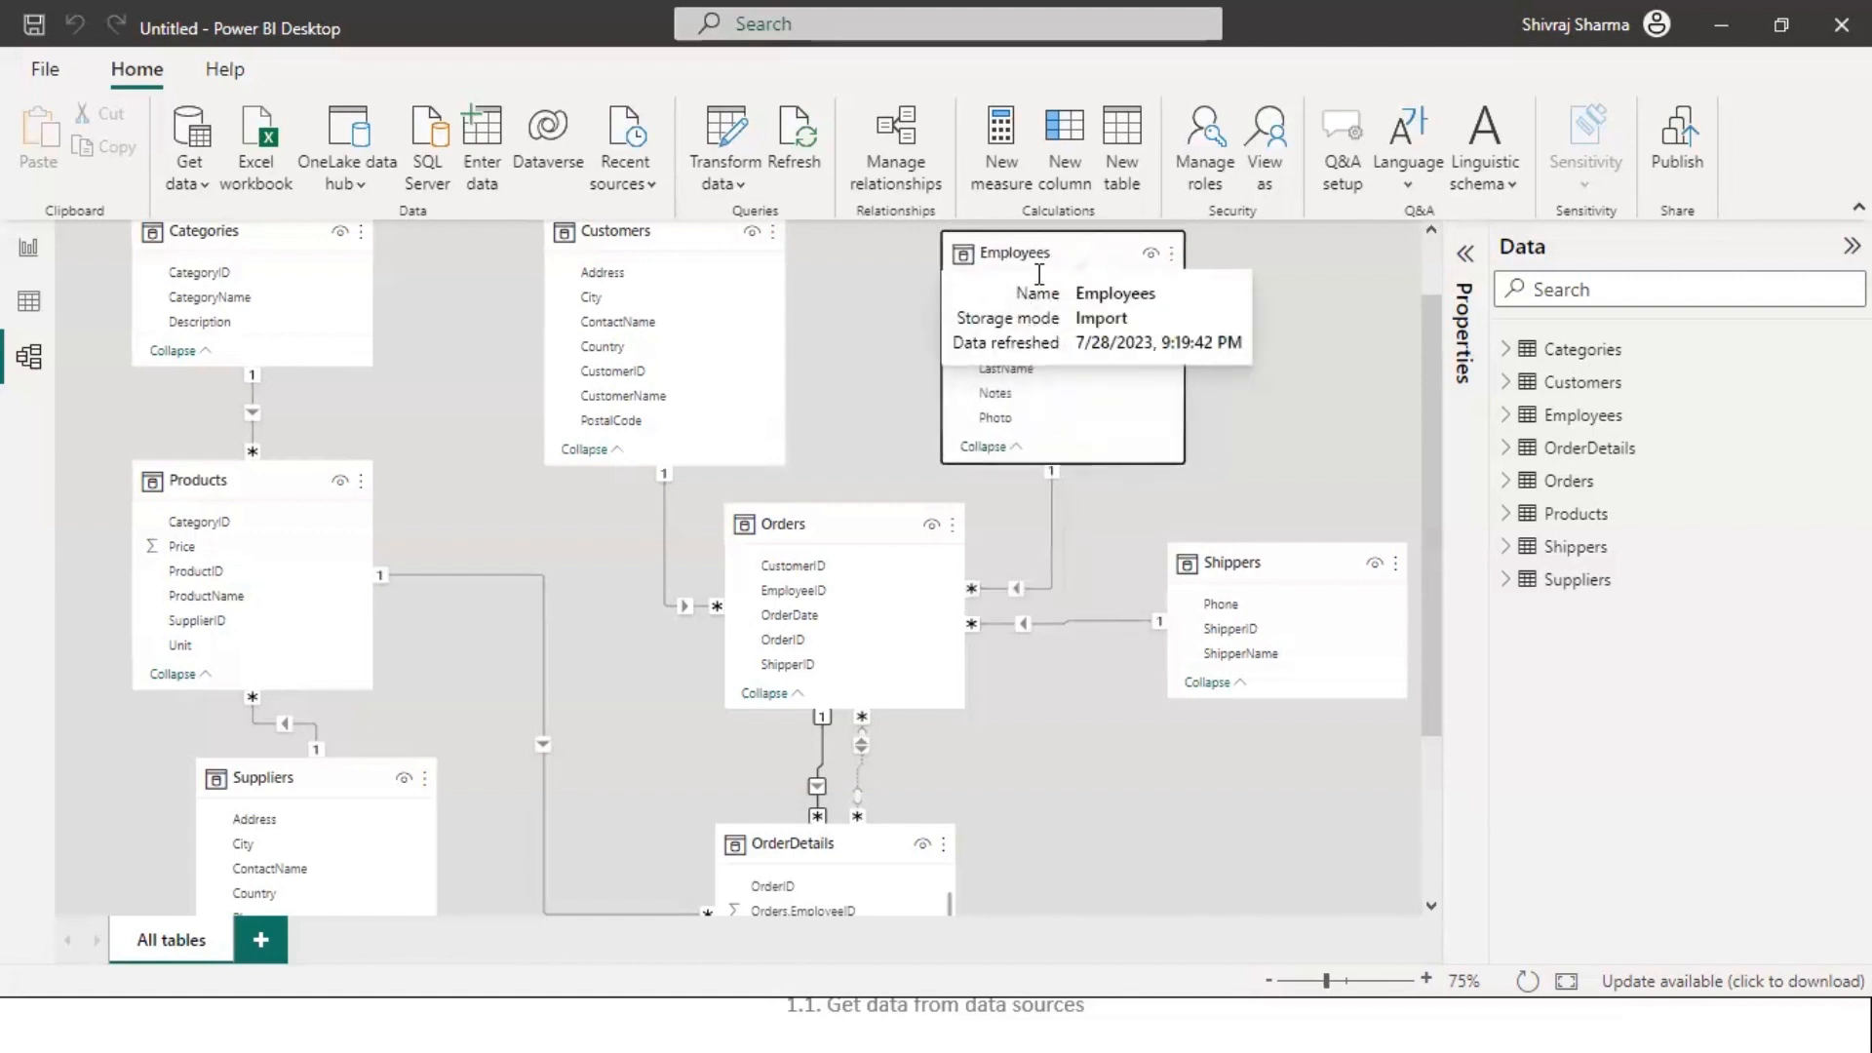
pyautogui.click(840, 525)
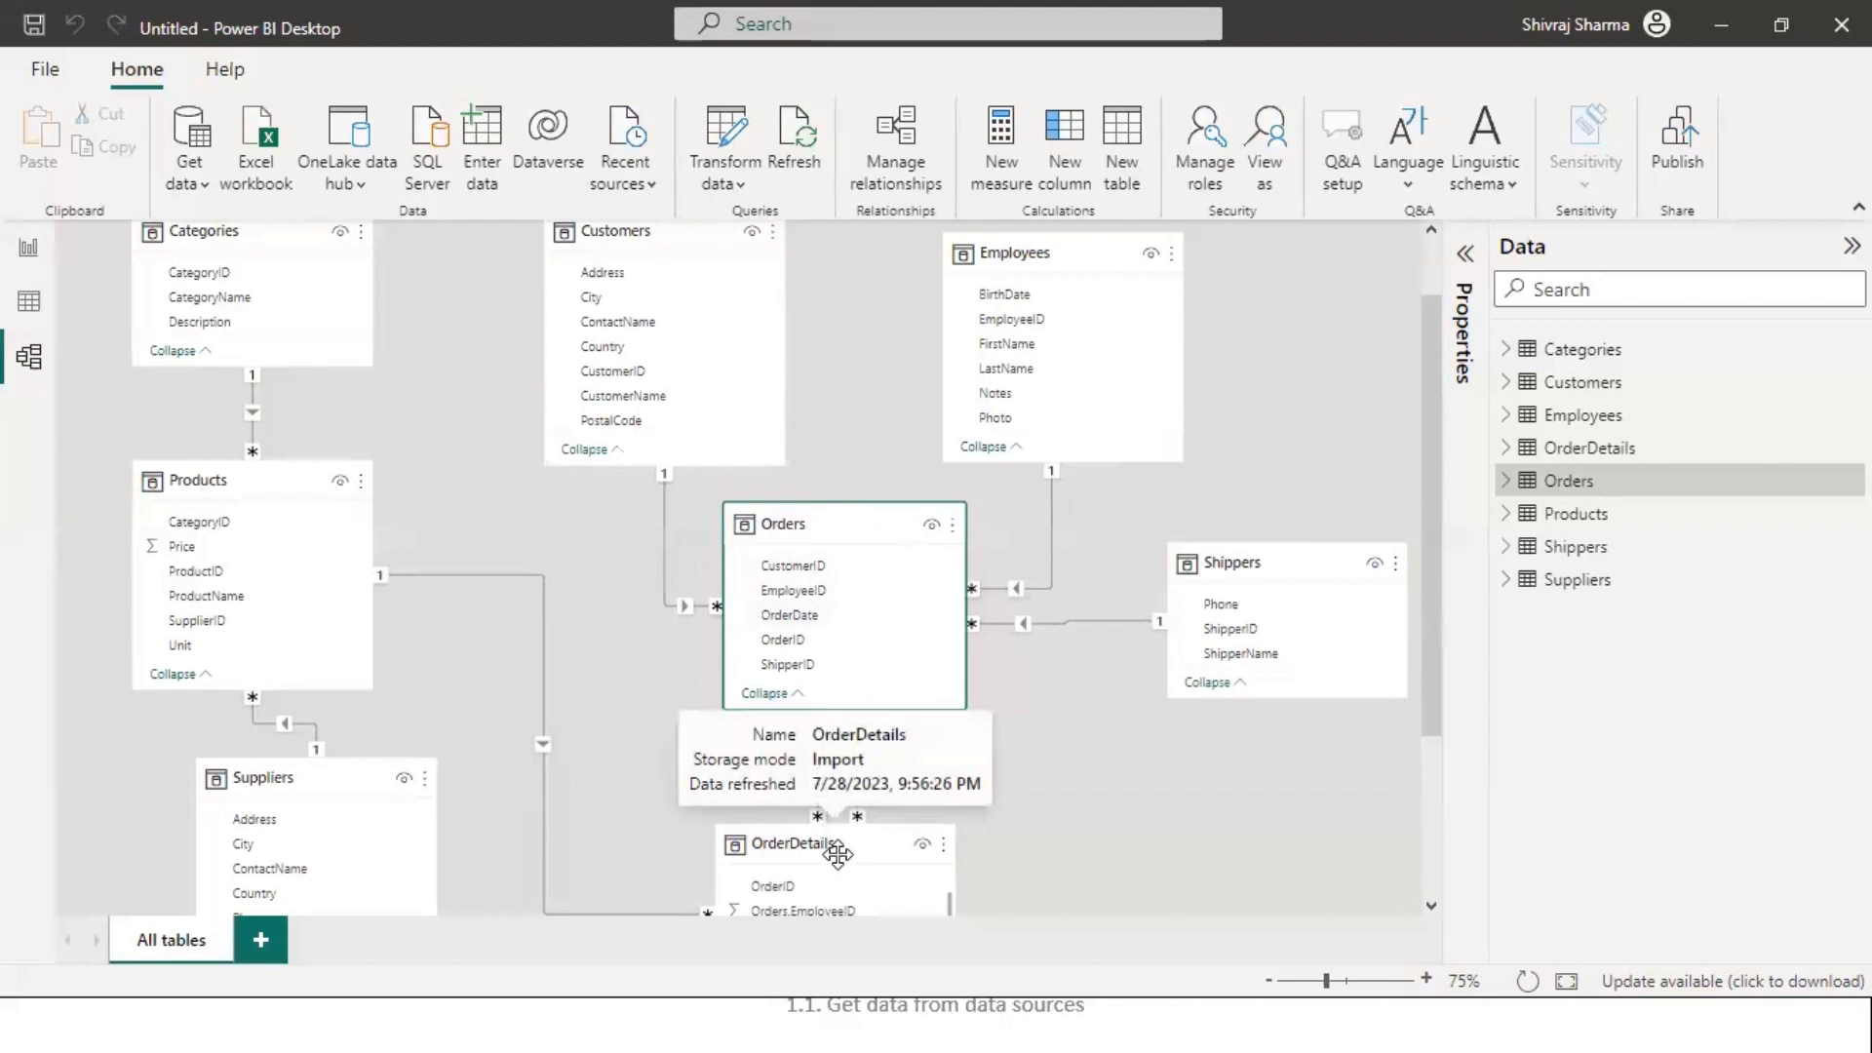
pyautogui.click(245, 482)
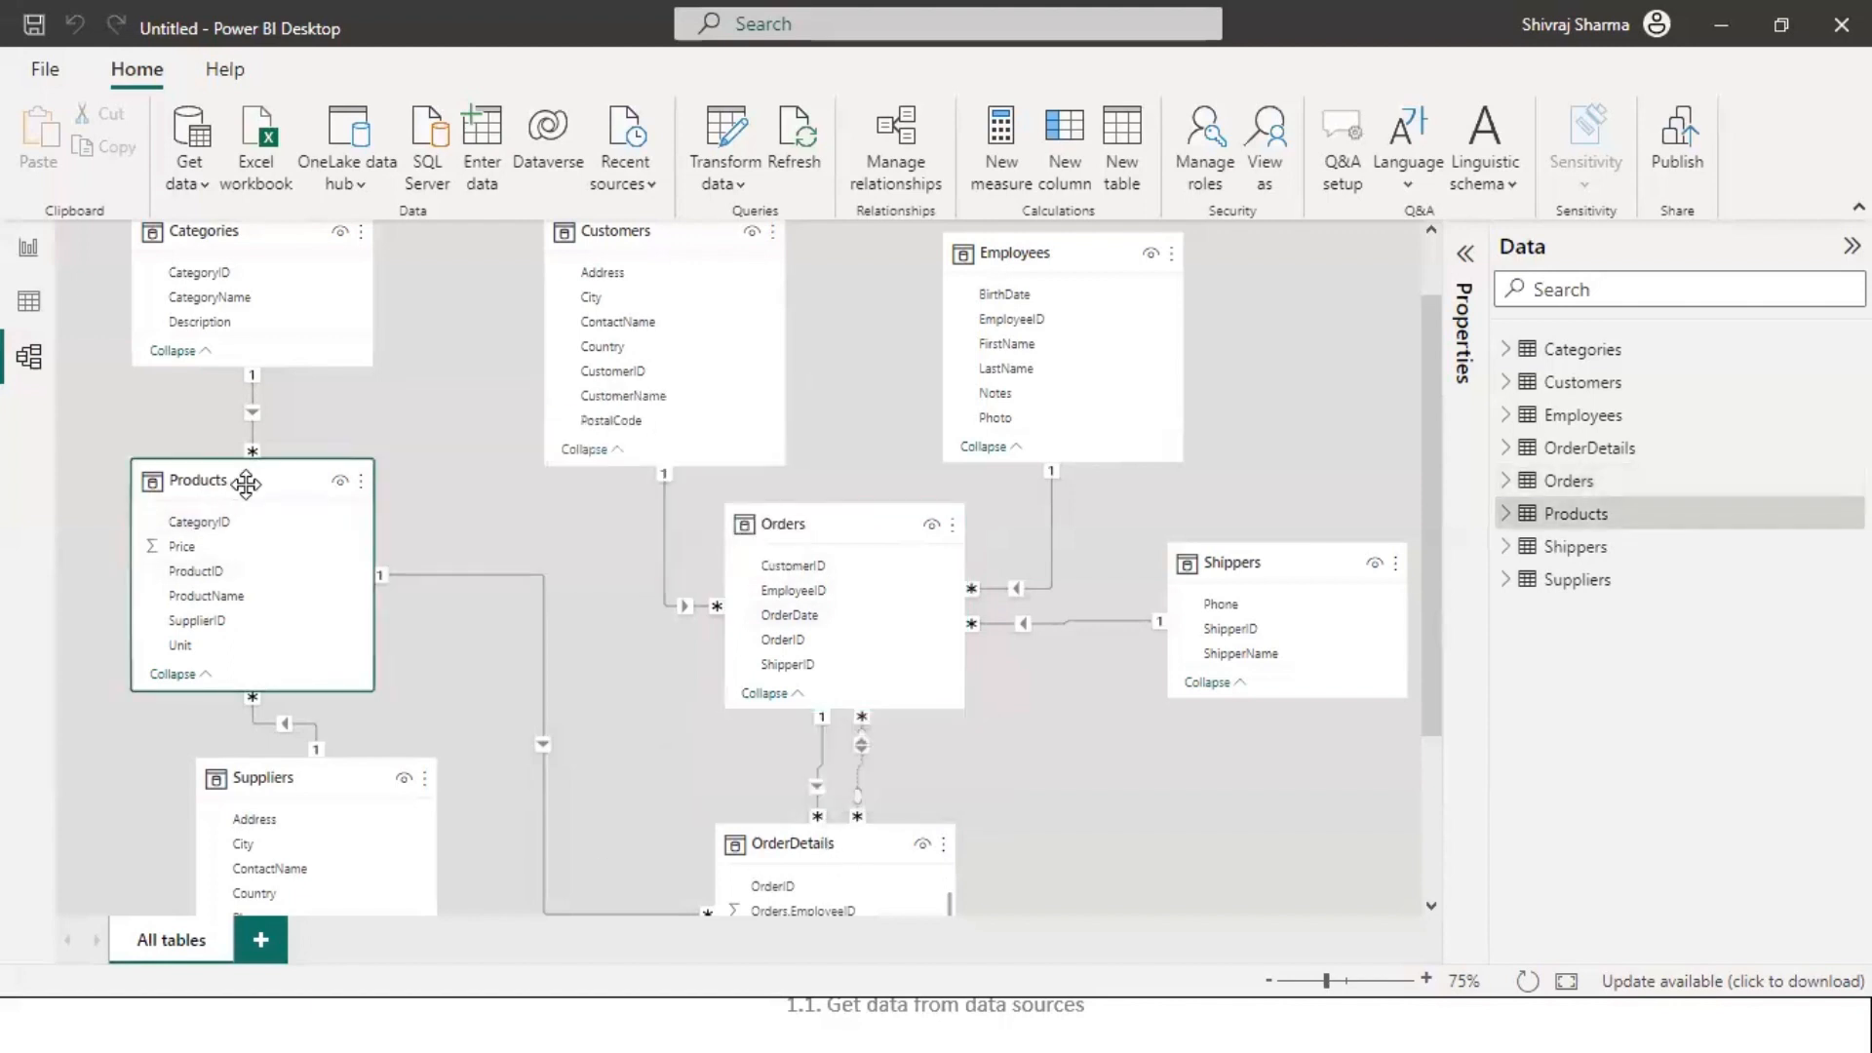
pyautogui.scroll(-1, 857, 855)
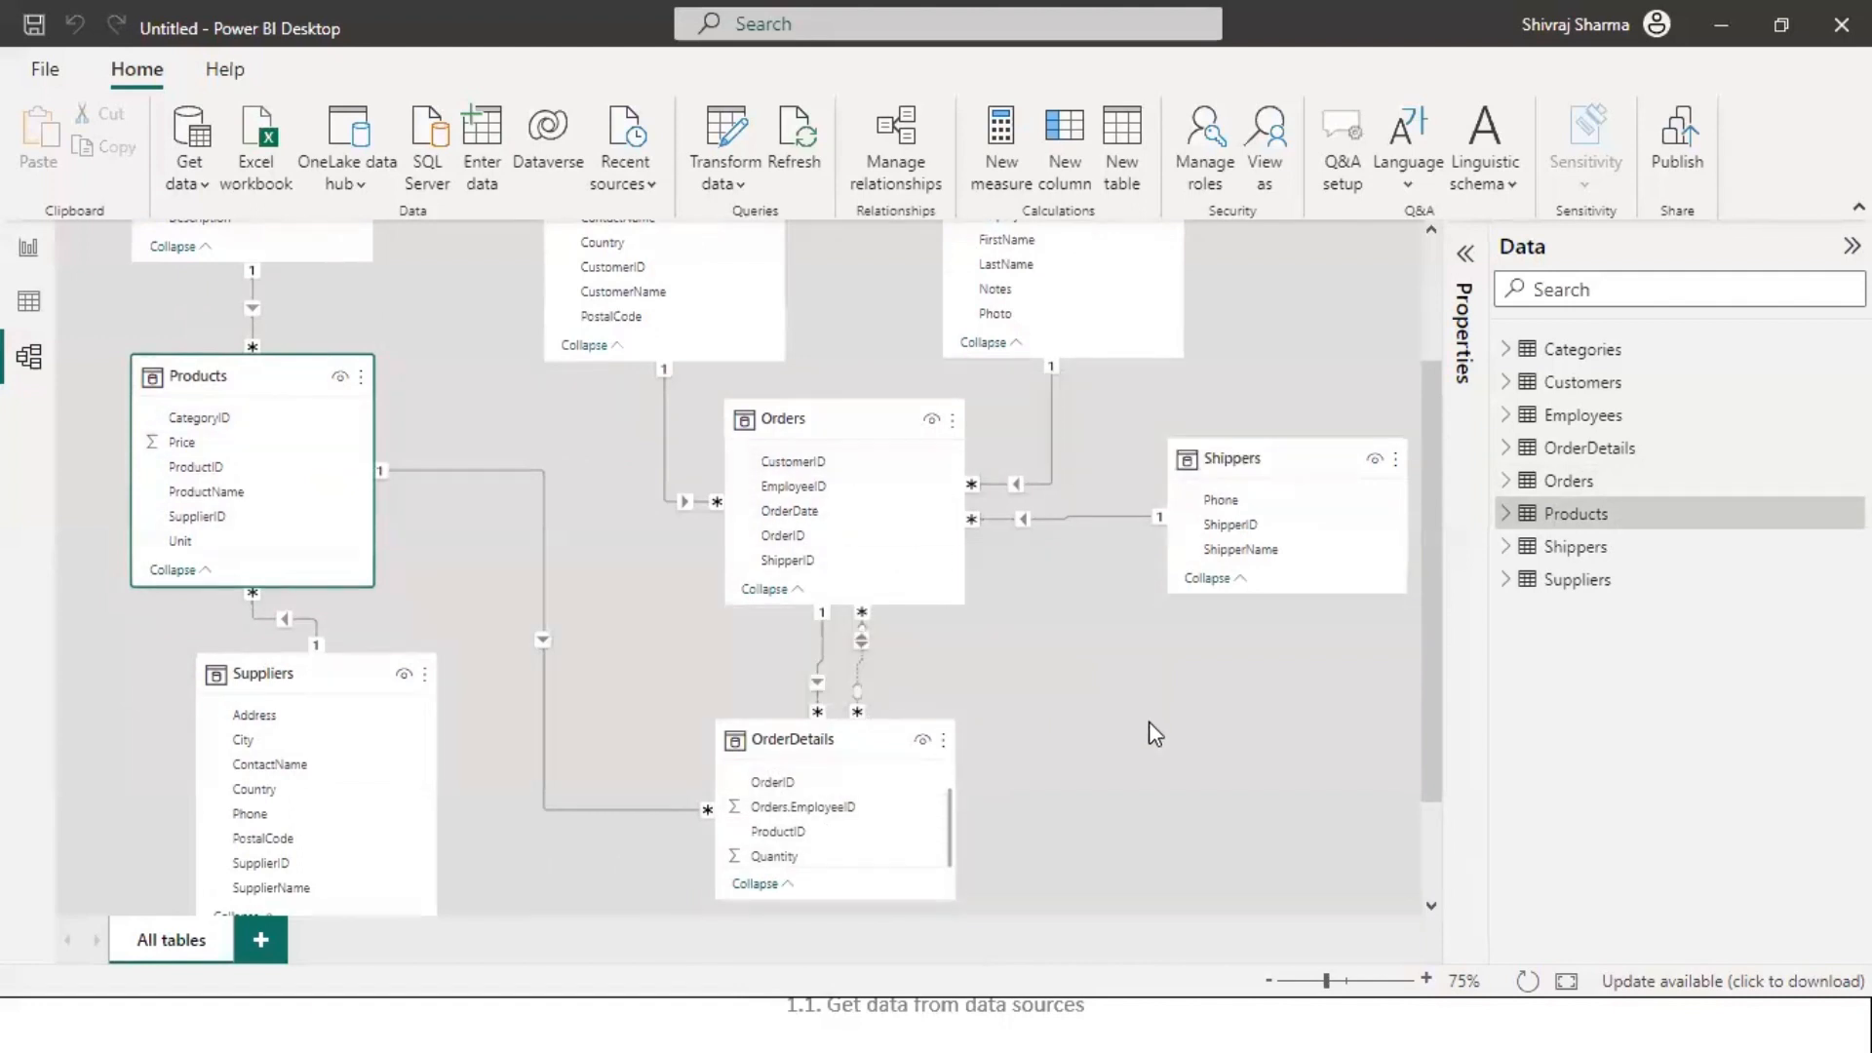
pyautogui.scroll(2, 1155, 733)
pyautogui.scroll(2, 1155, 733)
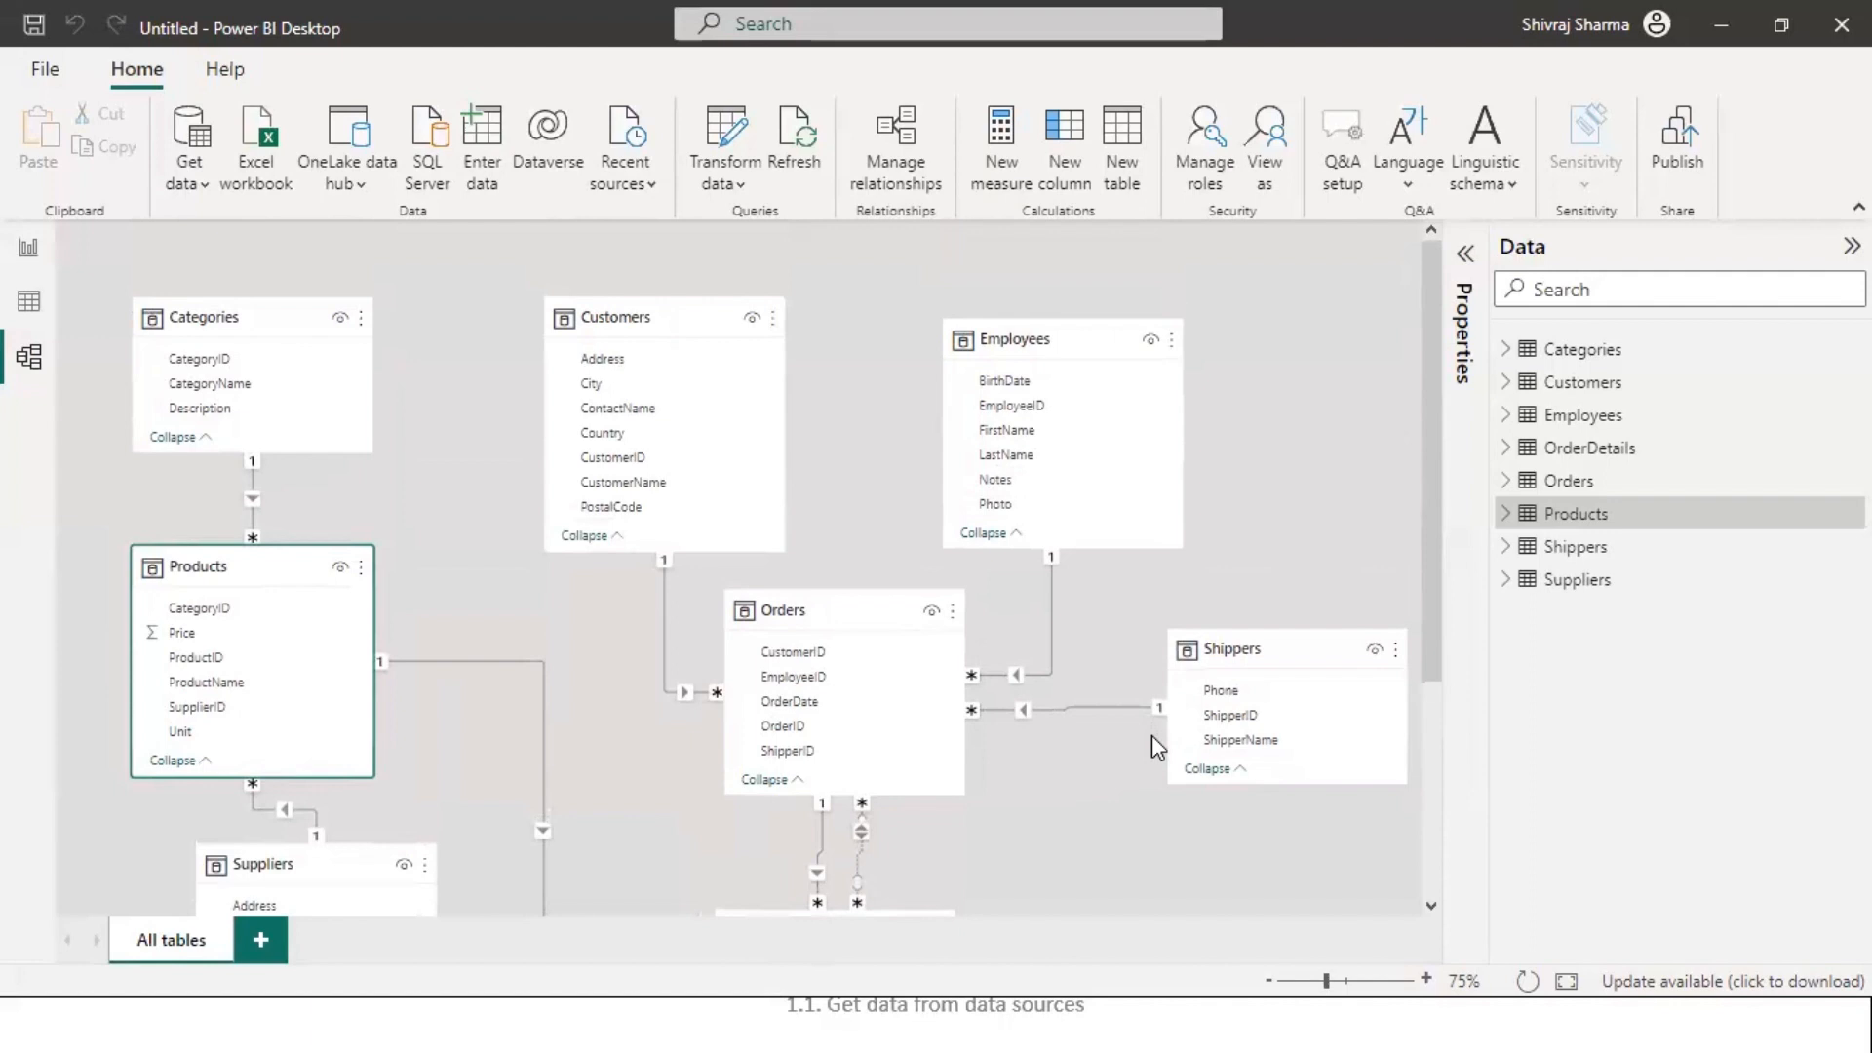
# - Open the OrderID relationship between Orders and OrderDetails, review the available cardinality options, and close it without saving
pyautogui.scroll(-1, 1151, 737)
pyautogui.scroll(-1, 1151, 737)
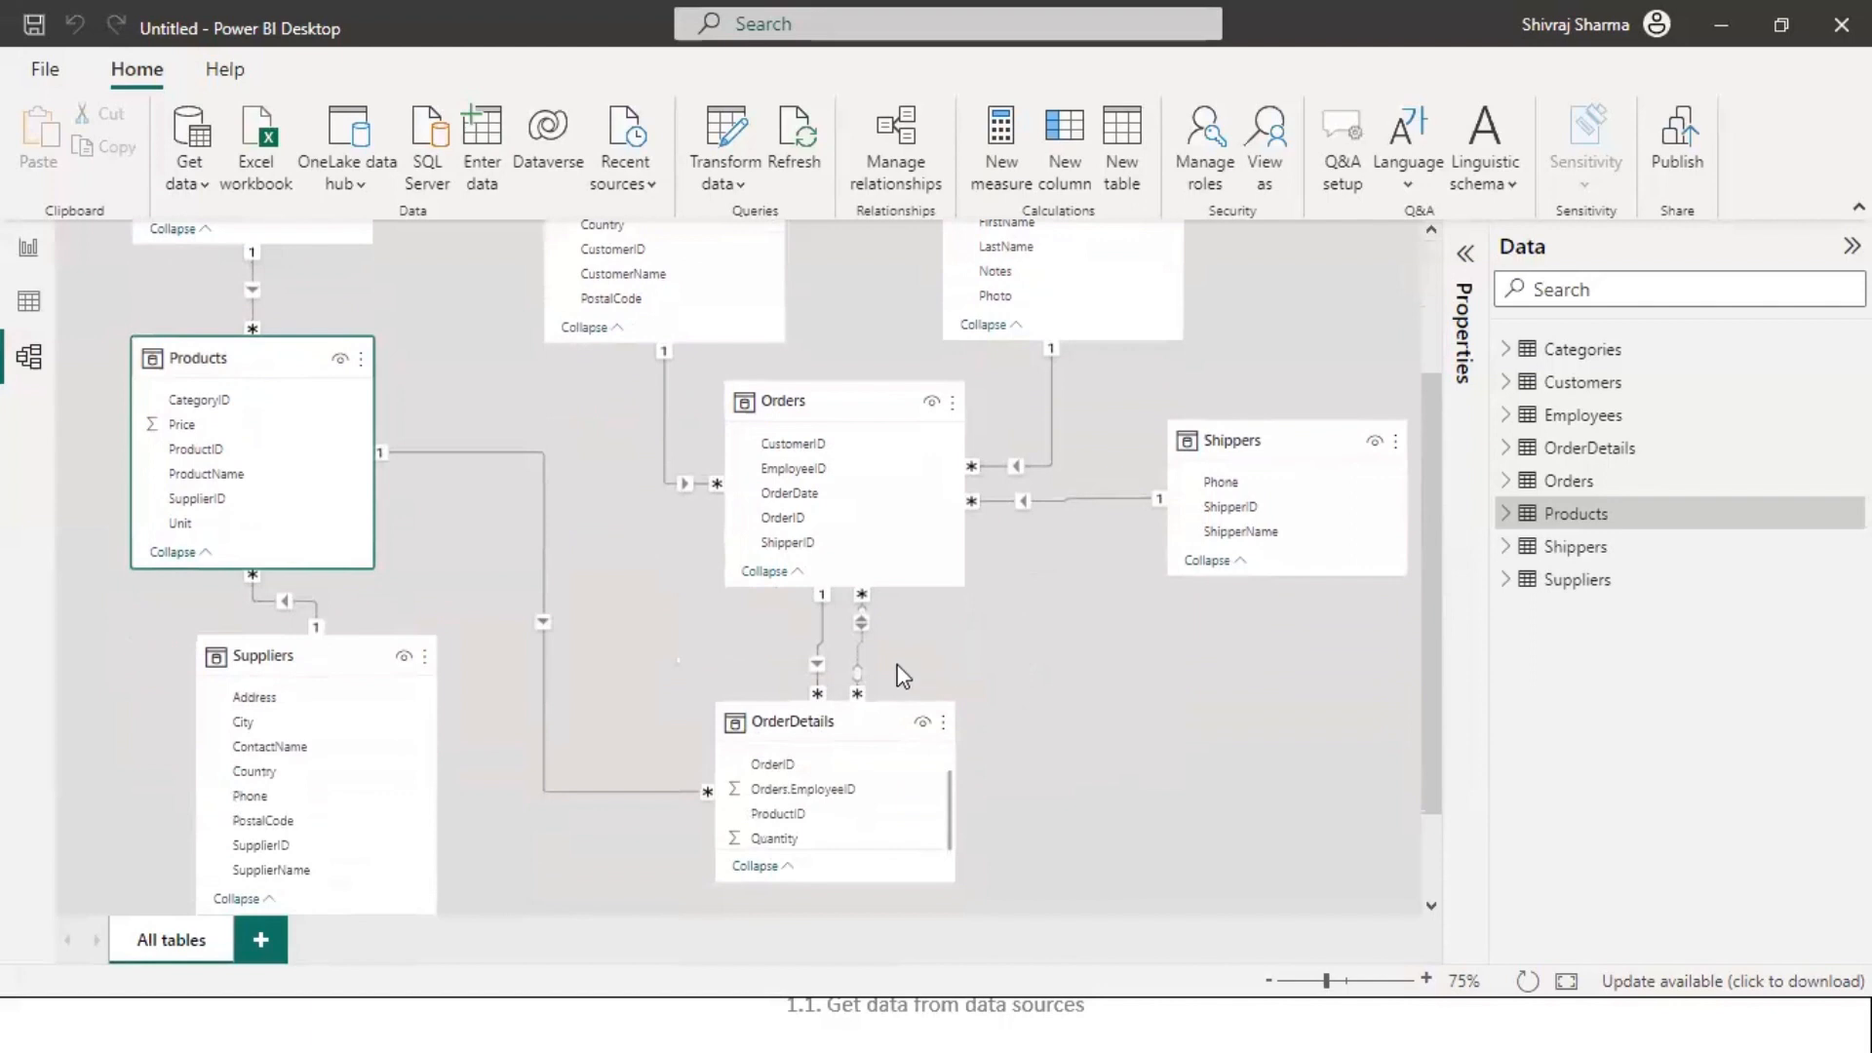
pyautogui.click(823, 630)
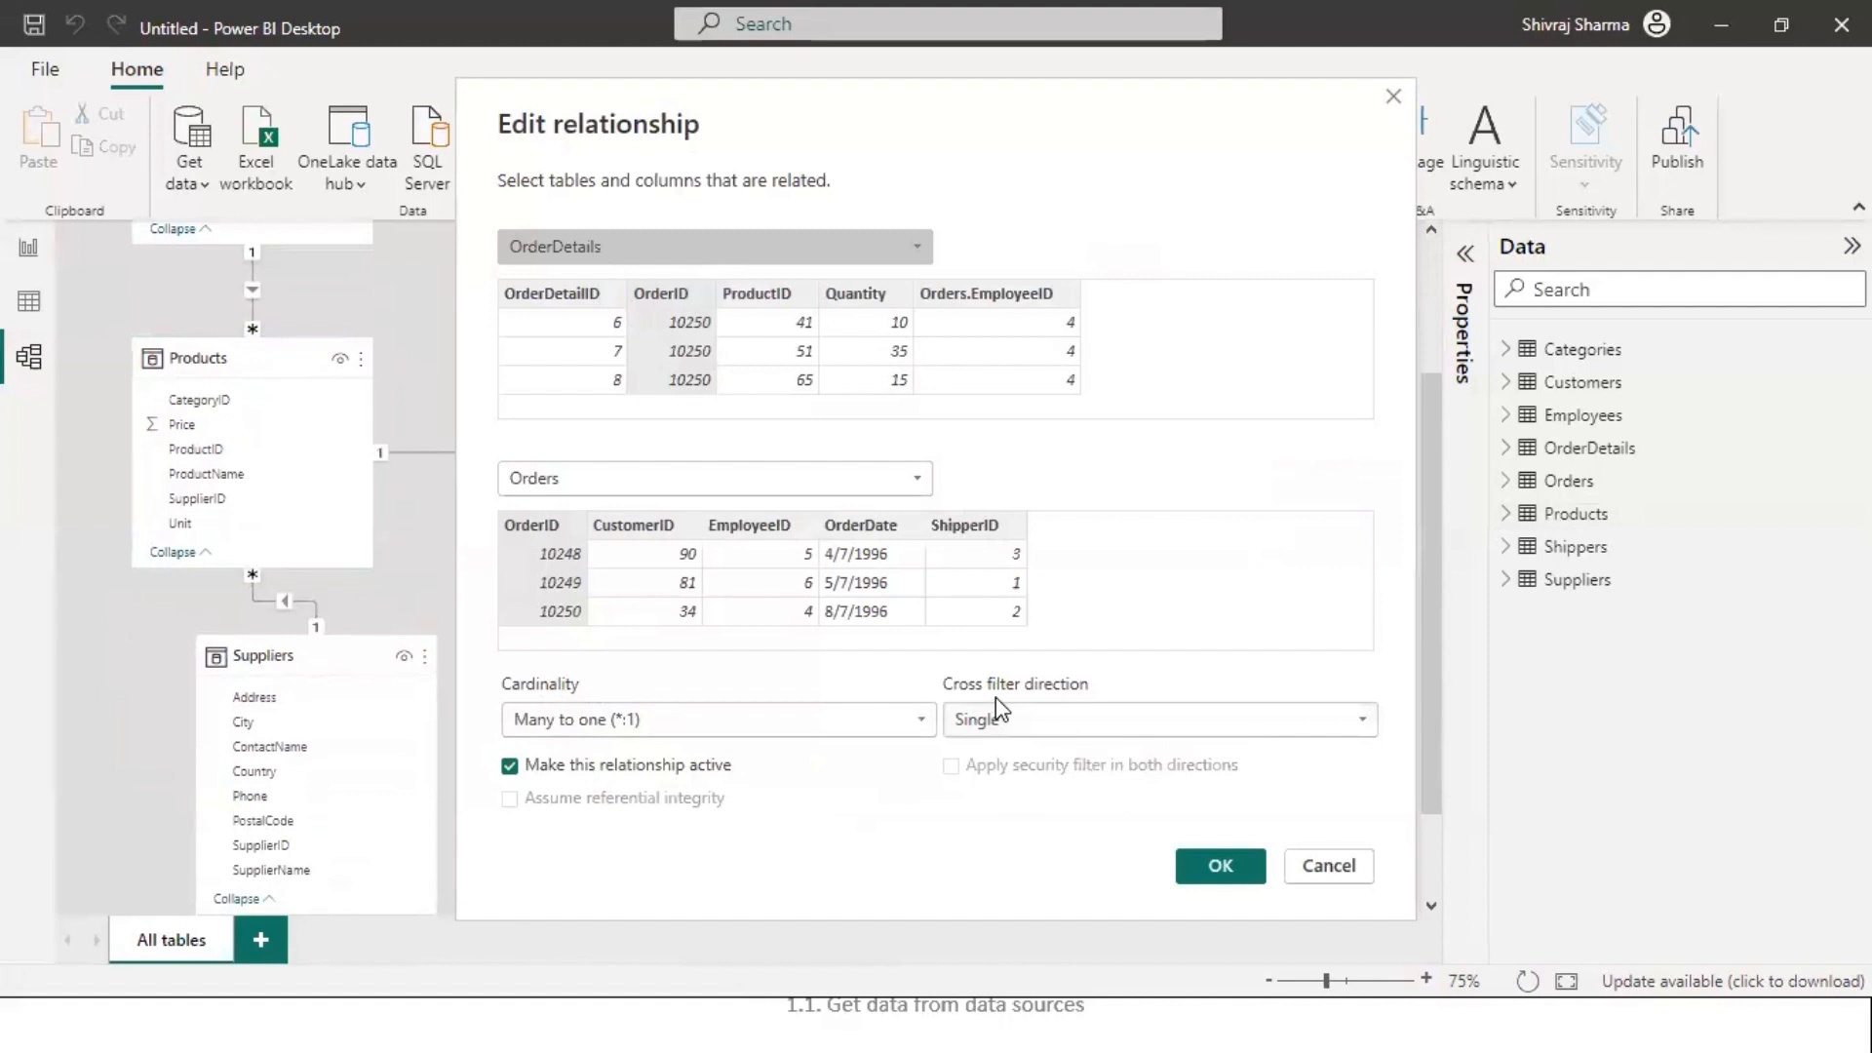
pyautogui.click(922, 721)
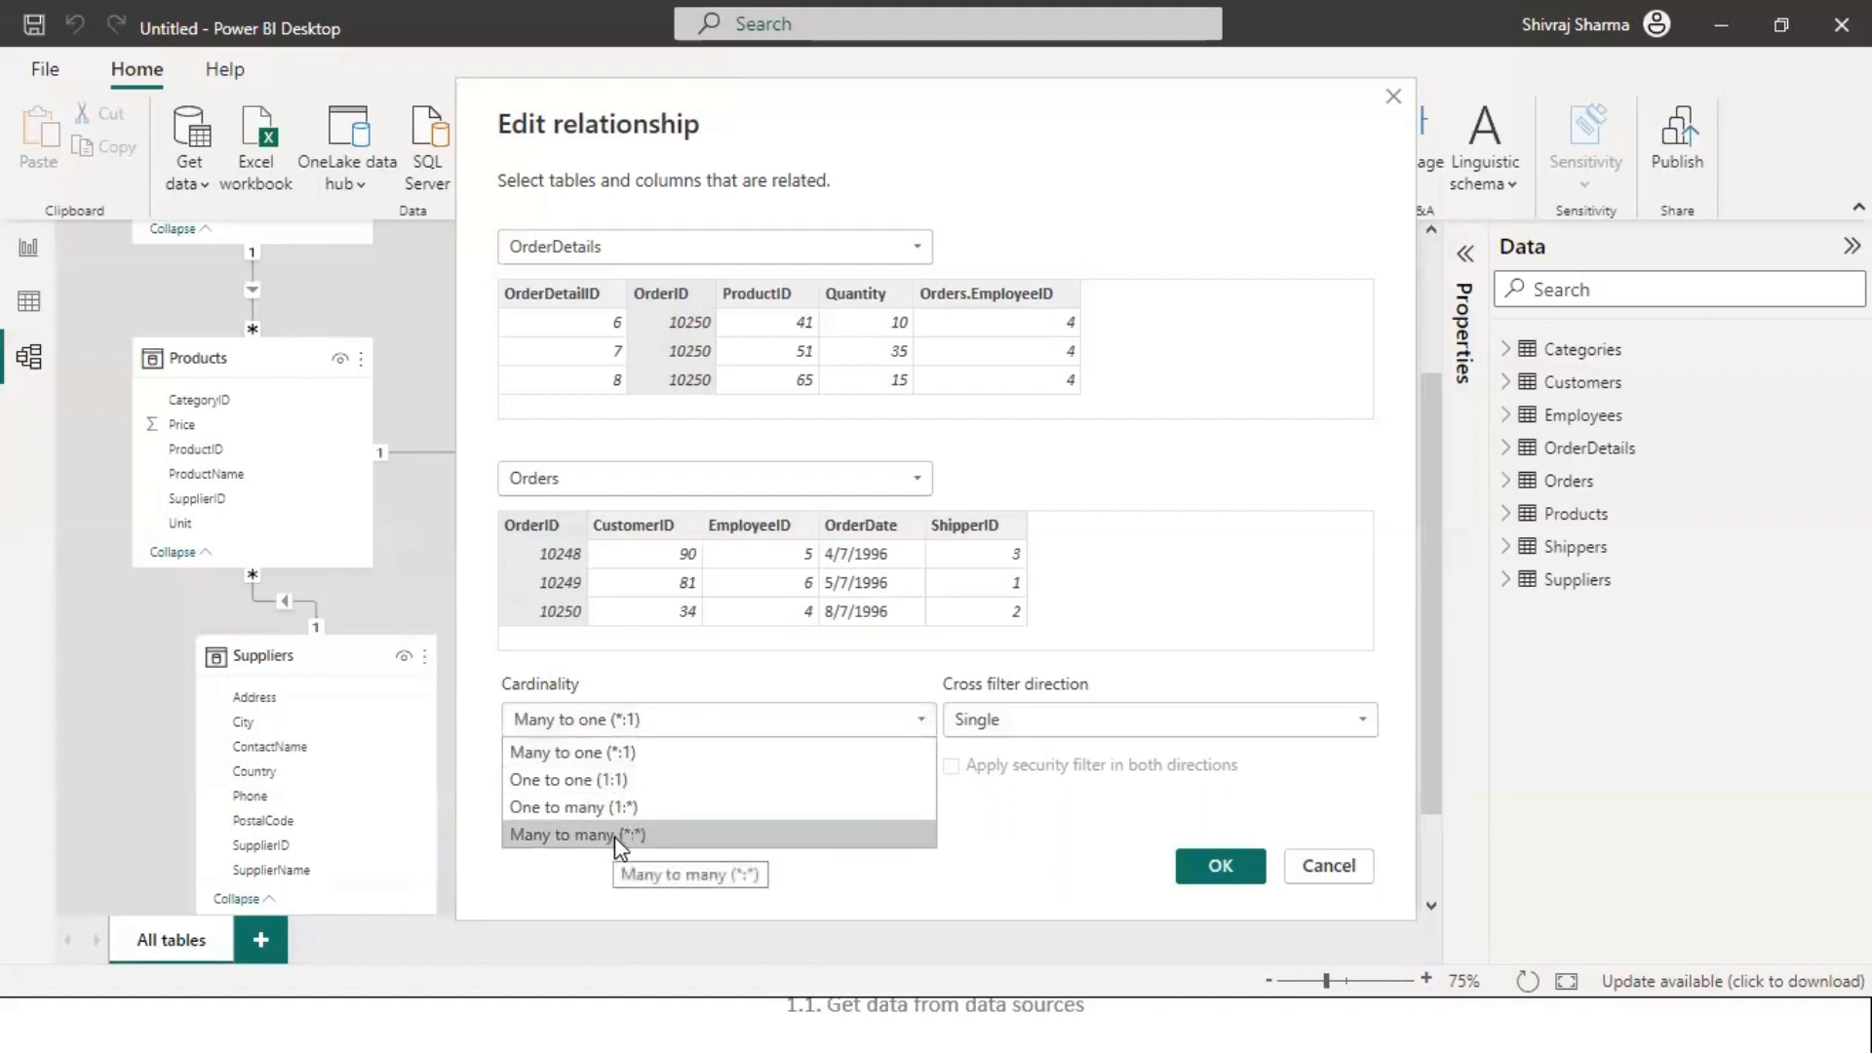
pyautogui.click(1080, 869)
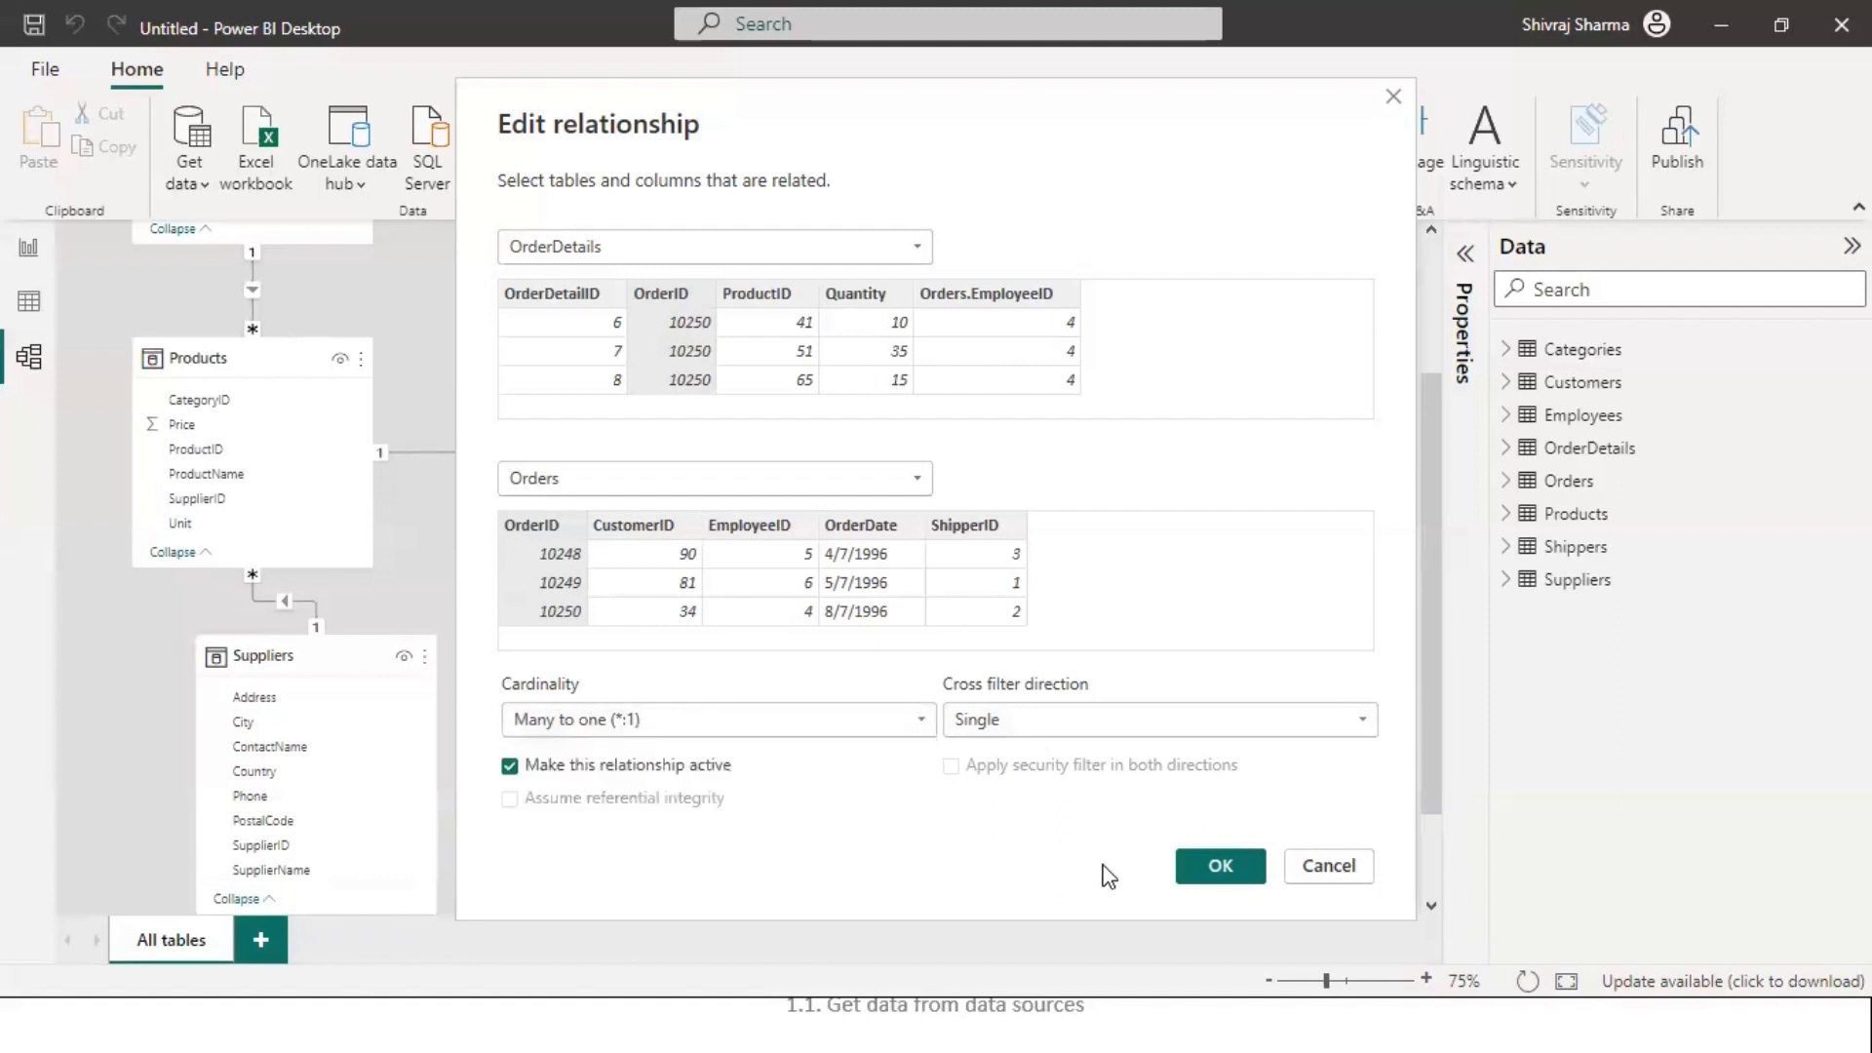
pyautogui.click(1354, 866)
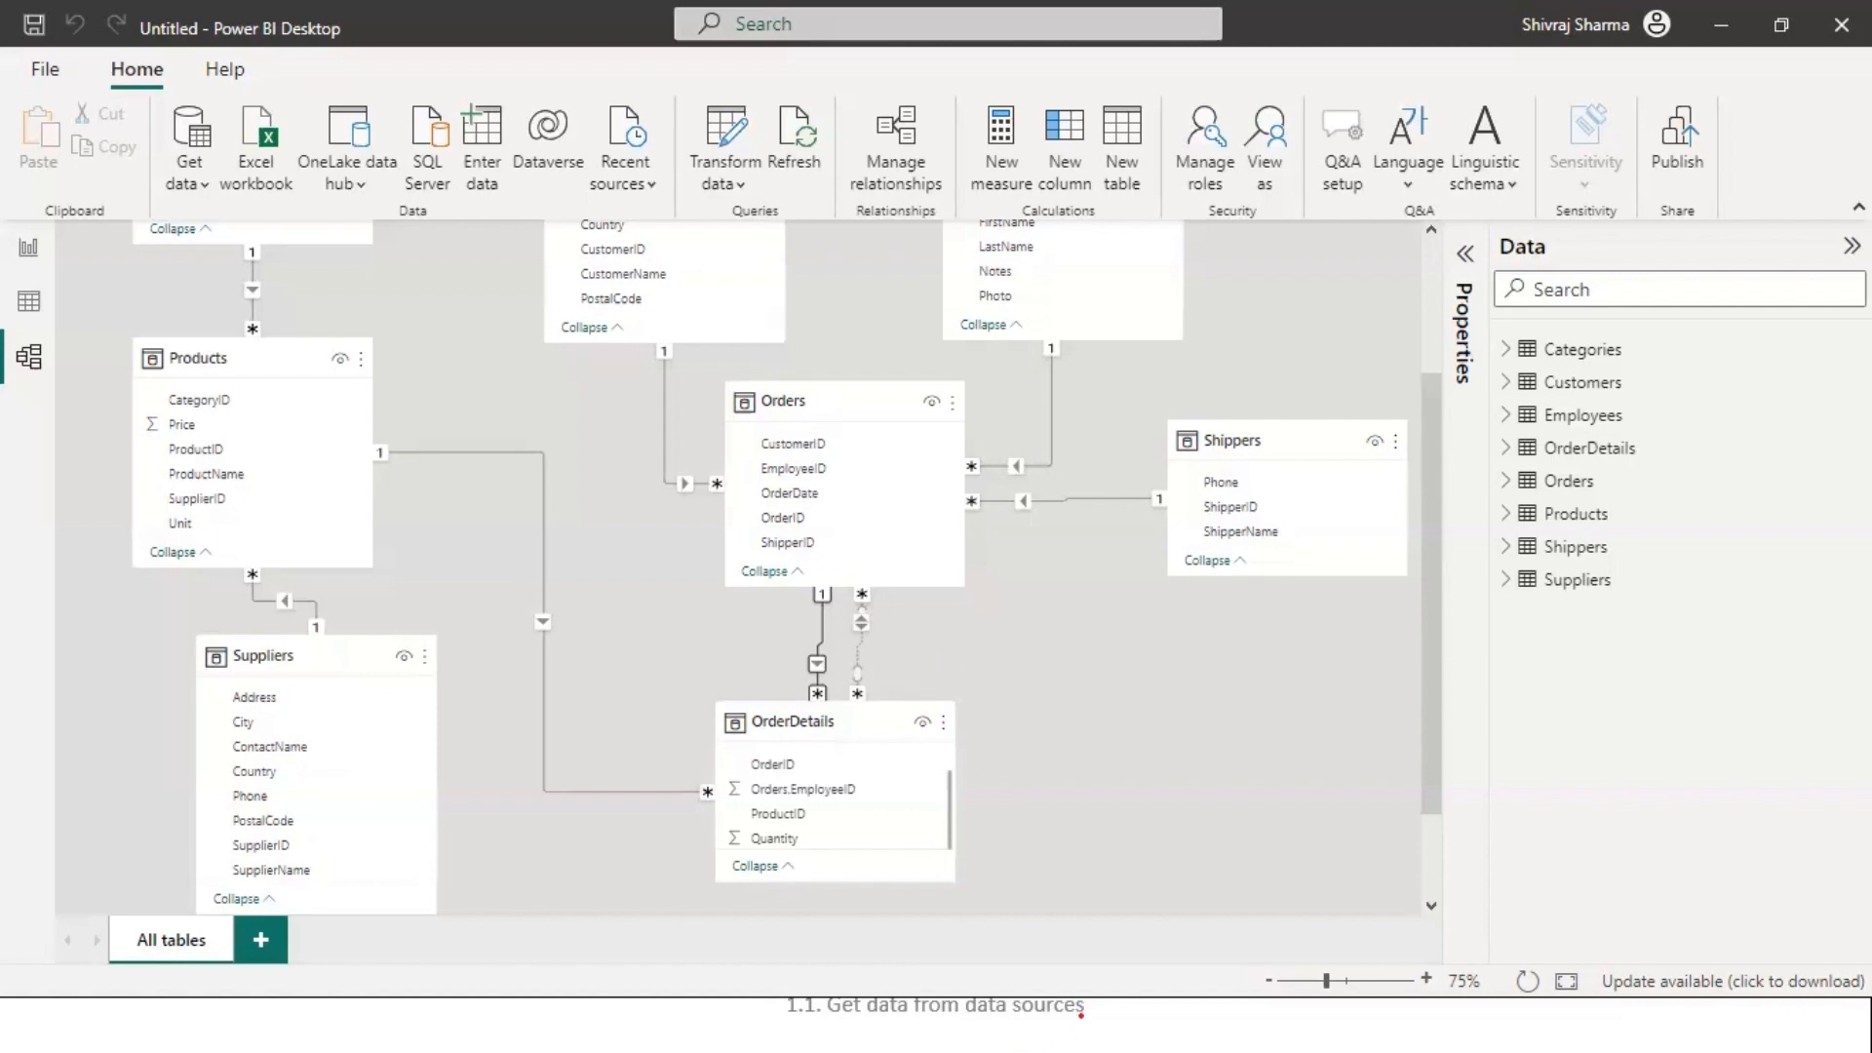
pyautogui.click(1077, 1010)
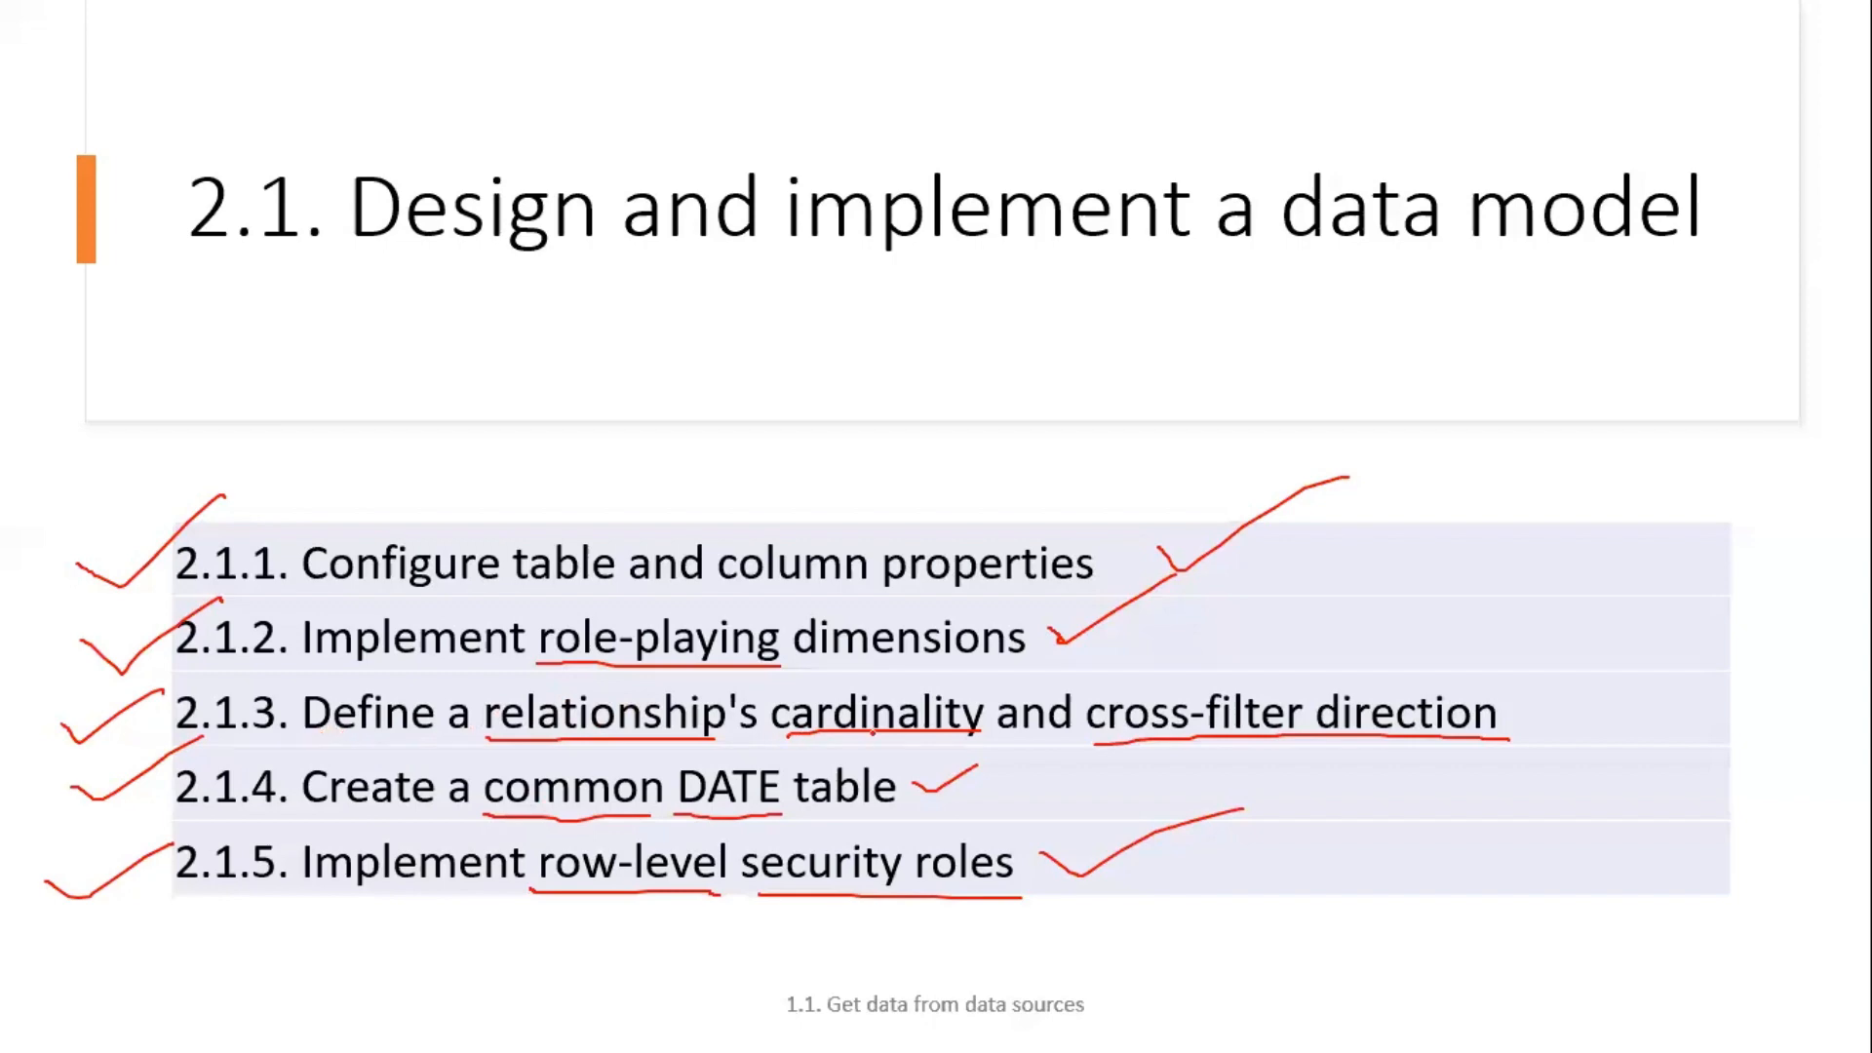
pyautogui.moveTo(1525, 713); pyautogui.dragTo(1657, 641)
pyautogui.hotkey('alt', 'Tab')
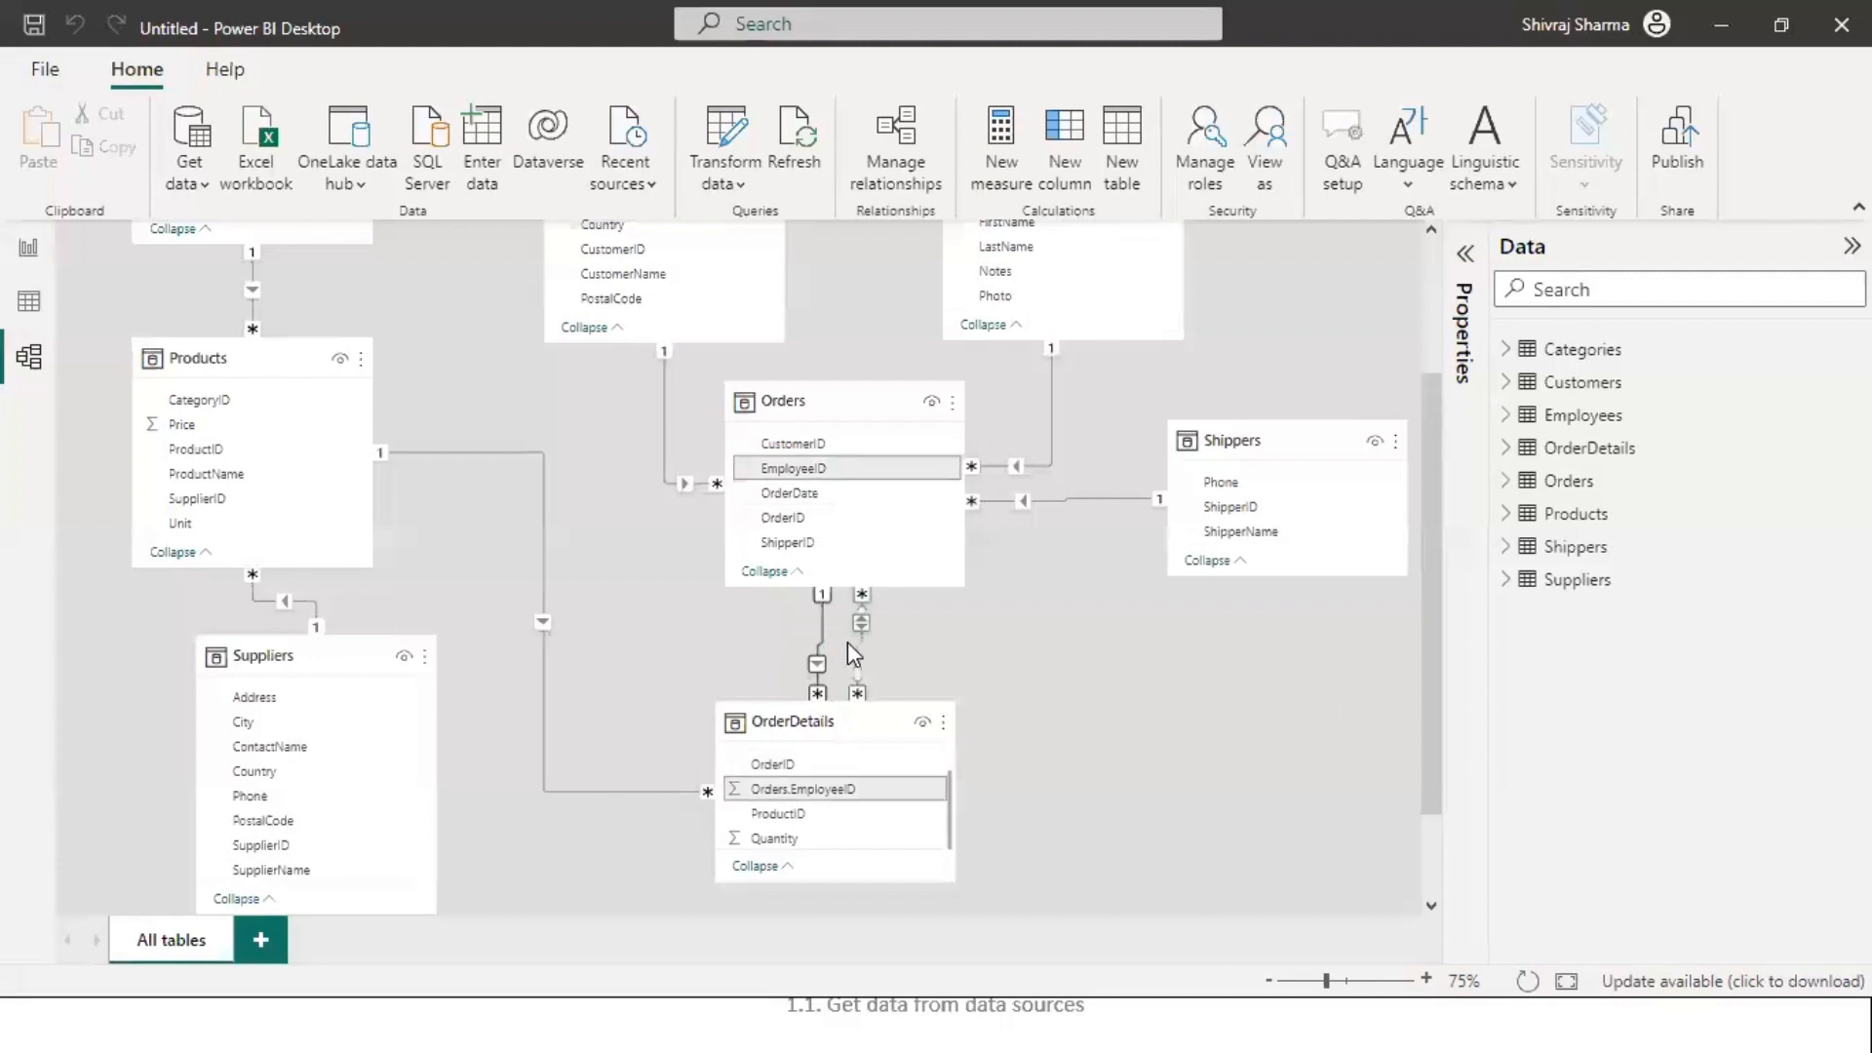
# - Check the OrderID relationship's settings and try the cross filter direction Single (OrderDetails filters Orders) on the inactive EmployeeID relationship, discarding the change
pyautogui.doubleClick(821, 631)
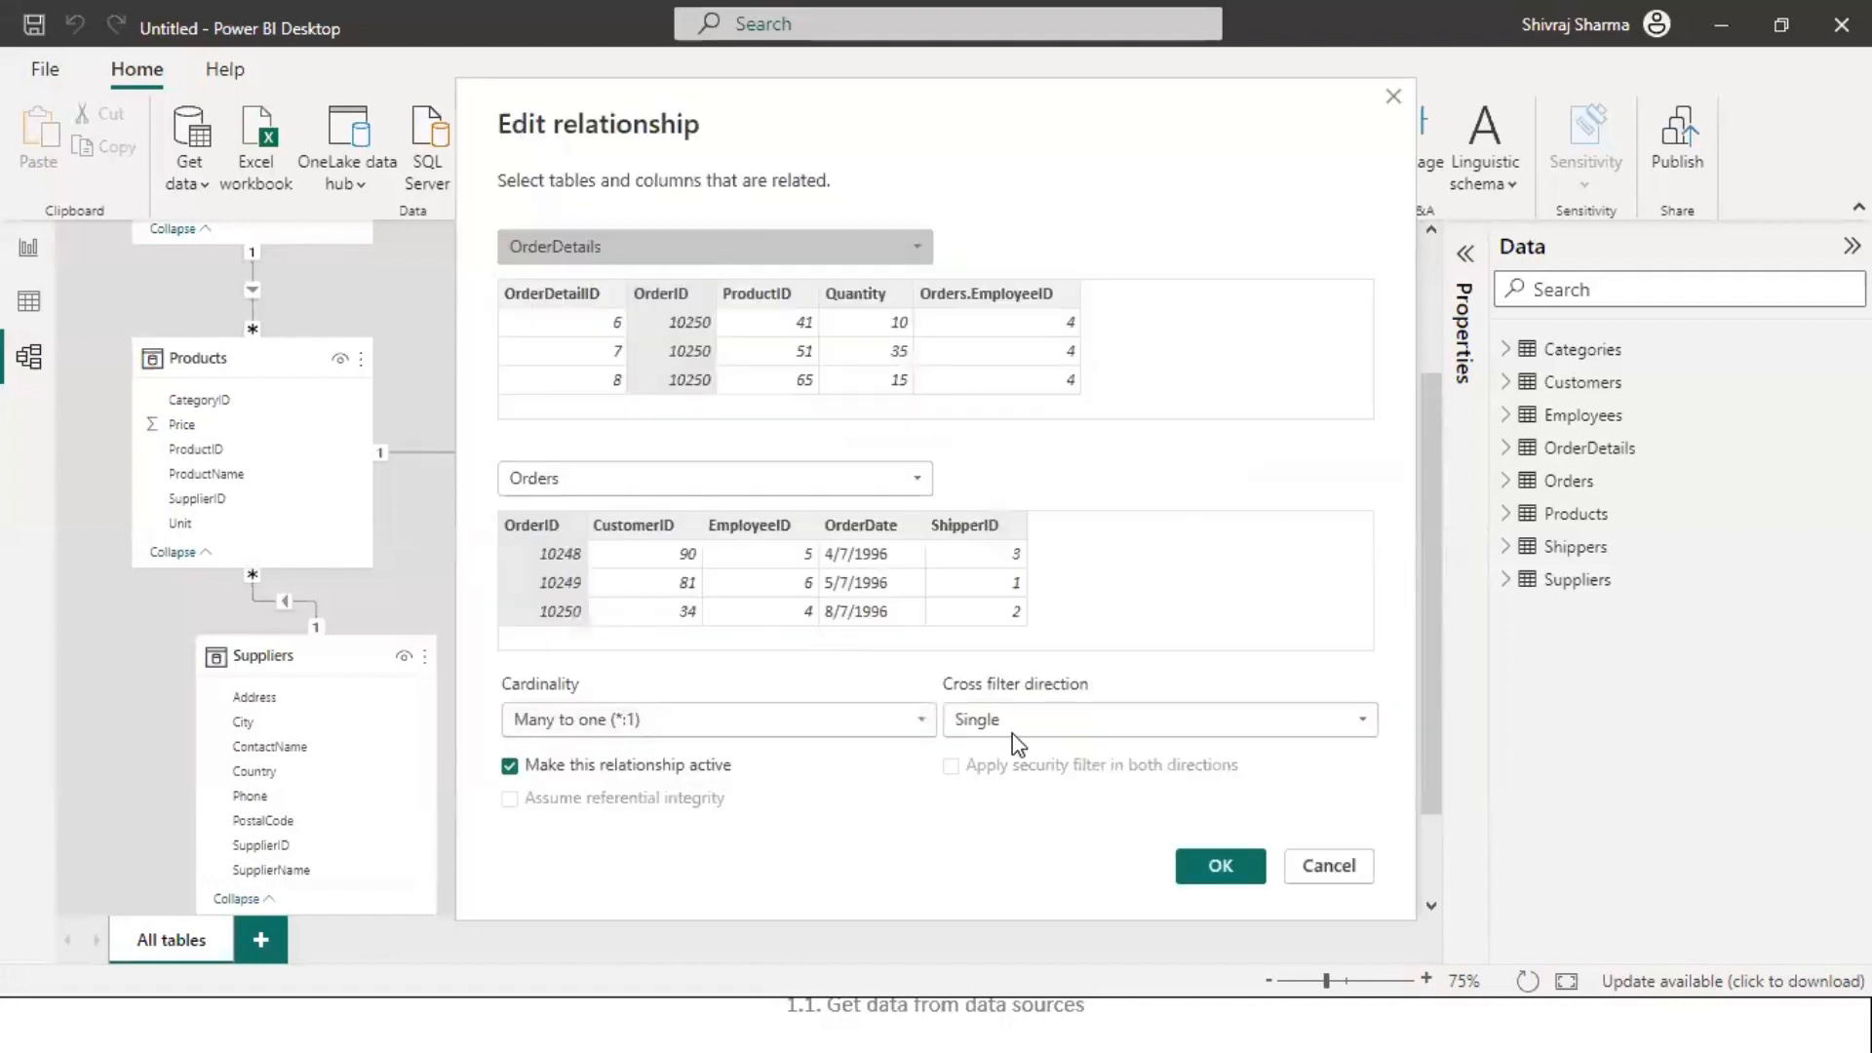
pyautogui.click(1343, 867)
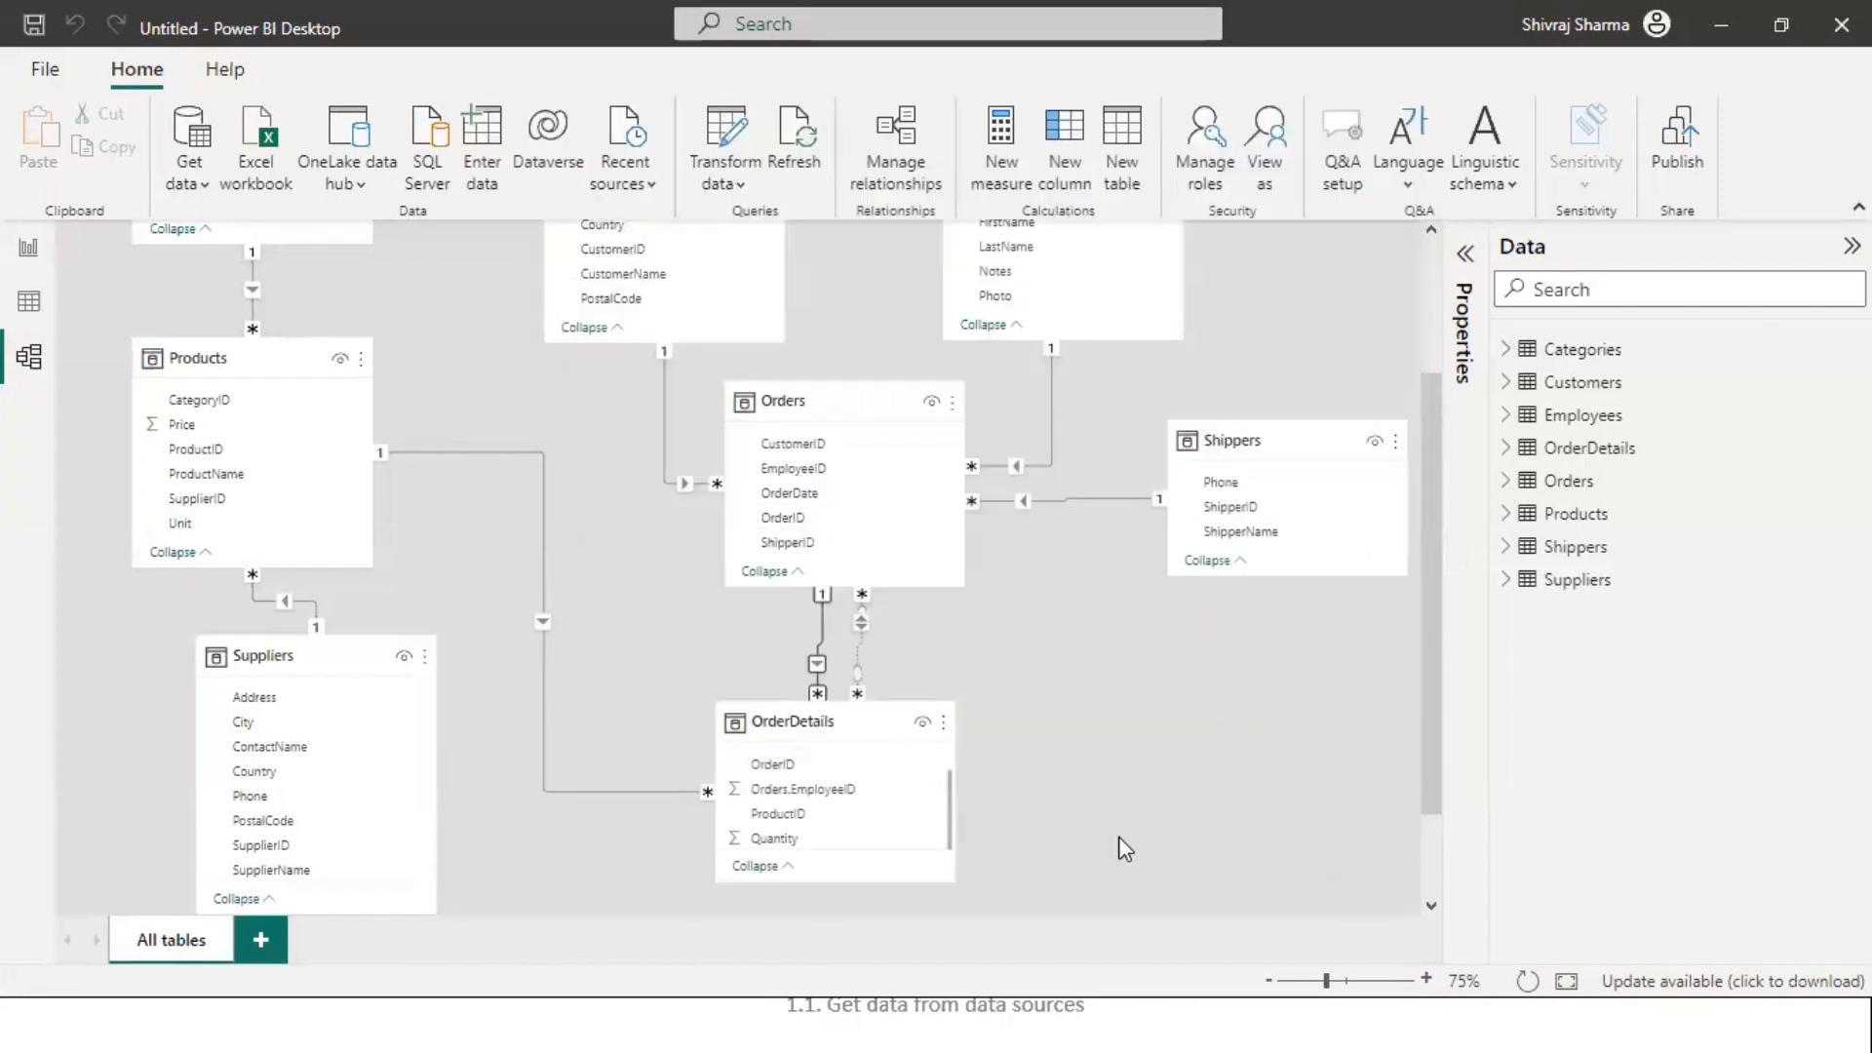
pyautogui.doubleClick(862, 642)
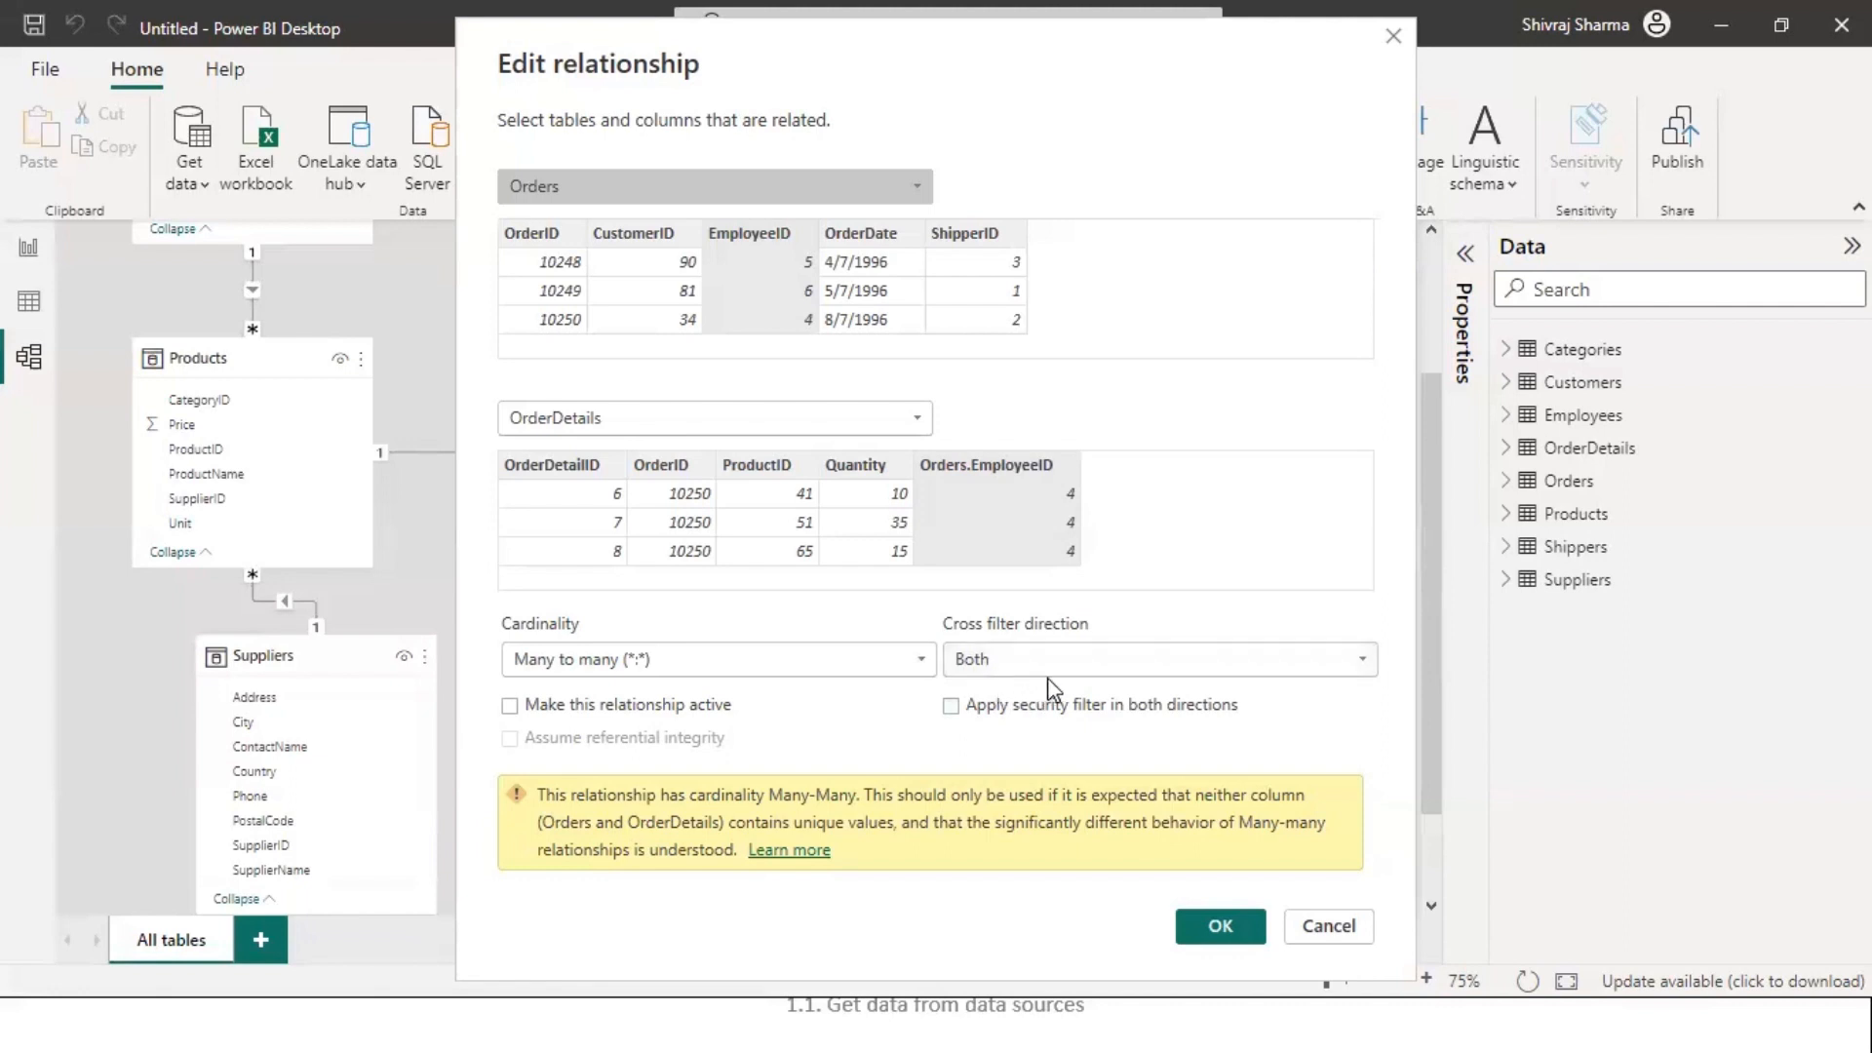
pyautogui.click(1006, 668)
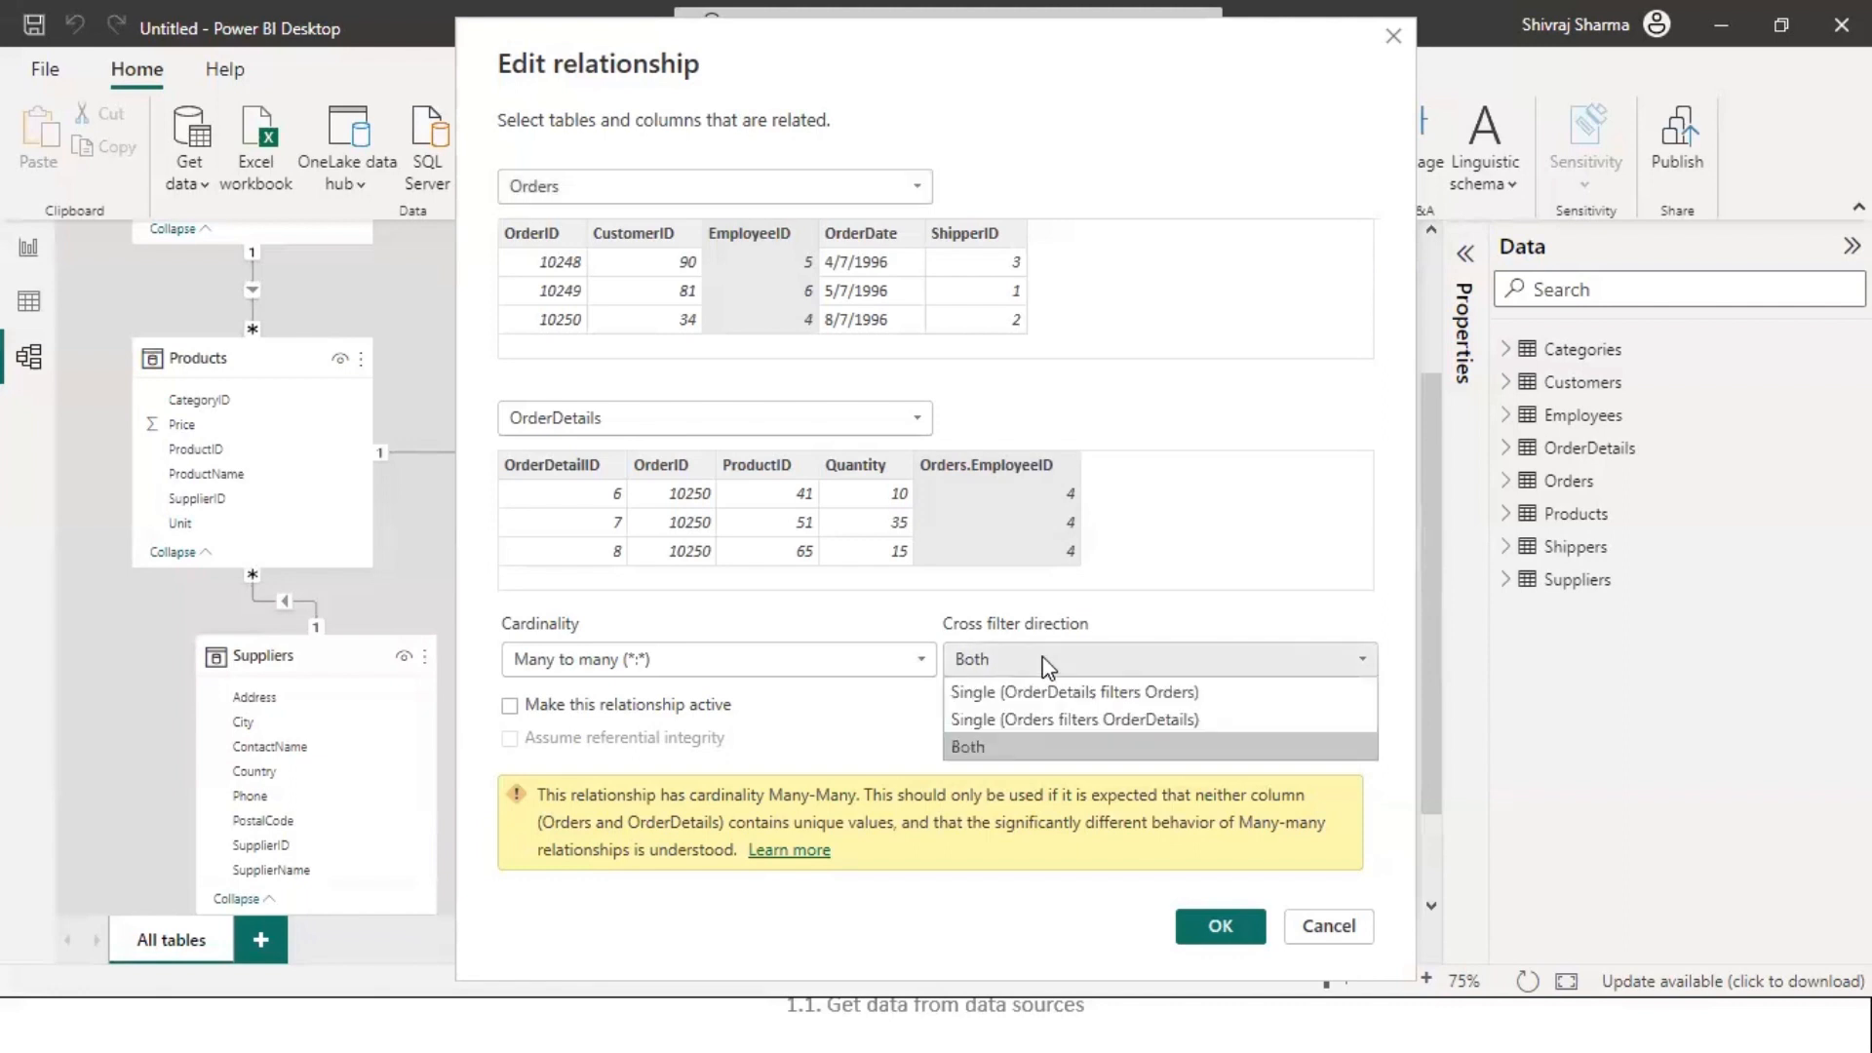
pyautogui.click(1003, 694)
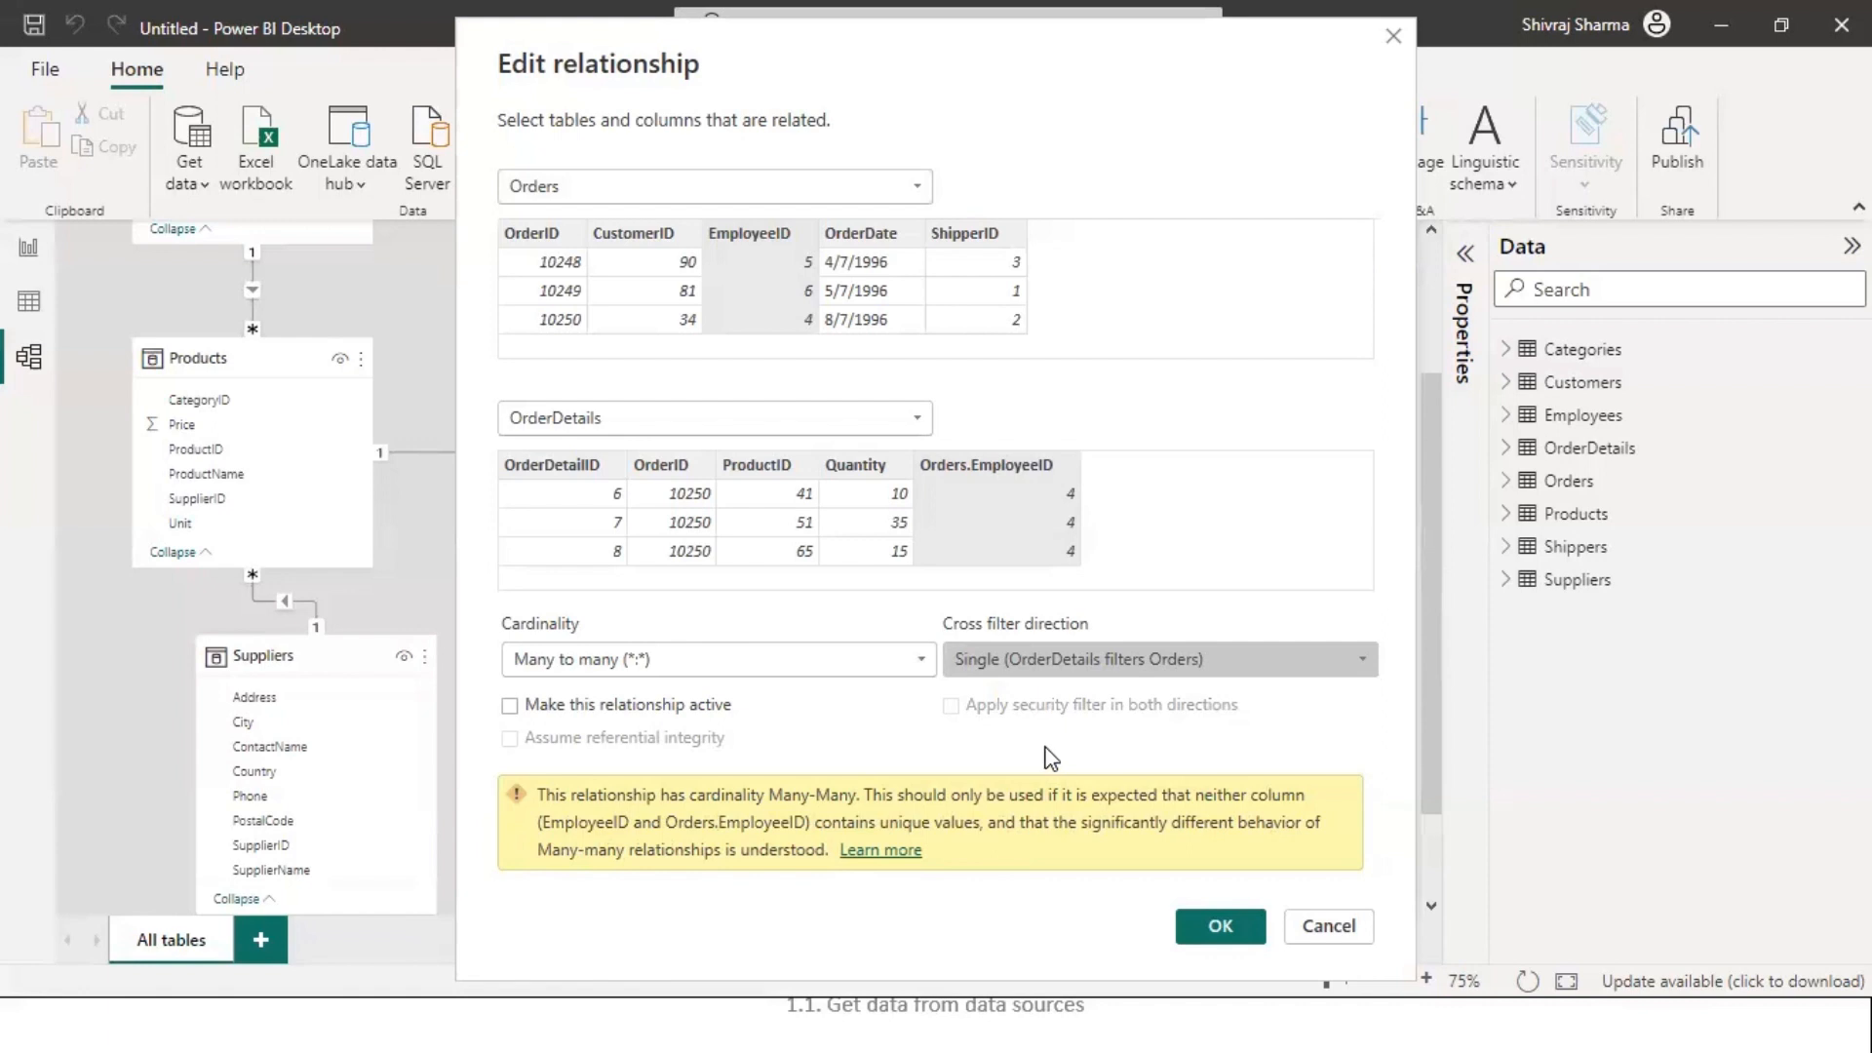
pyautogui.click(1047, 665)
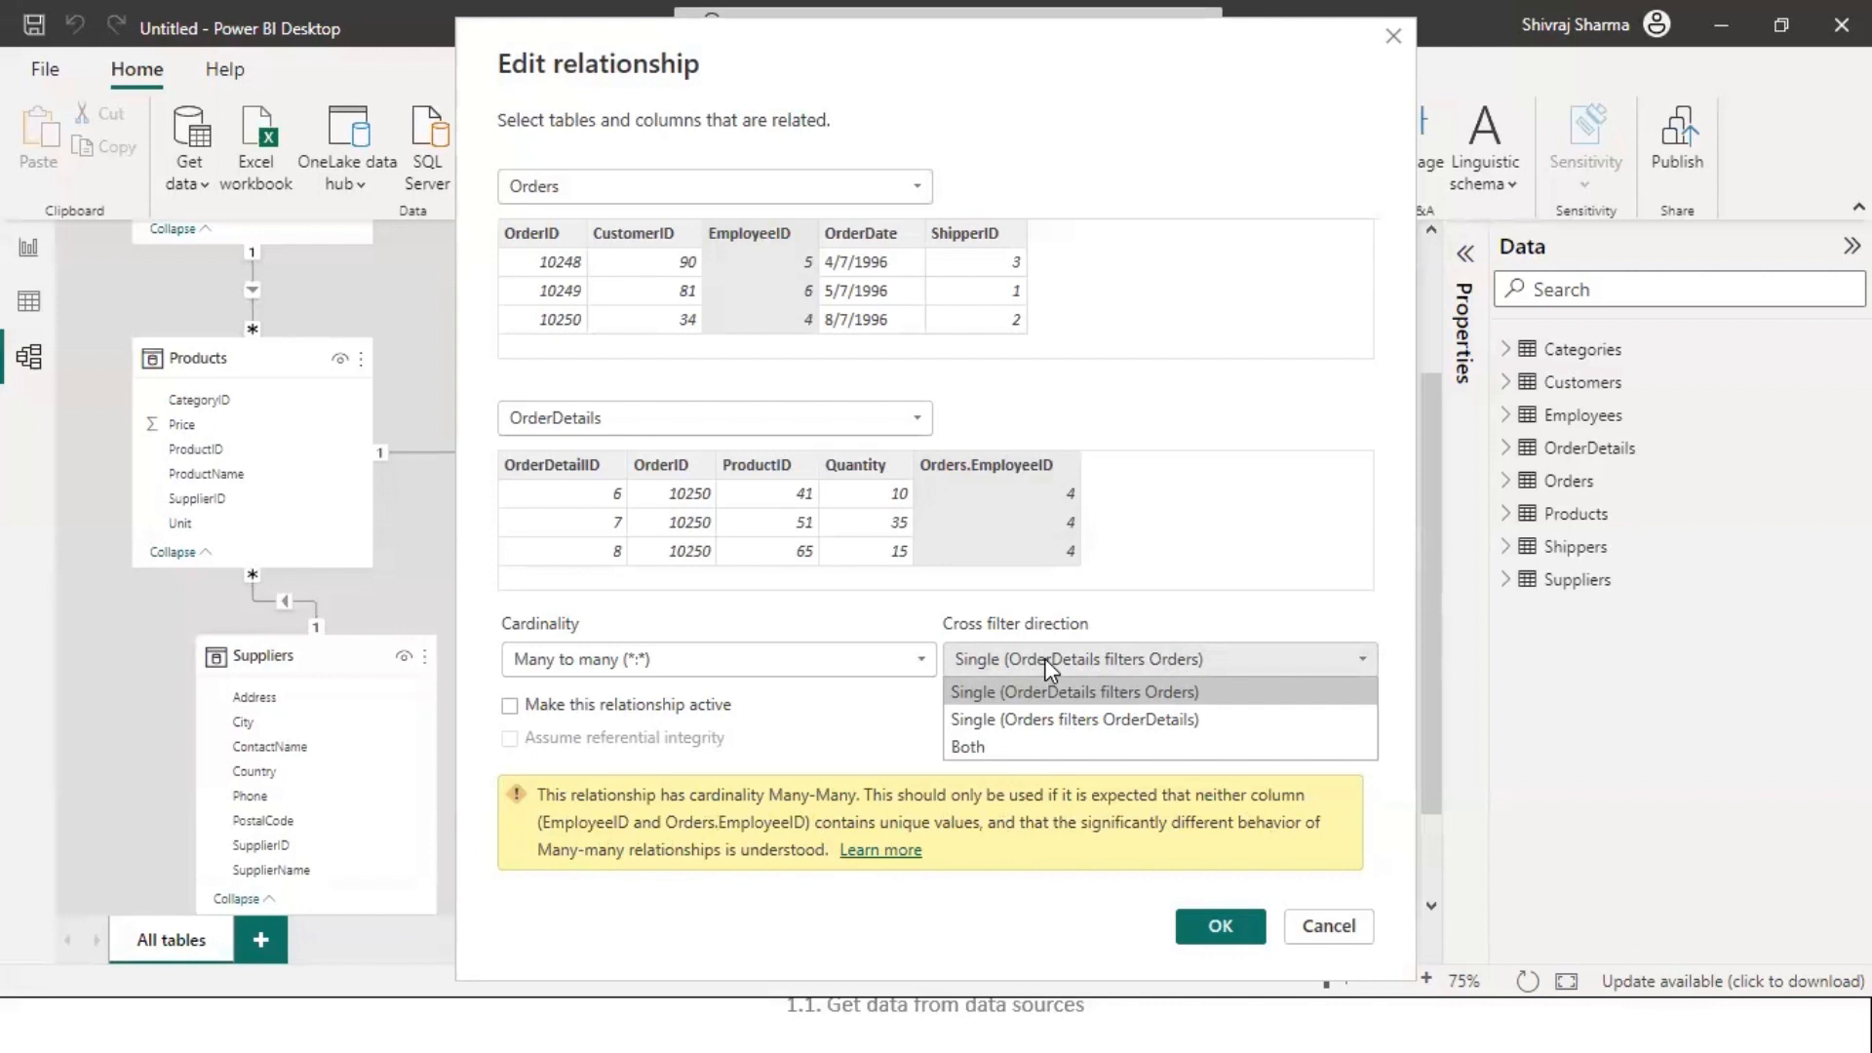
pyautogui.click(1326, 926)
pyautogui.click(1326, 926)
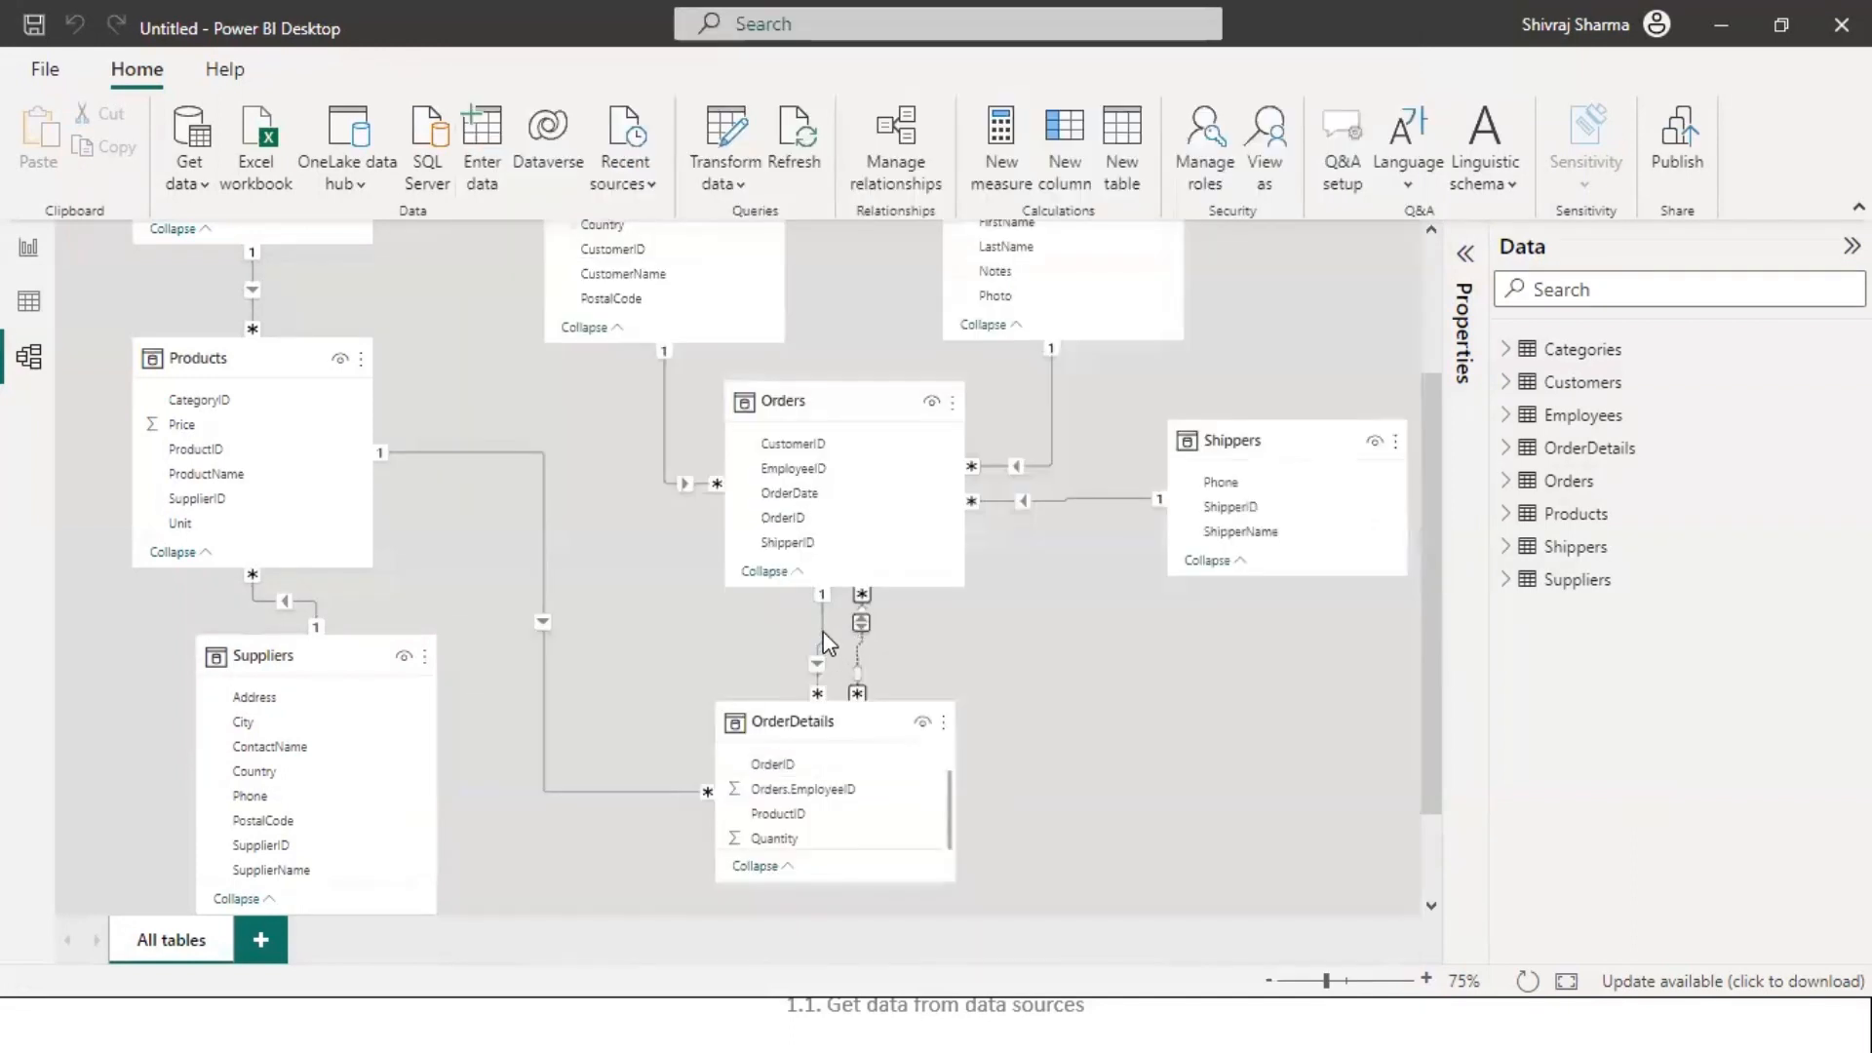
# - Reopen the OrderID relationship between OrderDetails and Orders and inspect the matching OrderID columns in both table previews
pyautogui.click(821, 628)
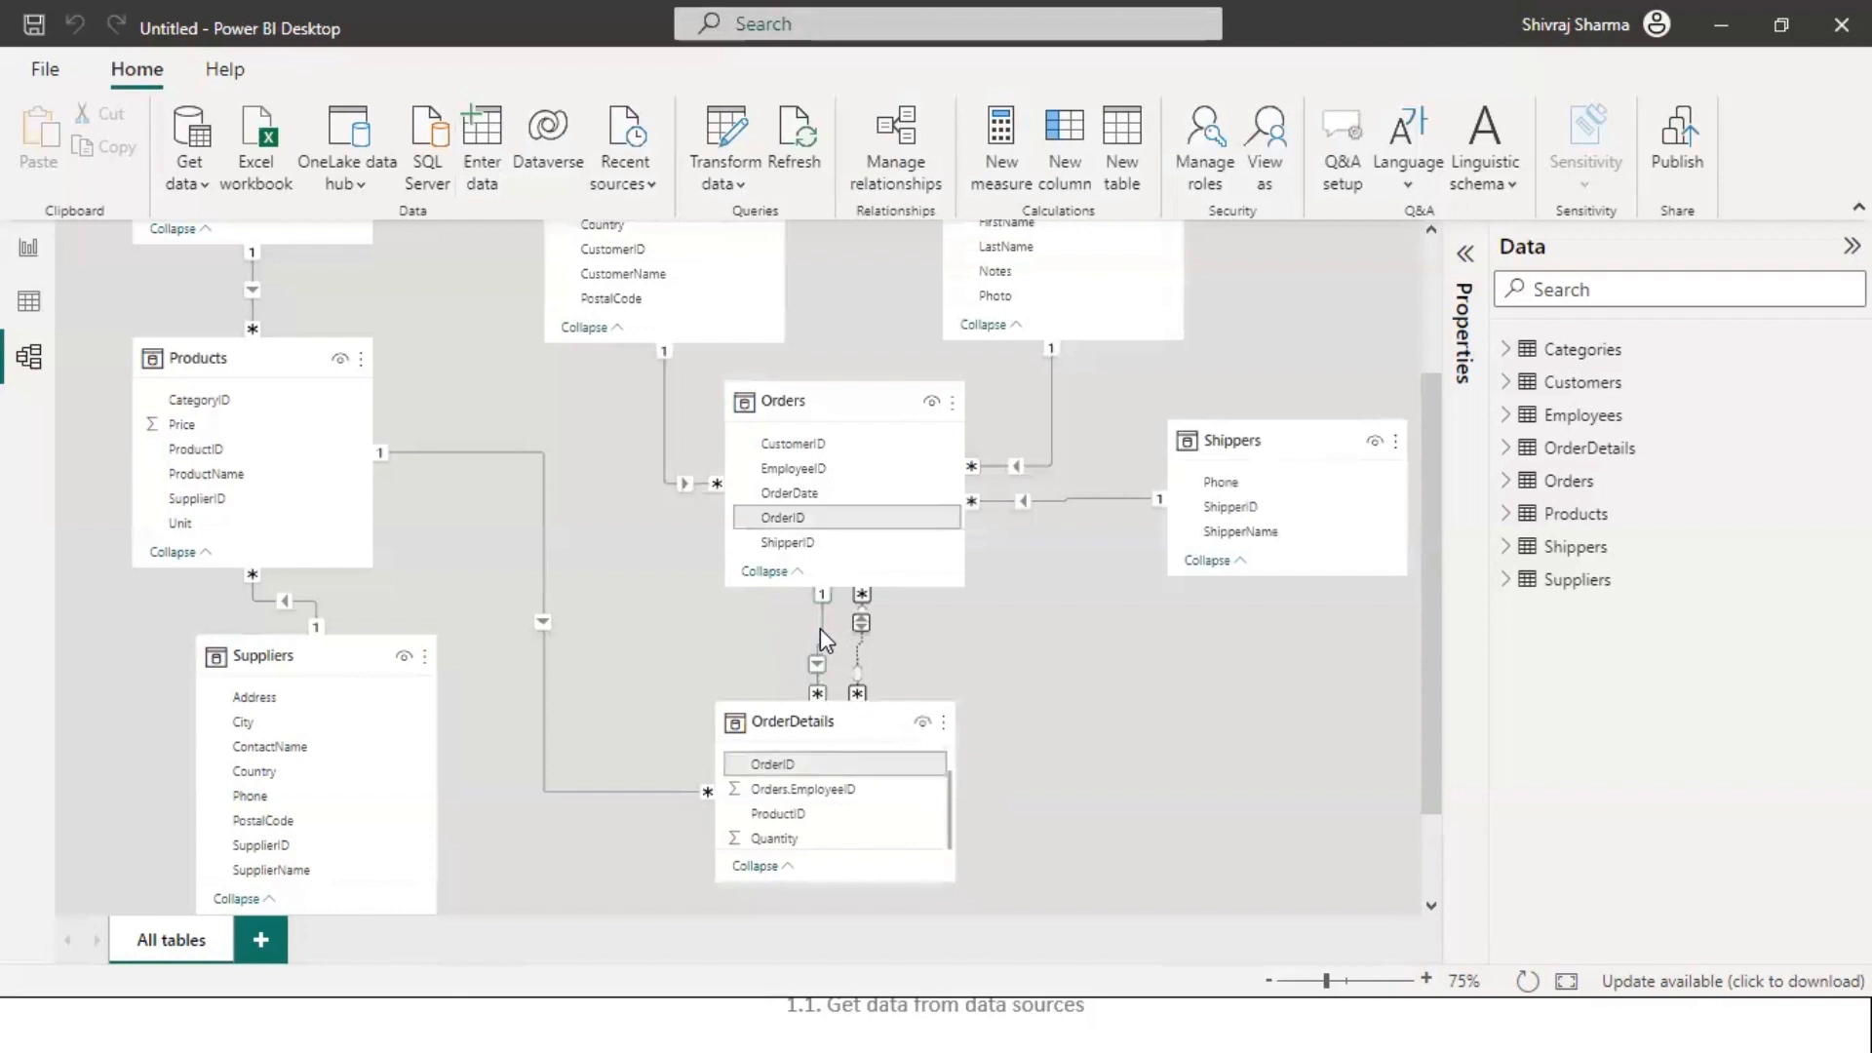
pyautogui.doubleClick(820, 628)
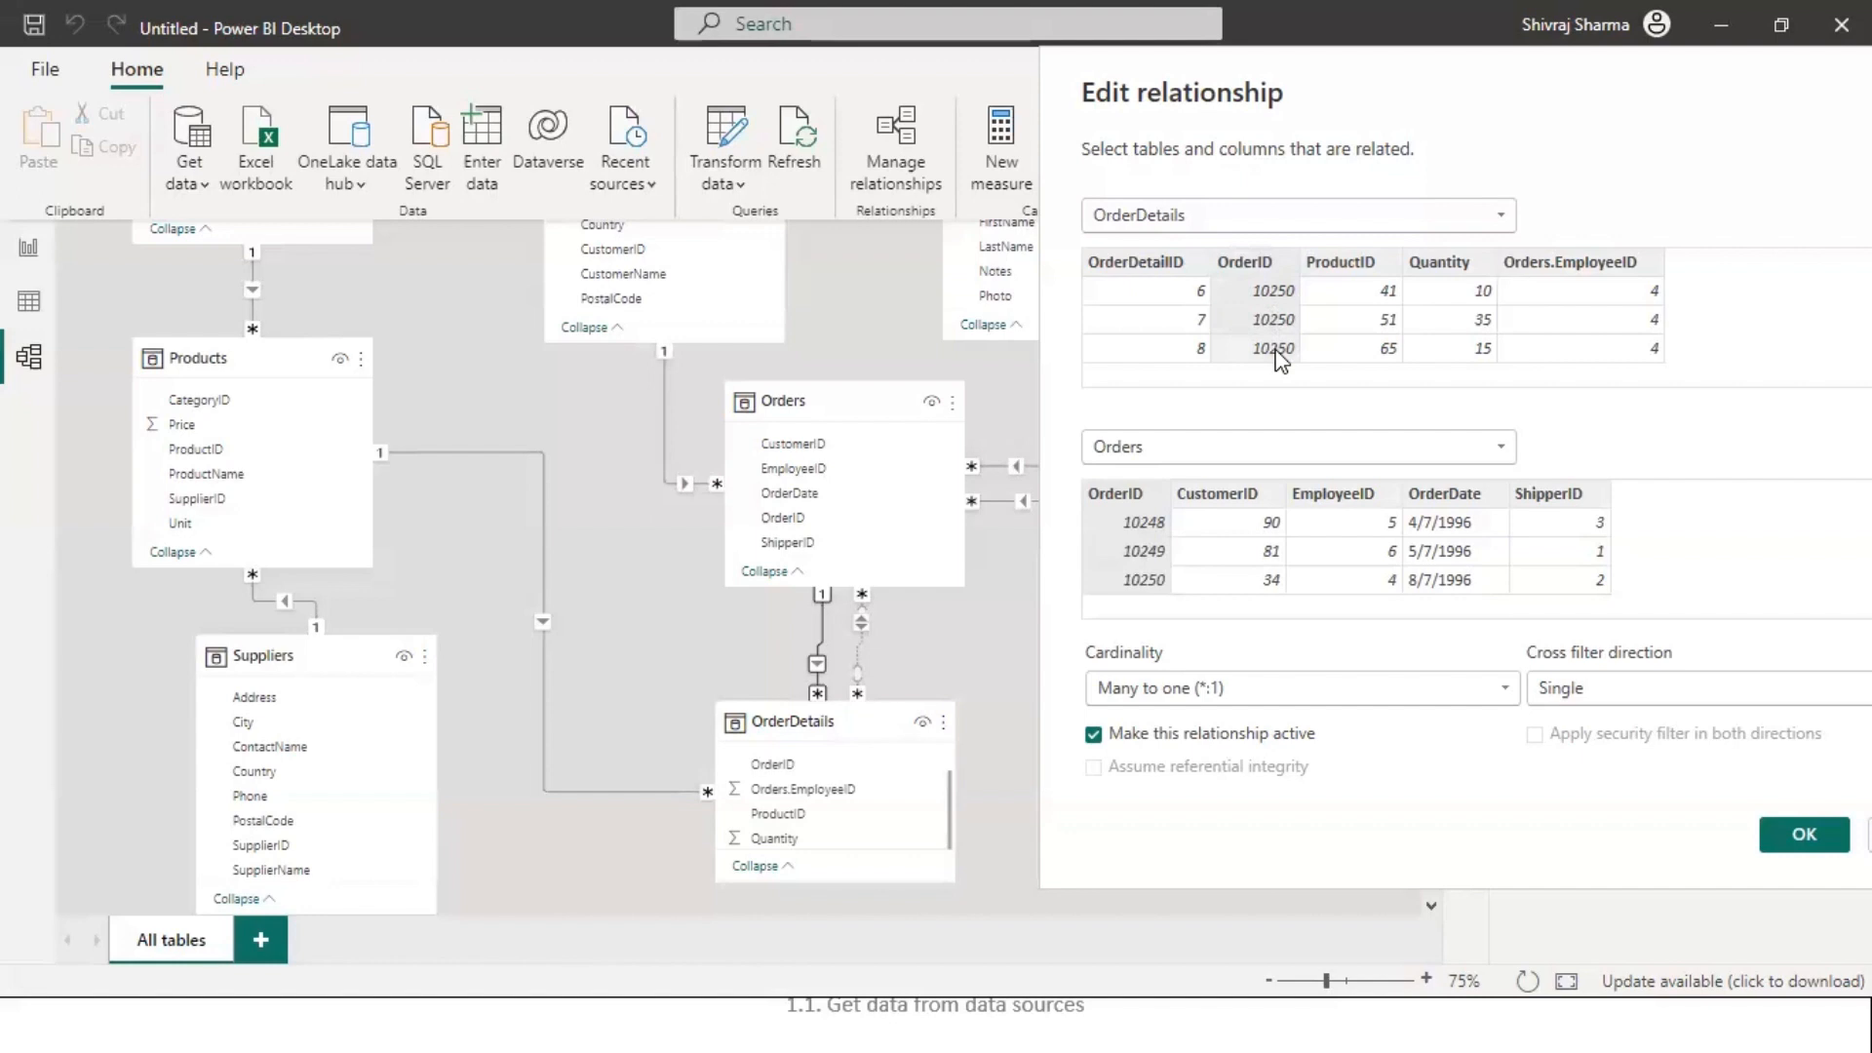
pyautogui.click(1154, 585)
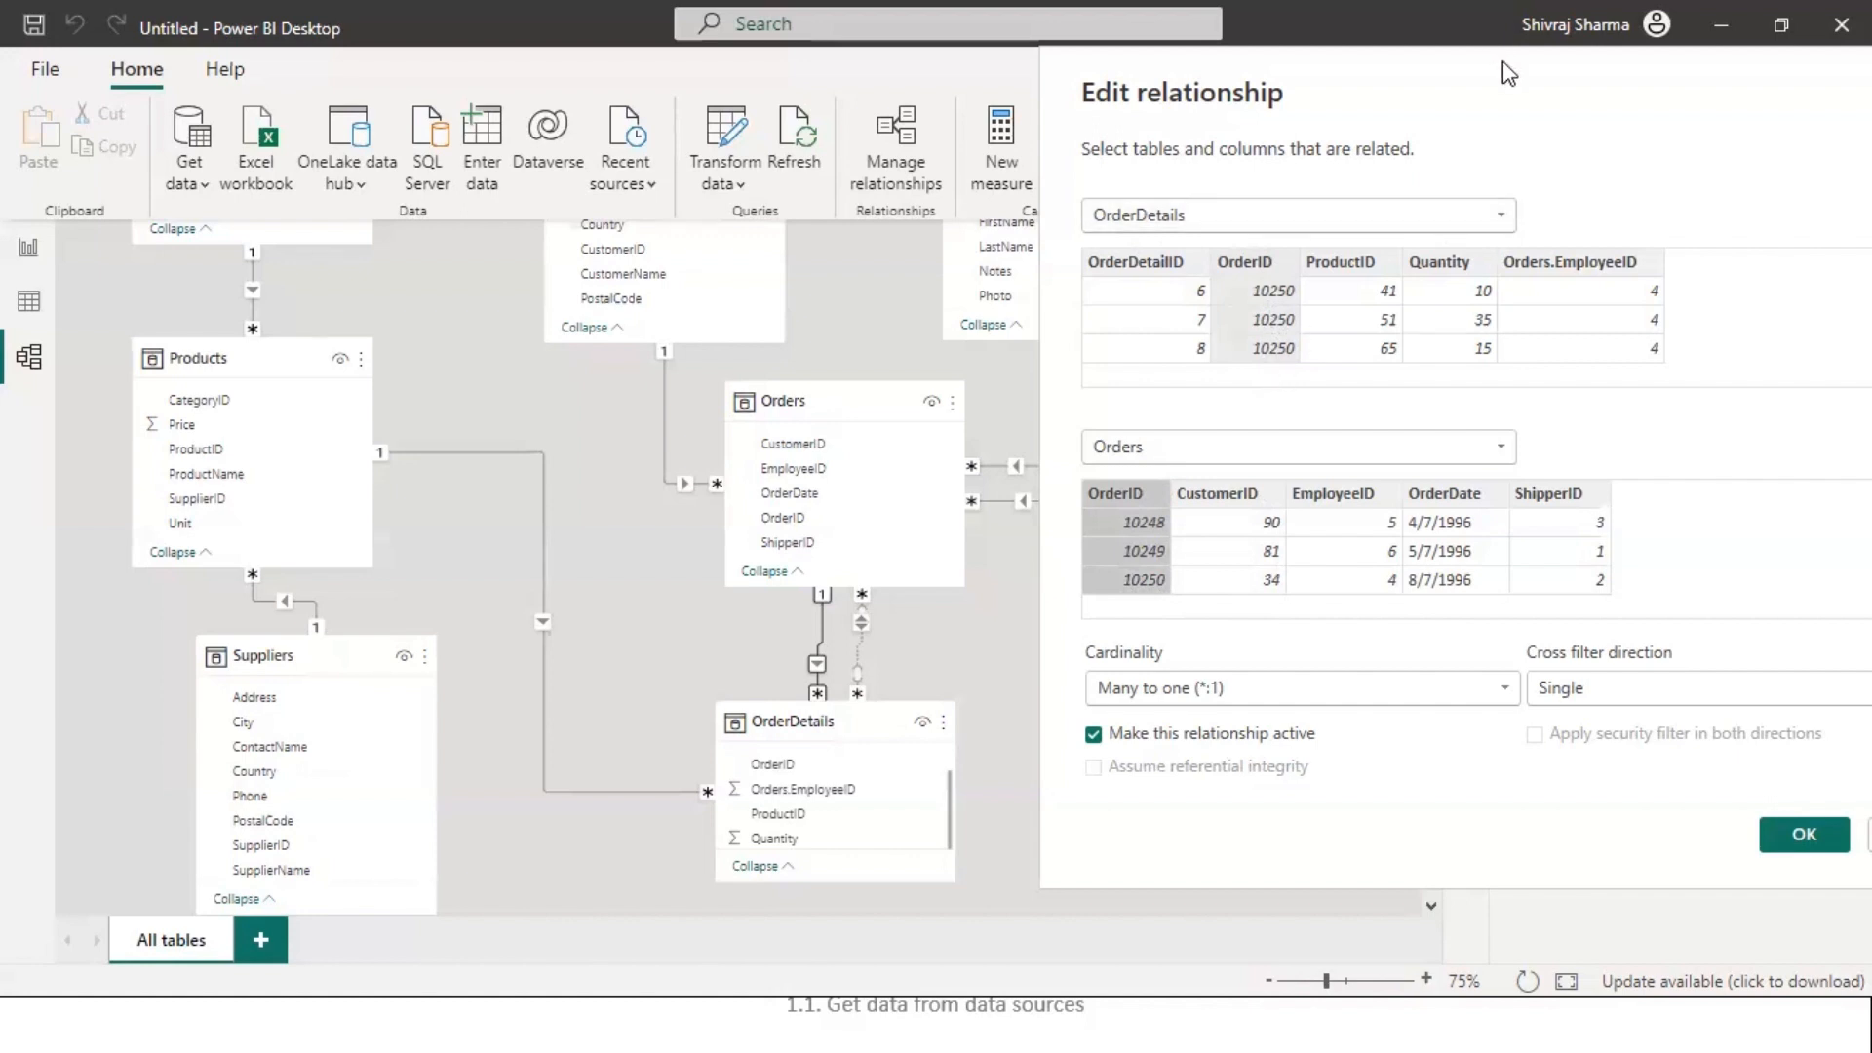
pyautogui.moveTo(1490, 61); pyautogui.dragTo(1278, 45)
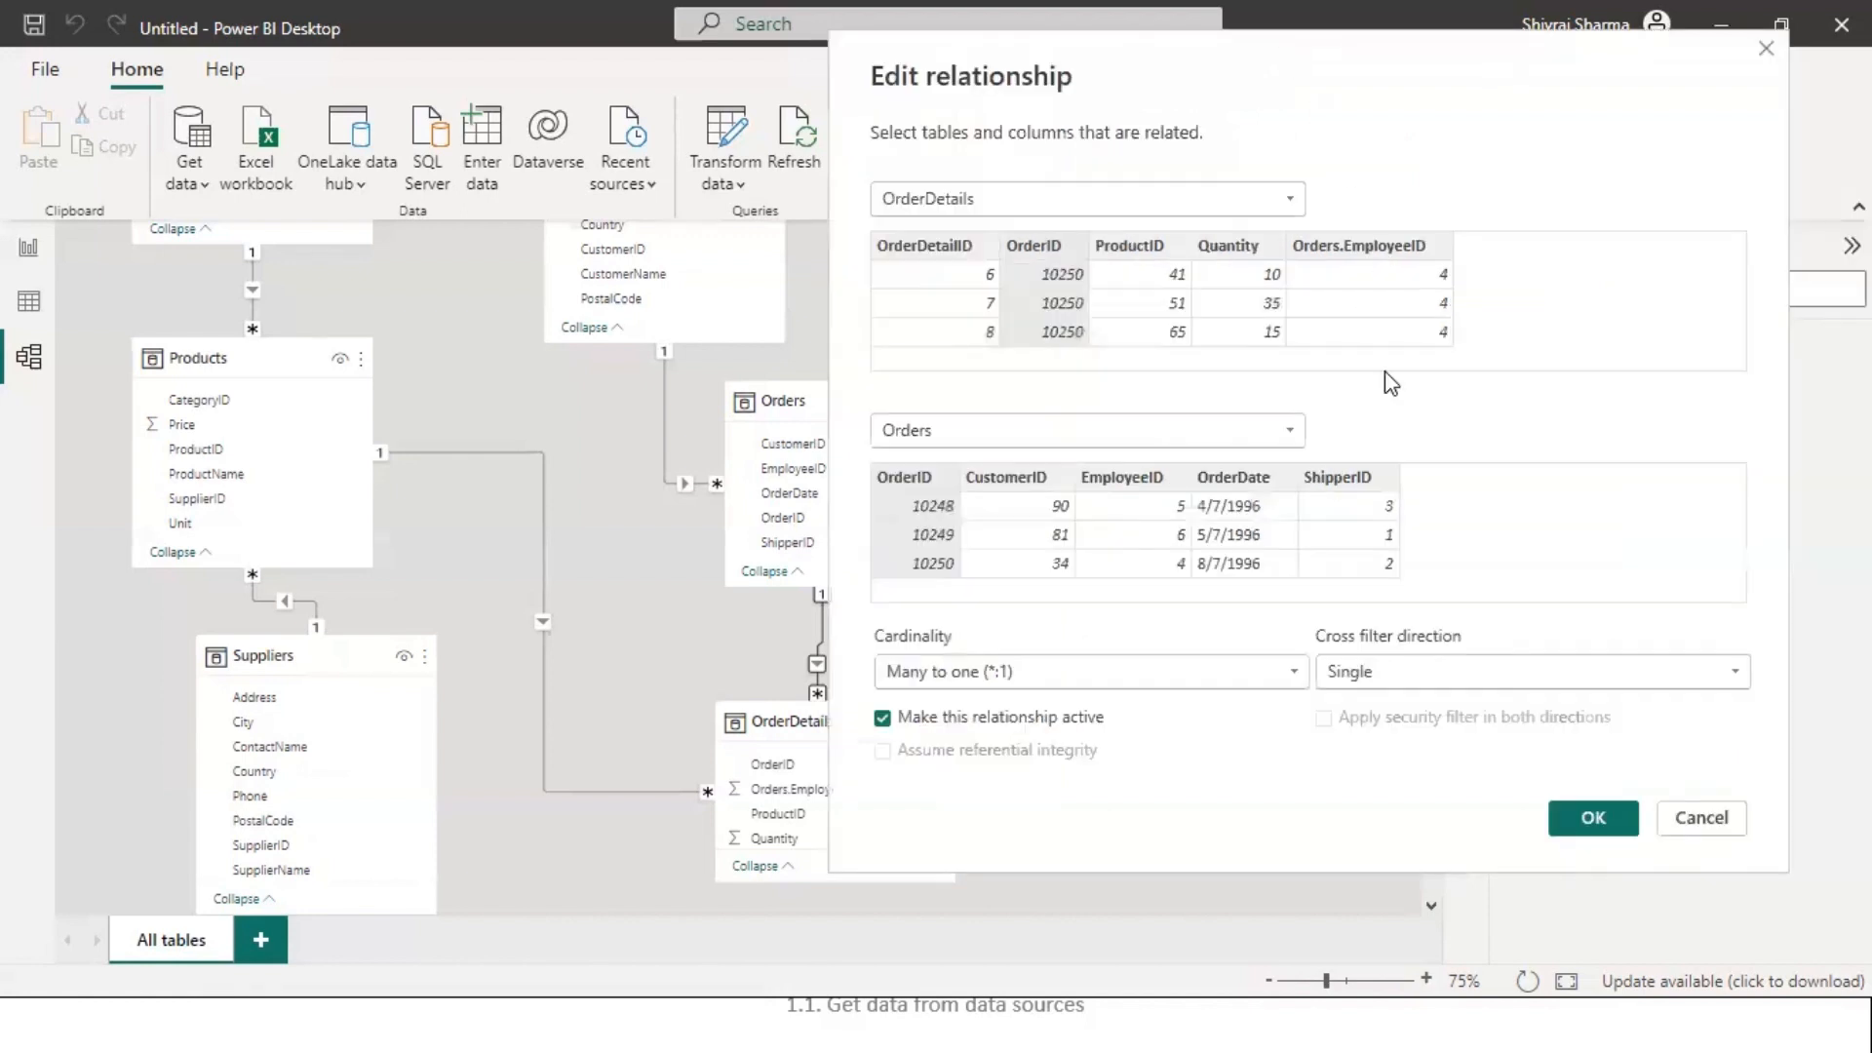
# - Try the cross filter direction Both on the OrderID relationship and set it back to Single
pyautogui.click(1736, 672)
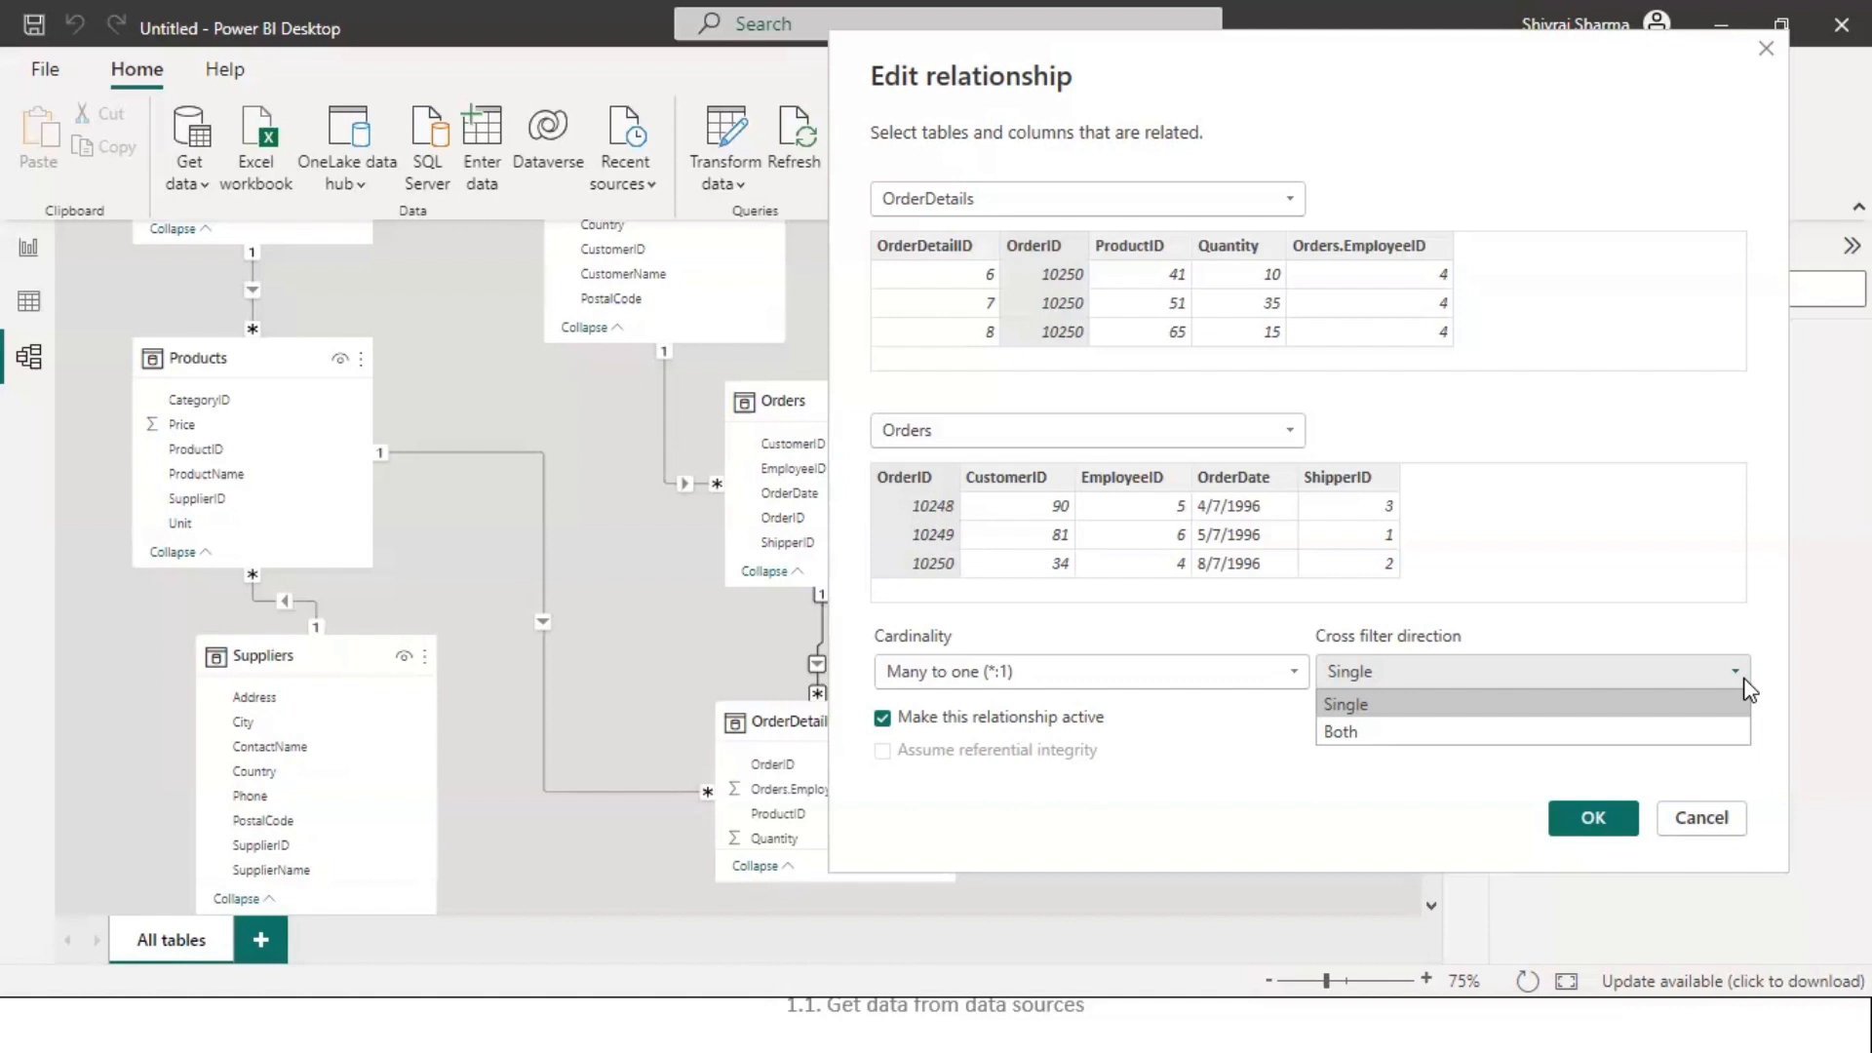
pyautogui.click(1344, 732)
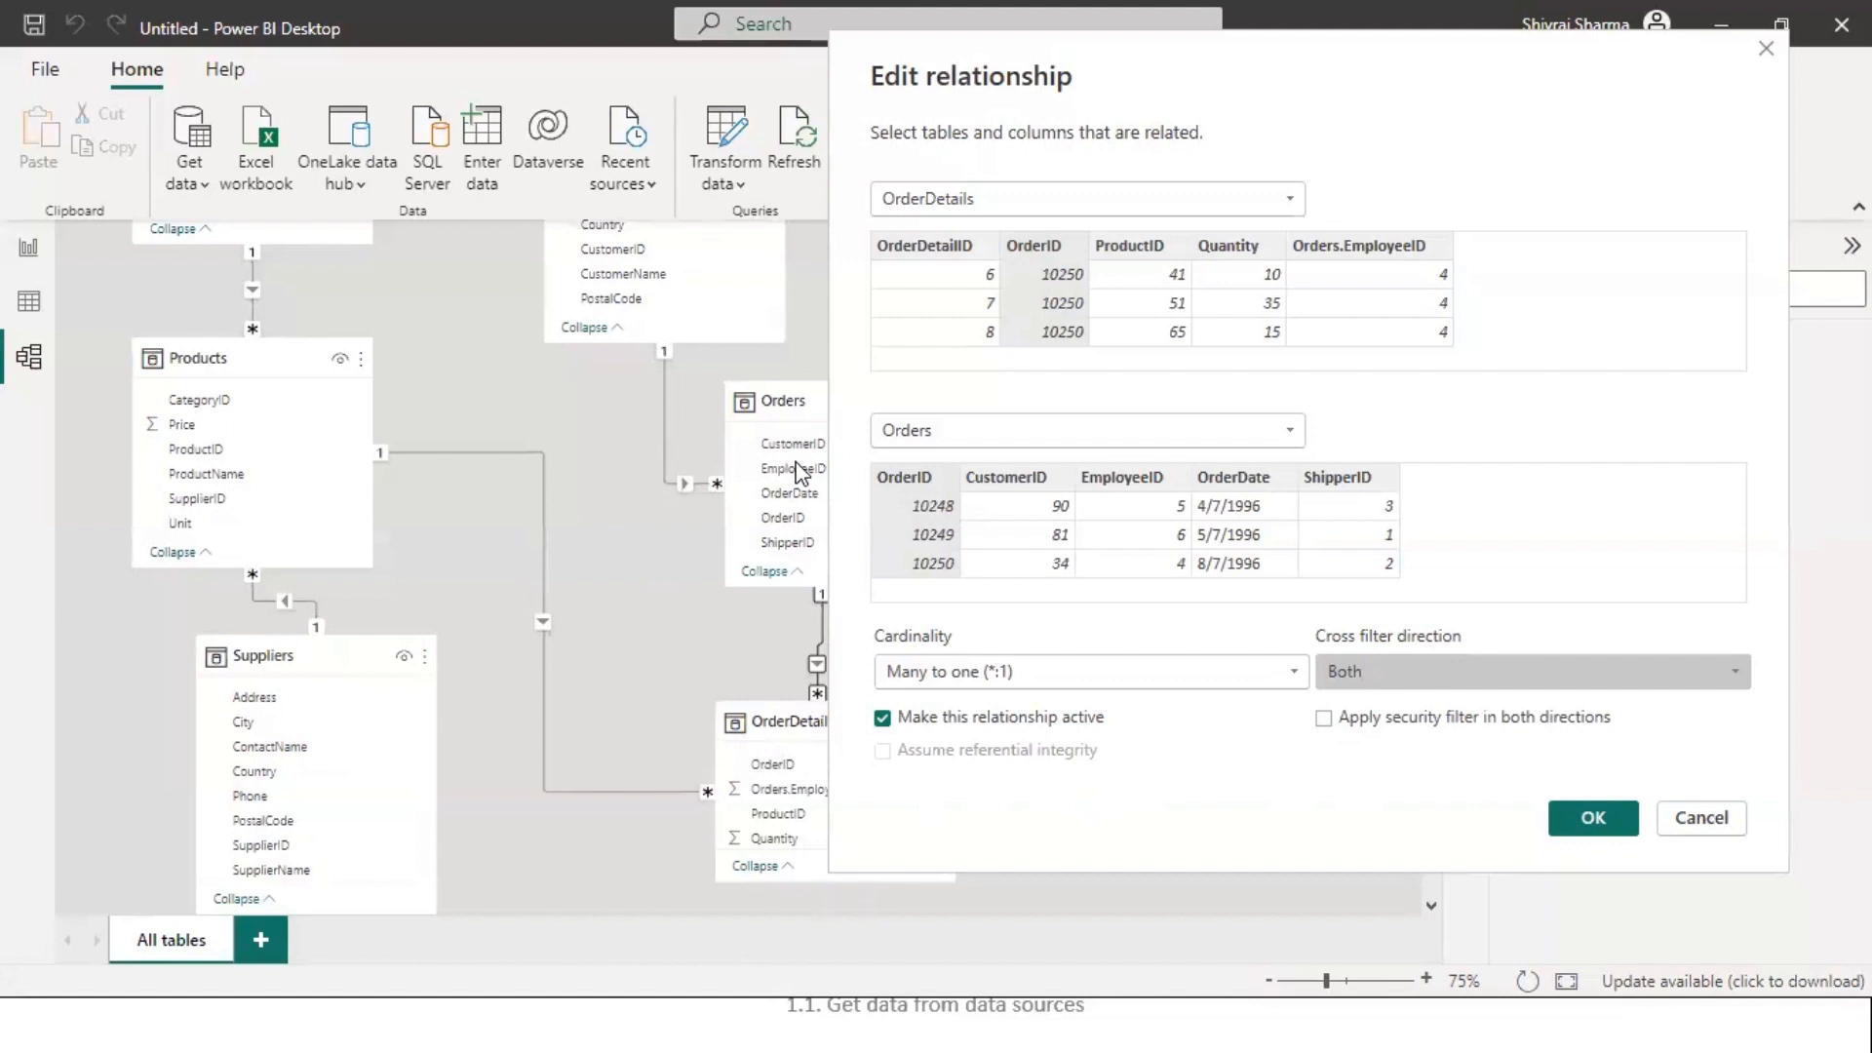
pyautogui.click(1476, 670)
pyautogui.click(1344, 702)
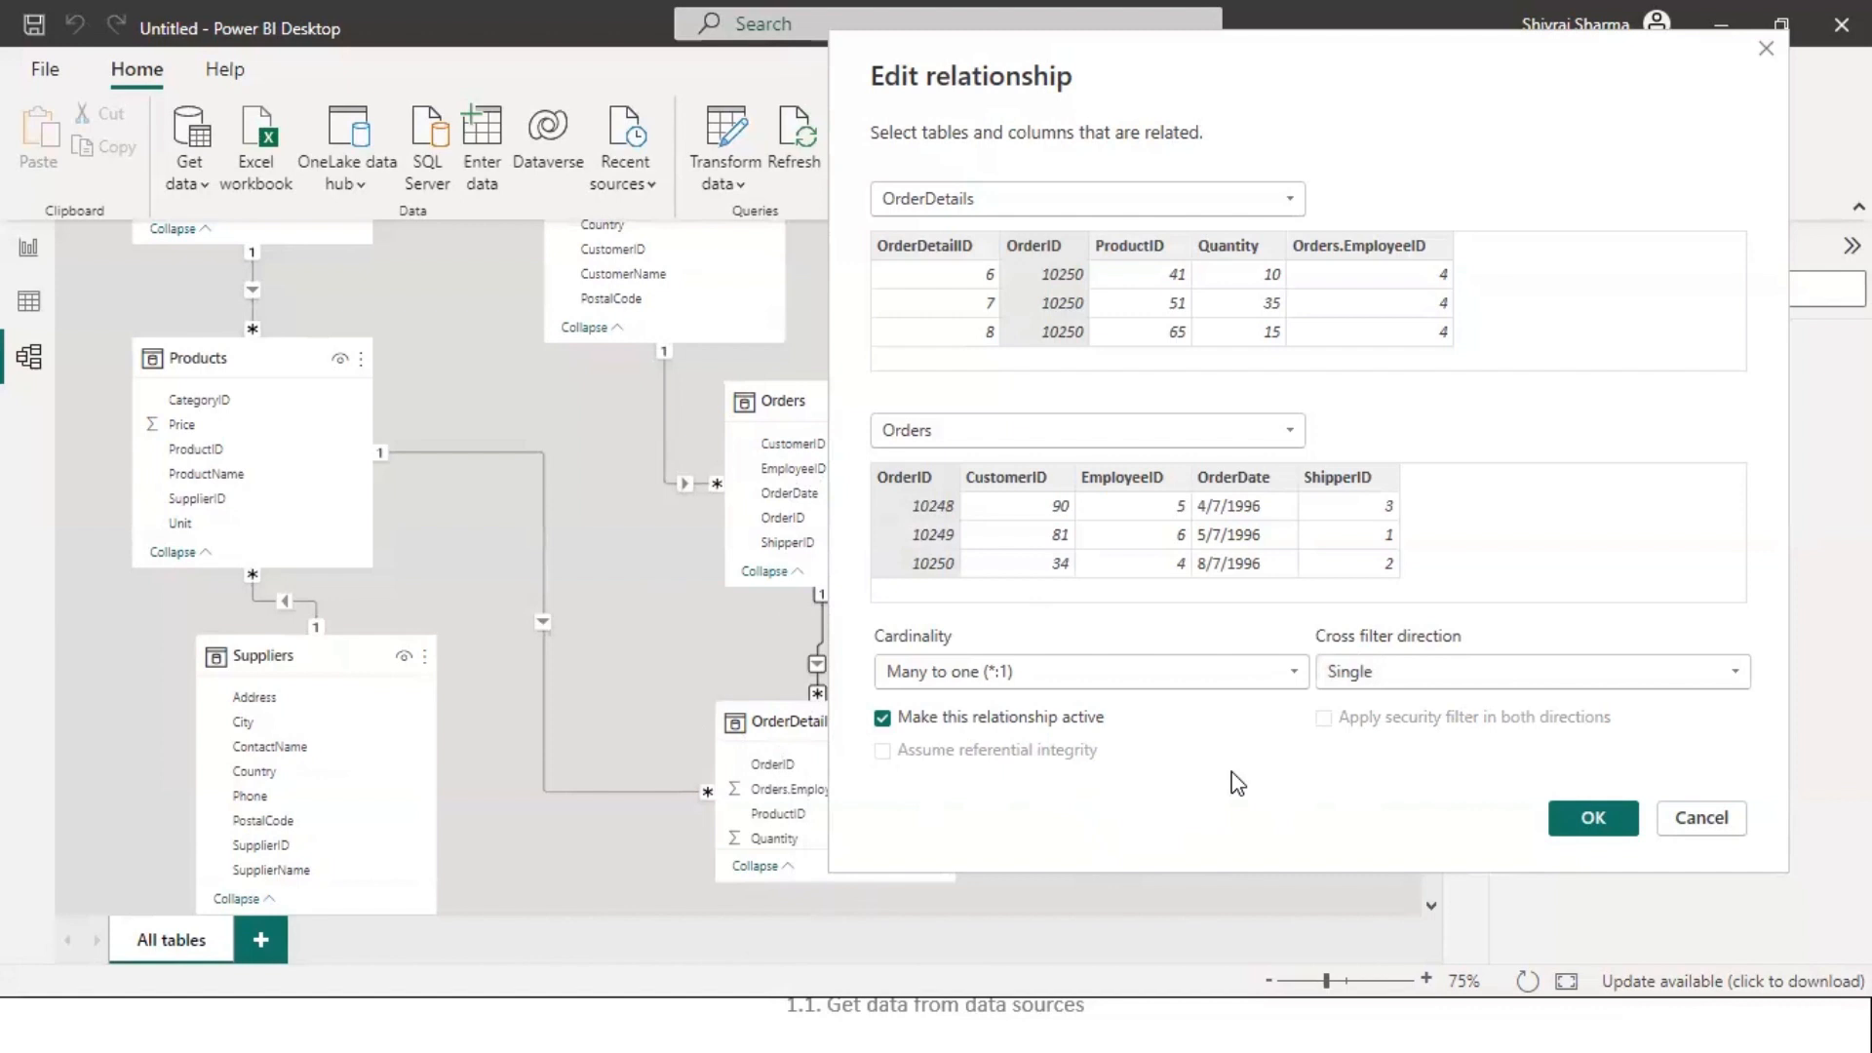
# - Compare the OrderID values in OrderDetails and Orders against the cardinality options offered for their relationship
pyautogui.click(1279, 675)
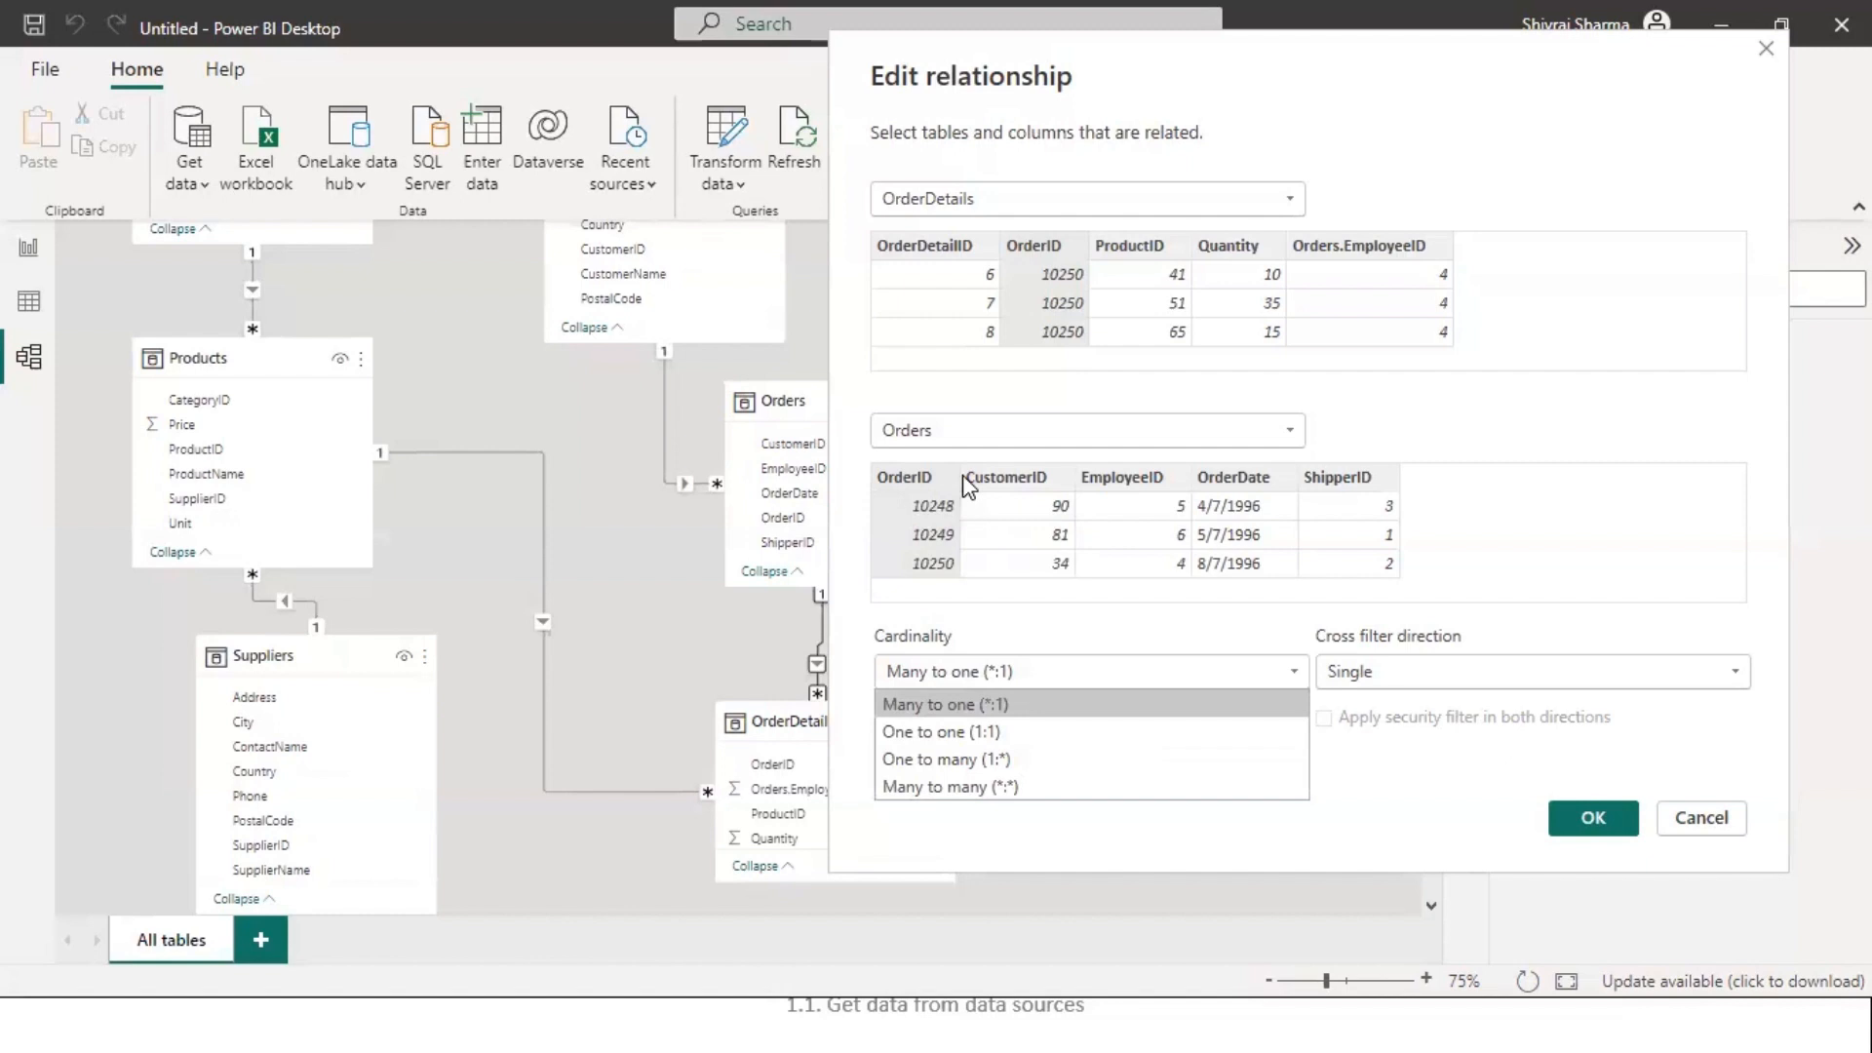
pyautogui.press('Escape')
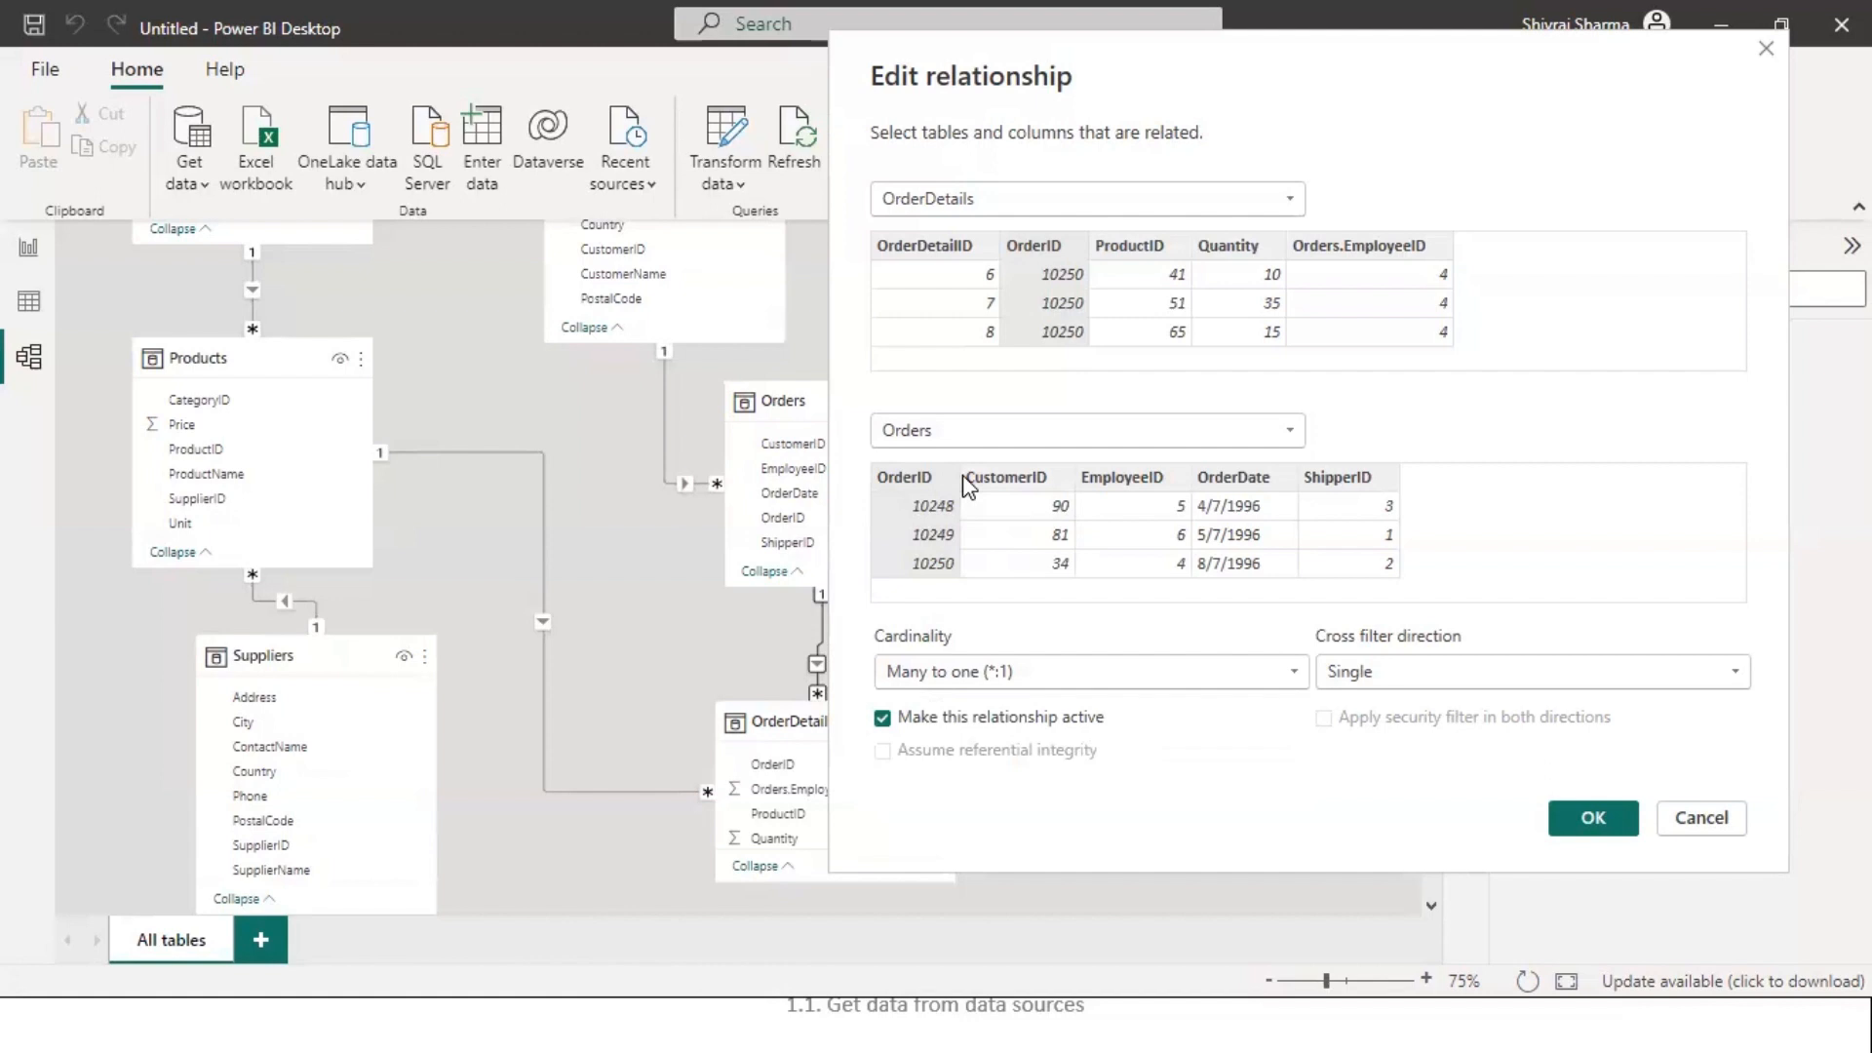
pyautogui.moveTo(972, 544)
pyautogui.mouseDown()
pyautogui.moveTo(968, 559)
pyautogui.moveTo(922, 476)
pyautogui.moveTo(880, 512)
pyautogui.moveTo(941, 580)
pyautogui.moveTo(973, 558)
pyautogui.mouseUp()
pyautogui.moveTo(1110, 300)
pyautogui.mouseDown()
pyautogui.moveTo(1096, 258)
pyautogui.moveTo(1021, 272)
pyautogui.moveTo(1072, 346)
pyautogui.moveTo(1096, 293)
pyautogui.mouseUp()
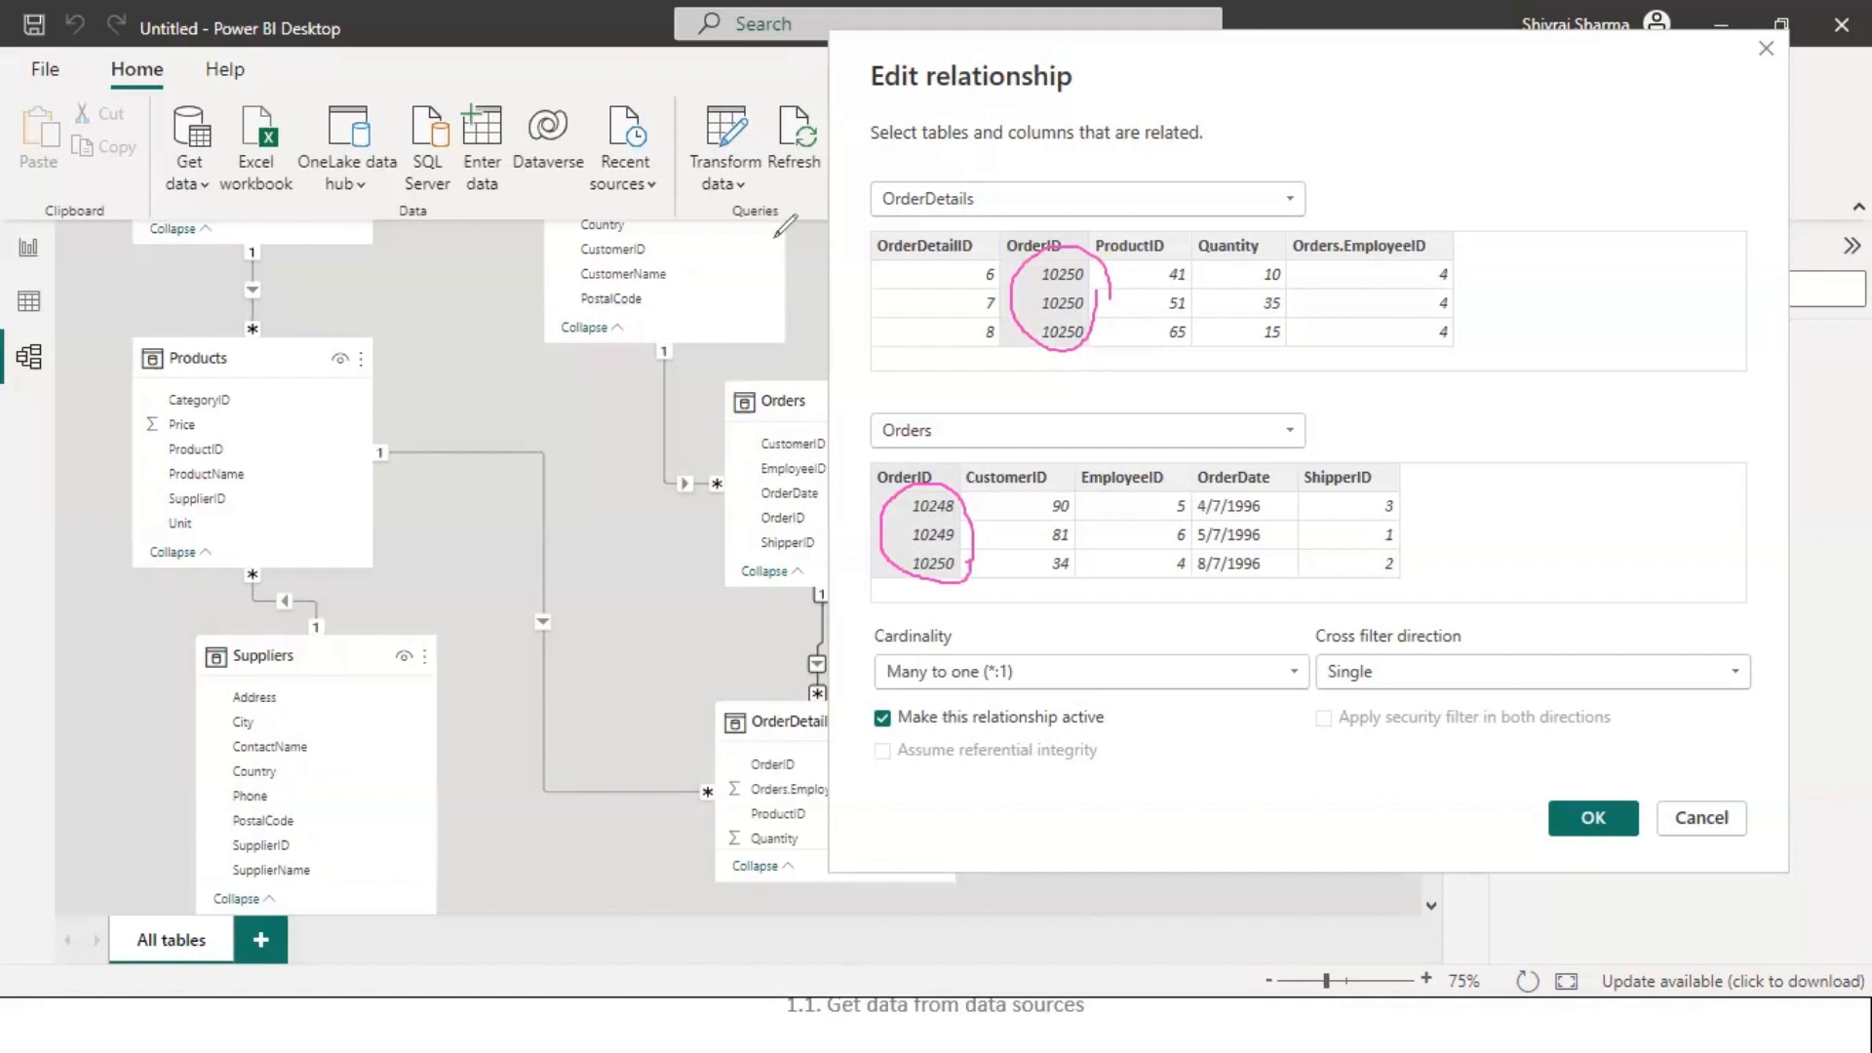
pyautogui.click(1197, 673)
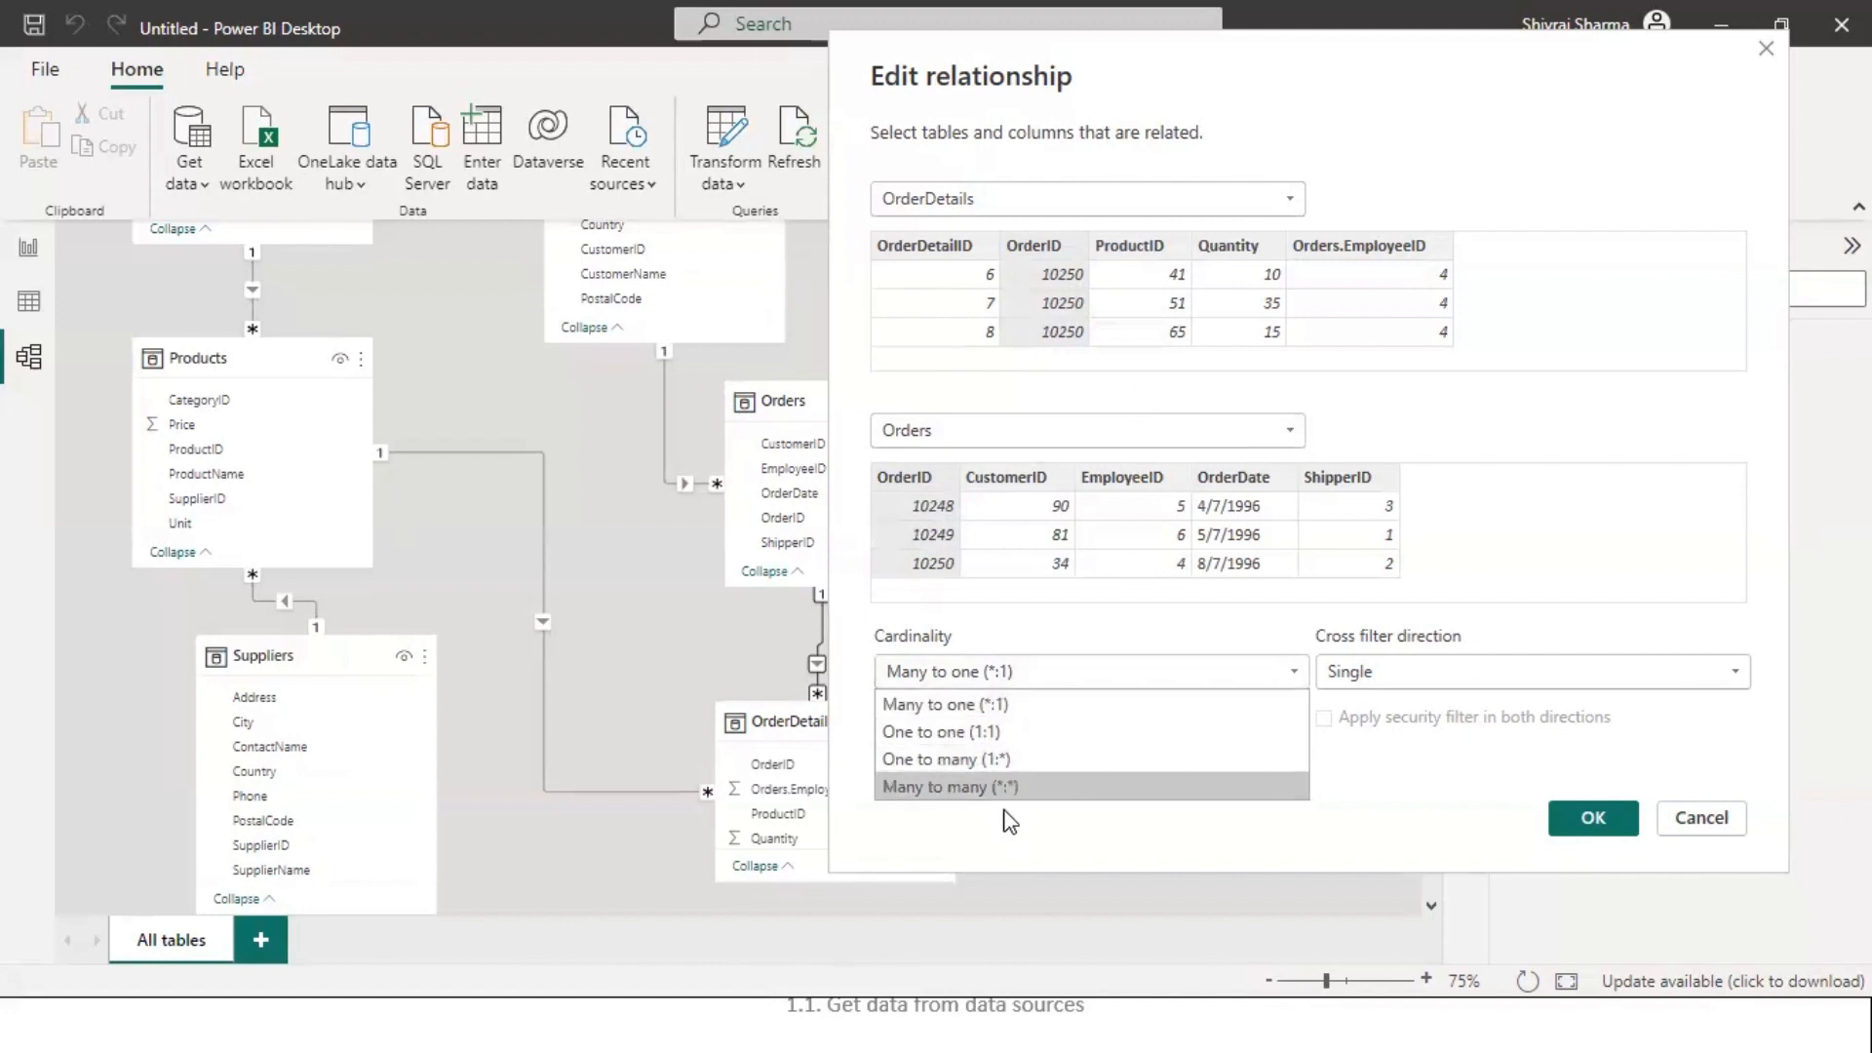
pyautogui.click(1089, 849)
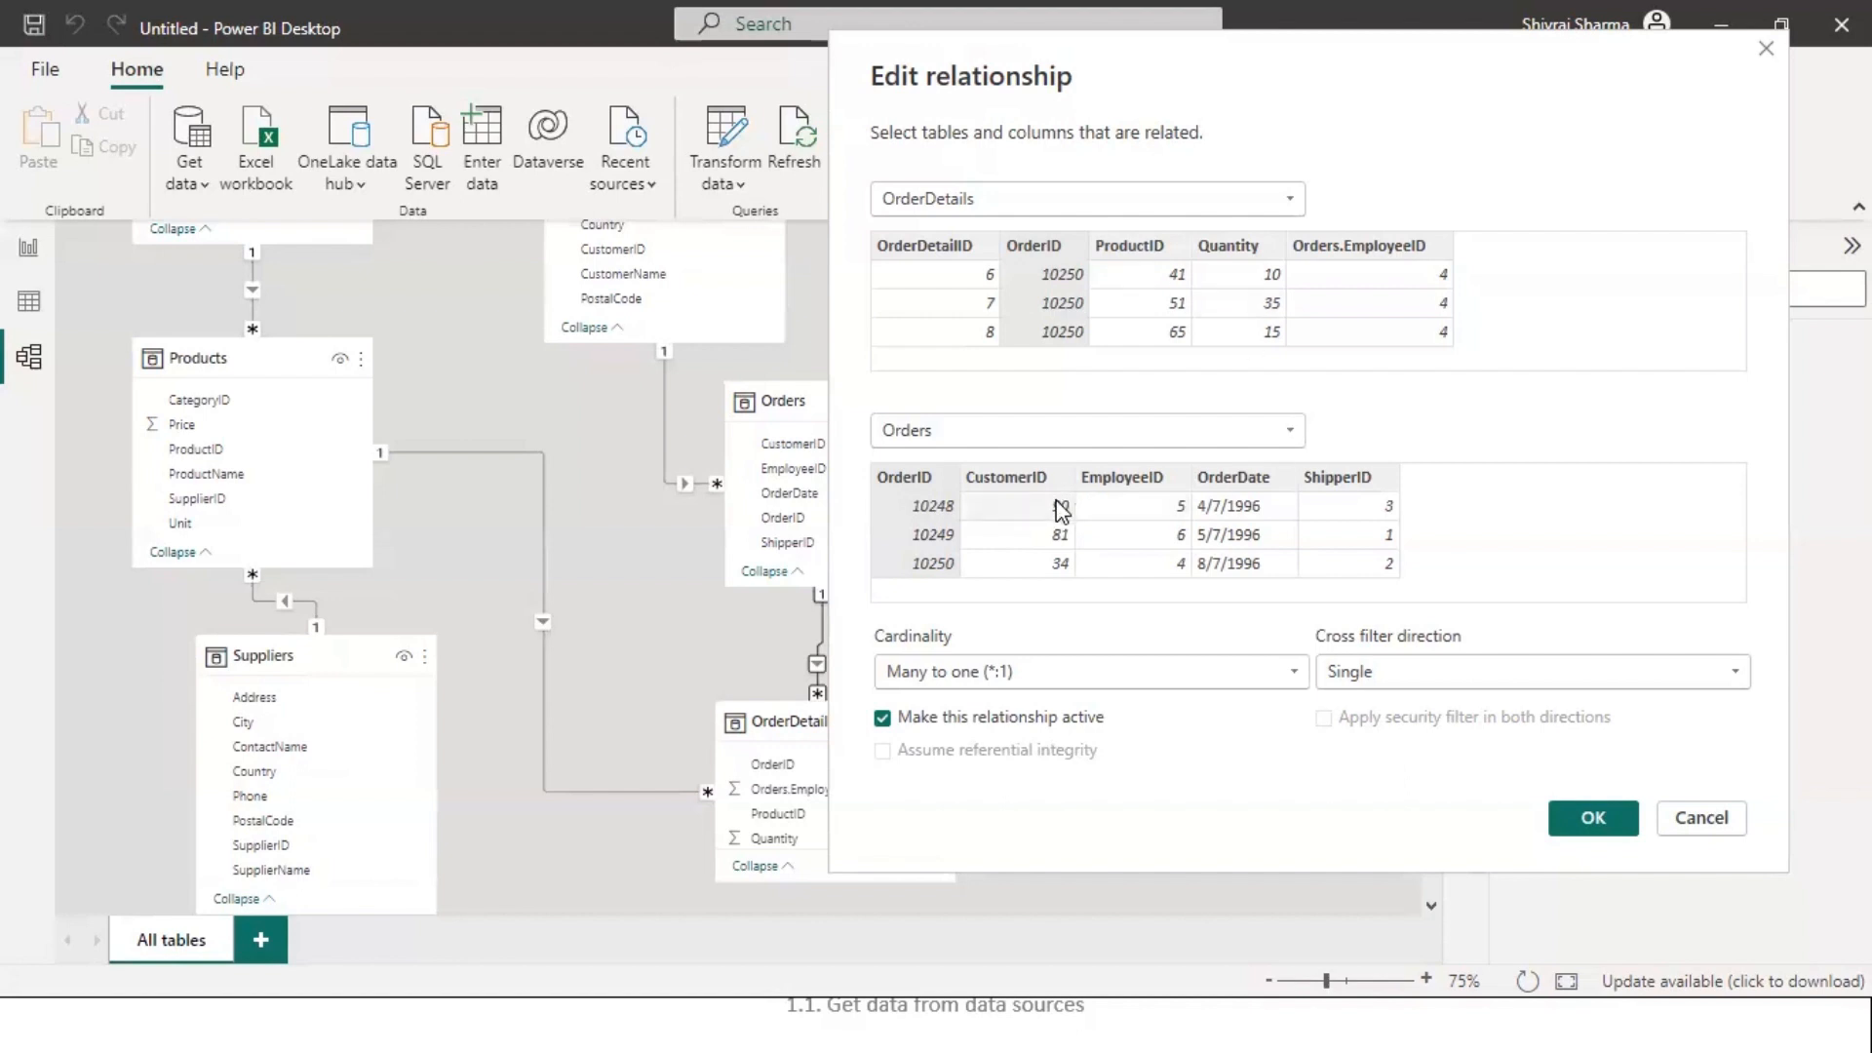
# - Inspect the OrderID values in the Orders preview of the relationship editor and close it without changes
pyautogui.click(938, 511)
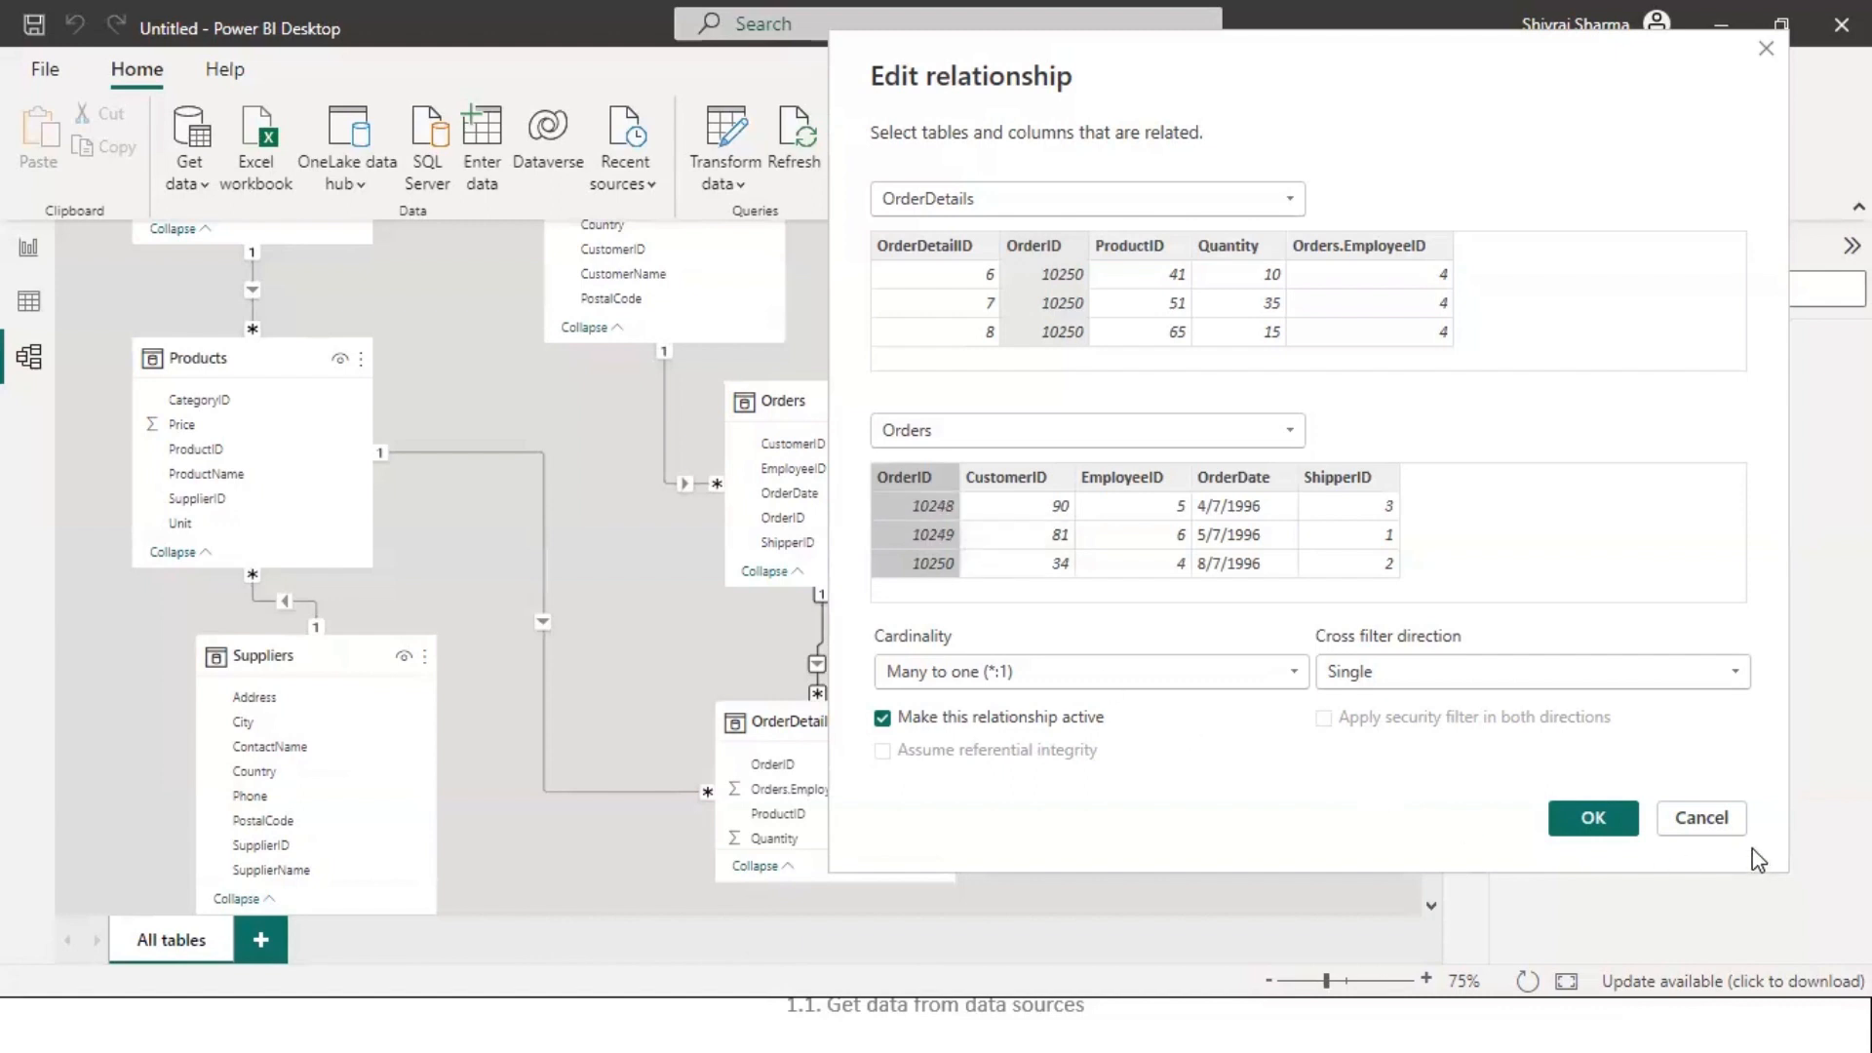
pyautogui.click(1708, 821)
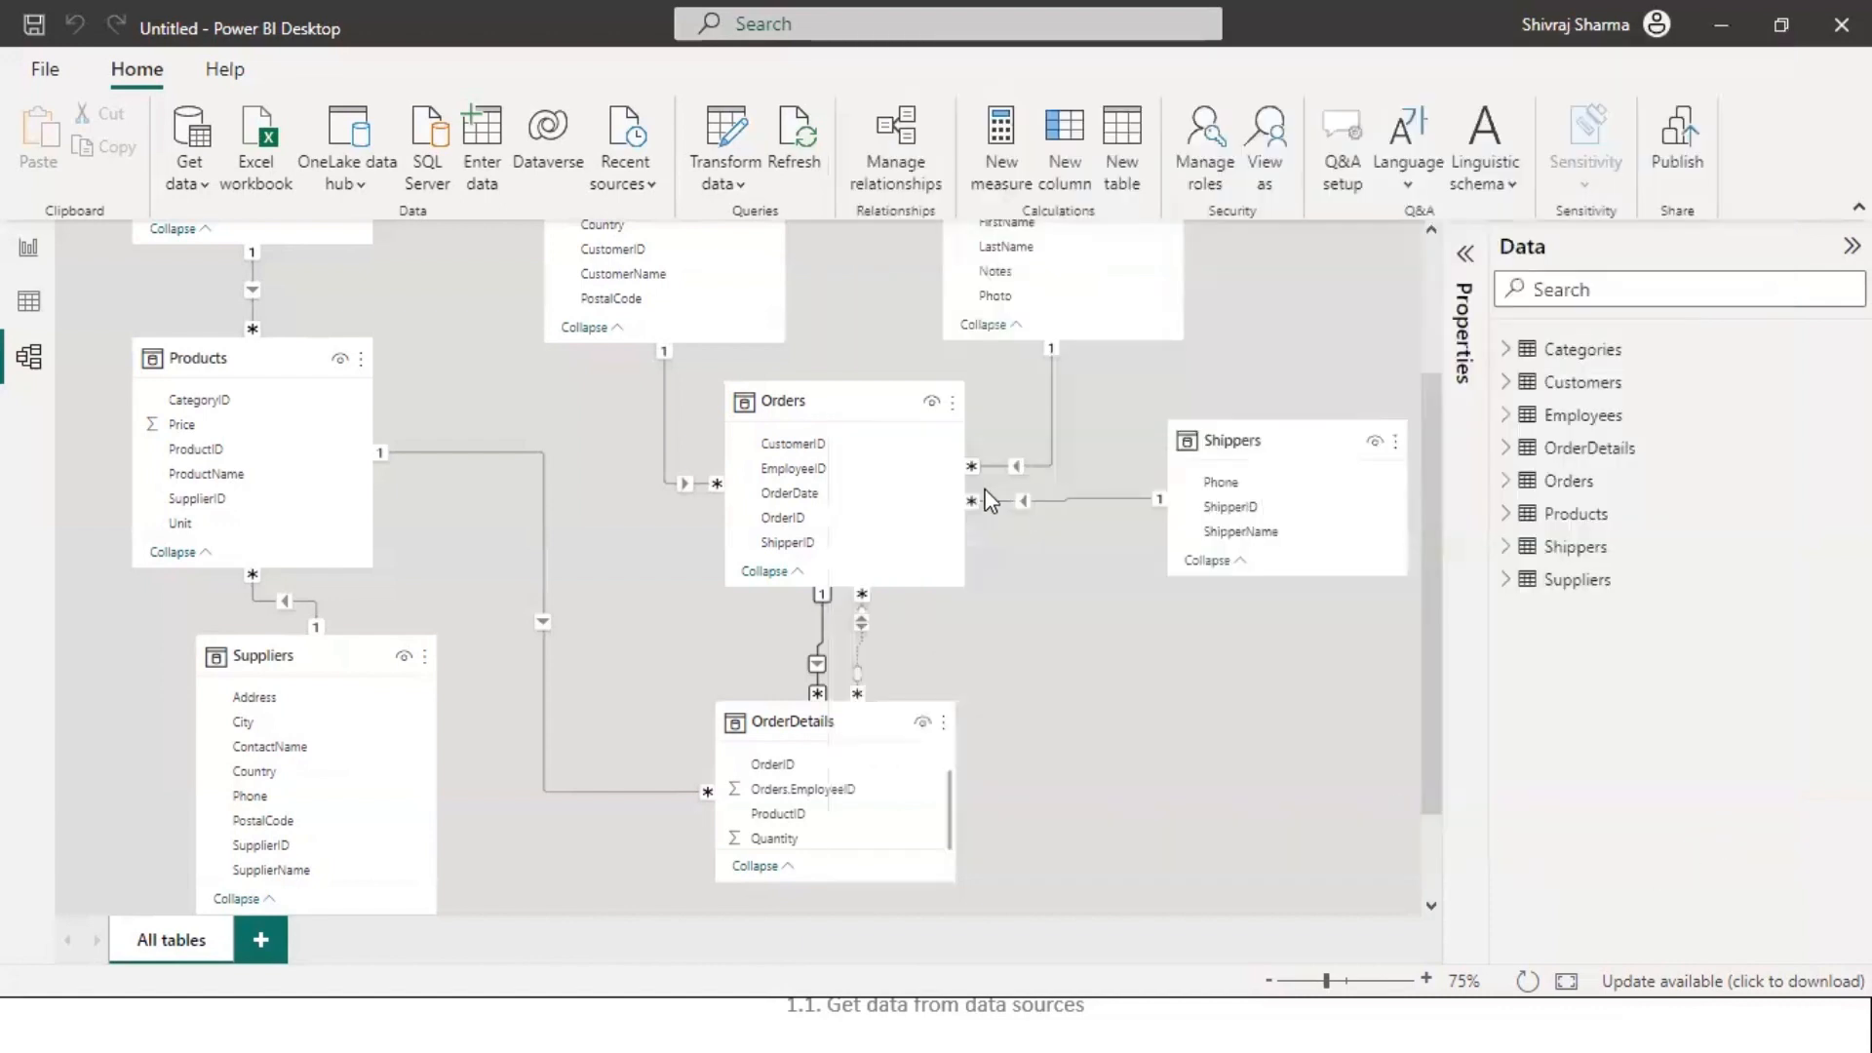
pyautogui.doubleClick(860, 661)
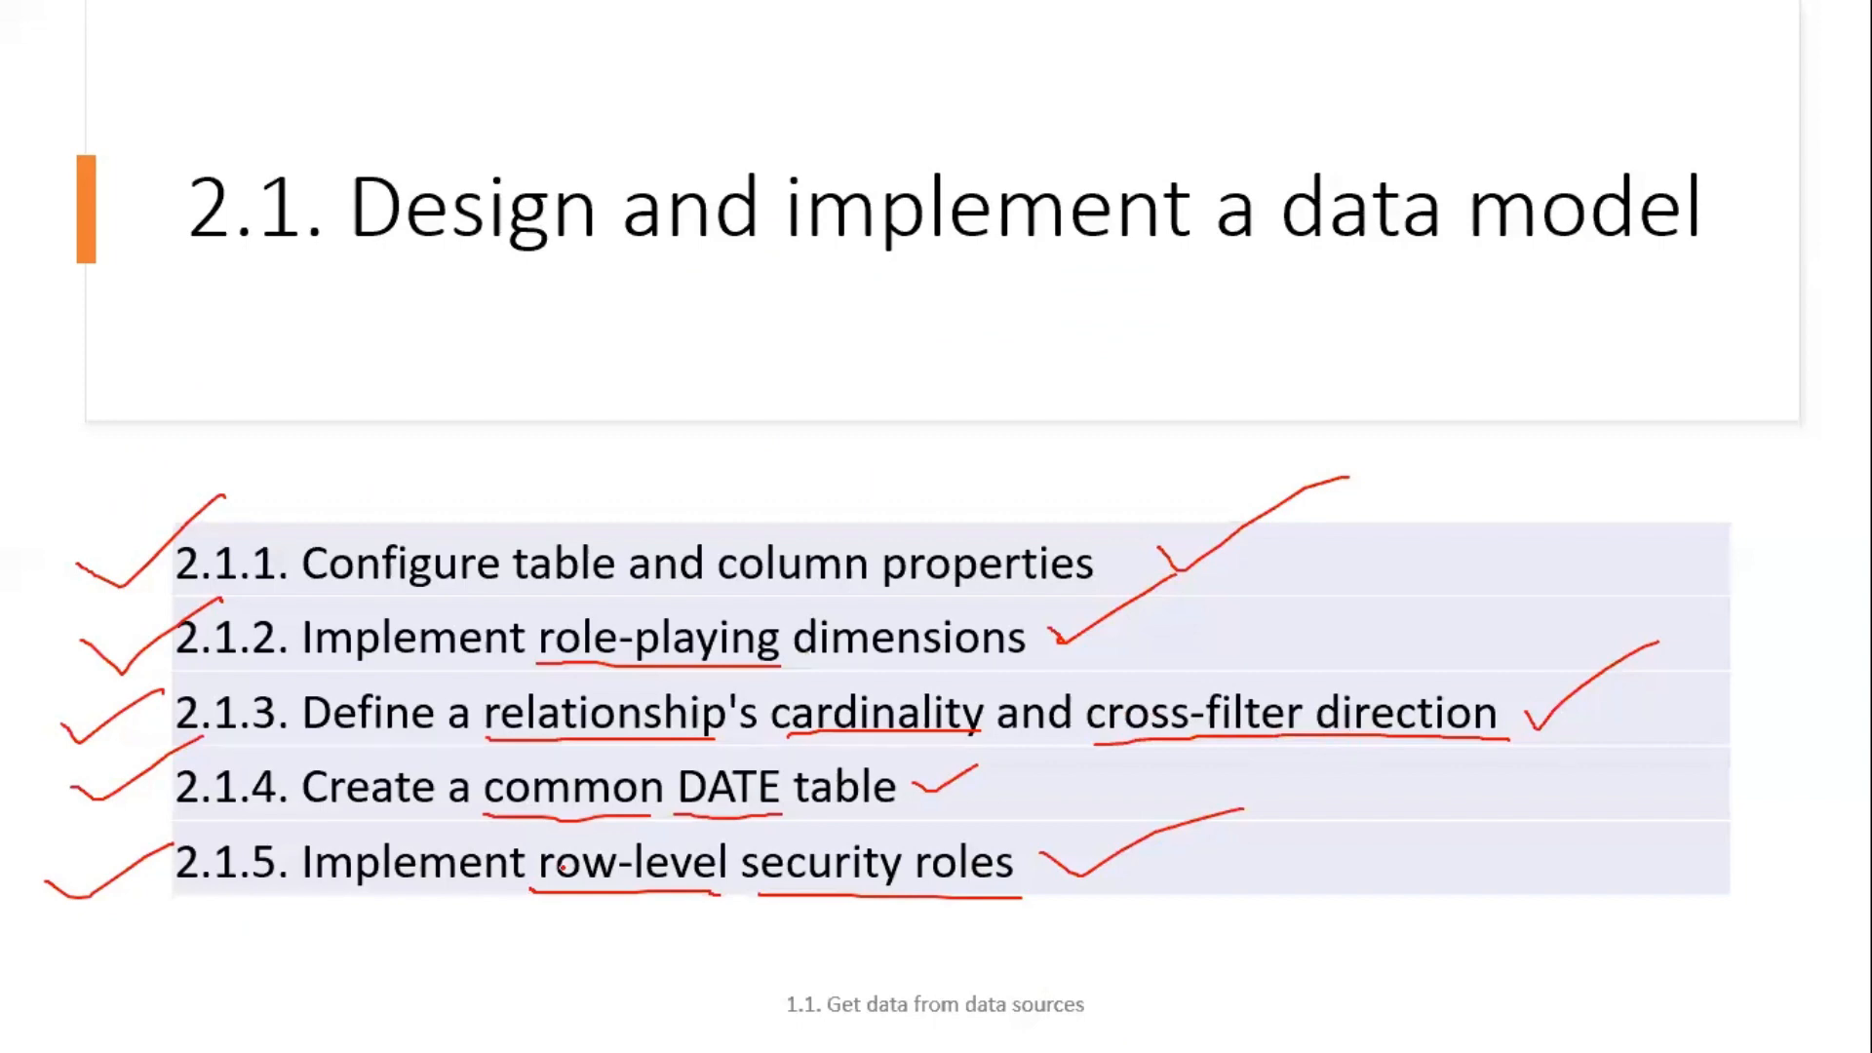
pyautogui.moveTo(301, 823); pyautogui.dragTo(939, 824)
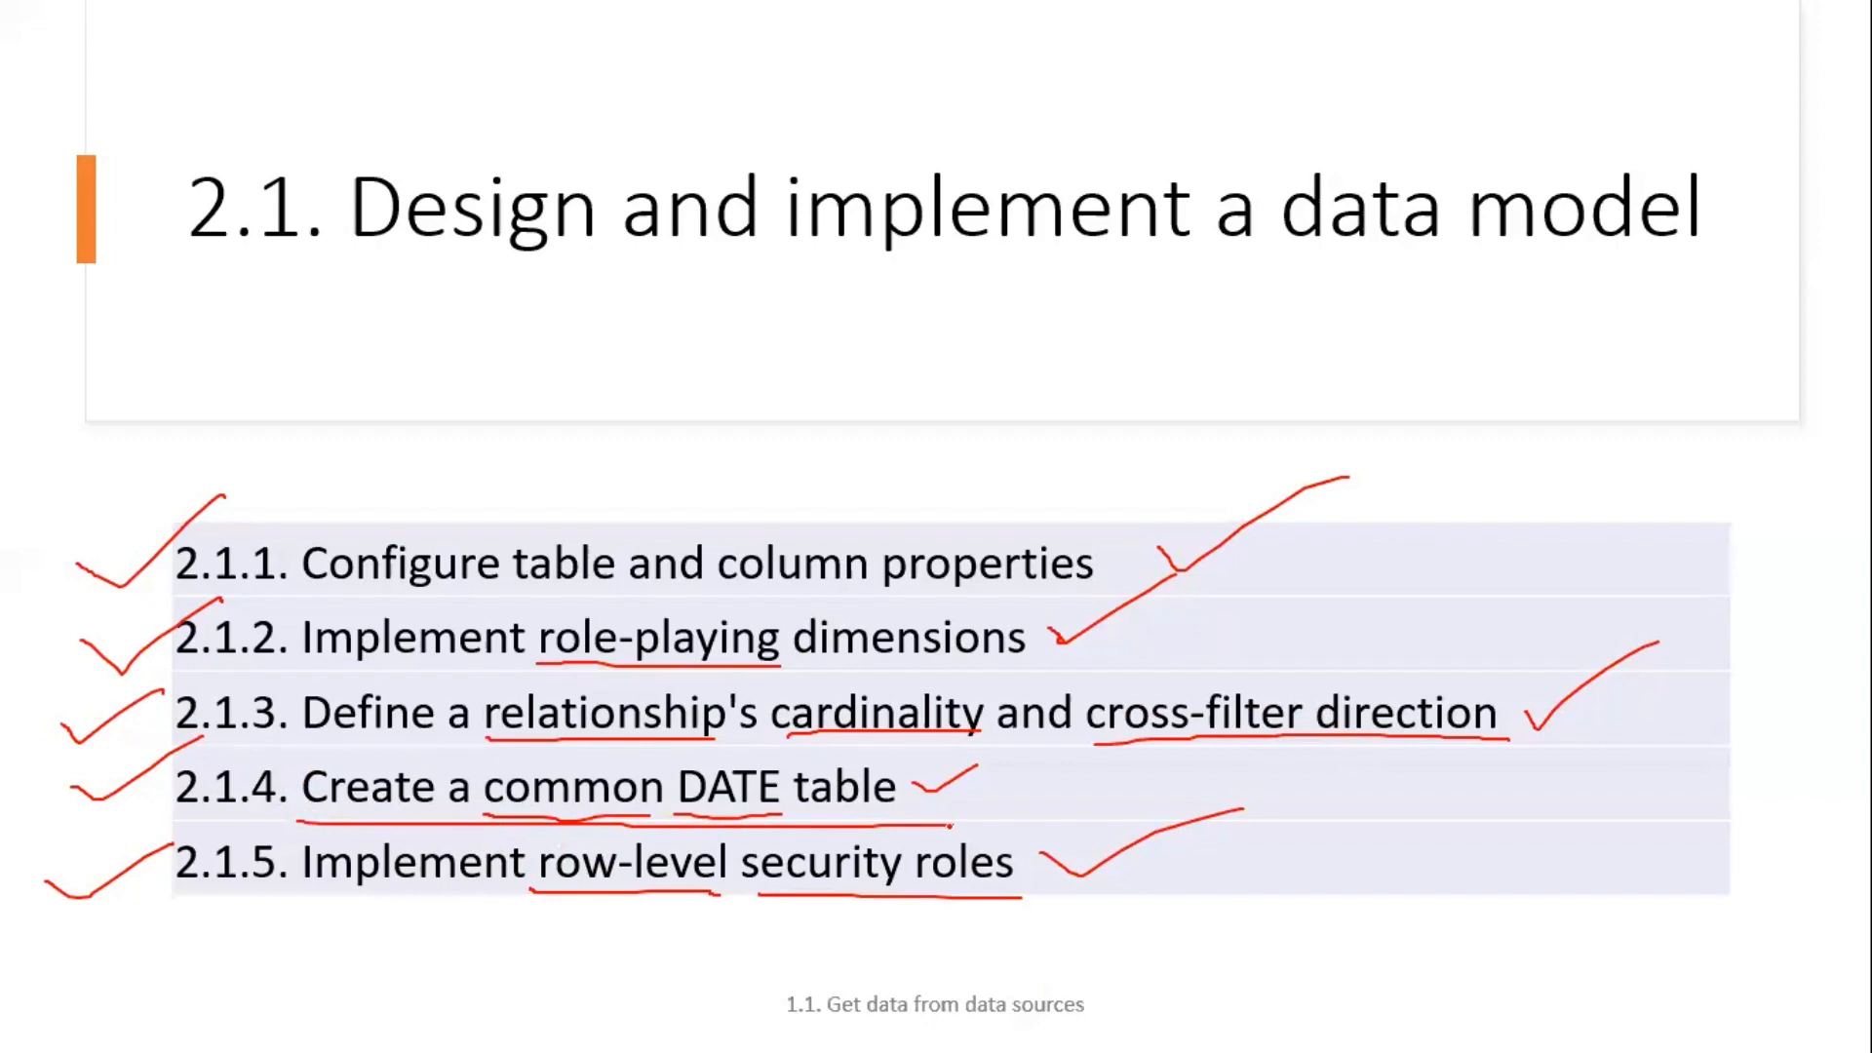
# - Switch back to Power BI Desktop, go to the report view and open the Power Query Editor
pyautogui.hotkey('alt', 'Tab')
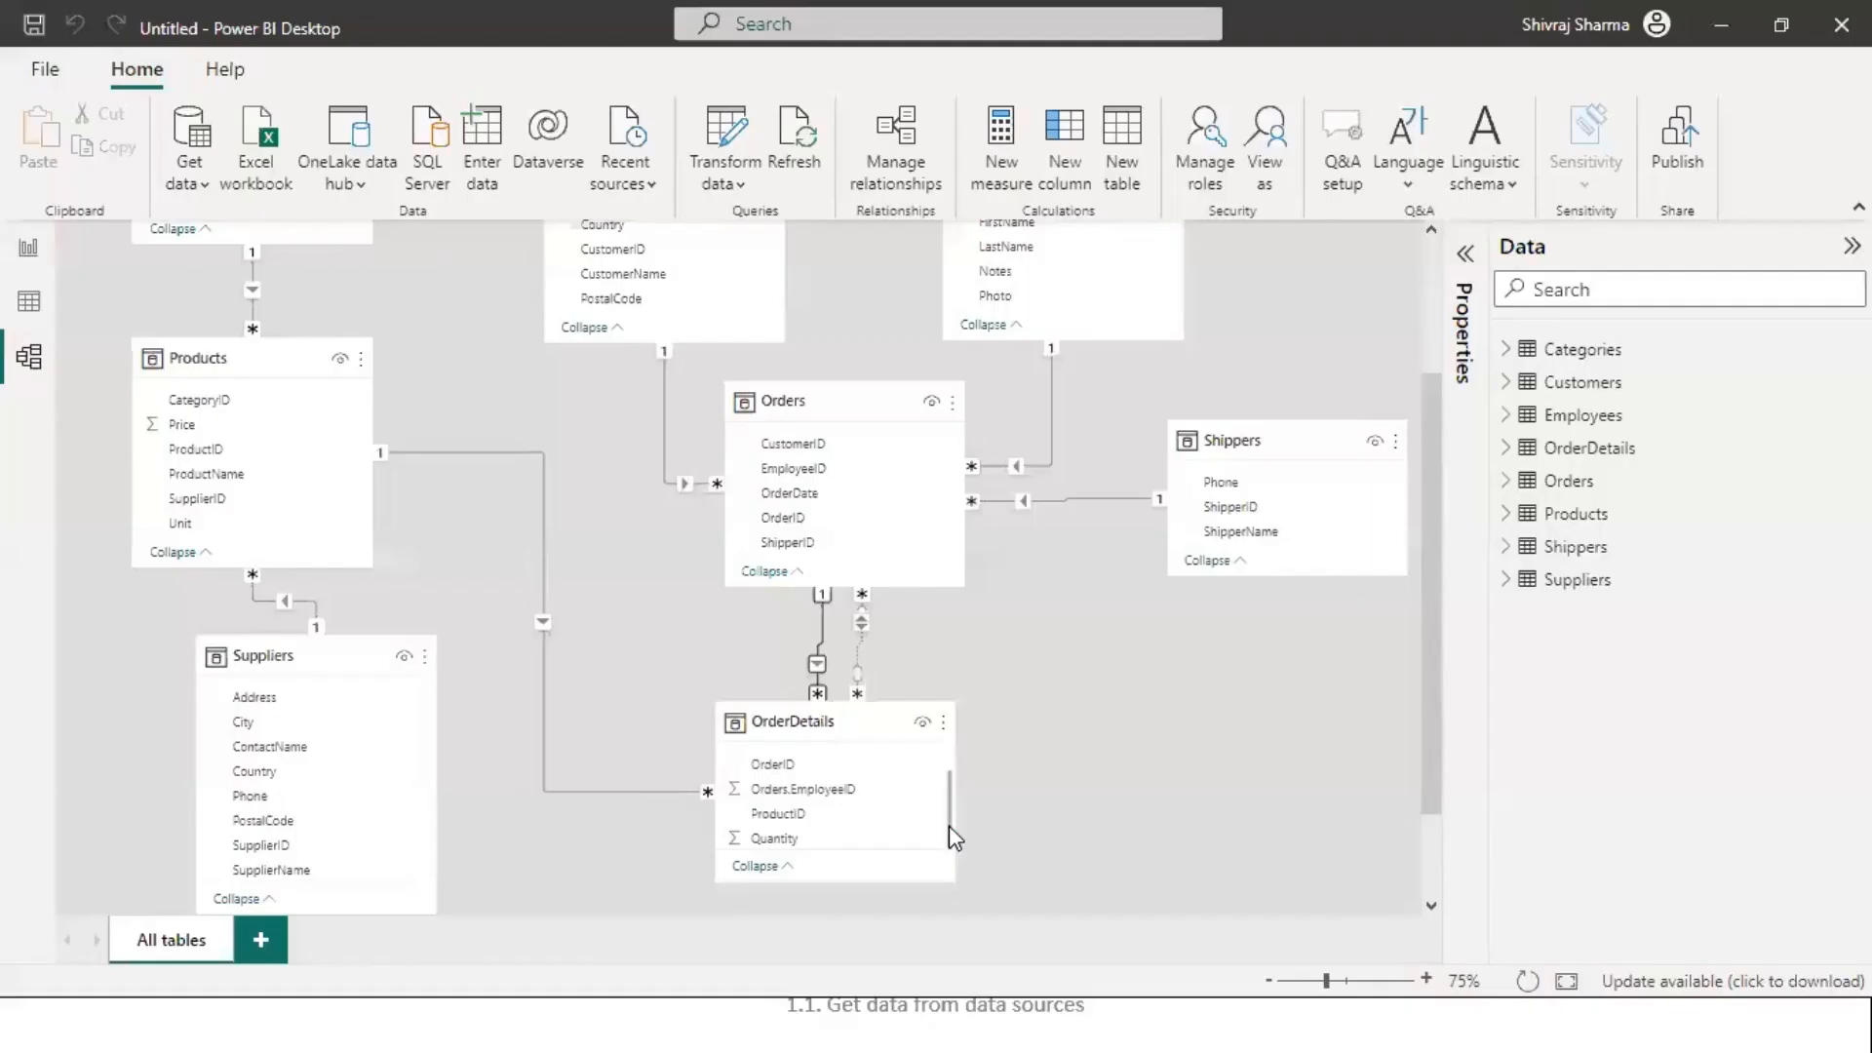
pyautogui.click(28, 247)
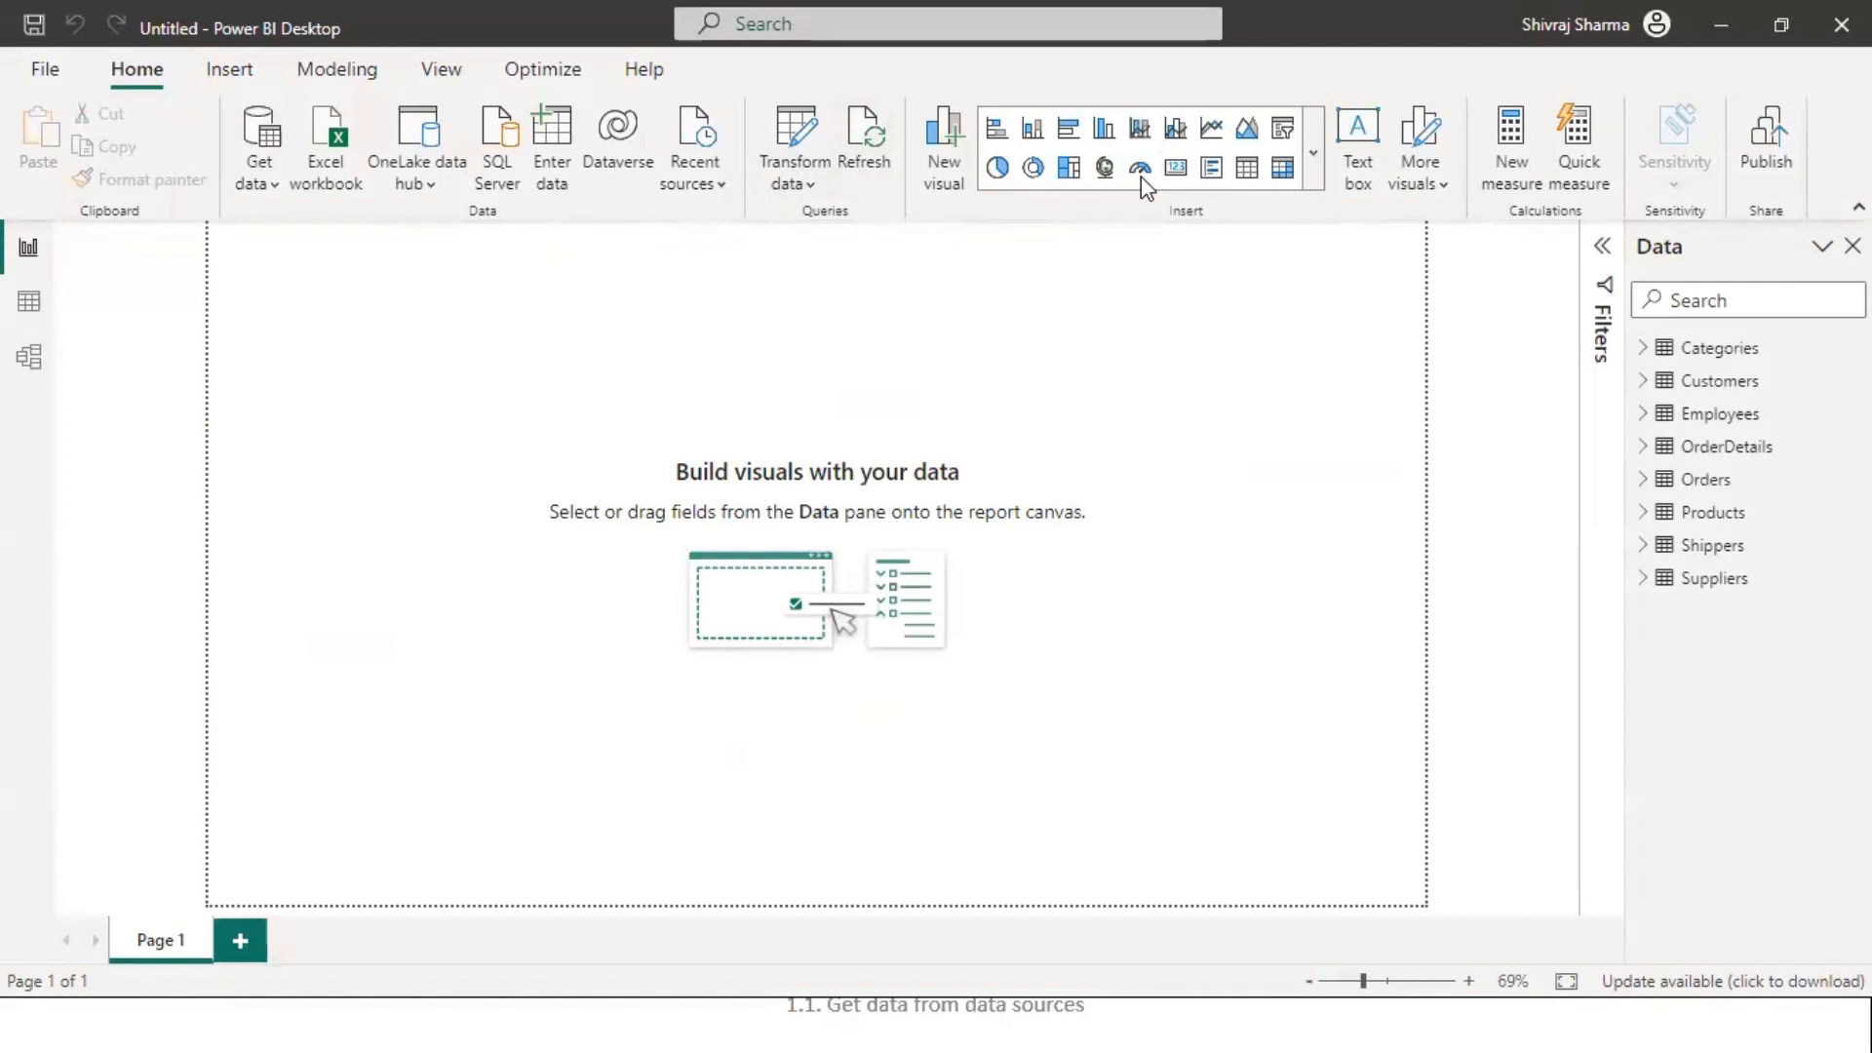
pyautogui.click(815, 177)
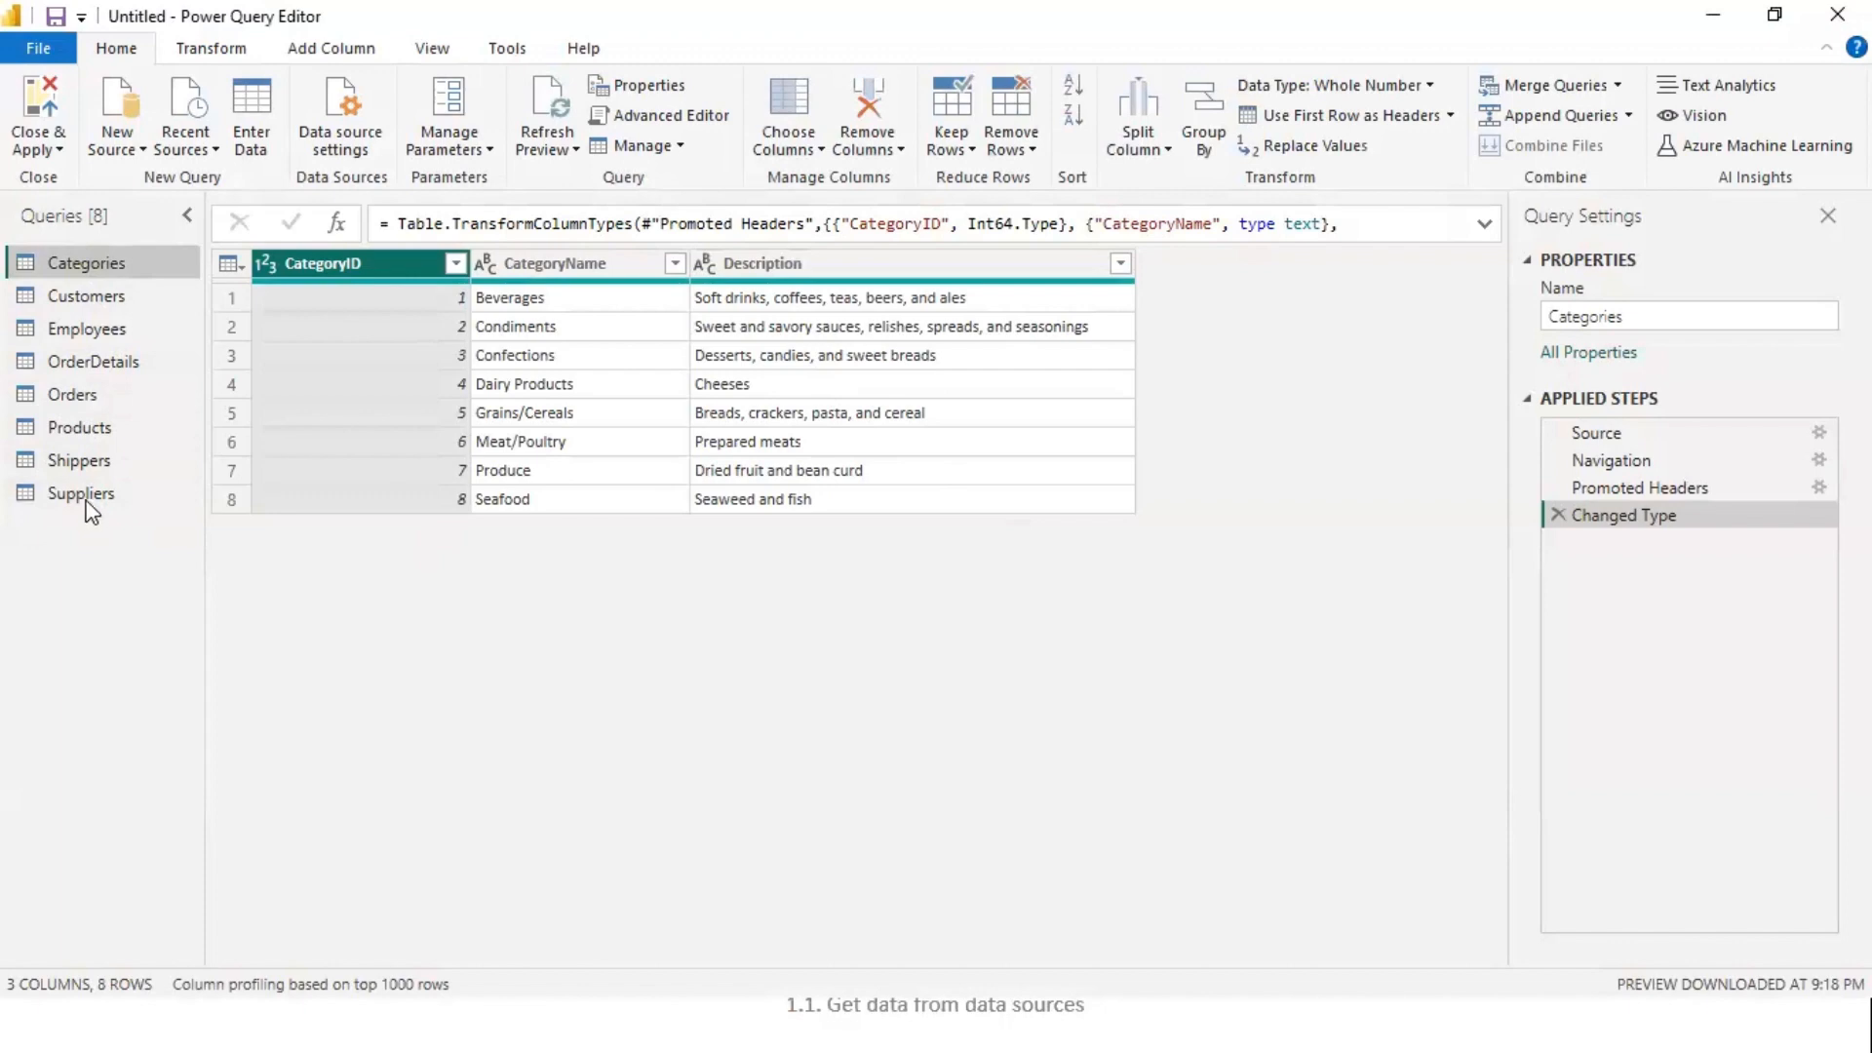
# - Look through the Orders, OrderDetails, Customers, Categories and Products queries for the columns they hold, including OrderDate
pyautogui.click(87, 399)
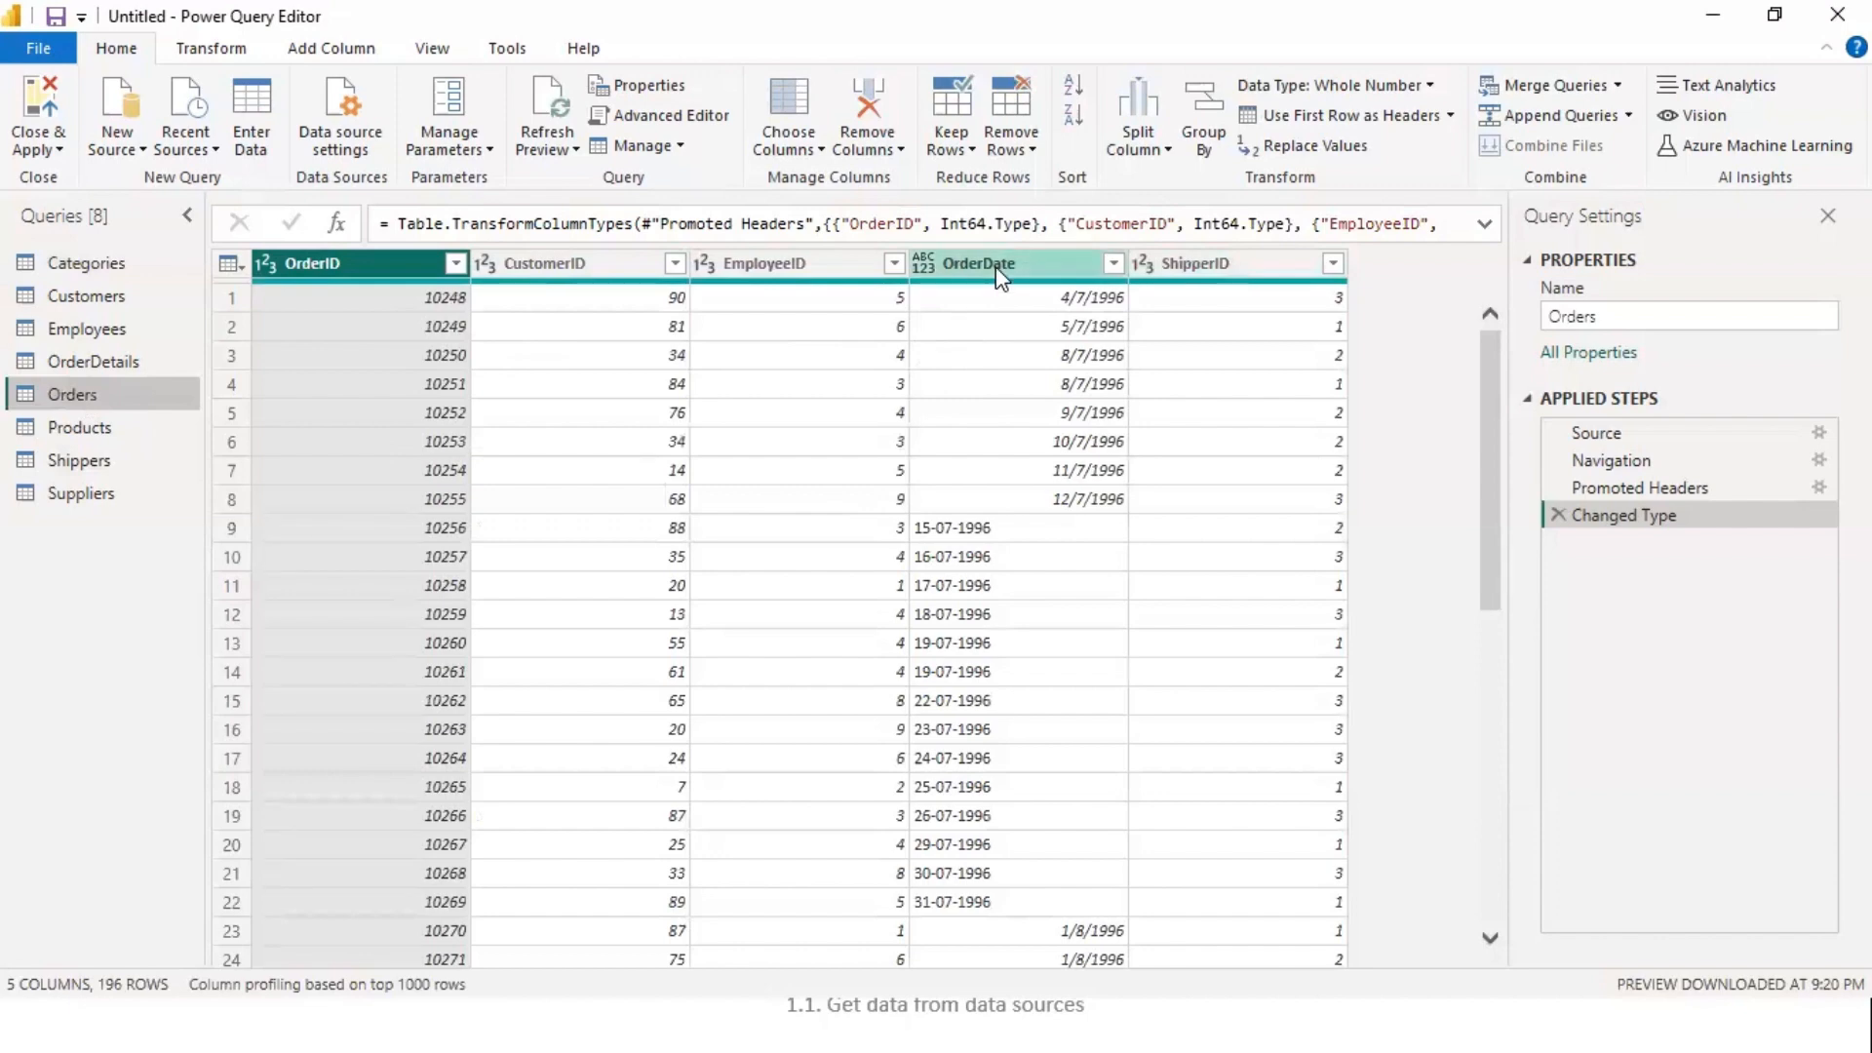
pyautogui.click(124, 360)
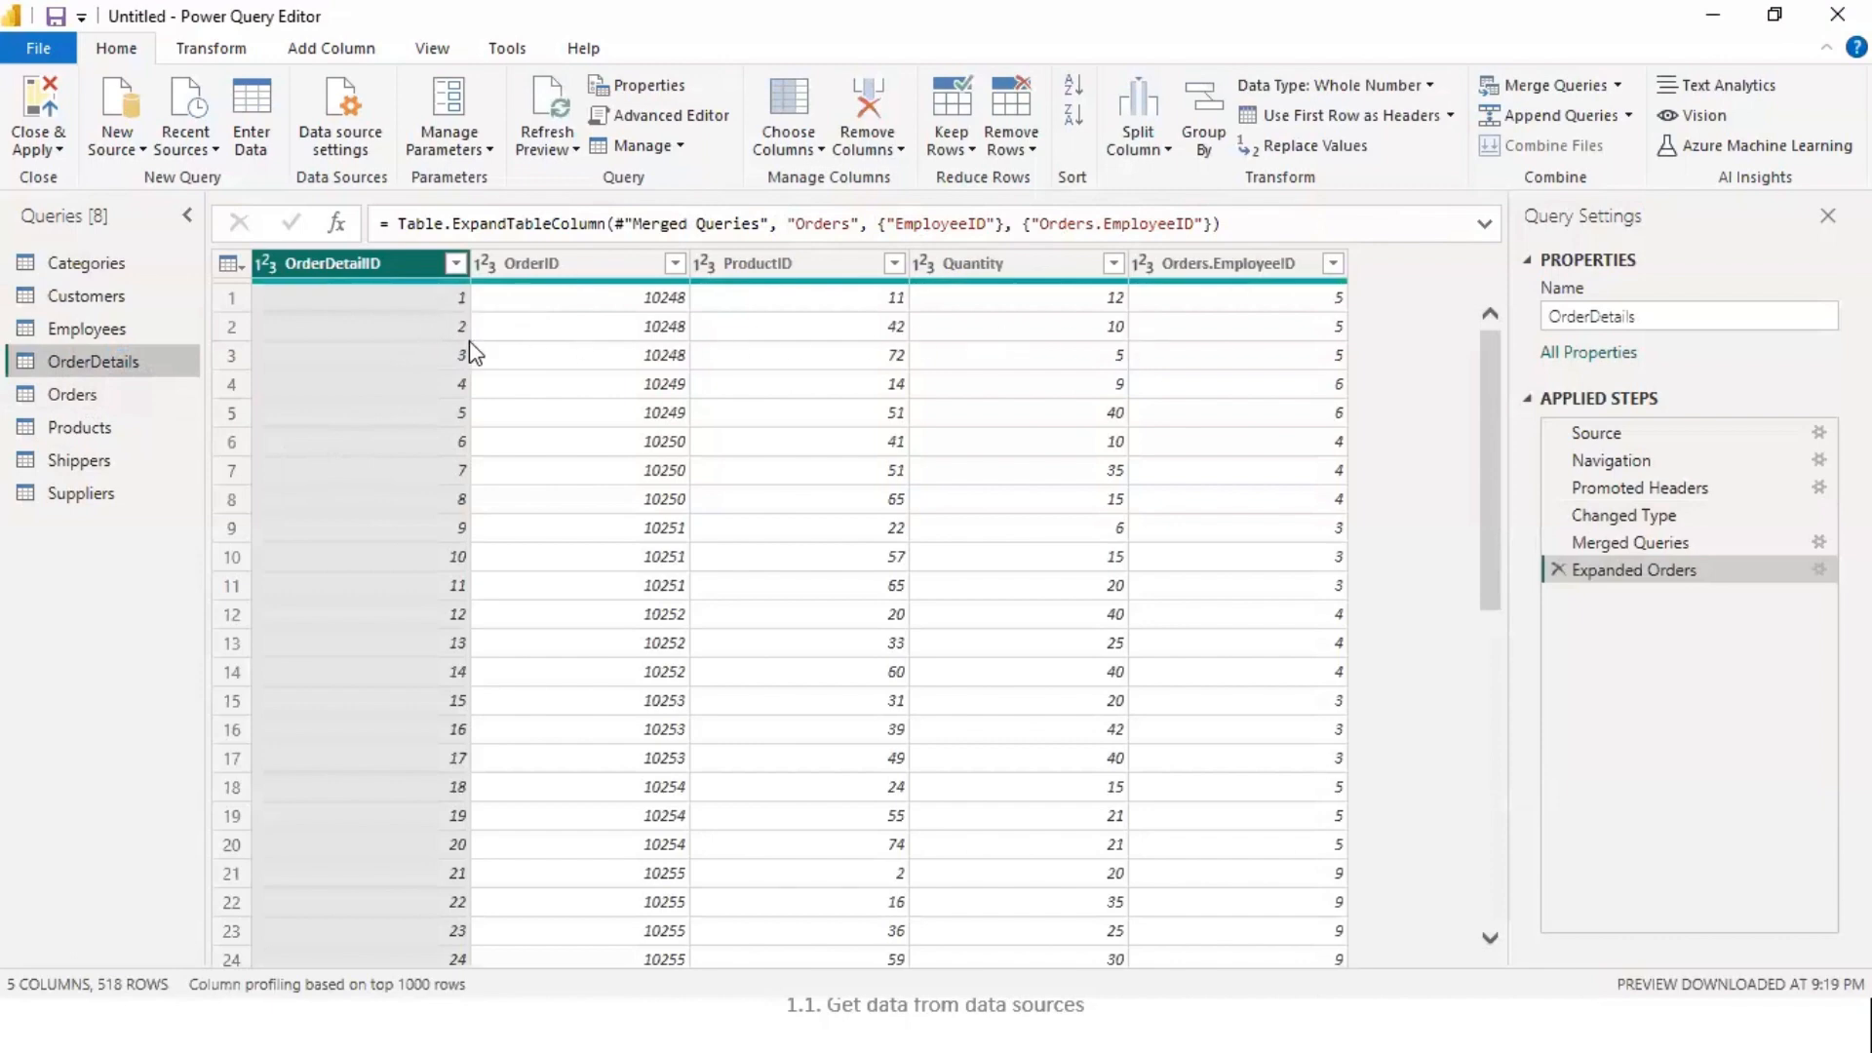
pyautogui.click(94, 295)
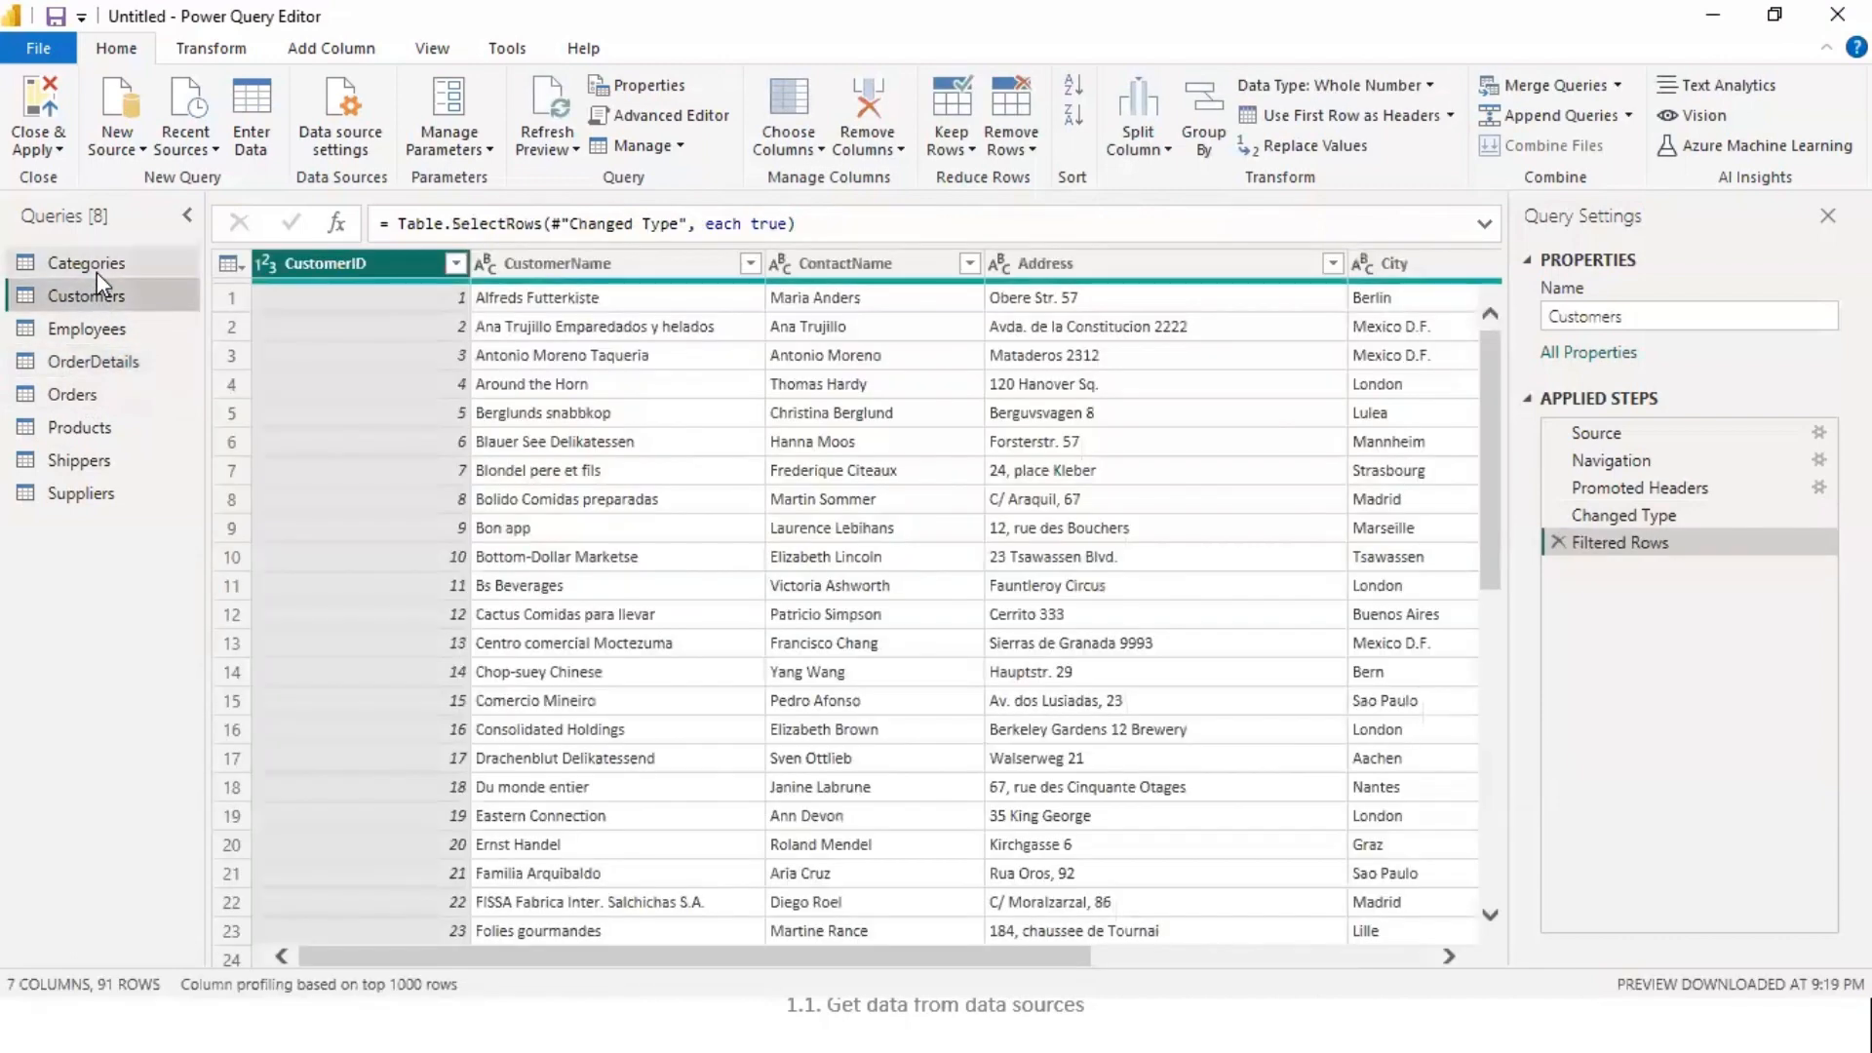
pyautogui.click(96, 272)
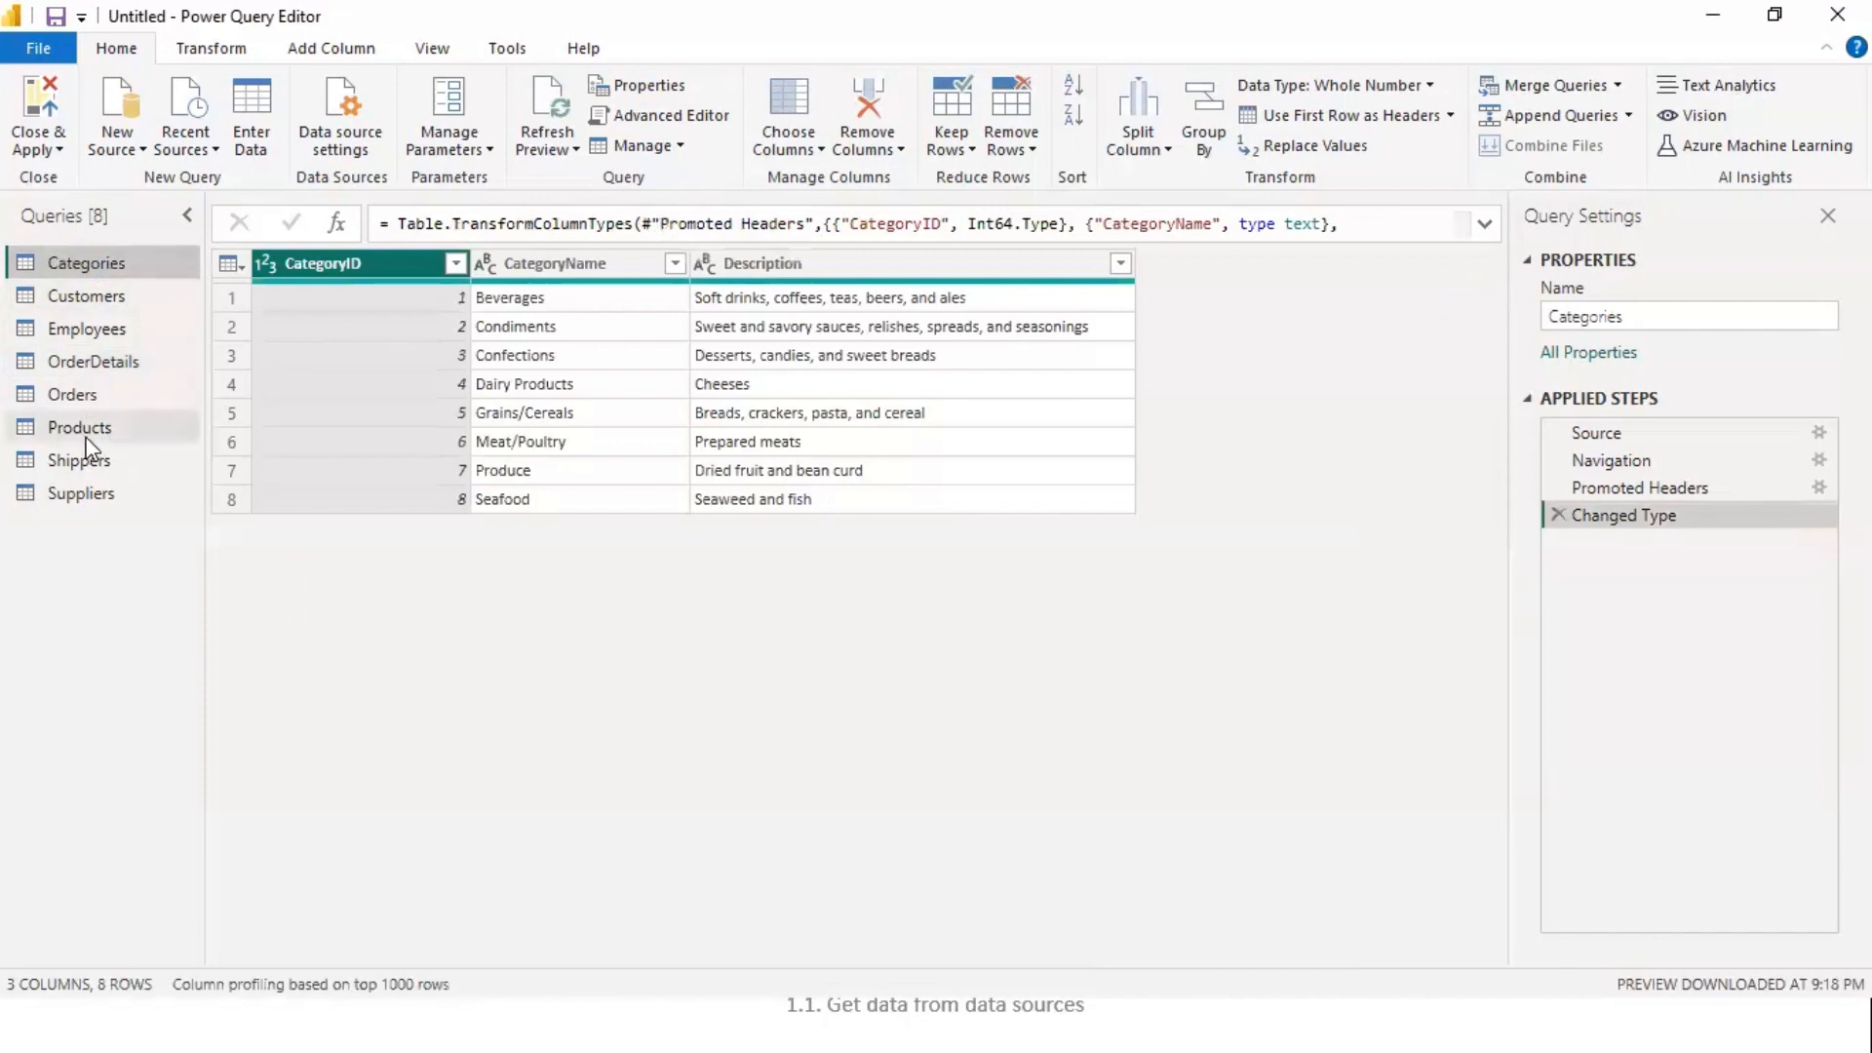
pyautogui.click(86, 435)
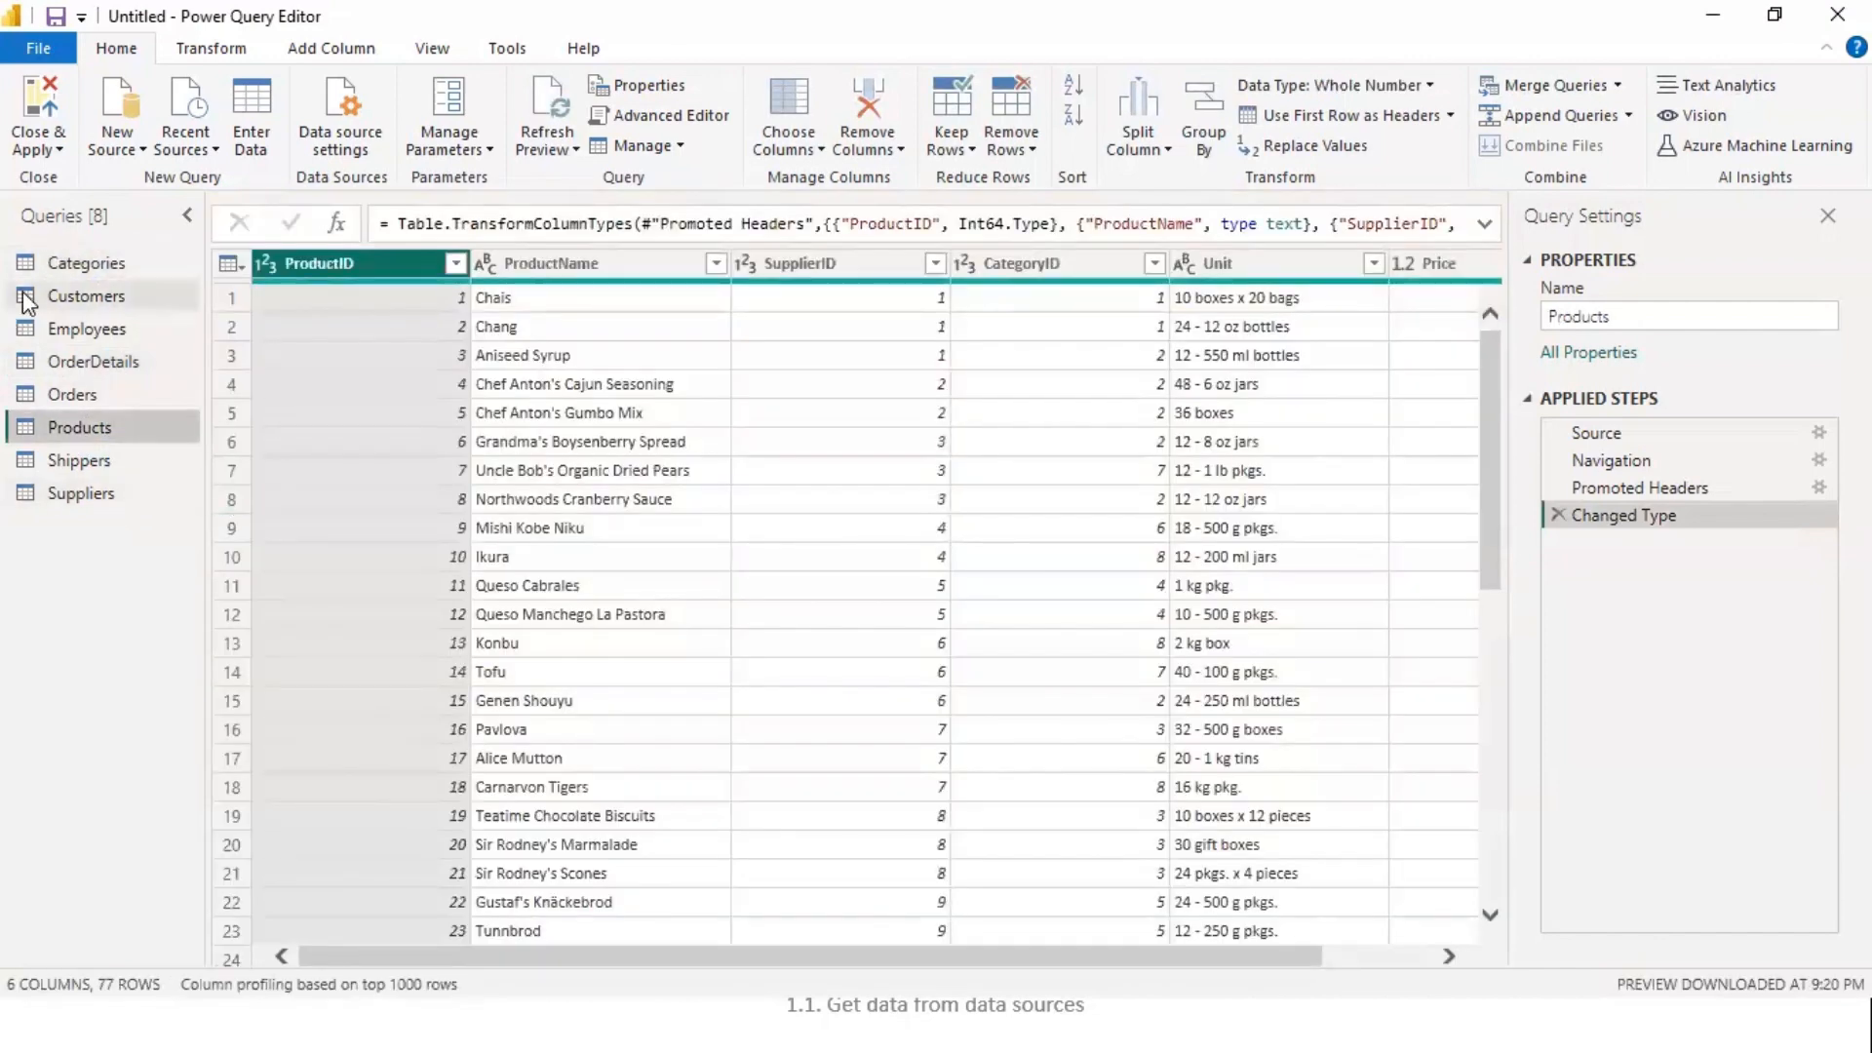
pyautogui.click(46, 269)
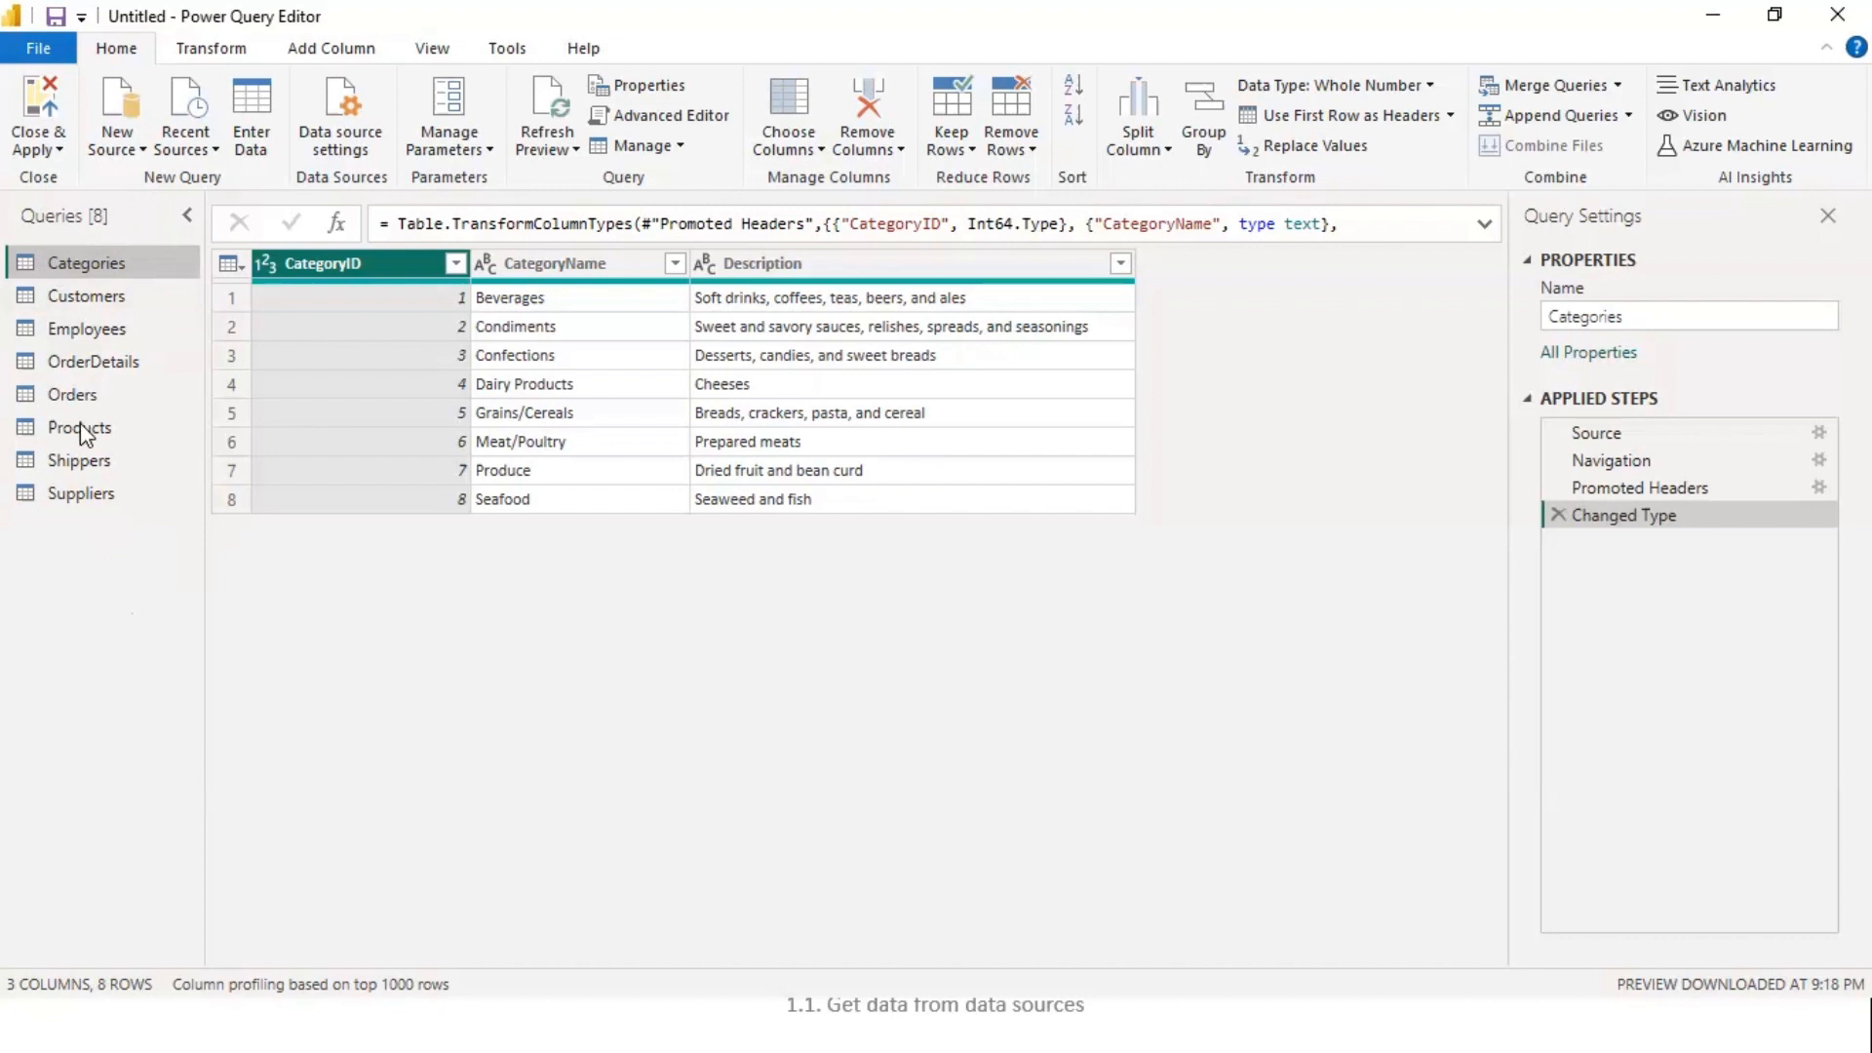
# - Add a blank query and open its code in the Advanced Editor
pyautogui.click(132, 151)
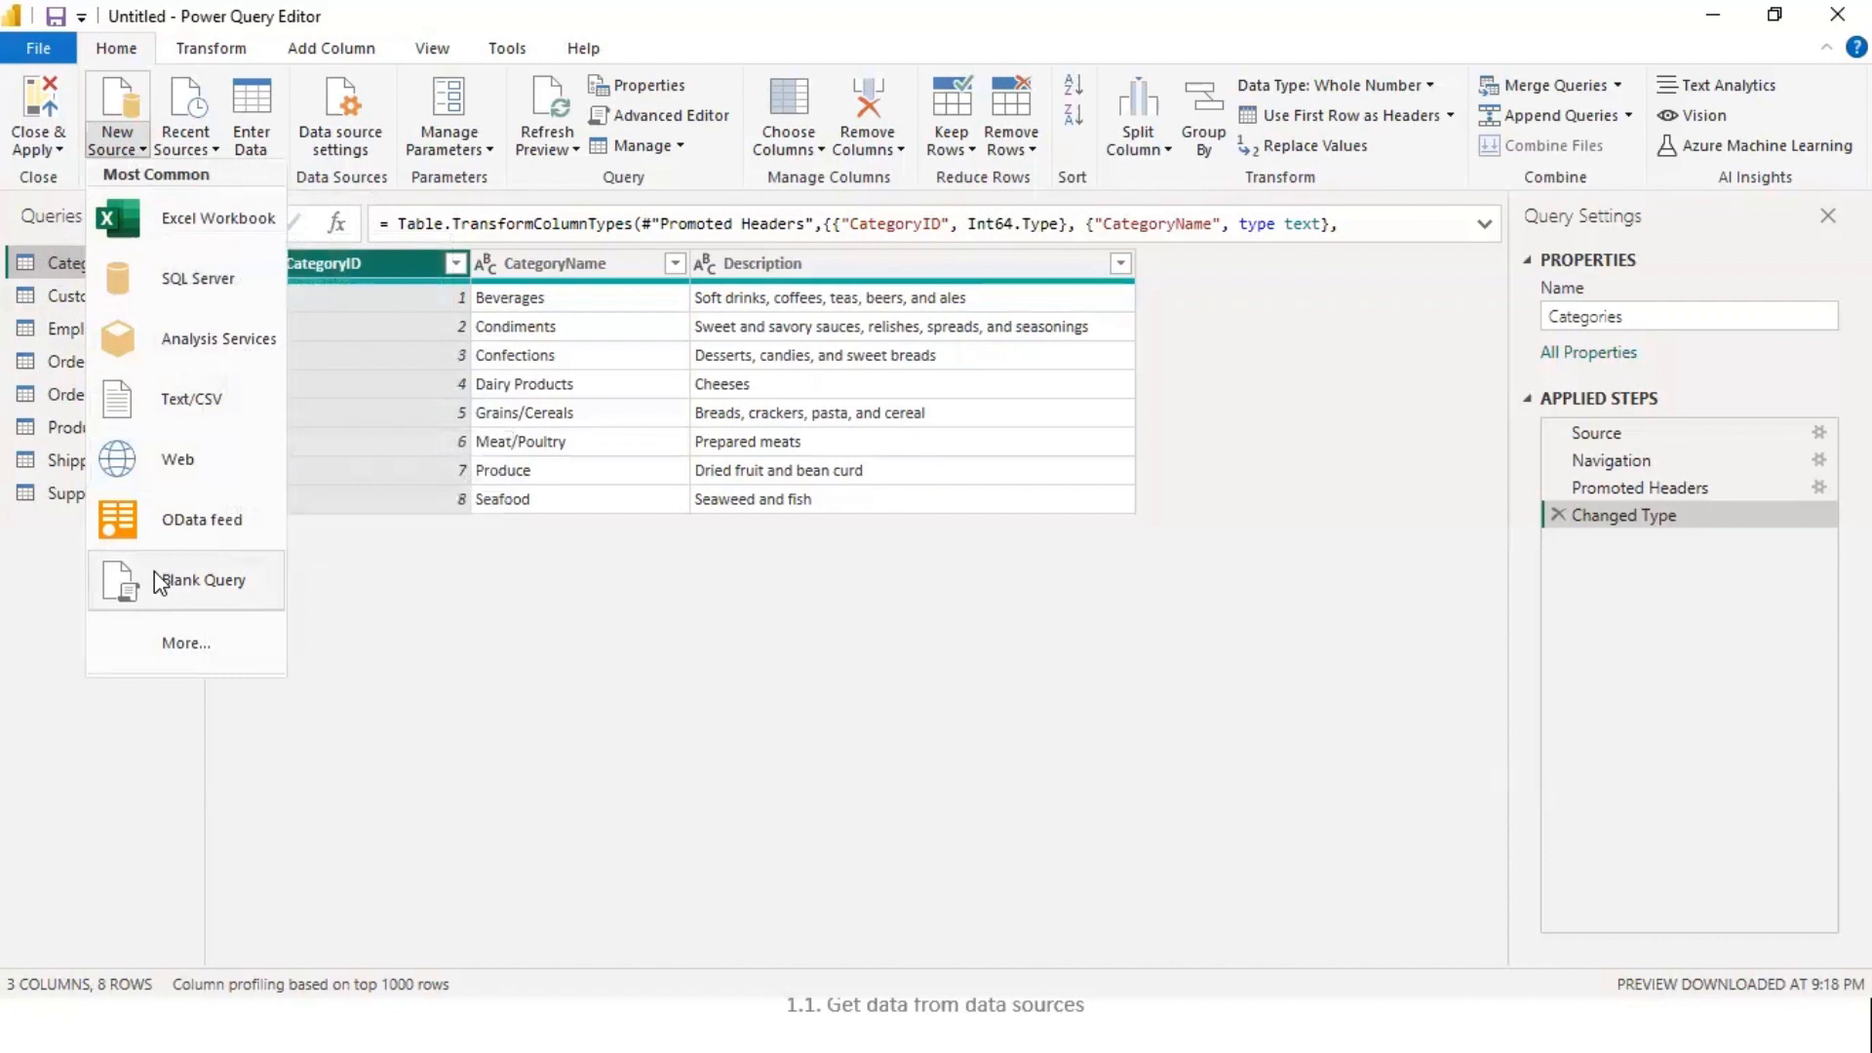
pyautogui.click(191, 585)
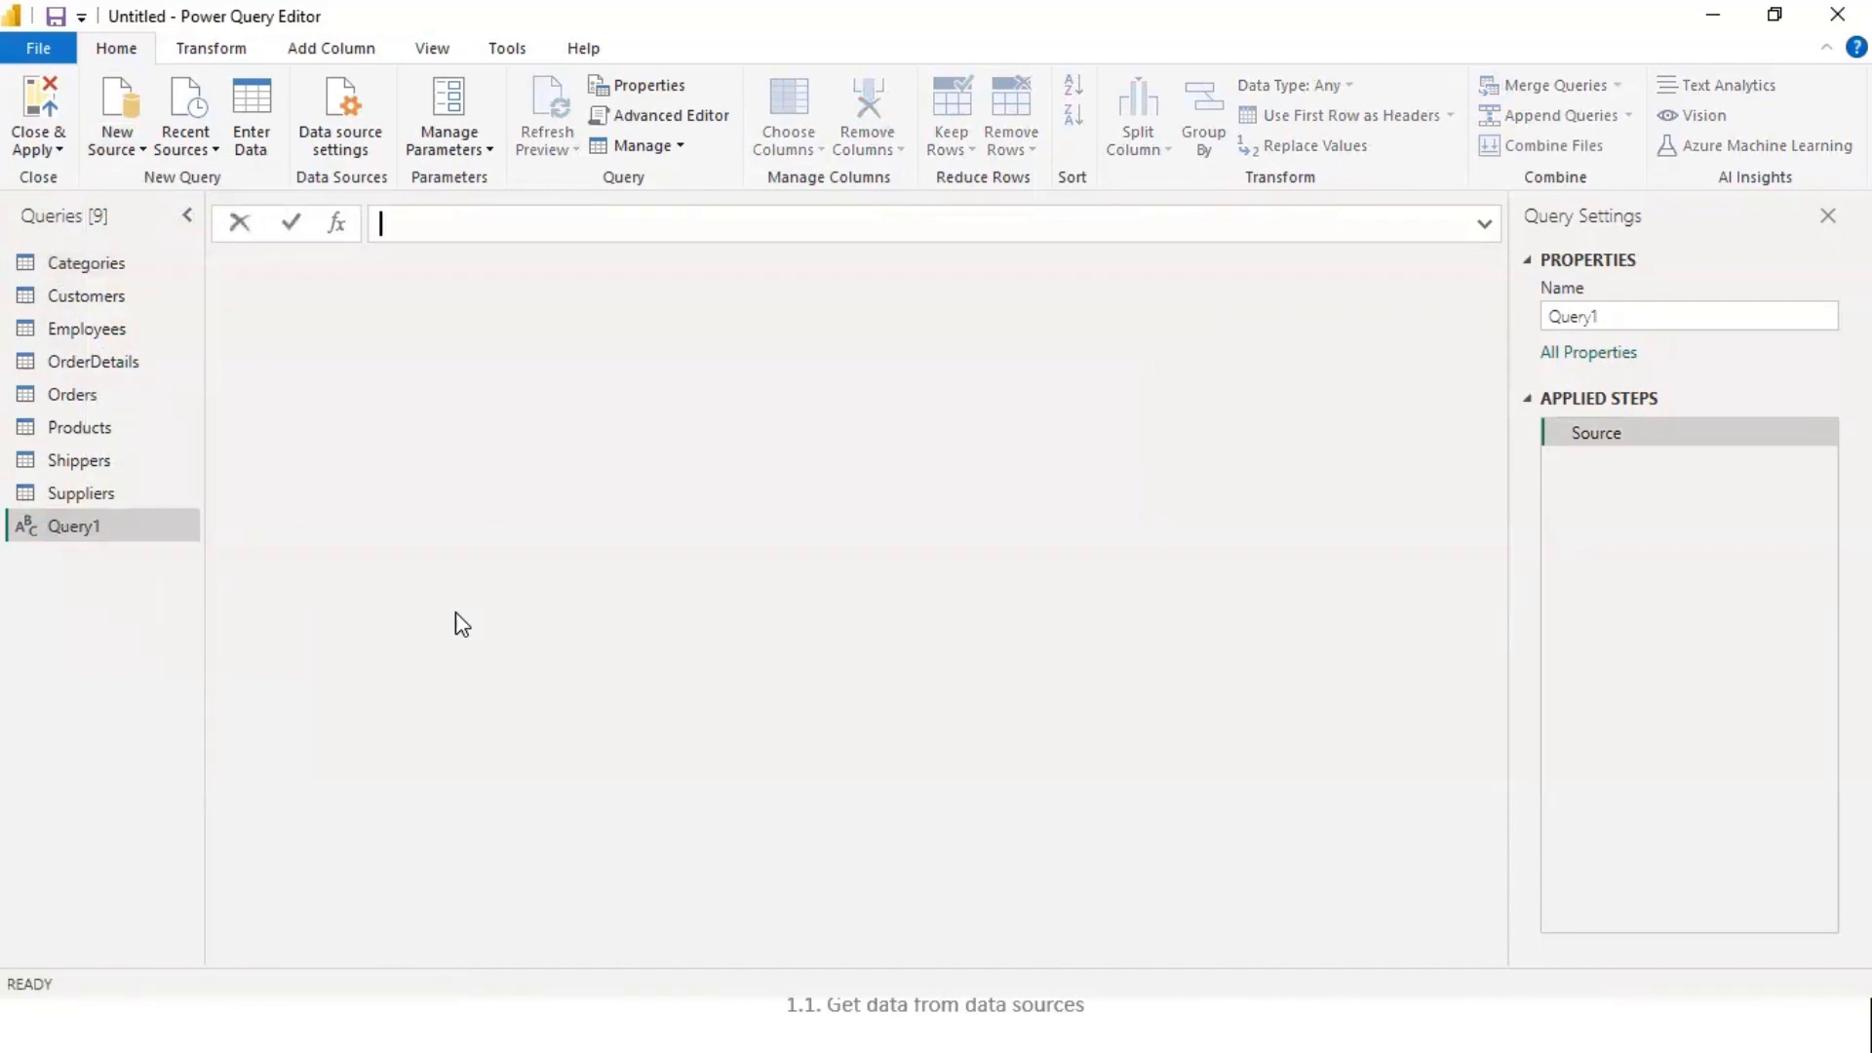
pyautogui.click(648, 119)
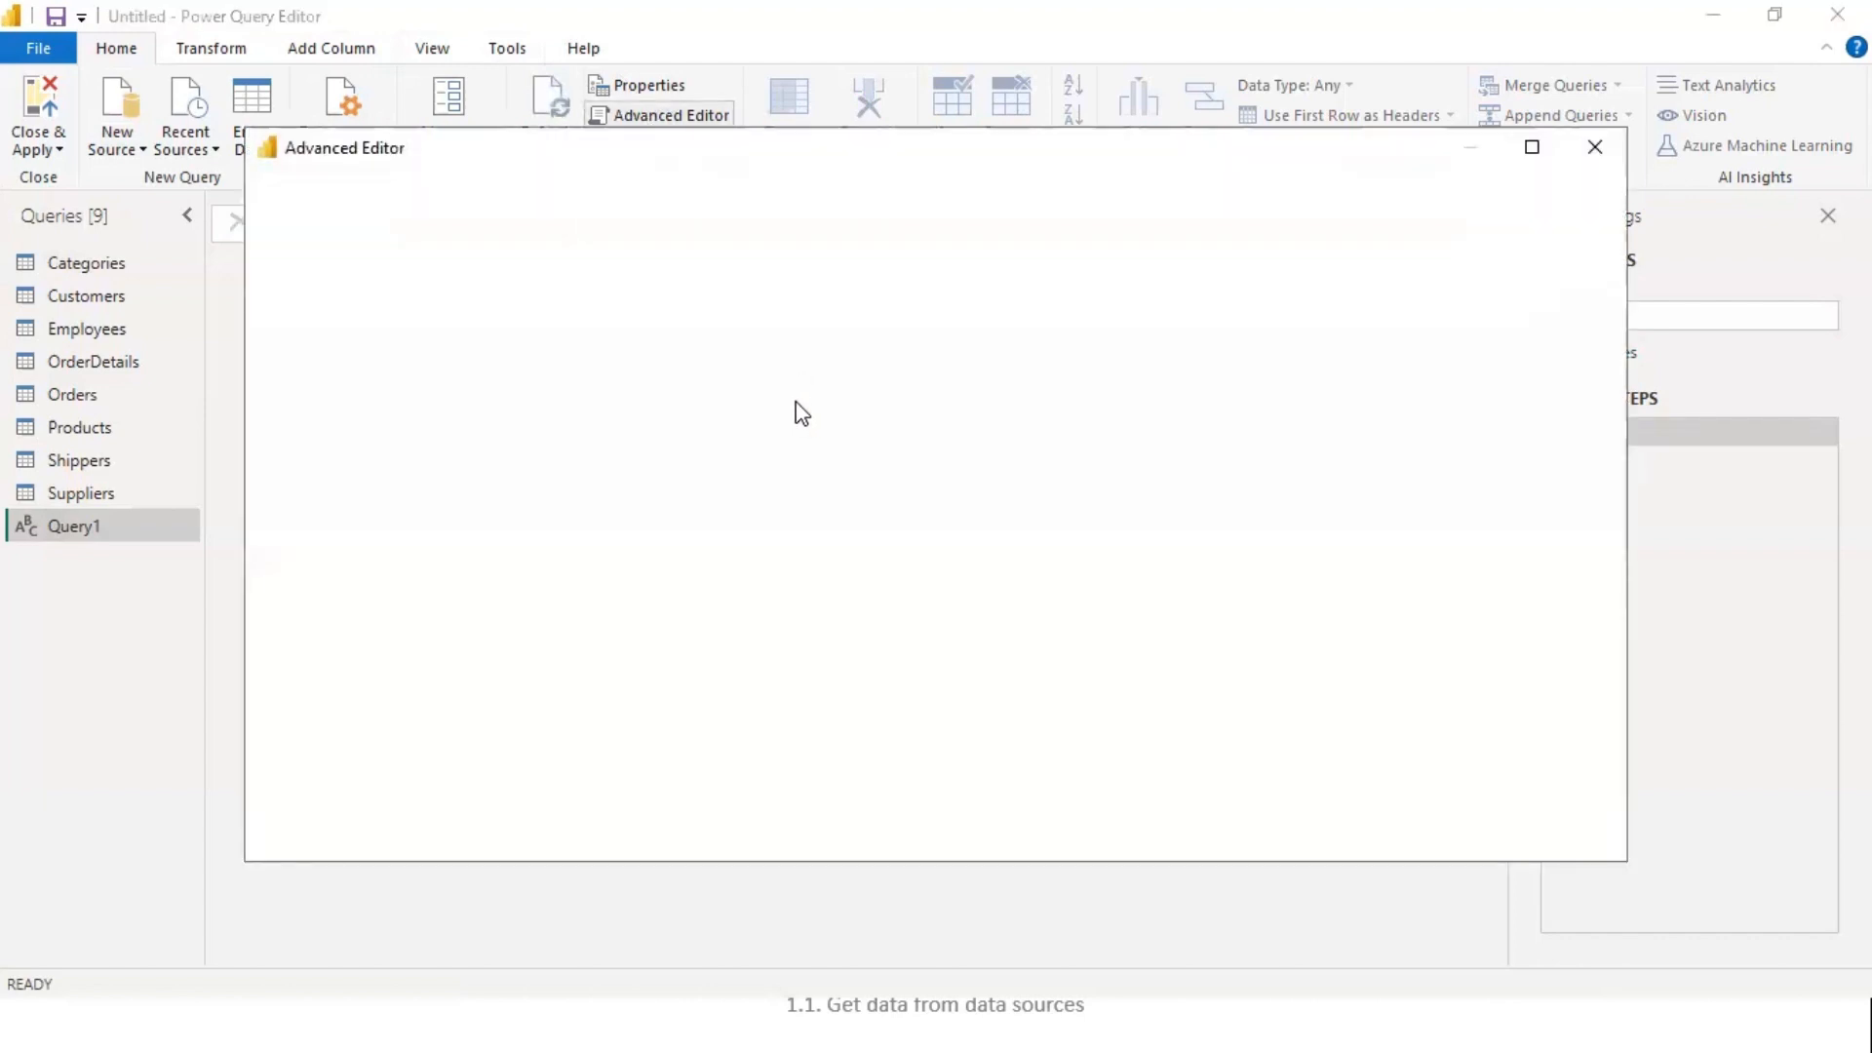
# - Delete all of the default let/in code from the blank query
pyautogui.click(439, 376)
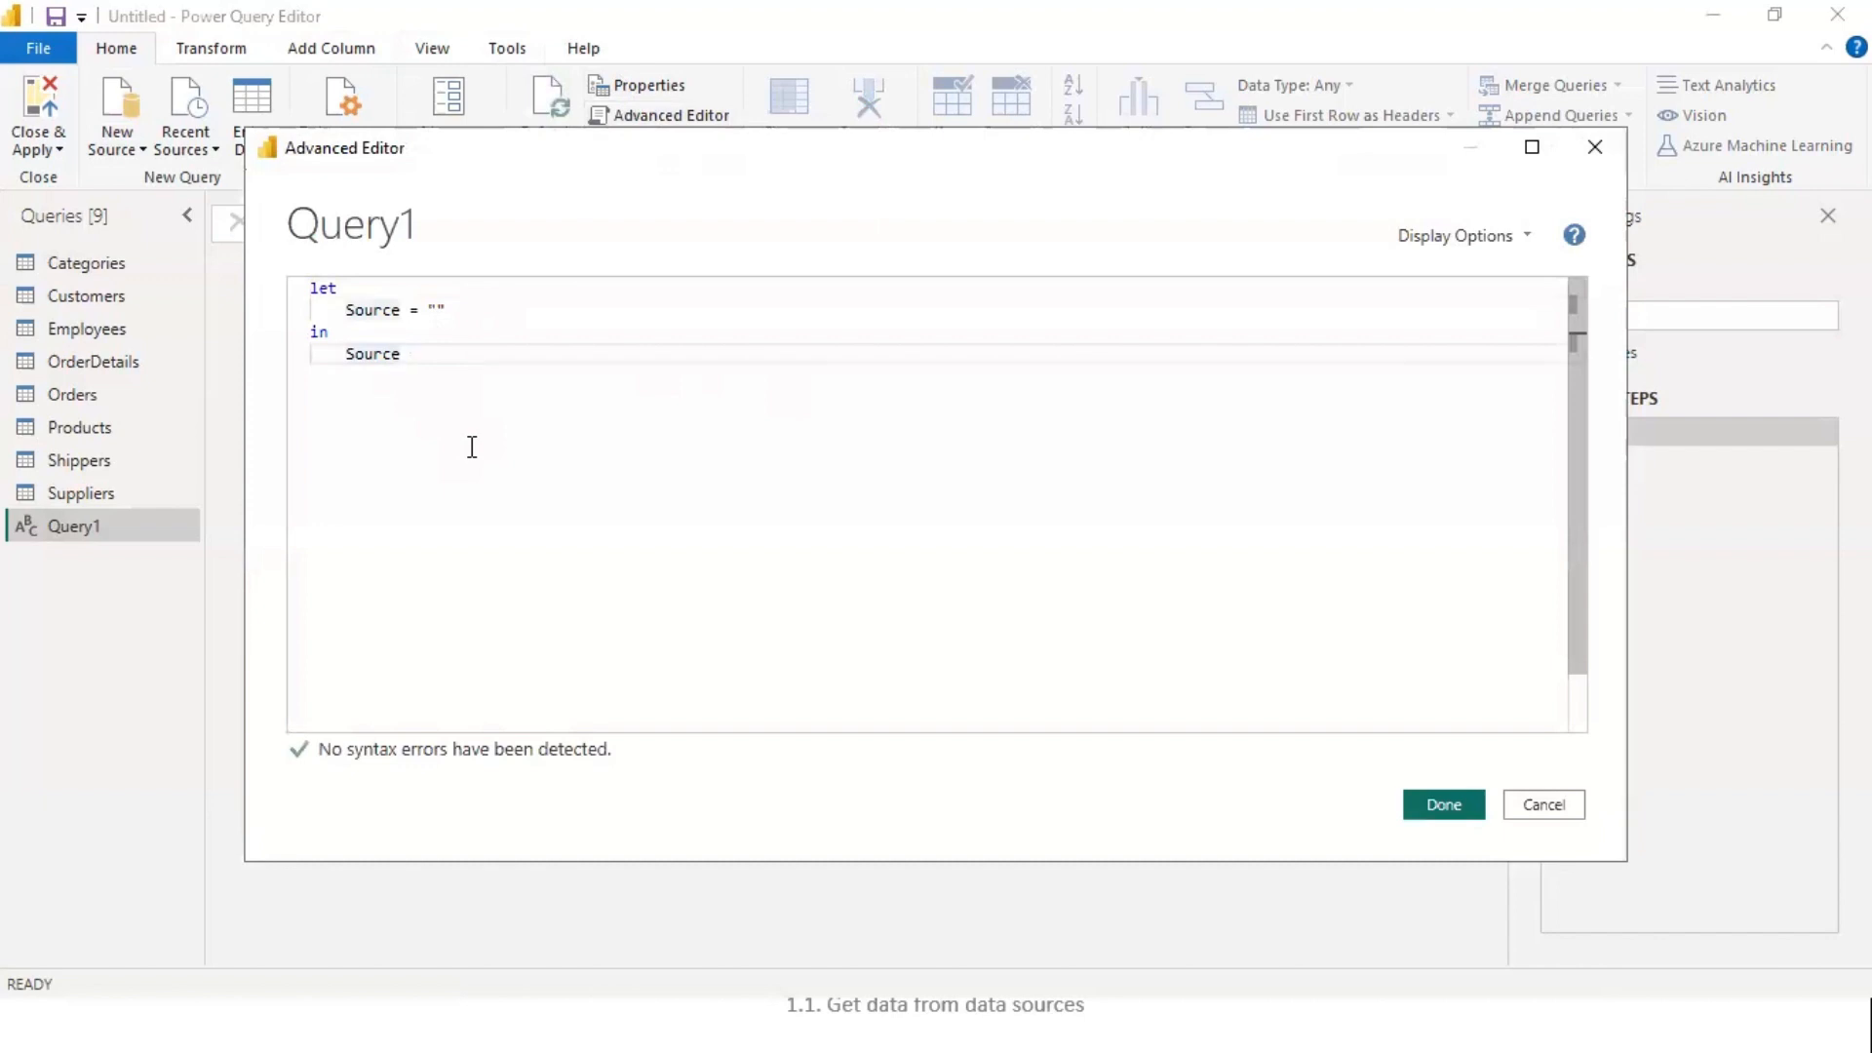
pyautogui.press('BackSpace')
pyautogui.press('BackSpace')
pyautogui.press('BackSpace')
pyautogui.press('BackSpace')
pyautogui.press('BackSpace')
pyautogui.press('BackSpace')
pyautogui.press('BackSpace')
pyautogui.press('BackSpace')
pyautogui.press('BackSpace')
pyautogui.press('BackSpace')
pyautogui.press('BackSpace')
pyautogui.press('BackSpace')
pyautogui.press('BackSpace')
pyautogui.press('BackSpace')
pyautogui.press('BackSpace')
pyautogui.press('BackSpace')
pyautogui.press('BackSpace')
pyautogui.press('BackSpace')
pyautogui.press('BackSpace')
pyautogui.press('BackSpace')
pyautogui.press('BackSpace')
pyautogui.press('BackSpace')
pyautogui.press('BackSpace')
pyautogui.press('BackSpace')
pyautogui.press('BackSpace')
pyautogui.press('BackSpace')
pyautogui.press('BackSpace')
pyautogui.press('BackSpace')
pyautogui.press('BackSpace')
pyautogui.press('BackSpace')
pyautogui.press('BackSpace')
pyautogui.press('BackSpace')
pyautogui.press('BackSpace')
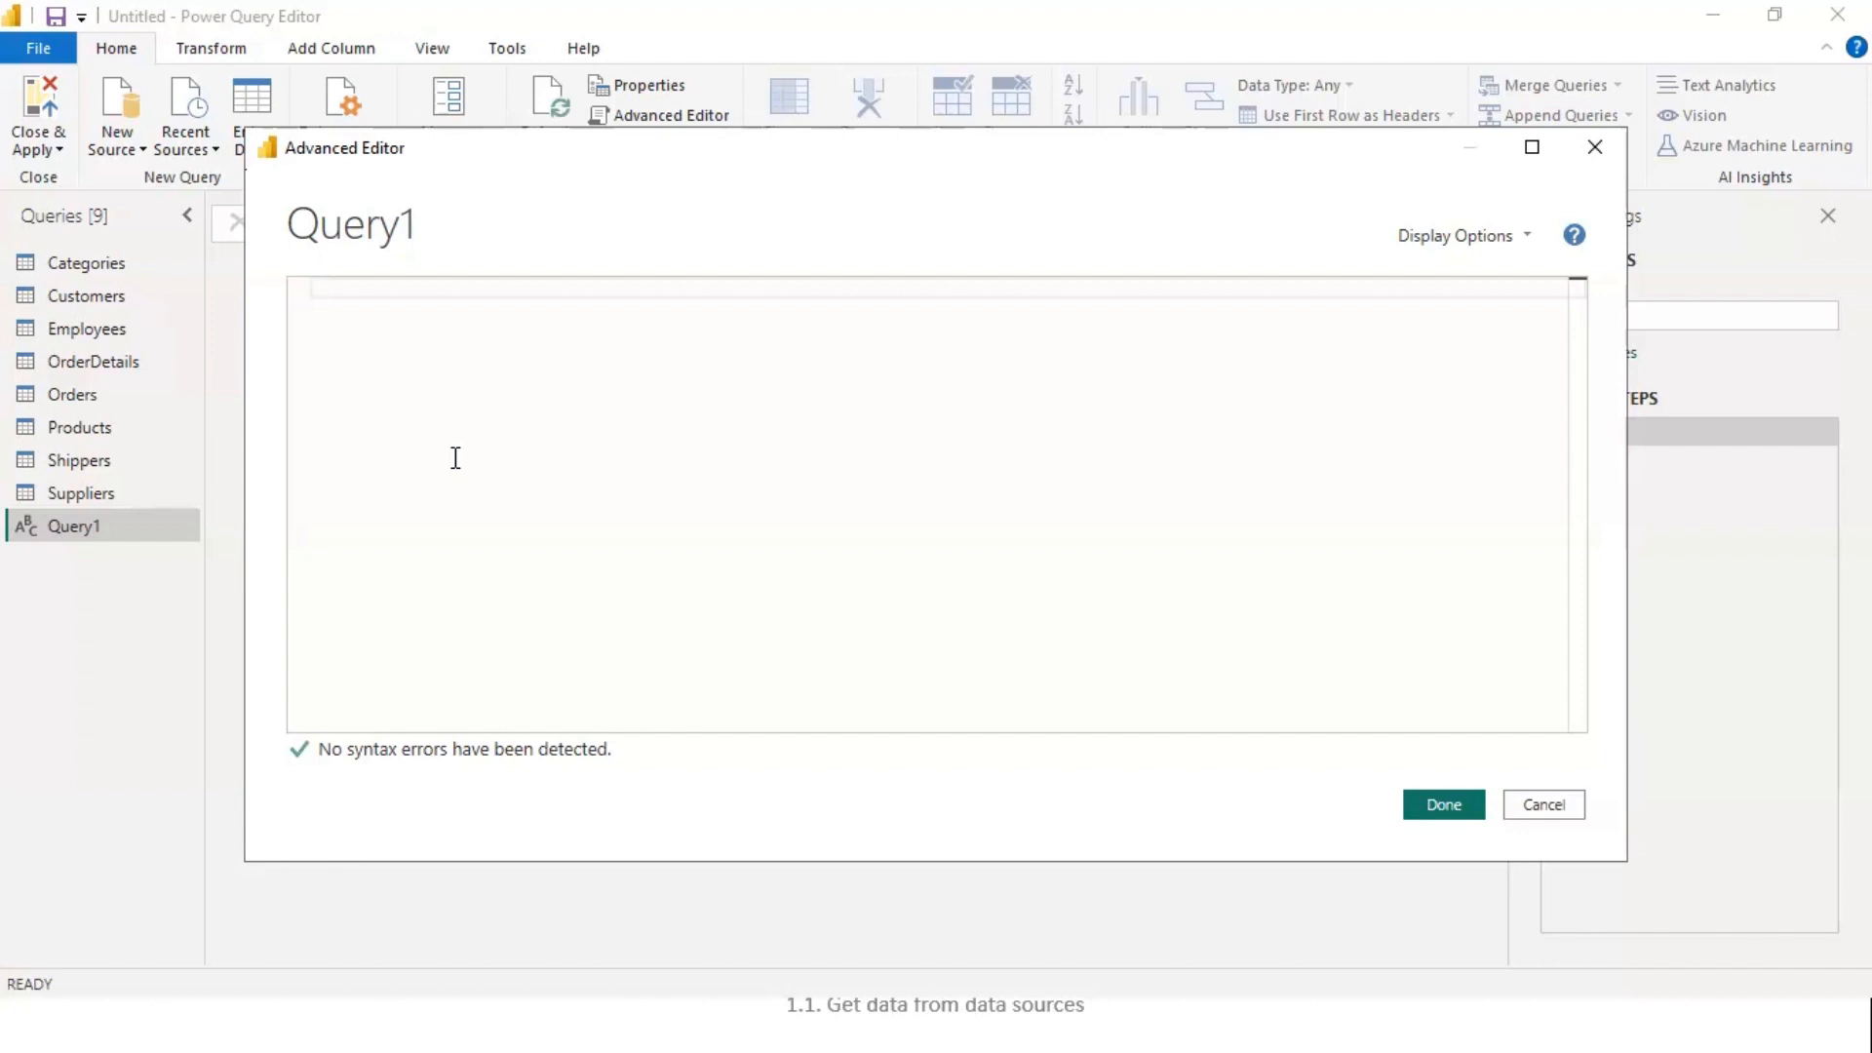
# - Start the query's code with the List.Dates function and an opening parenthesis, removing any duplicated leading text
pyautogui.write('list')
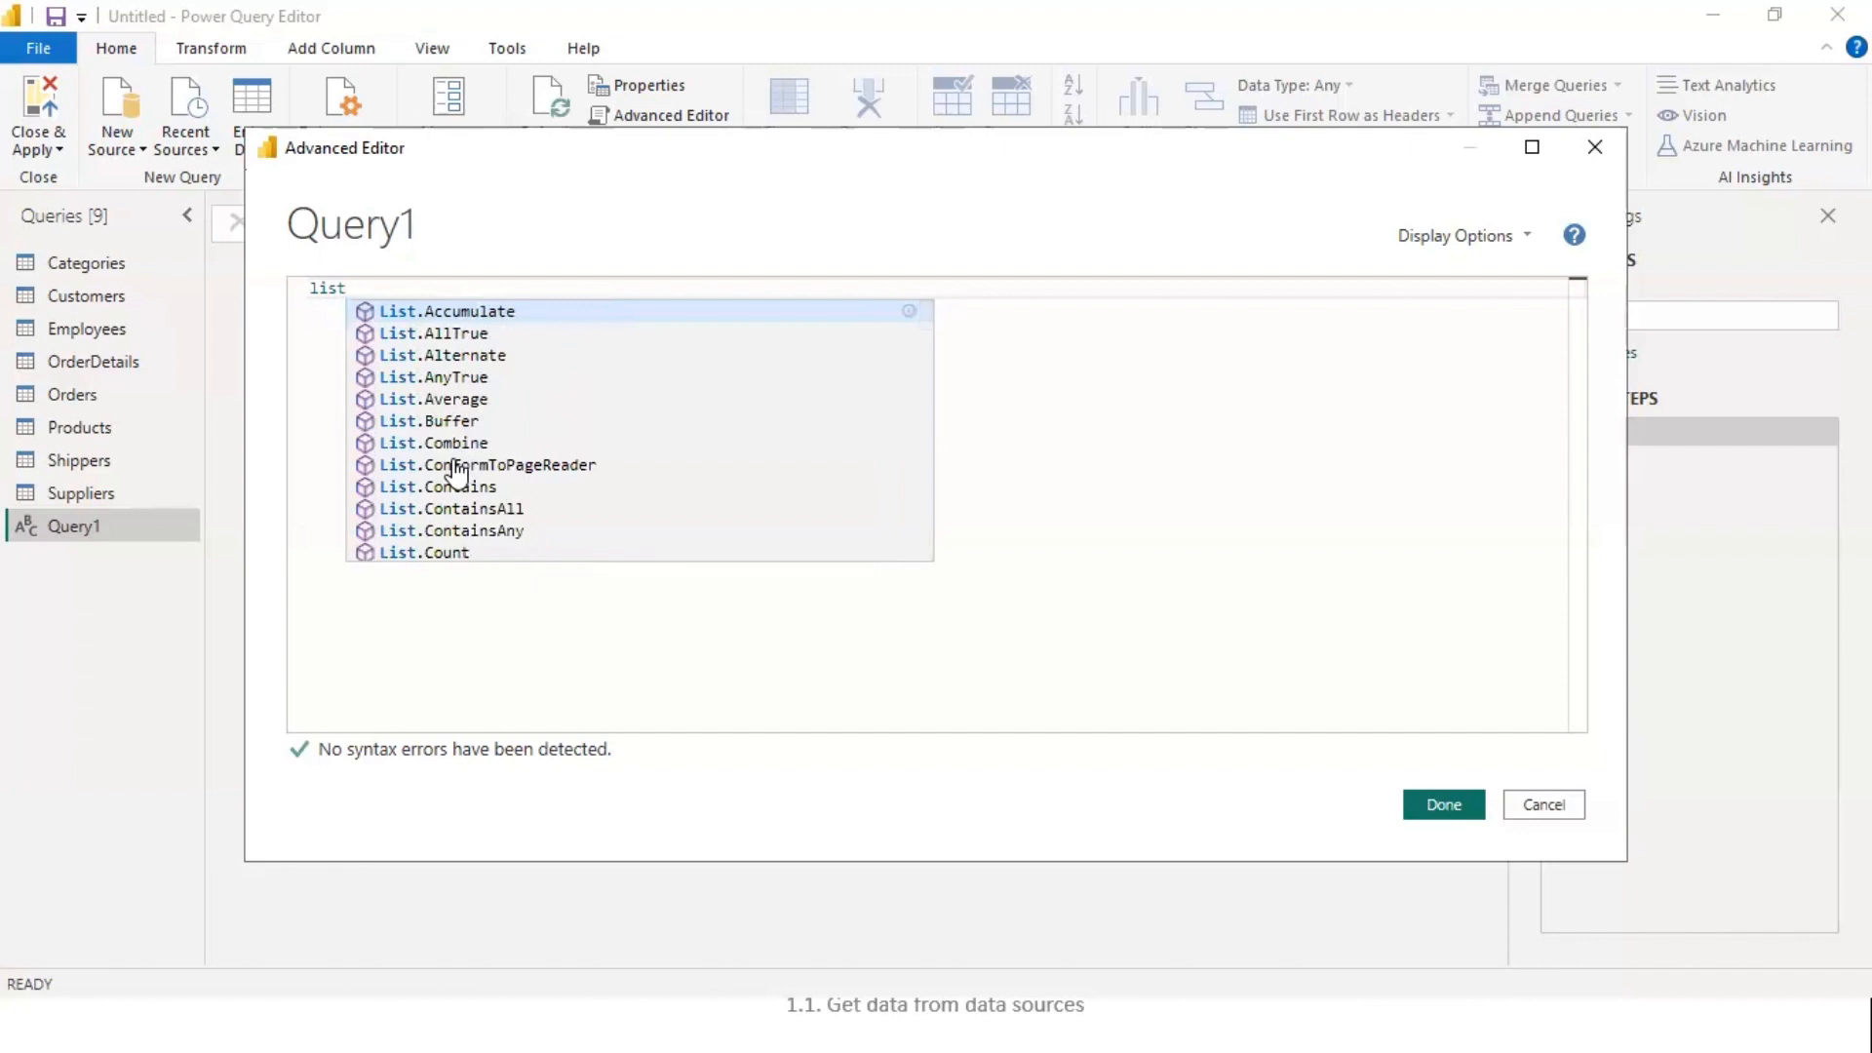
pyautogui.write('.')
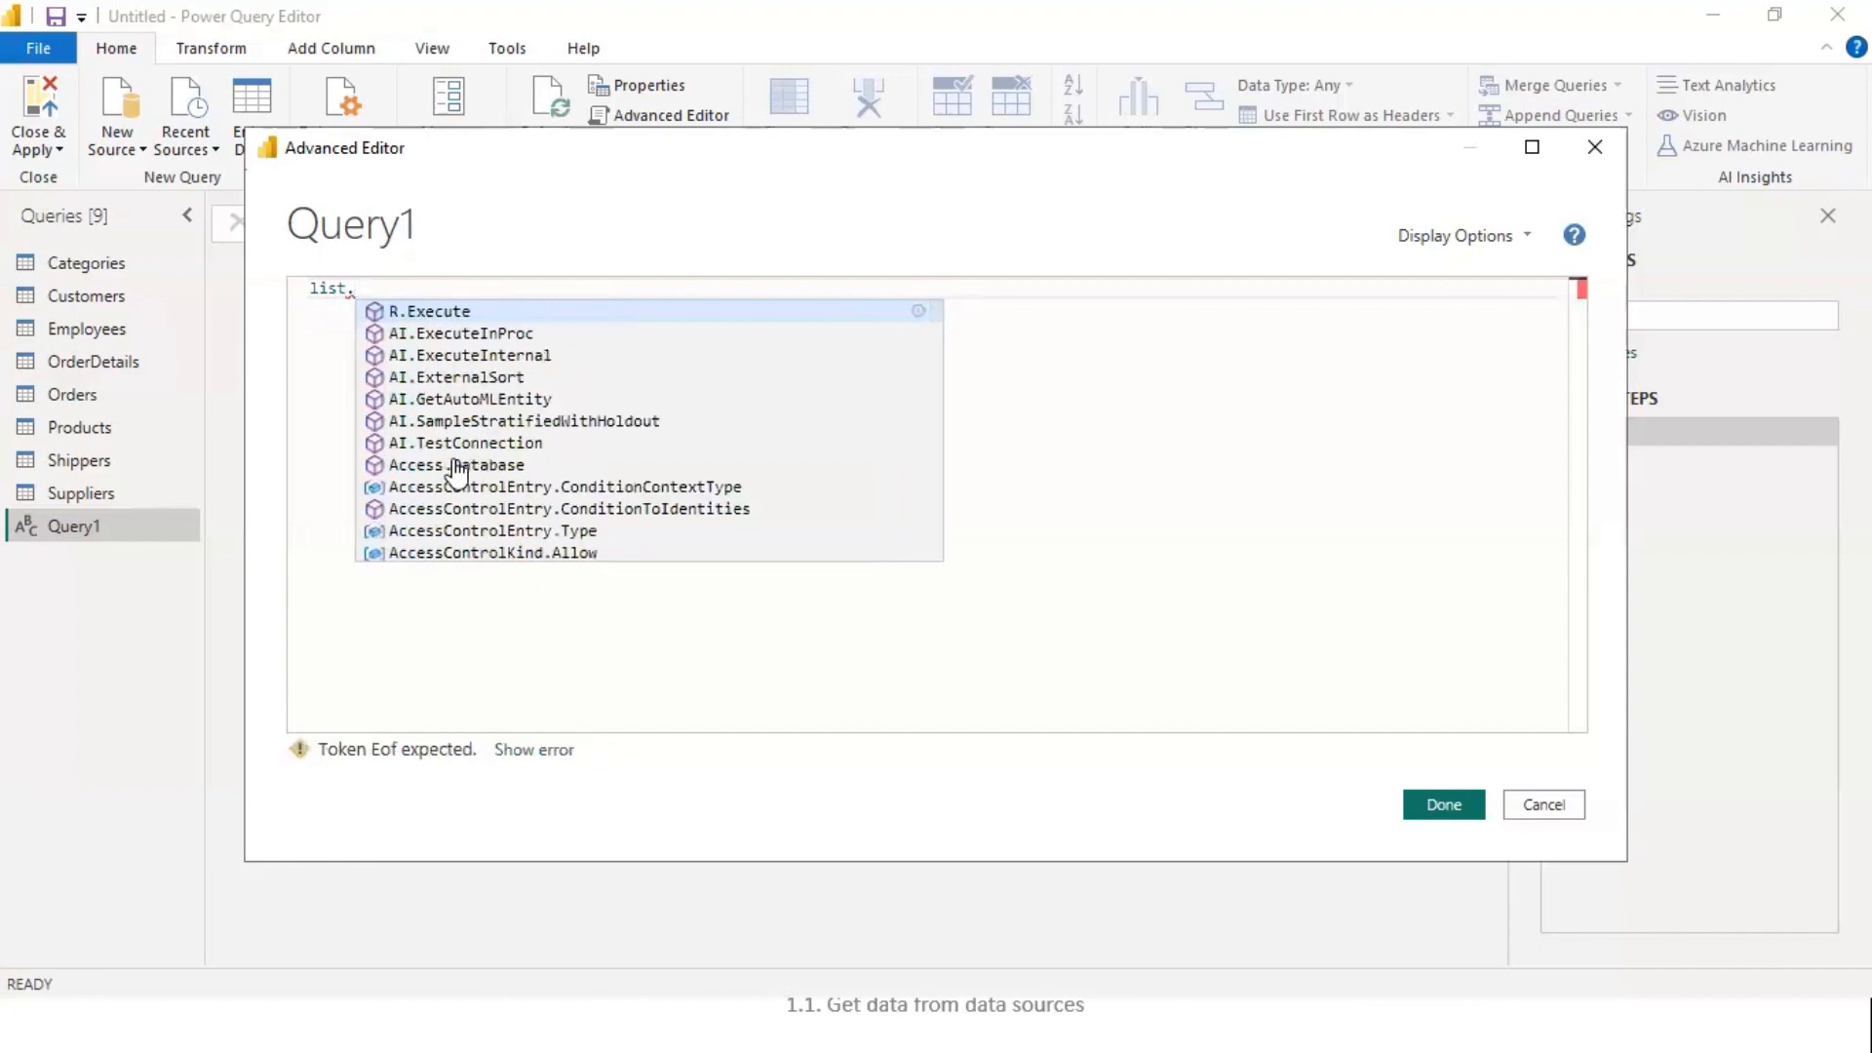
pyautogui.write('da')
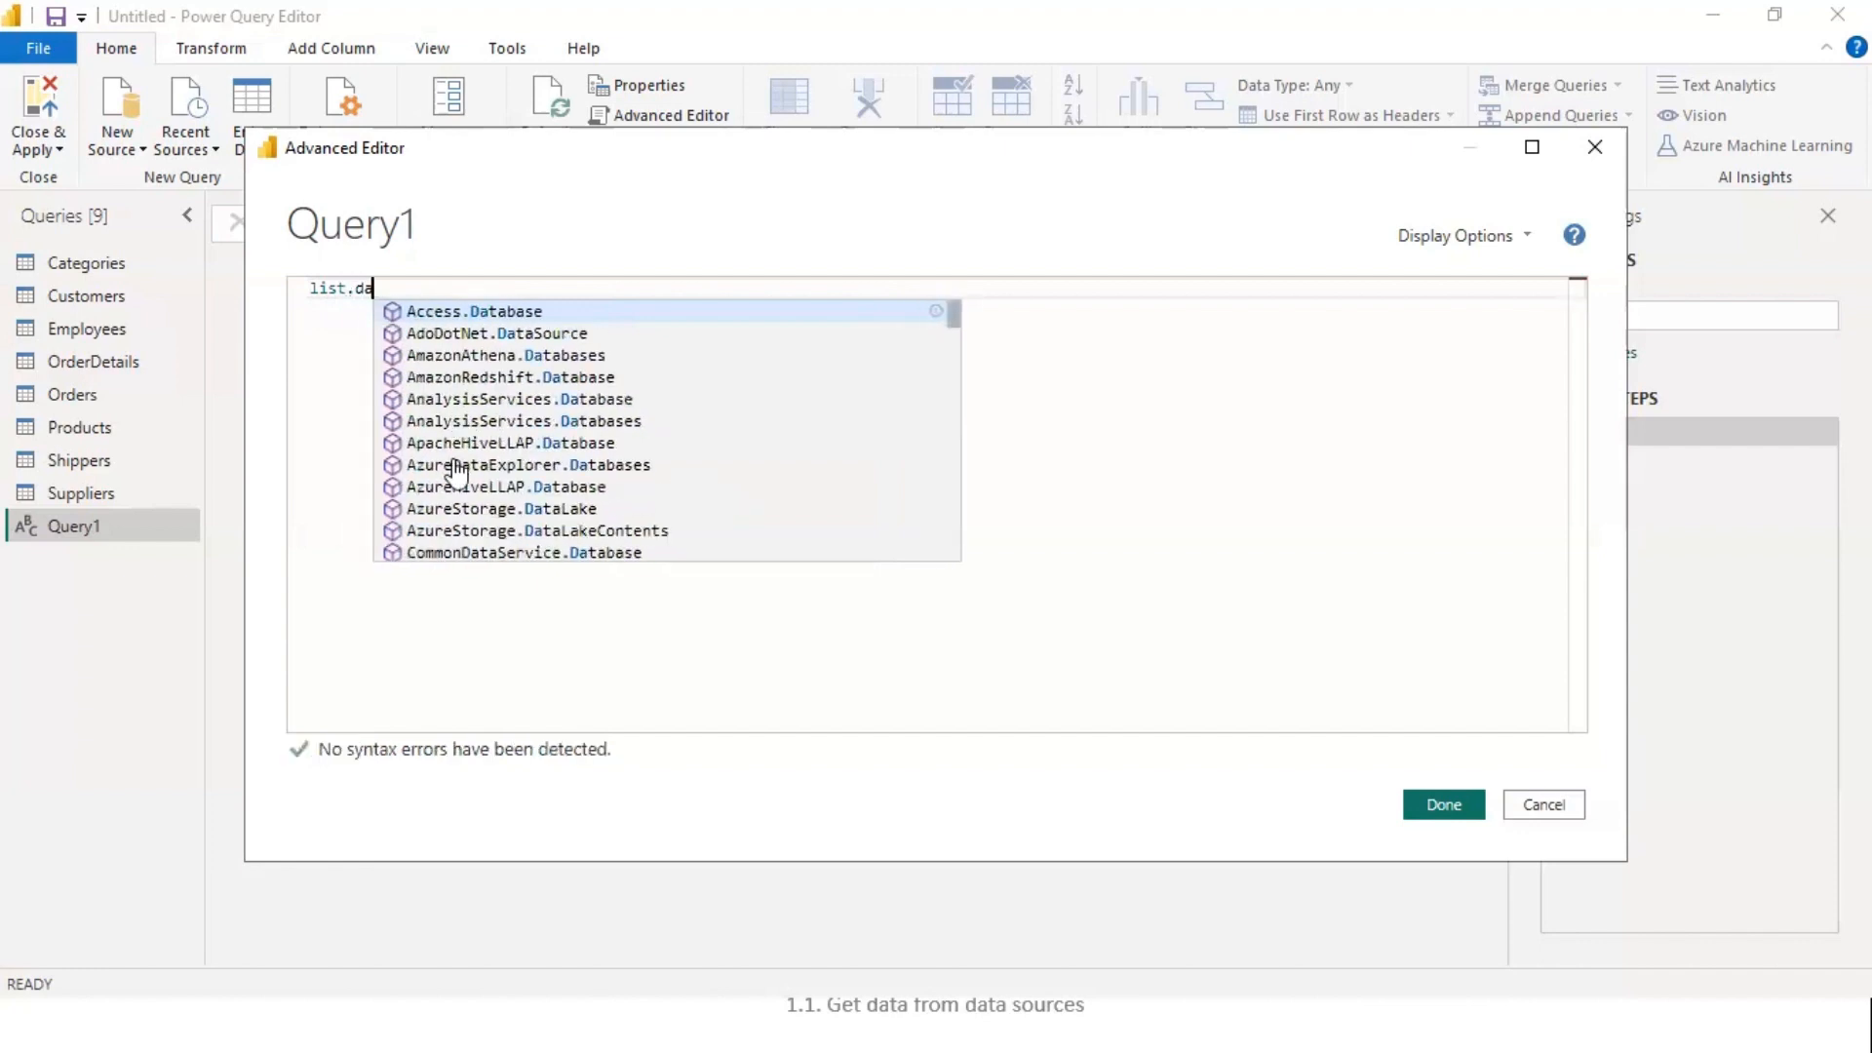
pyautogui.write('tes')
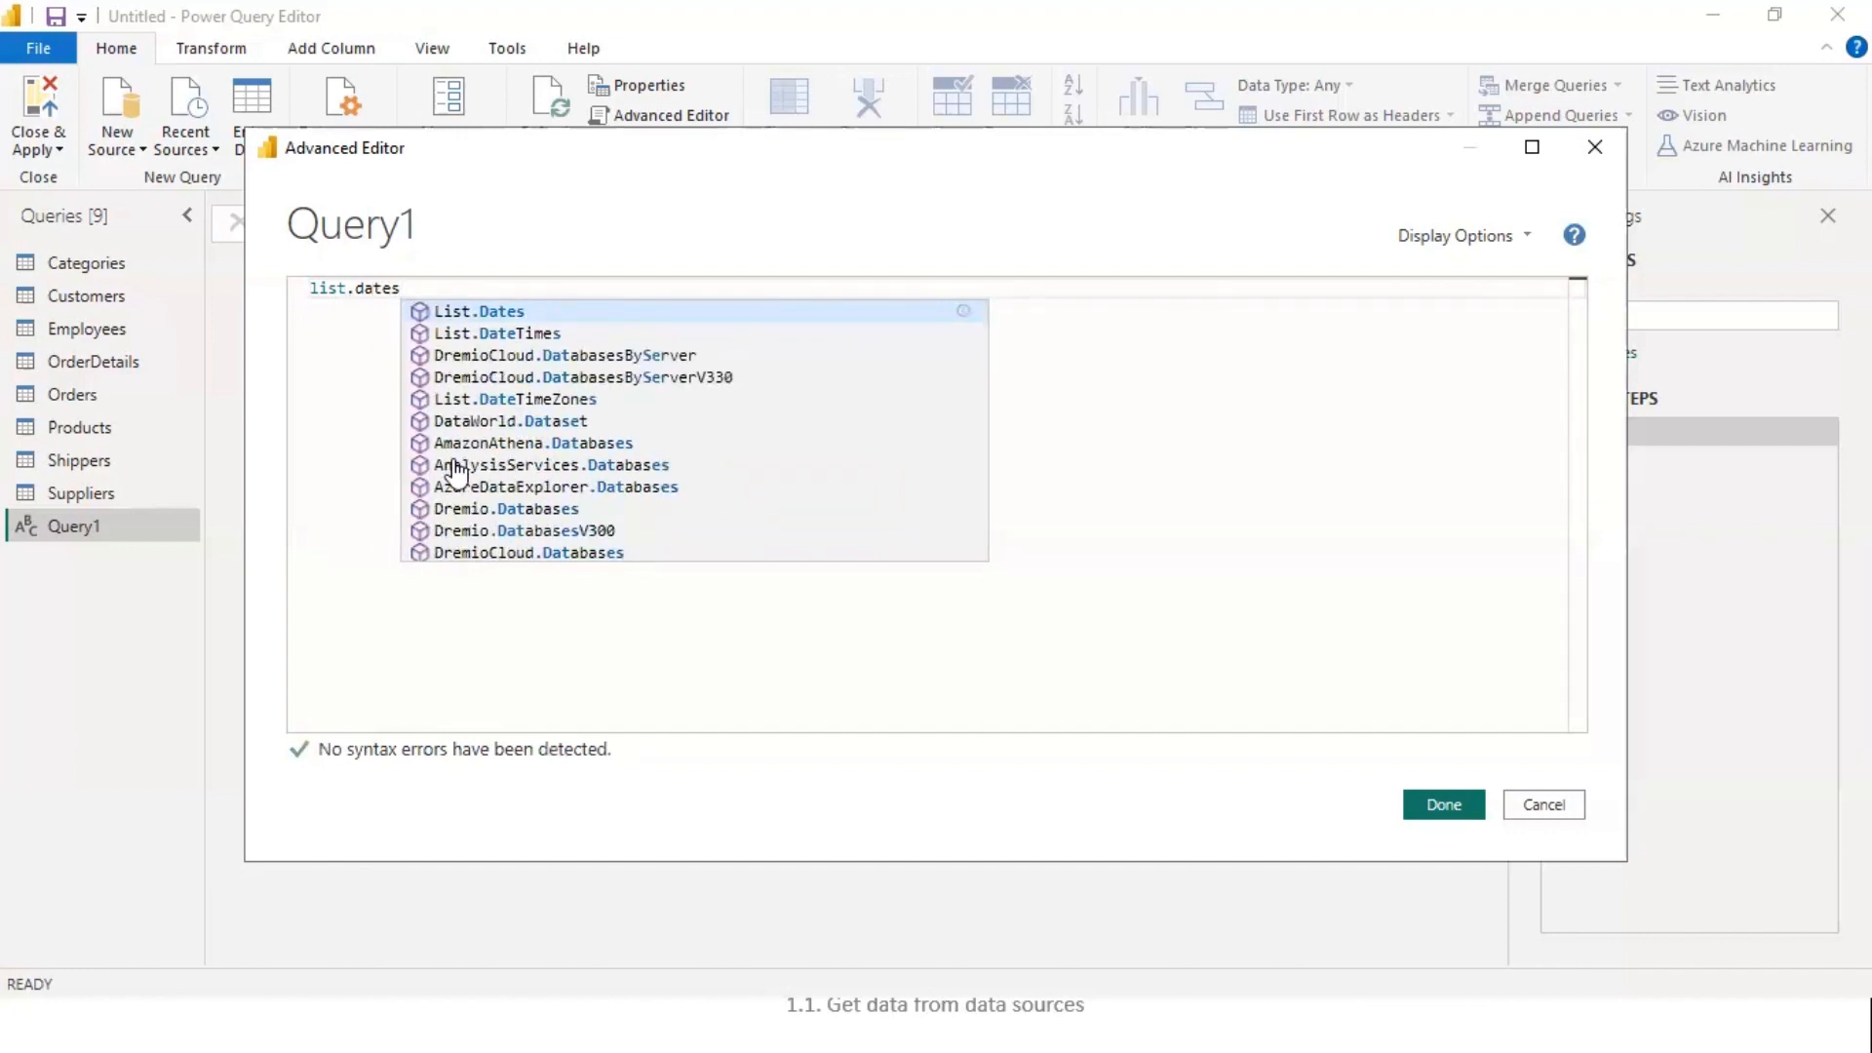
pyautogui.click(459, 314)
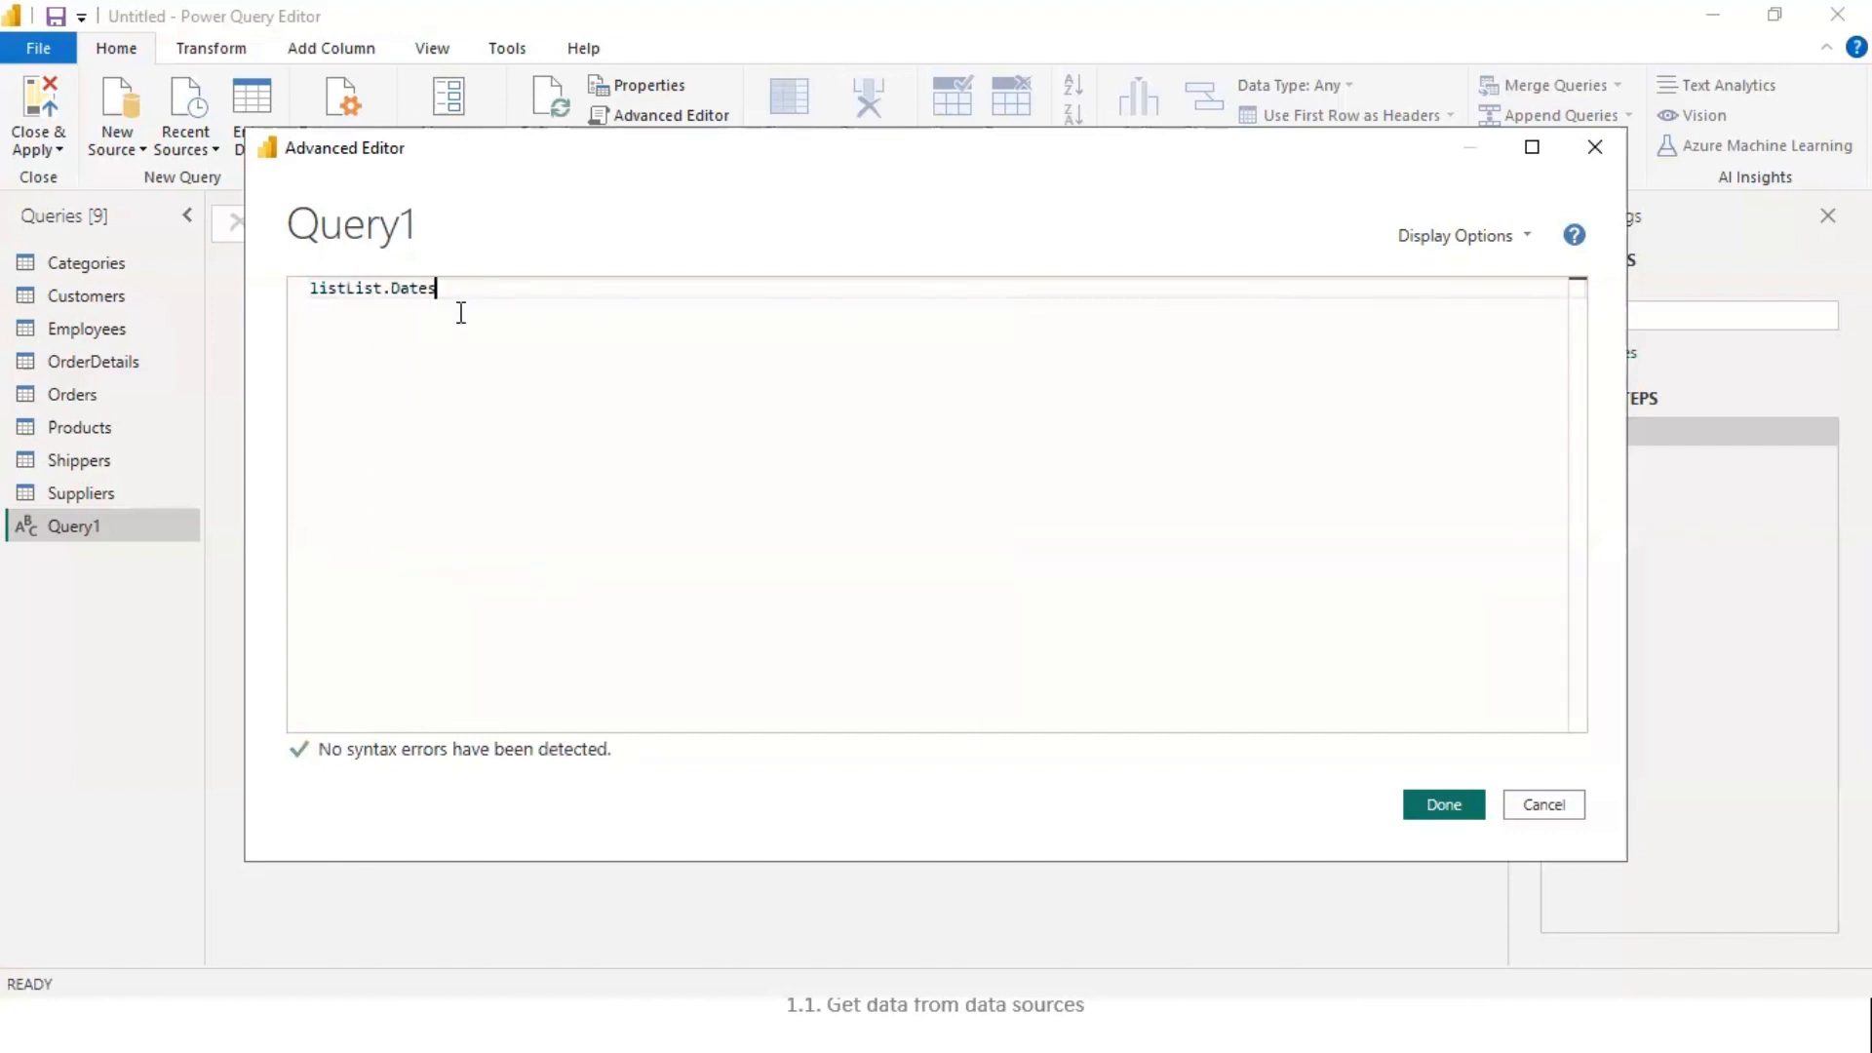
pyautogui.click(347, 288)
pyautogui.press('BackSpace')
pyautogui.press('BackSpace')
pyautogui.press('BackSpace')
pyautogui.press('BackSpace')
pyautogui.press('Right')
pyautogui.press('Right')
pyautogui.press('Right')
pyautogui.press('Right')
pyautogui.press('Right')
pyautogui.press('Right')
pyautogui.press('Right')
pyautogui.press('Right')
pyautogui.press('Right')
pyautogui.press('Right')
pyautogui.write('(')
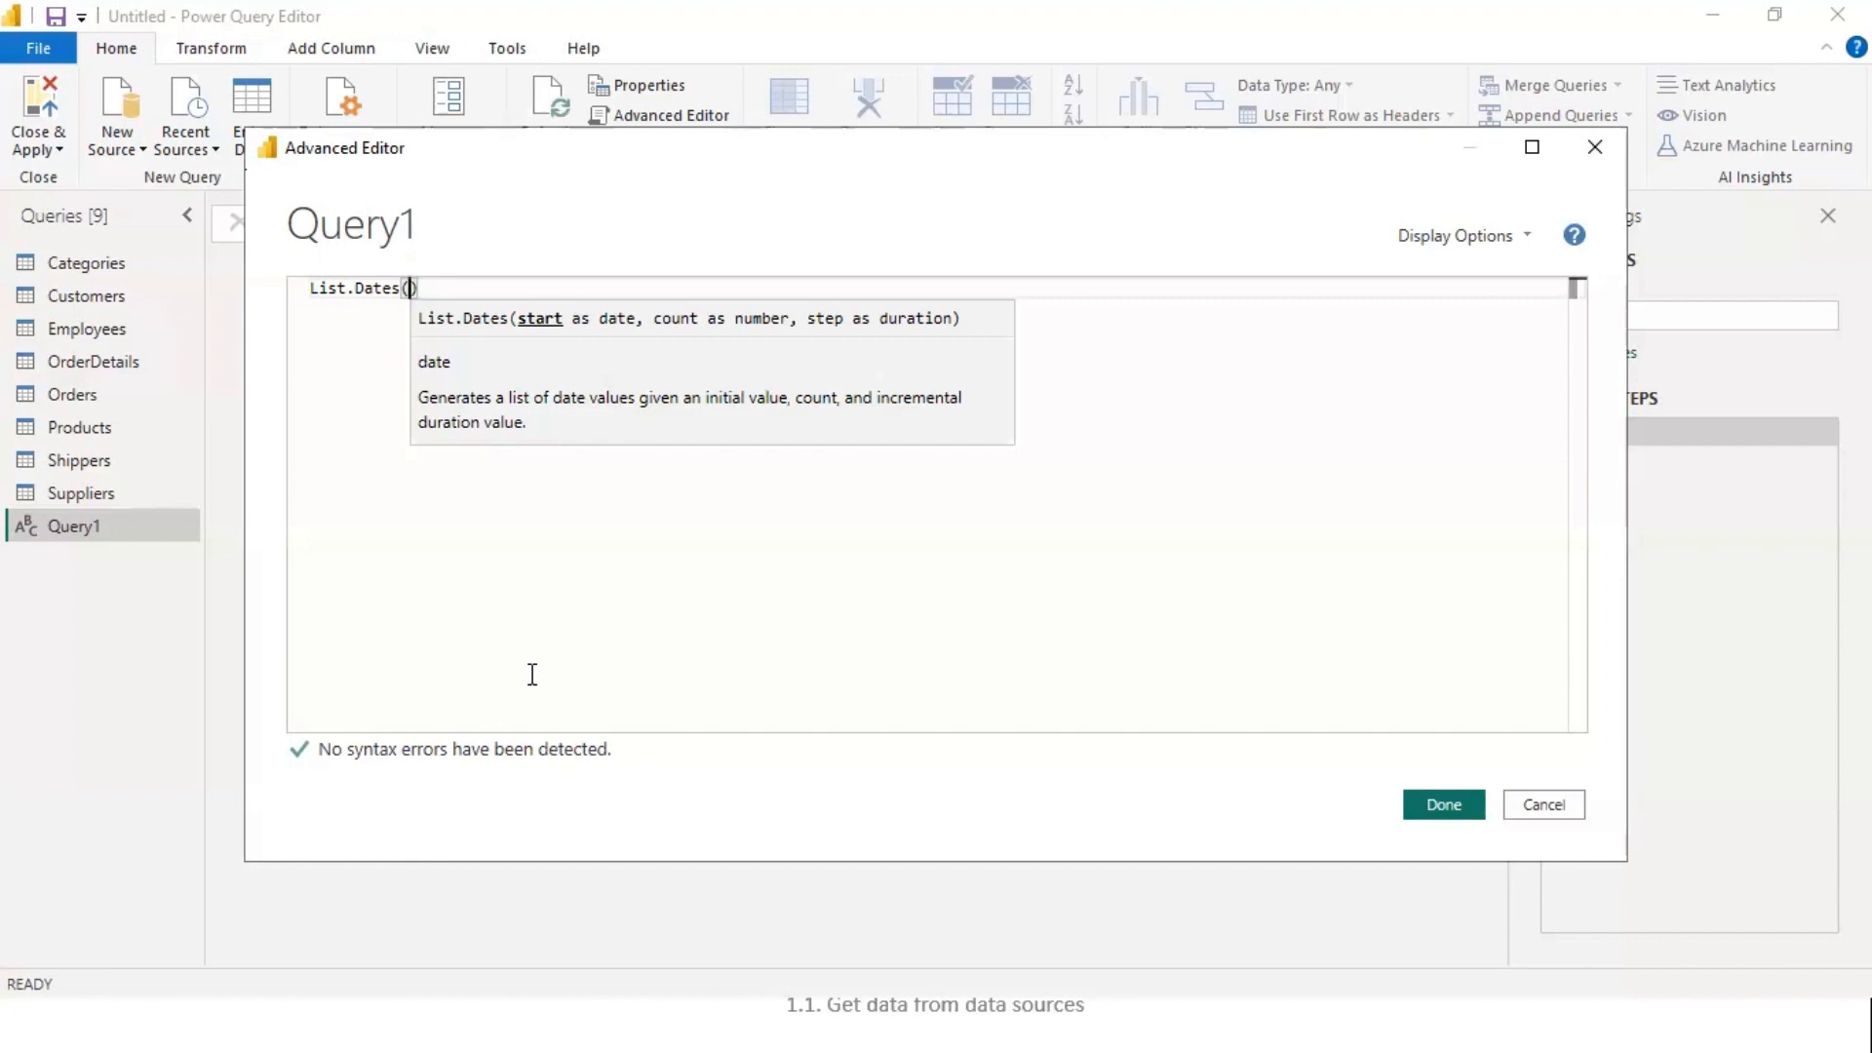
# - Enter #date(2019,1,1) on its own line as the start argument of List.Dates, followed by a comma
pyautogui.press('Return')
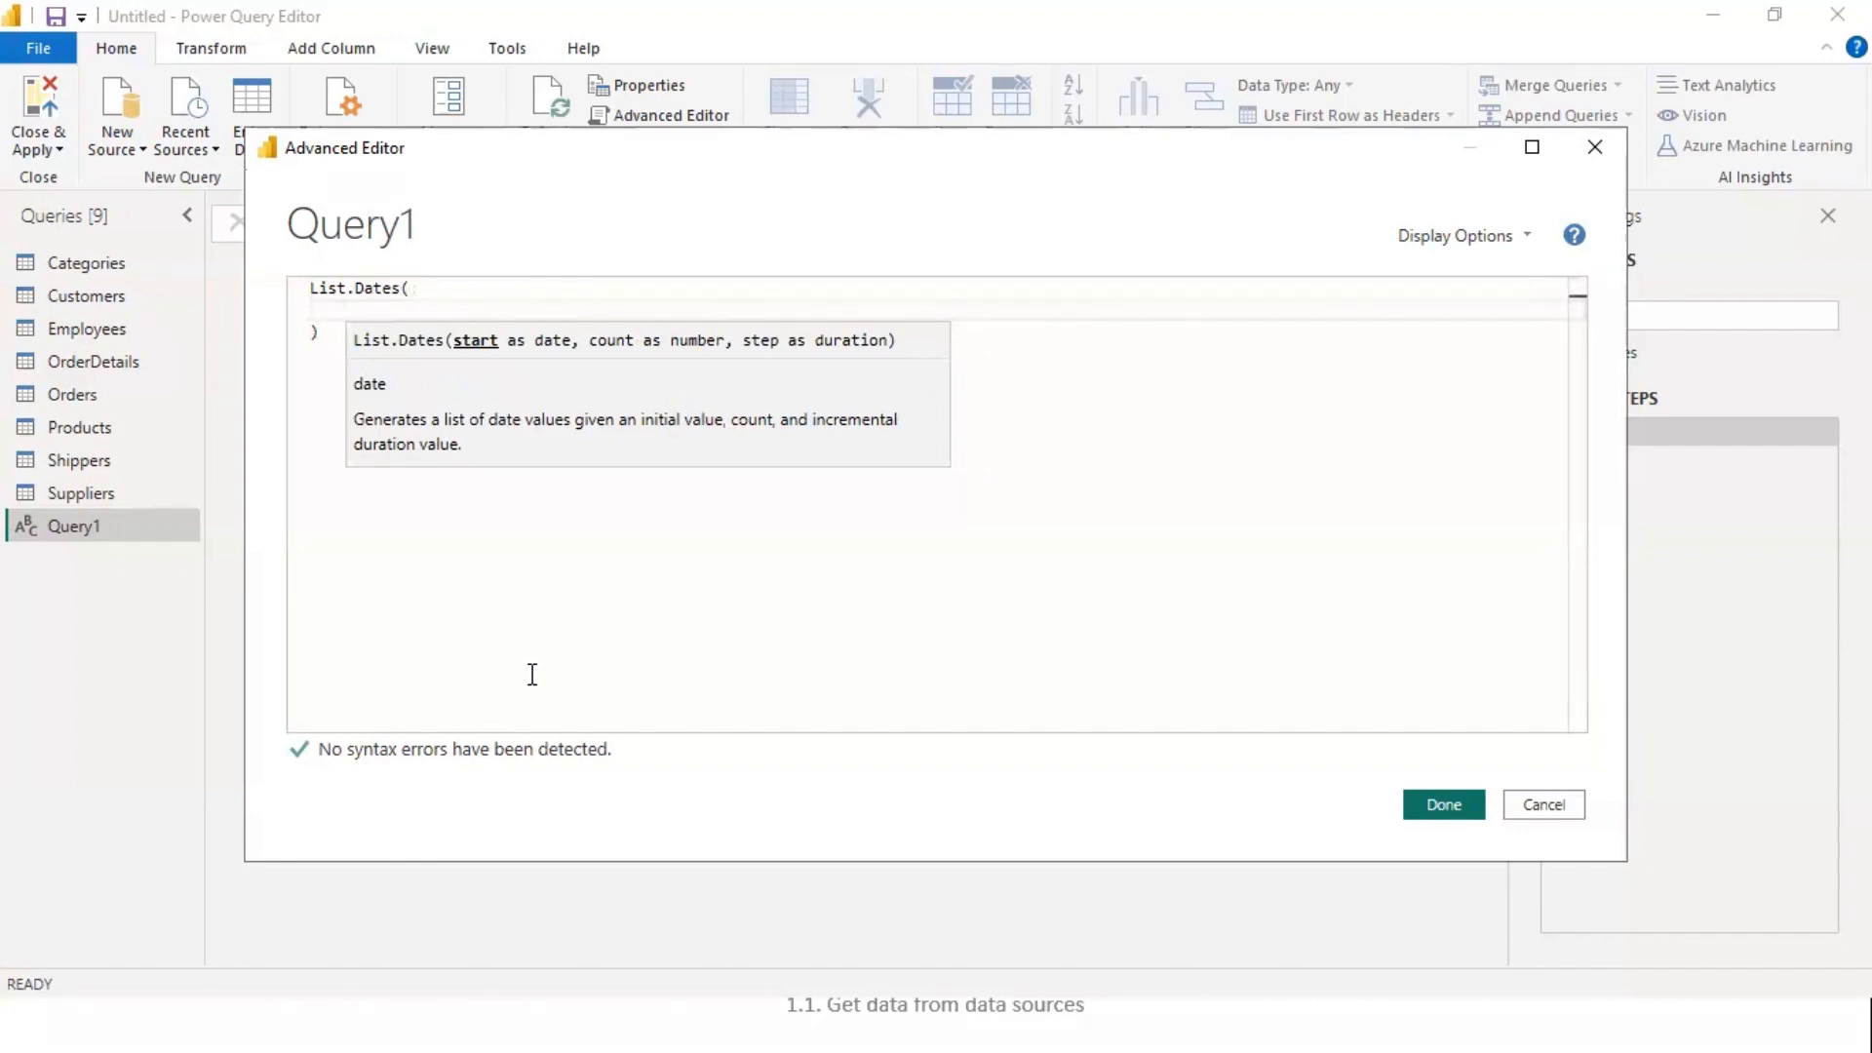
pyautogui.write('#')
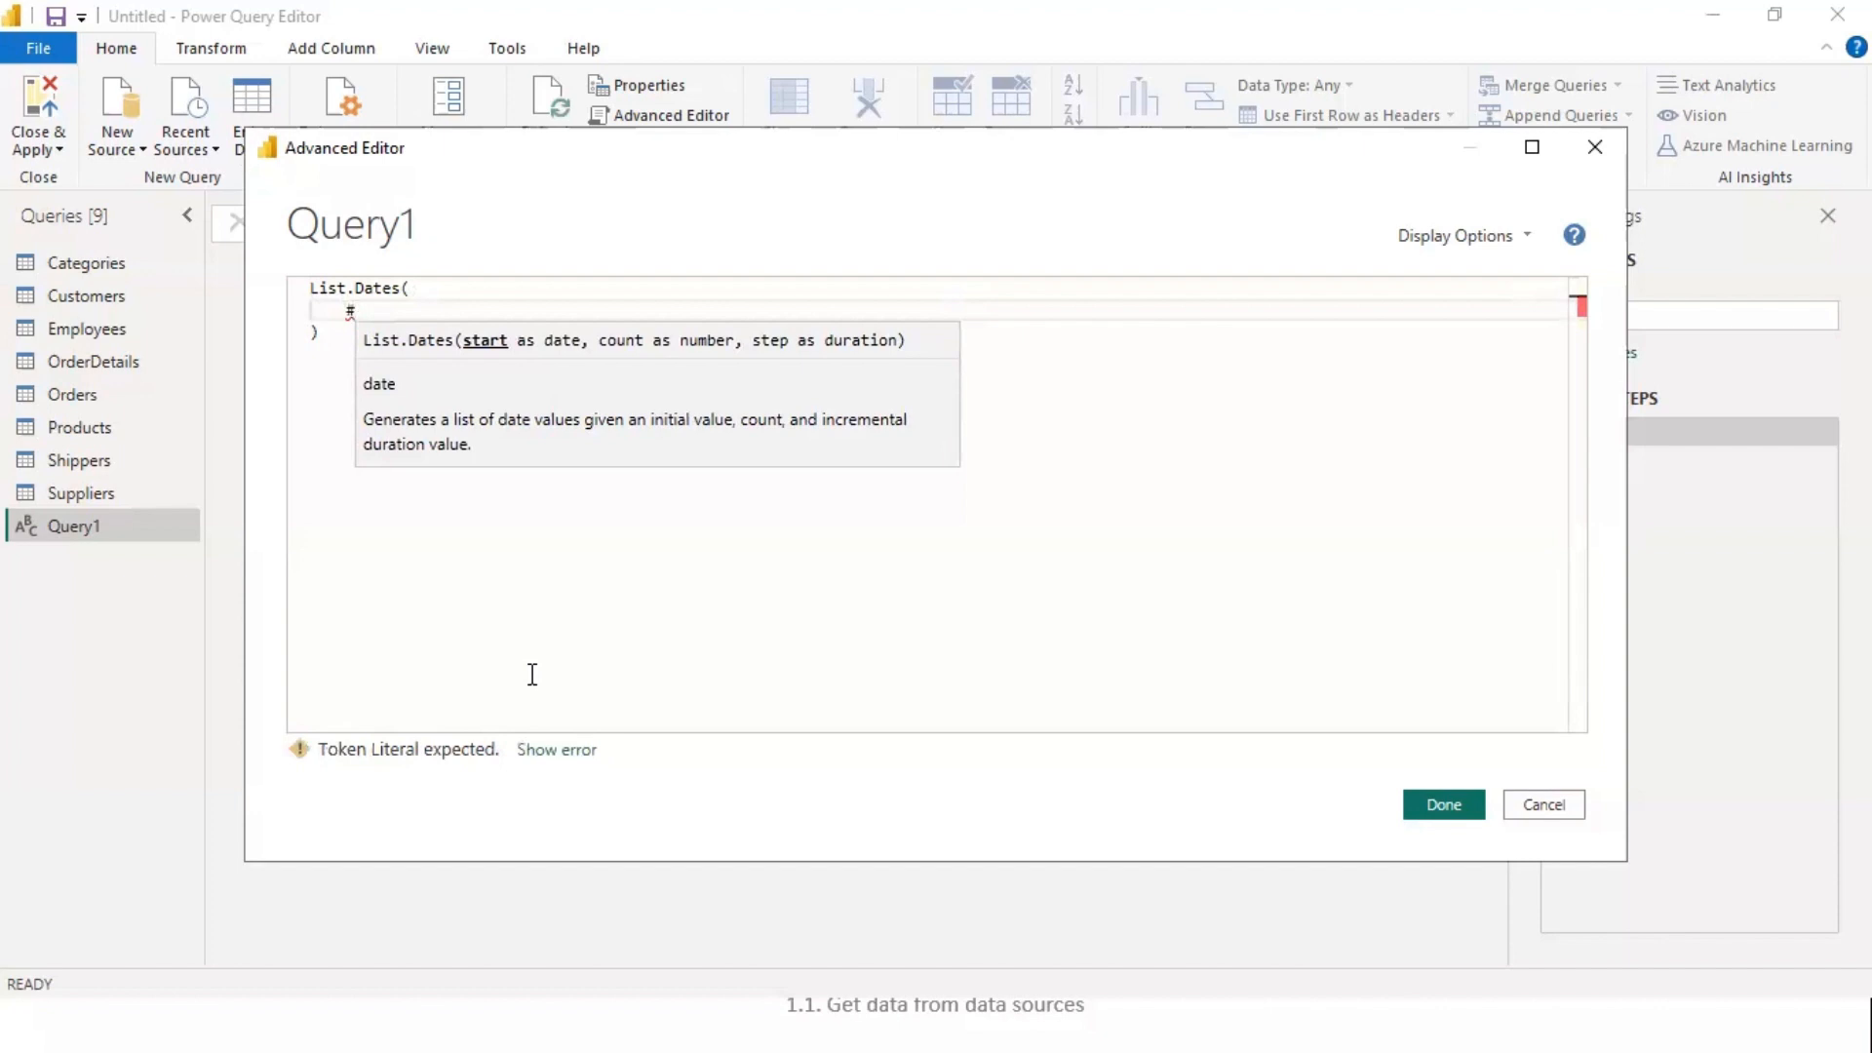
pyautogui.write('date')
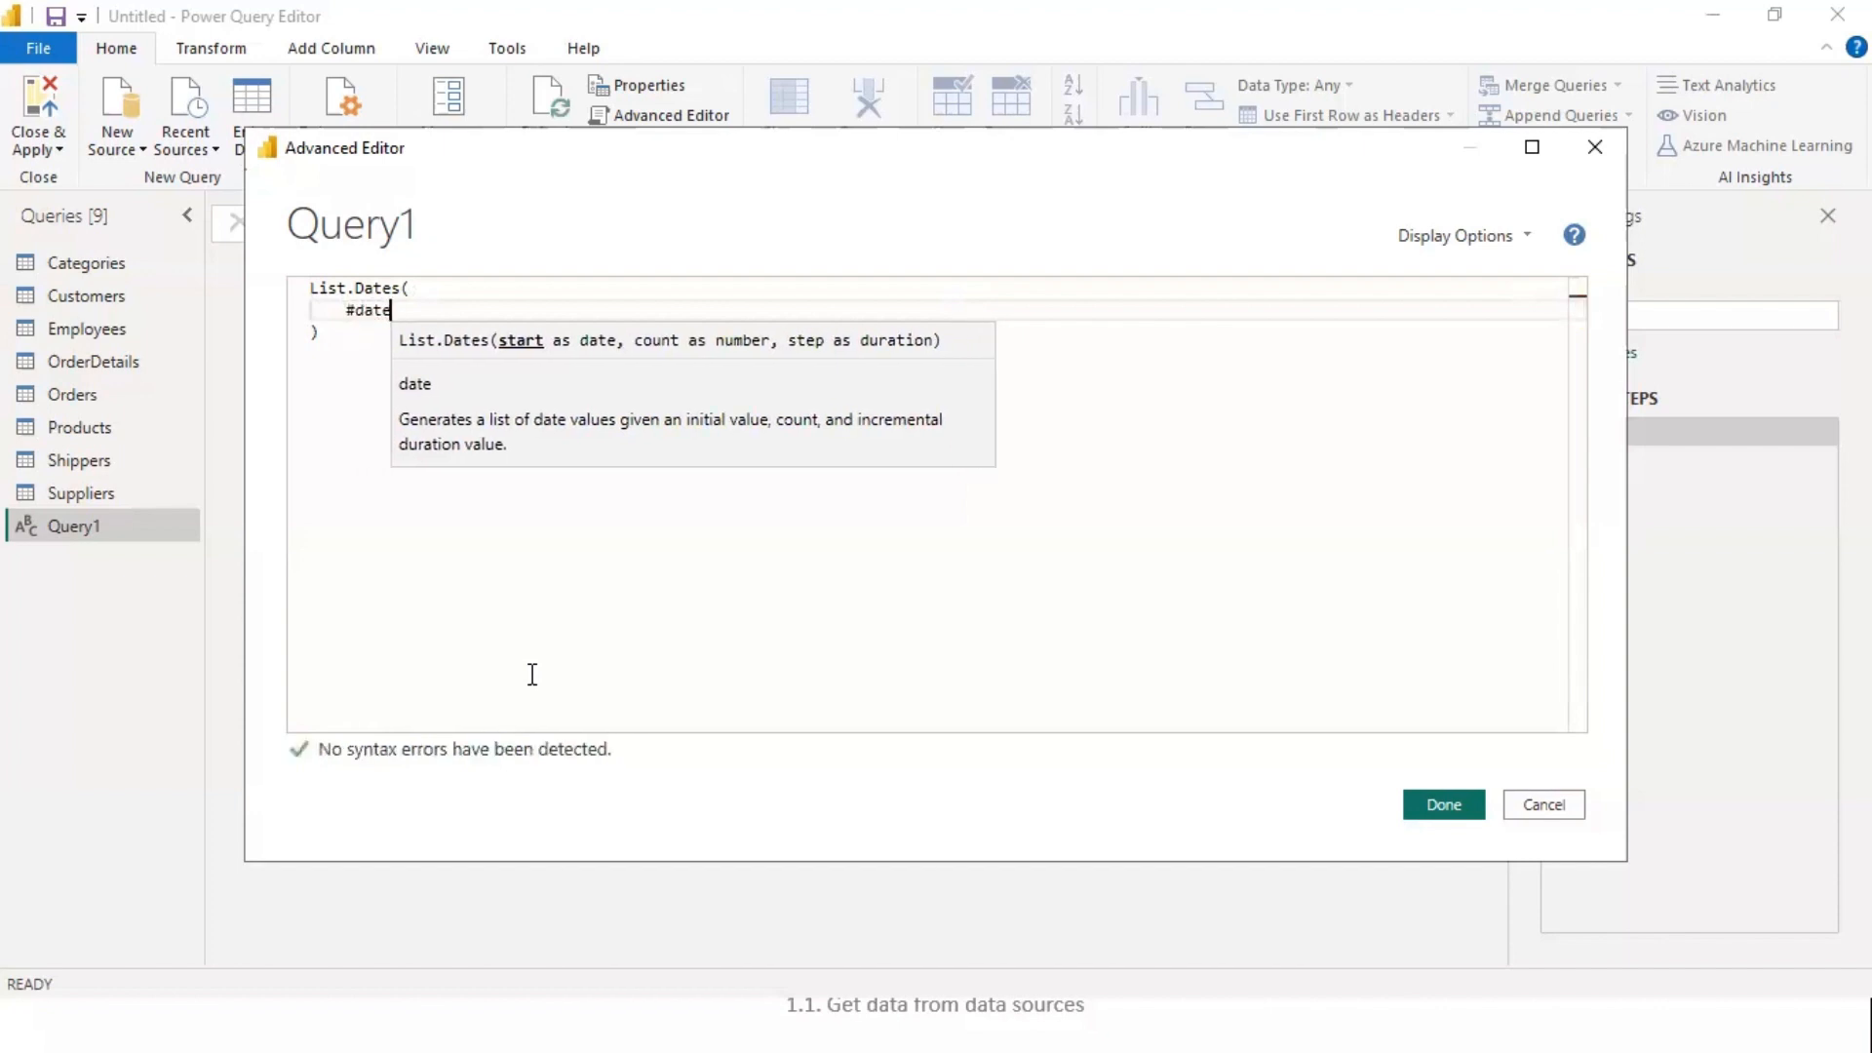
pyautogui.write('(')
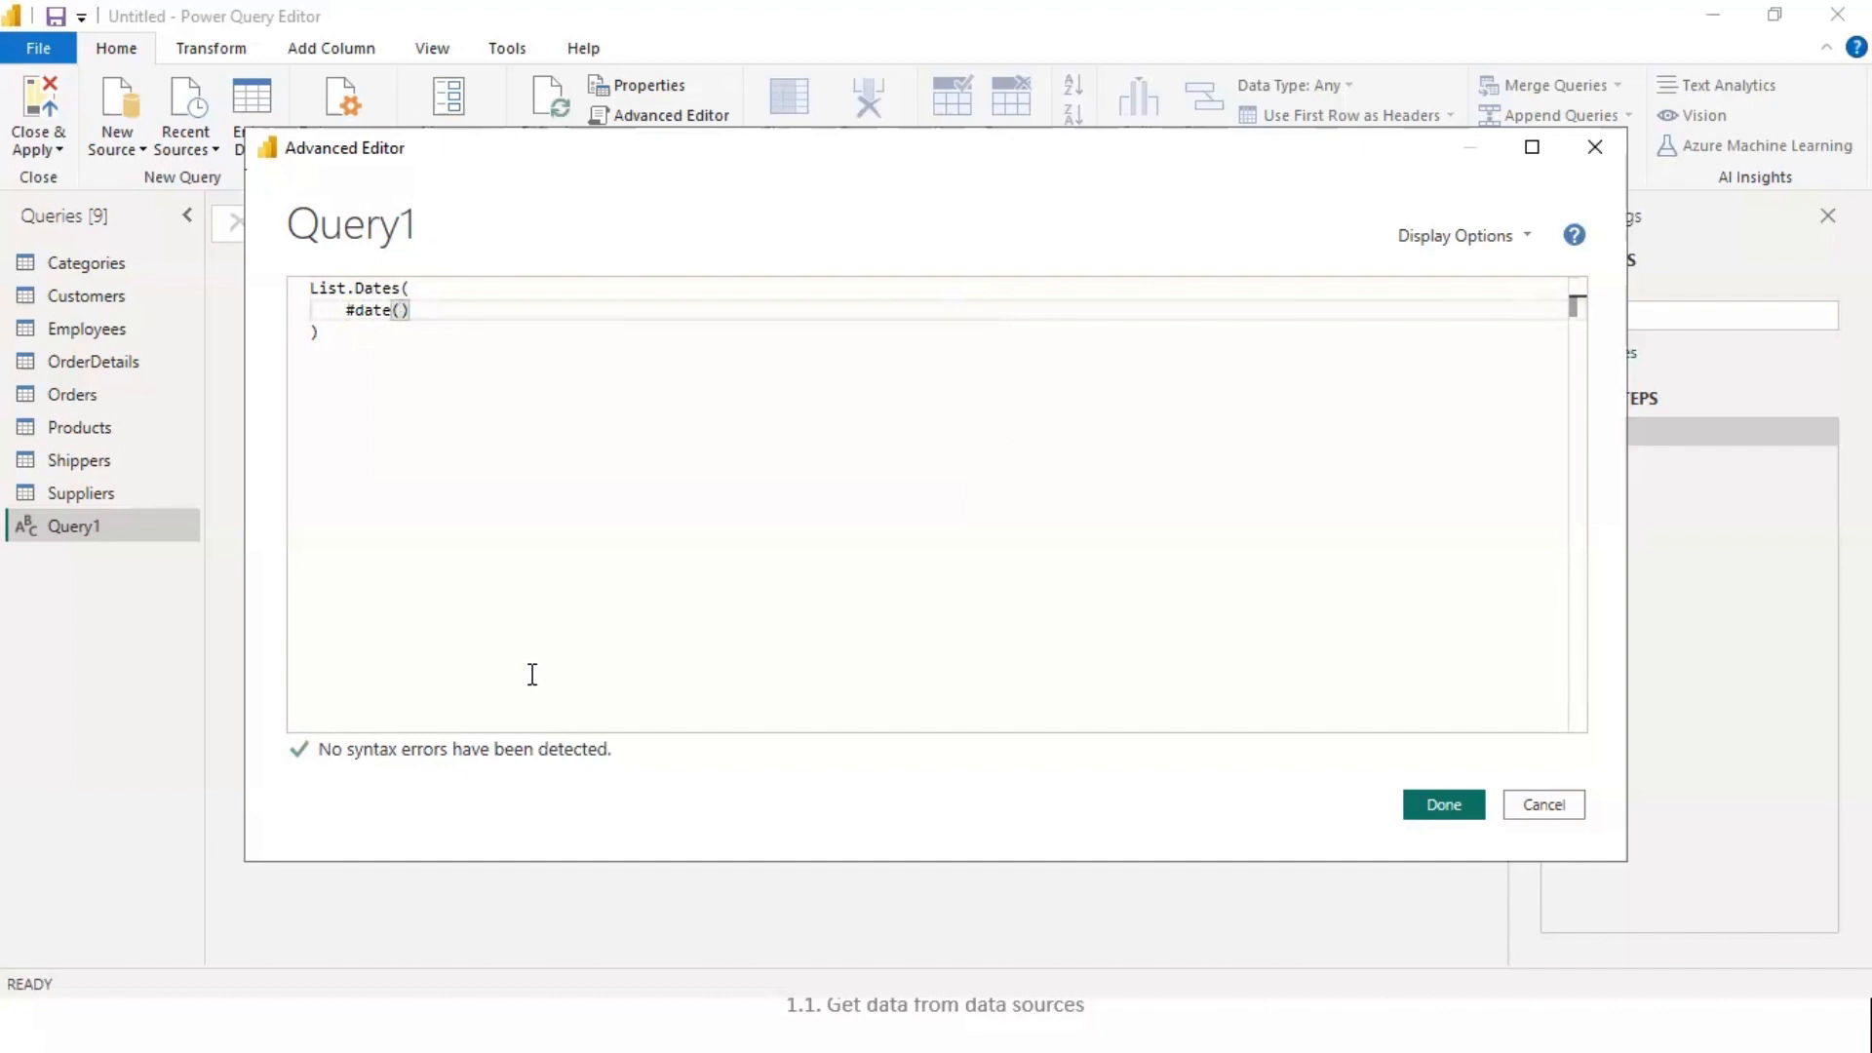
pyautogui.write('2019,1,1')
pyautogui.press('End')
pyautogui.write(',')
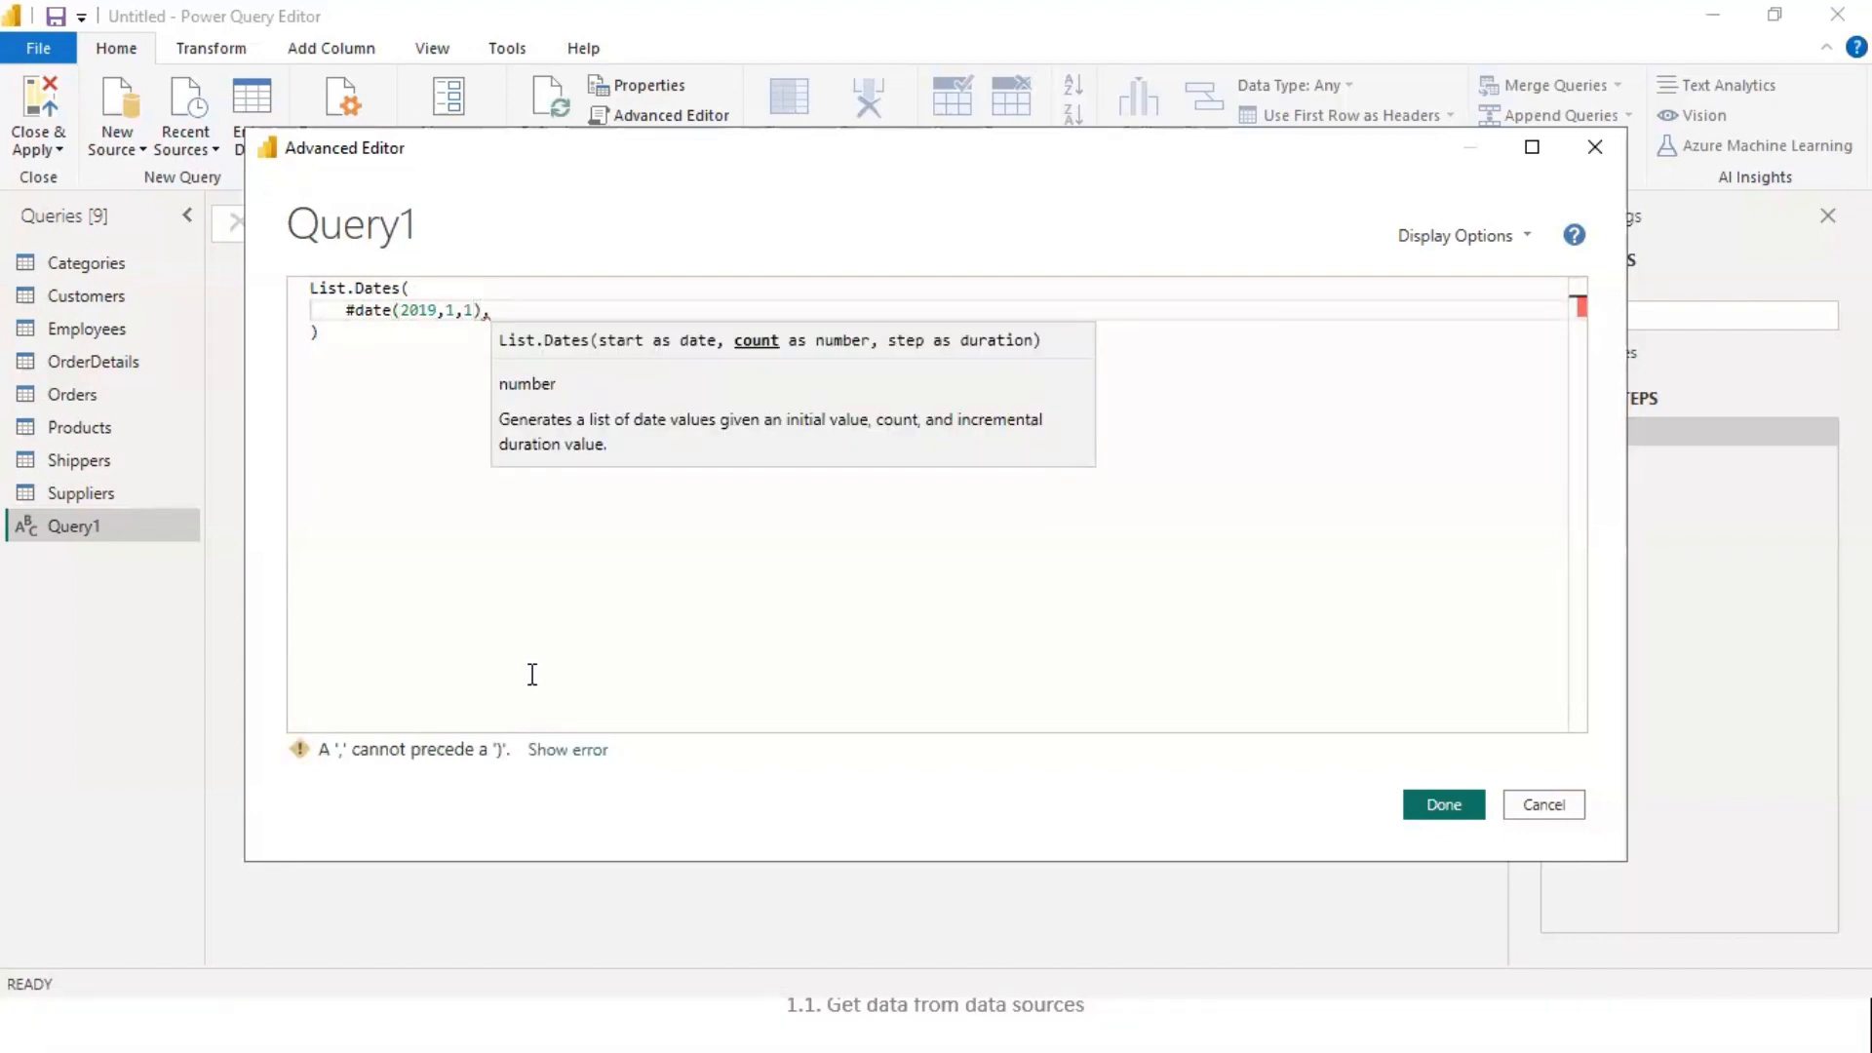
# - Enter 3650 on a new line as the count argument of List.Dates, followed by a comma
pyautogui.press('Return')
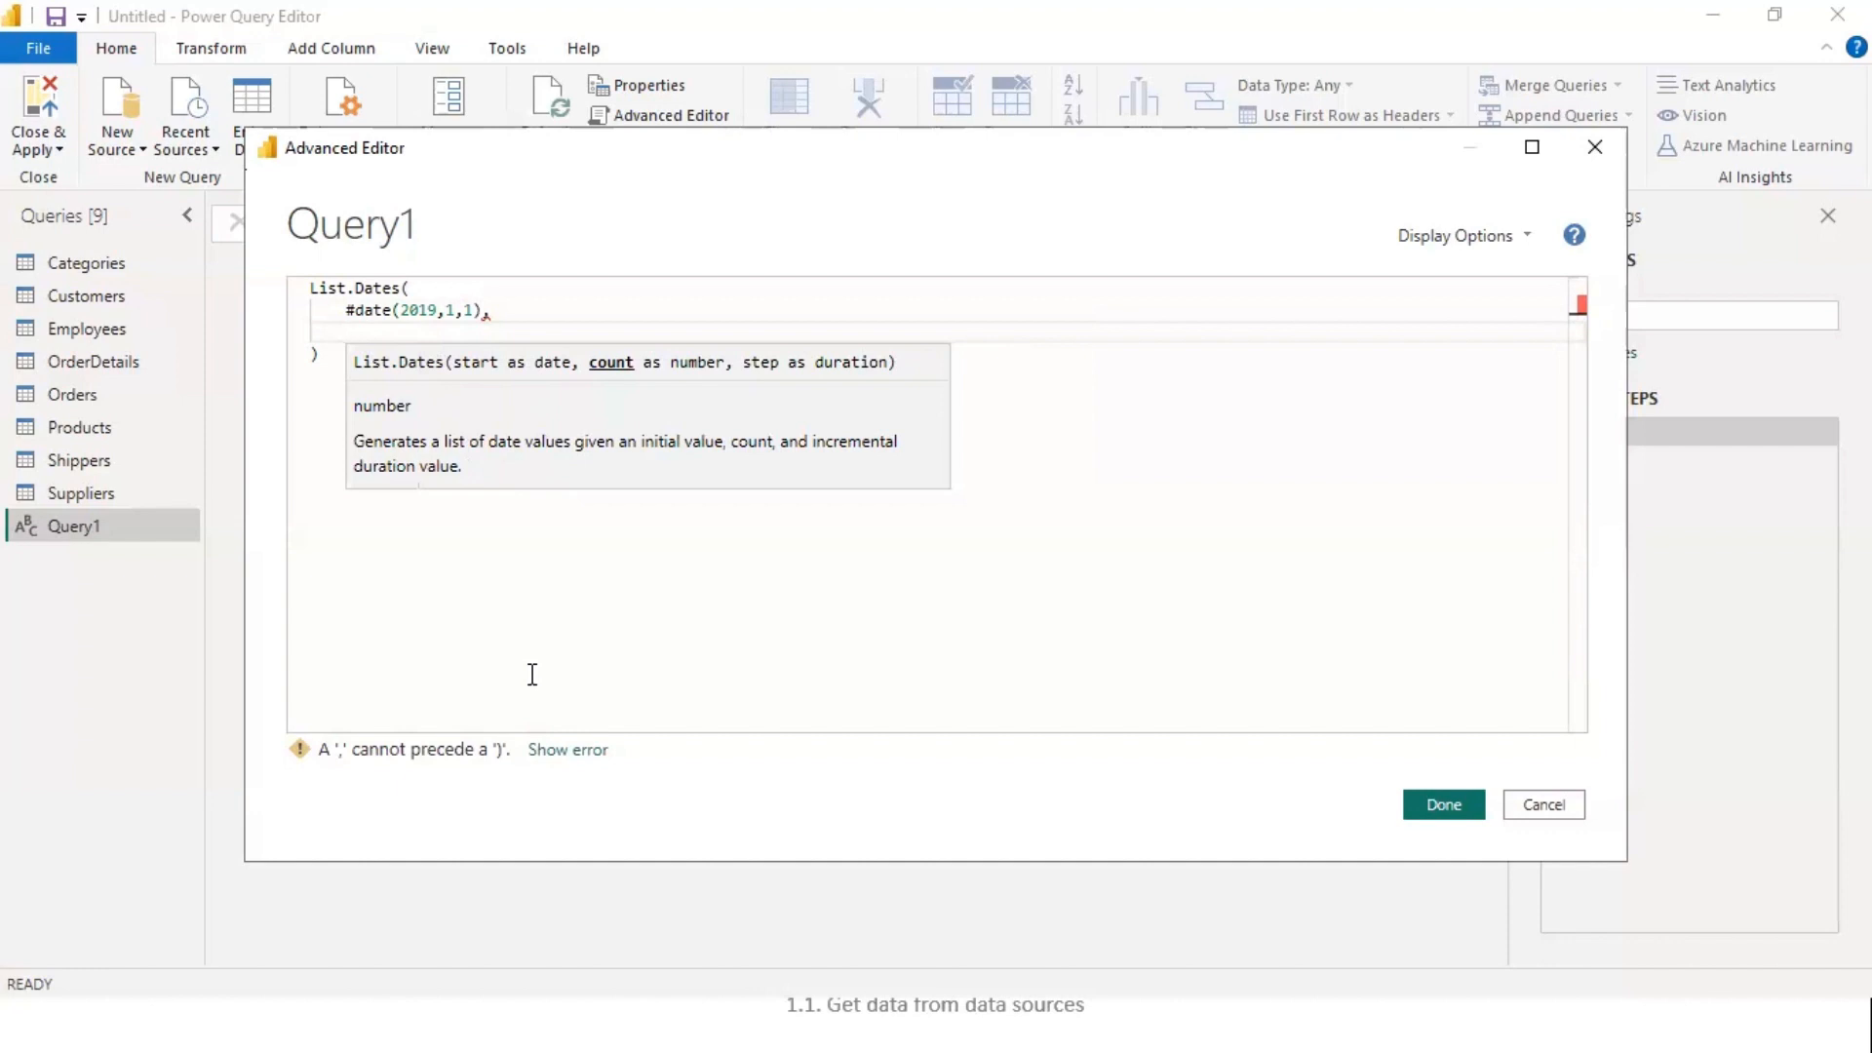
pyautogui.write('3650')
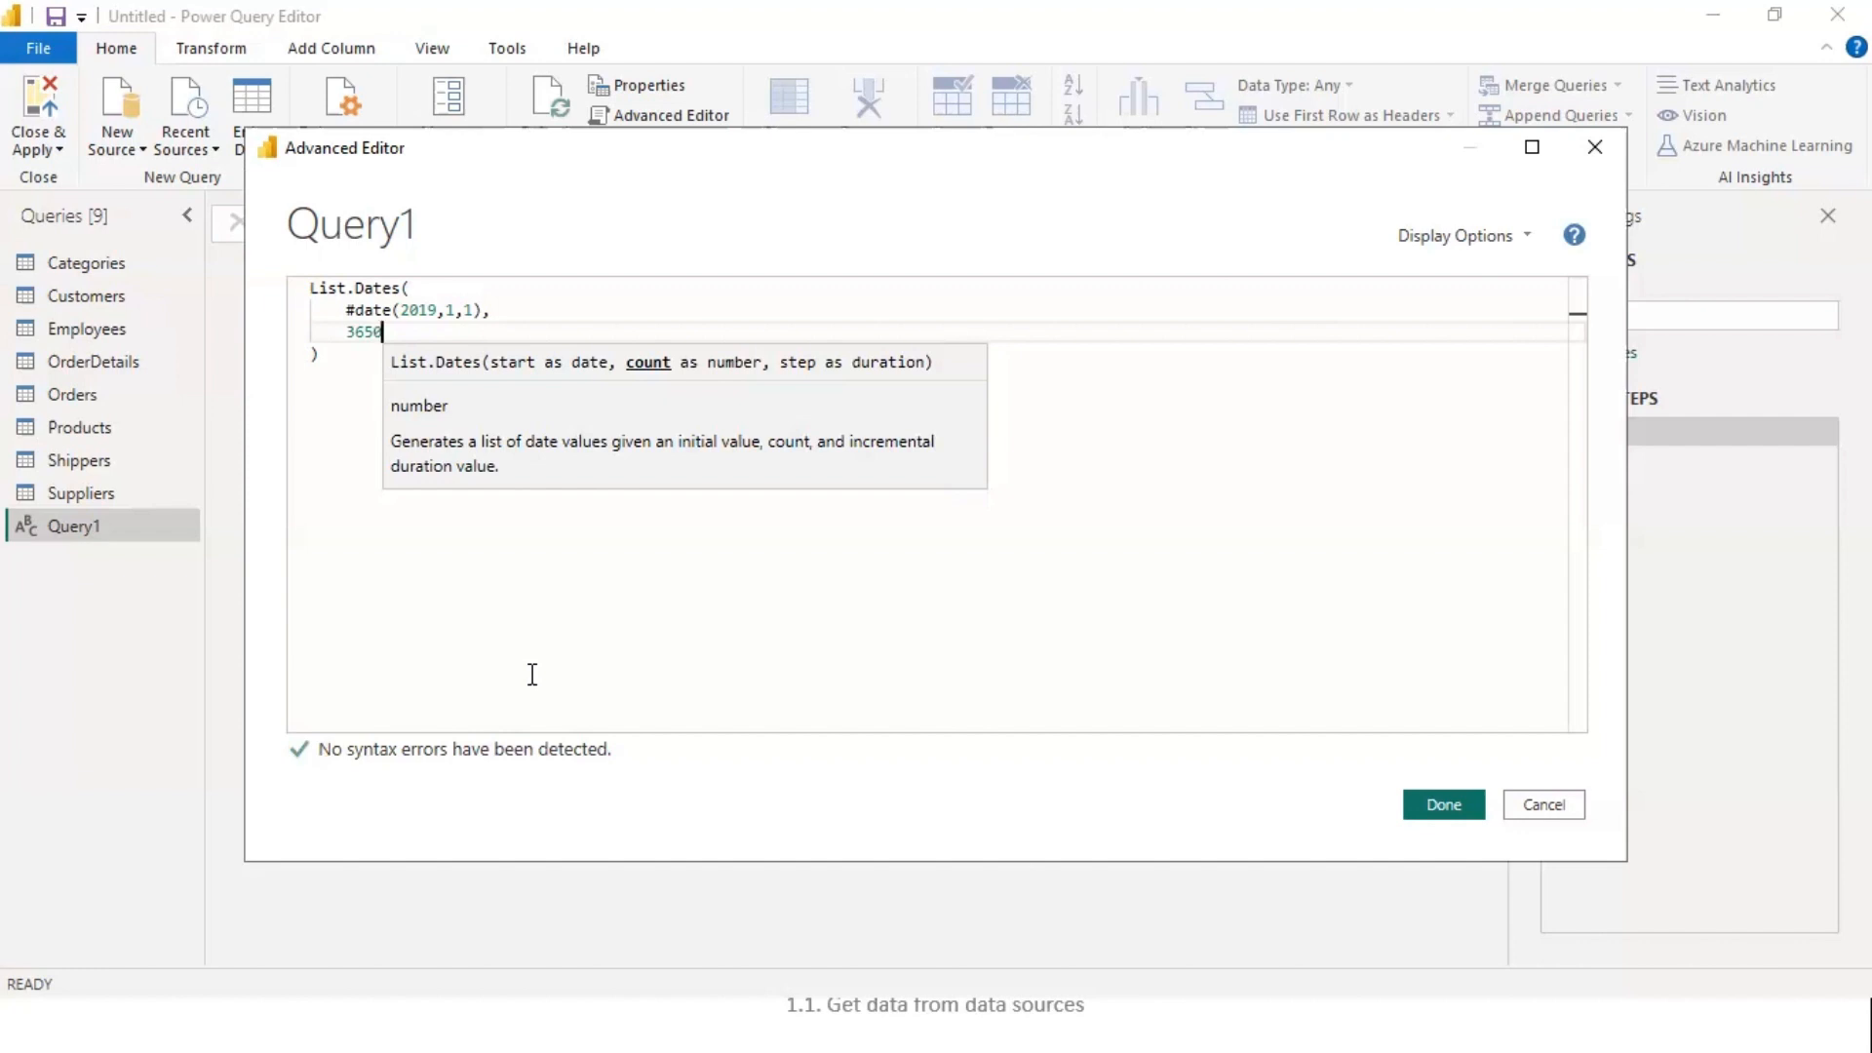
pyautogui.write(',')
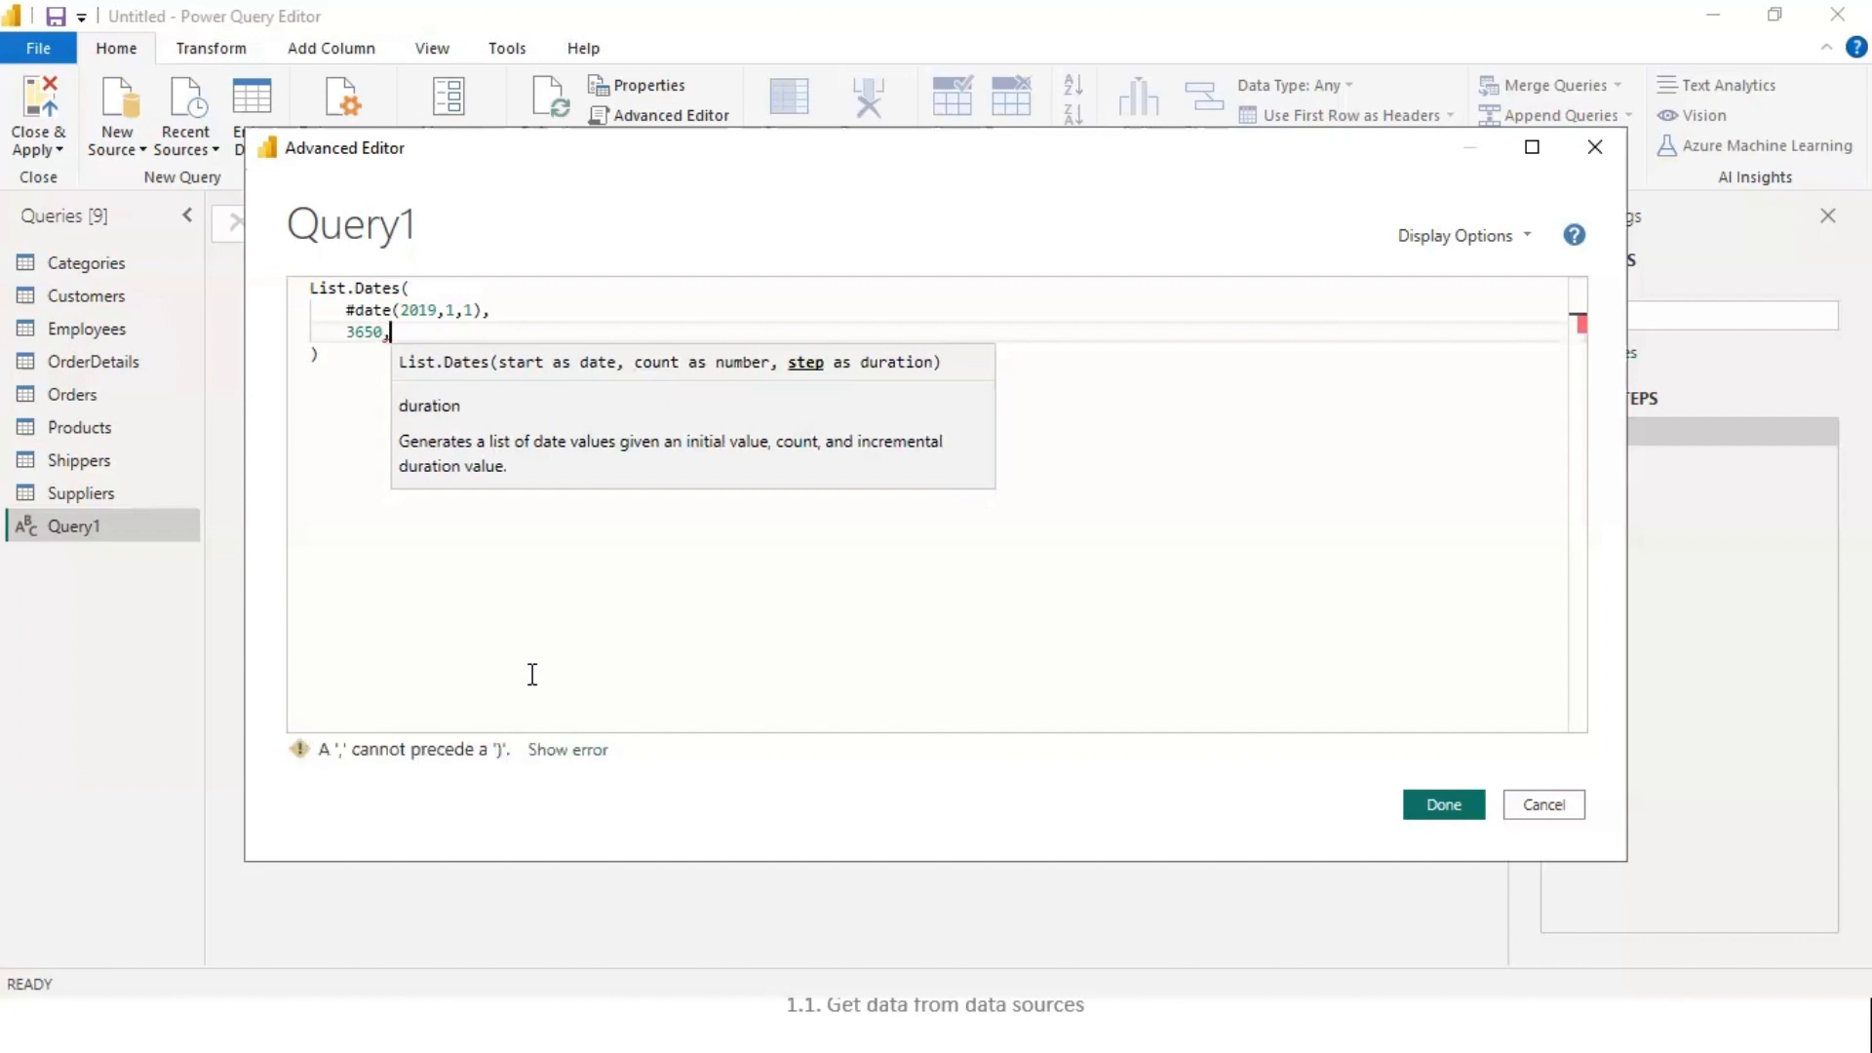
# - Enter #duration(1,0,0,0) on a new line as the step argument of List.Dates and apply the query code
pyautogui.press('Return')
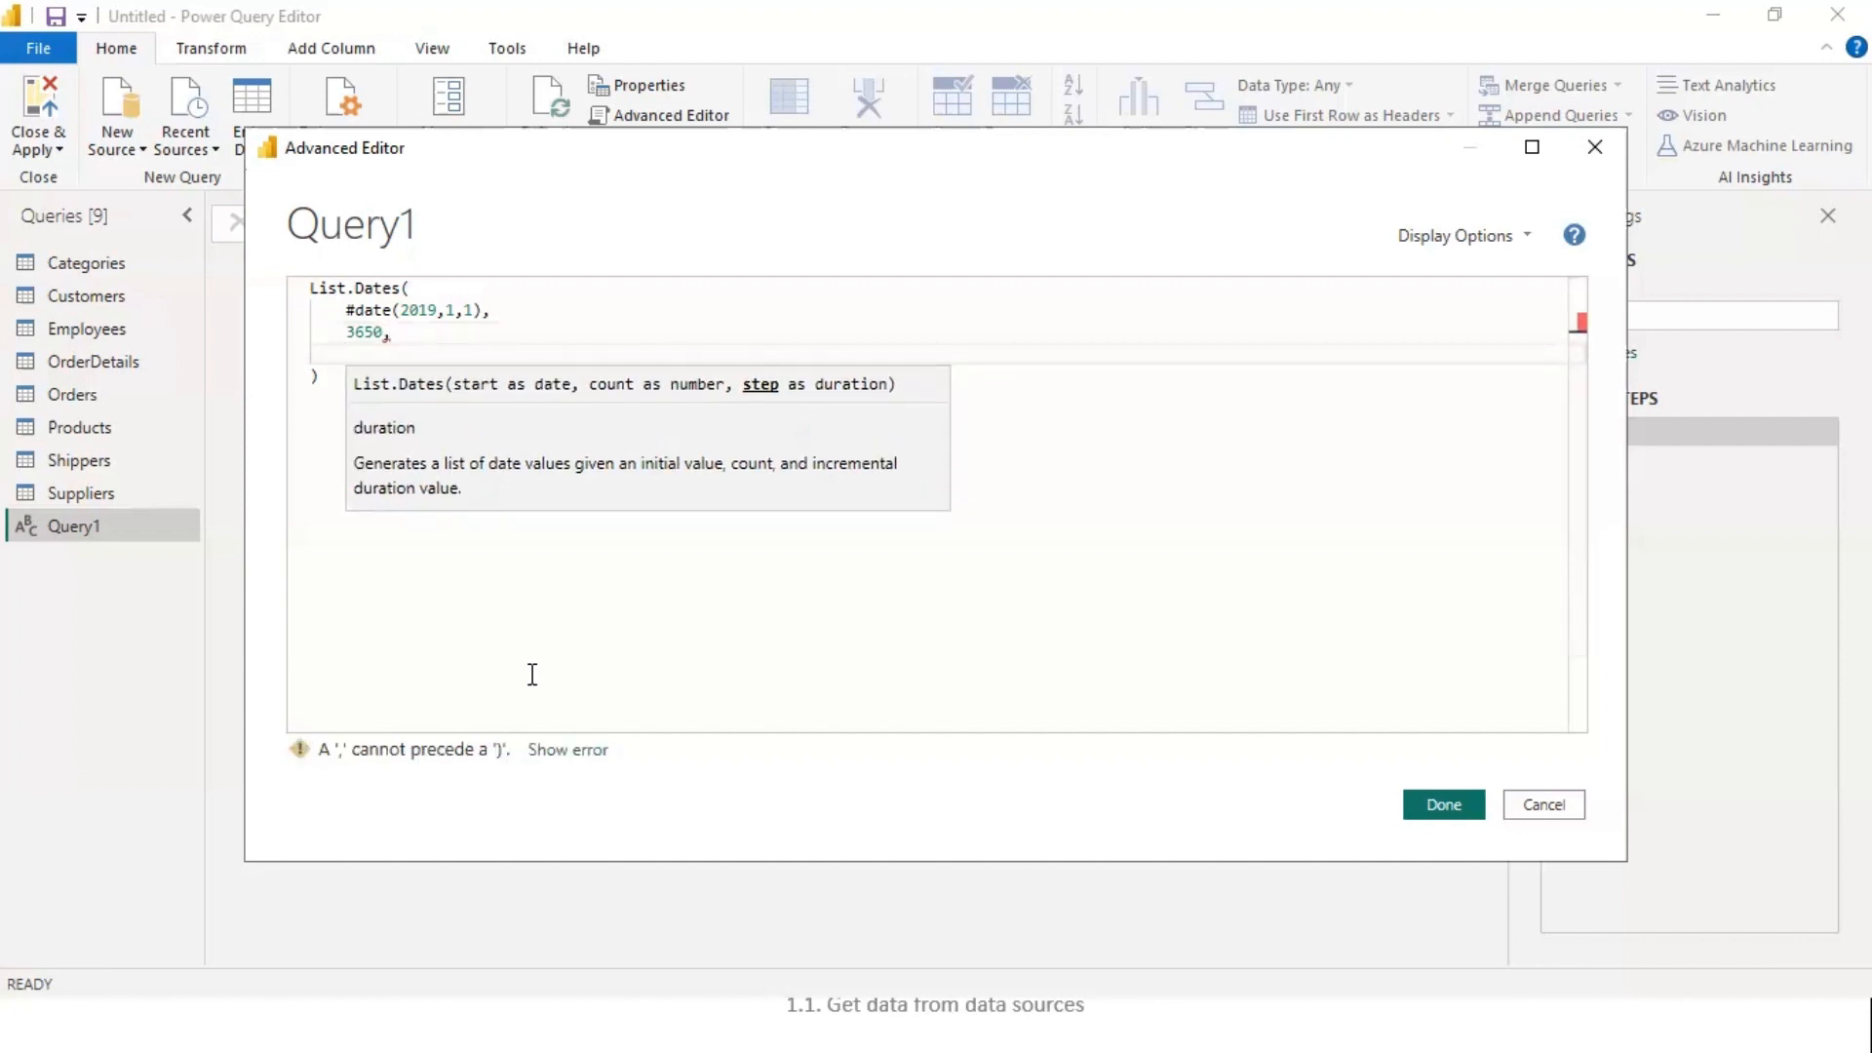
pyautogui.write('#')
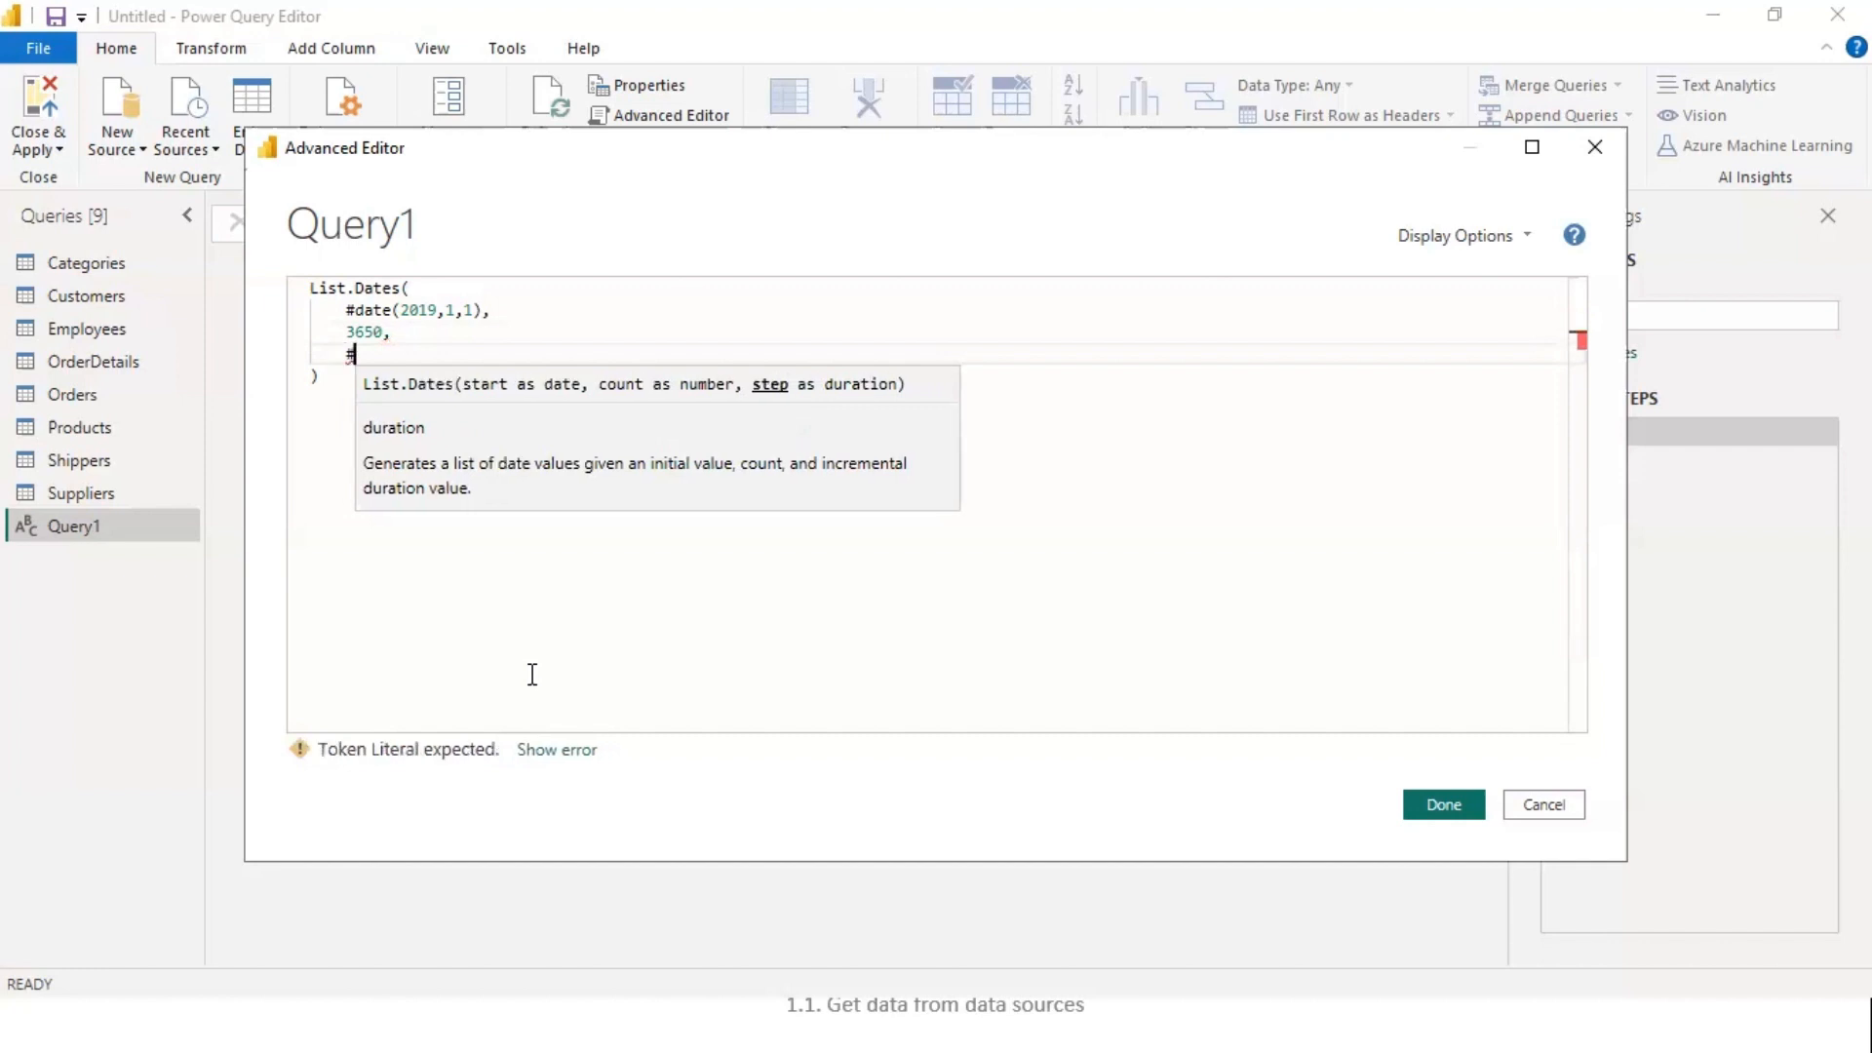
pyautogui.write('duration')
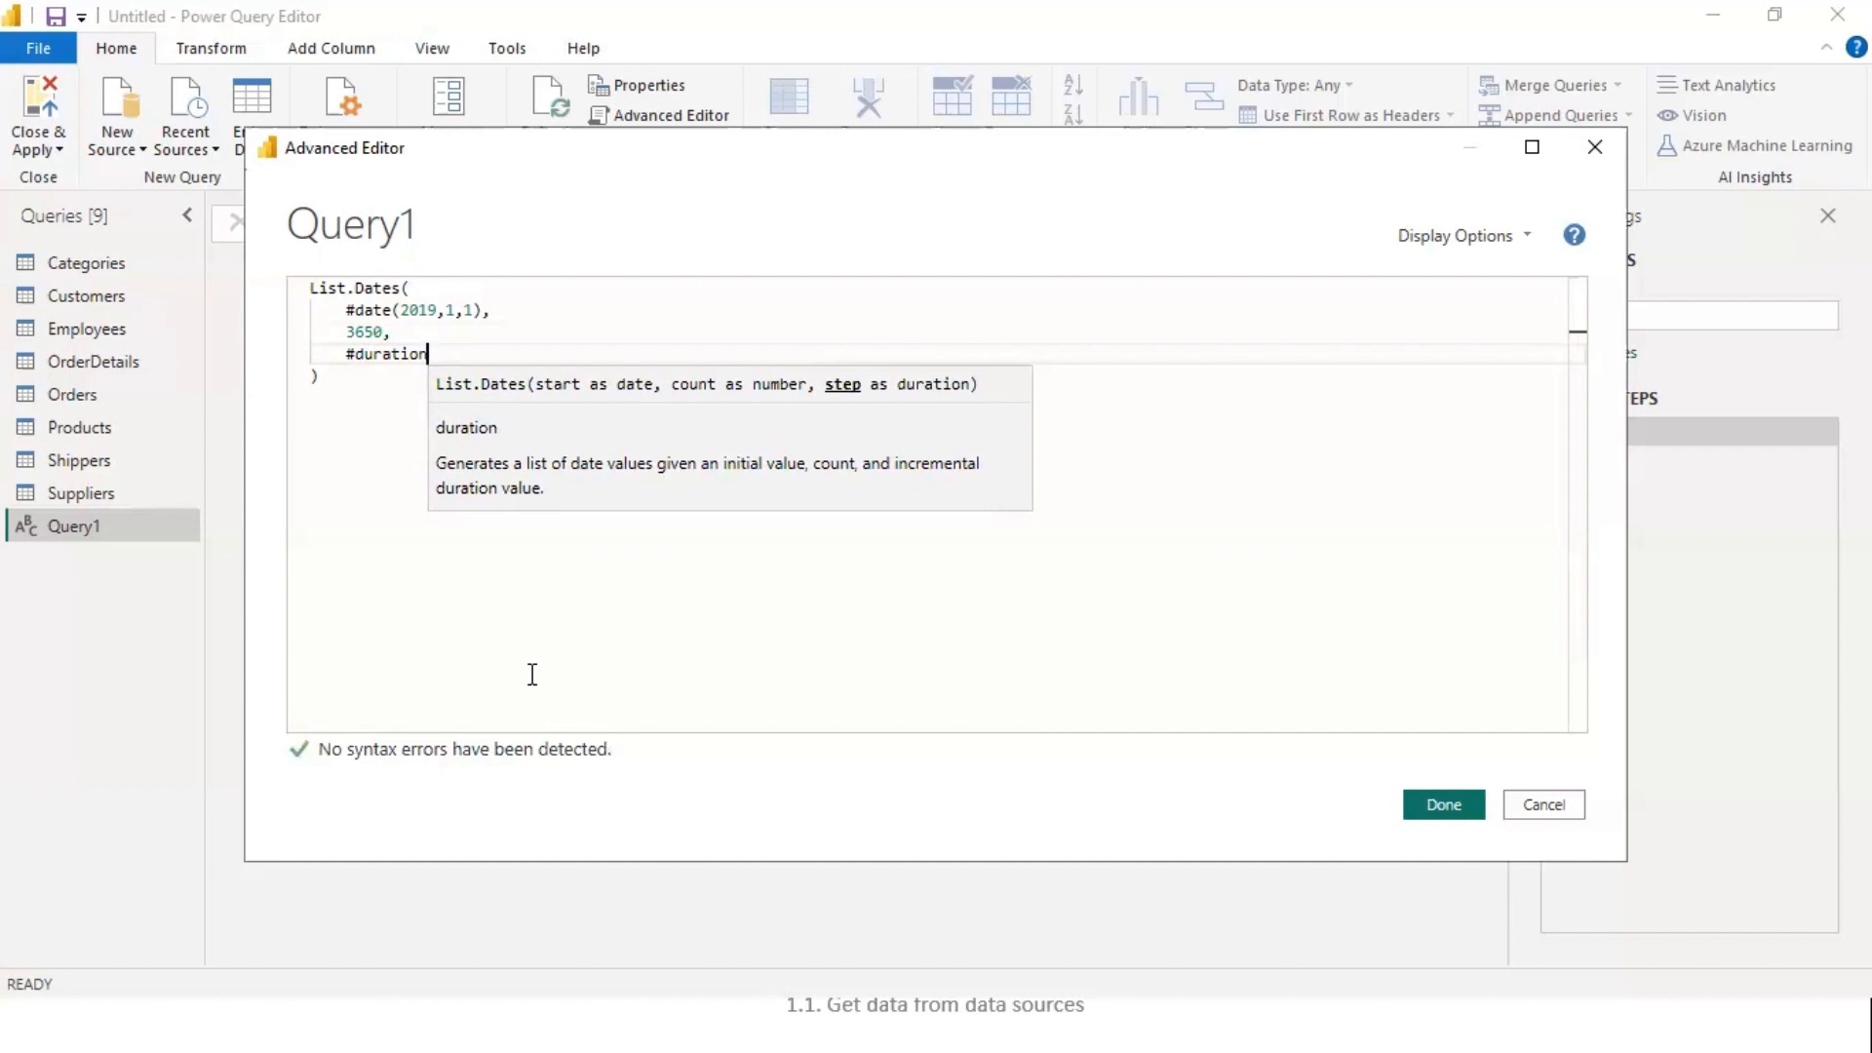
pyautogui.write('(')
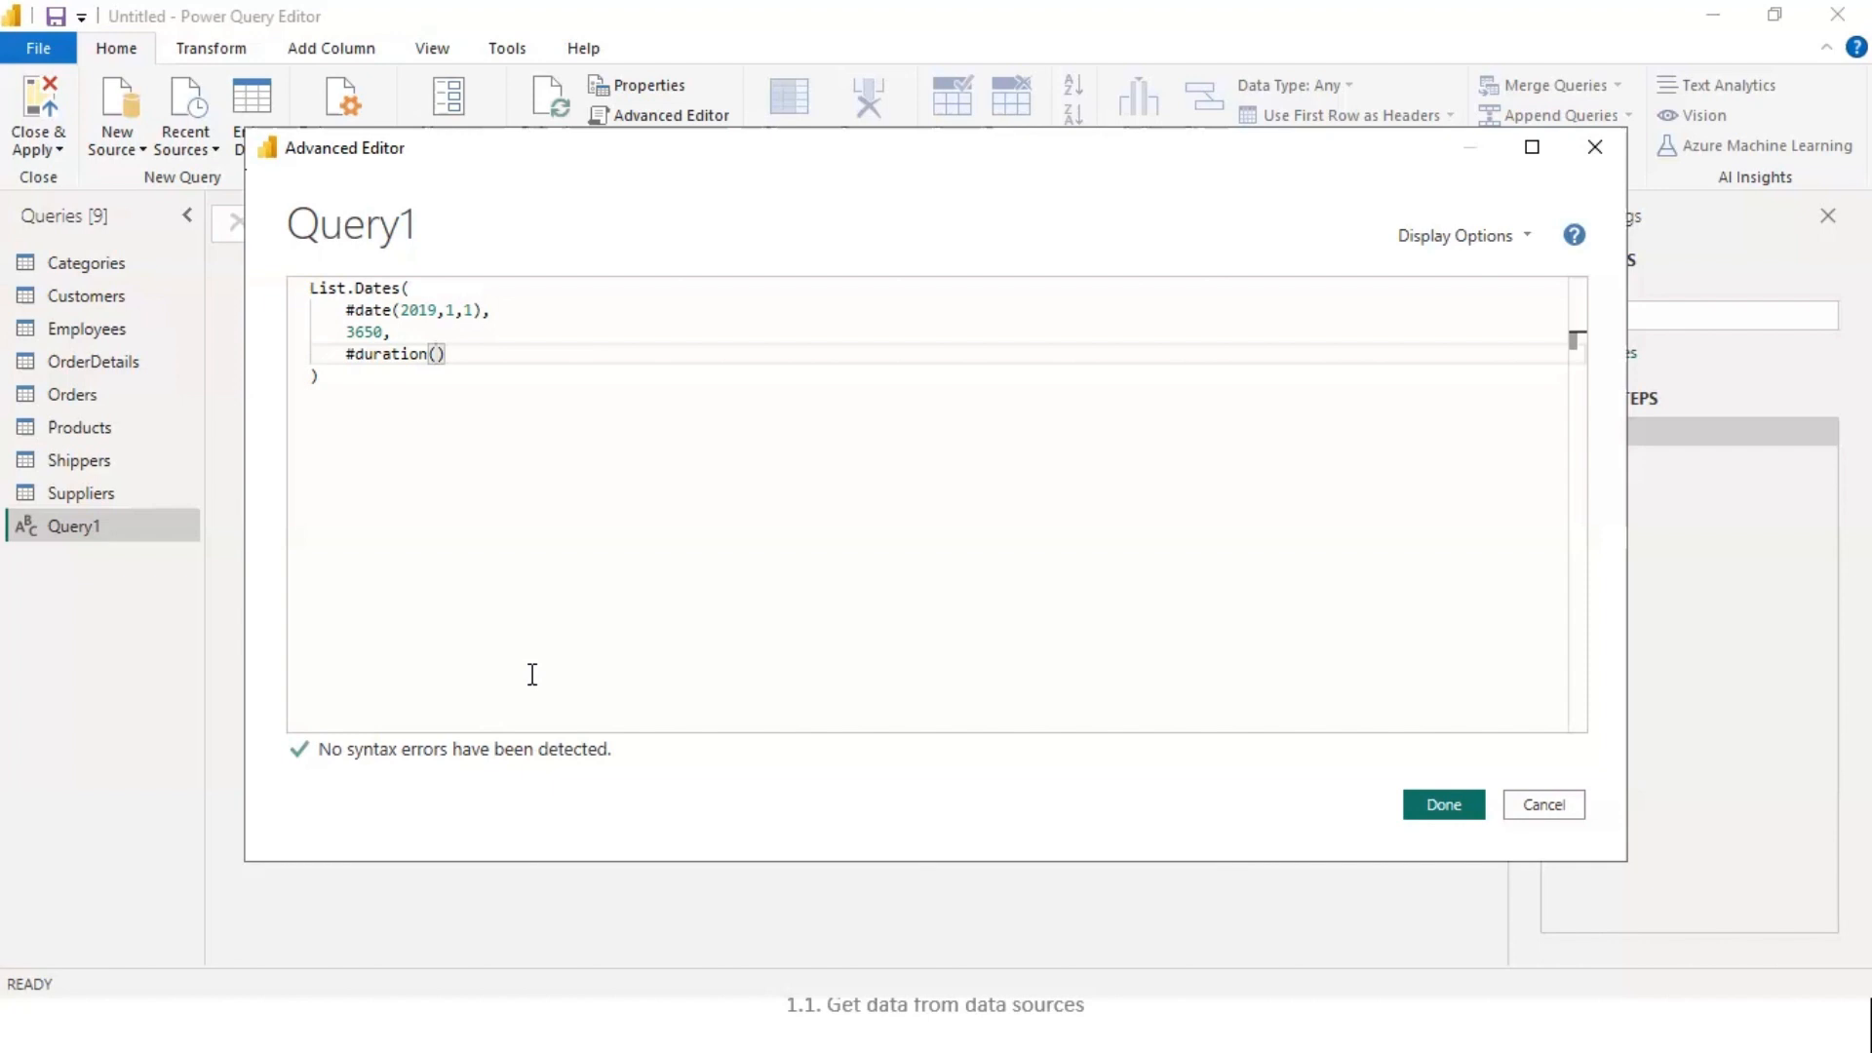
pyautogui.write('1,0')
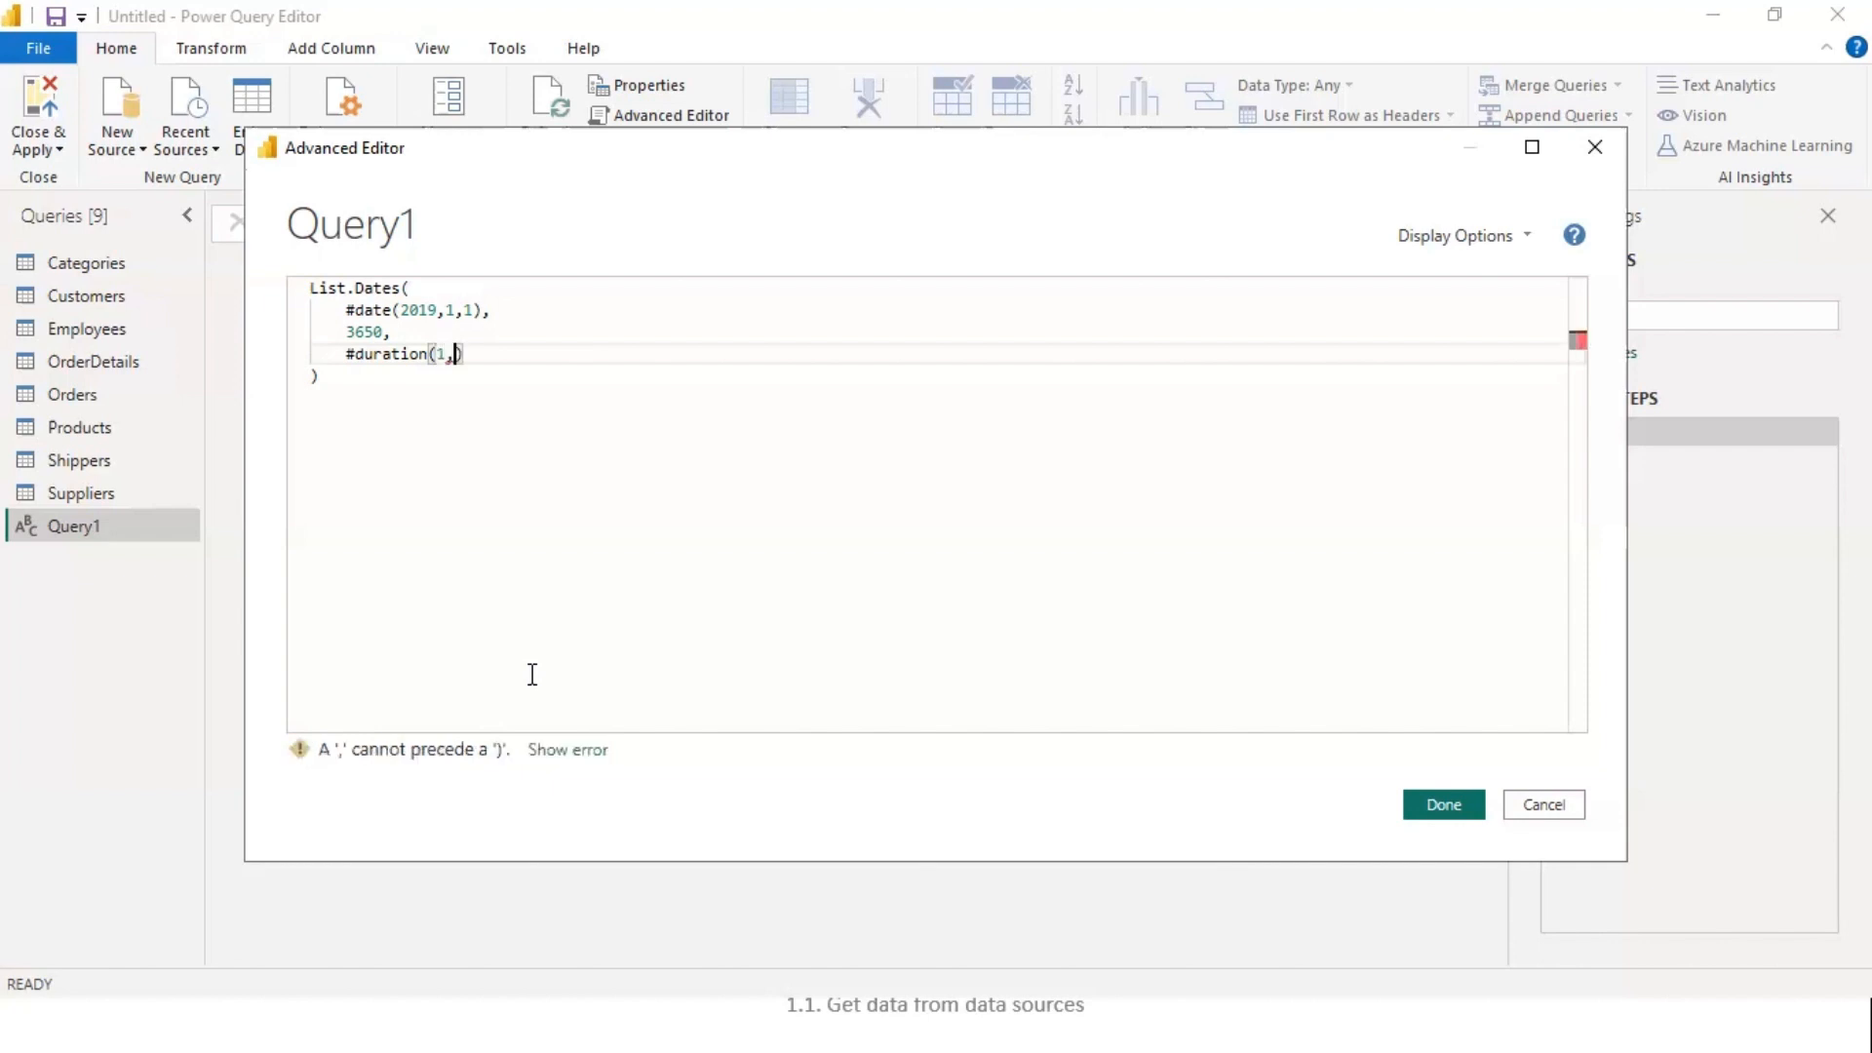
pyautogui.write(',0,0')
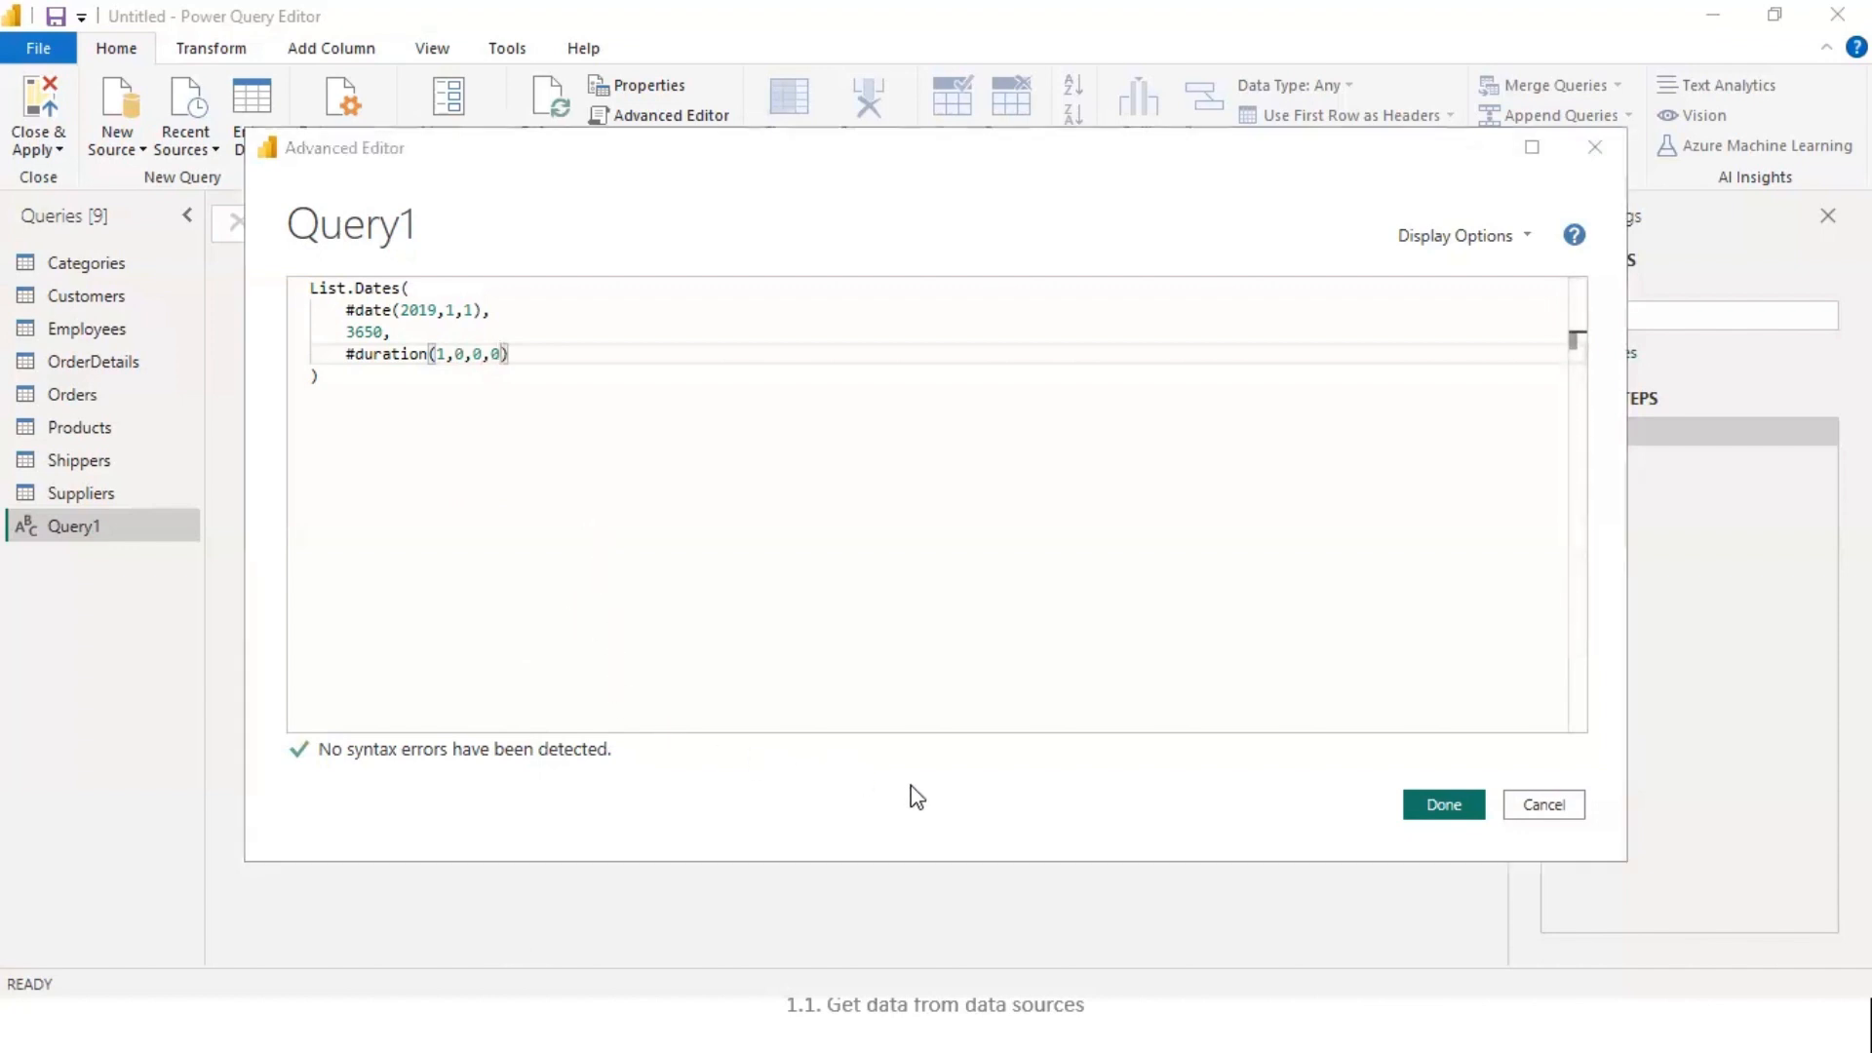
pyautogui.click(1443, 805)
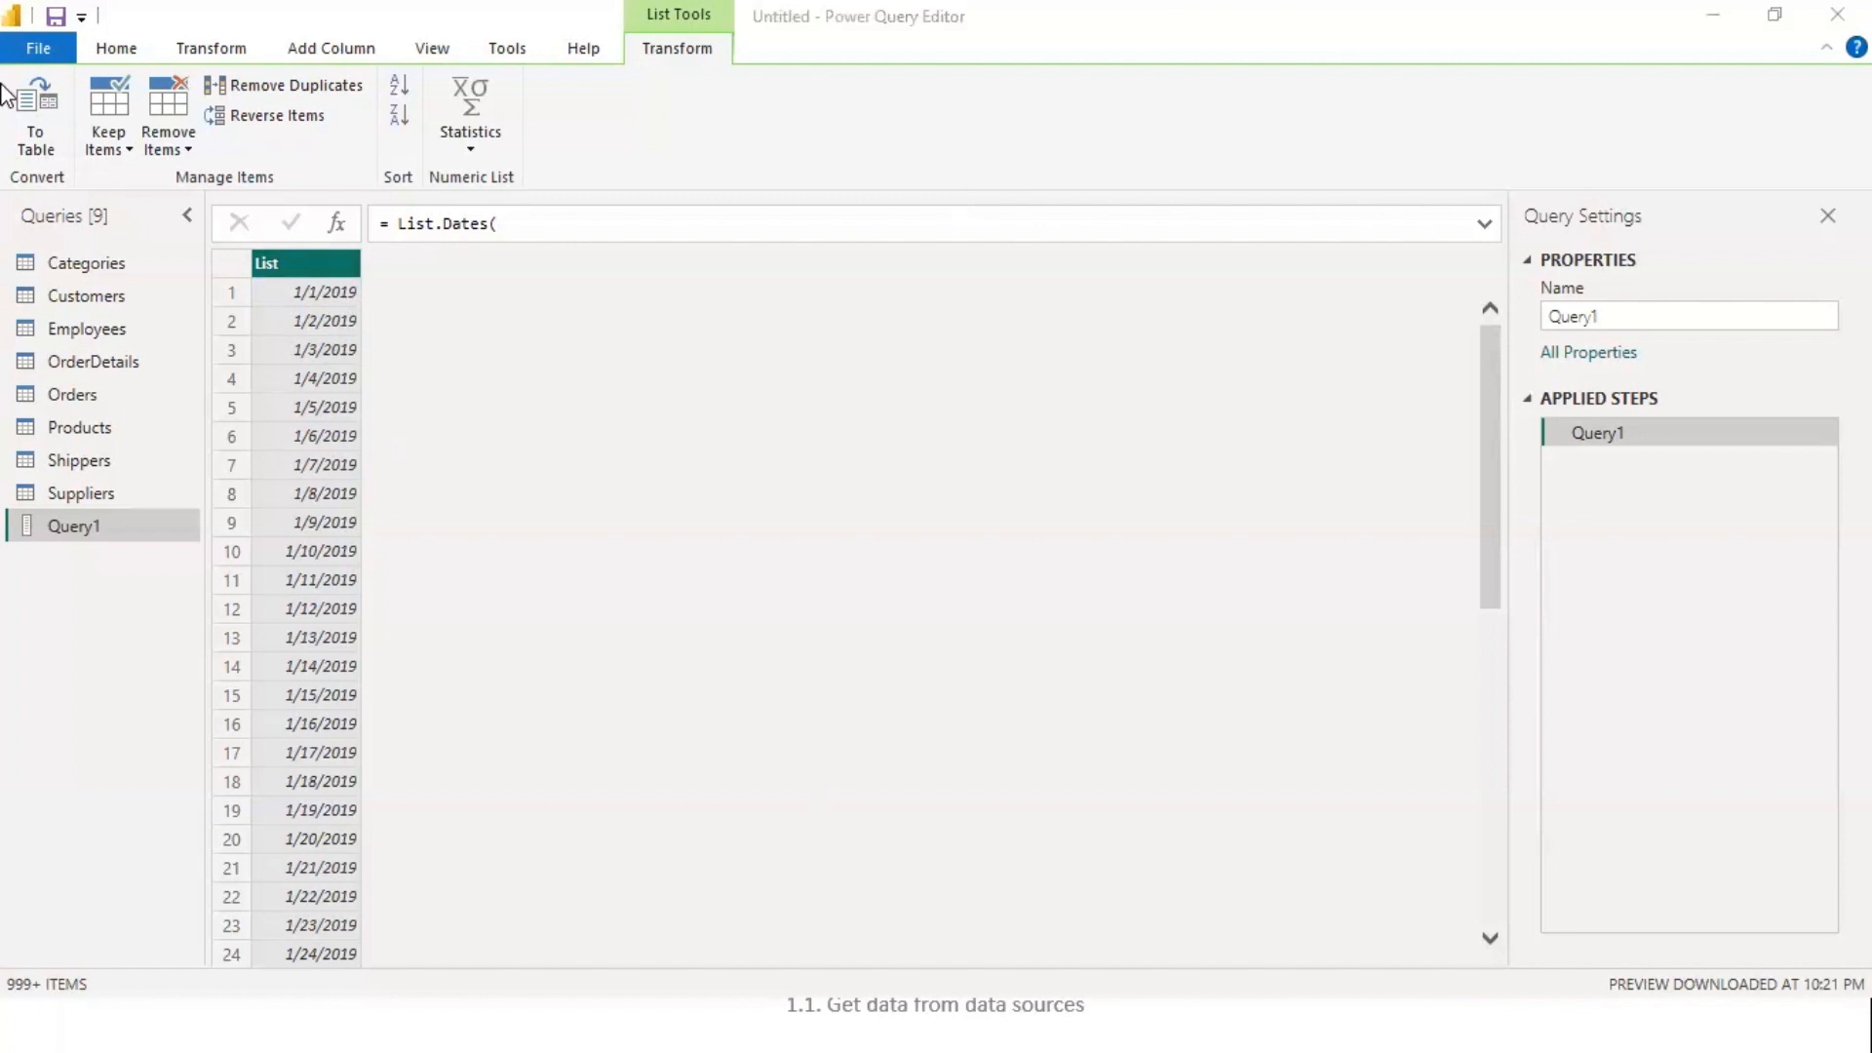
pyautogui.moveTo(607, 18)
pyautogui.mouseDown()
pyautogui.moveTo(704, 75)
pyautogui.moveTo(767, 80)
pyautogui.mouseUp()
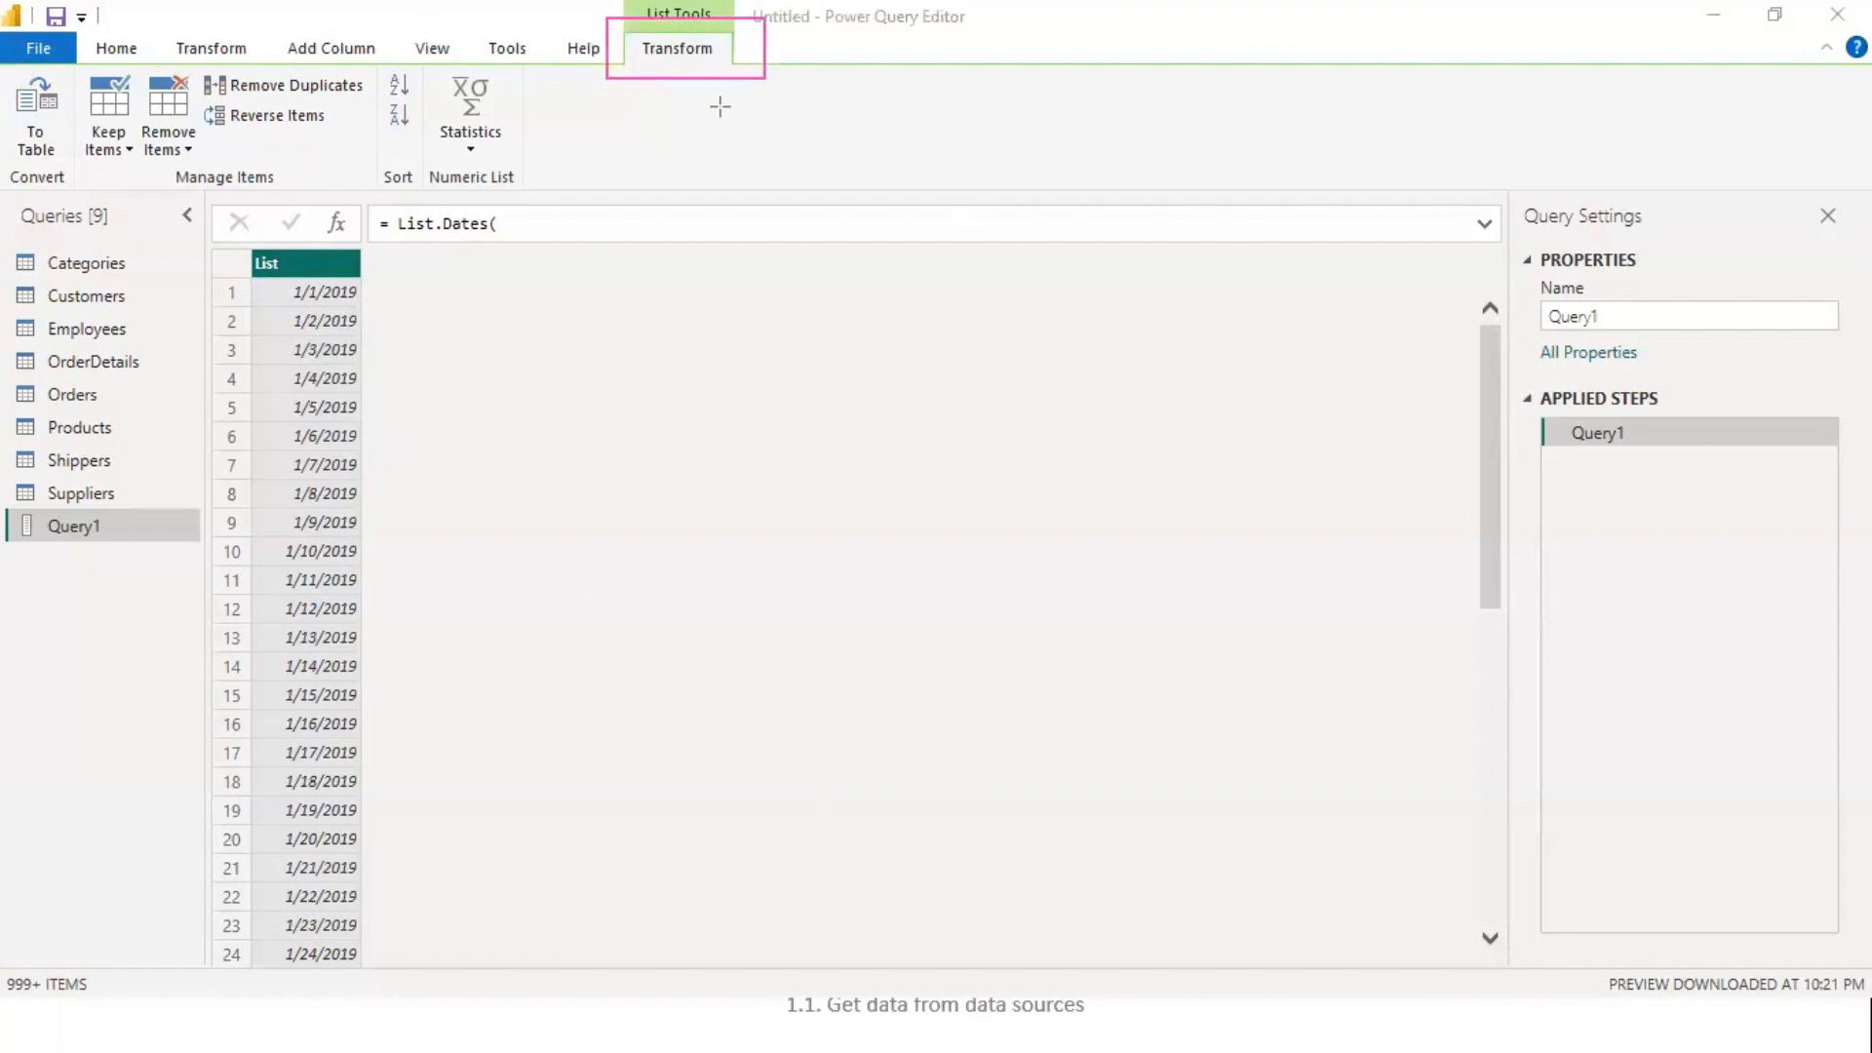
pyautogui.moveTo(20, 67)
pyautogui.mouseDown()
pyautogui.moveTo(85, 154)
pyautogui.moveTo(75, 207)
pyautogui.mouseUp()
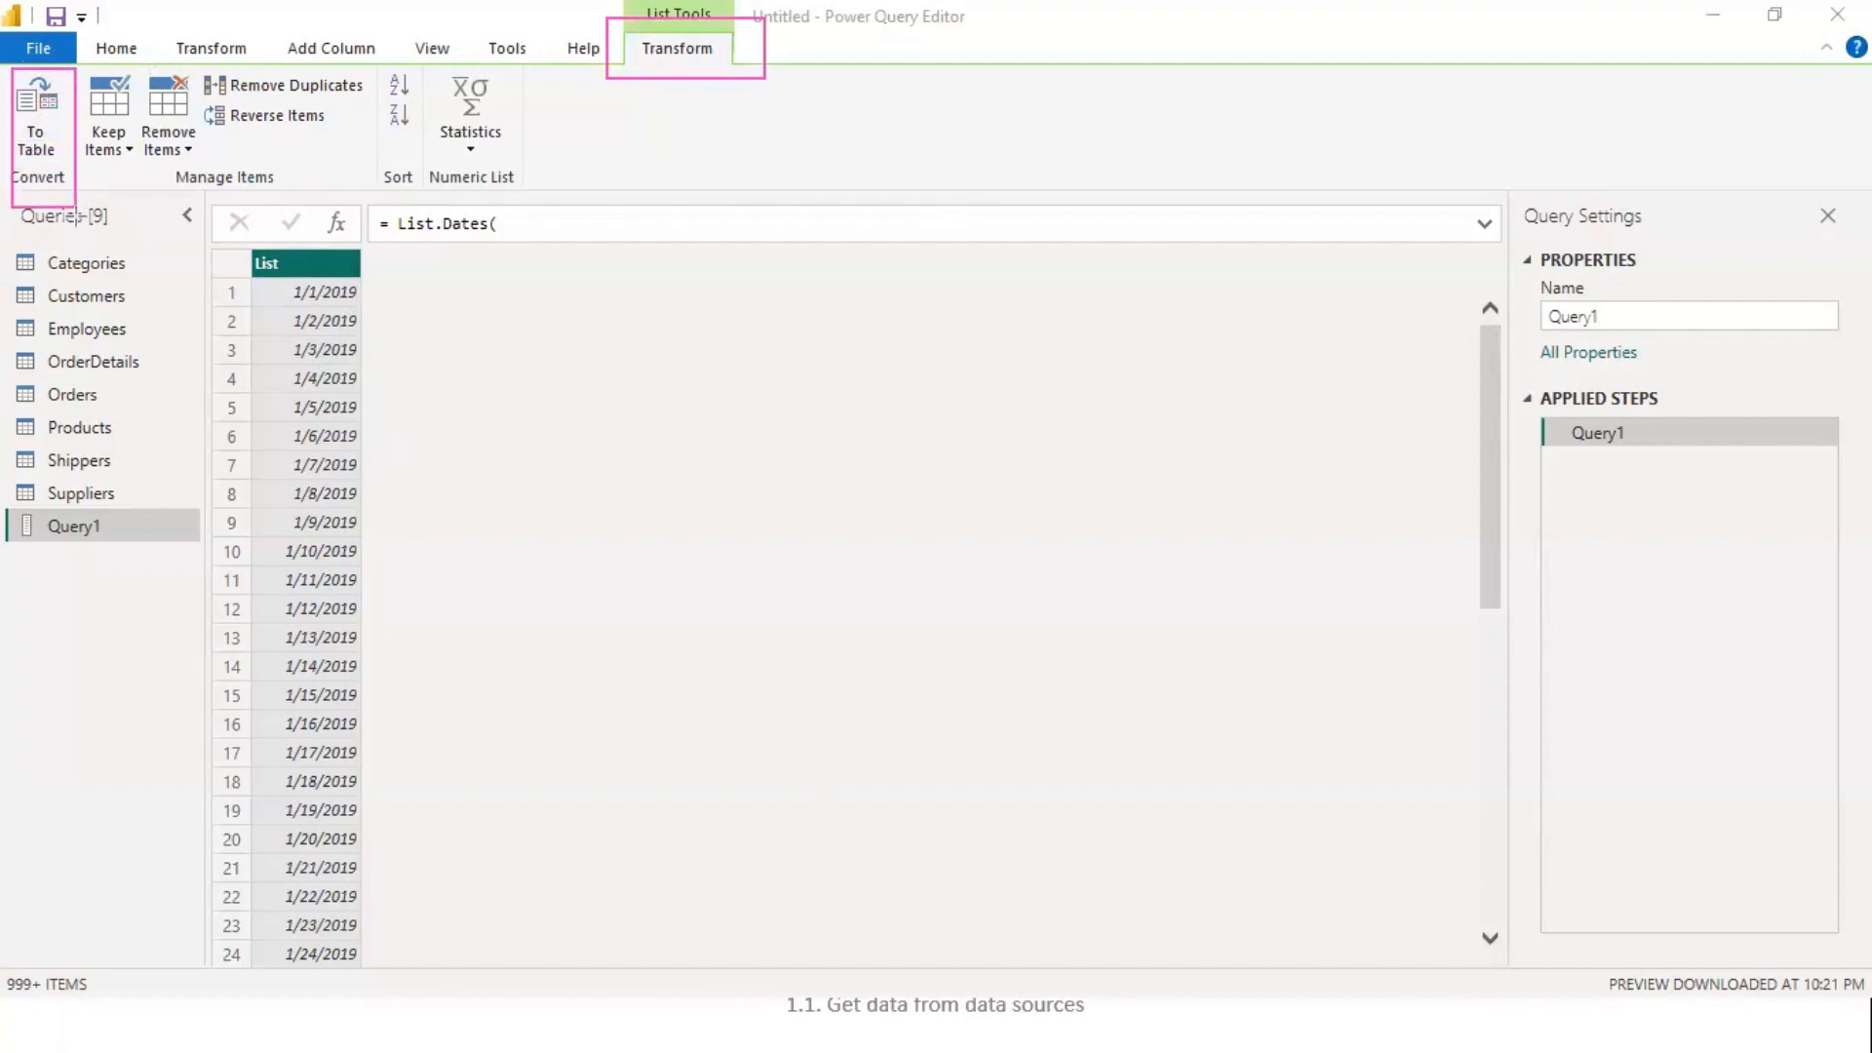
pyautogui.moveTo(234, 236)
pyautogui.mouseDown()
pyautogui.moveTo(265, 275)
pyautogui.moveTo(381, 296)
pyautogui.mouseUp()
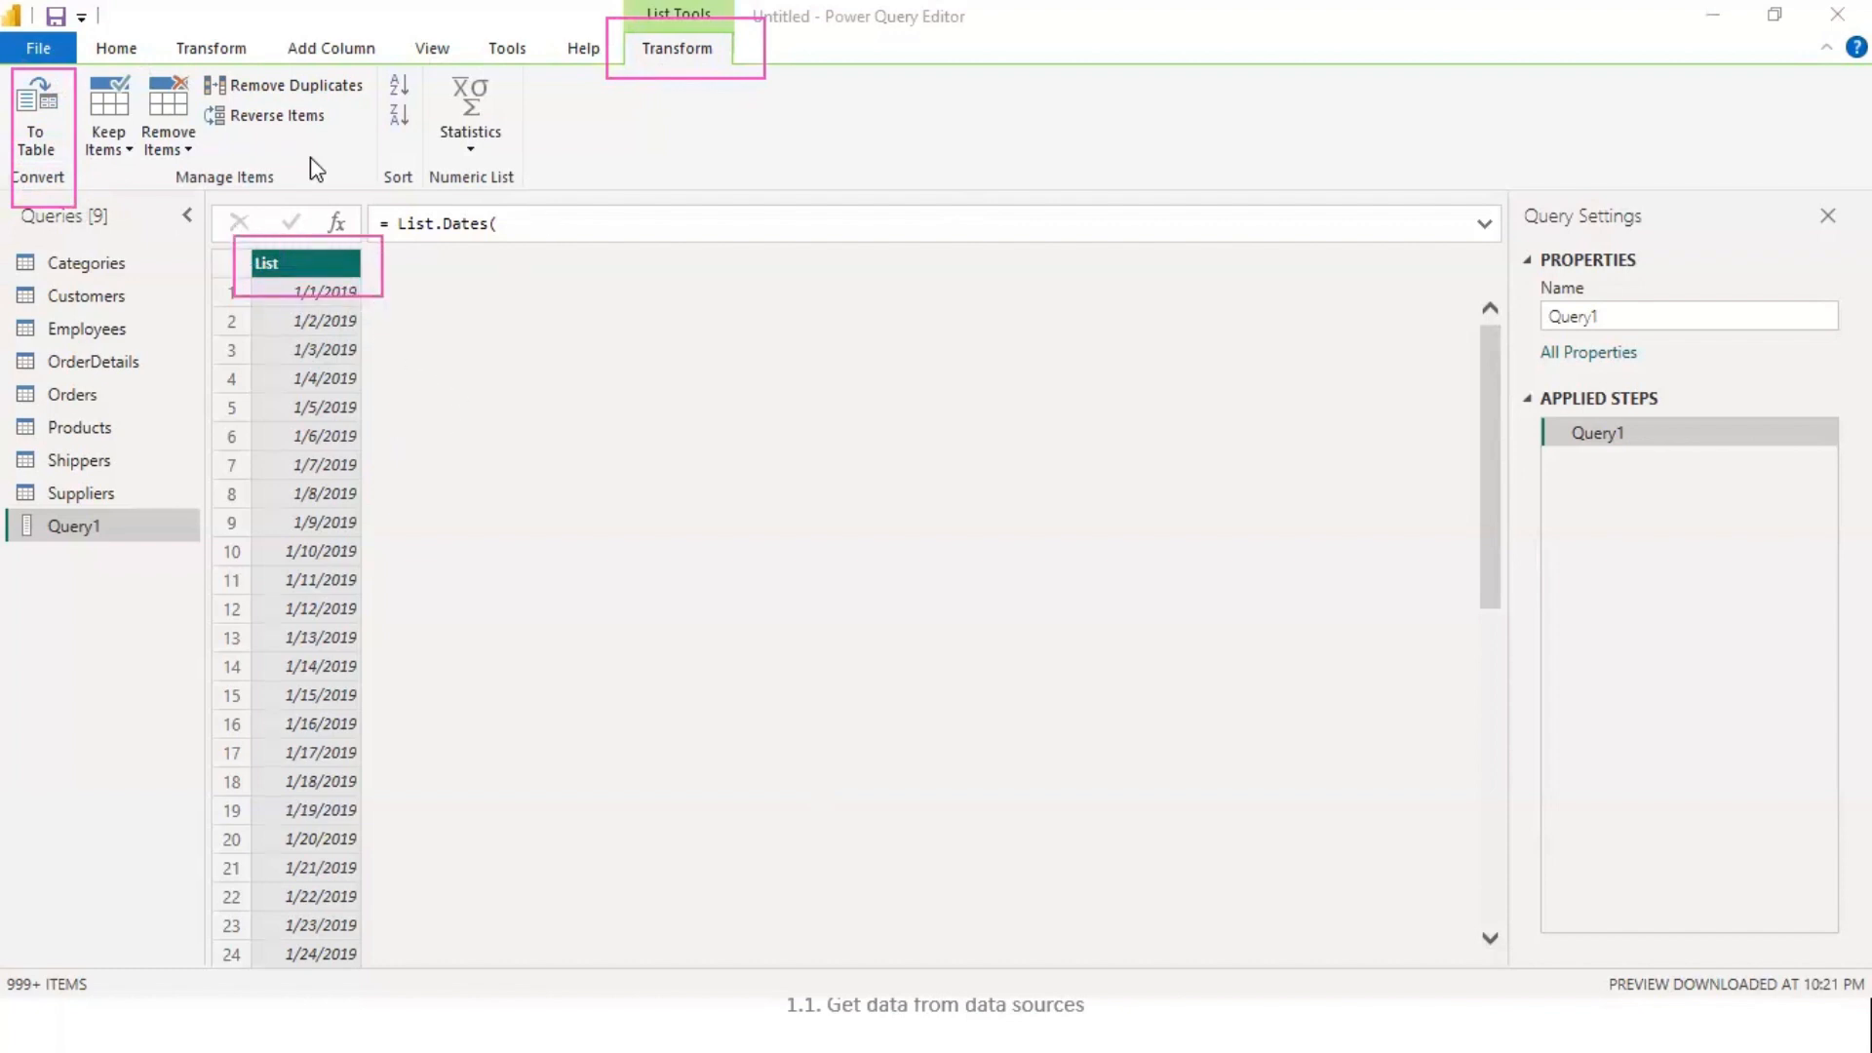
# - Convert the list of dates to a table with delimiter None and extra columns shown as errors
pyautogui.click(36, 119)
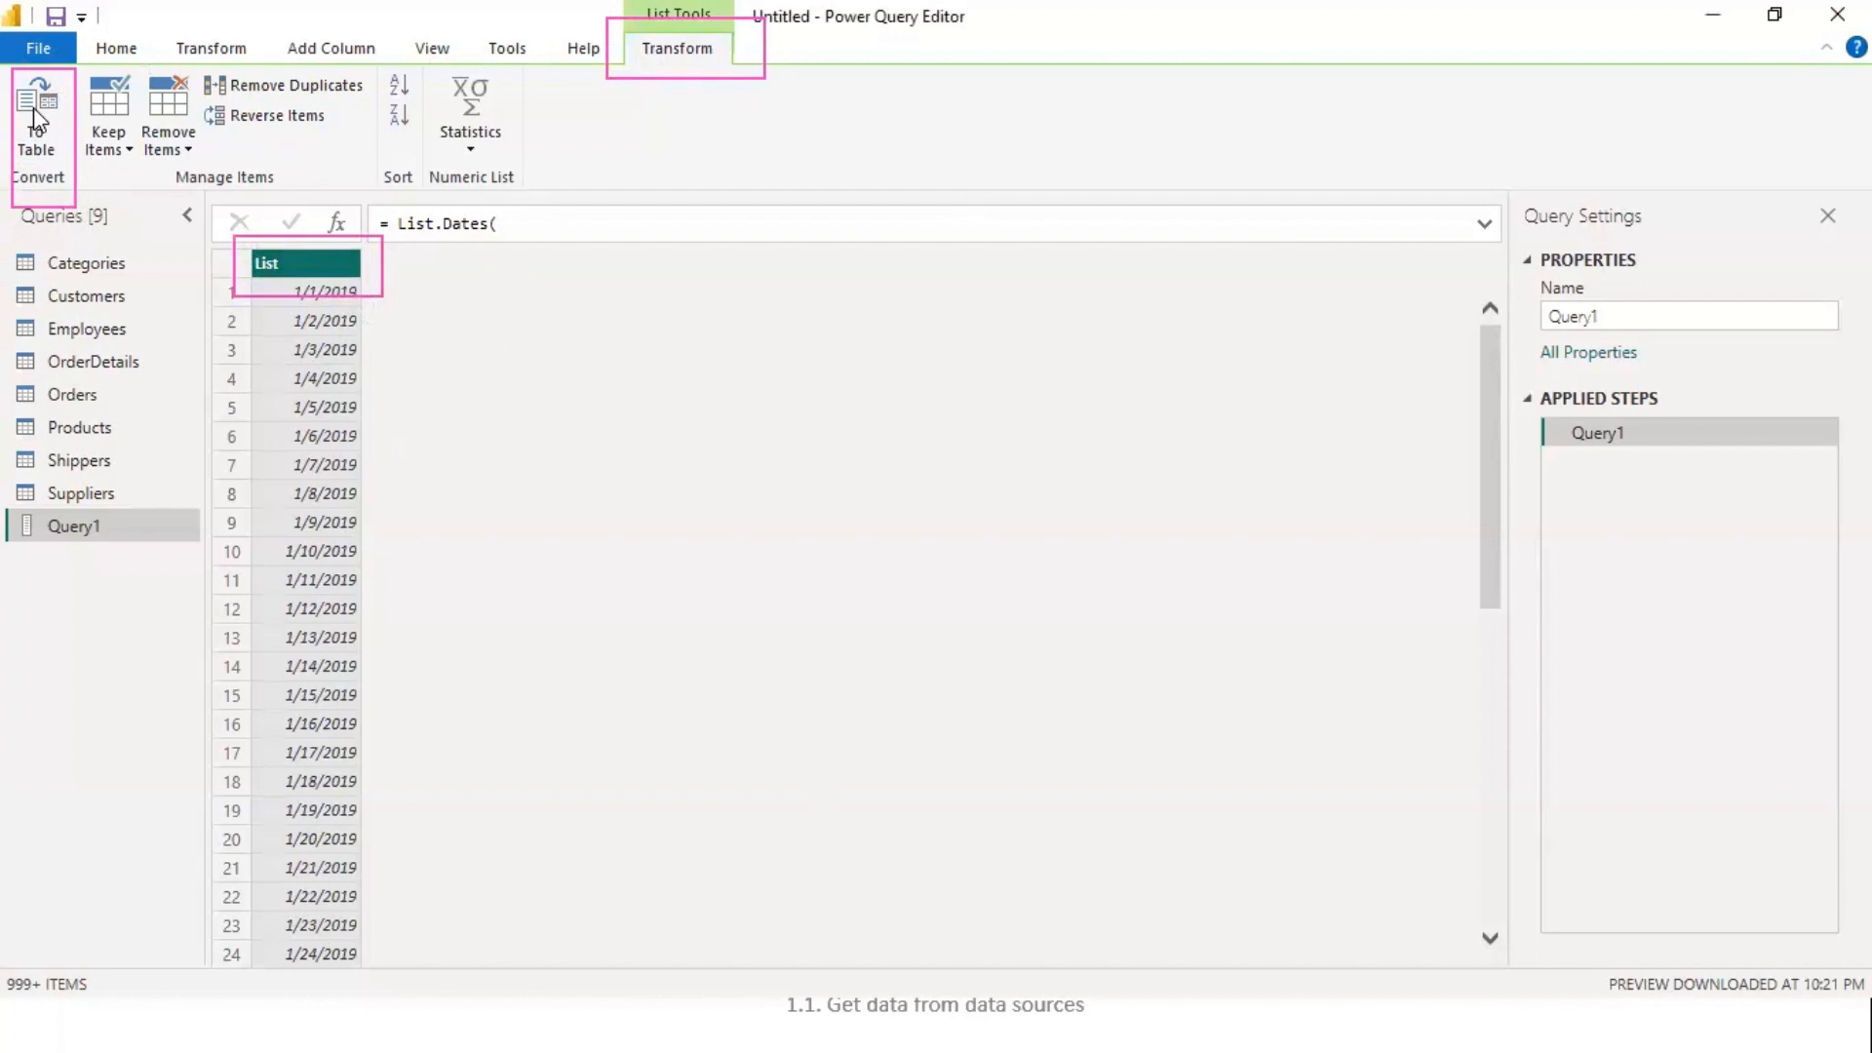
pyautogui.click(36, 119)
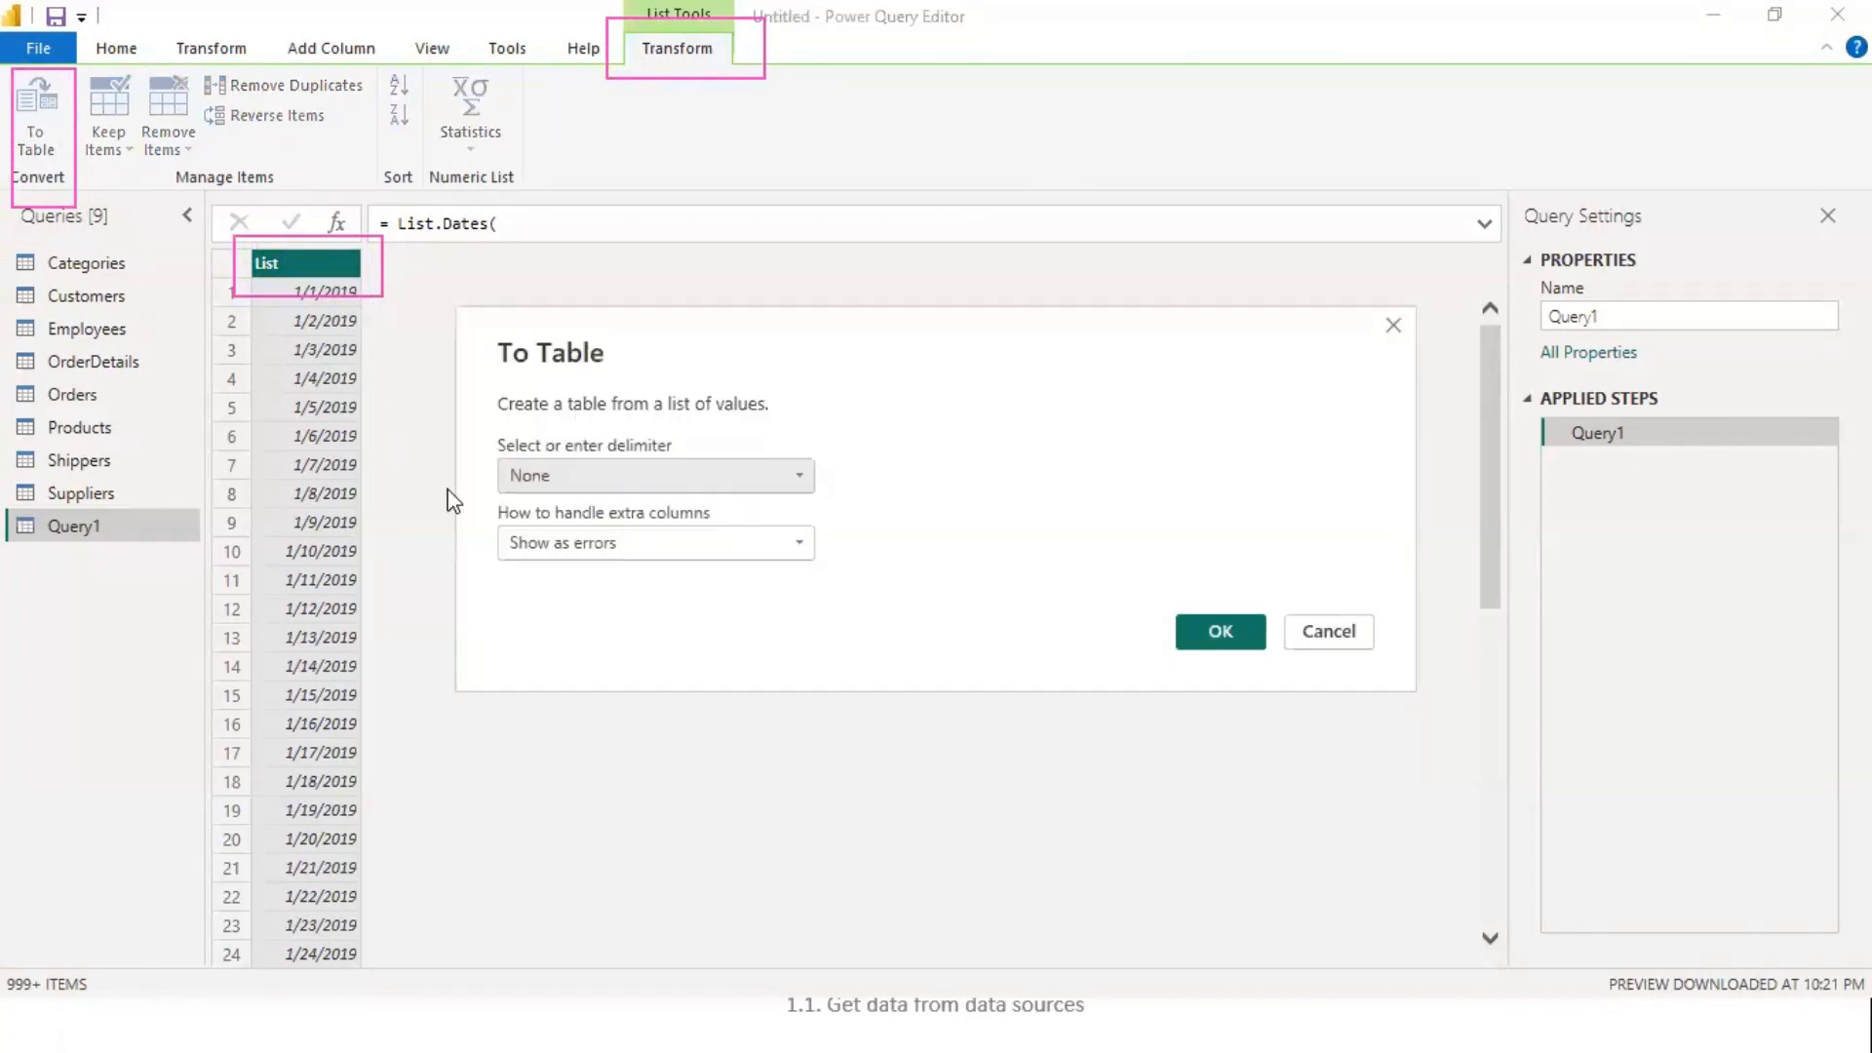
pyautogui.click(1211, 642)
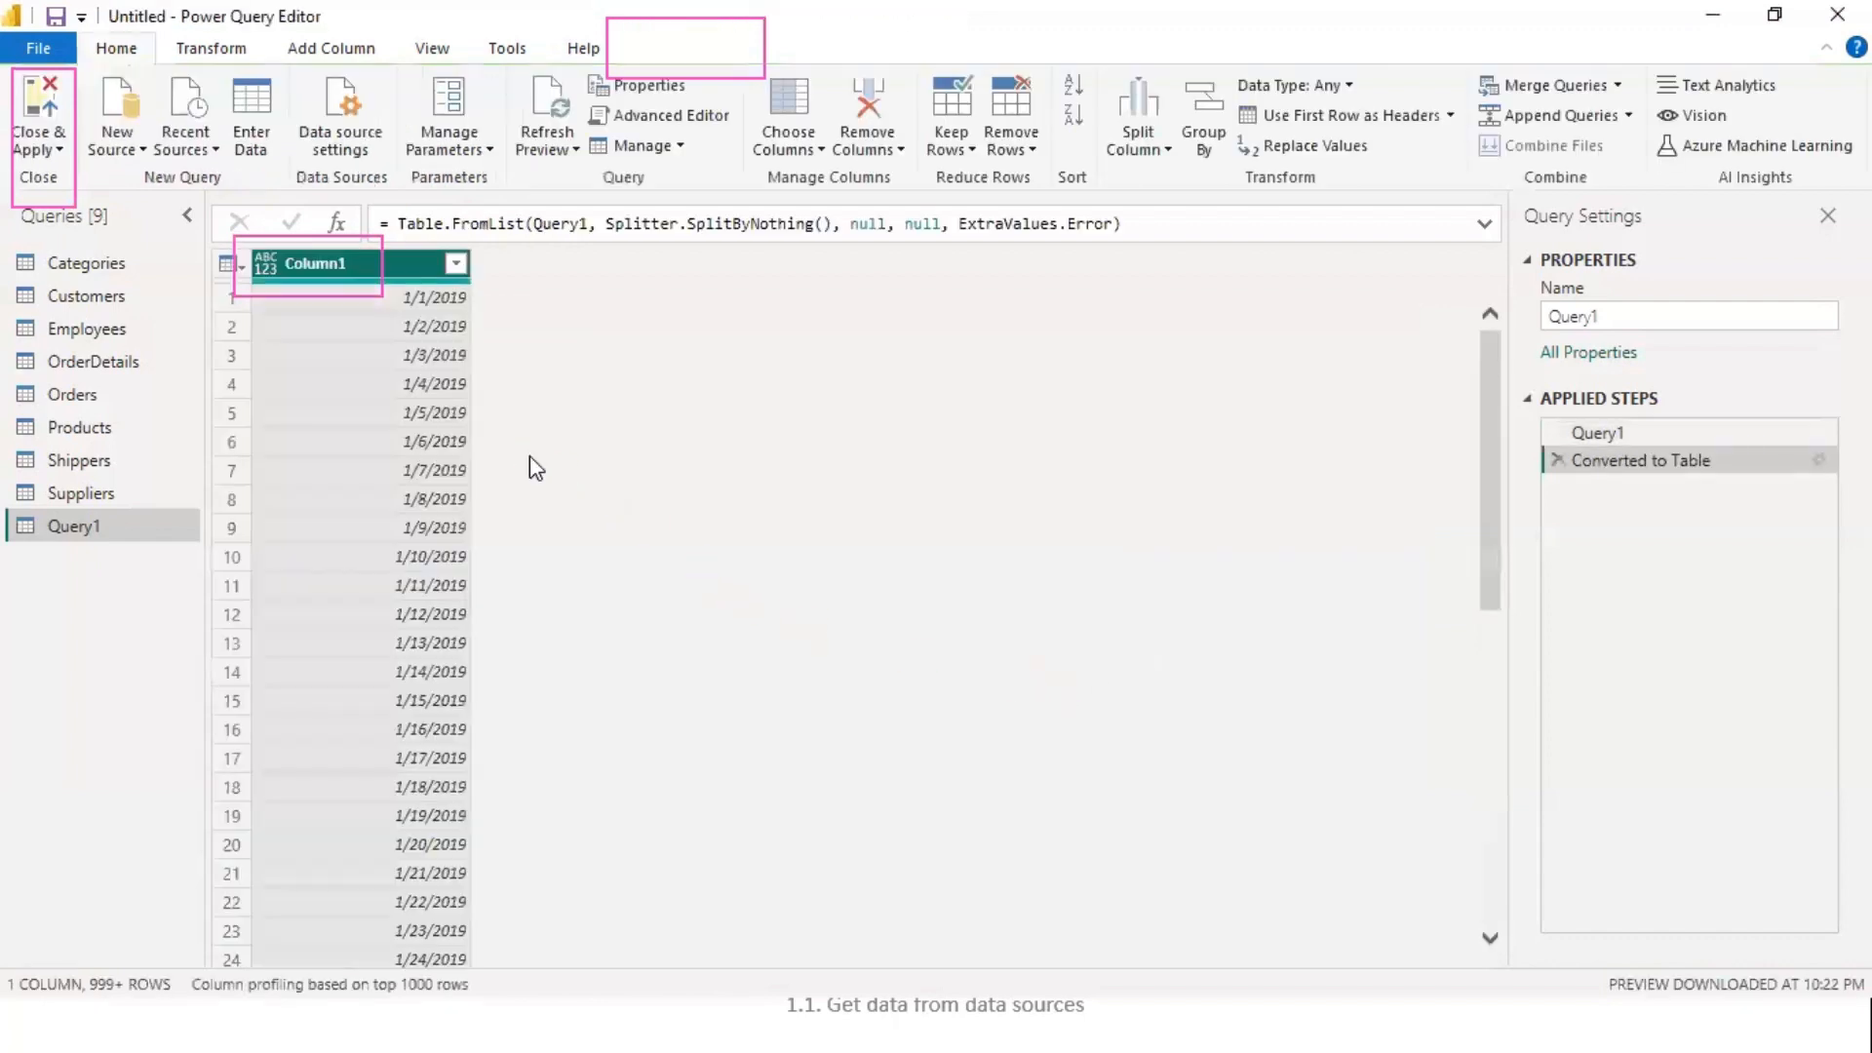
# - Rename Column1 to Date and set its data type to Date
pyautogui.doubleClick(320, 265)
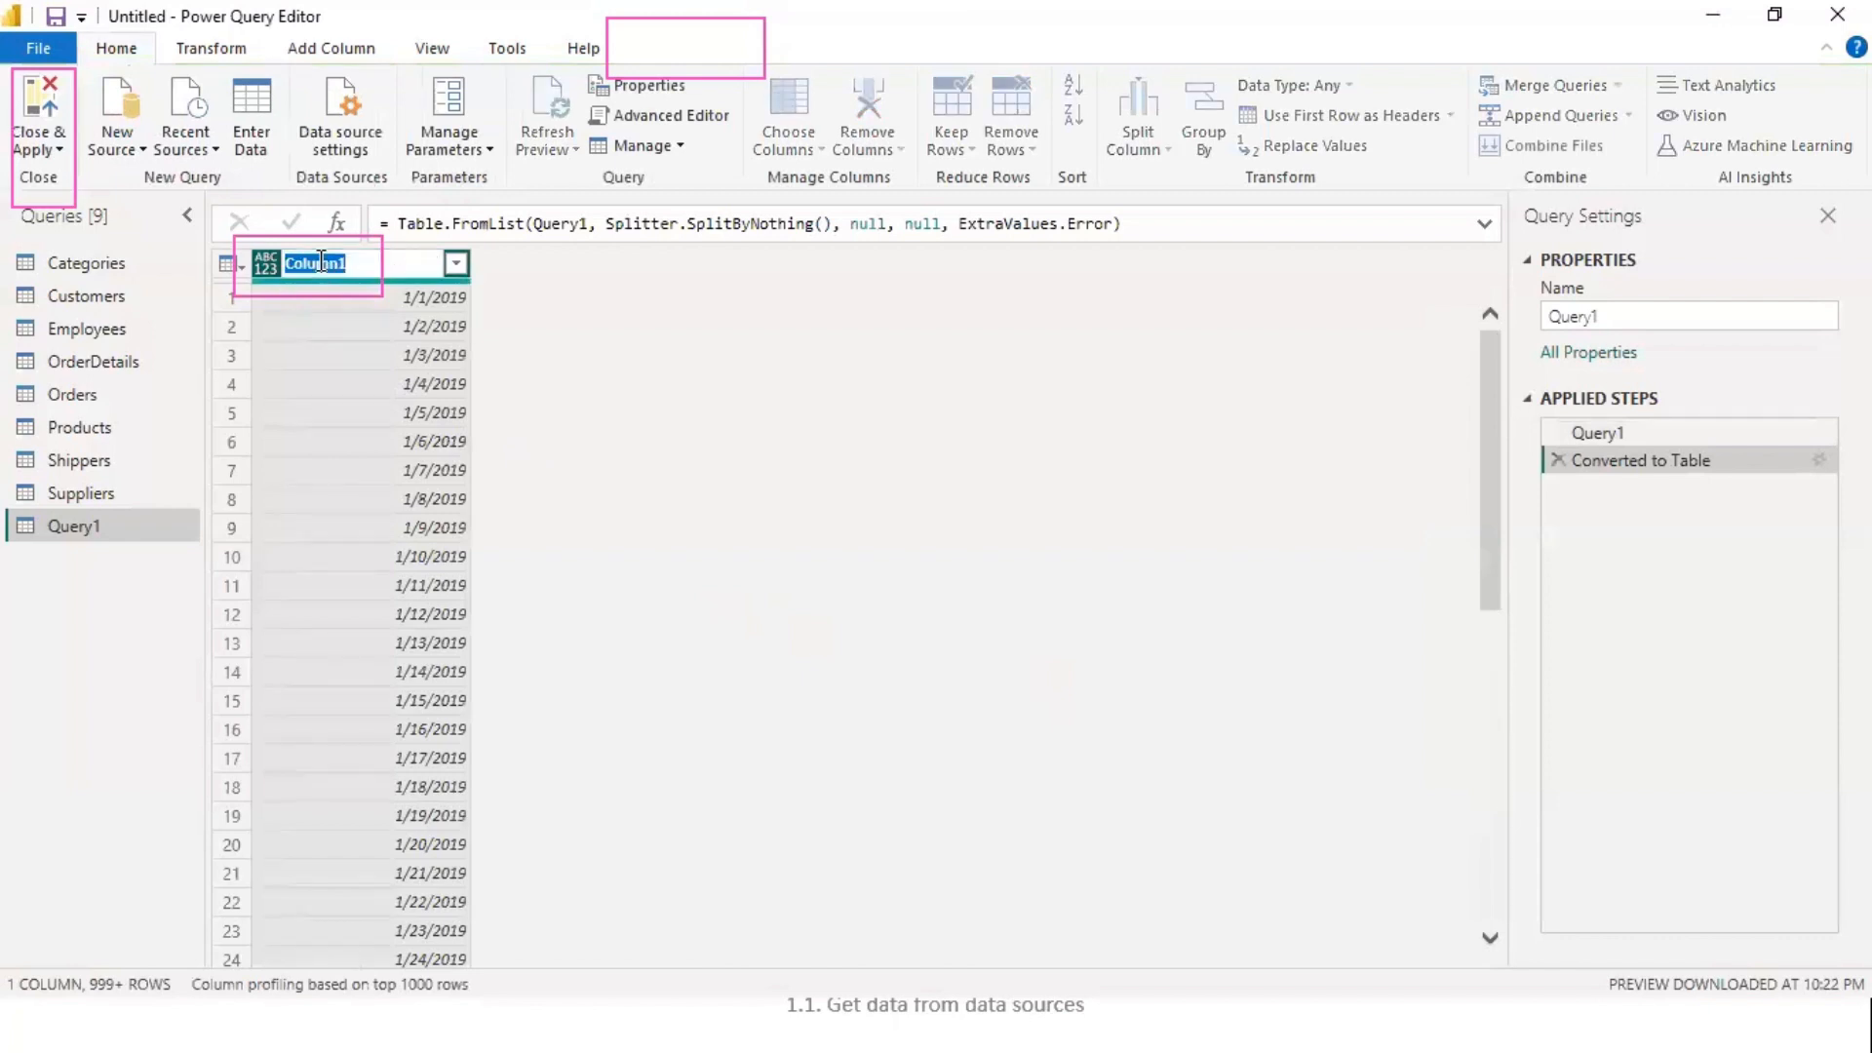
pyautogui.write('Date')
pyautogui.press('Return')
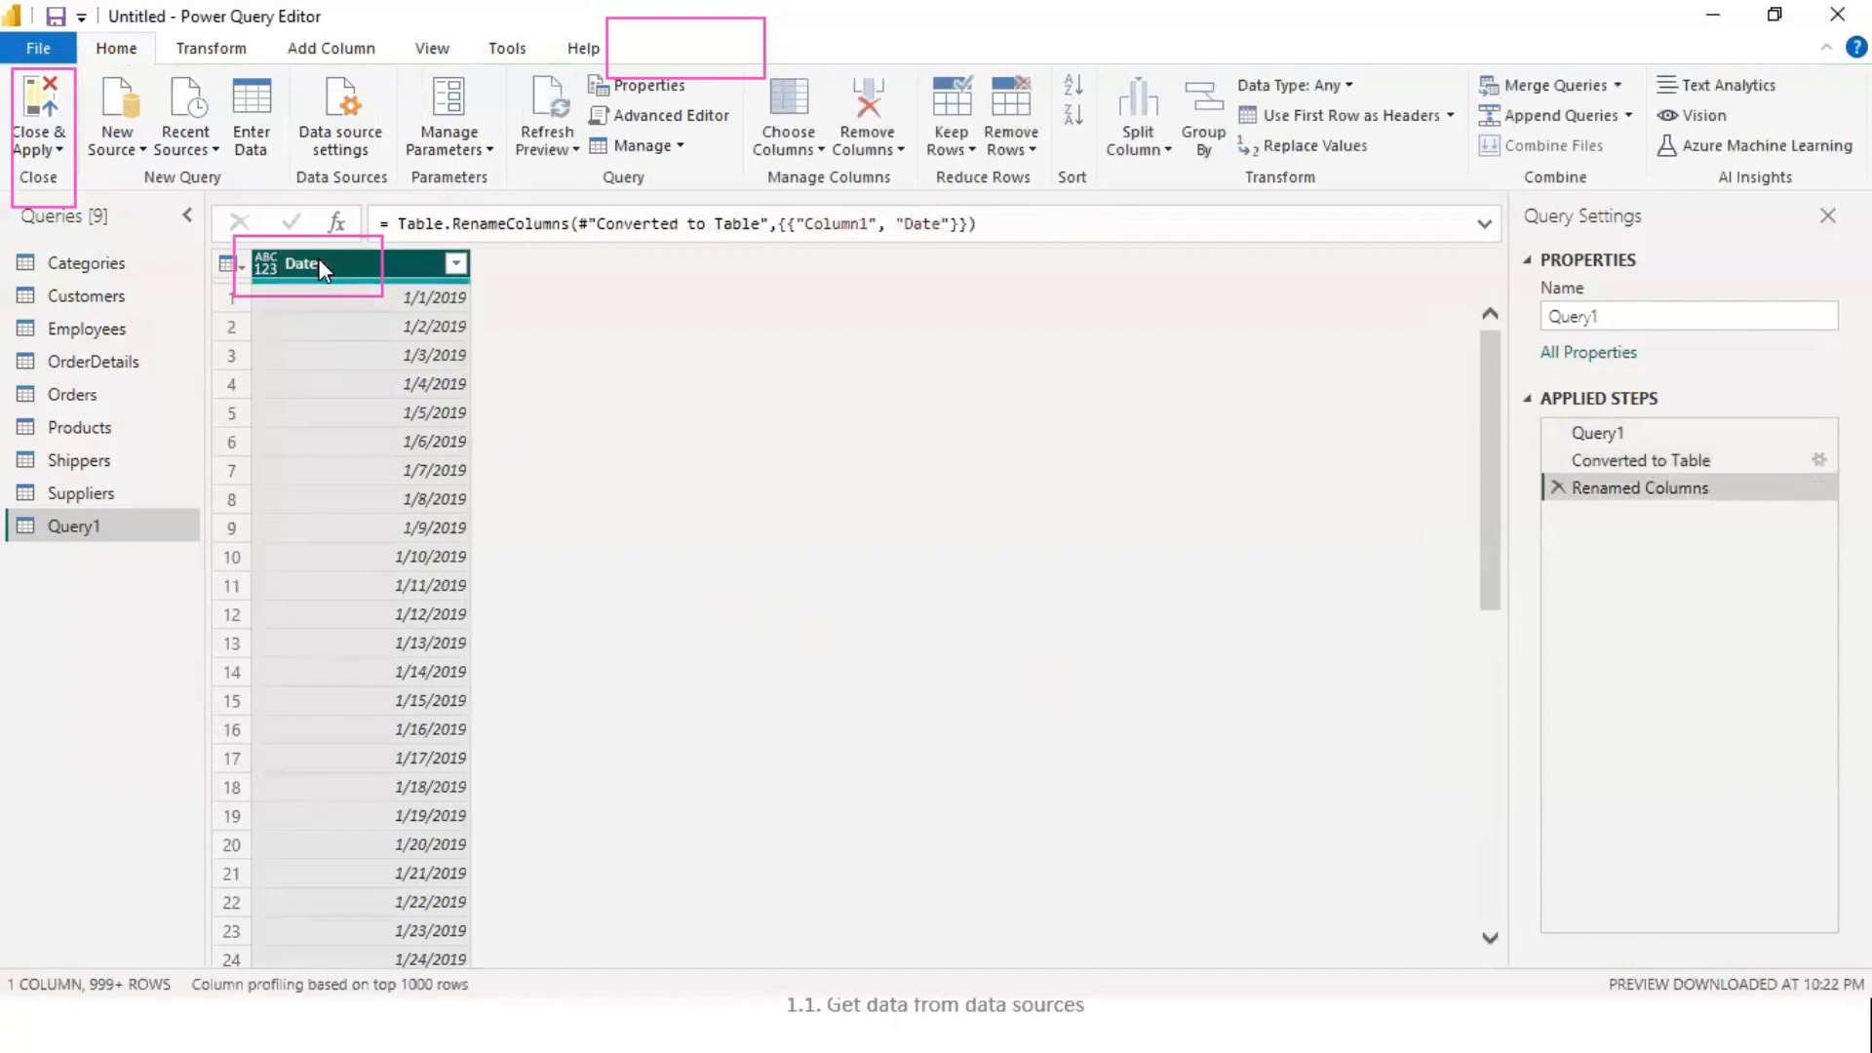
pyautogui.click(265, 272)
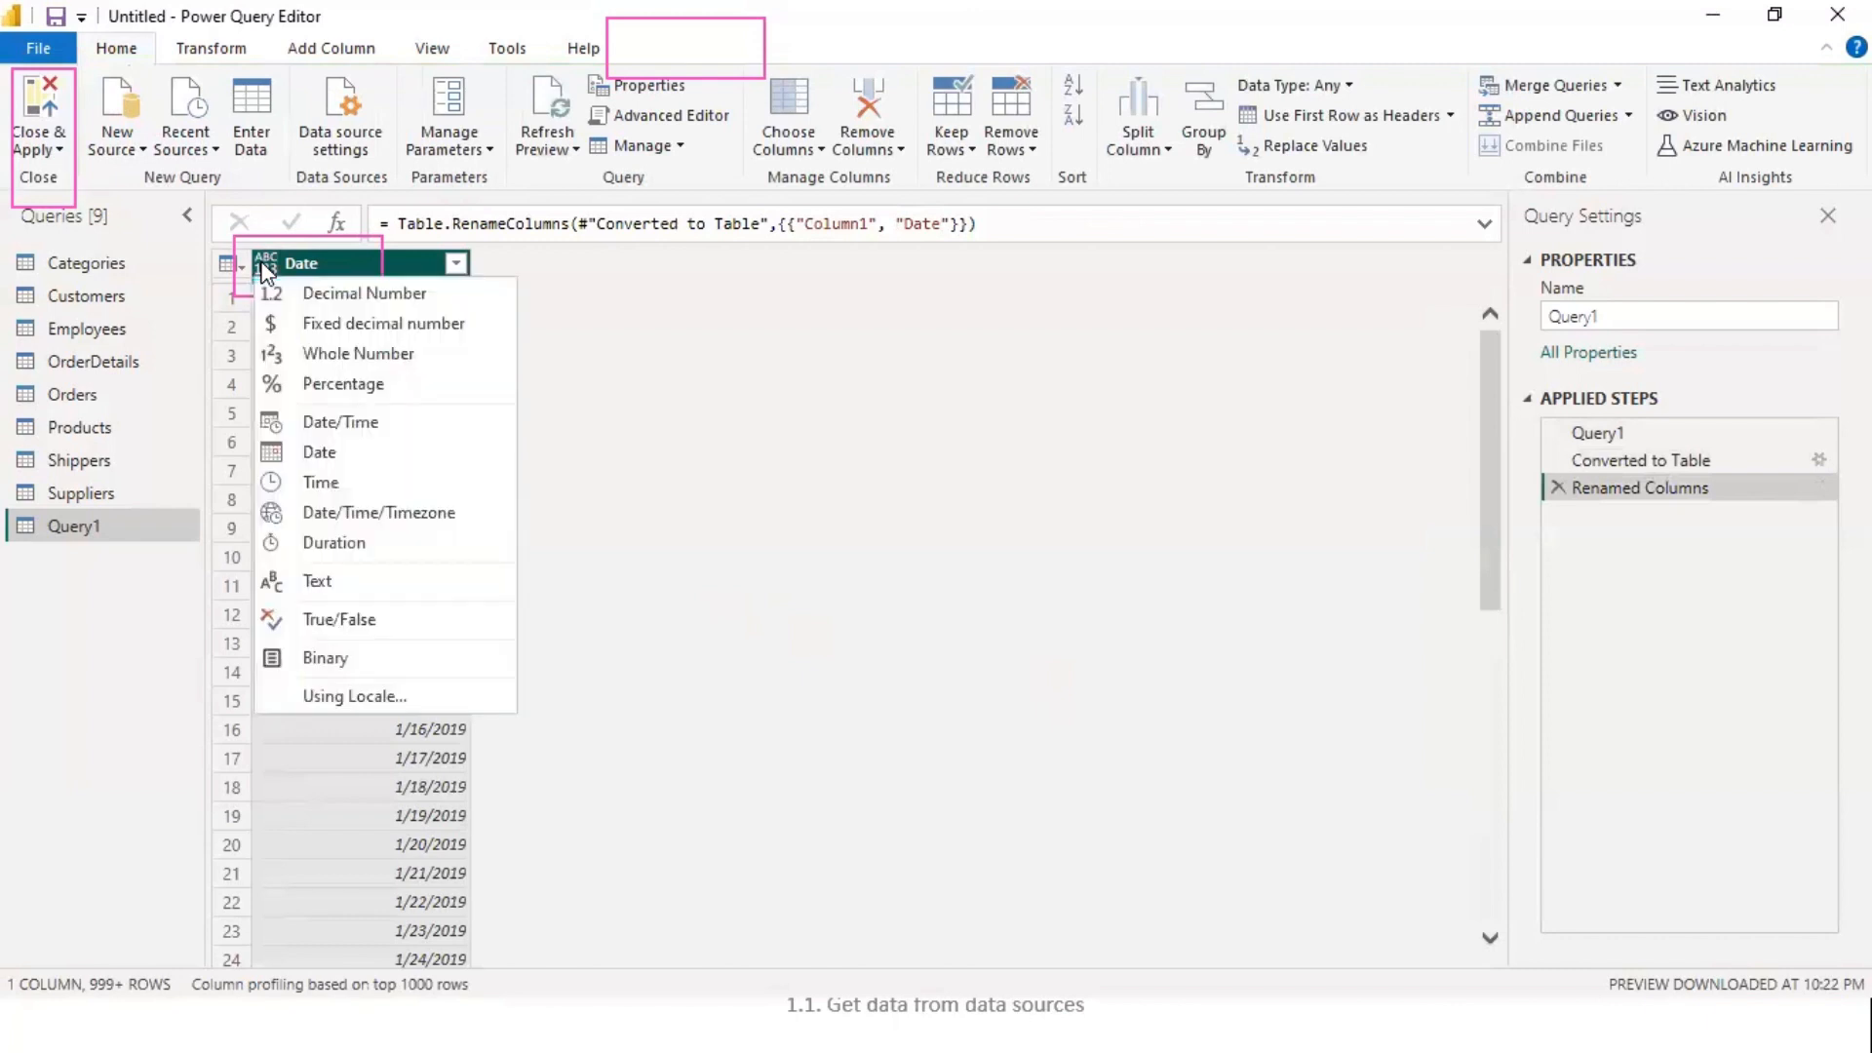
pyautogui.click(318, 458)
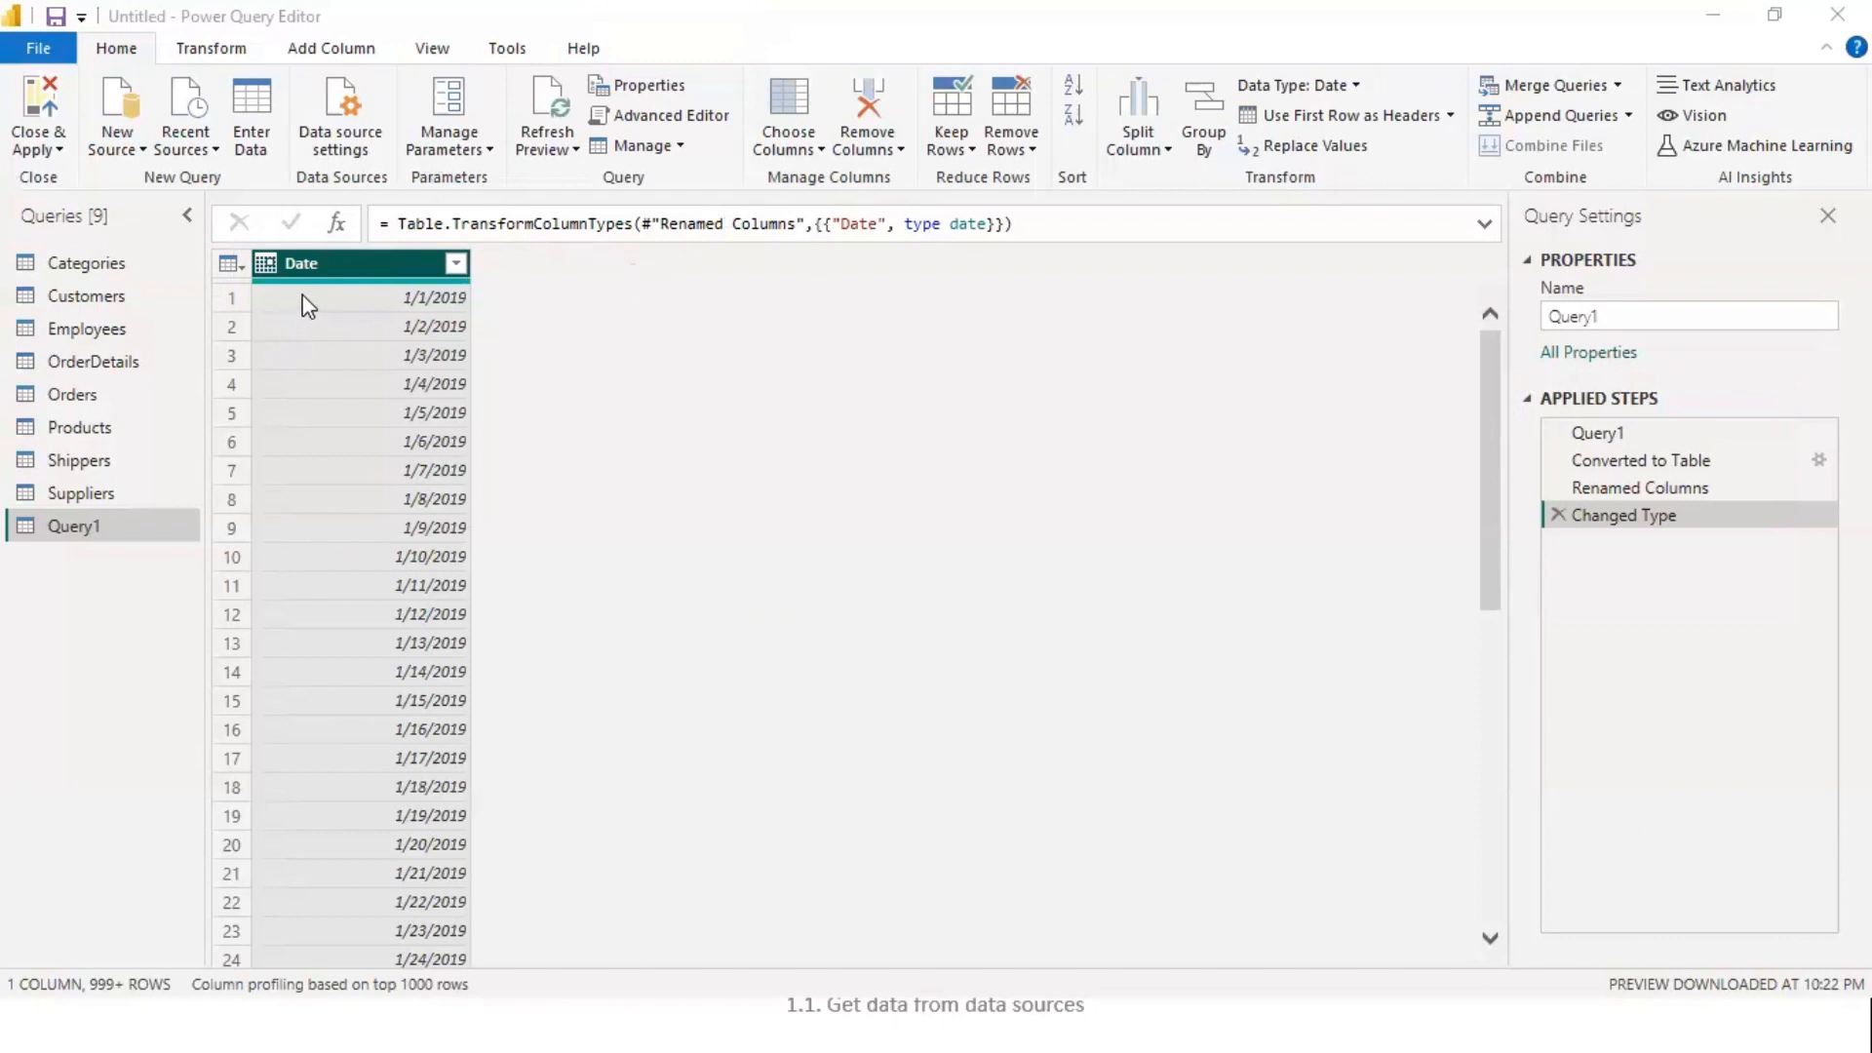
# - Duplicate the Date column and rename the copy Year
pyautogui.rightClick(346, 261)
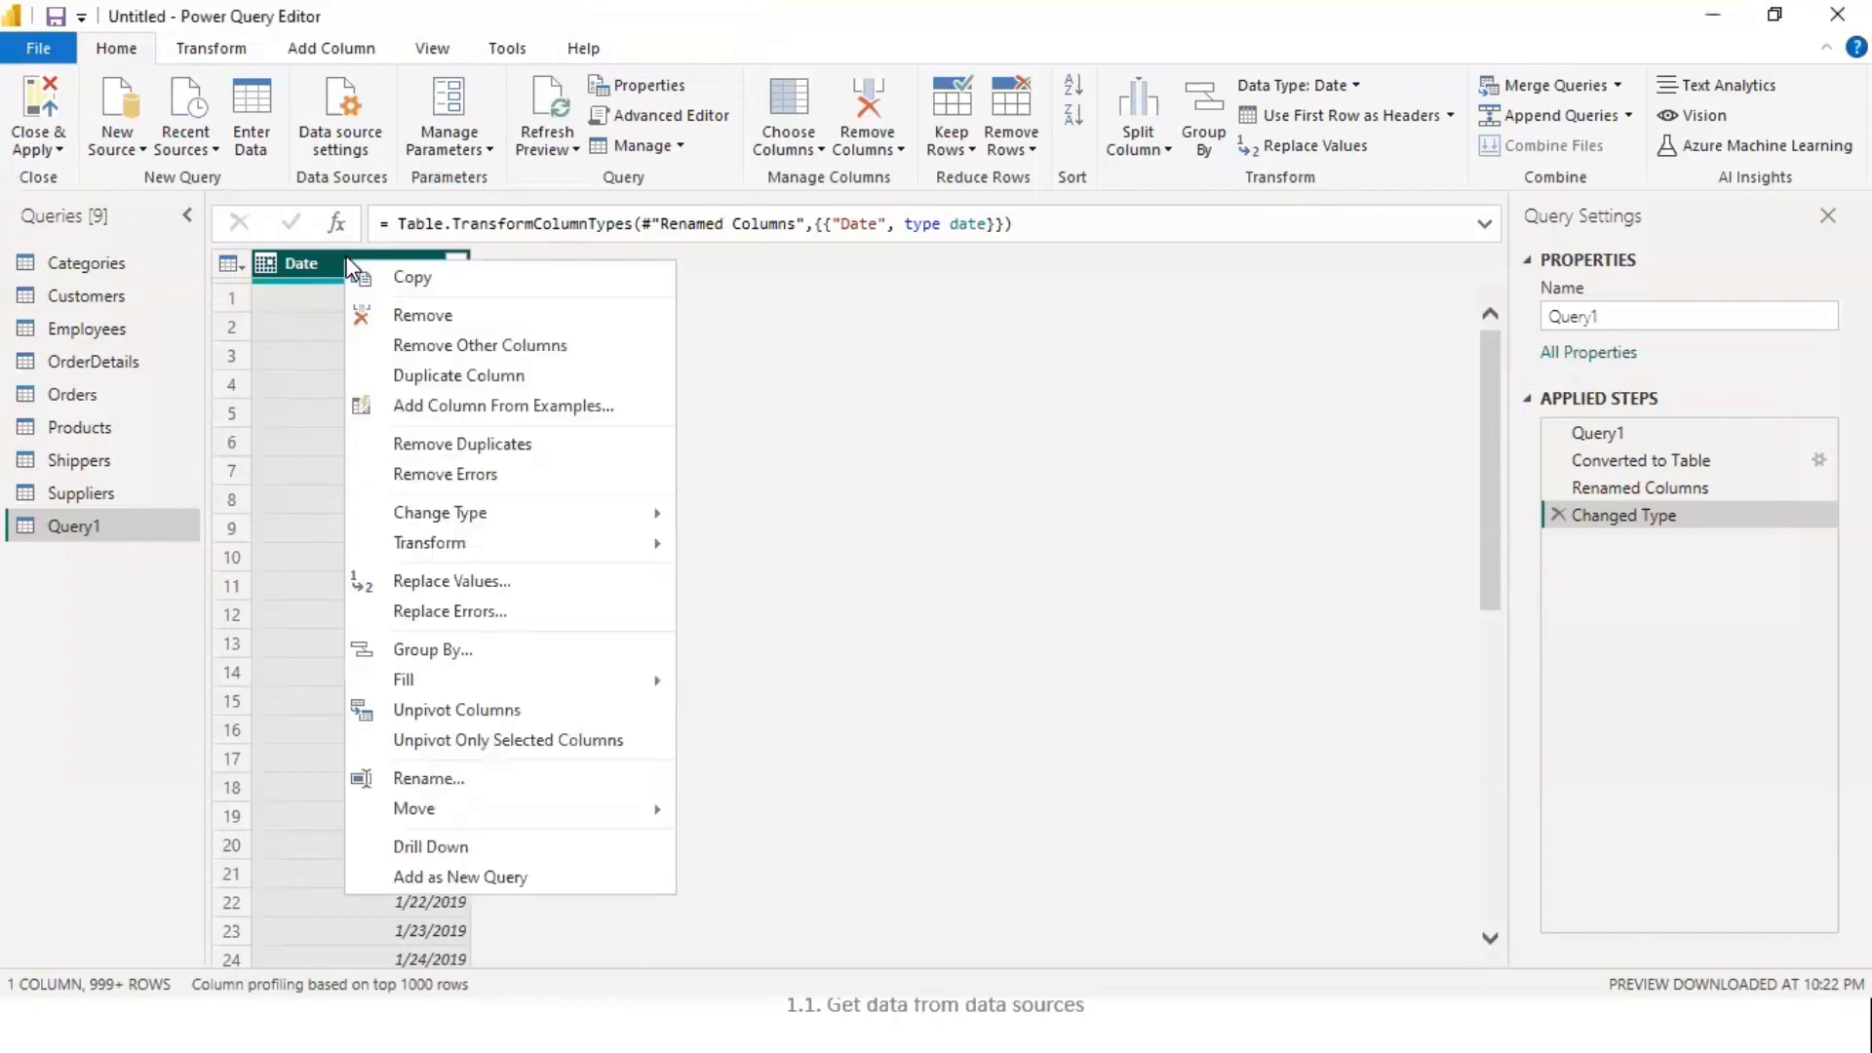
pyautogui.click(471, 377)
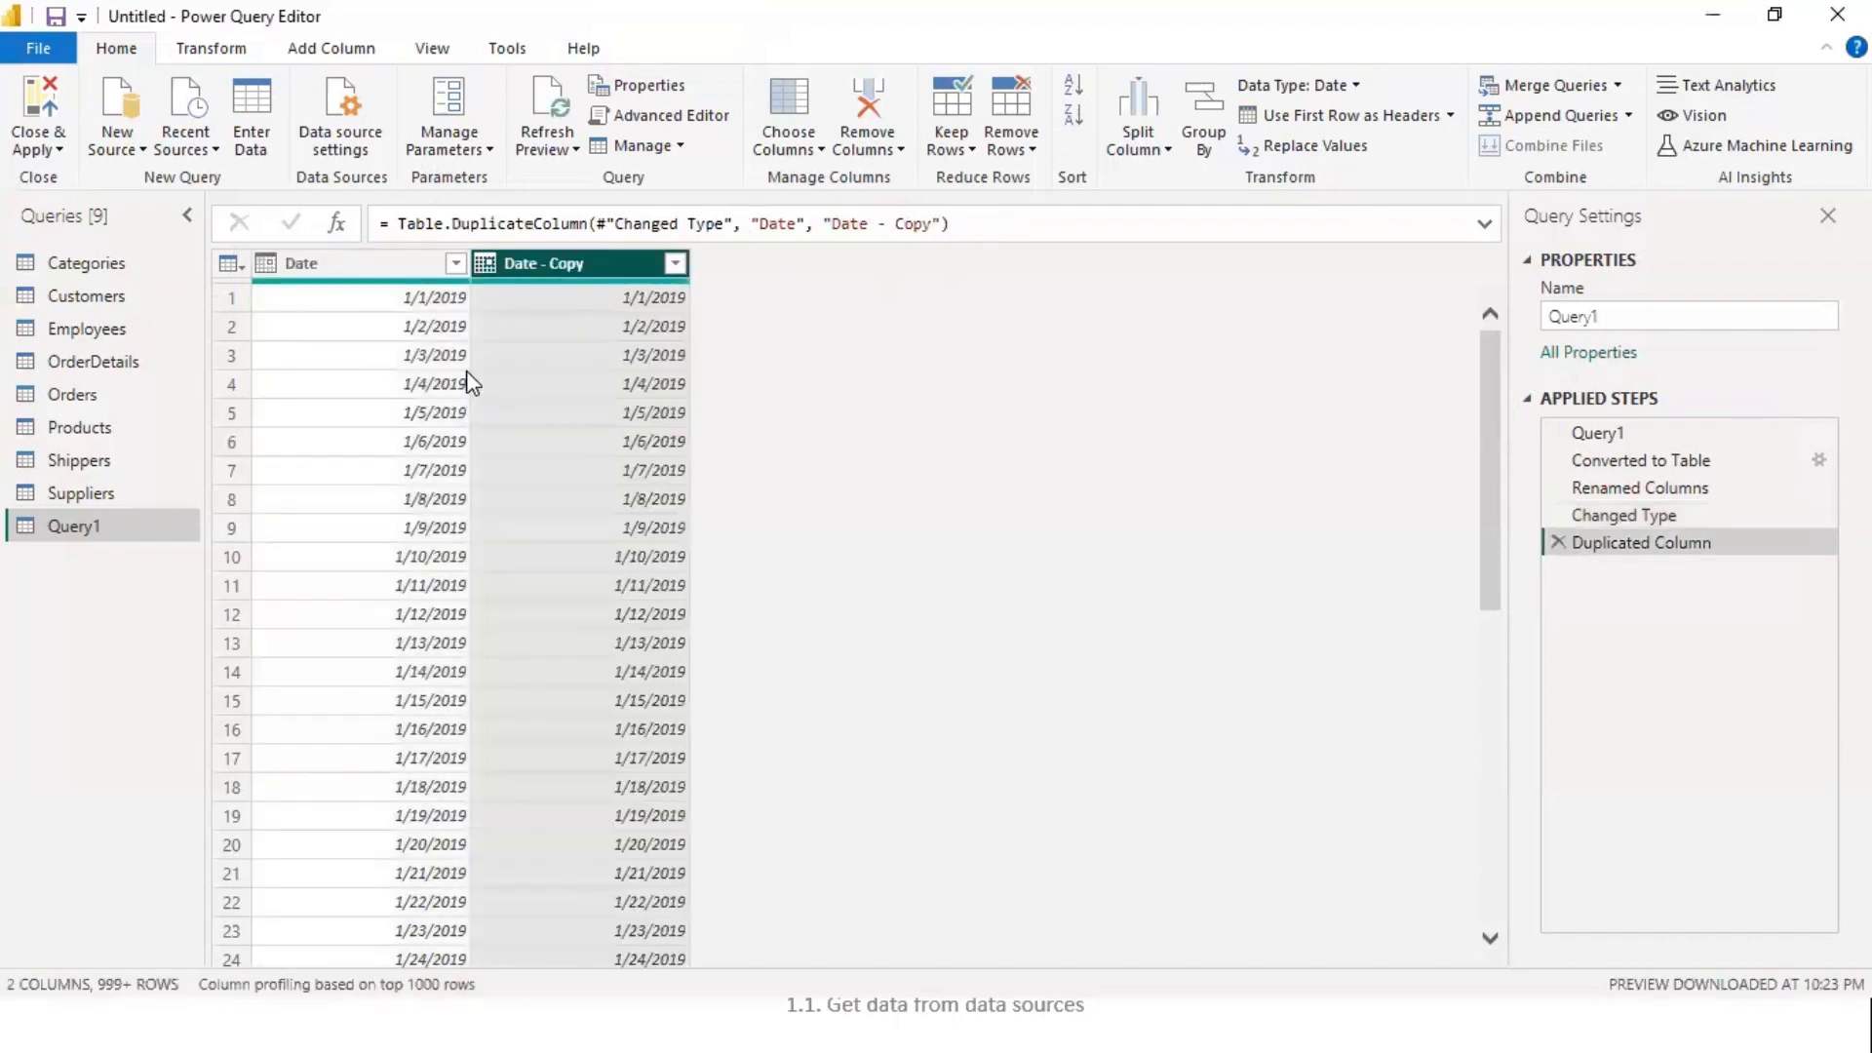
pyautogui.doubleClick(559, 262)
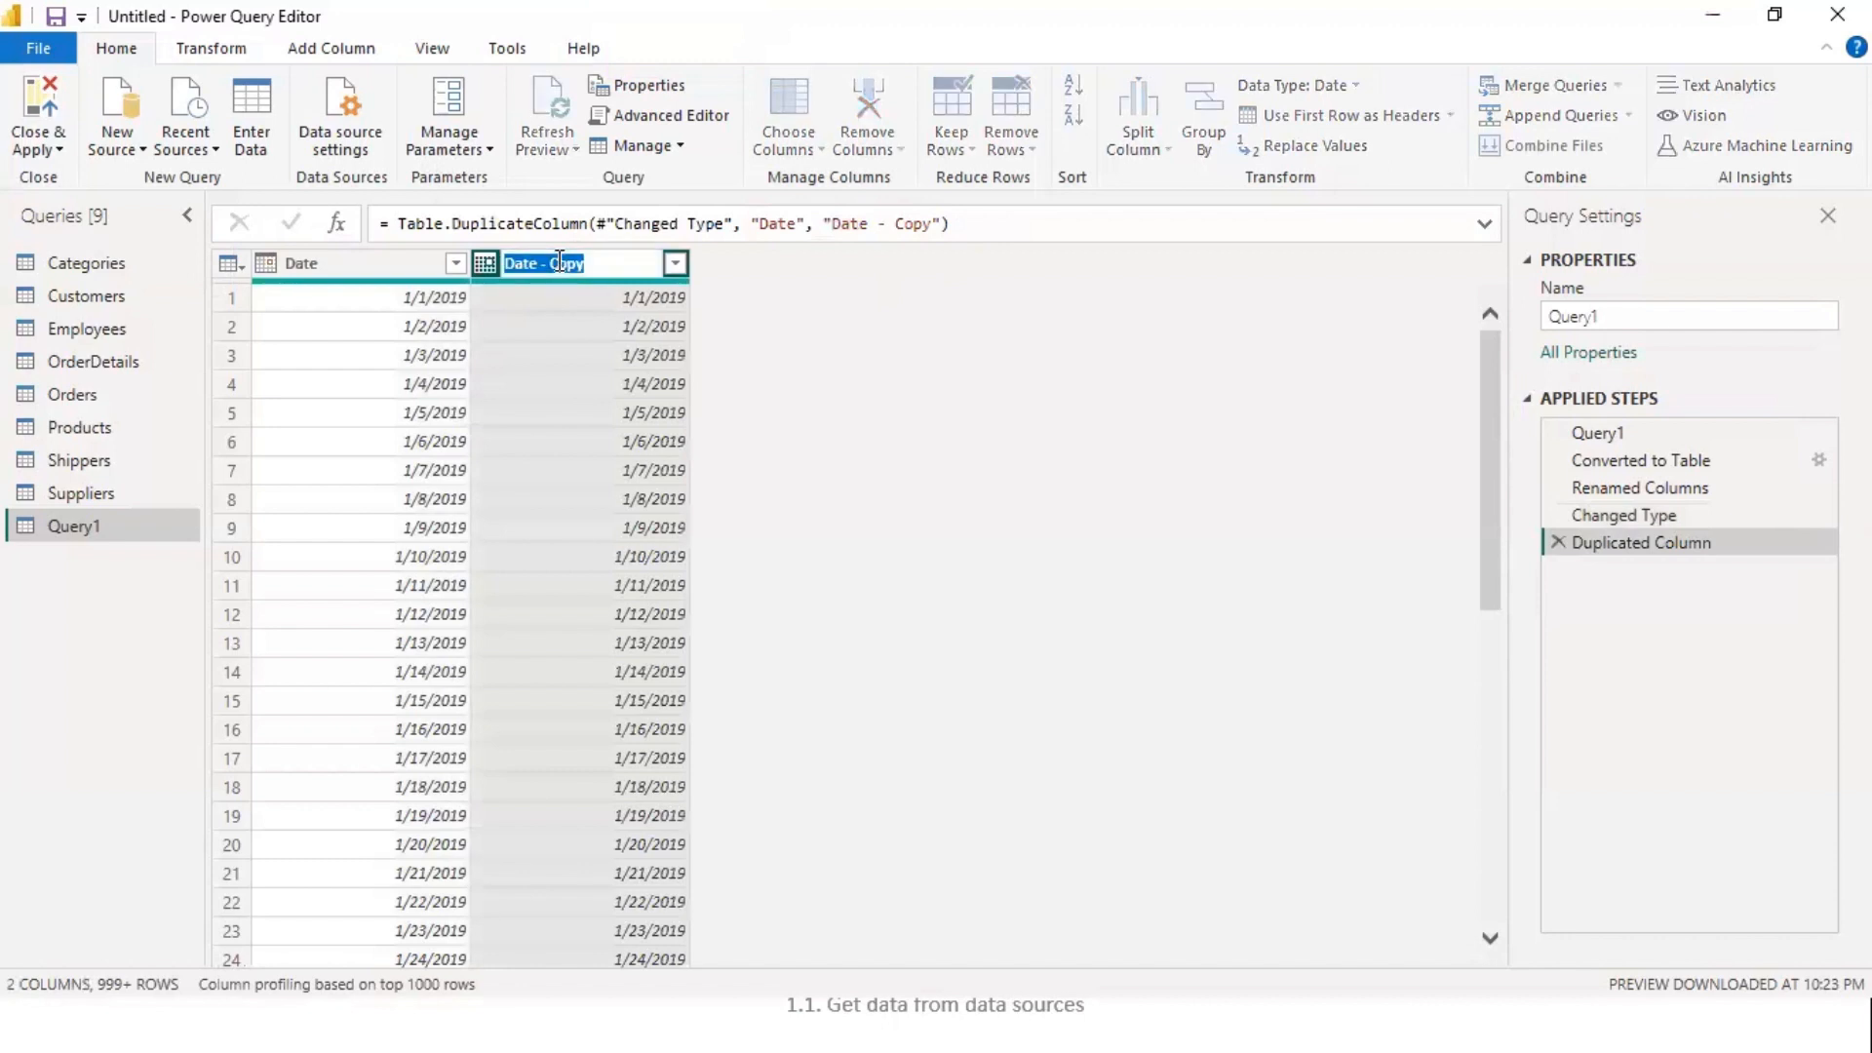
pyautogui.write('Year')
pyautogui.press('Return')
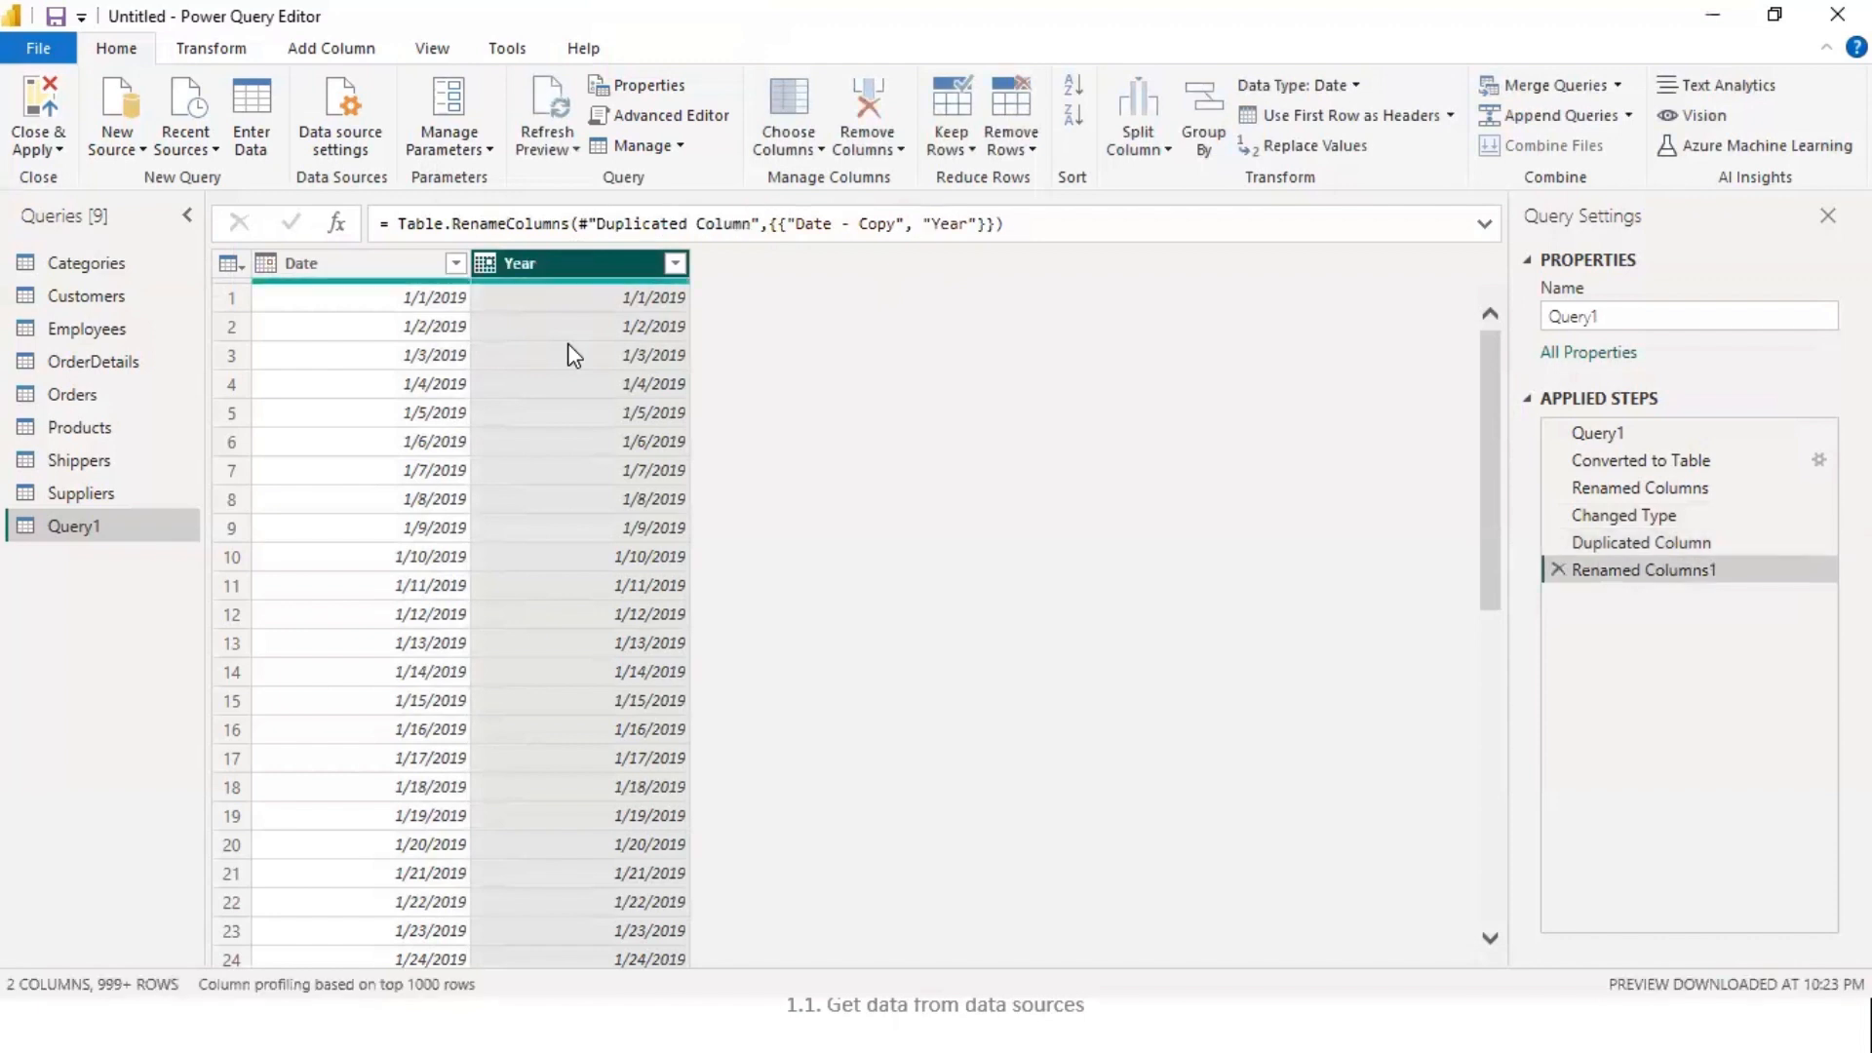
# - Transform the Year column so that it holds only the year of each date
pyautogui.rightClick(538, 269)
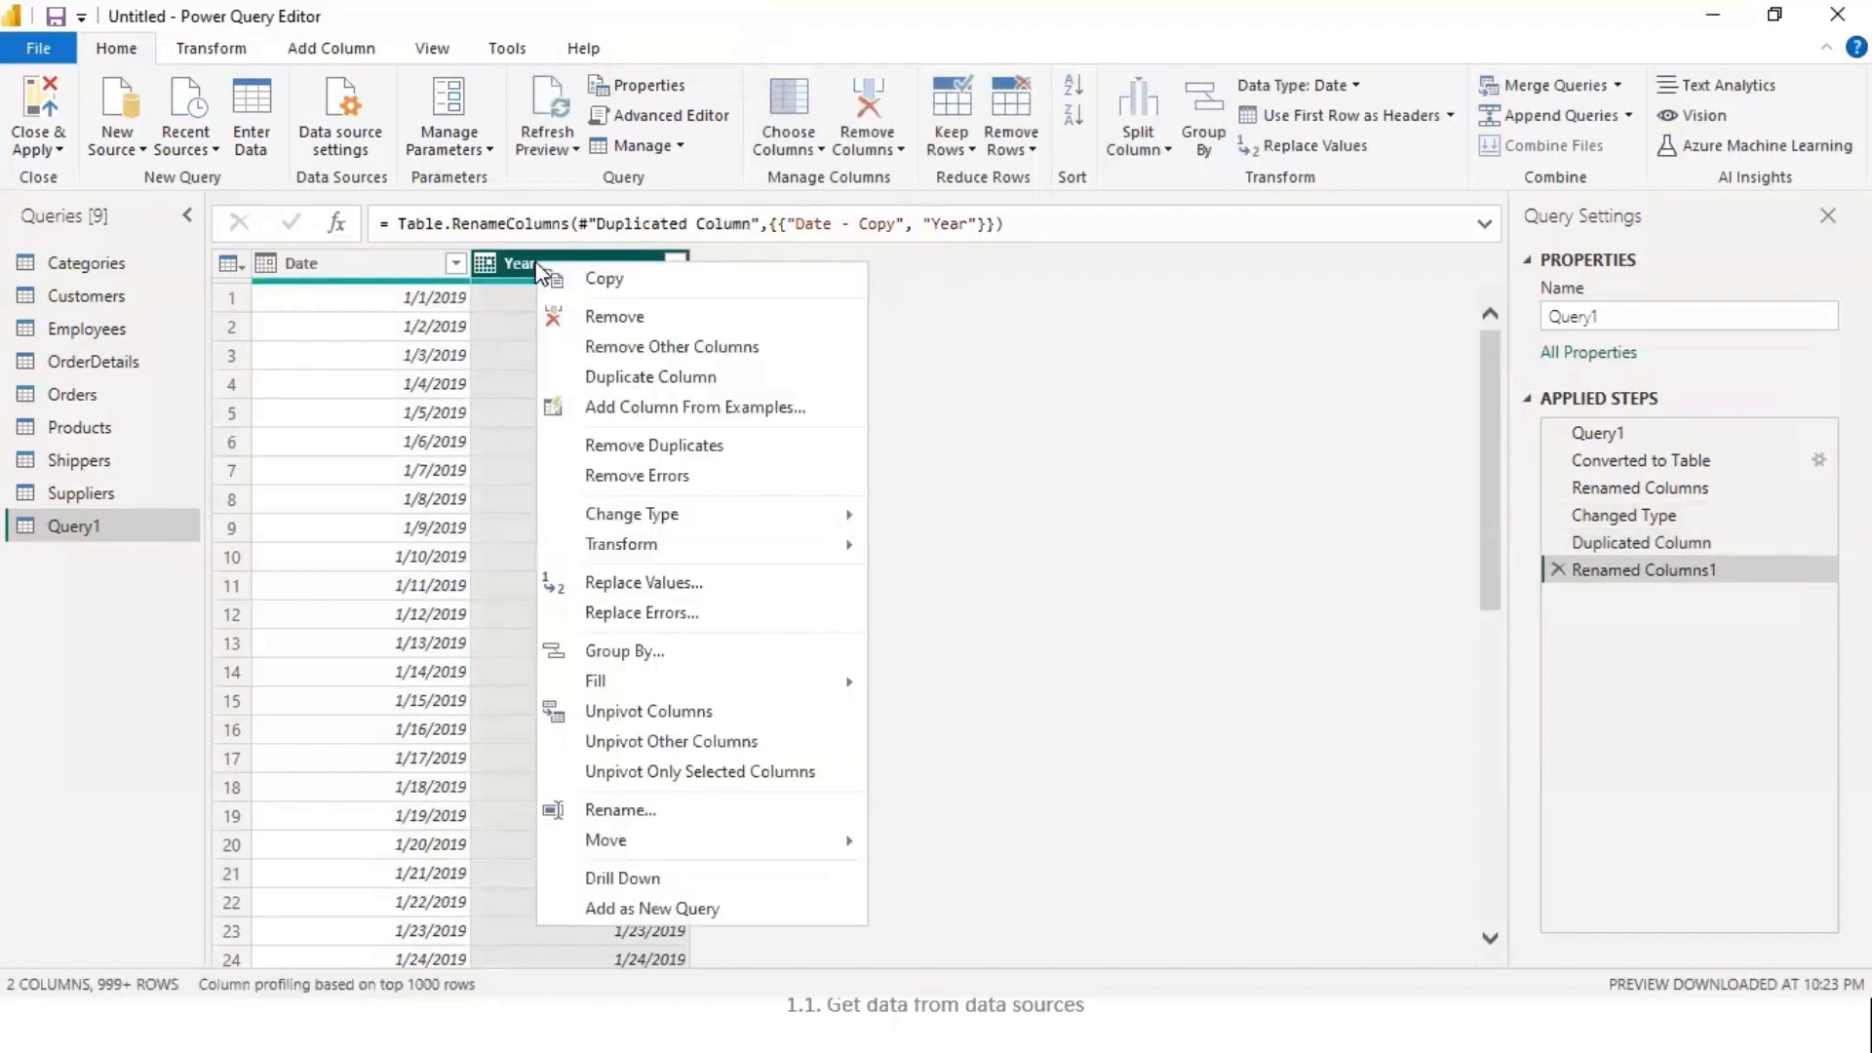
pyautogui.moveTo(746, 551)
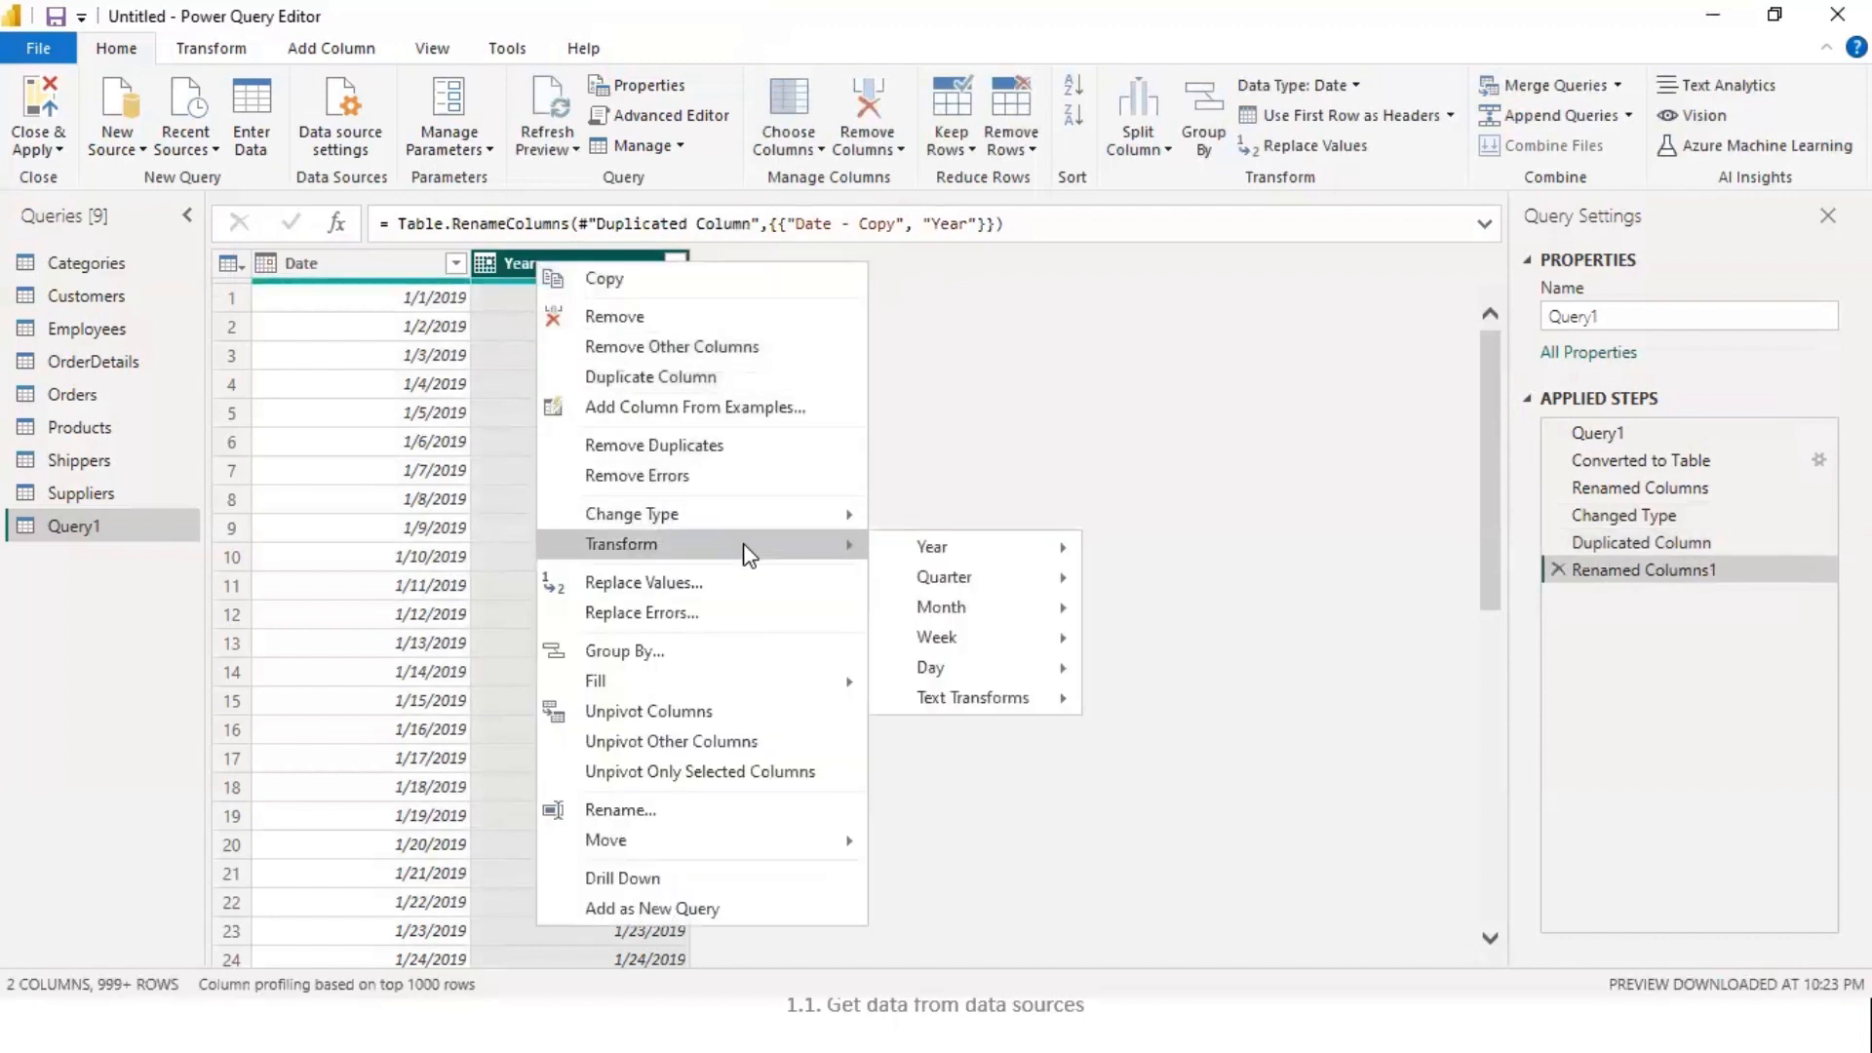
pyautogui.moveTo(973, 556)
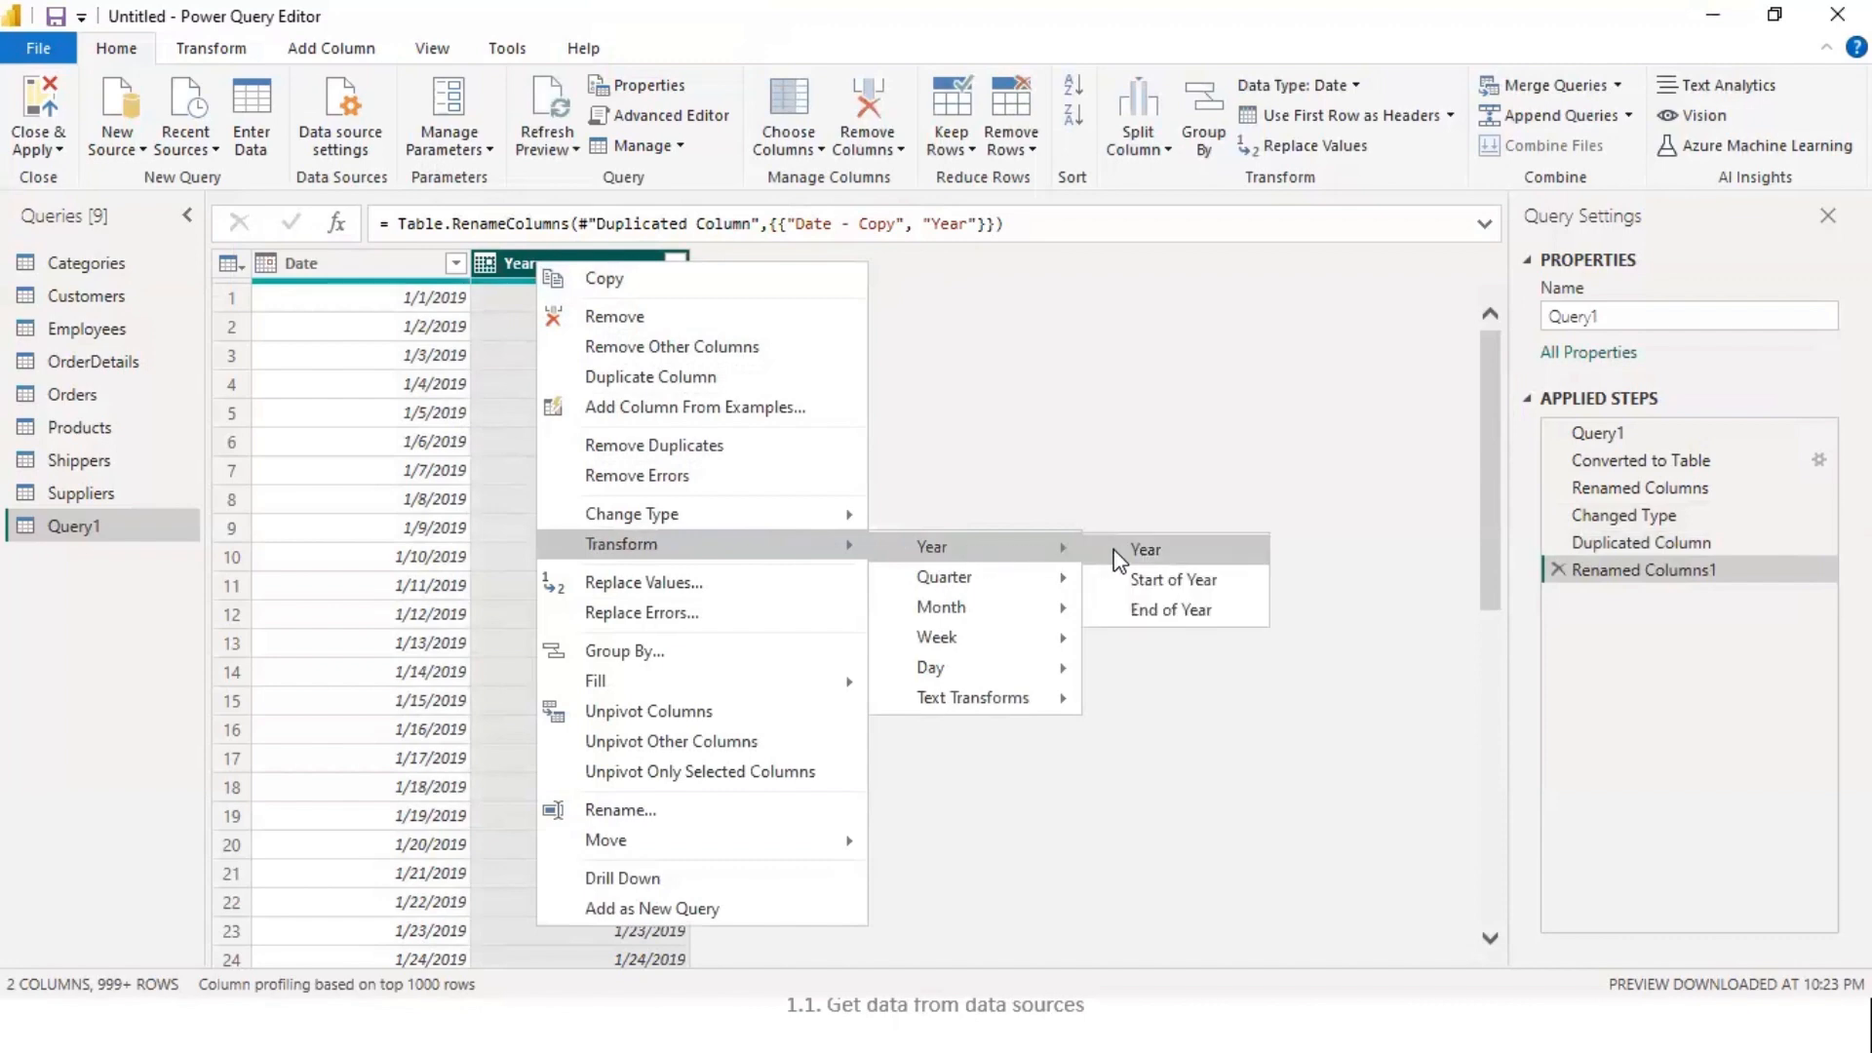
pyautogui.click(1163, 553)
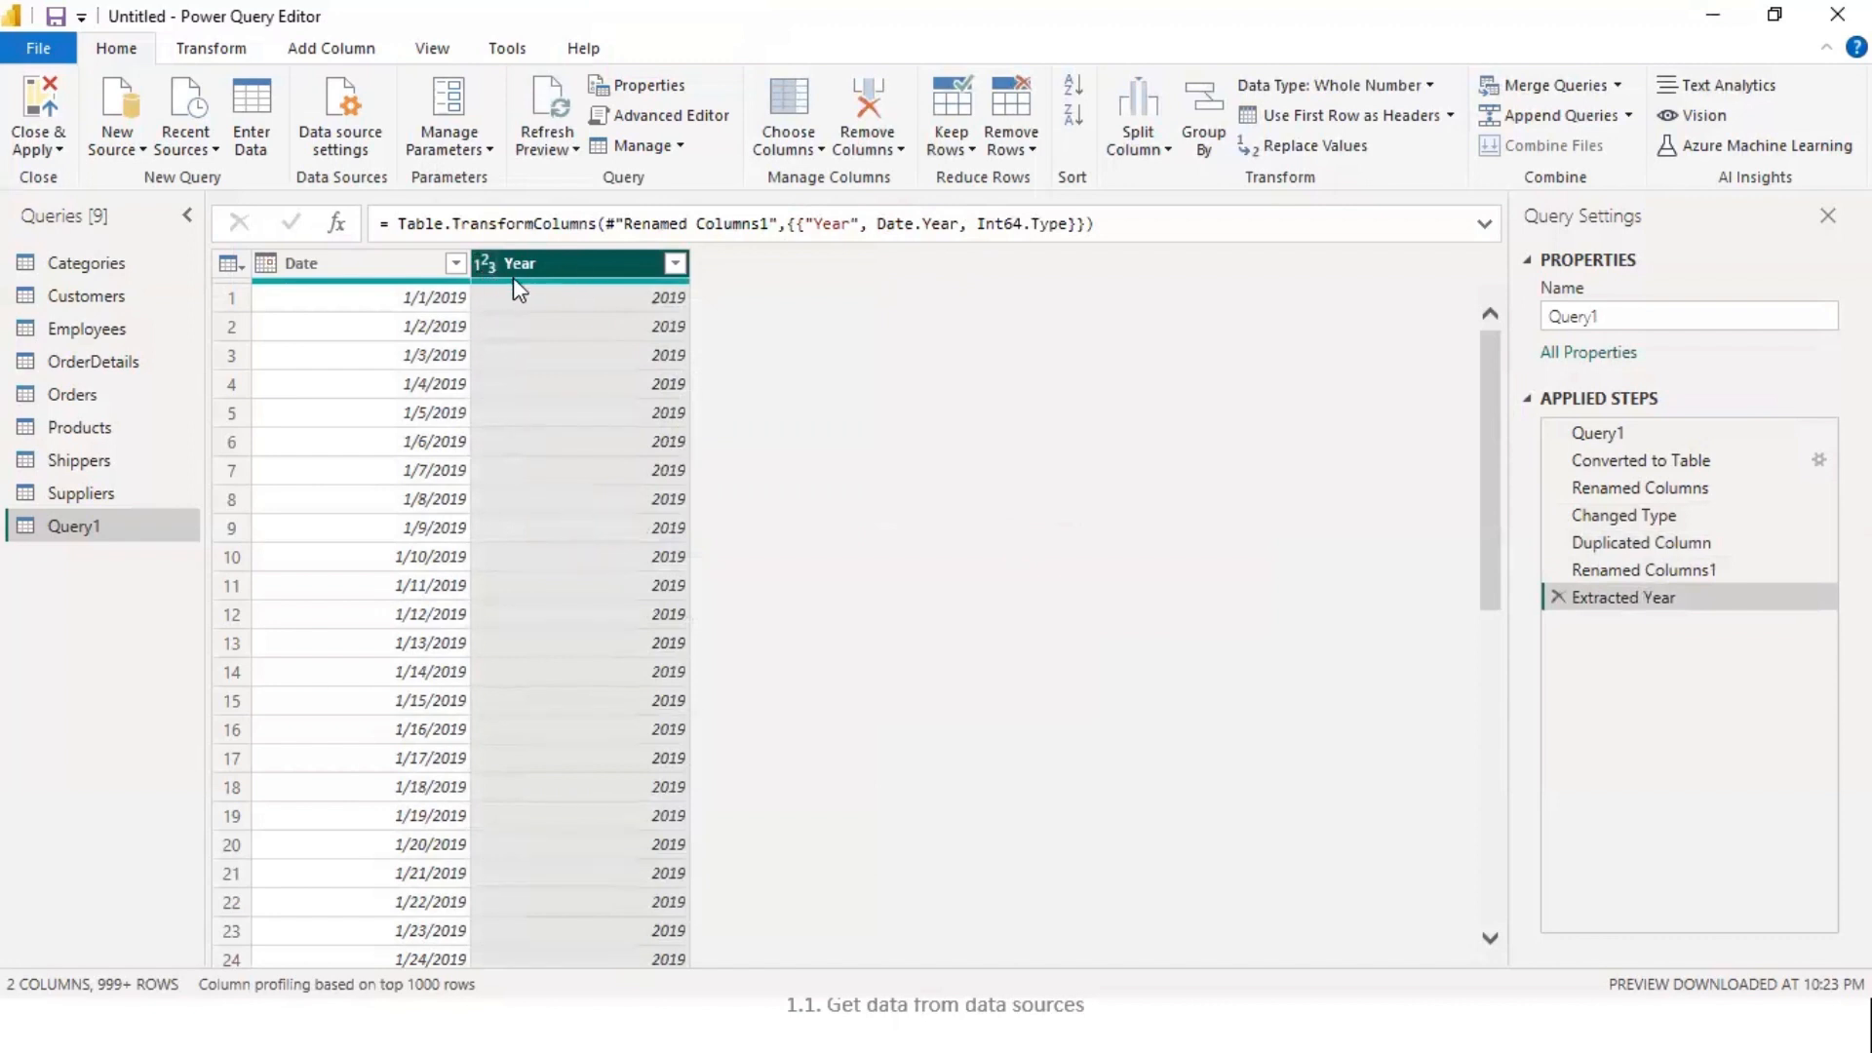
# - Duplicate the Date column again and transform the copy into the quarter of the year
pyautogui.rightClick(325, 261)
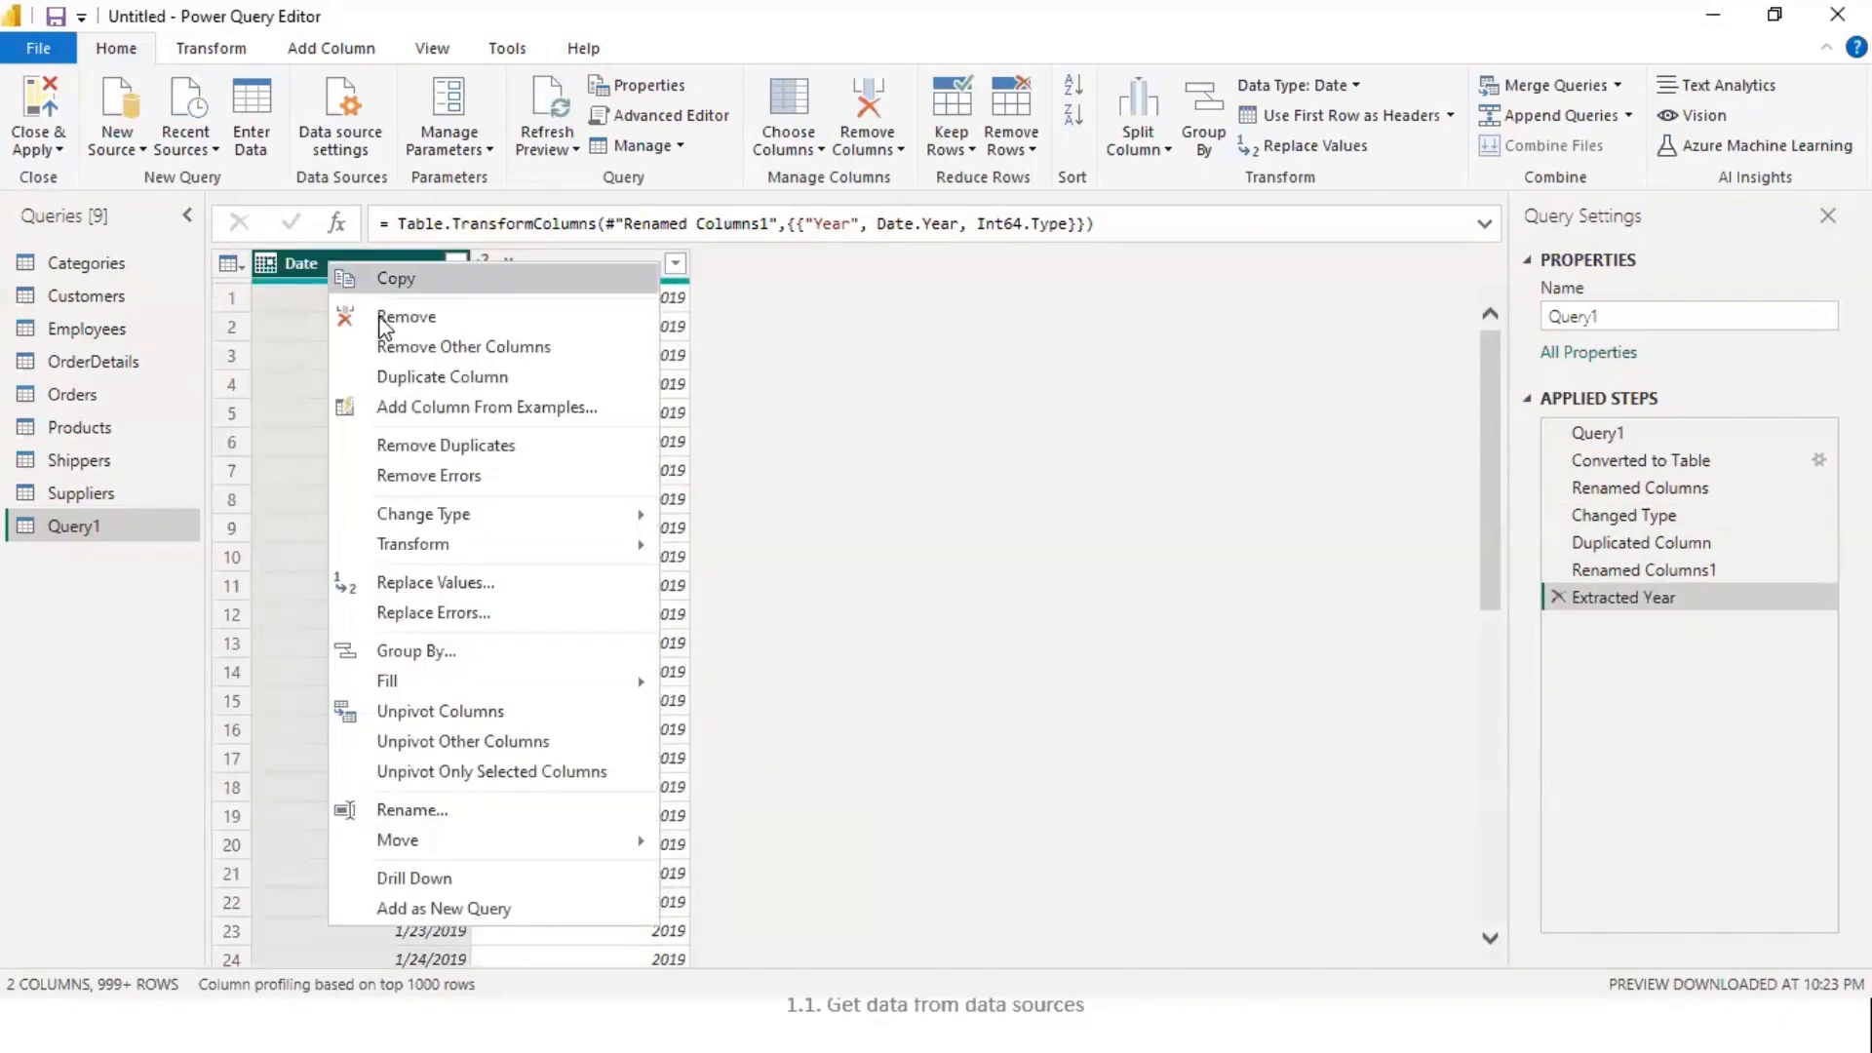
pyautogui.click(430, 381)
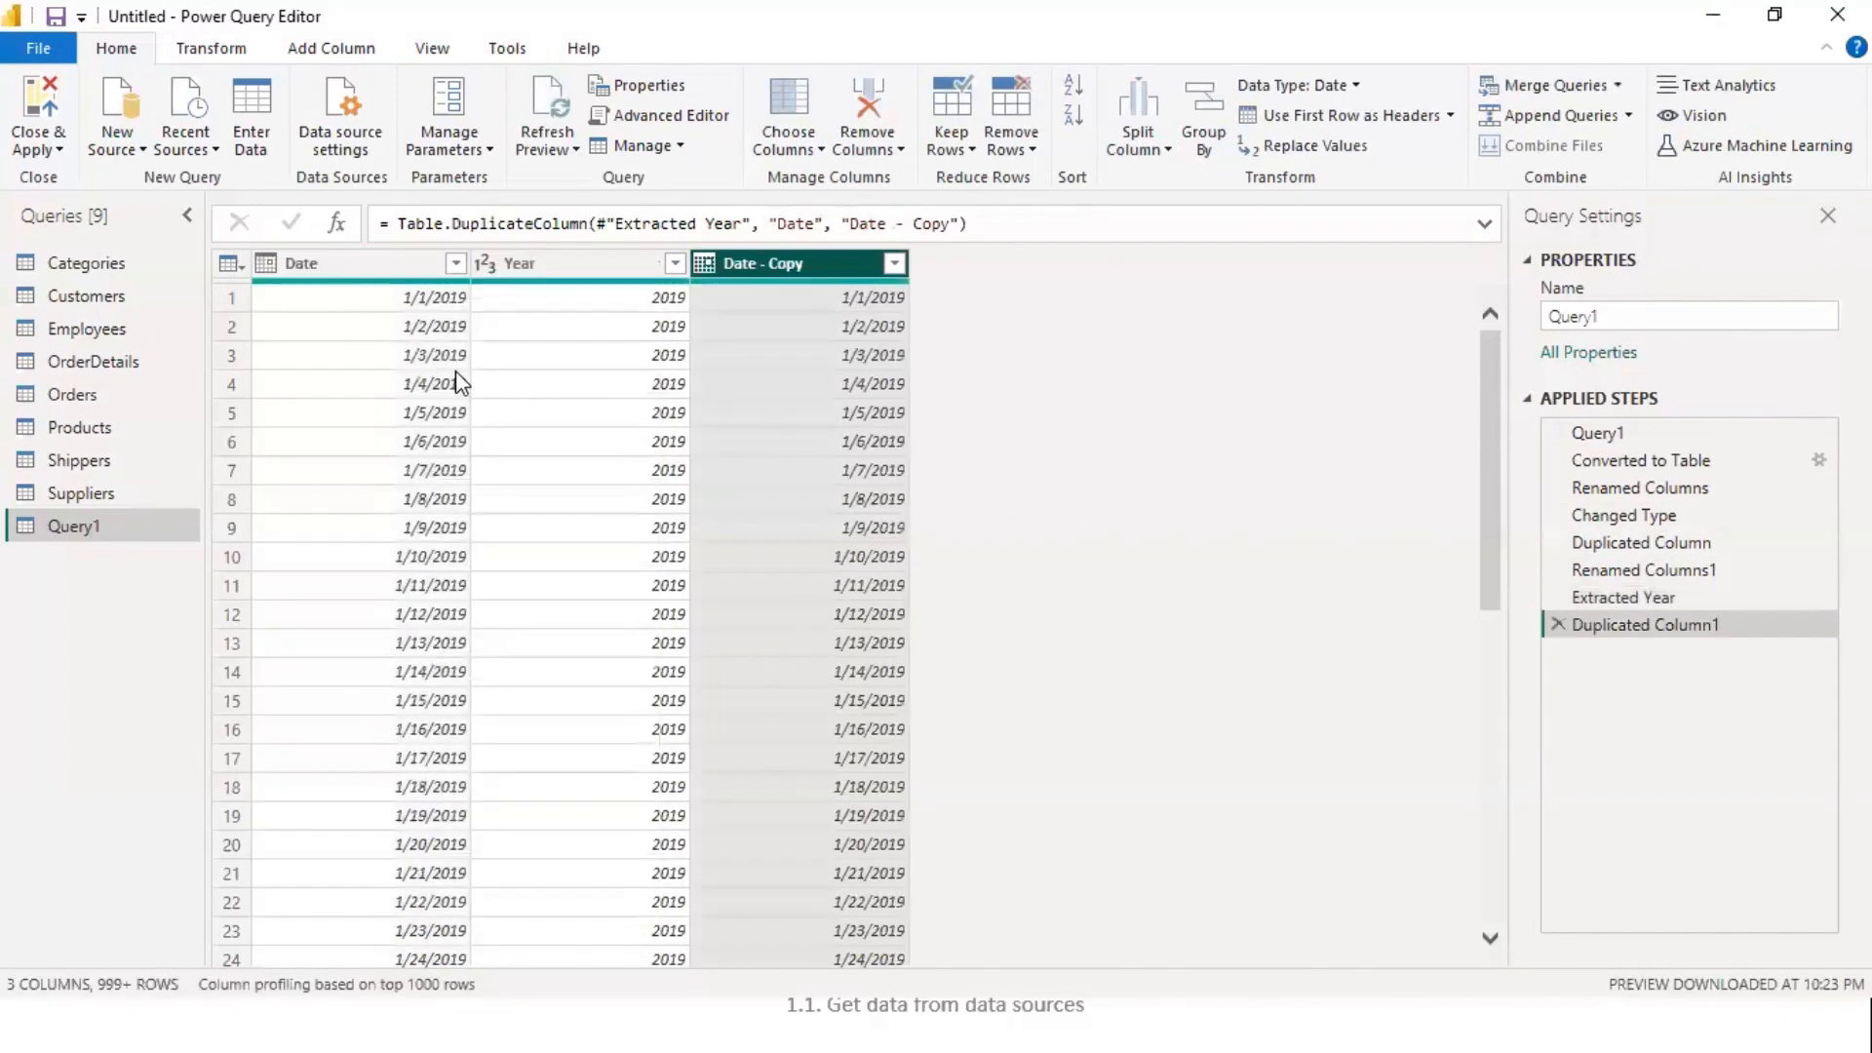
pyautogui.rightClick(776, 263)
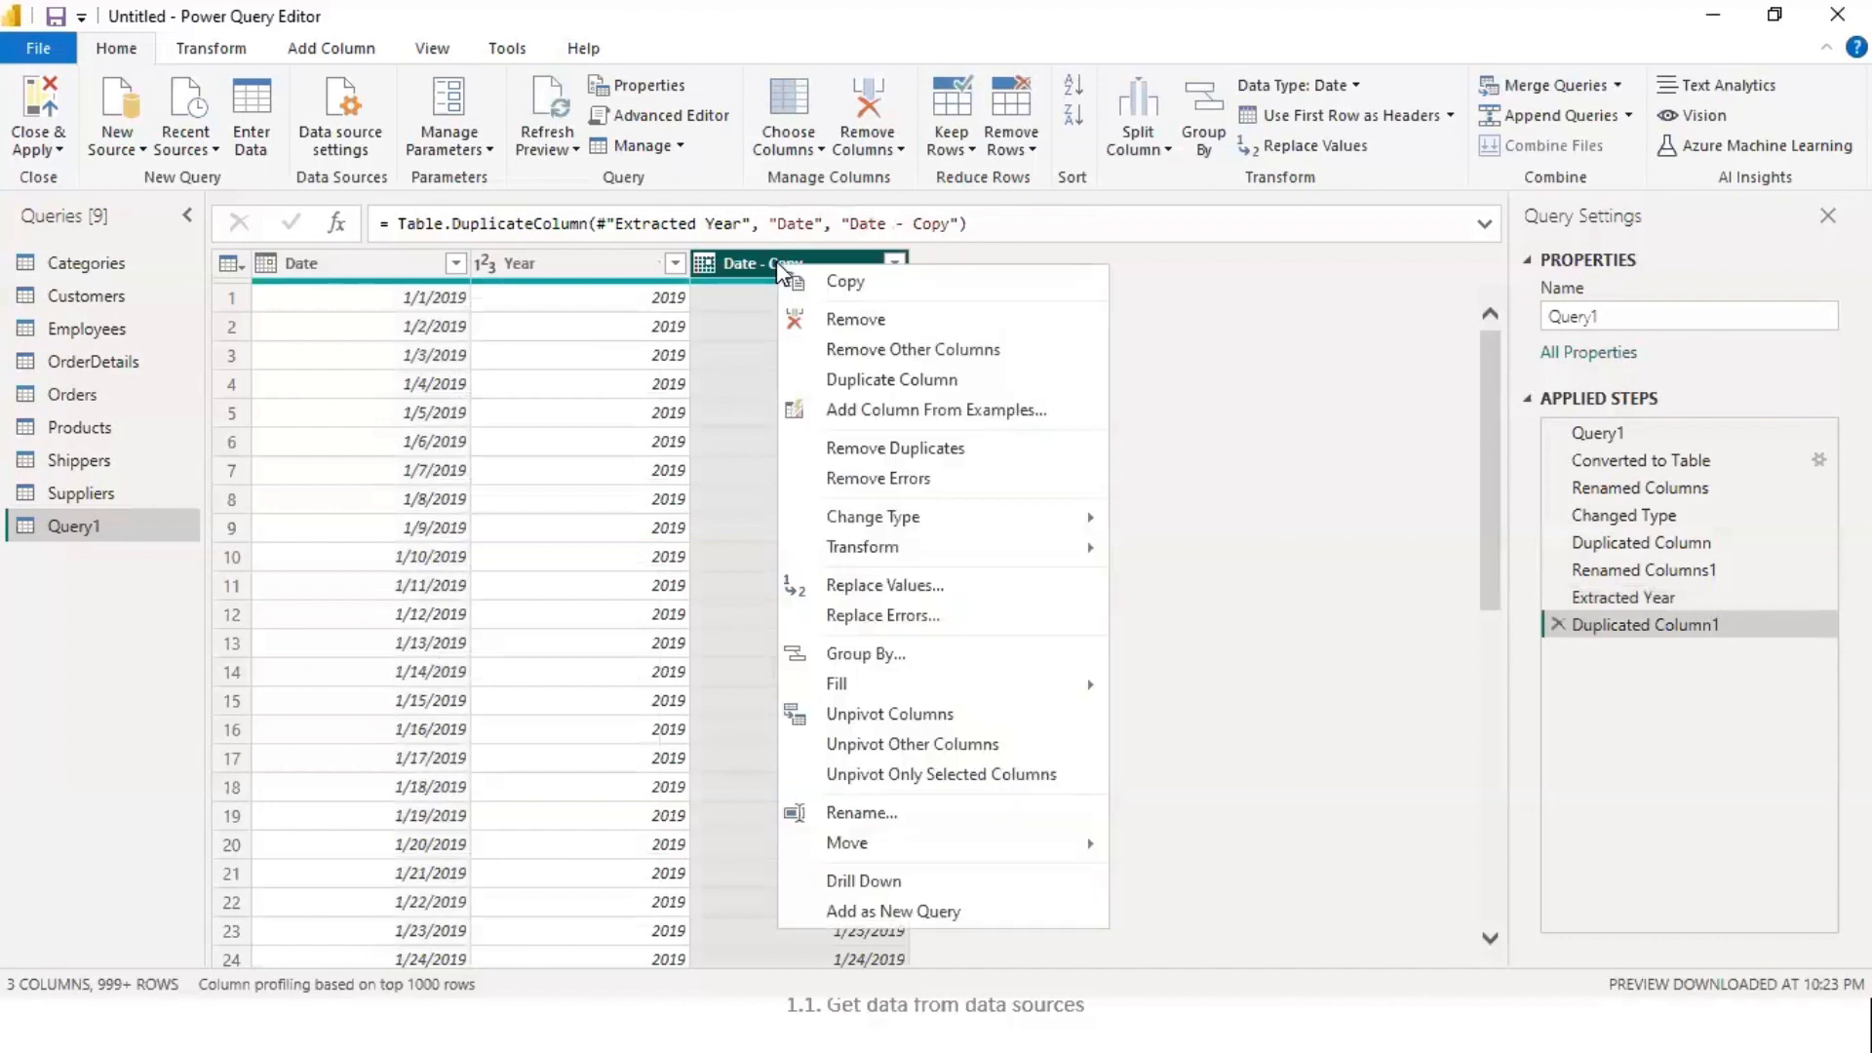
pyautogui.moveTo(979, 554)
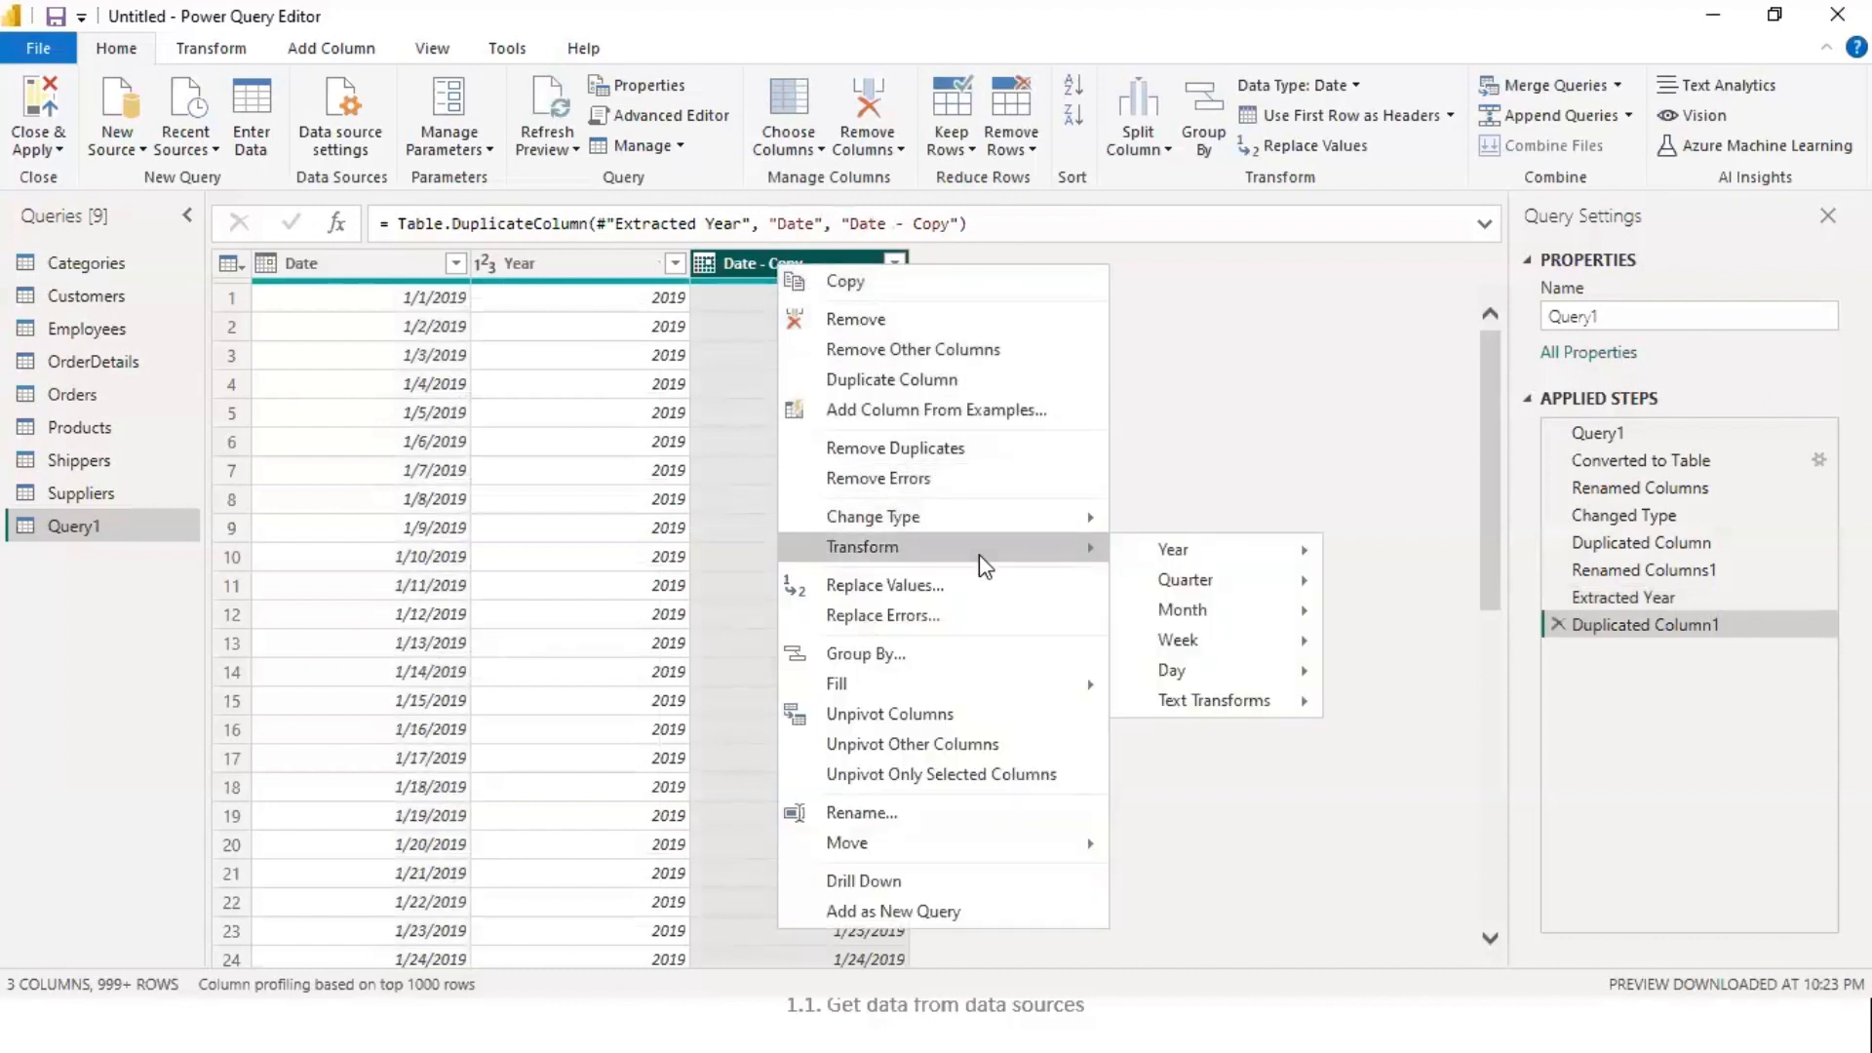
pyautogui.moveTo(1267, 583)
pyautogui.click(1430, 581)
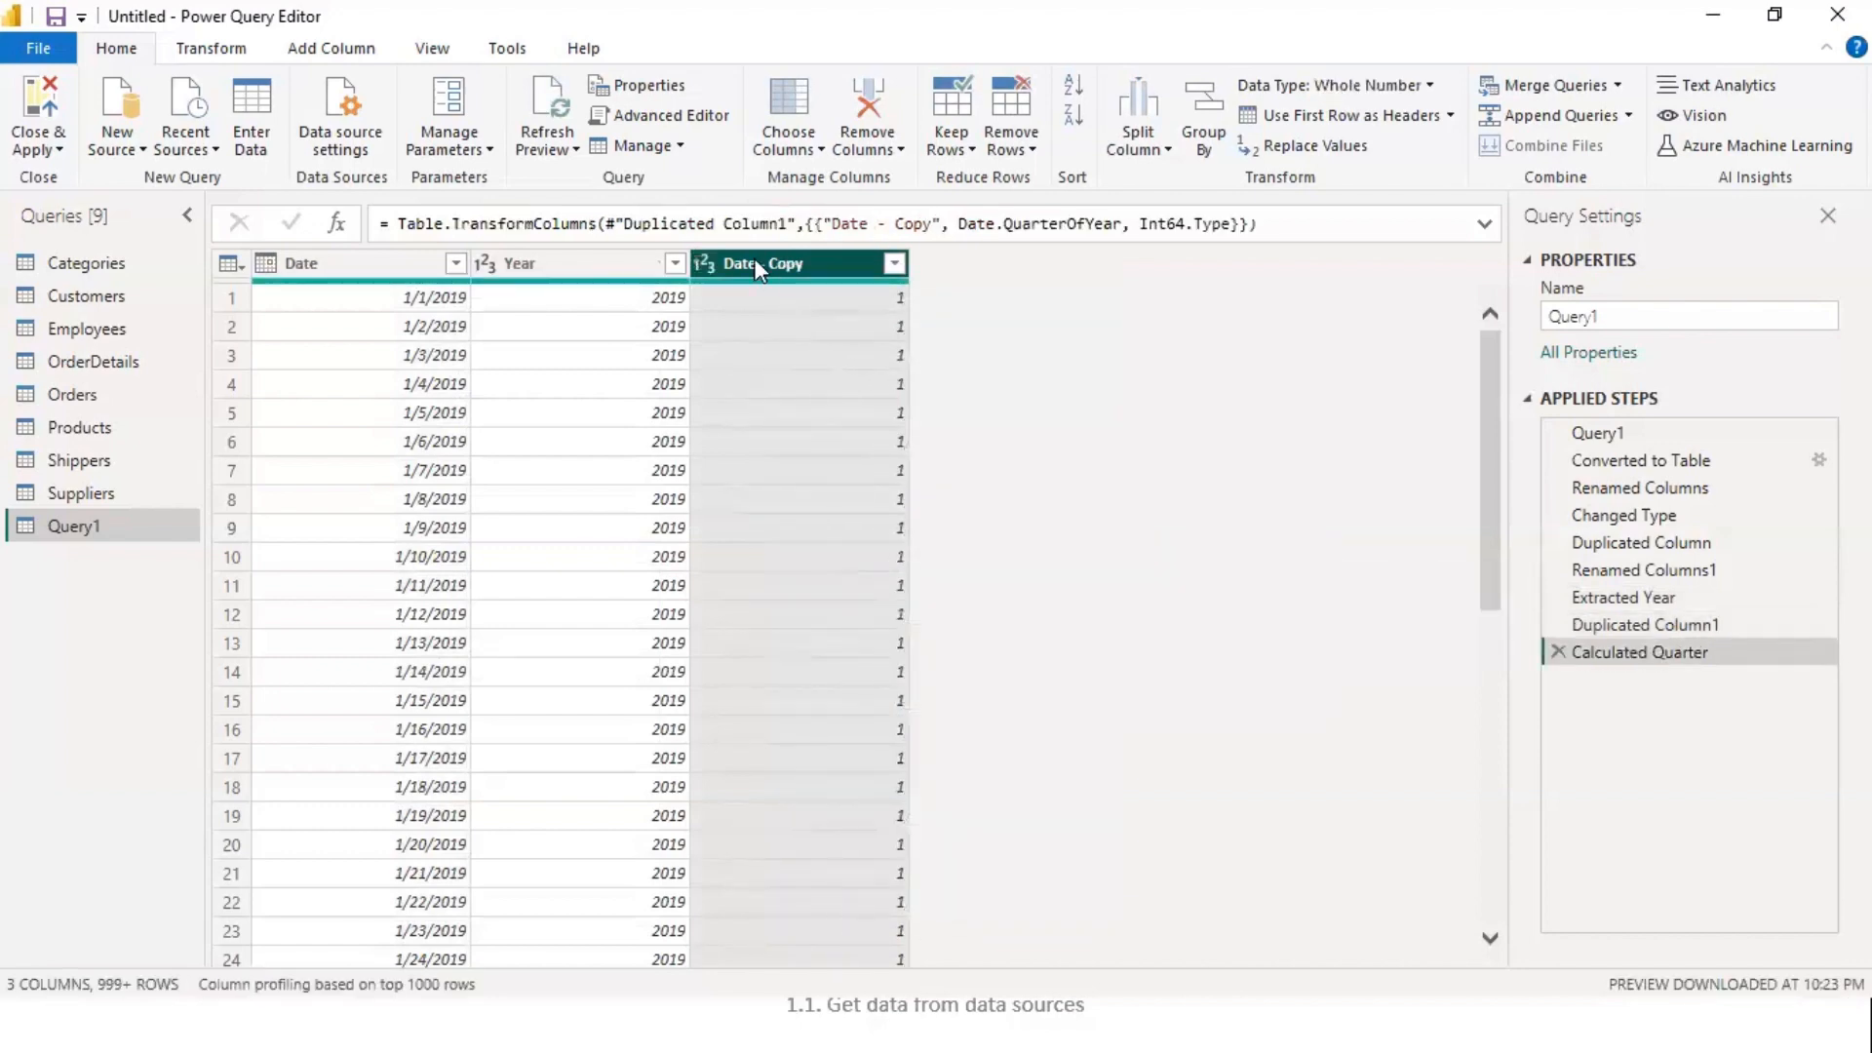
# - Rename the column holding the quarter numbers Quarter
pyautogui.doubleClick(757, 263)
pyautogui.write('Quarter')
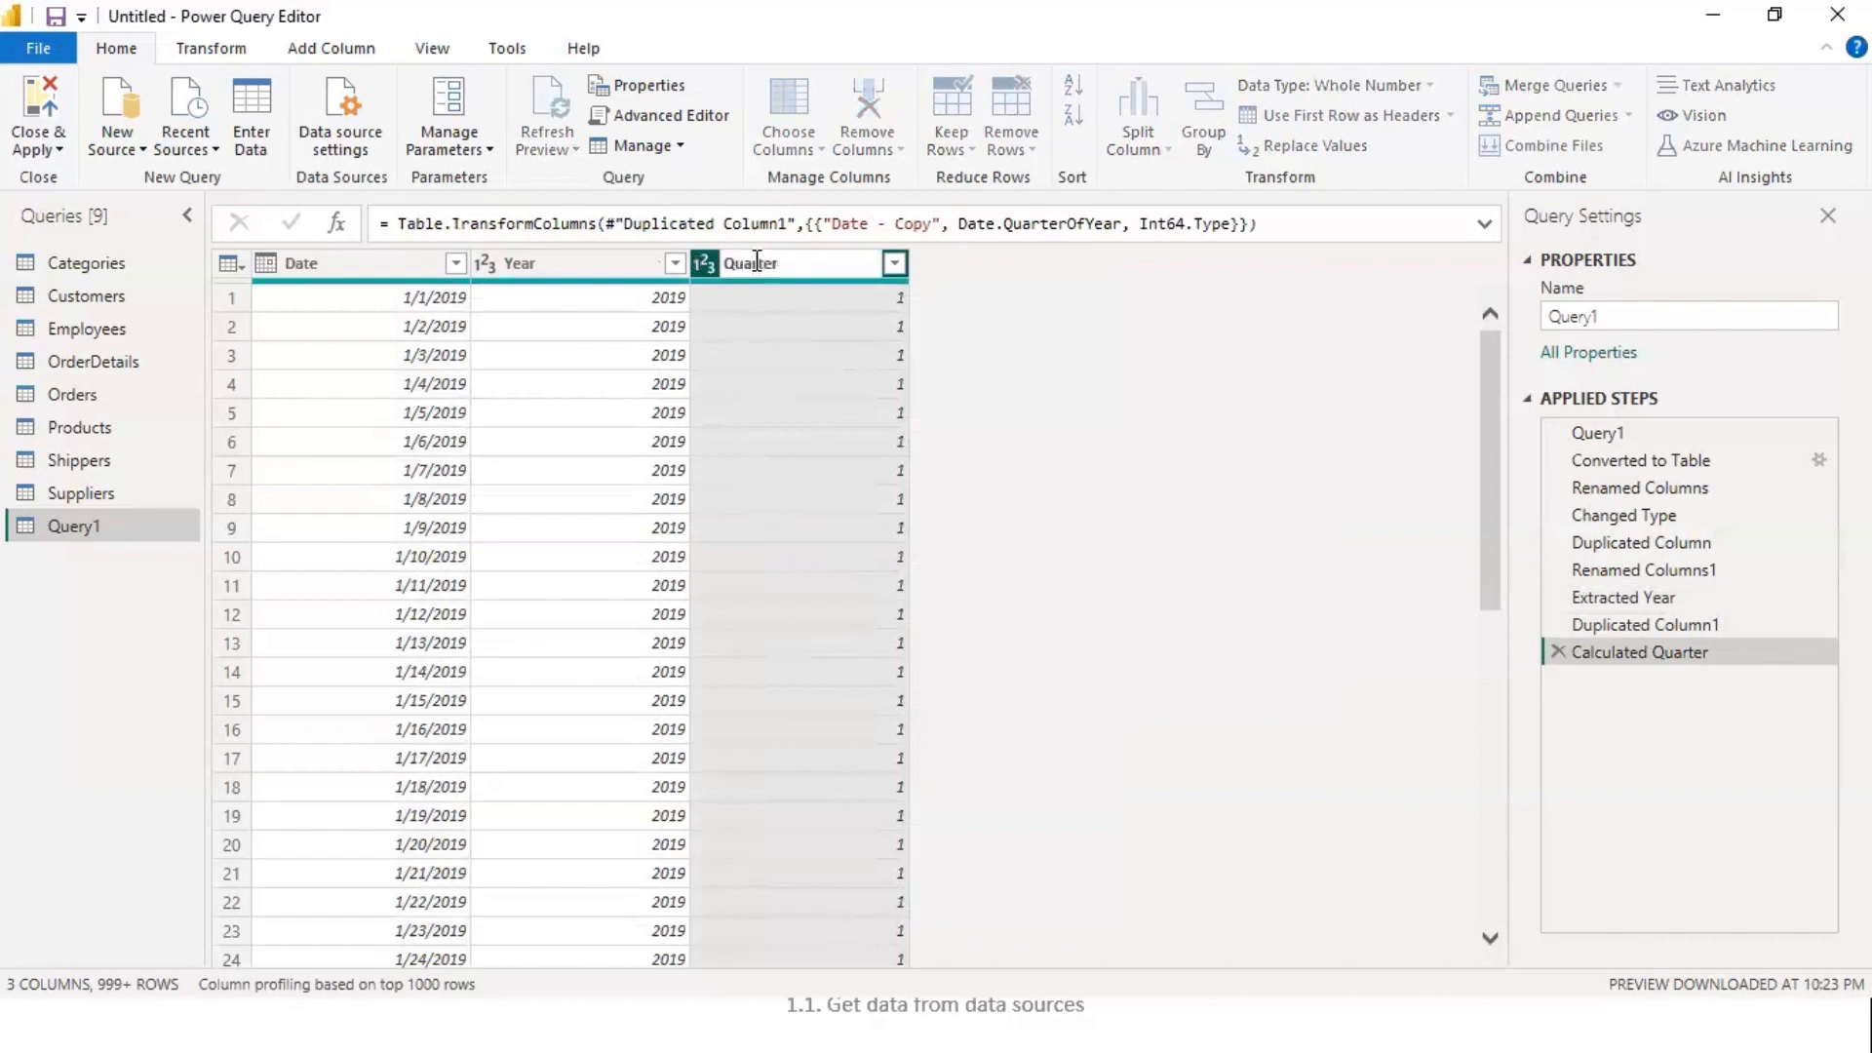
pyautogui.press('Return')
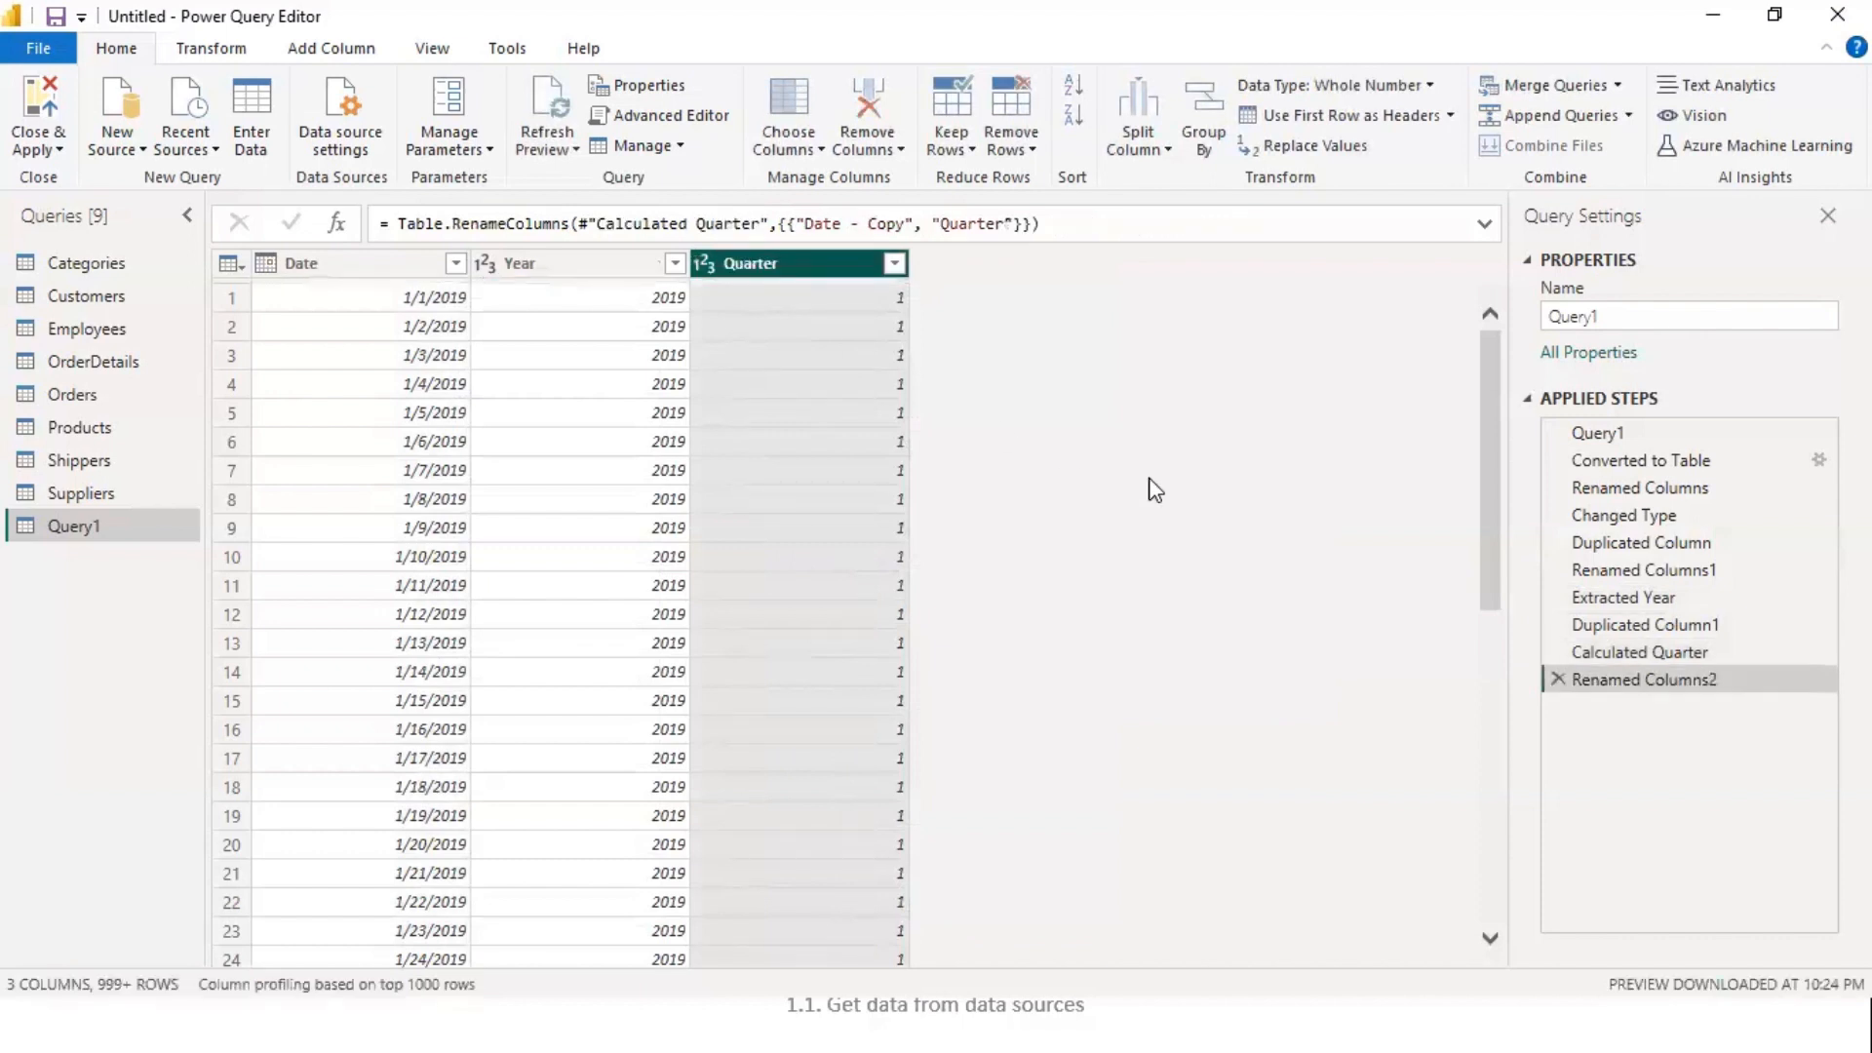
# - Duplicate the Date column and transform the copy into the name of the month
pyautogui.click(326, 259)
pyautogui.rightClick(325, 259)
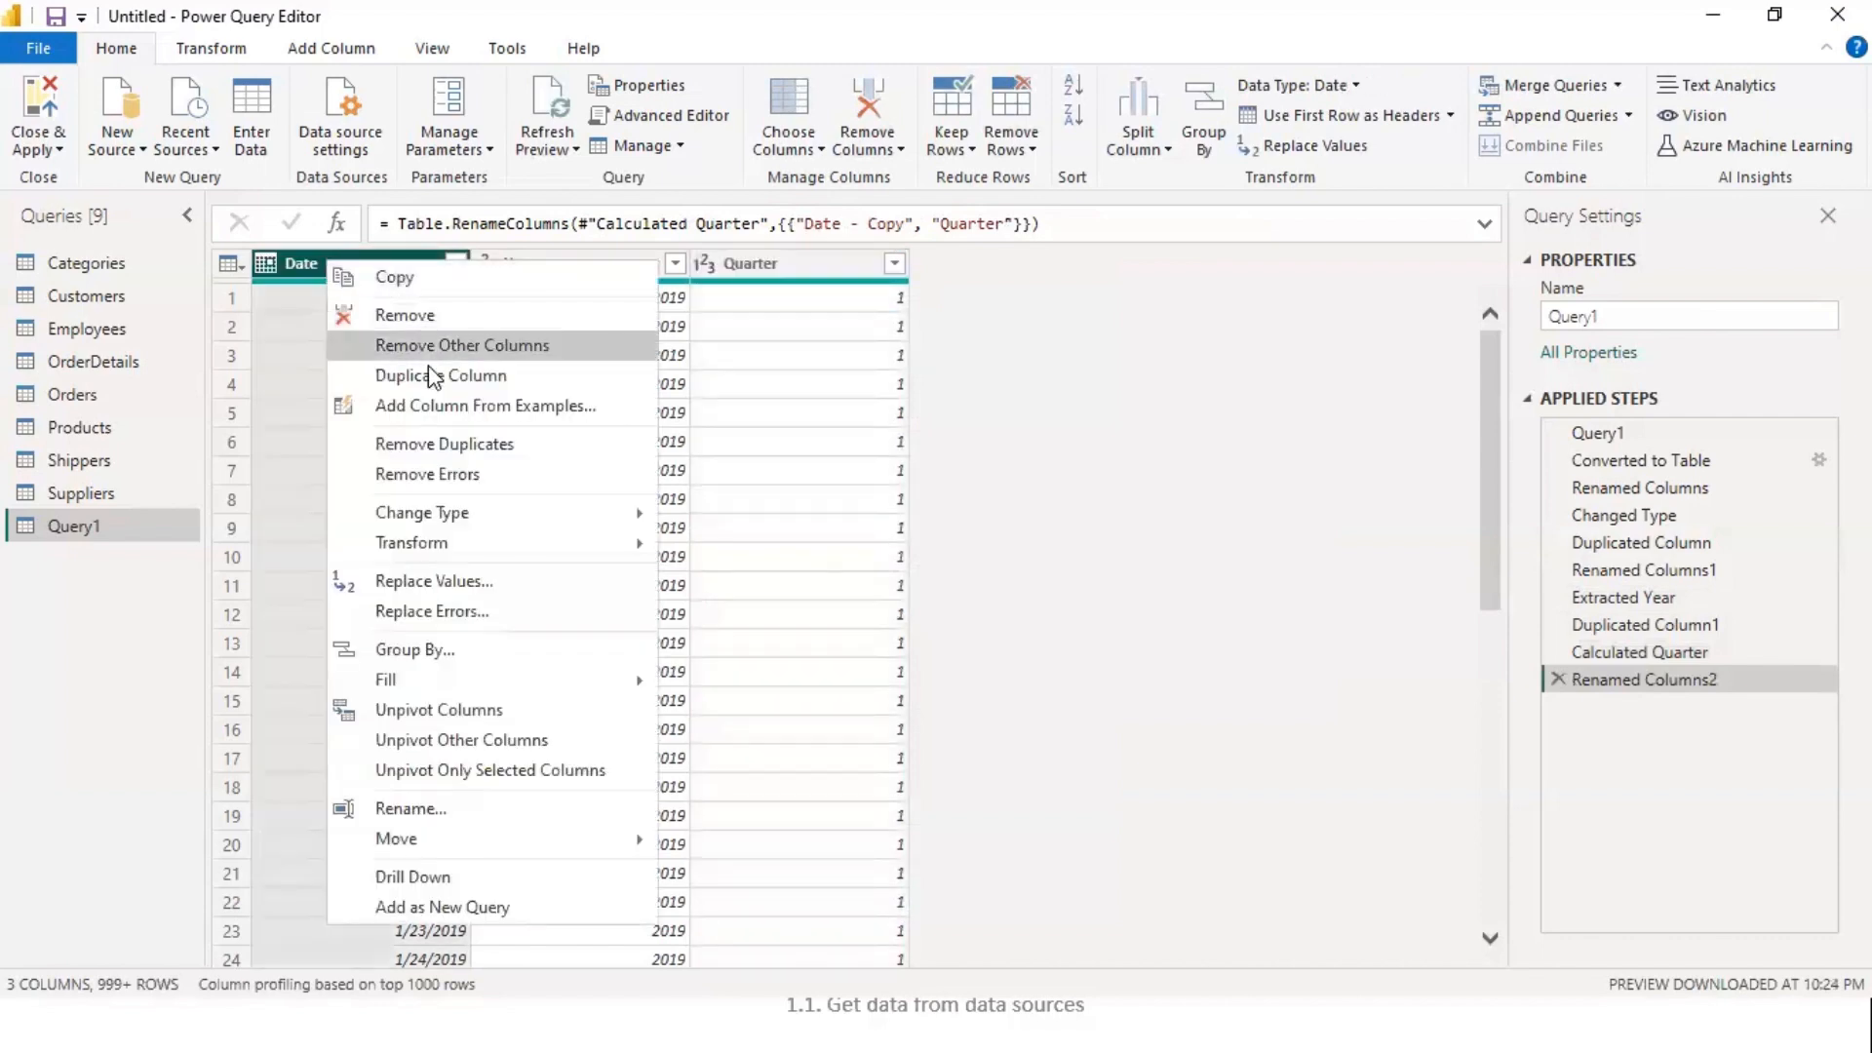
pyautogui.click(432, 376)
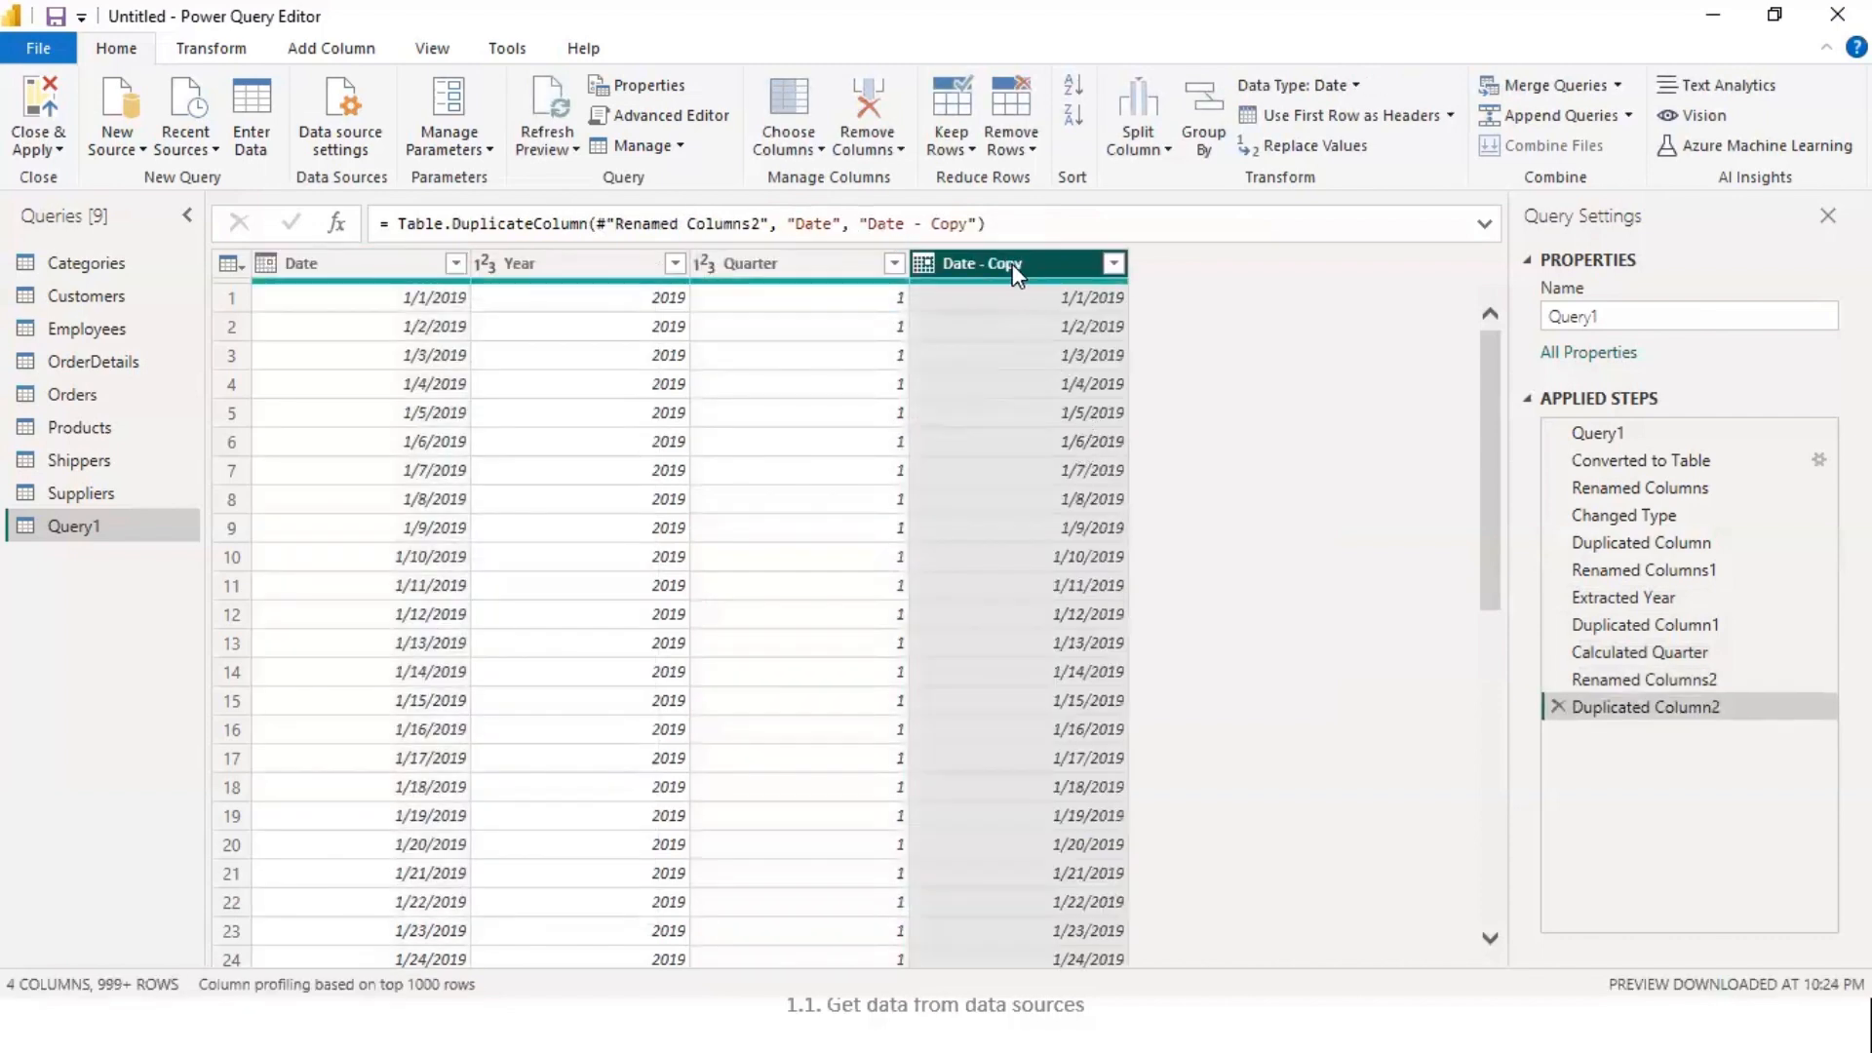
pyautogui.rightClick(1014, 273)
pyautogui.moveTo(1202, 555)
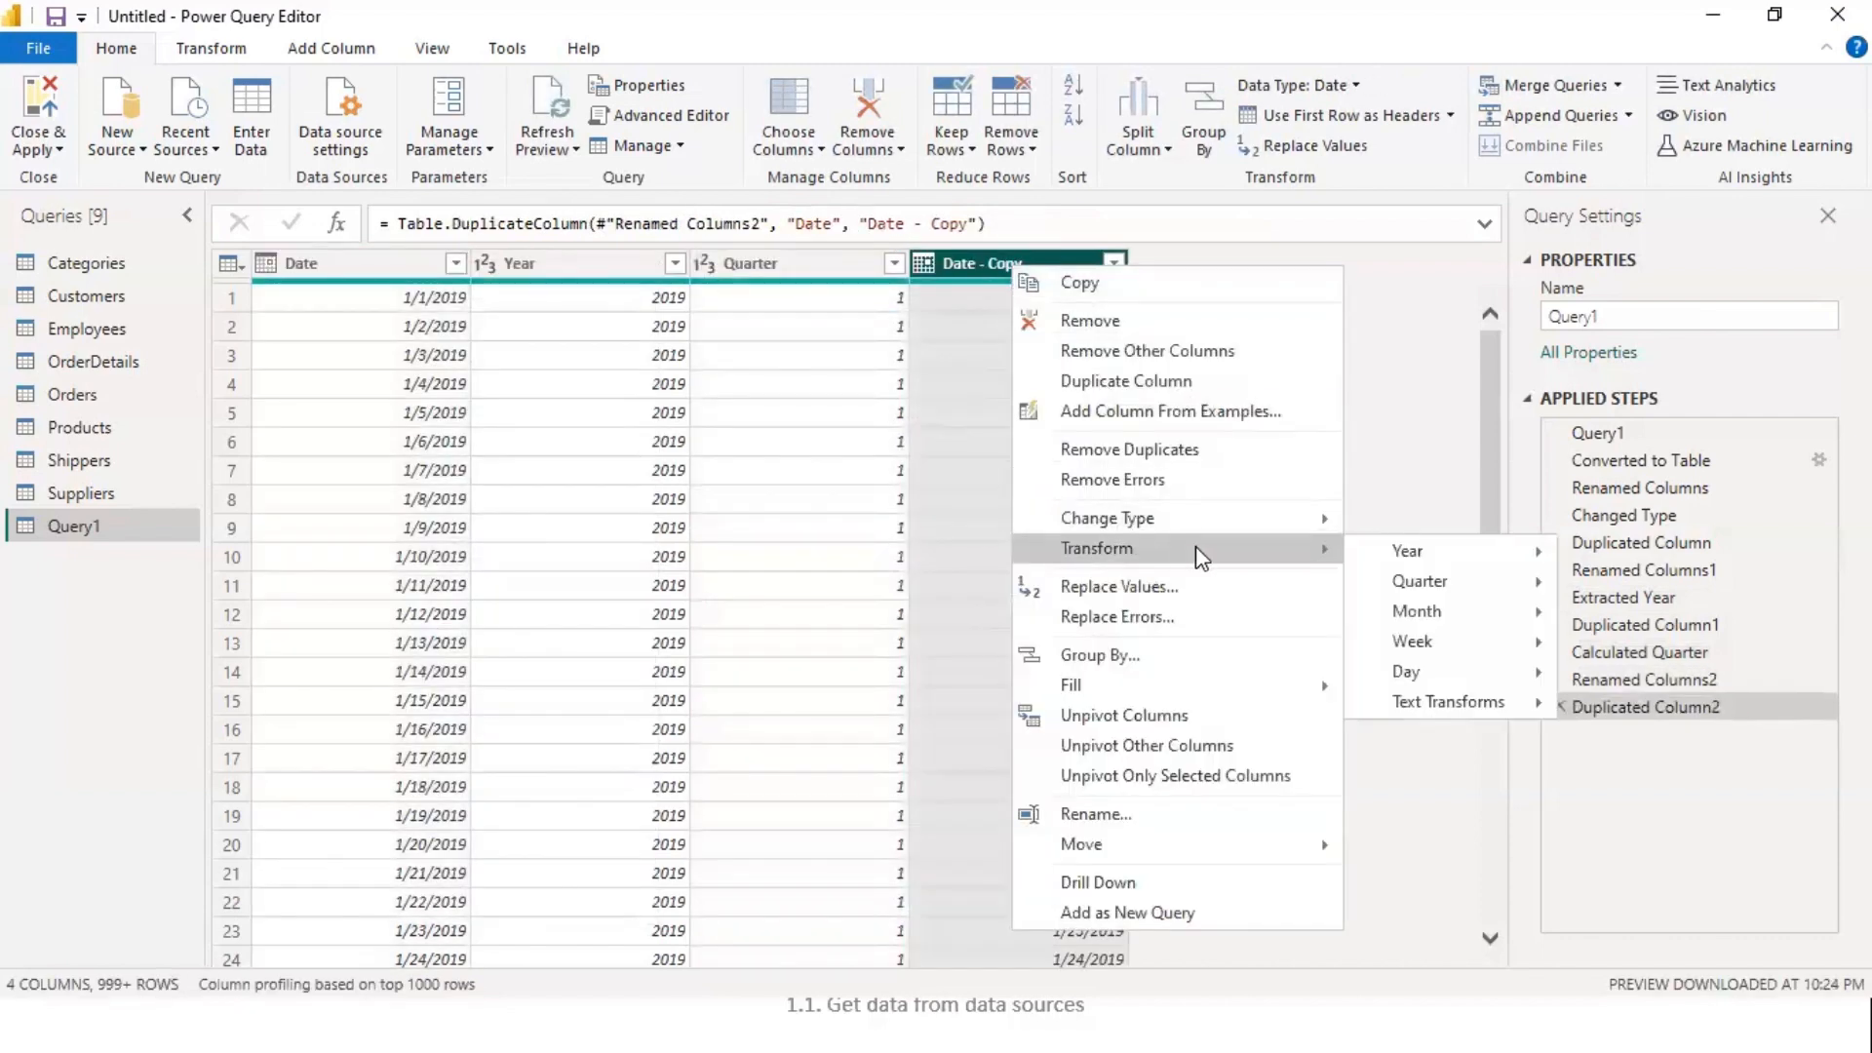
pyautogui.moveTo(1424, 624)
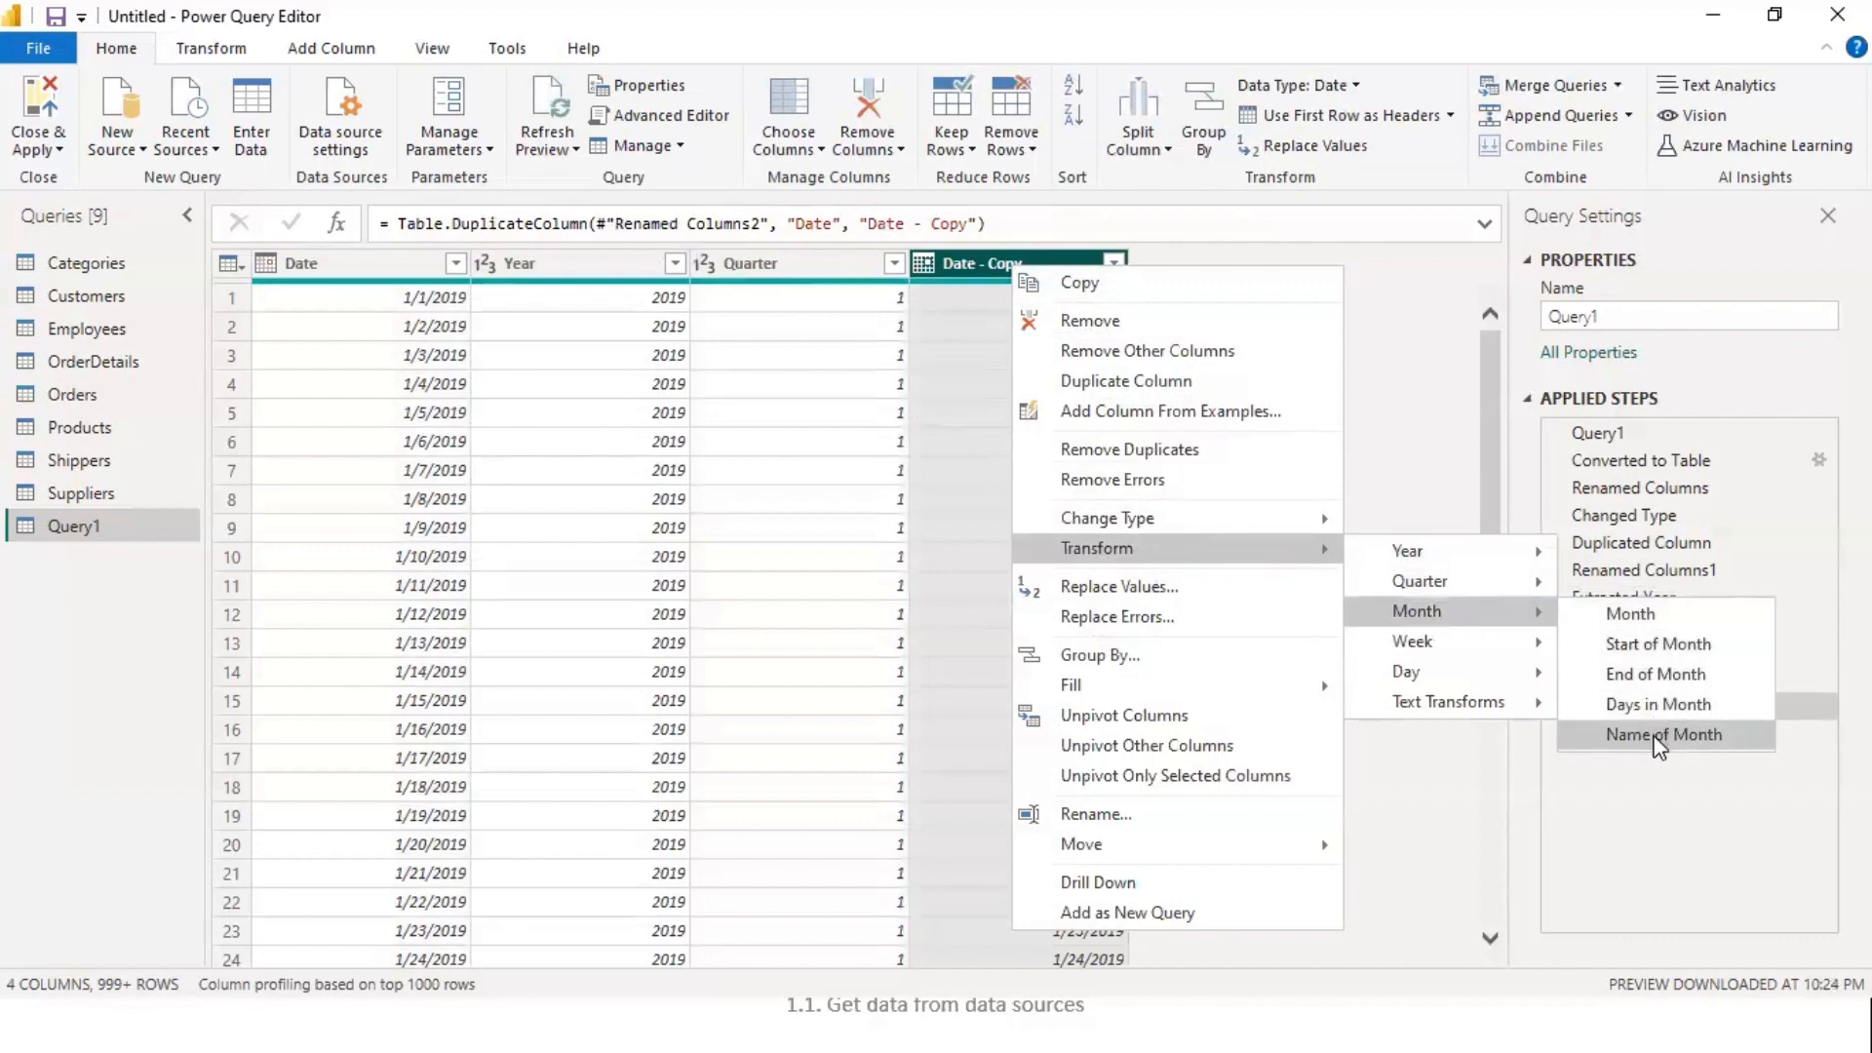
pyautogui.click(1658, 741)
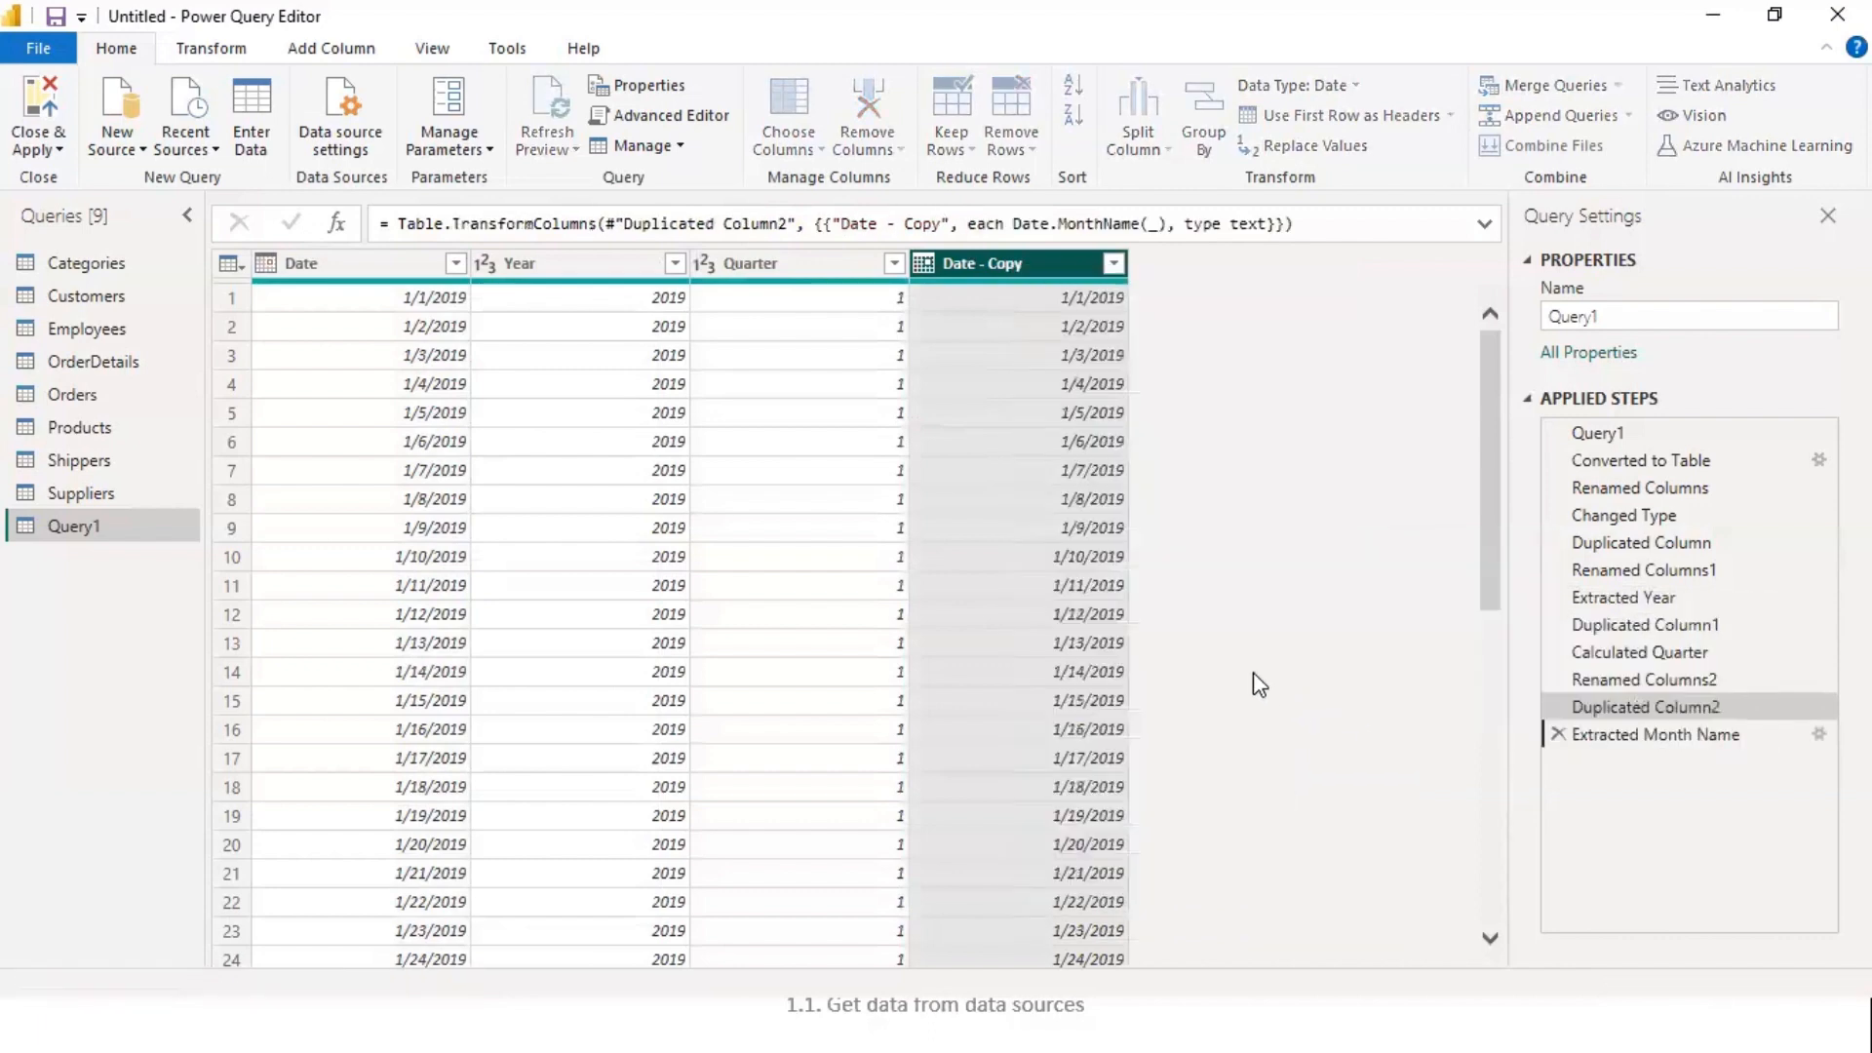
# - Rename the column holding the month names Month
pyautogui.rightClick(963, 263)
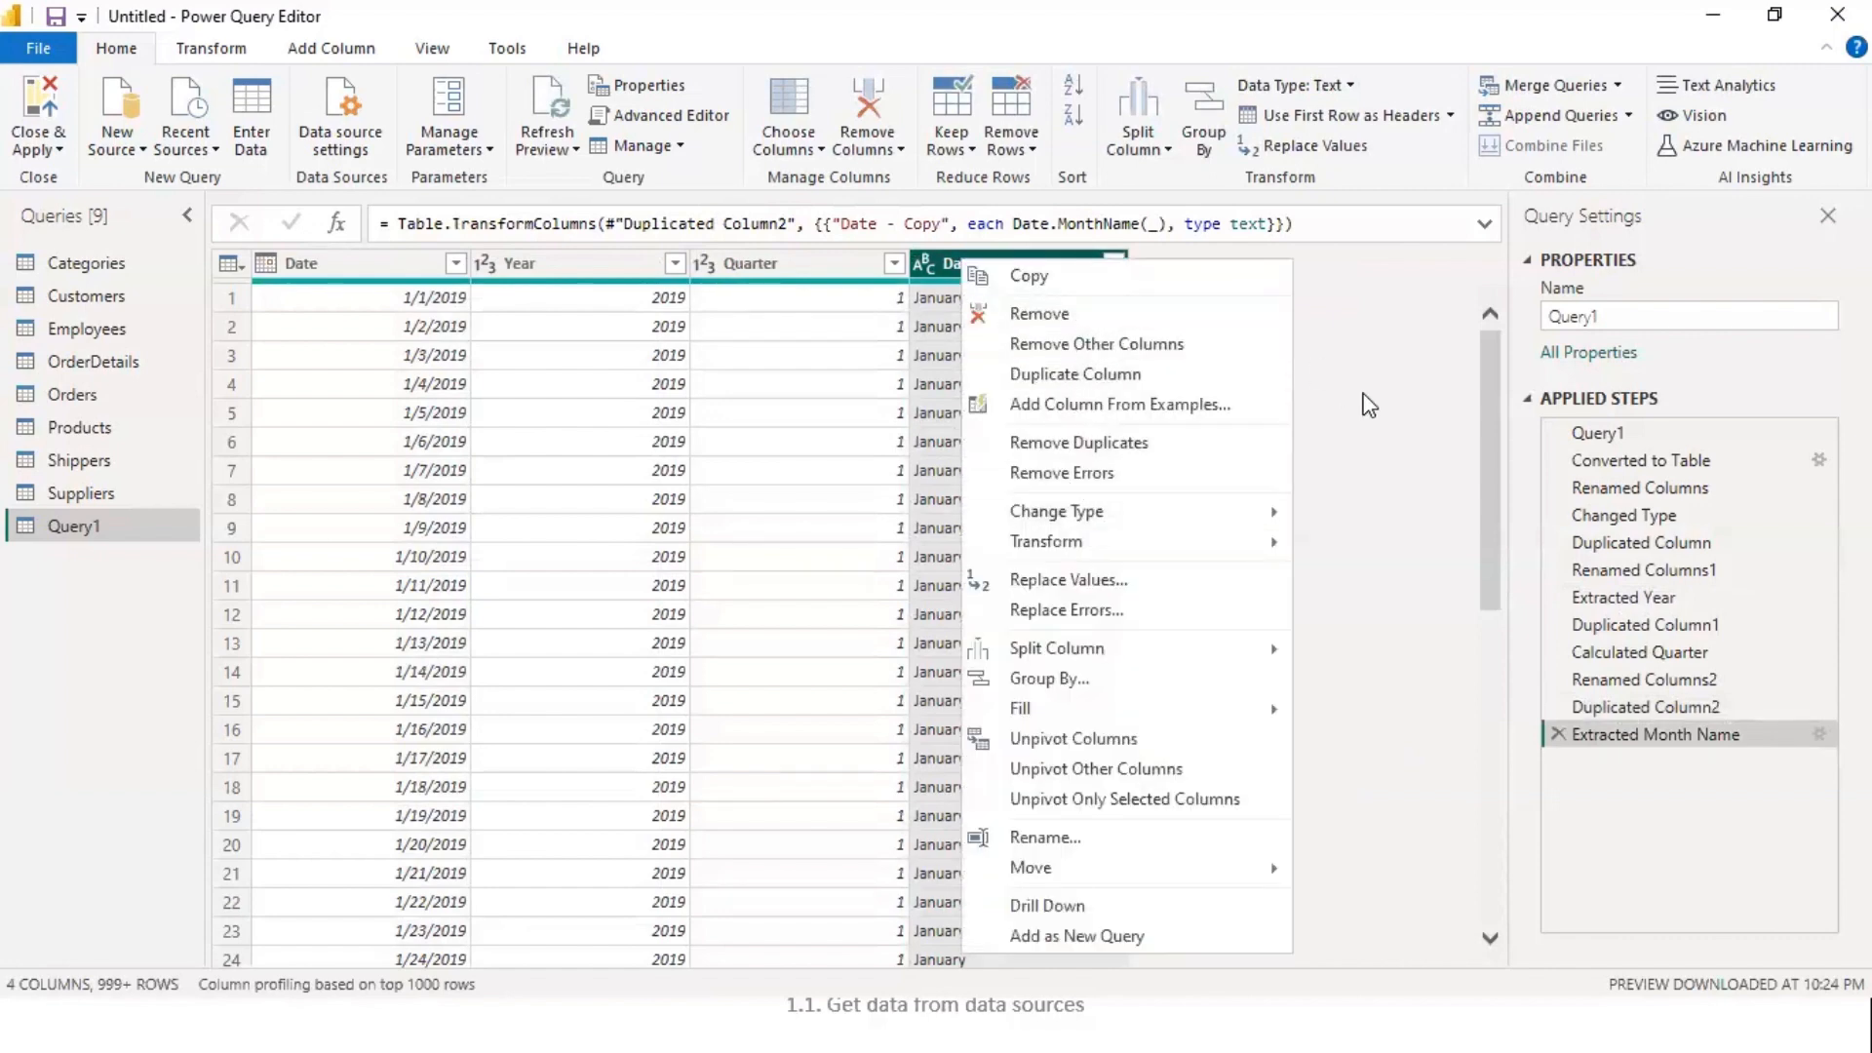
pyautogui.click(962, 257)
pyautogui.doubleClick(965, 259)
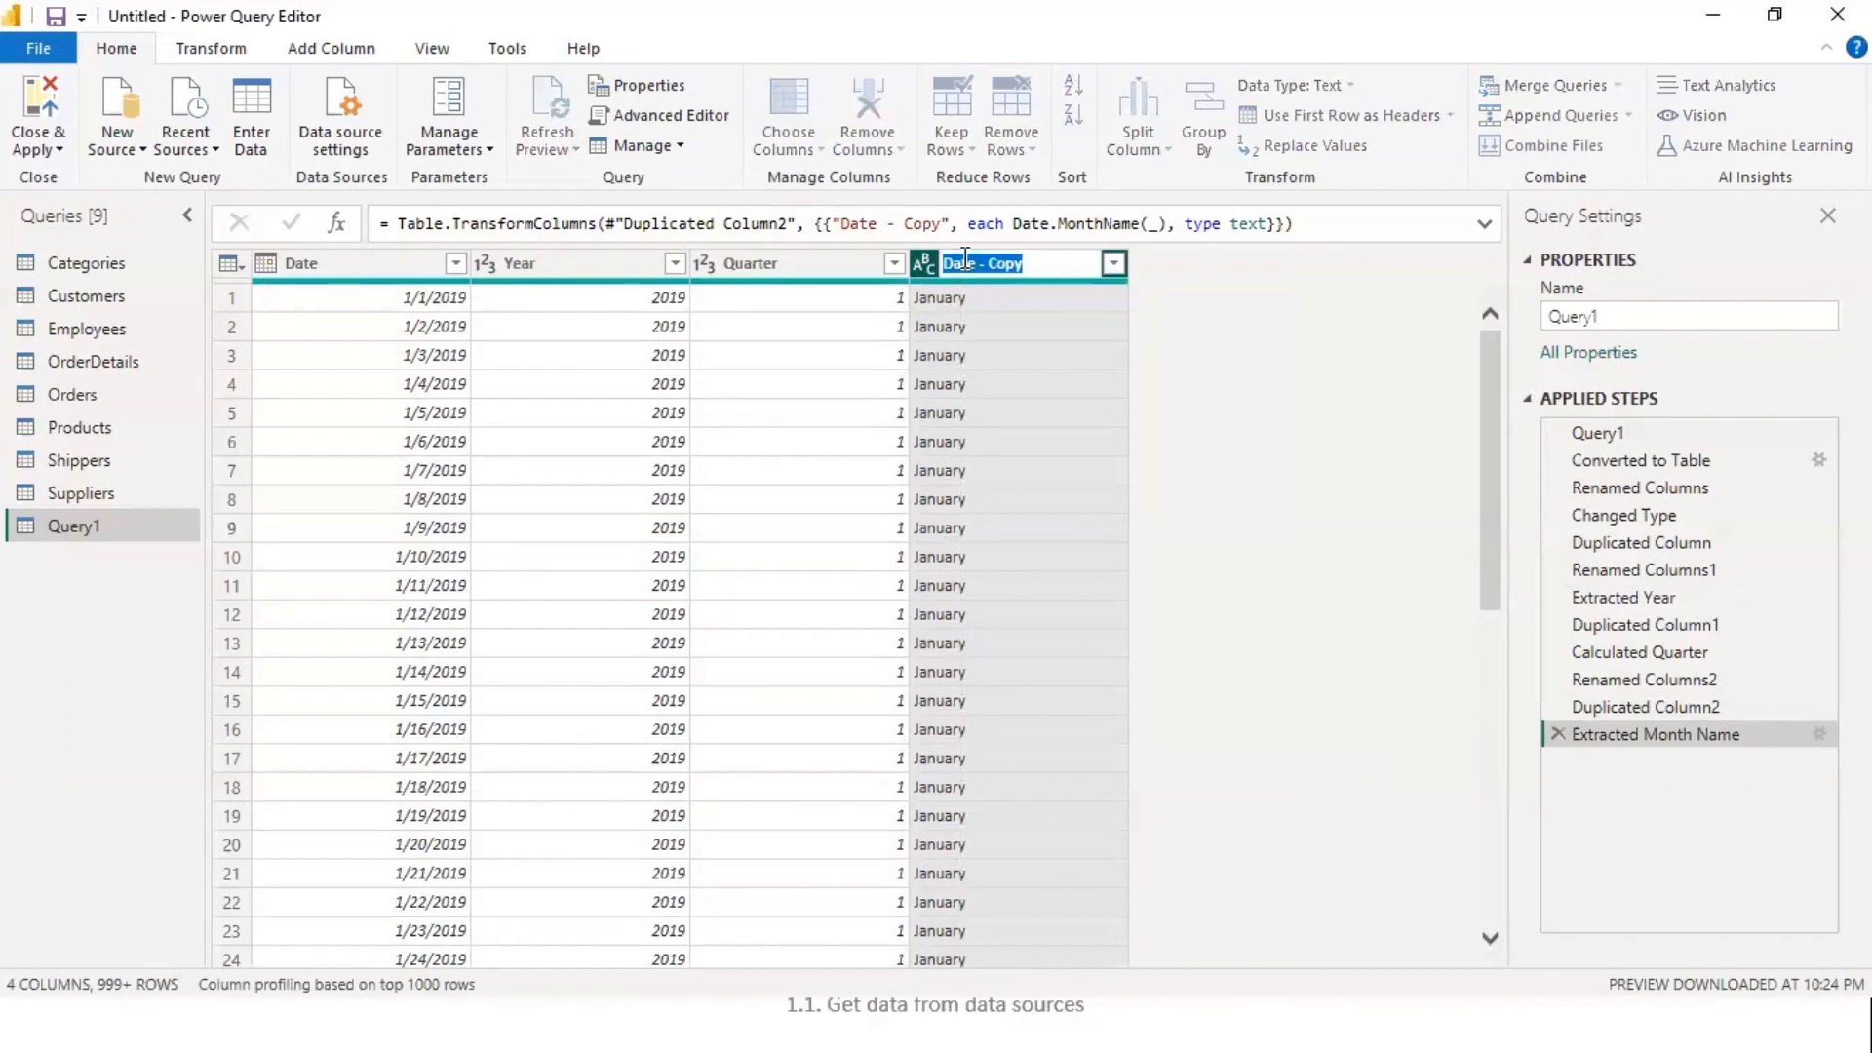
pyautogui.write('Month')
pyautogui.press('Return')
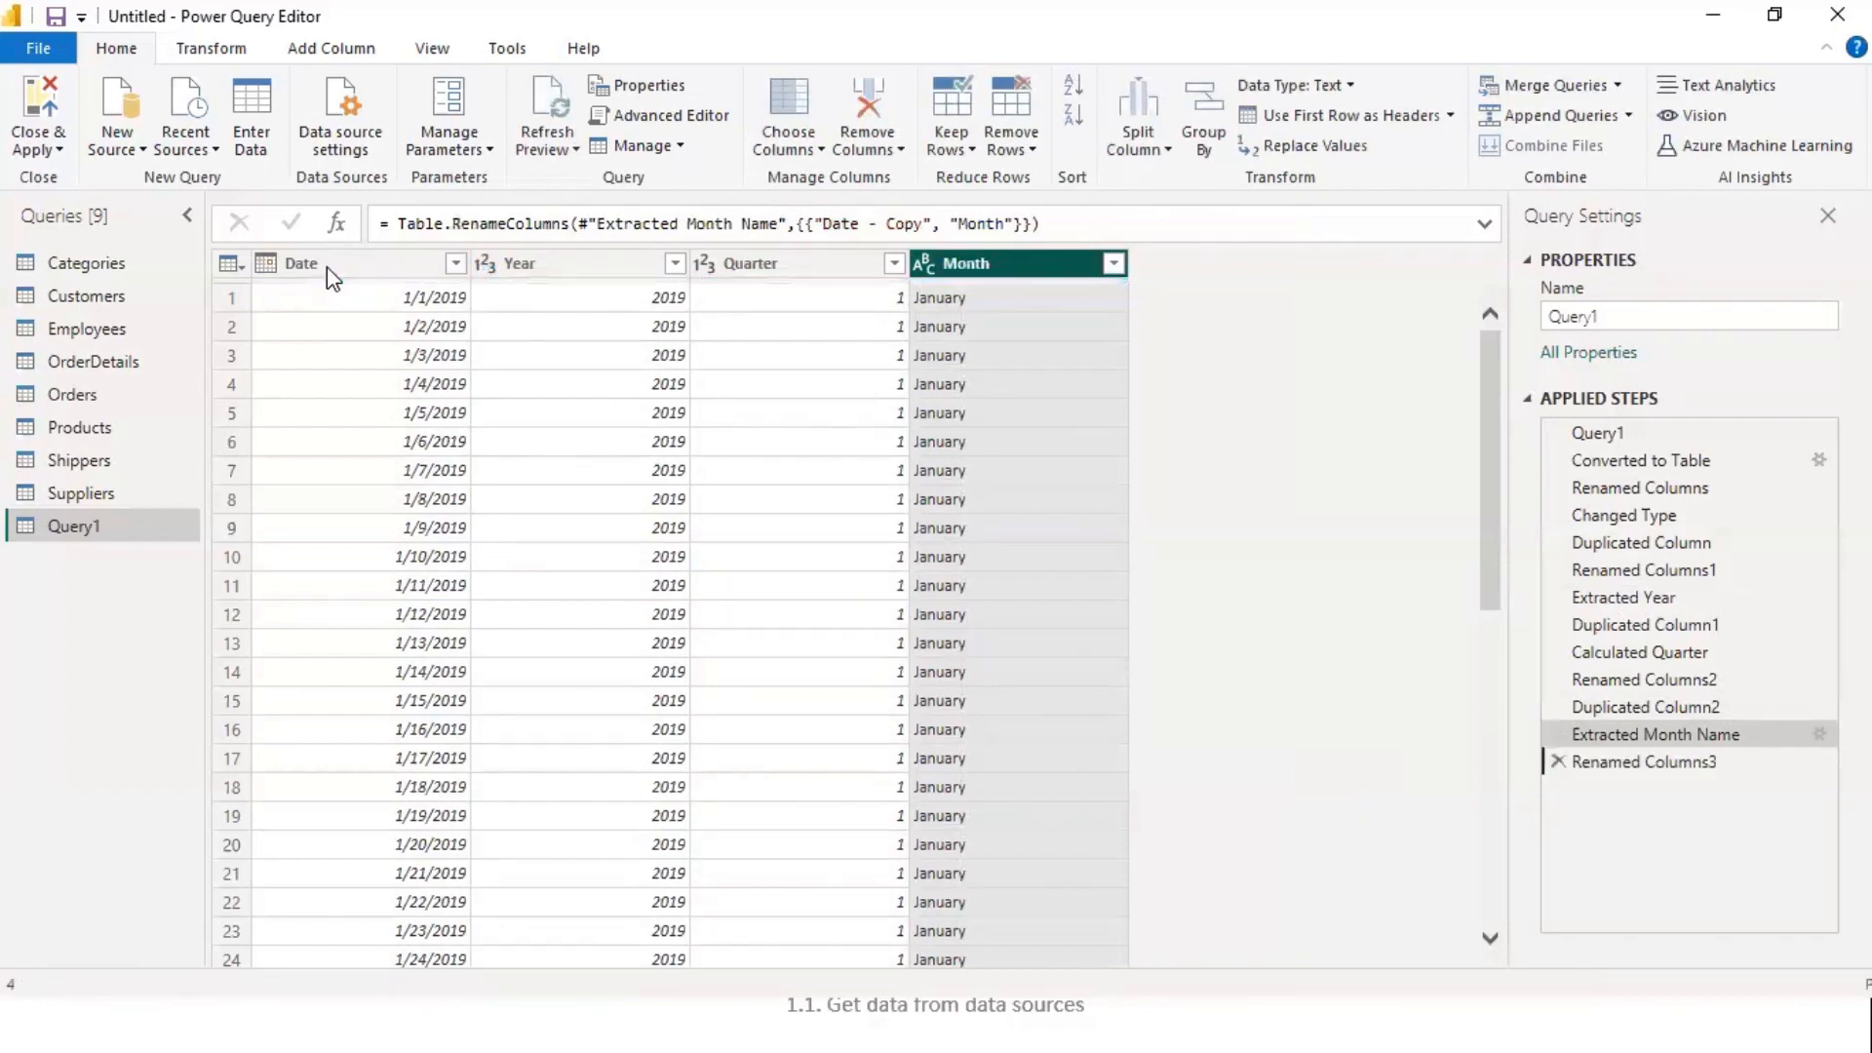
# - Duplicate the Date column again and transform the copy into the week of the year
pyautogui.rightClick(325, 266)
pyautogui.click(454, 385)
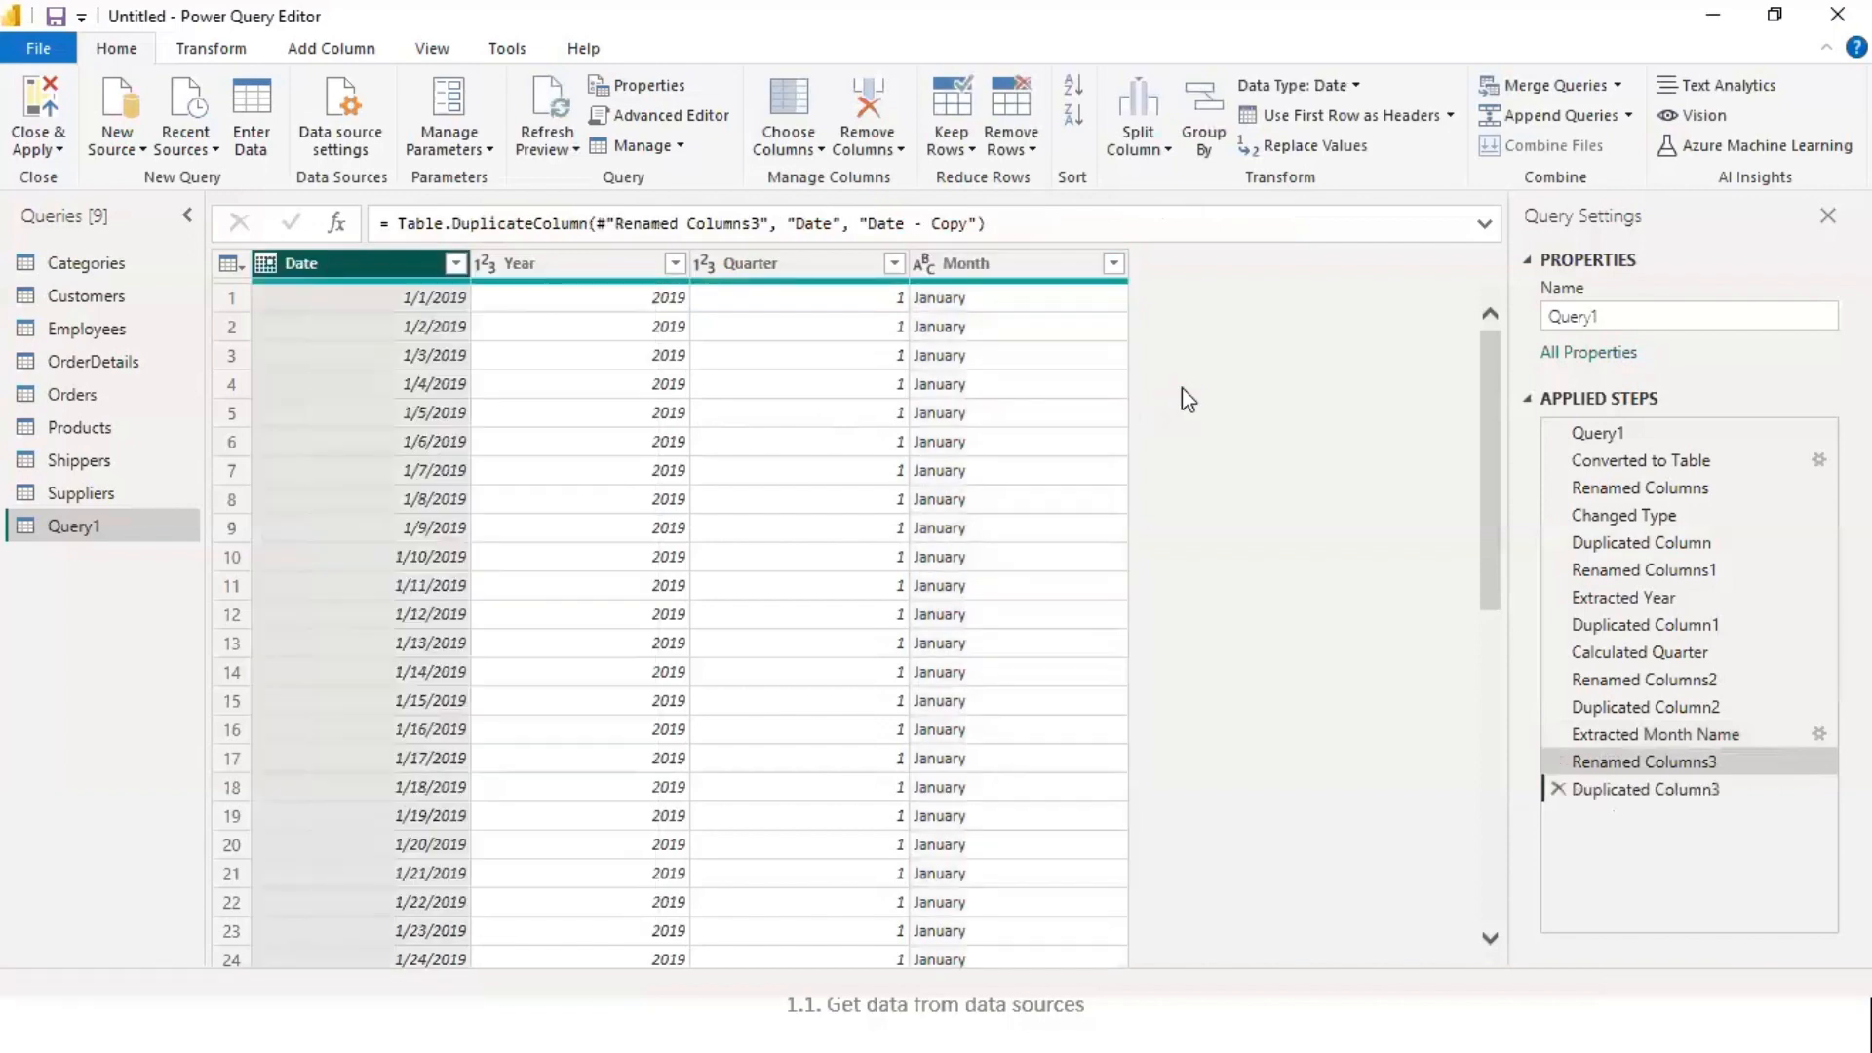
pyautogui.rightClick(1188, 259)
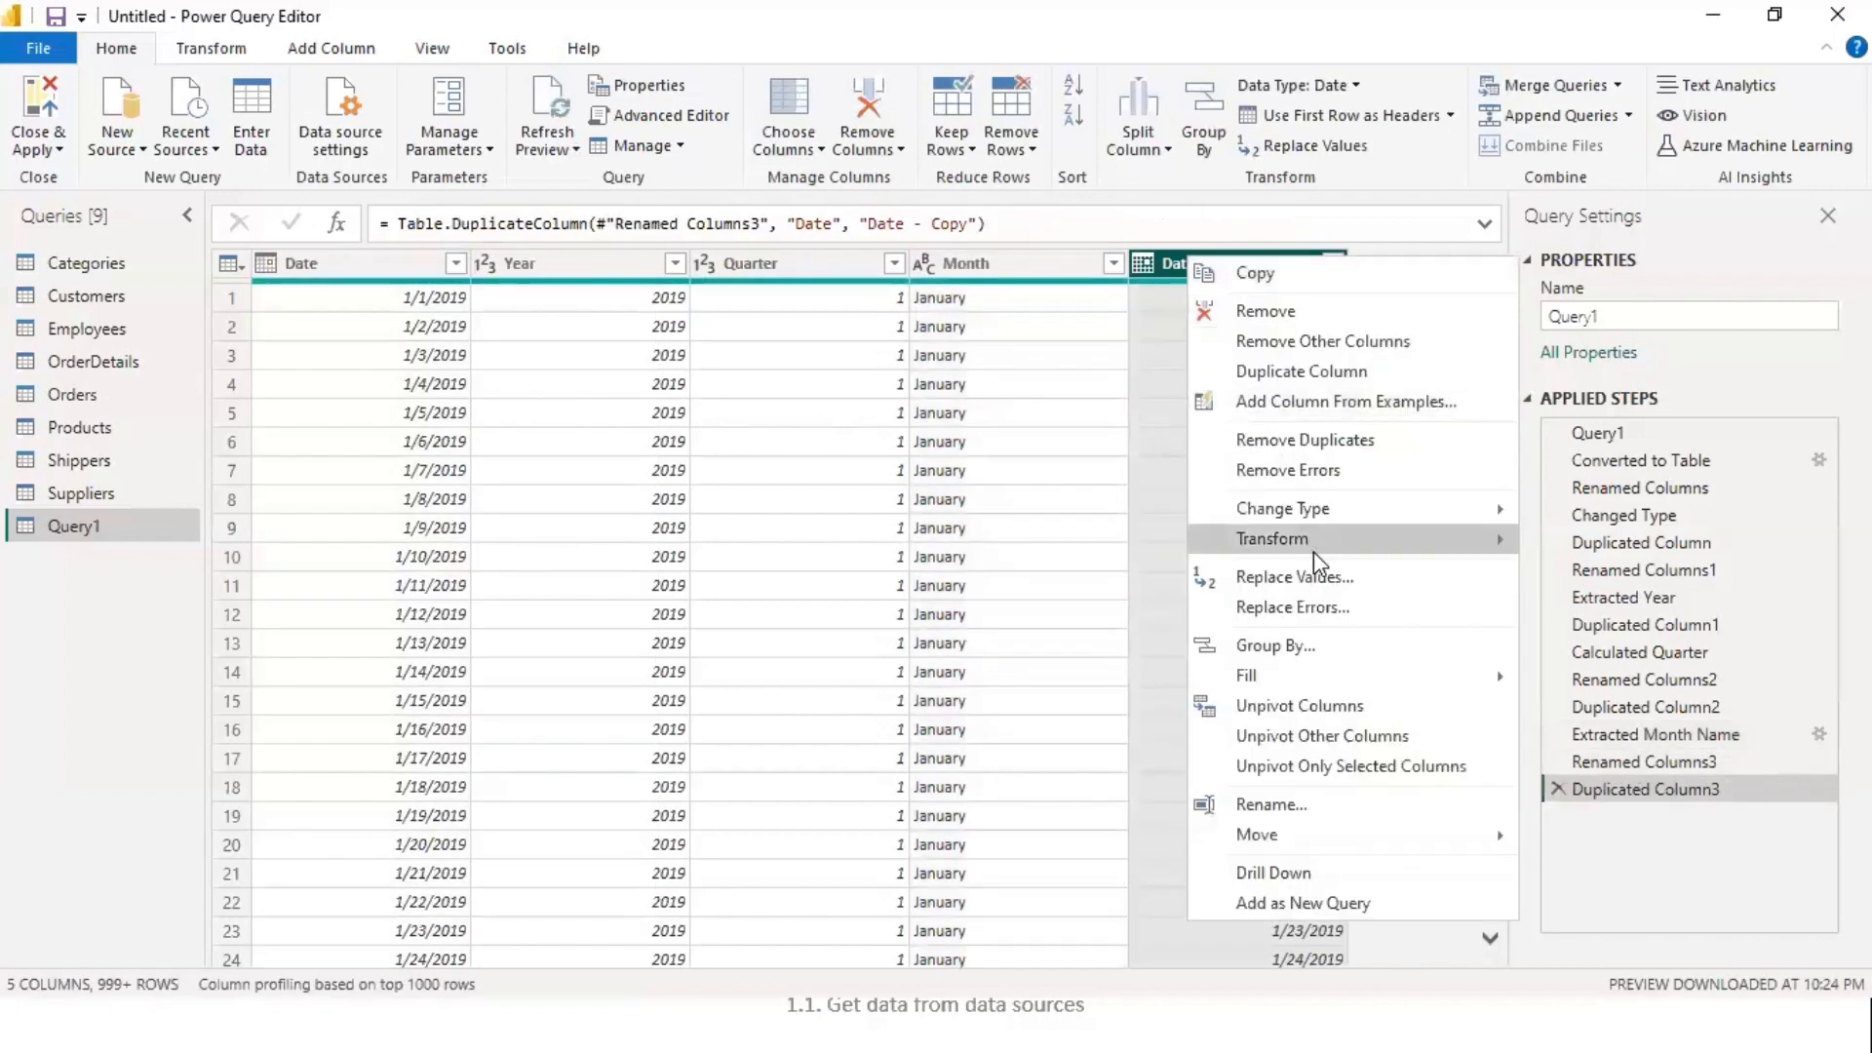
pyautogui.moveTo(1311, 538)
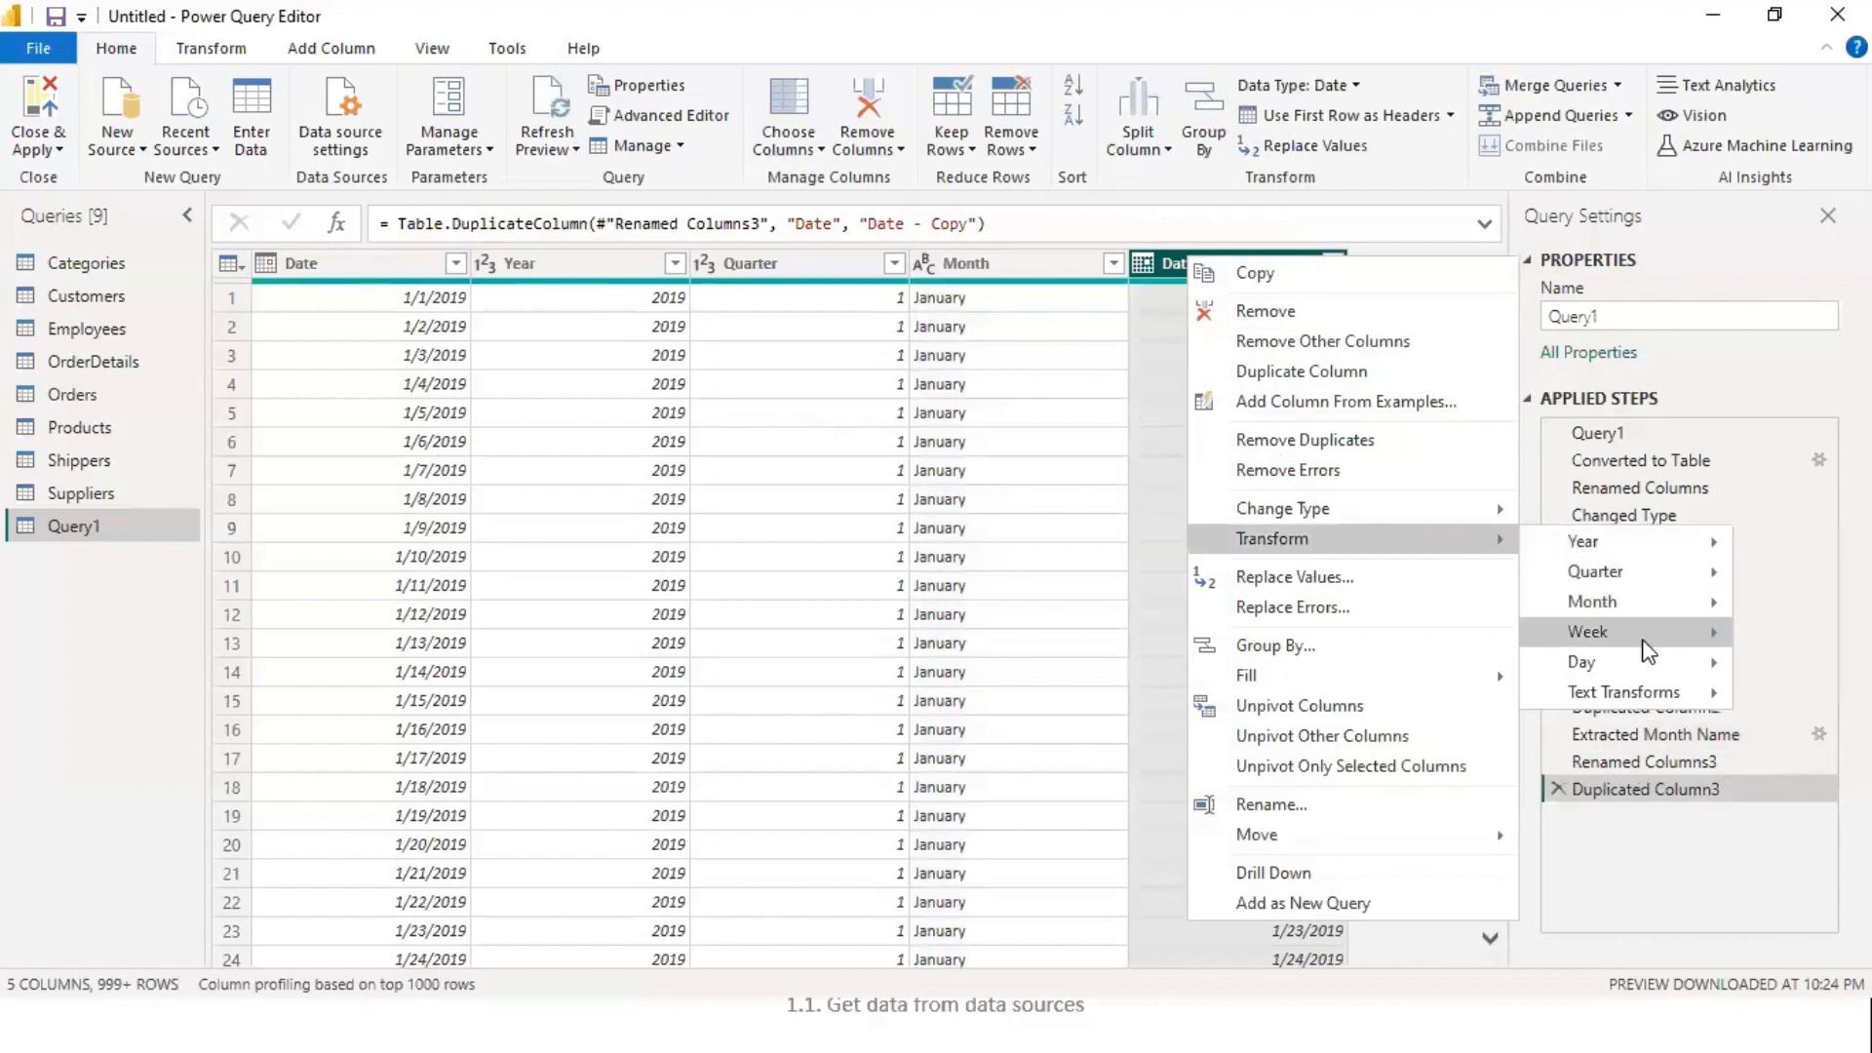
pyautogui.moveTo(1642, 642)
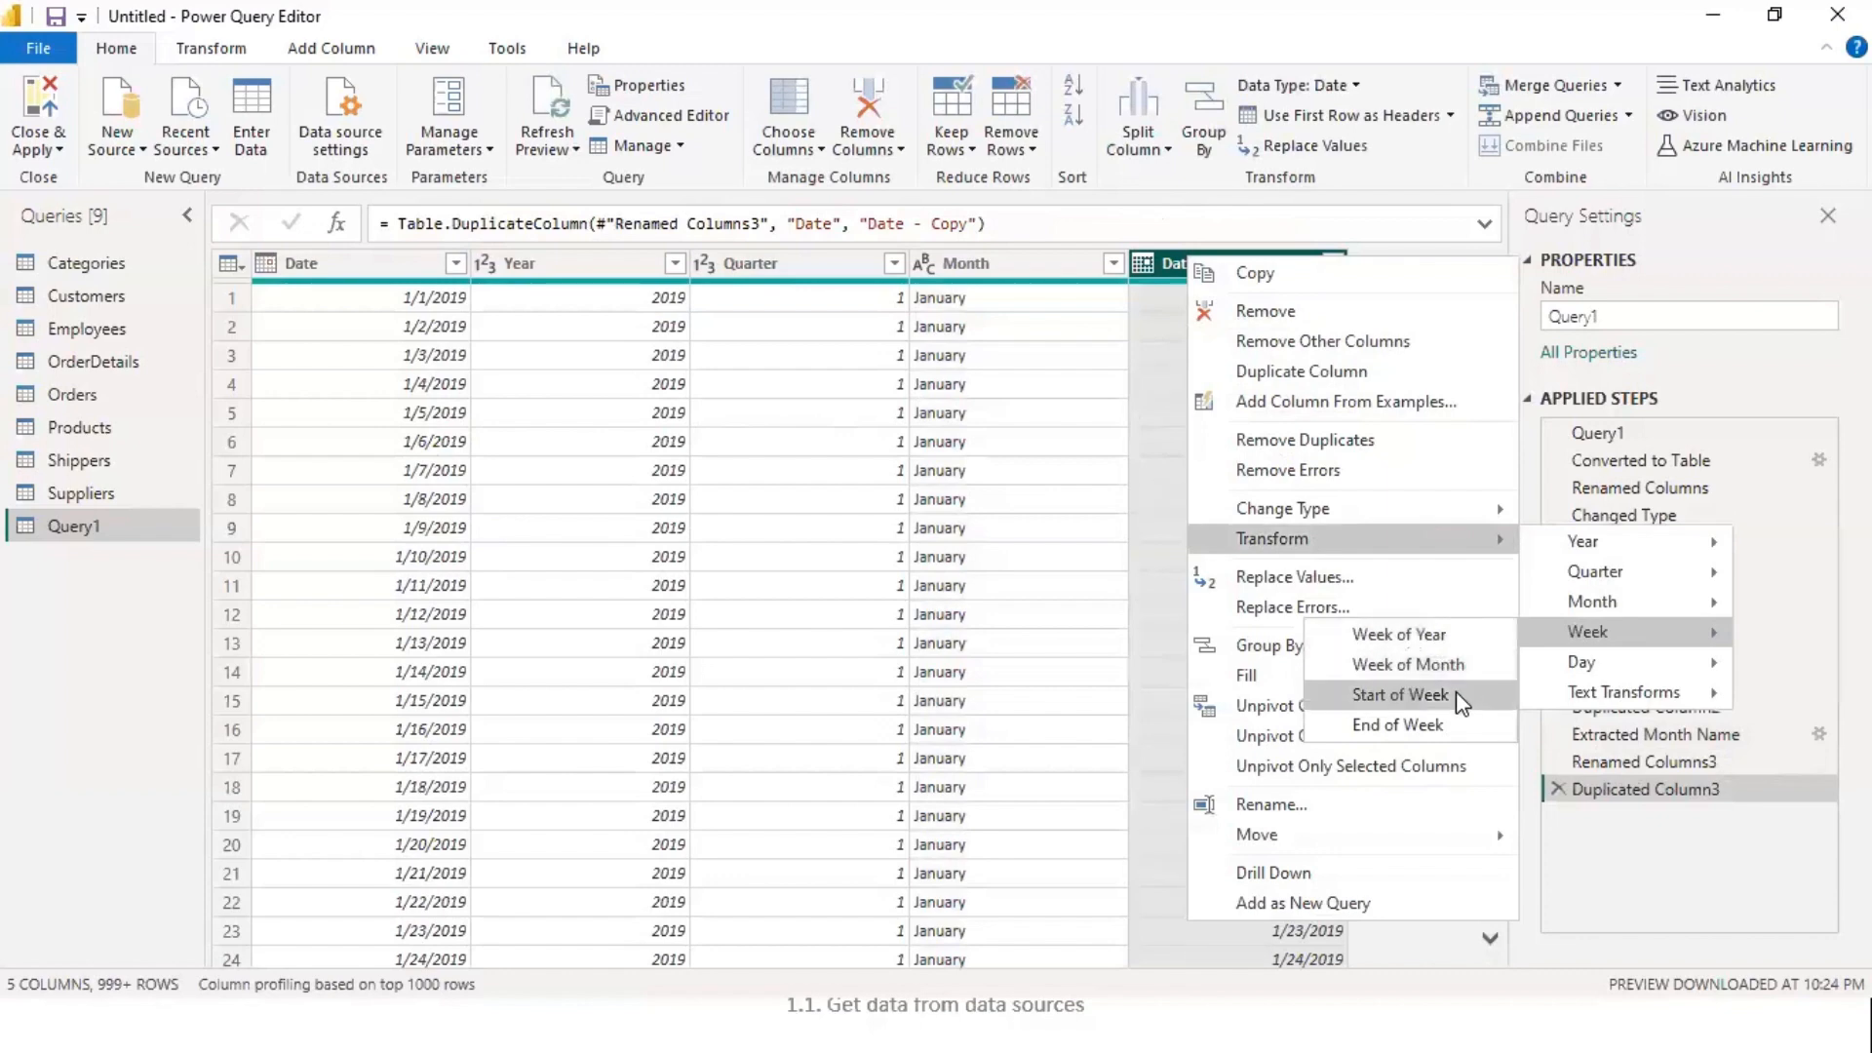
pyautogui.click(1426, 647)
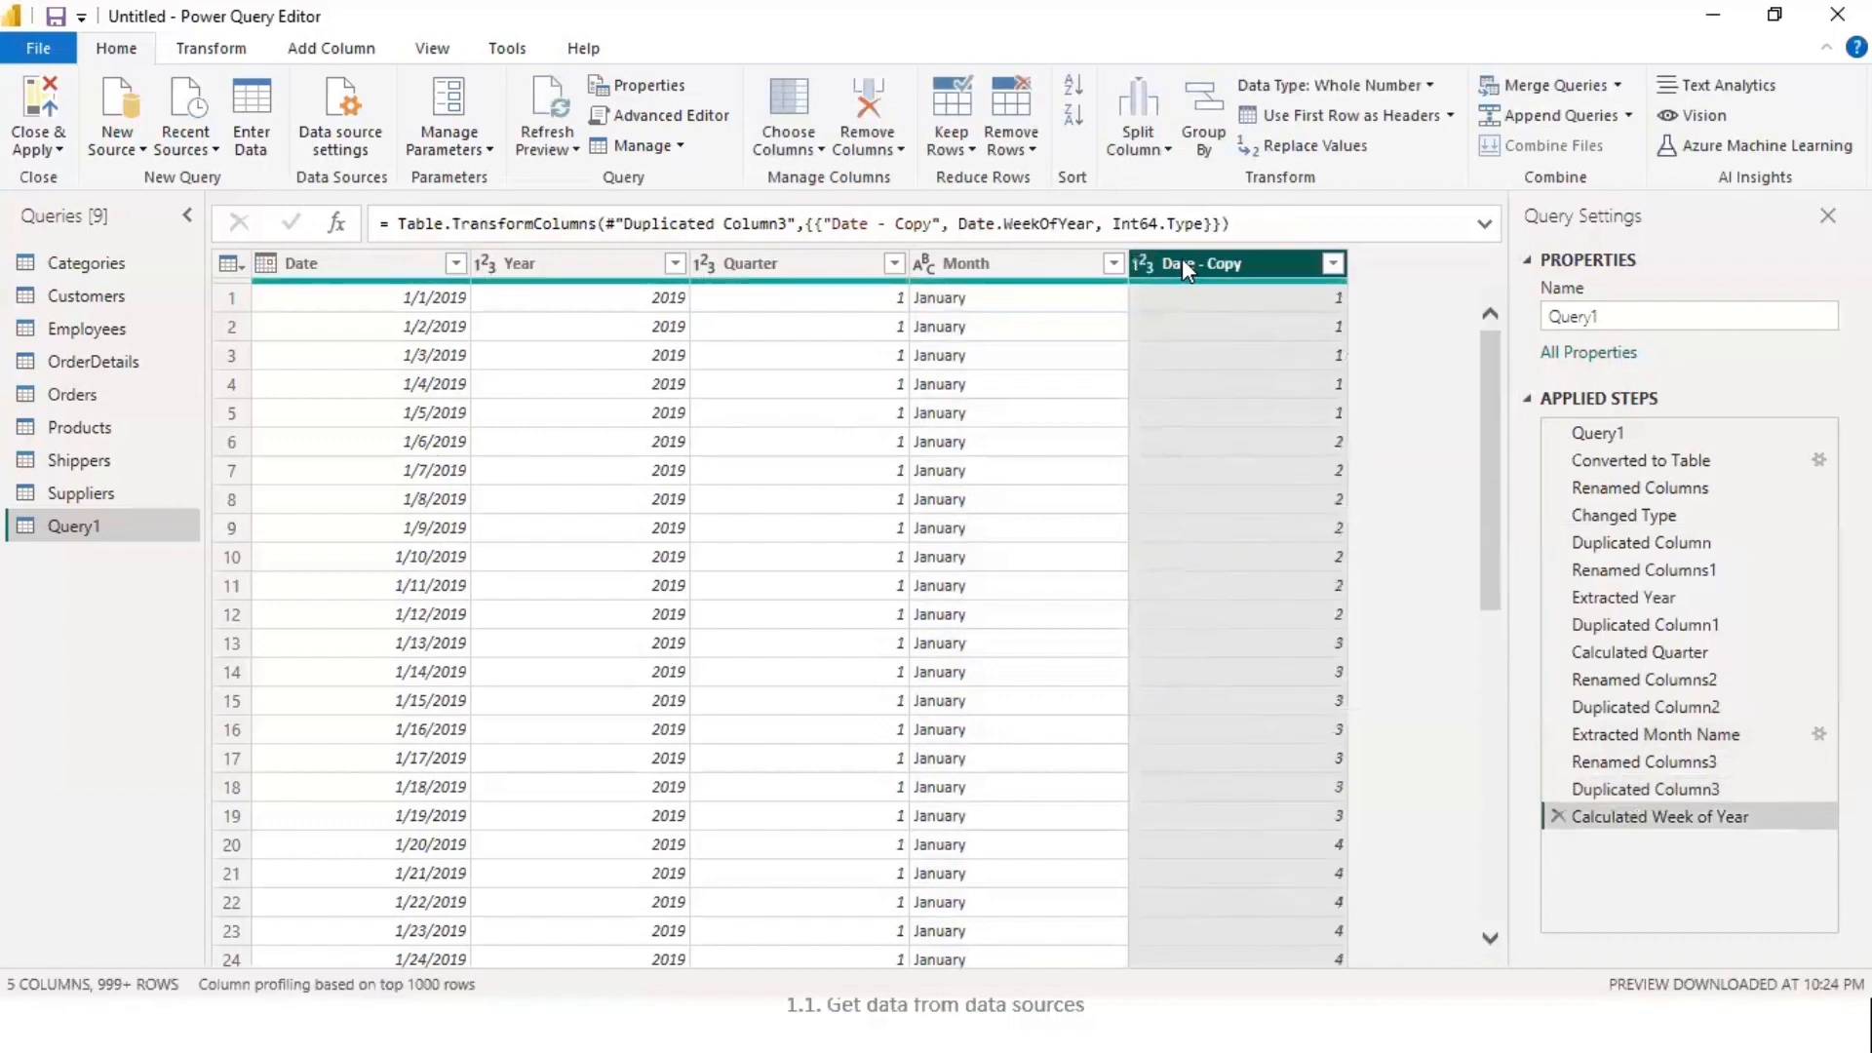
# - Rename the column holding the week numbers week
pyautogui.rightClick(1183, 262)
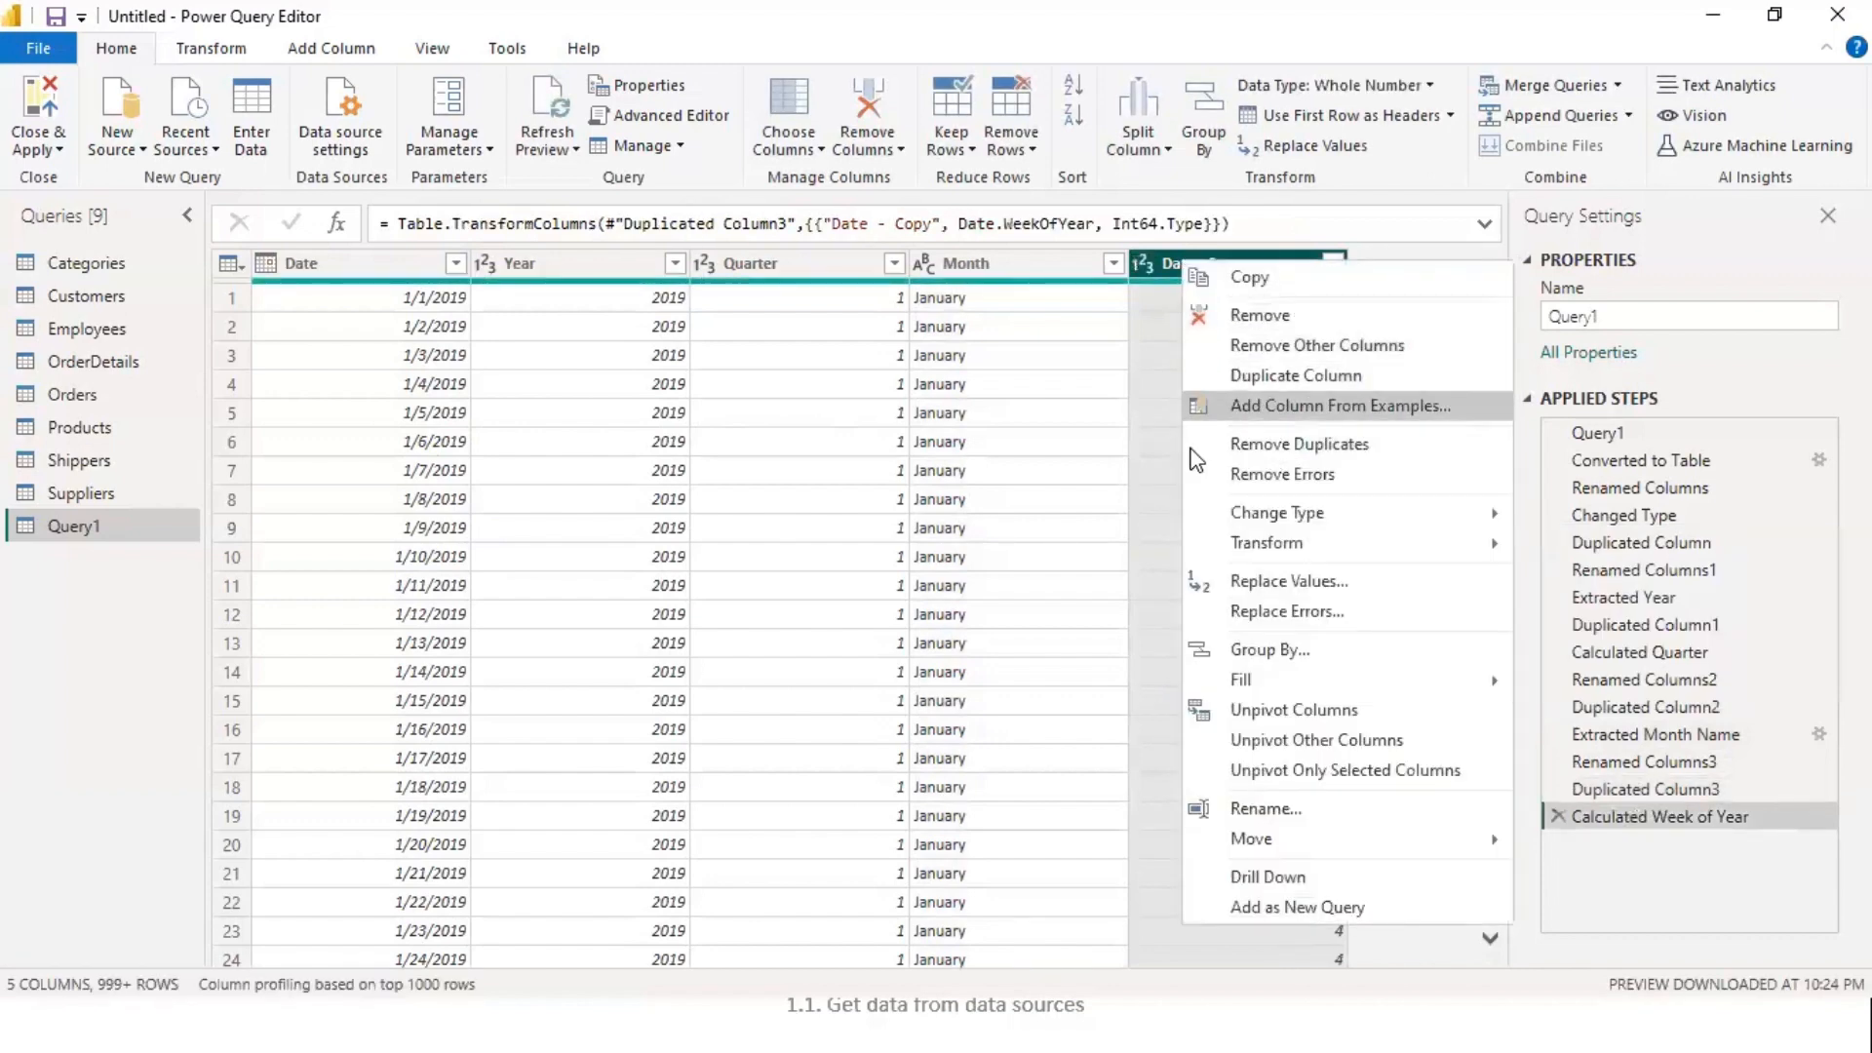
pyautogui.doubleClick(1184, 266)
pyautogui.write('week')
pyautogui.press('Return')
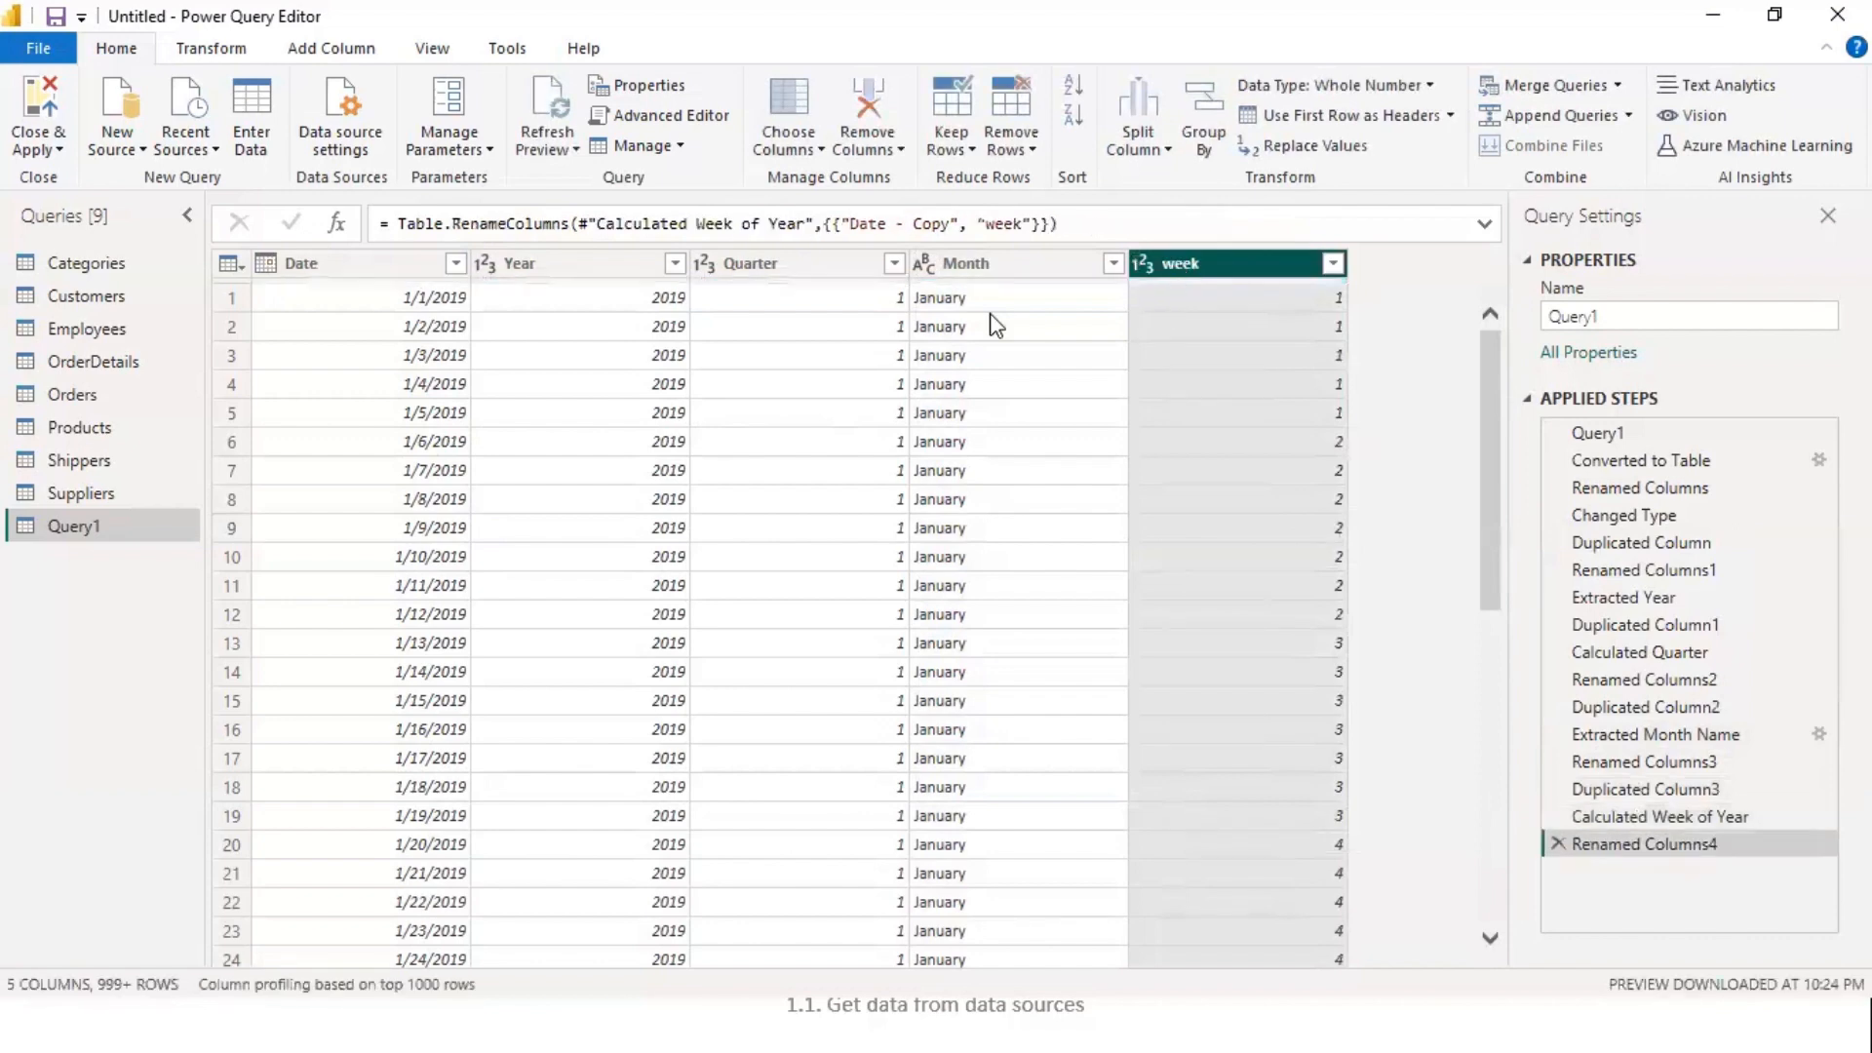
# - Duplicate the Date column once more and transform the copy into the name of the day
pyautogui.rightClick(300, 265)
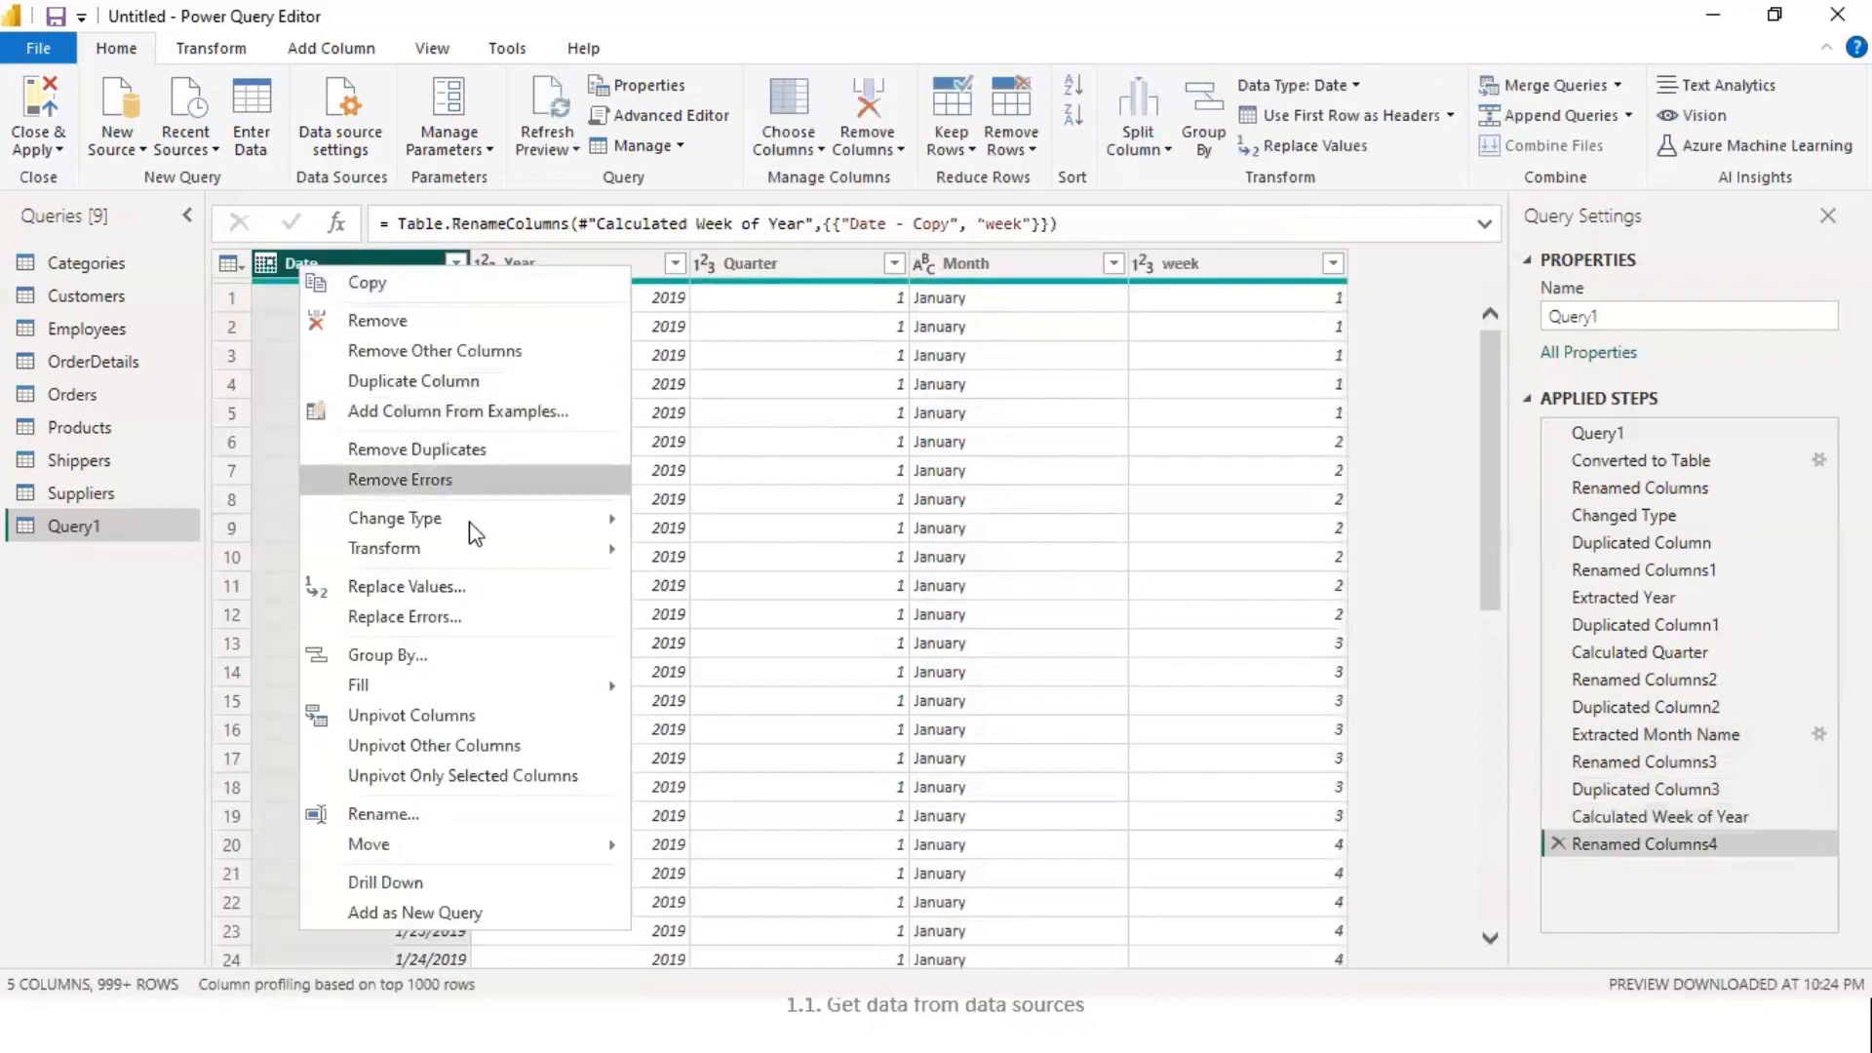
pyautogui.click(377, 390)
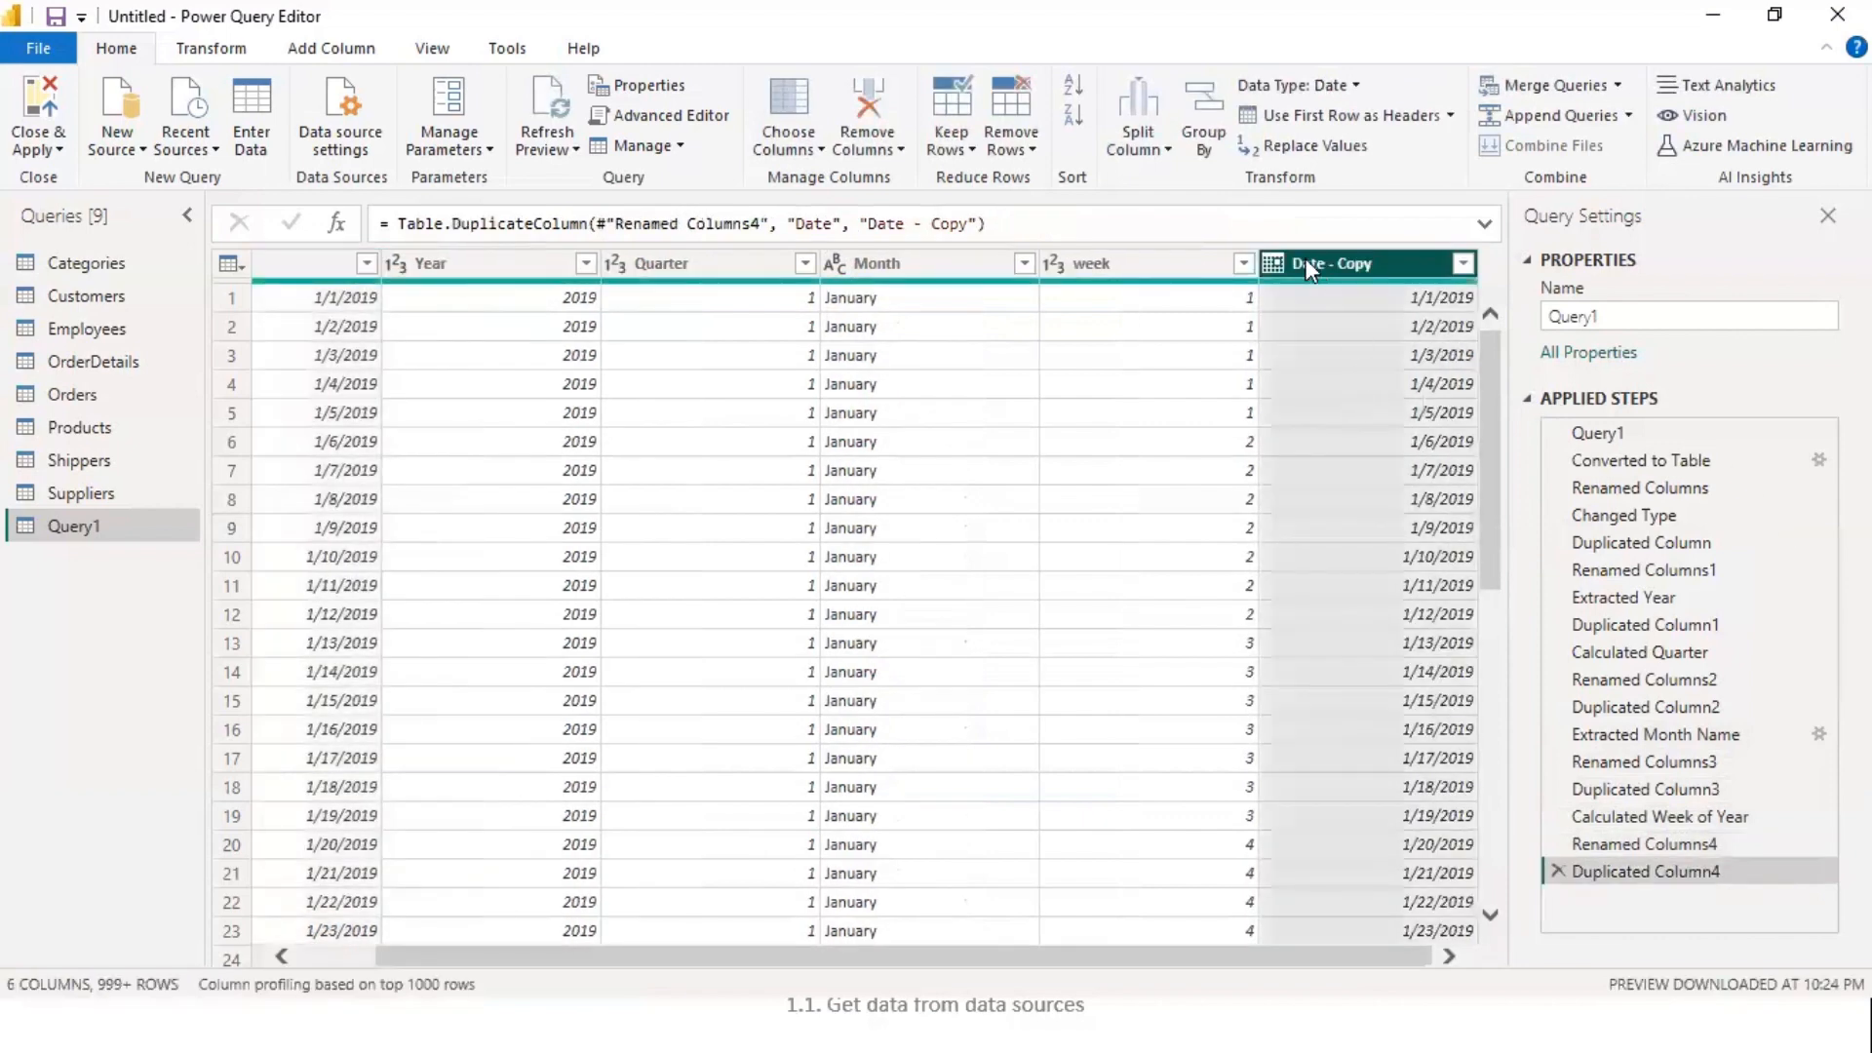
pyautogui.rightClick(1309, 270)
pyautogui.moveTo(1388, 554)
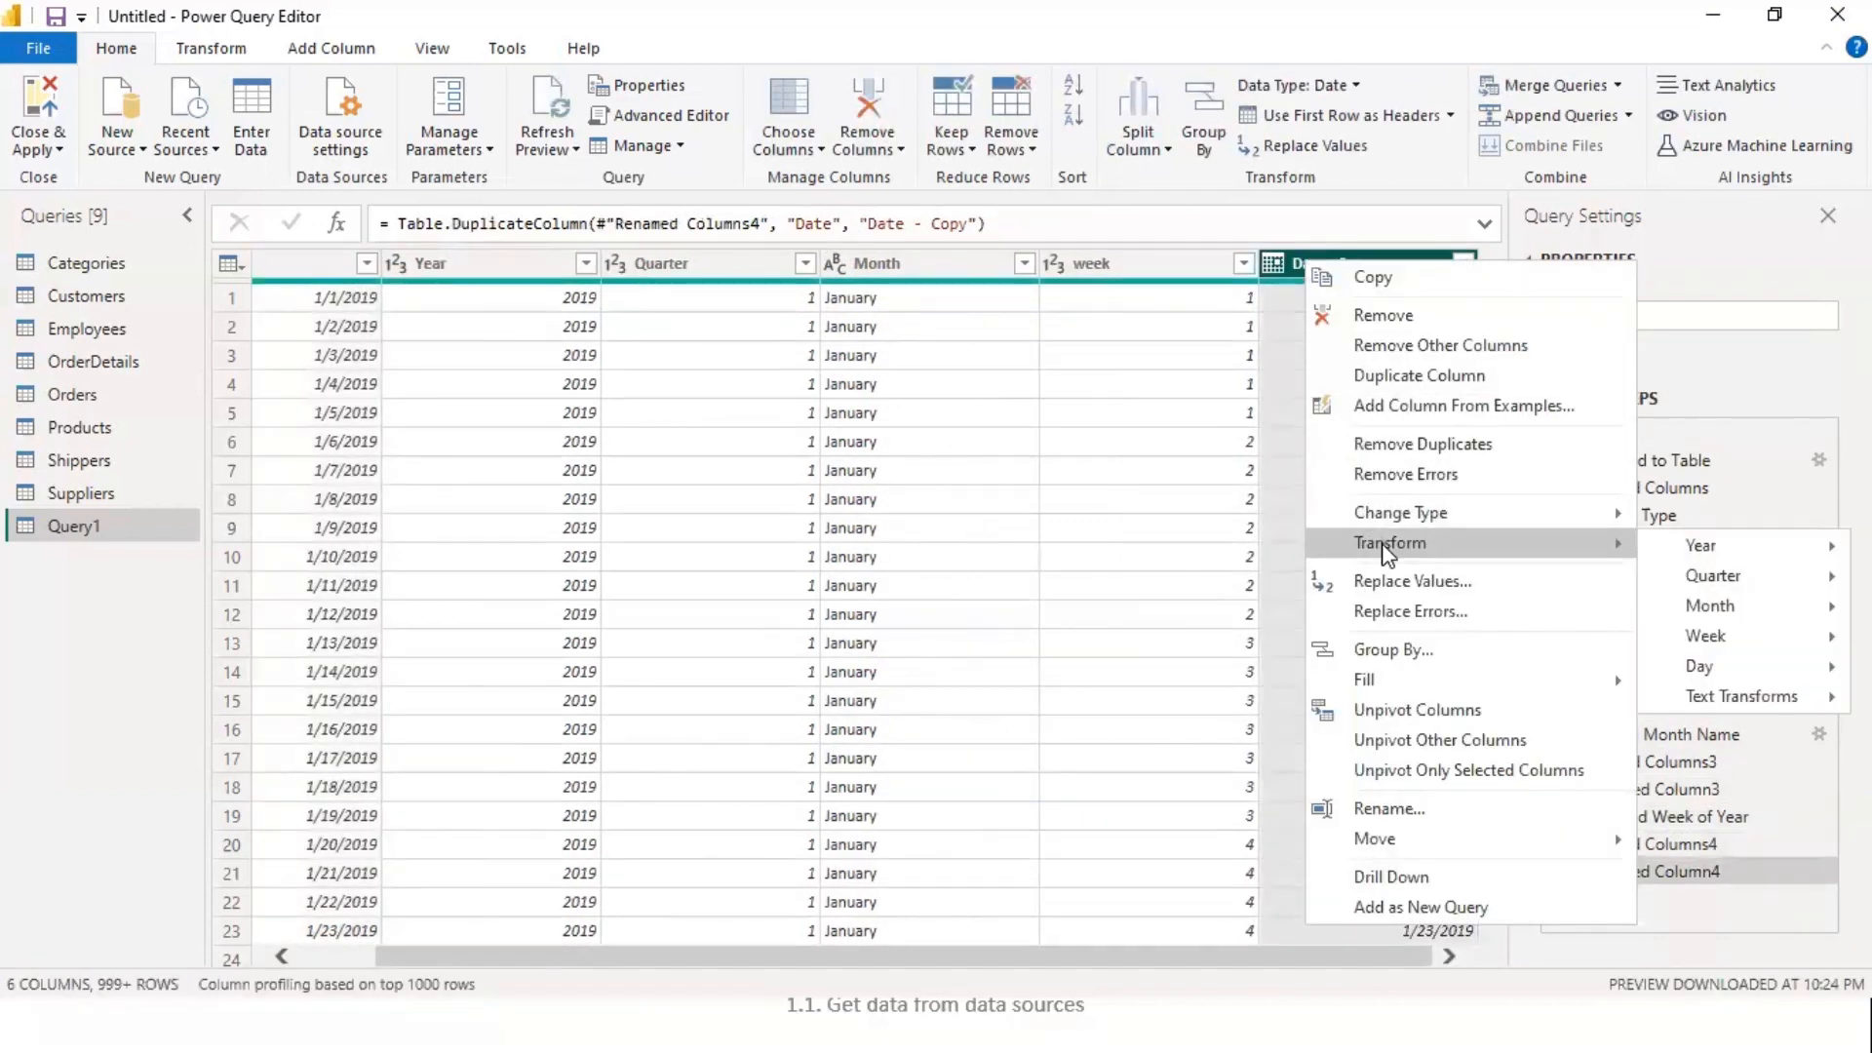
pyautogui.moveTo(1716, 665)
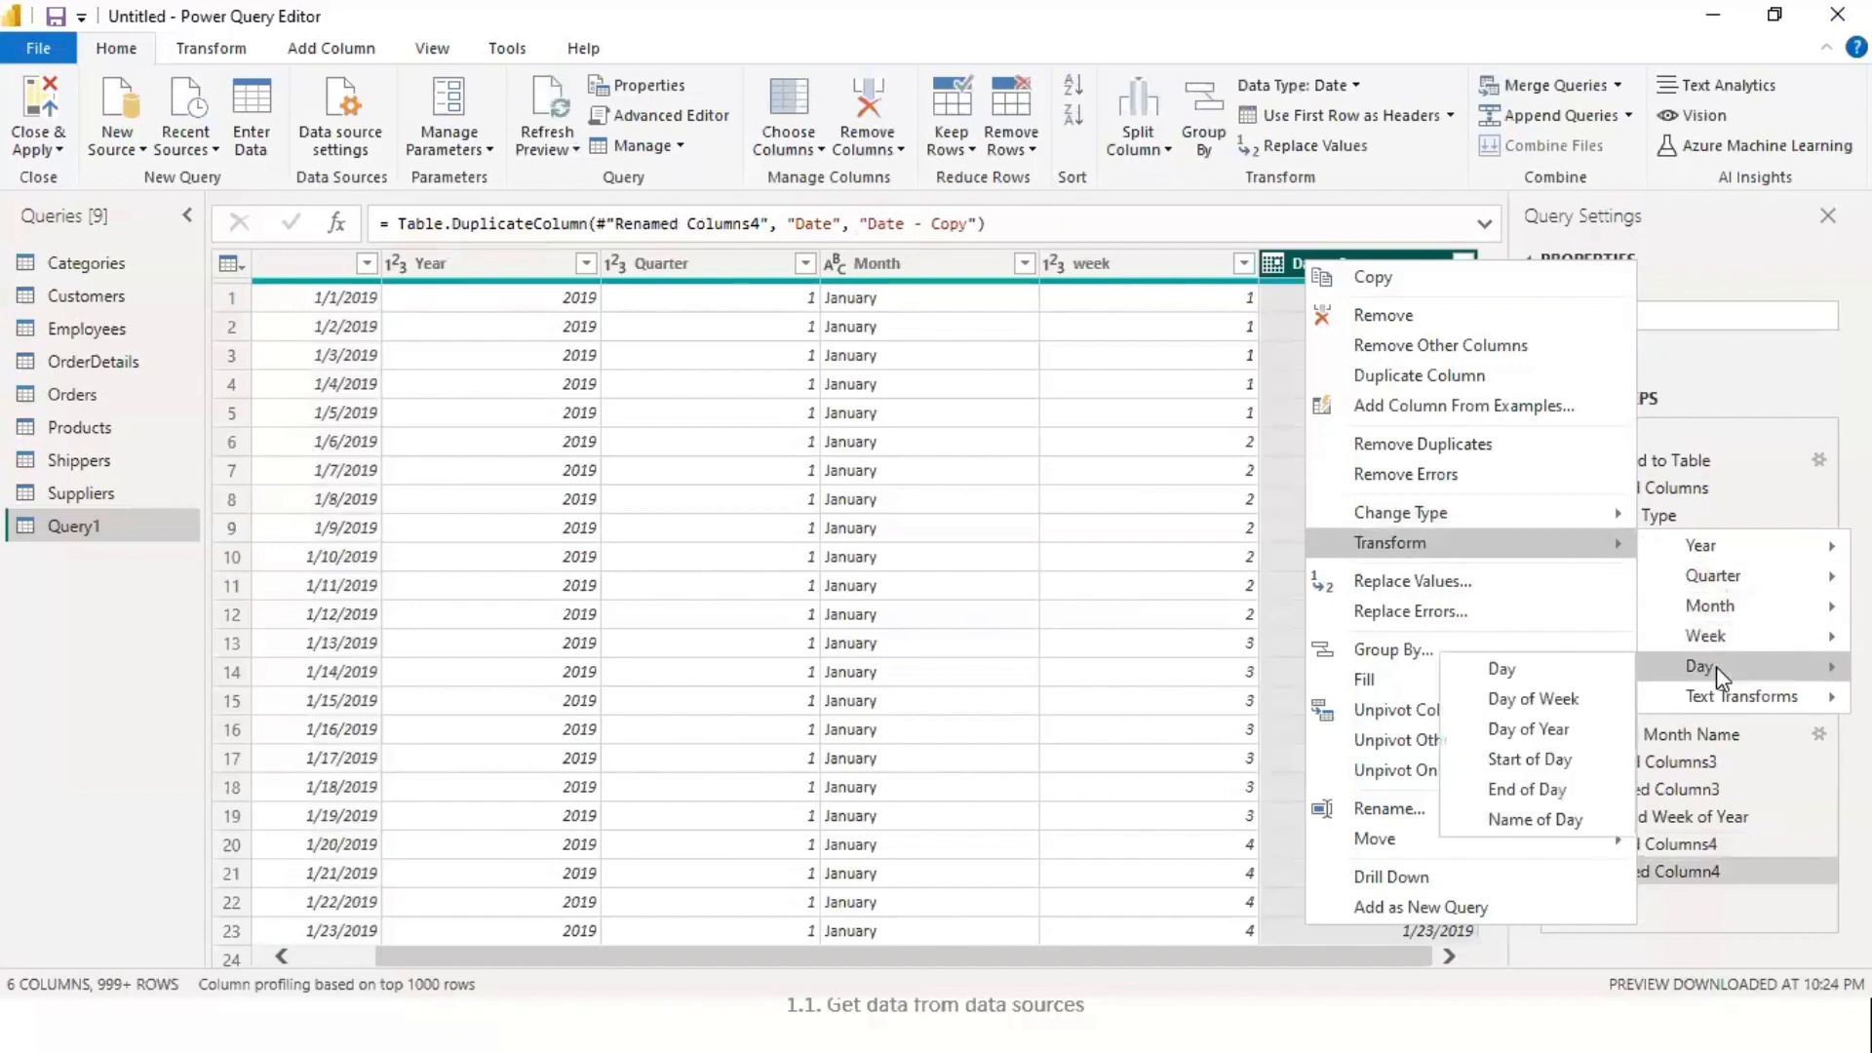
pyautogui.click(1539, 824)
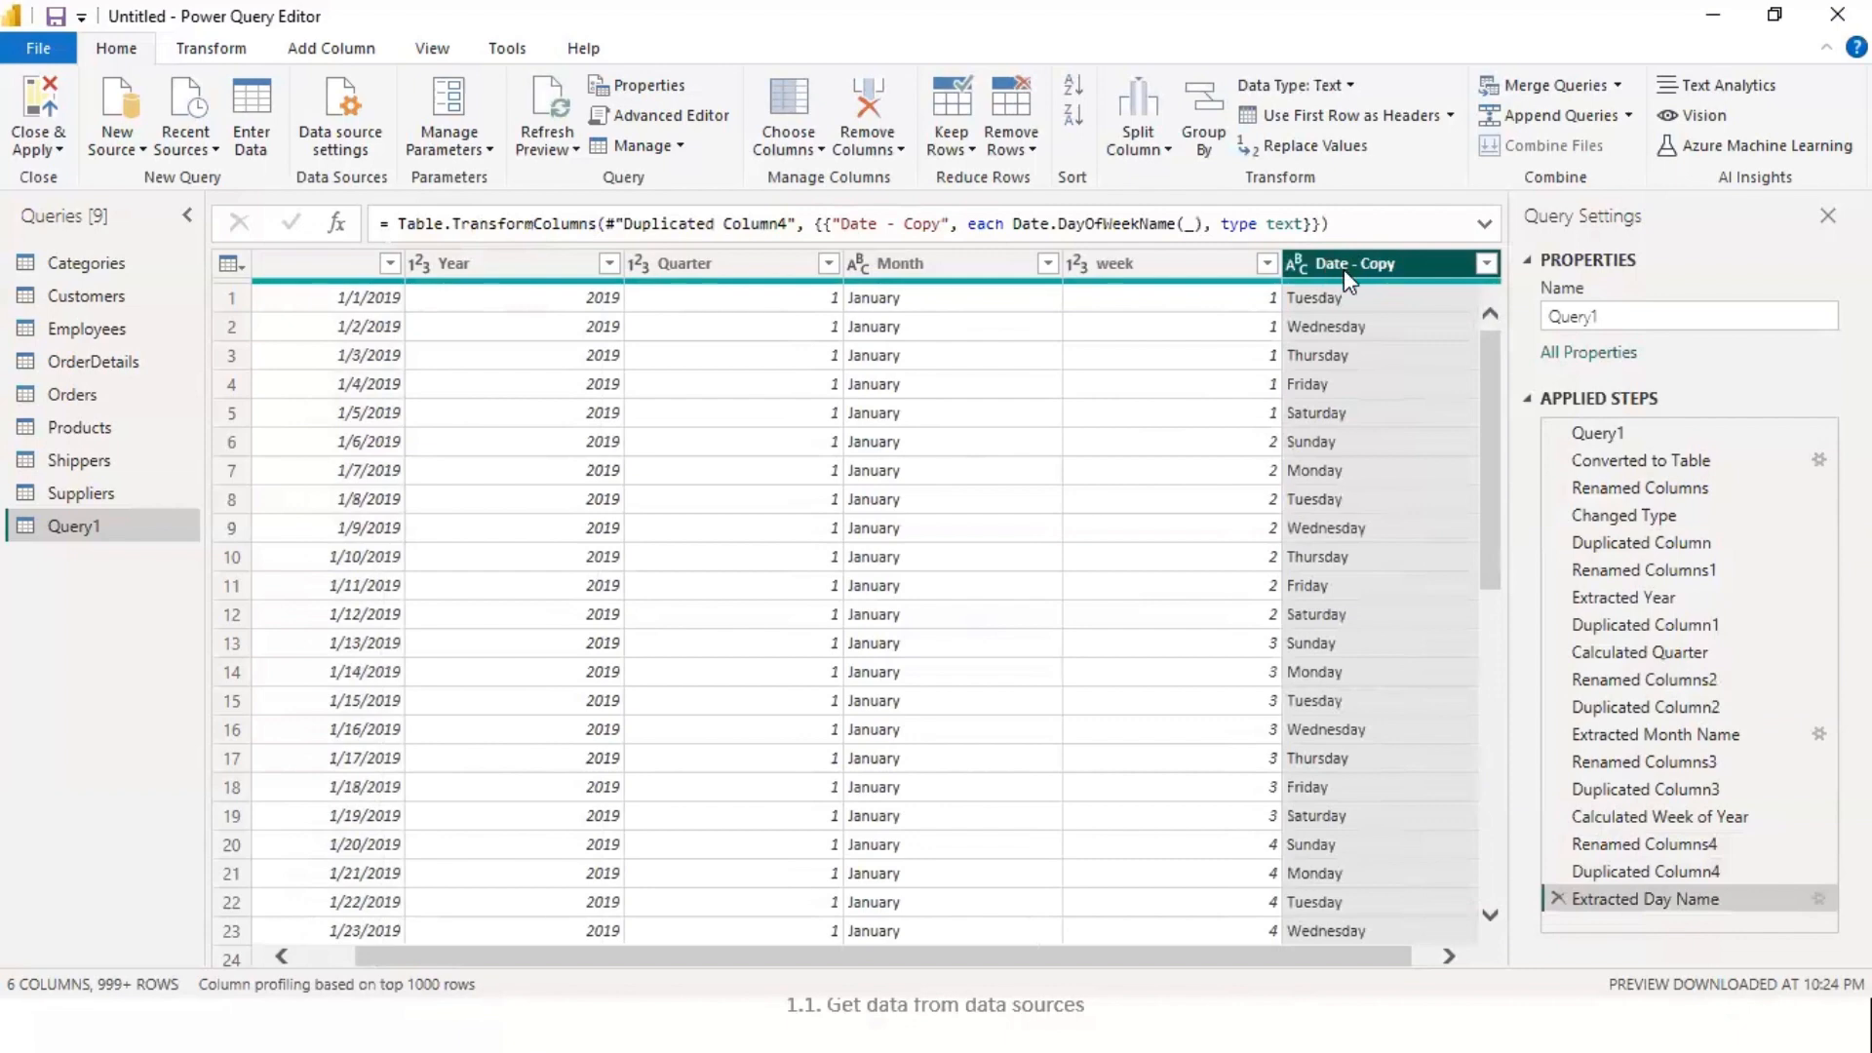
# - Rename the column holding the weekday names Day
pyautogui.doubleClick(1331, 263)
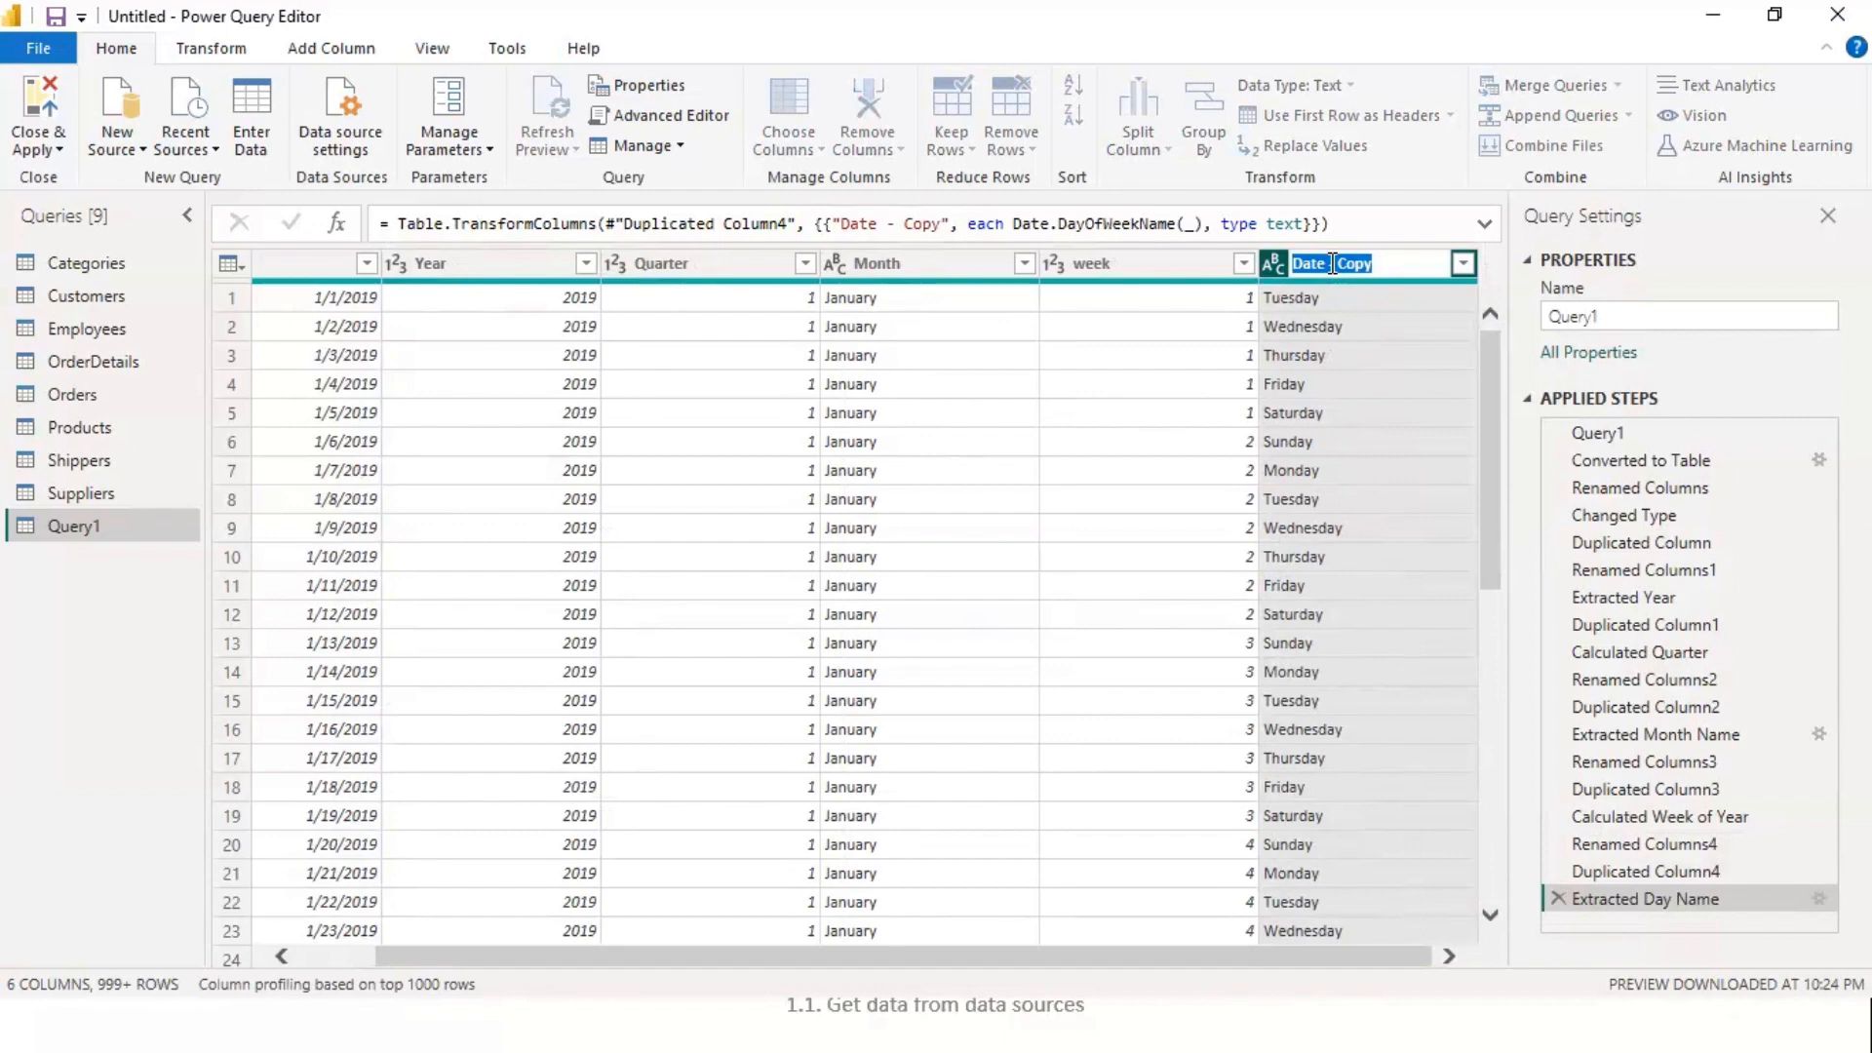
pyautogui.write('Day')
pyautogui.press('Return')
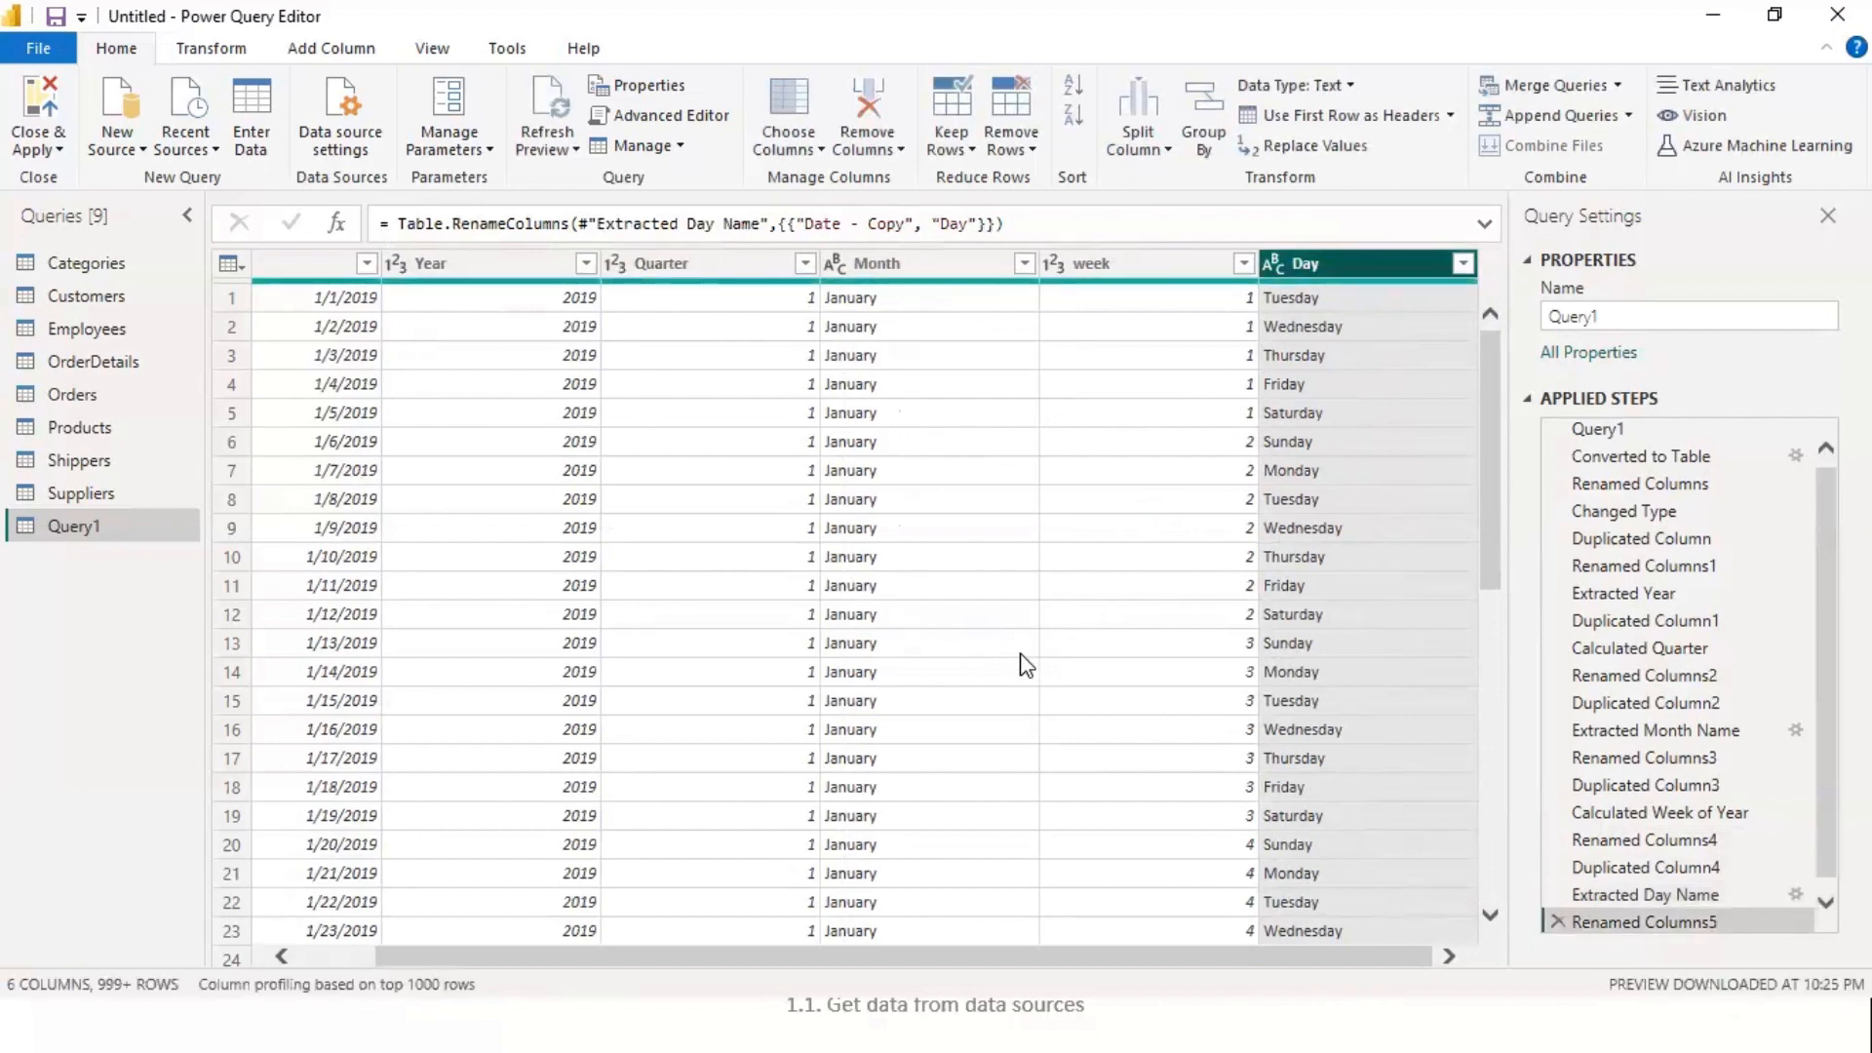
# - Rename the date table query DateDim
pyautogui.doubleClick(88, 528)
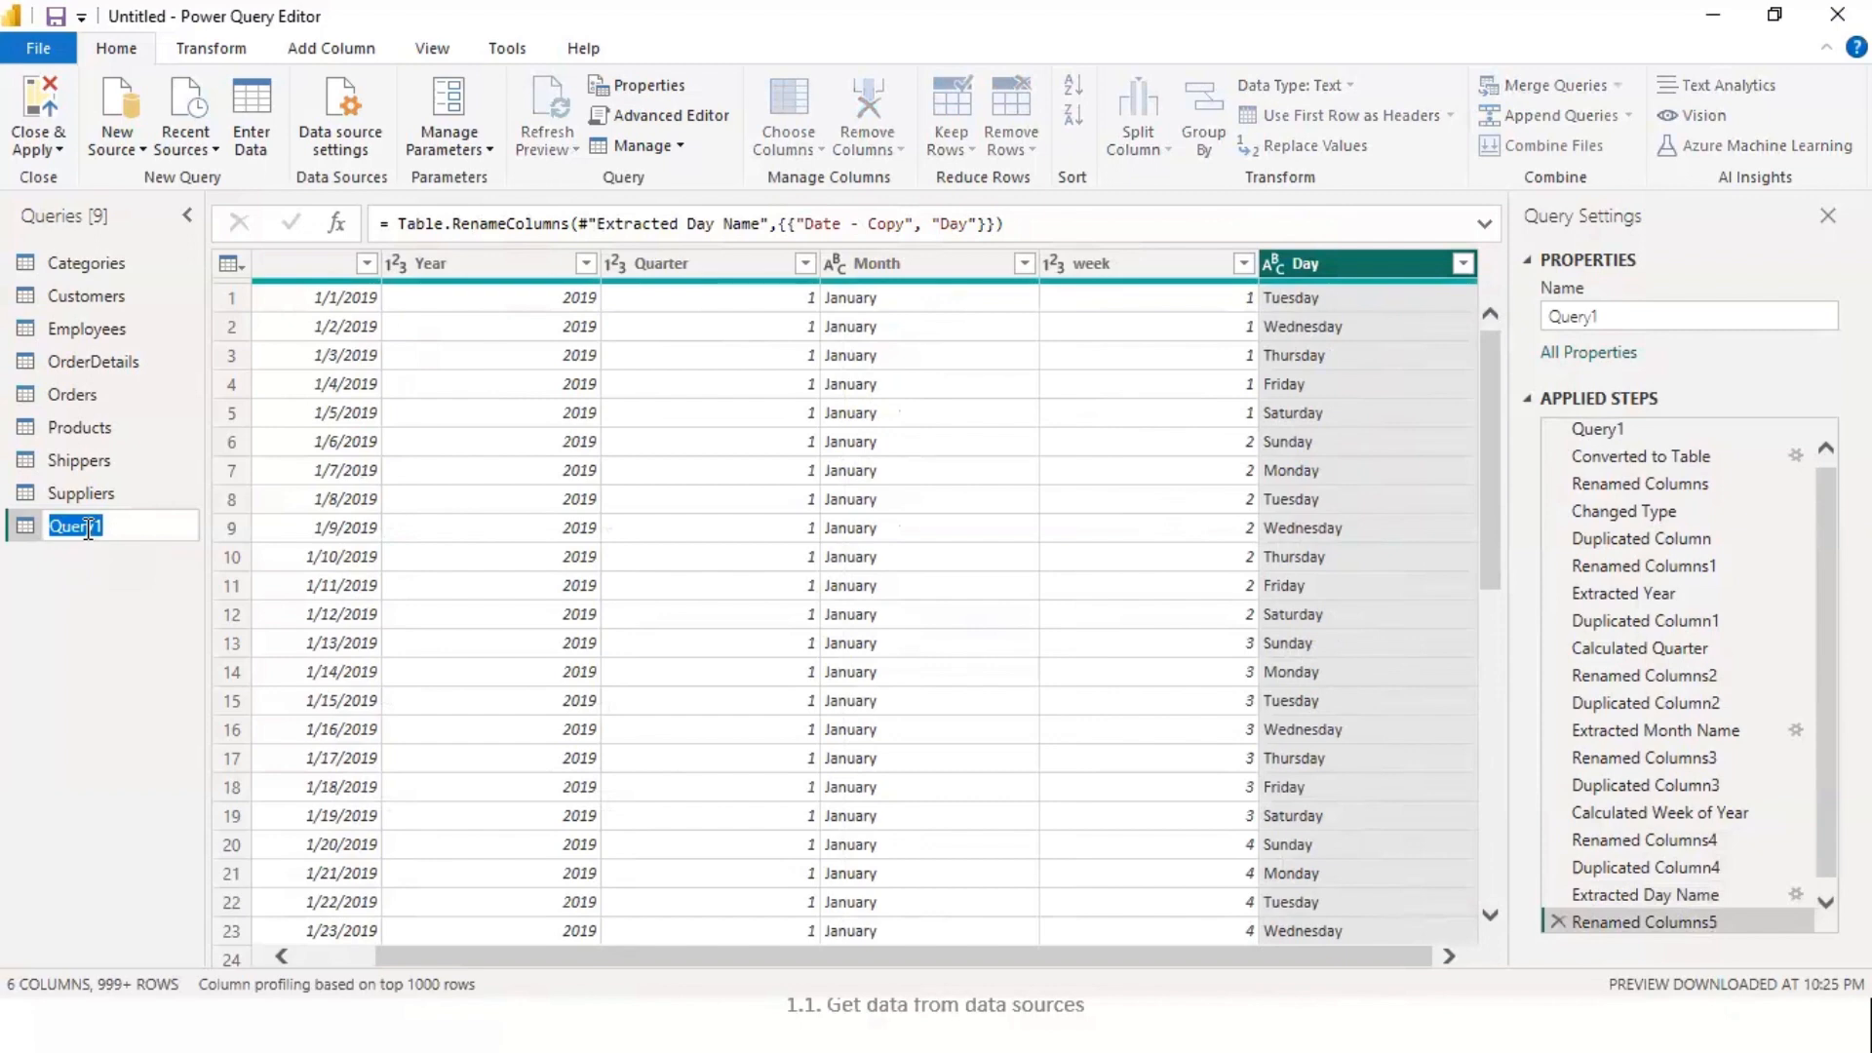
pyautogui.write('DateDim')
pyautogui.press('Return')
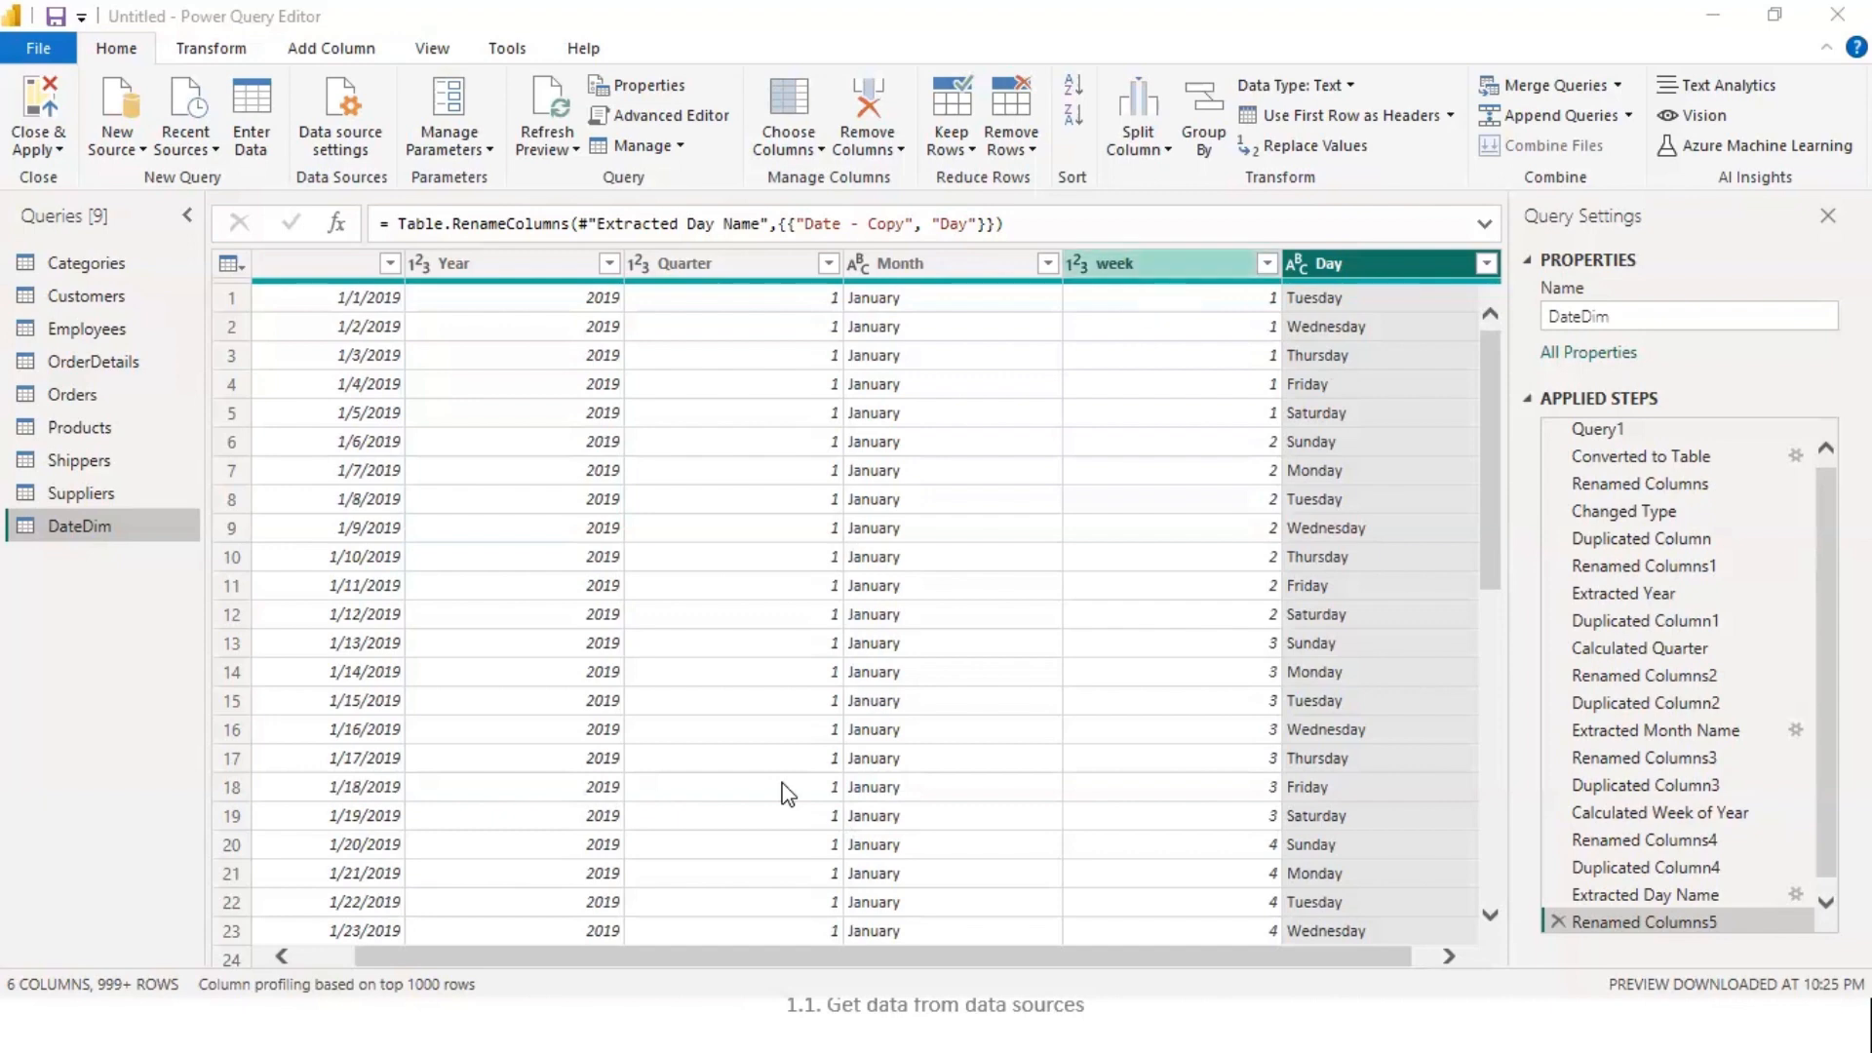
# - Review the full M code of the DateDim query in the Advanced Editor and close it without changes
pyautogui.click(629, 116)
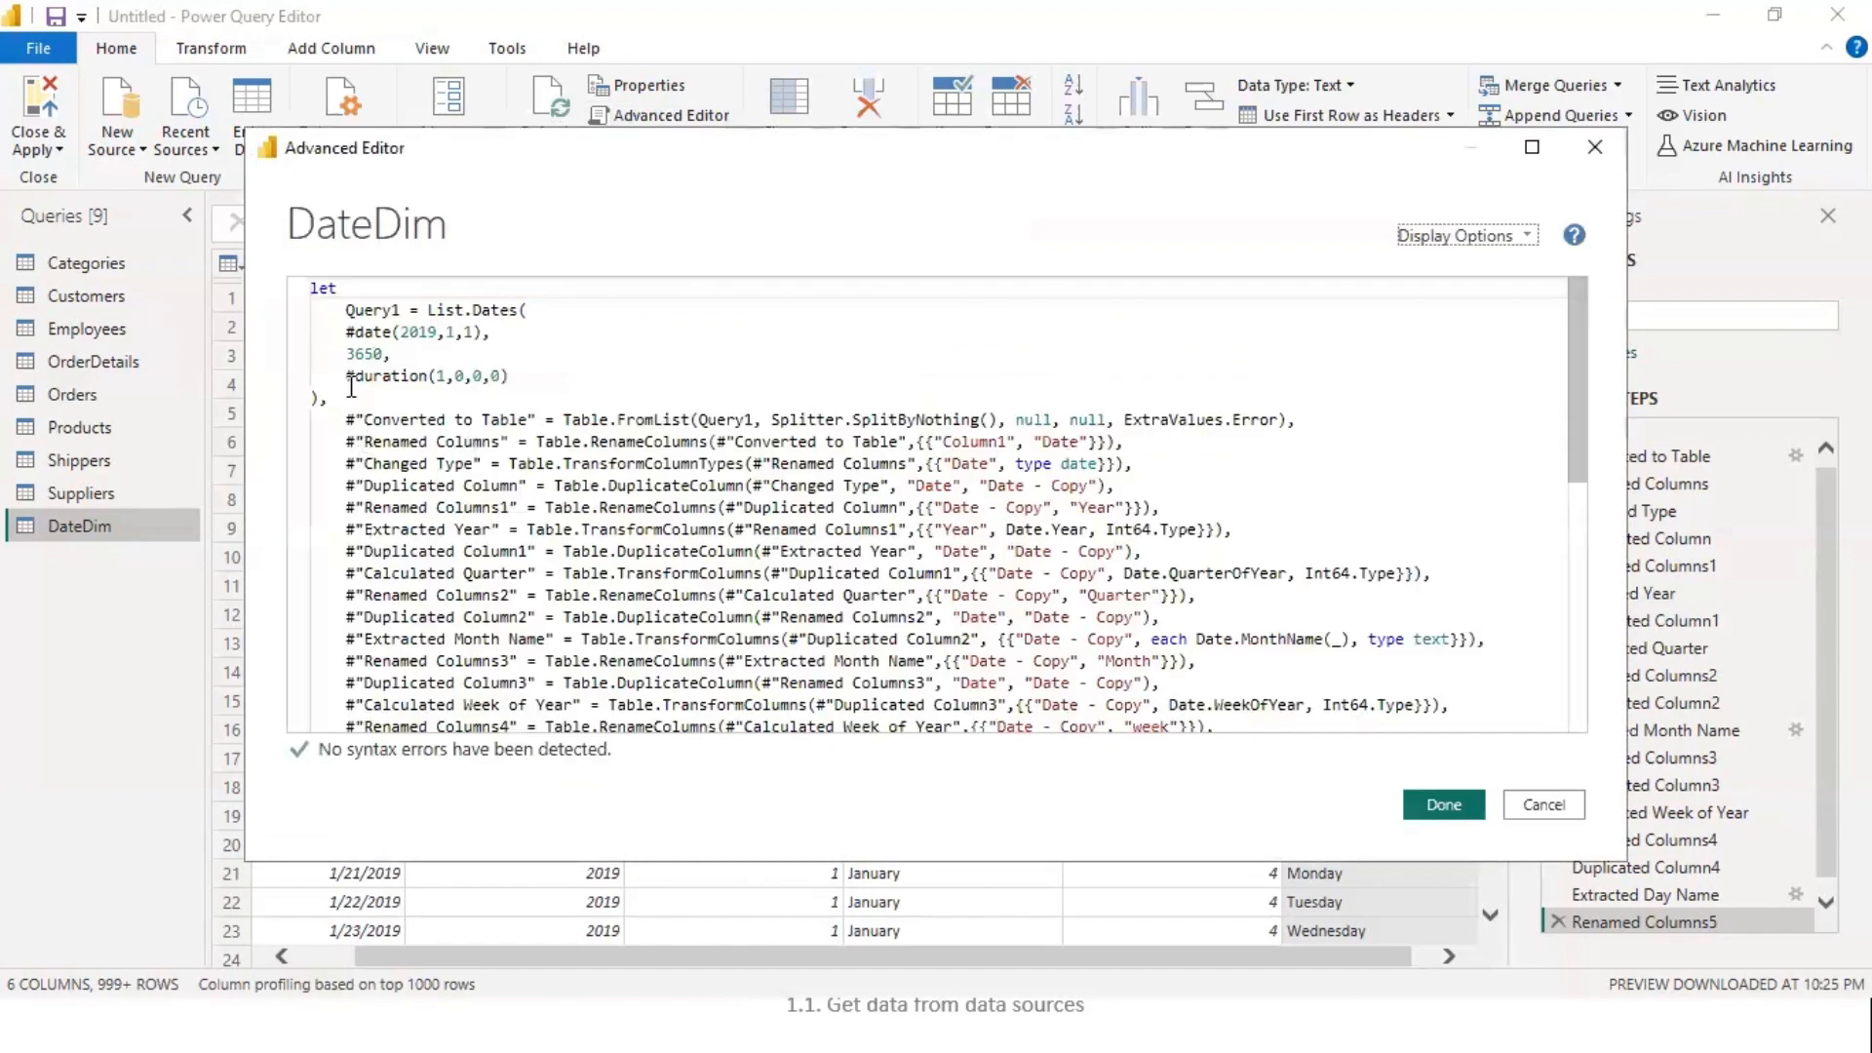
pyautogui.moveTo(351, 419); pyautogui.dragTo(565, 704)
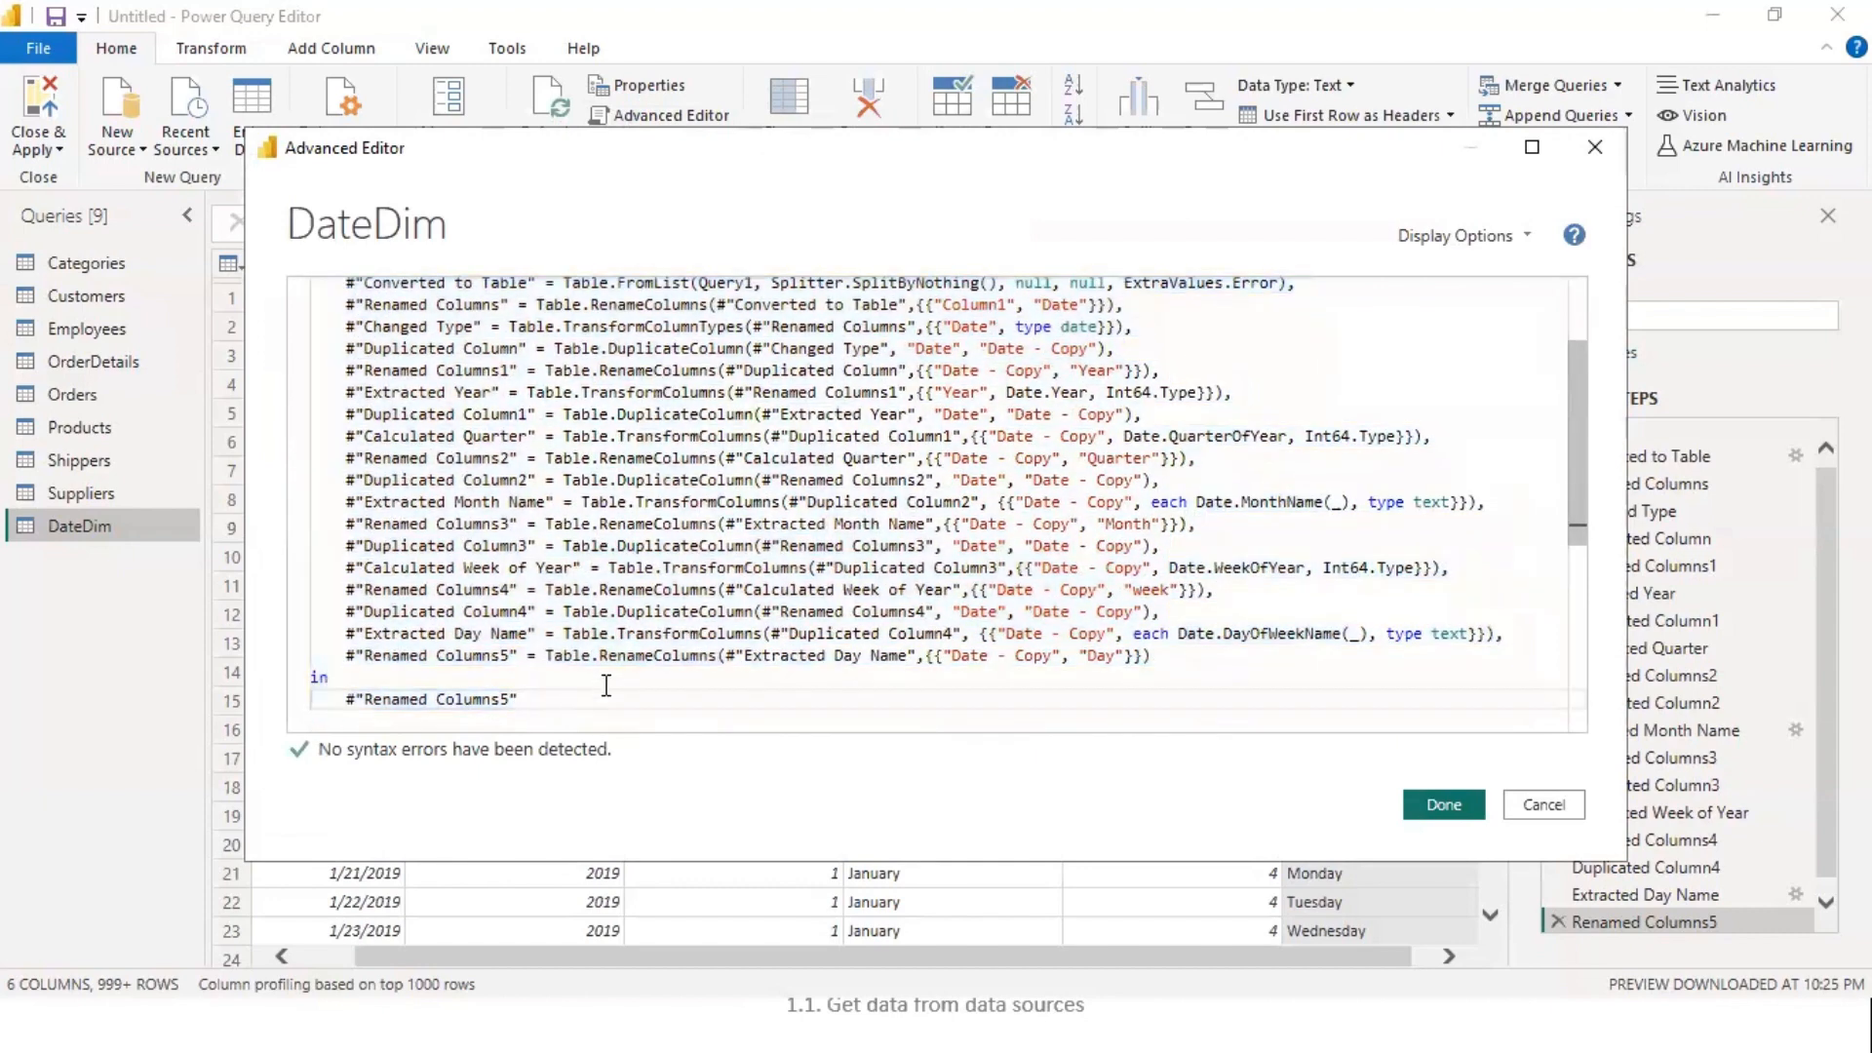
pyautogui.scroll(2, 605, 685)
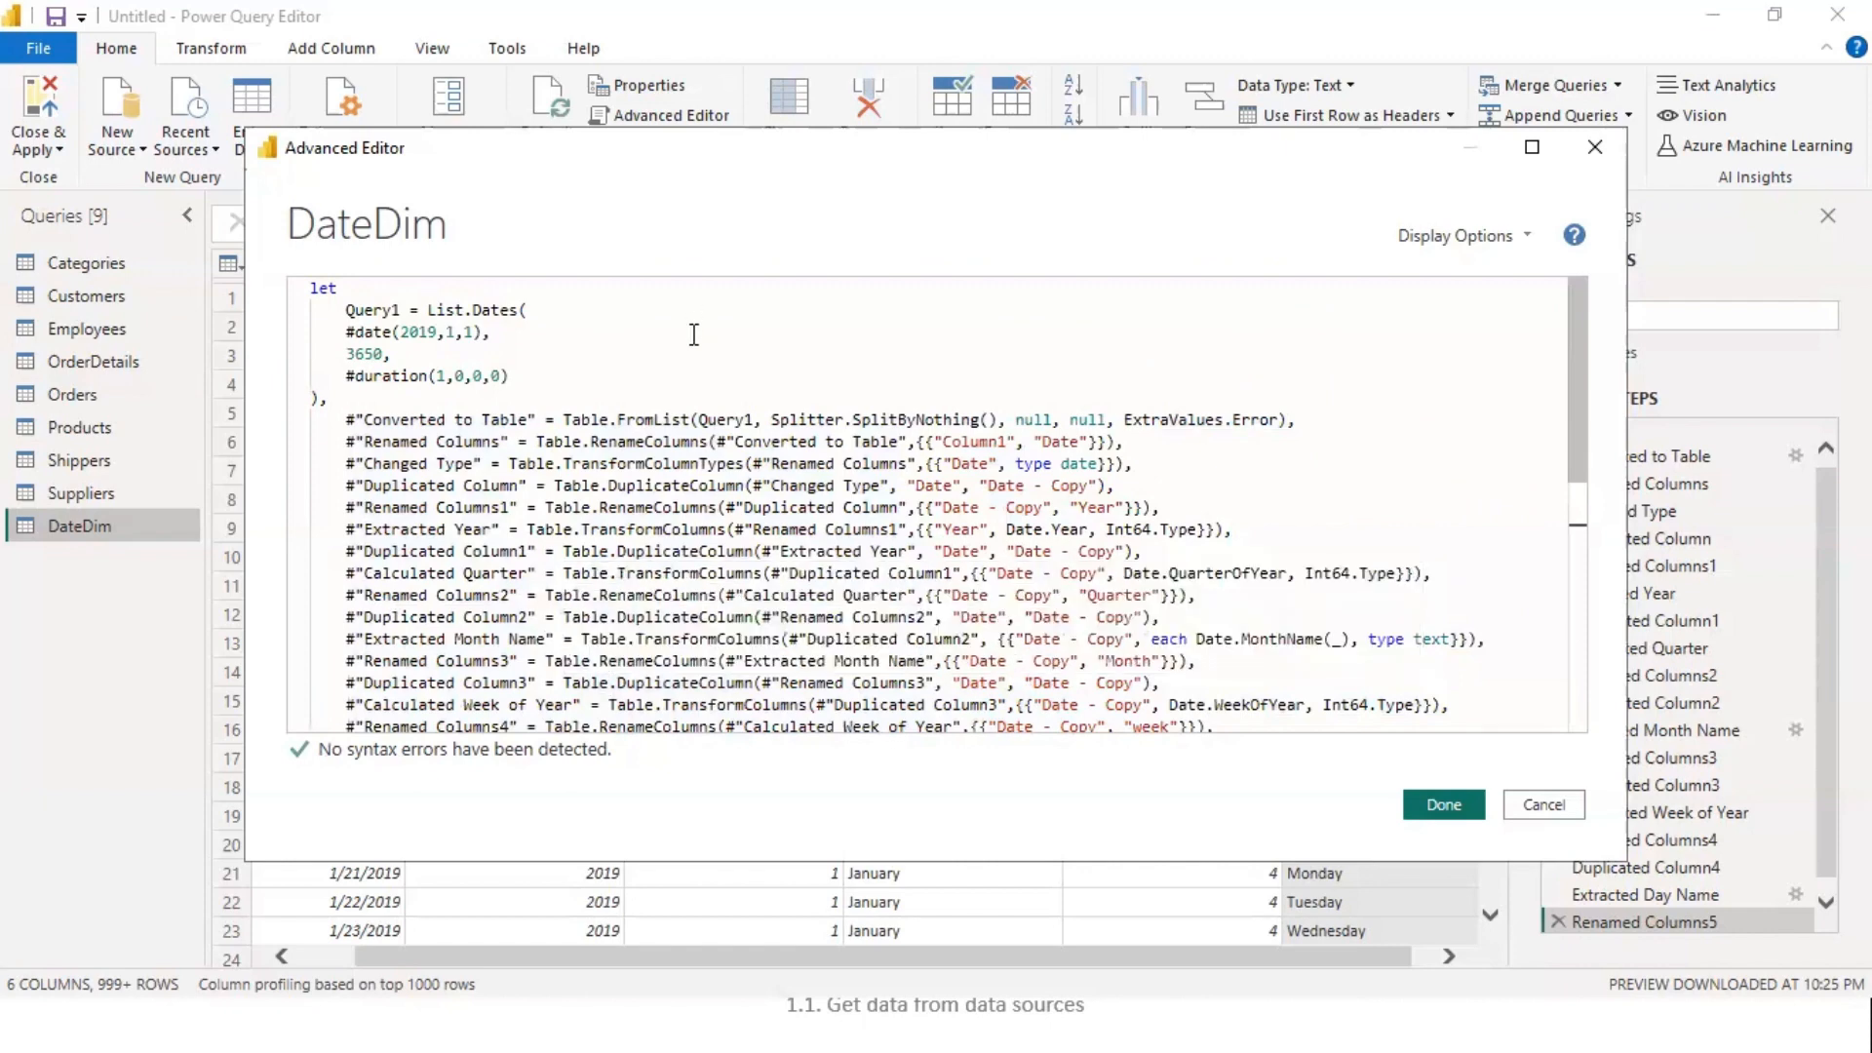
pyautogui.click(1544, 806)
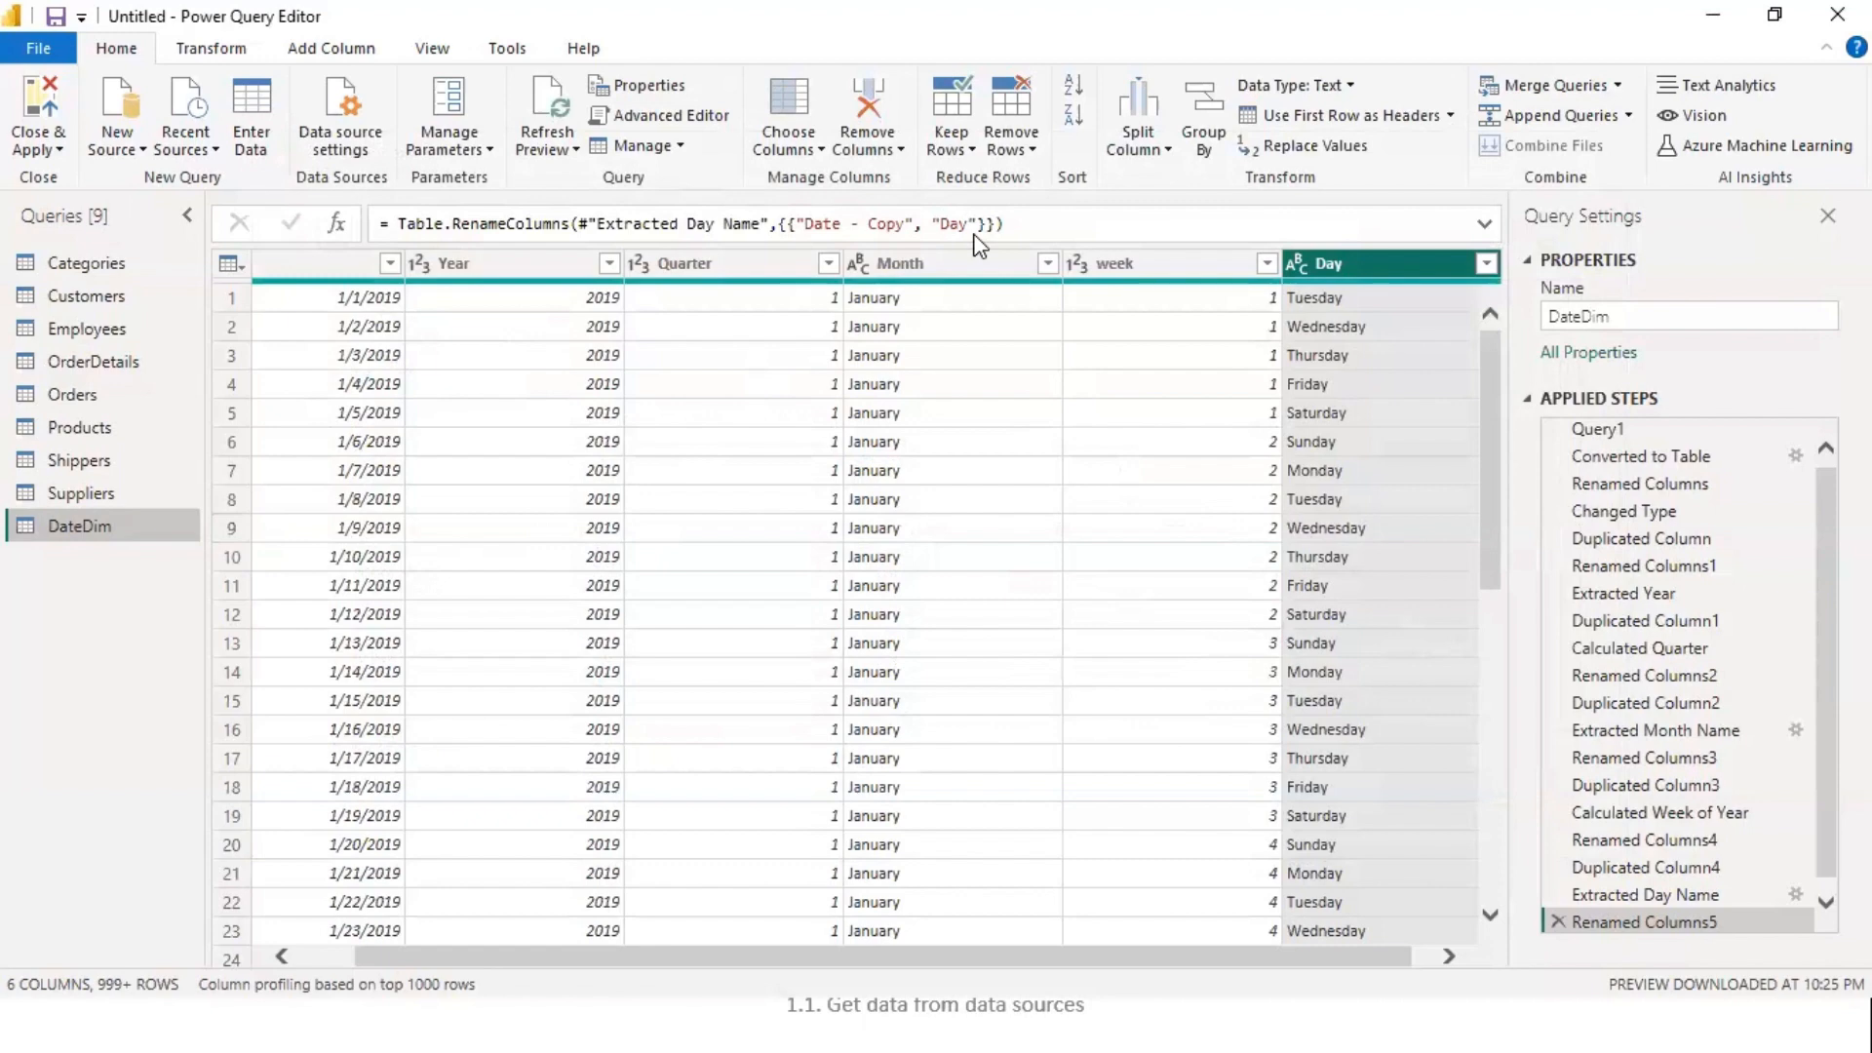
# - Close and apply the queries to the model, and place the DateDim table below Shippers, beside OrderDetails, in the diagram
pyautogui.click(43, 97)
pyautogui.click(43, 115)
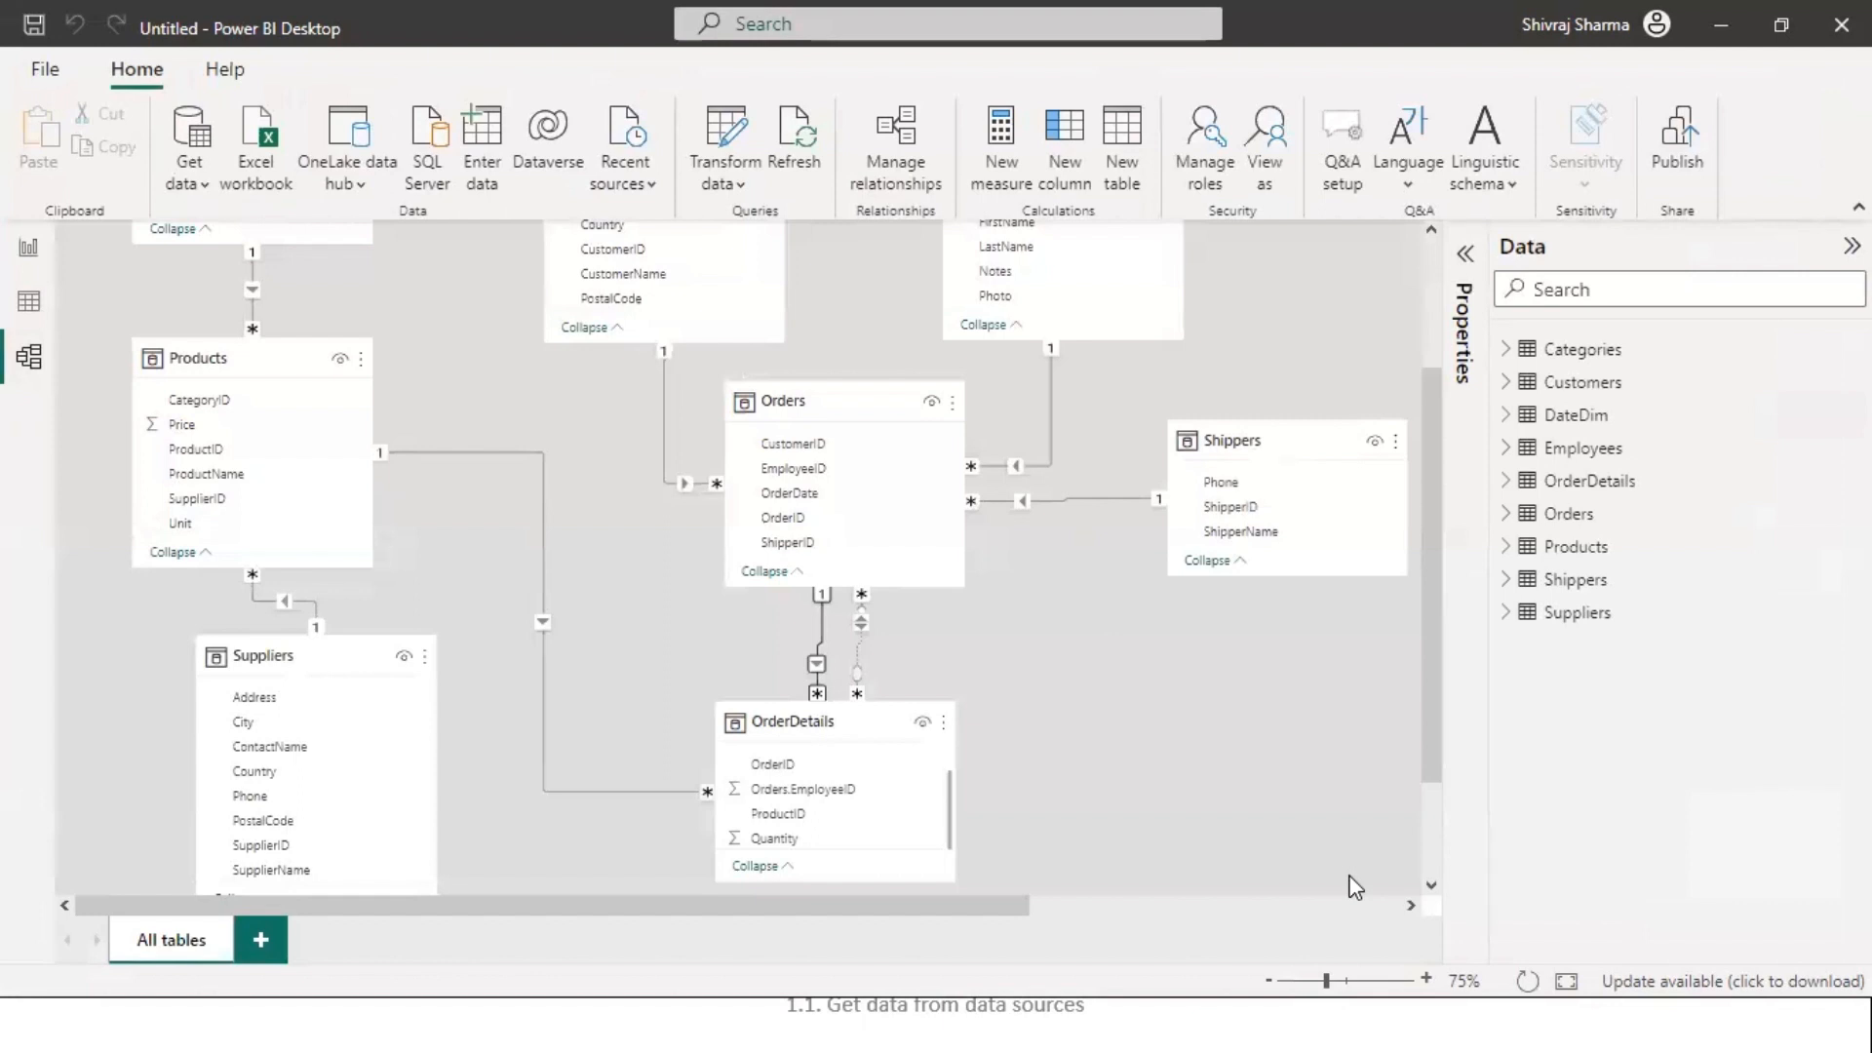
pyautogui.click(1566, 981)
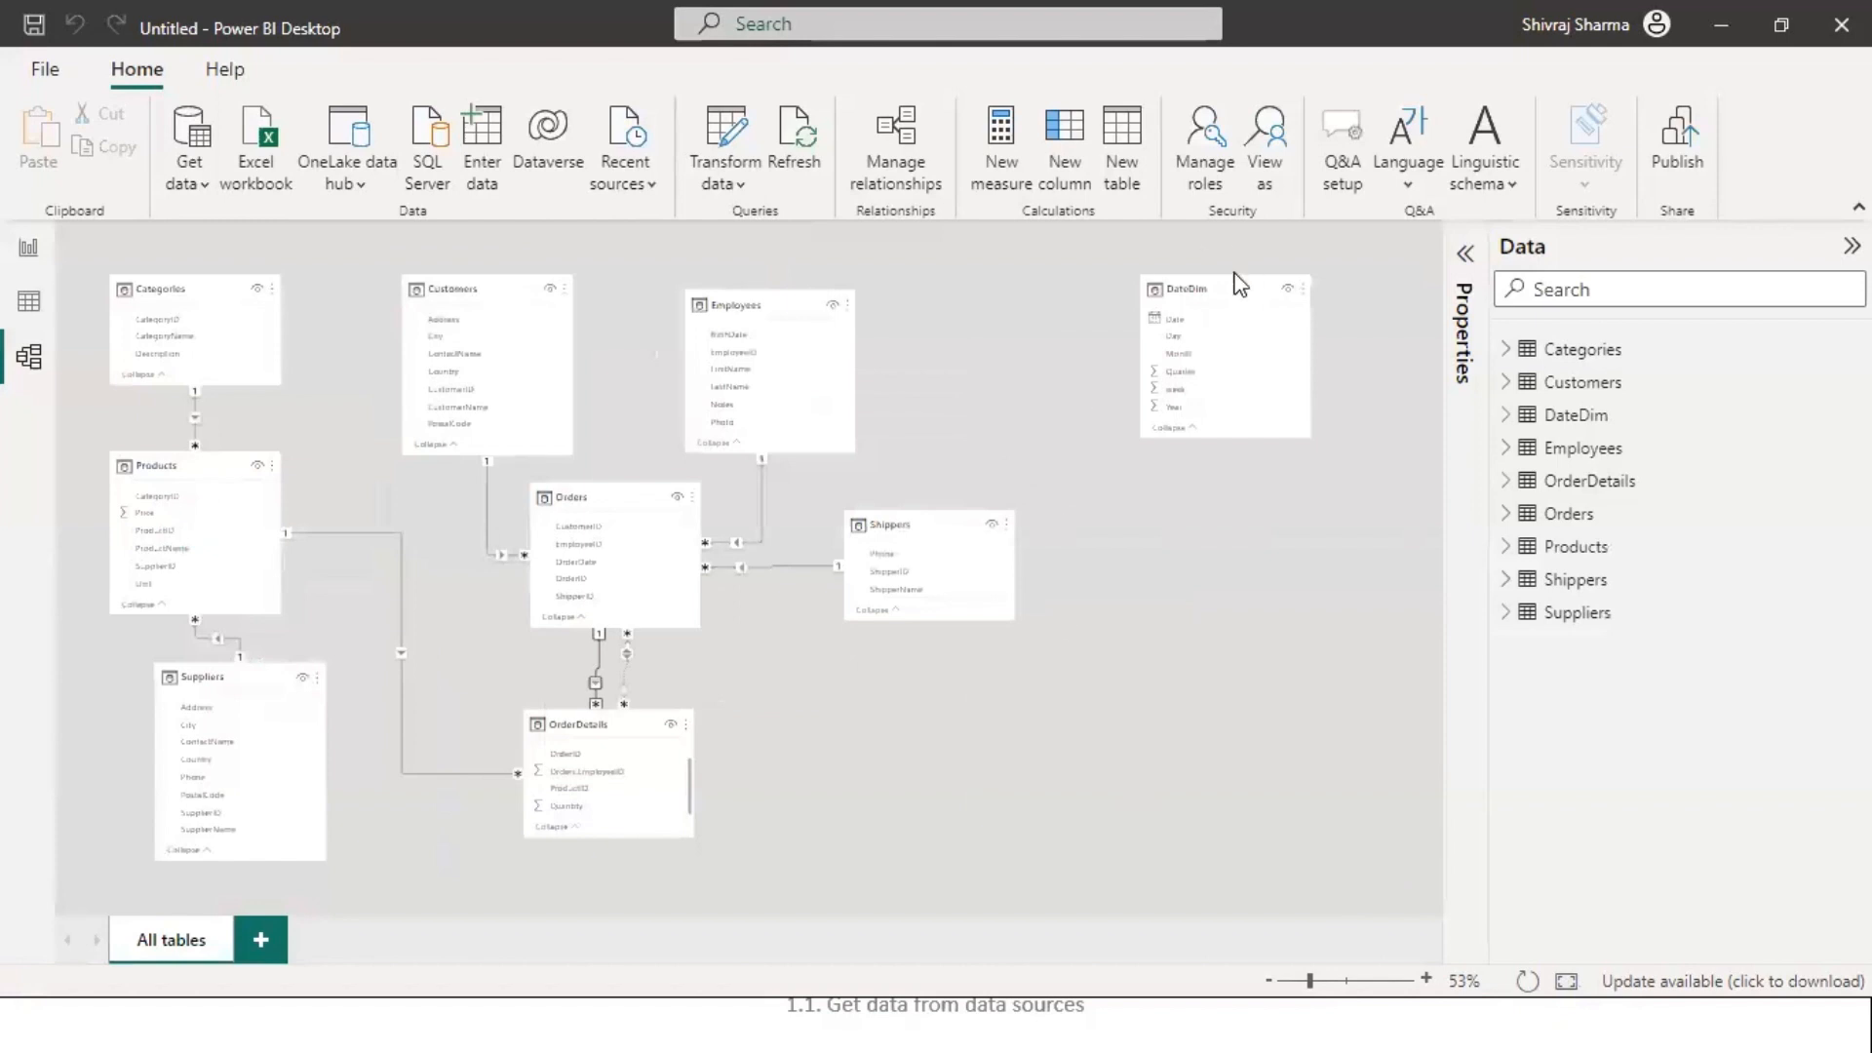
pyautogui.moveTo(1209, 284); pyautogui.dragTo(1014, 296)
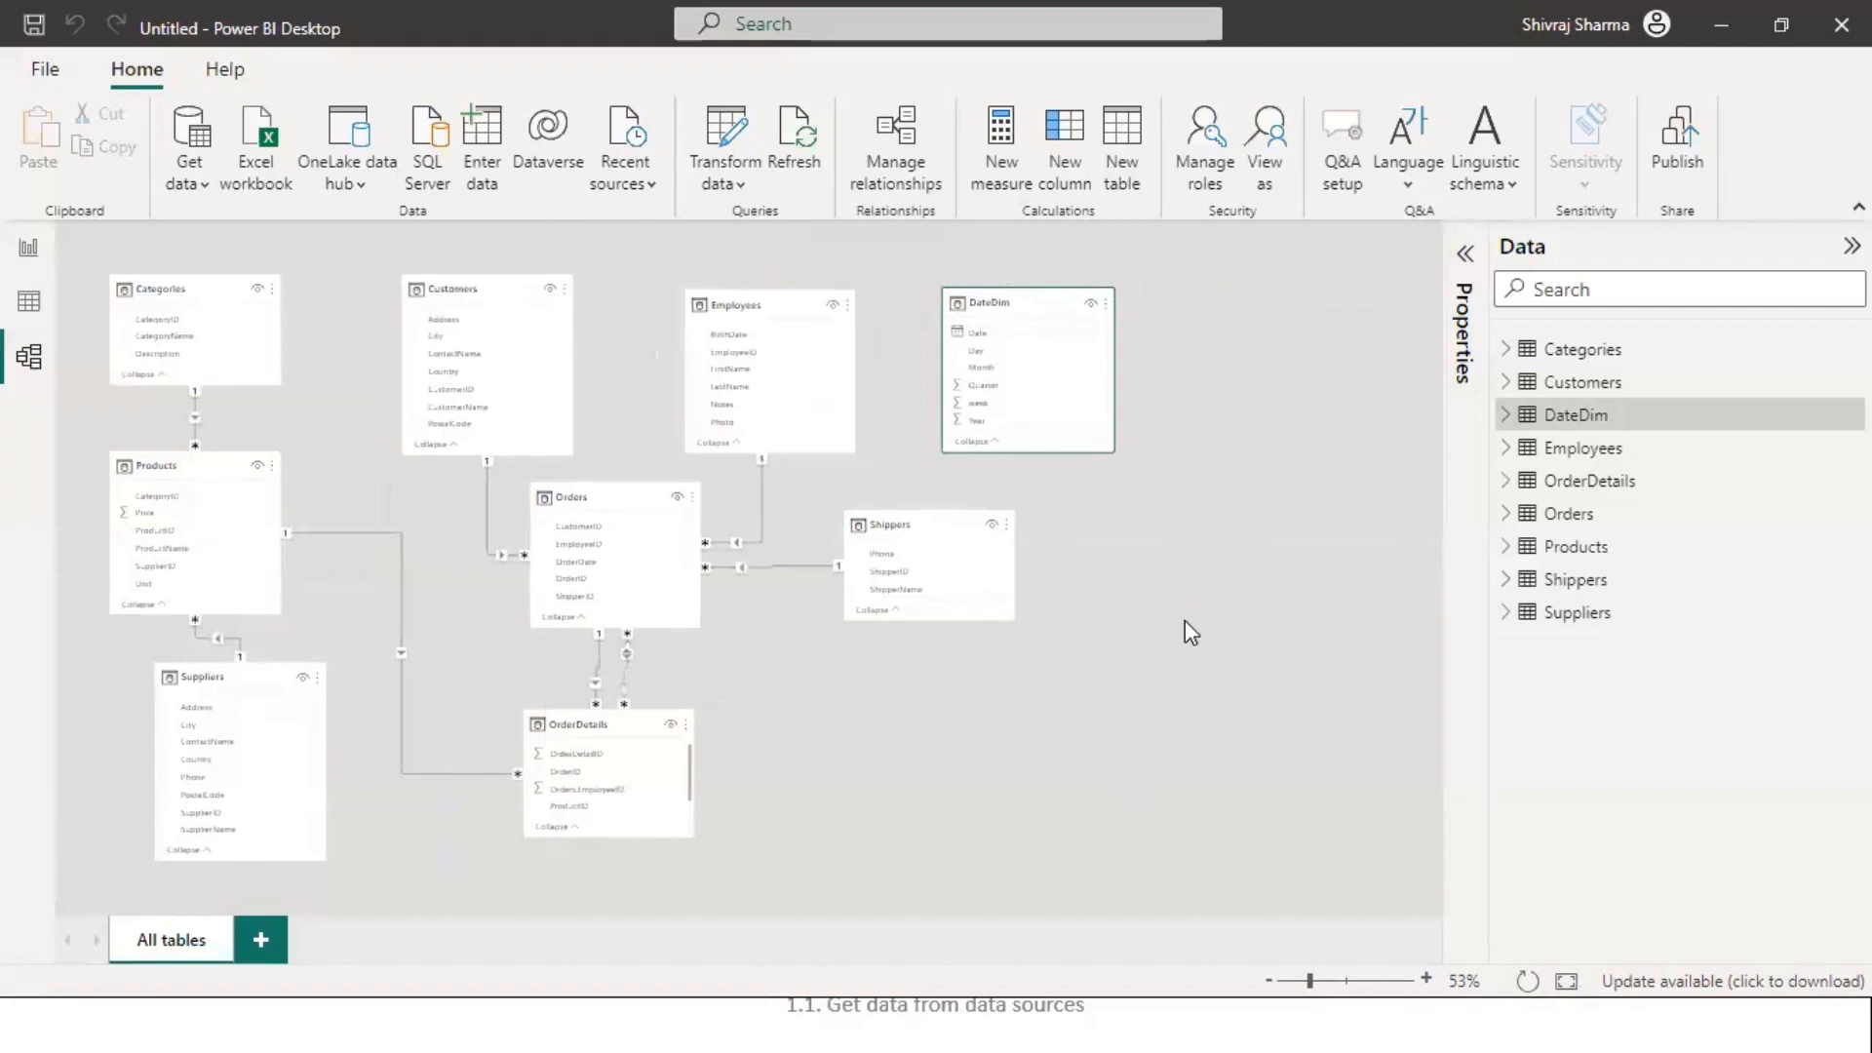
pyautogui.moveTo(1004, 303); pyautogui.dragTo(811, 709)
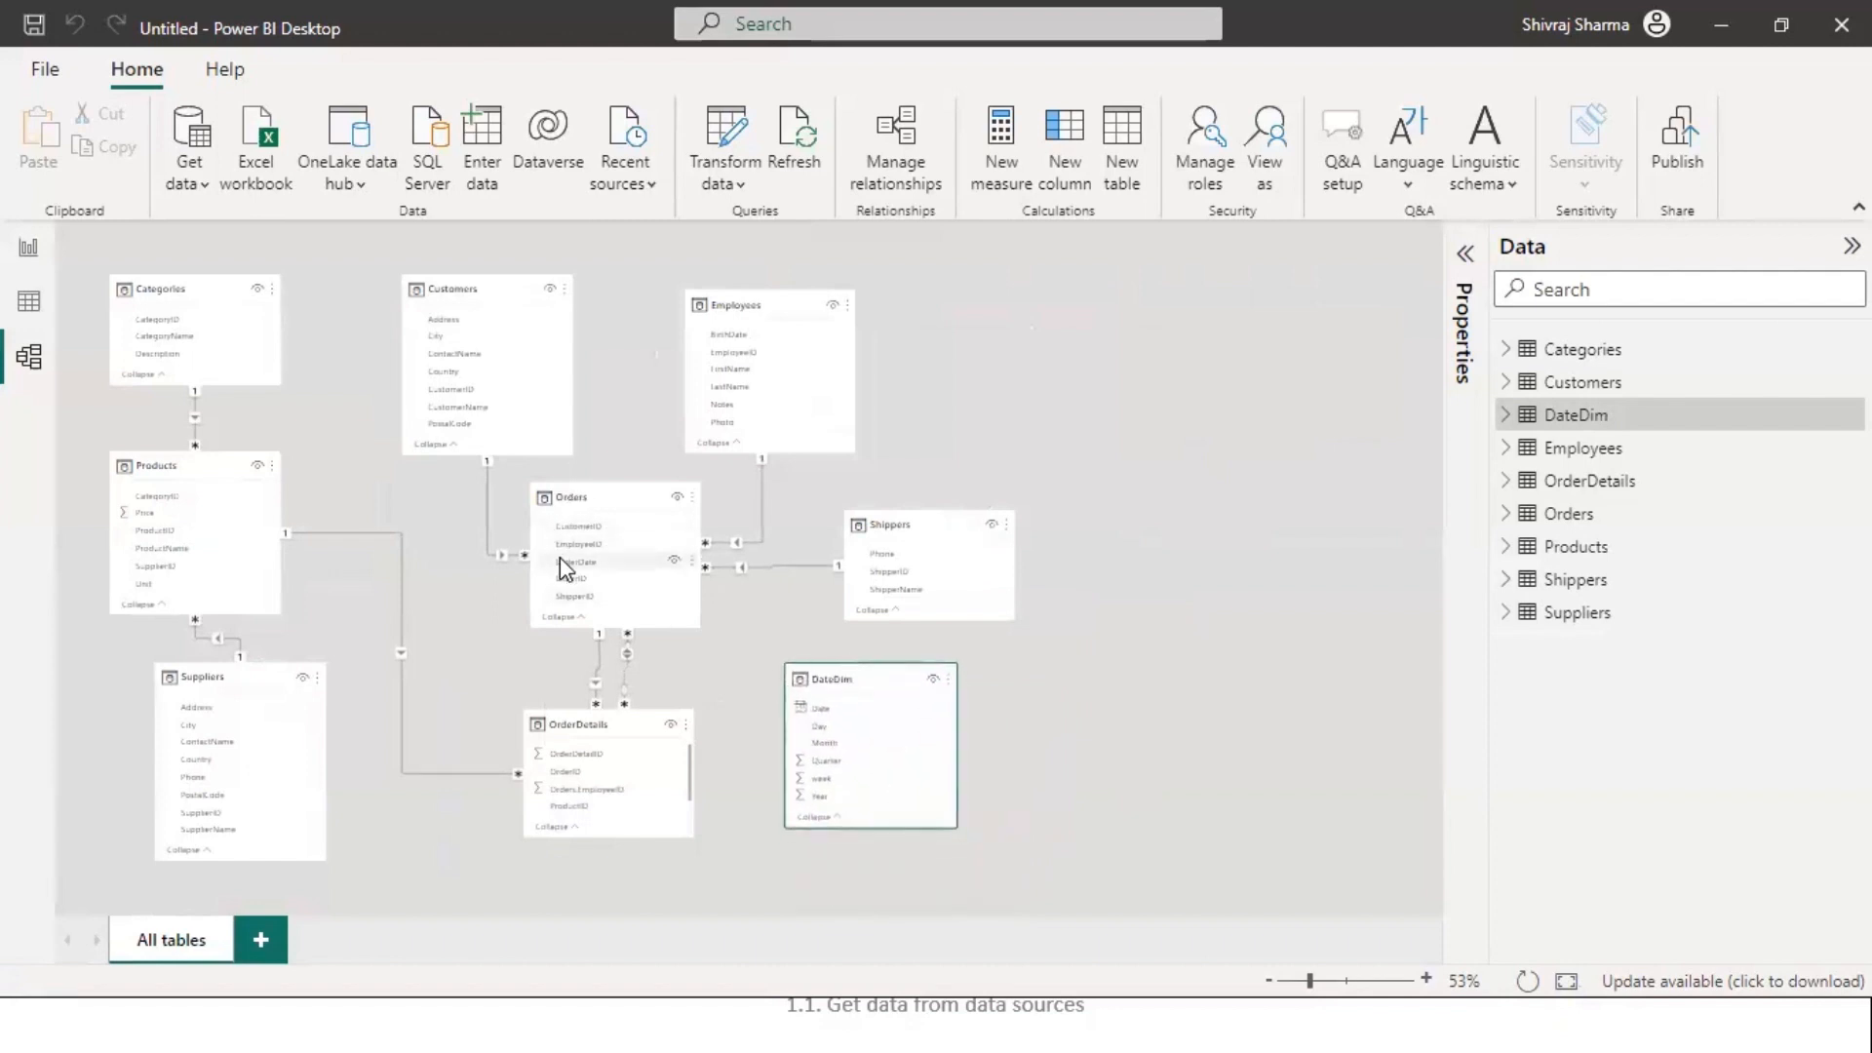
# - Create a relationship between OrderDate in the Orders table and Date in the DateDim table
pyautogui.scroll(2, 614, 663)
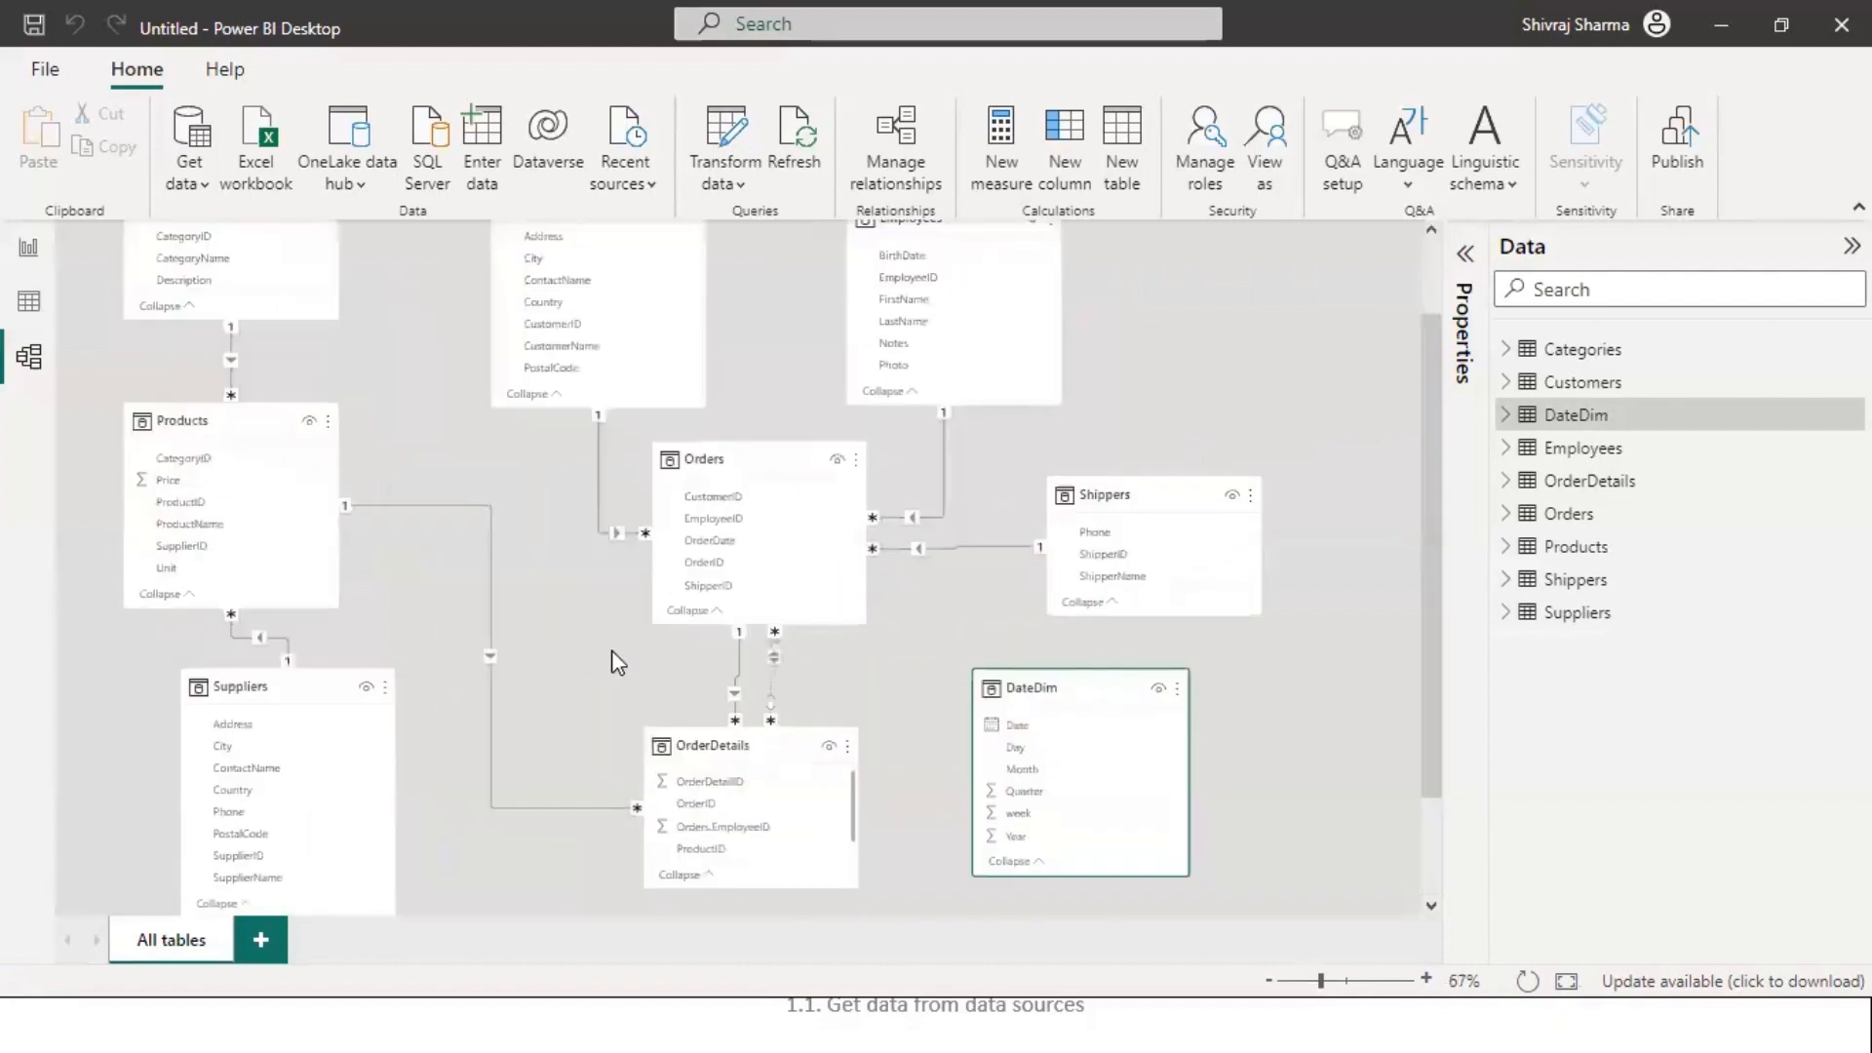
pyautogui.moveTo(729, 551); pyautogui.dragTo(1037, 727)
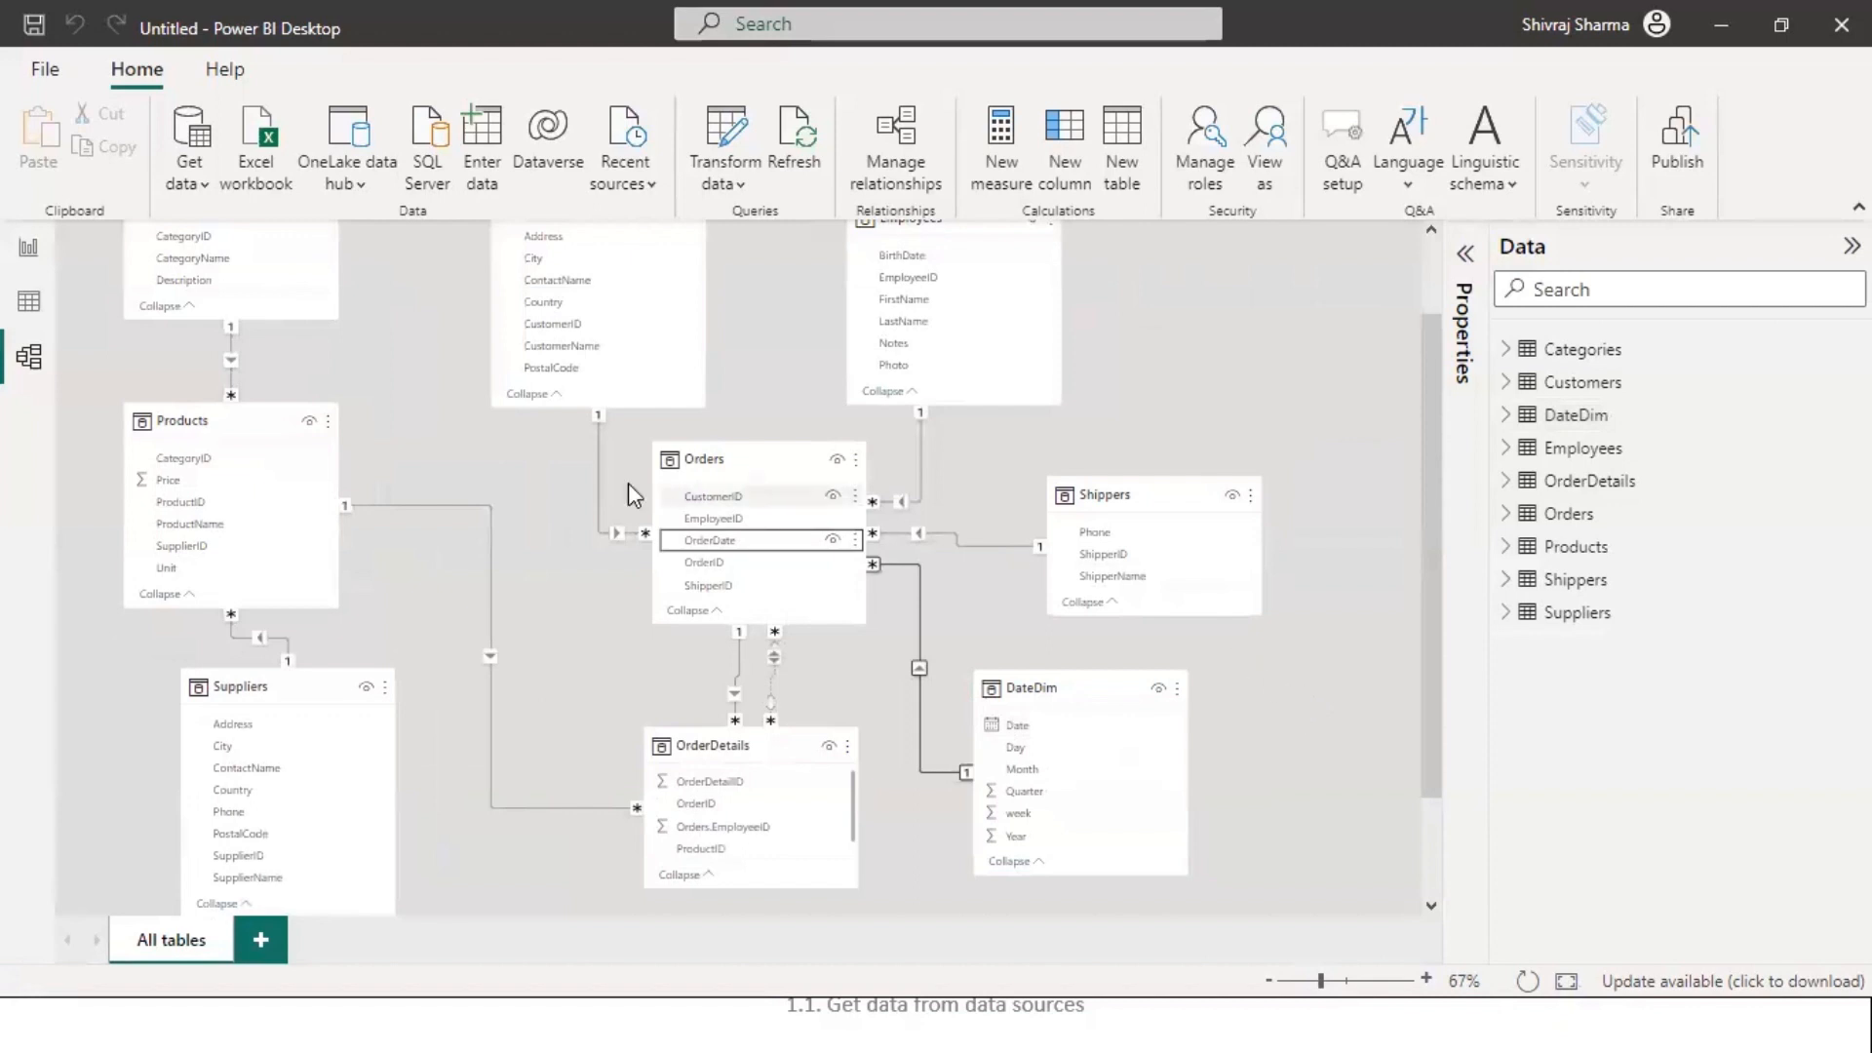
pyautogui.scroll(1, 438, 536)
pyautogui.scroll(-1, 439, 532)
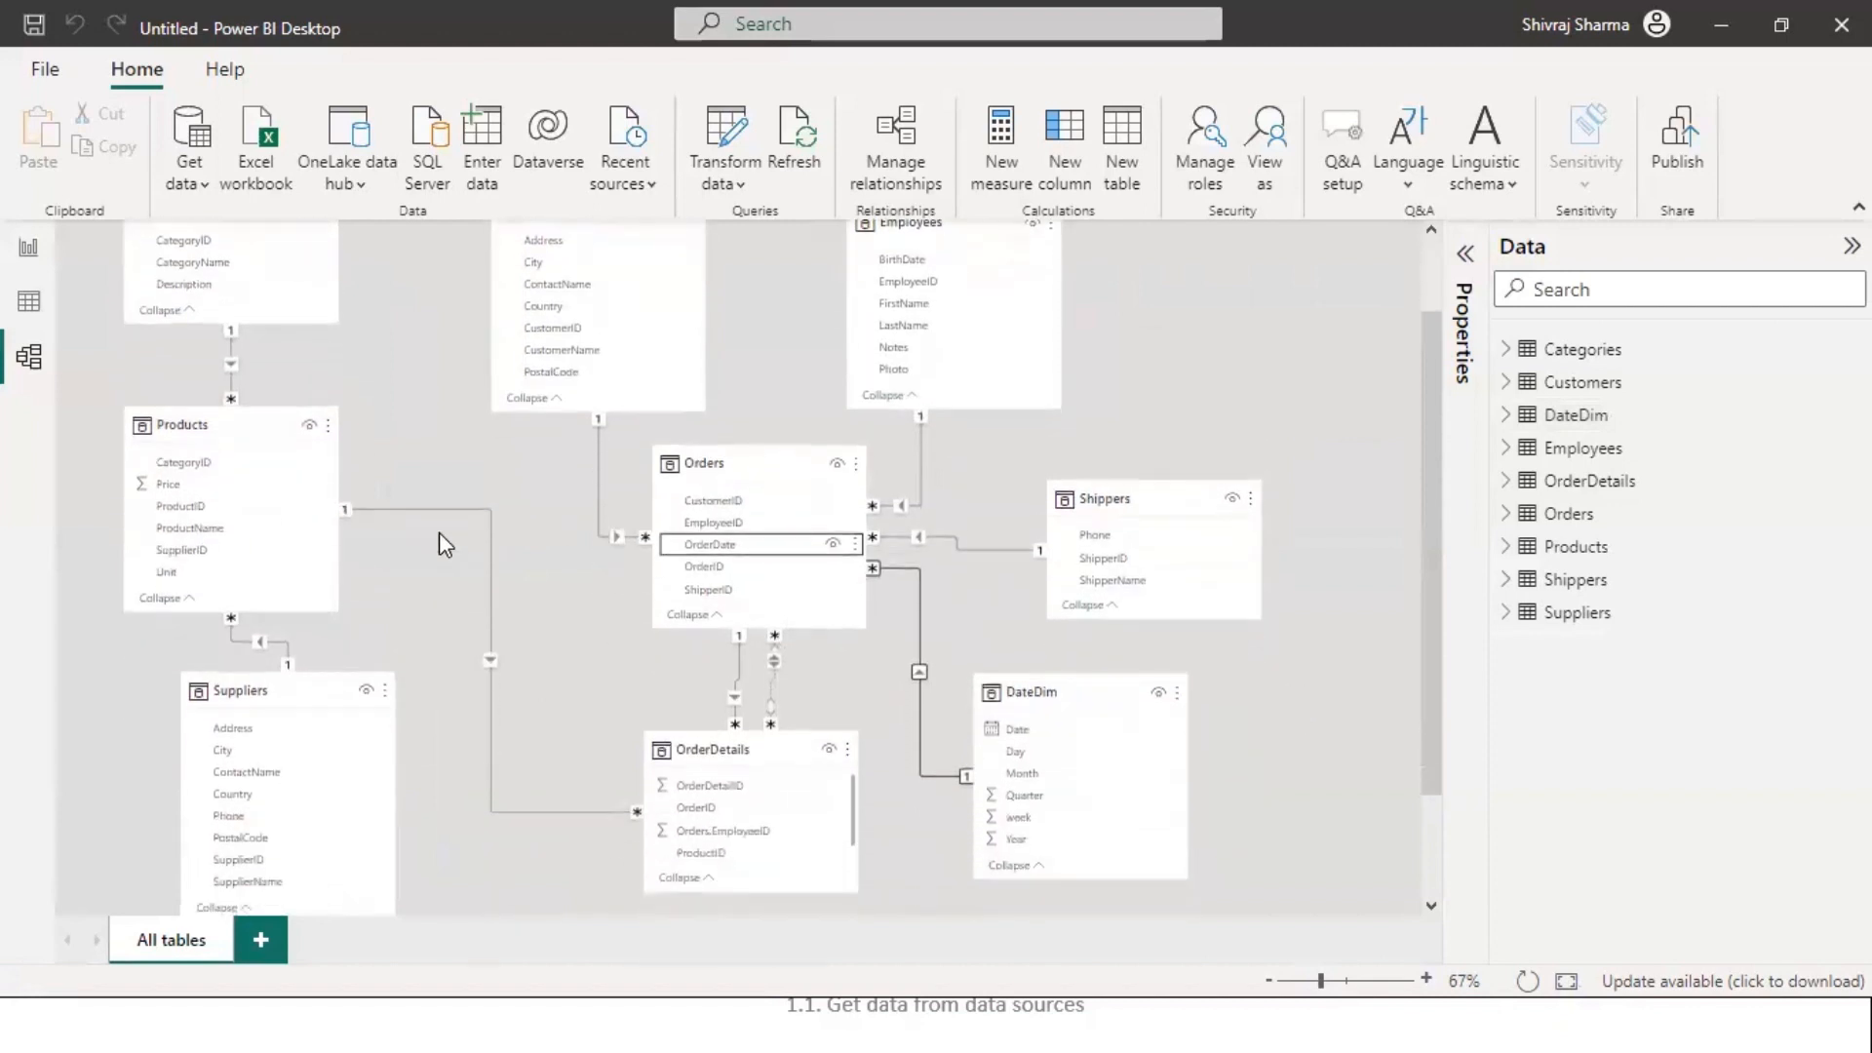
# - Look over the relationship diagram, and examine the DateDim table's rows and its date, year, quarter, month, week and day columns
pyautogui.scroll(-1, 241, 525)
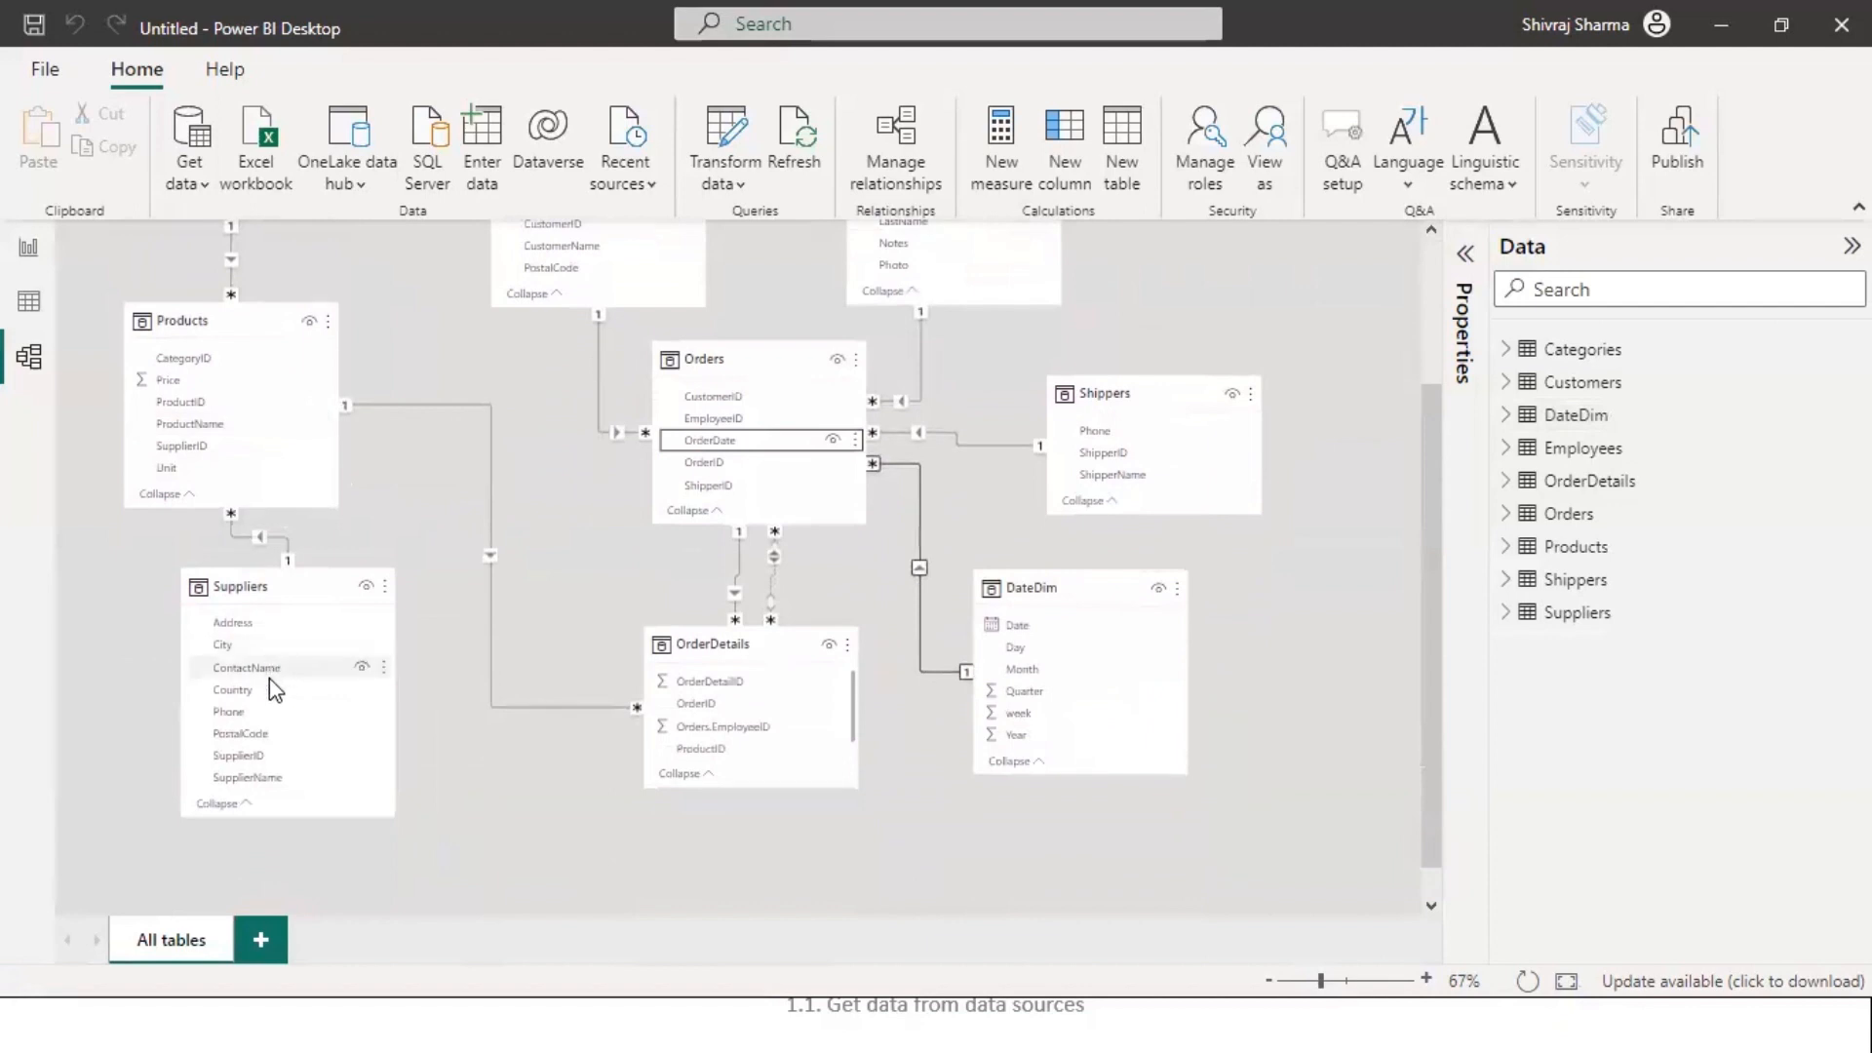
pyautogui.scroll(1, 1109, 859)
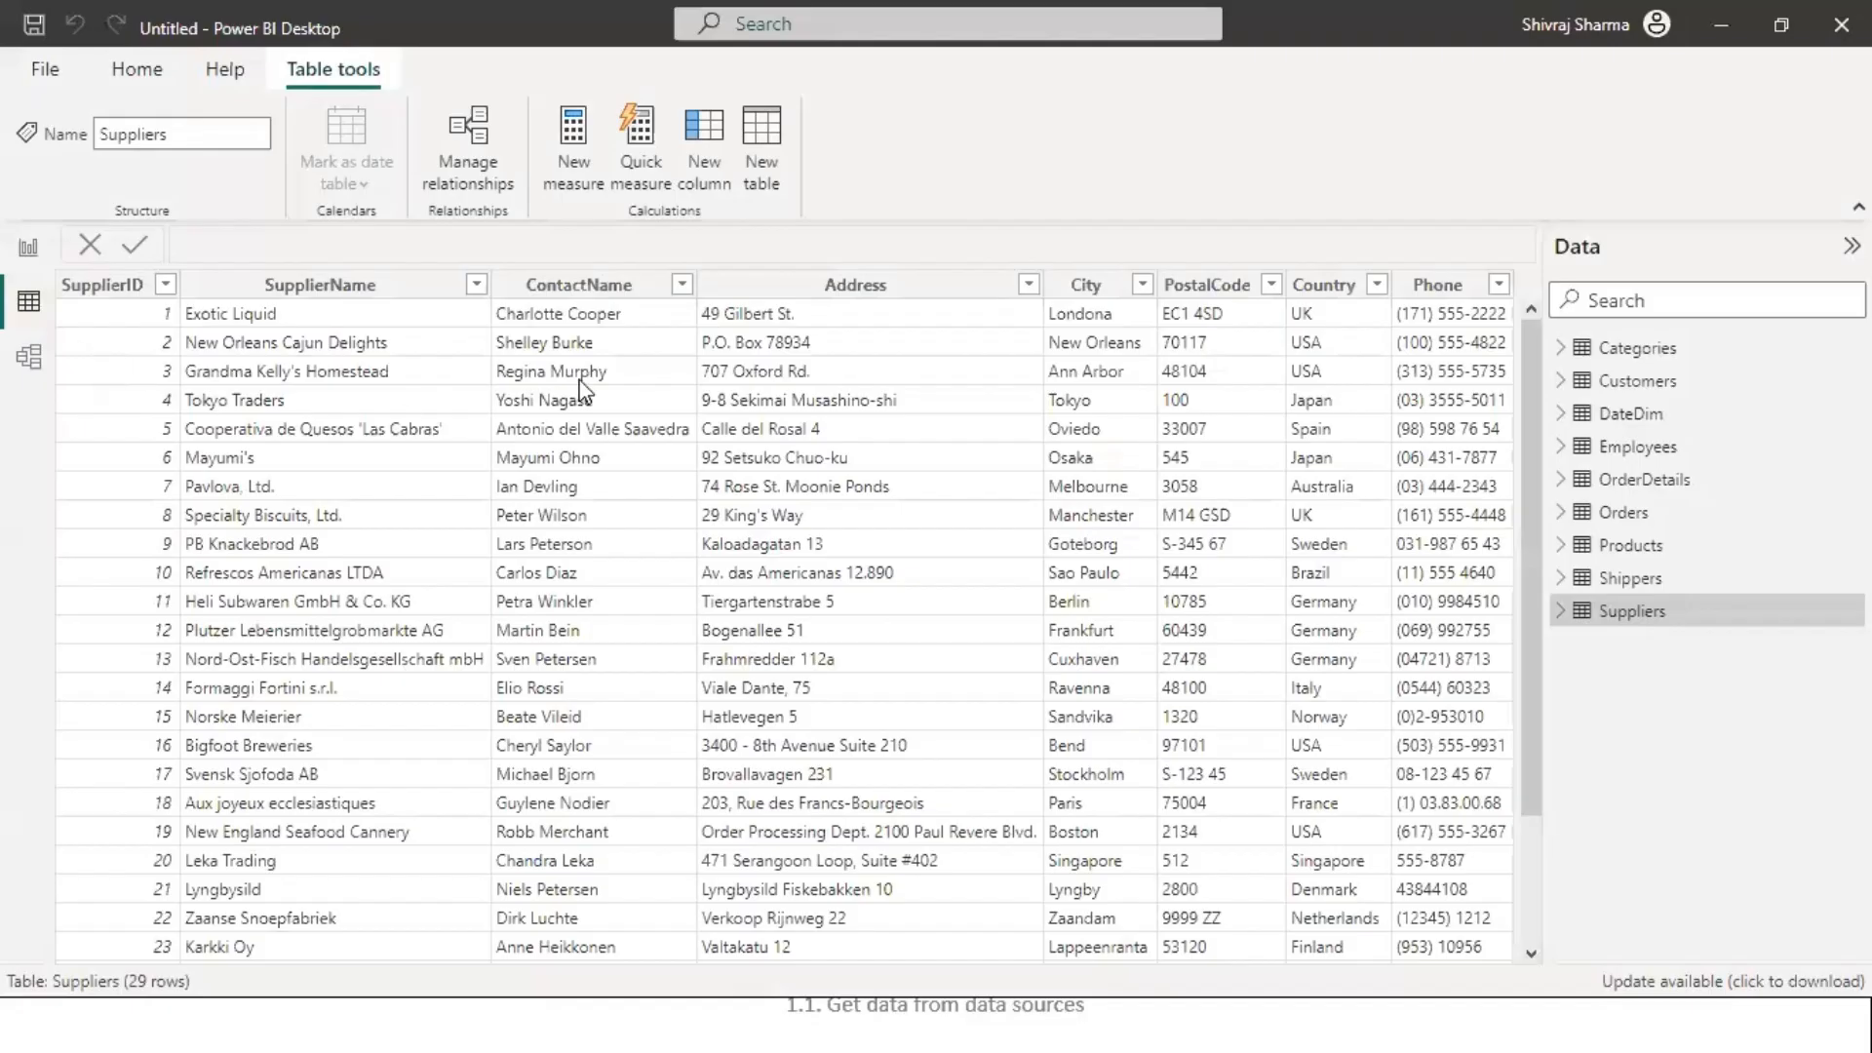
pyautogui.click(1636, 415)
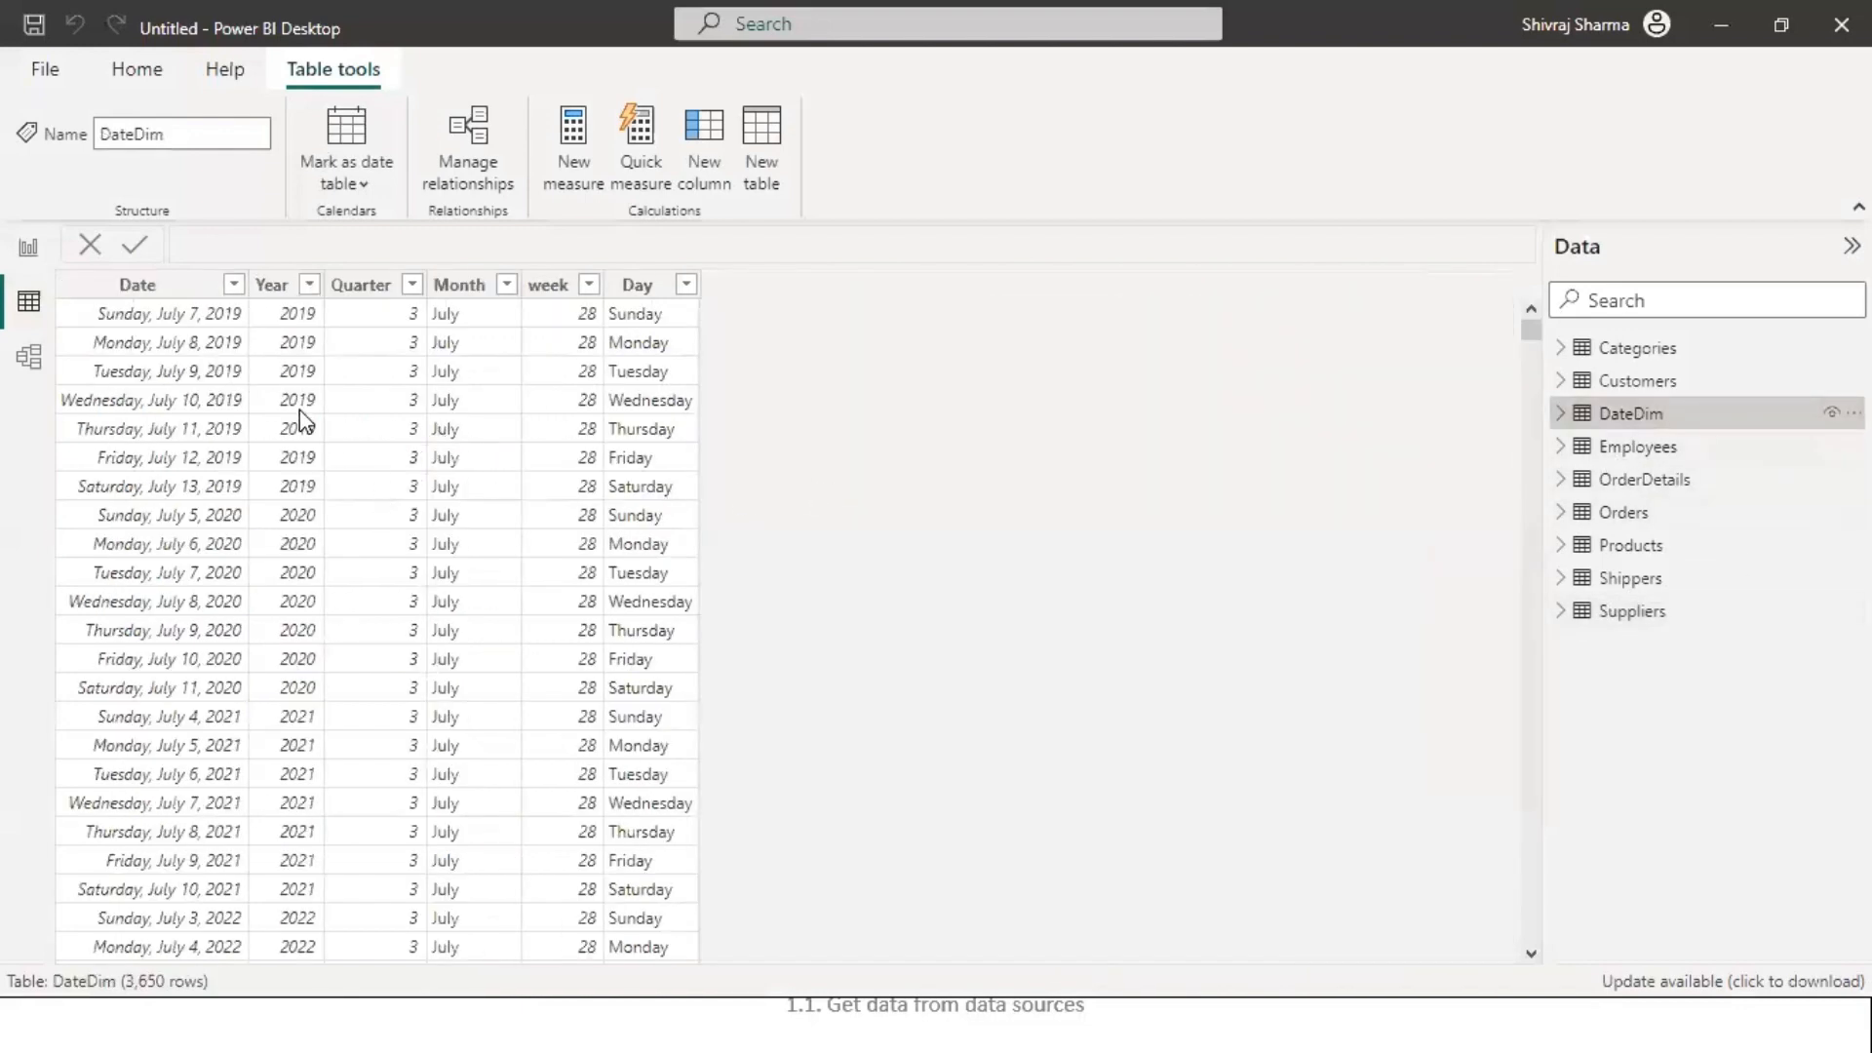
pyautogui.click(156, 290)
pyautogui.click(380, 291)
pyautogui.scroll(-12, 401, 573)
pyautogui.scroll(-13, 404, 575)
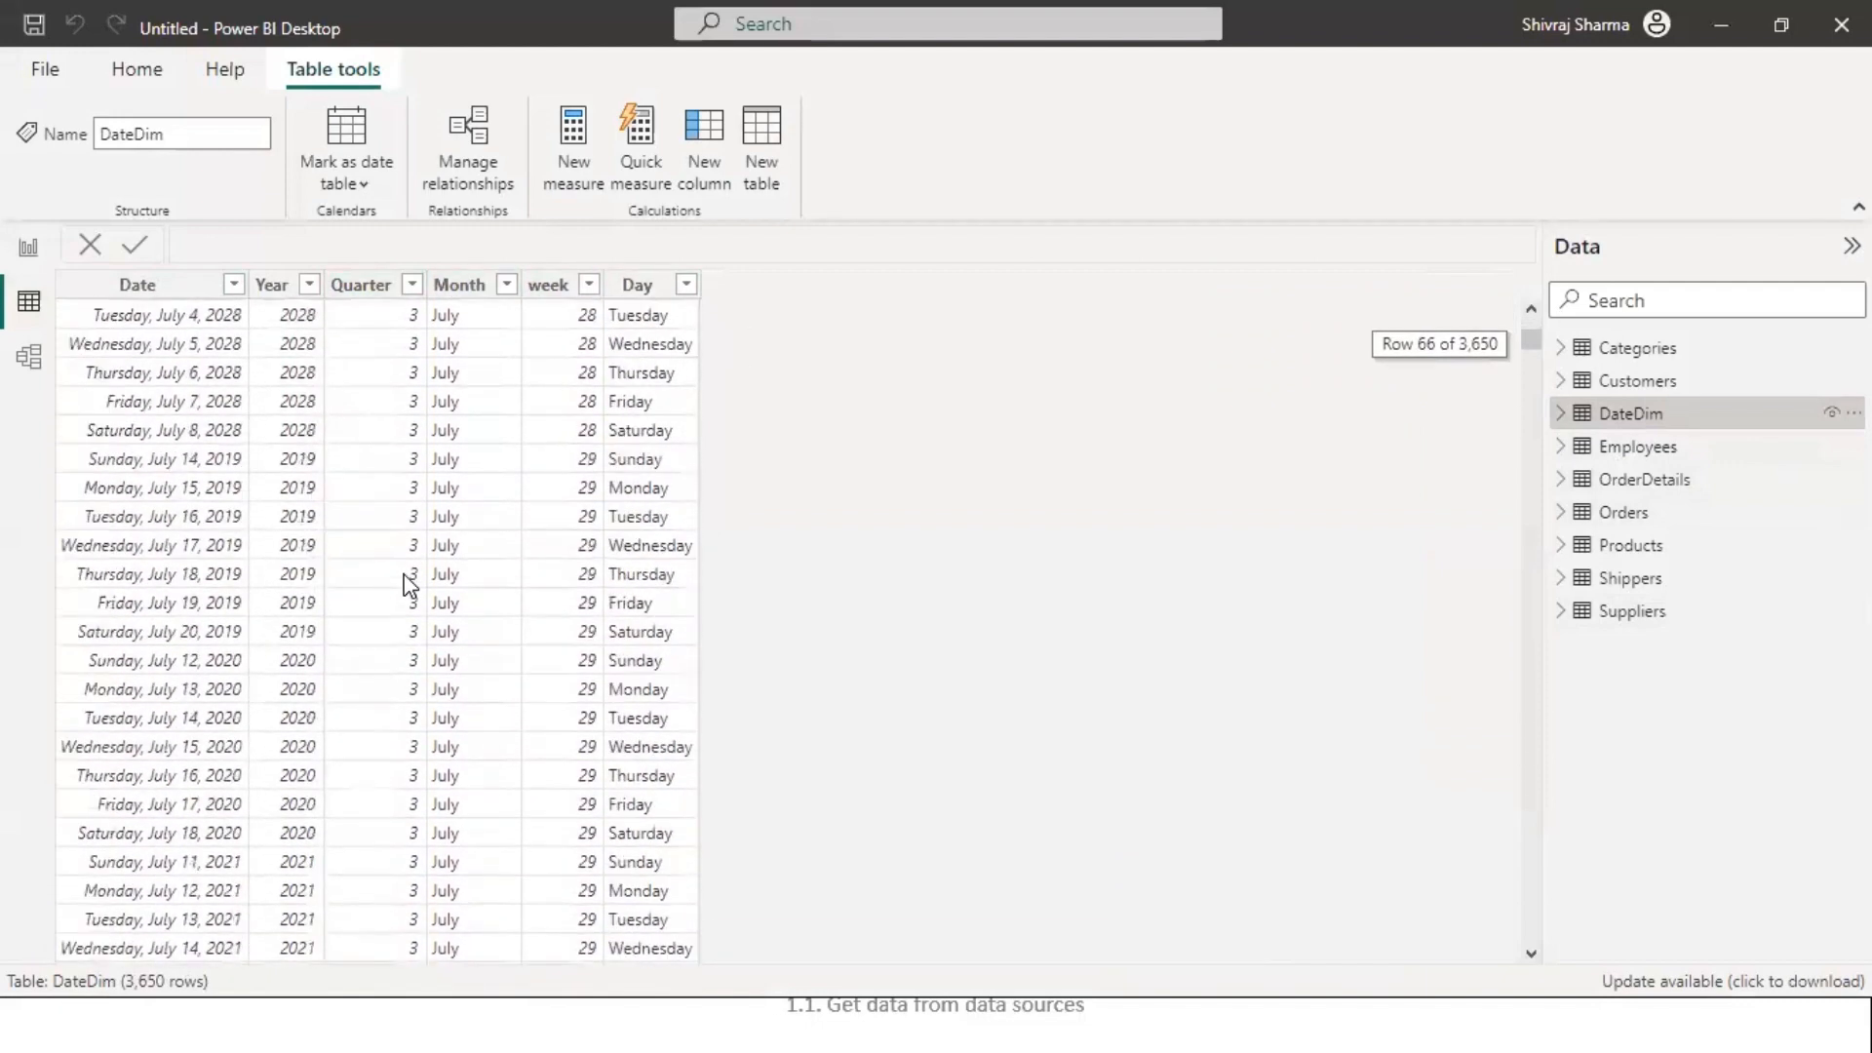
pyautogui.scroll(20, 398, 569)
pyautogui.scroll(3, 401, 575)
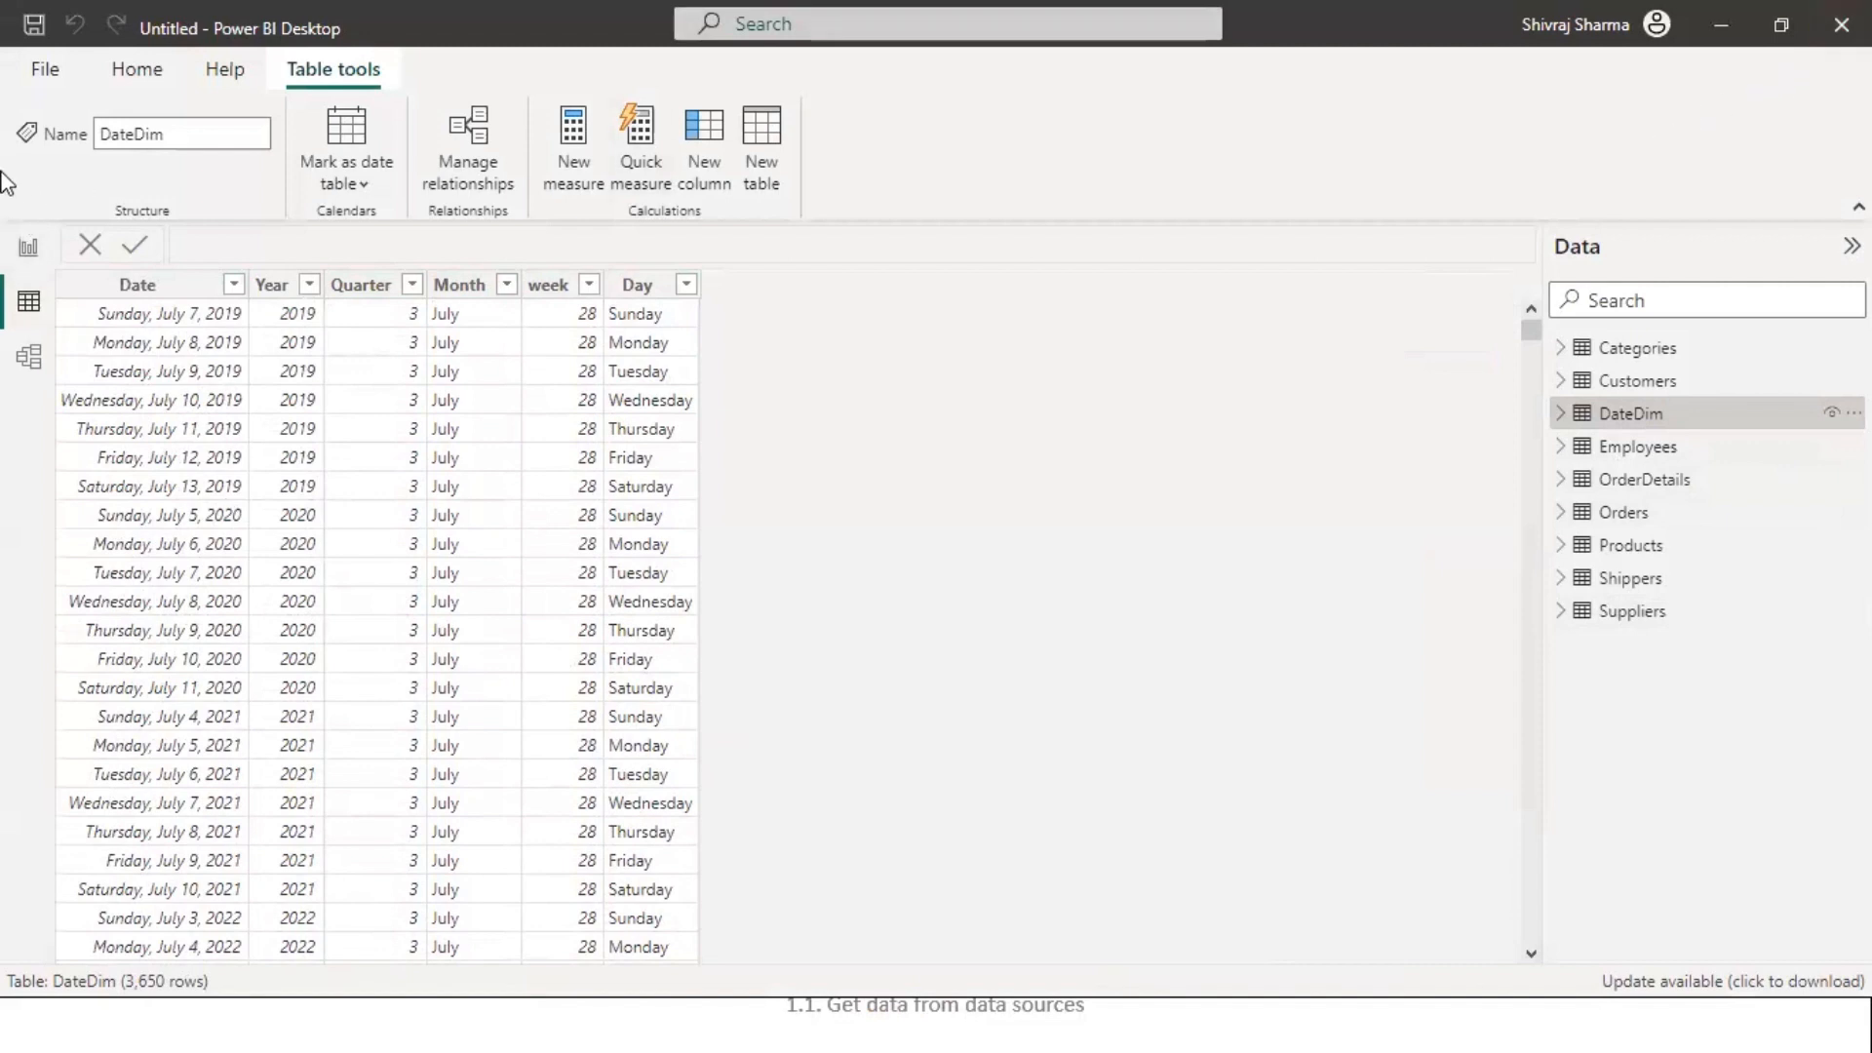
# - Return to the report canvas and start saving a copy of the report in BnF_Analytics > Trainings > SESSION RECORDINGS > Power BI-July
pyautogui.click(29, 249)
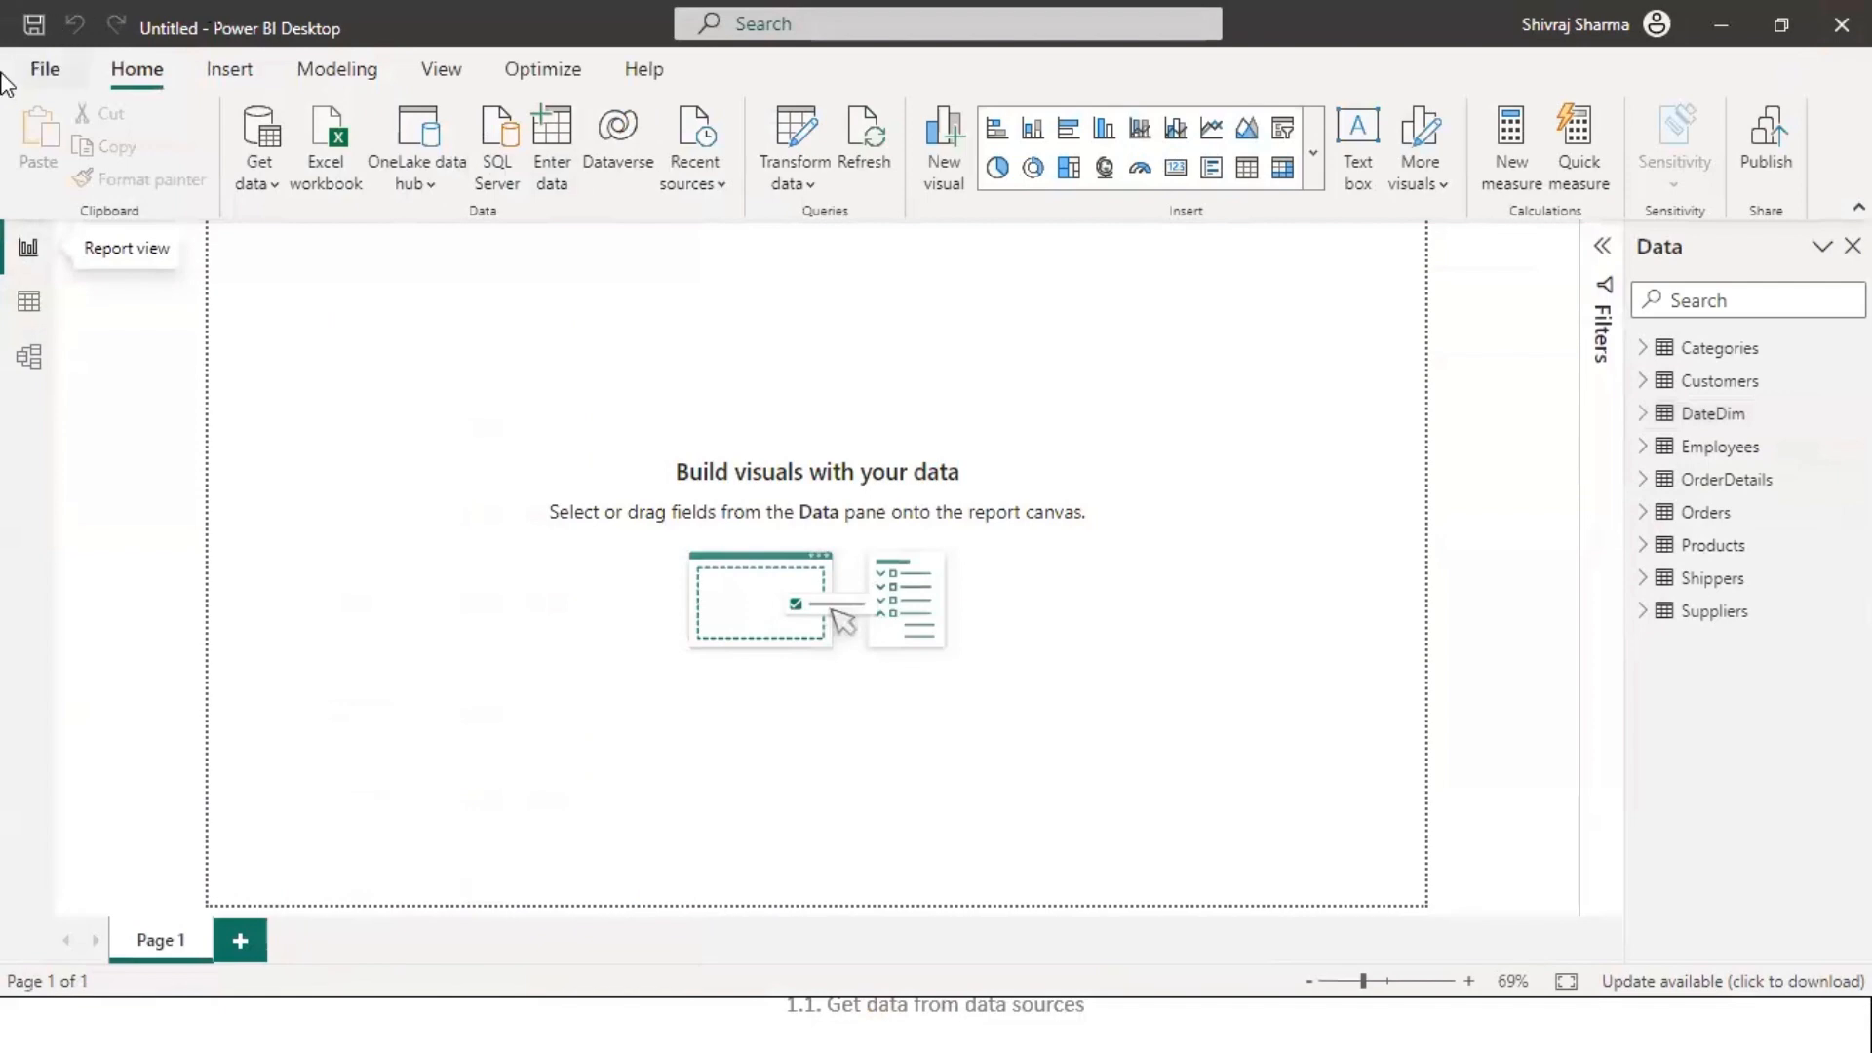
pyautogui.click(46, 72)
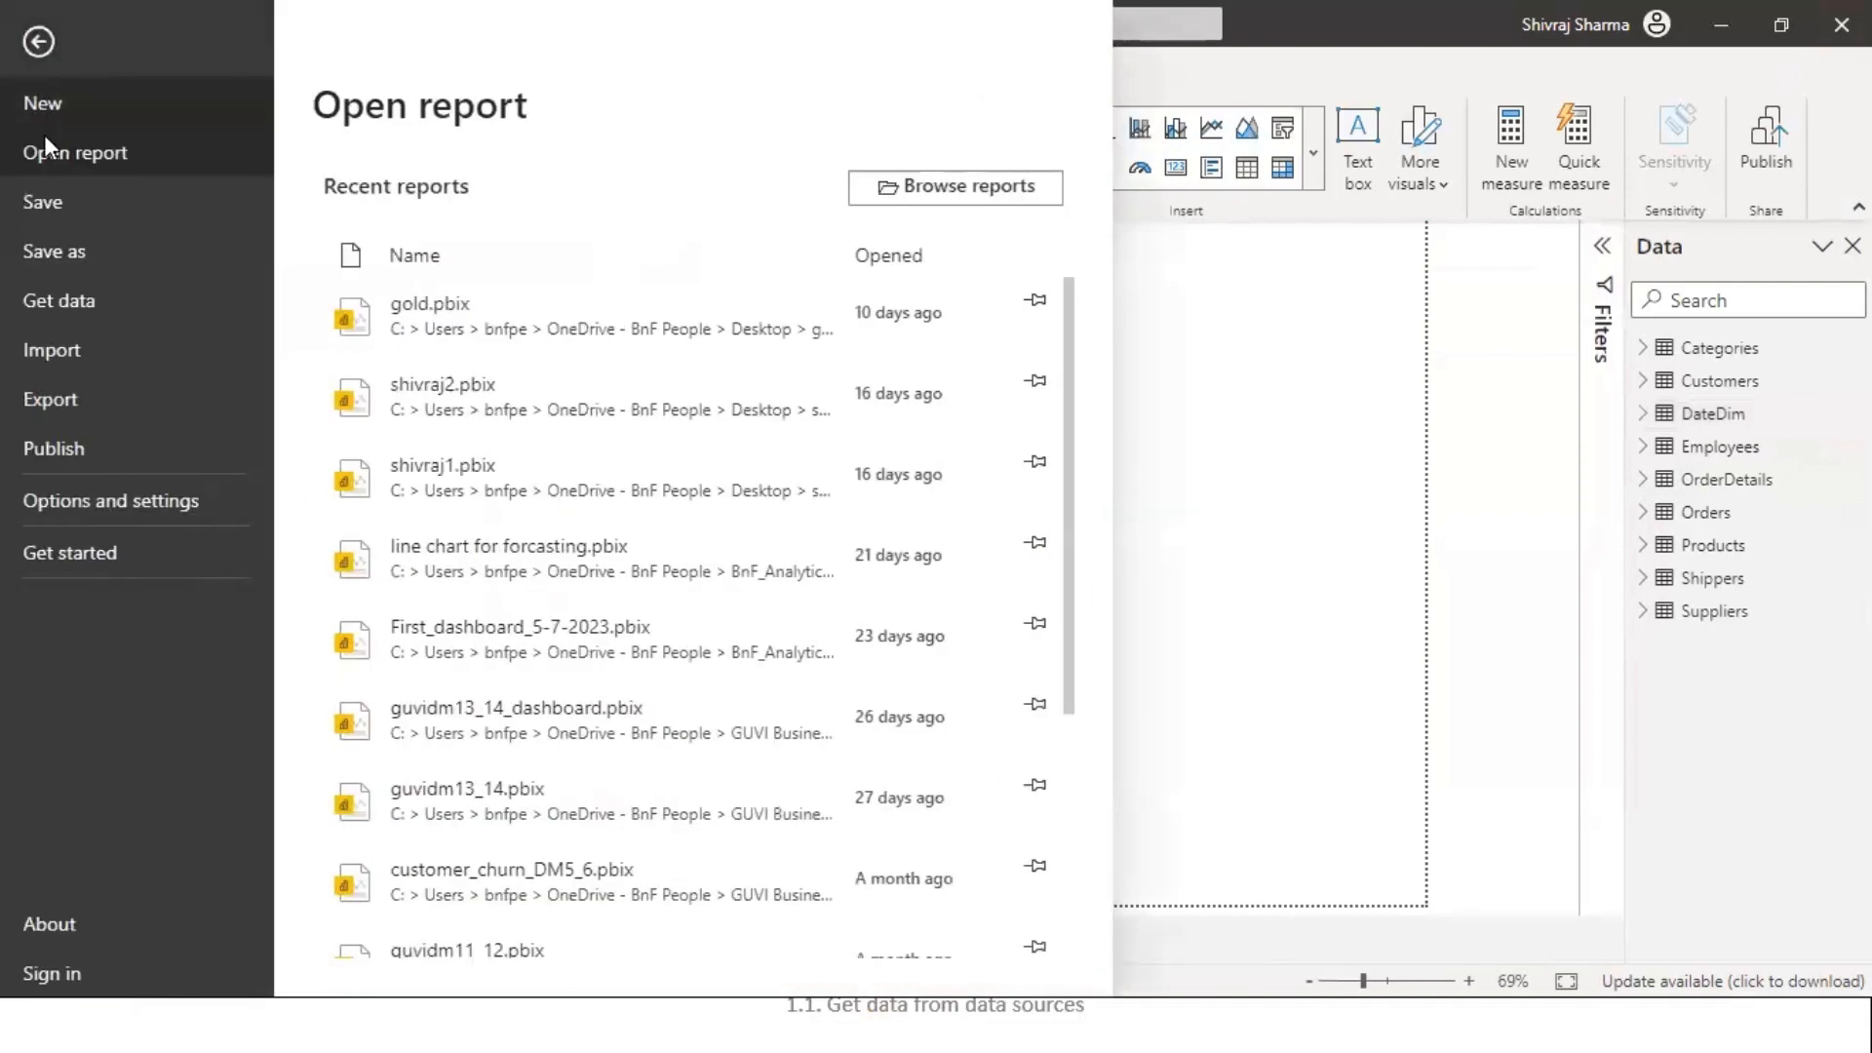
pyautogui.click(75, 247)
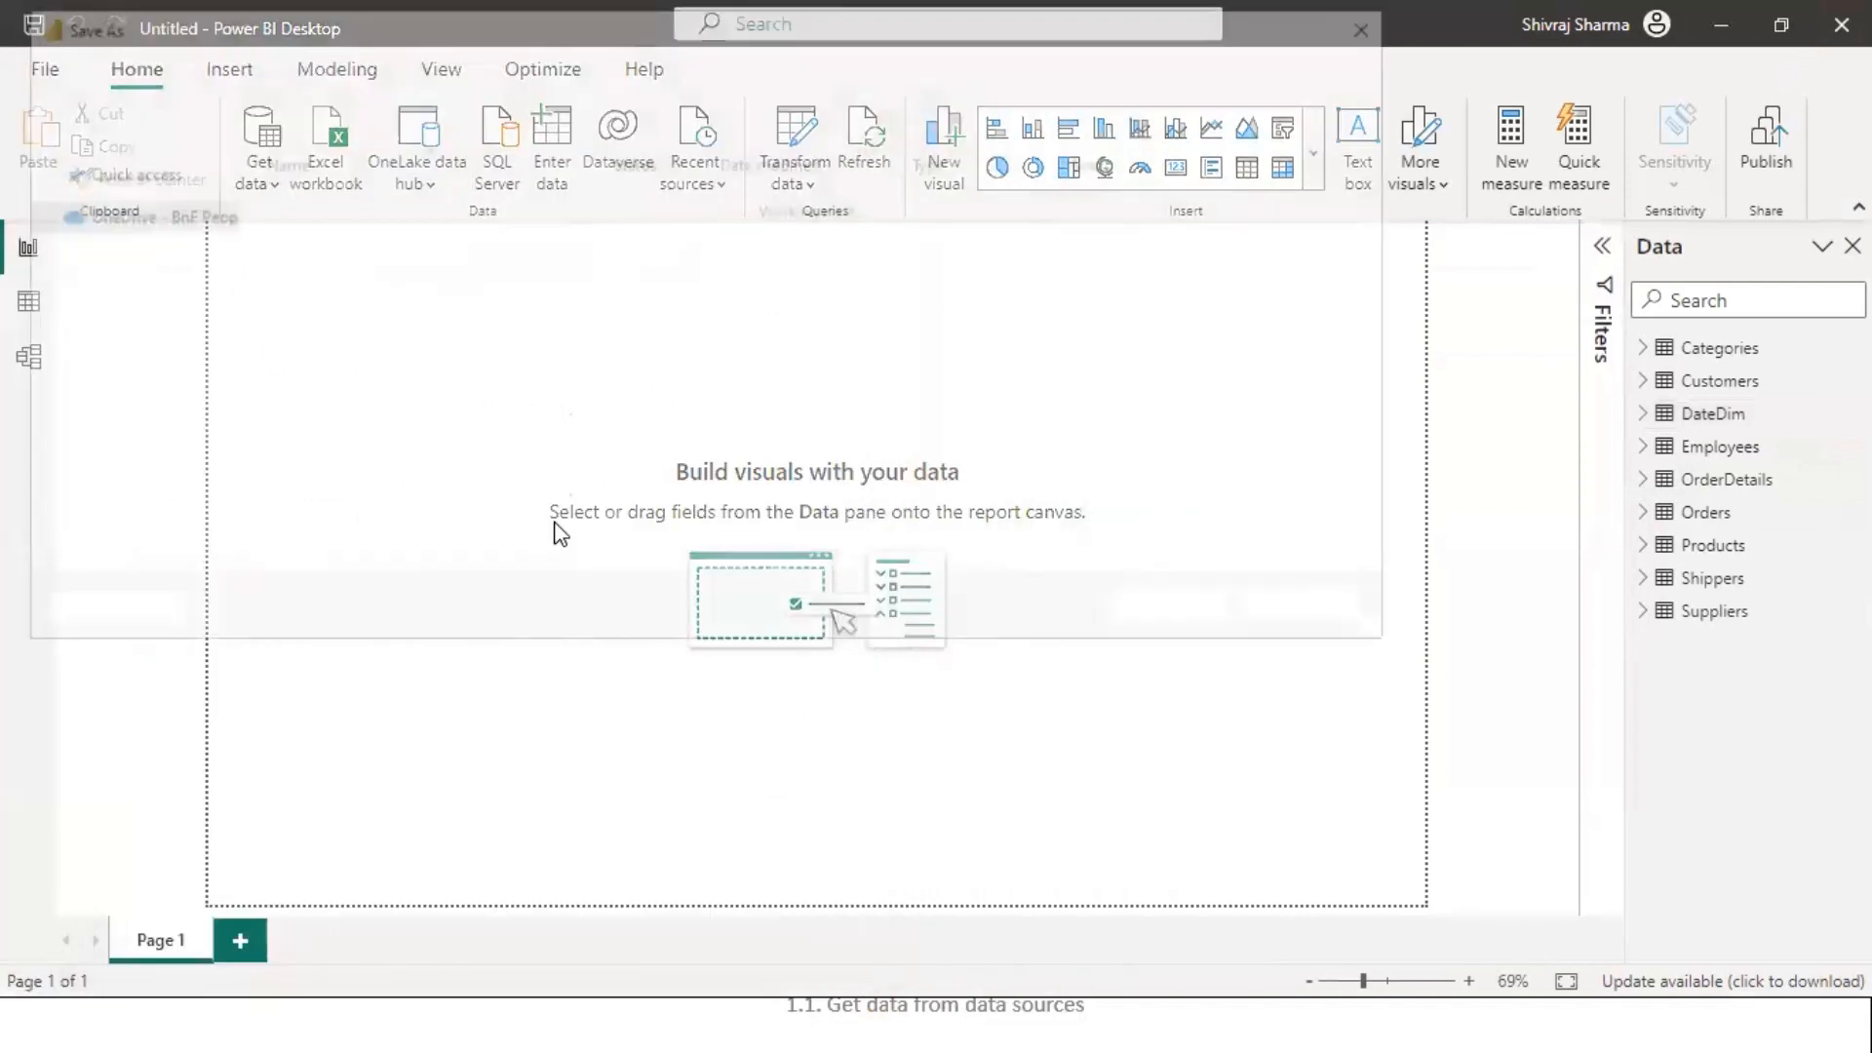
pyautogui.click(115, 293)
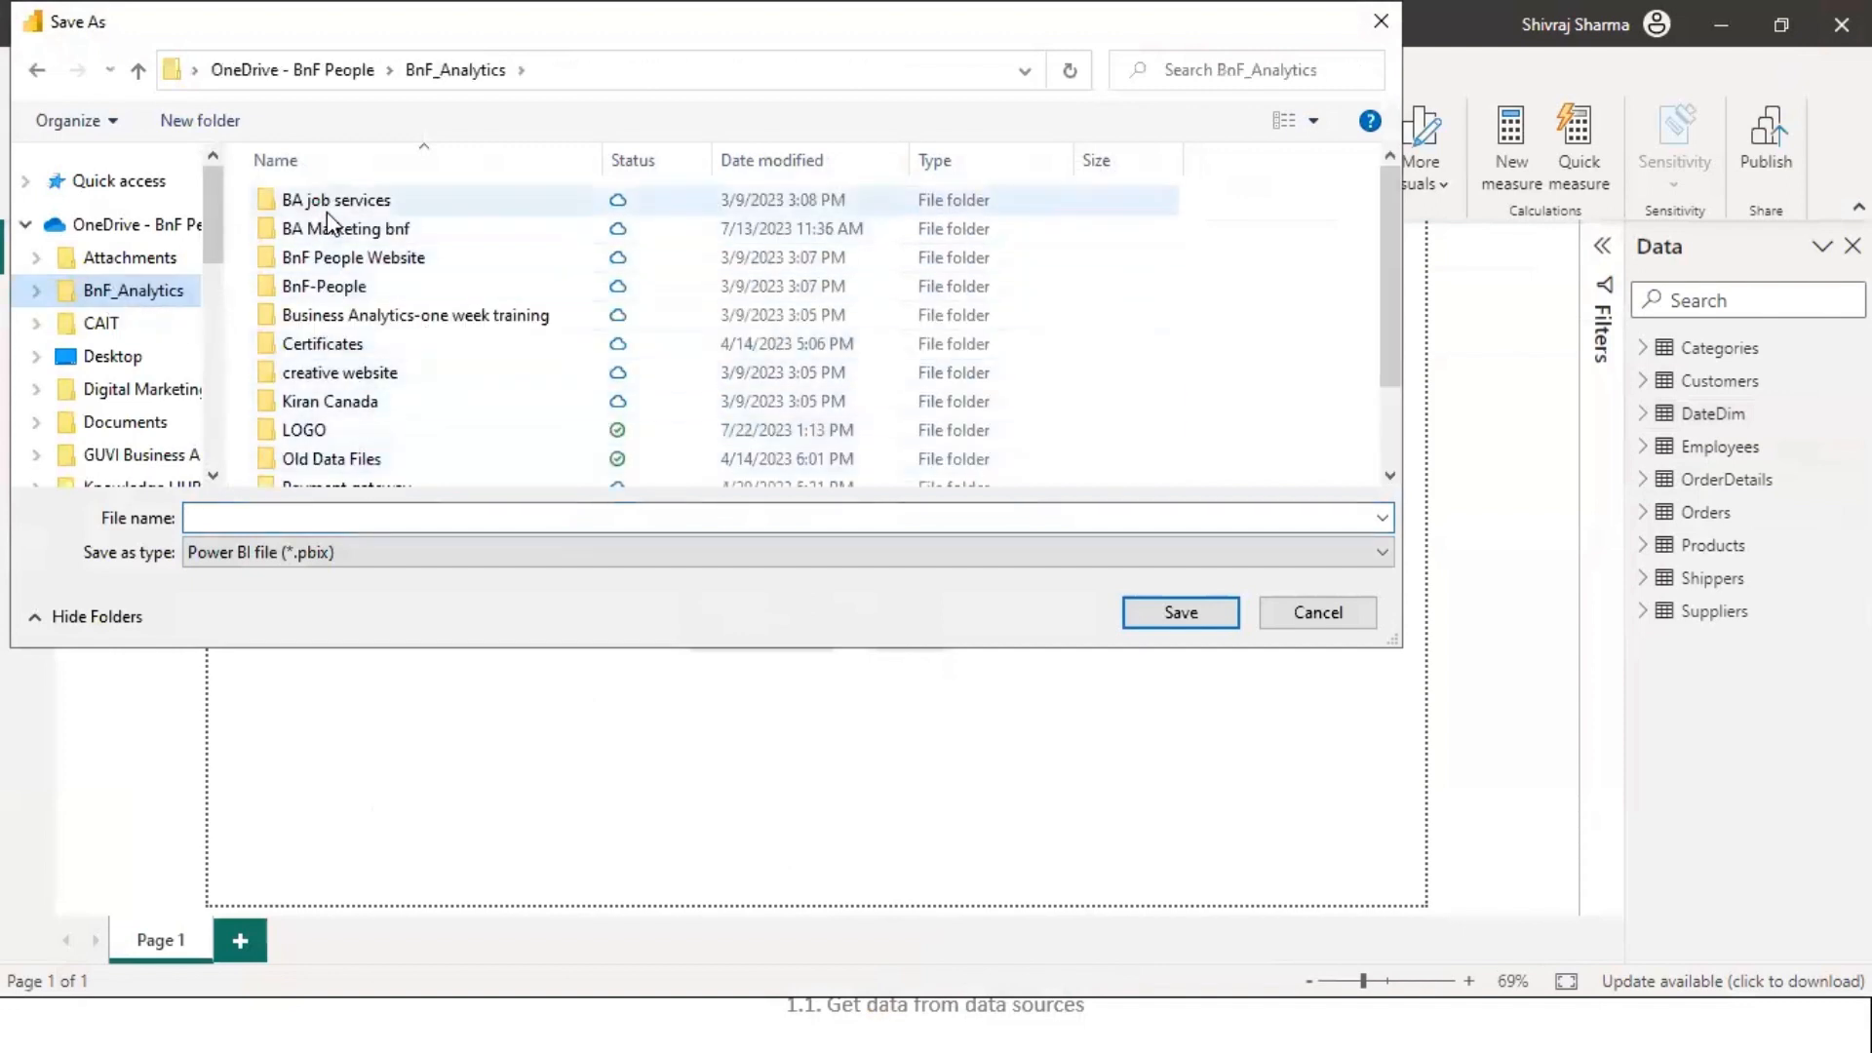
pyautogui.scroll(-2, 351, 361)
pyautogui.doubleClick(329, 440)
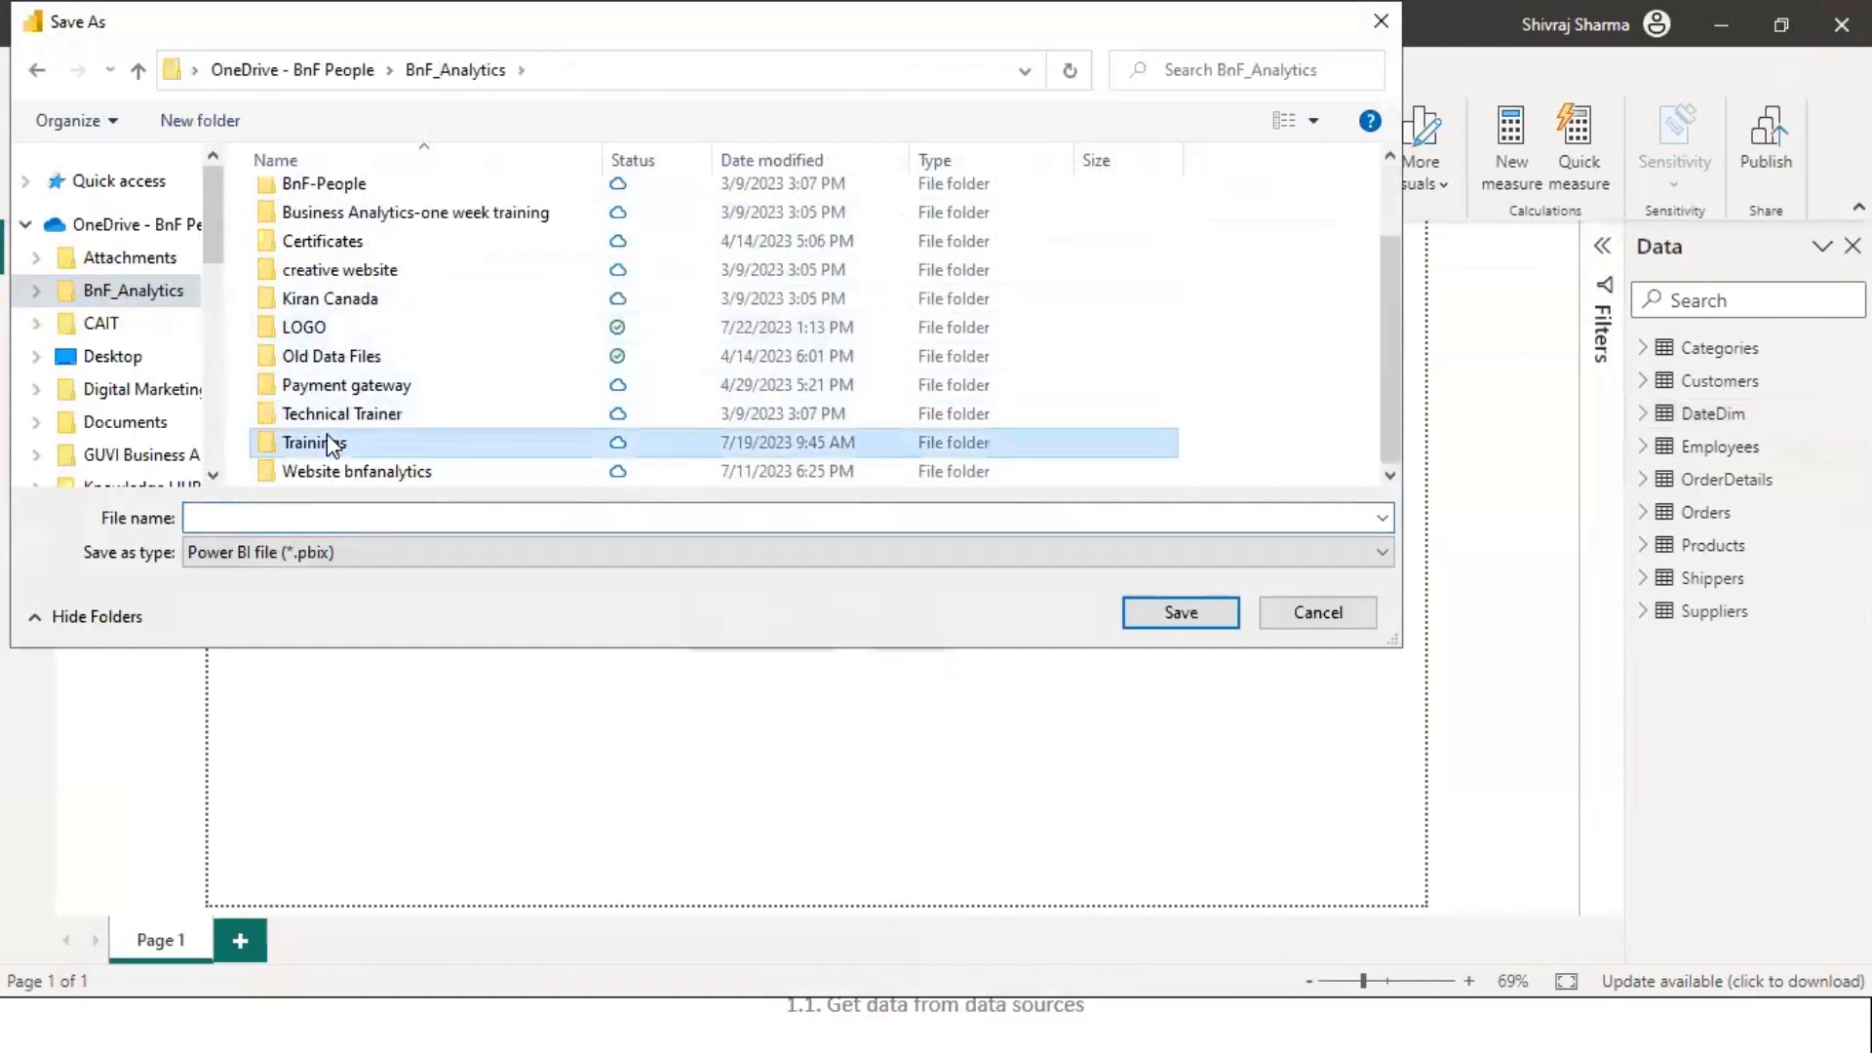
pyautogui.doubleClick(375, 317)
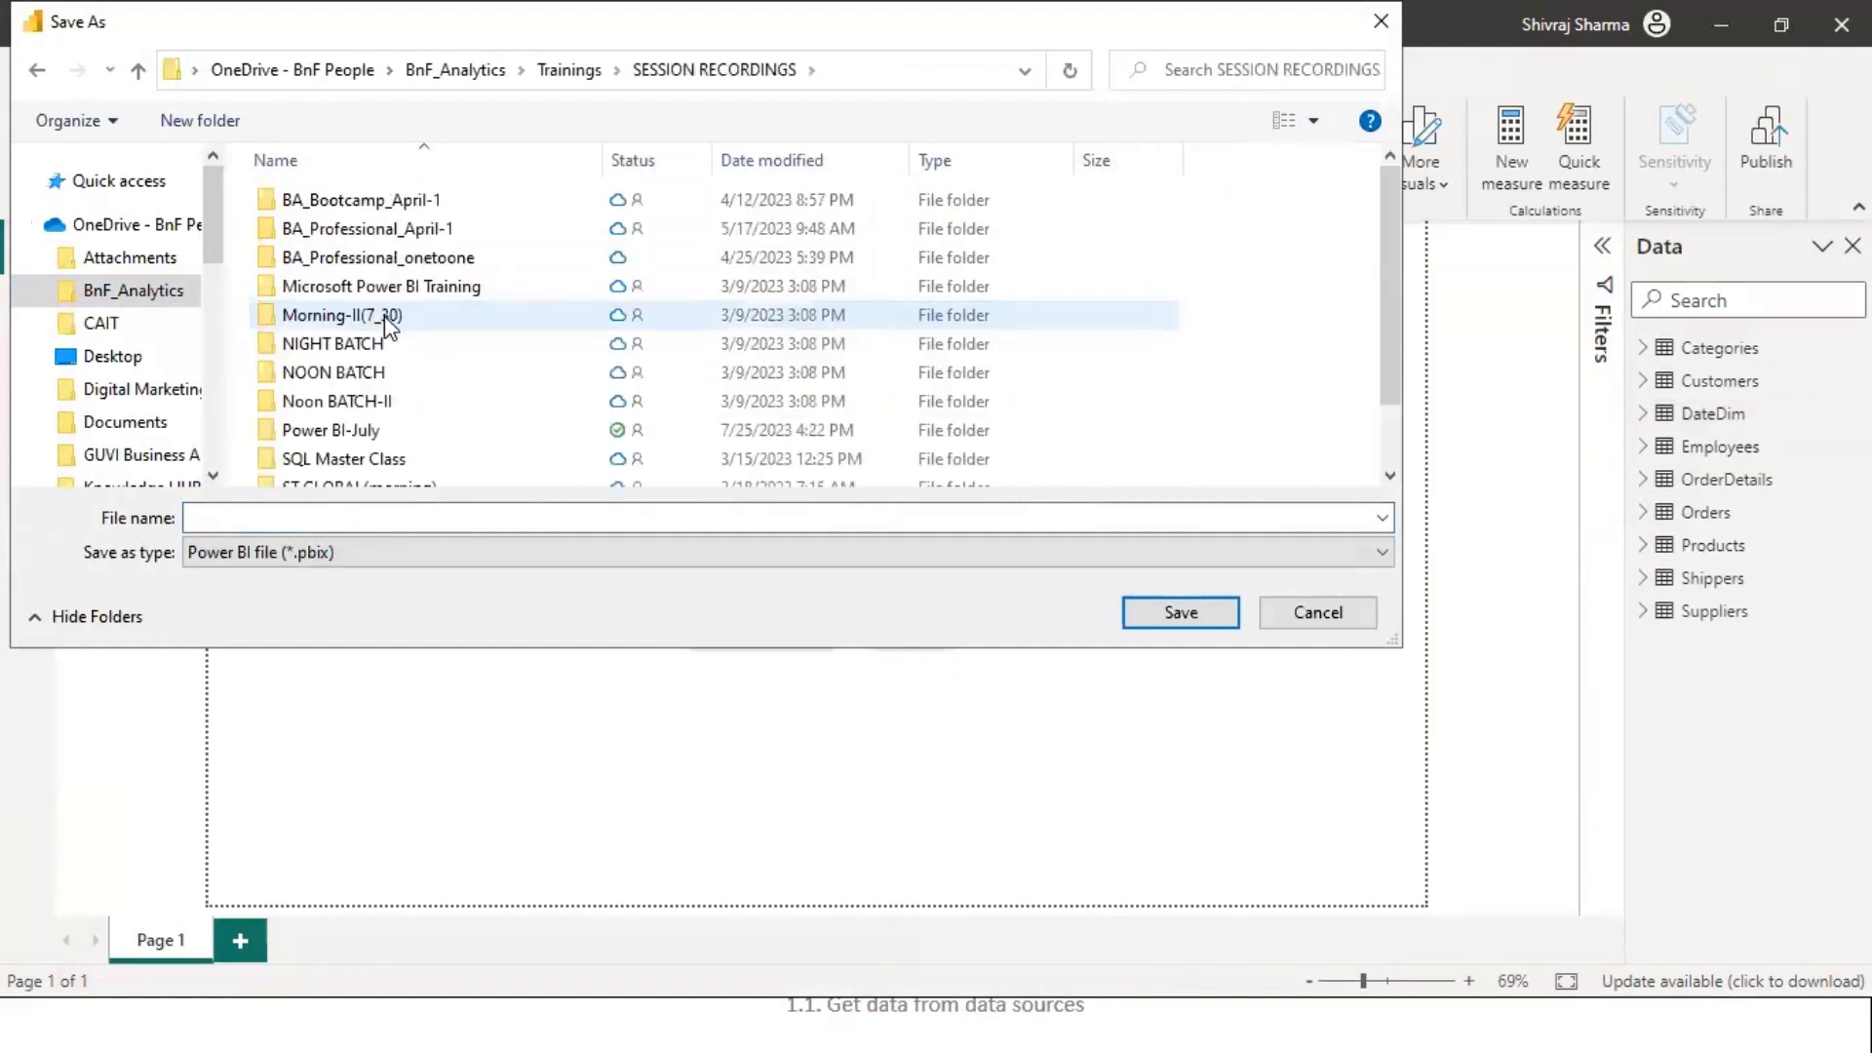
pyautogui.doubleClick(361, 429)
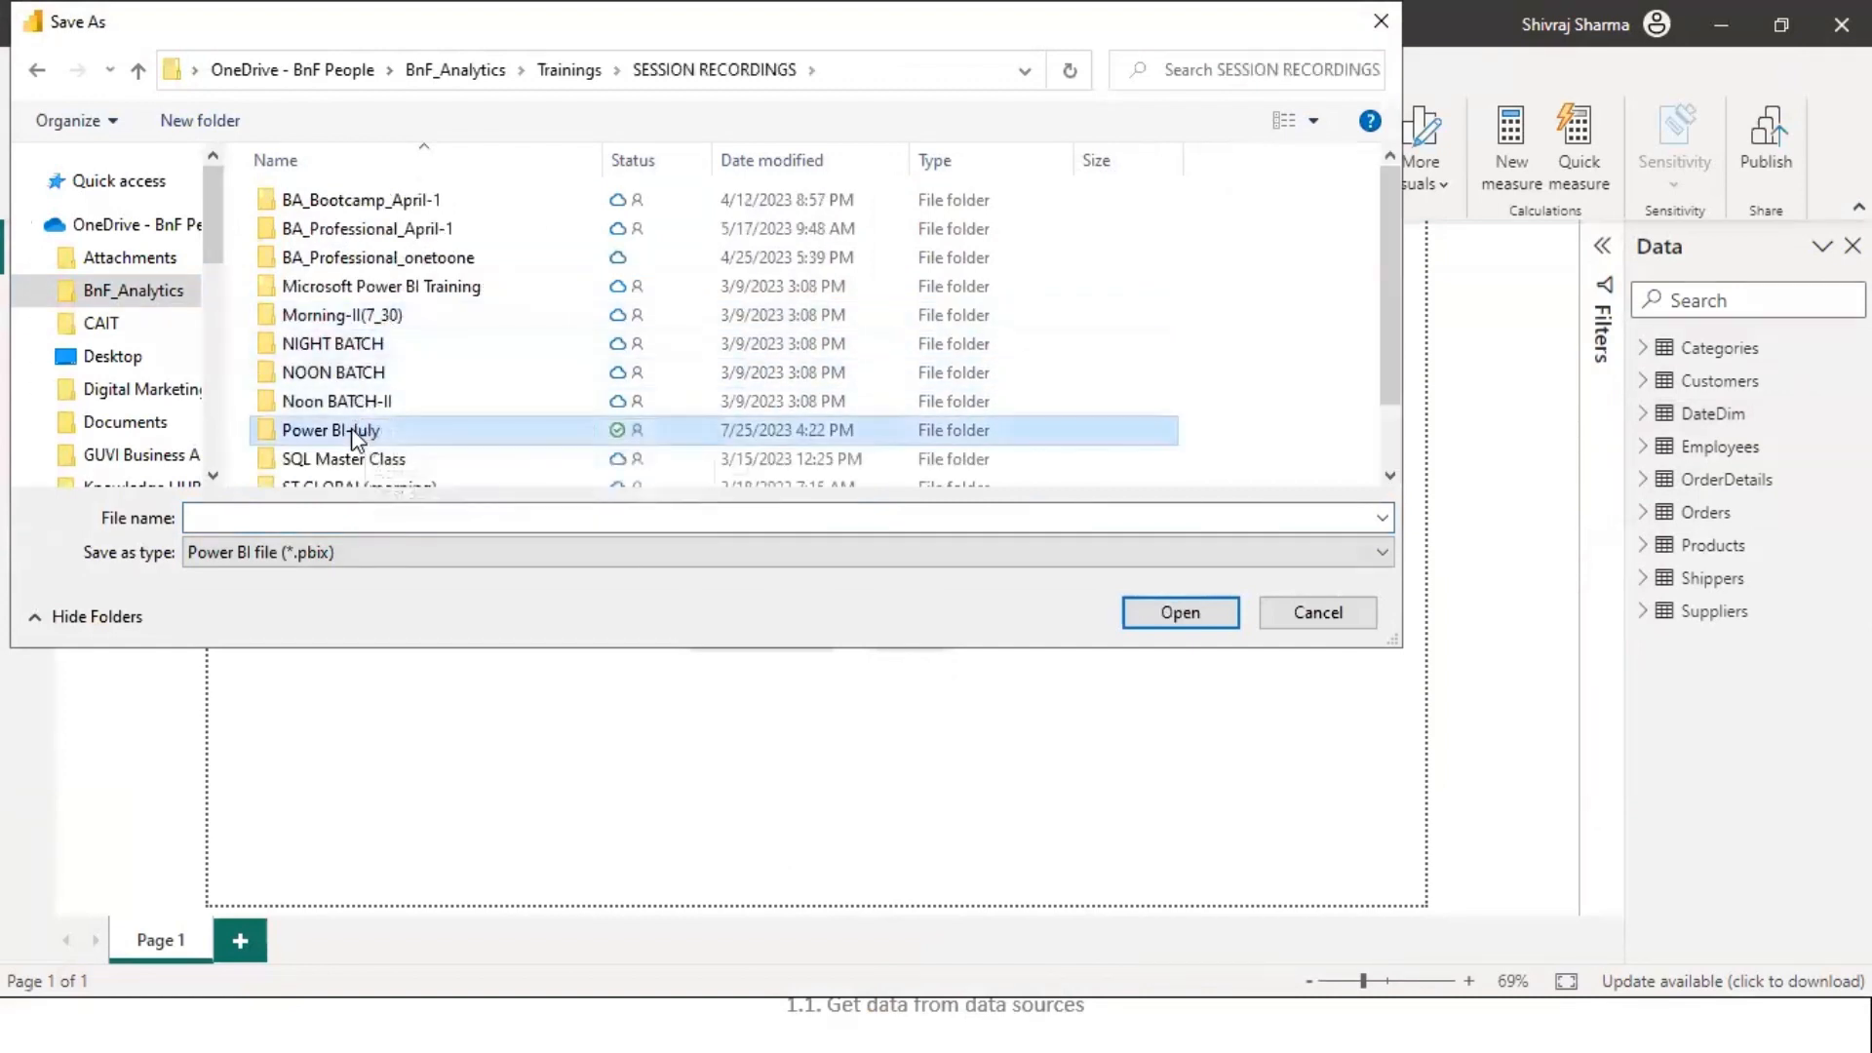
# - Name the Power BI file "2.1 data modeling session1" and save it in the Power BI-July folder
pyautogui.scroll(-1, 434, 422)
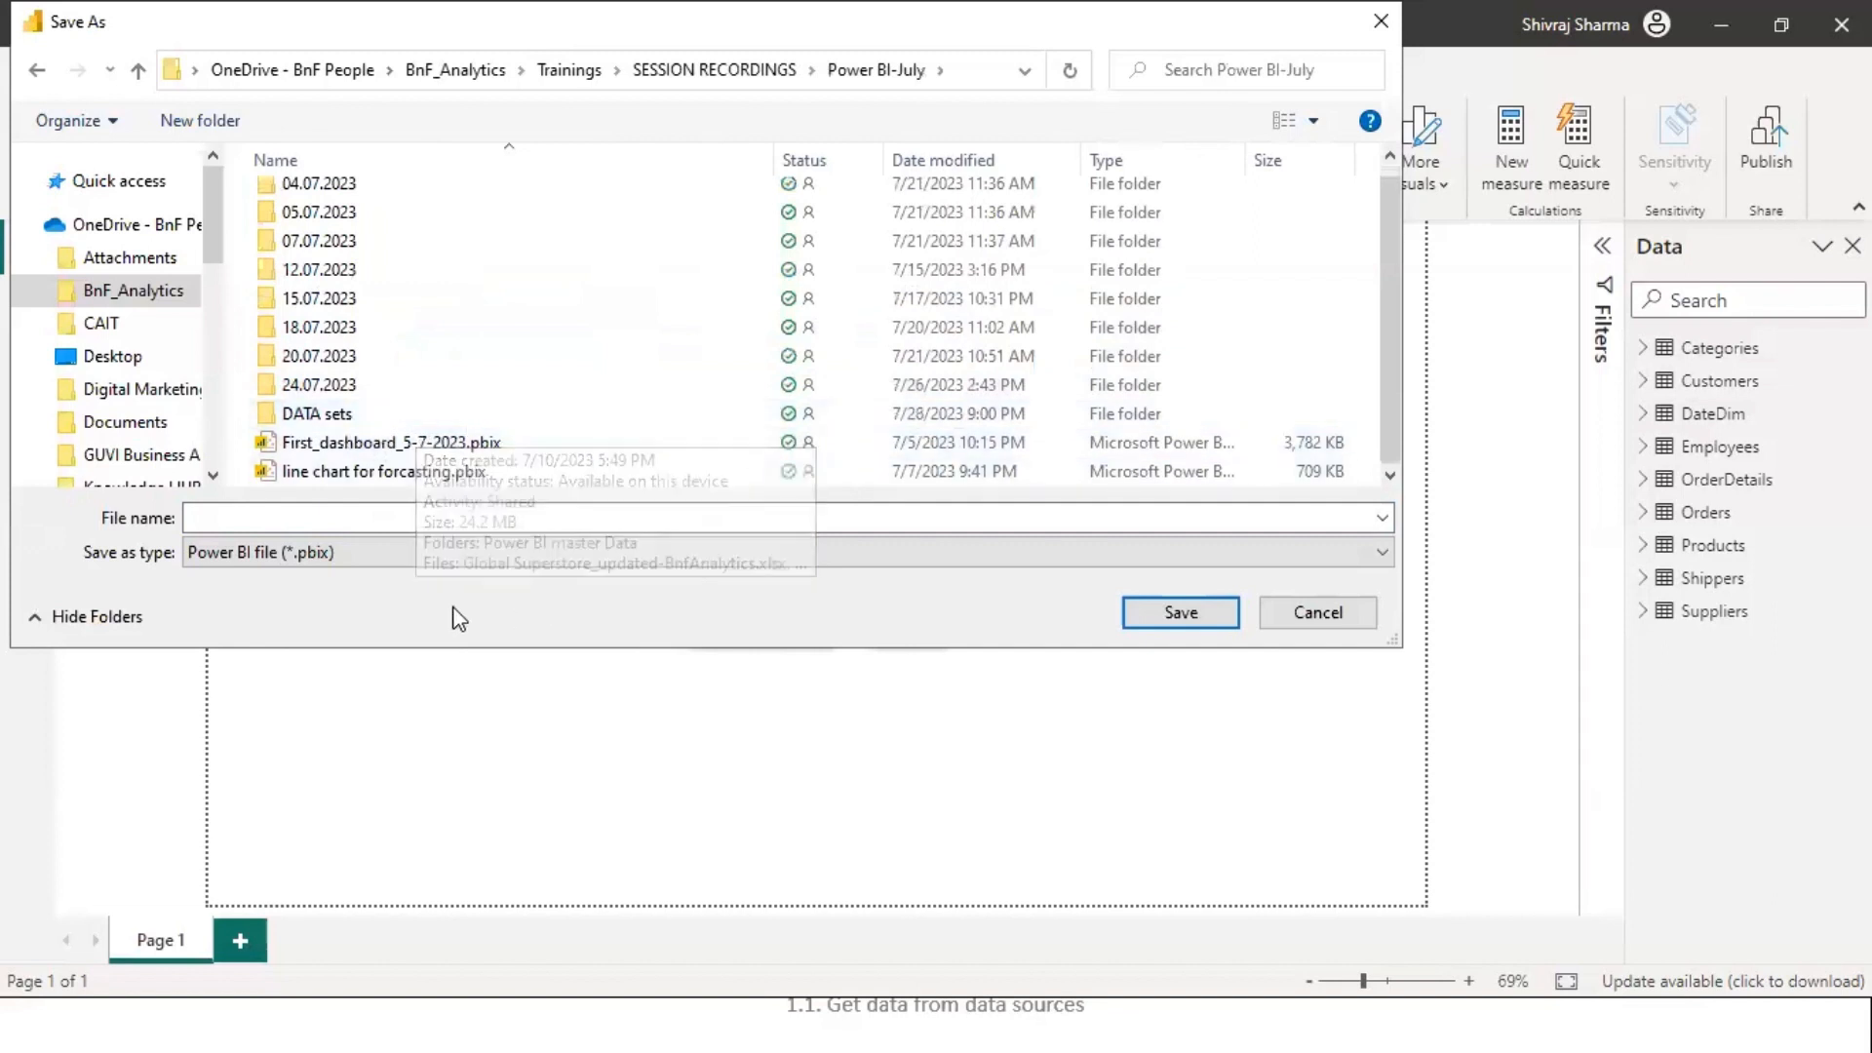
pyautogui.click(235, 516)
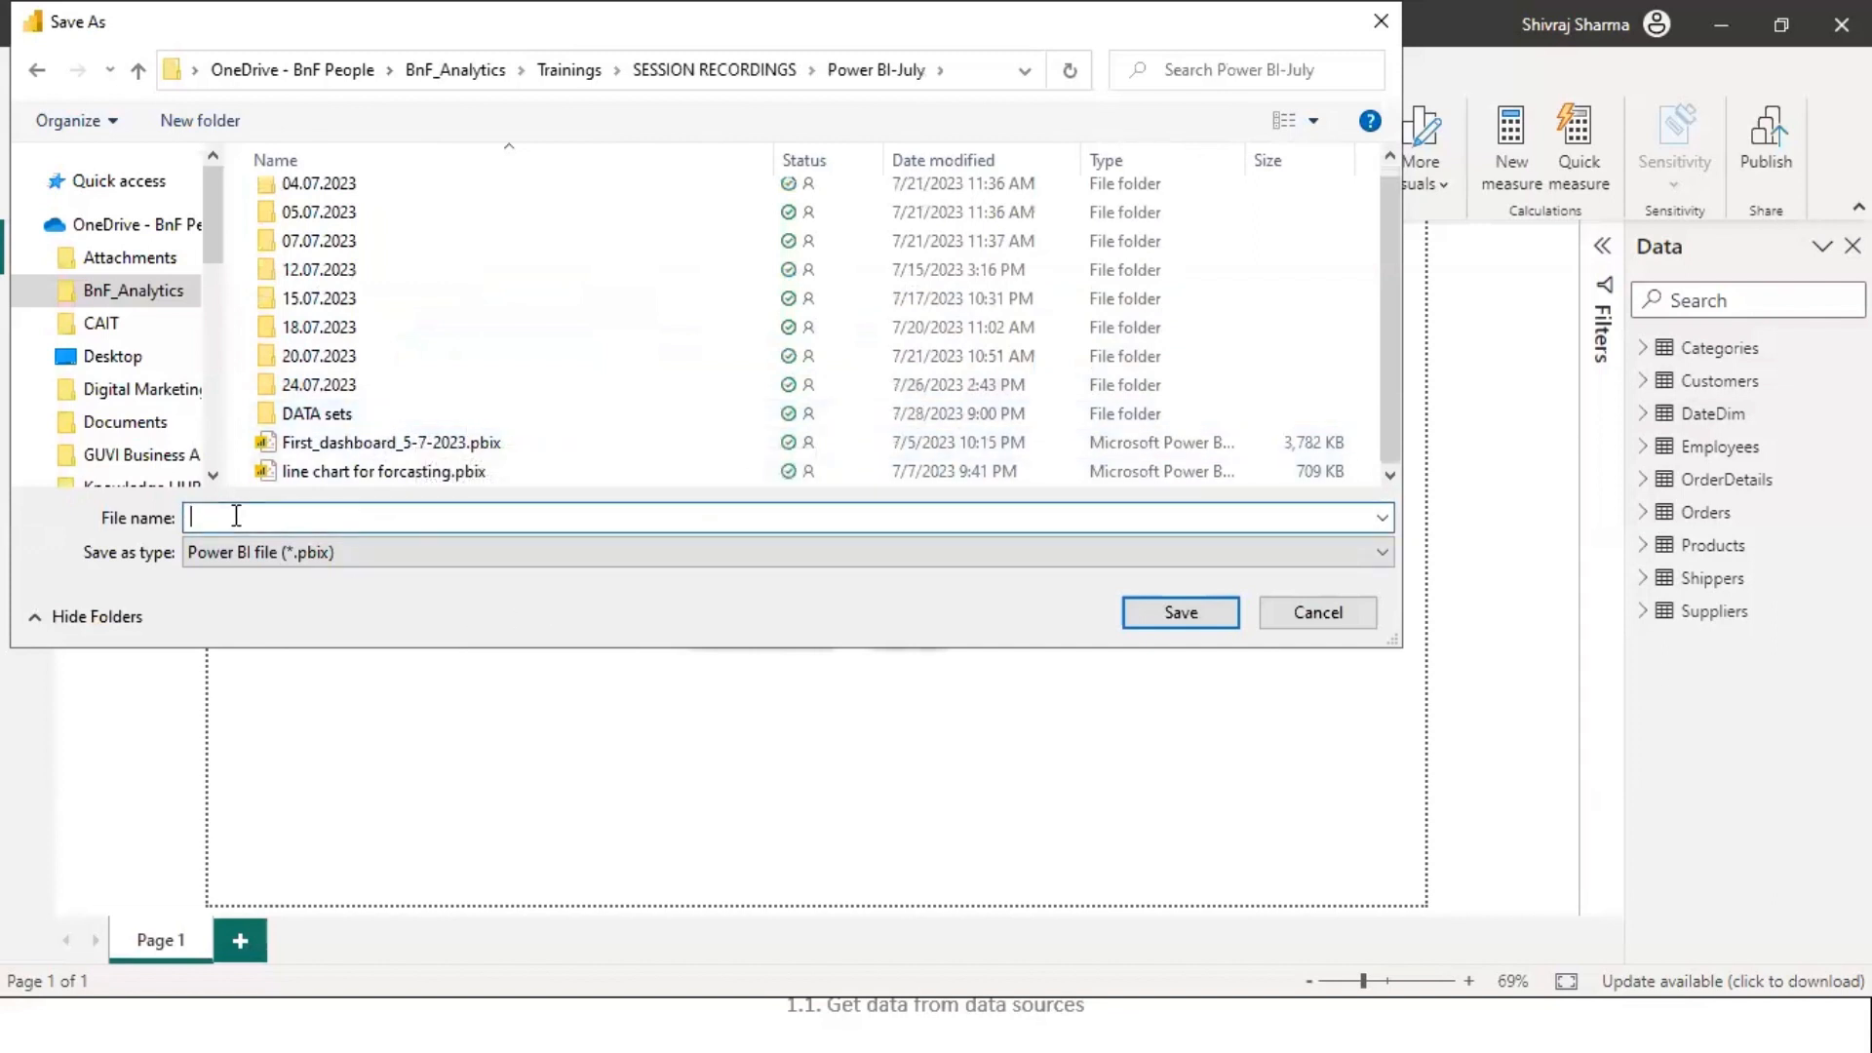
pyautogui.write('2.1 data modeling session1')
pyautogui.press('Return')
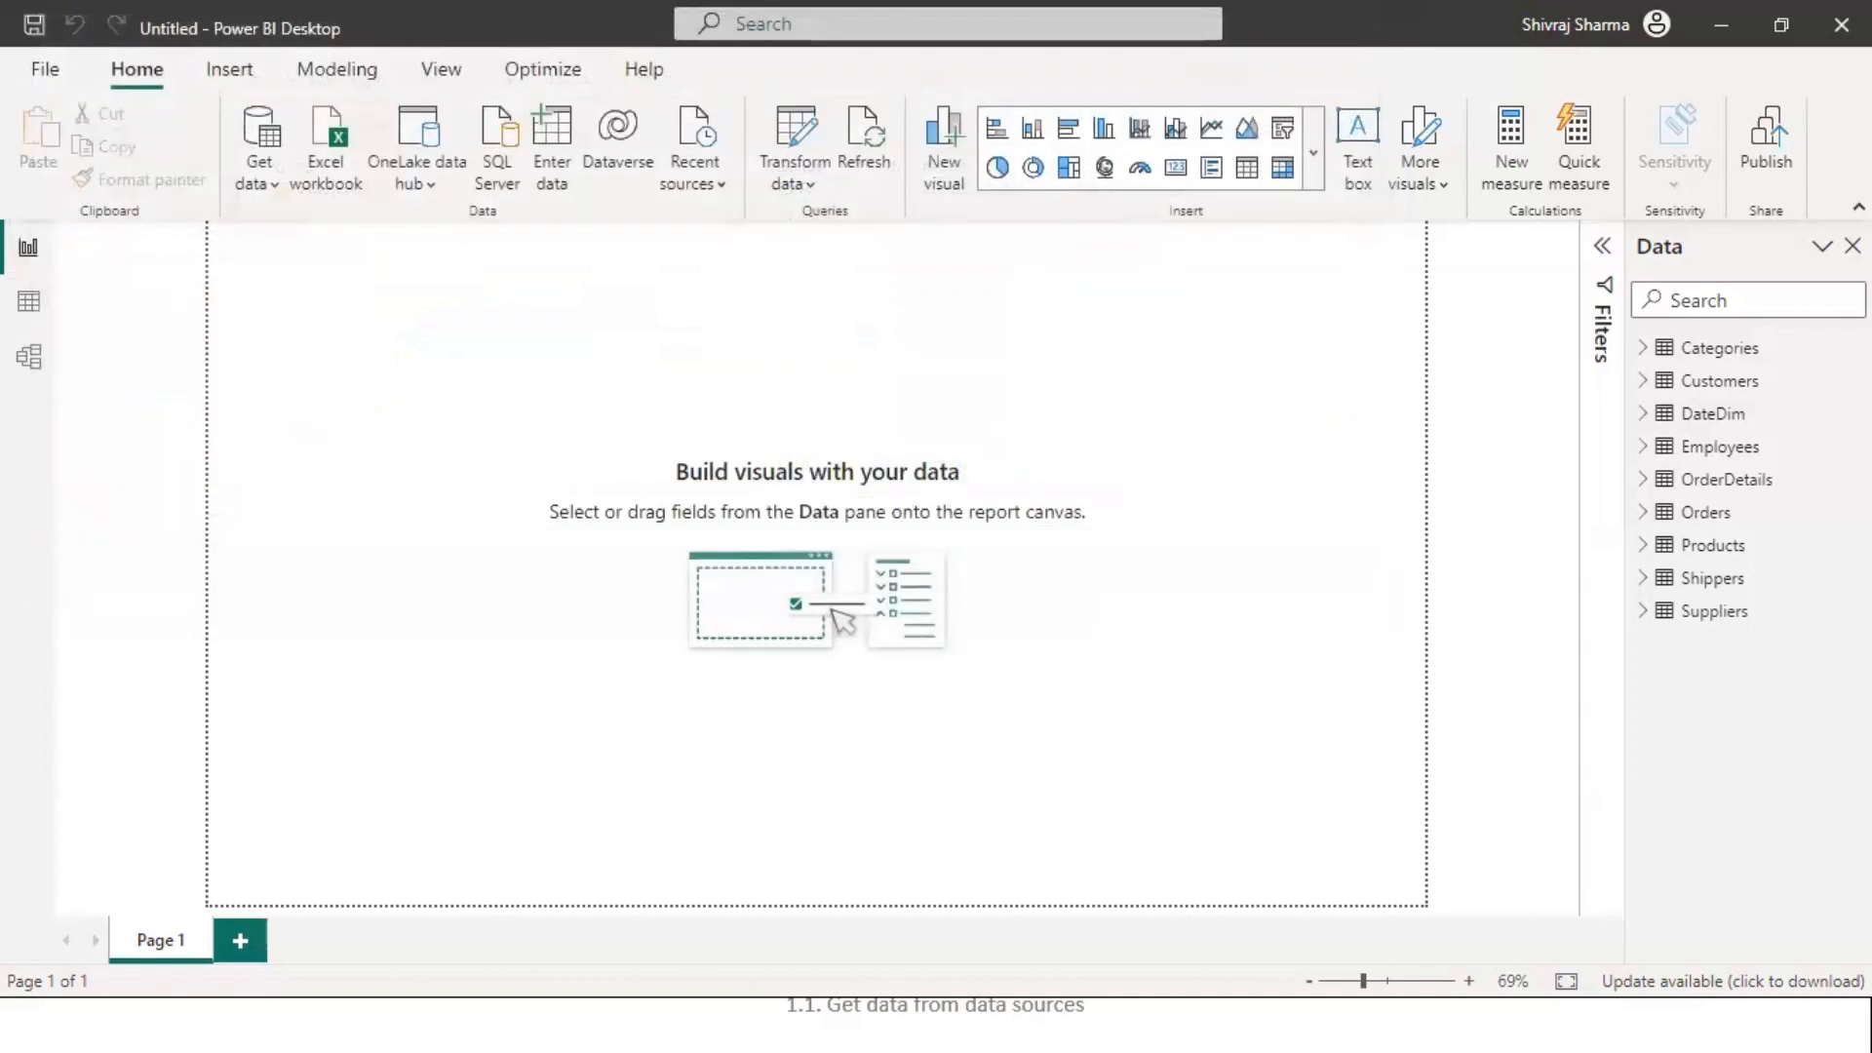